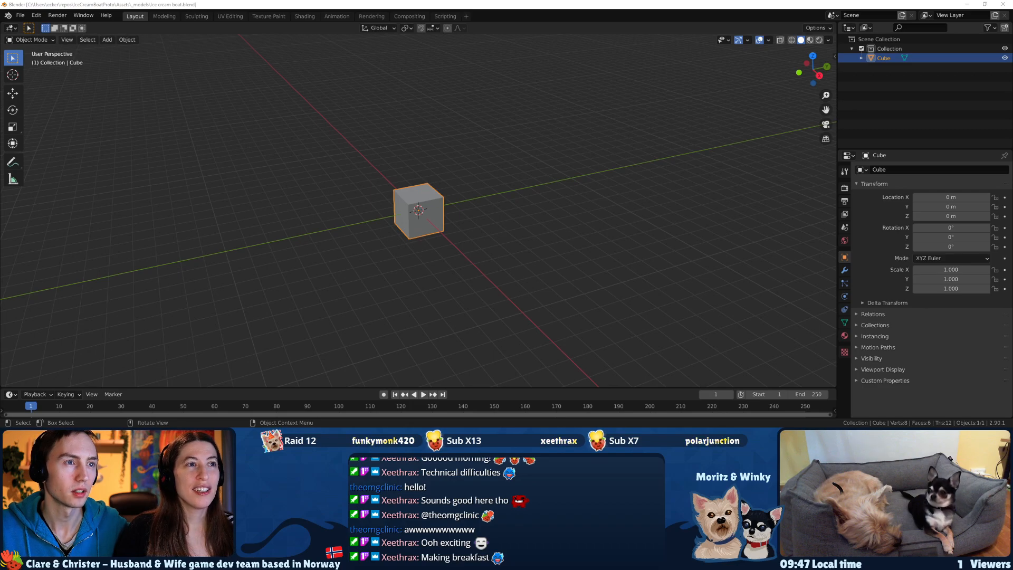
drag(0, 79, 596, 40)
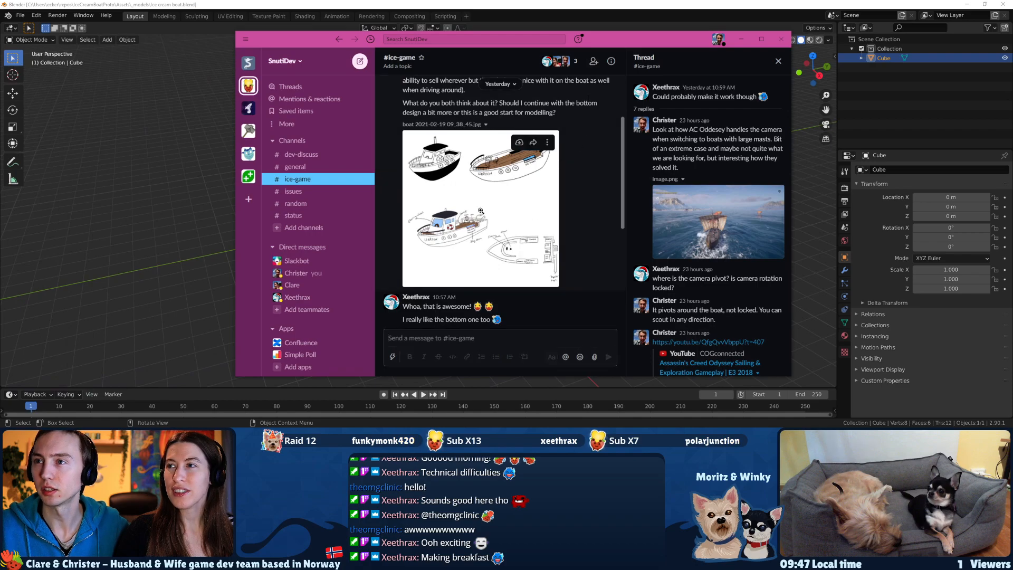
click(480, 210)
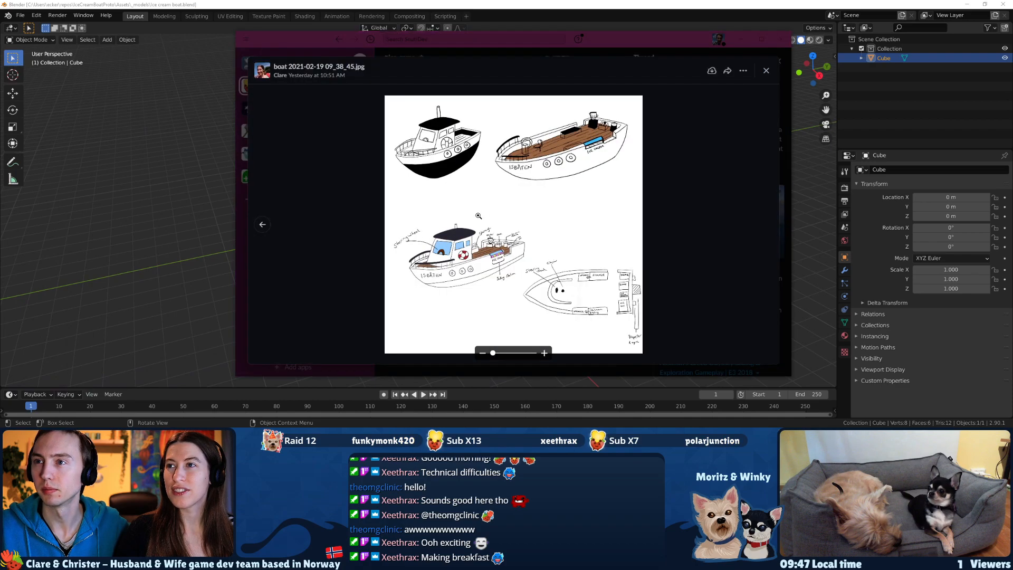
double_click(646, 44)
drag(486, 406, 492, 406)
scroll(554, 306, up, 5)
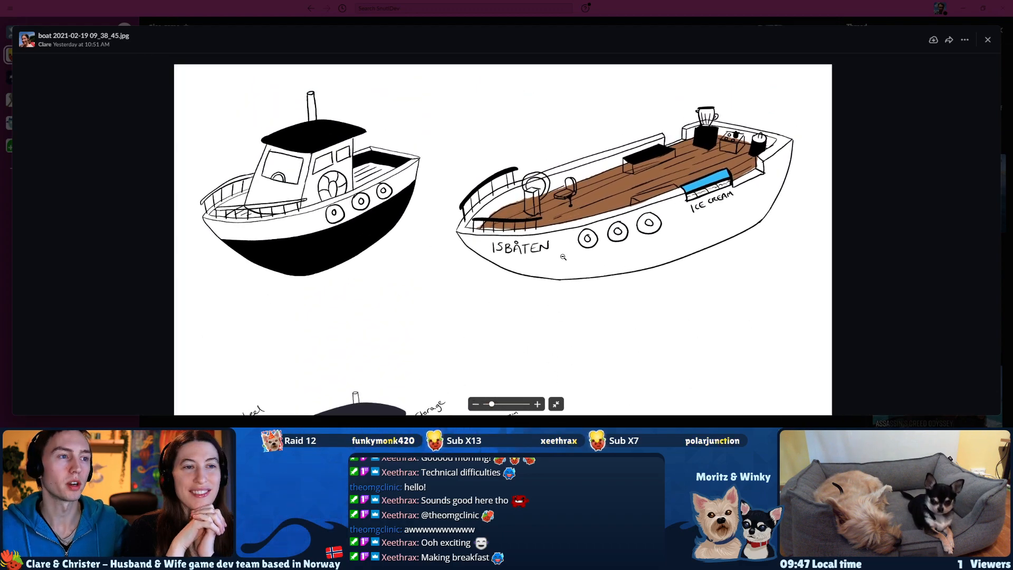
Examine the open-deck ISBÅTEN boat sketch in the upper part of the image at higher magnification.
drag(546, 301, 553, 325)
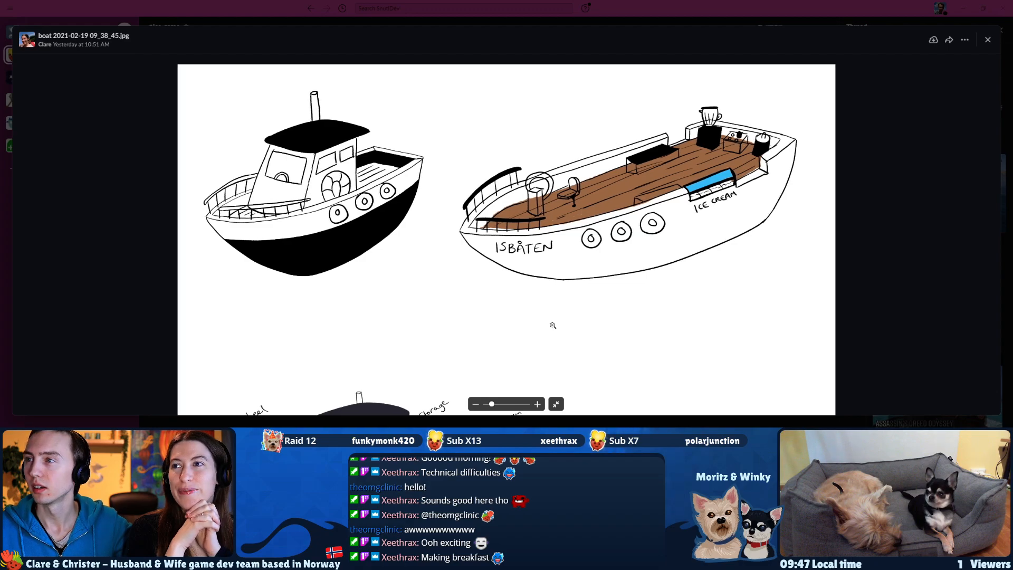
drag(492, 407, 494, 407)
drag(574, 323, 577, 339)
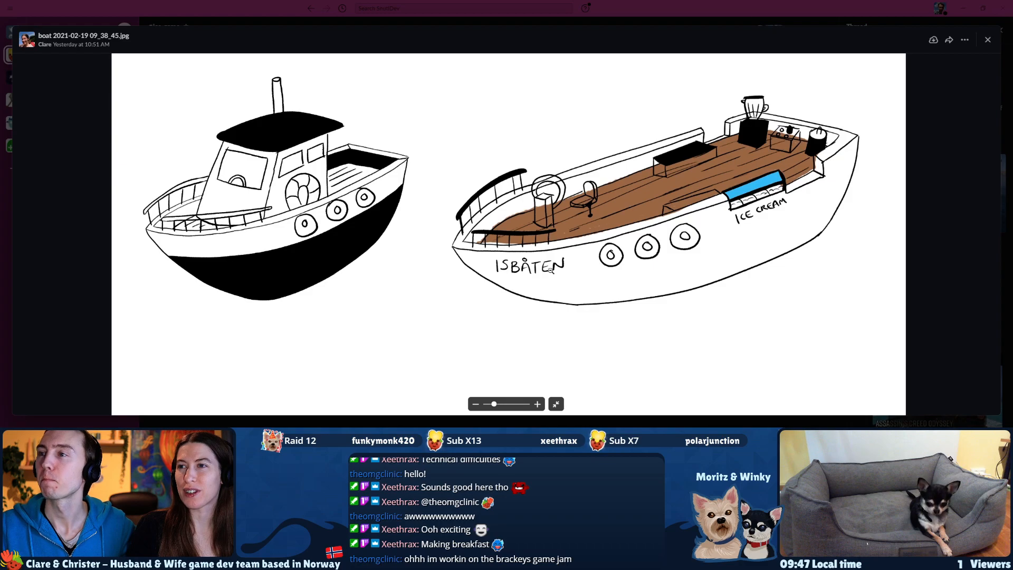
drag(548, 284, 517, 303)
drag(494, 404, 498, 405)
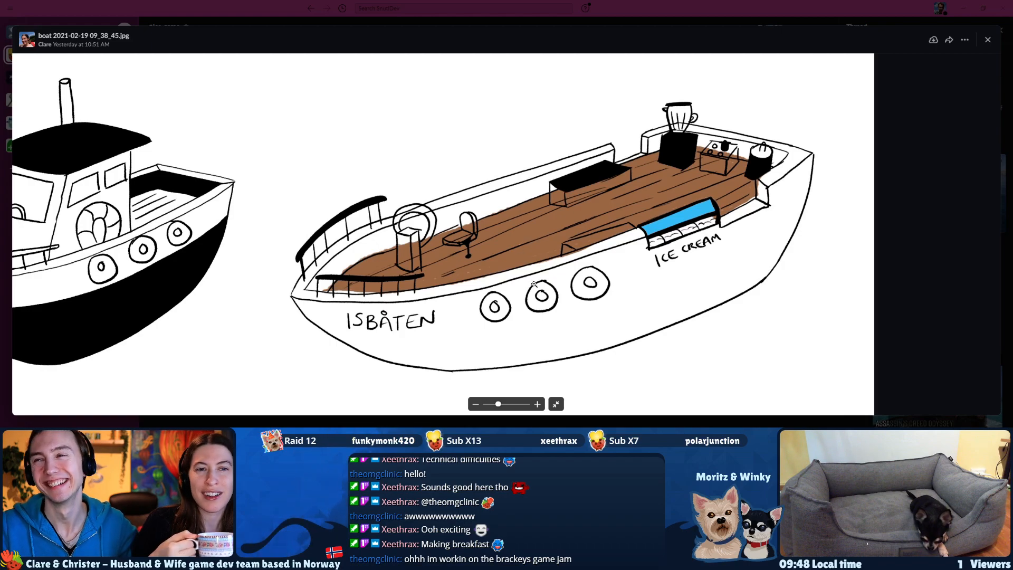
Examine the annotated, coloured cabin boat sketch in the lower part of the image.
scroll(528, 280, down, 2)
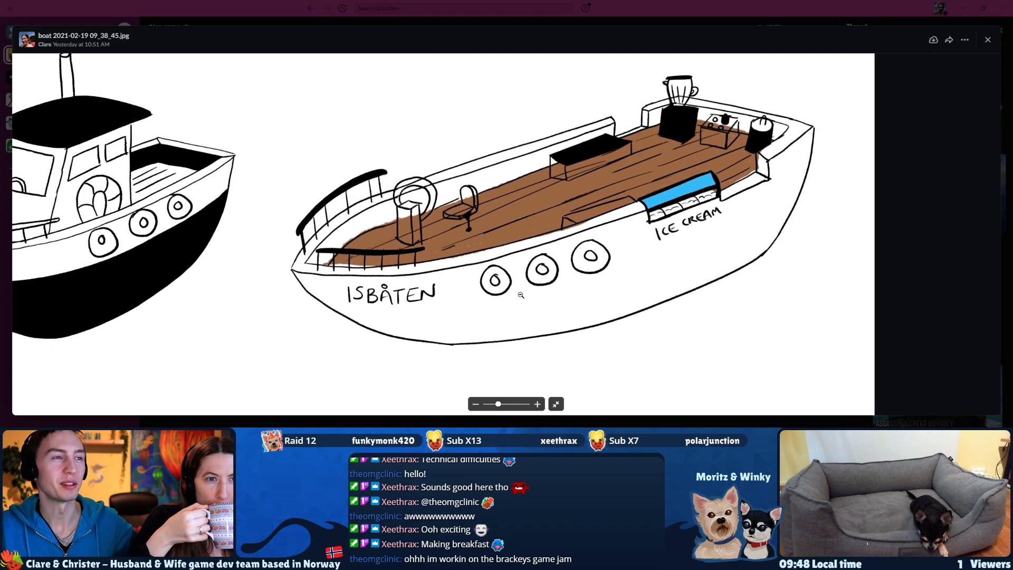
scroll(505, 310, down, 8)
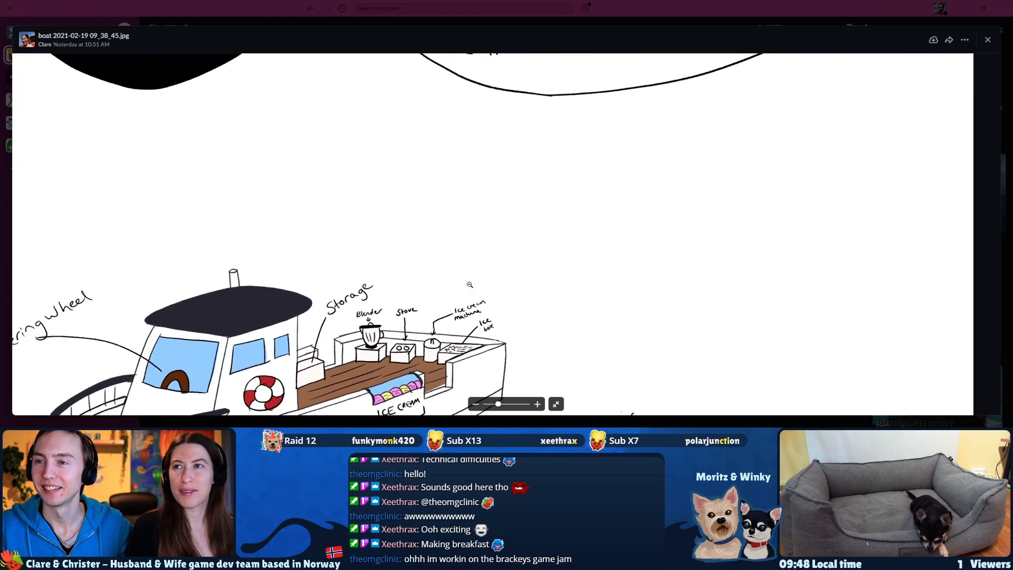
mouse_move(539, 224)
mouse_down()
mouse_move(536, 213)
mouse_move(545, 216)
mouse_up()
drag(503, 280, 503, 277)
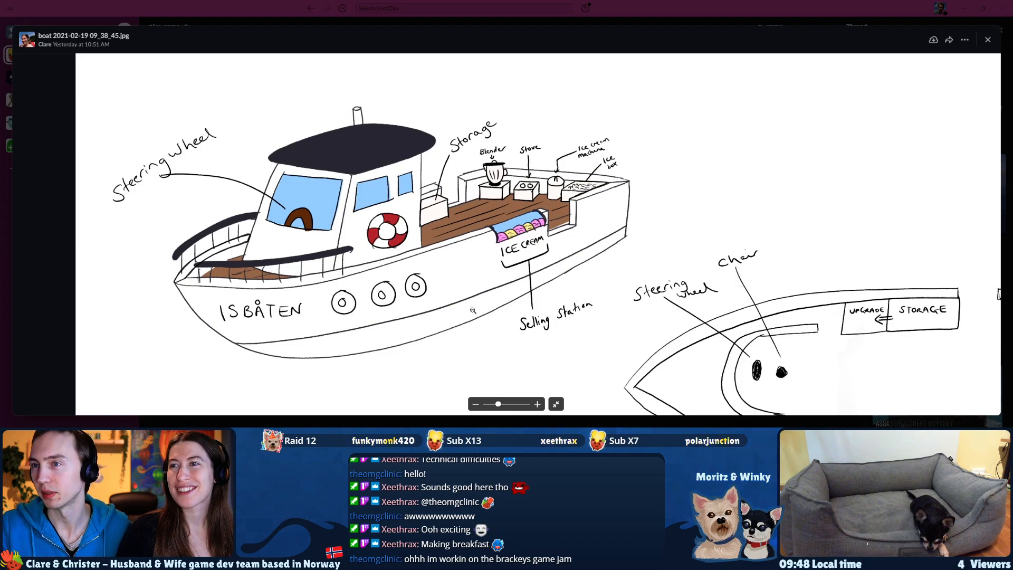
Examine the top-down deck plan with its steering wheel, storage and ice cream stations at higher magnification.
drag(670, 317, 443, 197)
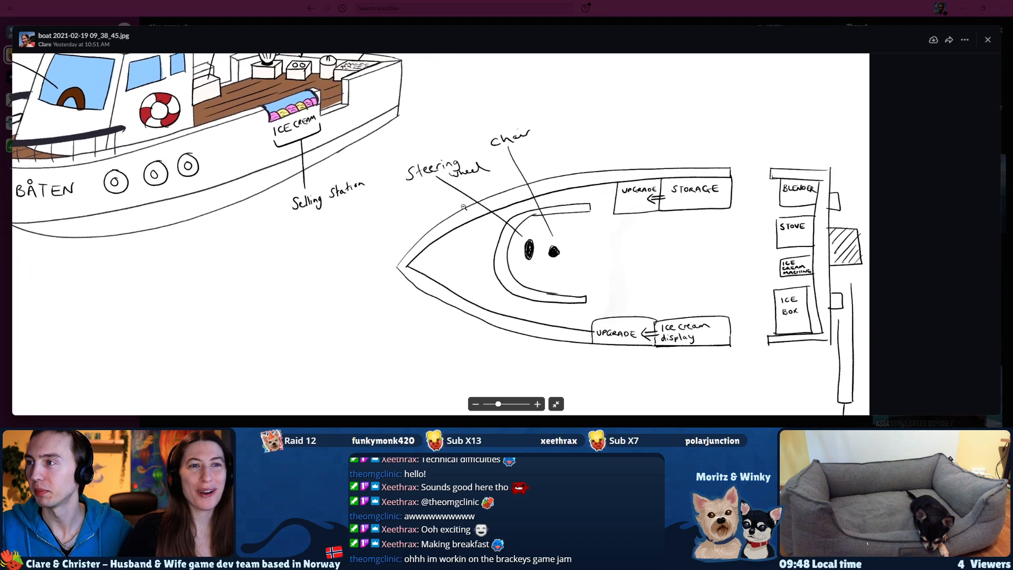
drag(685, 281, 618, 282)
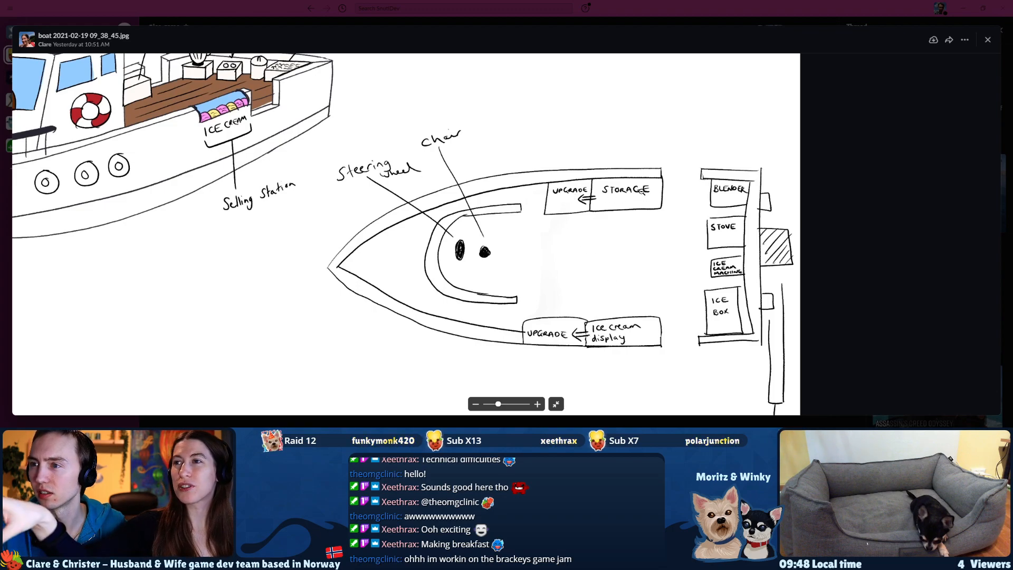
drag(498, 404, 510, 400)
drag(605, 334, 497, 321)
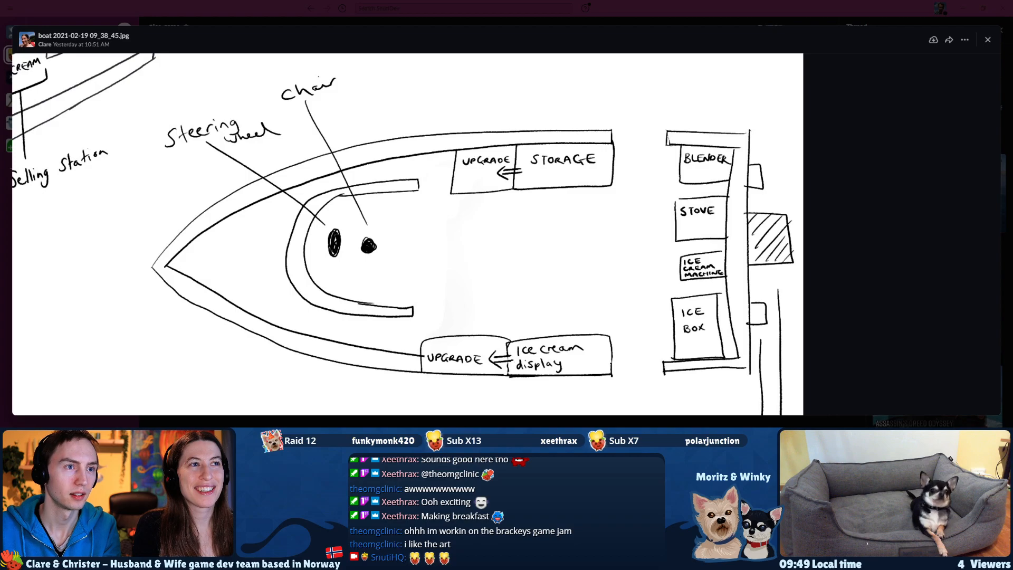
Switch to the browser and read the Brackeys Game Jam 2021.1 page on itch.io, including its theme, rules and rating sections.
drag(0, 137, 346, 1)
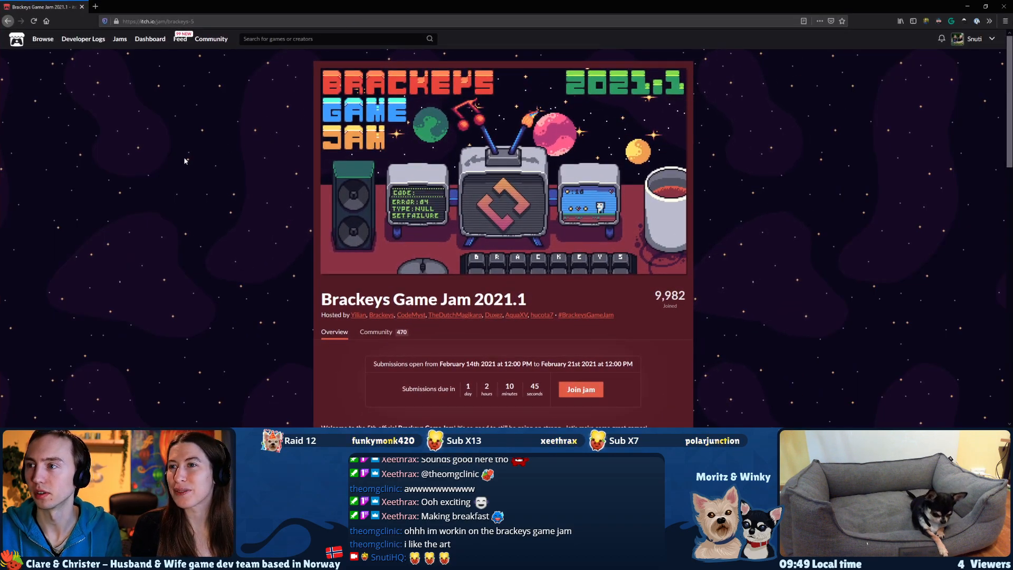
scroll(417, 318, down, 1)
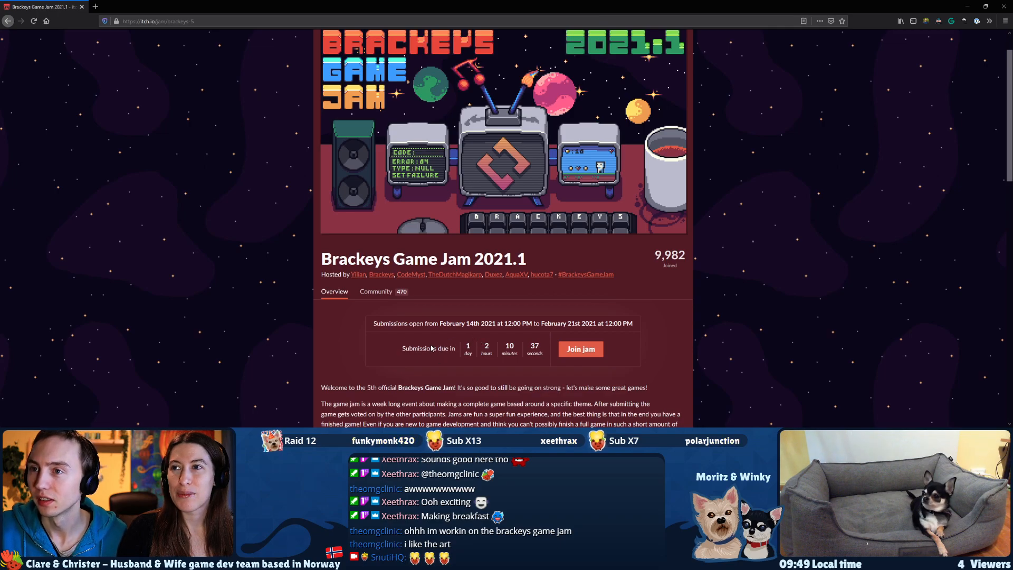
scroll(383, 302, down, 8)
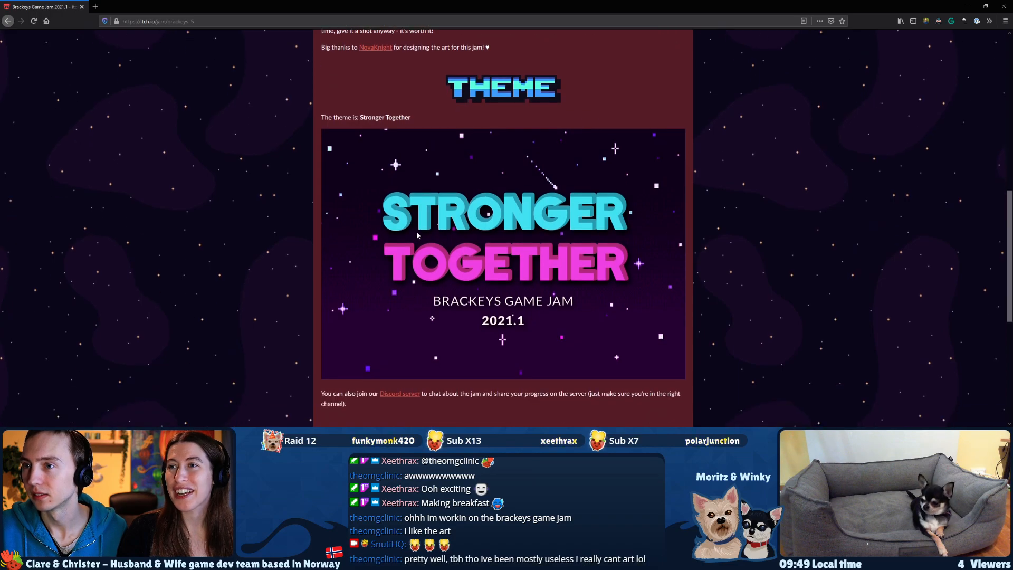
scroll(495, 323, down, 2)
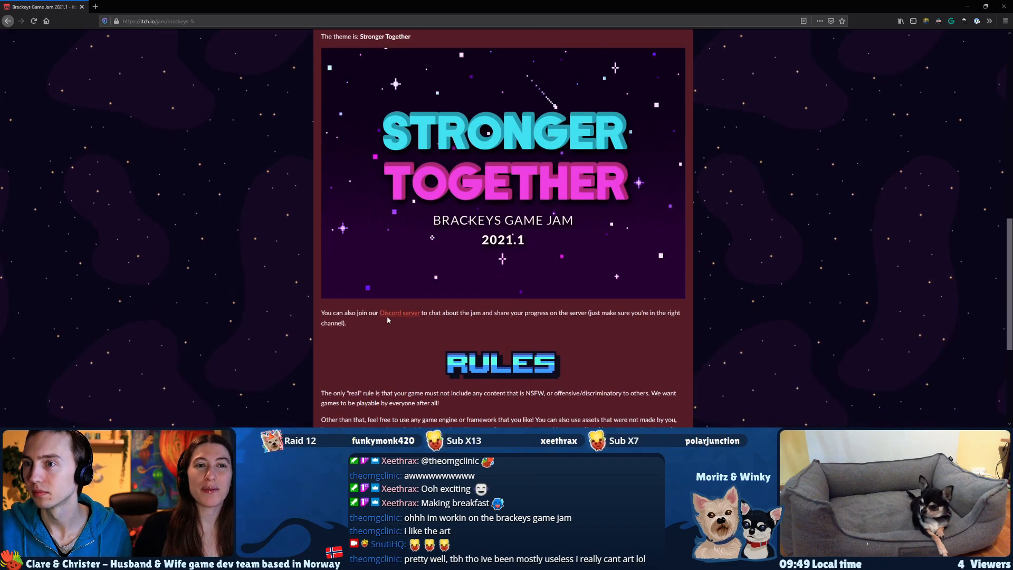
scroll(385, 306, down, 4)
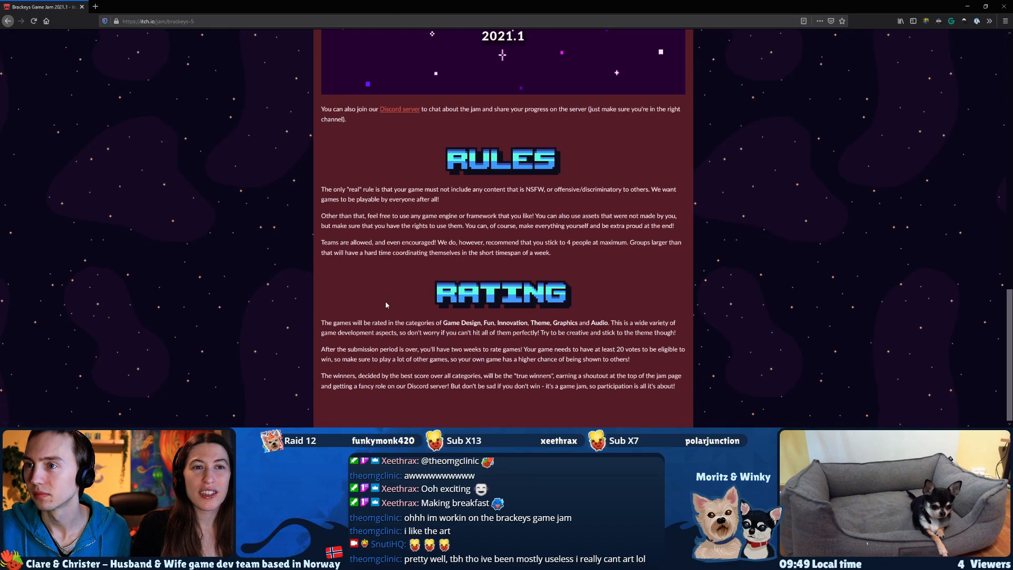
scroll(382, 305, up, 12)
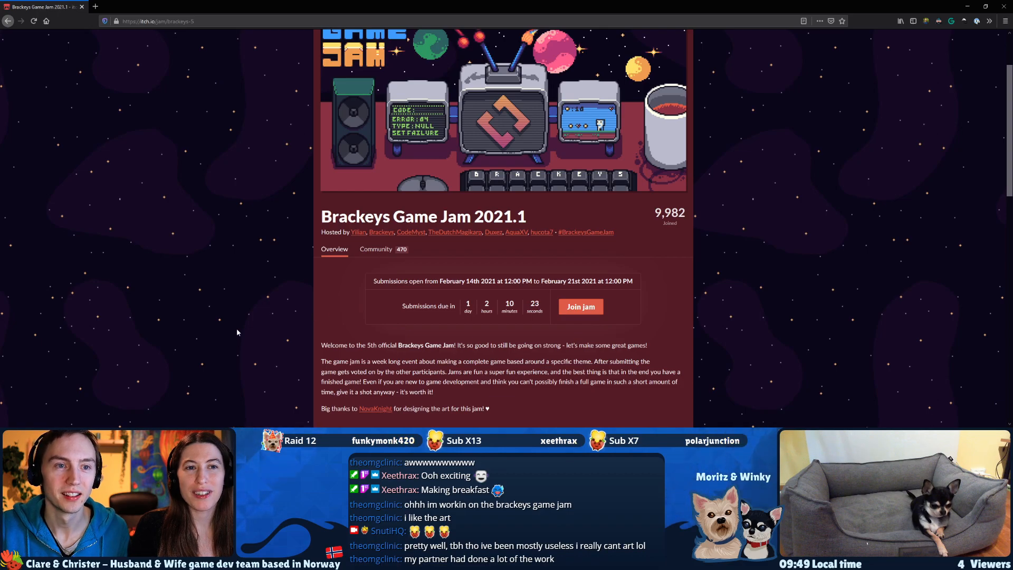
scroll(218, 331, up, 3)
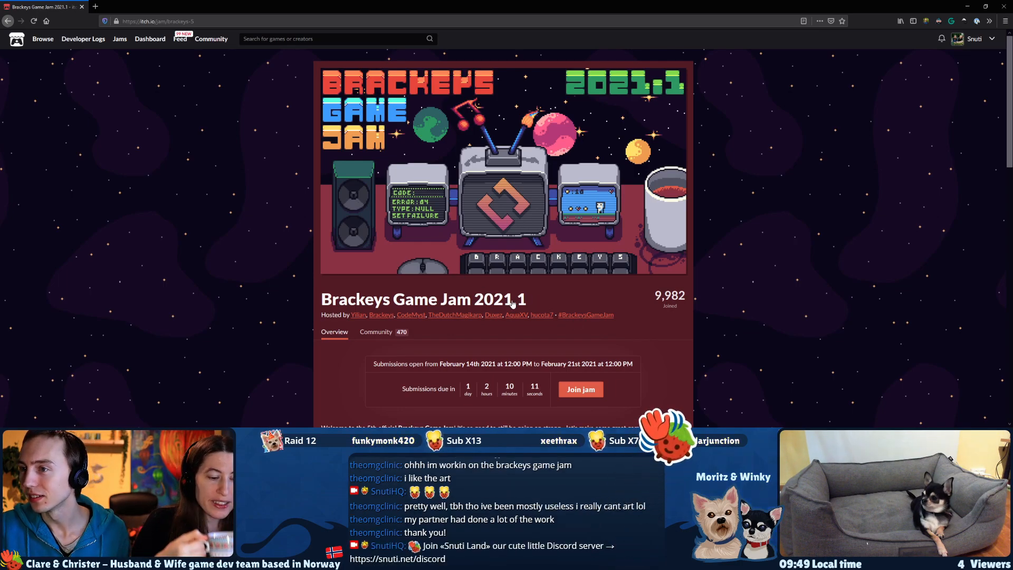
scroll(525, 297, down, 3)
scroll(552, 320, down, 3)
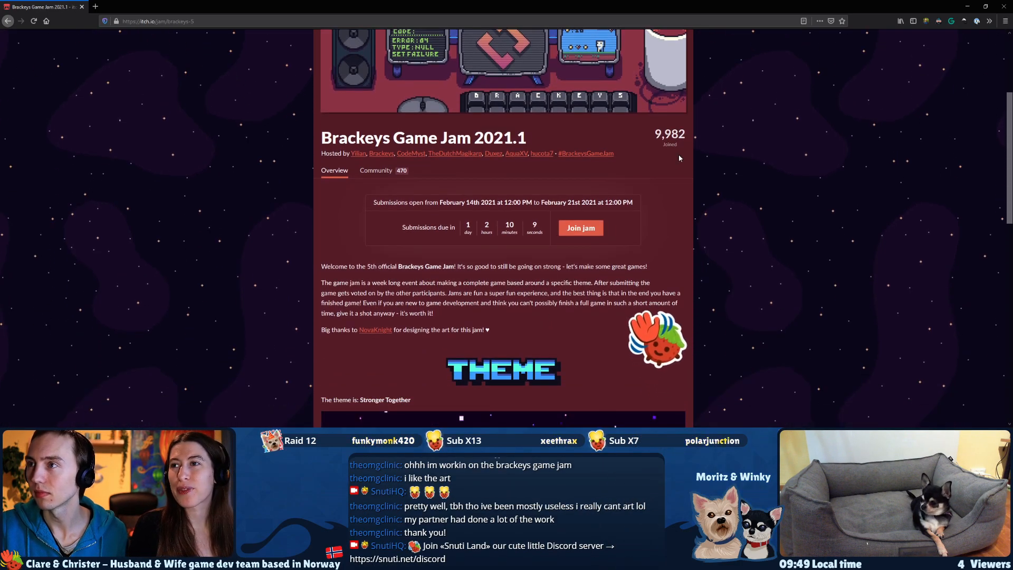
Restore the game jam browser window to a smaller size and close it to get back to the boat drawing.
double_click(572, 8)
drag(573, 10, 400, 46)
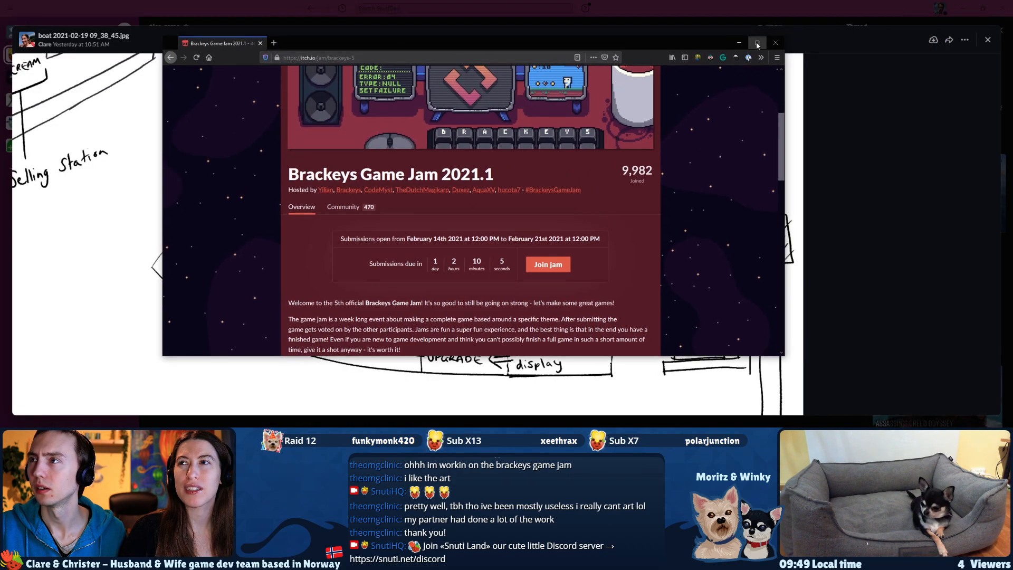
click(775, 44)
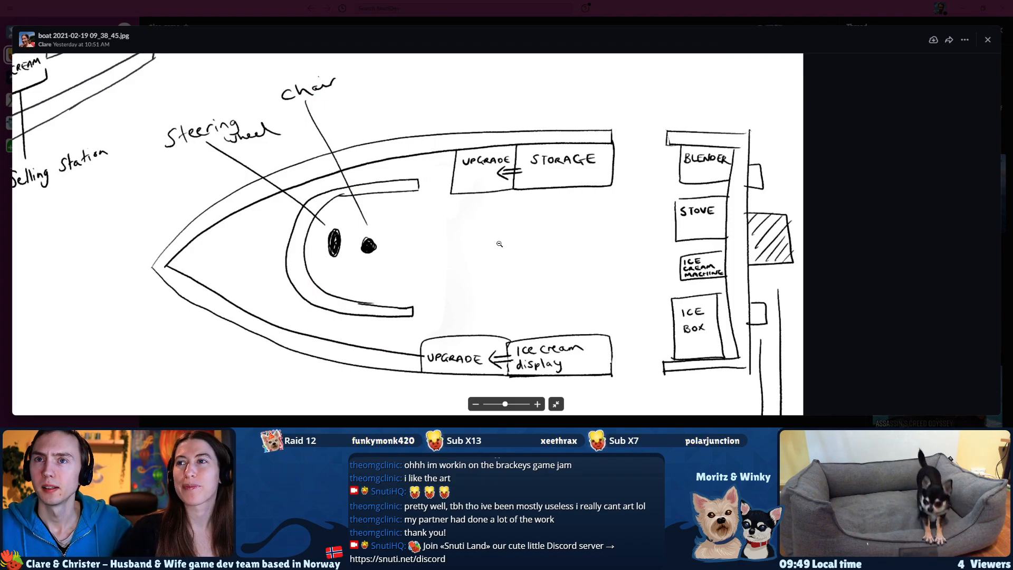
Study the top-down deck plan again, from the steering area to the stern equipment and engine.
drag(500, 244, 500, 239)
scroll(494, 240, down, 5)
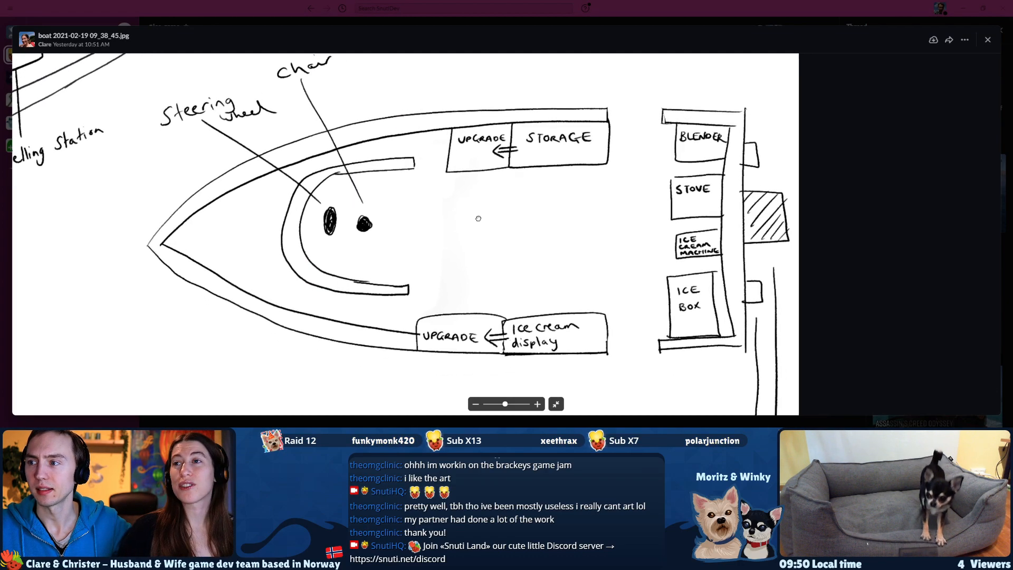
mouse_move(713, 290)
mouse_down()
mouse_move(681, 276)
mouse_move(712, 303)
mouse_move(710, 413)
mouse_move(687, 229)
mouse_move(665, 335)
mouse_move(679, 345)
mouse_up()
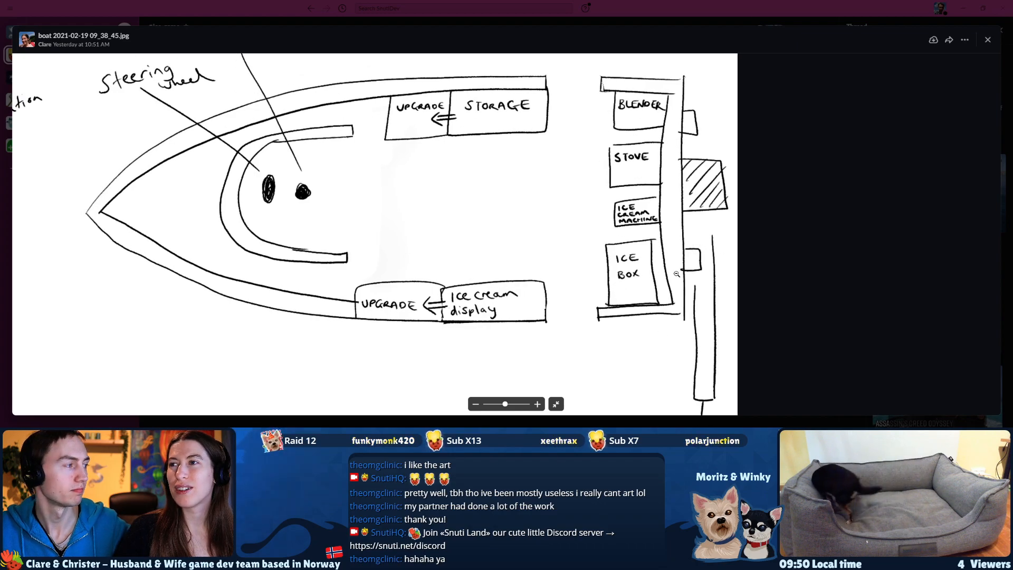
mouse_move(573, 215)
mouse_down()
mouse_move(579, 307)
mouse_move(582, 263)
mouse_up()
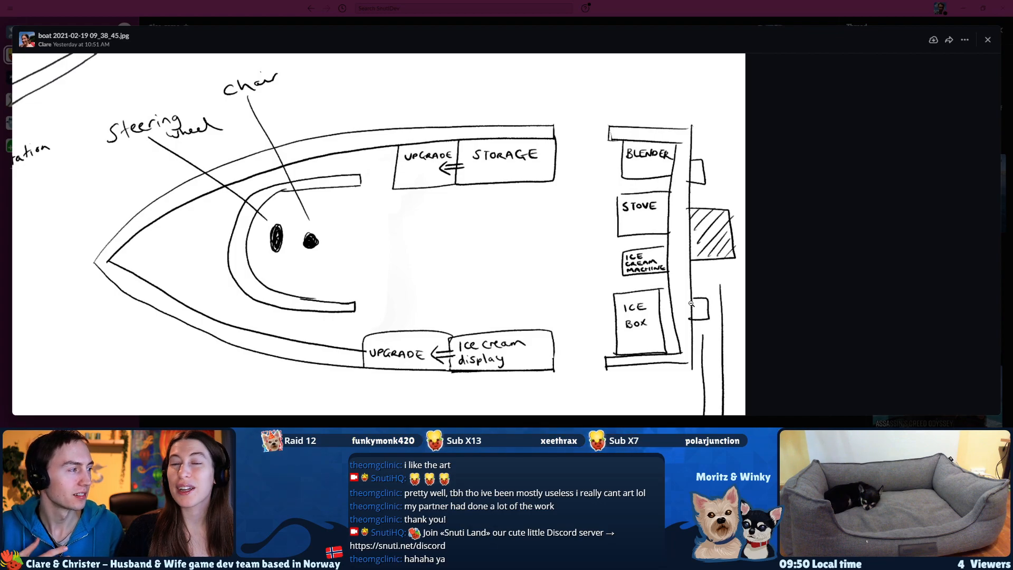
mouse_move(363, 221)
mouse_down()
mouse_move(424, 300)
mouse_move(417, 210)
mouse_up()
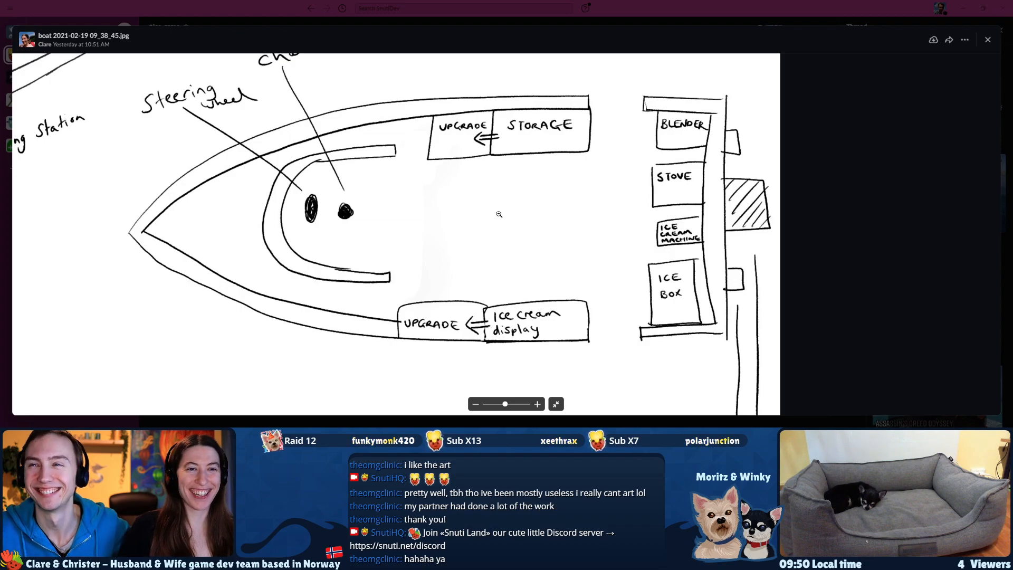
drag(513, 226, 513, 241)
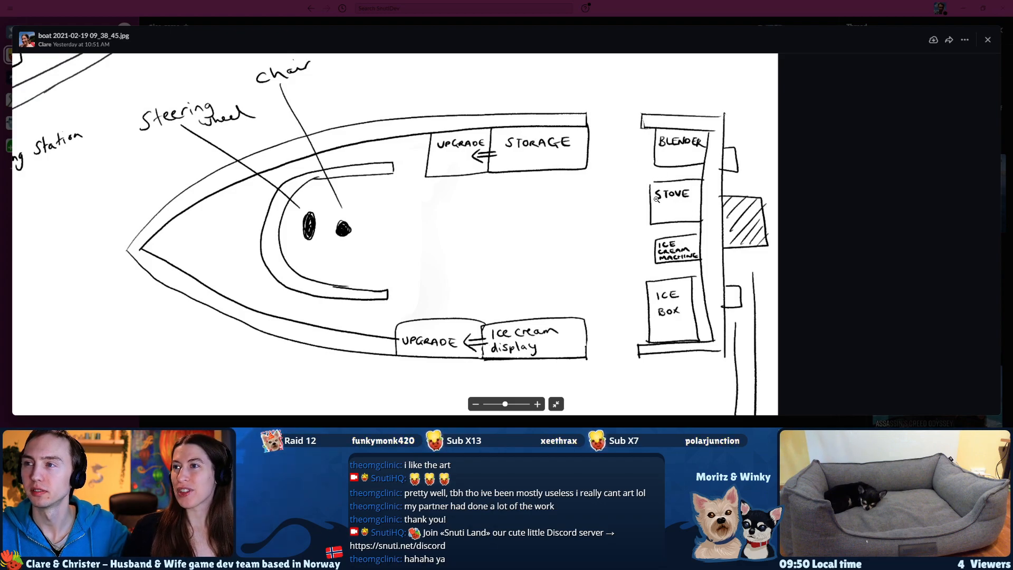
mouse_move(504, 403)
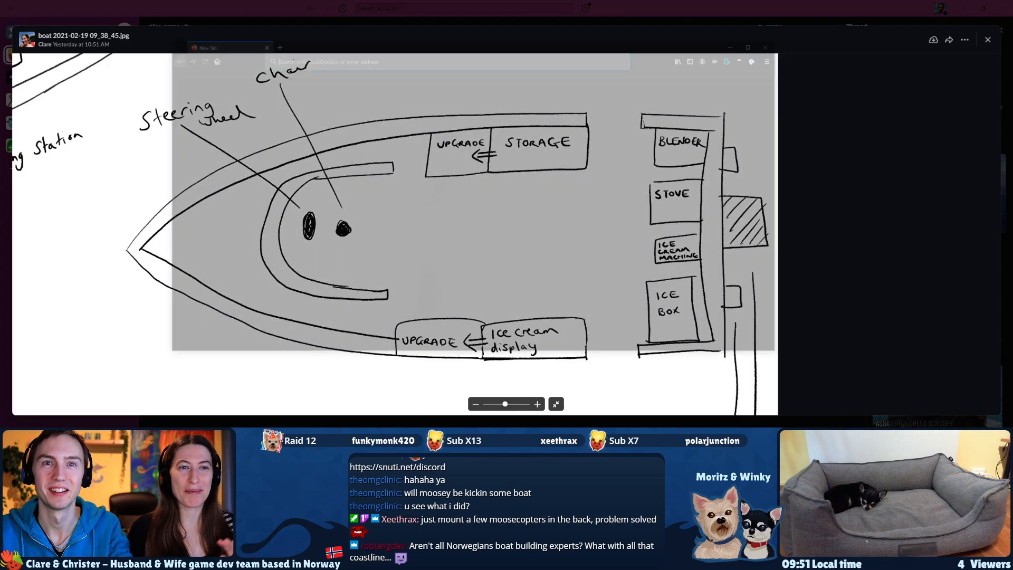
Search the web for "oseberg skipet tønsberg" in a new browser window.
text(o)
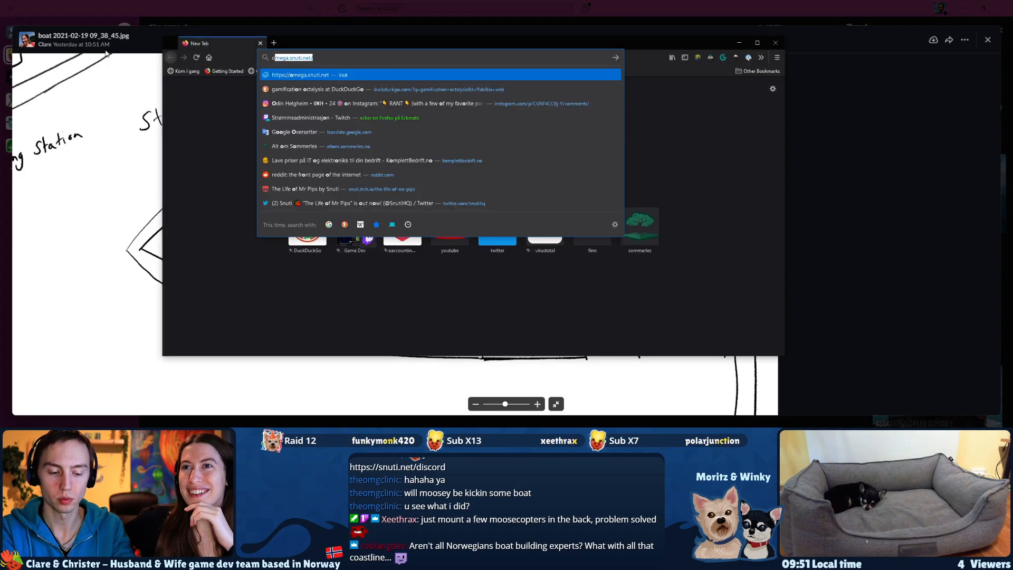
text(seberg)
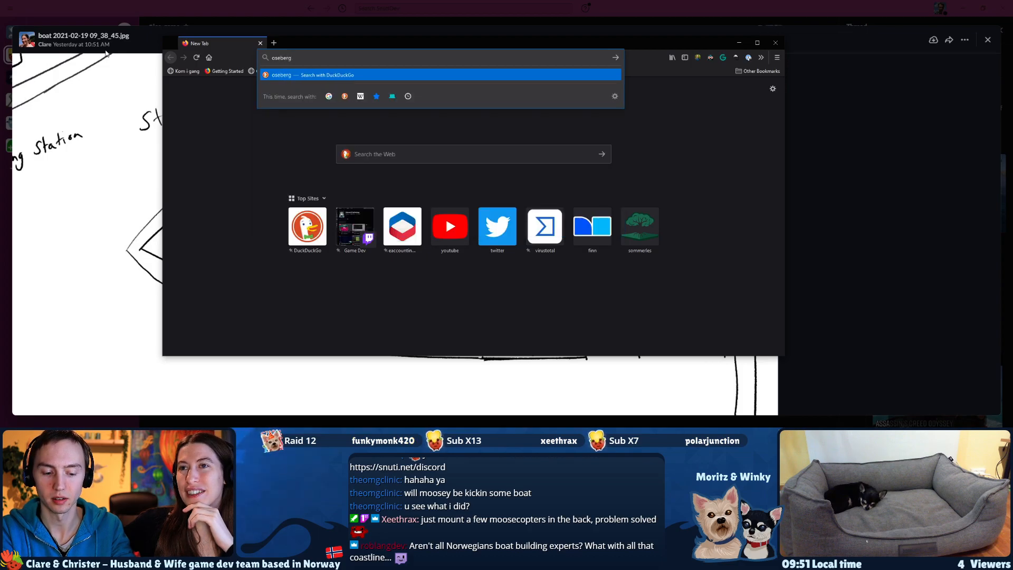
text( skipet)
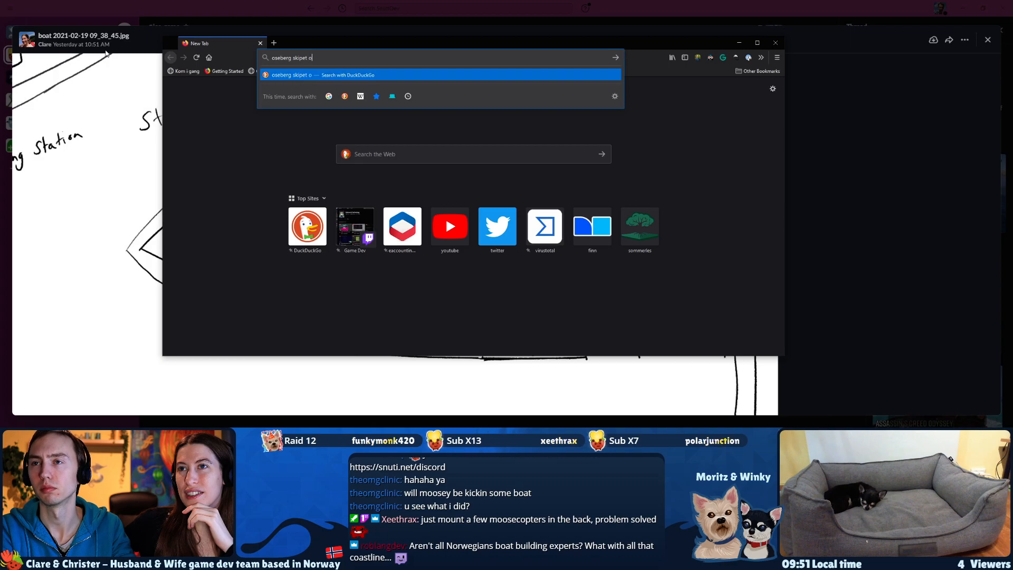
text( tønsberg)
key(Return)
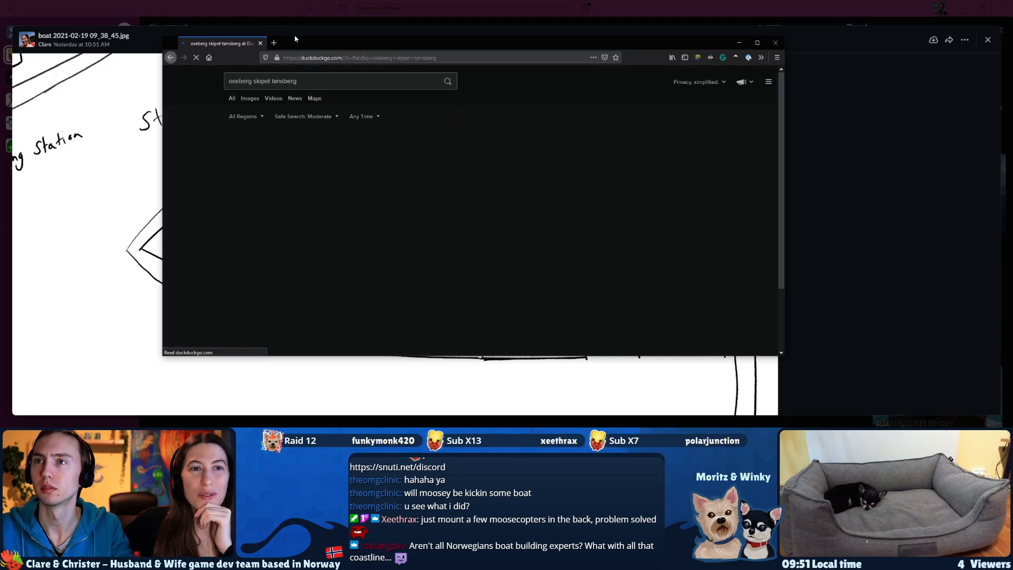
Extend the browser window to full height and show the image results for the Oseberg ship search.
drag(294, 41, 294, 0)
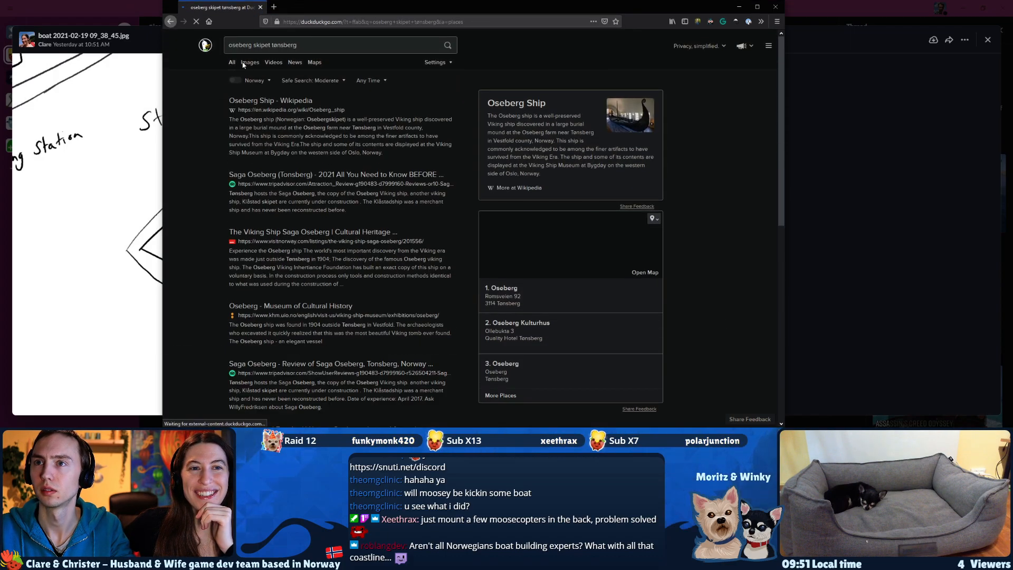
click(307, 45)
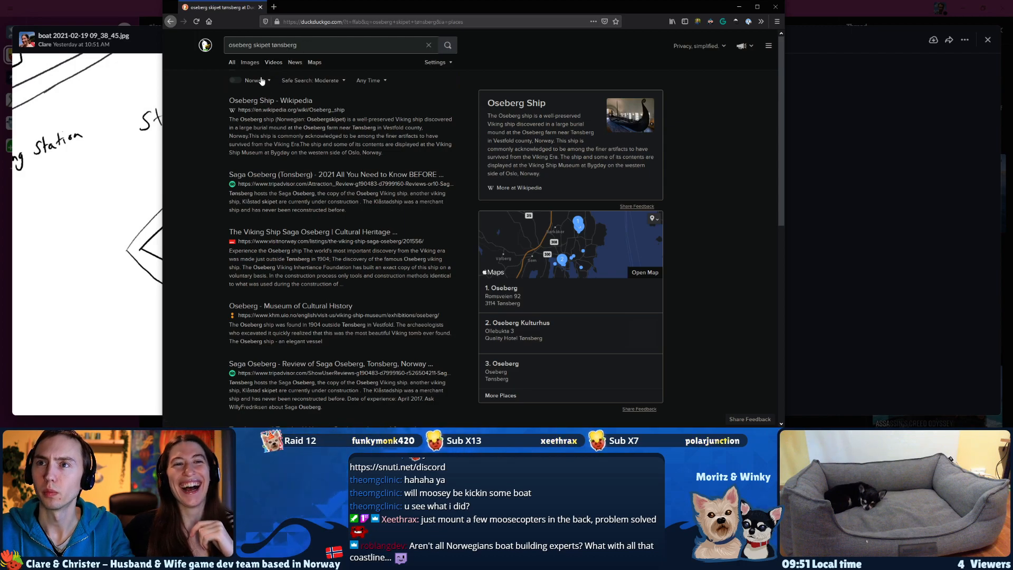
click(249, 62)
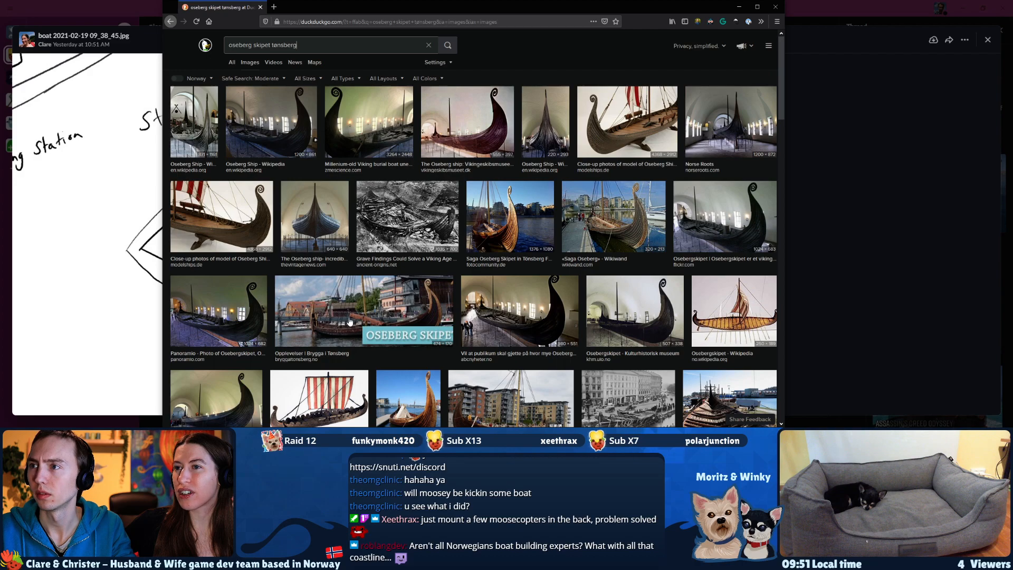
Preview the Wikiwand photo of the Saga Oseberg and refine the image search to "saga oseberg ønsberg".
click(603, 217)
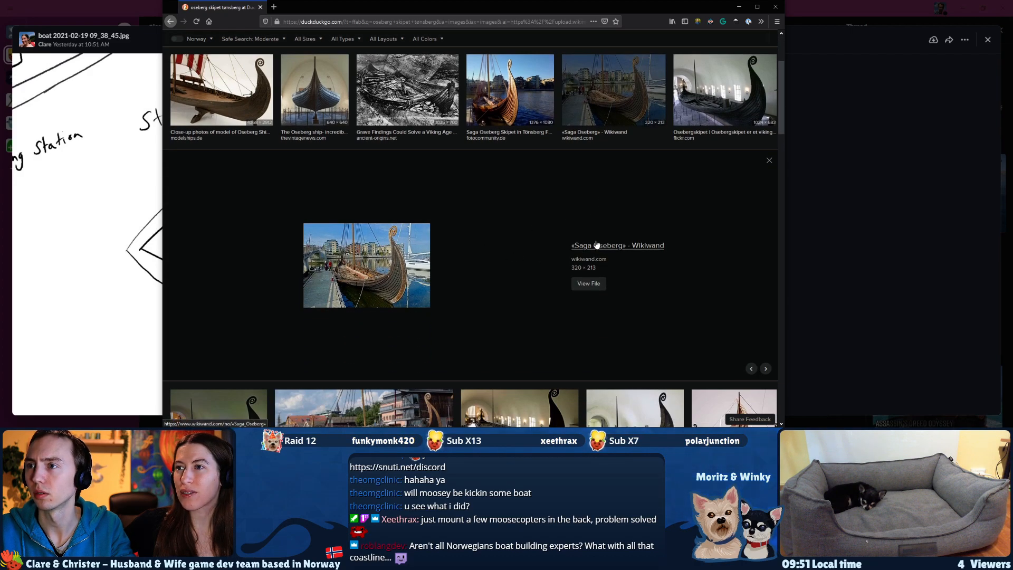
scroll(600, 247, up, 3)
click(305, 47)
key(Home)
text(saga)
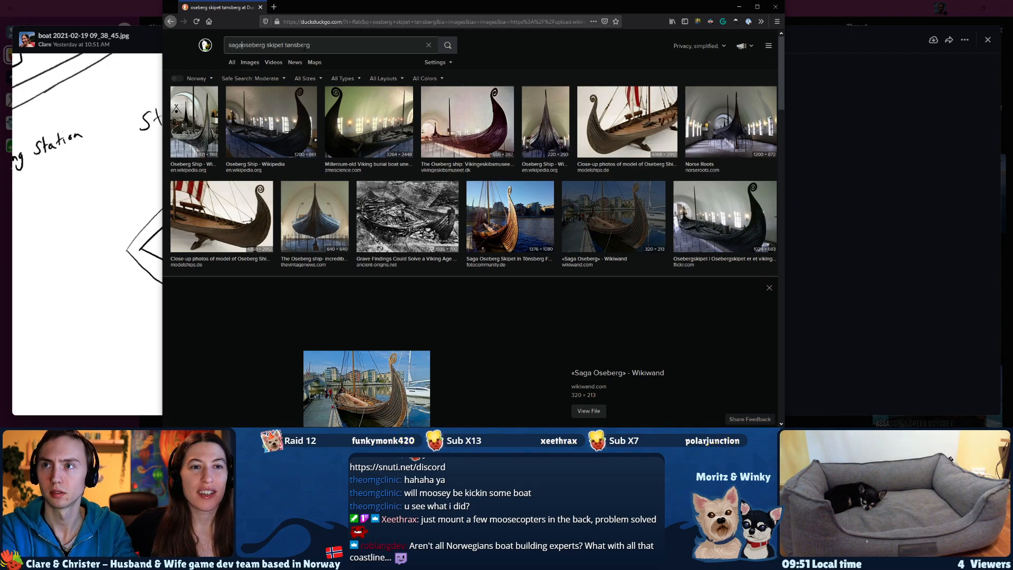
key(Return)
key(Delete)
key(Delete)
key(Delete)
key(Return)
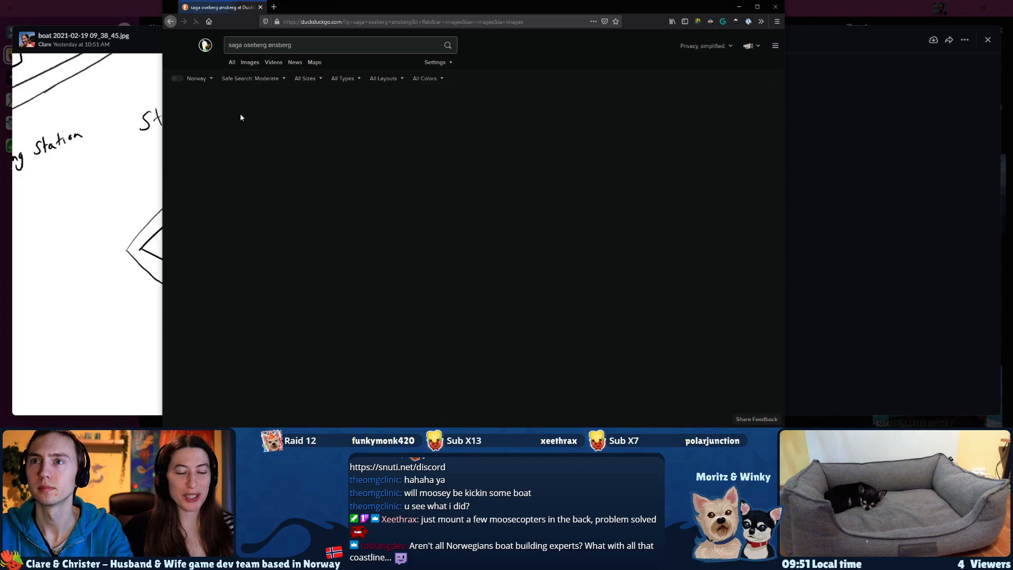
Compare the enlarged Saga Oseberg photos one after another, returning to "The Viking Ship Saga Oseberg" picture.
click(201, 130)
key(Right)
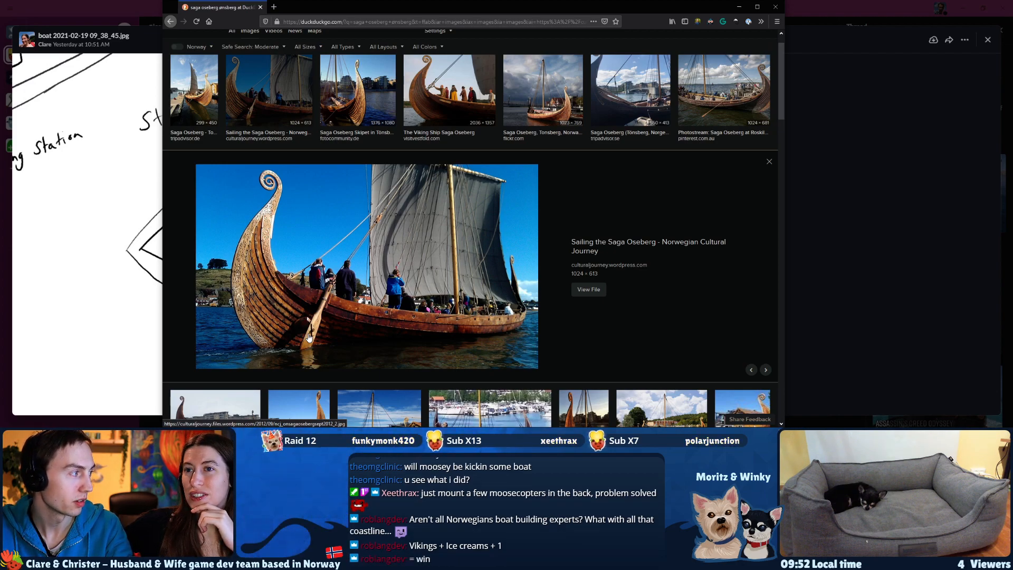
key(Right)
key(Right)
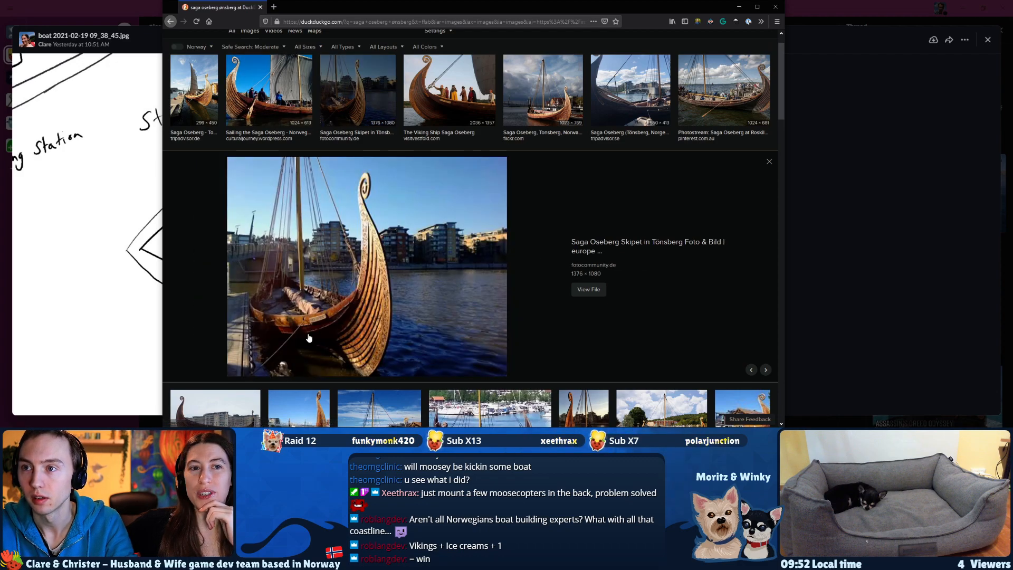
key(Left)
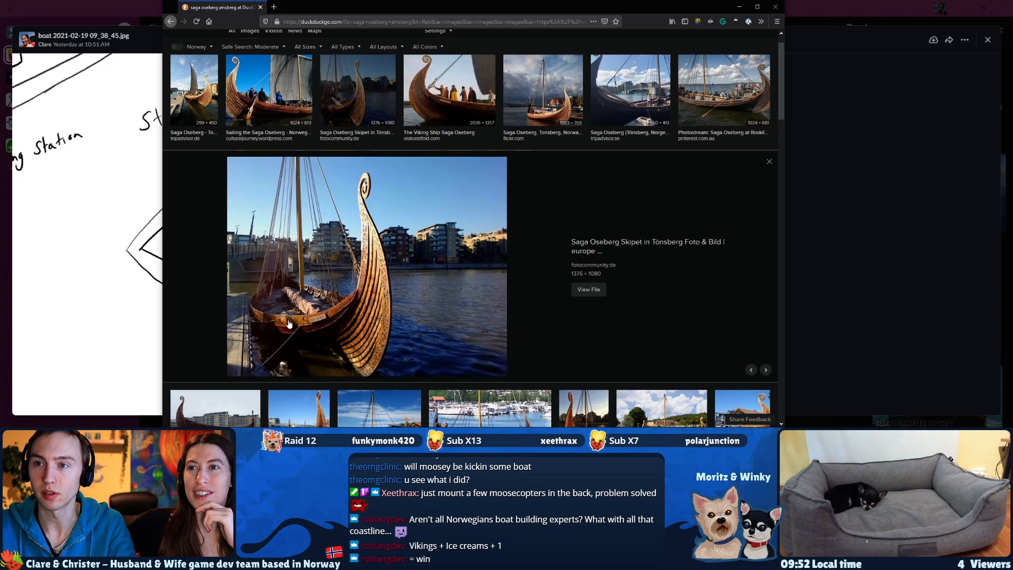
key(Right)
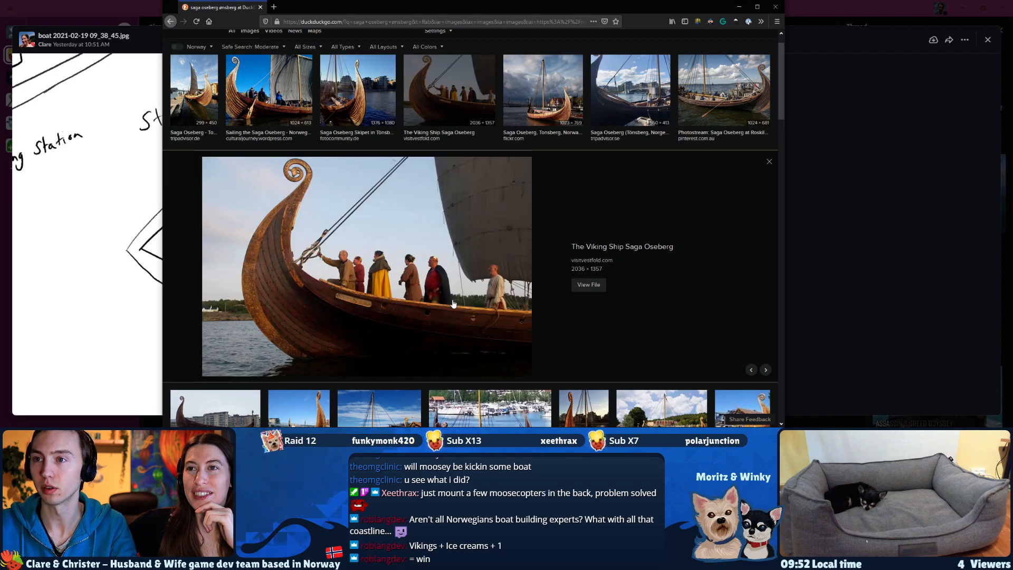
key(Right)
key(Right)
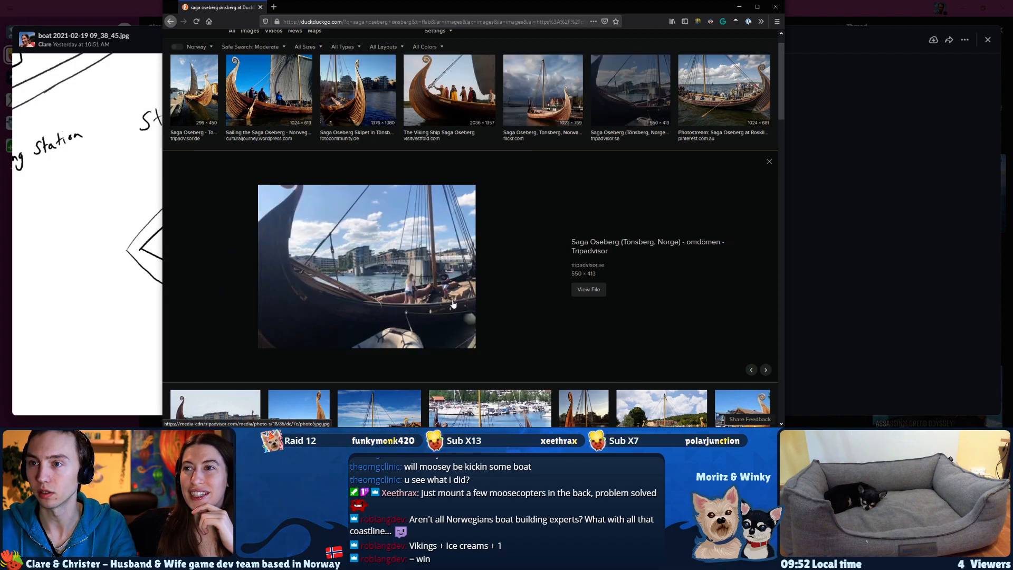
key(Right)
key(Left)
key(Left)
key(Left)
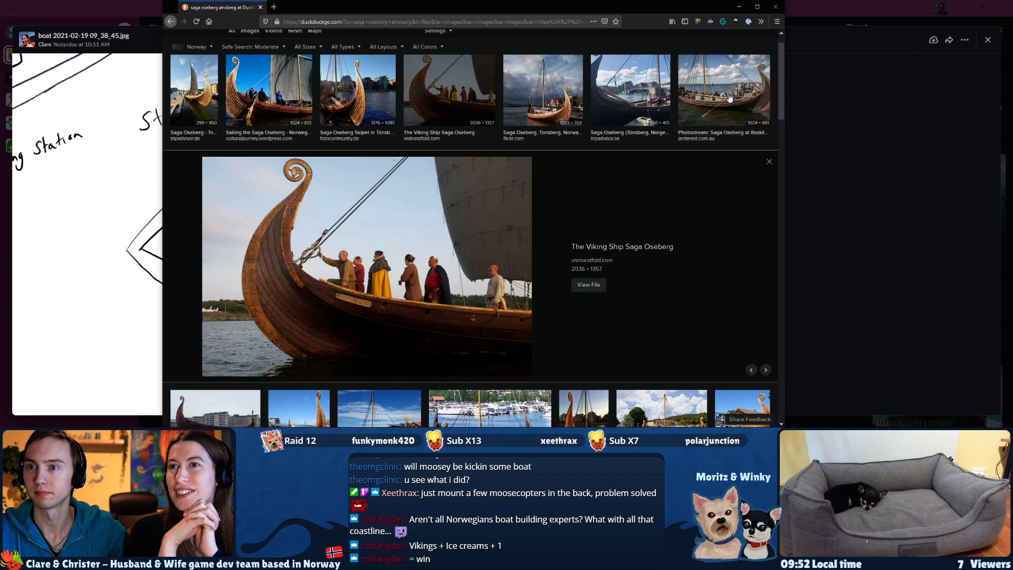
Examine the Roskilde Fjord and "Building a Viking Ship" photos, and close the browser window to return to the boat drawing.
click(730, 98)
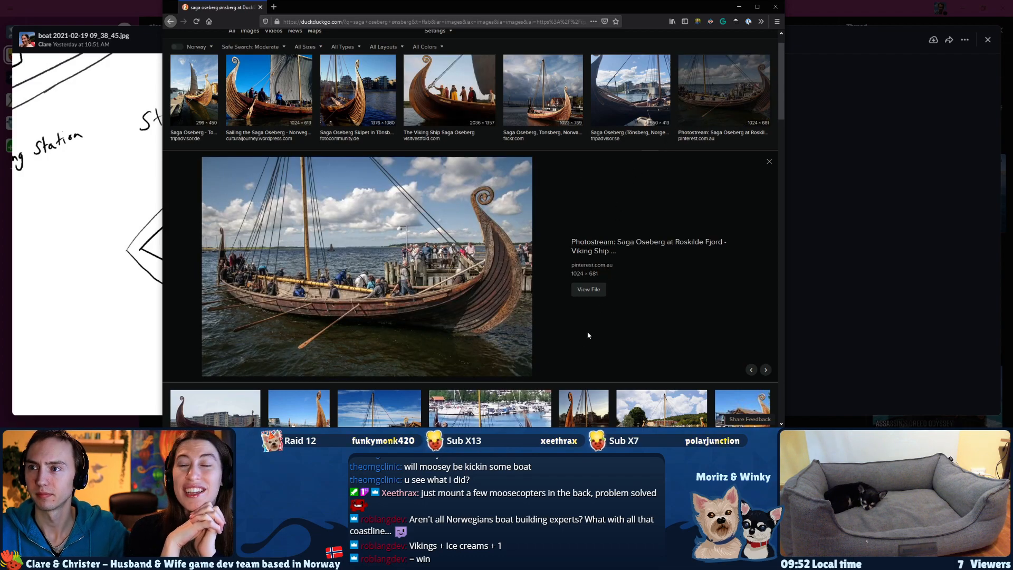
scroll(588, 335, down, 2)
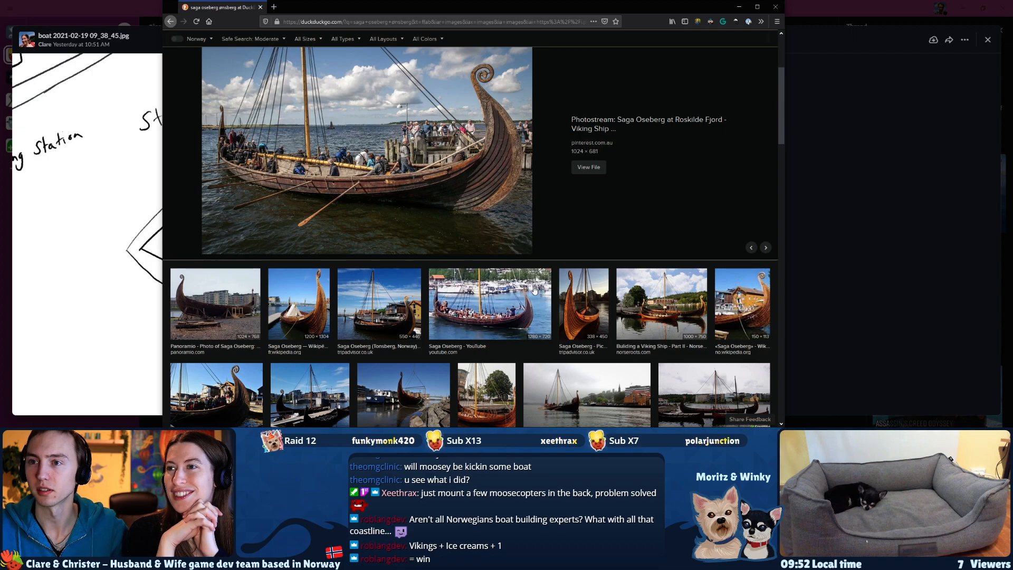
scroll(484, 260, down, 2)
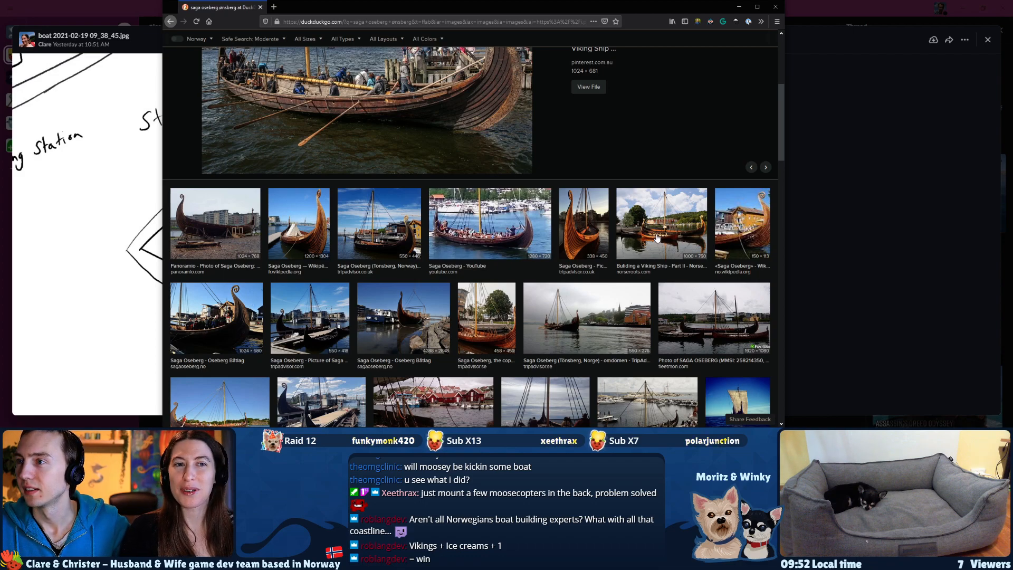
click(657, 237)
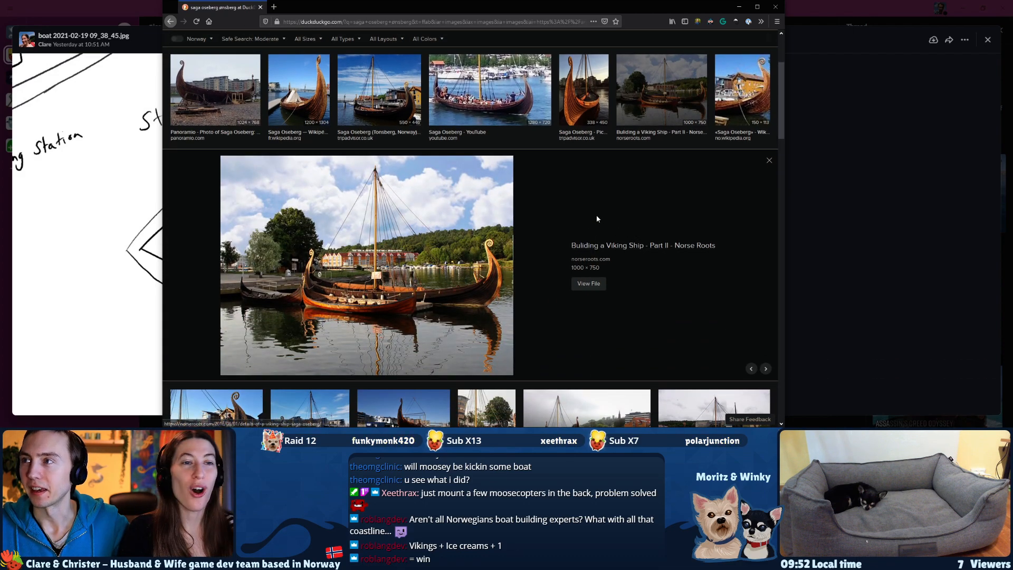
scroll(572, 224, down, 2)
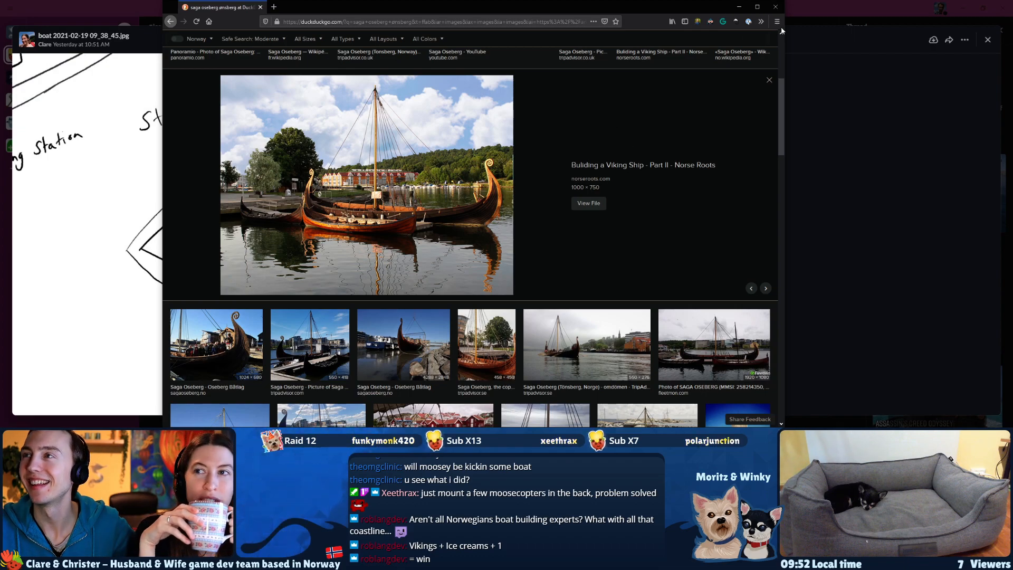
click(775, 7)
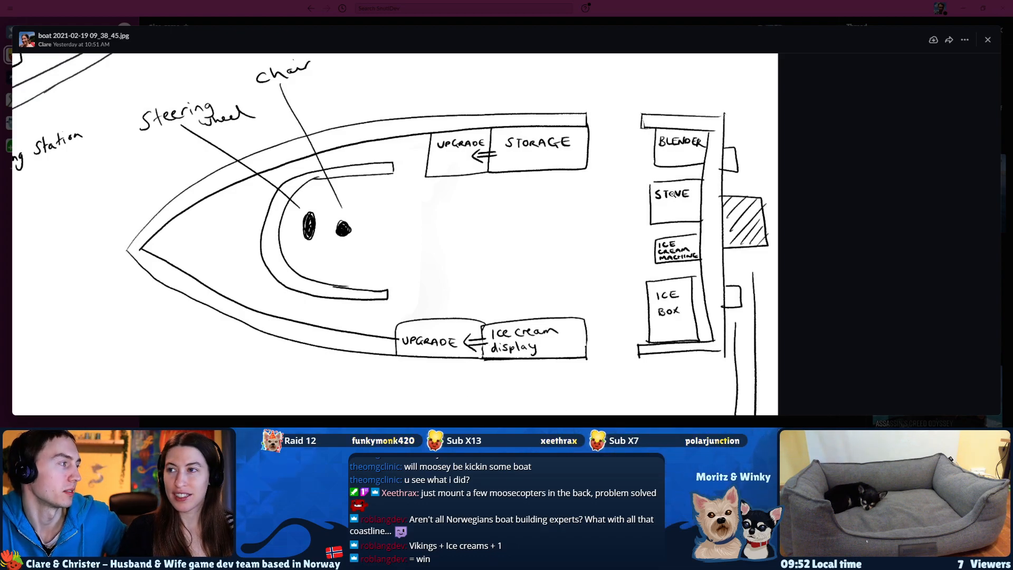
Examine the boat drawing from the deck plan to the perspective sketch, and inspect the stern kitchen equipment up close.
mouse_move(660, 233)
mouse_down()
mouse_move(652, 220)
mouse_move(651, 234)
mouse_up()
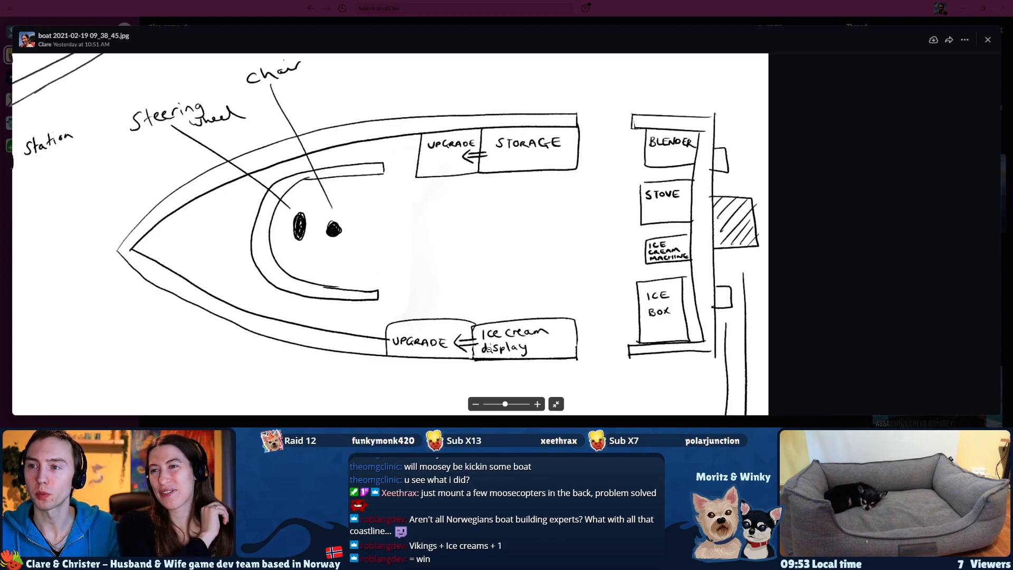
drag(451, 225, 689, 411)
mouse_move(409, 284)
mouse_down()
mouse_move(698, 305)
mouse_move(728, 295)
mouse_move(744, 263)
mouse_move(756, 262)
mouse_up()
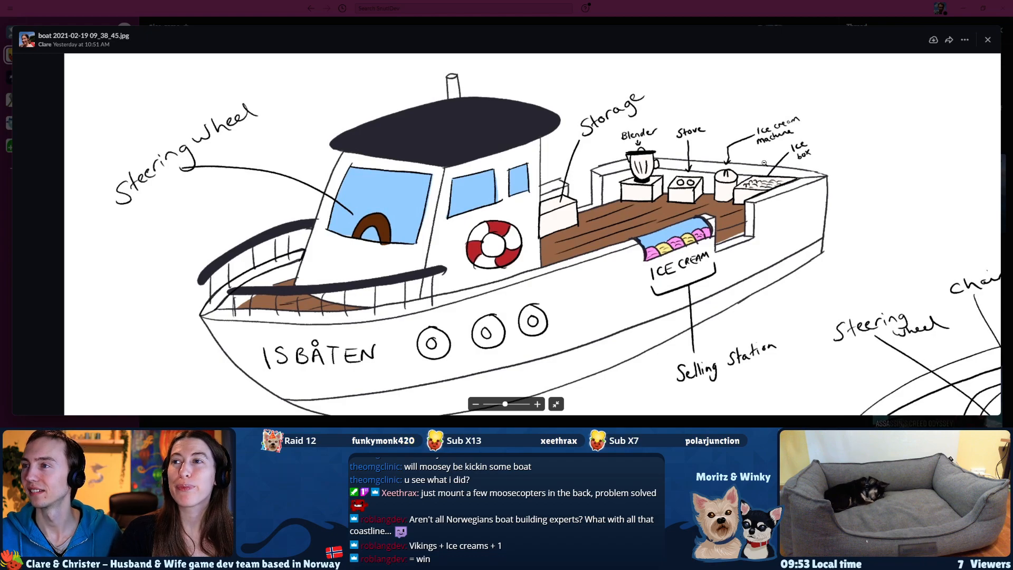
drag(506, 408, 529, 409)
drag(875, 155, 521, 252)
drag(558, 223, 528, 246)
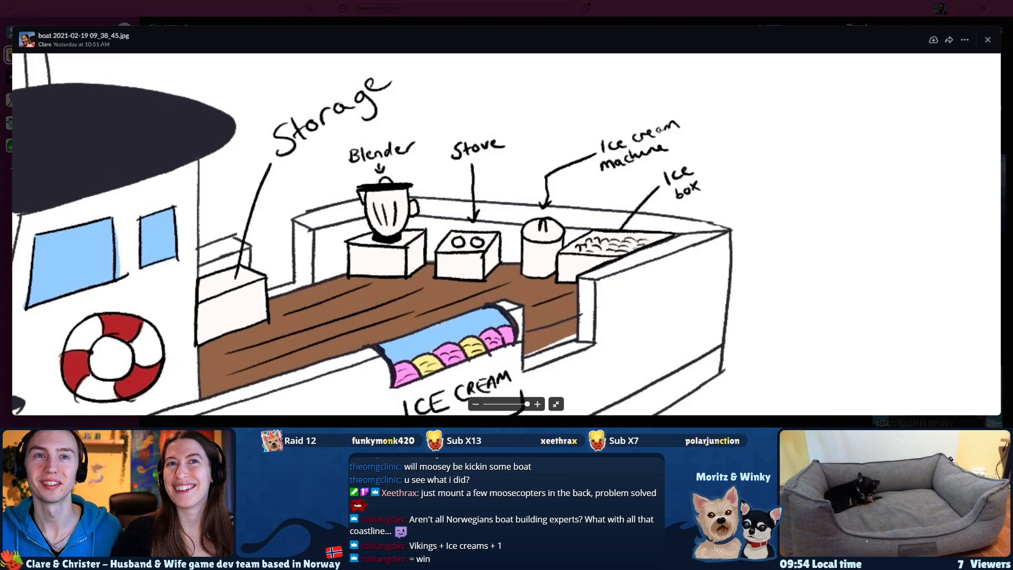
Search the web for "ice cream maker" in a new browser window and show the image results.
key(super+d)
key(super+d)
key(ctrl+n)
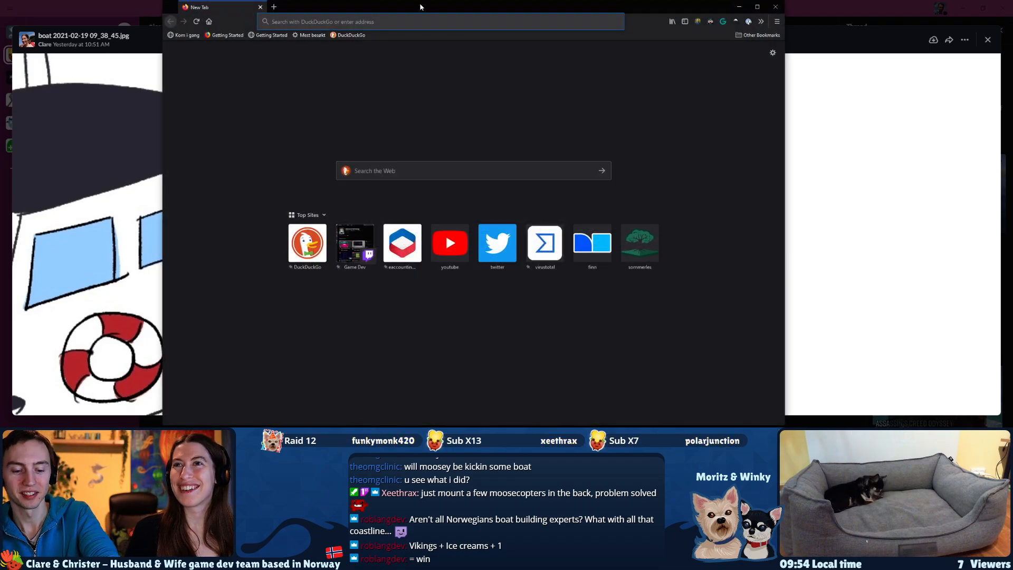
text(ice cream maker)
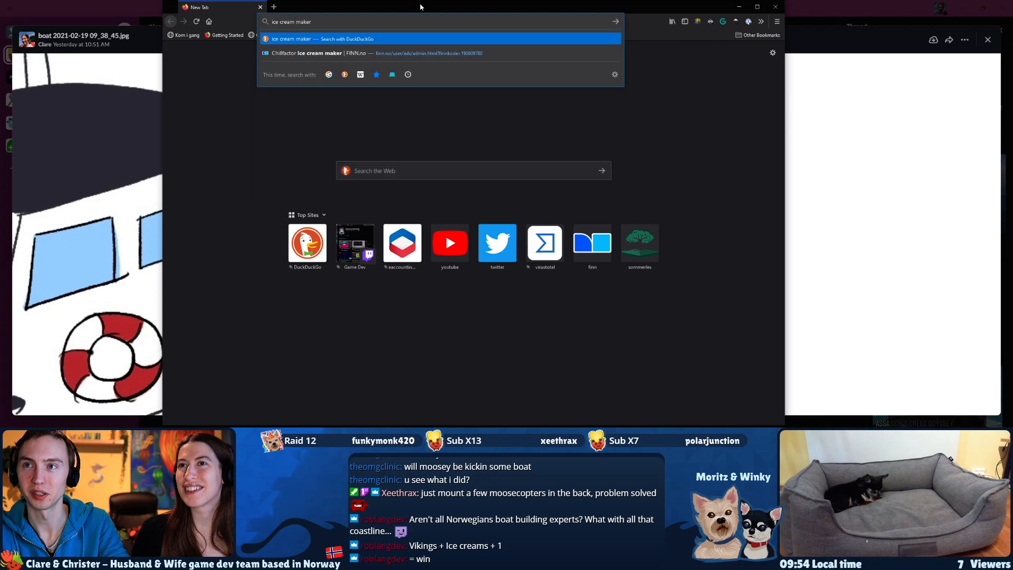
key(Return)
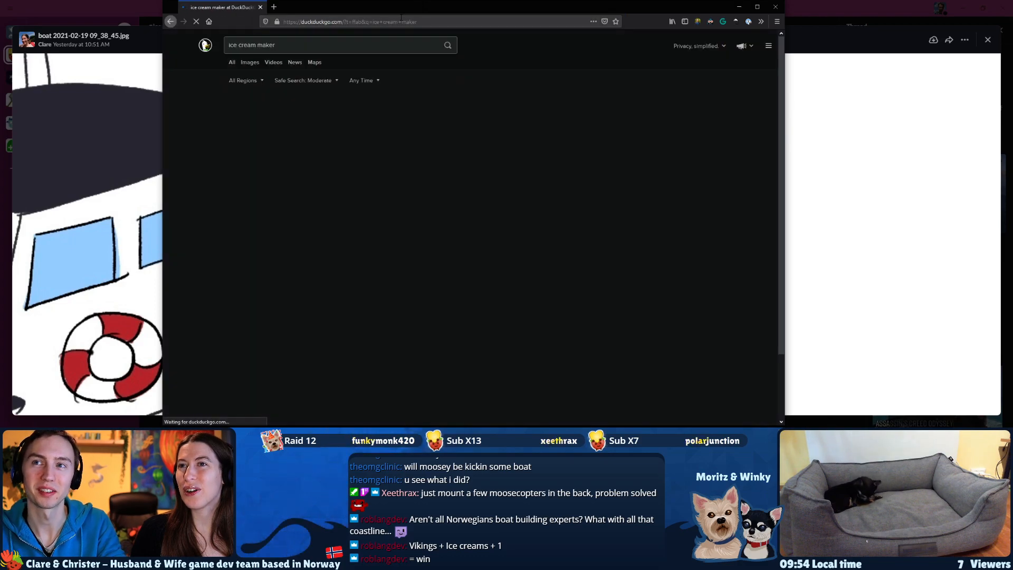
click(249, 62)
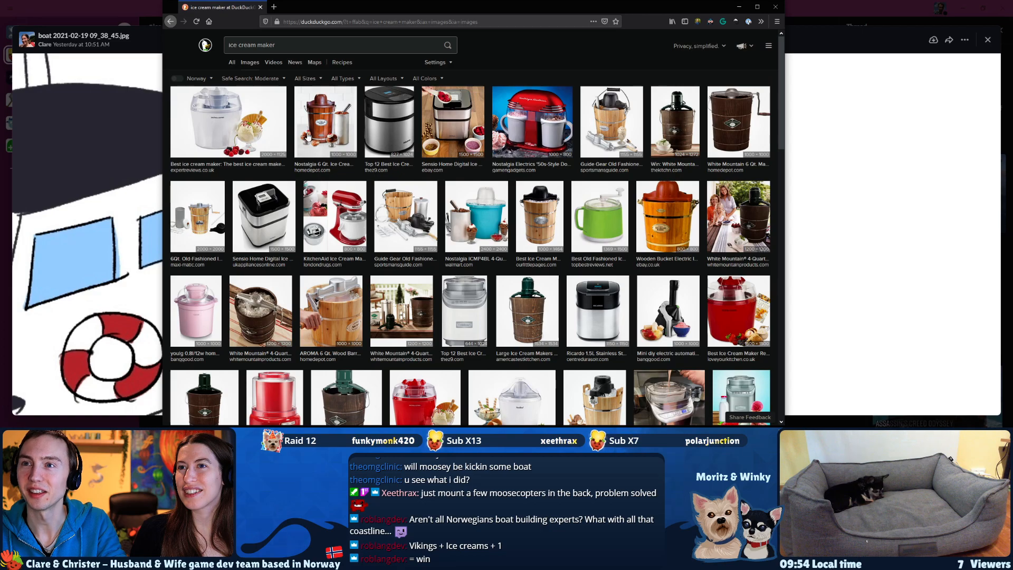
Preview the Nostalgia 6 Qt. ice cream maker and narrow the browser window beside the sketch's ice cream machine.
click(308, 138)
mouse_move(379, 11)
mouse_down()
mouse_move(536, 71)
mouse_move(918, 103)
mouse_move(739, 24)
mouse_move(141, 23)
mouse_move(207, 12)
mouse_up()
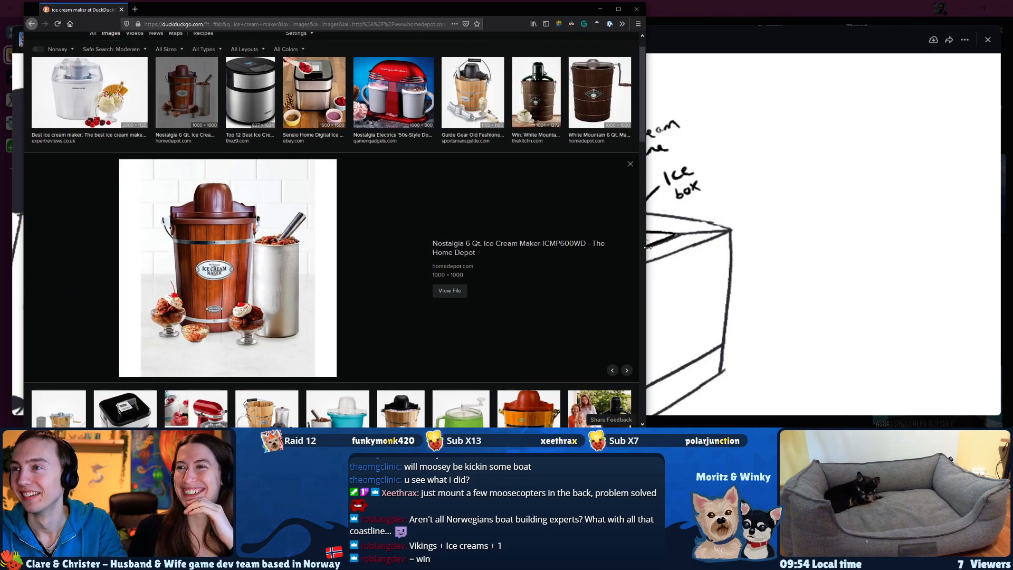
drag(646, 247, 442, 247)
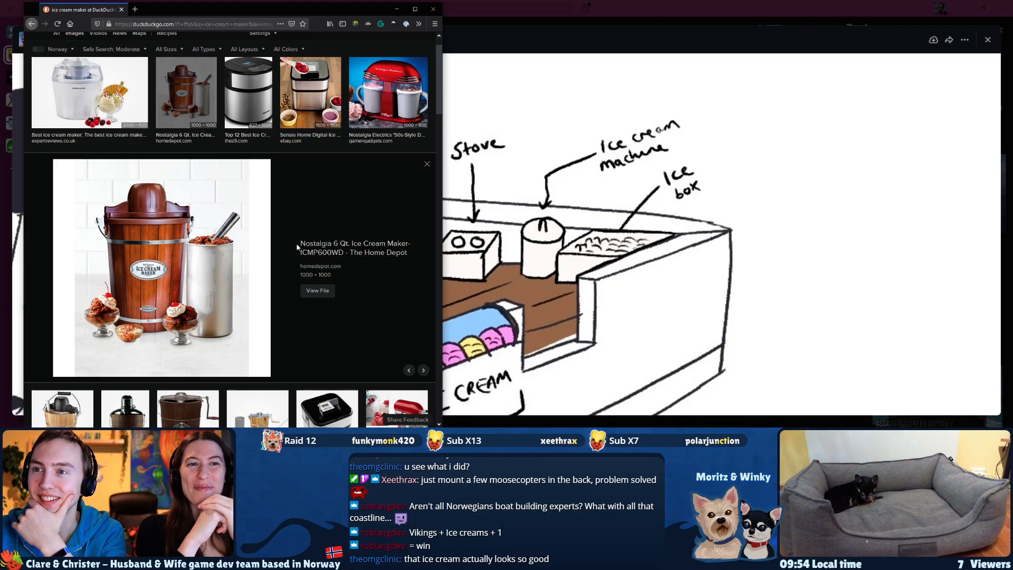
Compare the Guide Gear, White Mountain electric and White Mountain manual wooden-bucket ice cream makers with the sketched machine.
scroll(279, 231, up, 1)
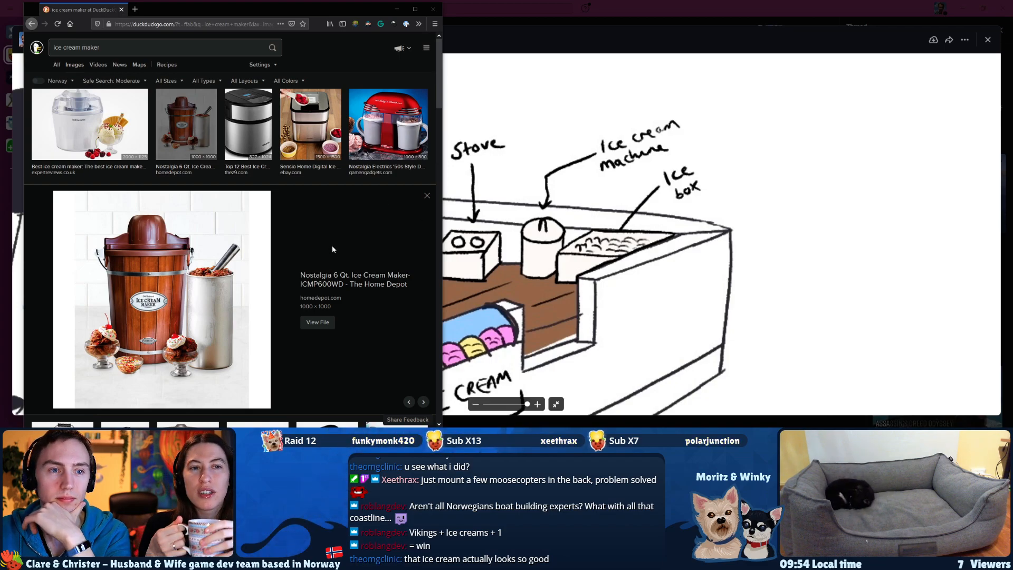
scroll(328, 246, down, 5)
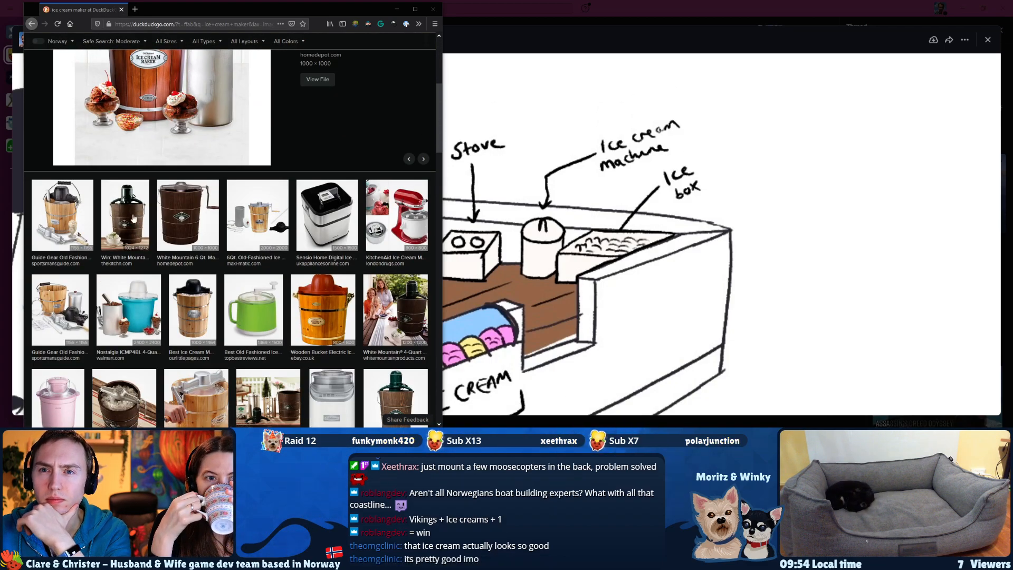
click(58, 223)
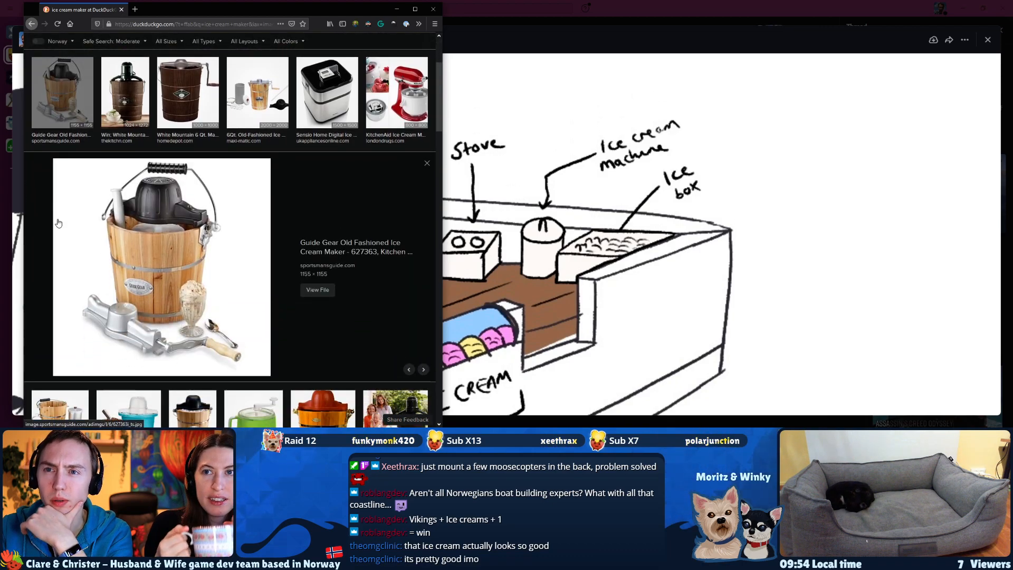
key(Right)
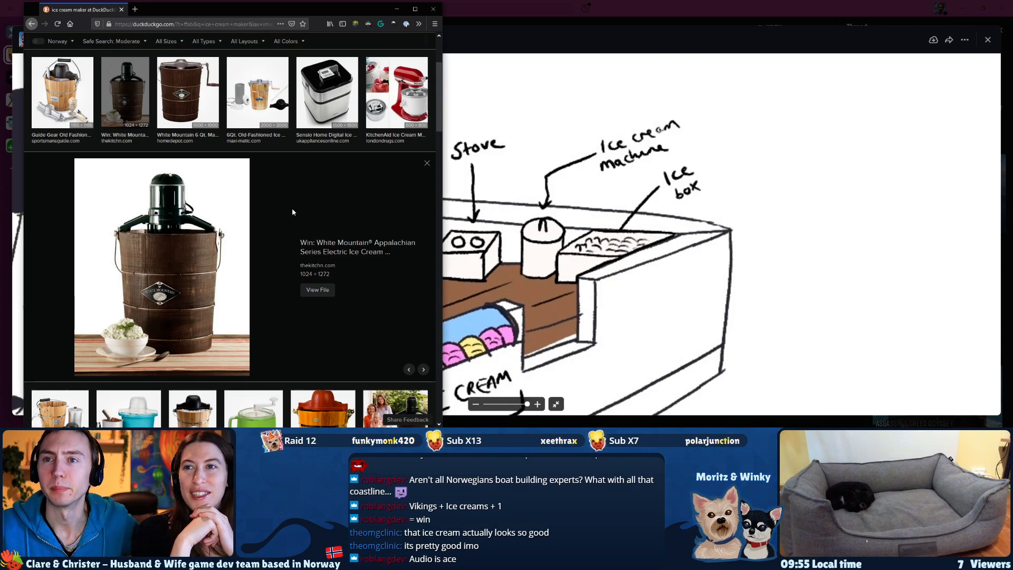
key(Right)
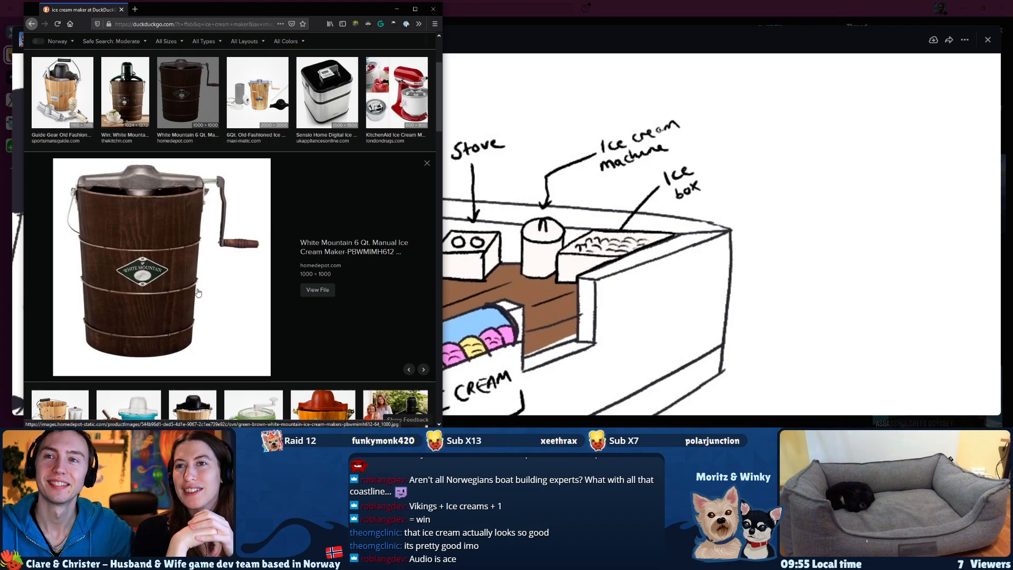
scroll(195, 291, up, 3)
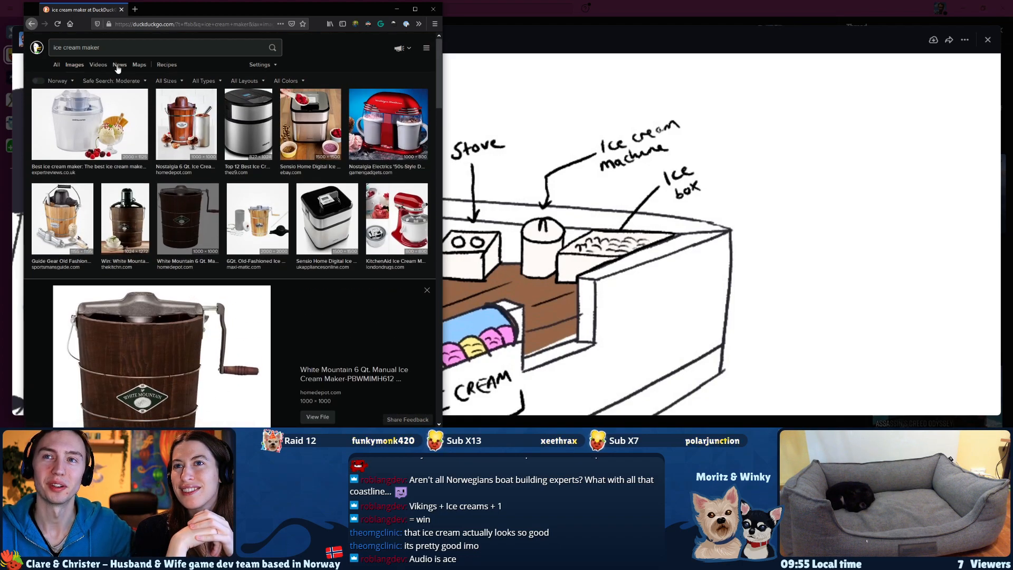
scroll(148, 346, down, 2)
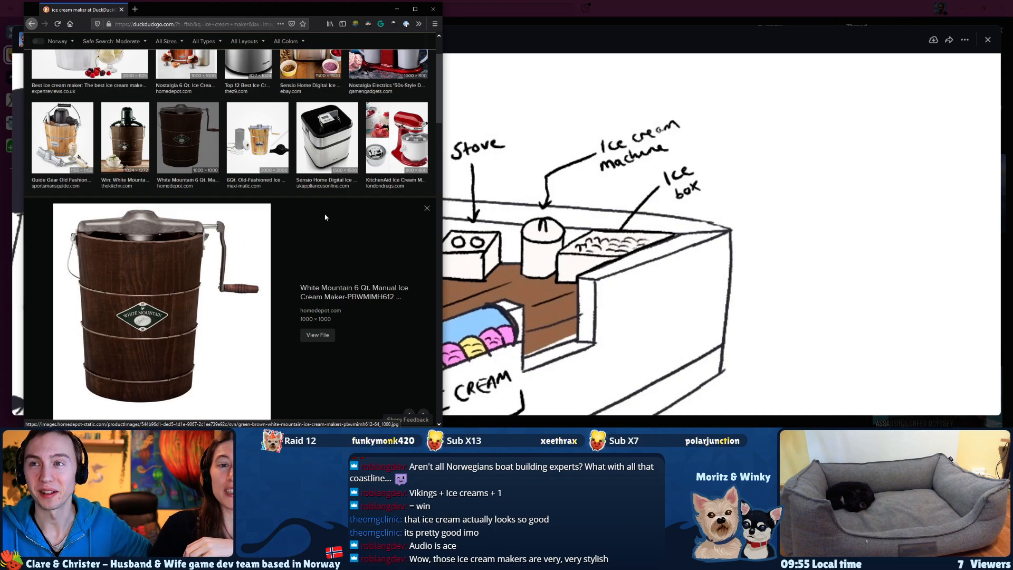
Examine the 6Qt. Old-Fashioned and Sensio Home Digital ice cream makers, and look through further image results.
click(264, 144)
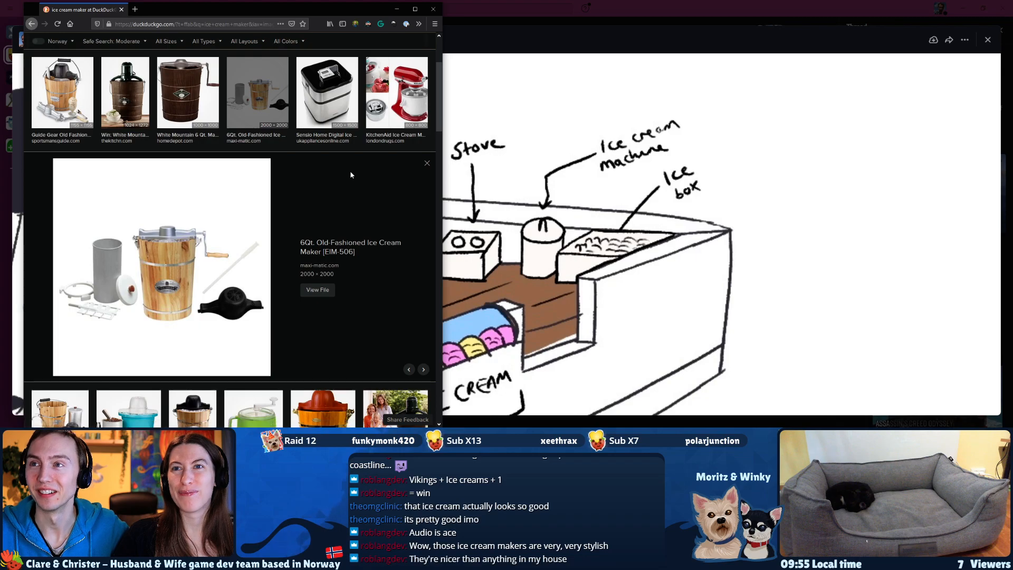
scroll(352, 173, up, 3)
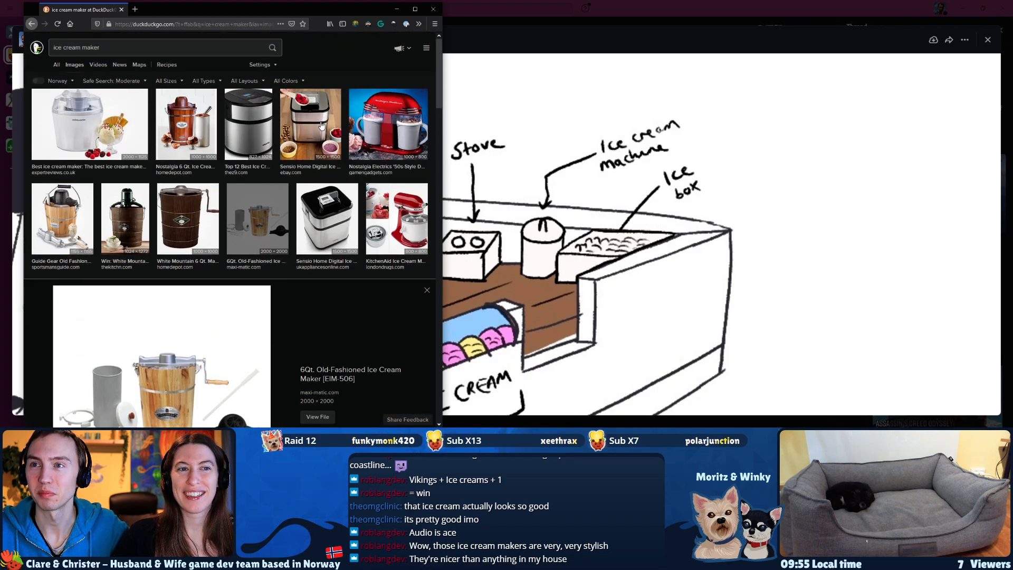
click(321, 126)
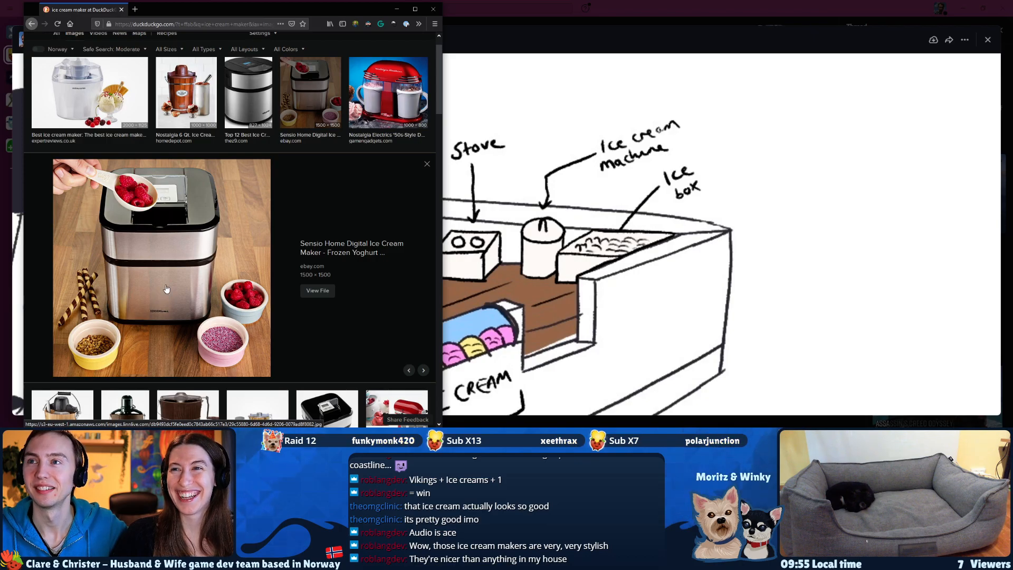
scroll(166, 289, down, 7)
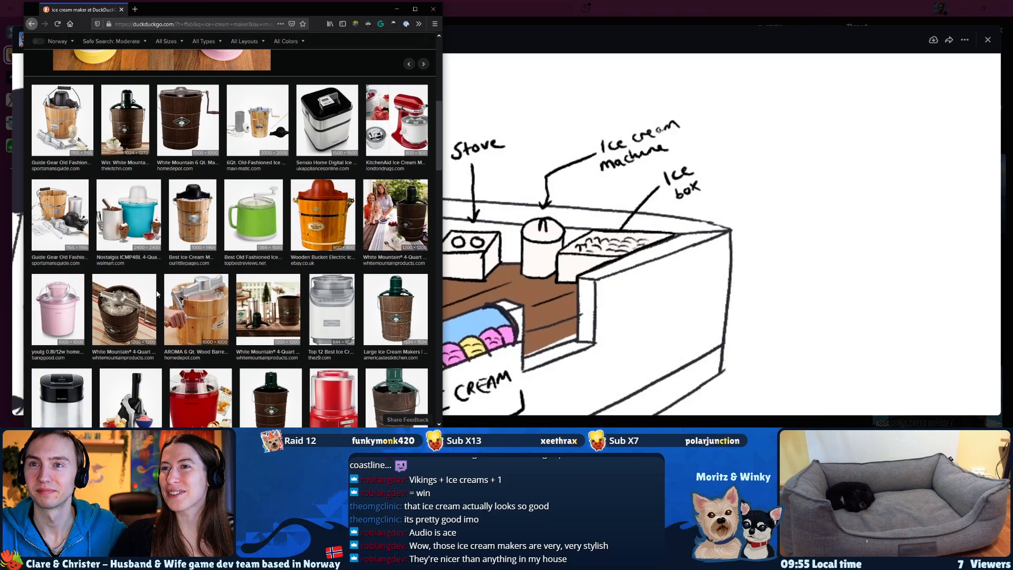
Preview the White Mountain 4-Quart Hand-Crank ice cream maker and look through more image results around it.
scroll(156, 294, up, 3)
scroll(126, 269, down, 5)
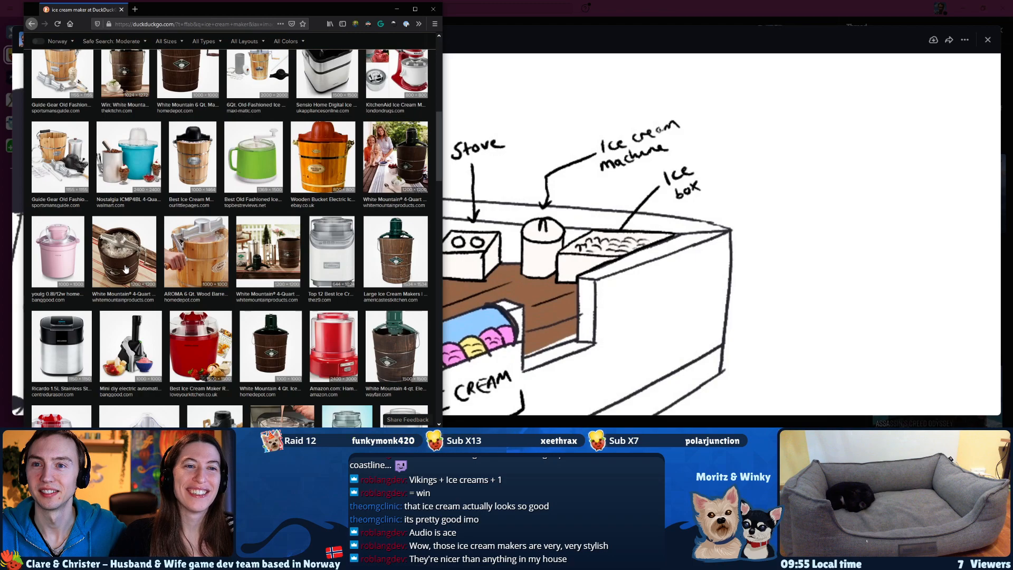
click(126, 269)
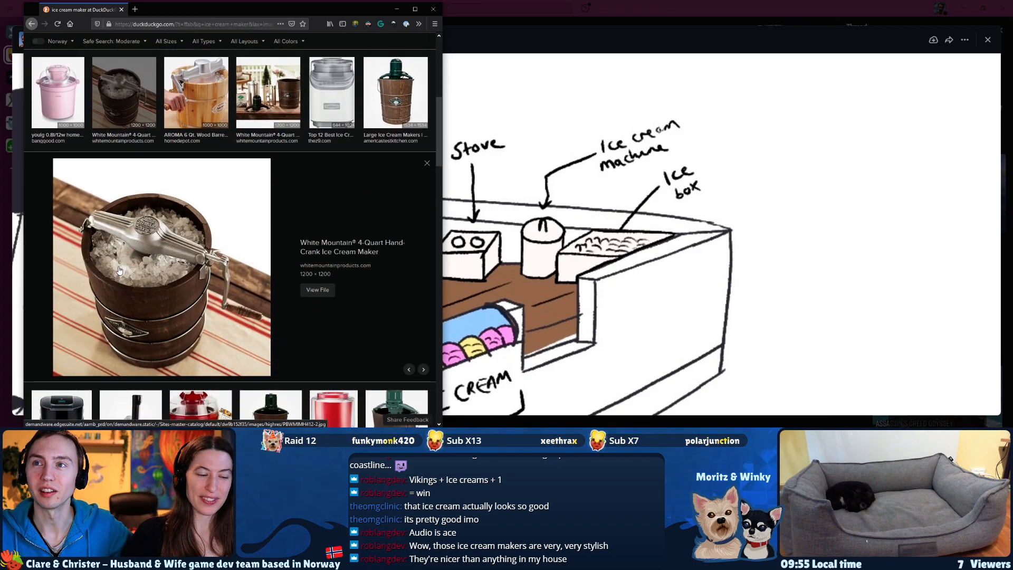
scroll(119, 270, up, 5)
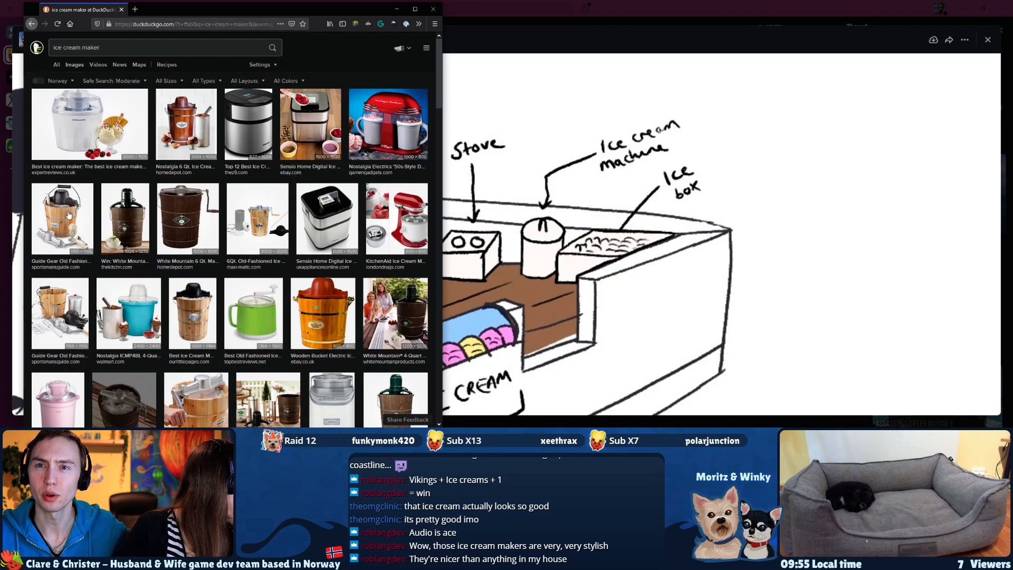
scroll(161, 340, down, 4)
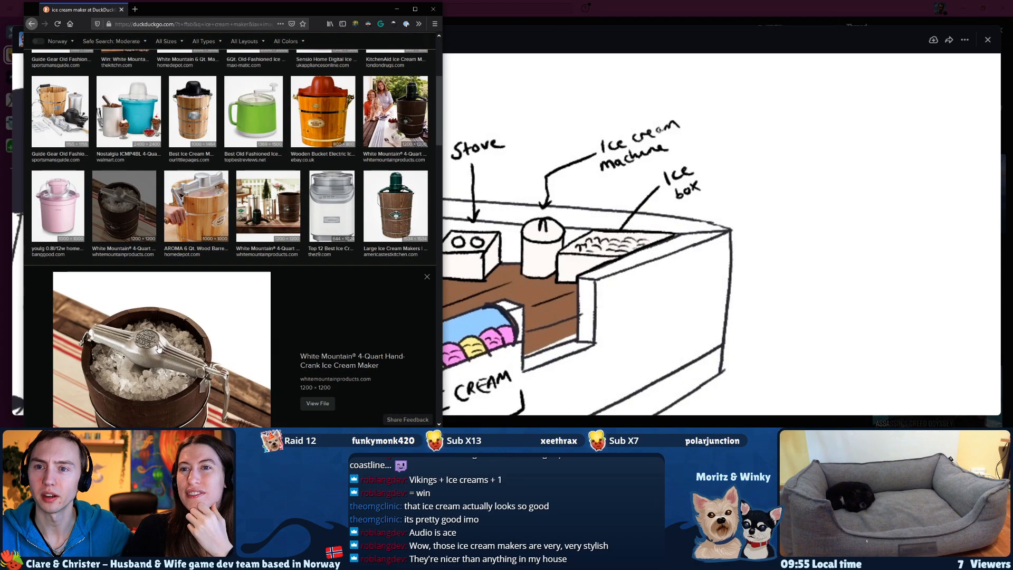
scroll(157, 396, down, 3)
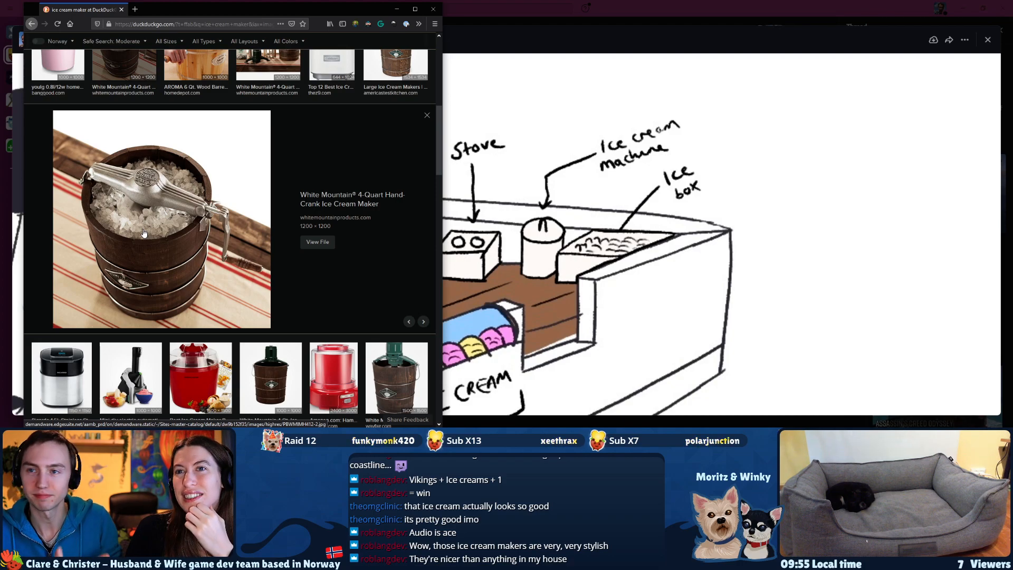
scroll(205, 281, down, 3)
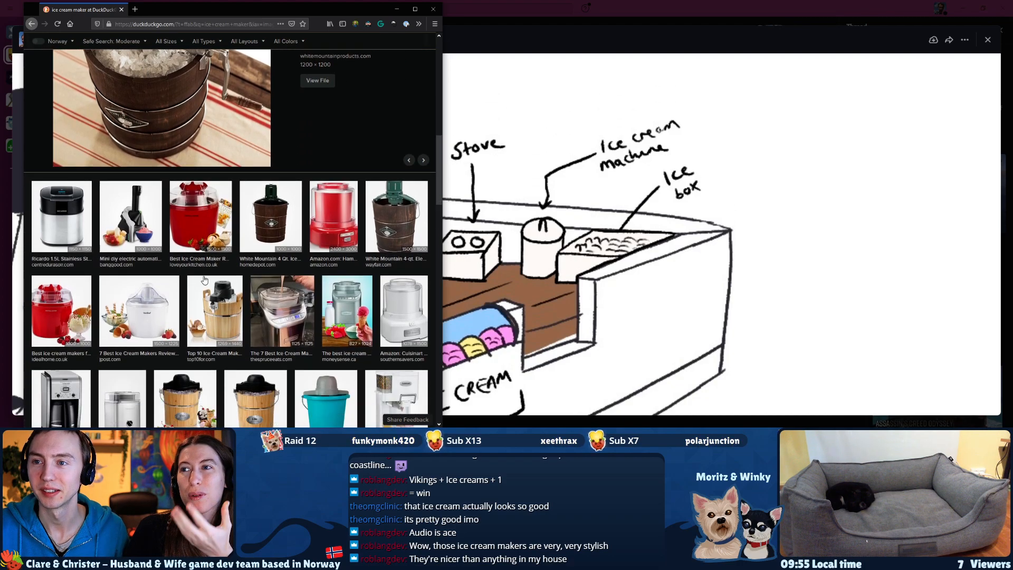
scroll(206, 271, down, 2)
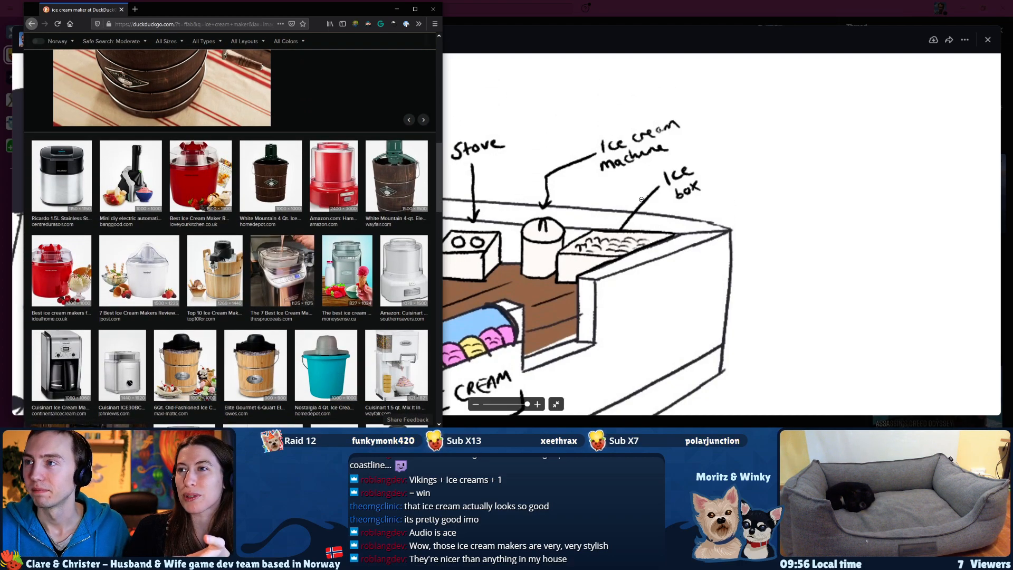
Examine the boat sketch's deck equipment up close and the whole boat with its selling station.
click(710, 5)
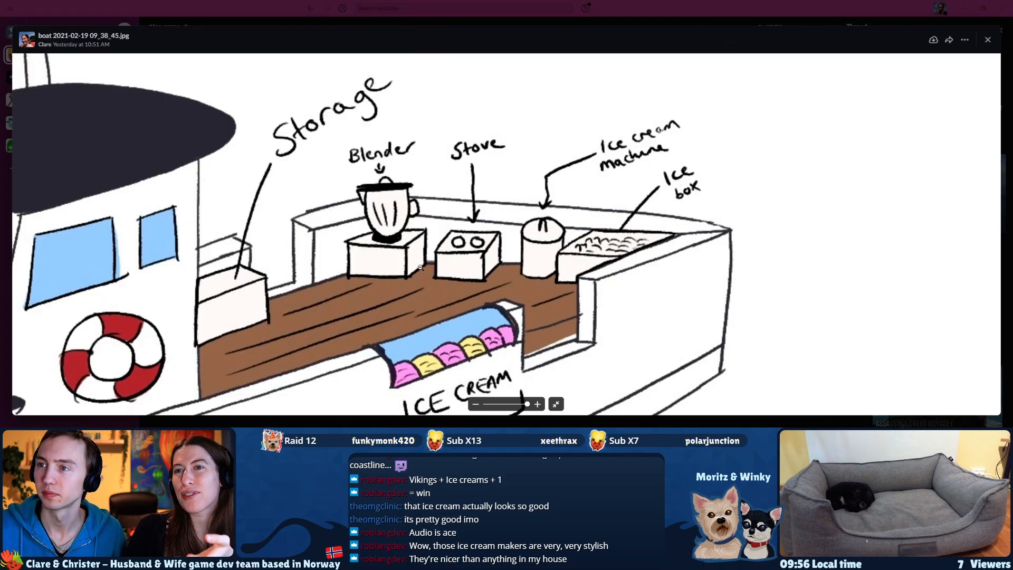
drag(412, 331, 441, 304)
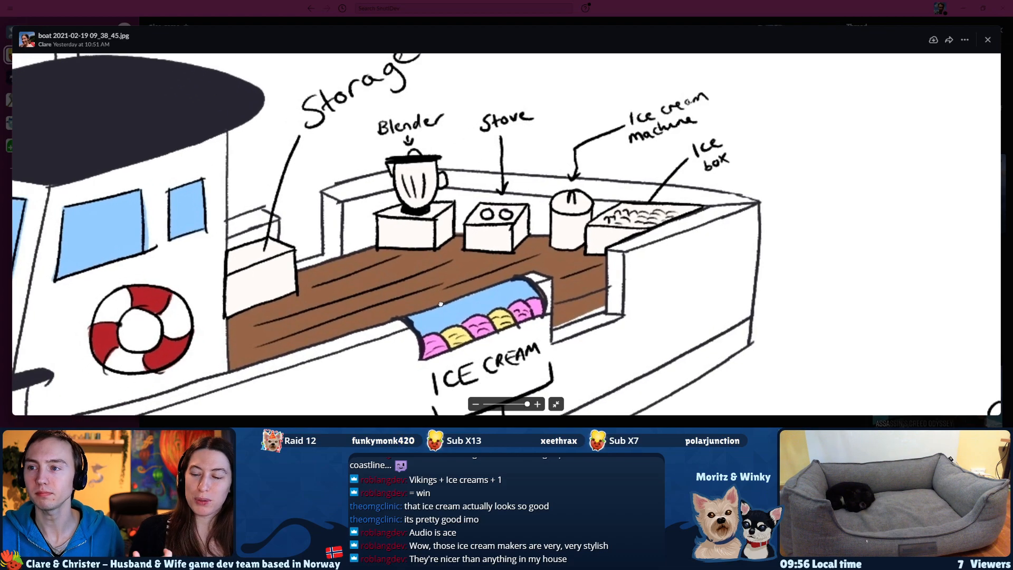
drag(526, 404, 499, 404)
drag(466, 372, 504, 363)
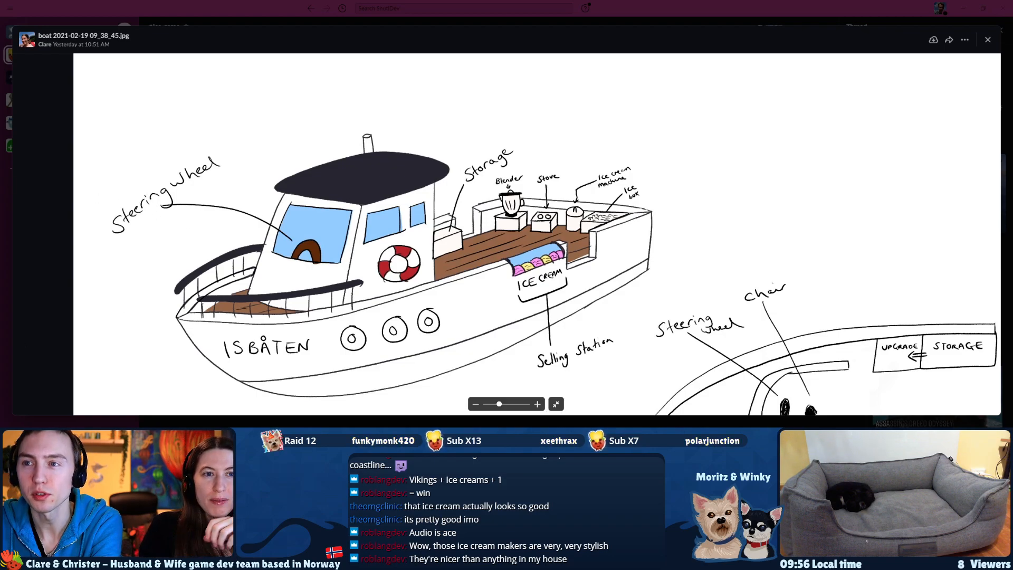
key(alt+Tab)
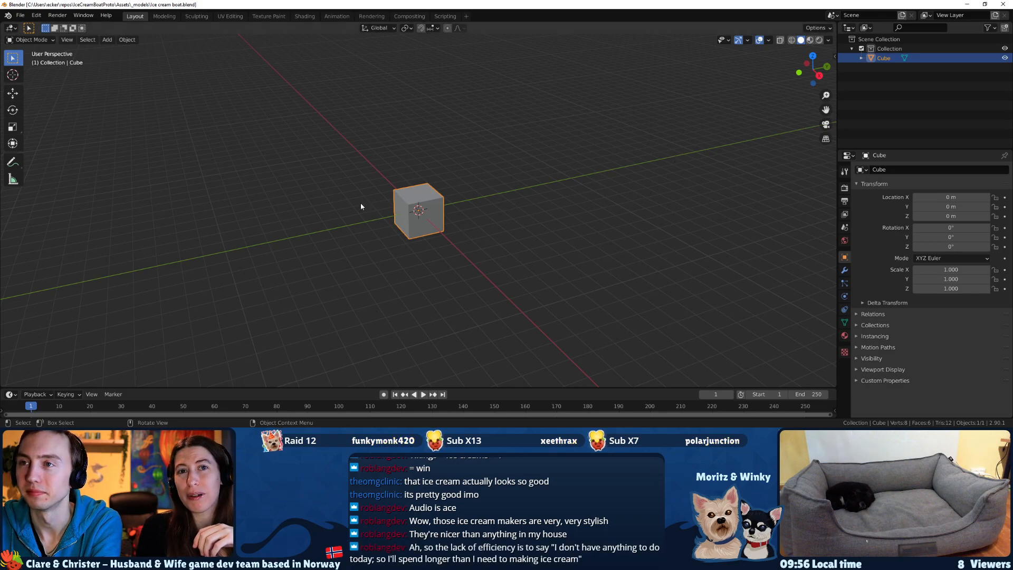
key(alt+Tab)
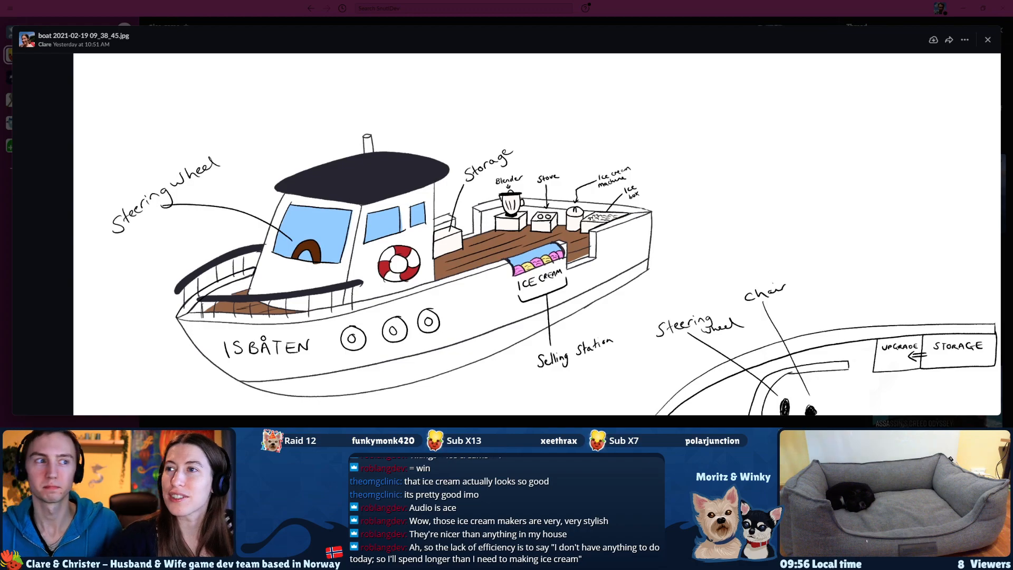
drag(500, 405, 528, 409)
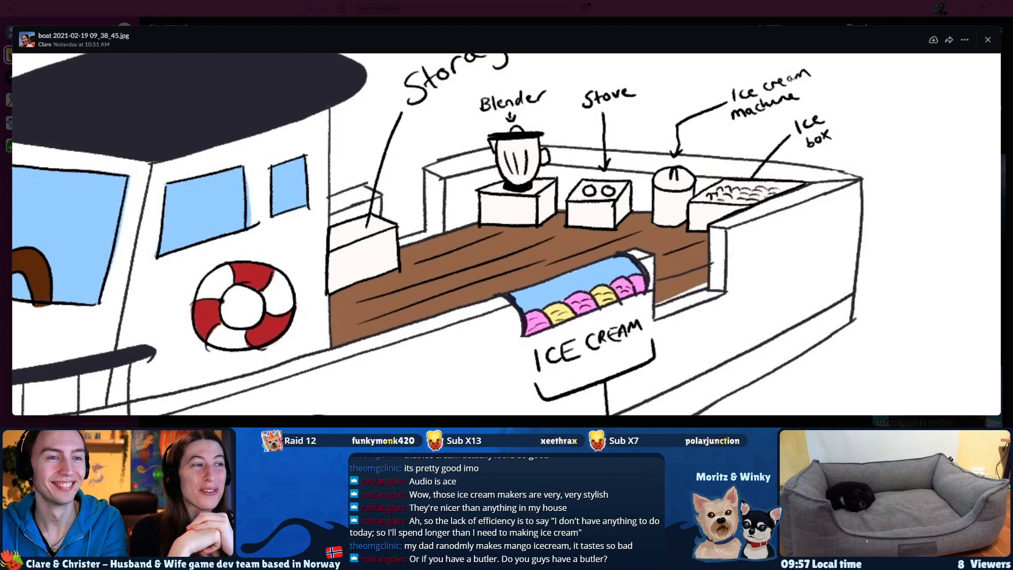
drag(526, 404, 501, 407)
drag(498, 338, 524, 332)
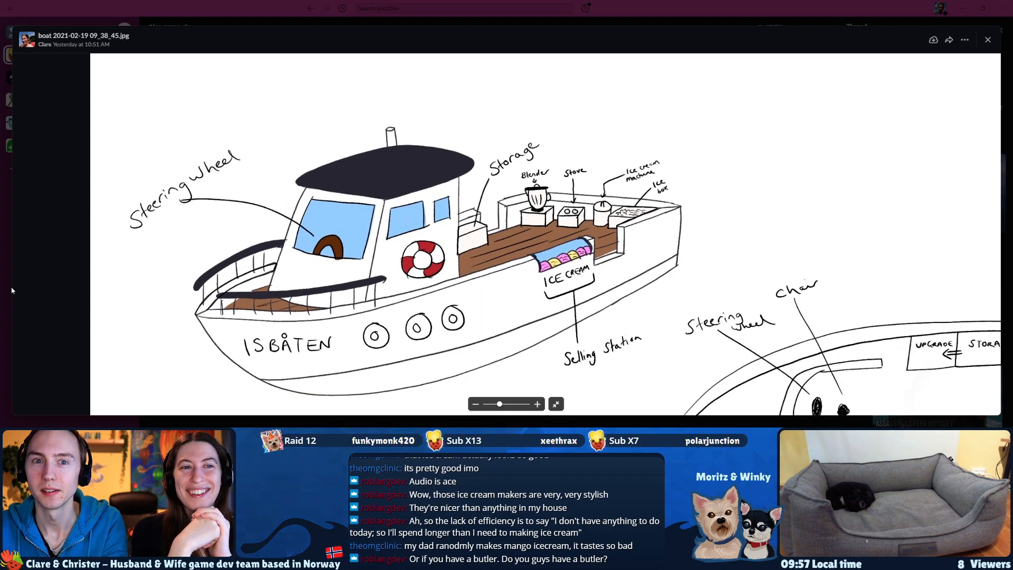
Switch to Blender and display the default cube's transform and dimension values in the viewport.
key(alt+Tab)
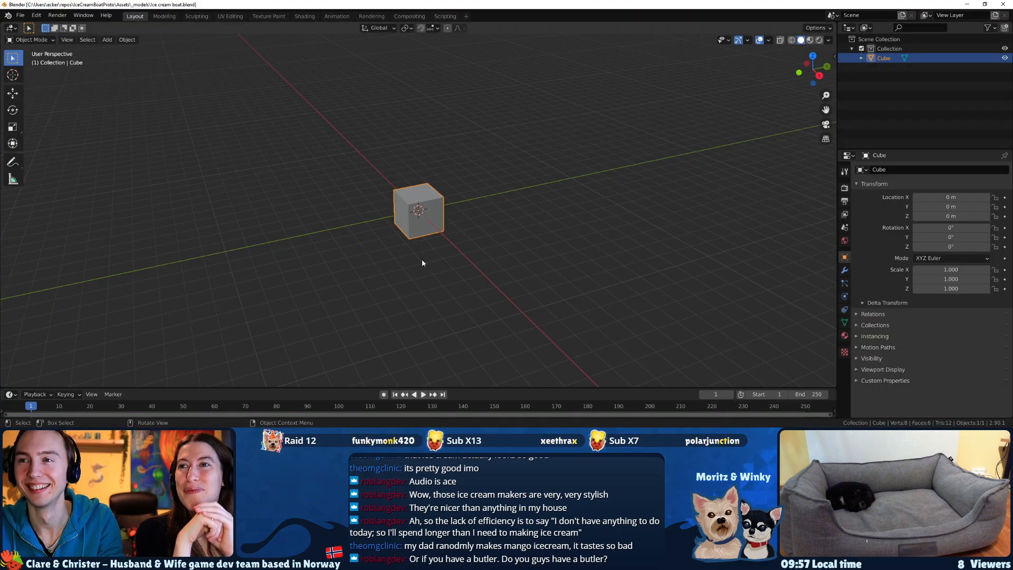
key(Tab)
click(443, 267)
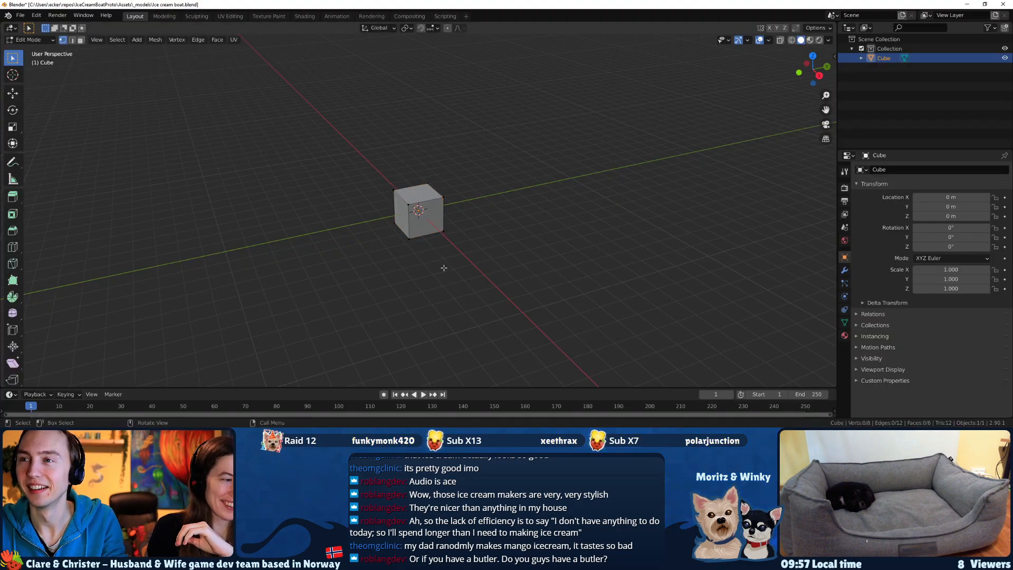
key(Tab)
middle_drag(463, 290, 406, 287)
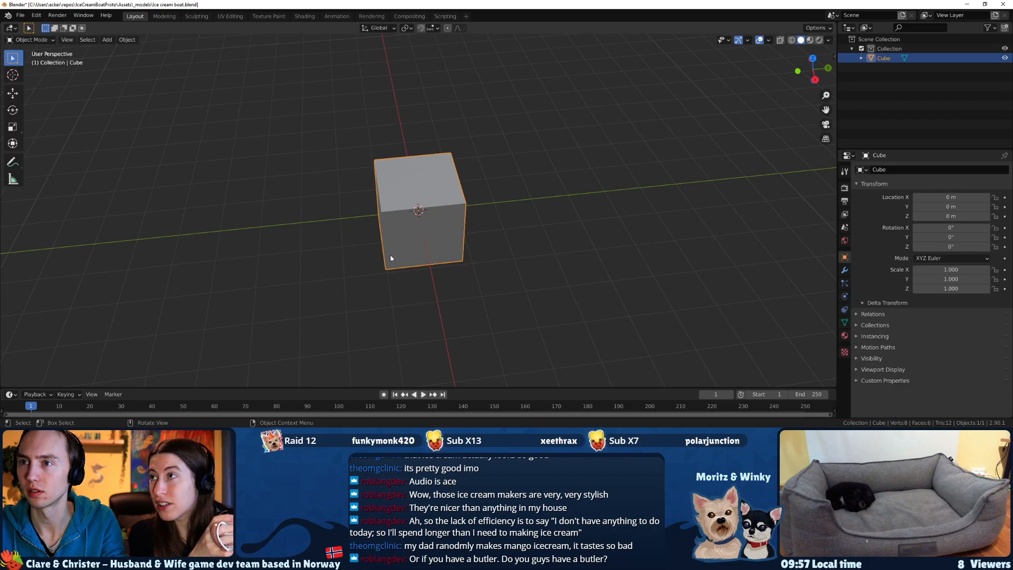
key(n)
middle_drag(642, 197, 580, 232)
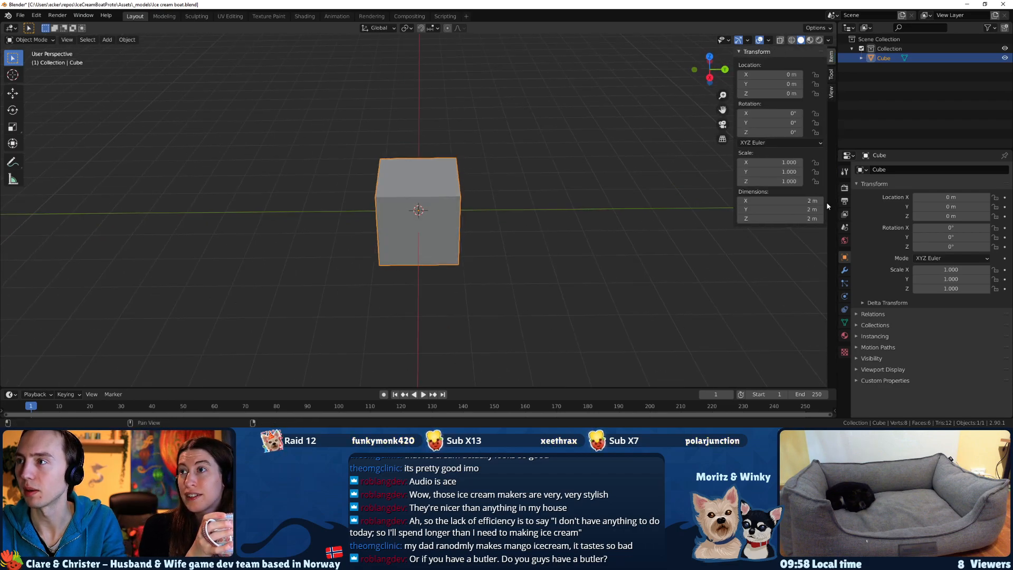
Set the cube's X, Y and Z dimensions to 1 m each.
click(792, 200)
text(1)
key(Tab)
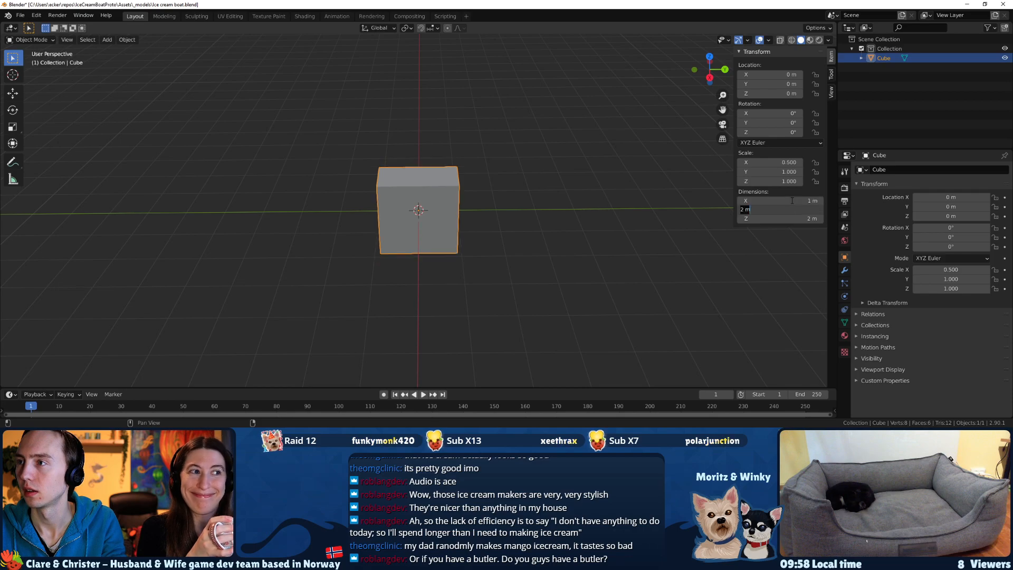
text(1)
key(Tab)
text(1)
key(Tab)
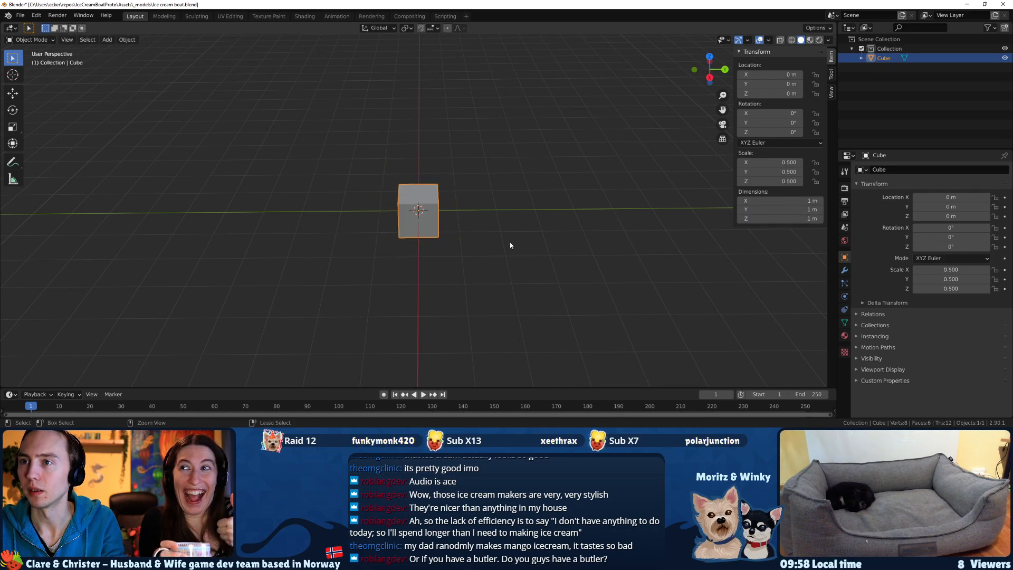
Undo the cube's X, Y and Z dimension changes and inspect the cube from an angled view.
key(ctrl+z)
key(ctrl+z)
key(ctrl+z)
mouse_move(316, 277)
alt+middle_down()
mouse_move(334, 284)
mouse_move(323, 287)
alt+middle_up()
key(KP_5)
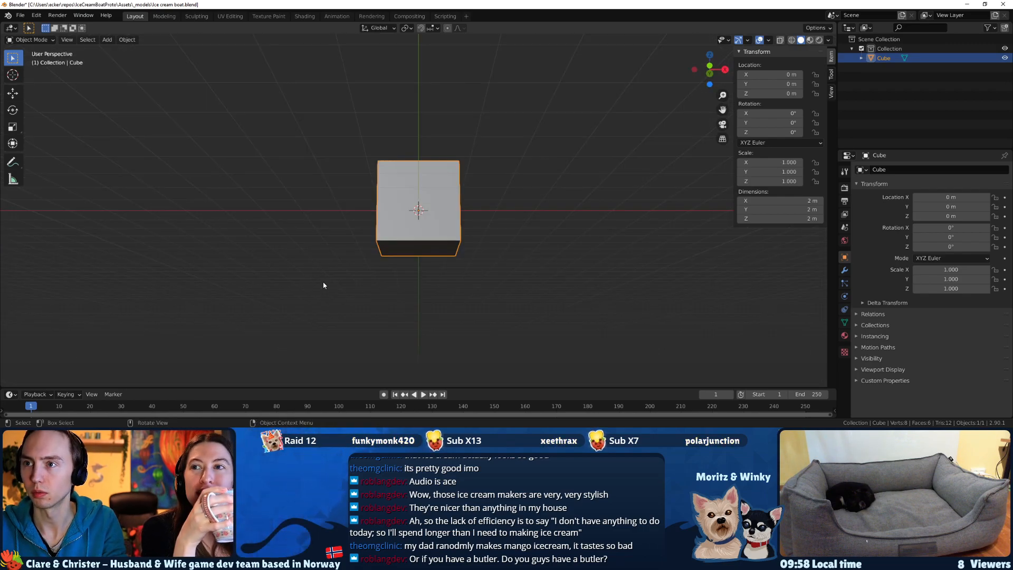
click(565, 164)
middle_drag(558, 157, 489, 213)
click(440, 208)
scroll(433, 230, down, 3)
scroll(432, 230, down, 3)
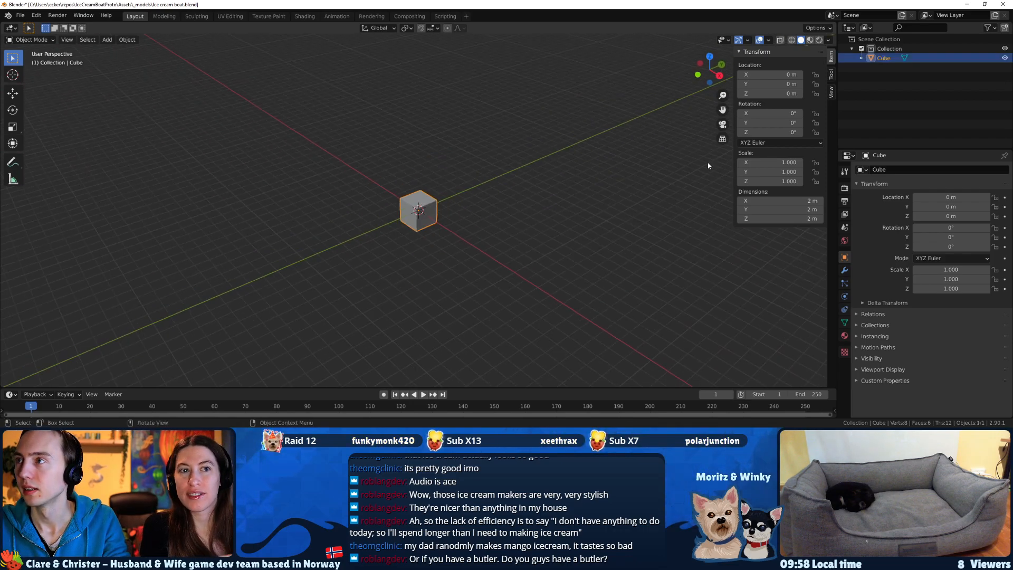
Rename the cube object as Boat and save the Blender file.
double_click(884, 58)
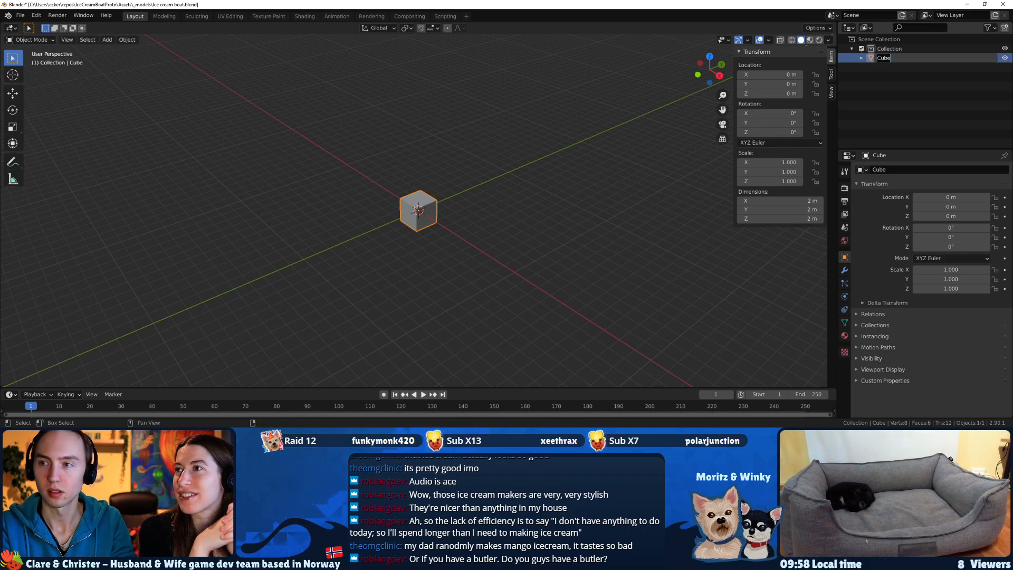
key(BackSpace)
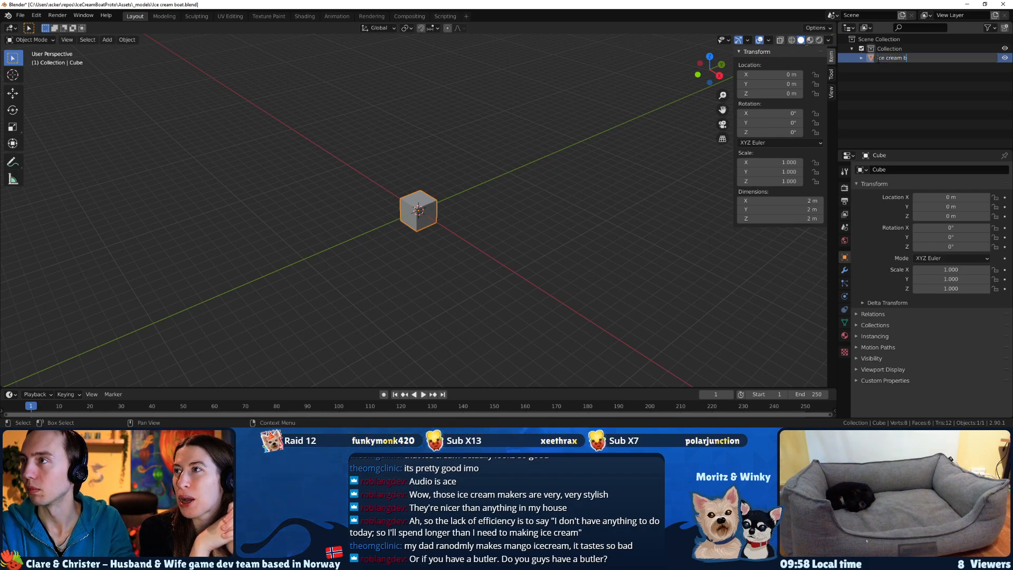
key(Return)
key(ctrl+s)
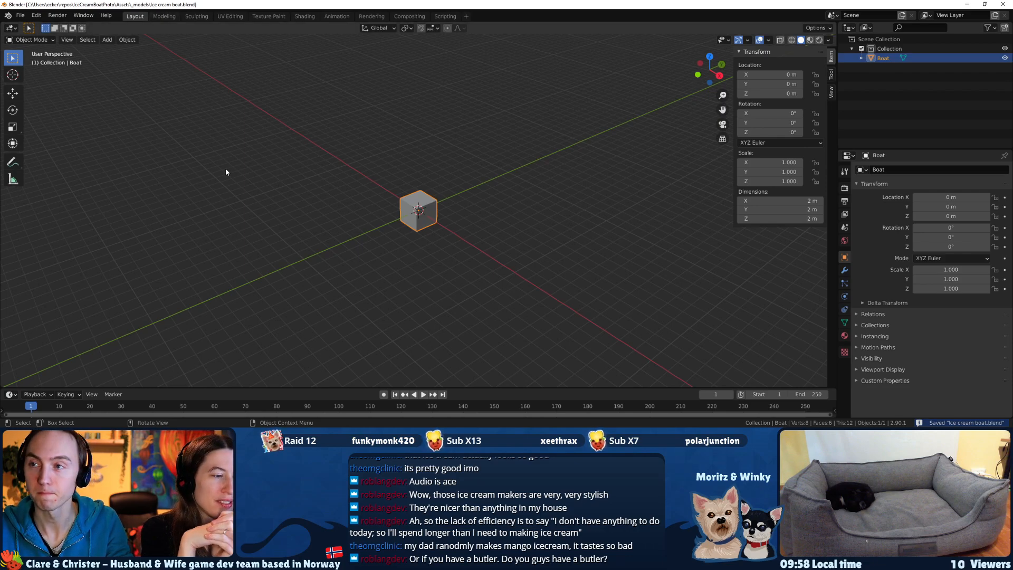
Move the Boat object's entire mesh up 1 m along Z in Edit Mode, leaving its origin in place.
key(Tab)
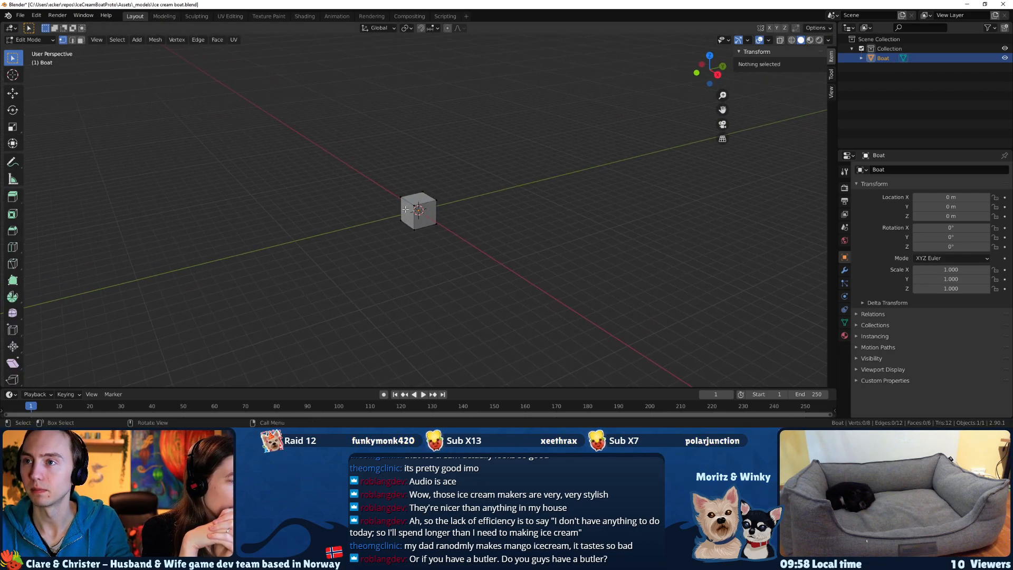
click(405, 201)
key(ctrl+l)
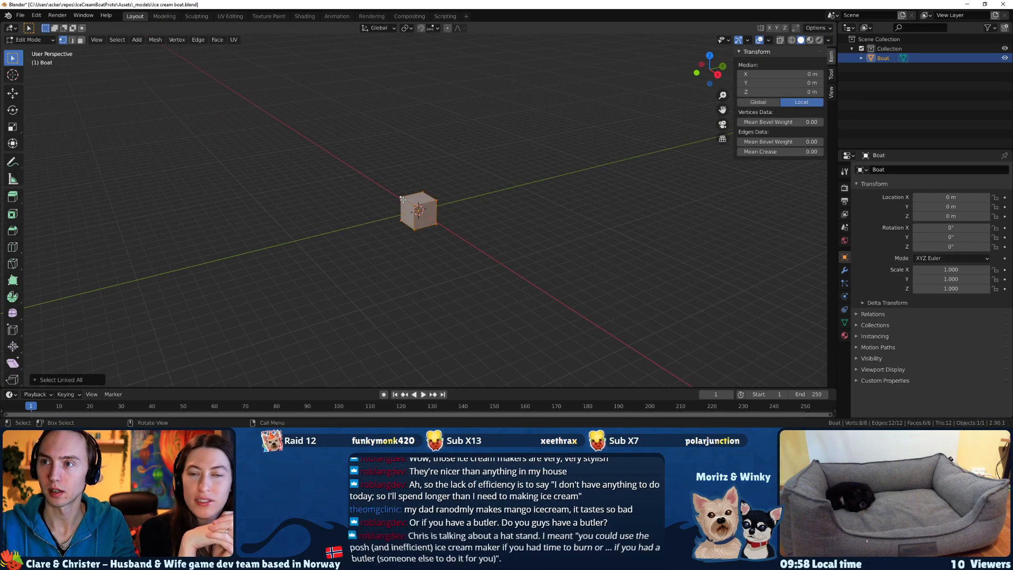
text(gz)
text(1)
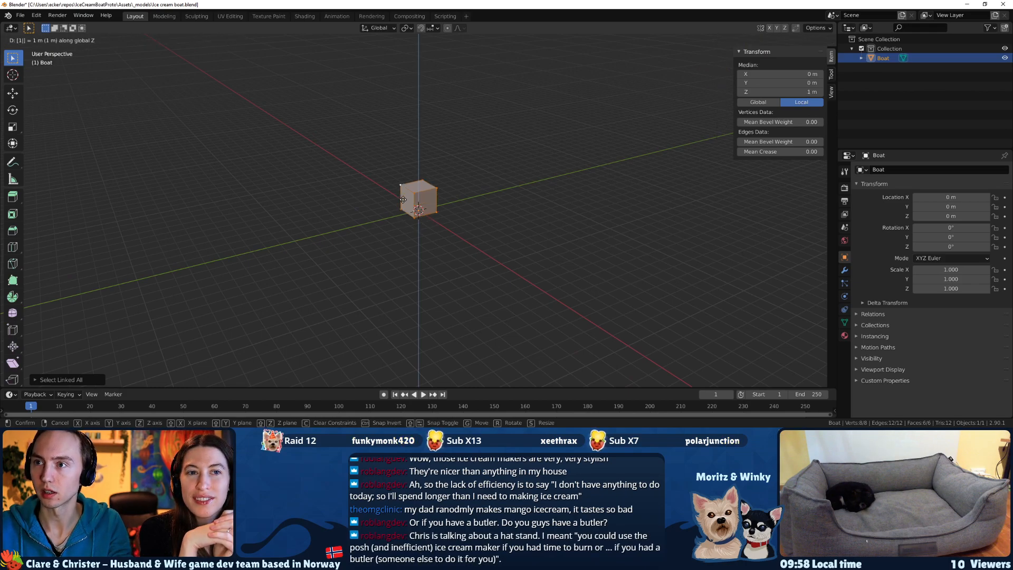
key(Return)
Select the four vertices of the Boat mesh's side face on the negative Y side.
middle_drag(402, 199, 372, 206)
drag(385, 178, 415, 225)
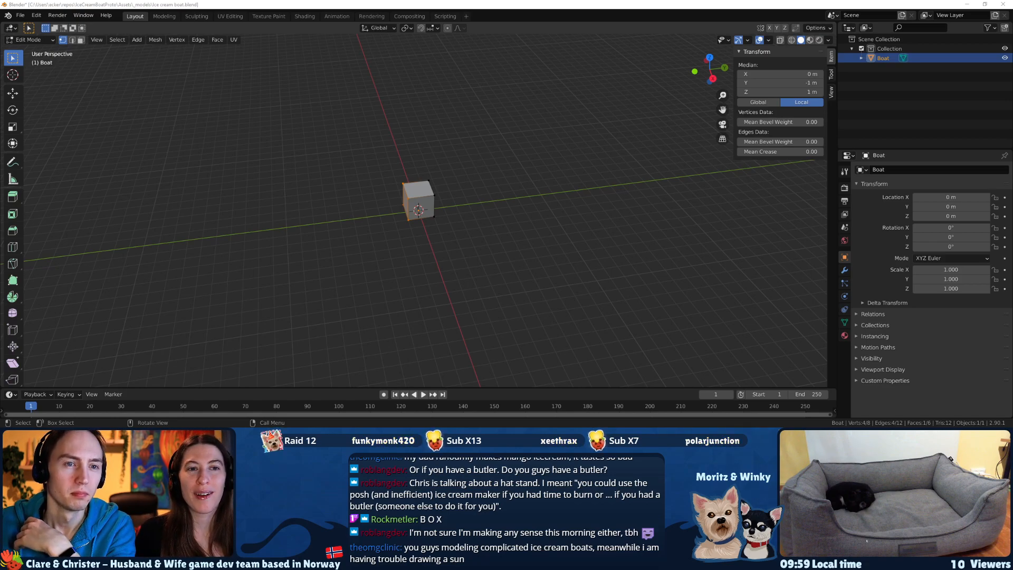
middle_drag(371, 243, 380, 242)
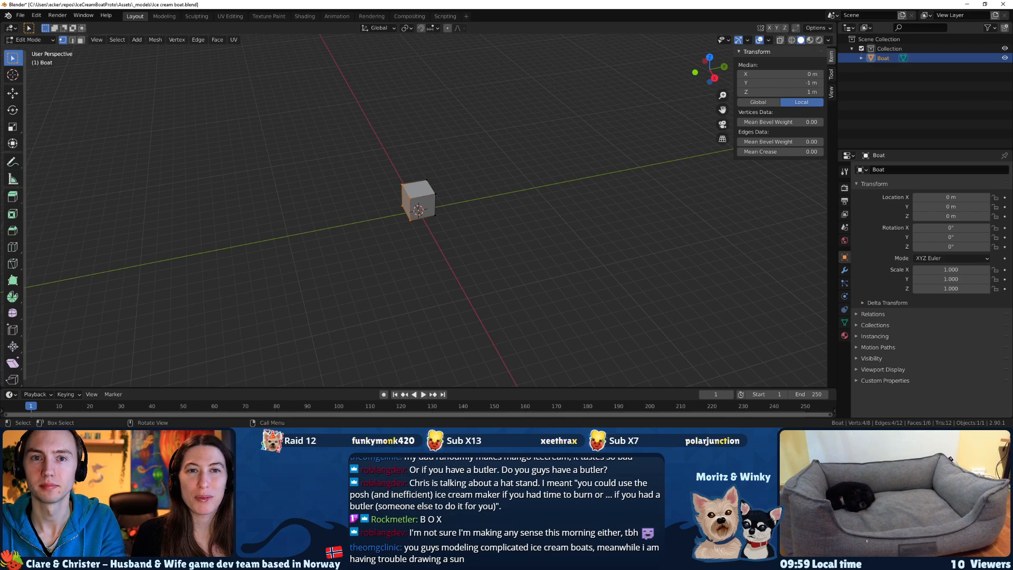
Bring up the boat sketch, search the web for "boat foot scale" in a new browser window, and return to the sketch.
key(alt+Tab)
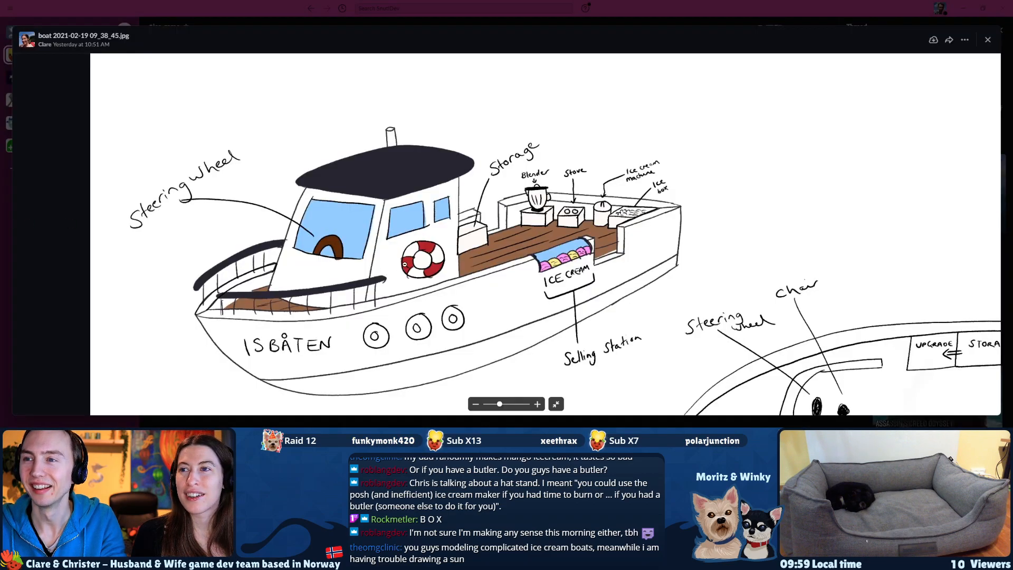
mouse_move(439, 272)
mouse_down()
mouse_move(502, 241)
mouse_move(494, 252)
mouse_up()
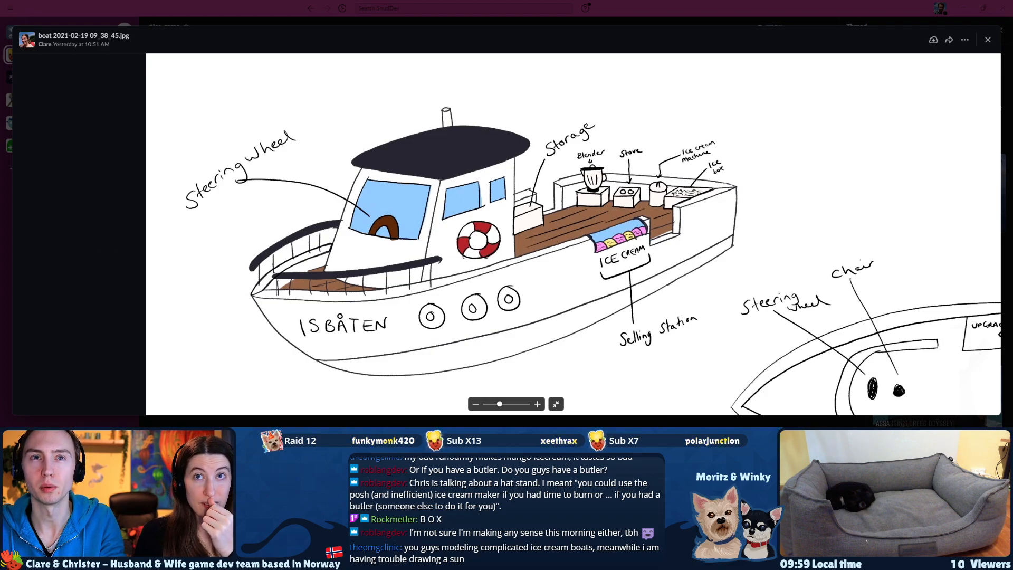
key(ctrl+n)
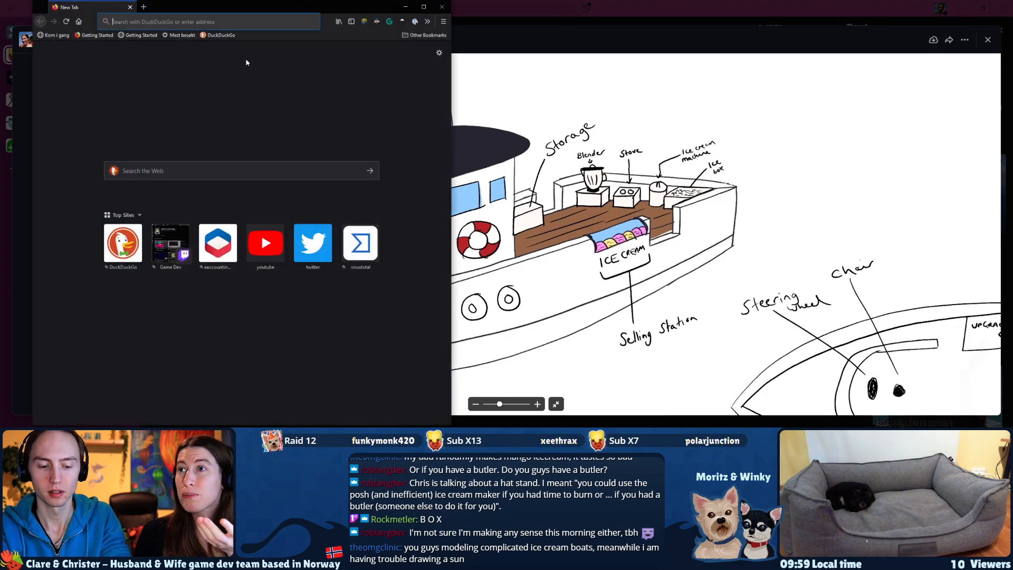
text(boat foot sca)
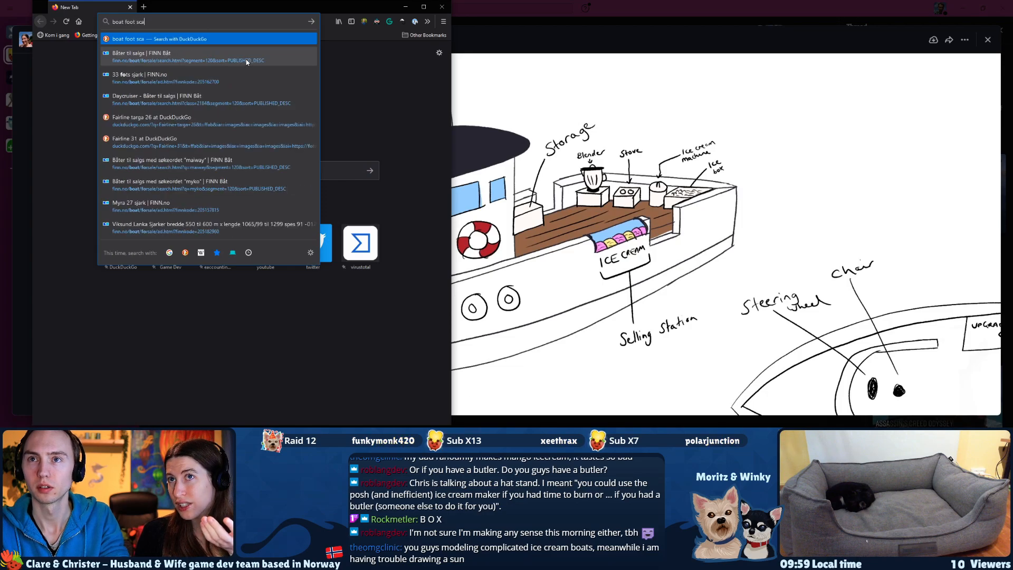
text(le)
key(Return)
drag(211, 11, 374, 10)
click(662, 232)
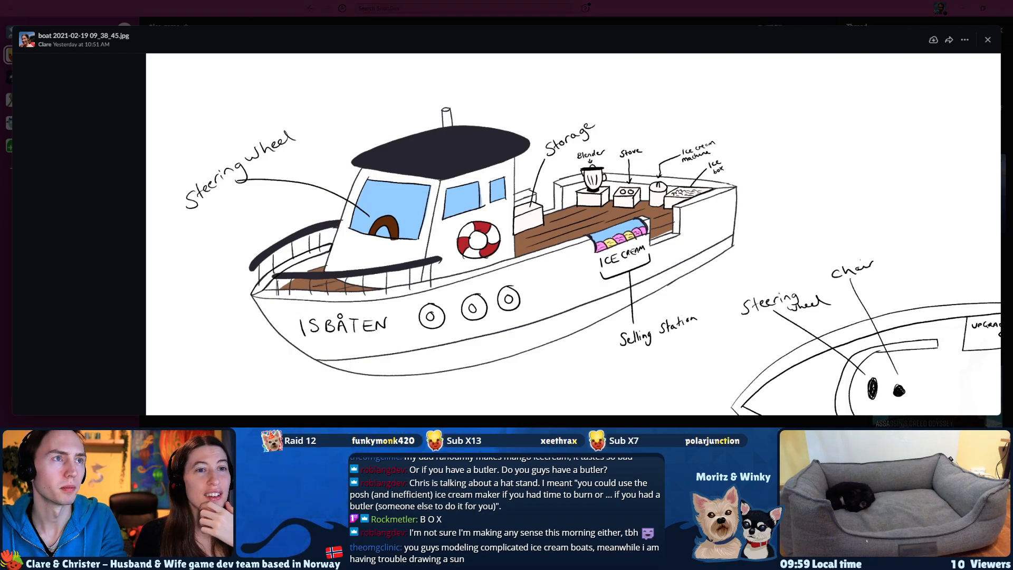
Switch to Notion's Ice game page and view the white Merry Fisher boat photo in the Boat Inspiration gallery.
drag(486, 40, 468, 20)
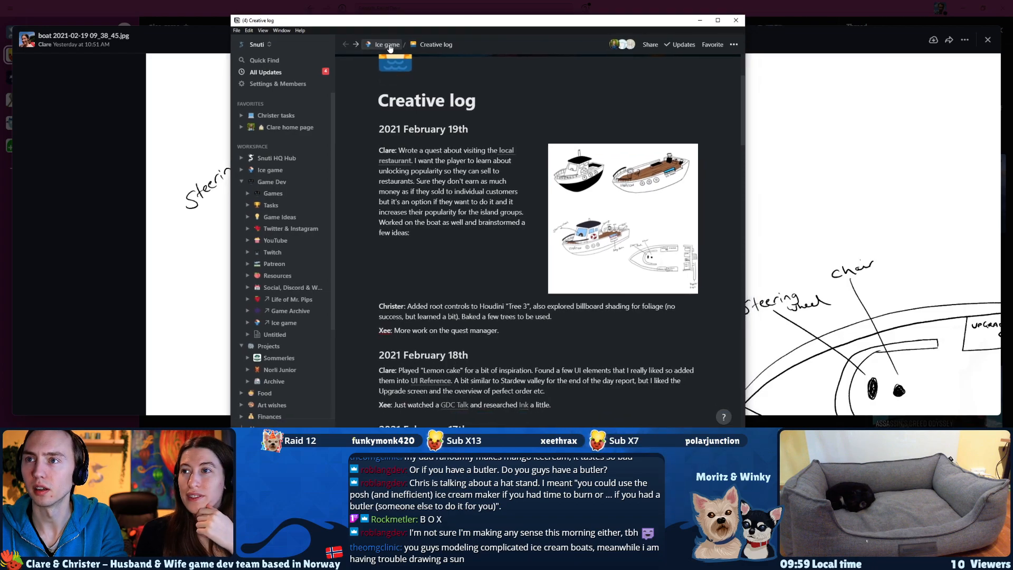
click(388, 45)
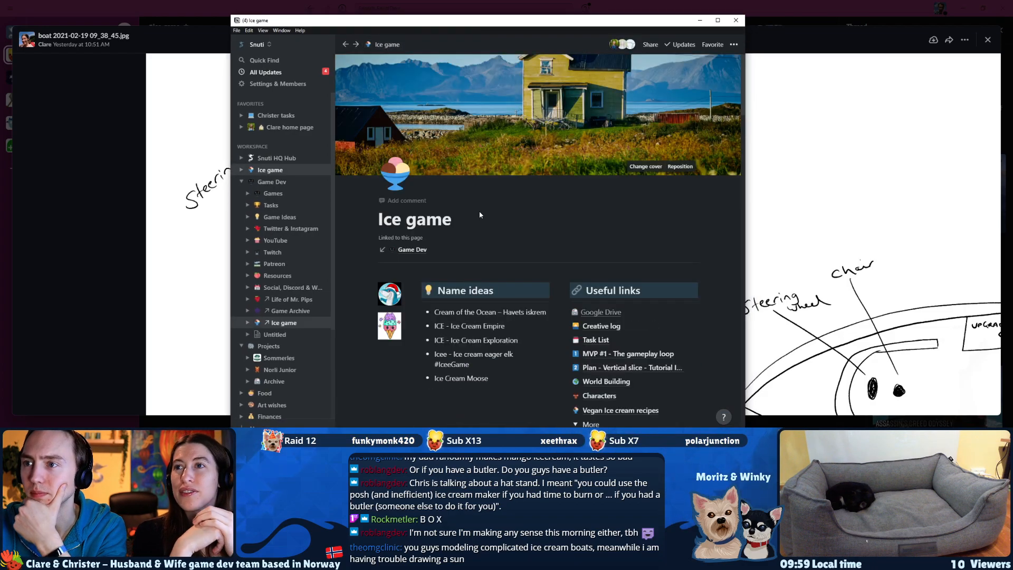
scroll(479, 215, down, 15)
scroll(515, 222, down, 20)
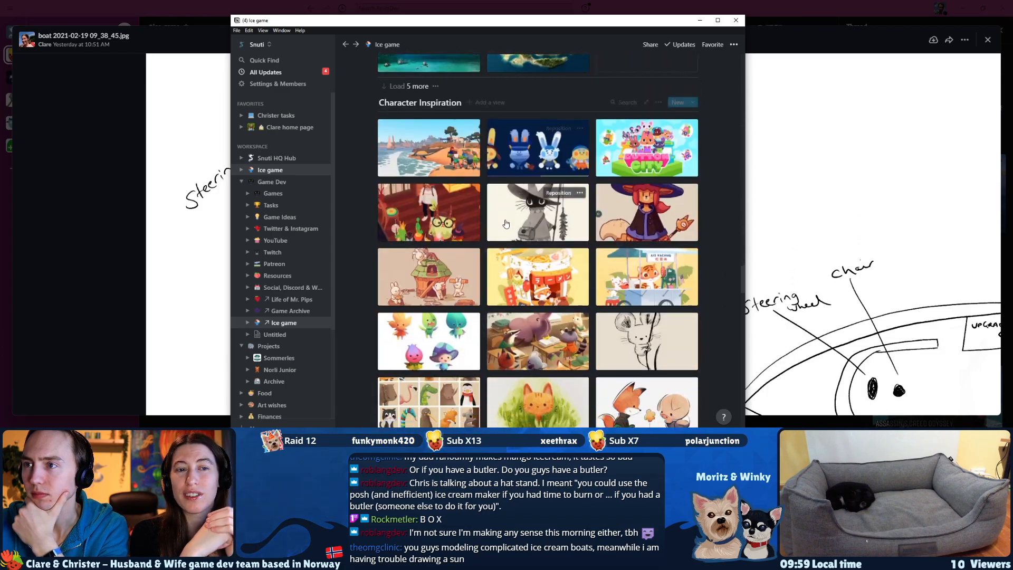
scroll(505, 224, down, 20)
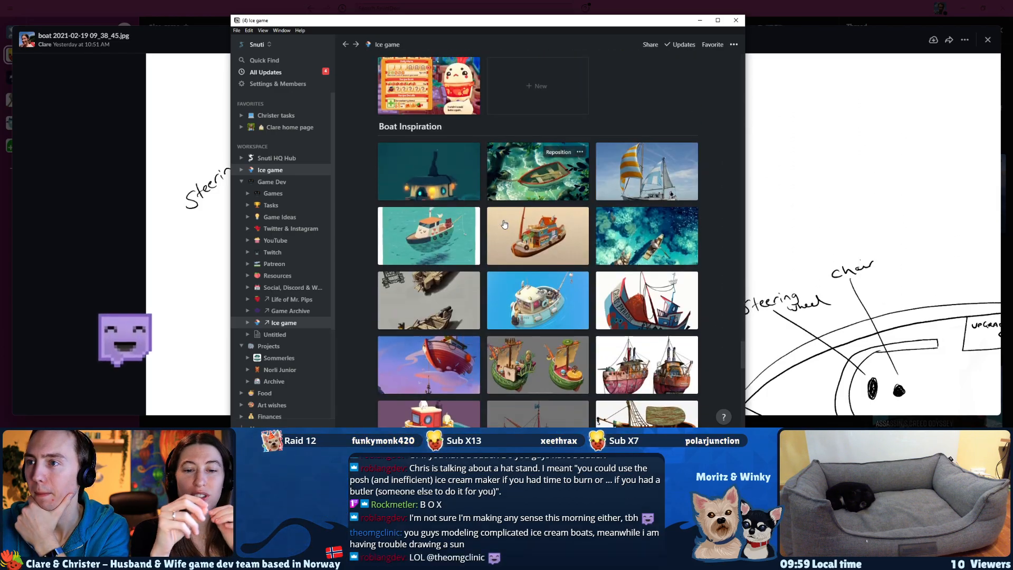
scroll(567, 359, down, 10)
scroll(556, 355, up, 5)
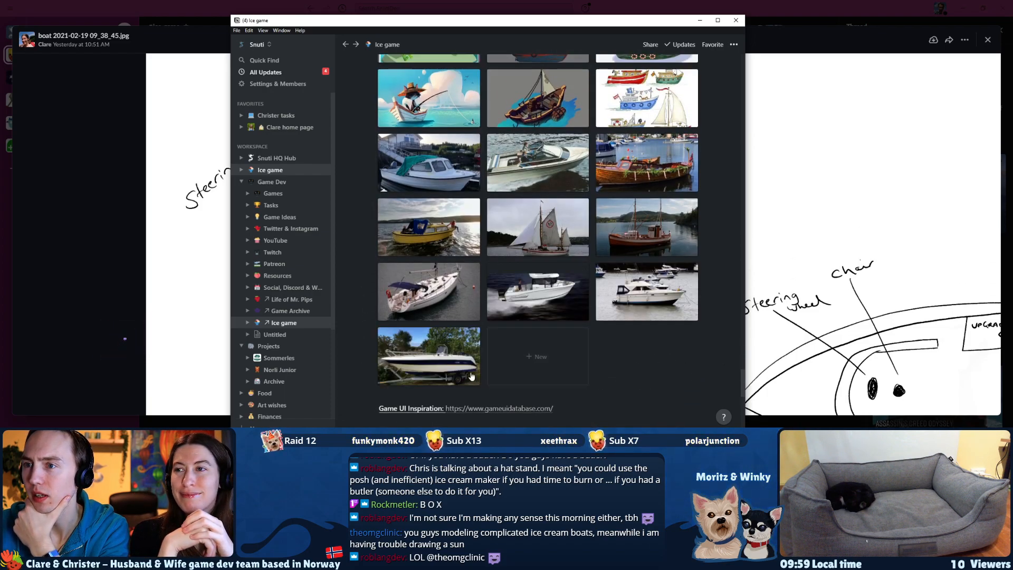
scroll(541, 264, up, 1)
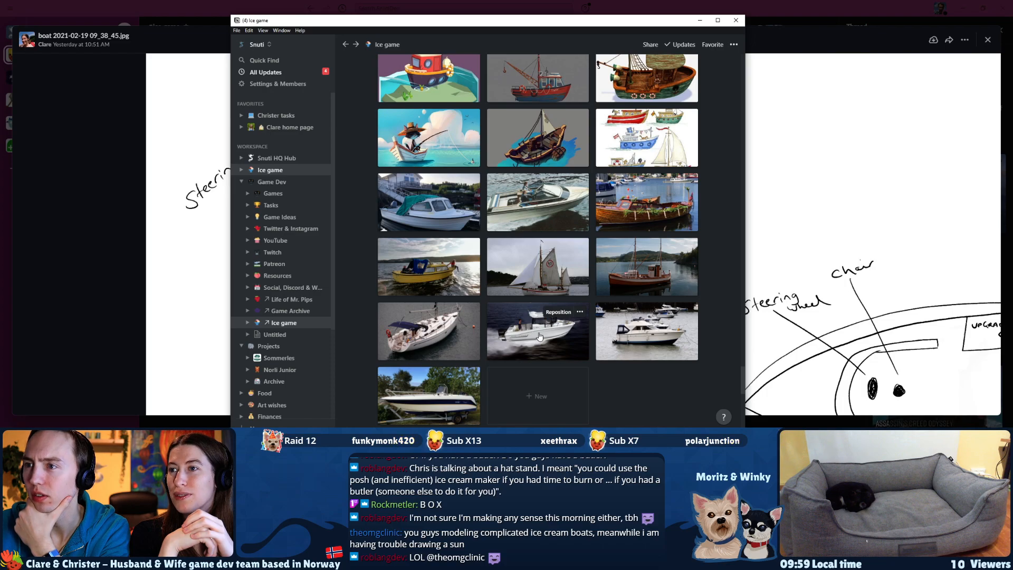
click(551, 336)
scroll(415, 273, down, 2)
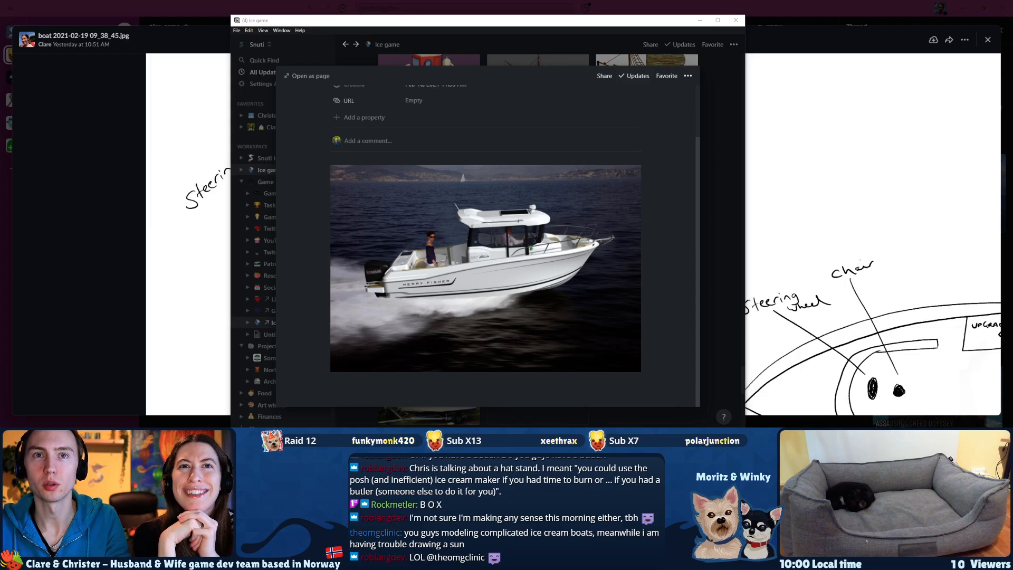
Go to FINN.no in the web browser, search for "Merry fisher", and list the matching boats for sale.
text(finn.no)
key(Return)
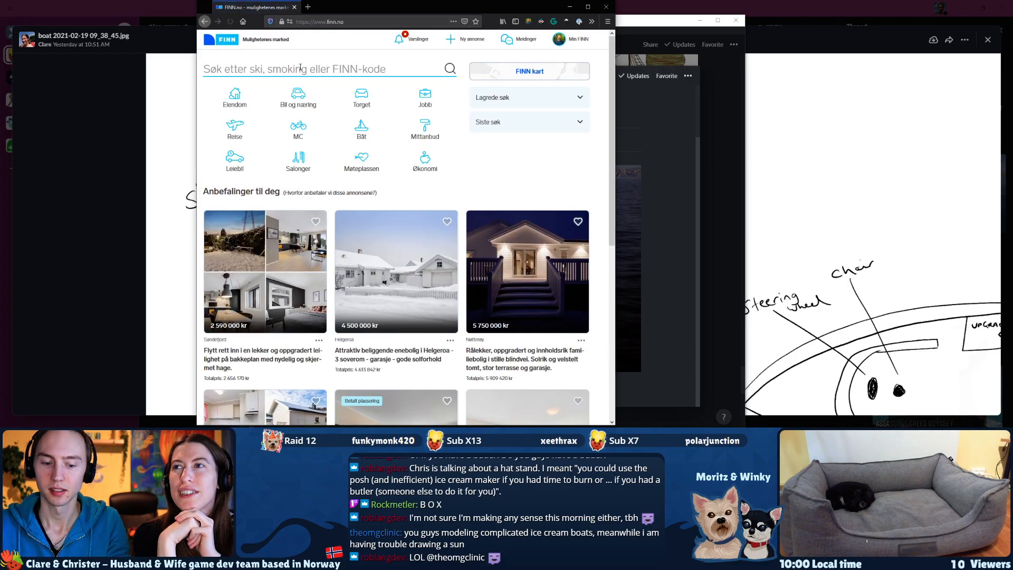
text(Merry fi)
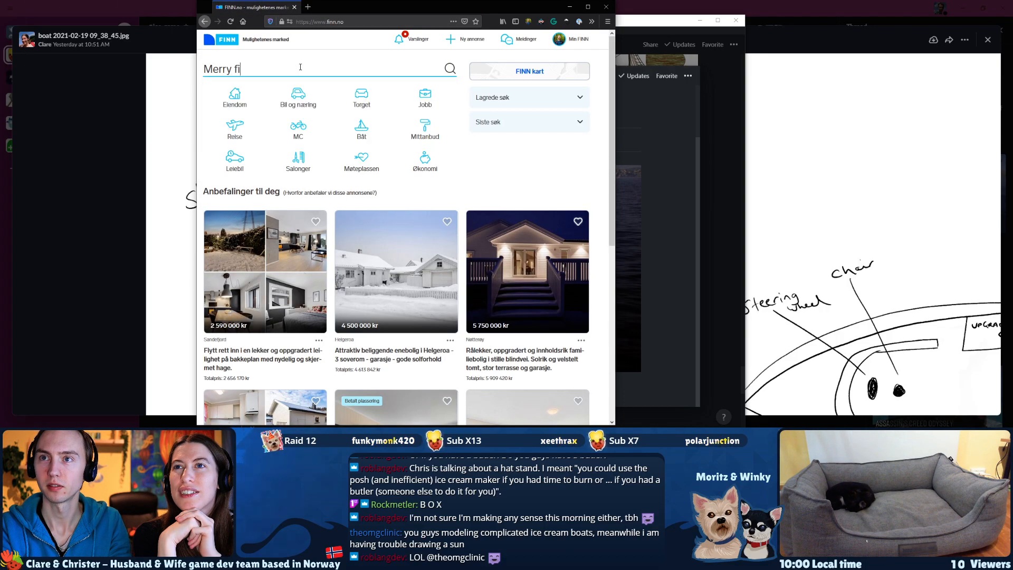
text(sher)
key(Return)
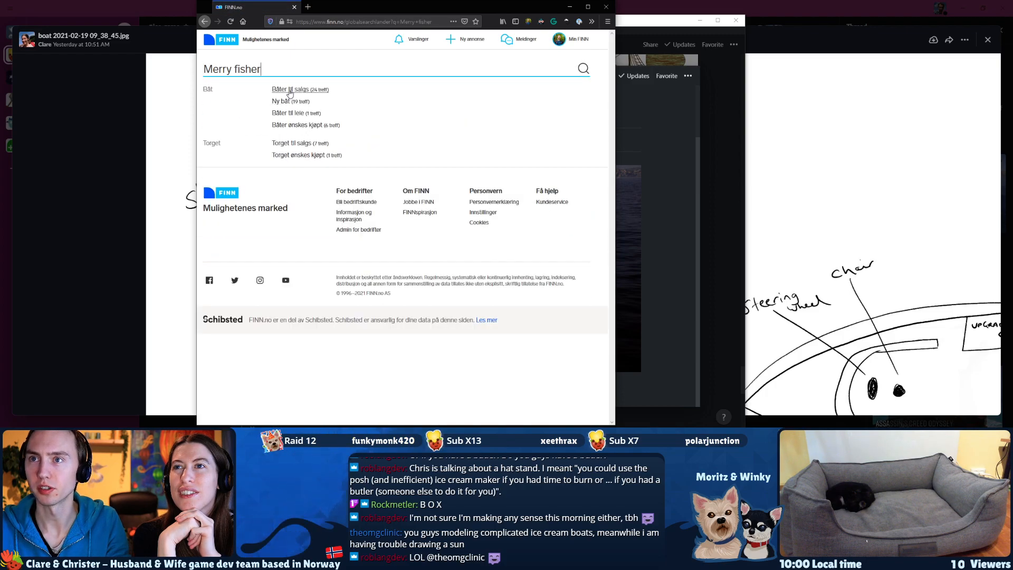
click(289, 91)
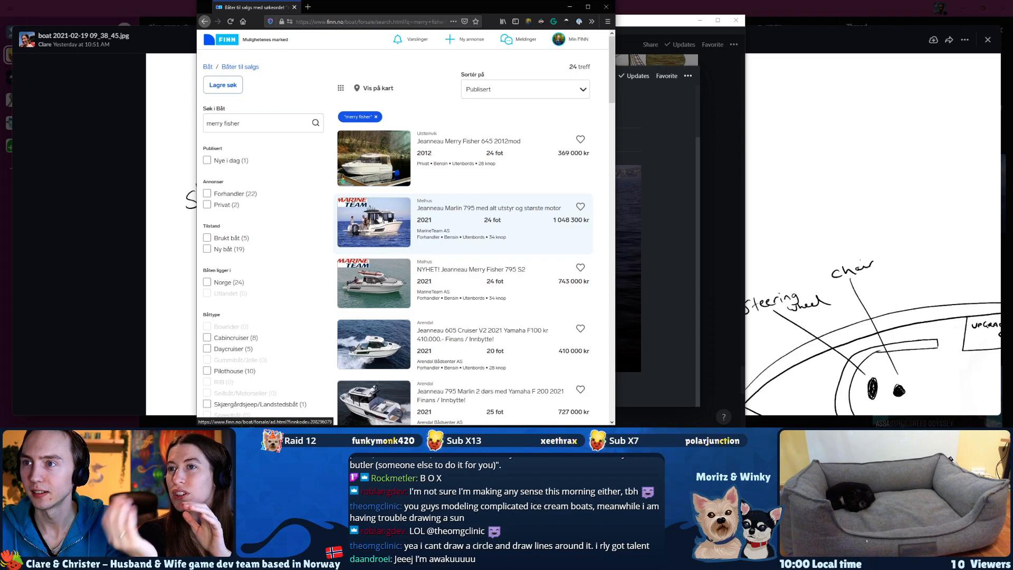
Open the Jeanneau 795 Marlin 2 dørs listing and examine its photo and length specifications.
scroll(491, 242, down, 3)
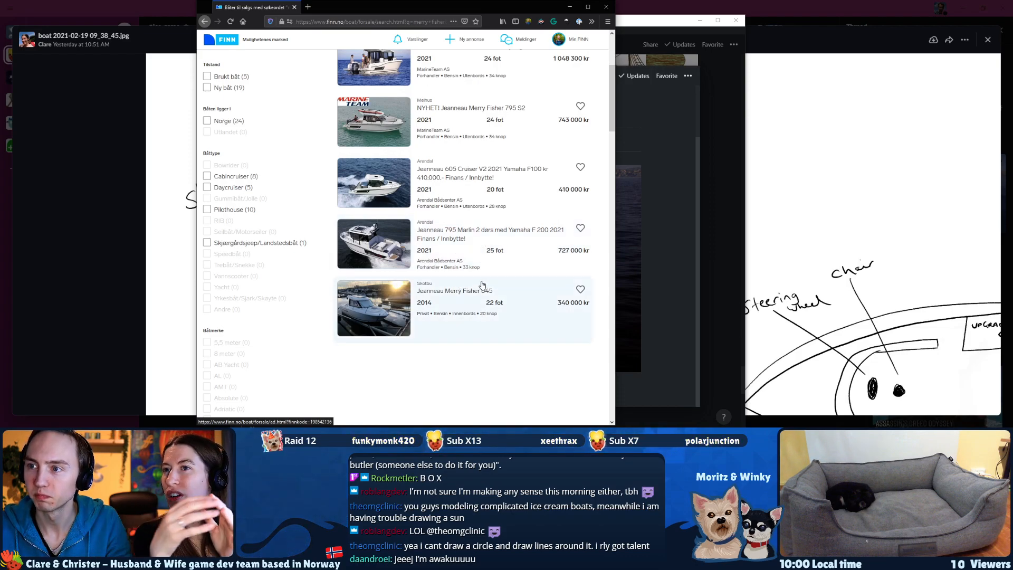
click(484, 250)
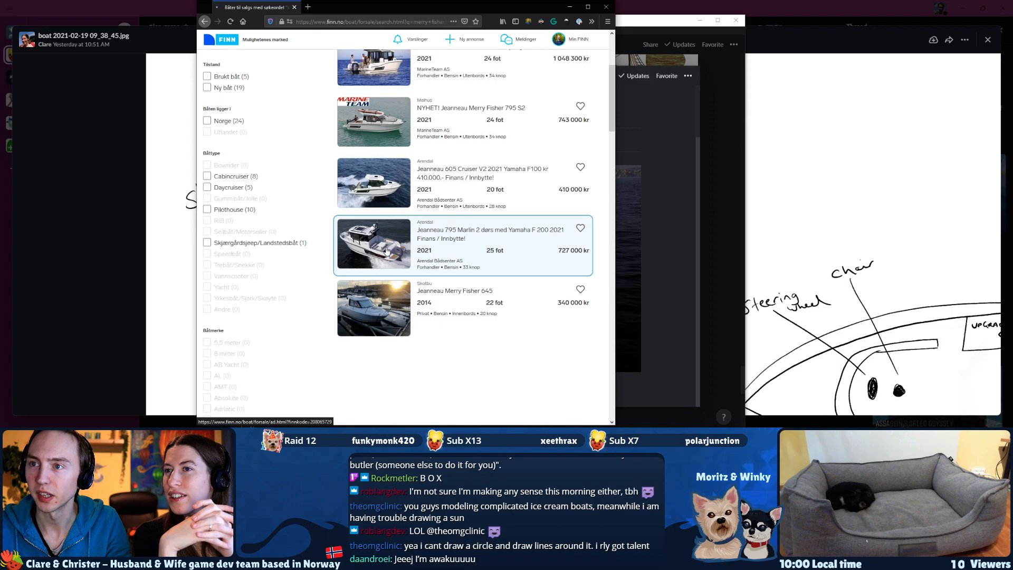
scroll(320, 297, down, 1)
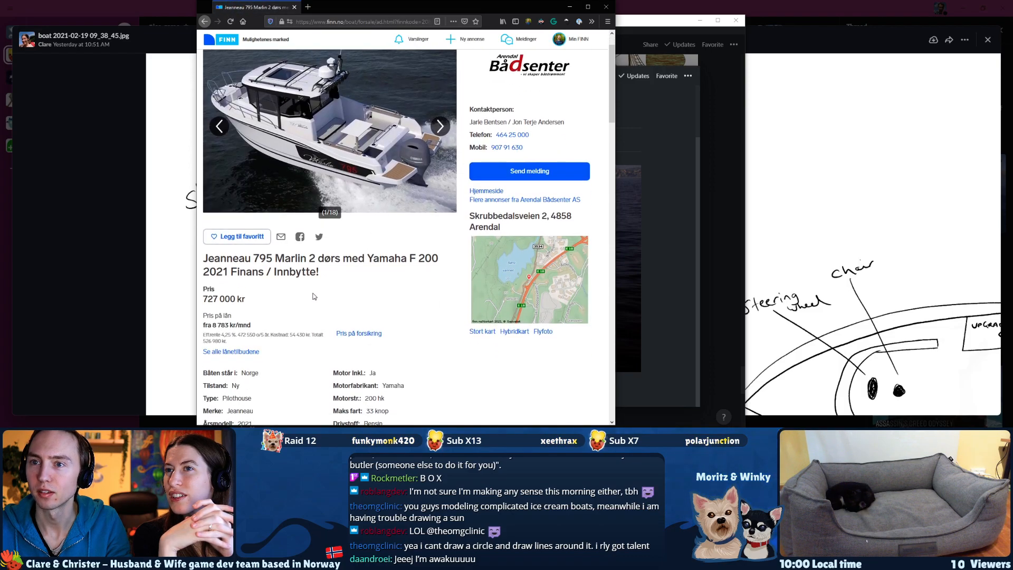
scroll(296, 297, up, 1)
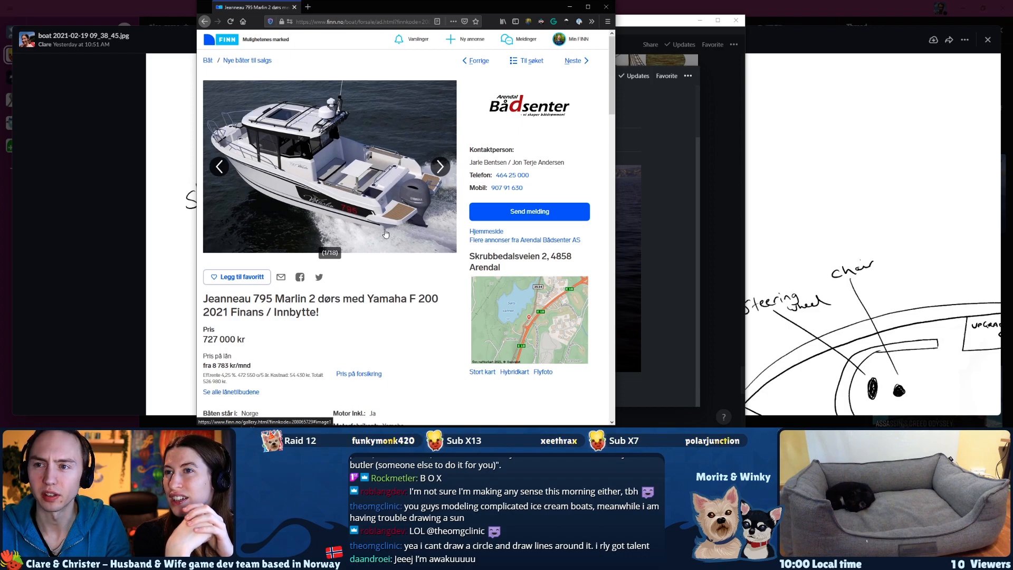
scroll(343, 248, down, 2)
scroll(322, 260, down, 2)
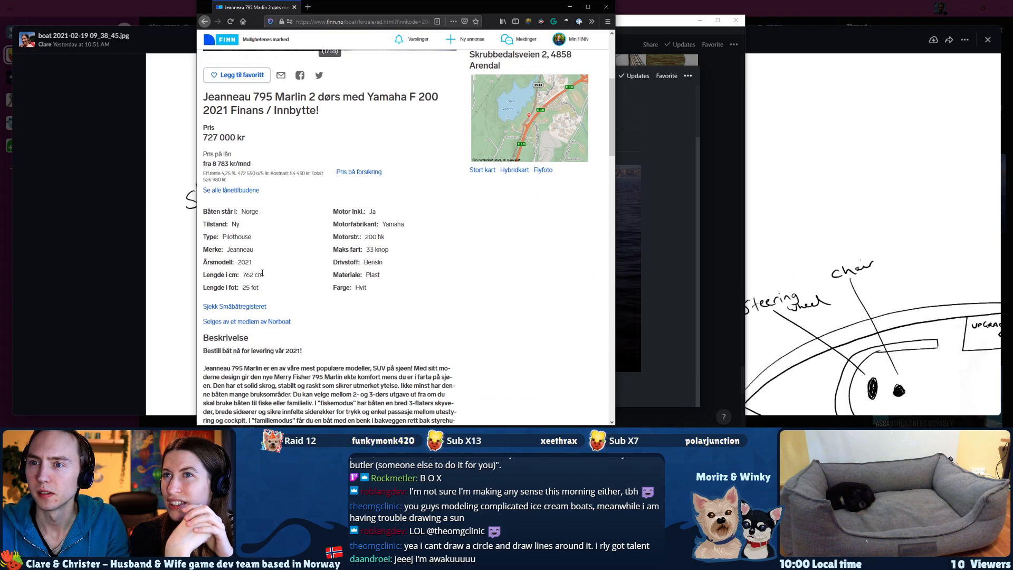
drag(264, 288, 243, 289)
scroll(316, 279, up, 4)
scroll(310, 300, down, 2)
scroll(311, 283, up, 3)
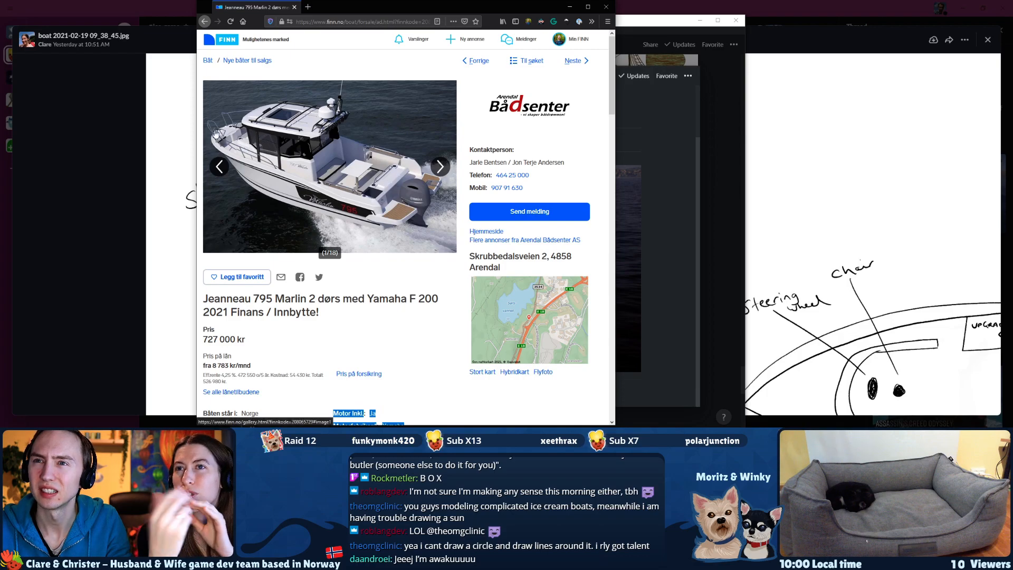
Return to the full boats-for-sale listing without the Merry Fisher term and filter it to lengths from 24 to 35 feet.
key(alt+Left)
scroll(311, 172, up, 3)
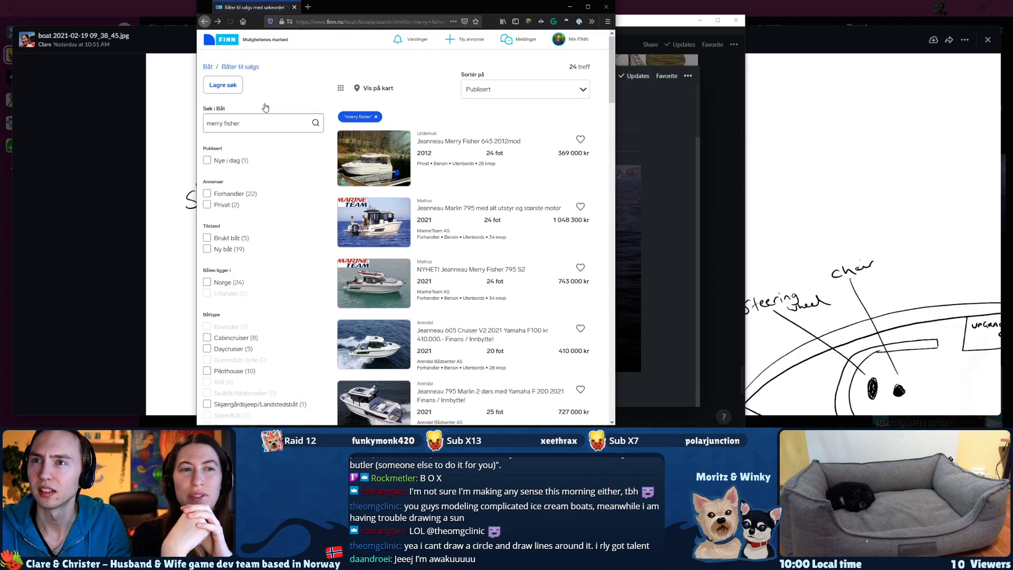
click(247, 68)
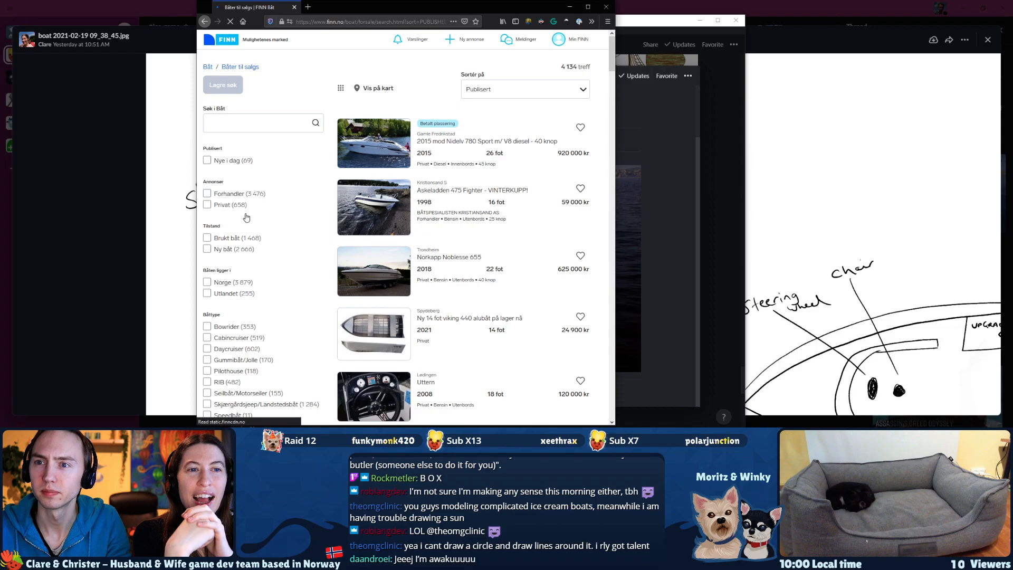
scroll(238, 265, down, 10)
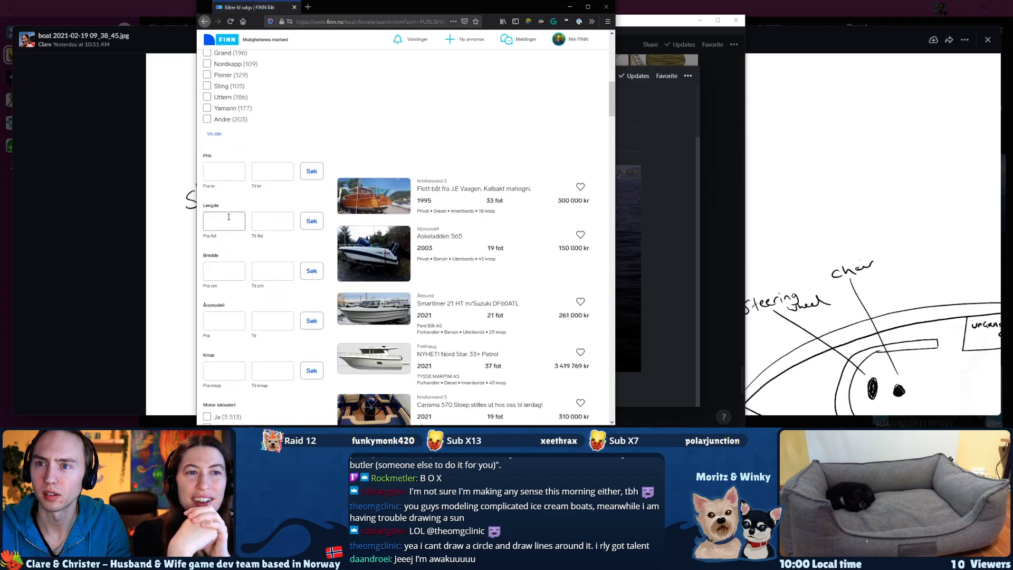
text(20)
key(Tab)
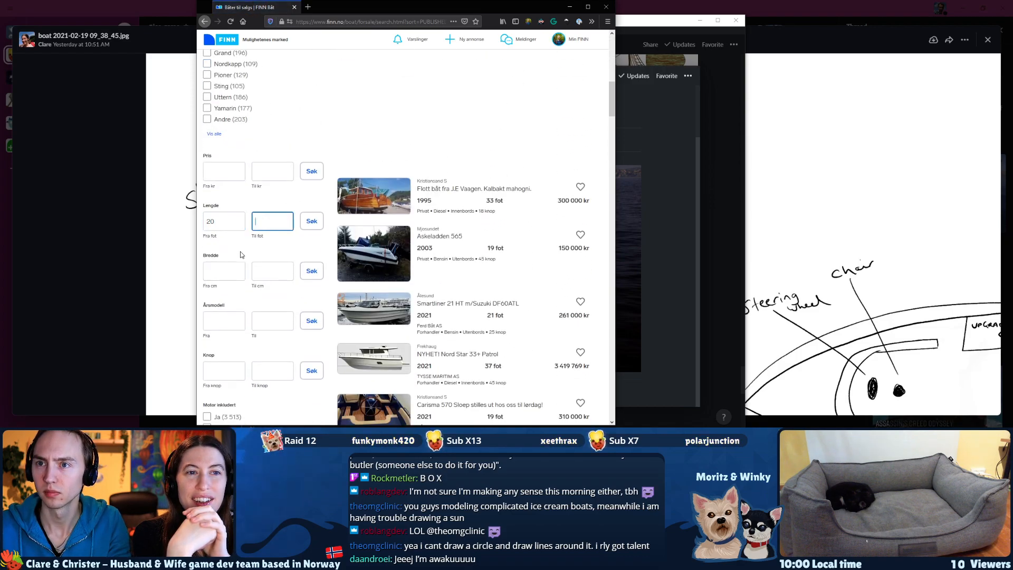
text(35)
key(shift+Tab)
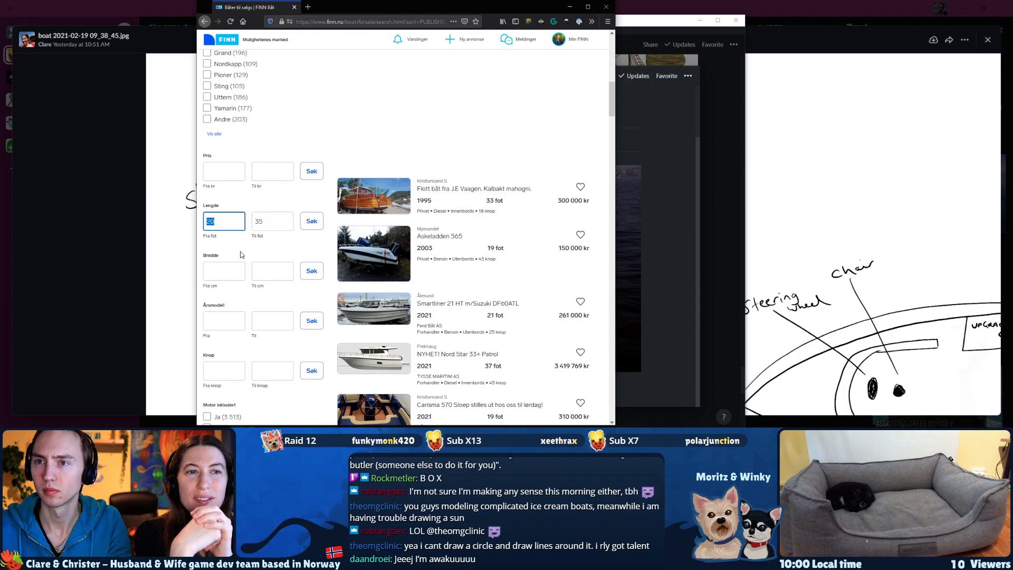
text(24)
click(311, 221)
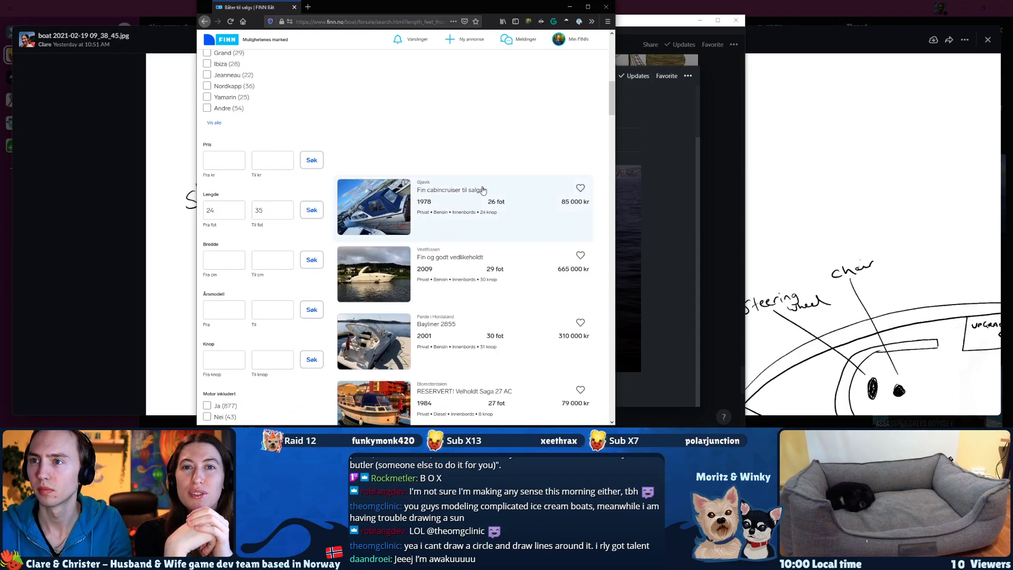
Open the Saga 325 listing from the filtered results and look through its photos up to the tenth one.
scroll(475, 200, up, 10)
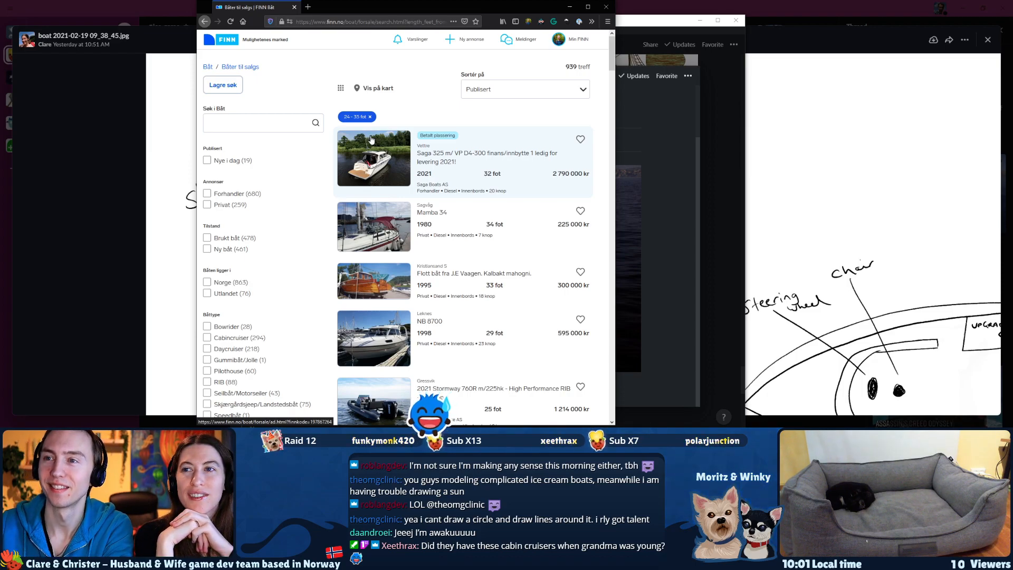
scroll(376, 343, down, 4)
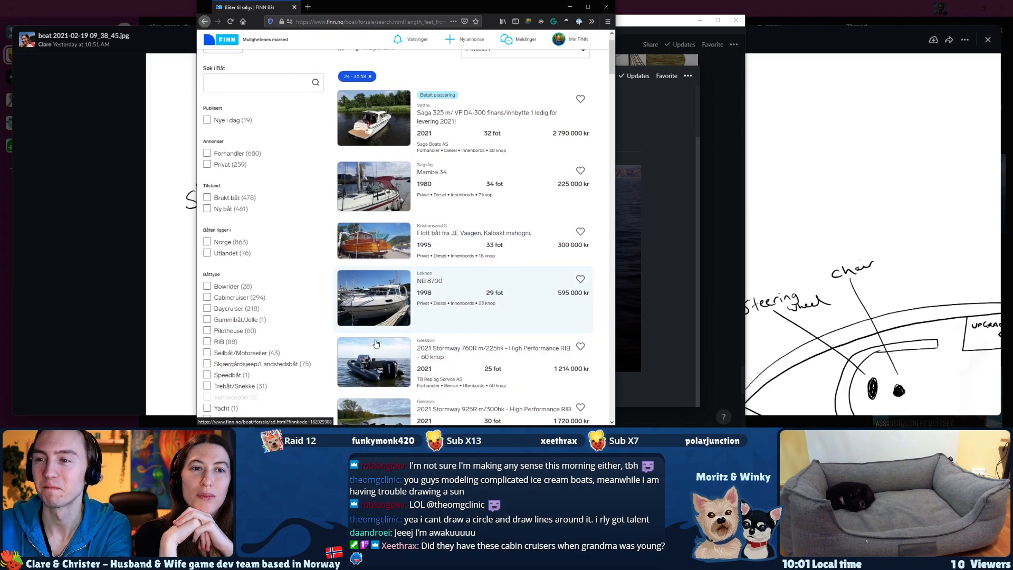
scroll(376, 349, up, 3)
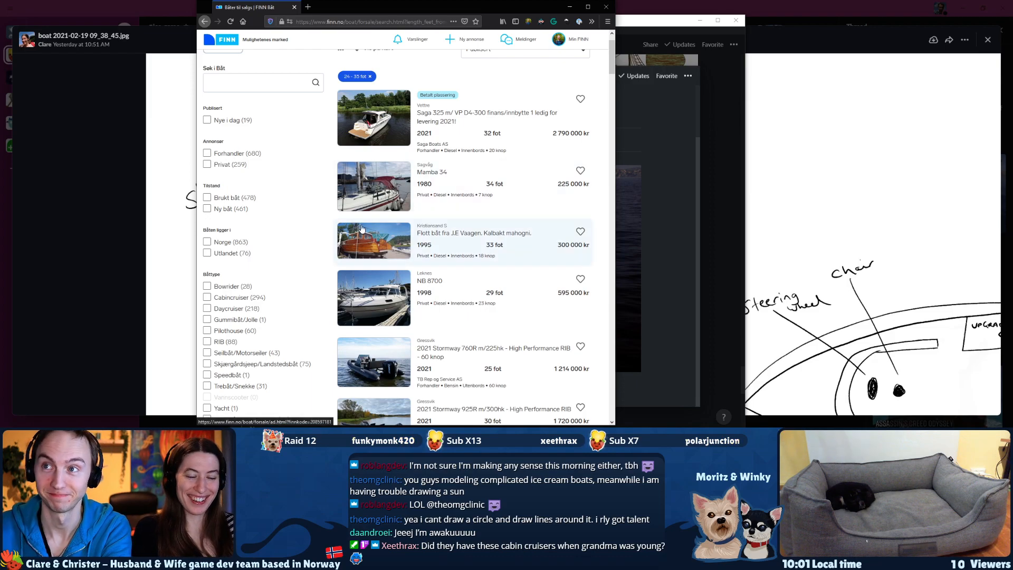
click(378, 137)
click(440, 167)
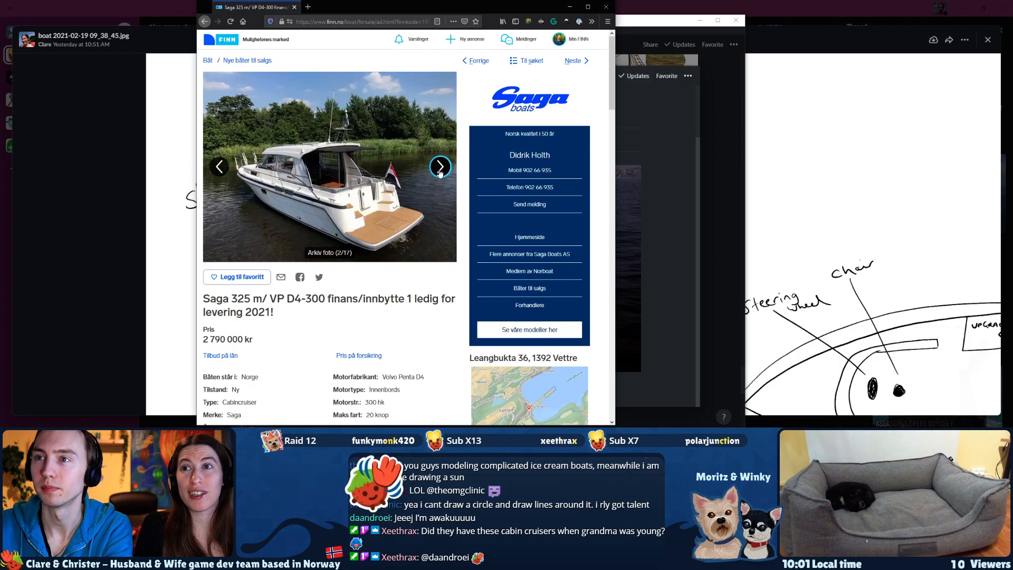
click(440, 167)
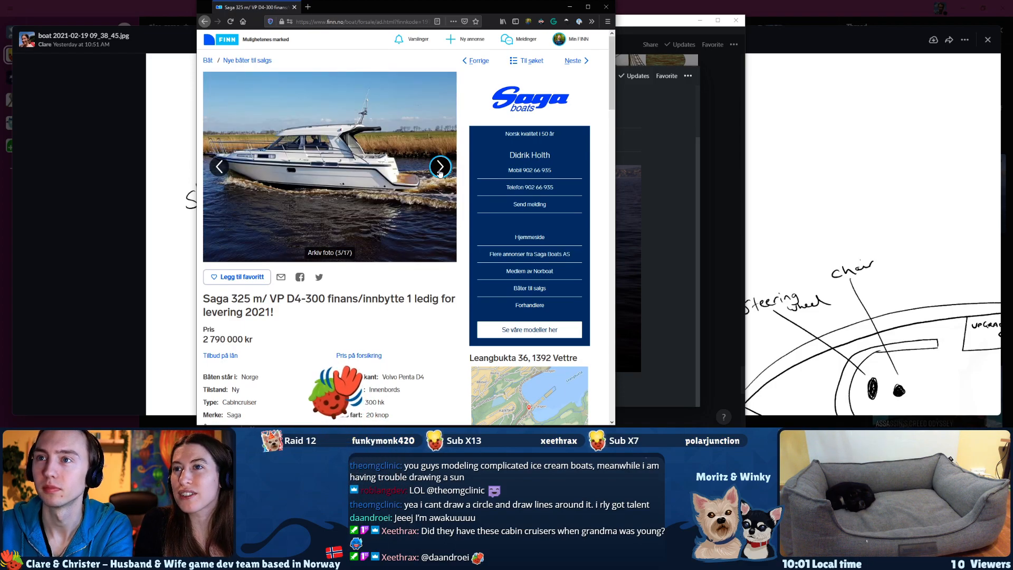
click(440, 168)
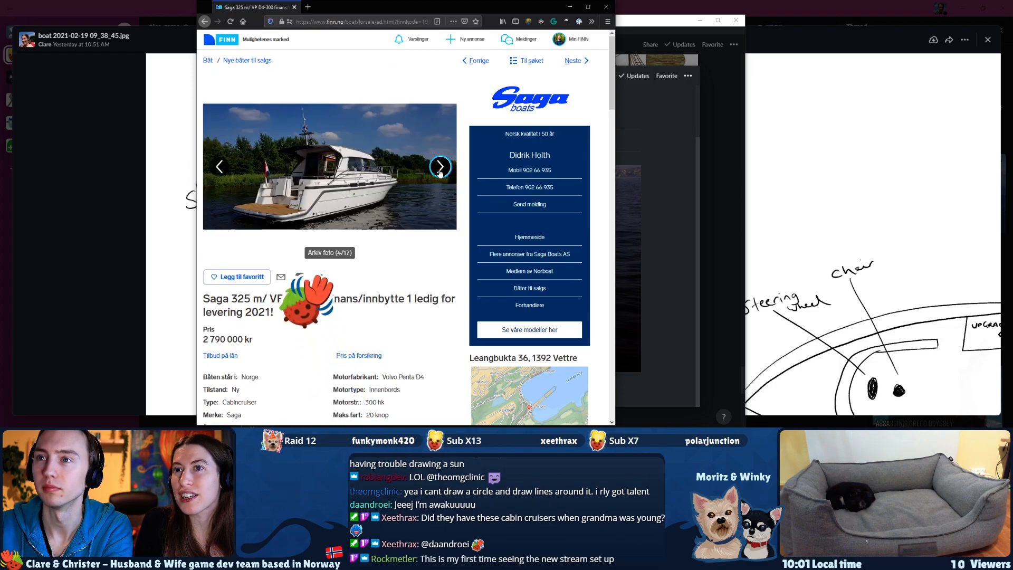
click(439, 167)
click(440, 167)
click(440, 168)
click(440, 168)
click(440, 167)
click(440, 167)
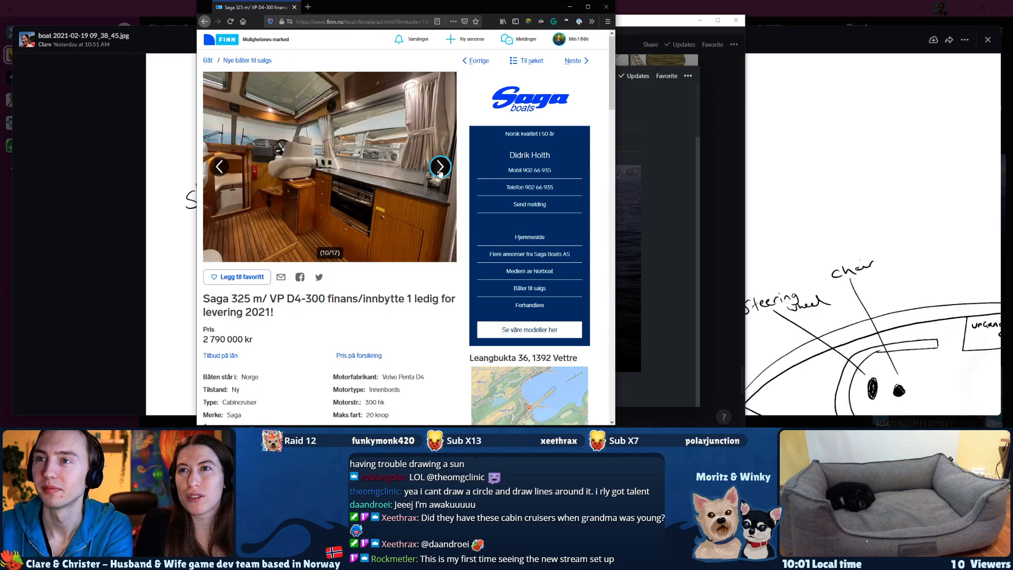
Go back to the filtered results, open the NORD STAR 31+ PATROL and 35 Fots garnsjark listings in separate tabs, and view the latter.
key(alt+Left)
right_click(406, 165)
click(459, 109)
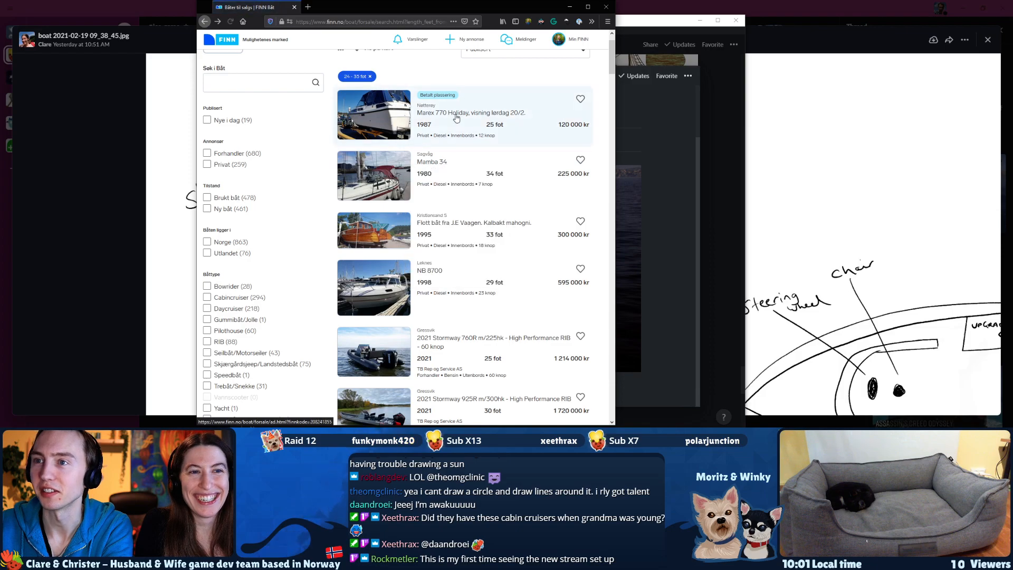
scroll(459, 109, down, 10)
scroll(411, 224, down, 7)
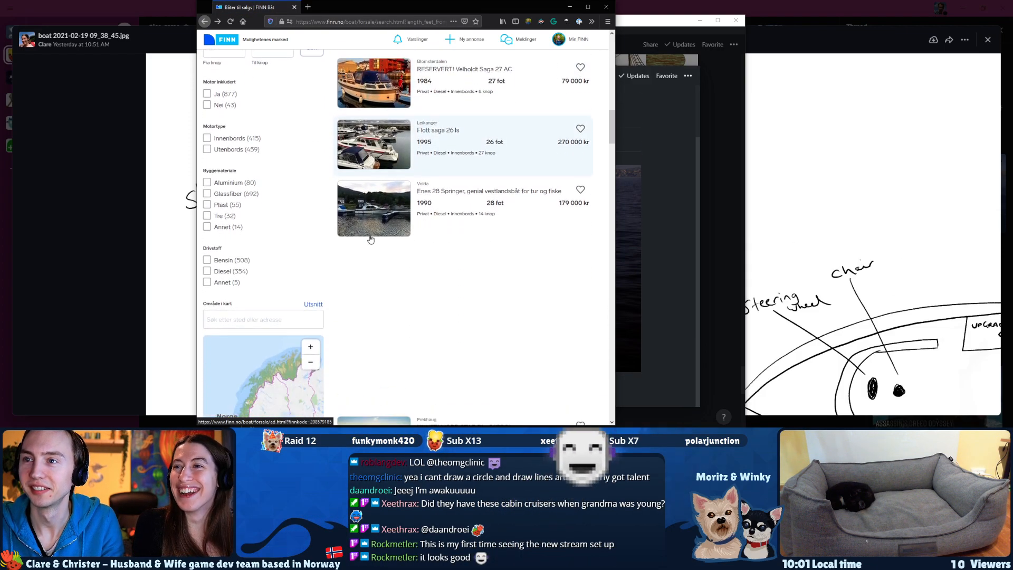
scroll(370, 239, down, 5)
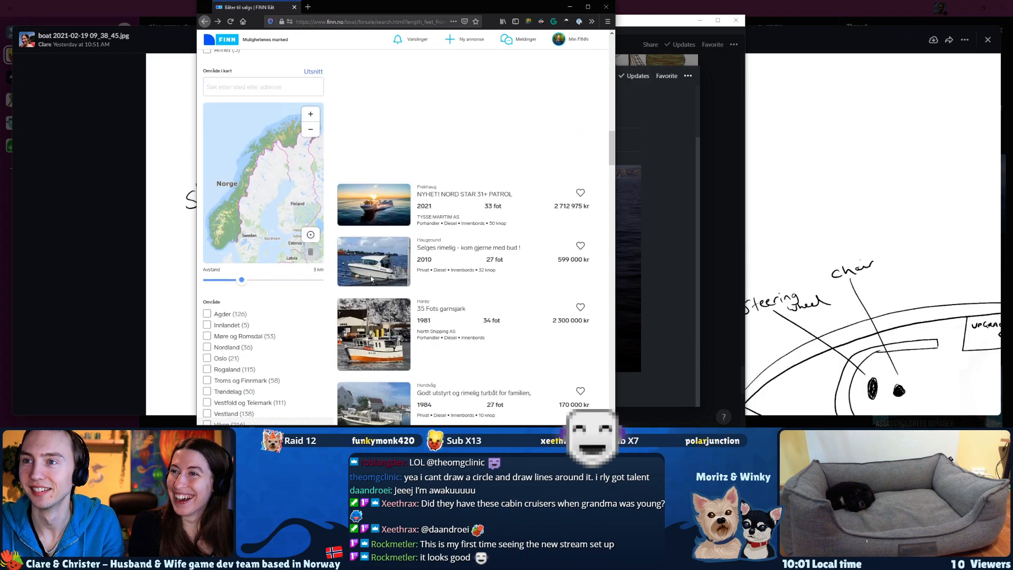
middle_click(369, 205)
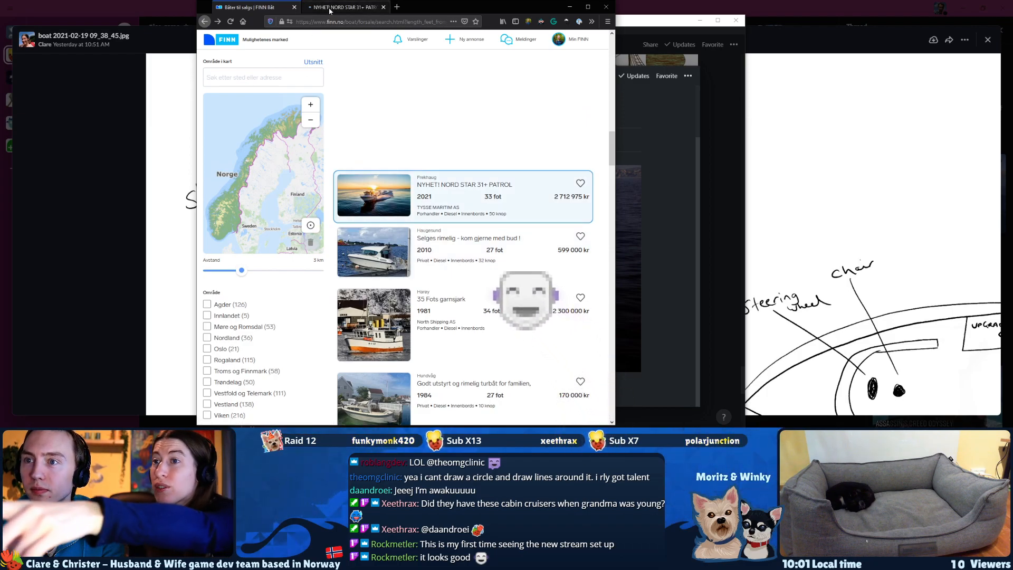
middle_click(362, 286)
key(ctrl+Tab)
key(ctrl+Tab)
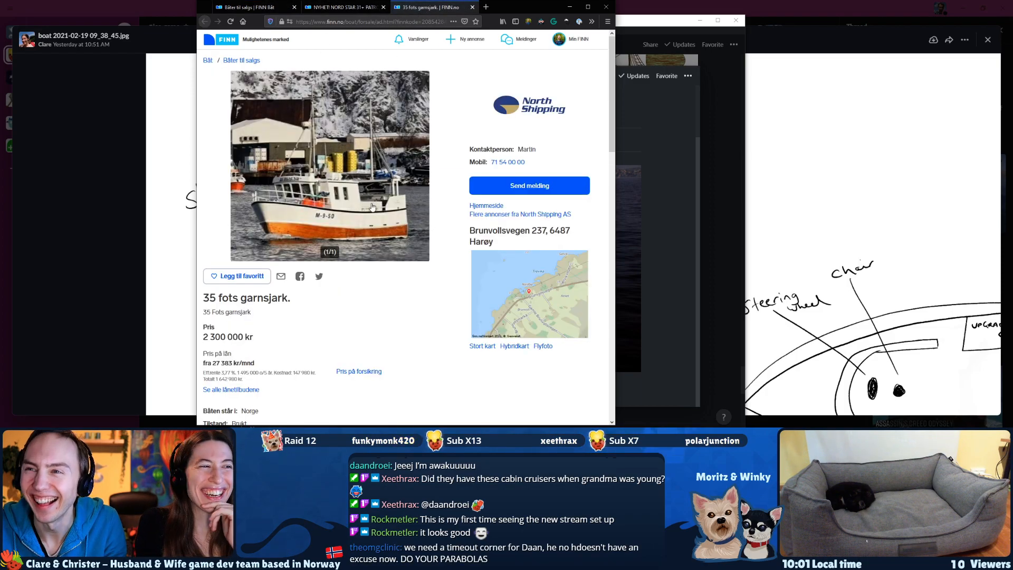
View the 35 fots garnsjark listing's photo enlarged, close it, and check the boat's length and width specifications.
click(370, 203)
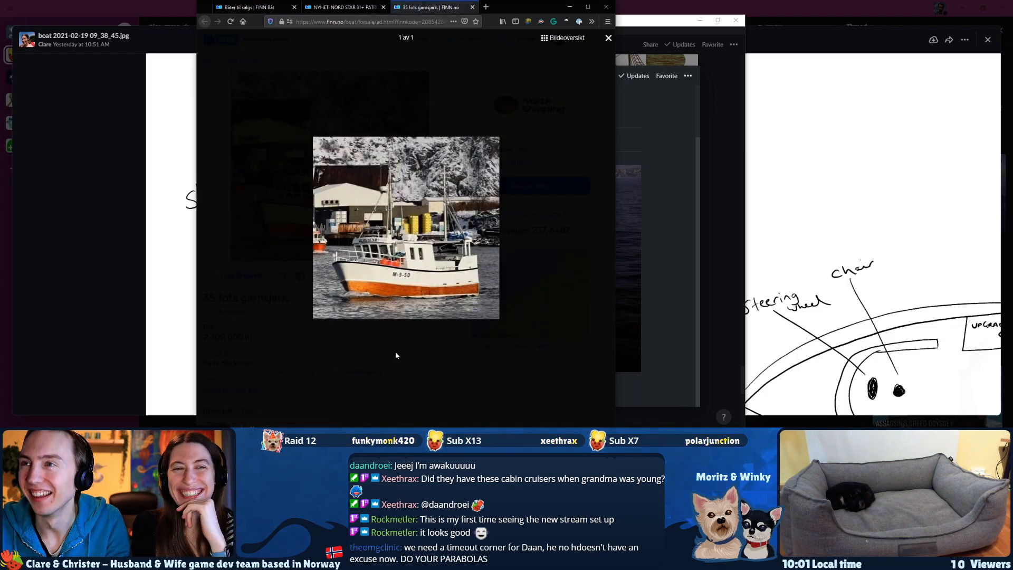
click(609, 38)
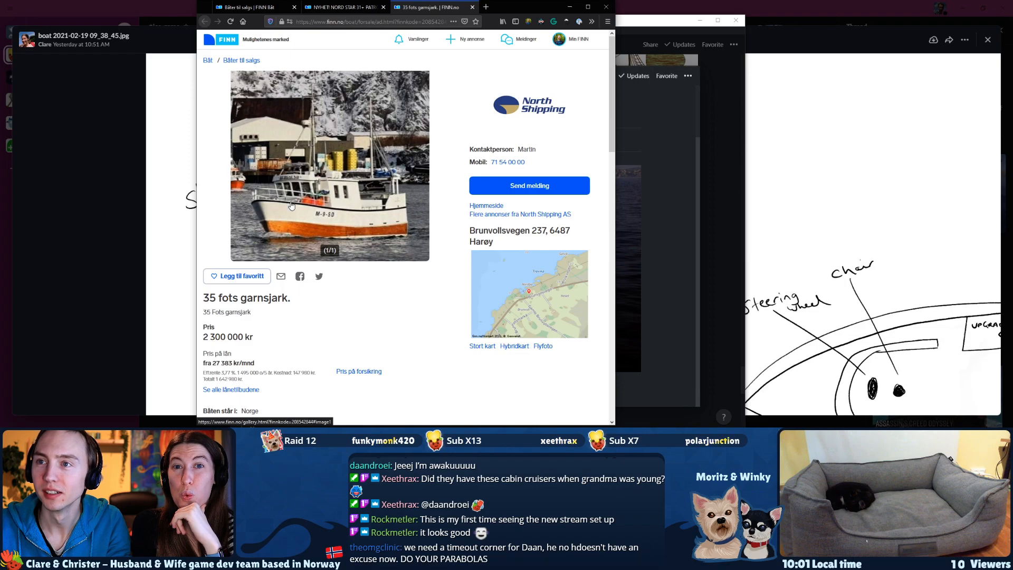
scroll(312, 317, down, 2)
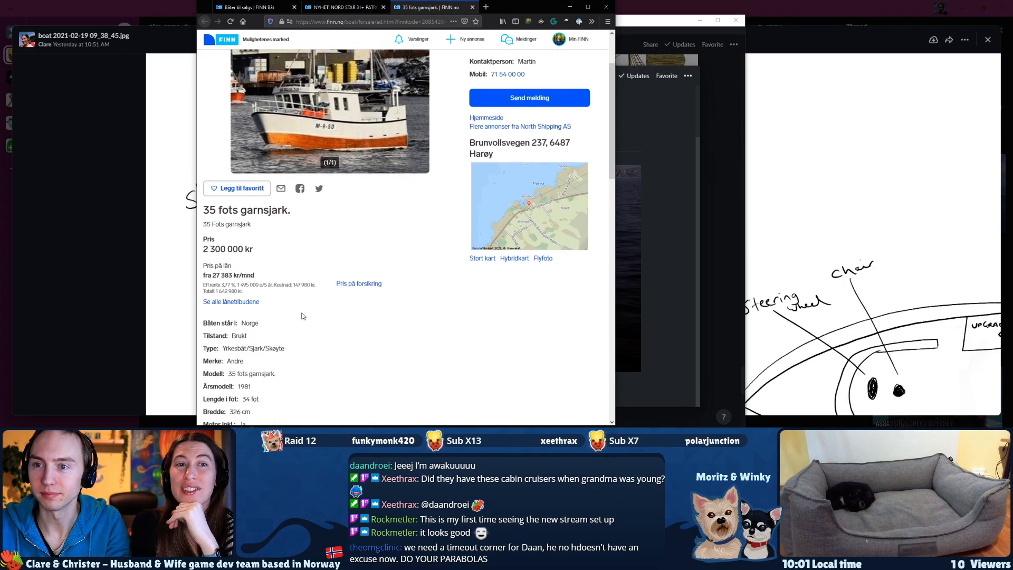
scroll(289, 327, up, 3)
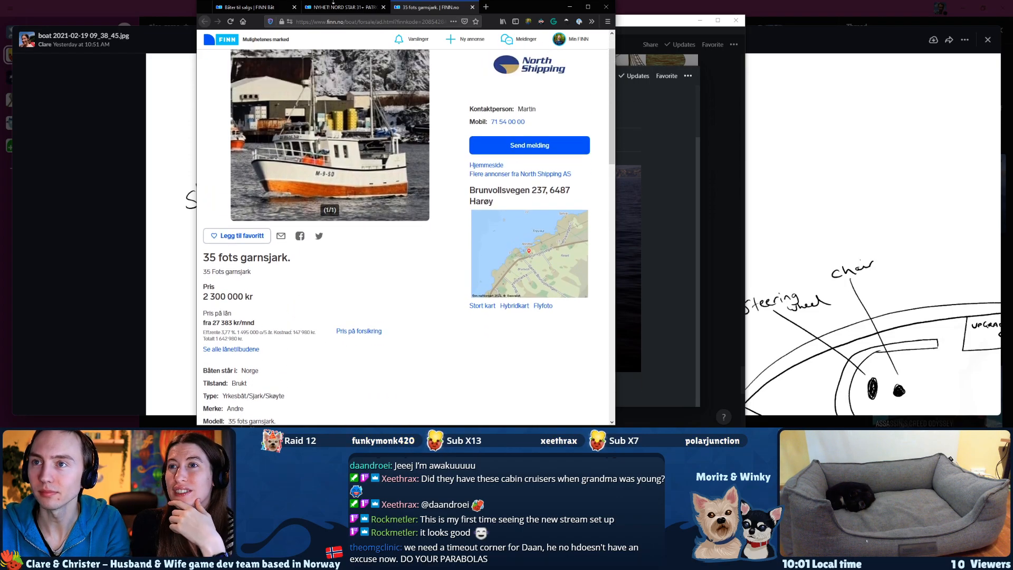
Switch to the NORD STAR 31+ PATROL listing and browse its enlarged exterior photos up to the twelfth one.
click(343, 7)
click(365, 195)
click(372, 191)
click(373, 194)
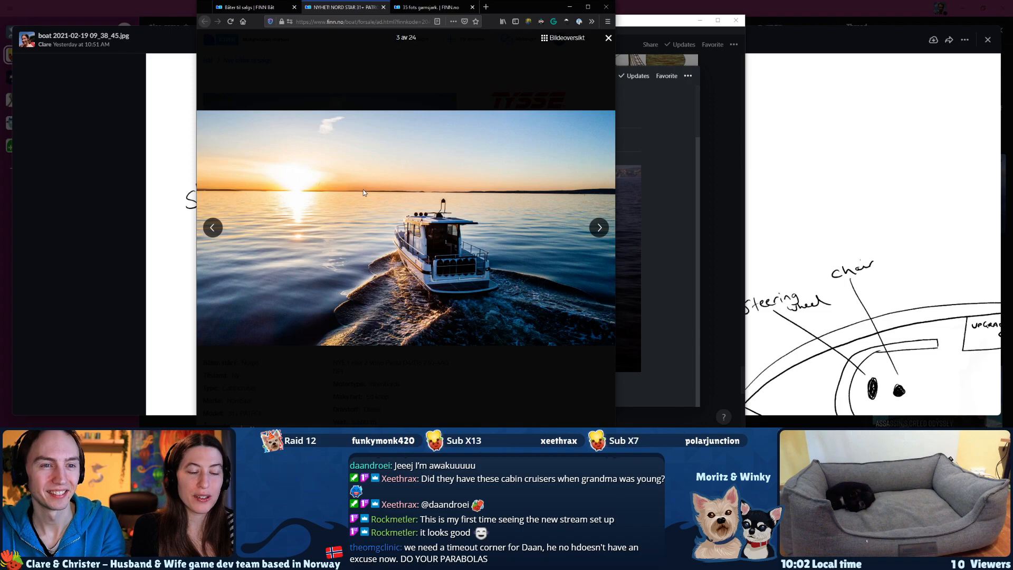
click(363, 191)
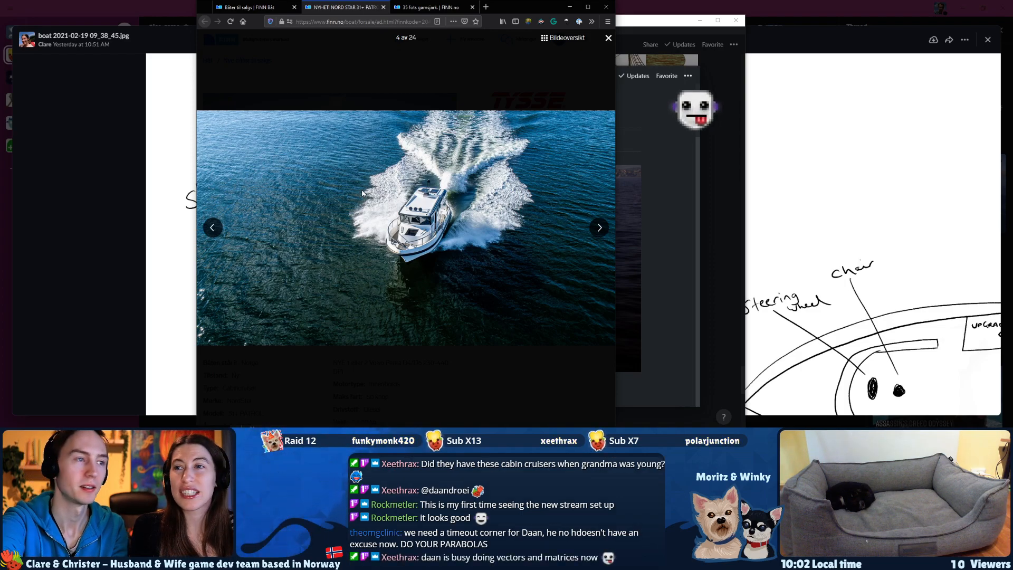
key(Right)
key(Right)
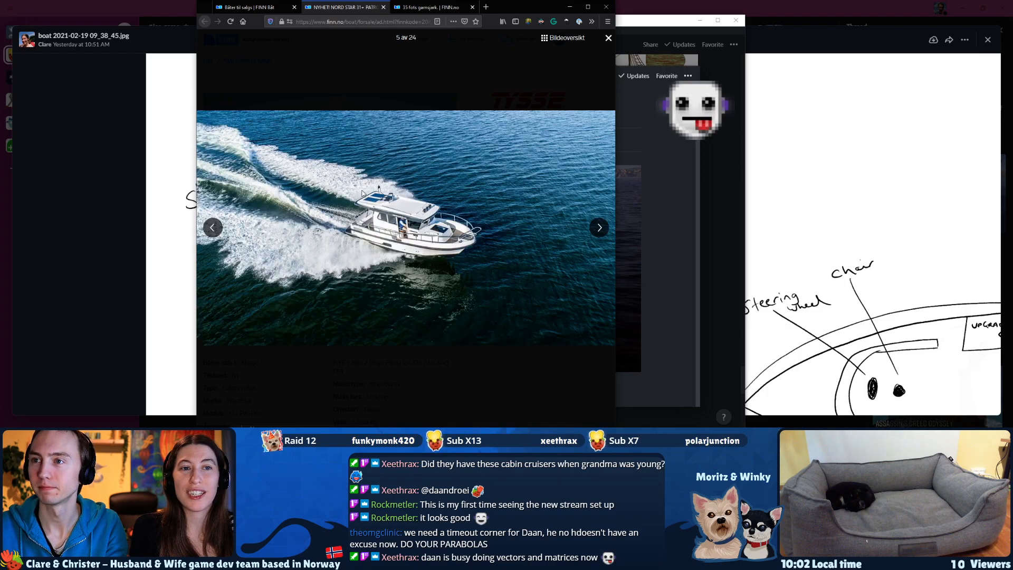
key(Right)
key(Right)
key(Right)
key(Right)
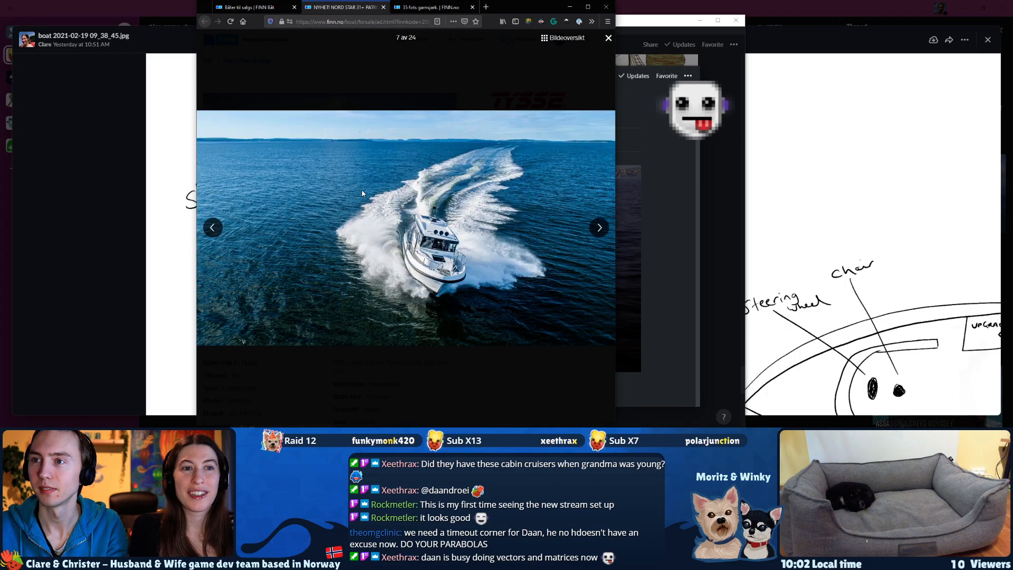
key(Right)
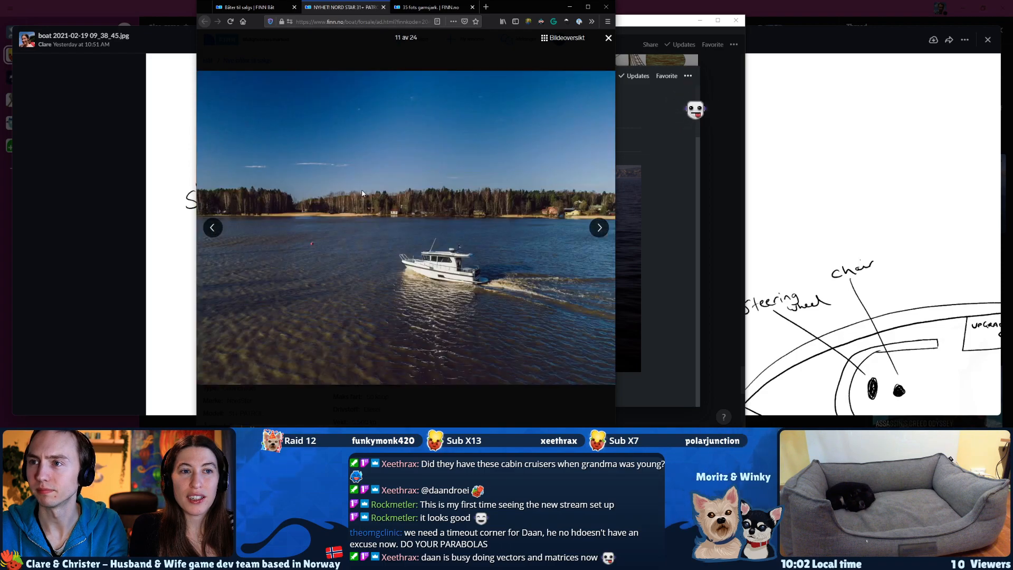
key(Left)
key(Right)
key(Right)
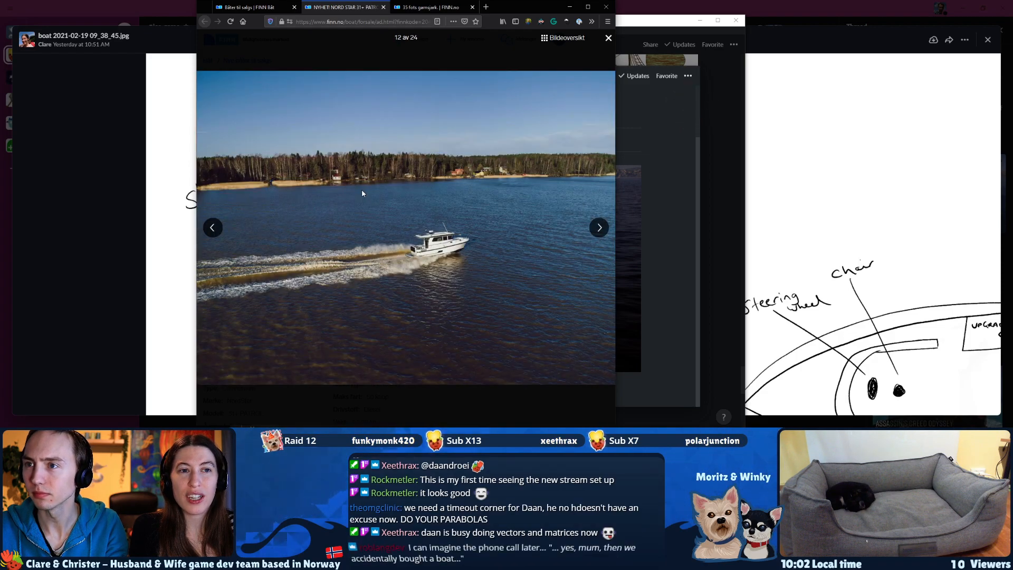
Continue through the NORD STAR's helm, side deck and cabin photos to the final side-view photo.
key(Right)
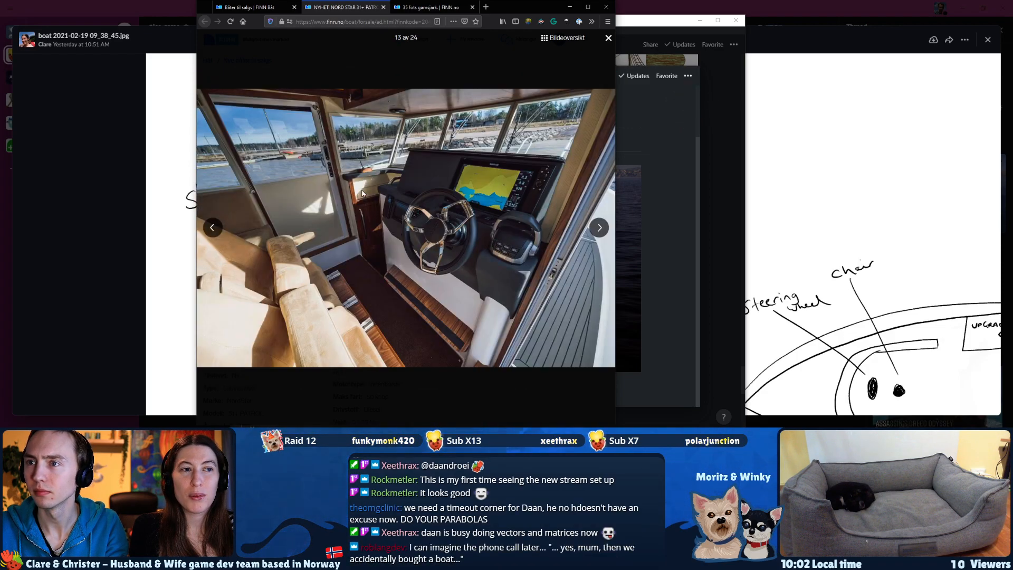
key(Right)
key(Right)
key(Right)
key(Right)
key(Right)
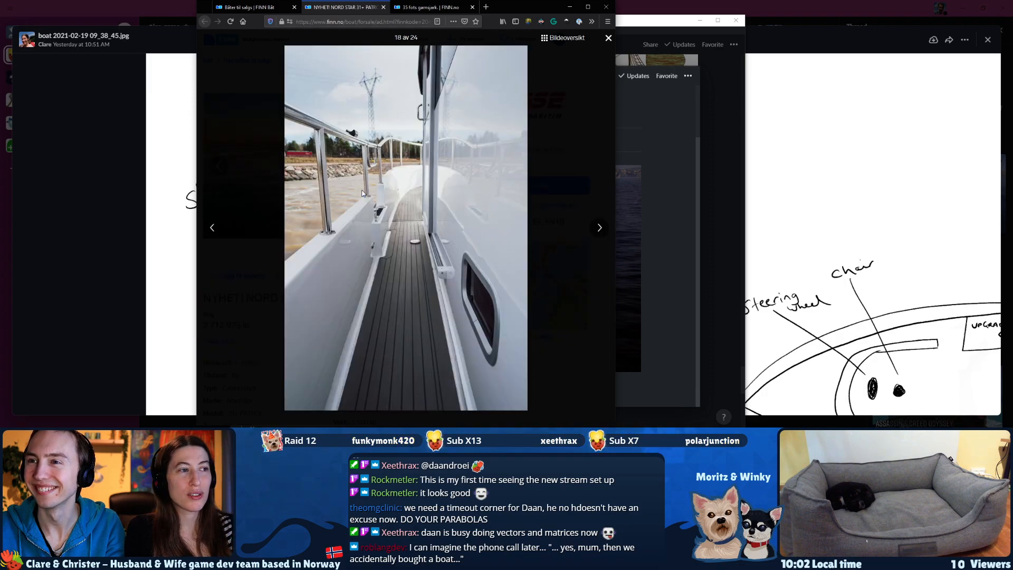
key(Right)
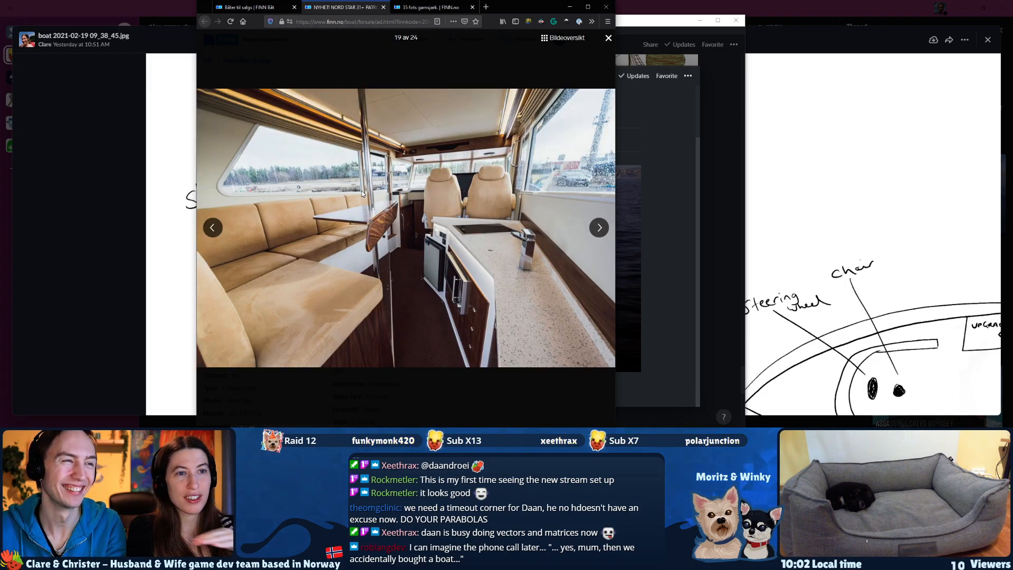
key(Right)
key(Right)
key(Right)
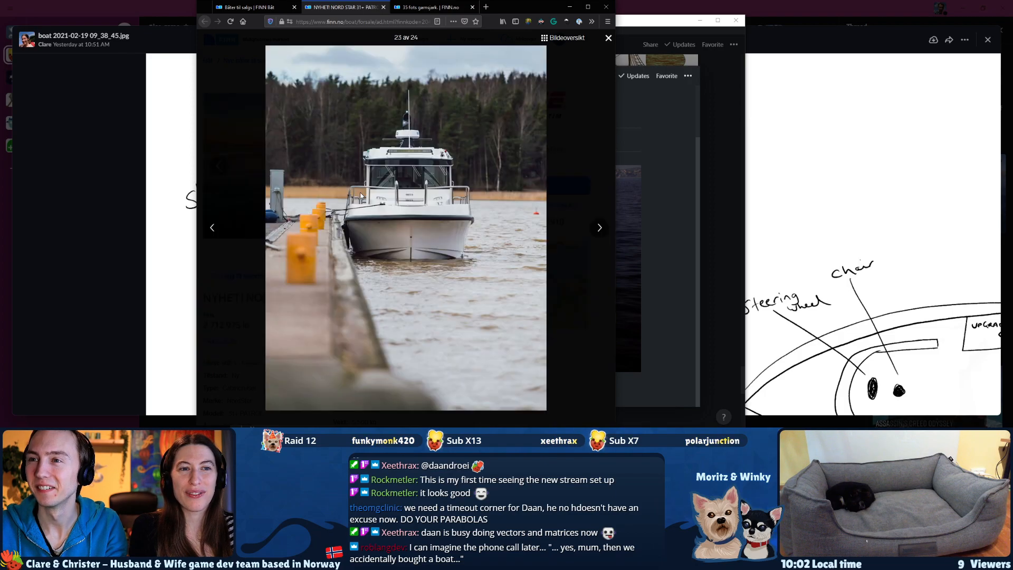
key(Right)
key(Right)
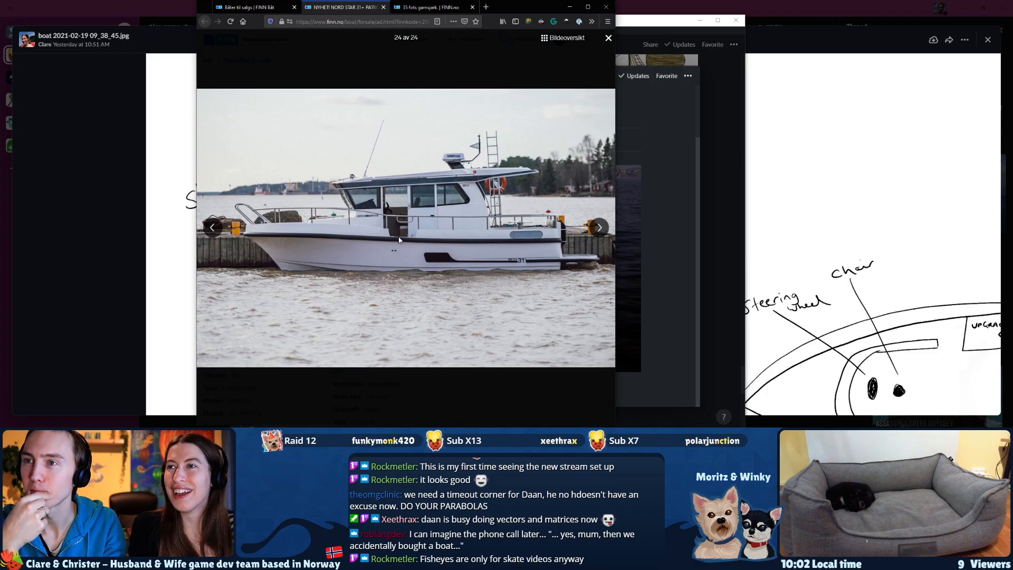
Check the gallery's video slide, return to the side-view photo, and compare it with the ice cream boat sketch.
key(Right)
key(Right)
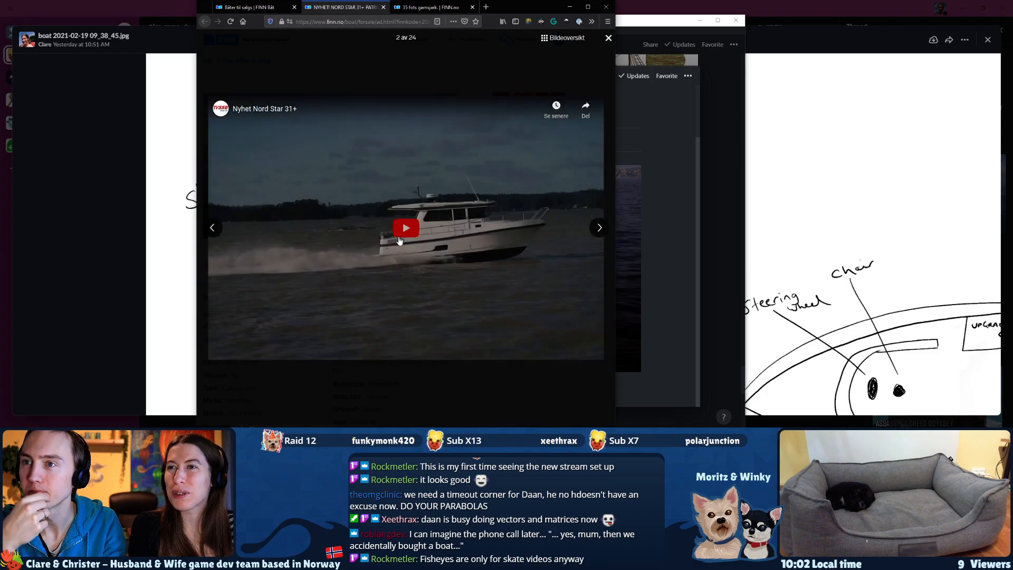
key(Left)
key(Left)
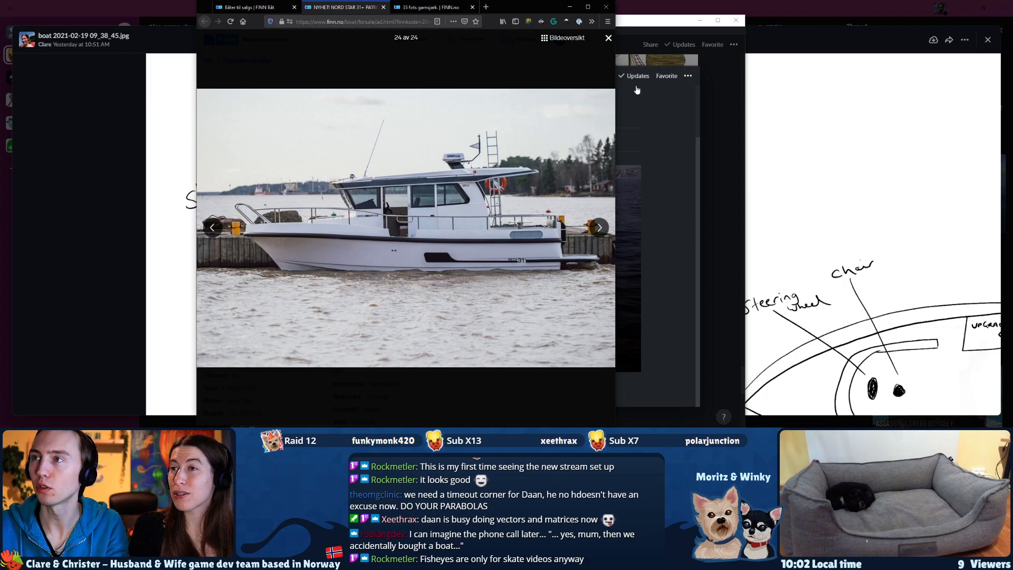
click(786, 34)
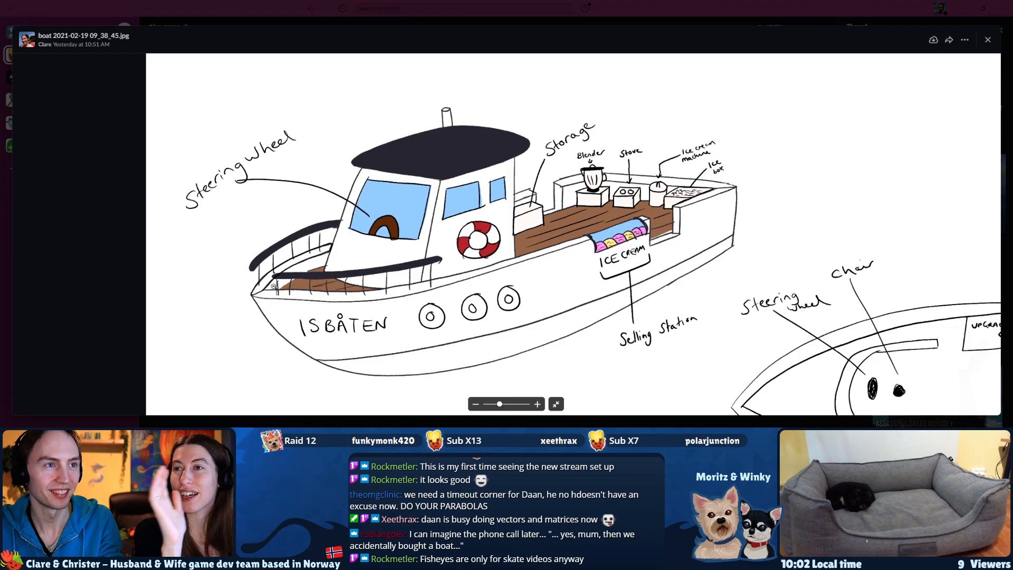
key(alt+Tab)
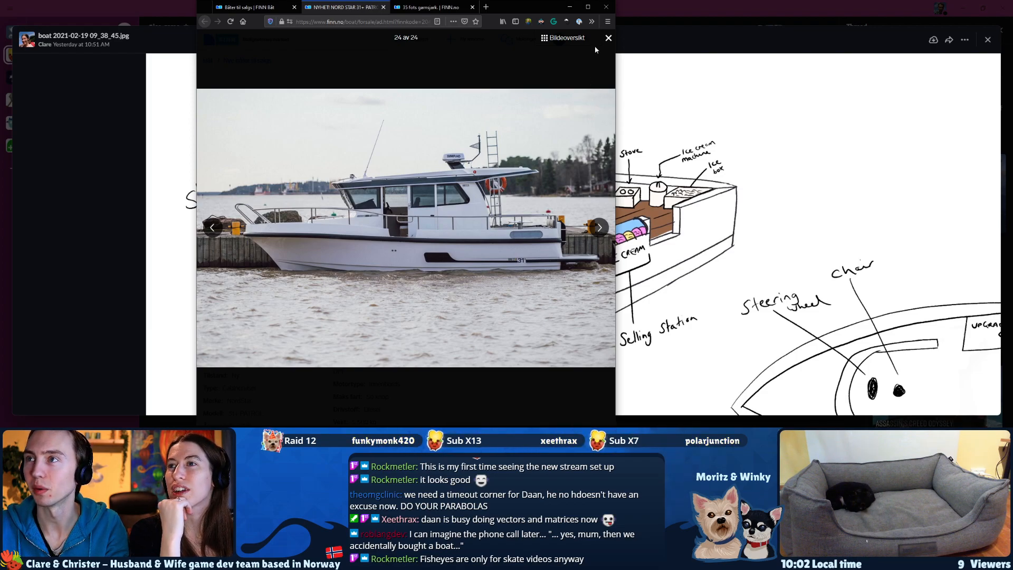
Close the NORD STAR photo gallery and examine the listing's length, width and other specifications.
click(608, 40)
scroll(368, 269, down, 5)
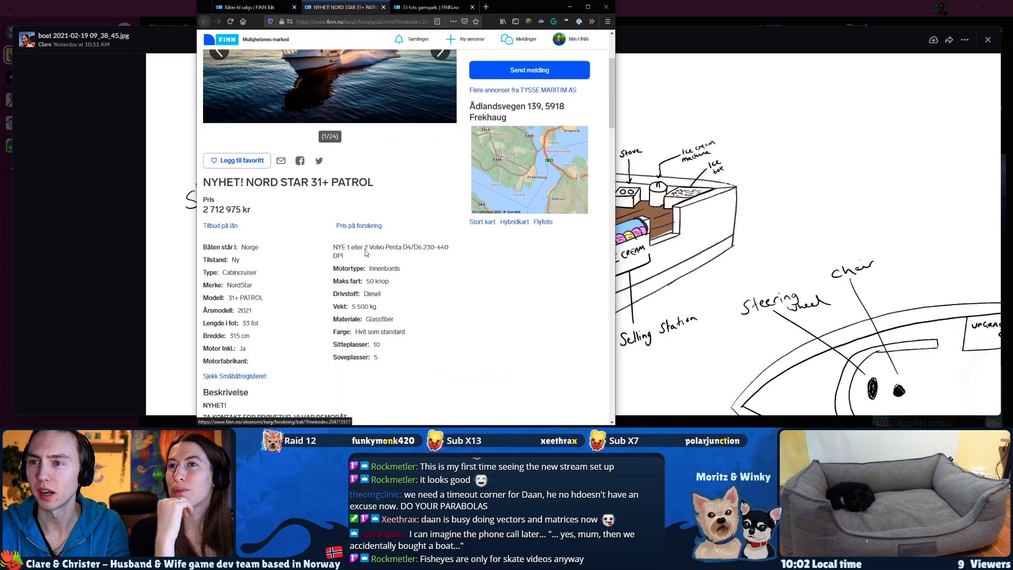
scroll(369, 269, up, 2)
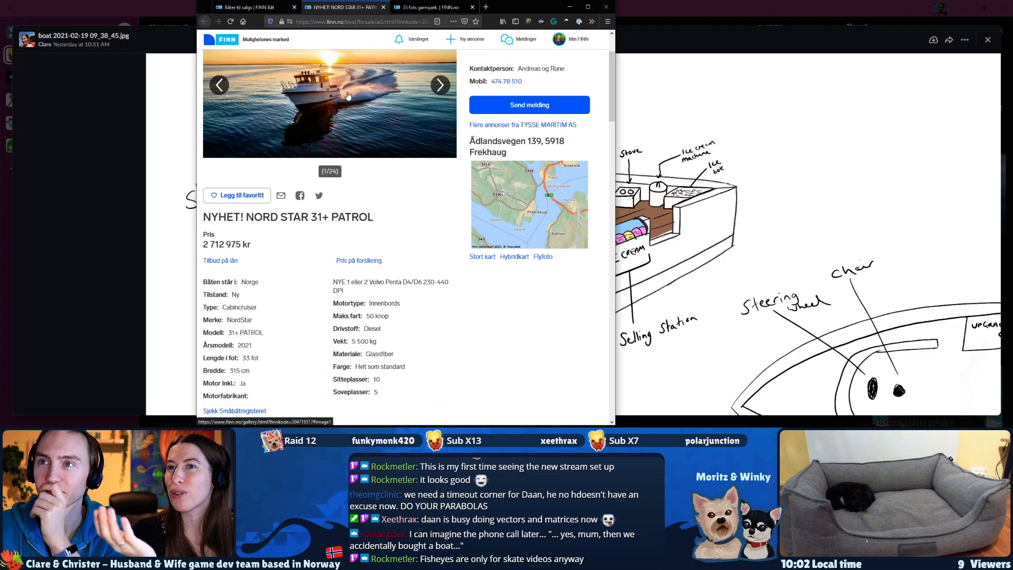
scroll(315, 154, down, 4)
scroll(315, 153, up, 3)
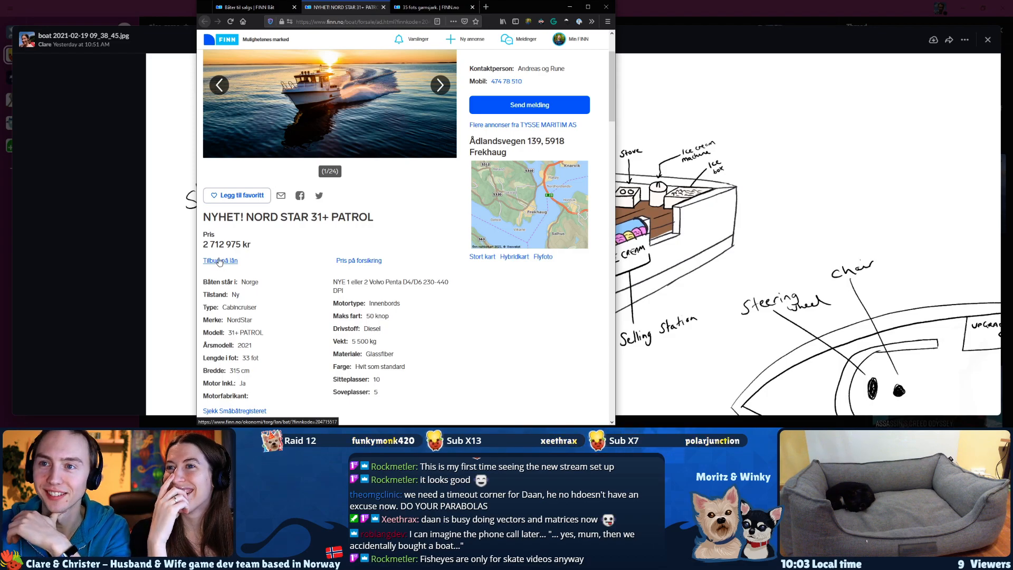
scroll(227, 266, down, 1)
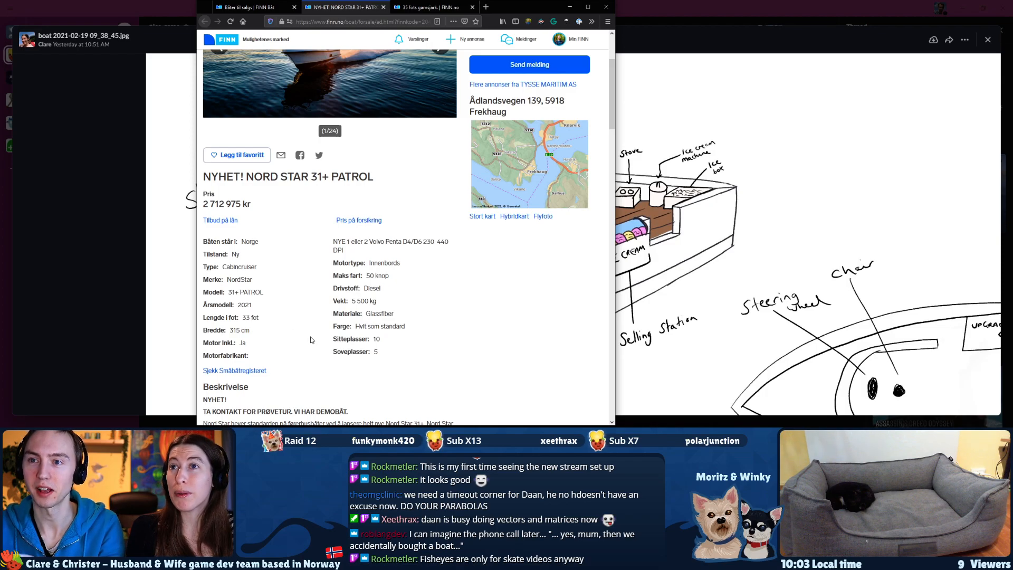
scroll(306, 332, up, 1)
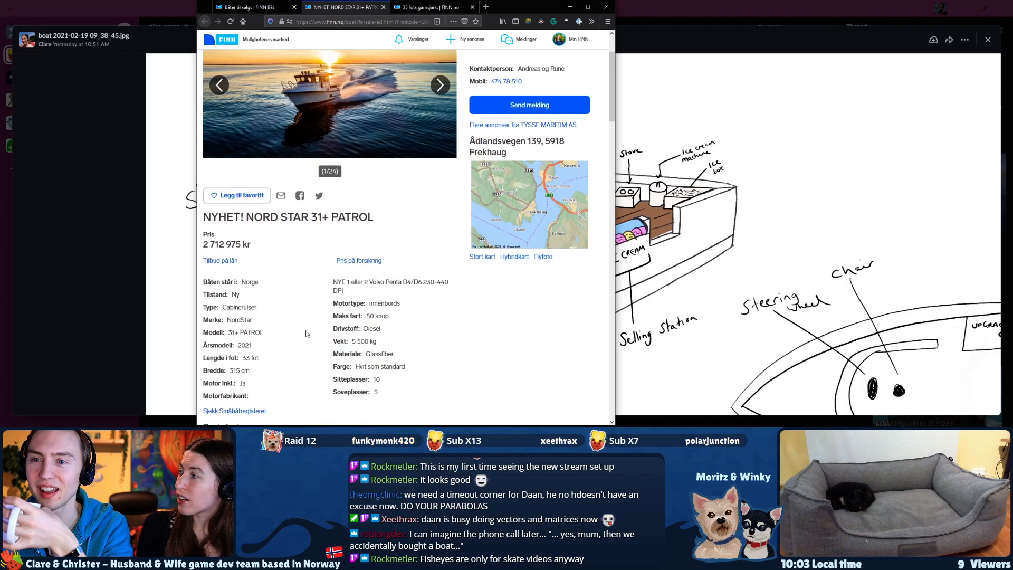
scroll(306, 334, down, 1)
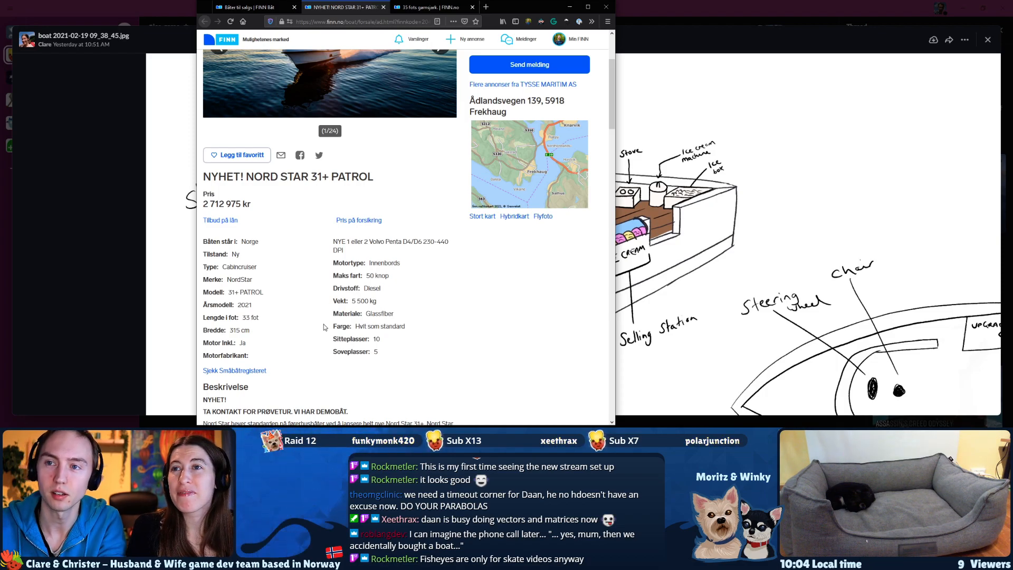
scroll(277, 342, down, 1)
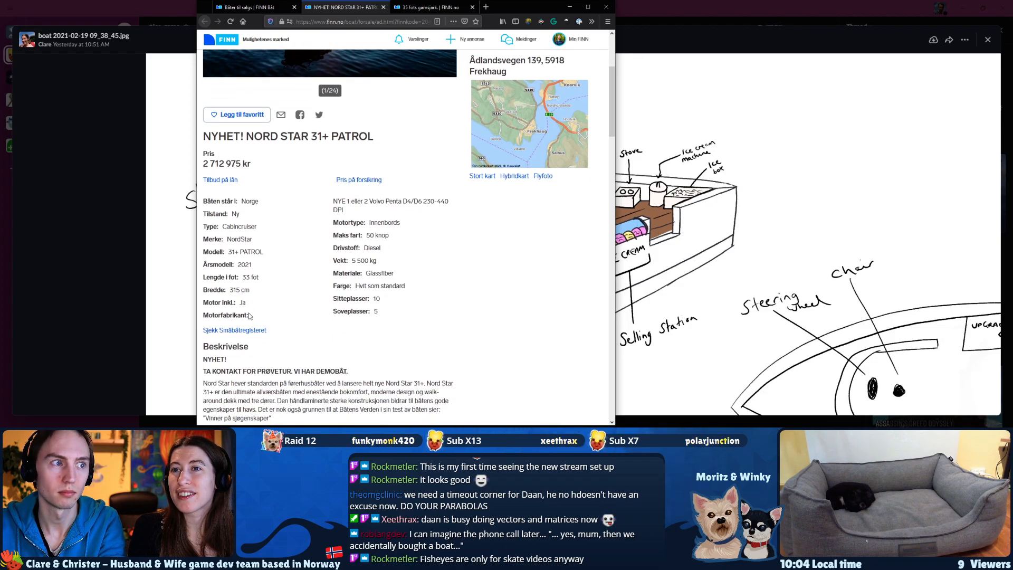
scroll(245, 315, up, 4)
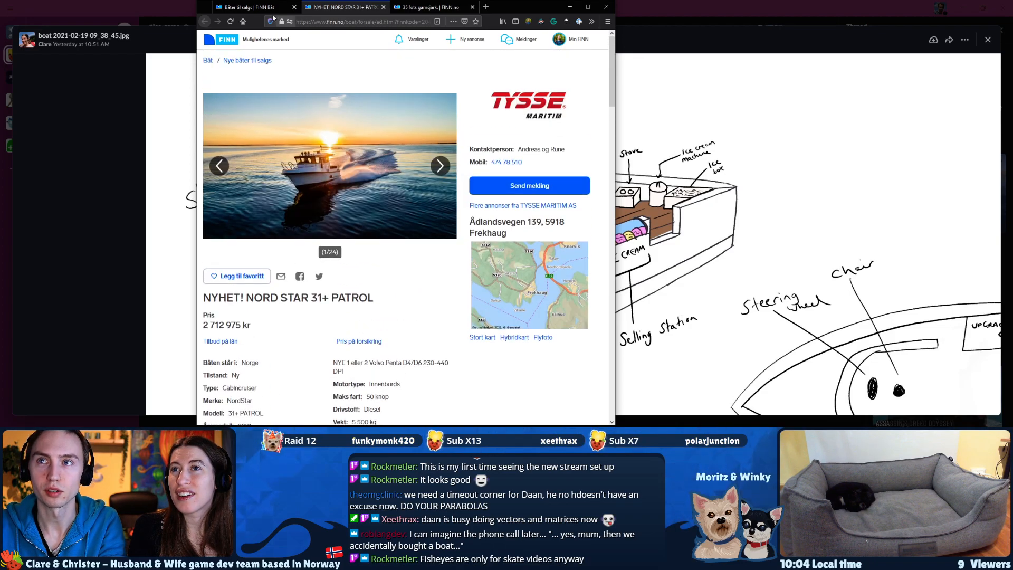
Return to the boats-for-sale results, clear the length filter by reopening the full listing, and search for "princess".
click(253, 8)
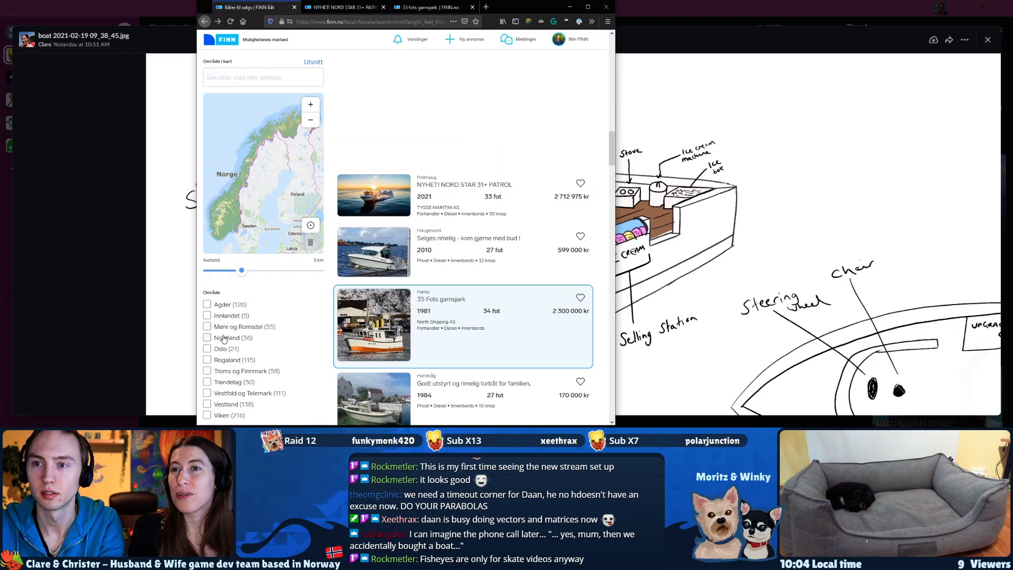
scroll(362, 156, up, 3)
scroll(275, 174, up, 10)
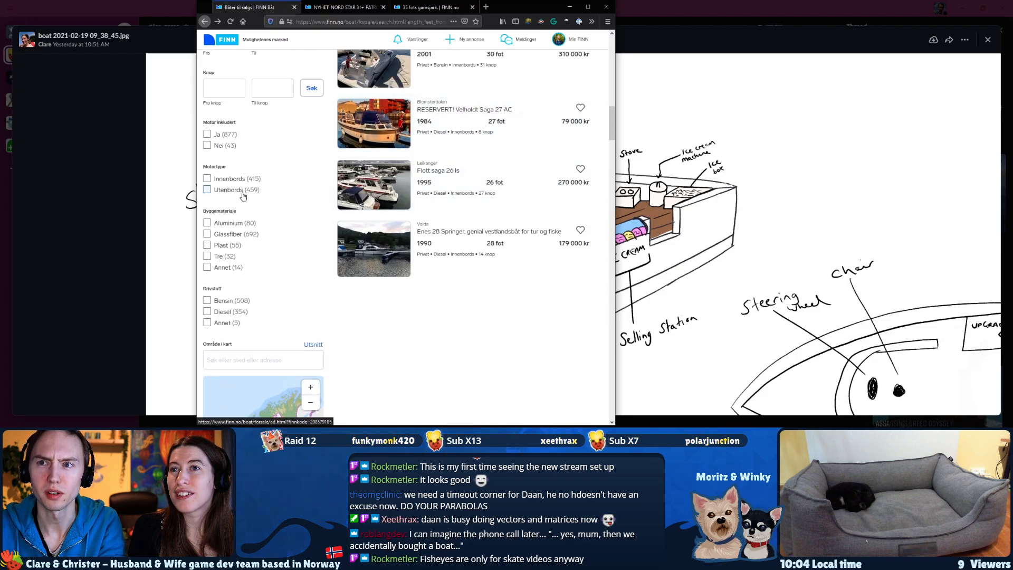
click(240, 66)
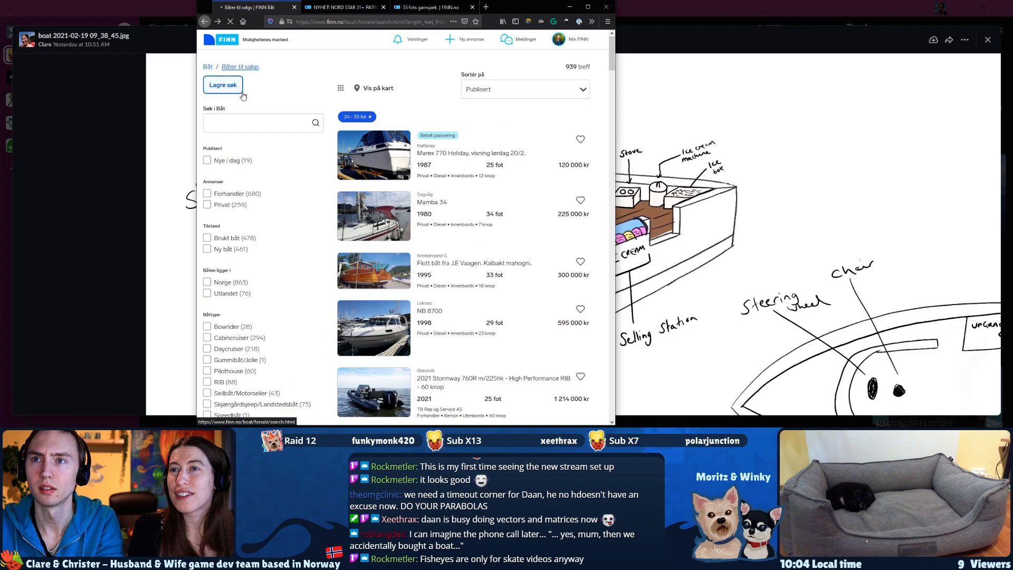
click(244, 124)
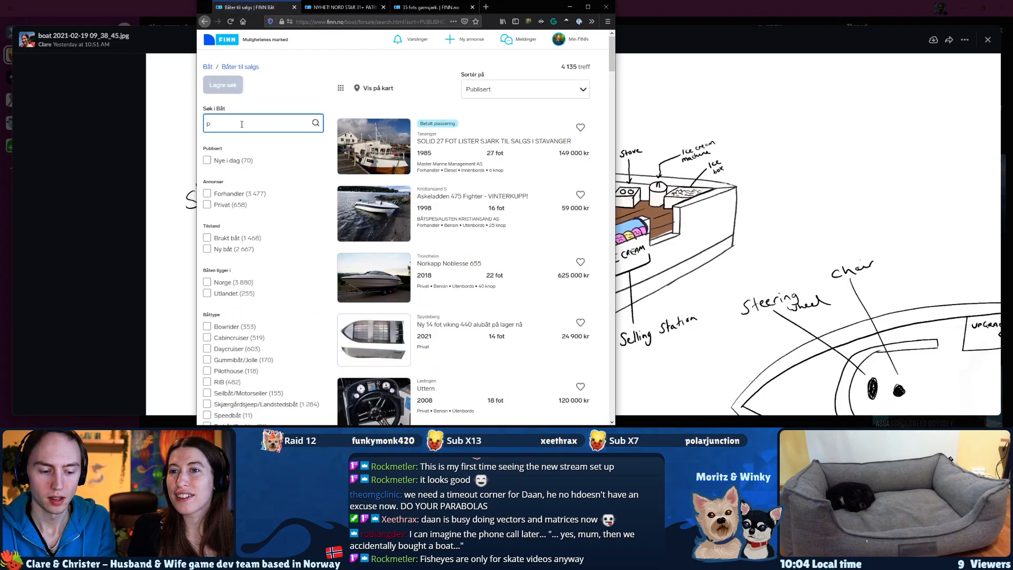
text(princess)
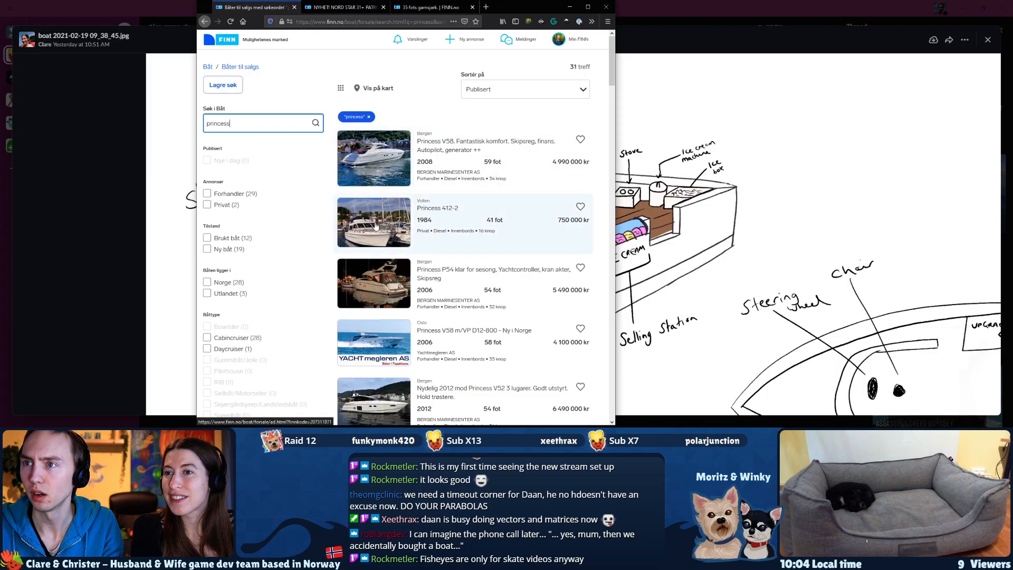
Open the Princess 412-2 listing, look through its first three photos, and go back to the princess search results.
click(369, 227)
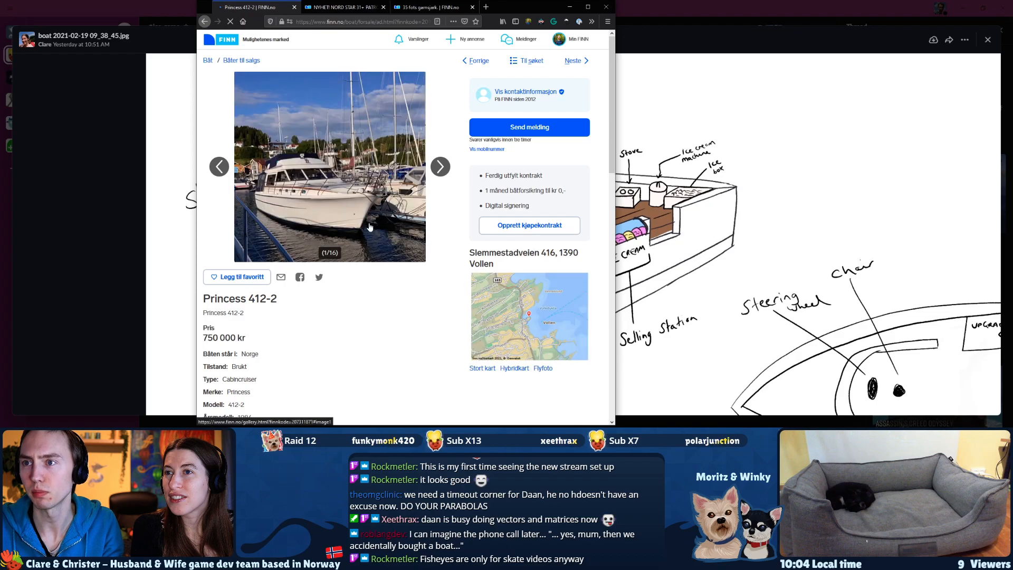
click(440, 167)
click(440, 167)
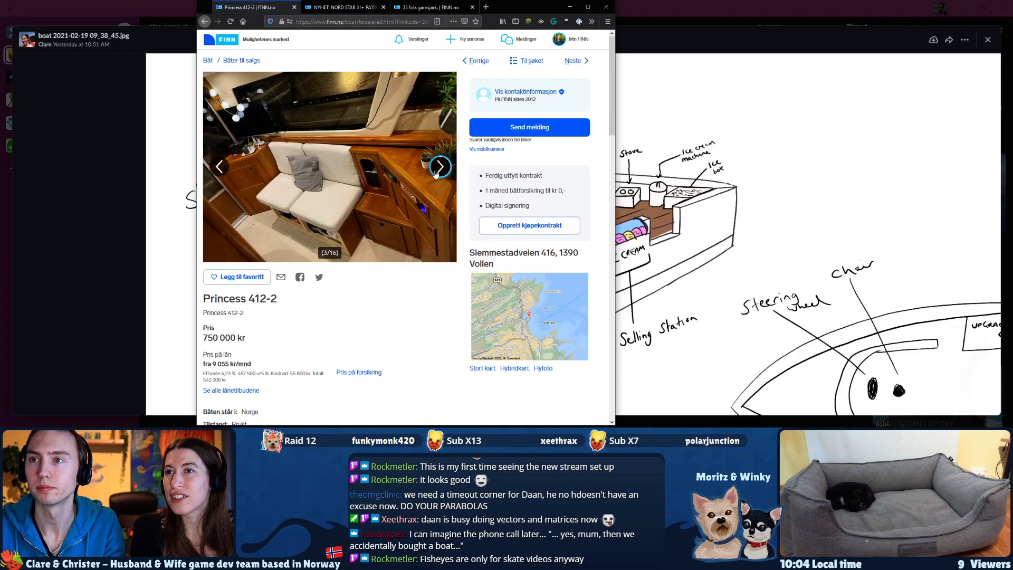
key(Left)
key(Left)
key(alt+Left)
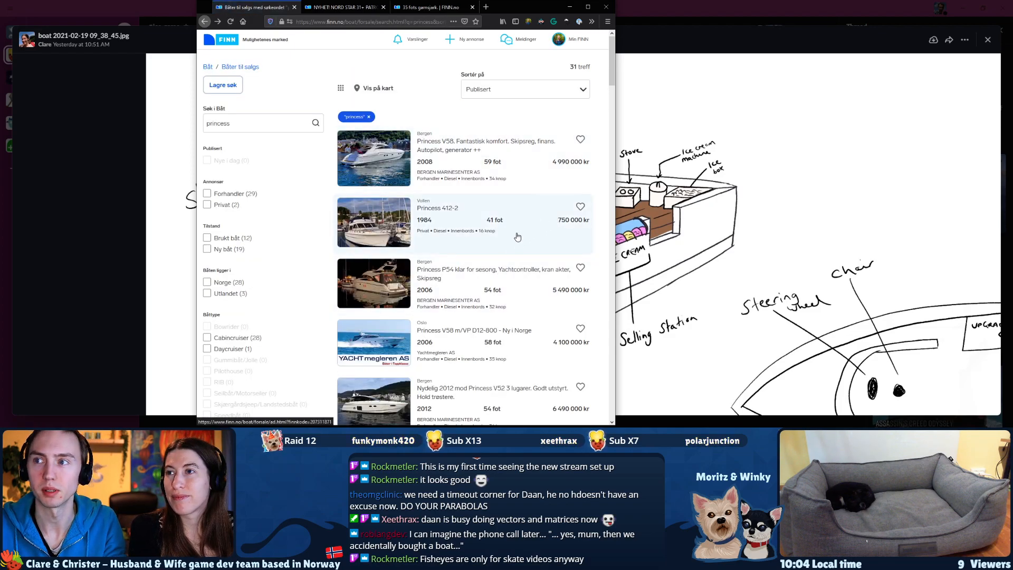
Search the web in a new tab for "1000000 nok in euro".
key(ctrl+t)
text(1)
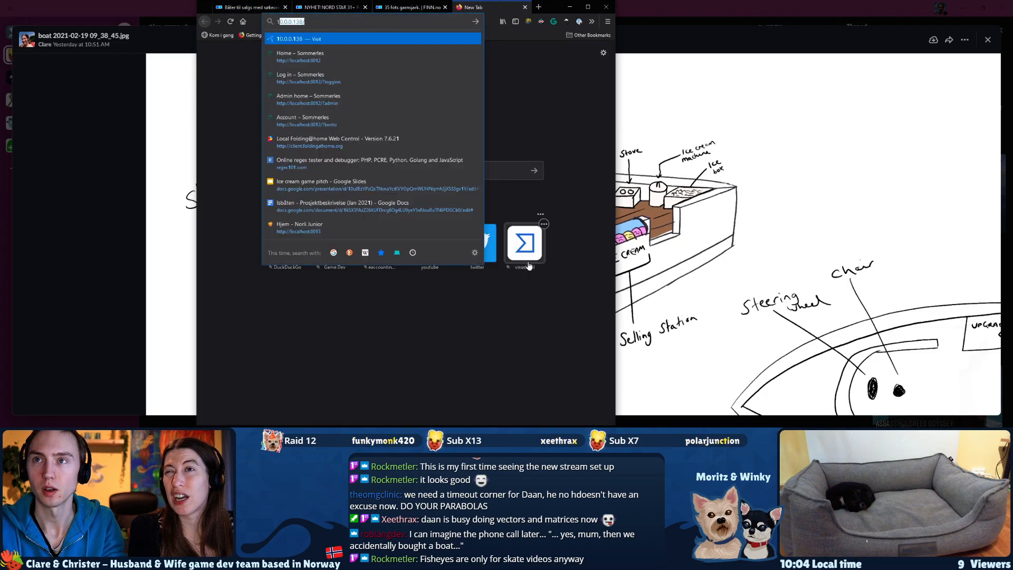
text(00)
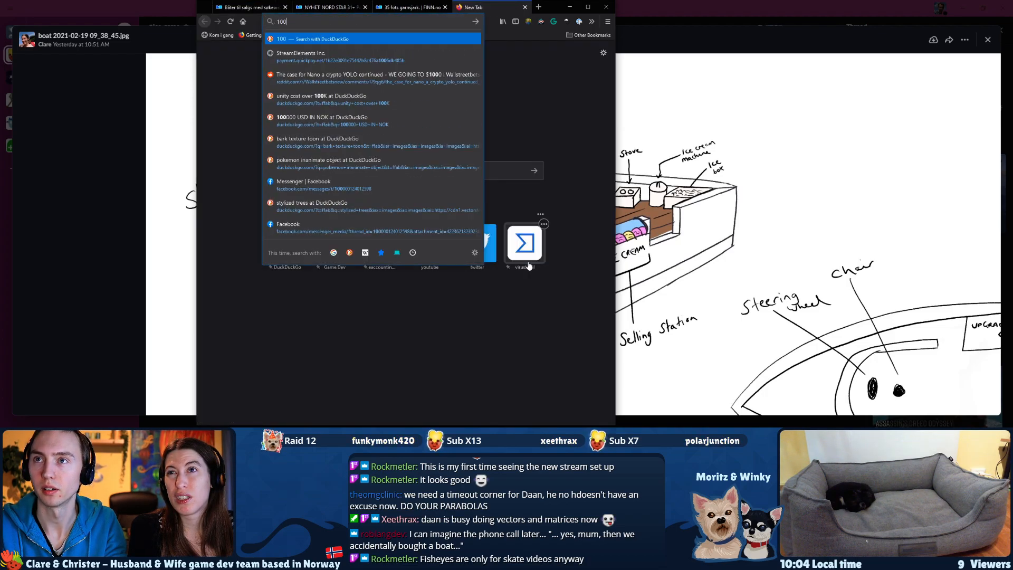
text(0000 nok in euro)
key(Return)
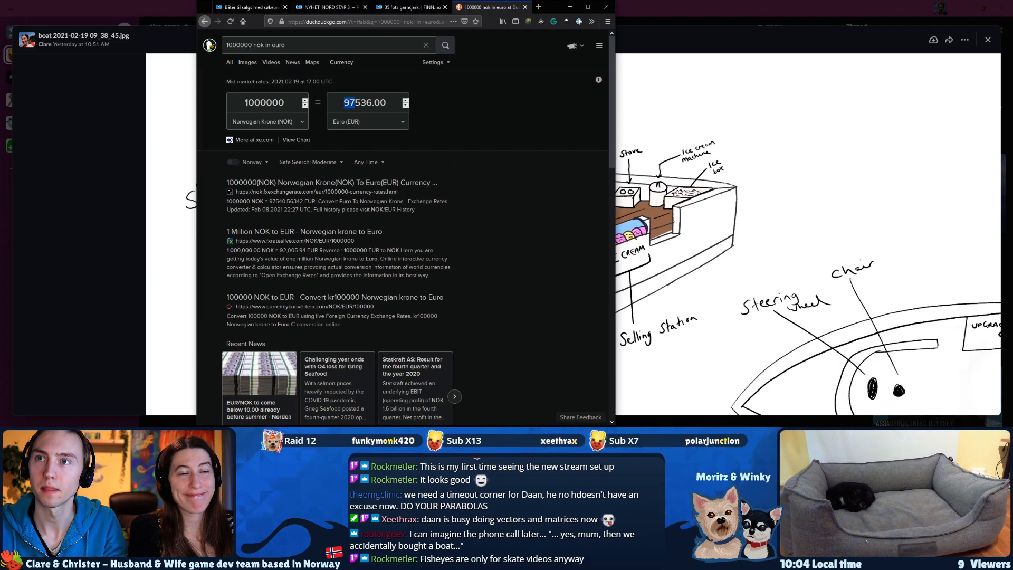
Convert the same 1000000 NOK to US dollars by changing the search to "1000000 nok in usd".
double_click(278, 46)
text(usd)
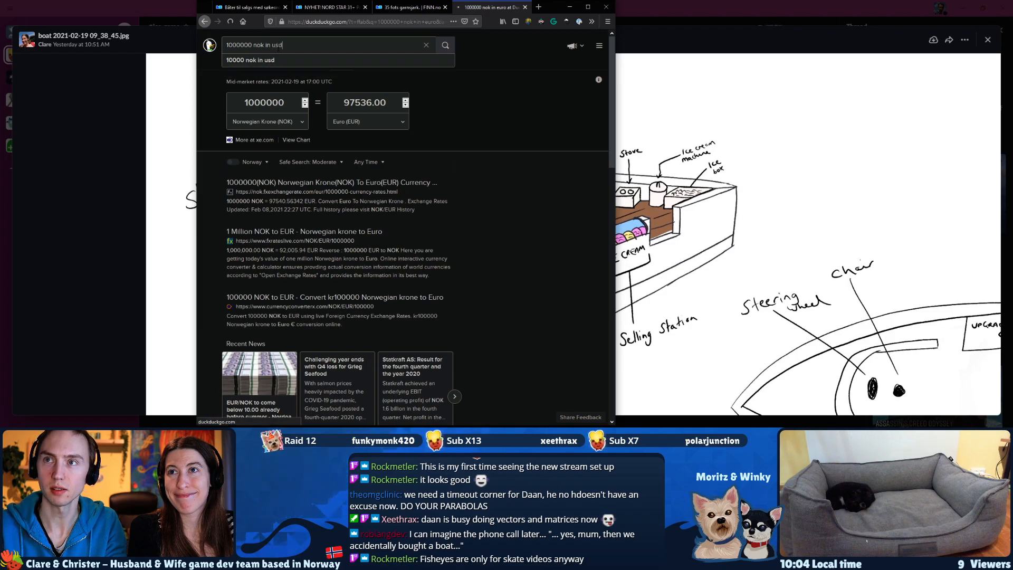
key(Return)
double_click(276, 46)
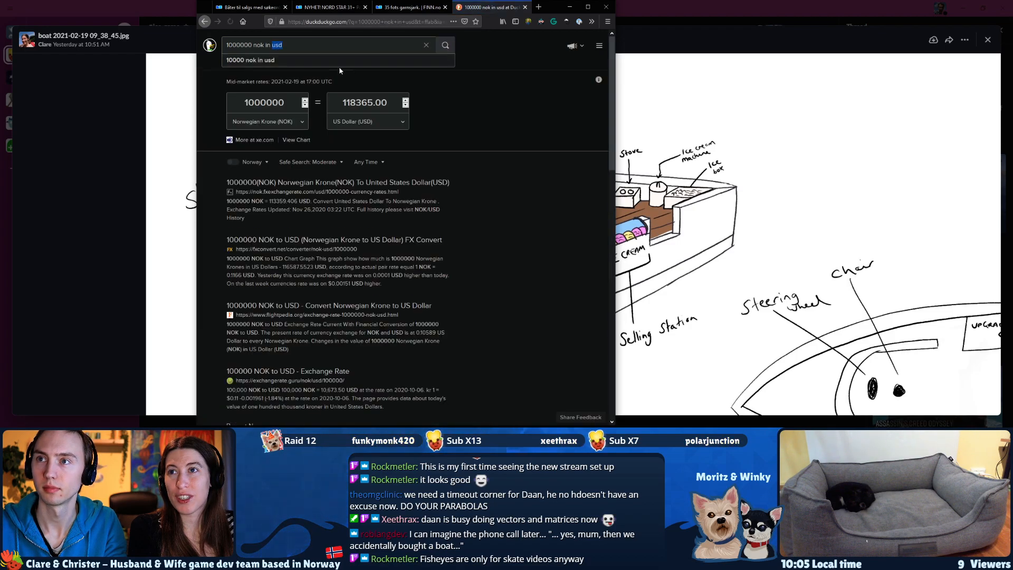
drag(356, 103, 347, 104)
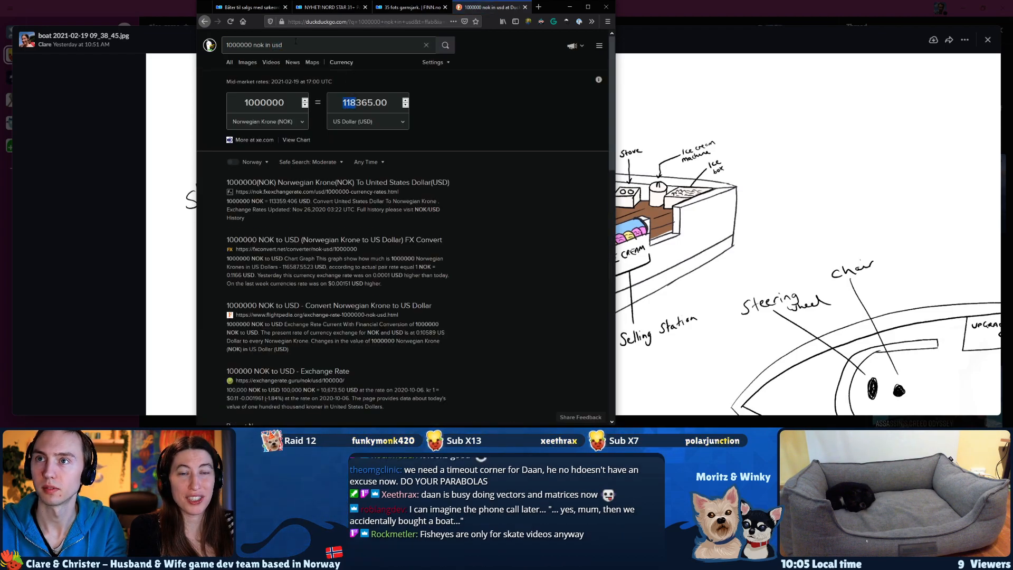
Look up "1000000 nok in gbp" and close the currency search to return to the princess boat results.
double_click(277, 45)
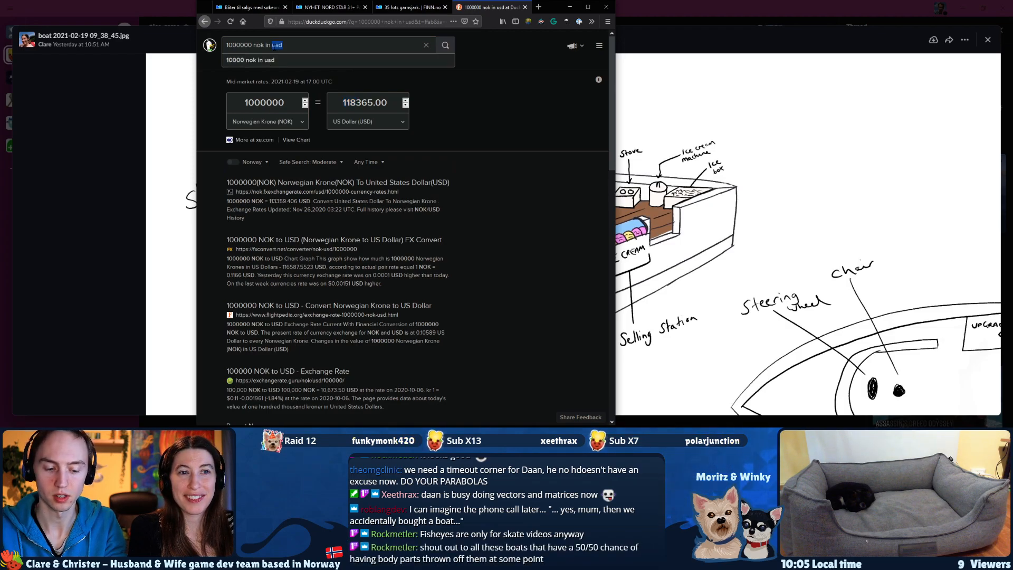
text(g)
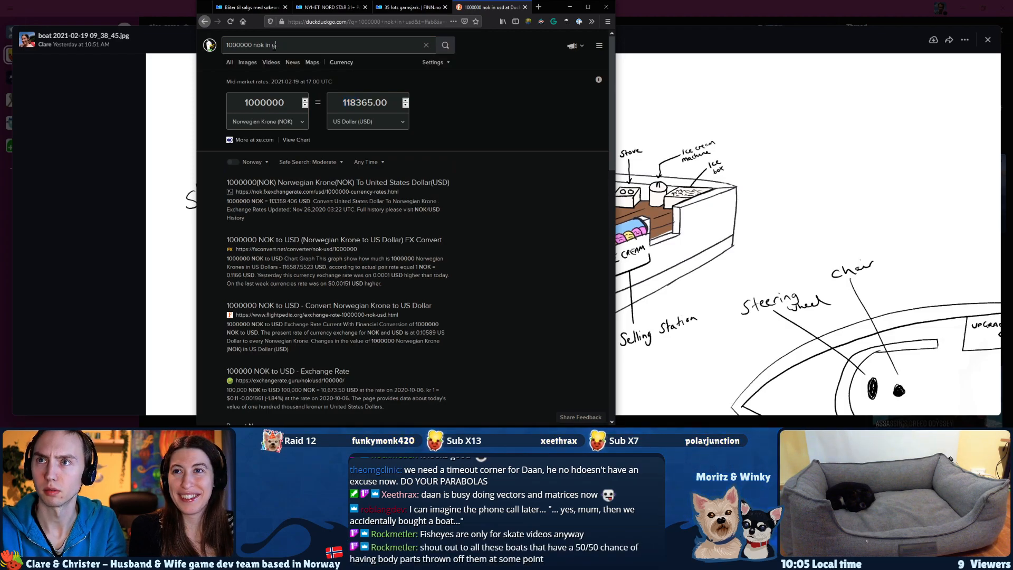
text(bp)
key(Return)
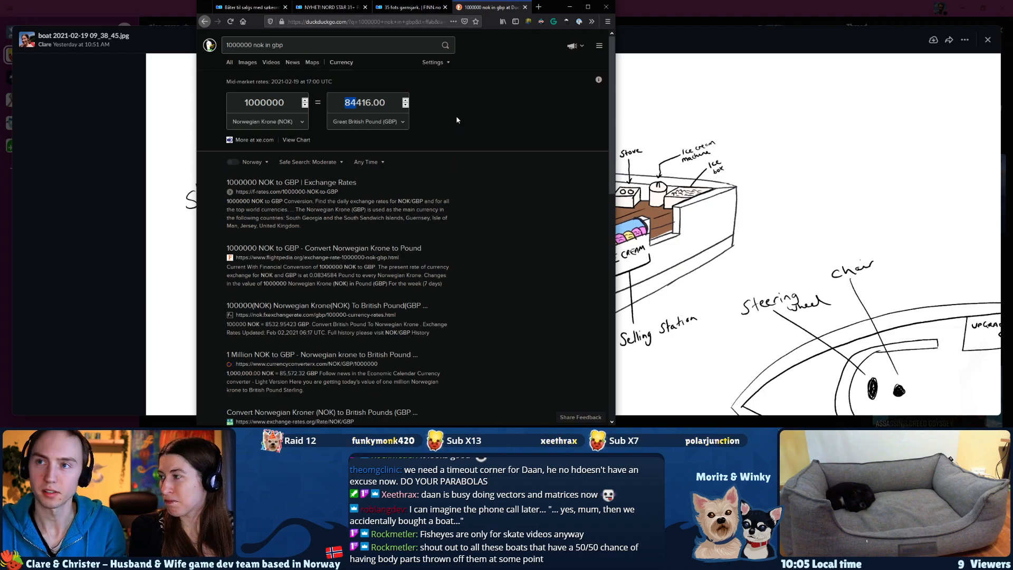
key(ctrl+w)
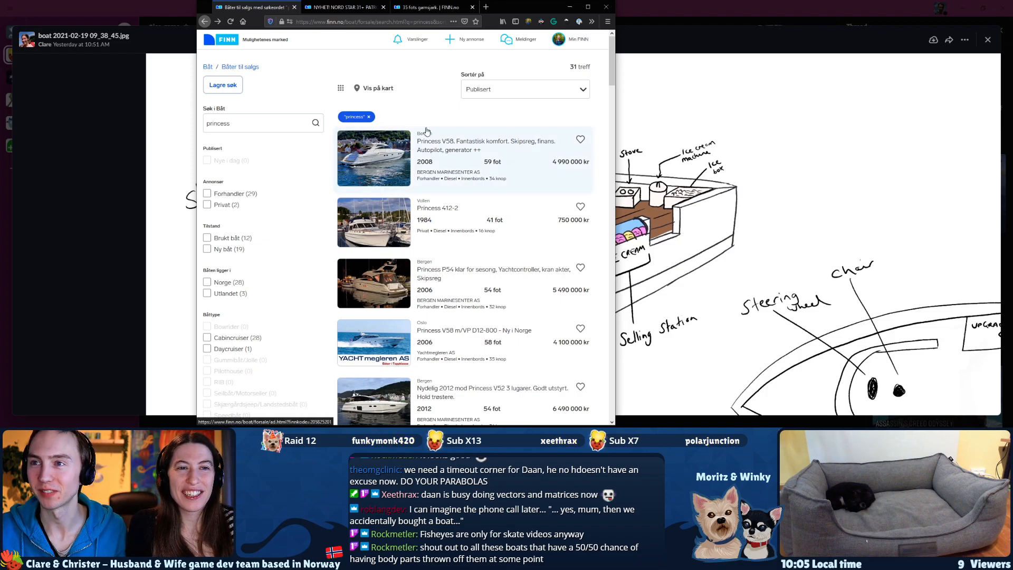
Close the princess search results and examine the NORD STAR 31+ PATROL listing's length and width specifications.
scroll(433, 264, down, 1)
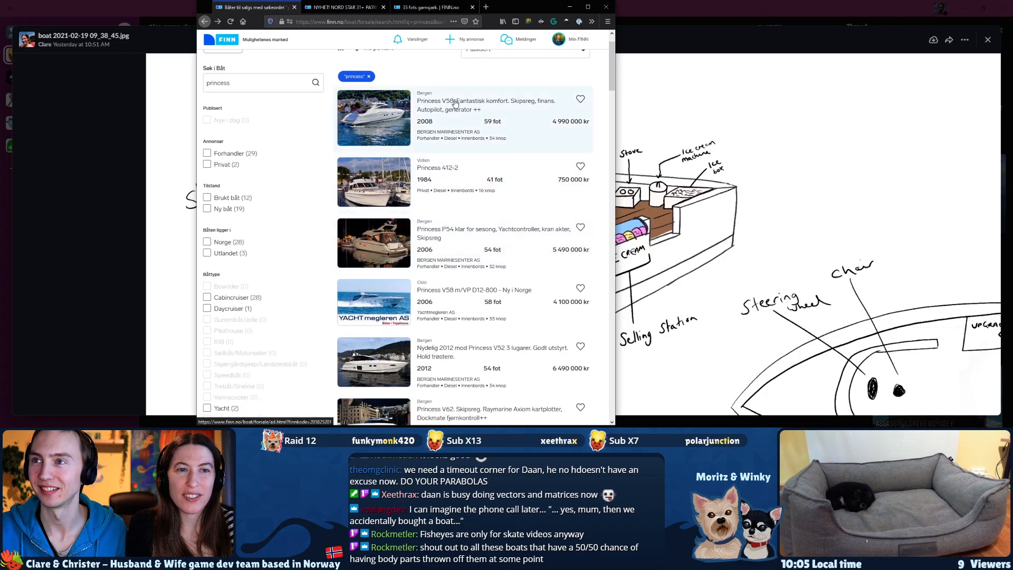
key(ctrl+w)
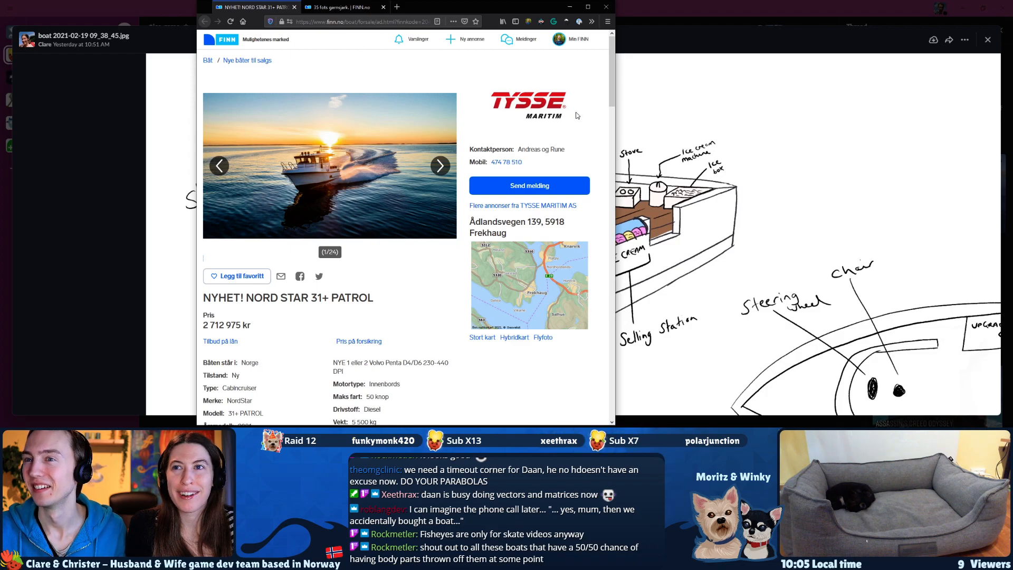
scroll(282, 329, down, 2)
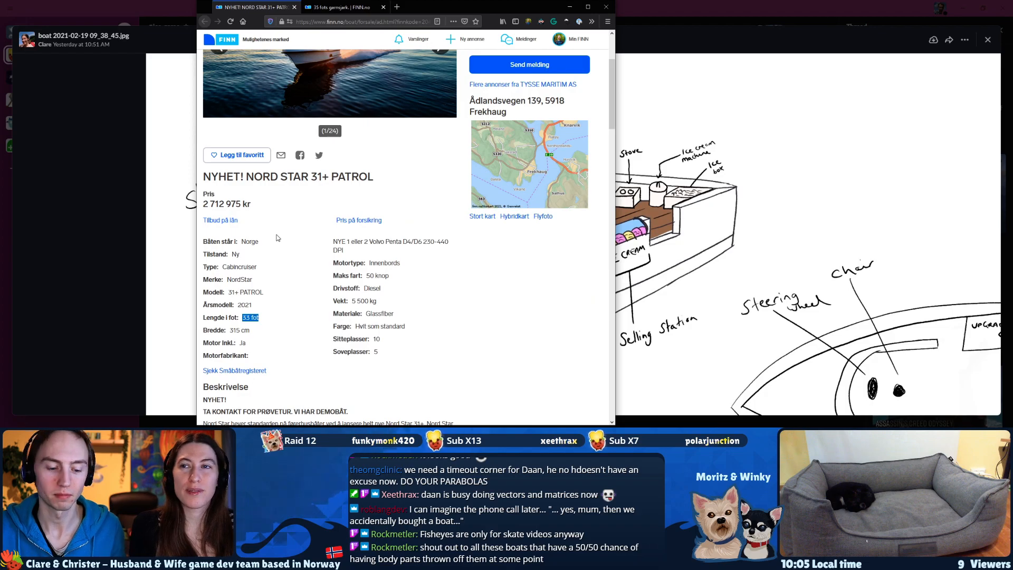
Search the web in a new tab for "30 feet in meters" and show the unit conversion answer.
key(ctrl+t)
text(30)
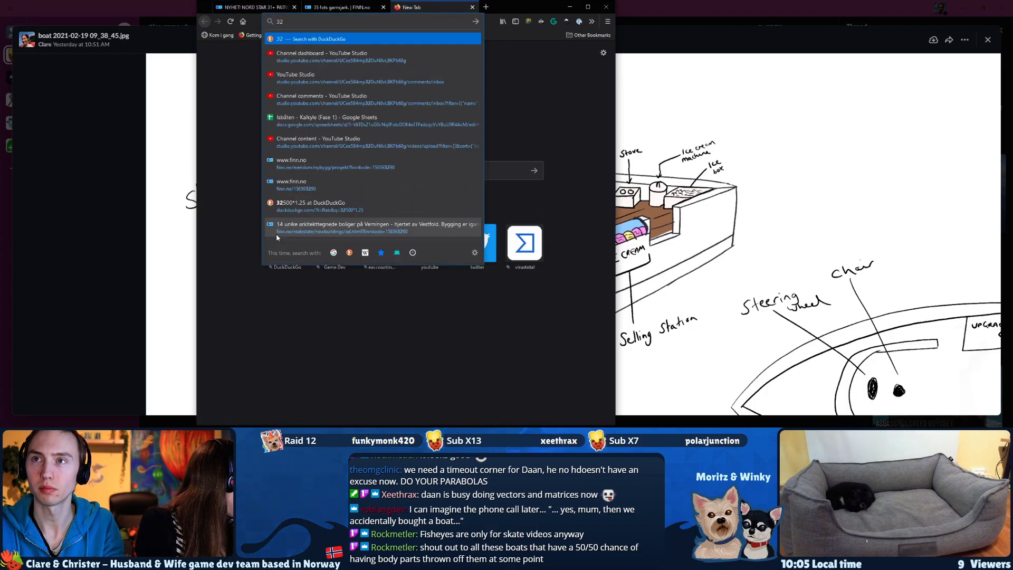
text( fee)
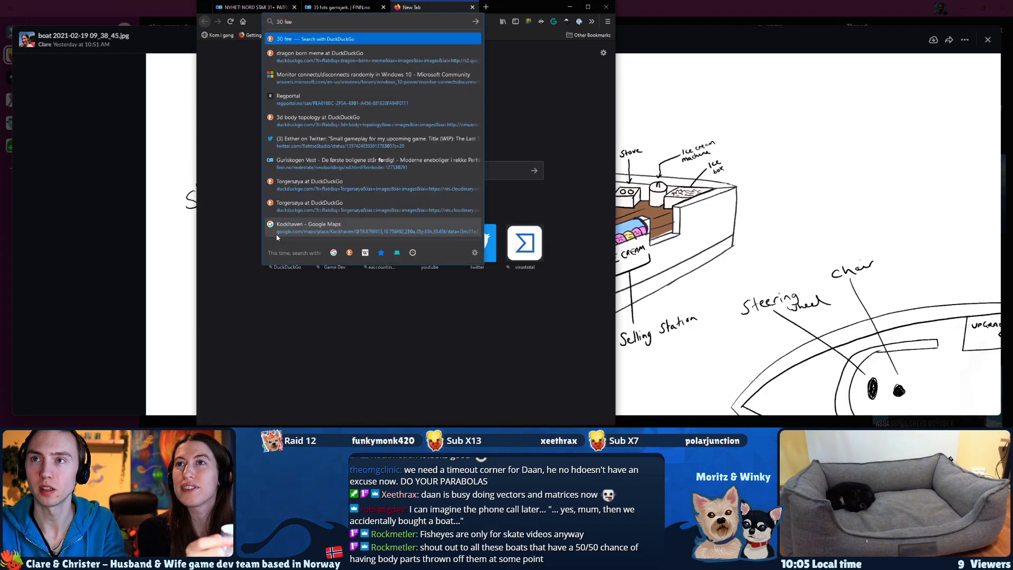
text(t in meters)
key(Return)
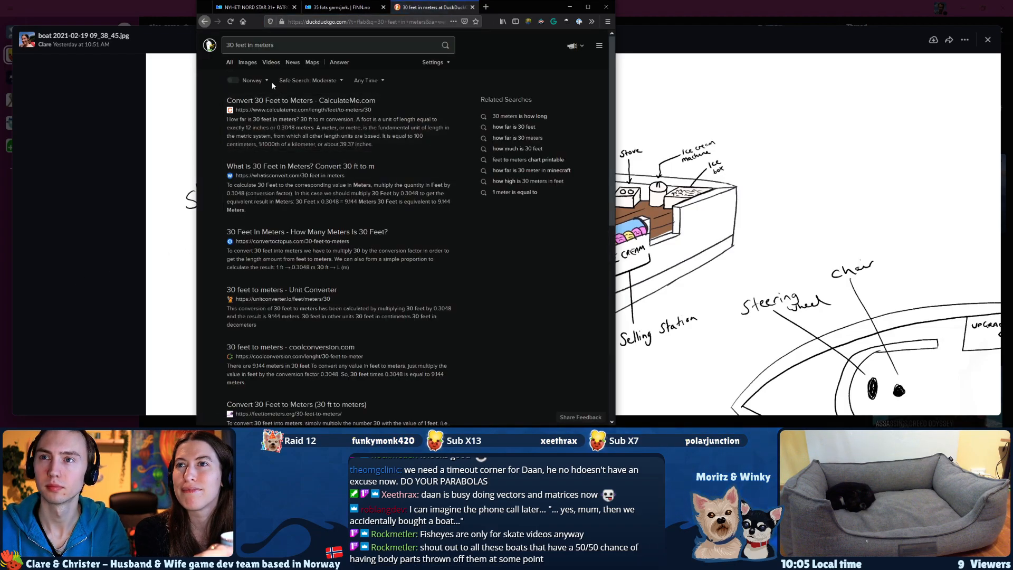
click(339, 63)
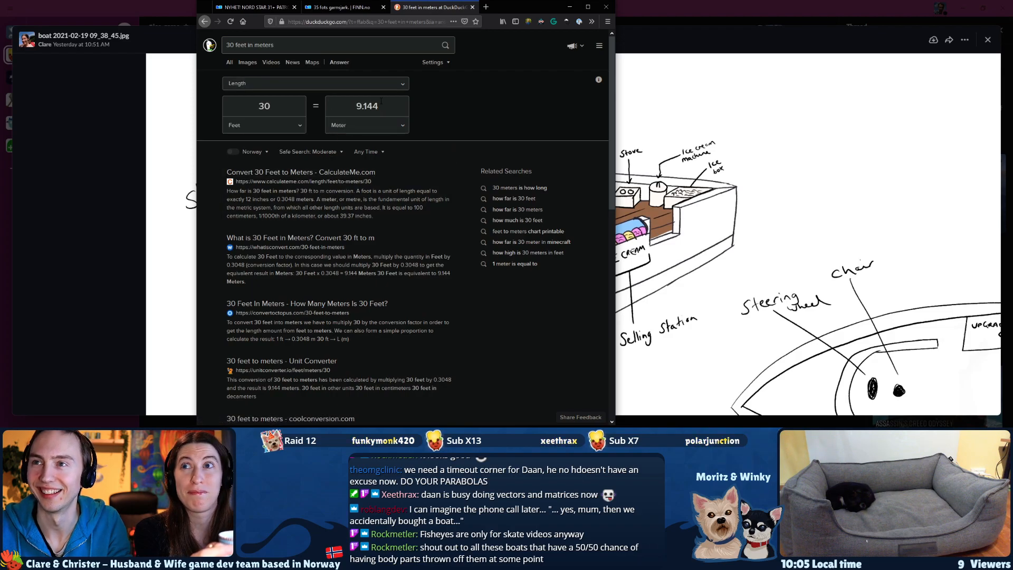
Change the search to "33 feet in meters" and show its unit conversion answer.
click(231, 47)
key(Delete)
text(3)
key(Return)
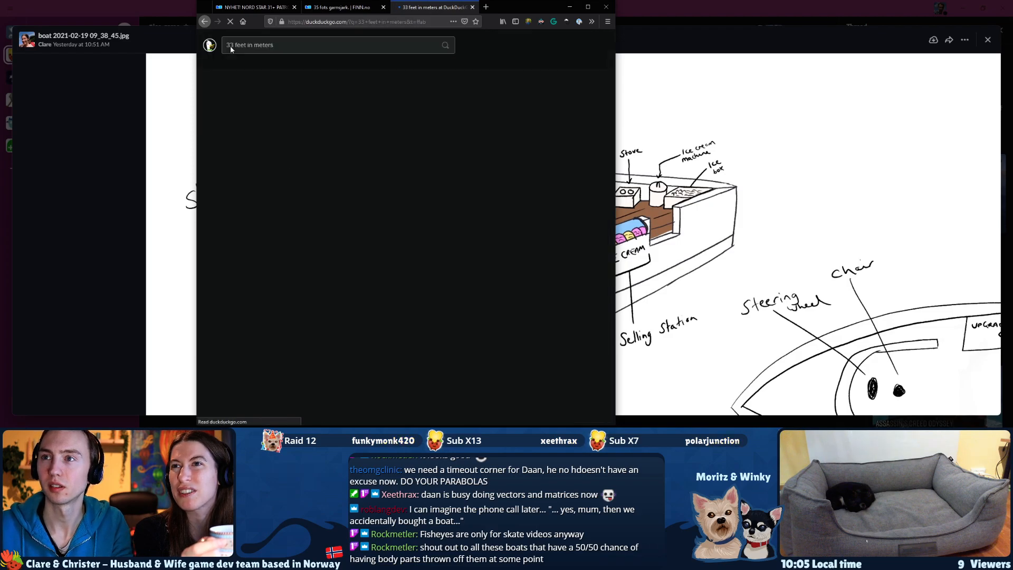
click(339, 62)
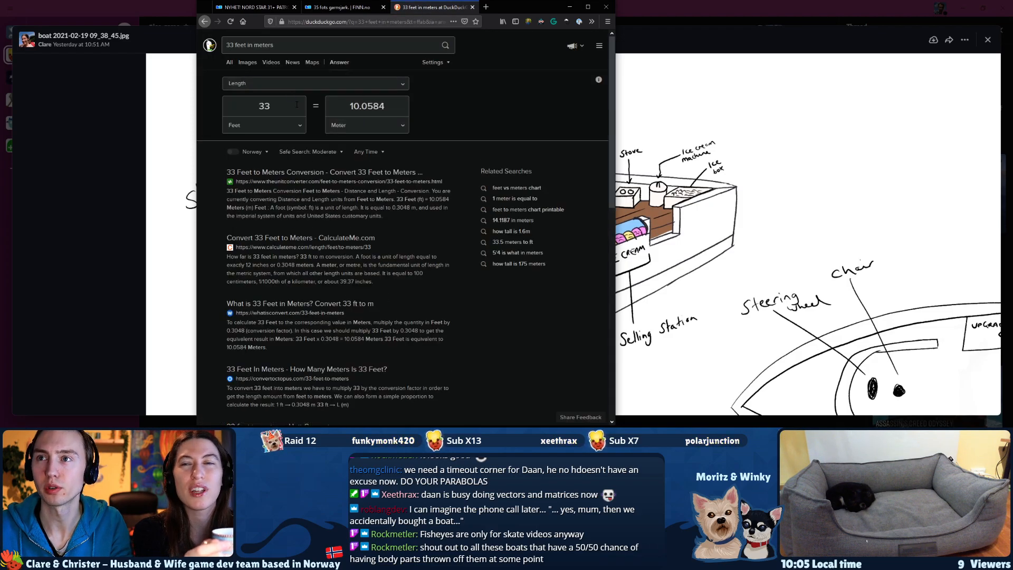
Switch to Blender and move the boat cube's selected end face -4 m along the Y axis.
key(alt+Tab)
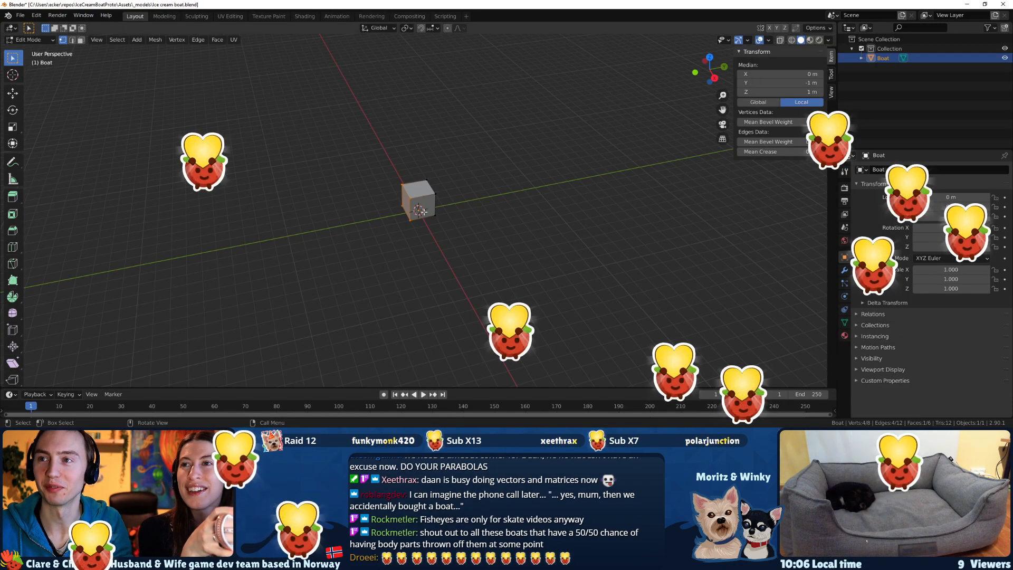
scroll(411, 233, up, 3)
middle_drag(411, 233, 393, 234)
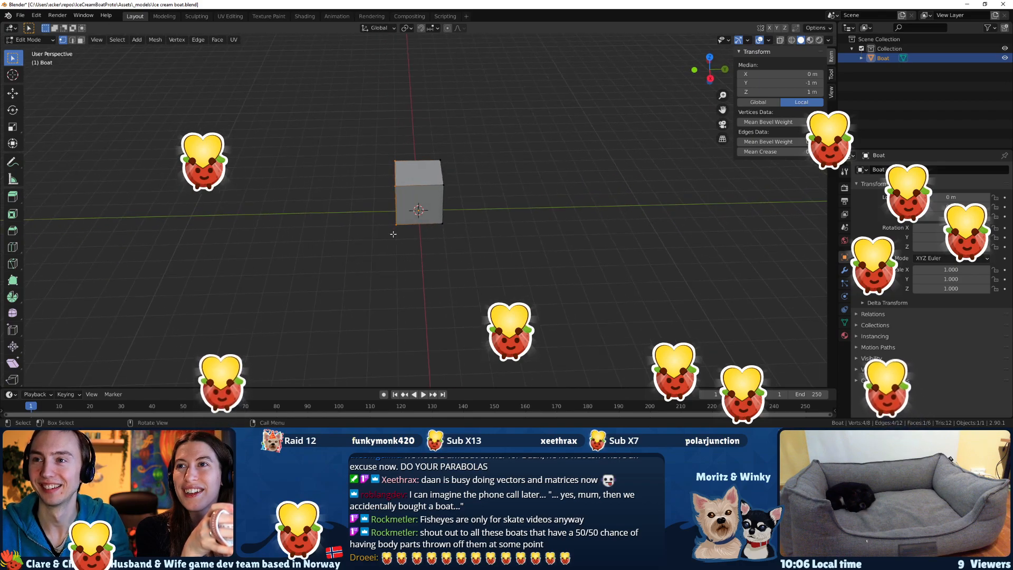
key(g)
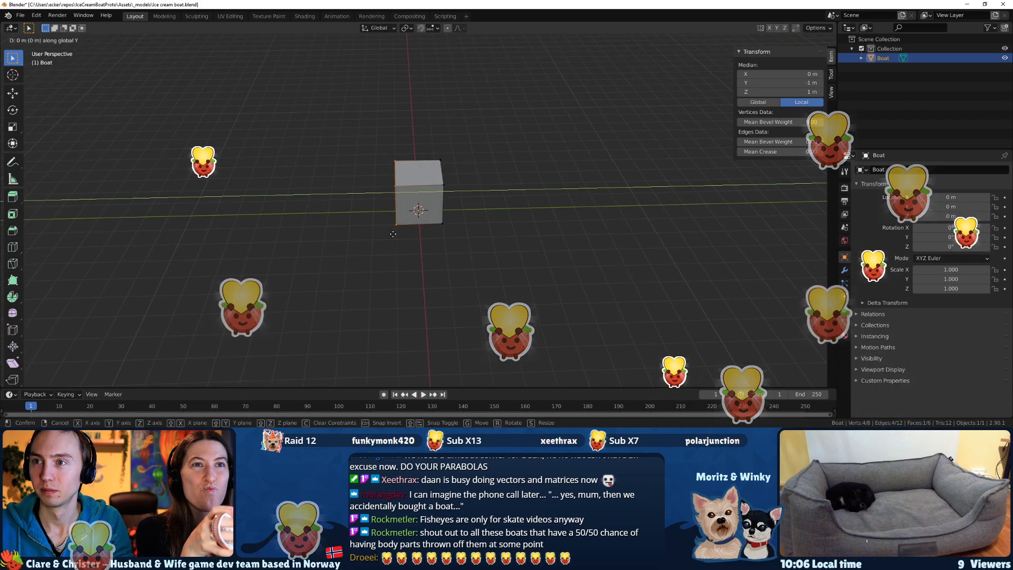
key(y)
key(5)
key(minus)
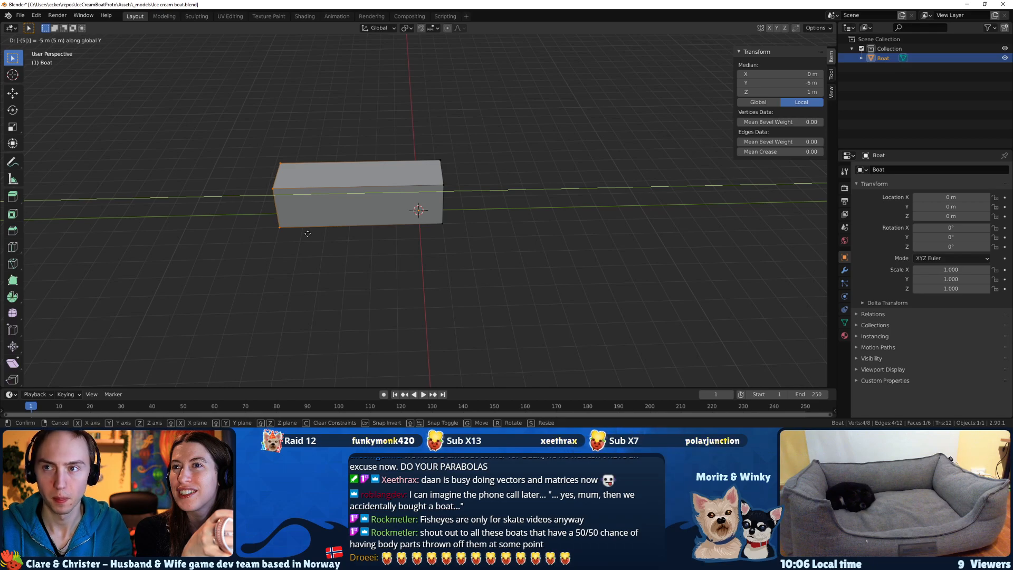
key(BackSpace)
key(4)
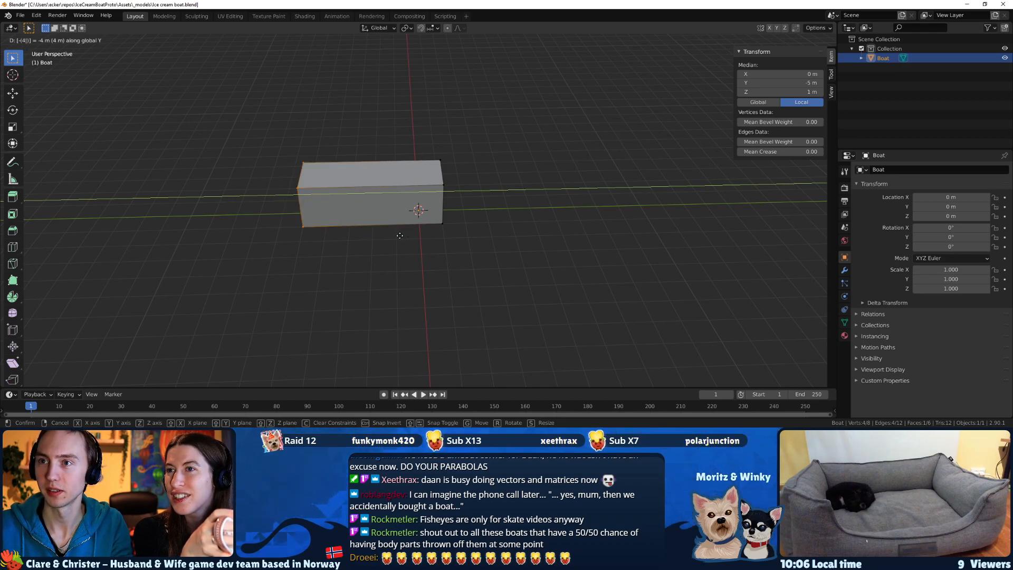
key(Return)
Select the boat box's opposite end face and move it 4 m along the Y axis.
drag(428, 242, 487, 184)
key(g)
key(y)
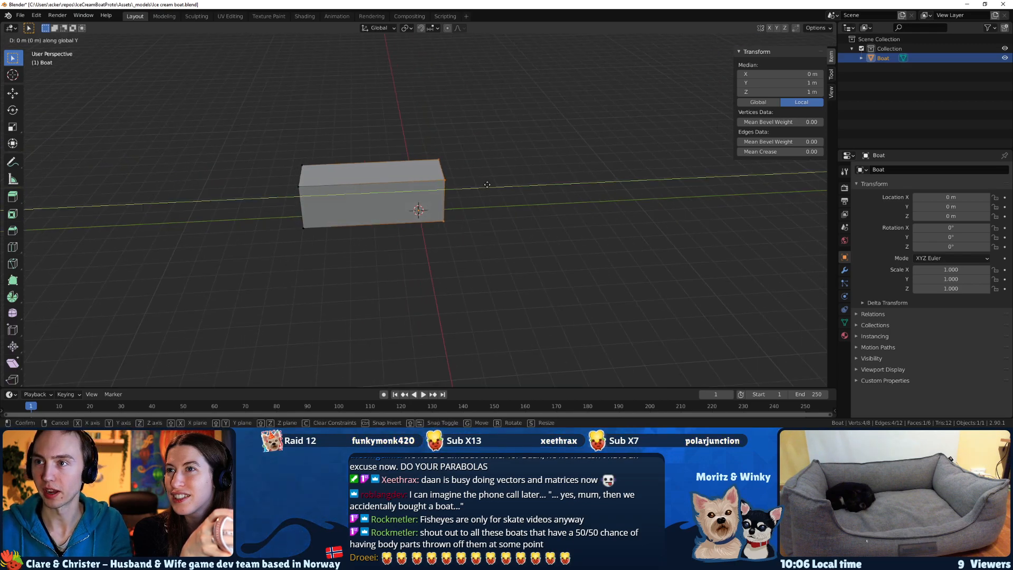
key(4)
key(Return)
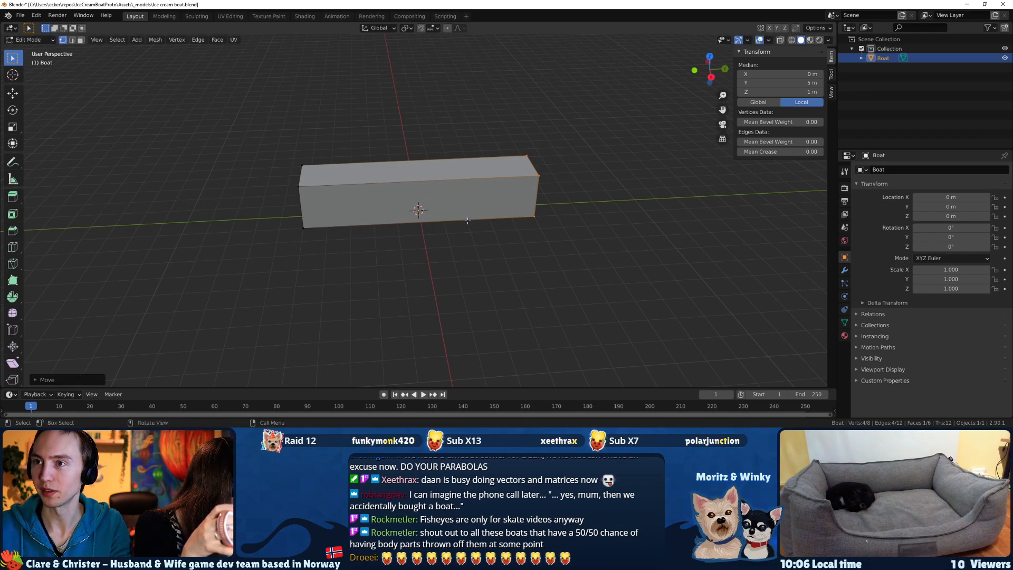
middle_drag(287, 240, 376, 221)
middle_drag(461, 266, 439, 259)
middle_drag(468, 201, 495, 208)
drag(495, 195, 374, 127)
middle_drag(520, 181, 438, 187)
drag(535, 167, 461, 130)
shift+click(333, 196)
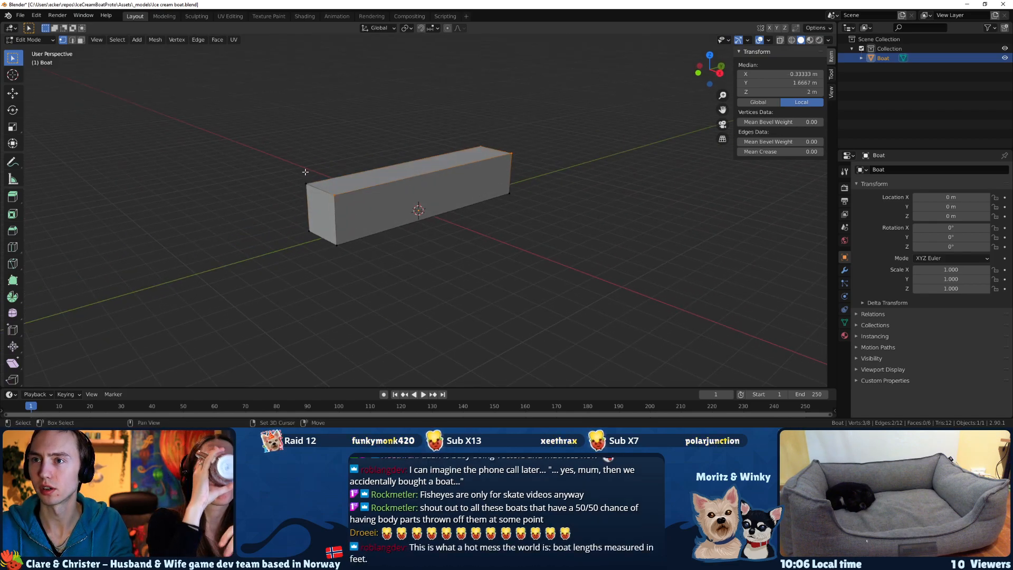
shift+click(308, 184)
middle_drag(308, 186, 361, 200)
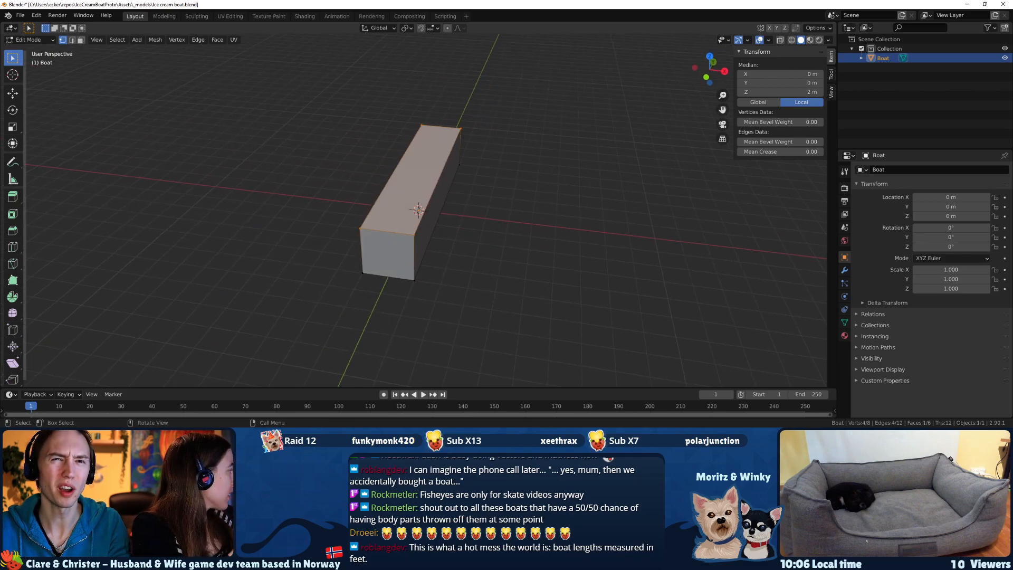
middle_drag(309, 239, 310, 248)
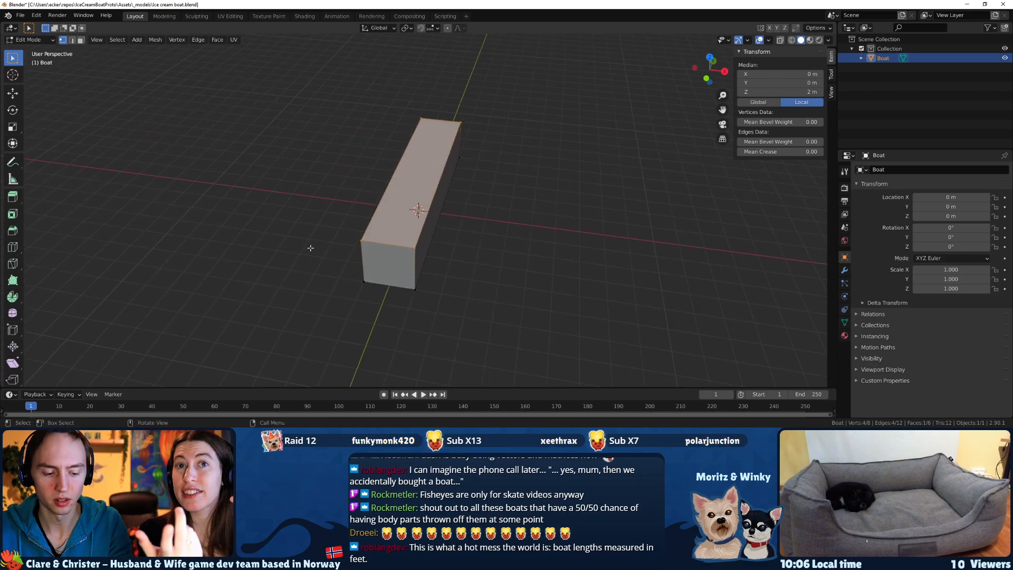
key(s)
key(y)
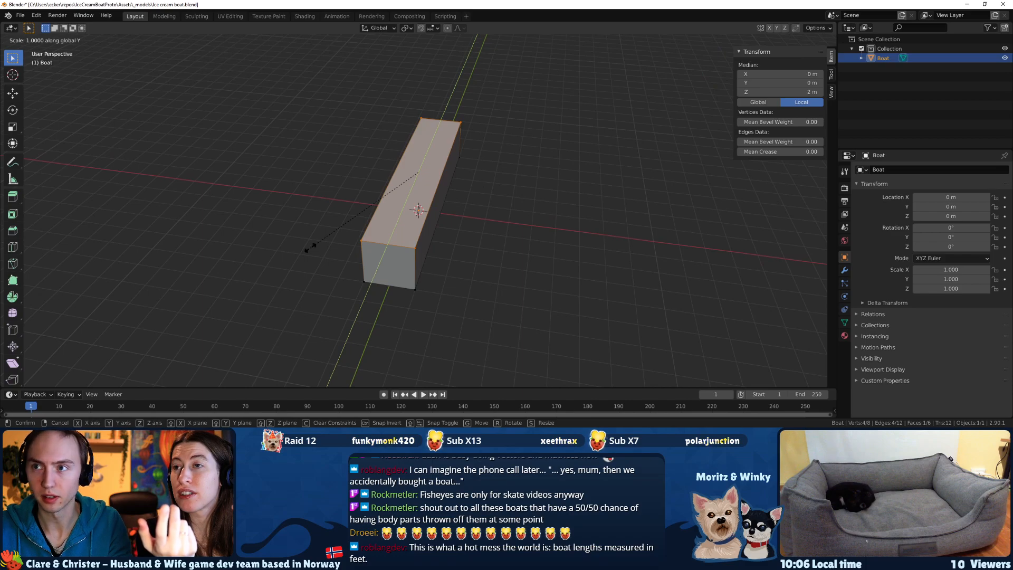
key(x)
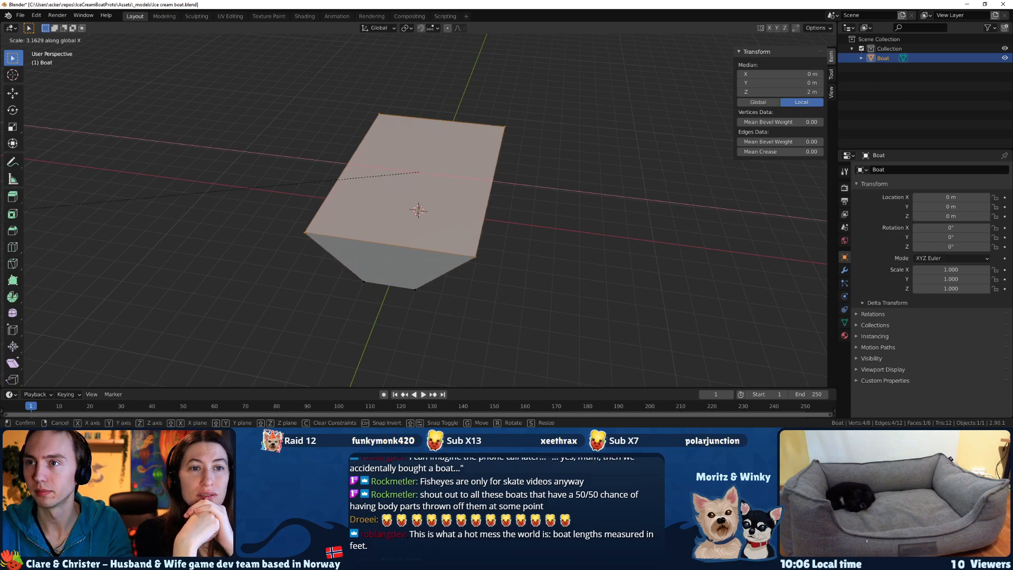
right_click(215, 229)
Add three crosswise loop cuts to the boat box, one at its centre and one in the middle of each half.
middle_drag(496, 222, 424, 231)
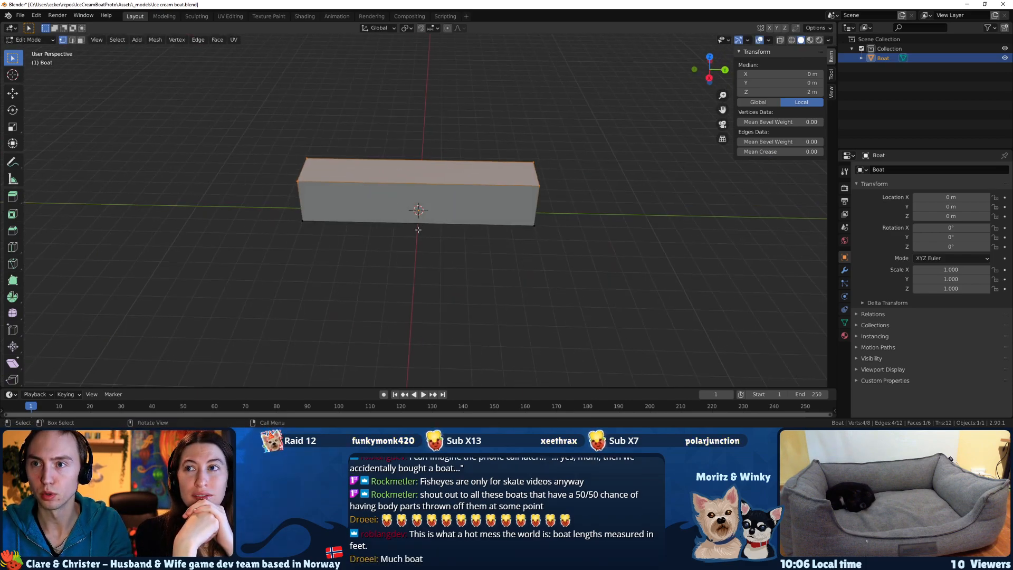
click(12, 247)
scroll(402, 174, up, 3)
scroll(402, 173, down, 2)
alt+scroll(402, 175, down, 1)
click(402, 178)
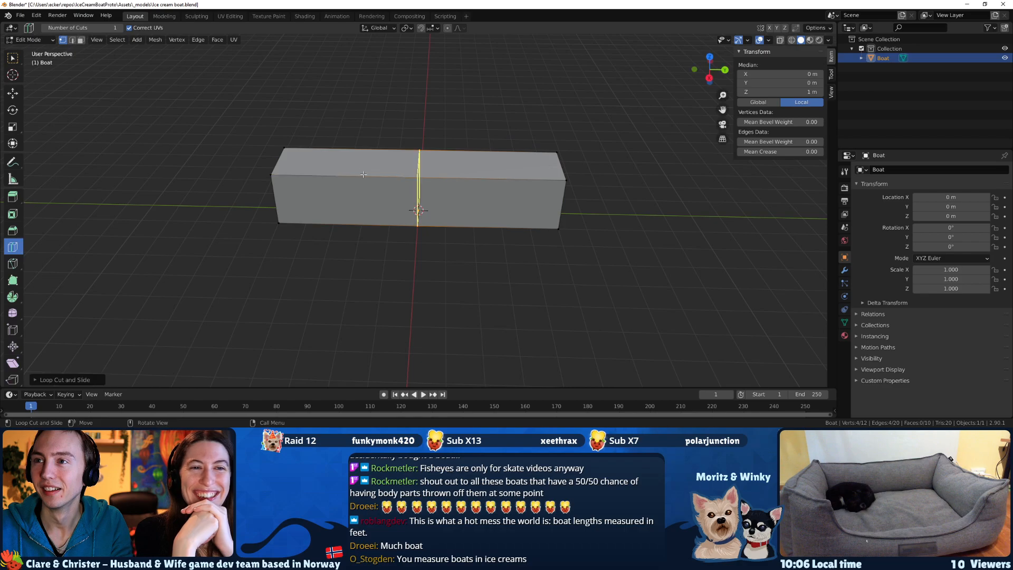
click(348, 185)
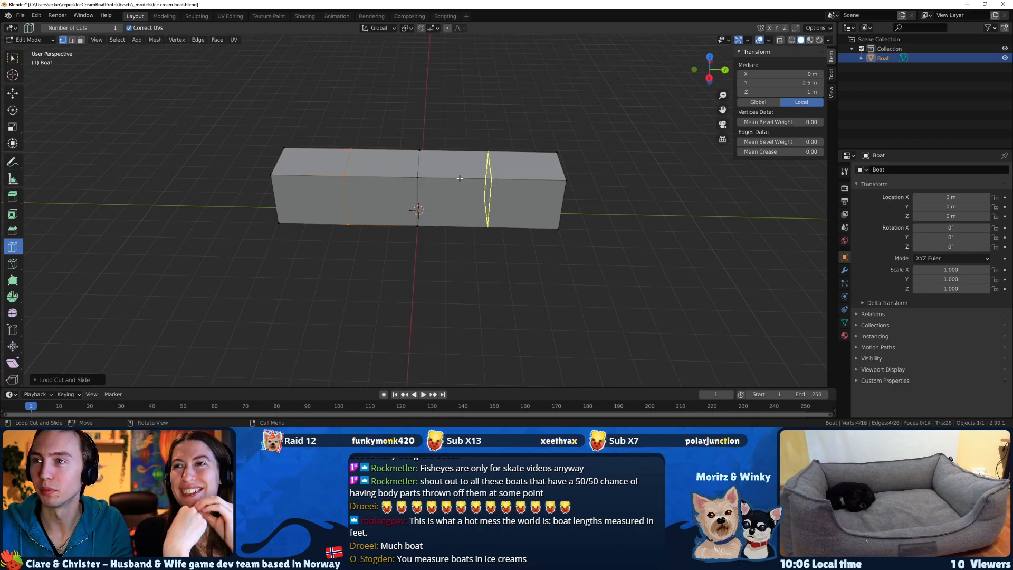
click(487, 185)
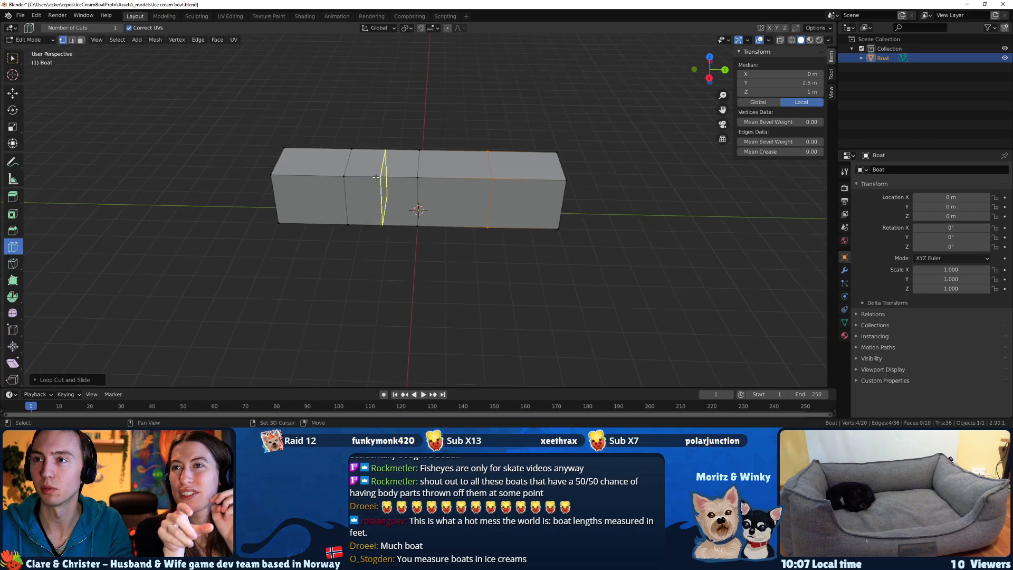
Show the boat mesh in wireframe shading from the top orthographic view.
scroll(376, 178, down, 1)
scroll(375, 178, up, 2)
scroll(375, 178, down, 2)
scroll(376, 179, up, 2)
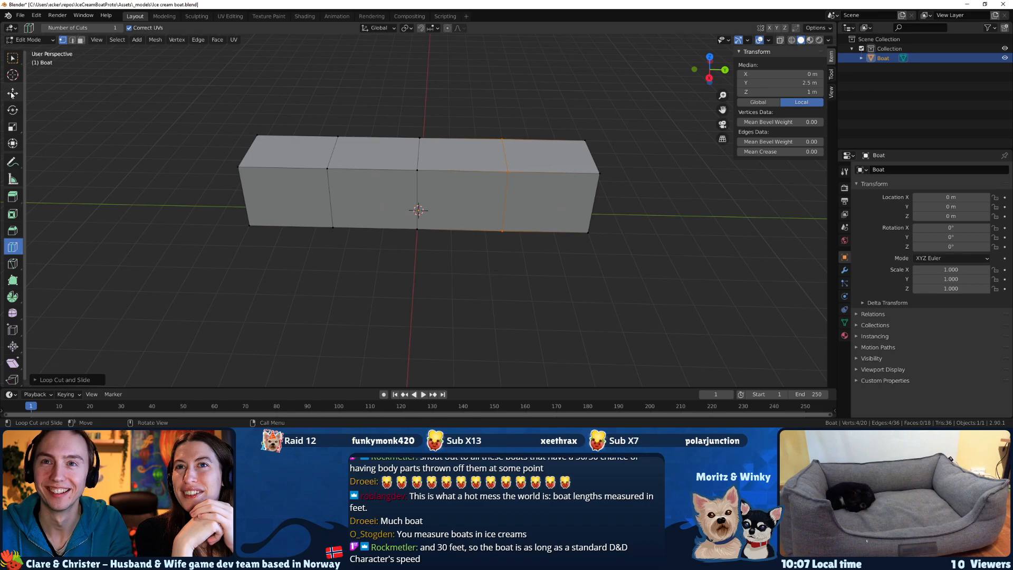
click(12, 57)
click(326, 160)
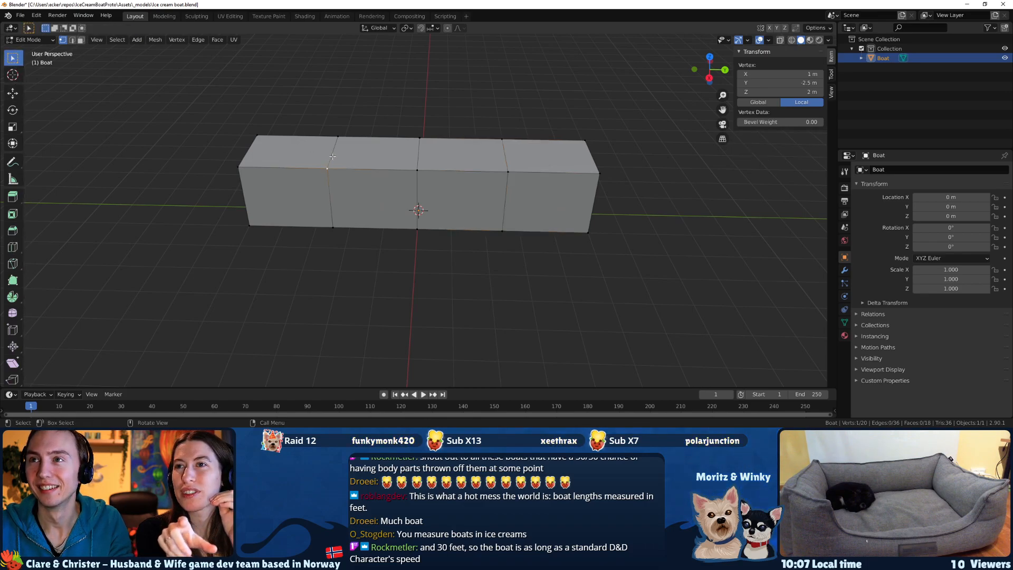
key(2)
click(334, 154)
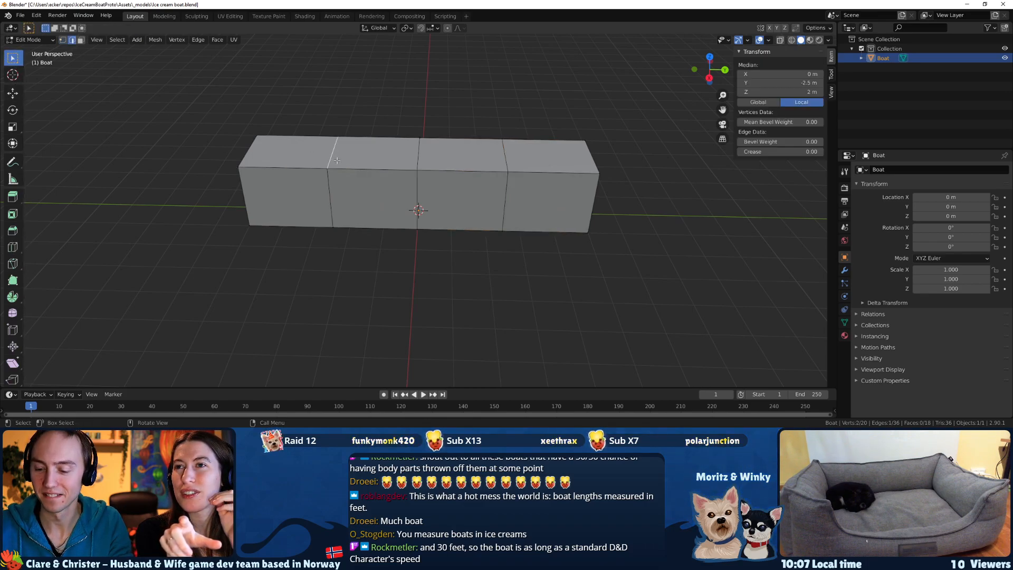
key(z)
click(256, 173)
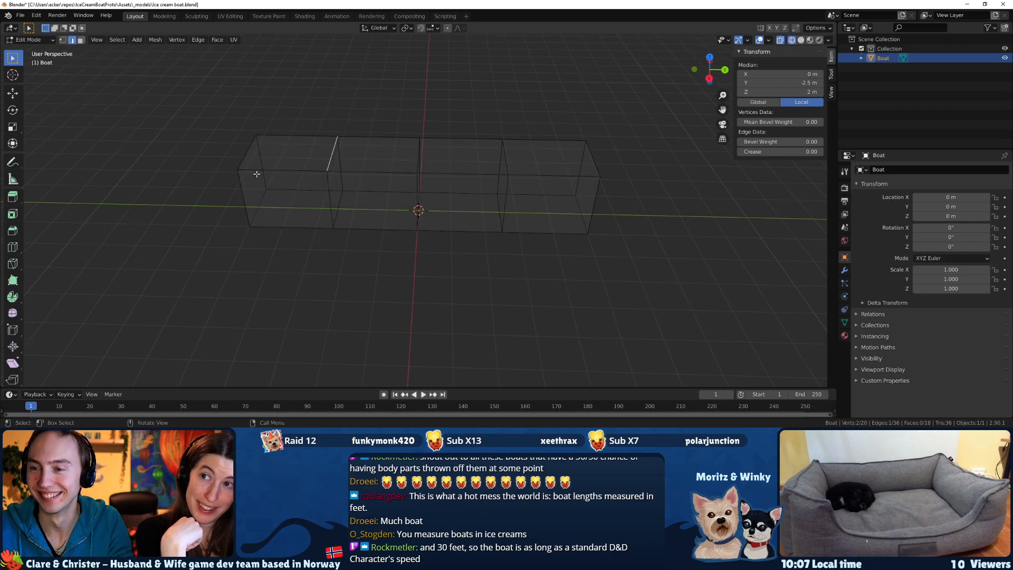
key(KP_3)
key(KP_1)
key(KP_7)
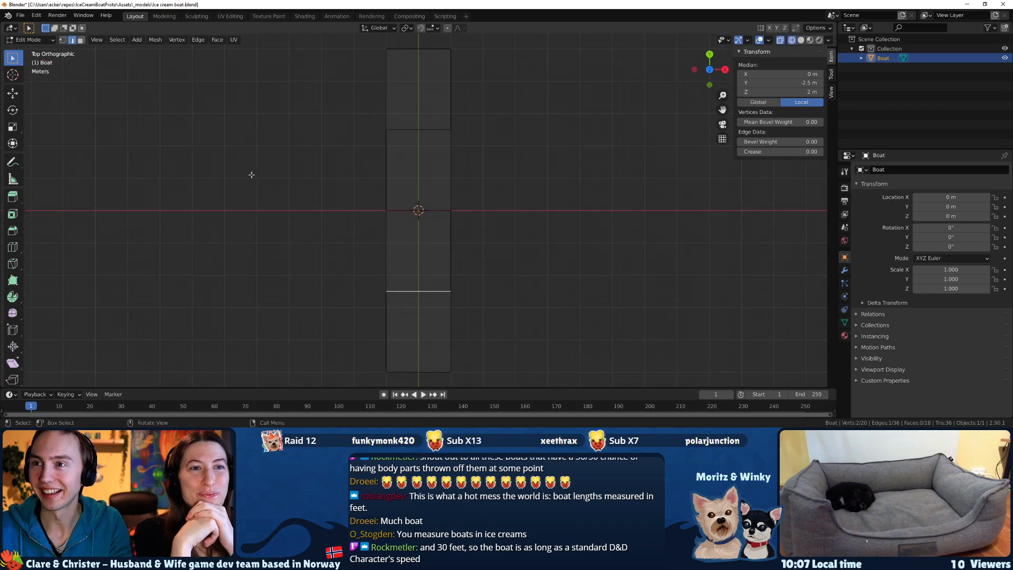
Scale the boat's cross-section at Y -2.5 m along X to about twice its width.
scroll(460, 260, down, 3)
drag(441, 260, 393, 255)
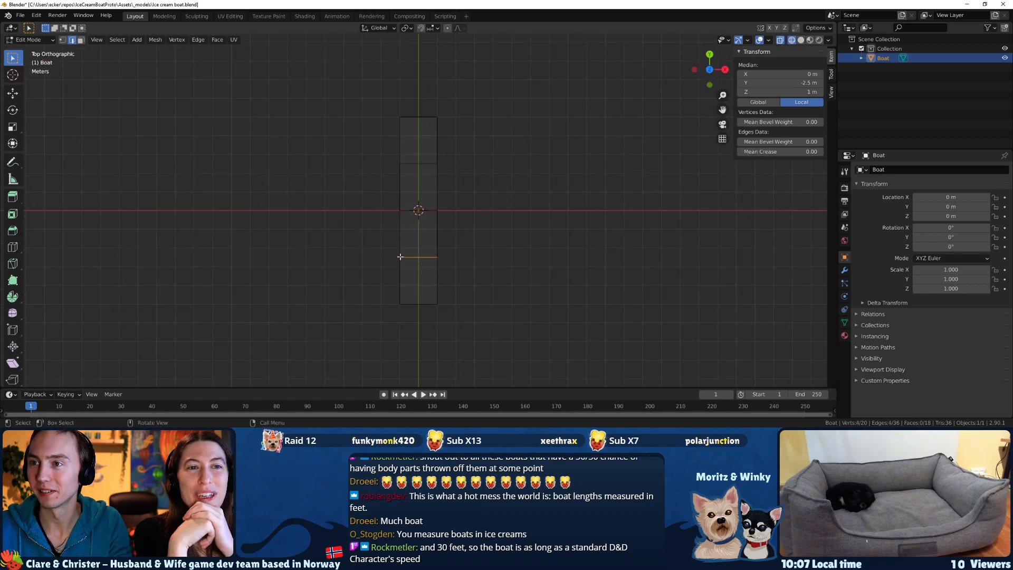
key(s)
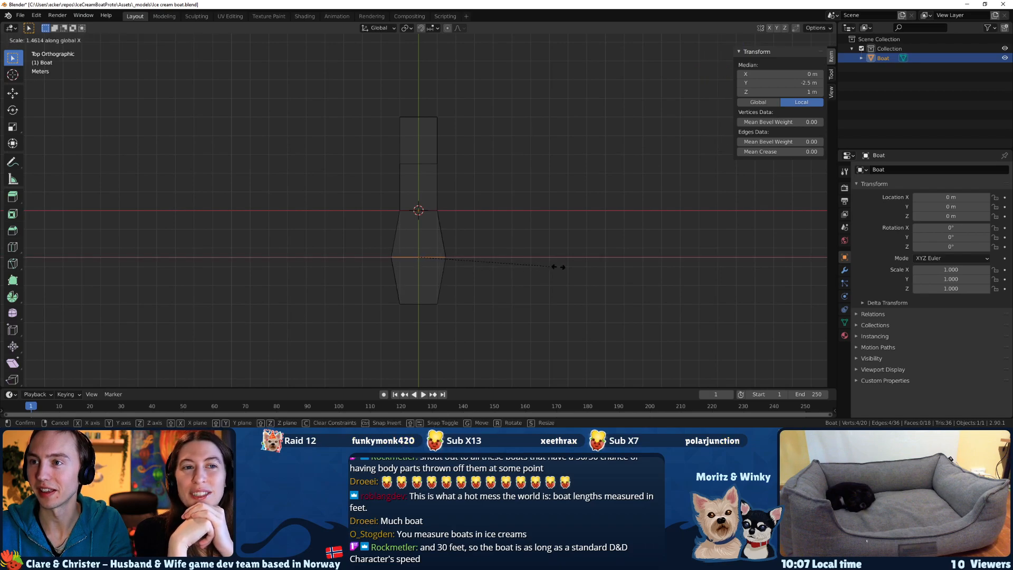
click(615, 267)
Scale the boat's middle, rear-quarter and stern cross-sections together along X to nearly three times their width.
drag(529, 231, 393, 158)
shift+drag(484, 147, 393, 111)
key(s)
key(x)
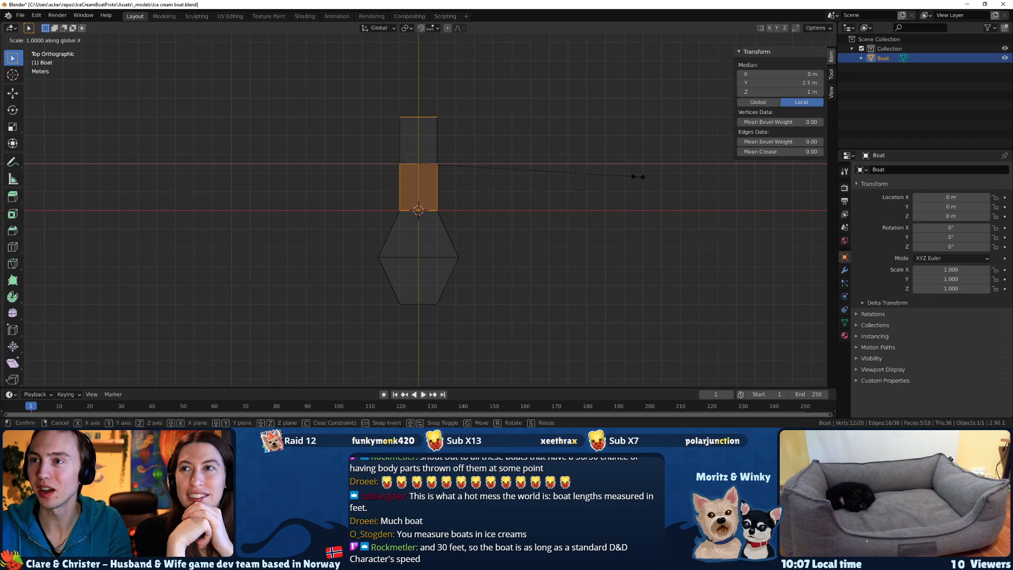
click(223, 179)
Narrow the stern end slightly along X so the rear of the hull tapers a little.
drag(513, 128, 278, 98)
key(s)
key(x)
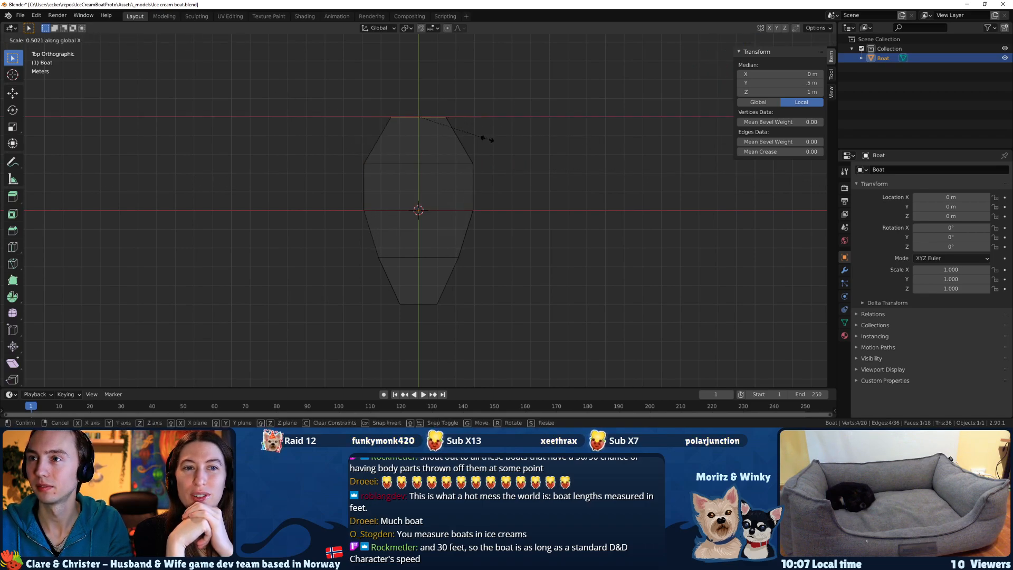
click(553, 139)
Move the middle and front-quarter cross-sections about 0.8 m along Y towards the bow.
drag(522, 271, 334, 209)
key(g)
key(y)
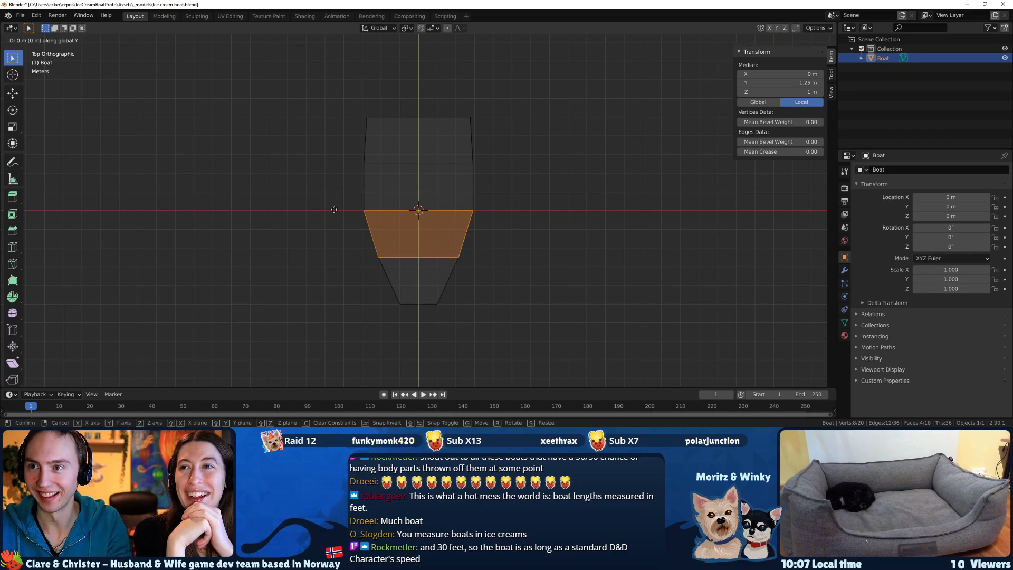
click(339, 224)
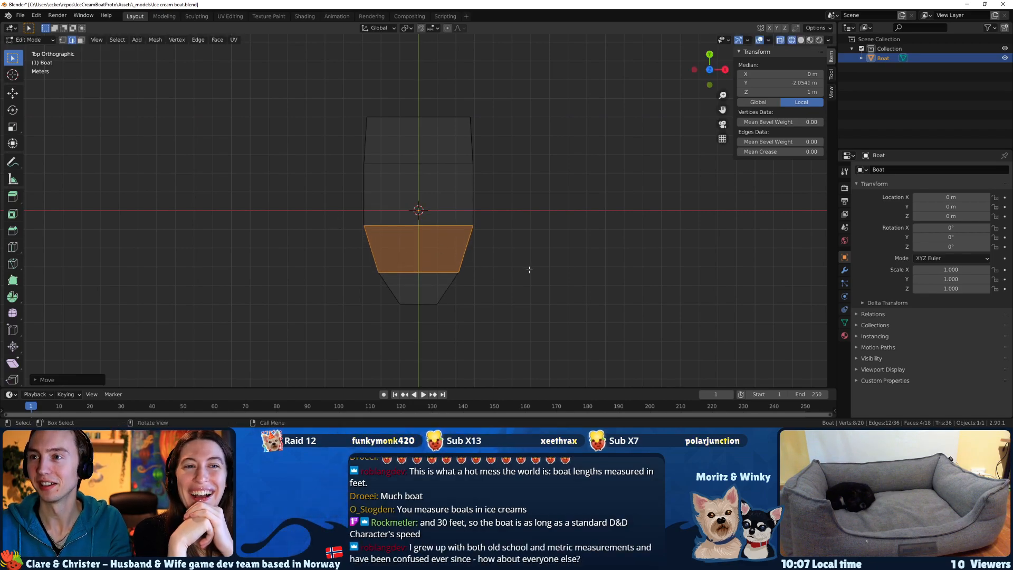
Select the bow end face and scale it down to make the bow narrower.
drag(522, 189, 346, 150)
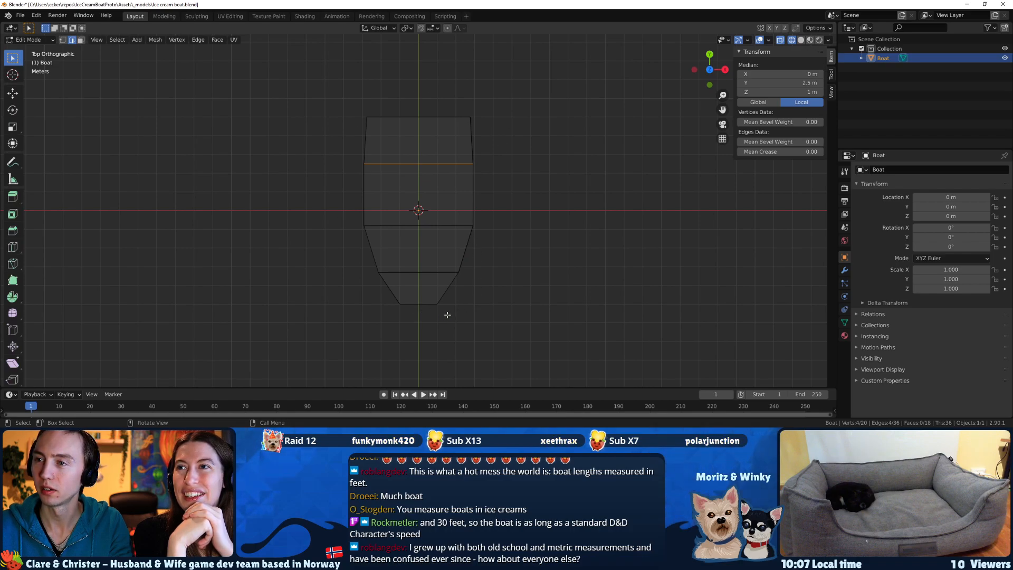
drag(445, 316, 353, 301)
key(s)
click(563, 302)
mouse_move(563, 302)
middle_down()
mouse_move(480, 217)
mouse_move(410, 162)
mouse_move(409, 174)
middle_up()
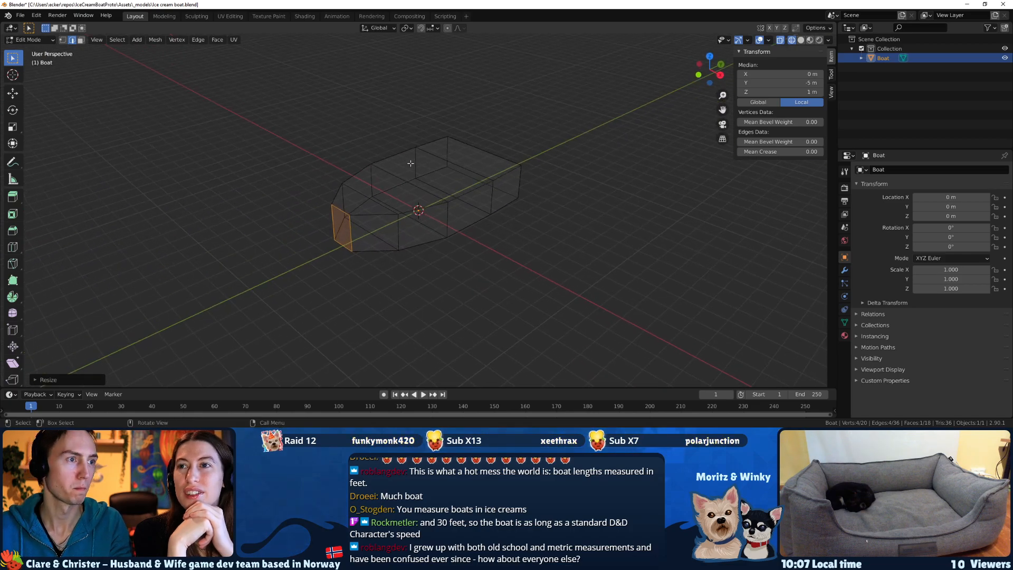
Display the boat in Material Preview shading.
key(z)
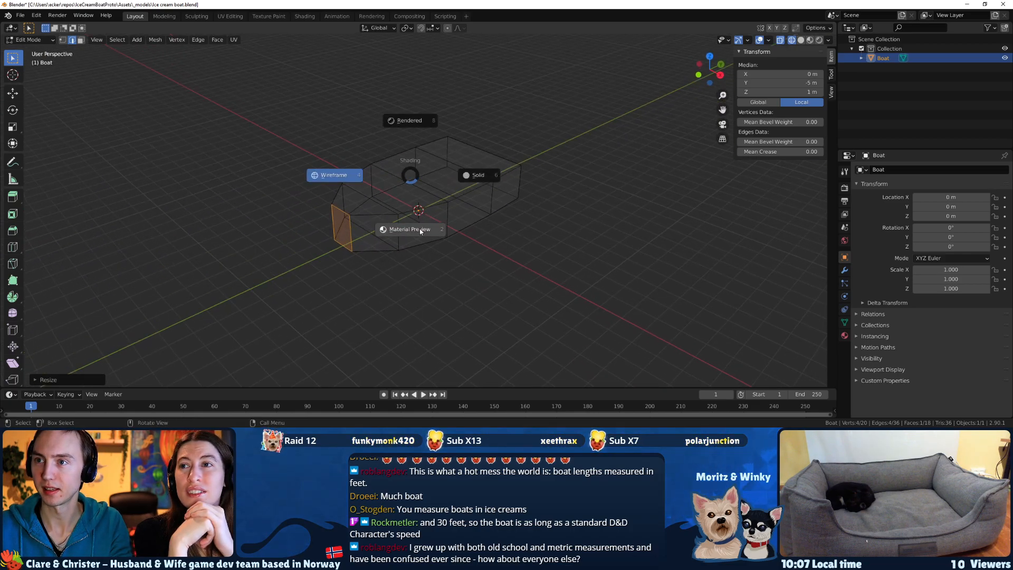
click(416, 238)
mouse_move(416, 237)
middle_down()
mouse_move(431, 179)
mouse_move(471, 198)
mouse_move(454, 232)
mouse_move(465, 225)
middle_up()
middle_drag(341, 208, 367, 282)
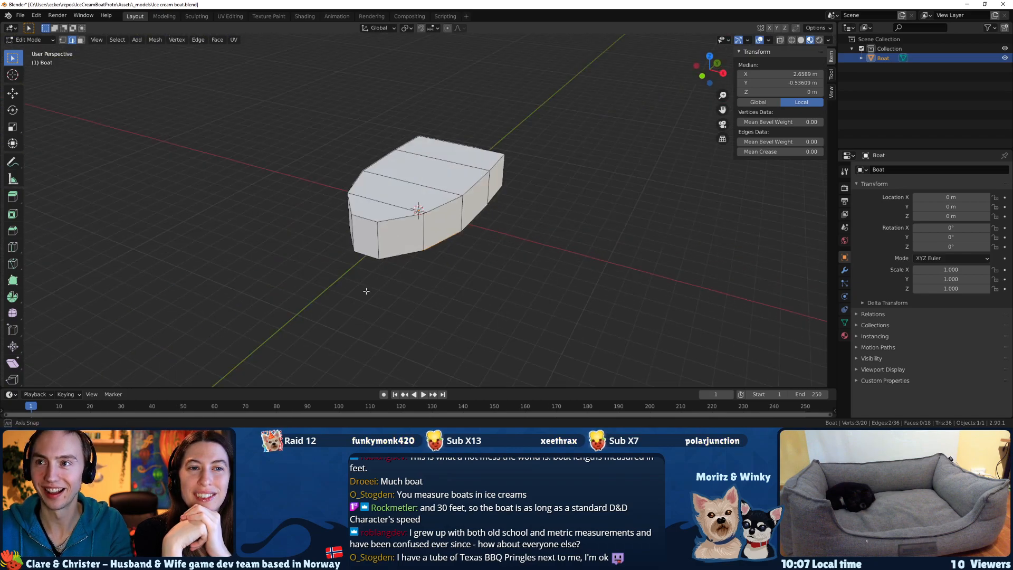
key(k)
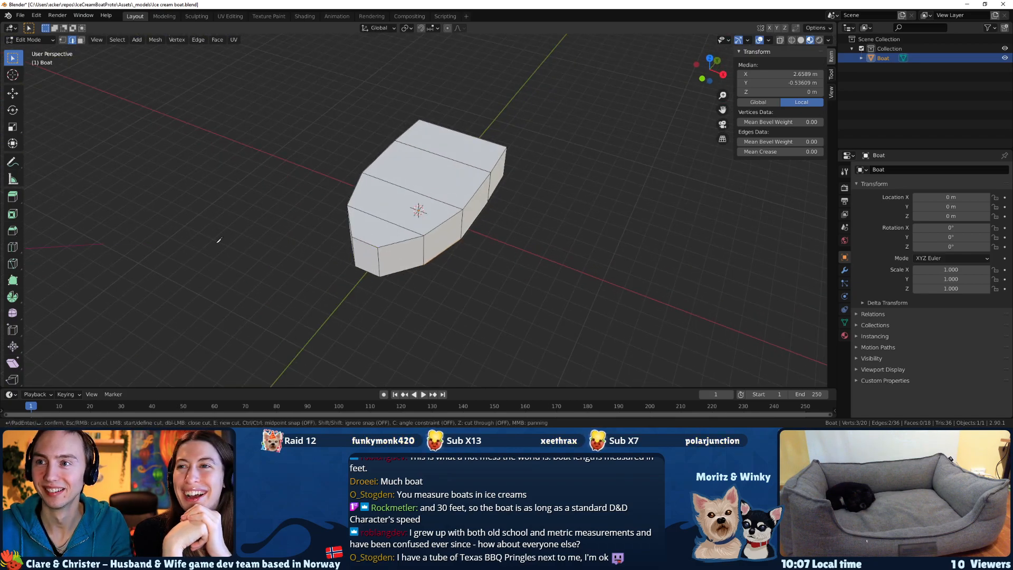
key(alt+Tab)
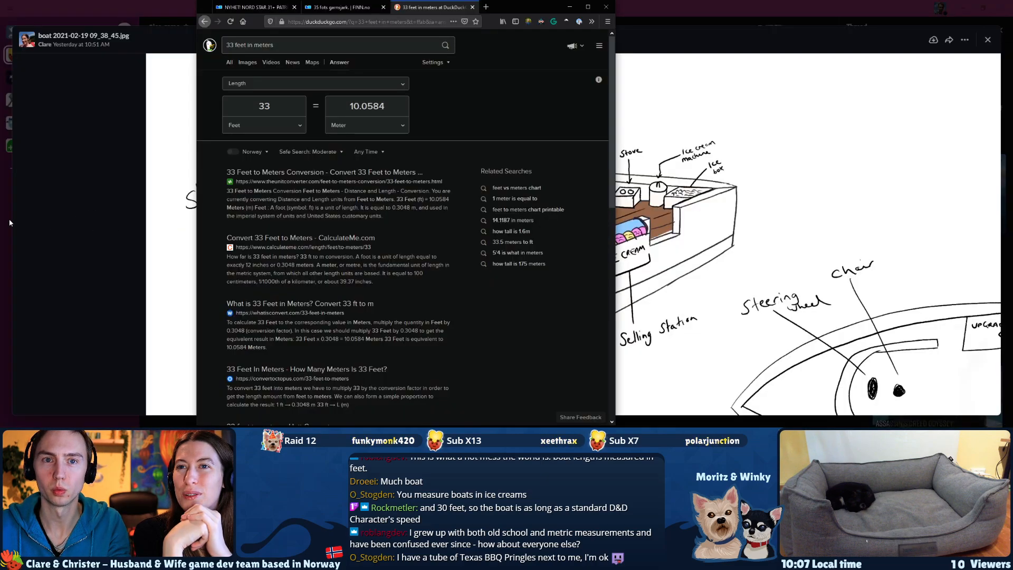
key(alt+Tab)
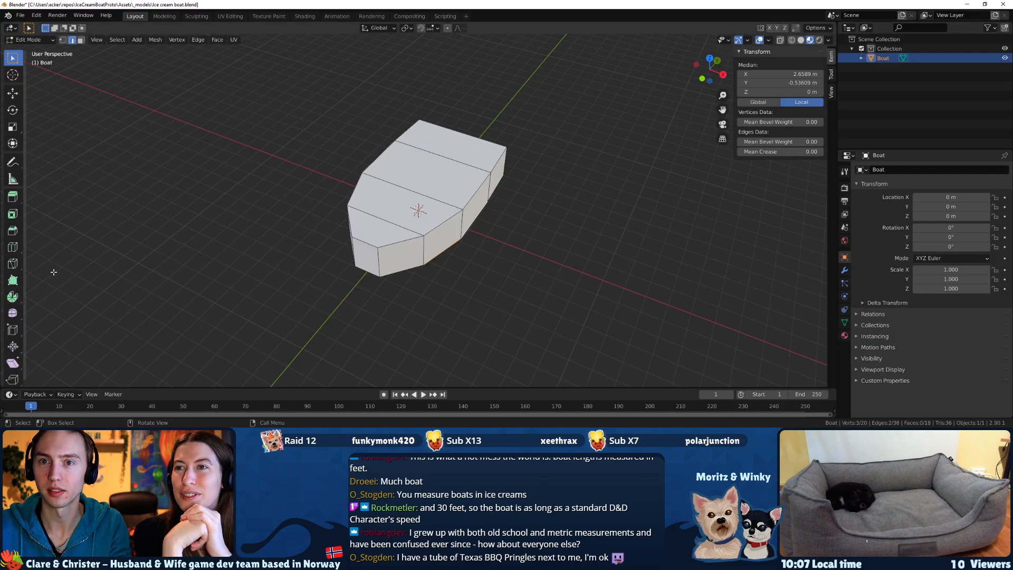
Add one lengthwise loop cut down the centre of the boat from bow to stern.
click(12, 246)
click(370, 255)
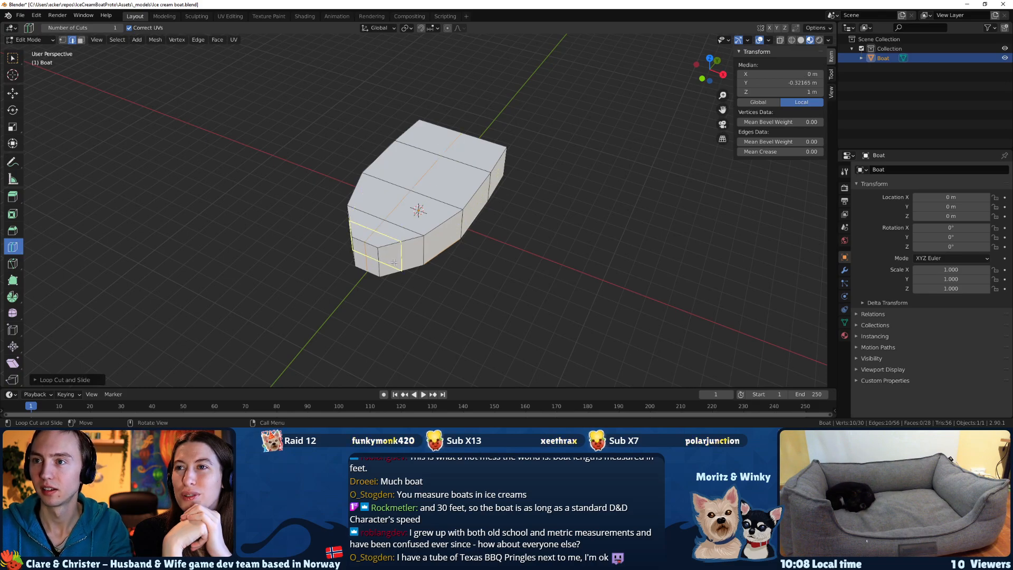
middle_drag(474, 203, 442, 123)
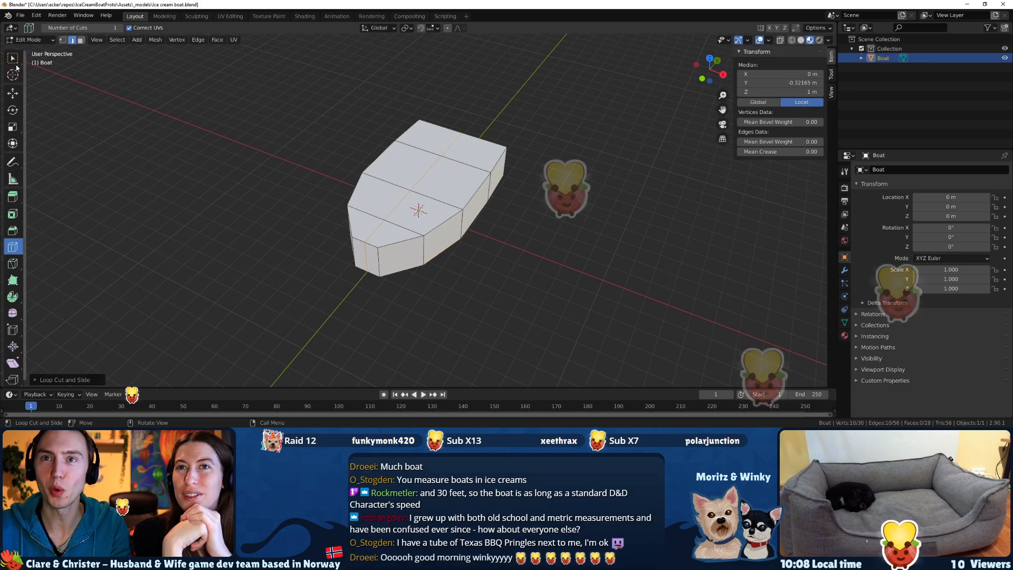
Select the outer bottom edges around the hull and raise them about 0.29 m along Z, leaving the centre keel line in place.
key(w)
middle_drag(442, 122, 426, 182)
click(417, 171)
click(434, 195)
shift+click(455, 180)
shift+click(499, 204)
shift+click(526, 226)
middle_drag(455, 232, 529, 247)
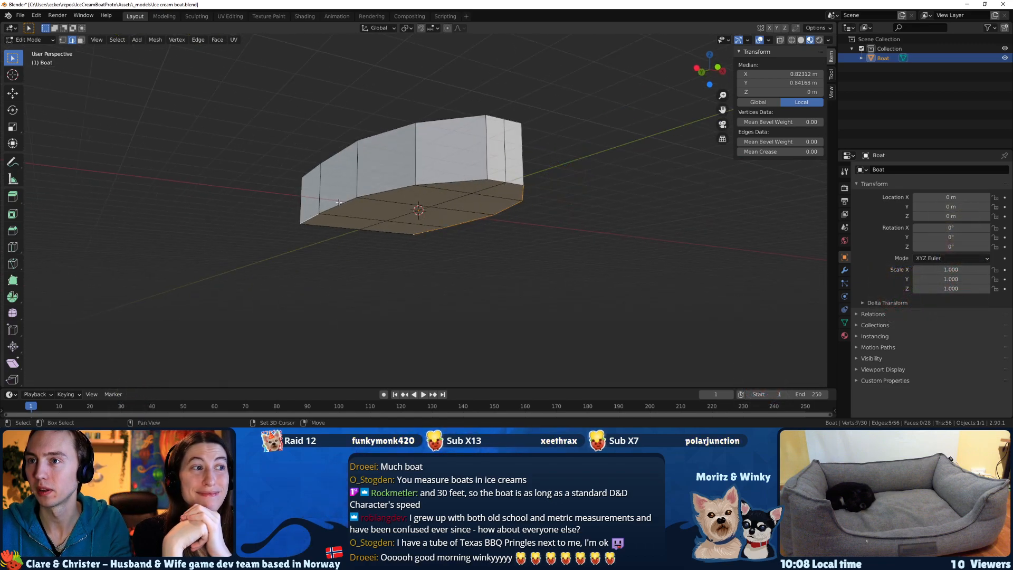
middle_drag(454, 180, 435, 180)
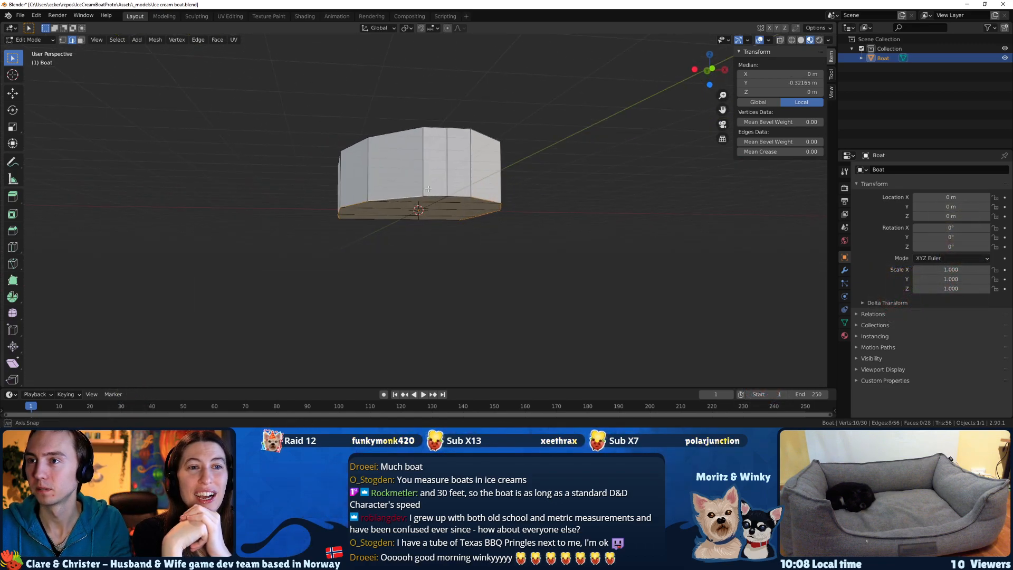
key(g)
key(z)
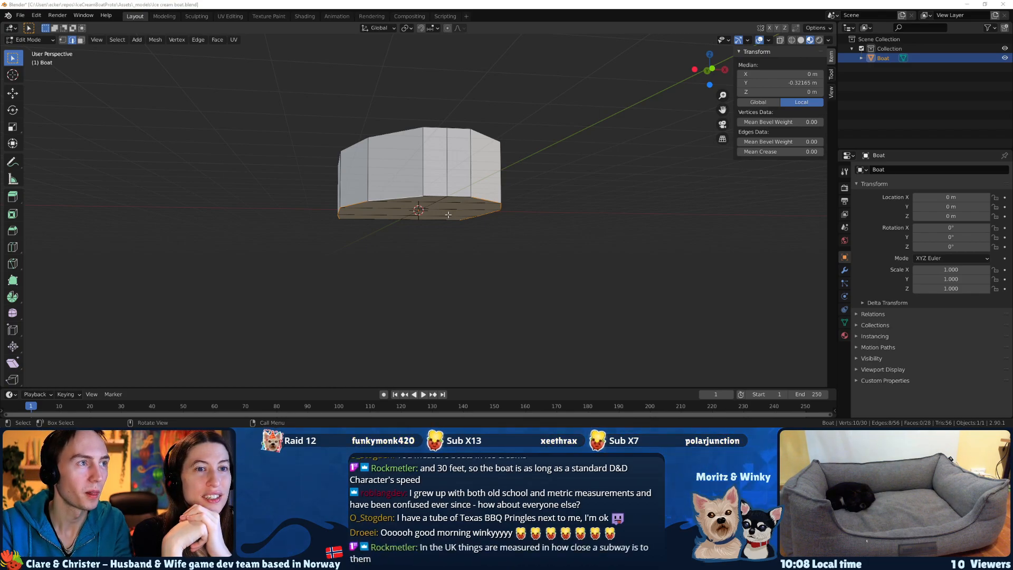
mouse_move(456, 198)
middle_down()
mouse_move(430, 205)
mouse_move(617, 228)
mouse_move(601, 217)
middle_up()
key(h)
key(z)
click(552, 224)
key(alt+h)
key(g)
key(z)
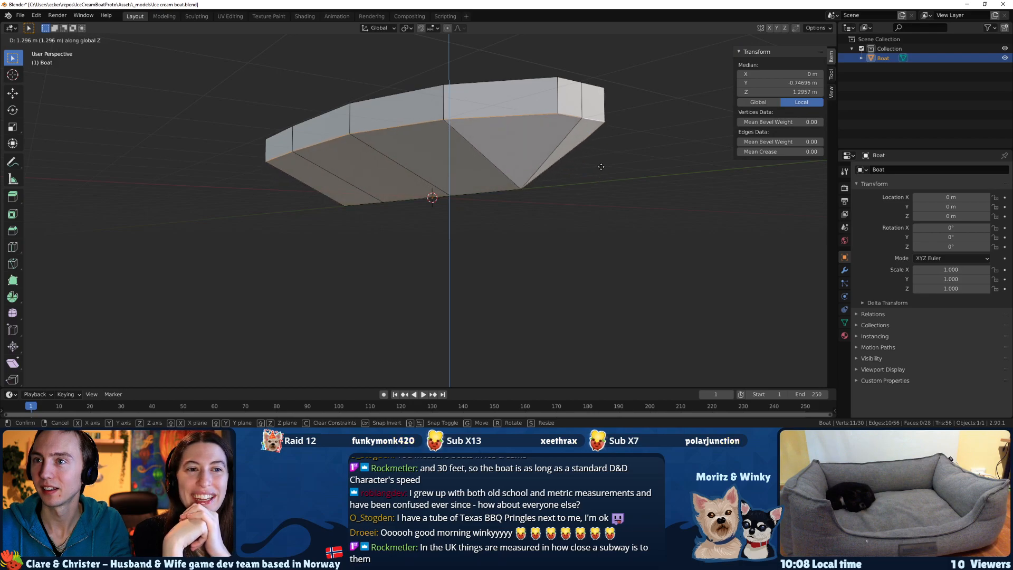
click(596, 207)
middle_drag(596, 207, 625, 200)
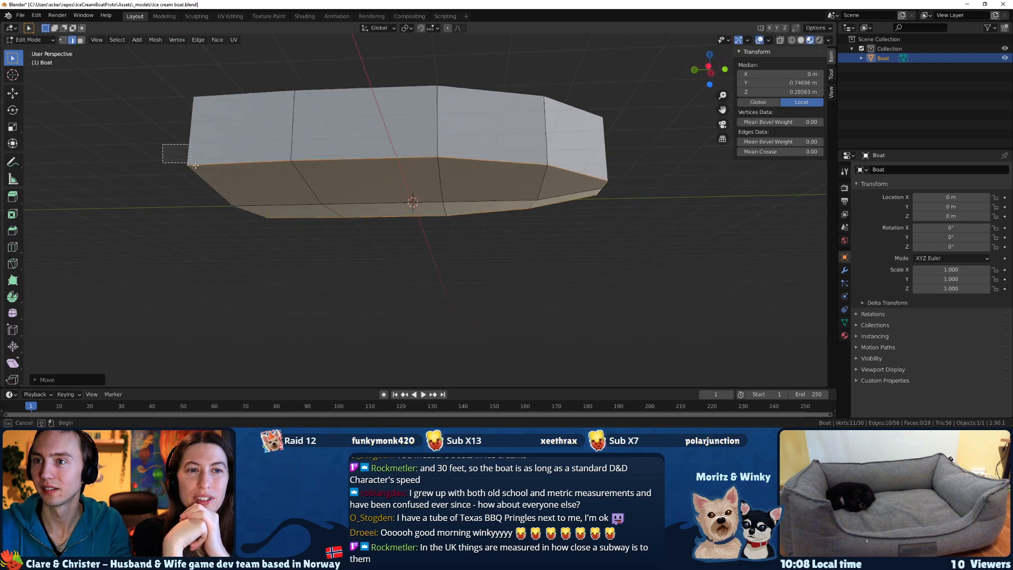
middle_drag(184, 159, 396, 257)
ctrl+drag(328, 179, 471, 251)
middle_drag(606, 267, 563, 282)
key(g)
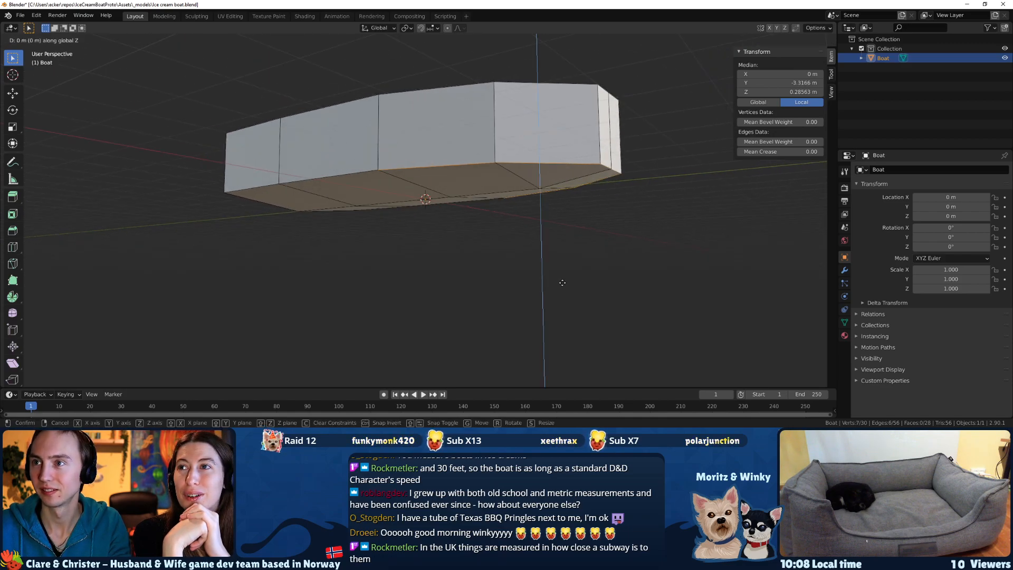
key(z)
key(Escape)
Raise the bottom edges at the bow and the adjoining front-quarter bottom corners along Z so the underside slopes up forward.
middle_drag(557, 276, 353, 127)
ctrl+drag(543, 182, 545, 183)
middle_drag(543, 253, 530, 194)
ctrl+drag(453, 262, 564, 202)
middle_drag(572, 209, 466, 123)
key(g)
key(z)
click(585, 244)
ctrl+drag(598, 163, 598, 163)
middle_drag(598, 163, 509, 173)
shift+click(534, 135)
key(g)
key(z)
click(581, 156)
Select the outer bottom edges on both sides of the hull behind the bow and scale them inward along X.
click(526, 188)
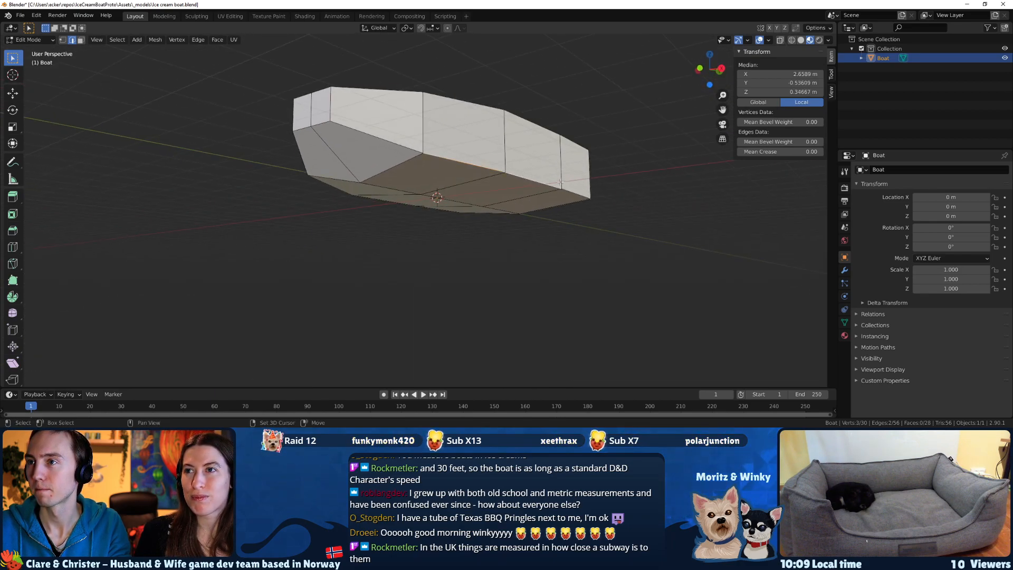
middle_drag(579, 194, 541, 133)
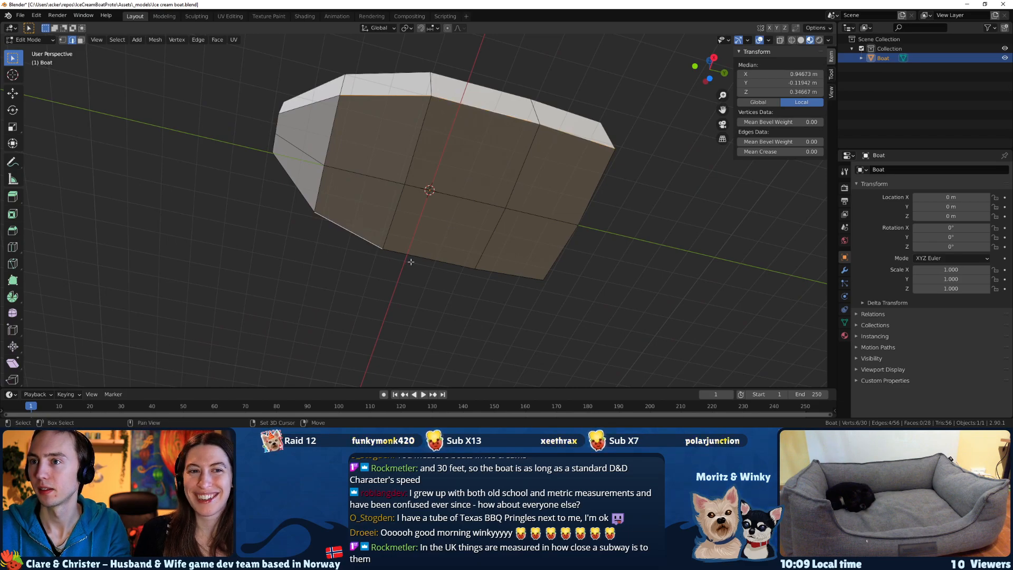
shift+click(495, 272)
middle_drag(496, 272, 565, 253)
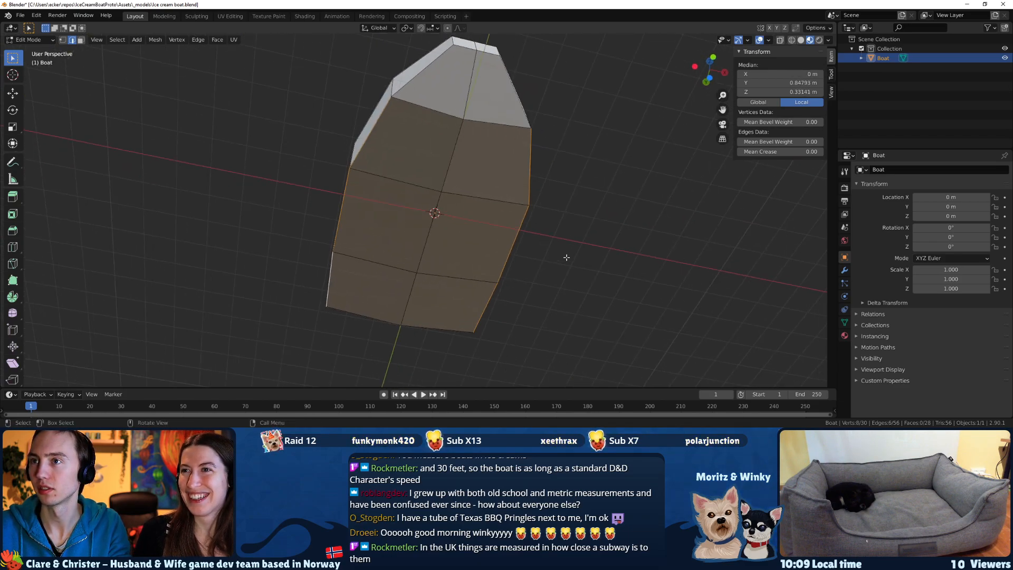
key(g)
key(z)
key(x)
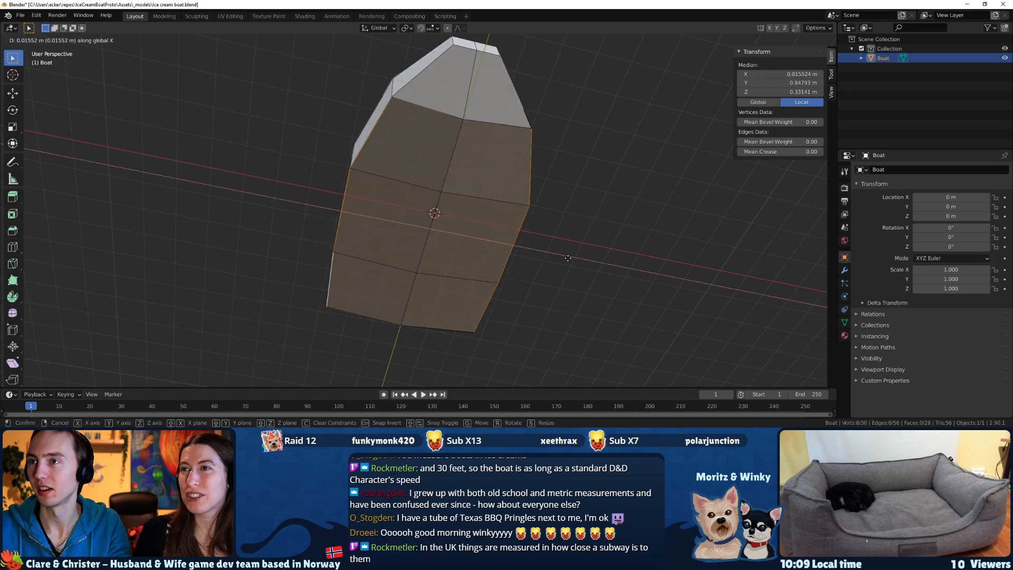
key(s)
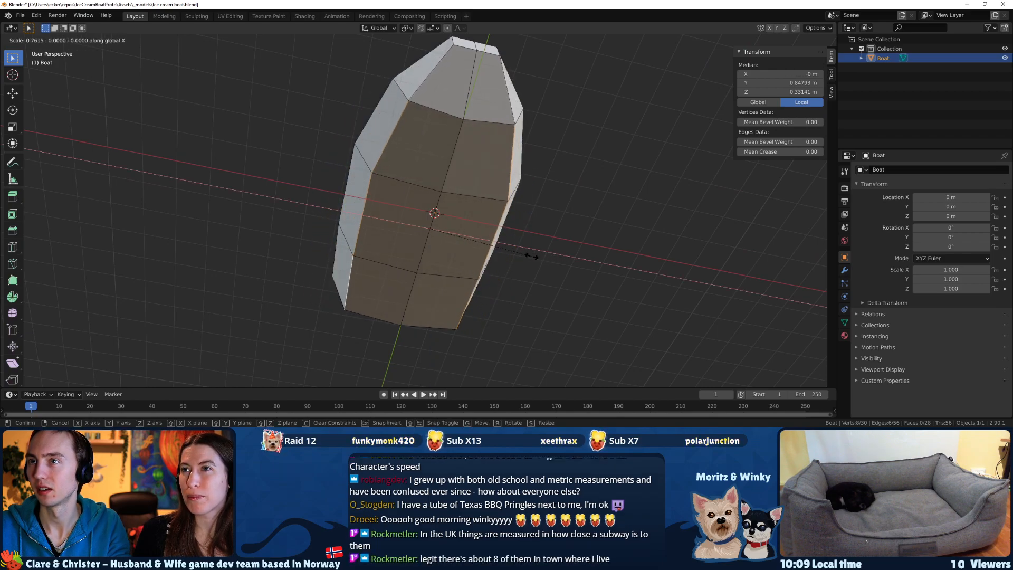
click(516, 244)
Select the six bottom faces of the hull behind the bow and move them down about 0.84 m along Z.
middle_drag(516, 243, 430, 232)
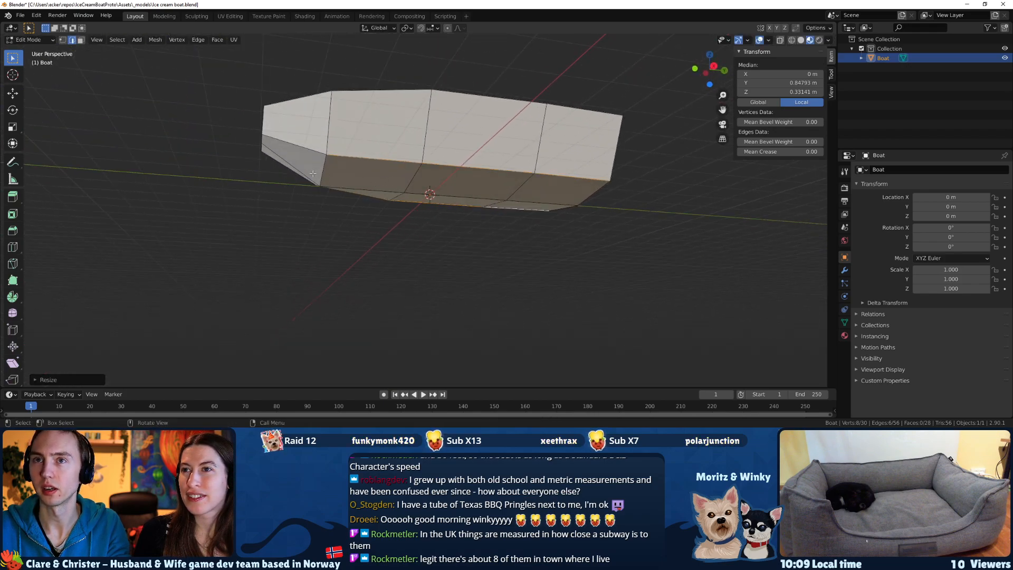
key(3)
click(346, 179)
middle_drag(347, 179, 352, 138)
shift+click(361, 192)
shift+click(475, 176)
shift+click(449, 218)
shift+click(567, 200)
shift+click(546, 235)
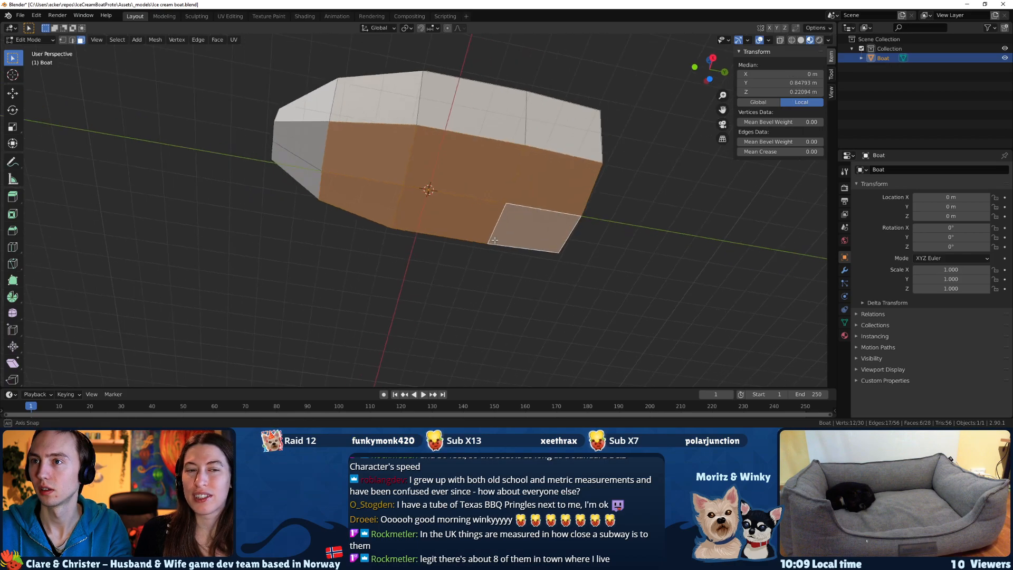
middle_drag(547, 236, 527, 222)
key(e)
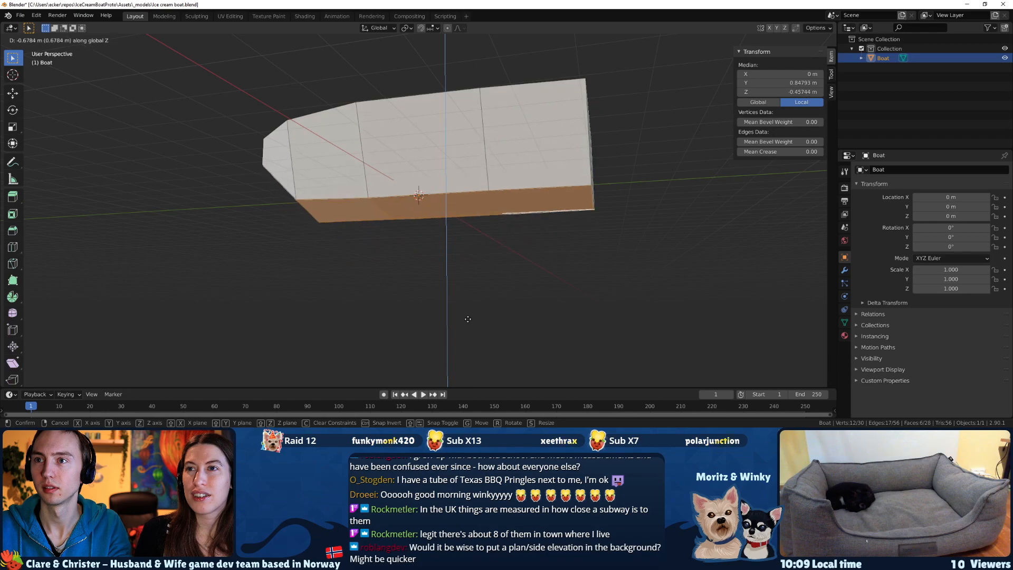
click(459, 322)
middle_drag(459, 323, 448, 205)
key(ctrl+z)
key(g)
key(z)
click(486, 237)
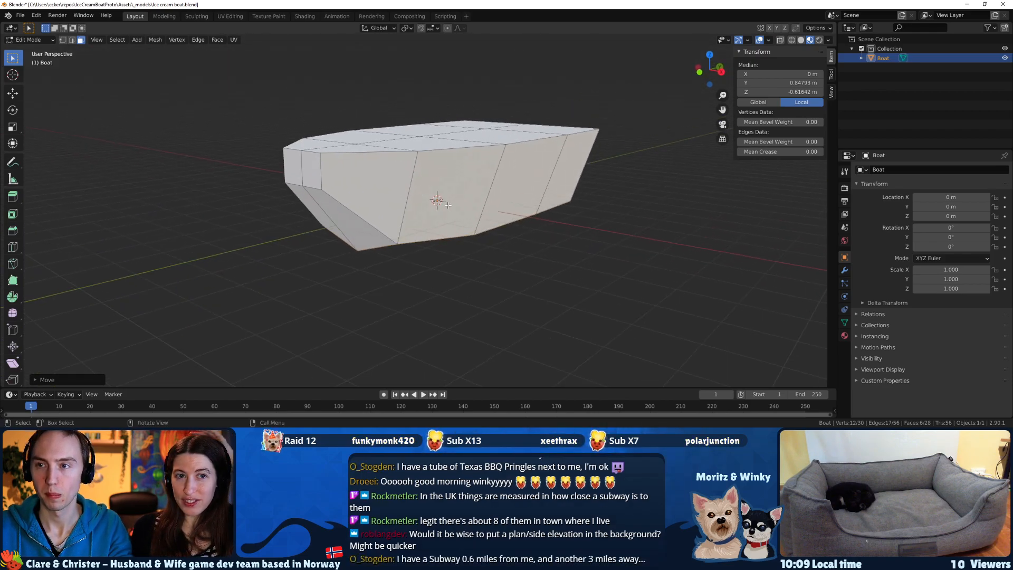
Knife-cut a lengthwise line at mid-height along one side of the hull from bow to stern and continue it across the stern.
middle_drag(324, 182, 383, 183)
middle_drag(274, 164, 295, 168)
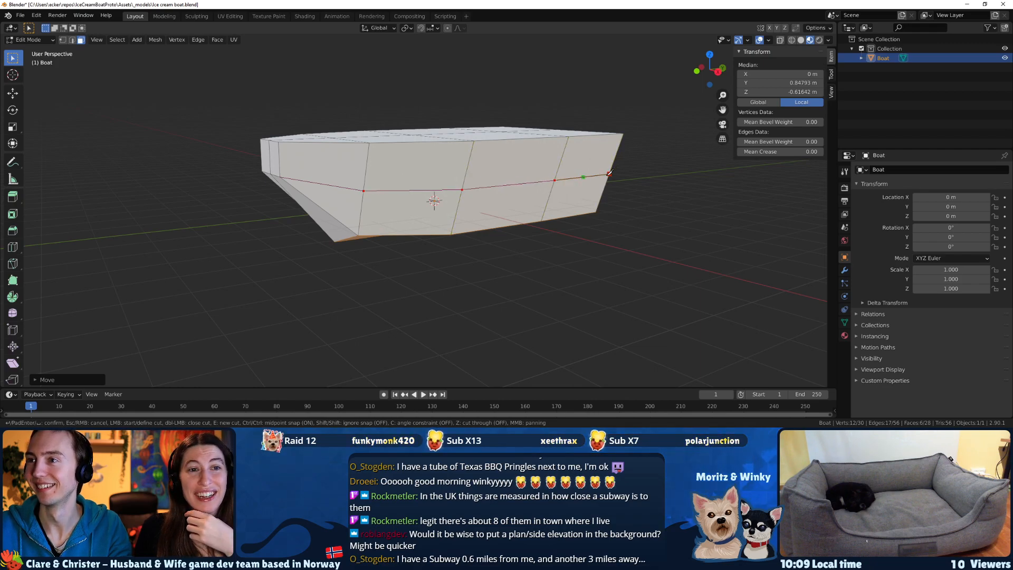
key(Return)
middle_drag(705, 180, 342, 206)
key(k)
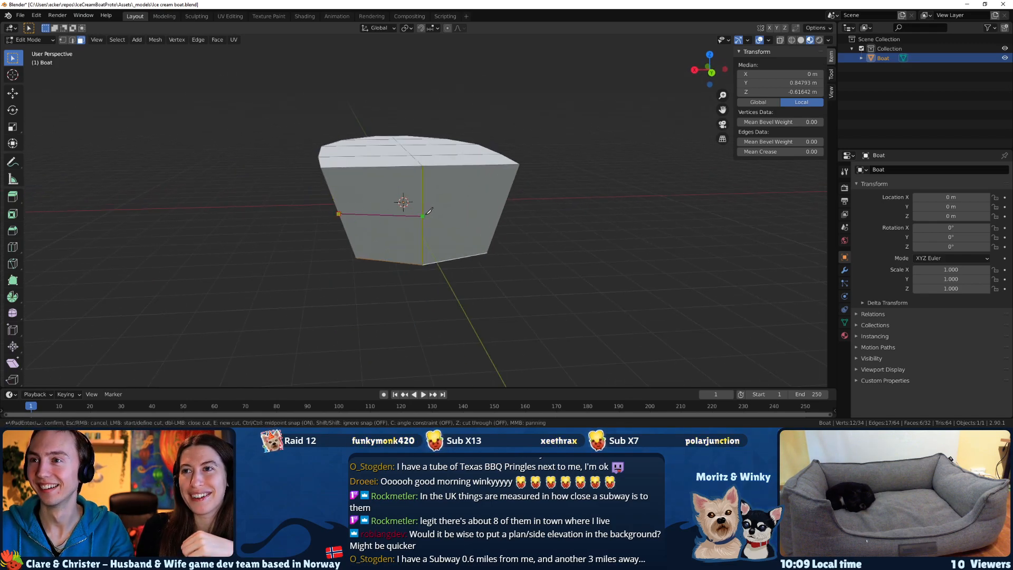
click(502, 210)
key(Return)
Knife-cut the matching mid-height line along the opposite side of the hull from the stern to the bow's lower corner.
middle_drag(525, 215, 397, 213)
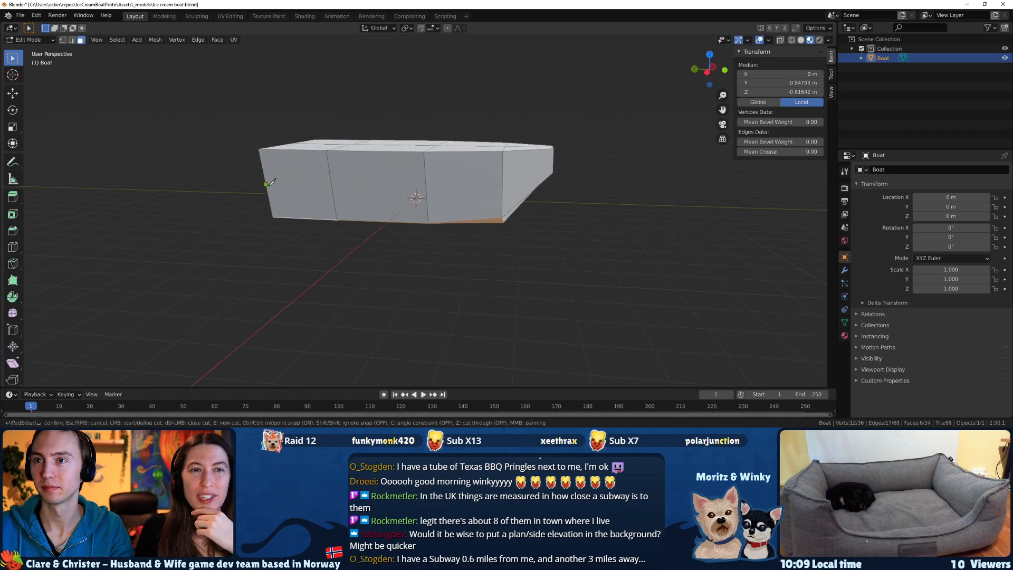
click(426, 188)
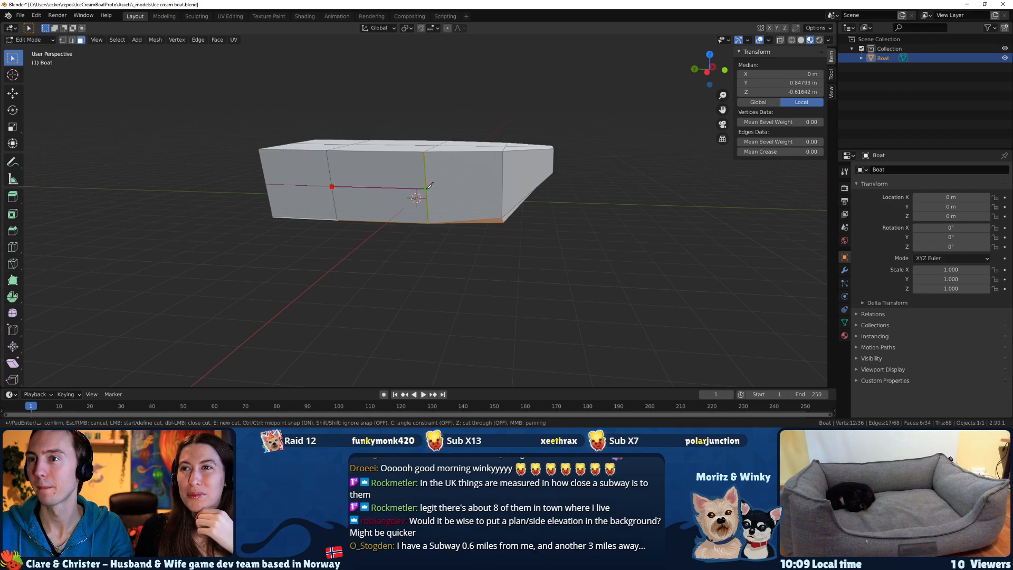
click(552, 172)
key(Return)
Select the outer bottom edges on both sides of the hull's rear half and scale them inward along X.
middle_drag(552, 172, 465, 195)
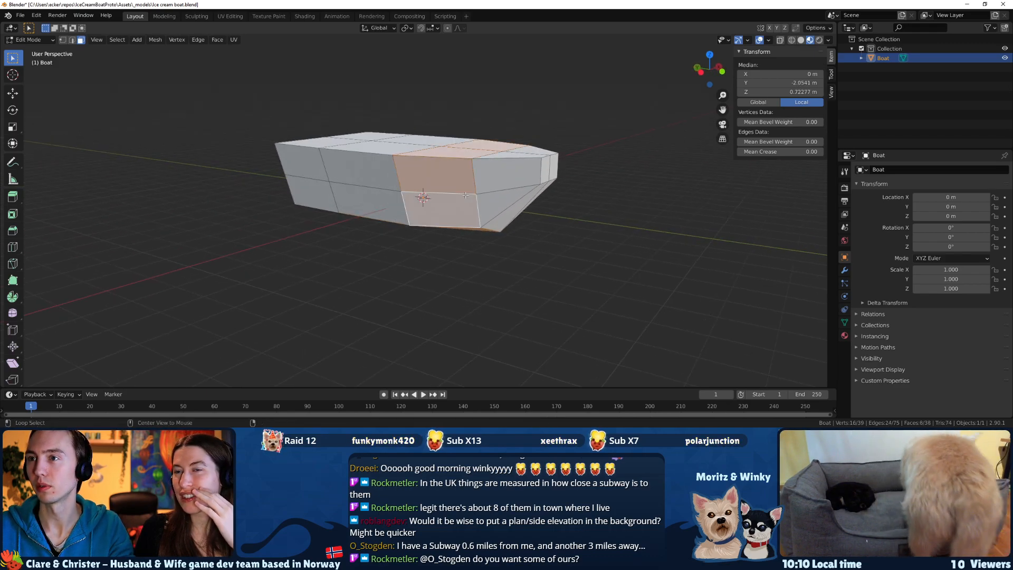
middle_drag(461, 197, 490, 203)
click(72, 40)
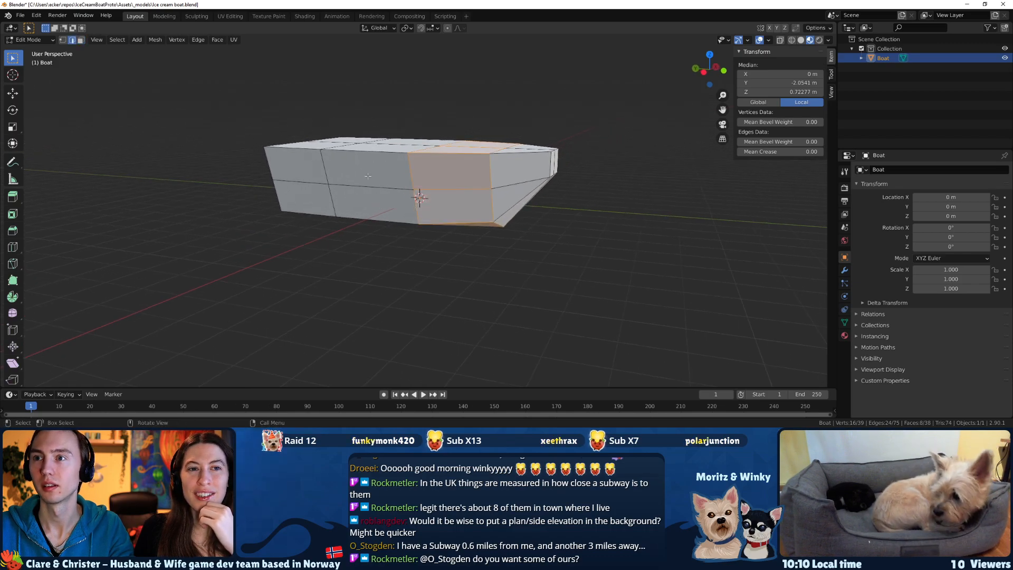
click(298, 182)
middle_drag(425, 187, 332, 198)
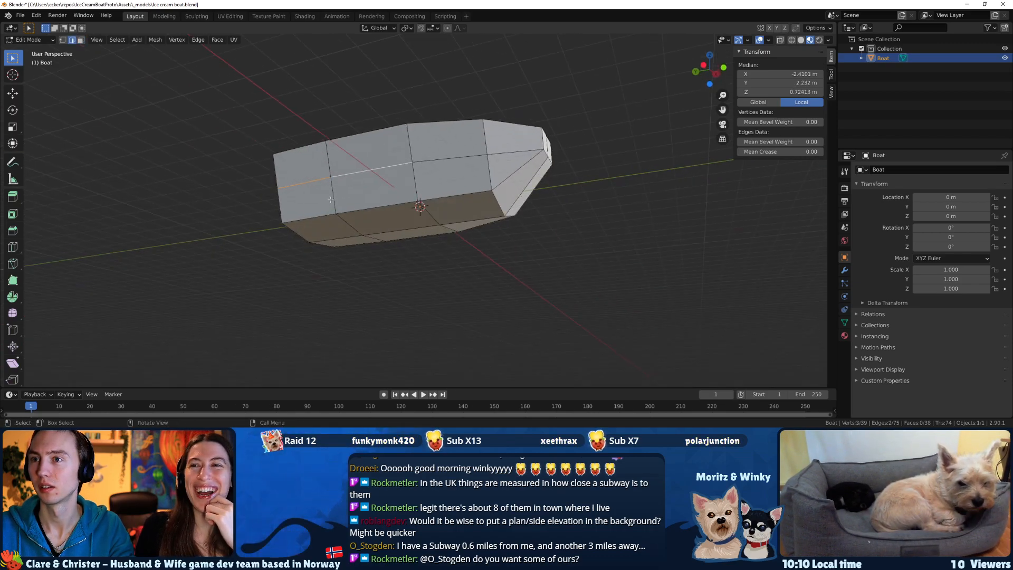
middle_drag(408, 211, 327, 227)
click(276, 211)
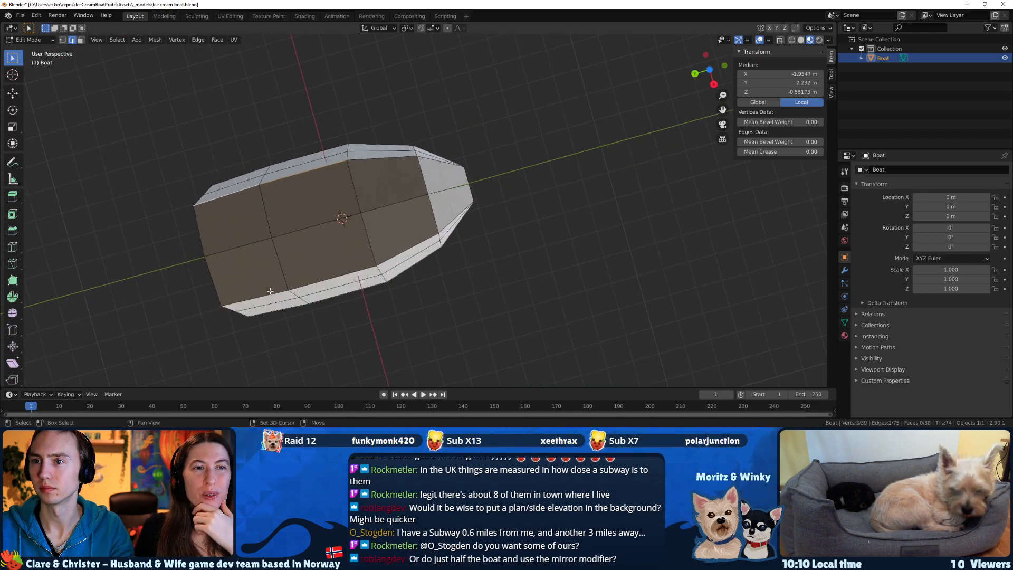
shift+click(308, 287)
middle_drag(308, 287, 538, 238)
key(s)
key(x)
click(512, 222)
Raise the selected rear bottom edges about 0.14 m along Z.
key(g)
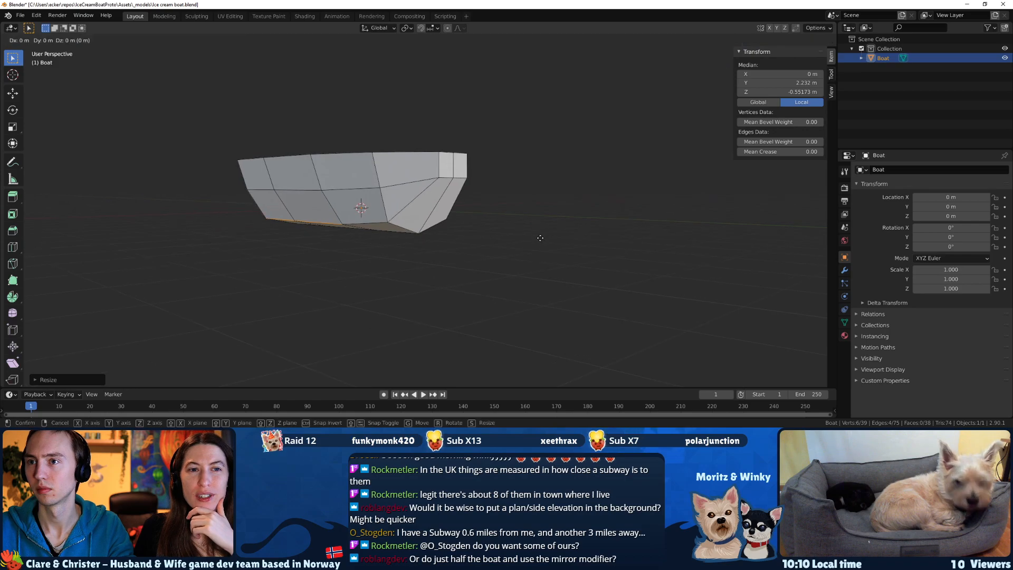
key(z)
click(541, 234)
middle_drag(540, 234, 463, 264)
middle_drag(485, 296, 147, 262)
Leave Edit Mode and examine the hull's shape in the boat sketch, then return to the model.
key(Tab)
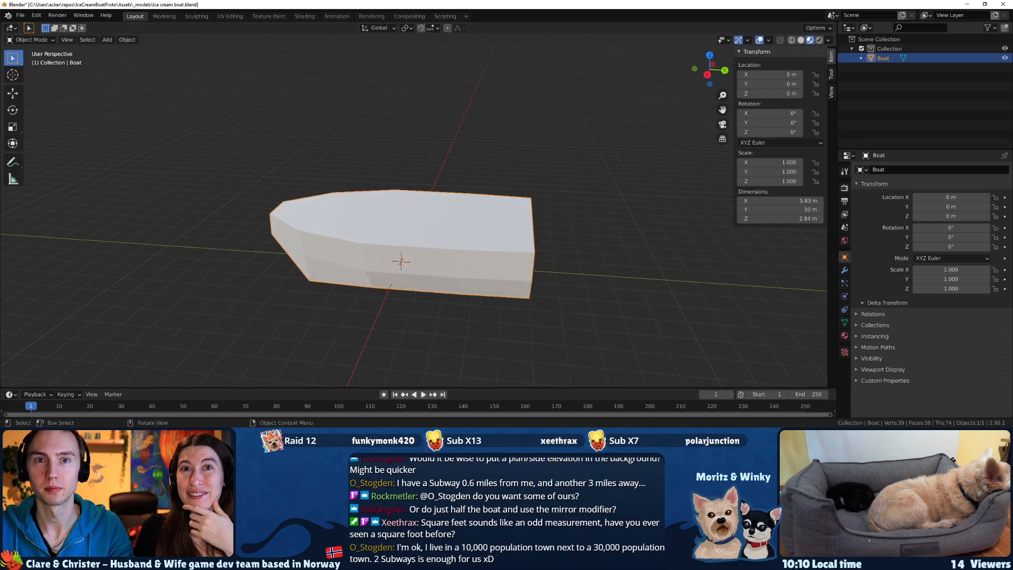
key(alt+Tab)
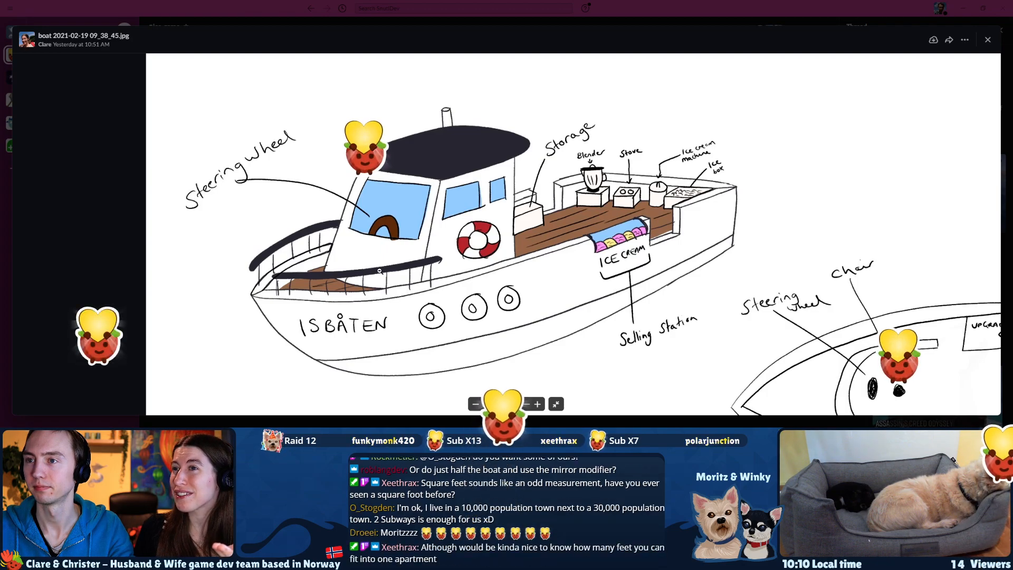
mouse_move(790, 325)
mouse_down()
mouse_move(755, 302)
mouse_move(517, 226)
mouse_up()
drag(402, 209, 640, 271)
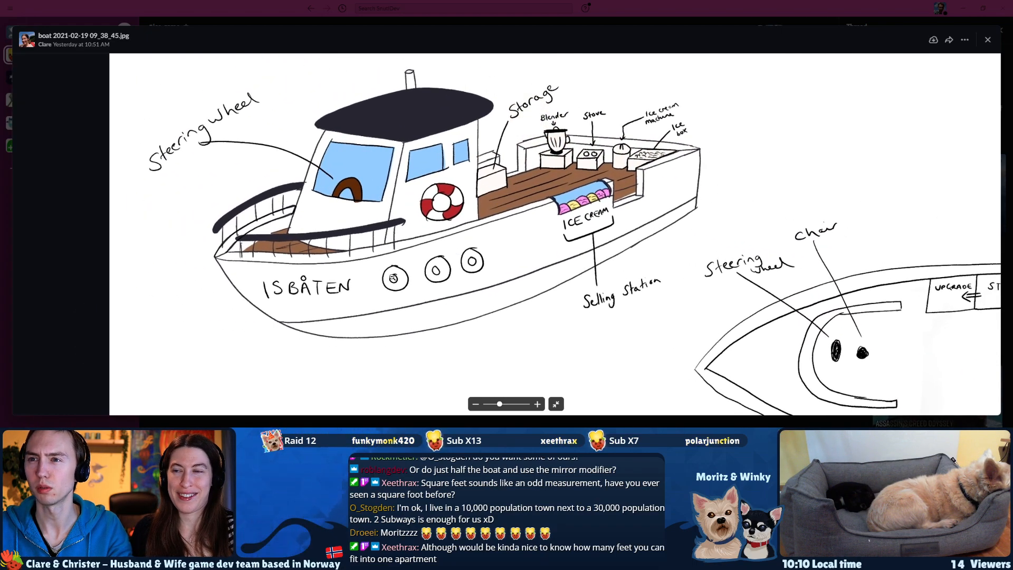
key(alt+Tab)
Knife-cut a line across the sloped underside faces of the bow, joining the mid-height lines of both hull sides.
middle_drag(385, 289, 372, 252)
key(Tab)
key(k)
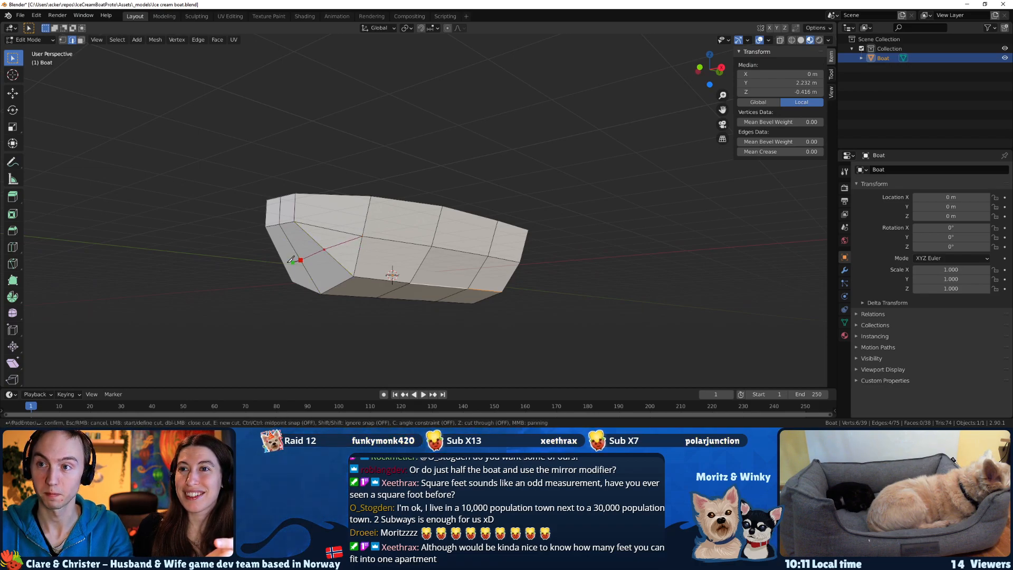
middle_drag(296, 259, 362, 271)
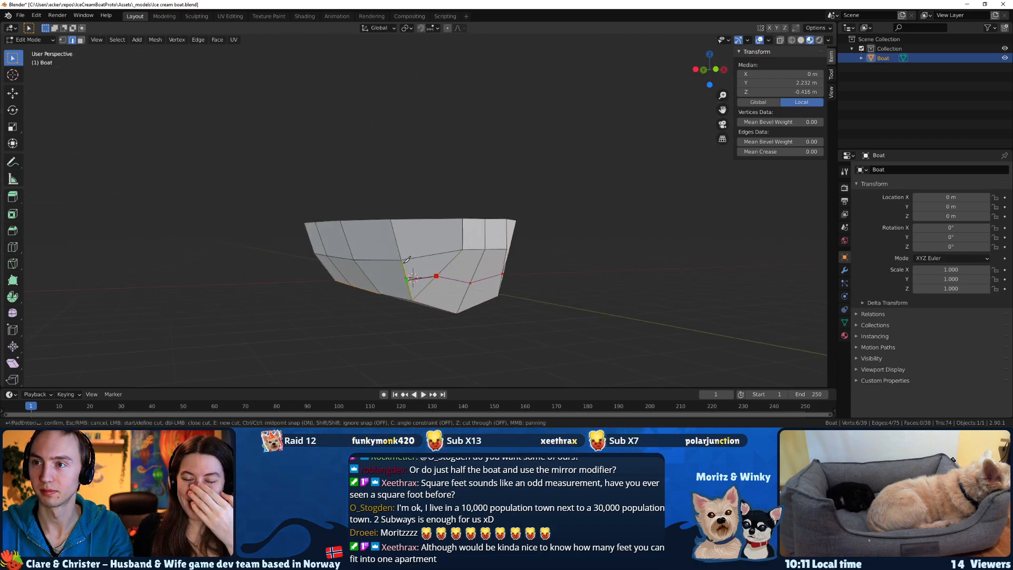
key(Return)
middle_drag(407, 257, 379, 261)
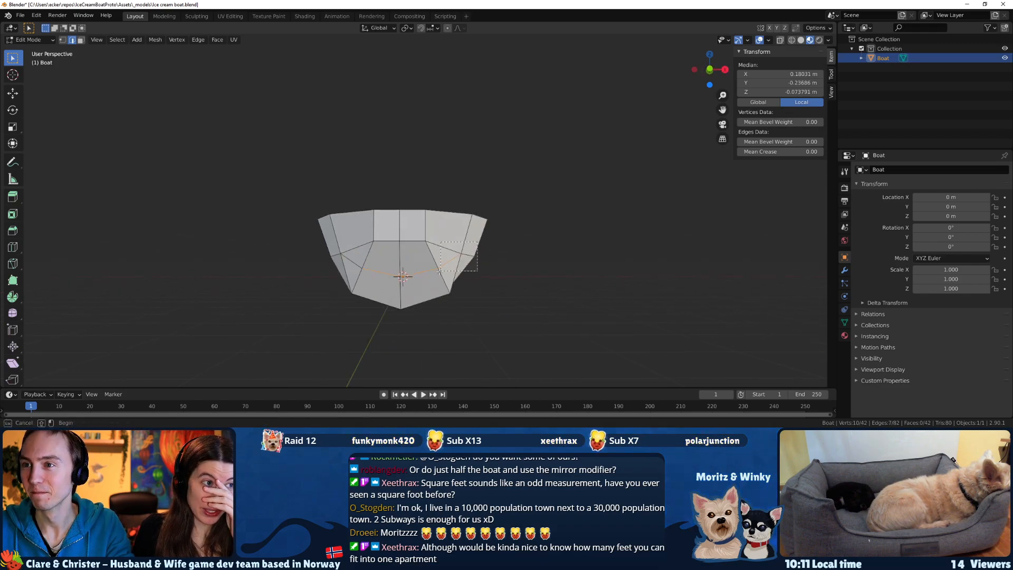
middle_drag(503, 269, 419, 274)
key(g)
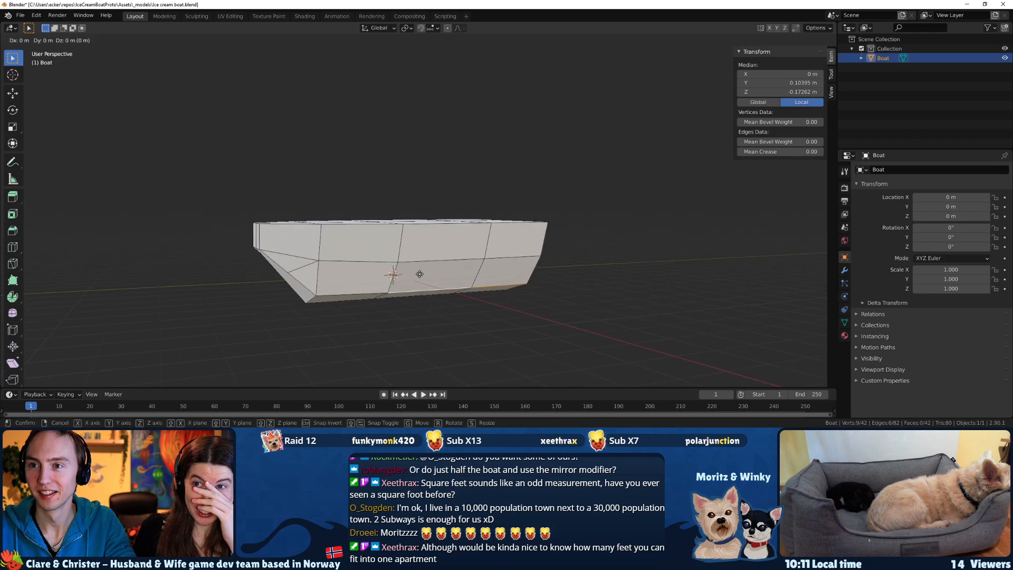
key(shift+x)
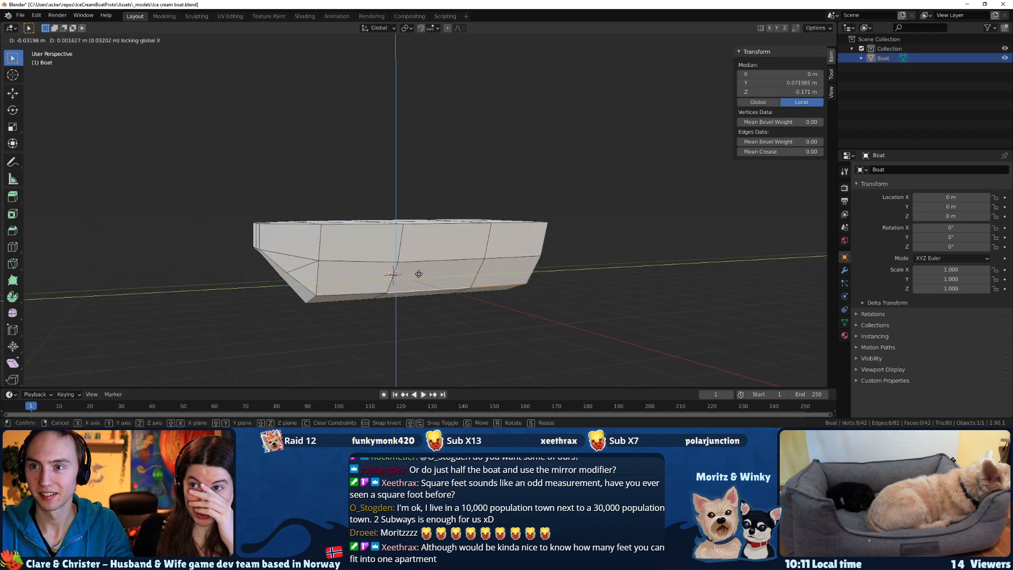
click(423, 274)
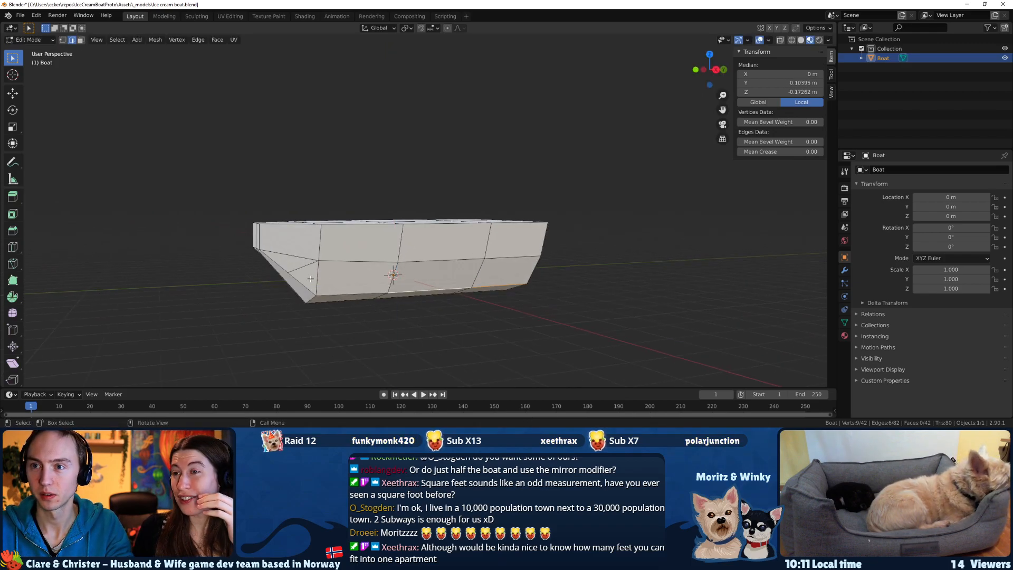
Select the centre vertex of the bow cut and move it about 0.22 m forward and 0.09 m down with X locked.
middle_drag(424, 274, 327, 269)
click(313, 268)
key(1)
click(322, 272)
middle_drag(323, 271, 369, 295)
key(g)
key(shift+z)
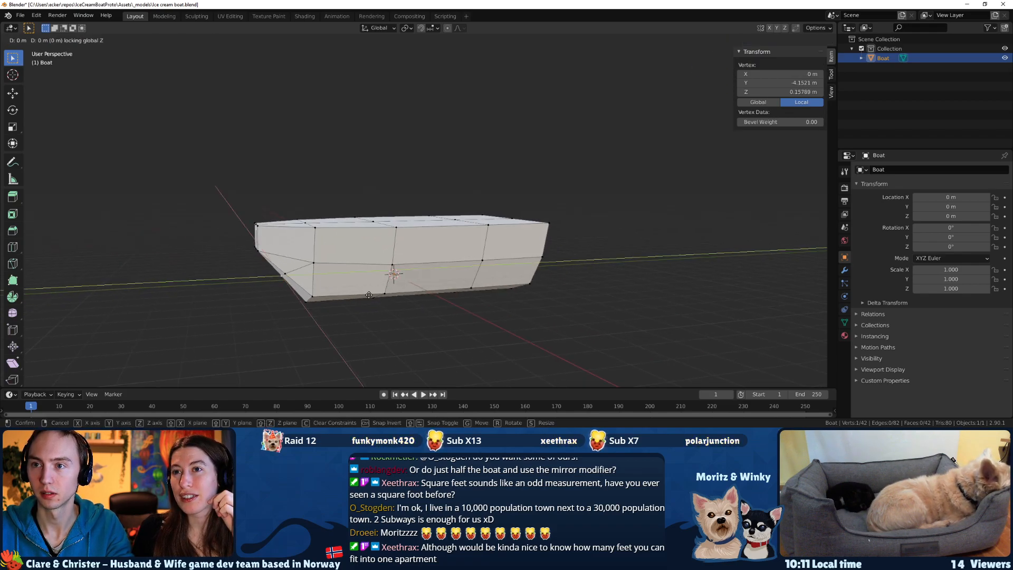
key(shift+x)
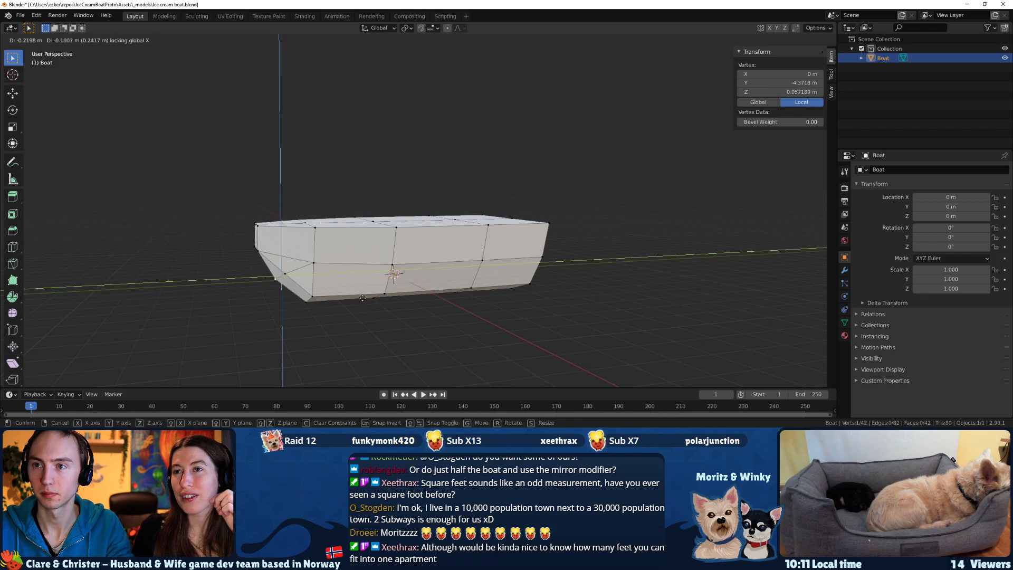
click(362, 298)
middle_drag(362, 298, 378, 277)
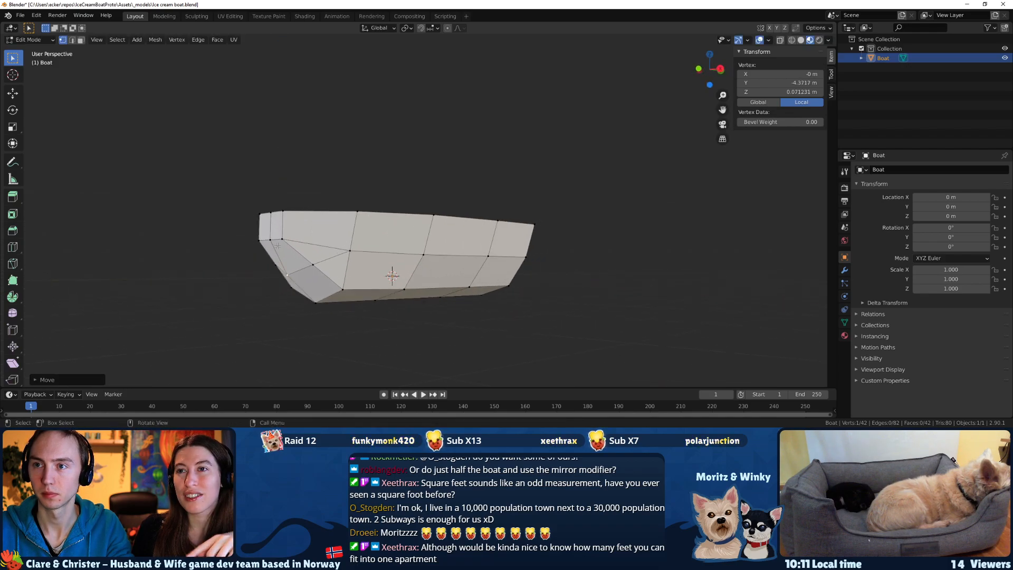
Select the lower edge of the bow's front face and raise it about 0.29 m along Z.
drag(294, 247, 228, 227)
key(g)
key(z)
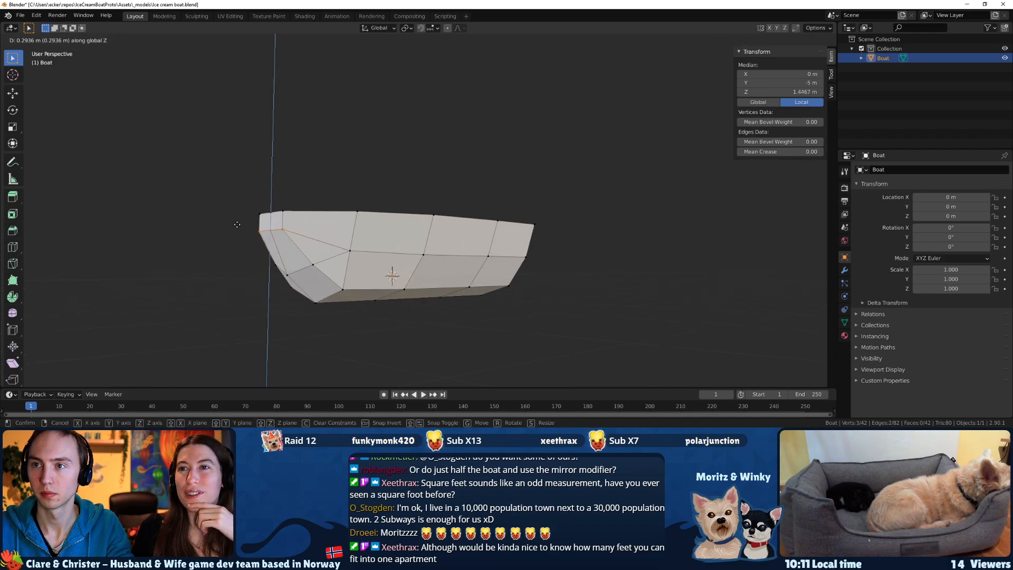
click(237, 224)
Select the vertices of the bow cut and the front bottom edge, and move them about 0.33 m along Y toward the stern.
middle_drag(237, 224, 374, 227)
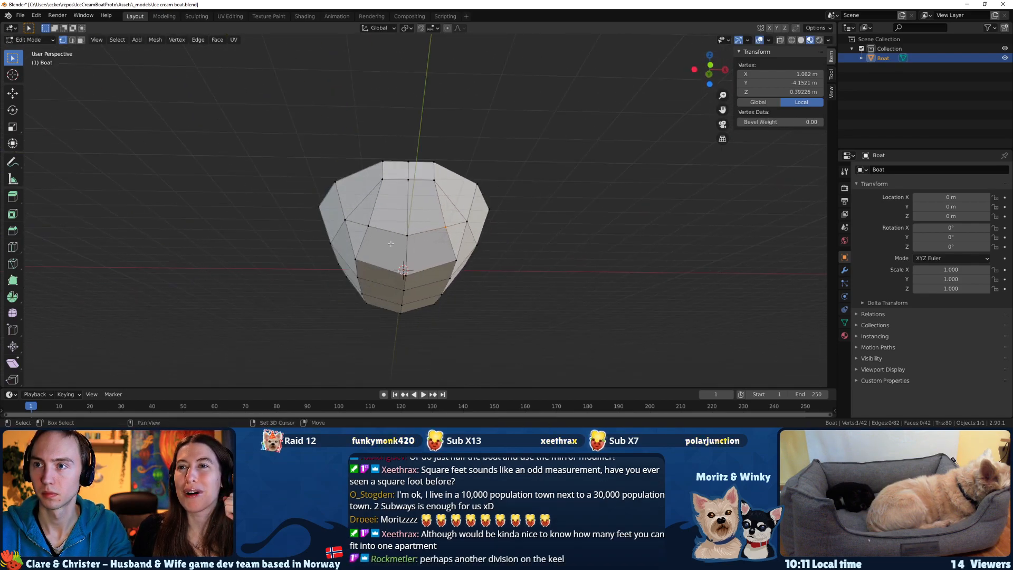
shift+click(375, 227)
shift+click(343, 218)
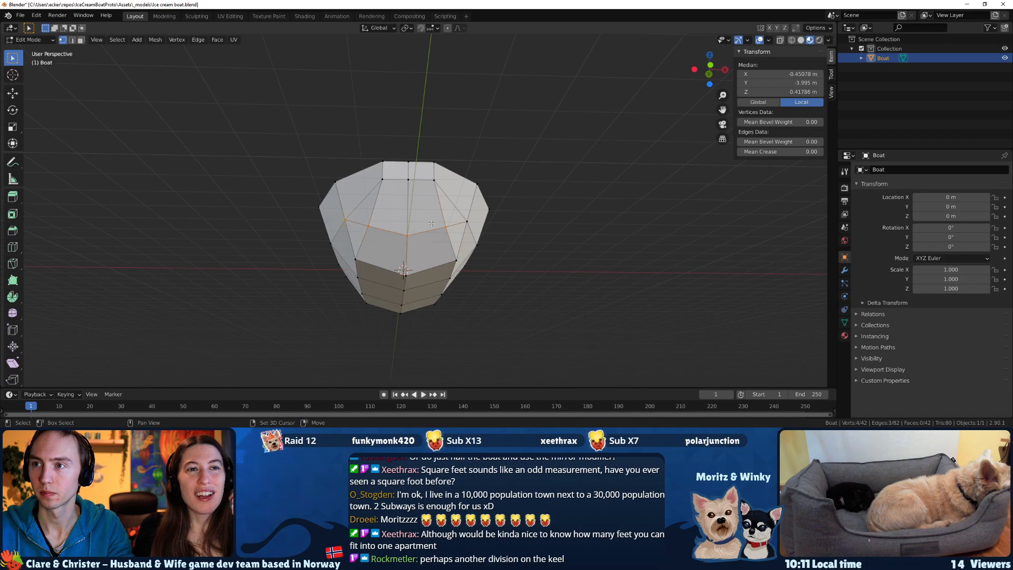
drag(458, 215, 359, 265)
middle_drag(396, 266, 332, 257)
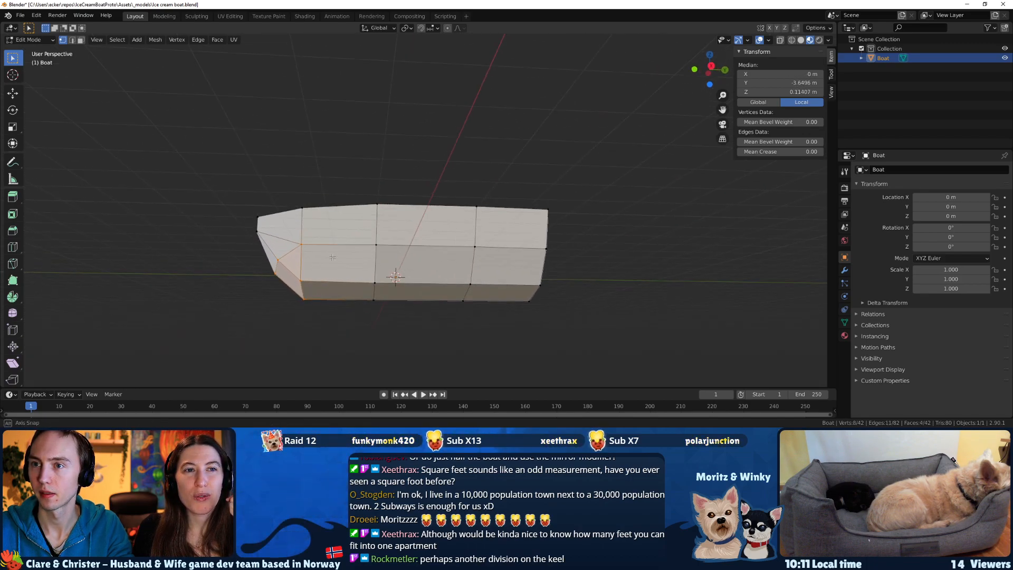
key(g)
key(x)
key(y)
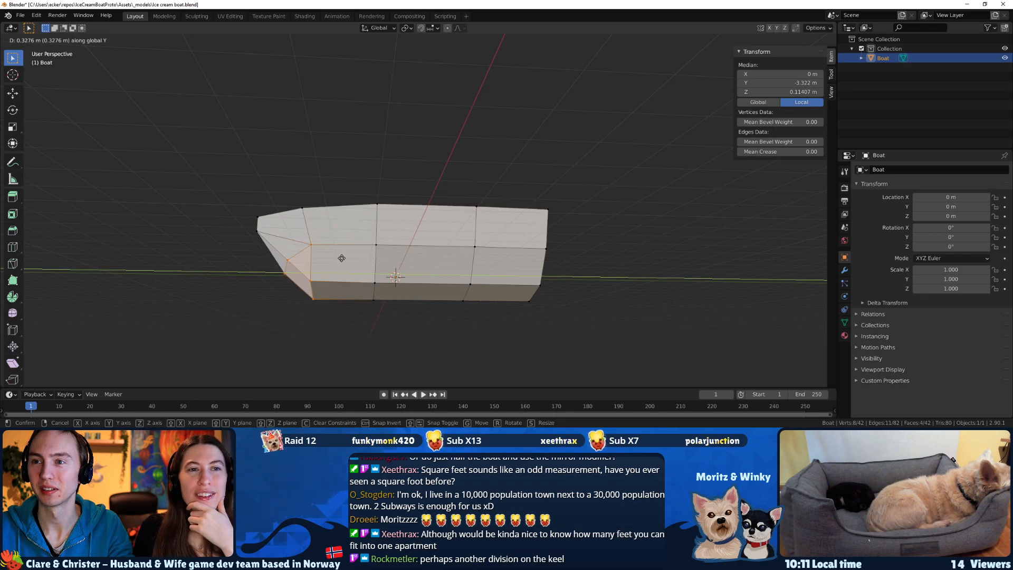
click(341, 258)
Select the three vertices of the hull's front bottom edge and move them about 0.66 m along Y toward the stern.
middle_drag(341, 258, 302, 223)
middle_drag(486, 255, 378, 259)
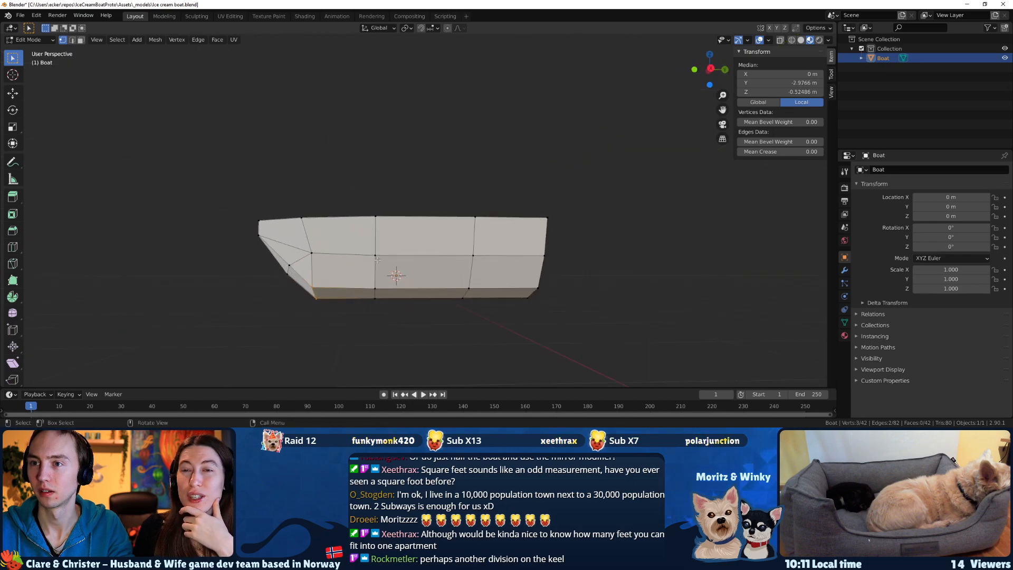
key(g)
key(x)
key(y)
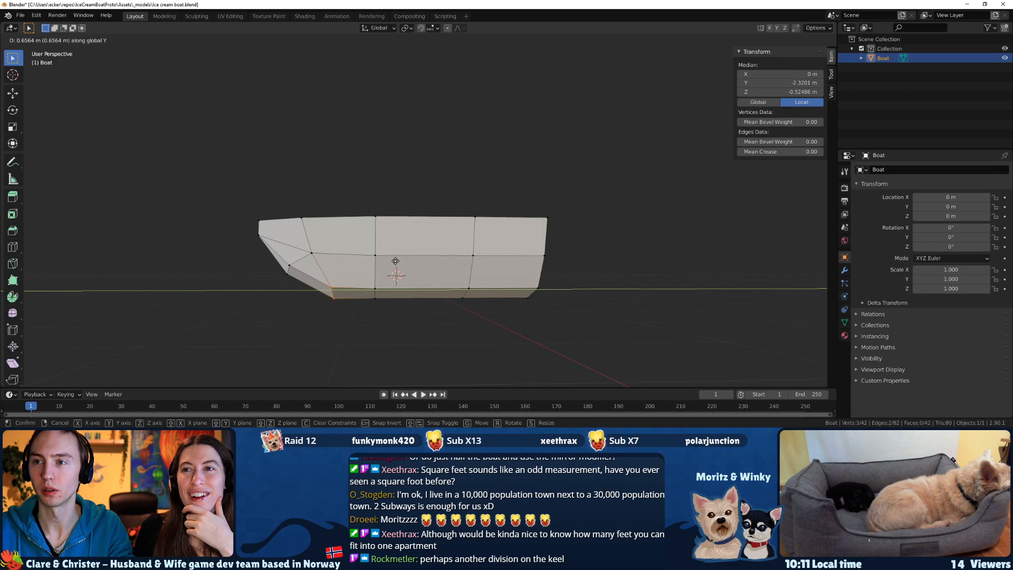
click(395, 261)
Save the boat file and check the hull in Object Mode before resuming editing.
middle_drag(388, 261, 359, 226)
key(ctrl+s)
key(Tab)
key(Tab)
In wireframe view, select all vertices on one side of the hull's centreline and delete them.
click(308, 215)
shift+click(362, 227)
middle_drag(434, 251, 357, 255)
key(z)
click(372, 257)
drag(299, 190, 394, 296)
key(x)
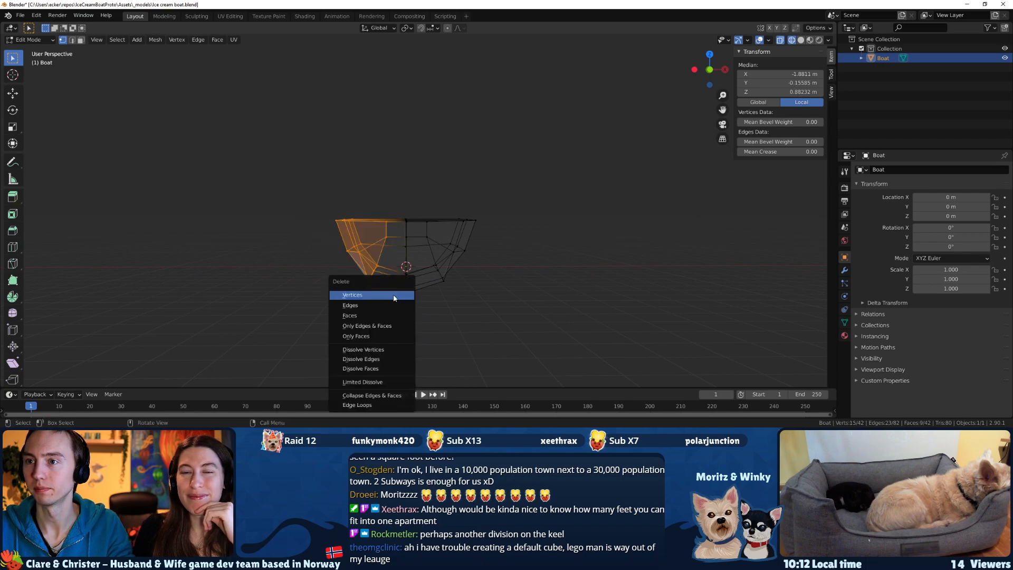
click(393, 295)
mouse_move(489, 251)
middle_down()
mouse_move(483, 267)
mouse_move(420, 274)
mouse_move(312, 266)
middle_up()
Return to Object Mode and switch the viewport shading back to Material Preview.
key(Tab)
key(z)
click(328, 265)
key(z)
click(323, 280)
key(z)
click(319, 355)
mouse_move(319, 356)
middle_down()
mouse_move(358, 301)
mouse_move(272, 302)
middle_up()
Open the list of modifiers available for the half hull.
click(844, 270)
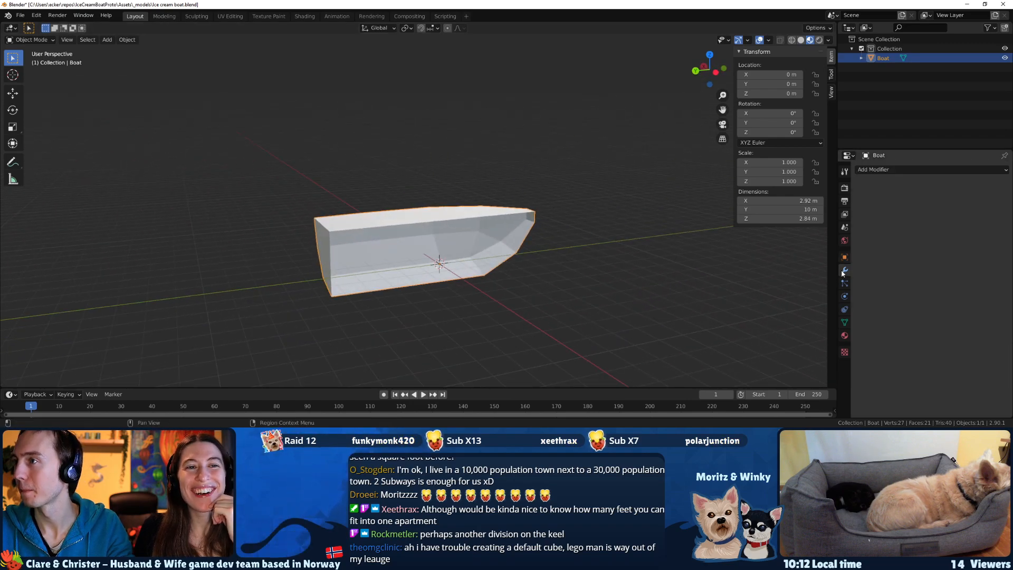
click(908, 169)
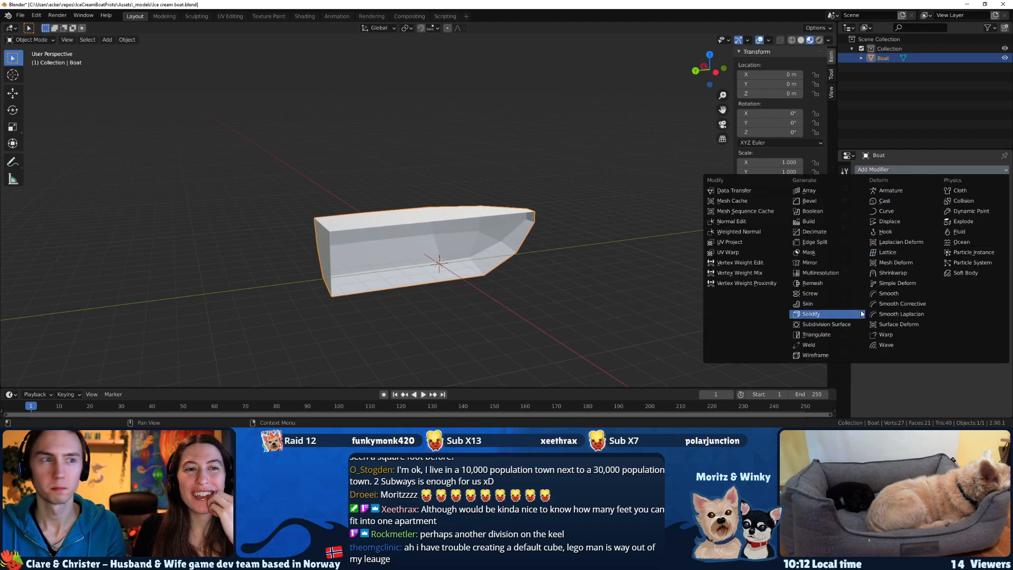
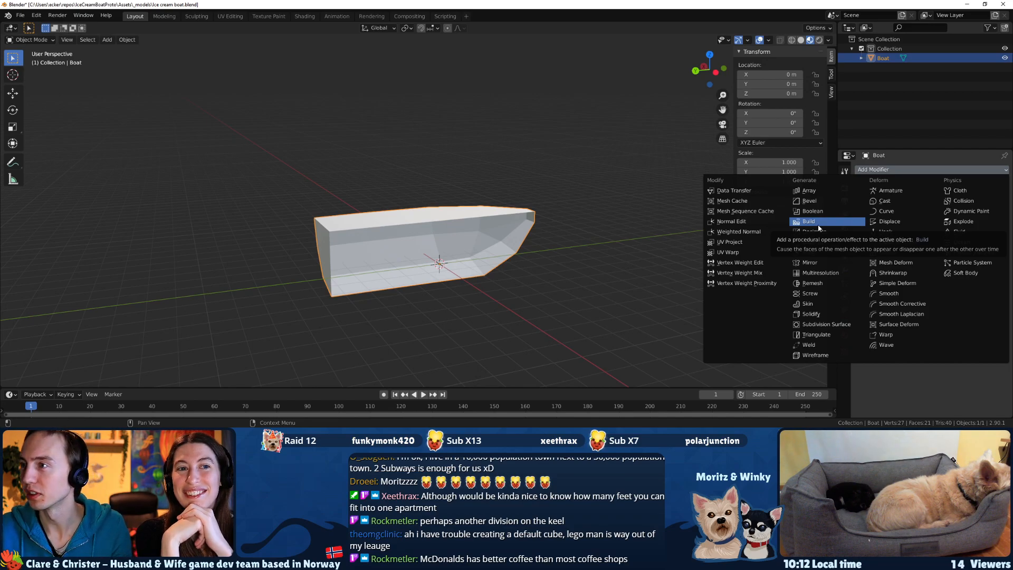
Add a Mirror modifier to the half hull and enter Edit Mode.
click(819, 264)
middle_drag(402, 248, 418, 203)
key(Tab)
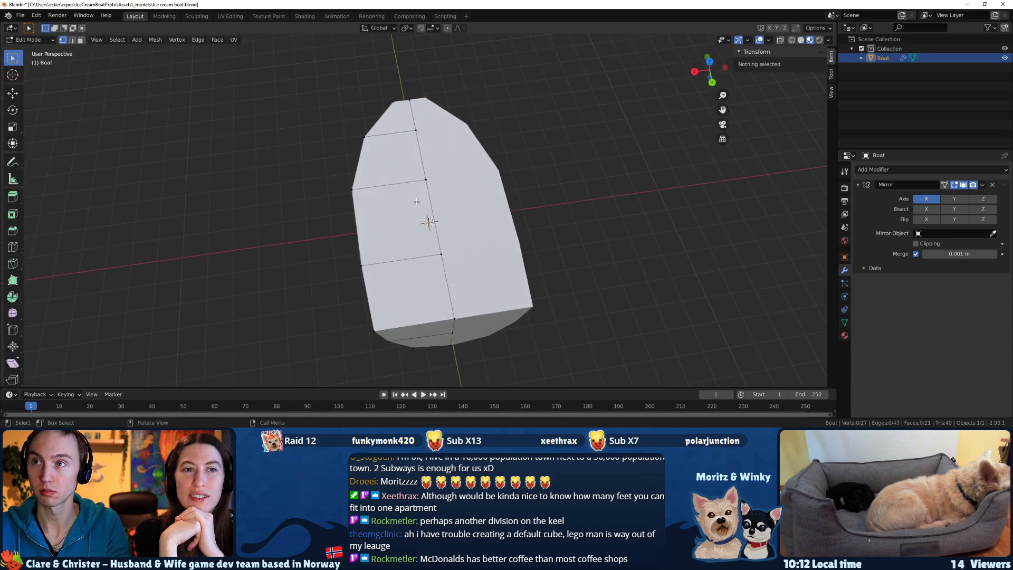
Knife-cut a line along the half deck, from the centreline near the bow across the three cross edges to the stern edge.
key(k)
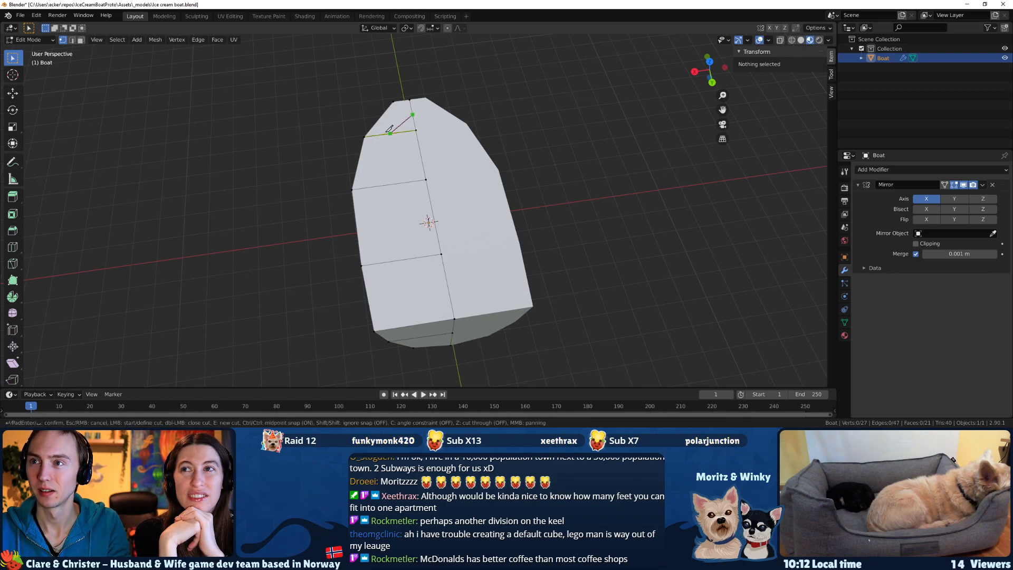
click(389, 185)
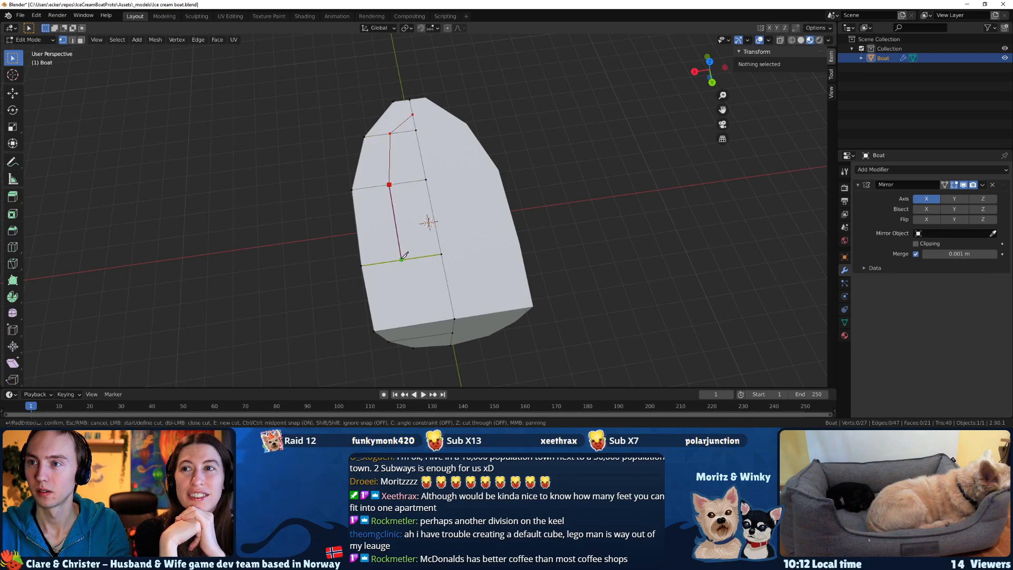
click(415, 324)
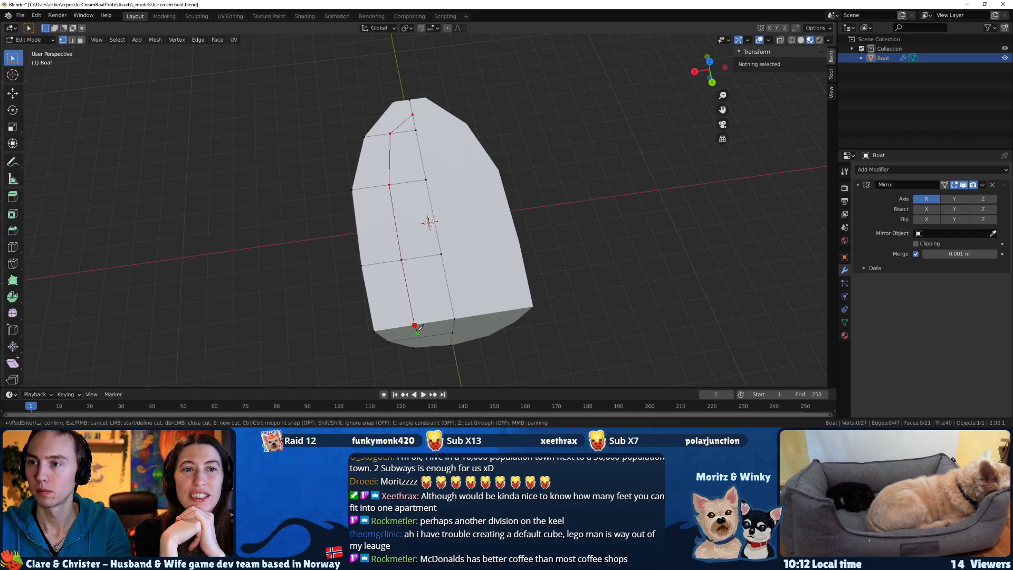
key(Return)
middle_drag(411, 295, 381, 223)
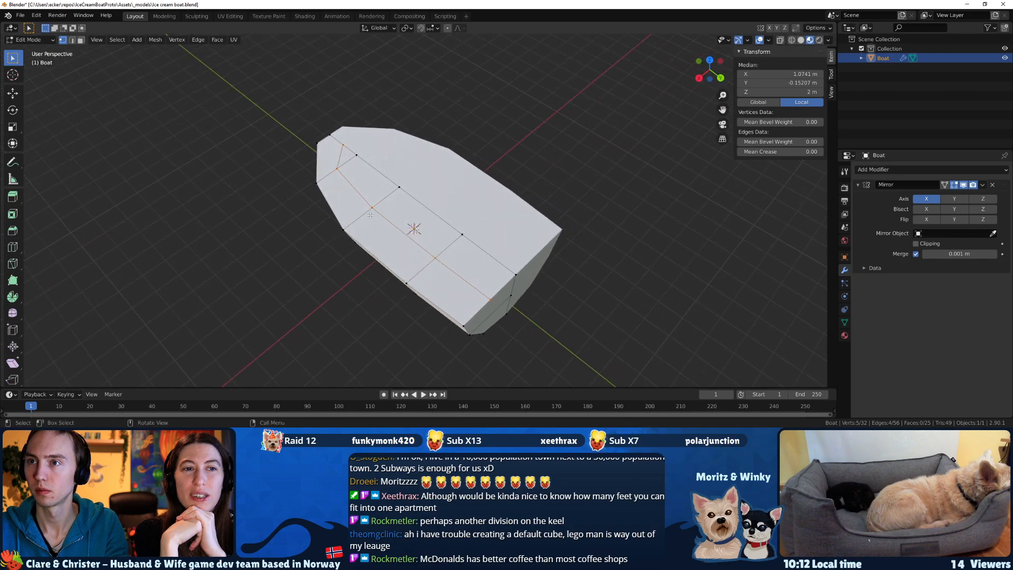
Select the four off-centre vertices of the deck cut and move them about 0.69 m outward along X.
click(336, 168)
shift+click(371, 208)
shift+click(435, 258)
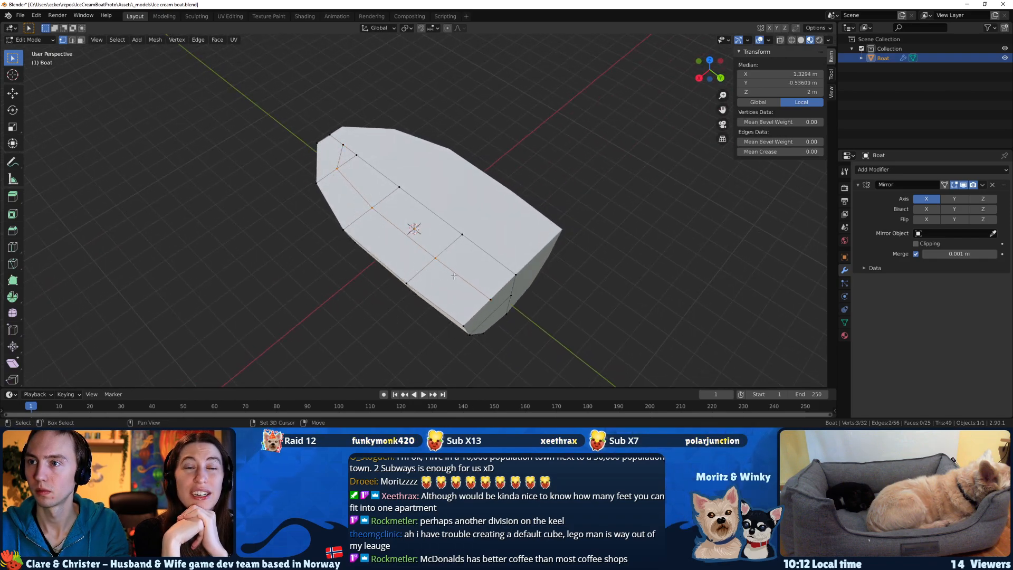
shift+click(469, 283)
key(g)
key(x)
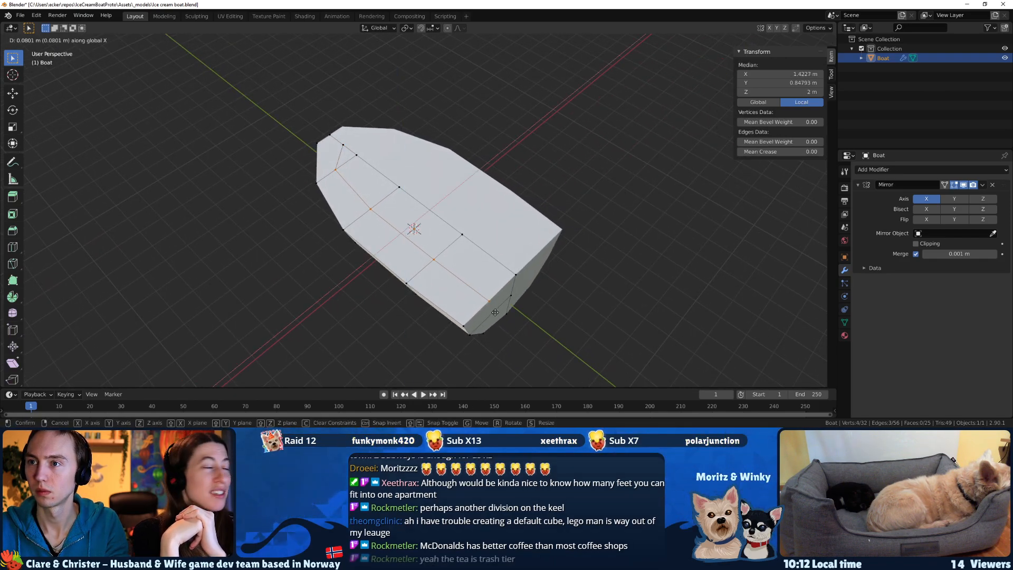
click(476, 315)
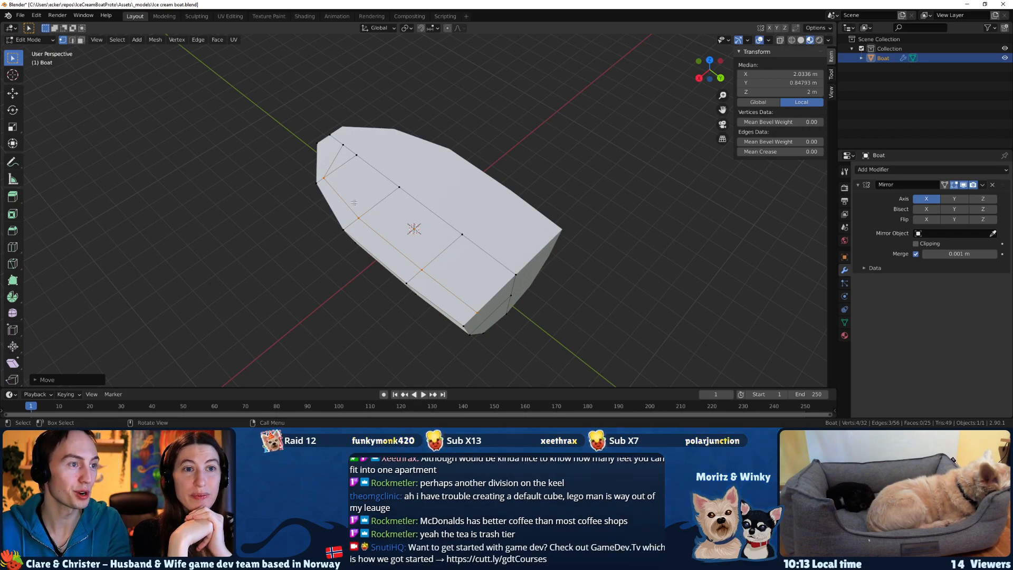
Deselect the foremost cut vertex and move the other three about 0.33 m further outward along X.
ctrl+drag(324, 180, 324, 179)
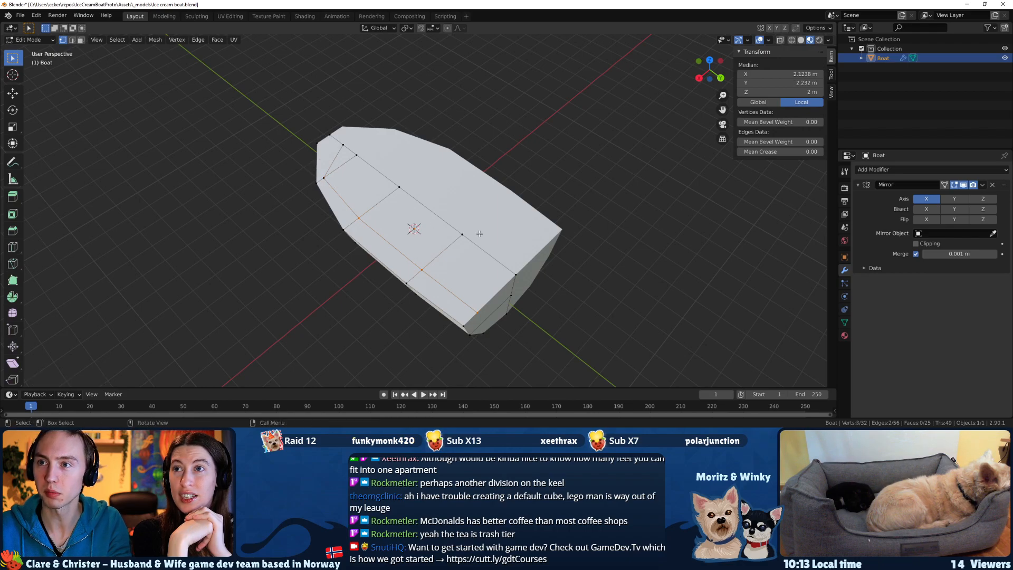
key(g)
key(x)
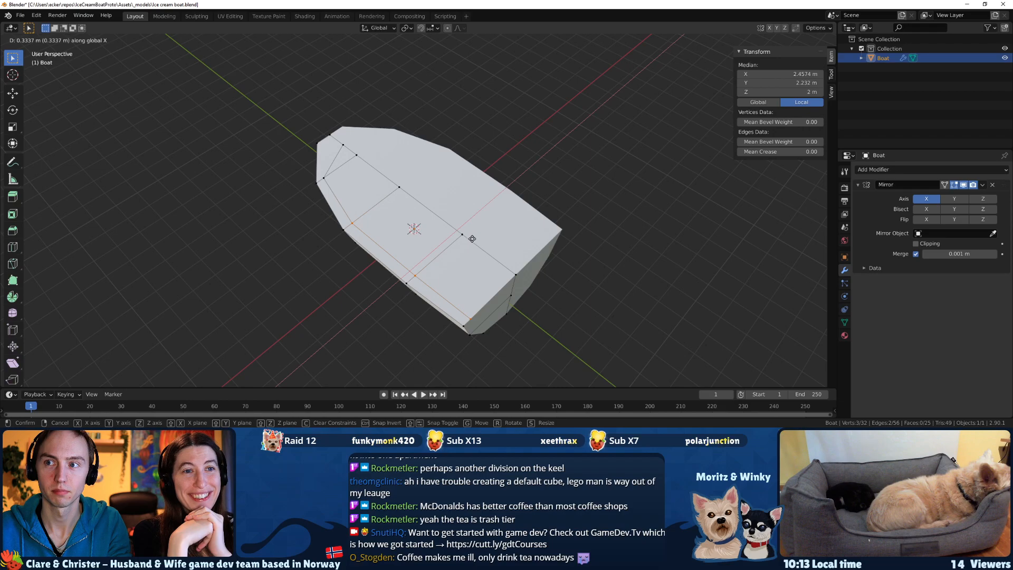
click(472, 239)
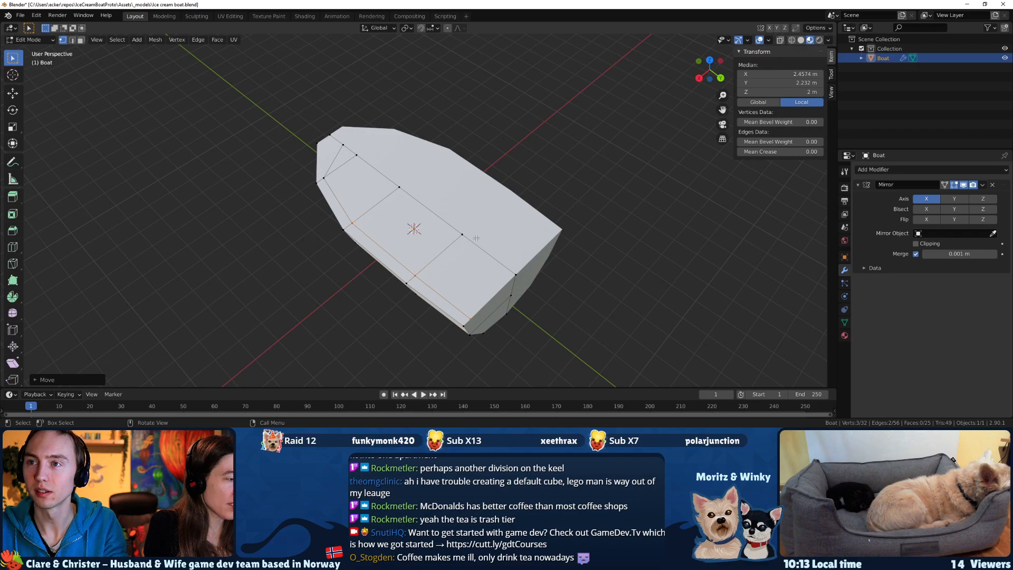
Move the cut's centreline vertex near the bow forward along Y to about -4.83 m.
middle_drag(476, 238, 495, 245)
click(319, 154)
middle_drag(318, 154, 374, 239)
scroll(374, 239, up, 1)
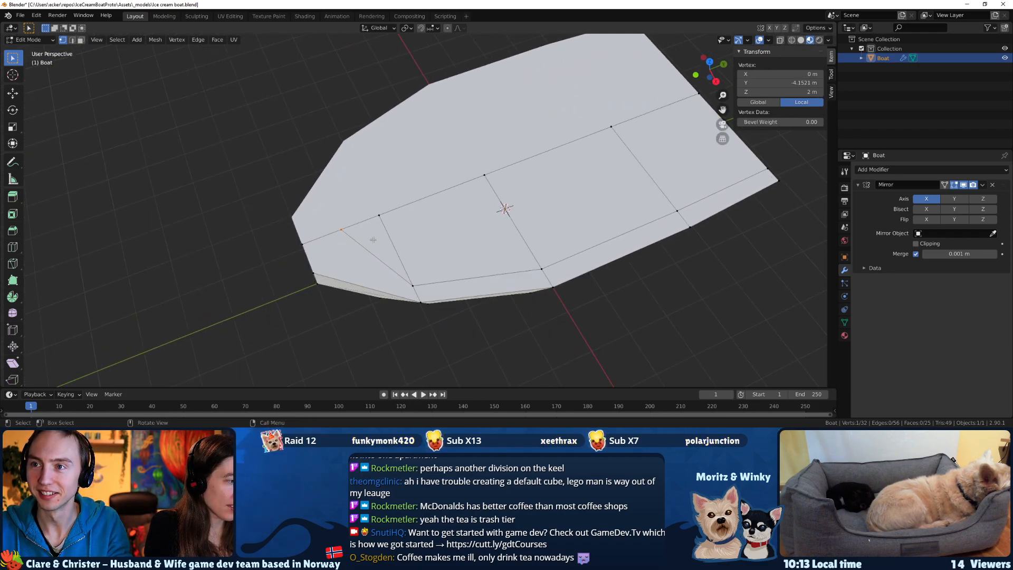
key(g)
key(y)
click(343, 243)
Knife-cut an edge from the bow's upper corner vertex to the diagonal deck edge.
middle_drag(343, 242, 382, 261)
scroll(382, 261, up, 2)
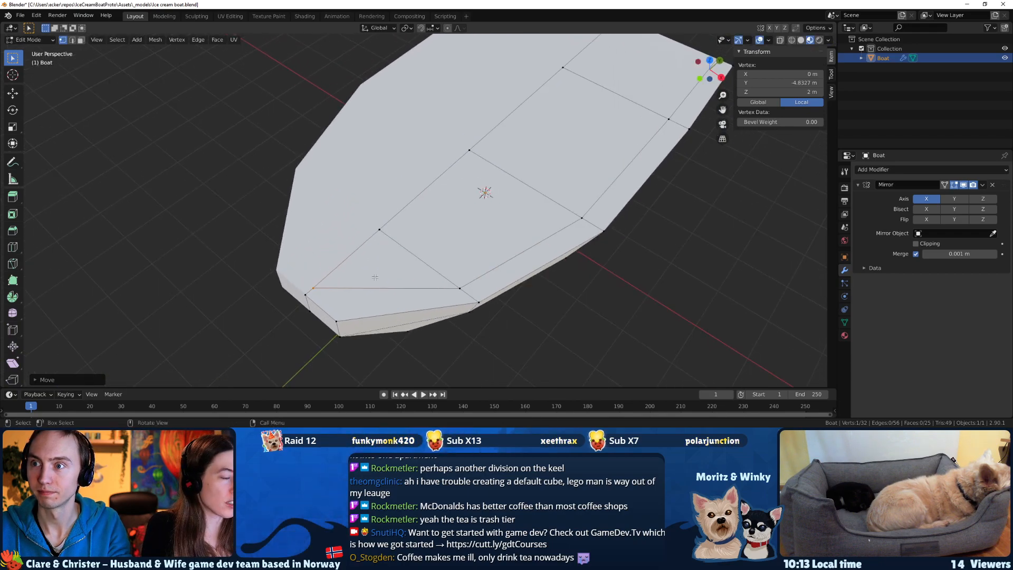
key(k)
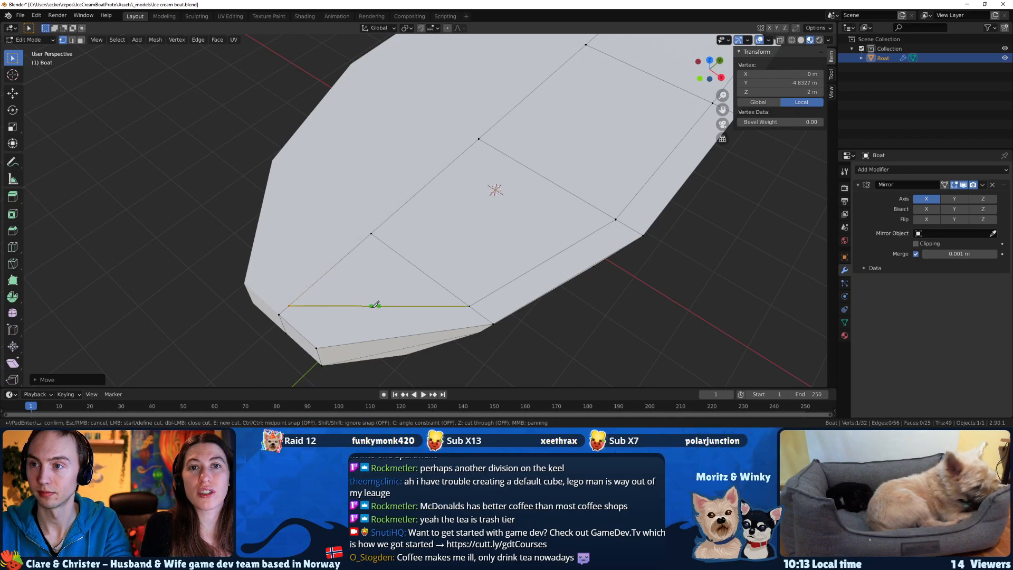
middle_drag(374, 305, 430, 293)
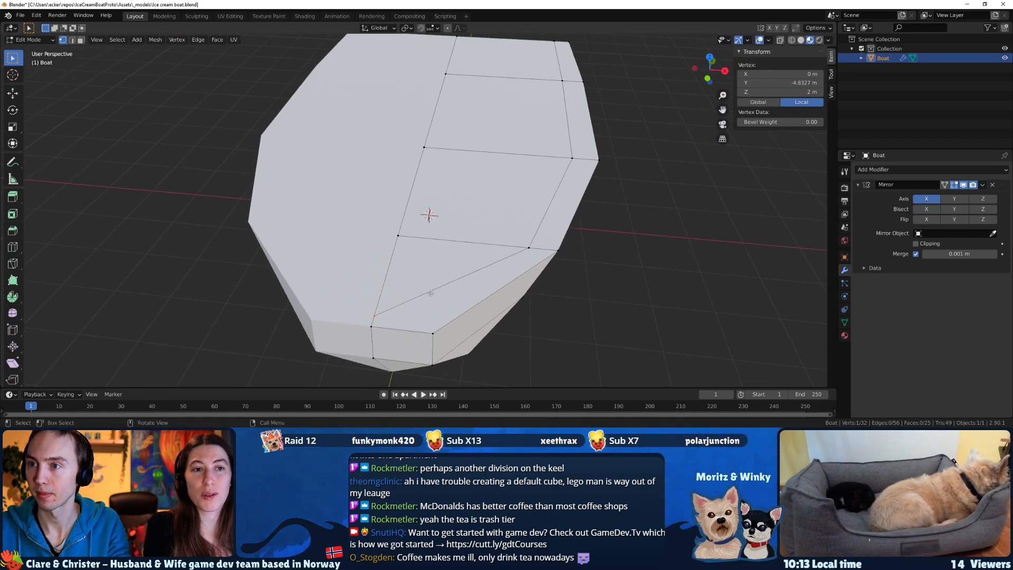
key(l)
key(k)
click(433, 333)
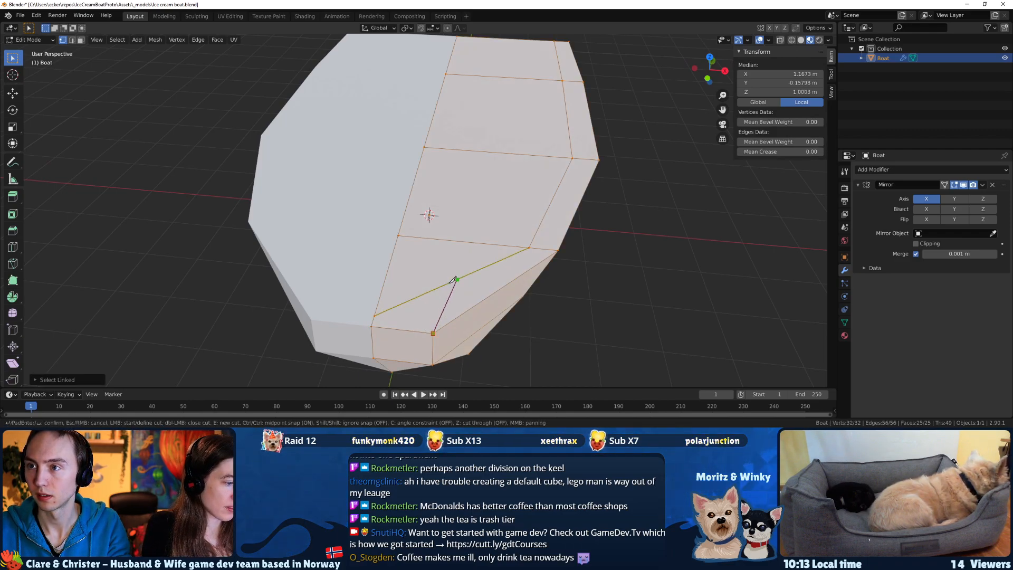
click(457, 280)
key(Return)
Move the new vertex on the diagonal edge within the XY plane to about X 0.62 m, Y -4.66 m, near the bow corner.
click(456, 280)
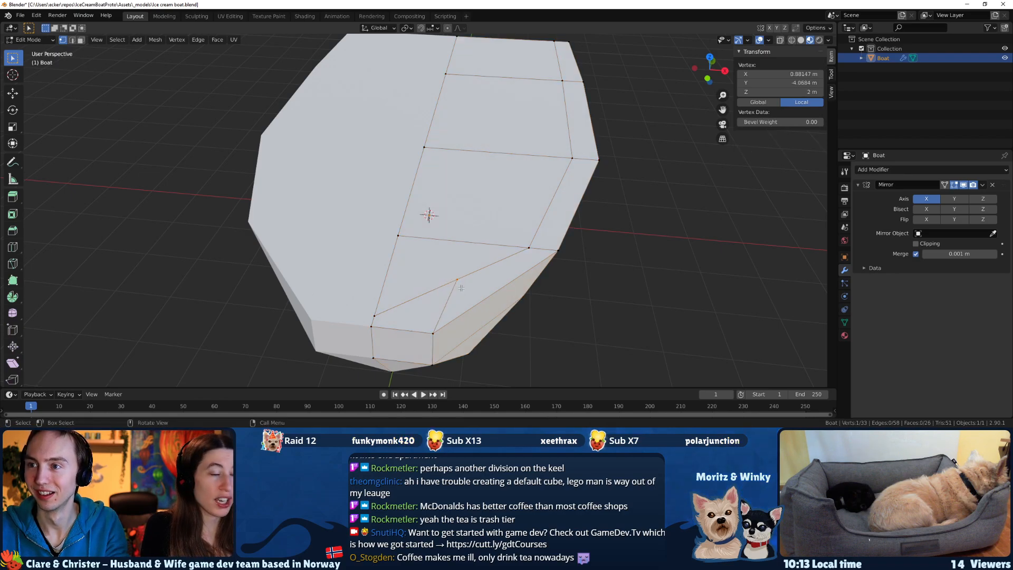
key(g)
key(shift+z)
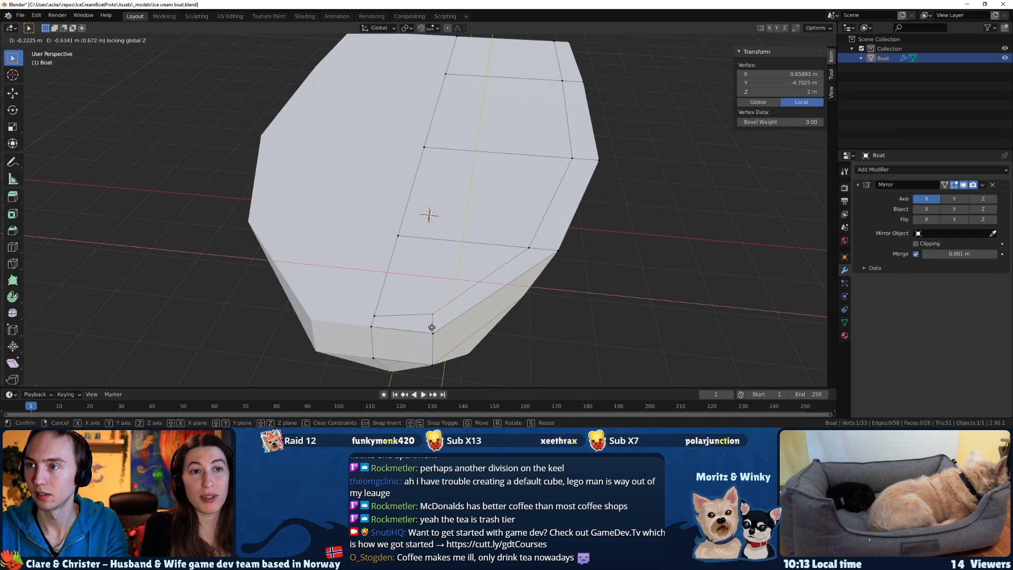
click(430, 325)
Move the inner centreline vertex at the bow back along Y to about -4.69 m.
middle_drag(430, 325, 381, 337)
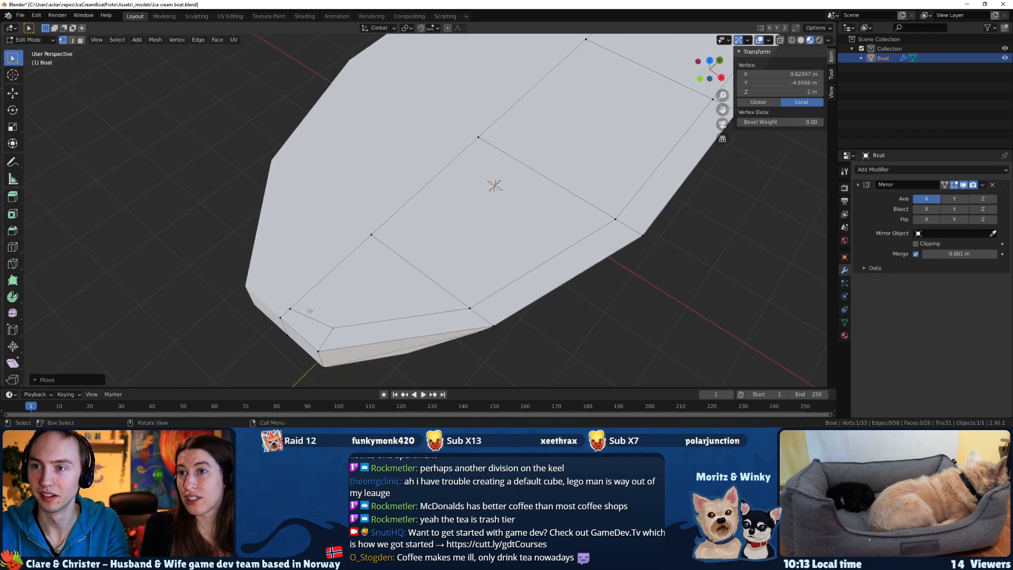
click(285, 302)
key(g)
key(y)
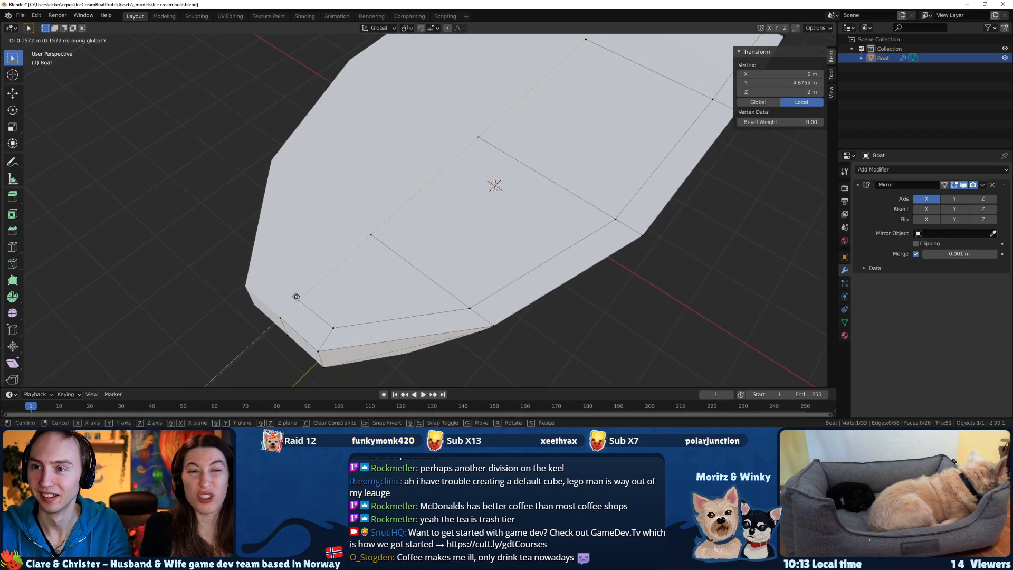
click(296, 297)
In face select mode, select the three inner deck faces from the bow to past midship, leaving out the stern face.
middle_drag(296, 297, 338, 223)
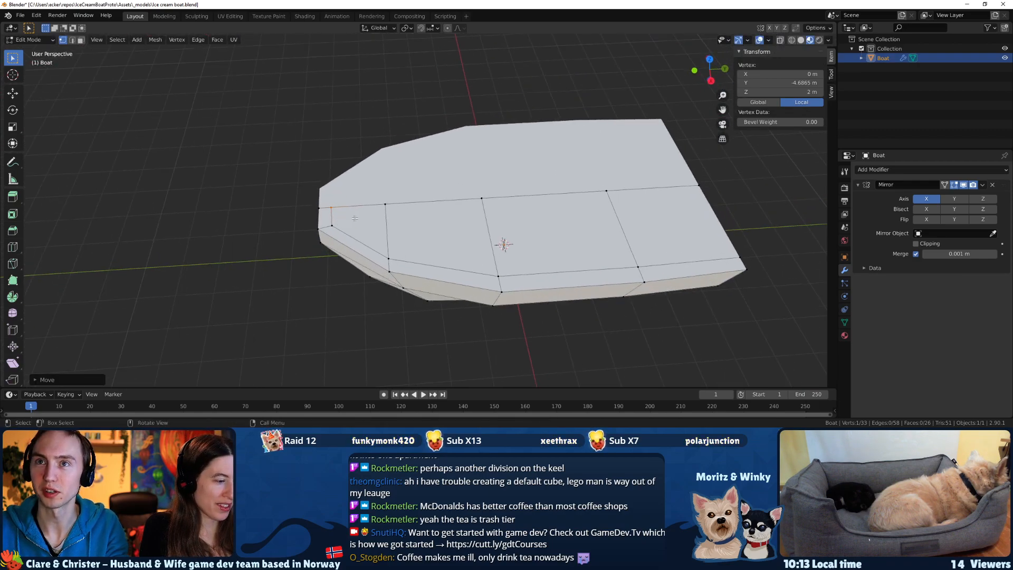
key(3)
click(355, 217)
shift+click(445, 228)
shift+click(559, 232)
middle_drag(651, 241, 580, 249)
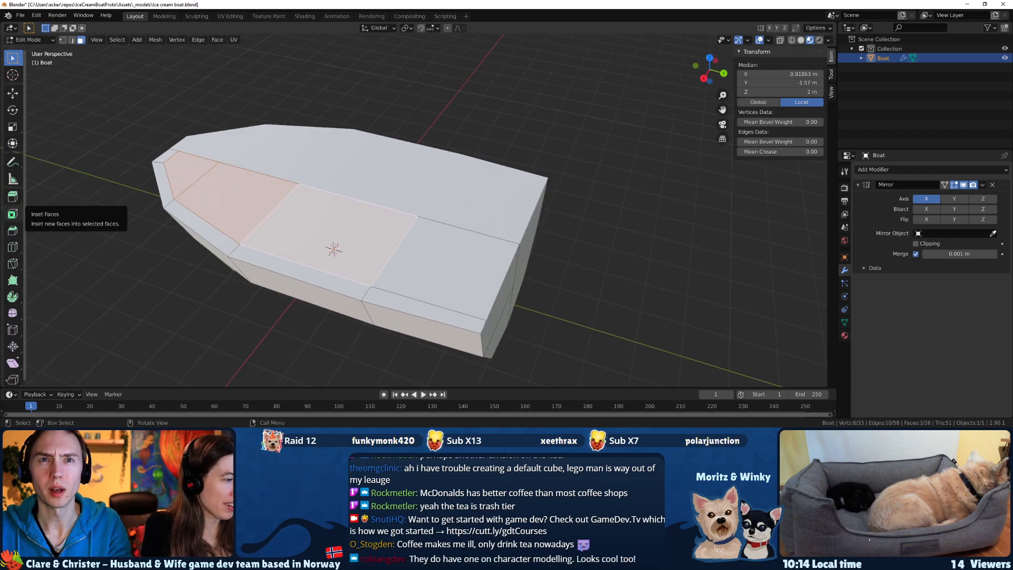
Switch to the browser and open the Nord Star 31+ Patrol listing's third photo in the enlarged viewer.
key(alt+Tab)
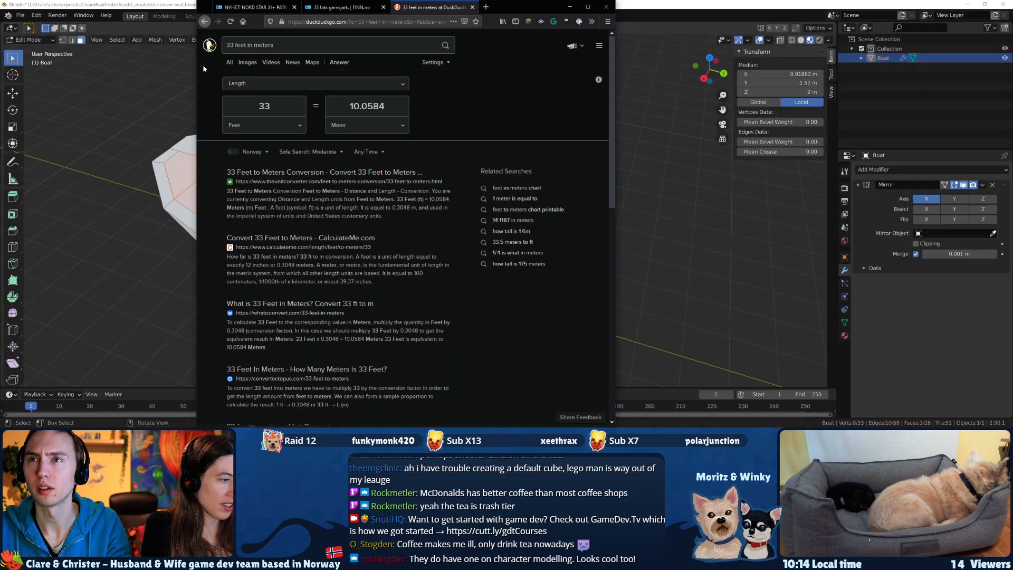
click(257, 7)
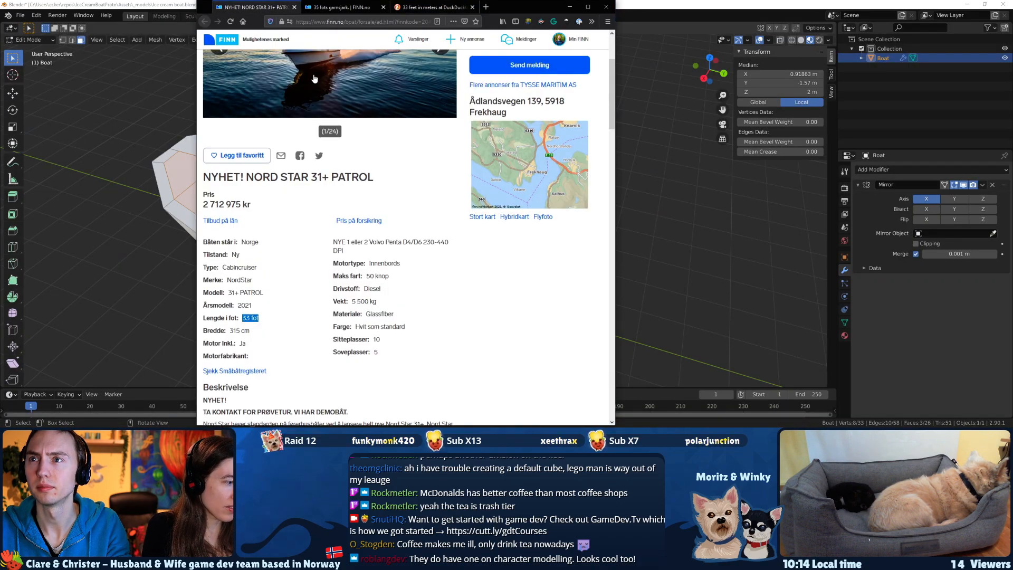
scroll(314, 74, up, 3)
click(439, 166)
click(438, 167)
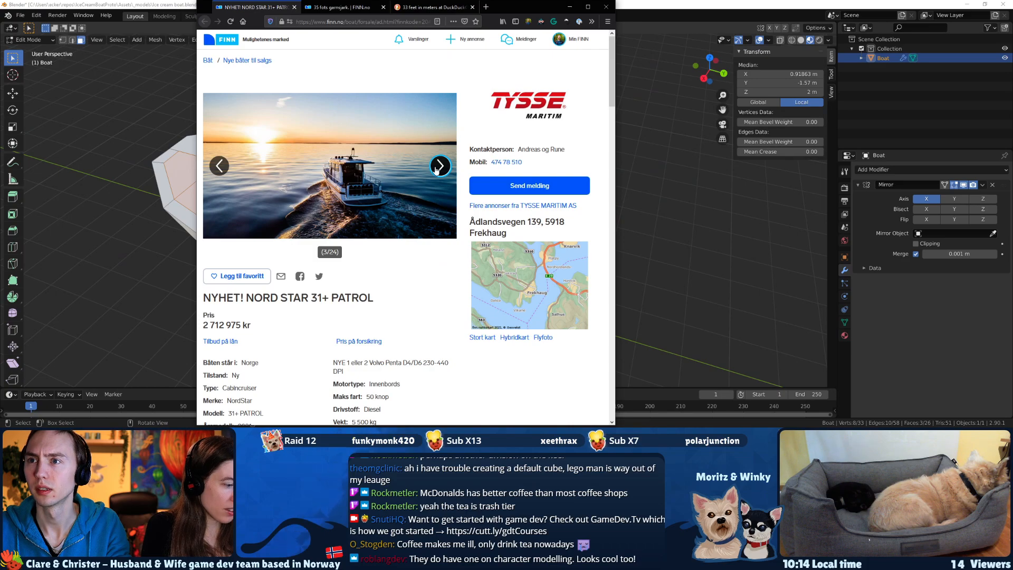
click(352, 192)
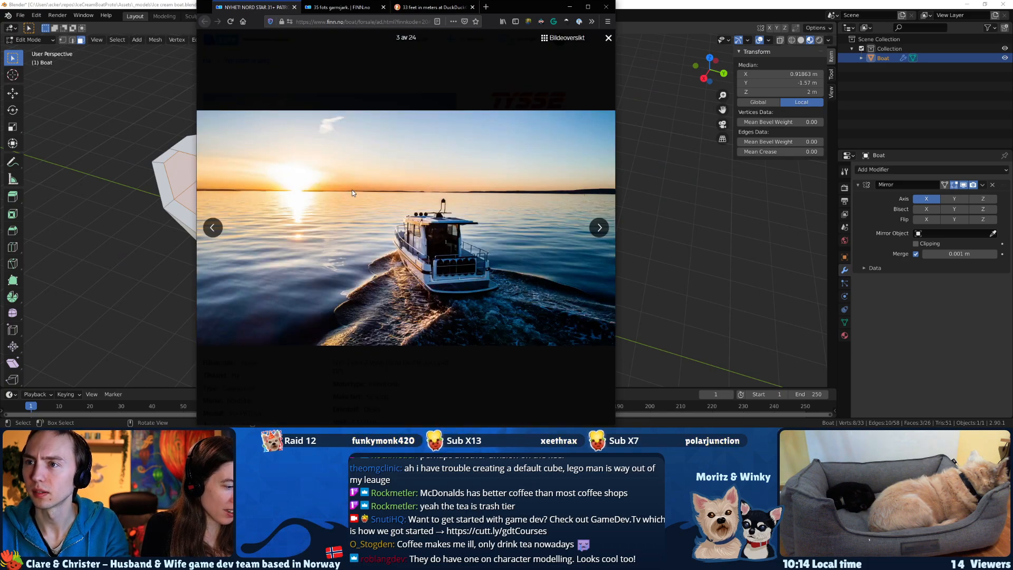
Examine the listing's photos for deck, cabin and stern references, cycling through the gallery back to the third photo.
key(Right)
key(Right)
key(Right)
key(Right)
key(Right)
key(Right)
key(Right)
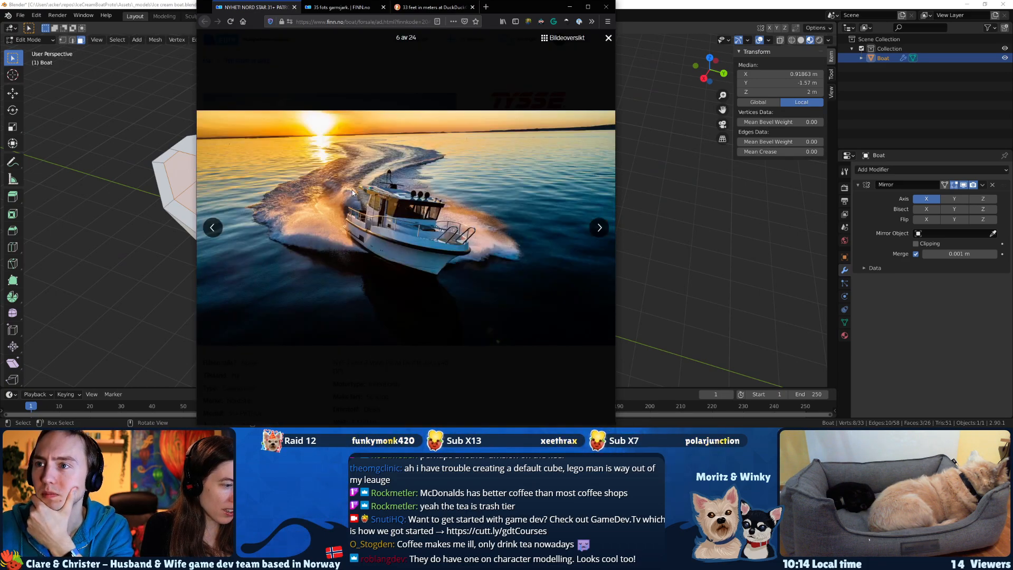
key(Right)
key(Right)
key(Right)
key(Right)
key(Right)
key(Right)
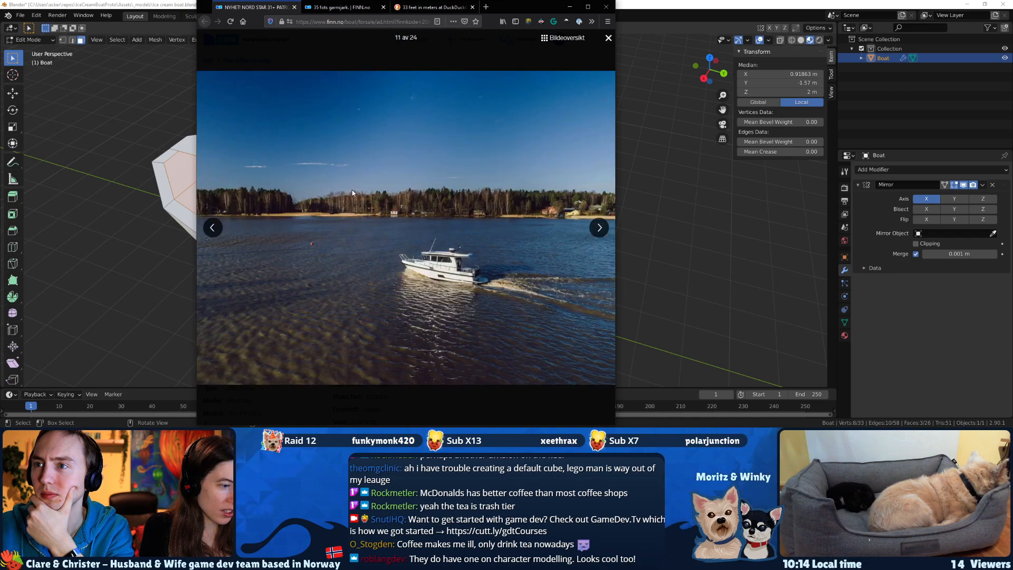
key(Right)
key(Right)
key(Right)
key(Right)
key(Right)
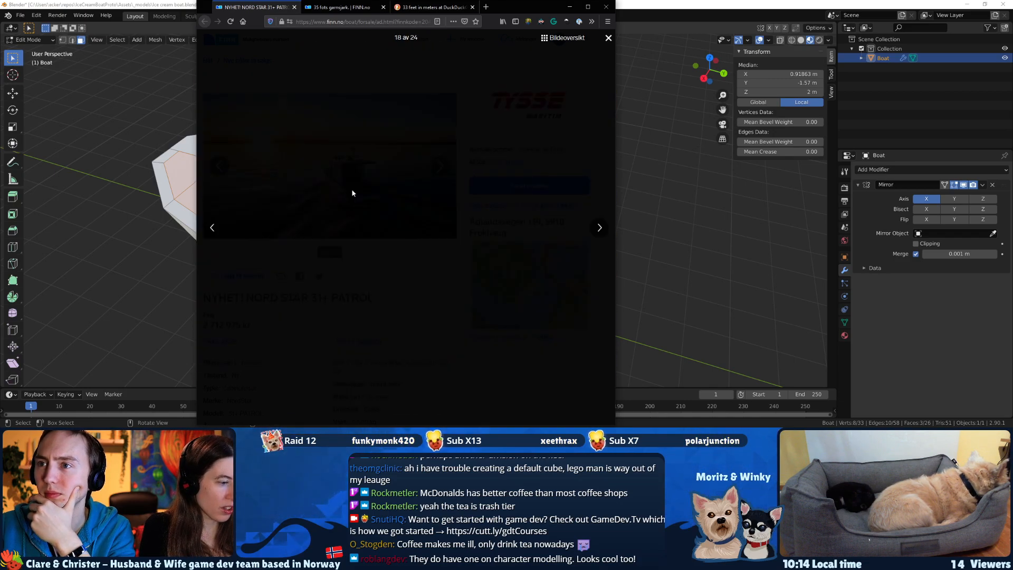
key(Right)
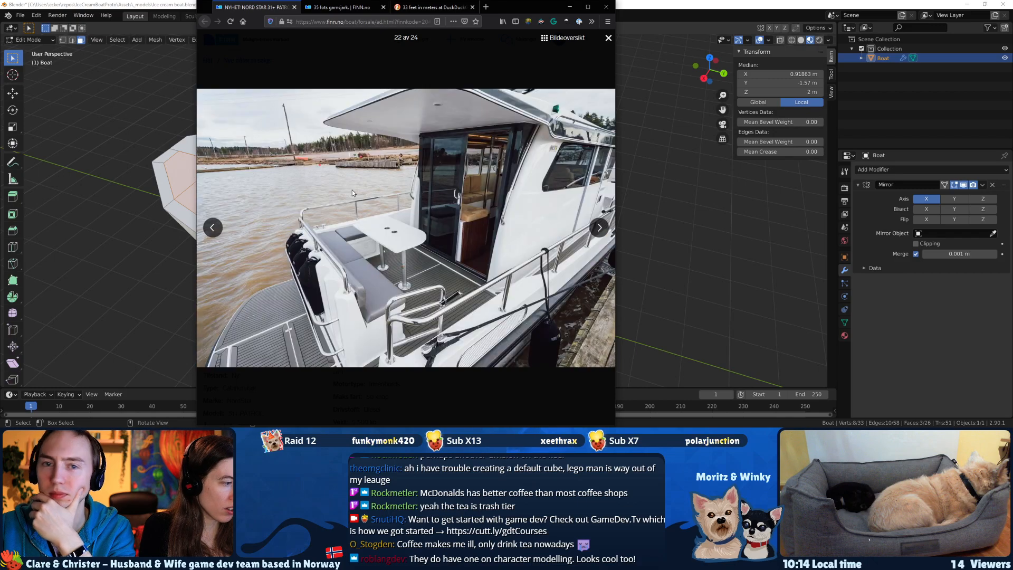
key(Right)
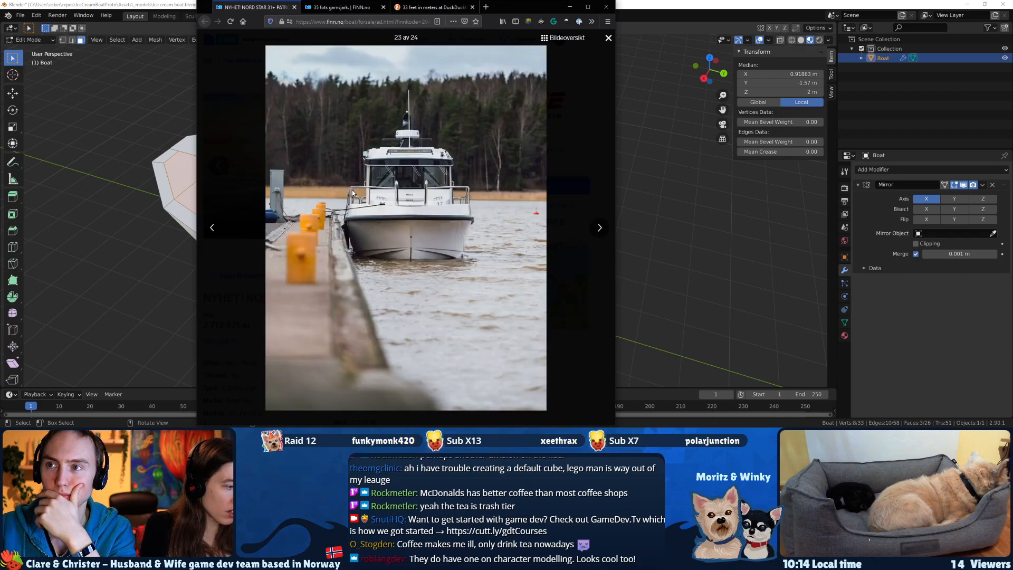
key(Right)
key(Right)
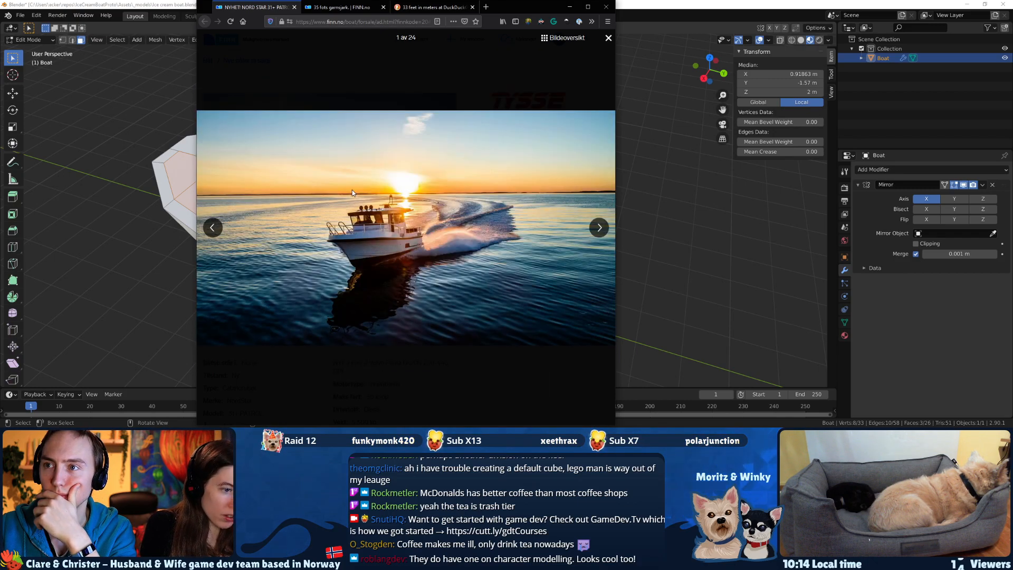
key(Right)
key(Right)
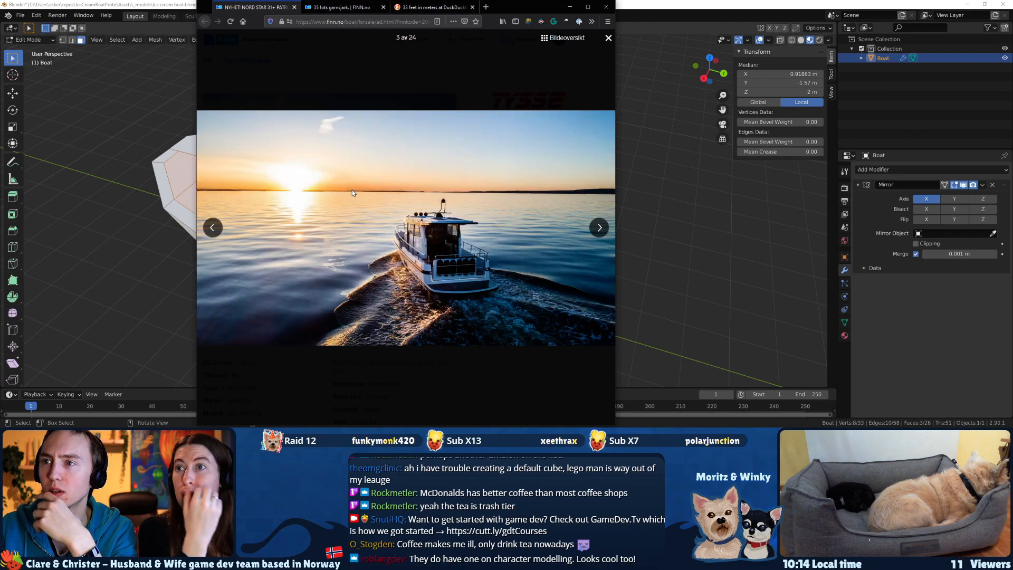
Check the 35 fots garnsjark listing's photo, close that page and return to the Nord Star gallery.
click(343, 7)
scroll(319, 102, up, 1)
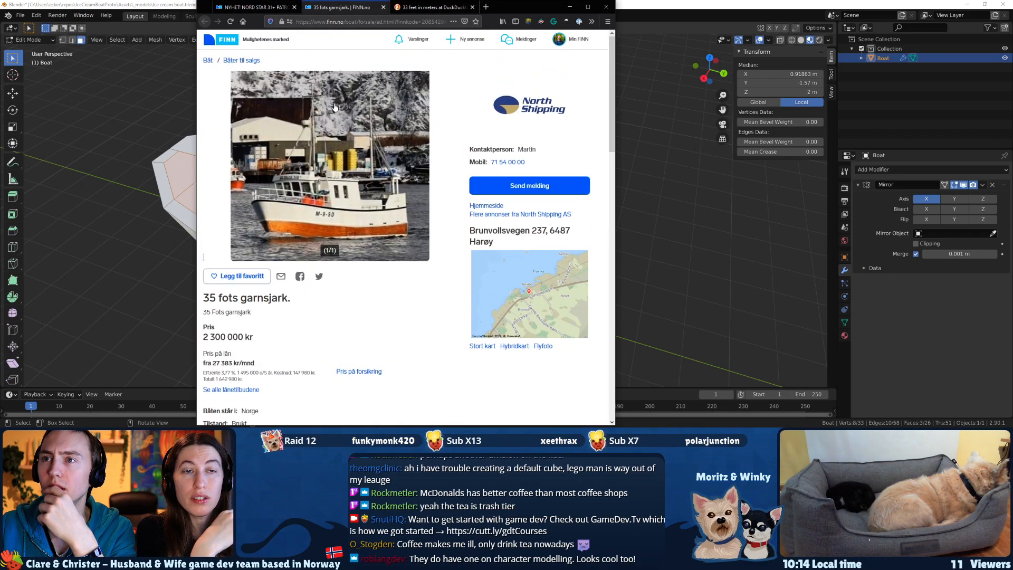
key(ctrl+w)
click(270, 8)
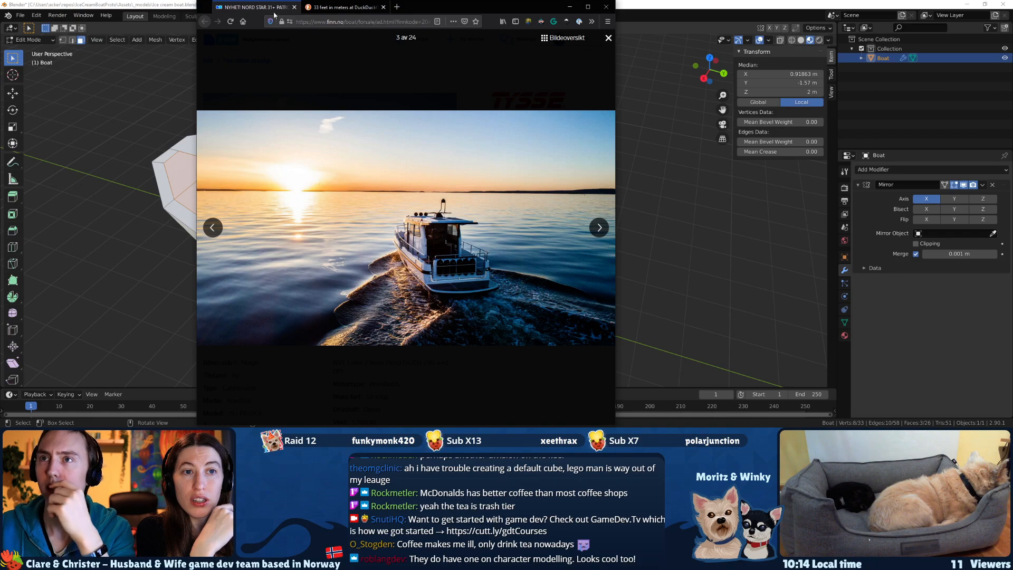
Keep a duplicate of the Nord Star 31+ Patrol page and go from the listing to the boats-for-sale overview.
right_click(276, 7)
click(295, 39)
click(269, 9)
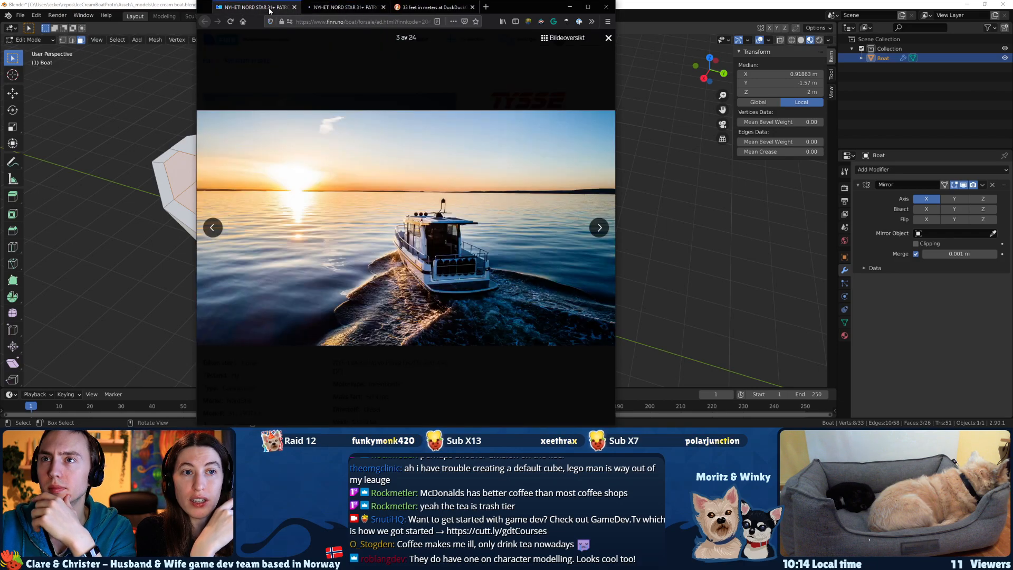
click(606, 39)
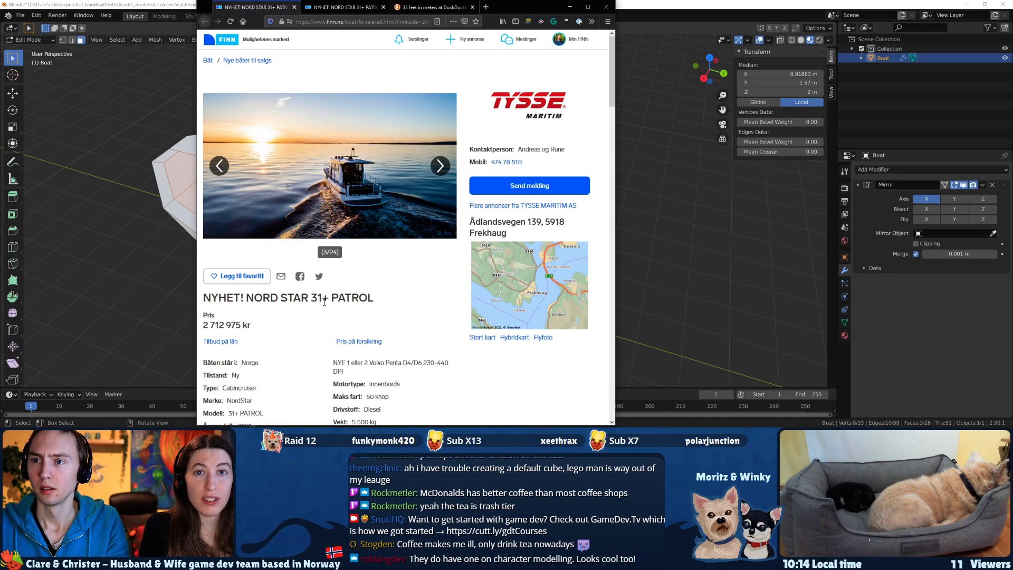
scroll(236, 340, down, 3)
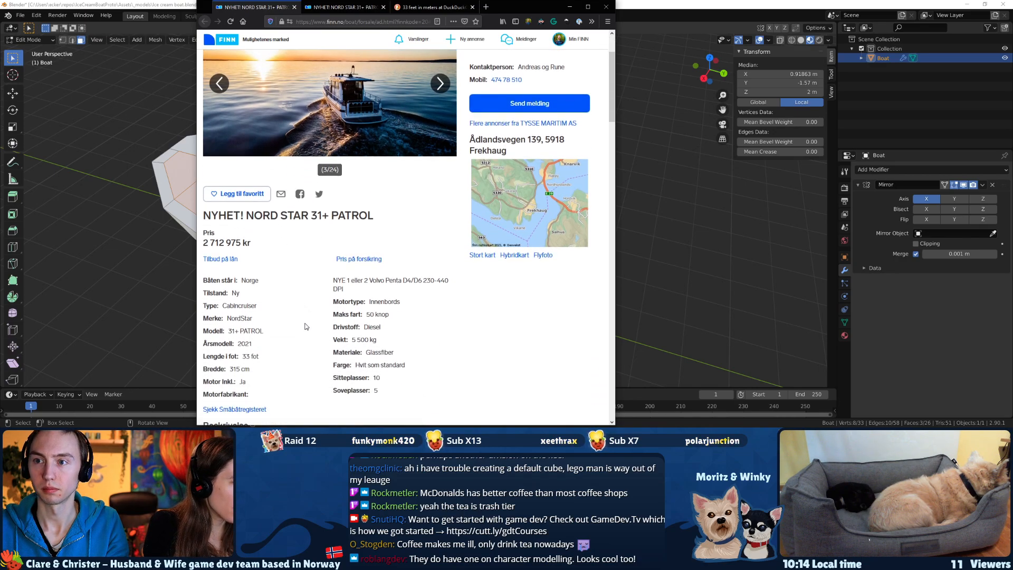
scroll(235, 340, up, 3)
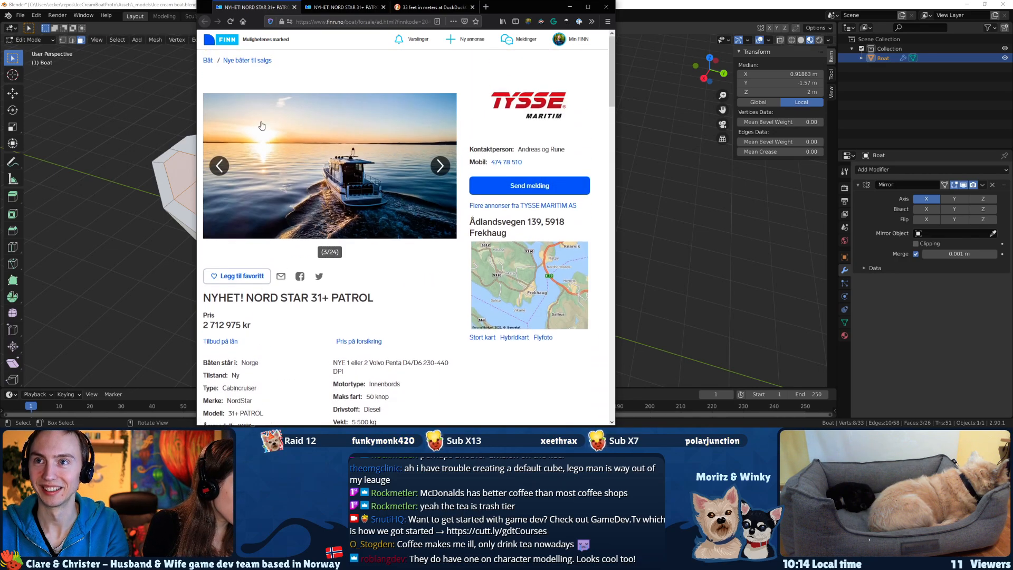
click(247, 61)
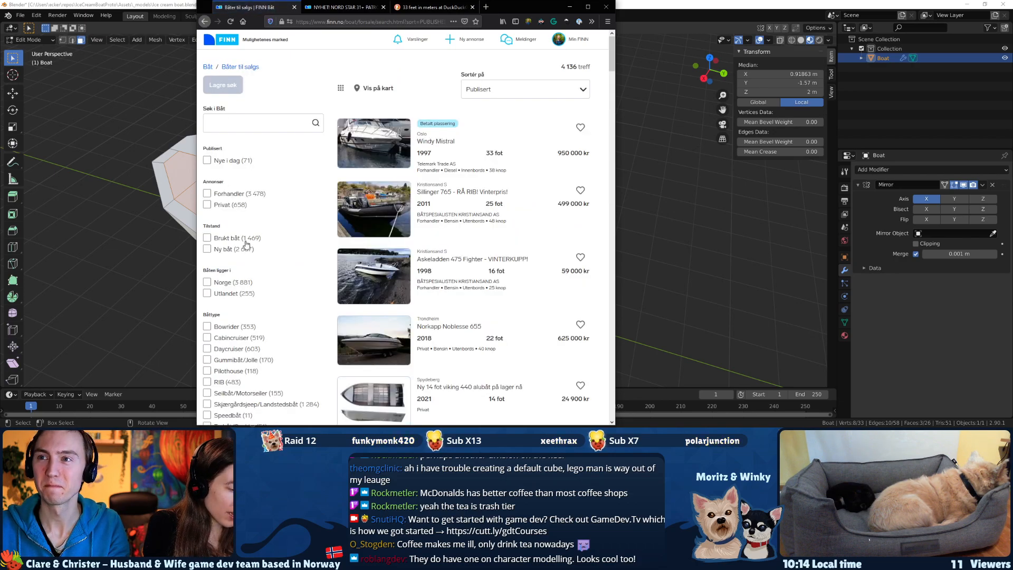
Find the Nord Star 33+ Patrol listing in the overview, examine its second photo enlarged, and close the listing.
scroll(318, 202, down, 10)
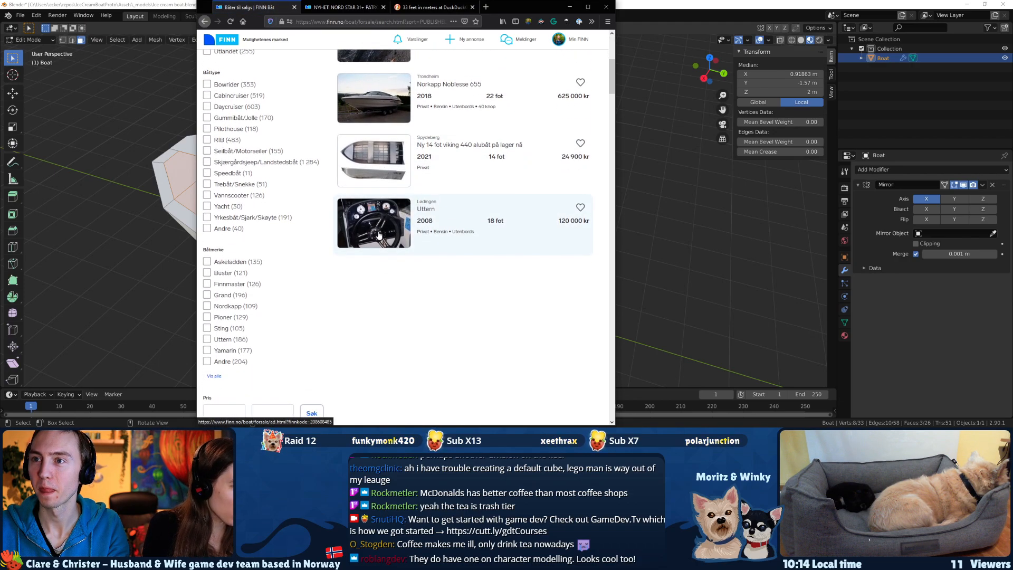
scroll(372, 275, down, 4)
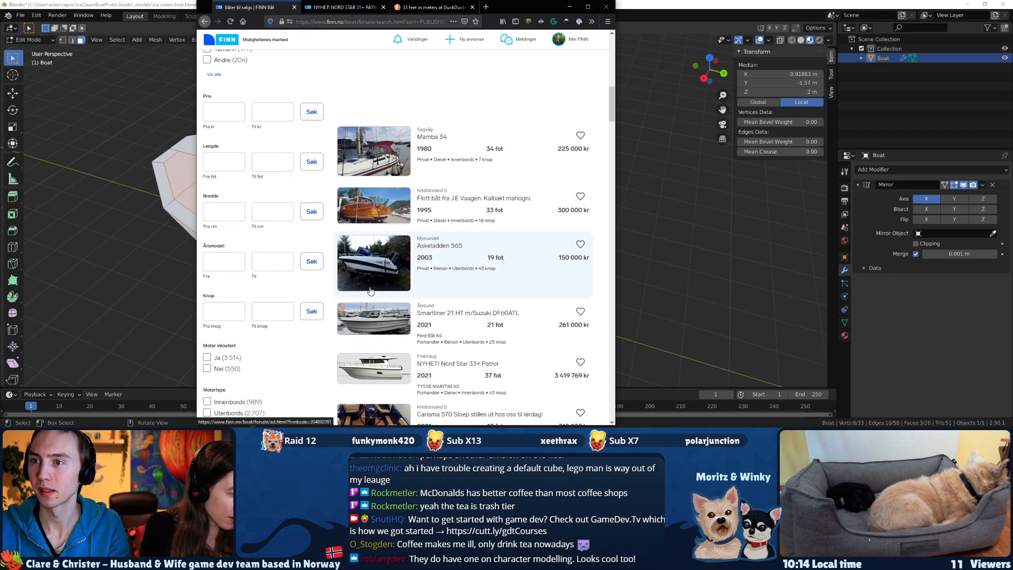
scroll(369, 297, down, 3)
middle_click(372, 157)
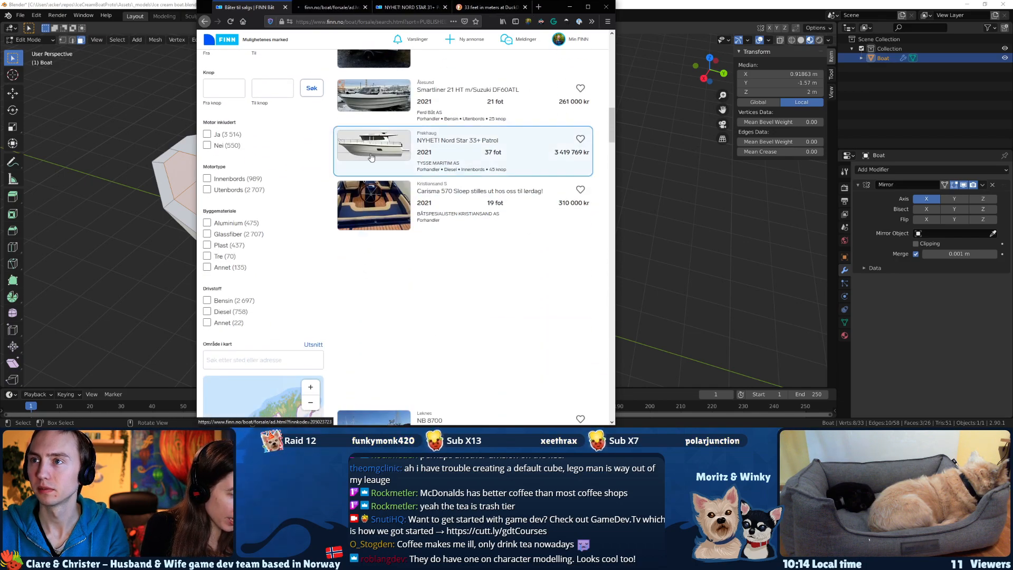
click(323, 6)
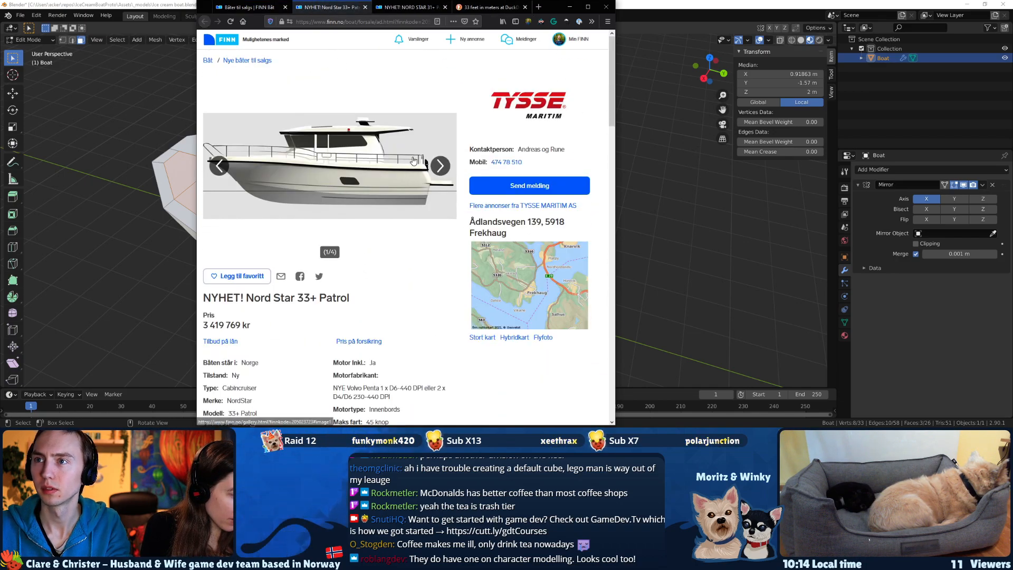
click(440, 166)
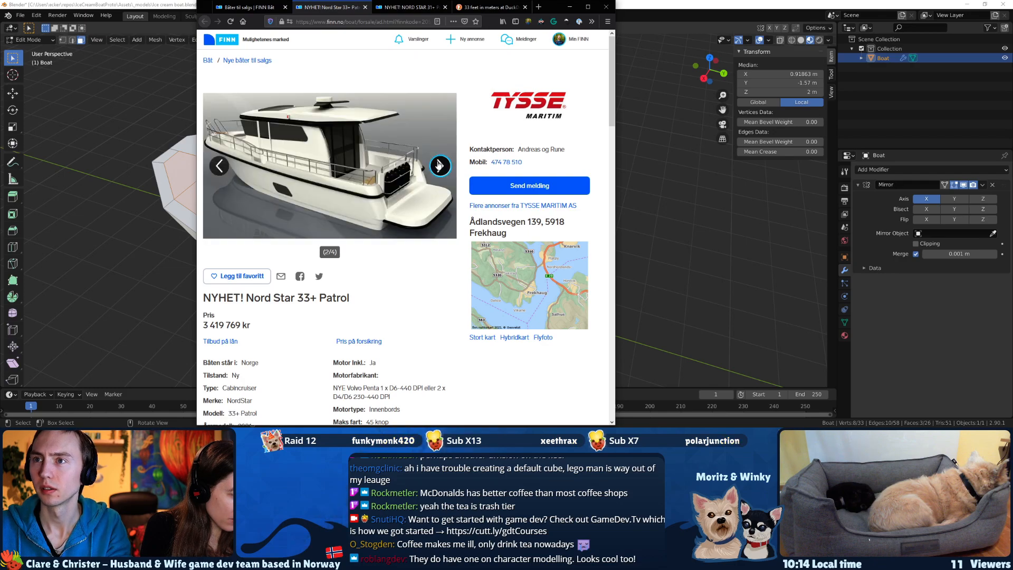
click(394, 184)
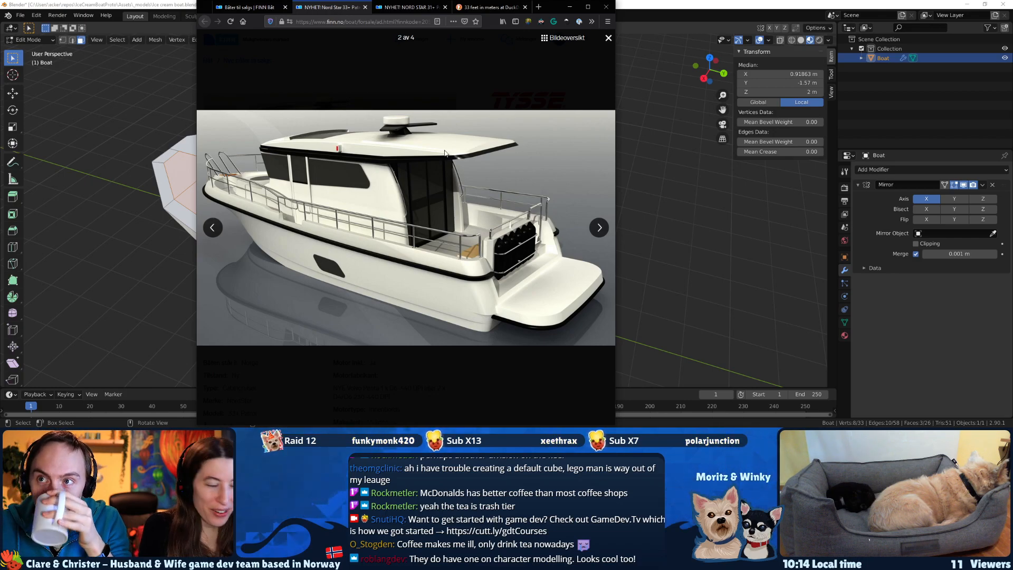
click(549, 52)
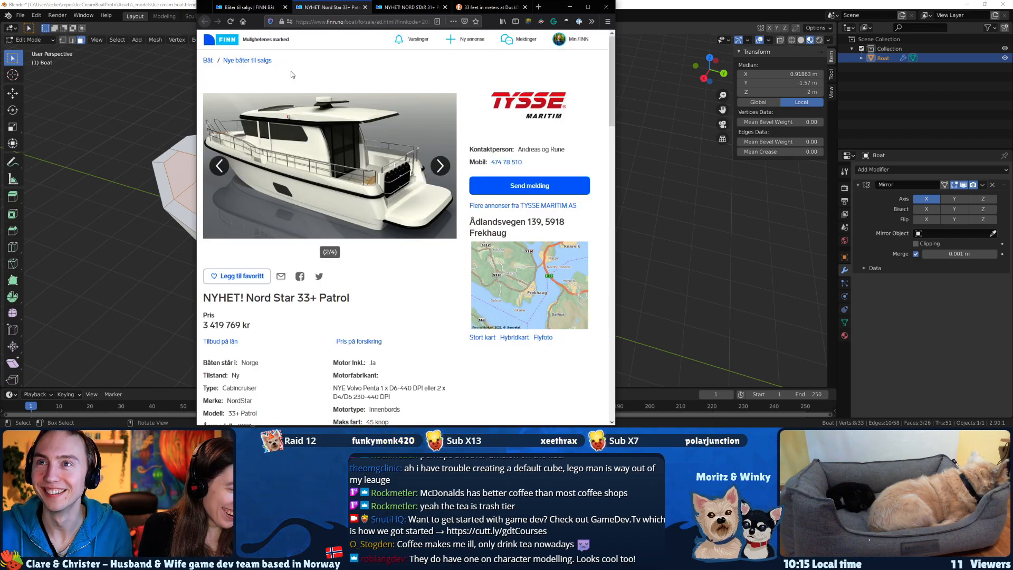
key(ctrl+w)
Browse further down the boat overview, open the Carisma 615 Tender listing and view its first three photos enlarged.
scroll(400, 261, down, 2)
scroll(399, 261, down, 6)
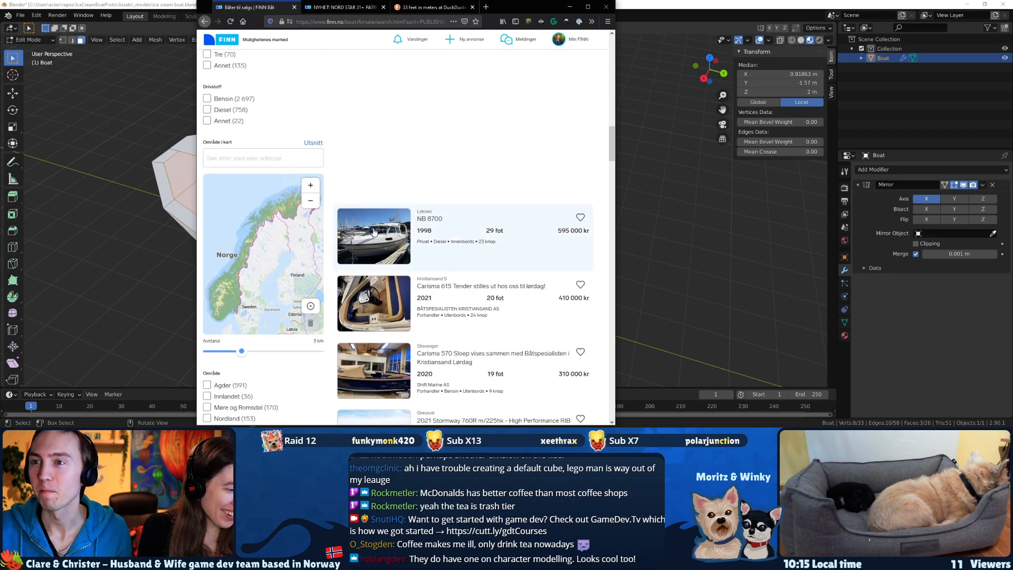
scroll(373, 282, down, 2)
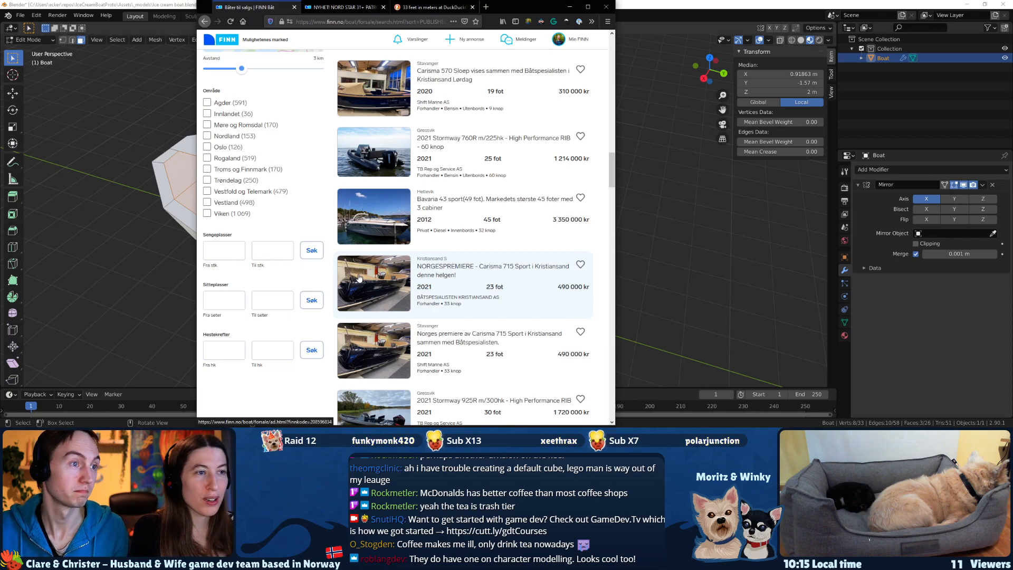
scroll(355, 280, down, 4)
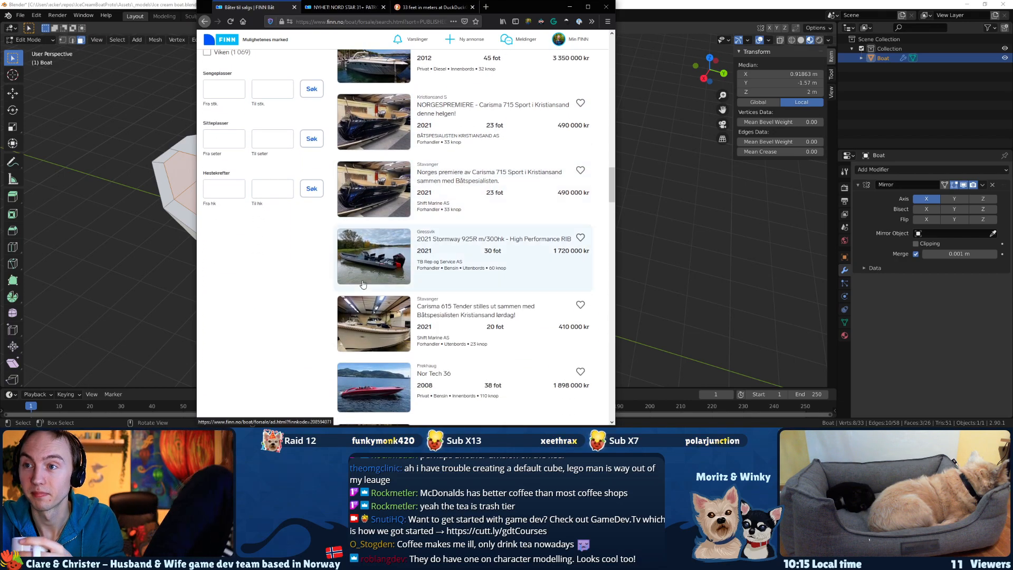
scroll(363, 284, down, 2)
middle_click(366, 221)
click(320, 15)
click(365, 182)
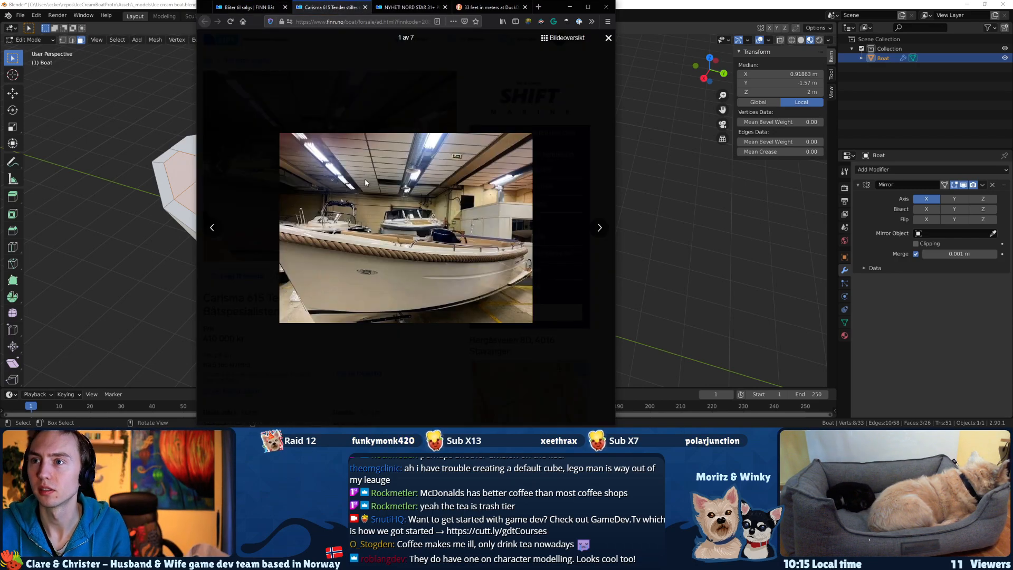
click(365, 183)
click(365, 182)
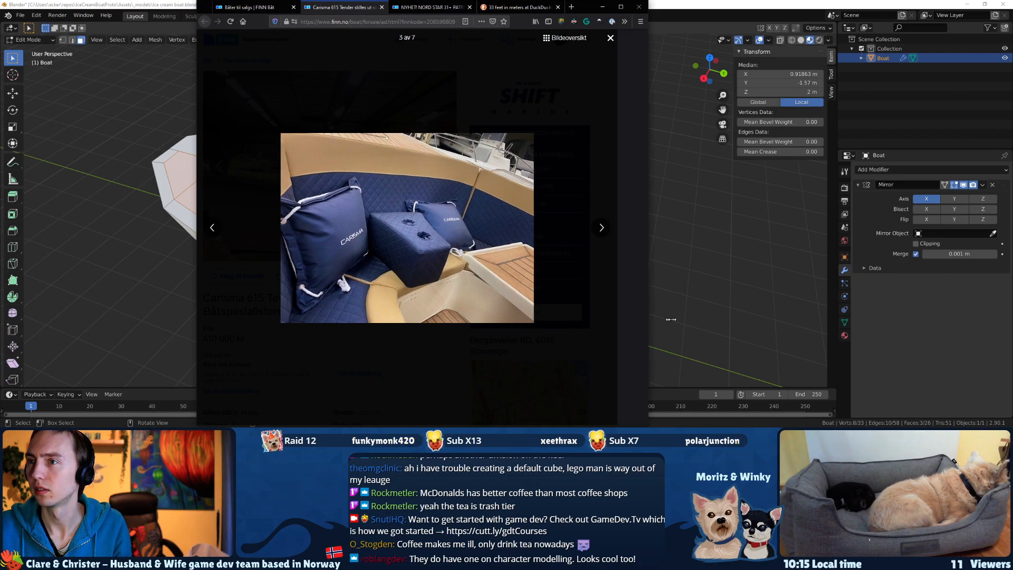
Widen the browser window and examine the remaining Carisma 615 Tender photos for the stern platform and inner deck layout.
drag(615, 315, 767, 327)
key(Right)
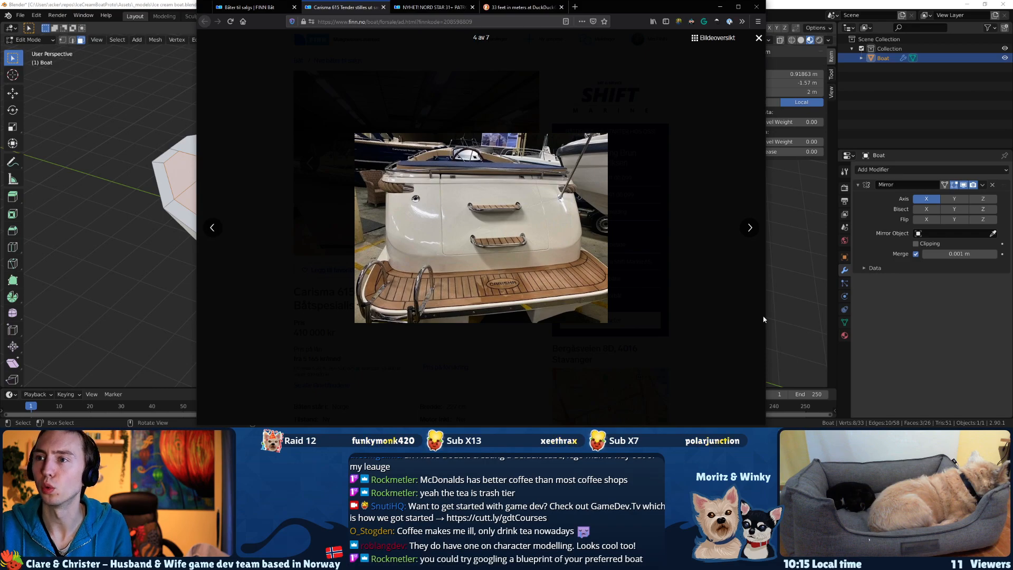
key(Right)
key(Right)
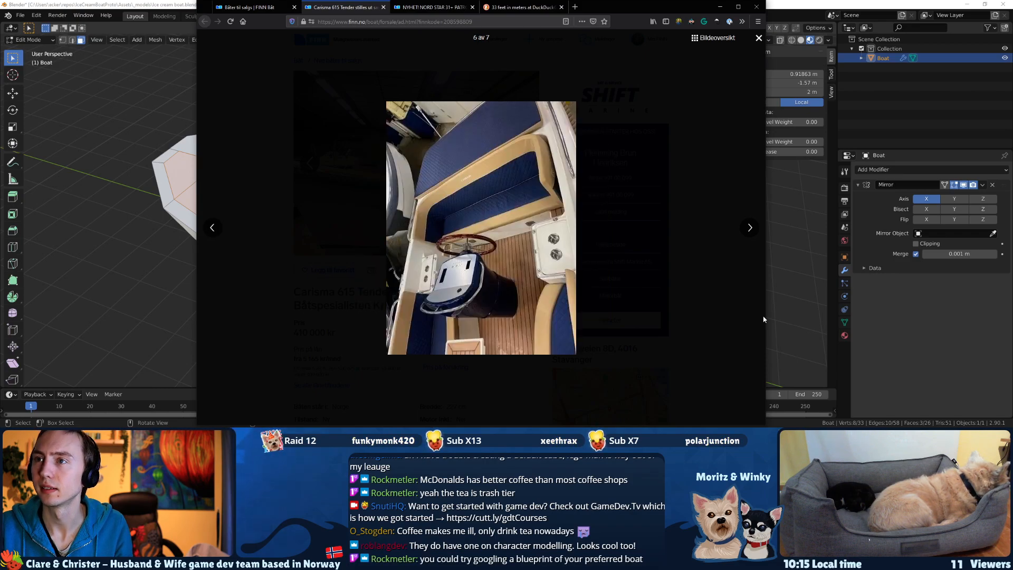
key(Right)
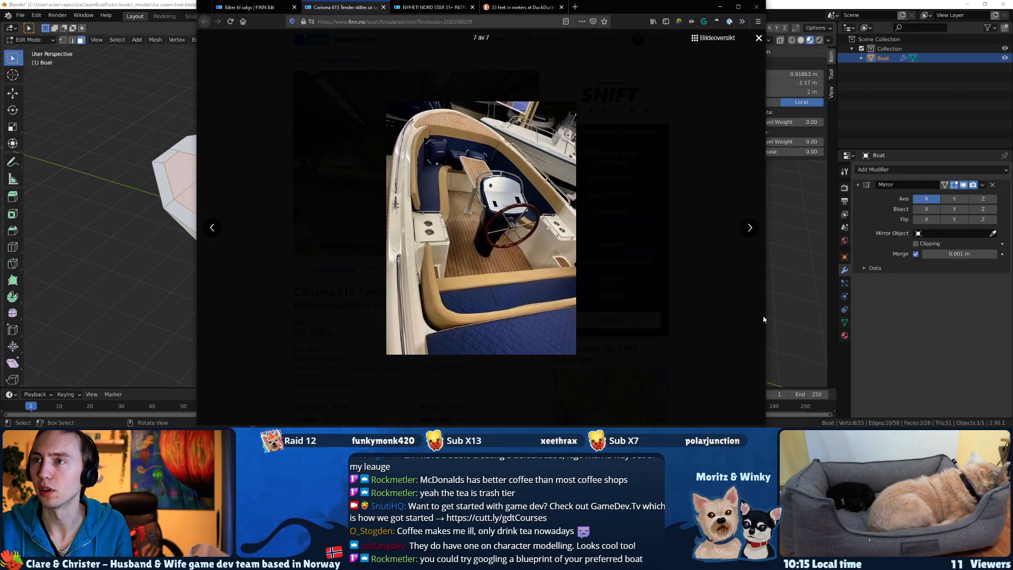
key(Right)
key(Left)
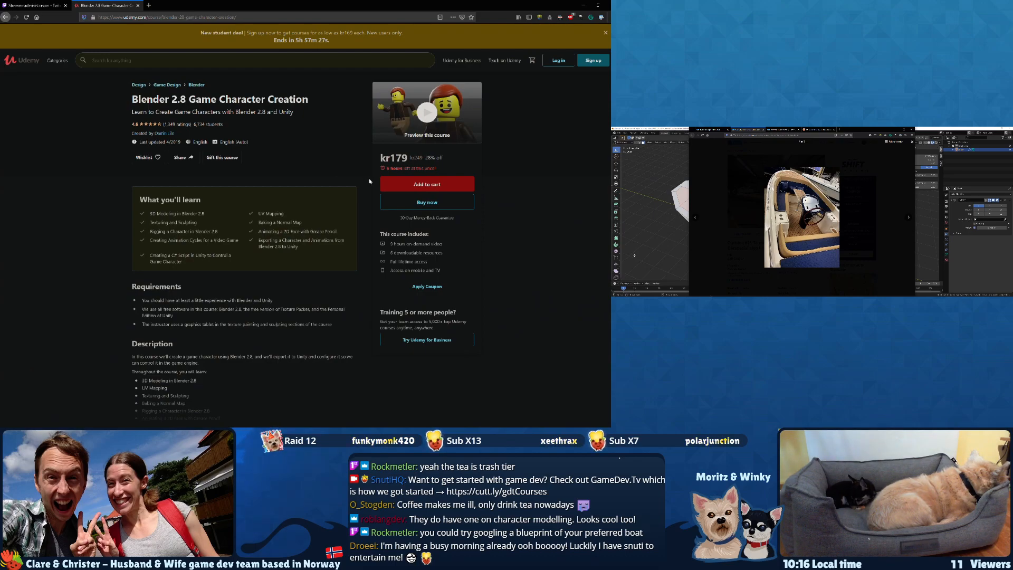
Enlarge the Udemy page for the Blender 2.8 Game Character Creation course and read its overview.
ctrl+scroll(517, 253, up, 4)
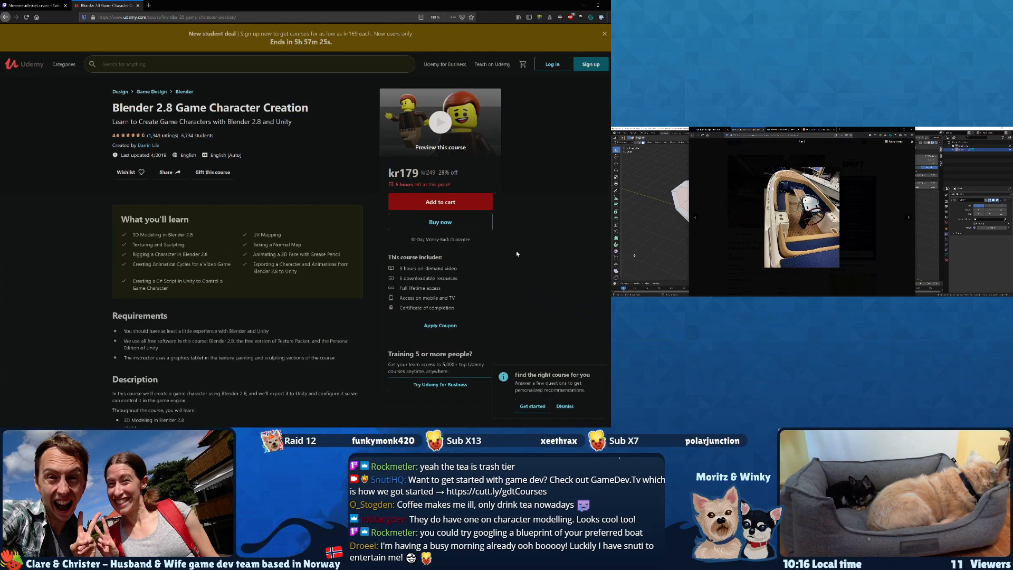
ctrl+scroll(516, 254, up, 1)
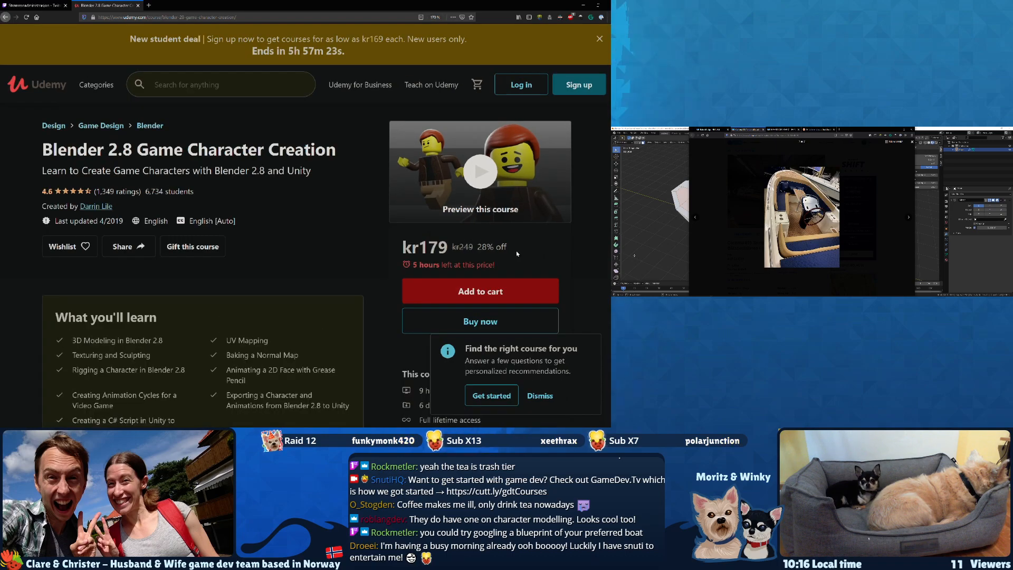
scroll(517, 253, down, 1)
scroll(516, 252, down, 1)
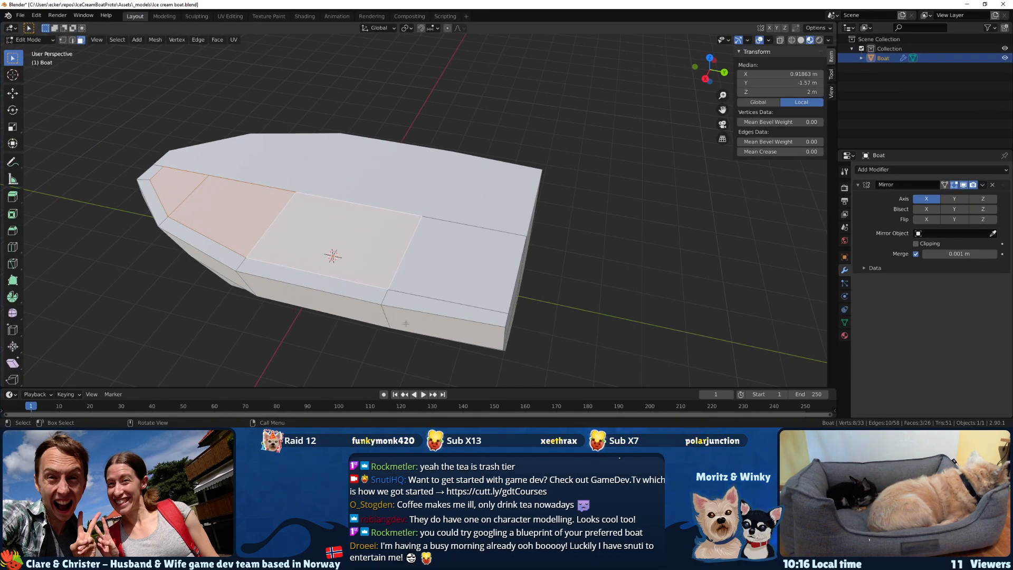
key(k)
middle_drag(406, 323, 534, 292)
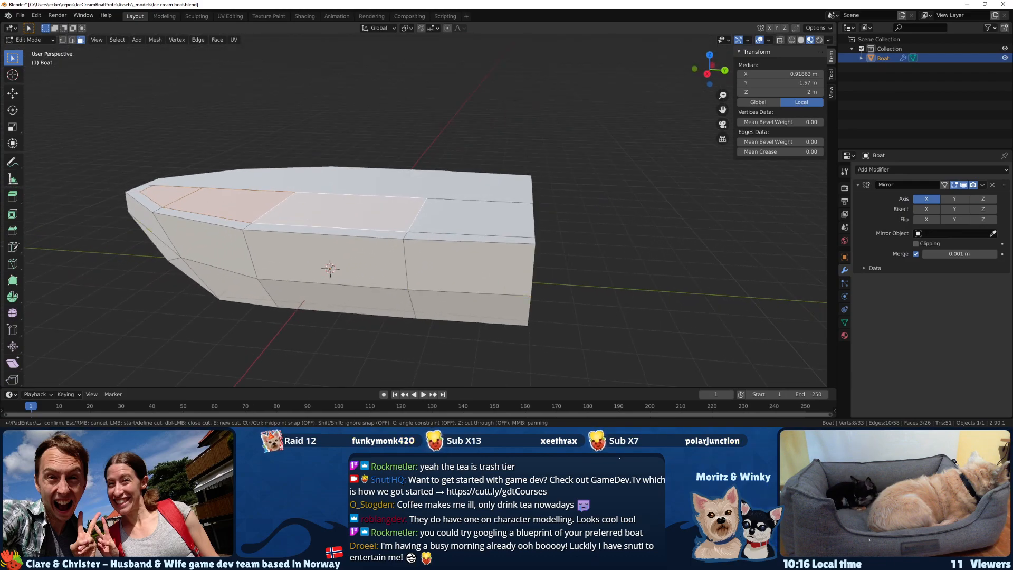
key(Escape)
Clear the selection, add a loop cut across the hull's stern section and move it along Y to about 4.62 m.
key(alt+a)
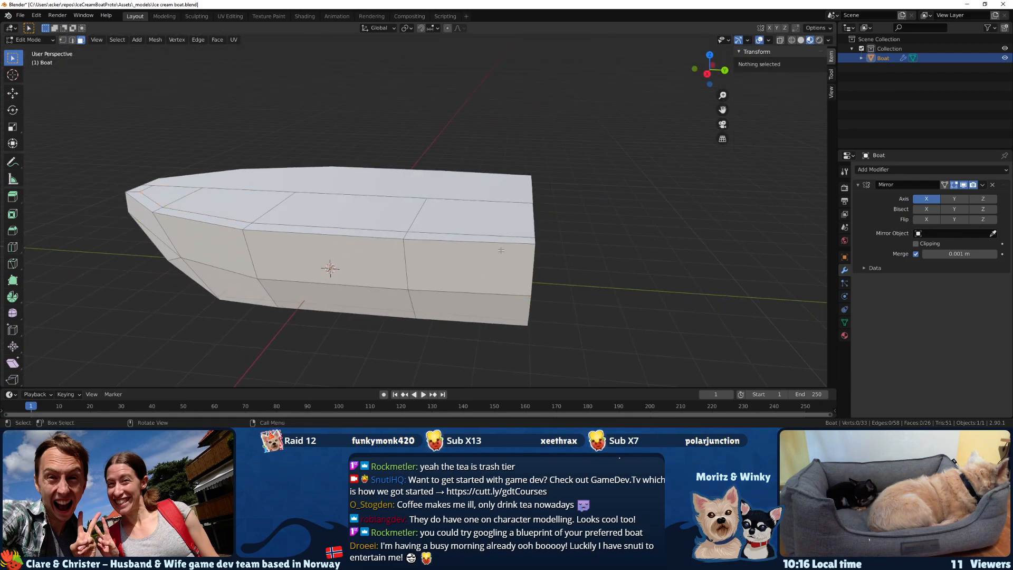
click(13, 247)
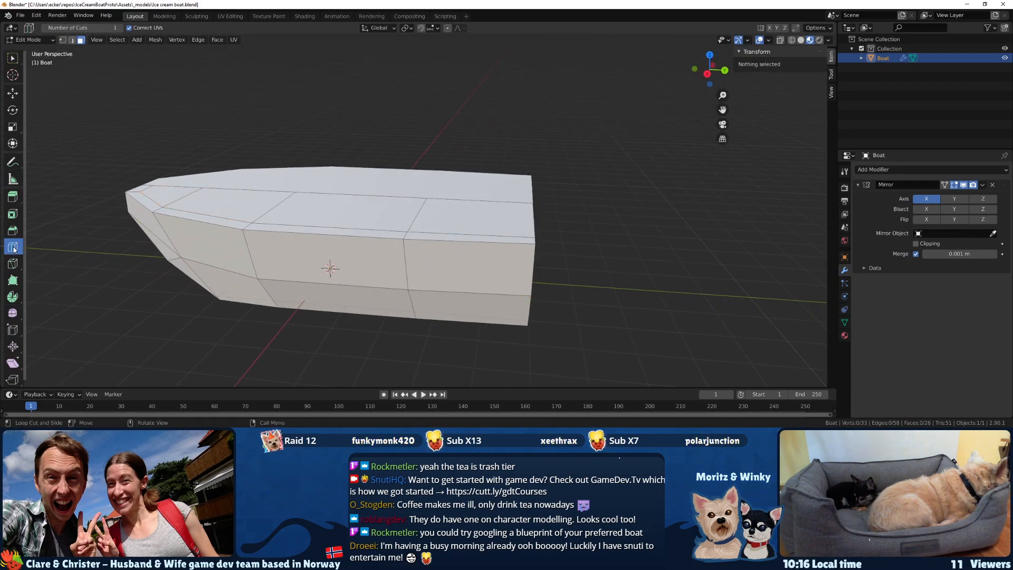
click(497, 235)
middle_drag(496, 236, 494, 274)
key(g)
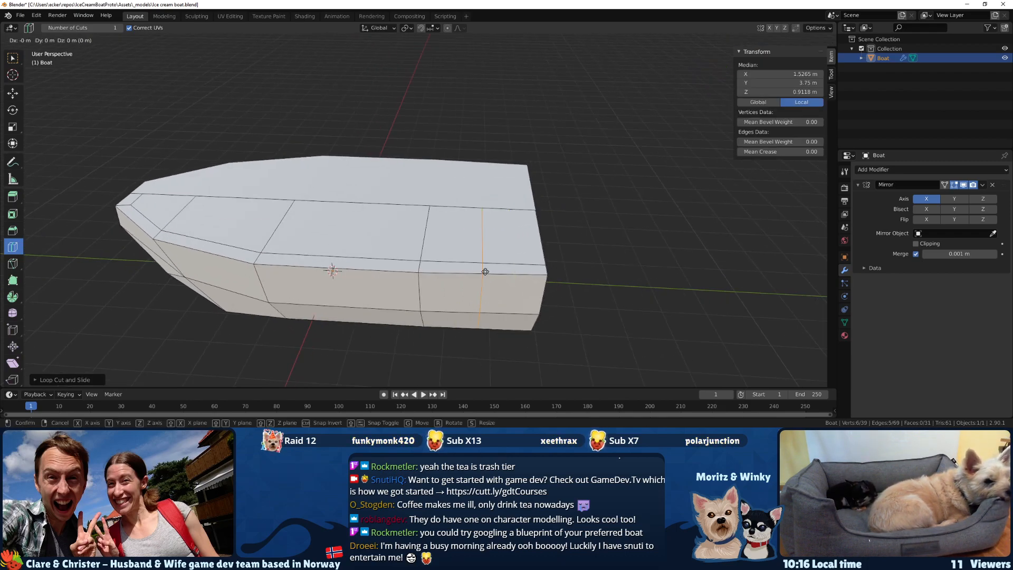
key(y)
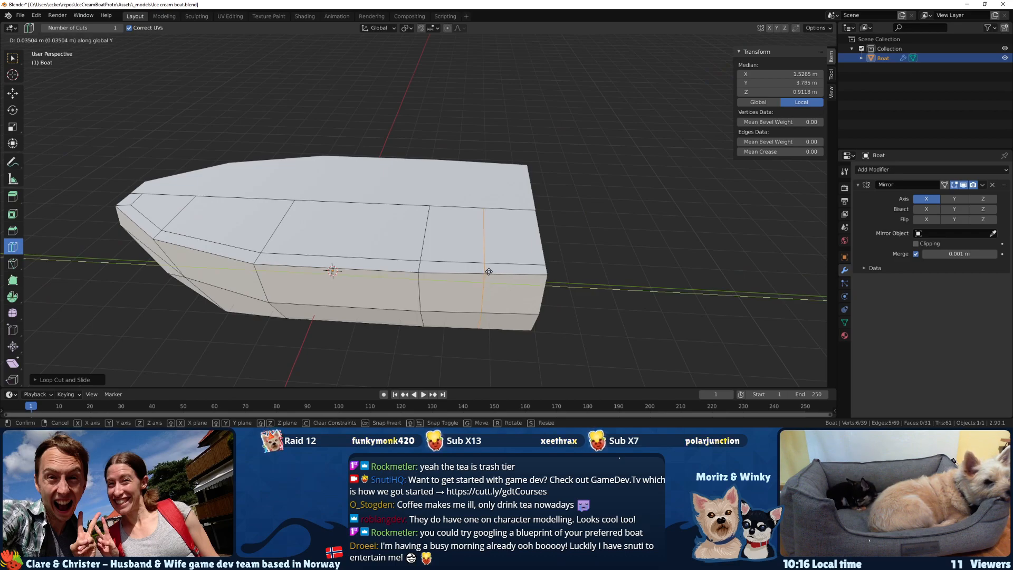
click(526, 276)
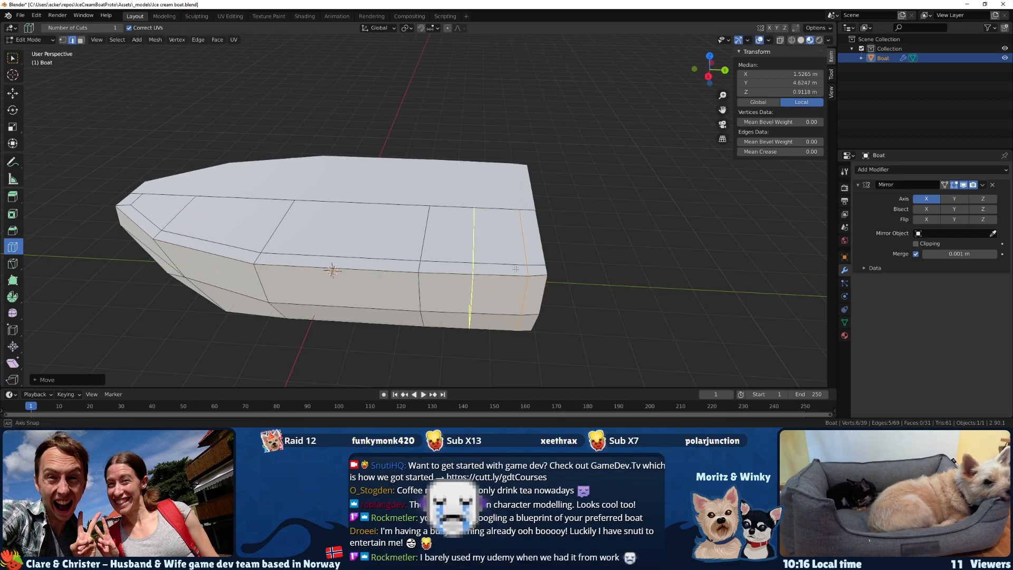
middle_drag(503, 252, 515, 277)
key(w)
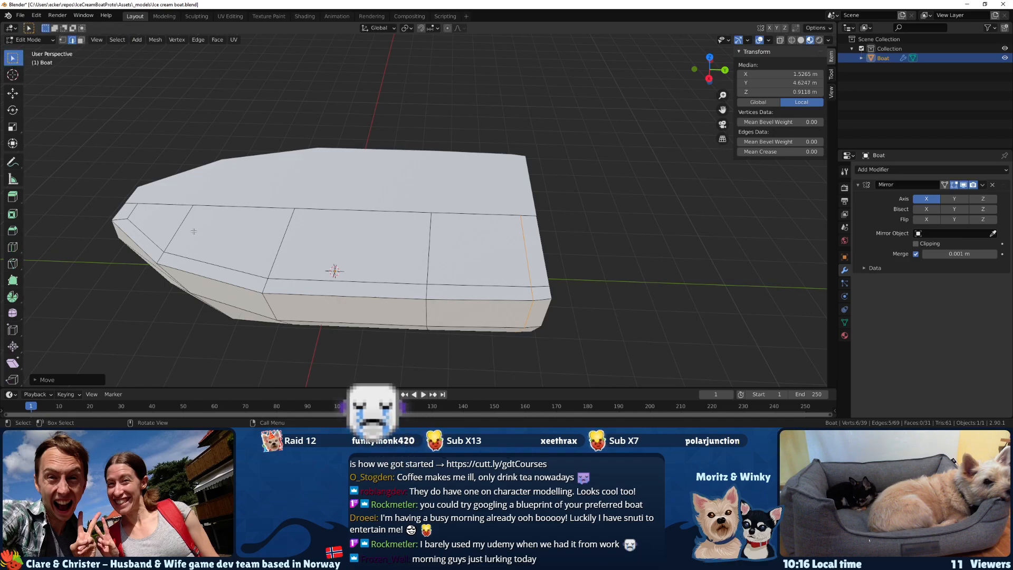
In face select mode, select the four inner deck faces from the bow to the new loop cut near the stern.
click(162, 214)
key(3)
click(161, 215)
shift+click(333, 233)
shift+click(256, 232)
shift+click(468, 236)
middle_drag(468, 236, 454, 200)
key(g)
key(z)
right_click(450, 261)
Extrude the selected deck faces downward to a Z height of about 1.43 m, forming the recessed inner deck.
key(e)
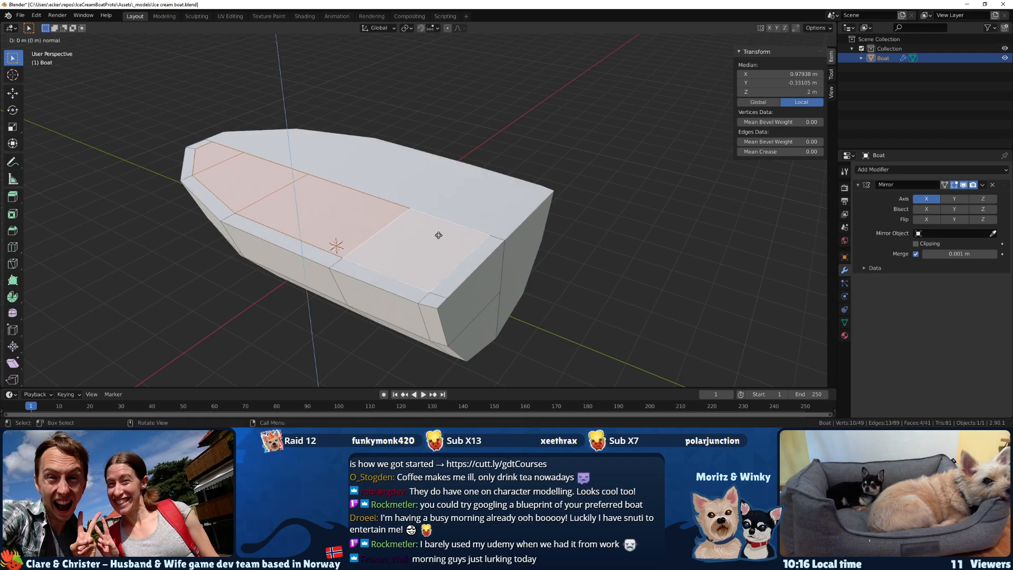
click(441, 255)
click(441, 254)
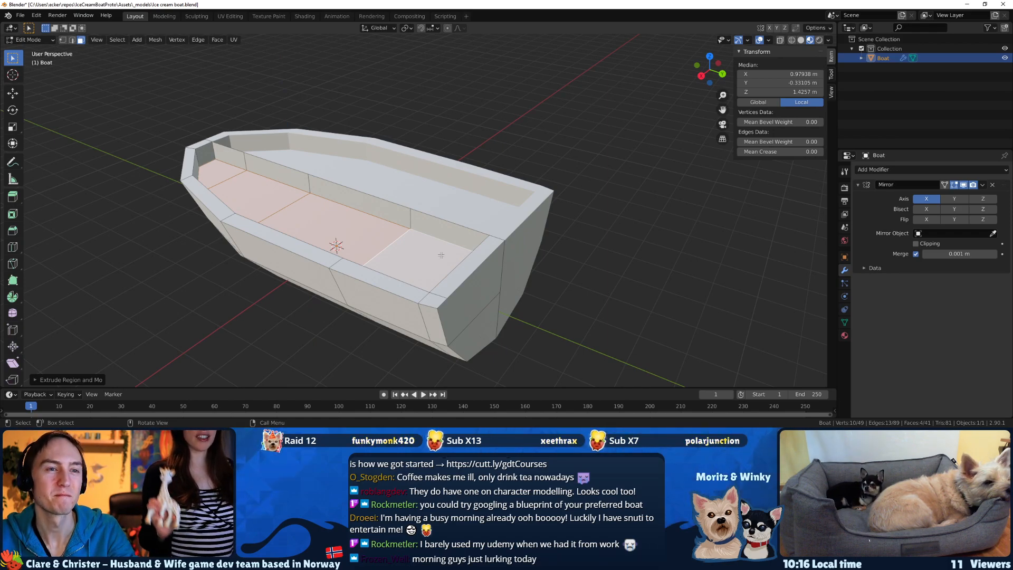
Select the four vertical wall faces along the deck's centre line and delete them.
middle_drag(420, 263, 406, 224)
click(406, 225)
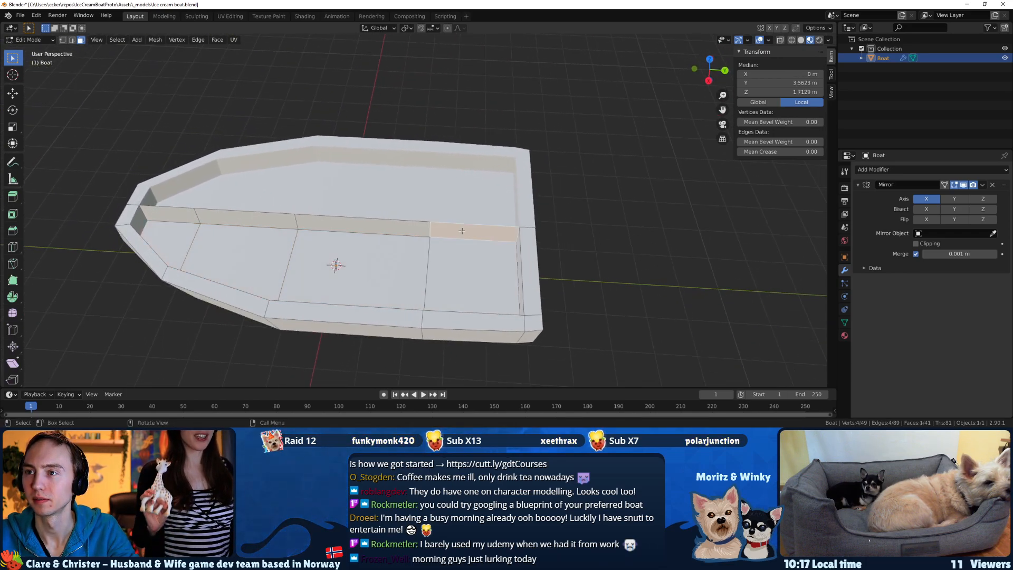
shift+click(364, 224)
shift+click(245, 219)
shift+click(169, 213)
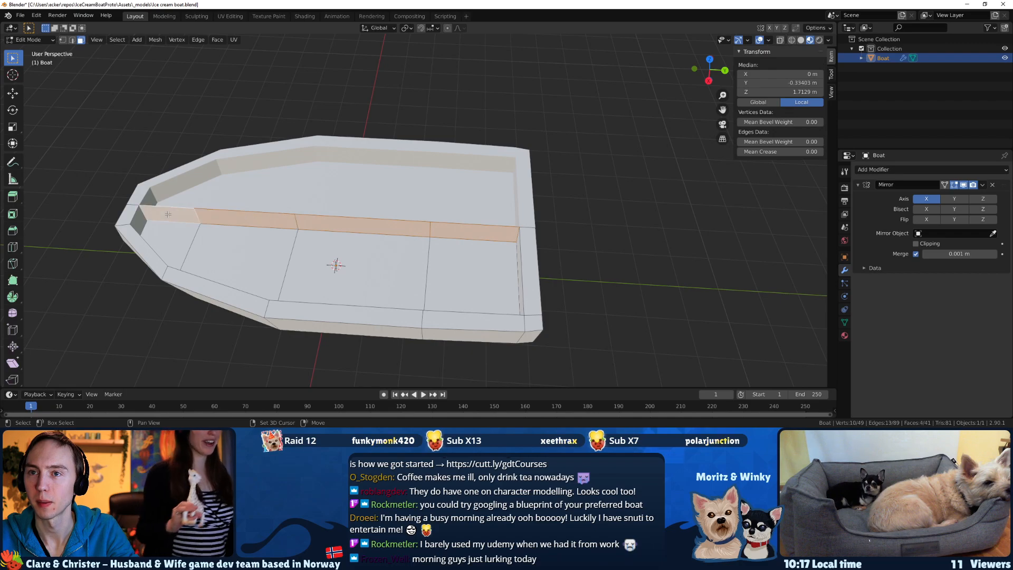
key(x)
click(124, 235)
Select the four recessed deck faces again, inspect the hull from several sides and save the boat file.
middle_drag(124, 234, 494, 179)
click(493, 180)
shift+click(495, 228)
shift+click(515, 296)
middle_drag(515, 296, 562, 304)
shift+click(601, 355)
middle_drag(604, 353, 375, 257)
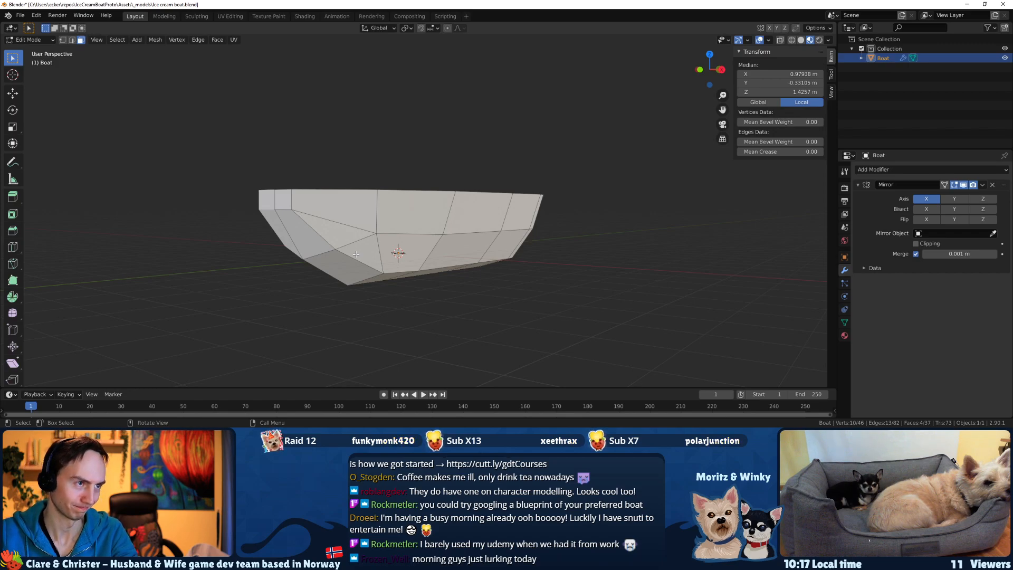
middle_drag(387, 224, 329, 261)
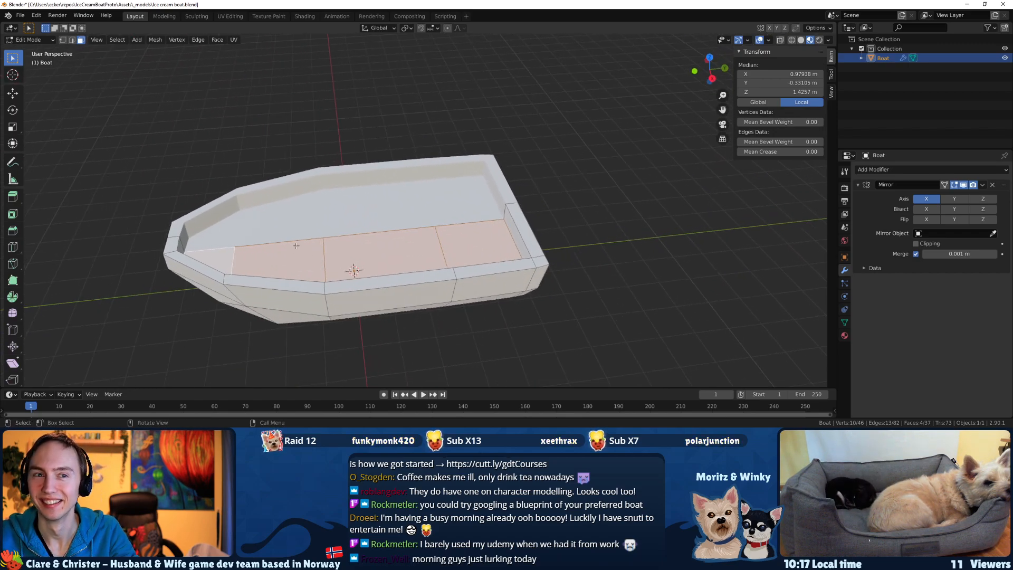
middle_drag(174, 190, 184, 190)
key(ctrl+s)
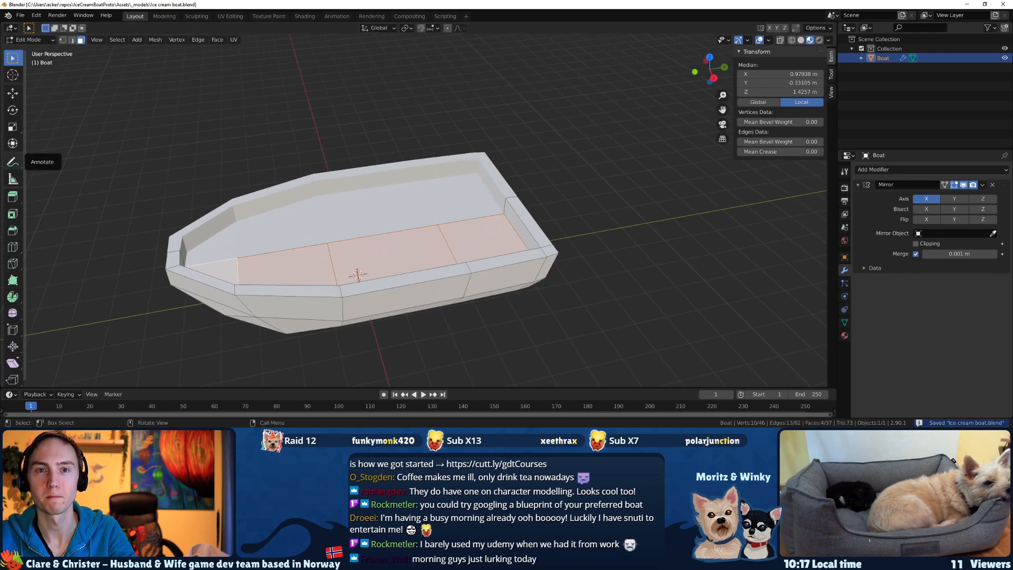
Switch to the web browser, search for "sophie amazon" and open the Amazon.com results page for sophie.
key(alt+Tab)
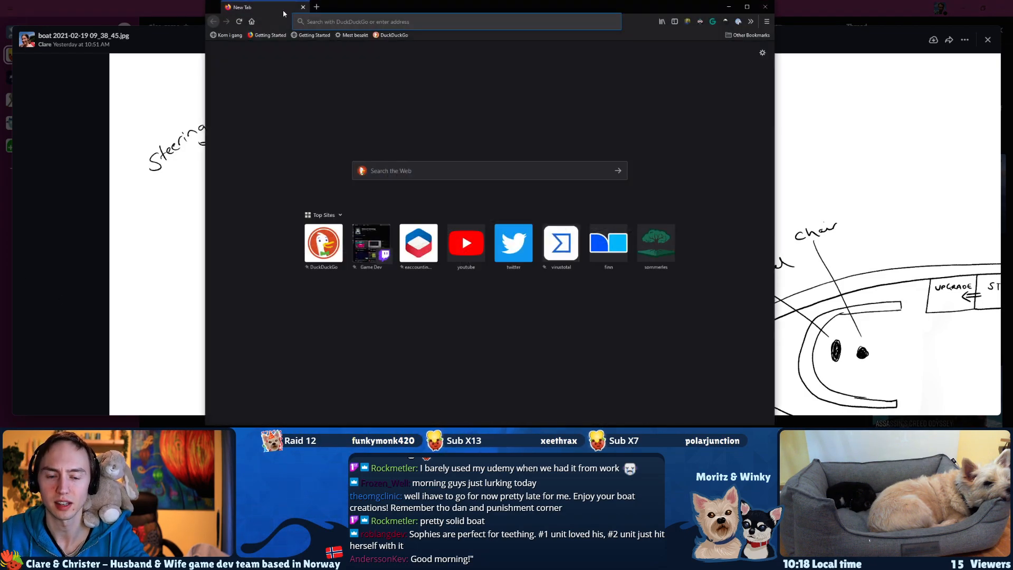
text(sophie)
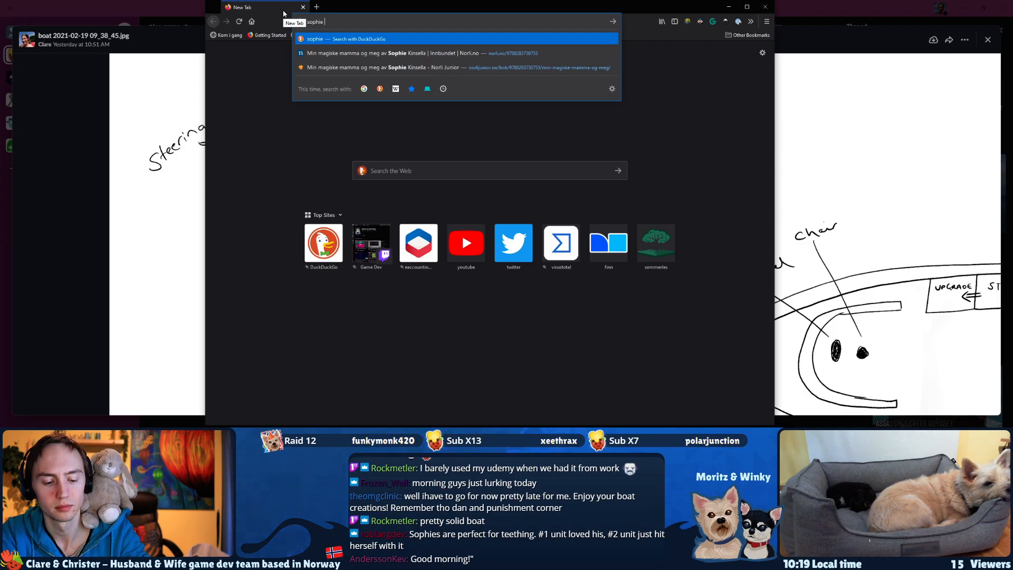
text(amazon)
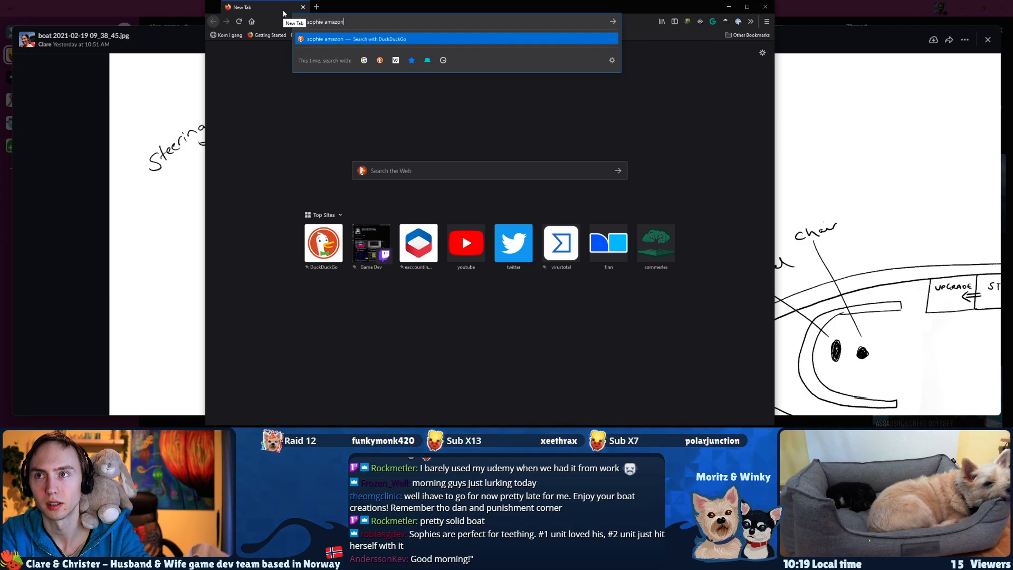
key(Return)
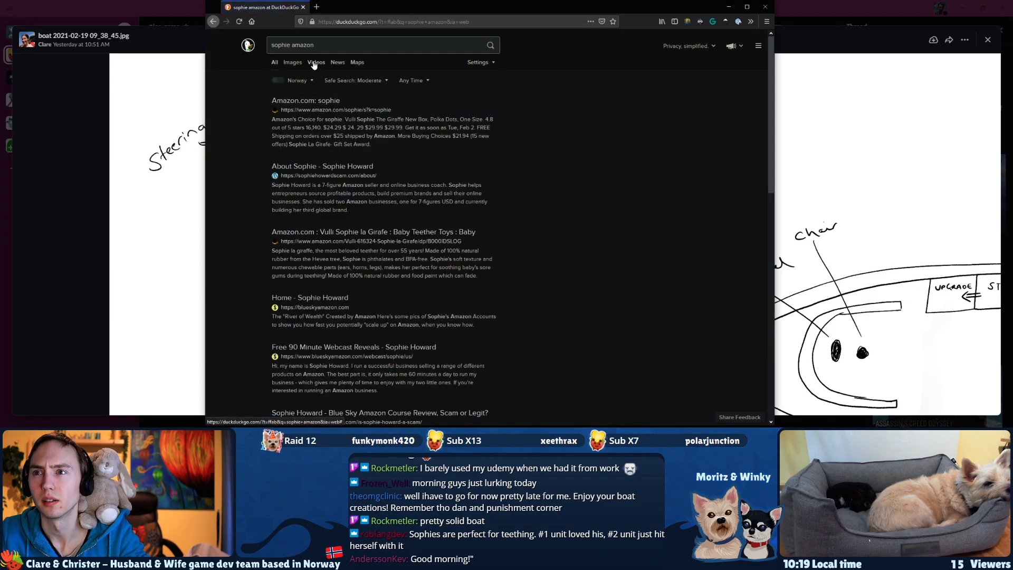
click(313, 106)
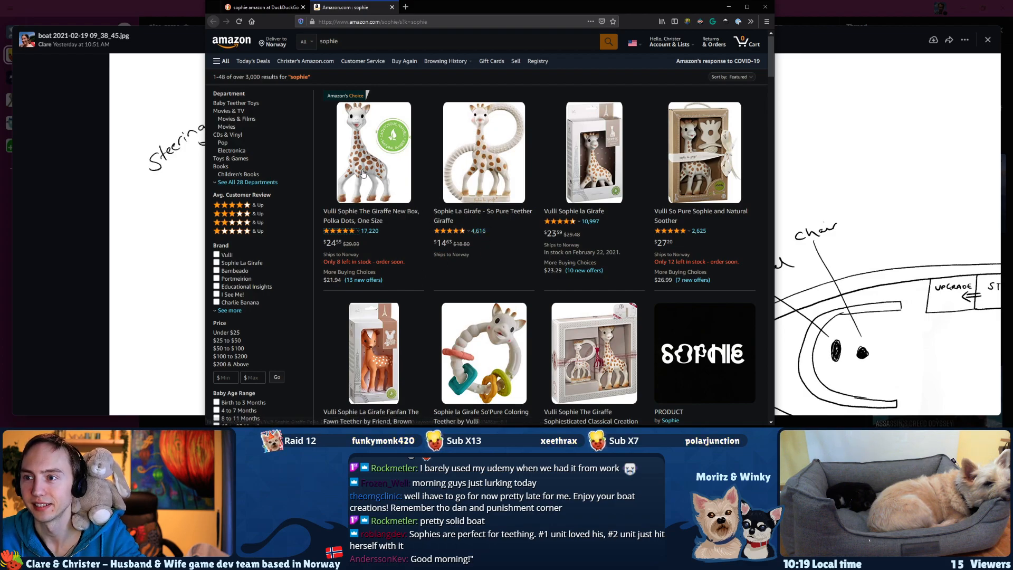
View the Amazon product pages for Vulli Sophie la Girafe and Vulli So Pure Sophie and Natural Soother.
click(574, 181)
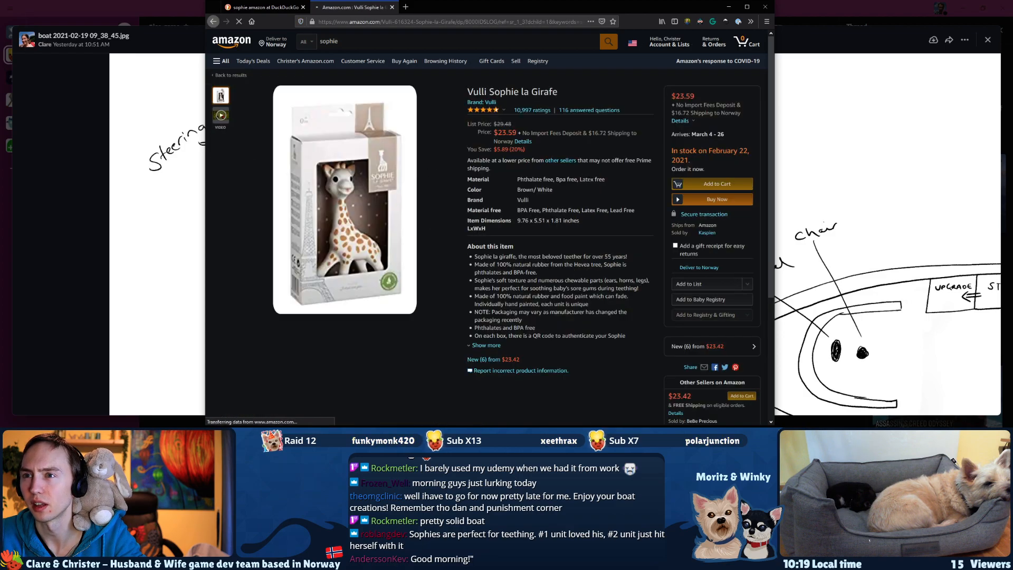
key(alt+Left)
middle_click(687, 175)
middle_click(597, 175)
key(ctrl+Tab)
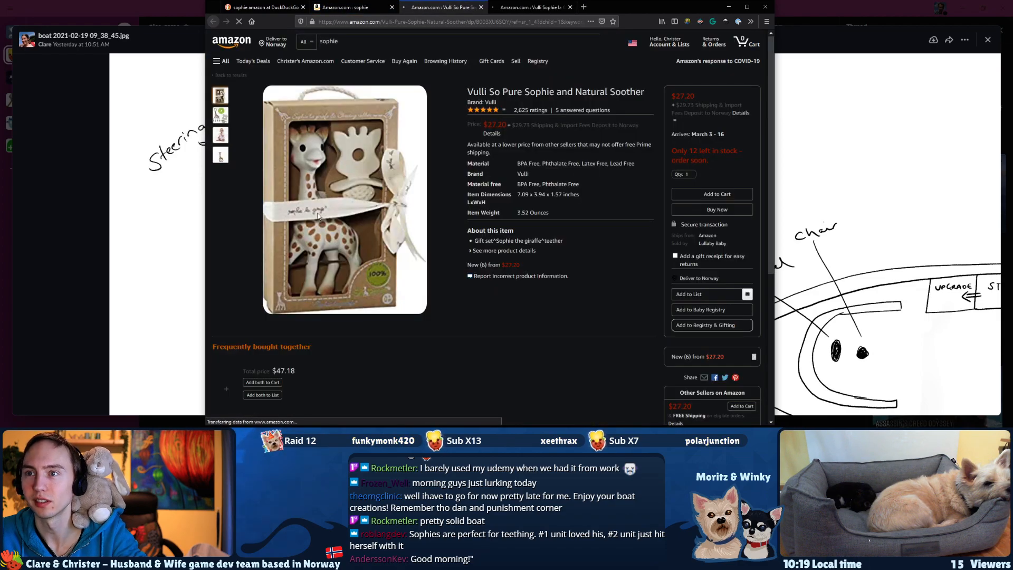
key(ctrl+Tab)
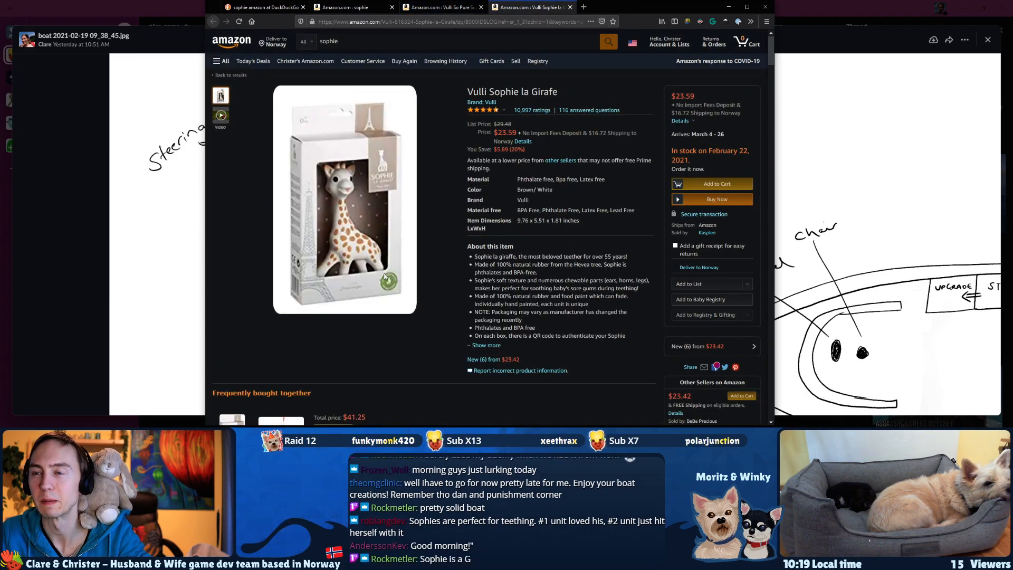
Close the Amazon product, Amazon results and web search pages.
key(ctrl+w)
key(ctrl+w)
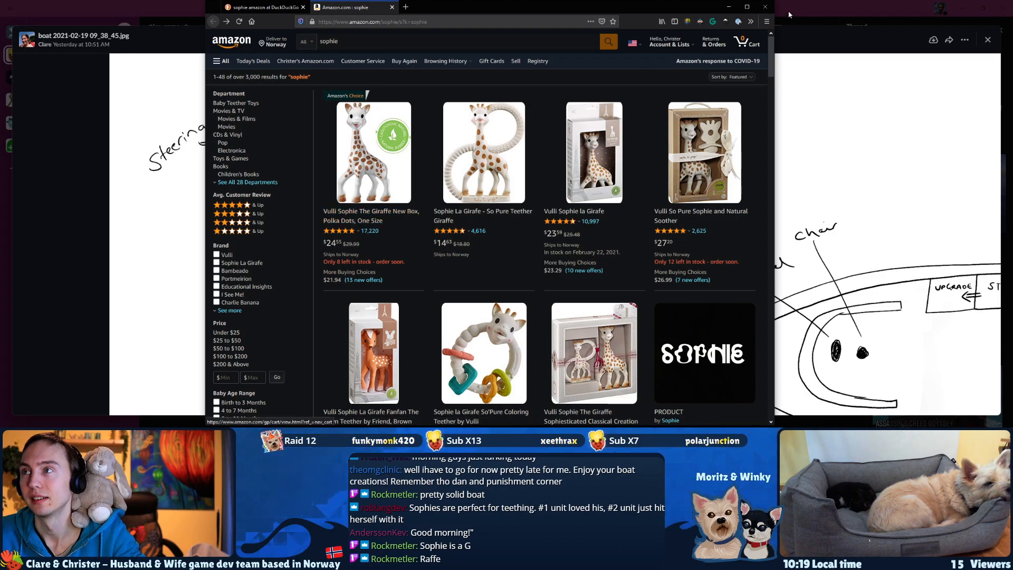
key(ctrl+w)
key(ctrl+w)
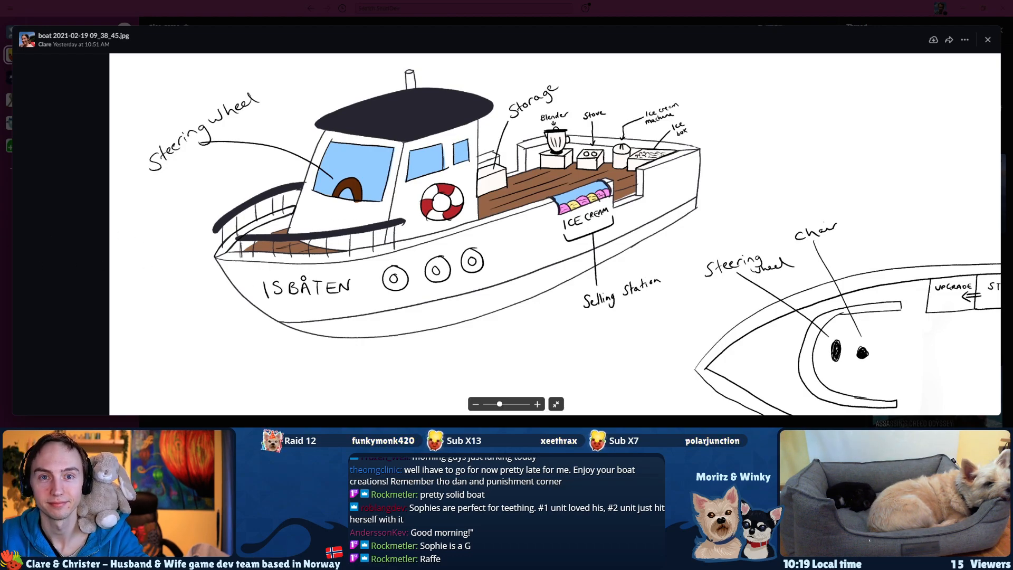
Compare the hull in Blender with the labelled ice cream boat sketch, then return to the model.
key(alt+Tab)
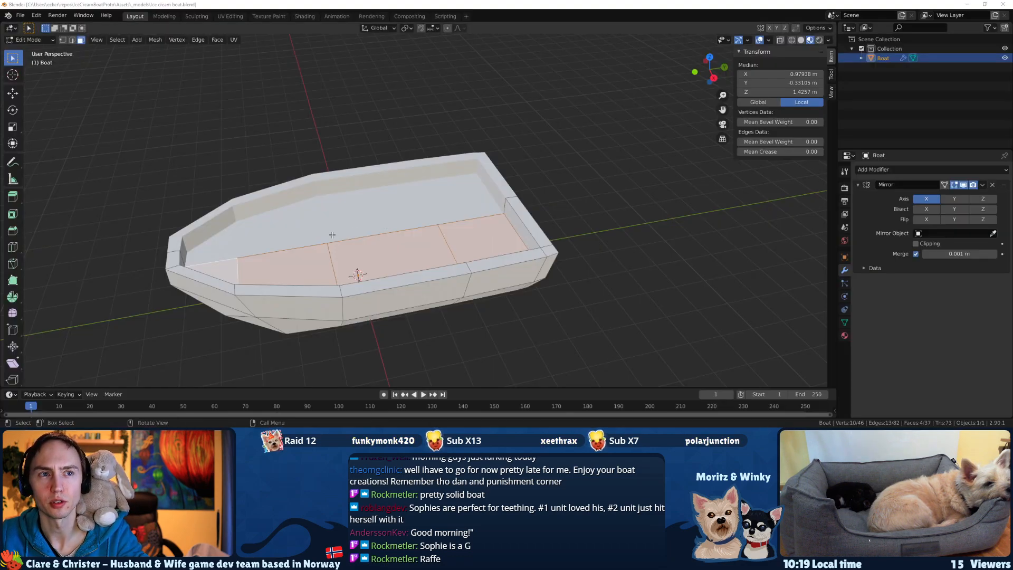
key(alt+Tab)
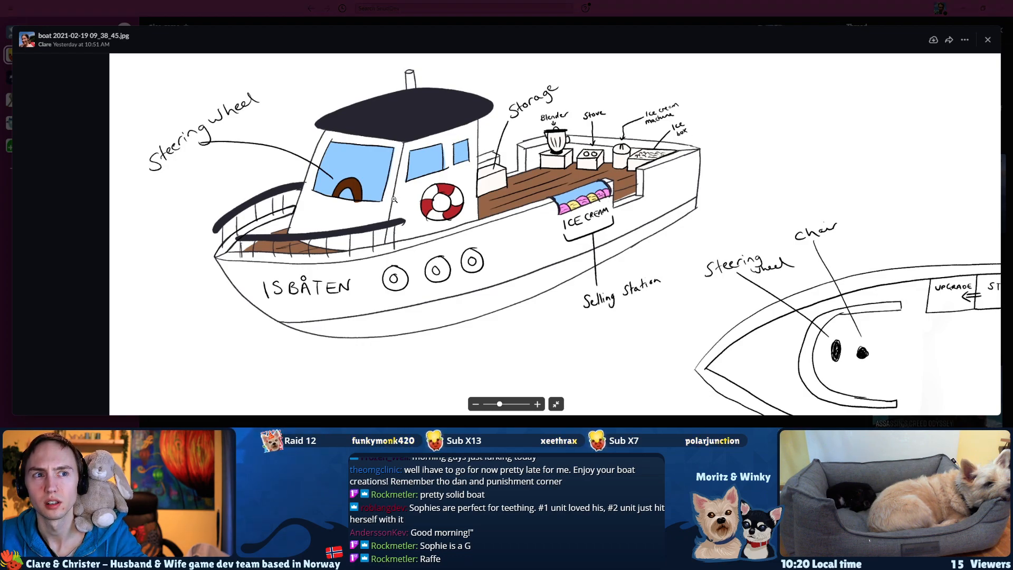
key(alt+Tab)
middle_drag(565, 273, 533, 211)
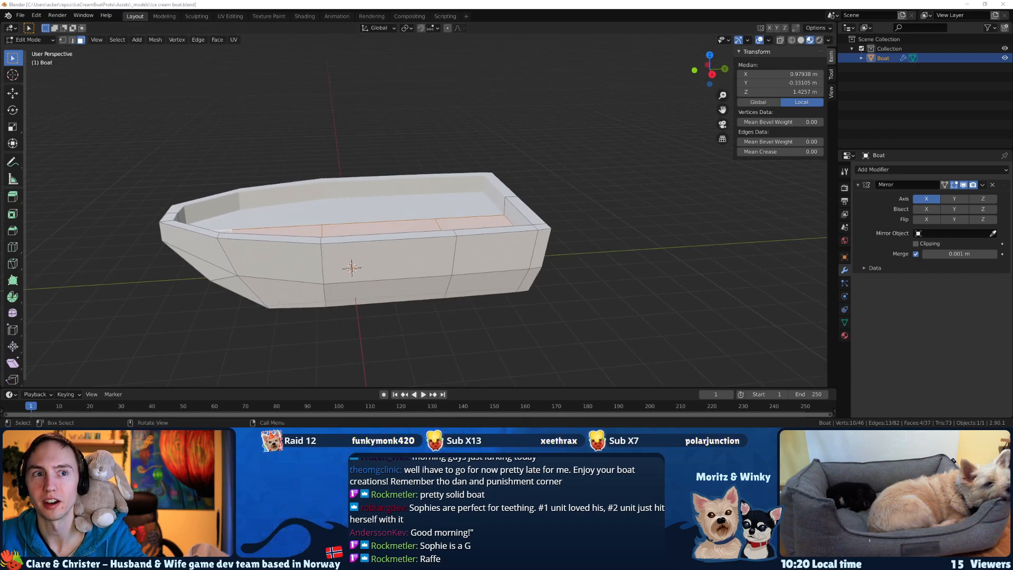
key(alt+Tab)
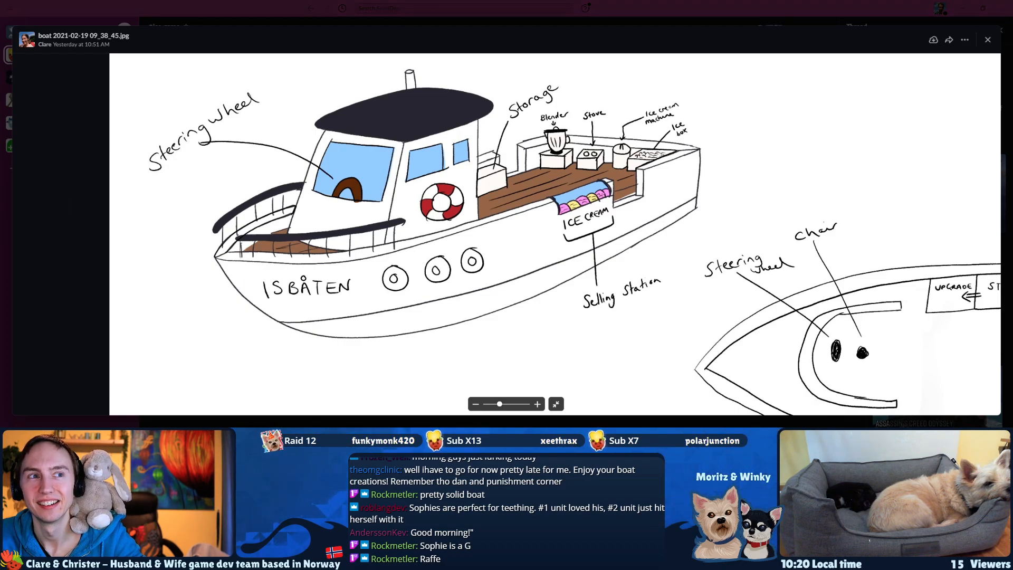
key(alt+Tab)
Add a vertical loop cut across the hull's middle section at Y about 0.85 m.
middle_drag(251, 242, 222, 242)
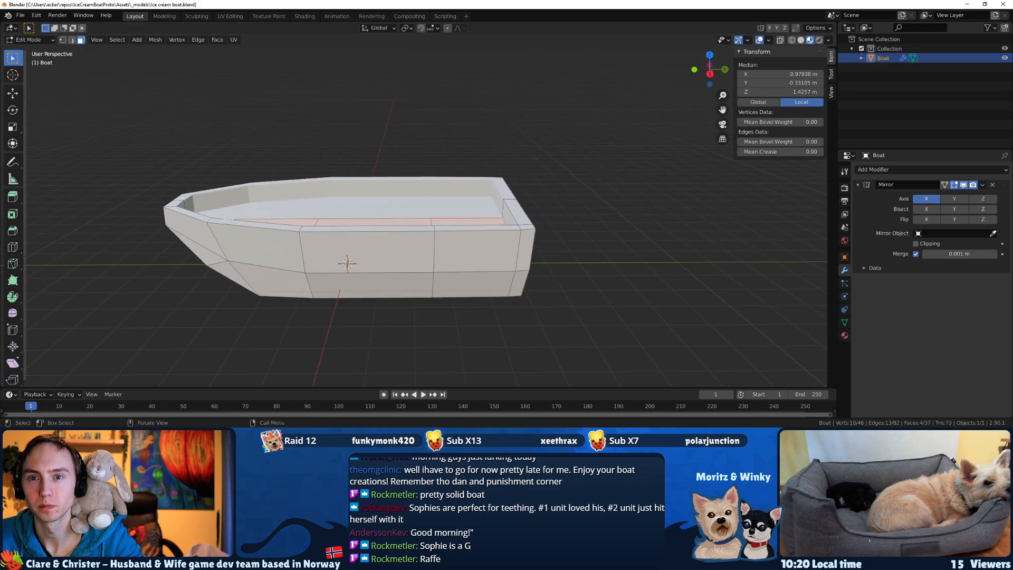
click(13, 246)
click(350, 236)
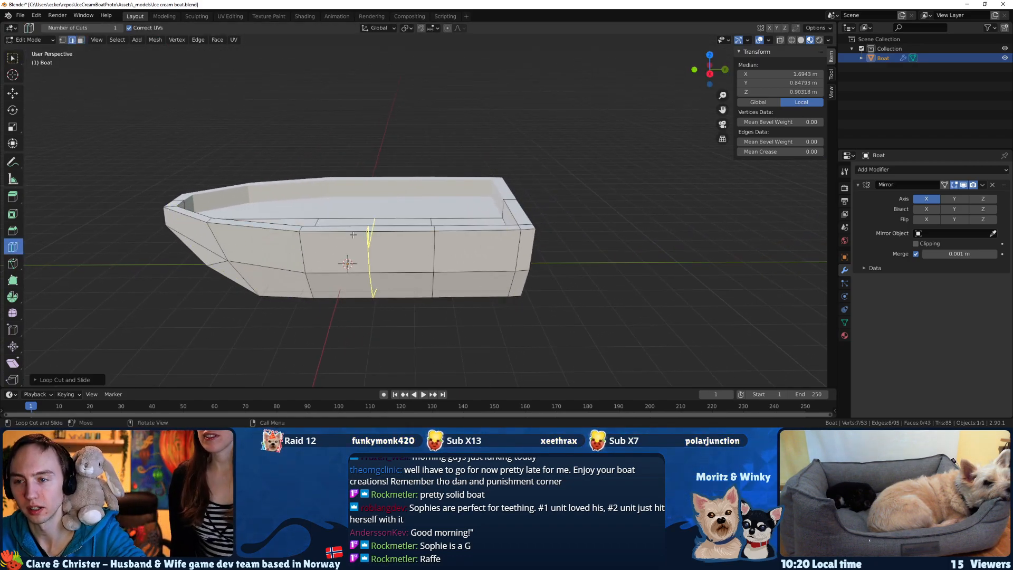
middle_drag(382, 247, 393, 251)
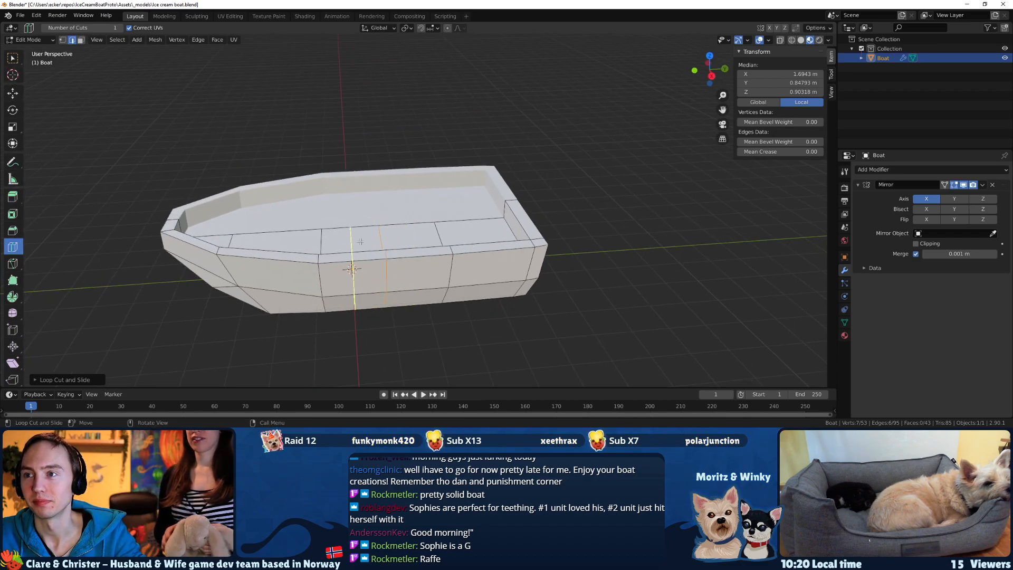
In face select mode, select the rim's top face just aft of the new loop cut and examine the hull side.
key(3)
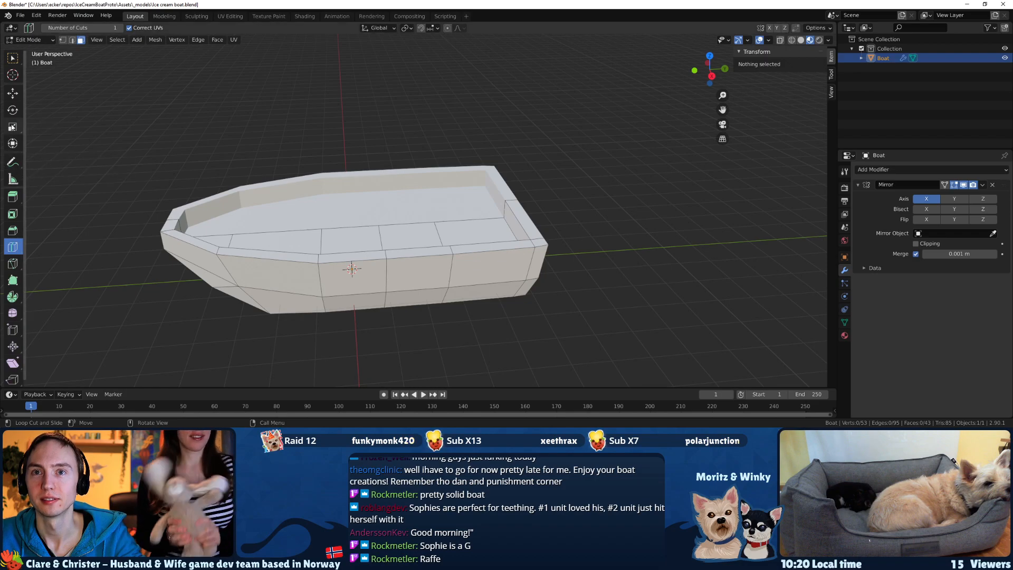
click(13, 59)
click(419, 252)
middle_drag(420, 269, 422, 229)
scroll(406, 246, up, 3)
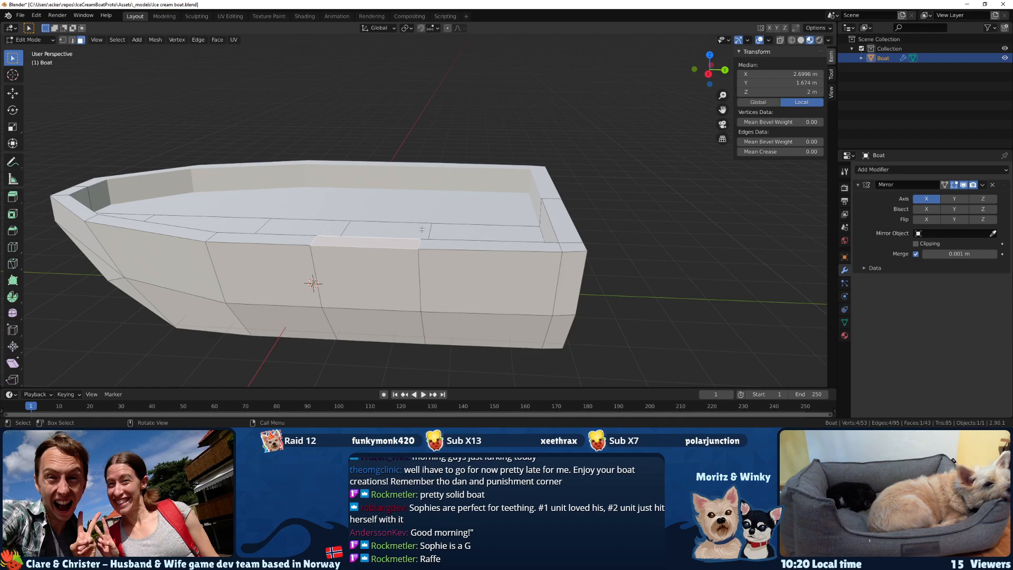
middle_drag(419, 218, 542, 249)
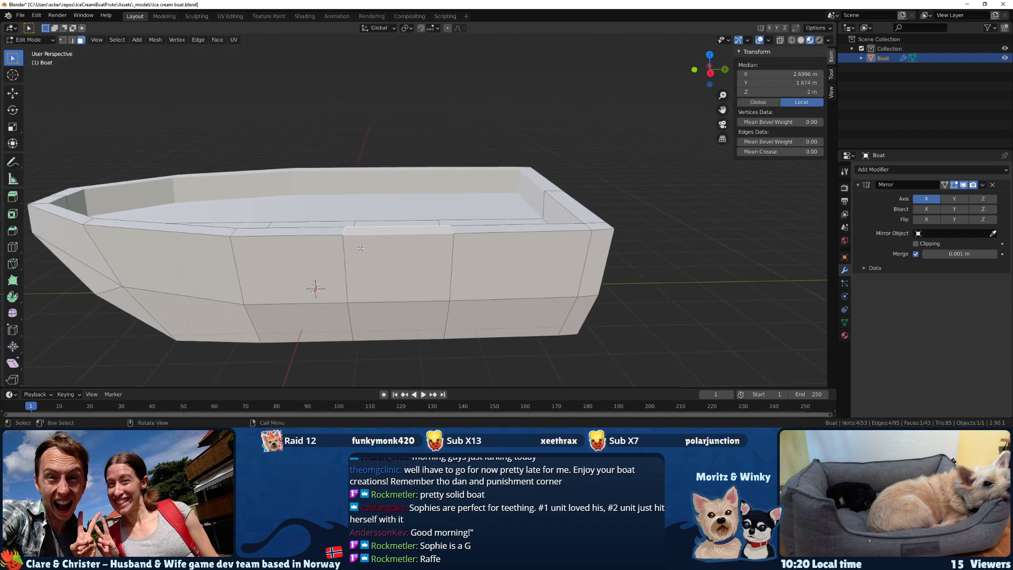
middle_drag(356, 282, 385, 262)
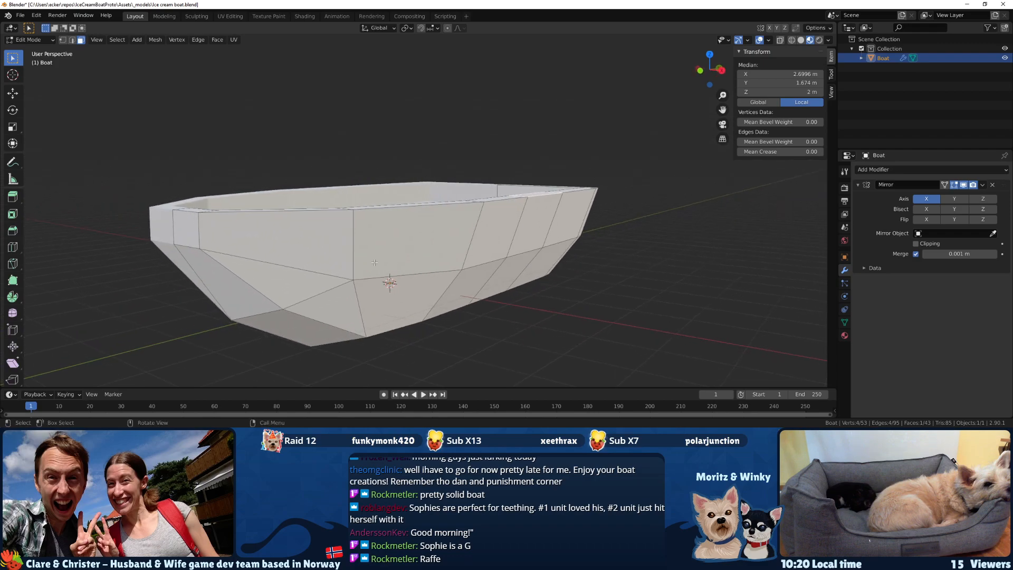
Add a horizontal loop cut along the upper hull side at Z about 1.46 m.
click(13, 247)
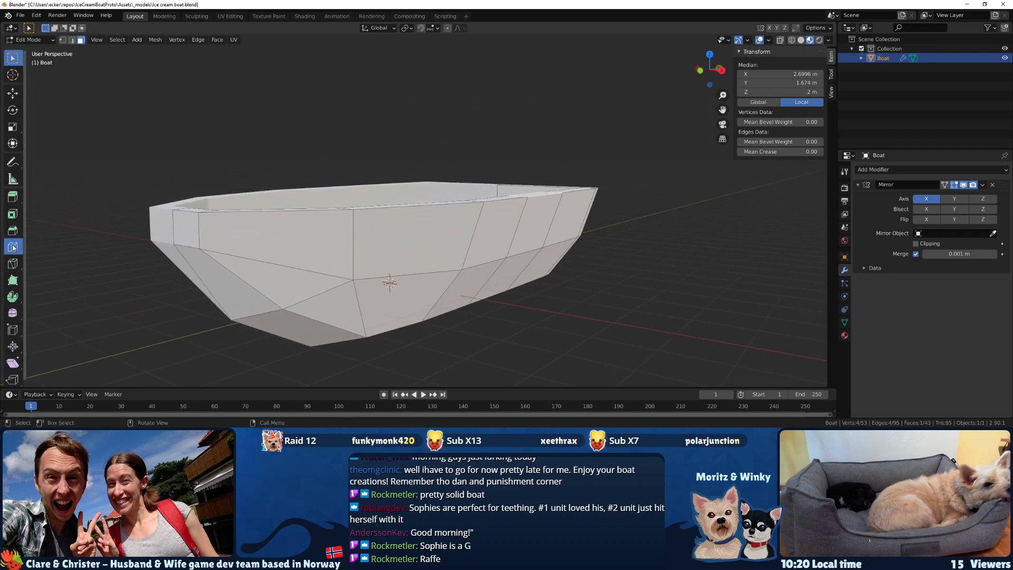
click(182, 227)
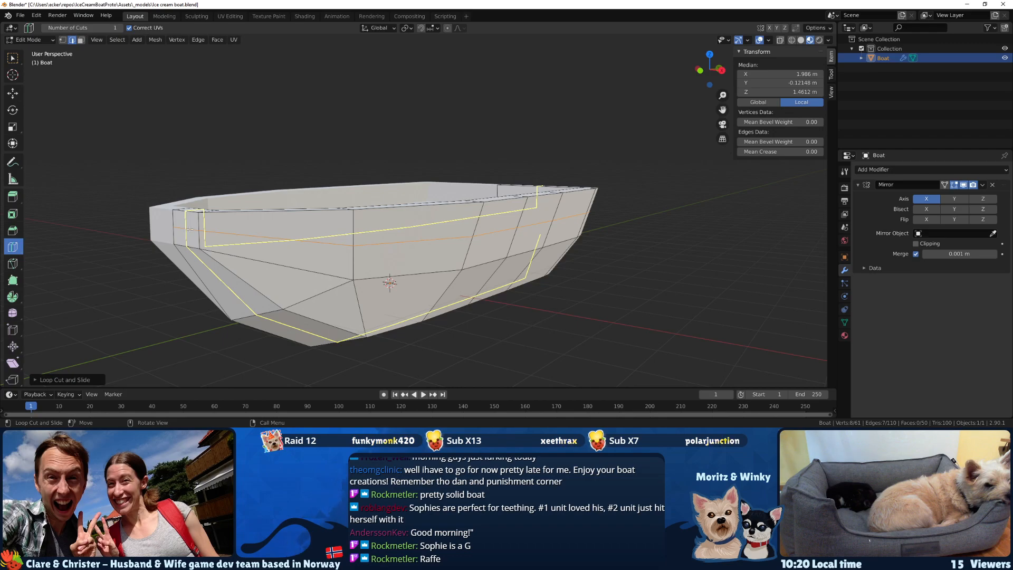
middle_drag(274, 232, 383, 285)
key(Tab)
key(Tab)
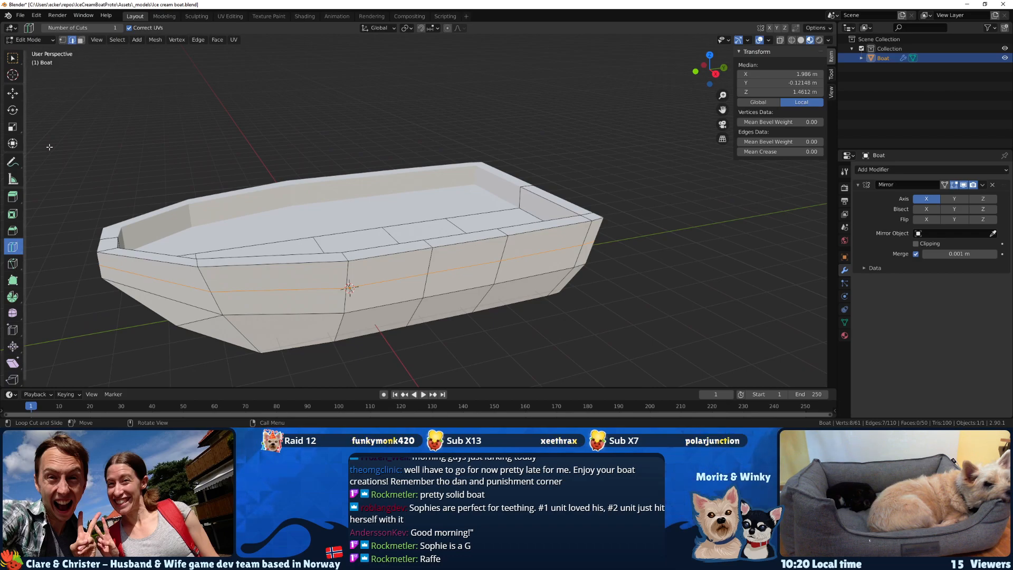
Return to the selection tool in face select mode and clear the selection around the middle rim section.
click(13, 63)
middle_drag(424, 240, 364, 282)
click(410, 221)
click(418, 226)
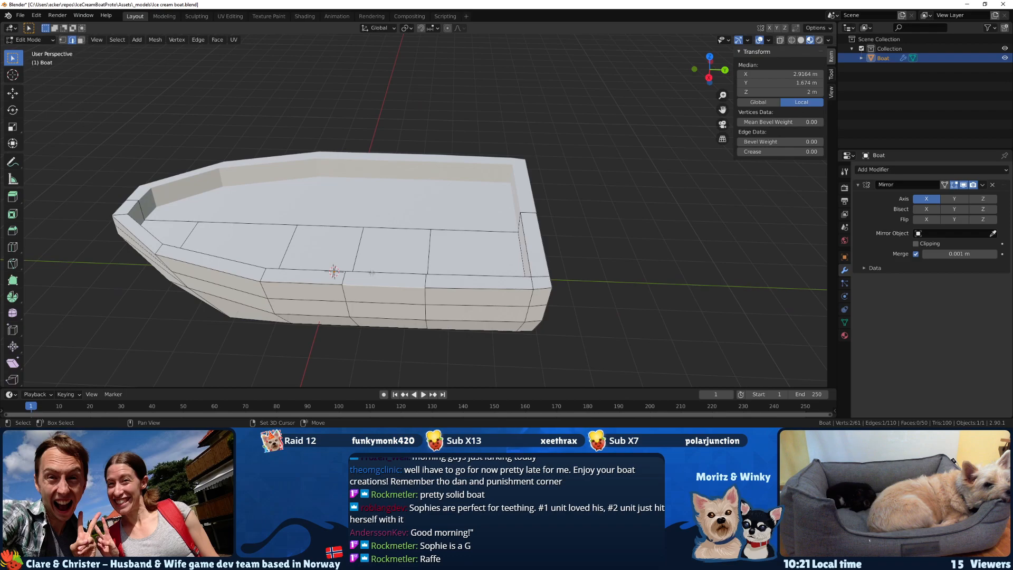
shift+click(372, 273)
scroll(379, 258, up, 6)
middle_drag(387, 241, 245, 211)
key(alt+a)
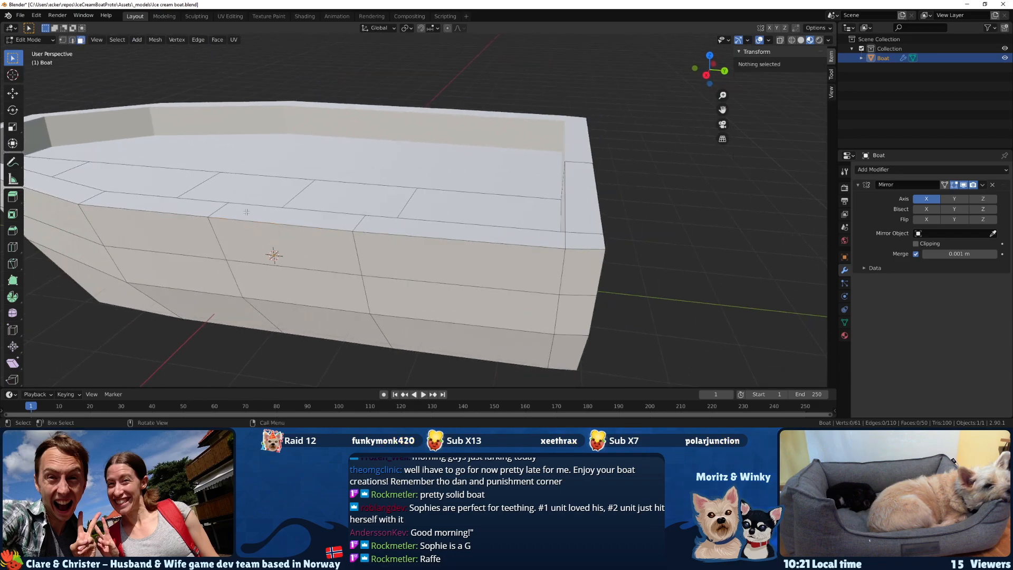
Select the top, outer and inner faces of the rim section between the two middle cuts and delete these faces.
click(285, 212)
key(x)
key(Escape)
shift+click(281, 236)
middle_drag(281, 236, 248, 201)
shift+click(274, 158)
key(x)
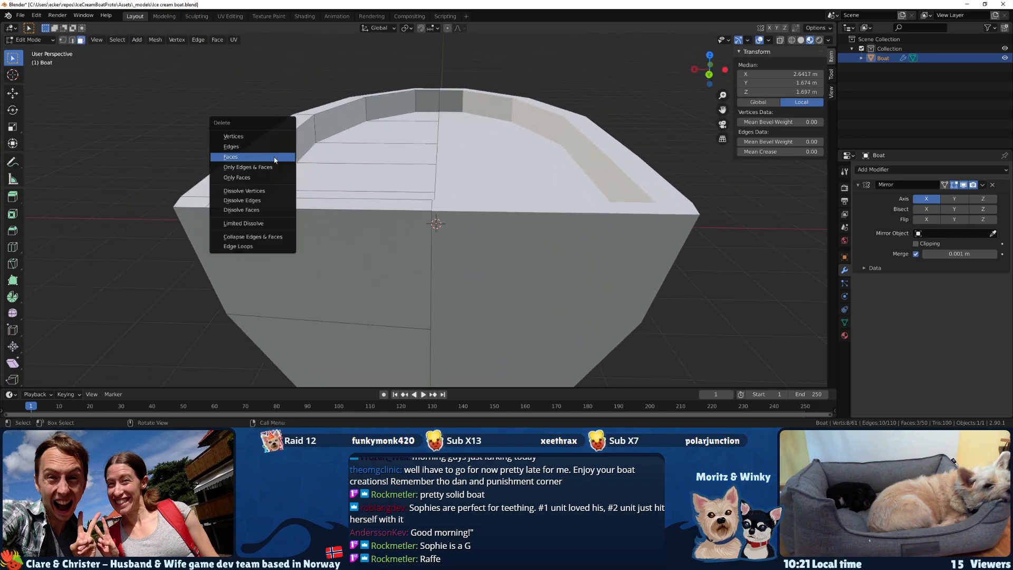
click(273, 159)
In edge select mode, select the outer and inner bottom edges of the new side opening.
middle_drag(273, 159, 329, 218)
shift+middle_drag(280, 294, 288, 261)
key(2)
click(293, 258)
shift+click(289, 275)
key(e)
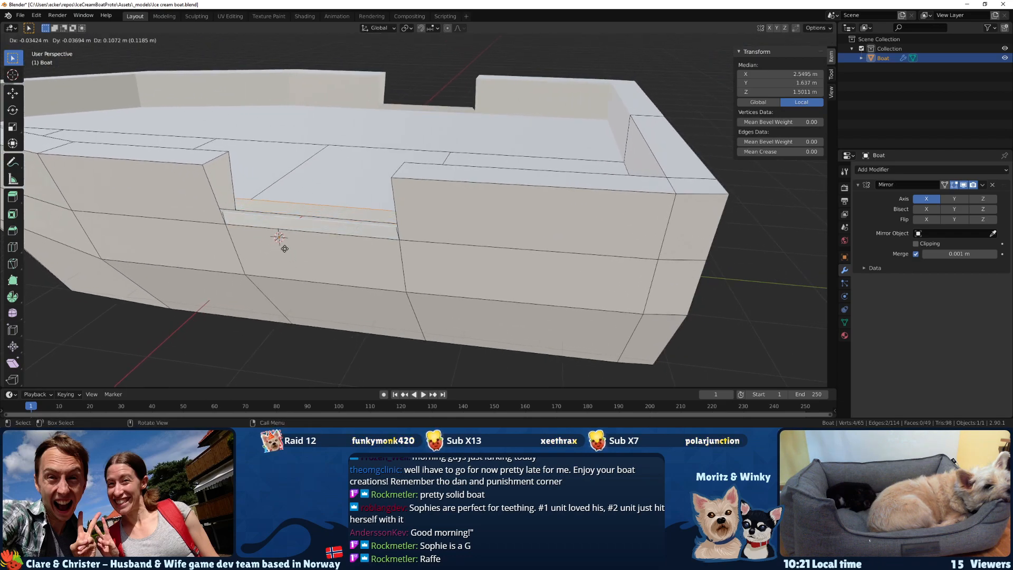
right_click(269, 254)
key(ctrl+z)
Fill a face between the opening's two bottom edges and extrude it upward to a Z height of about 1.58 m.
middle_drag(277, 250, 311, 245)
middle_drag(426, 244, 468, 244)
key(e)
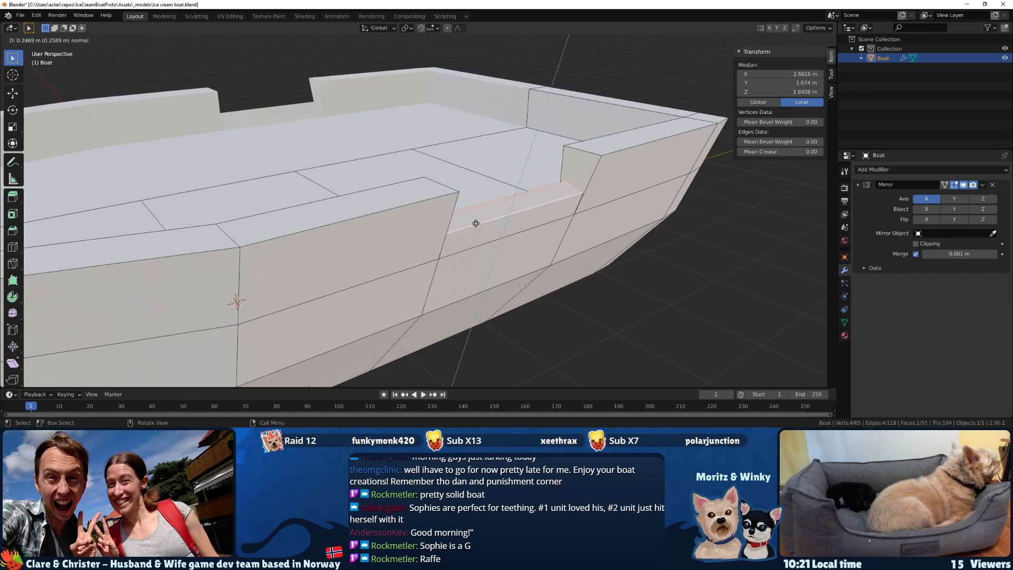
click(473, 229)
middle_drag(473, 230, 422, 201)
scroll(288, 138, up, 3)
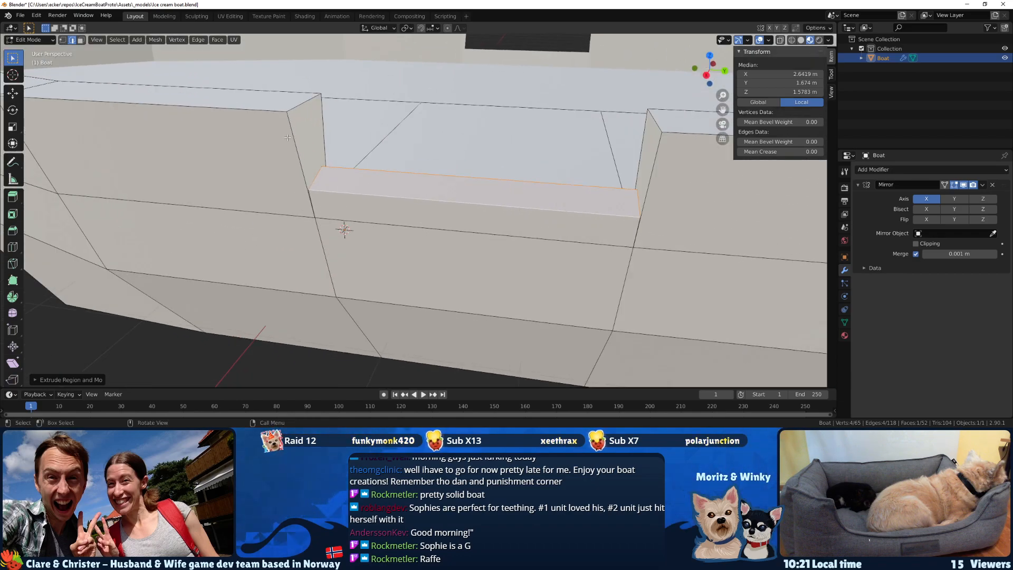
Undo the extrusion and the face filled between the side opening's two bottom edges.
mouse_move(296, 157)
middle_down()
mouse_move(315, 164)
mouse_move(302, 165)
middle_up()
key(ctrl+z)
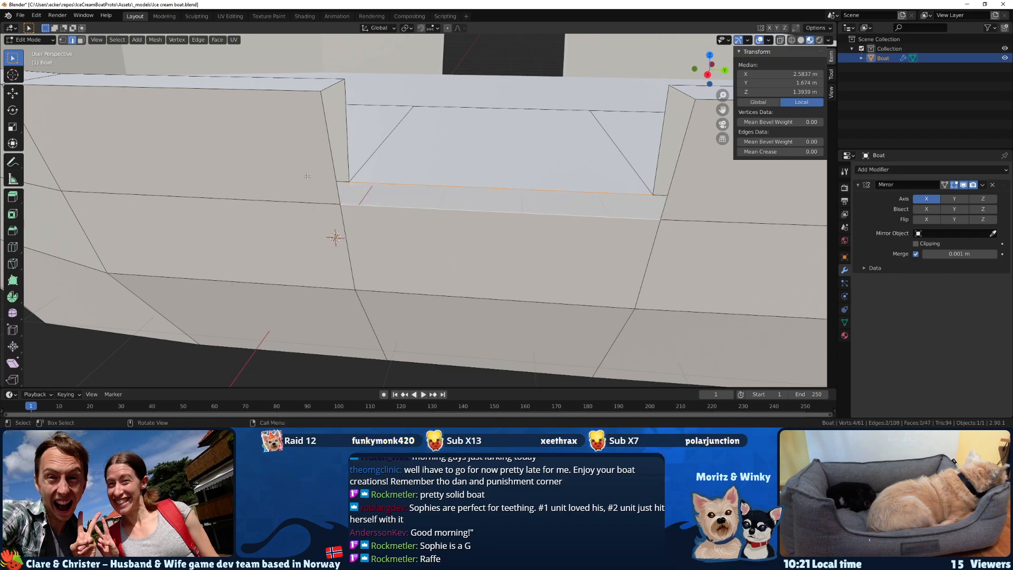
key(k)
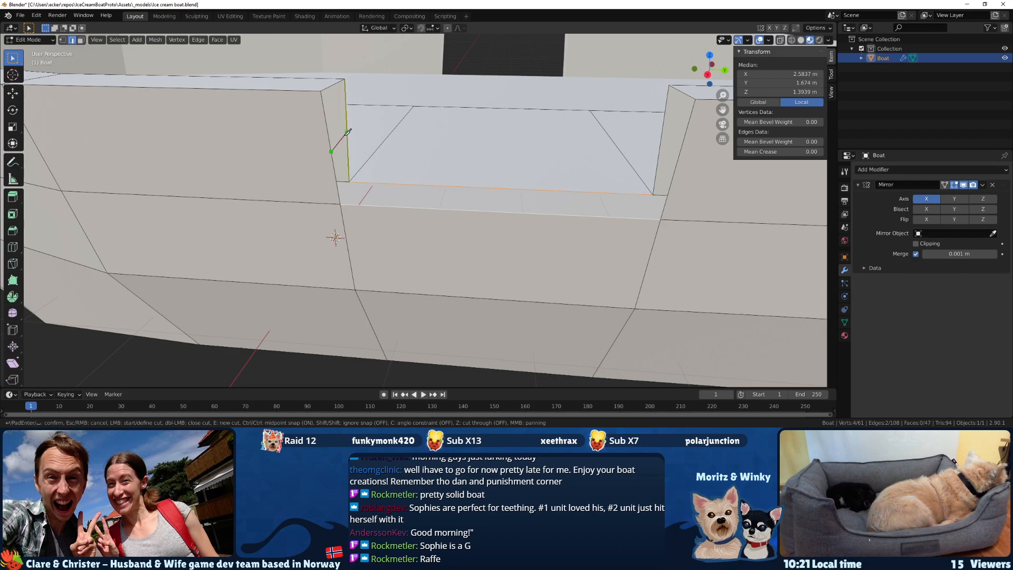
key(Escape)
Fill a face between the side opening's two bottom edges and extrude it upward to a Z height of about 1.54 m.
middle_drag(330, 158, 323, 158)
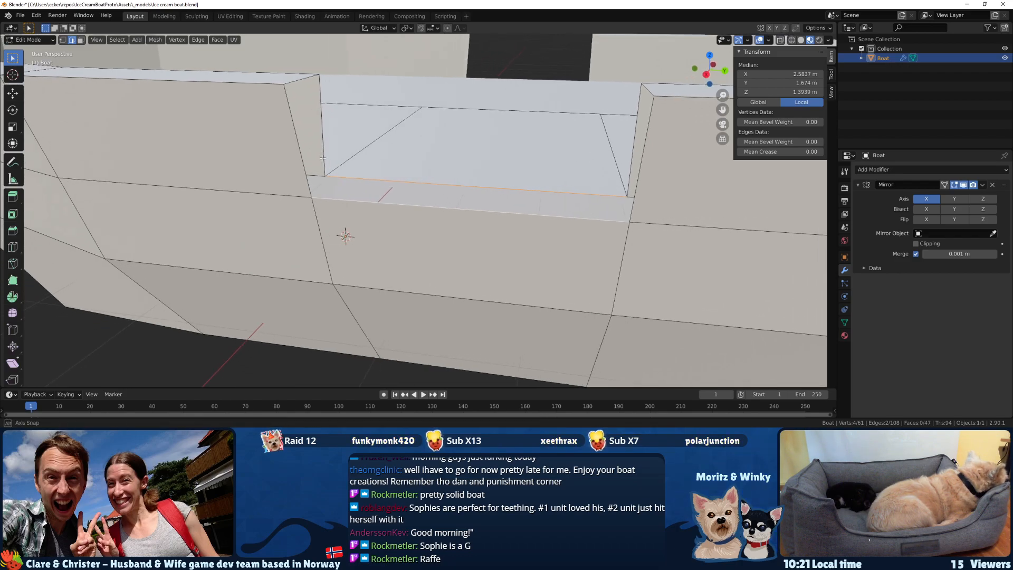
scroll(247, 171, down, 5)
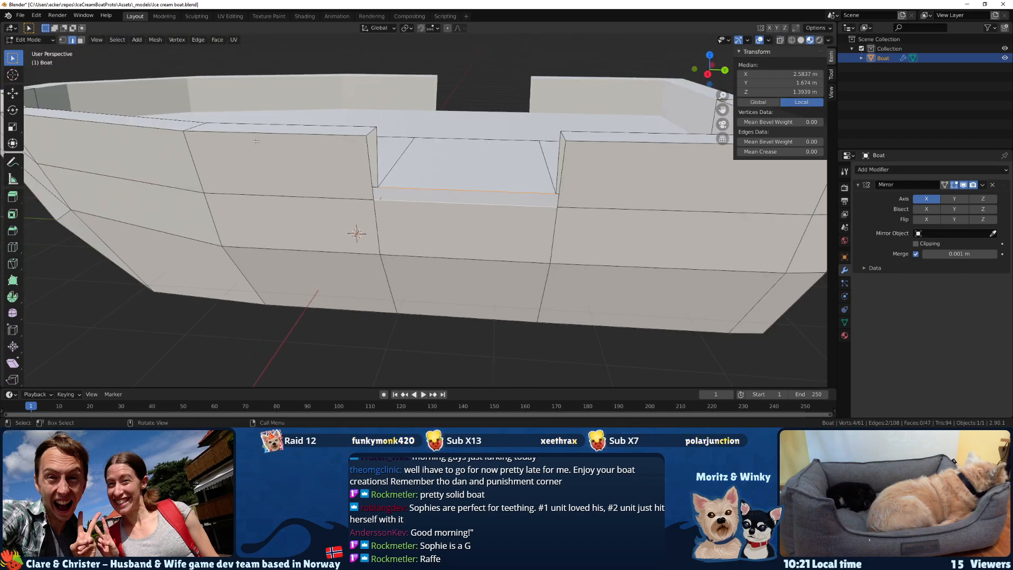
middle_drag(260, 150, 264, 169)
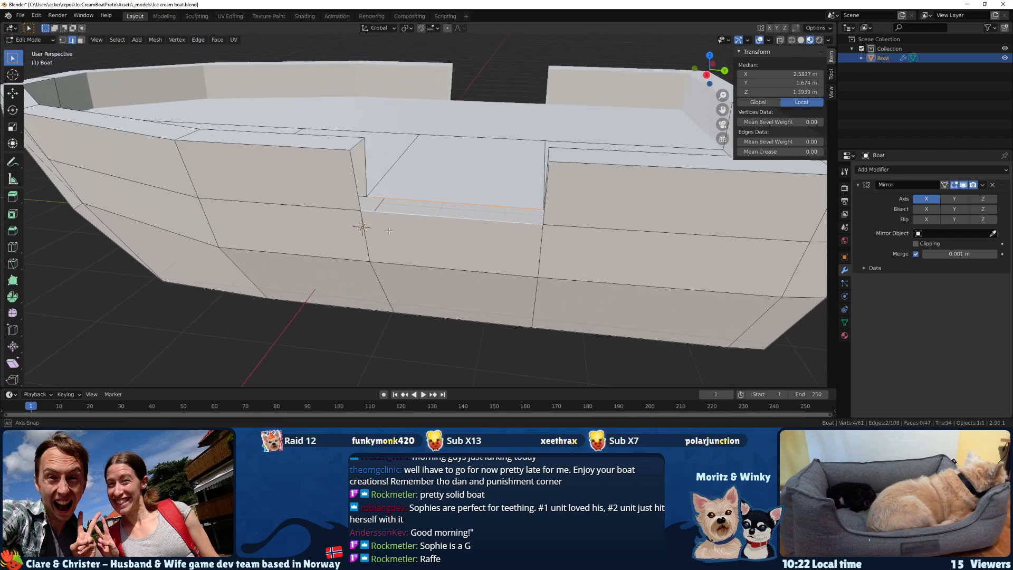
scroll(386, 237, up, 3)
middle_drag(385, 237, 395, 237)
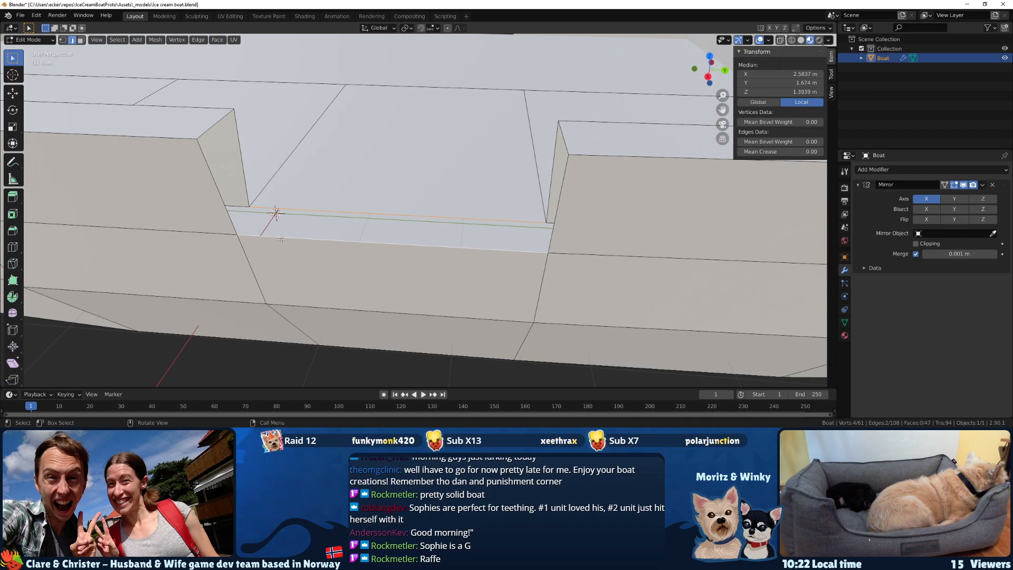
key(f)
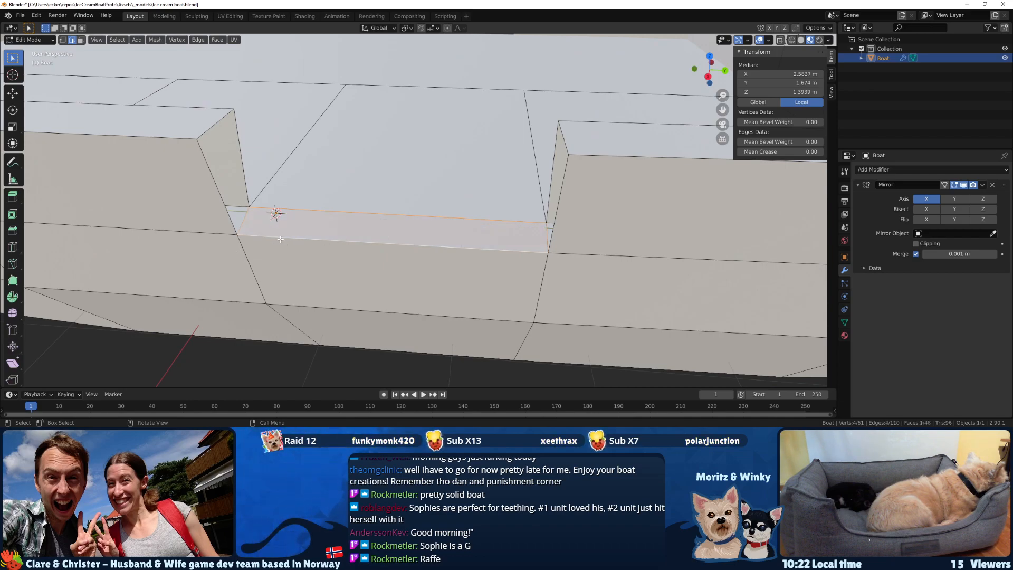
key(e)
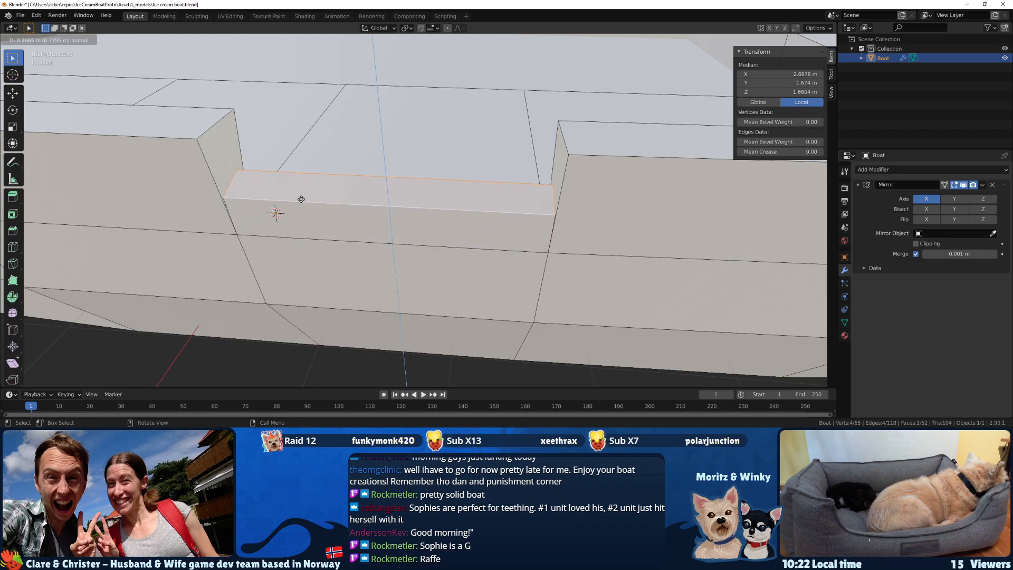
click(301, 207)
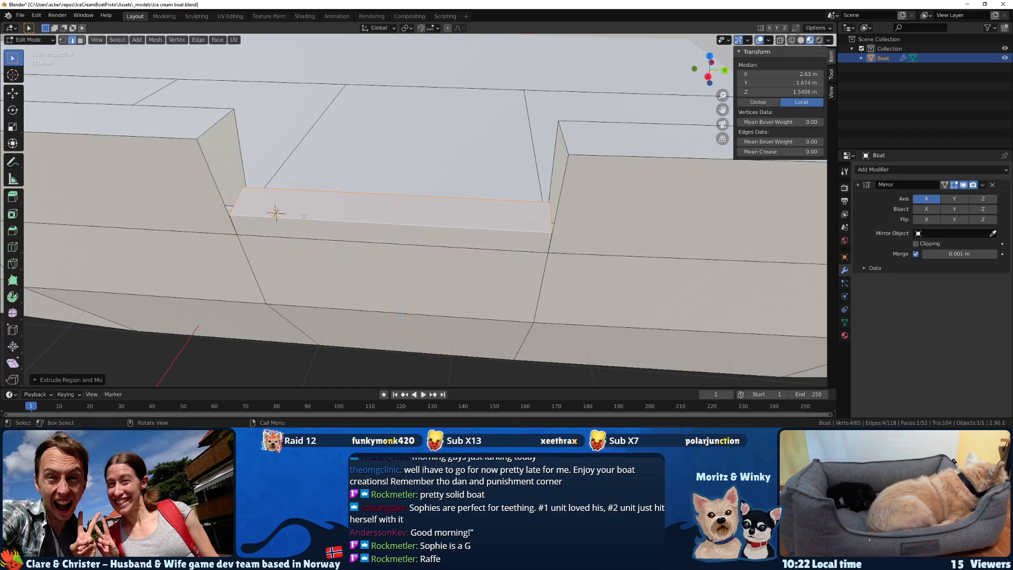
middle_drag(301, 208, 359, 213)
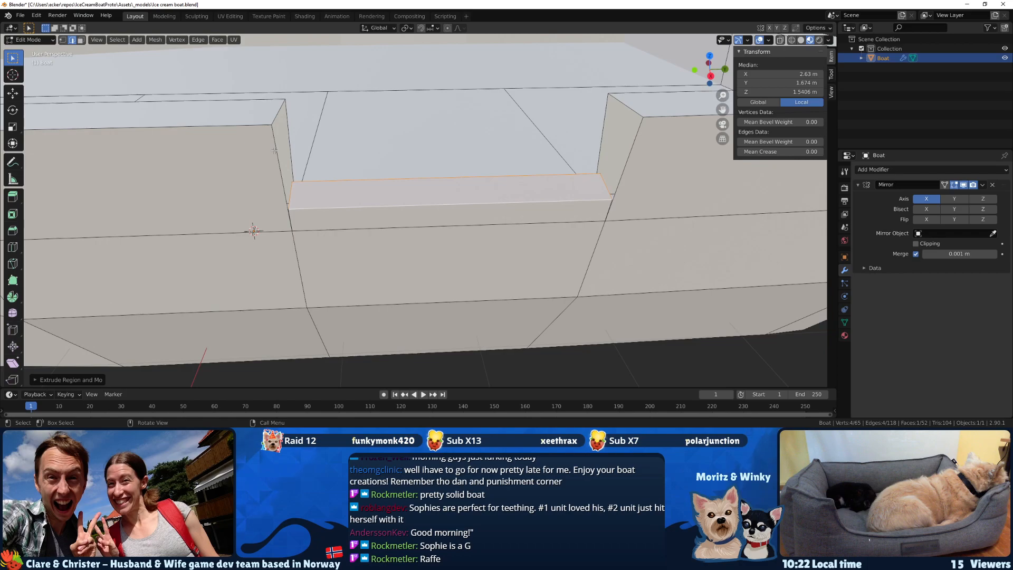
scroll(274, 158, down, 1)
mouse_move(275, 170)
middle_down()
mouse_move(318, 173)
mouse_move(292, 175)
middle_up()
scroll(288, 172, down, 3)
scroll(318, 173, down, 2)
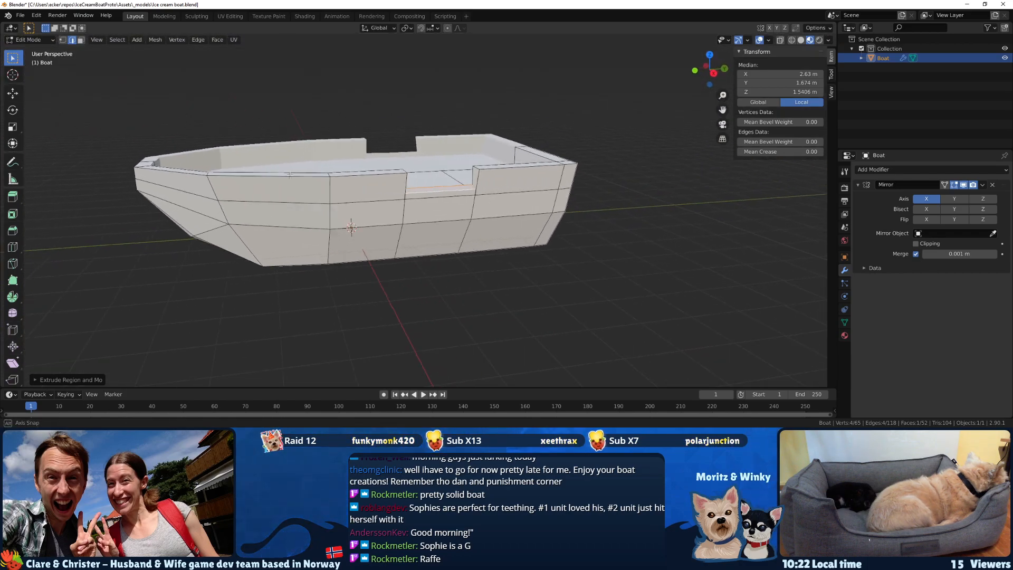
scroll(296, 177, up, 6)
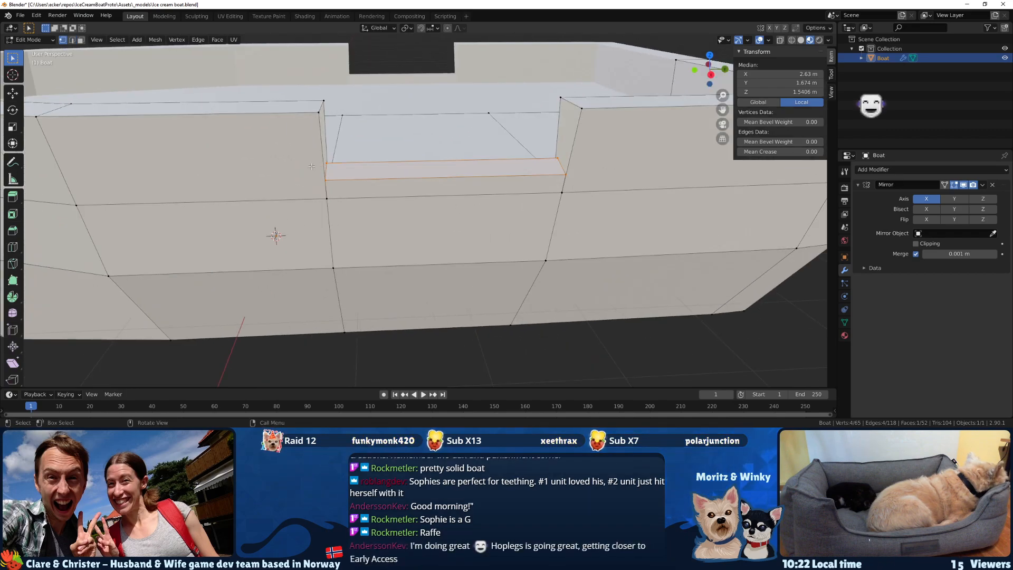
key(1)
middle_drag(323, 165, 315, 167)
key(k)
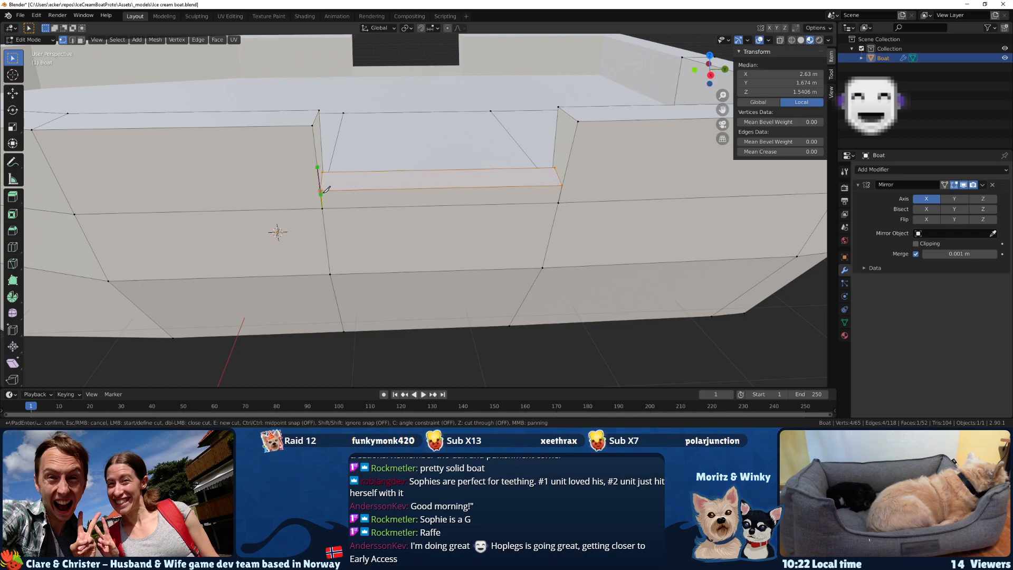
key(Escape)
Select the inner and outer vertical edges at both ends of the side opening and subdivide them.
click(310, 162)
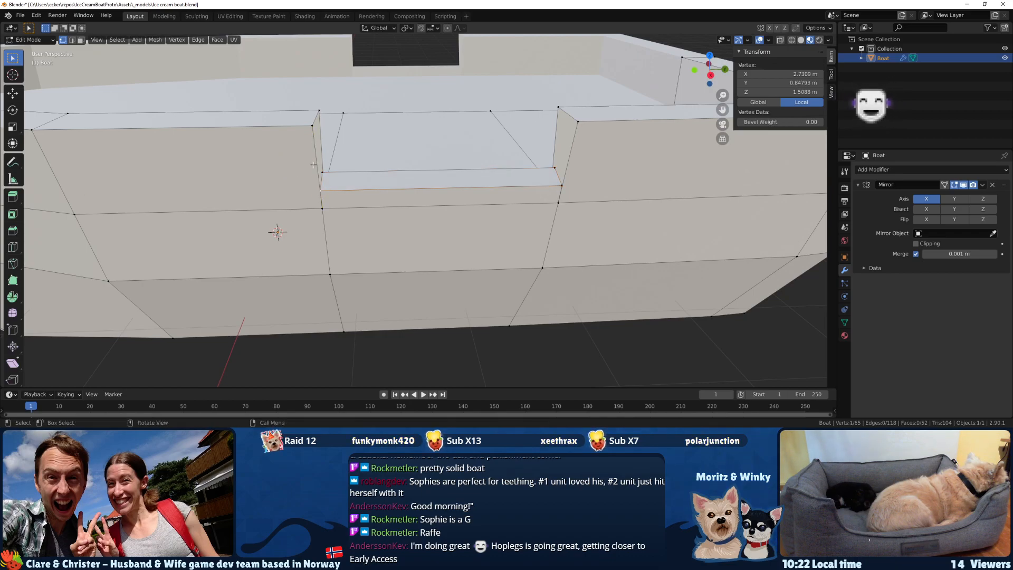
middle_drag(314, 169, 299, 173)
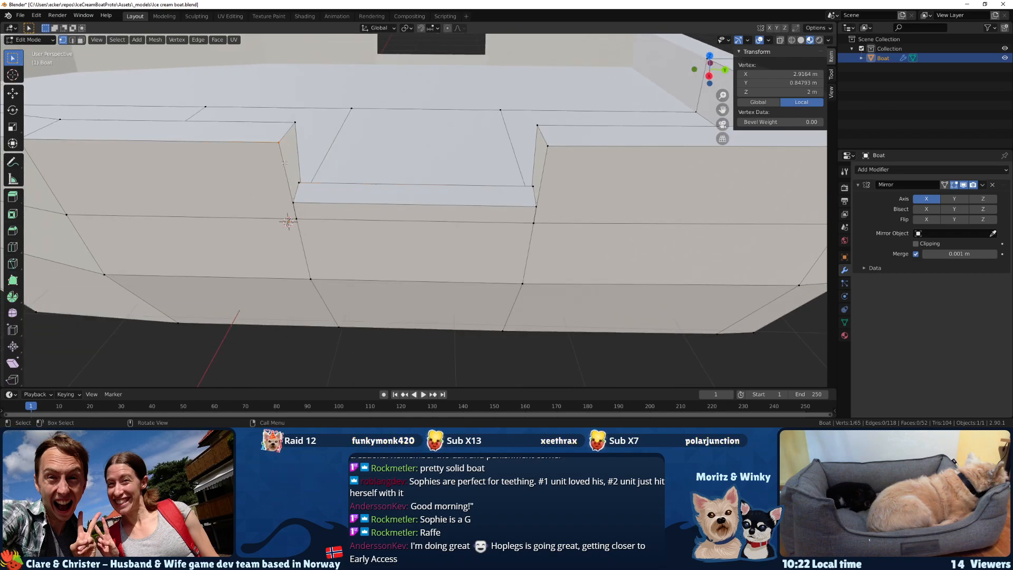
shift+click(288, 220)
key(F3)
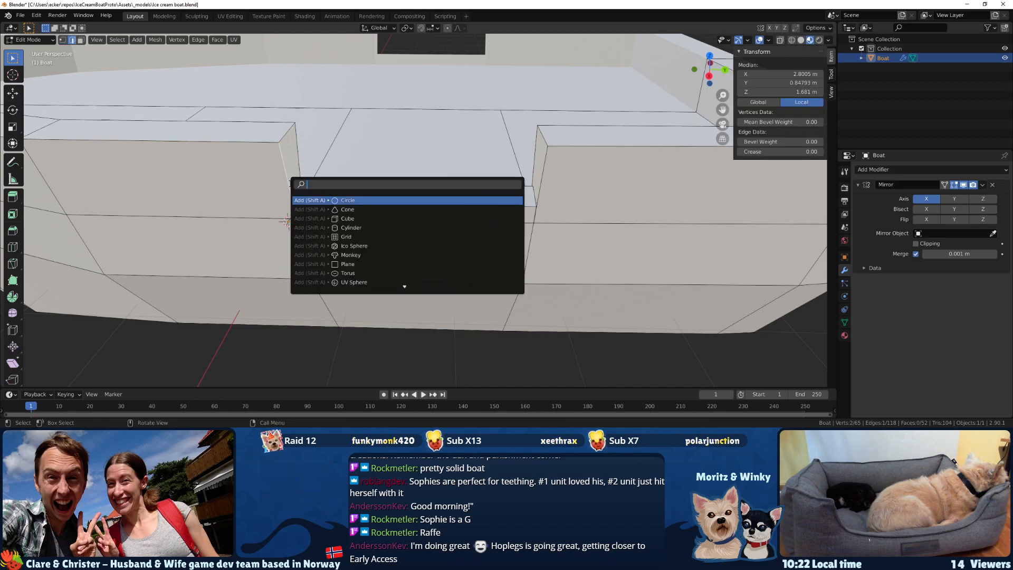
text(subd)
key(Return)
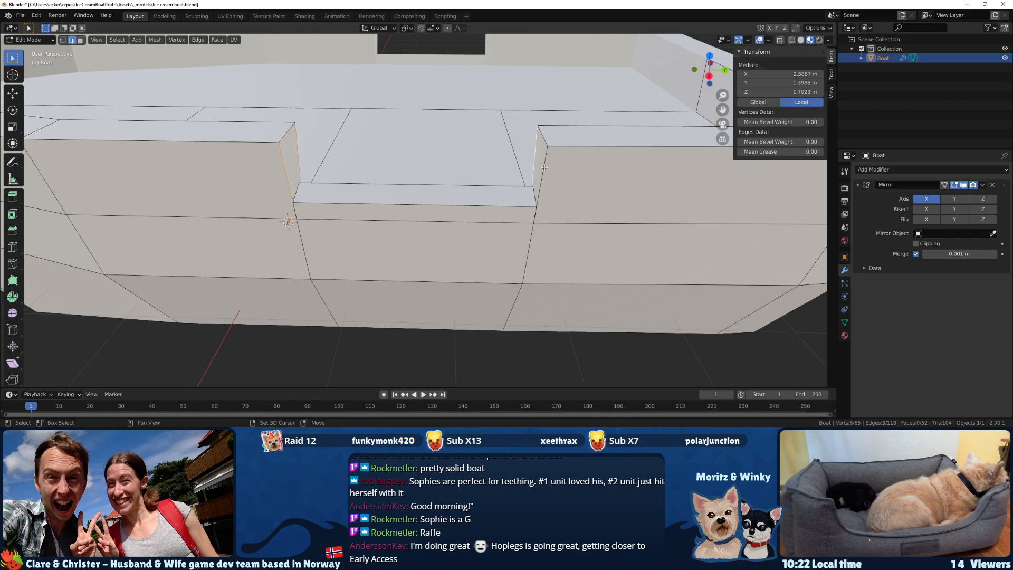
key(F3)
text(subd)
key(Return)
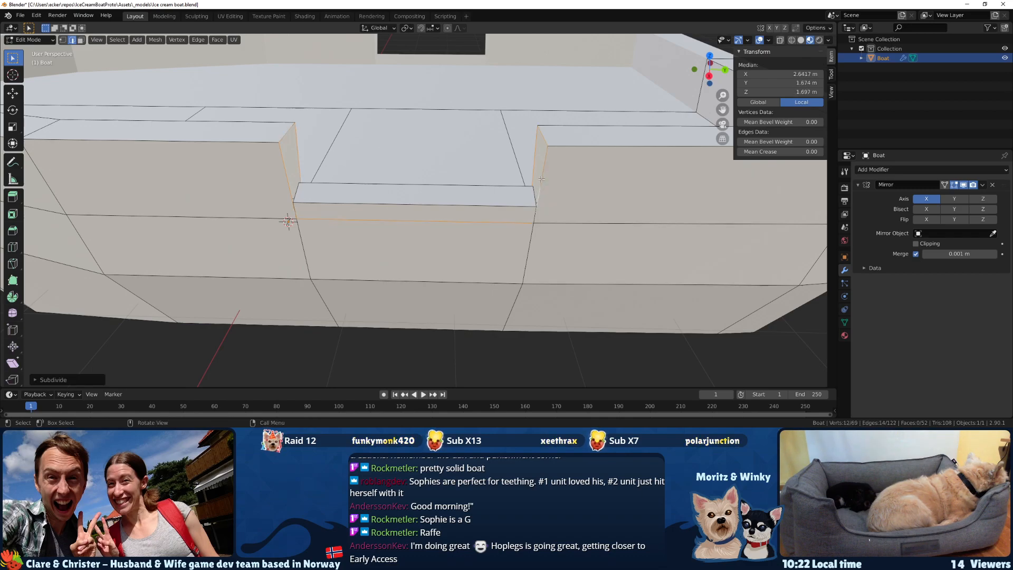
In vertex select mode, select the four new midpoint vertices on the opening's vertical edges.
middle_drag(417, 201, 276, 224)
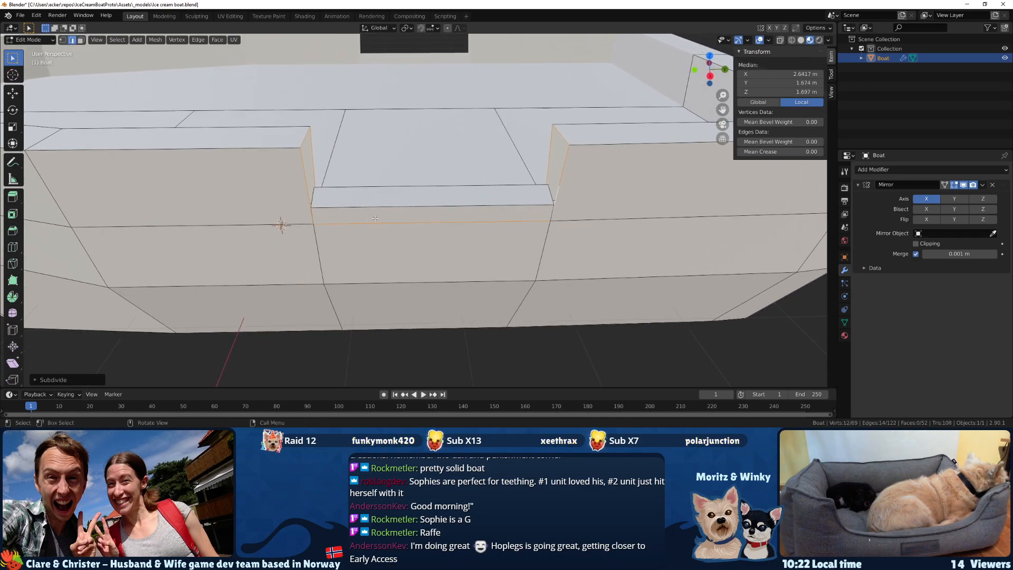
key(1)
scroll(346, 213, up, 2)
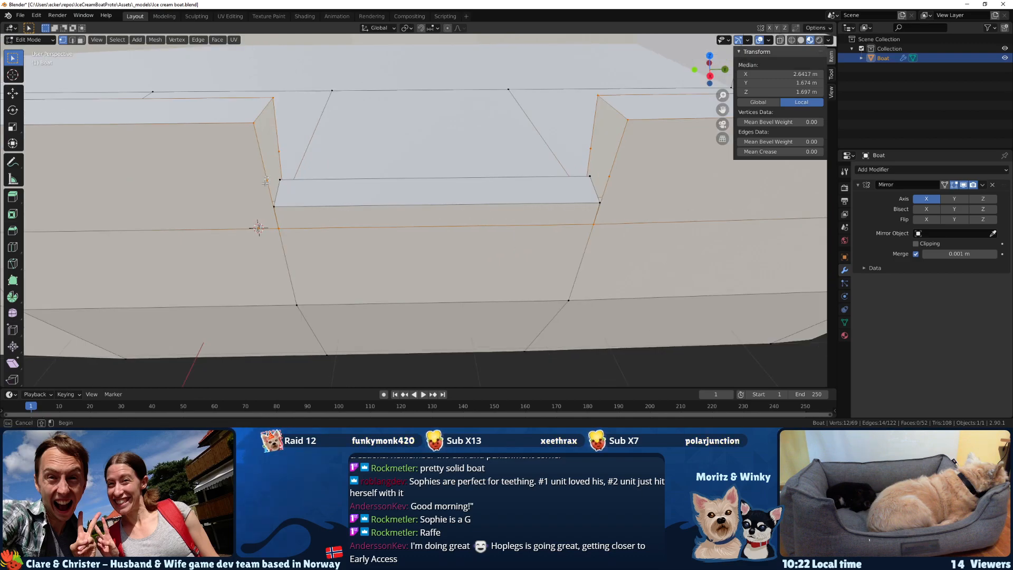
click(266, 206)
shift+click(278, 152)
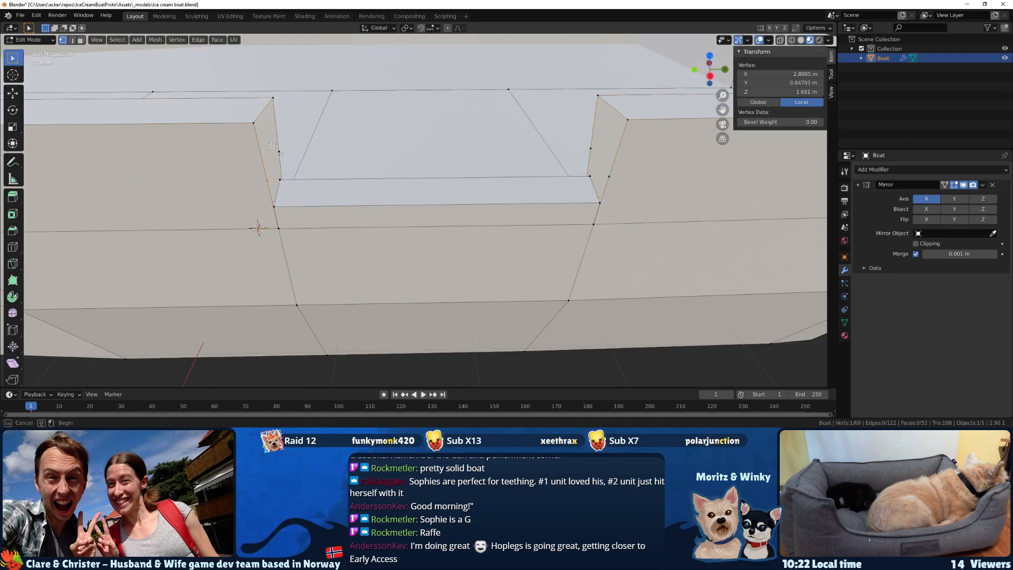
shift+click(608, 181)
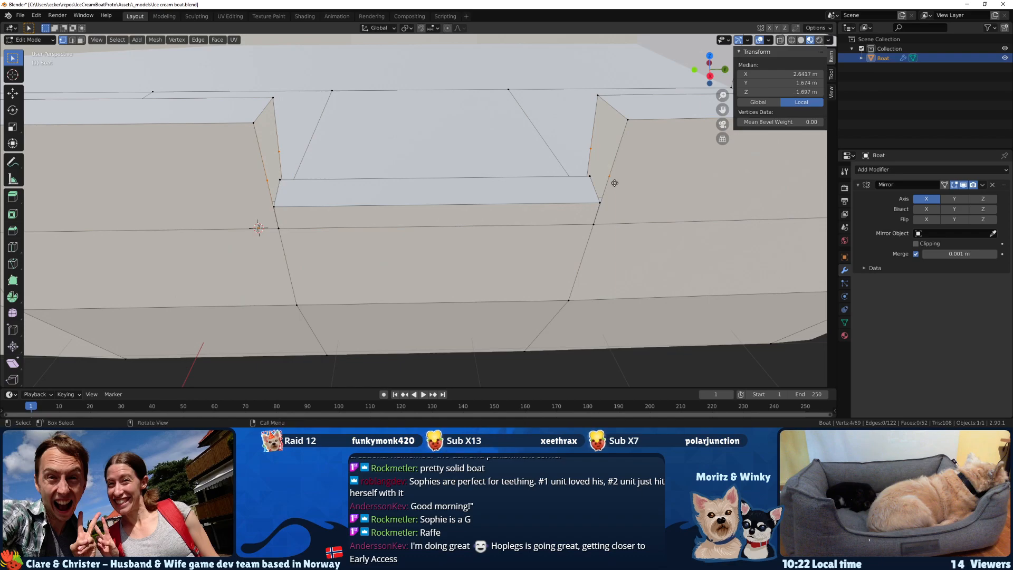
Try to lower the four midpoint vertices along Z to a height of about 1.47 m, and undo the move.
key(g)
key(z)
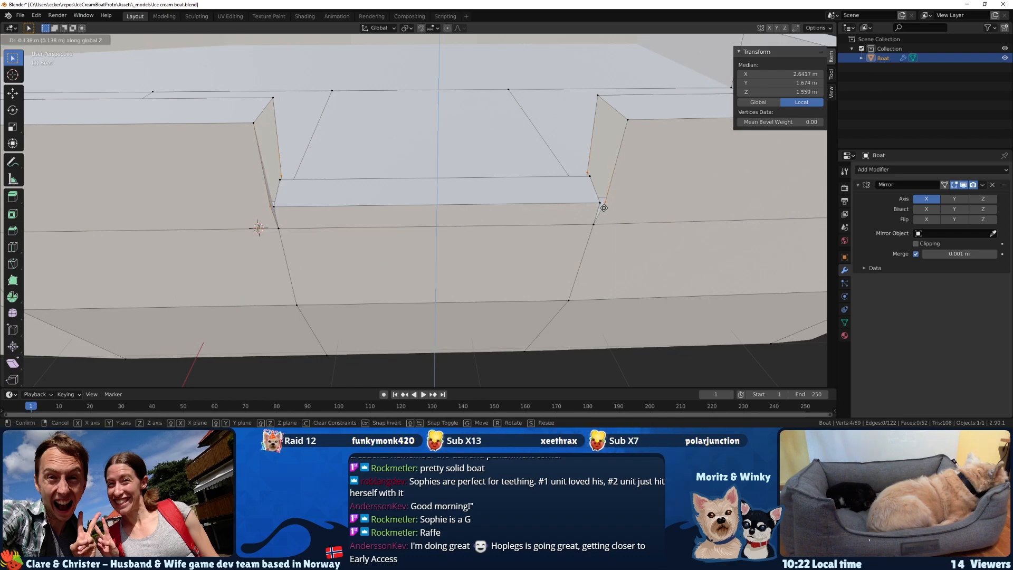
click(595, 220)
middle_drag(594, 220, 372, 214)
middle_drag(519, 131, 573, 172)
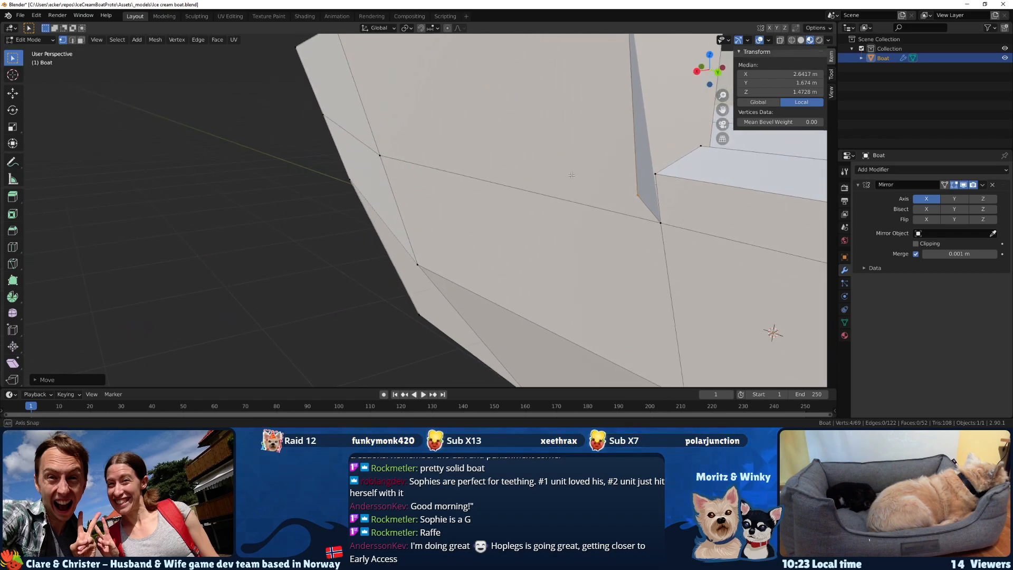
key(ctrl+z)
Slide the four midpoint vertices down along their edges to the sill corners, at a median Z of about 1.54 m.
scroll(654, 221, down, 2)
middle_drag(696, 227, 593, 223)
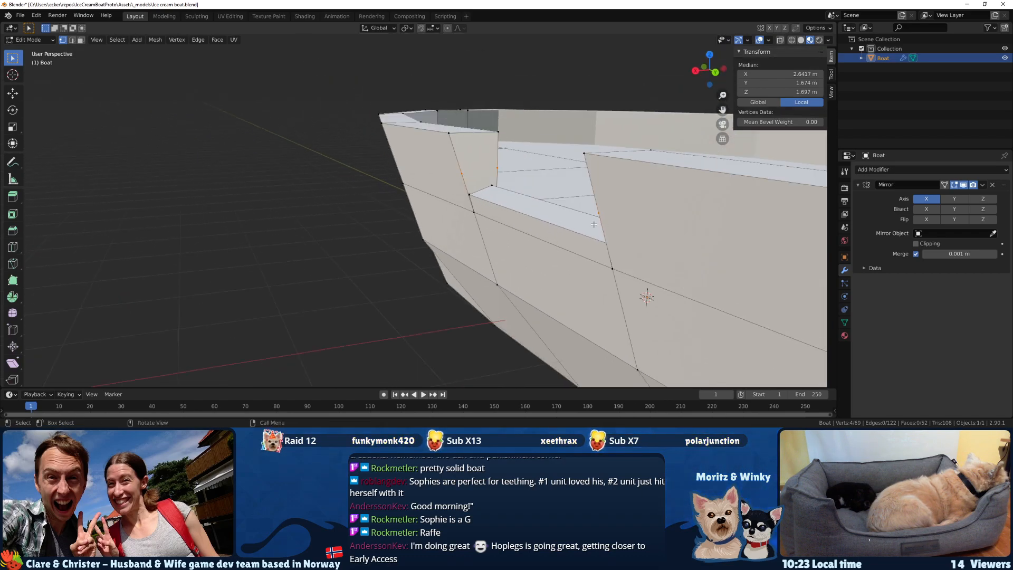
key(shift+v)
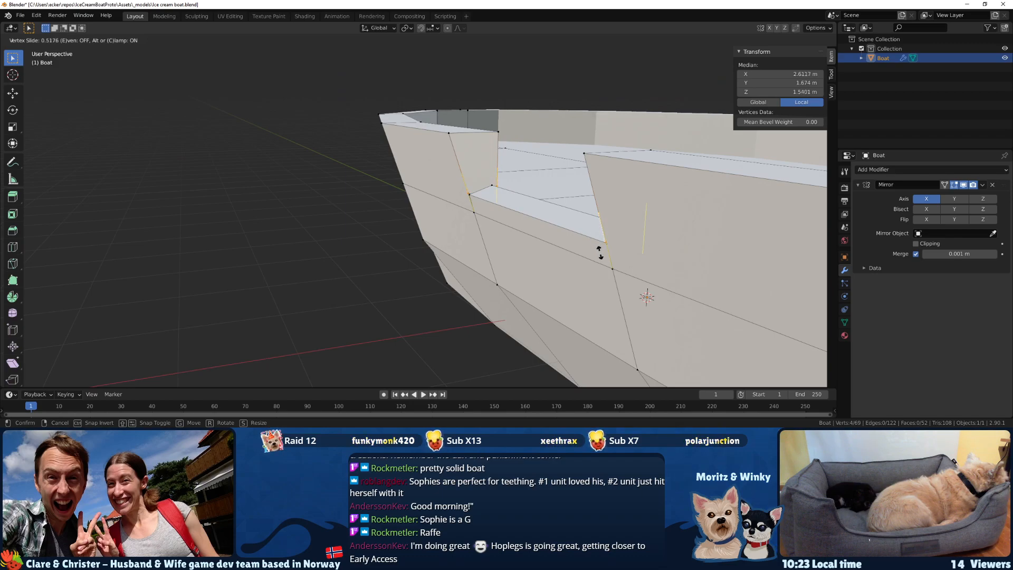
click(599, 252)
Merge the sill's inner corner vertex at the opening's bow-side end into the adjacent slid vertex, using At Last.
middle_drag(600, 252, 445, 252)
drag(450, 257, 449, 257)
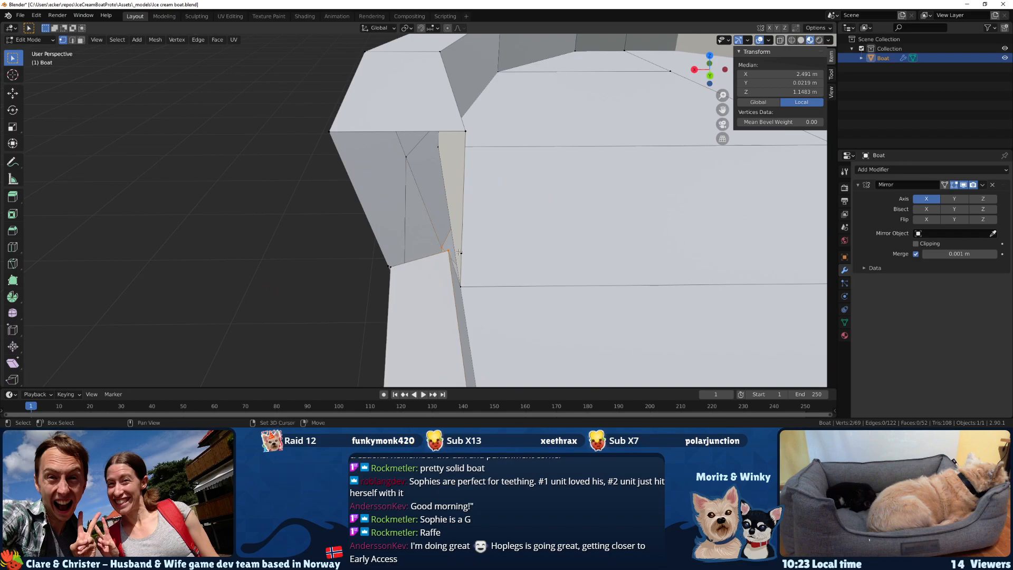
key(alt+a)
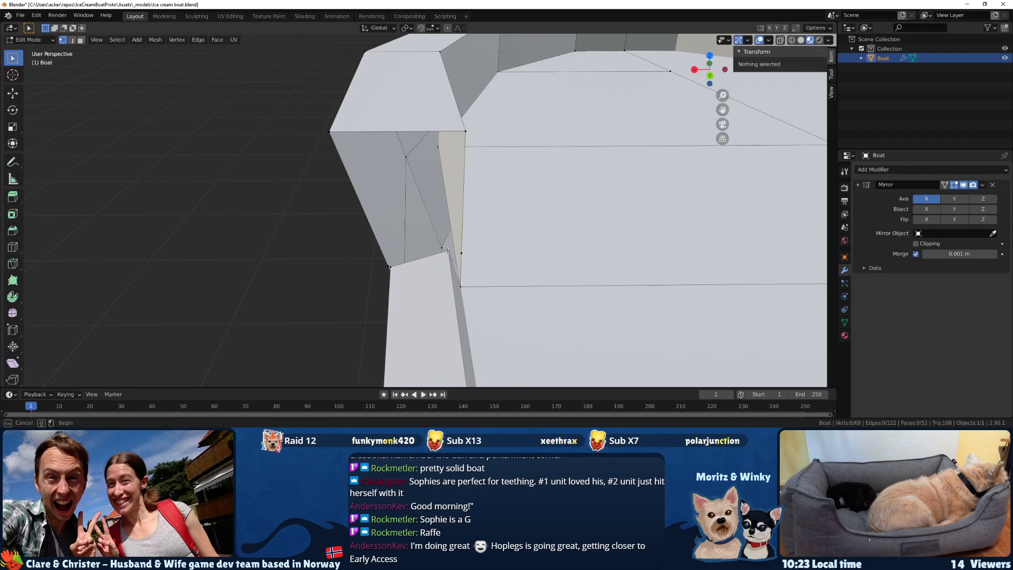
click(448, 251)
key(F3)
text(merge)
key(Down)
key(Down)
key(Down)
key(Down)
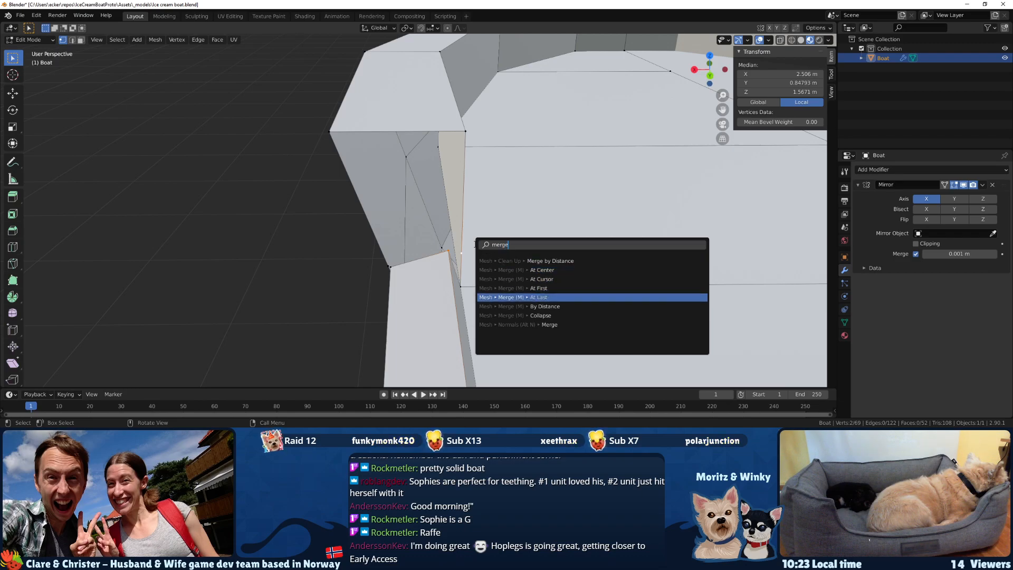
key(Return)
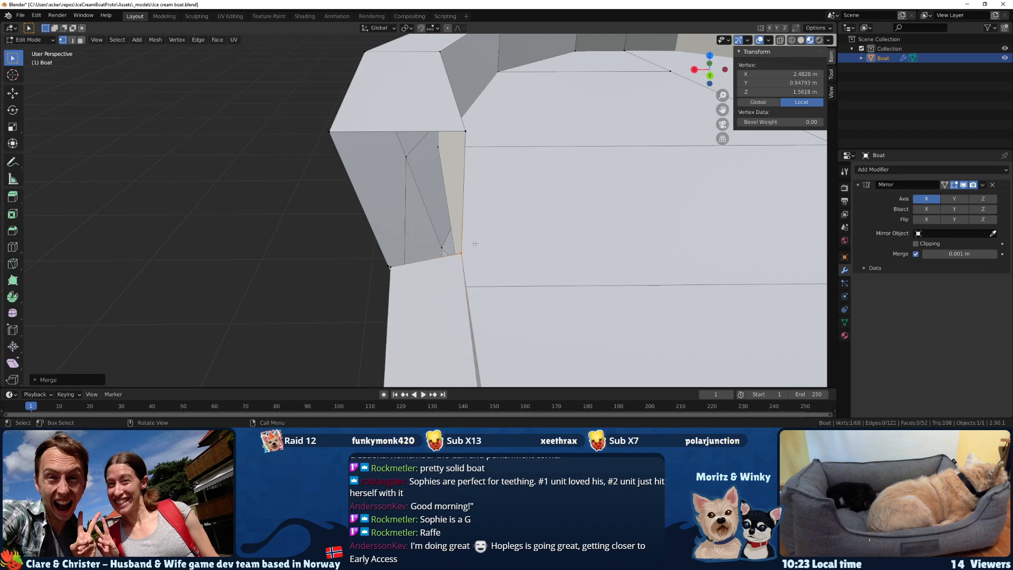
Merge the sill's outer corner vertex at the bow-side end onto the adjacent slid vertex on the hull edge.
click(388, 264)
key(m)
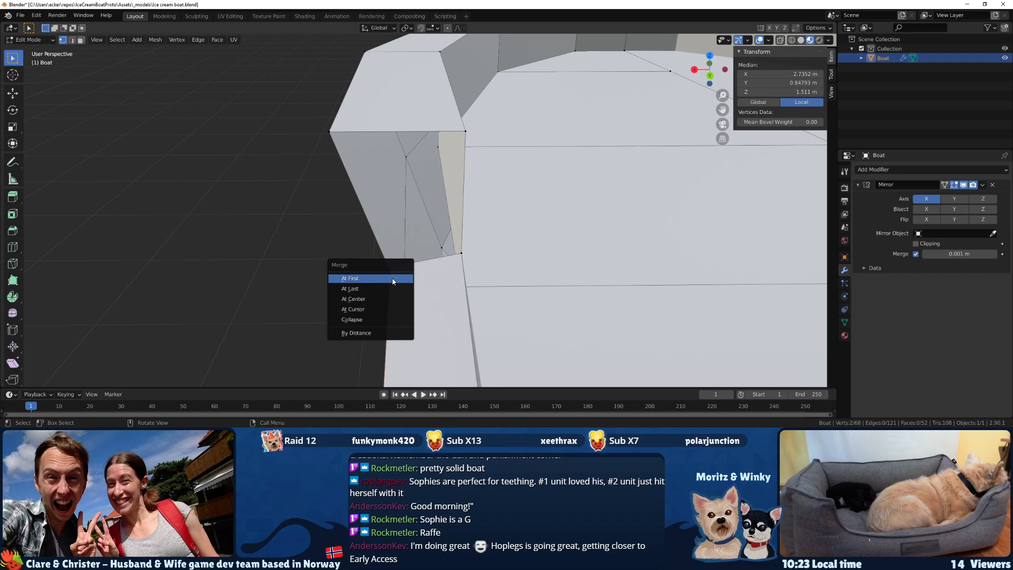
click(391, 278)
middle_drag(392, 278, 416, 281)
key(ctrl+z)
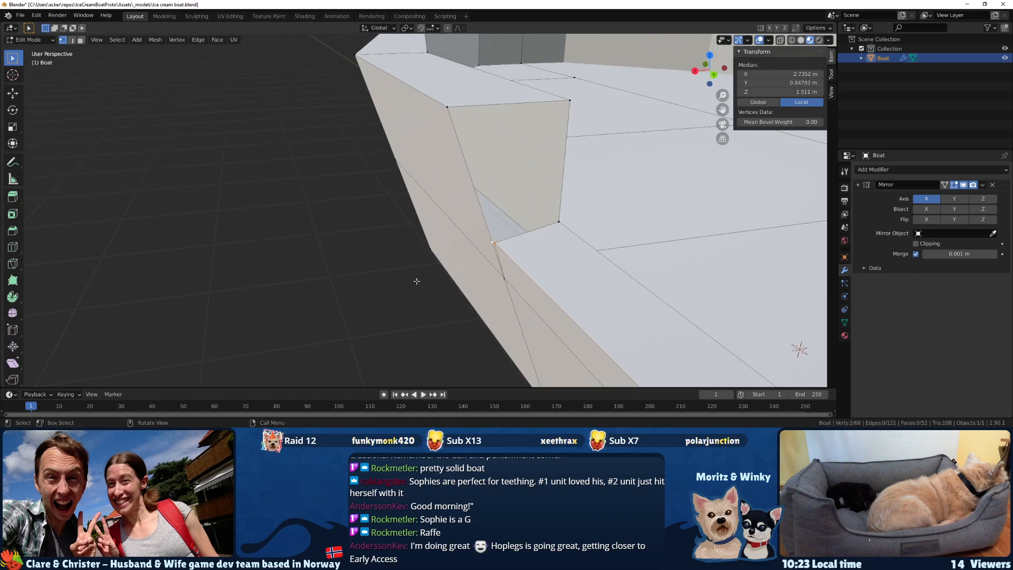
key(m)
click(416, 290)
Merge the sill's inner corner vertex at the opening's stern-side end into the adjacent slid vertex, using At Last.
middle_drag(417, 290, 547, 153)
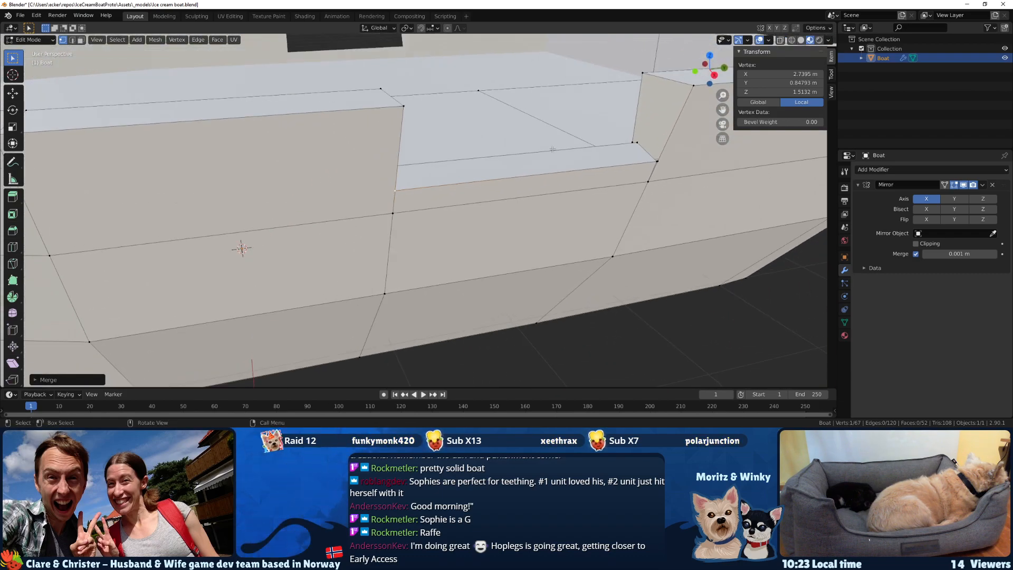
click(636, 141)
shift+middle_drag(622, 157, 581, 170)
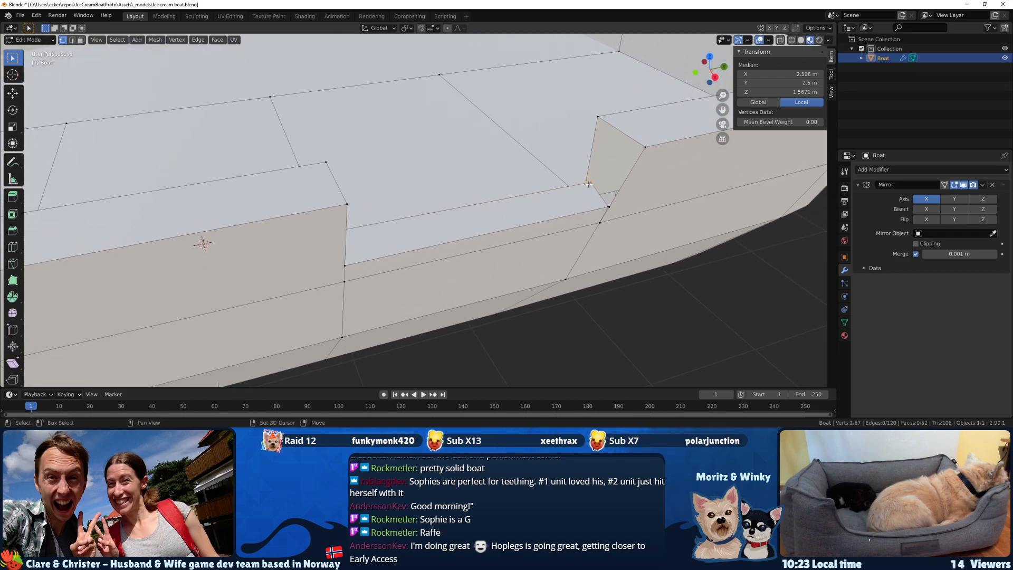
key(m)
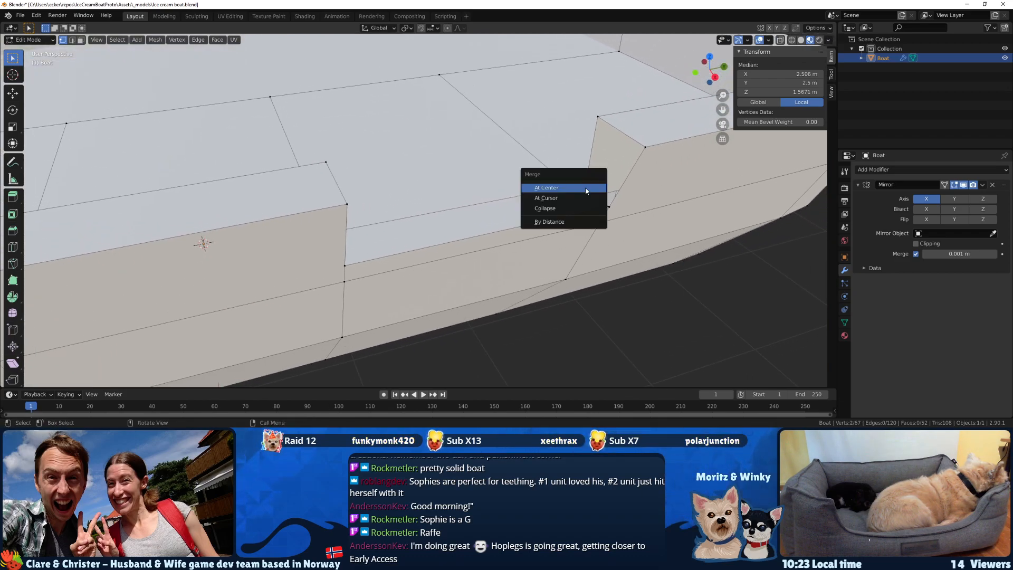
click(585, 188)
key(F3)
text(merge at)
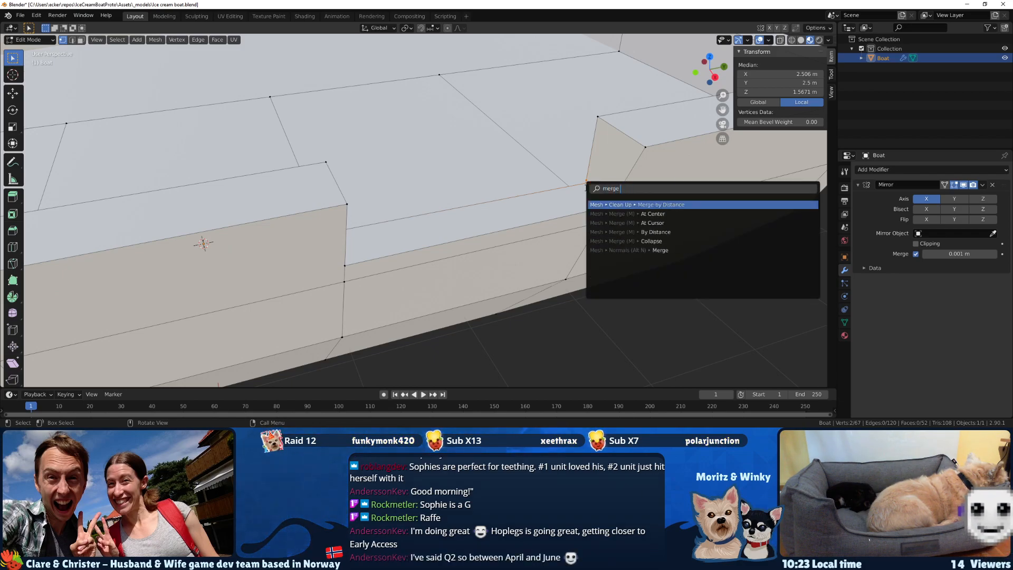
key(Escape)
key(m)
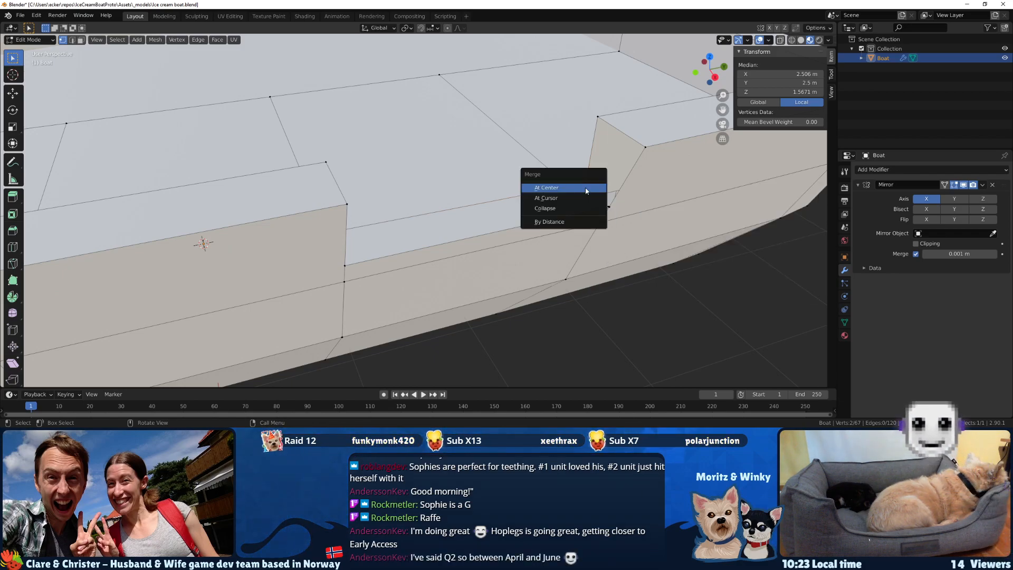
key(Escape)
drag(591, 183, 593, 182)
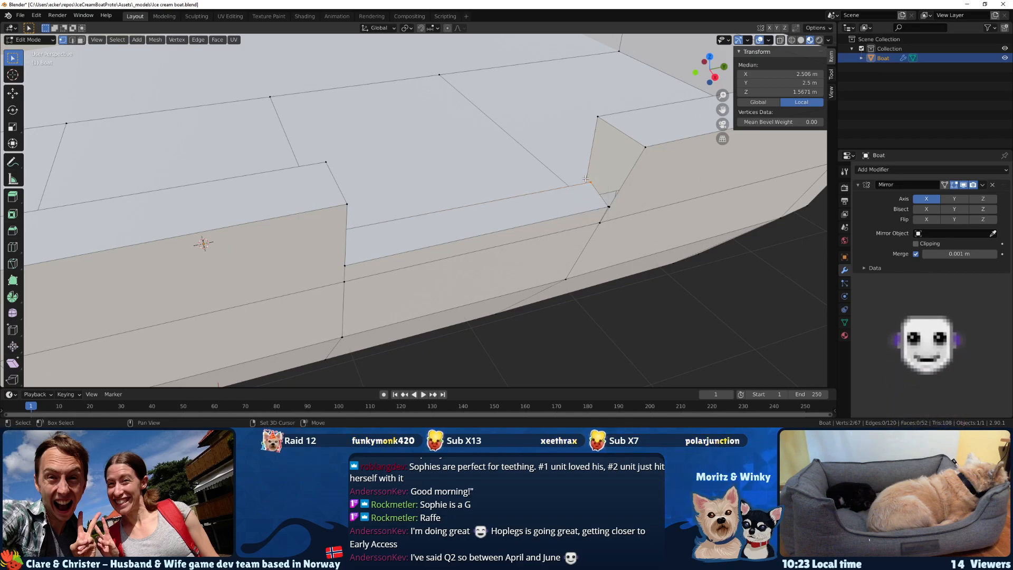
key(m)
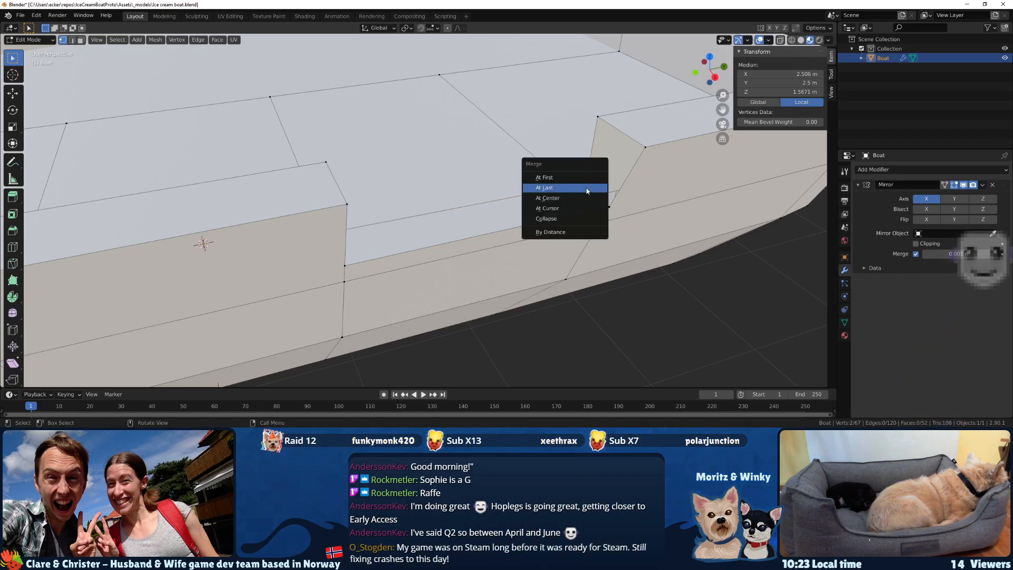
click(587, 189)
Merge the sill's outer corner vertex at the stern-side end into the adjacent slid vertex on the hull edge.
click(607, 207)
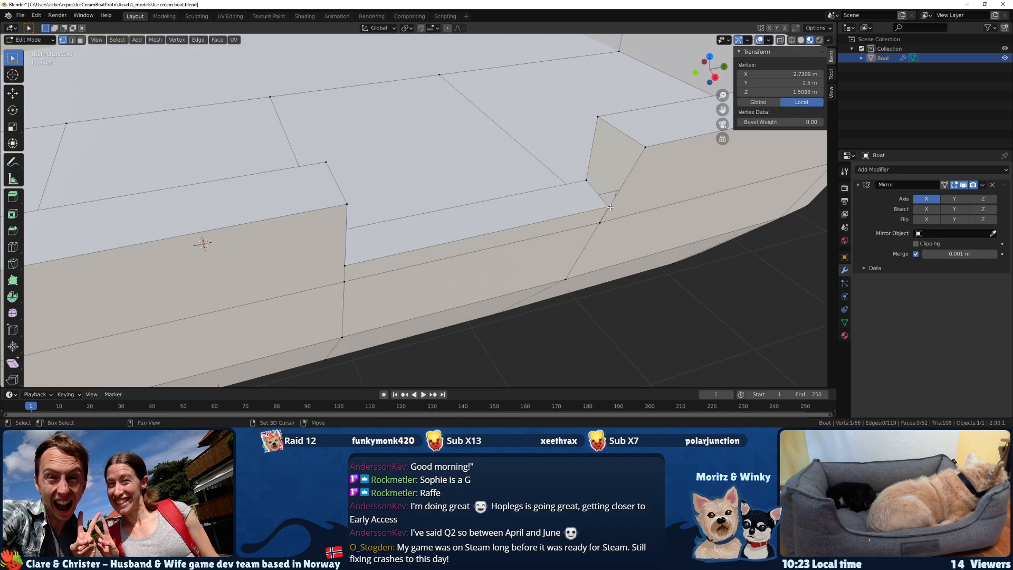
key(m)
click(613, 216)
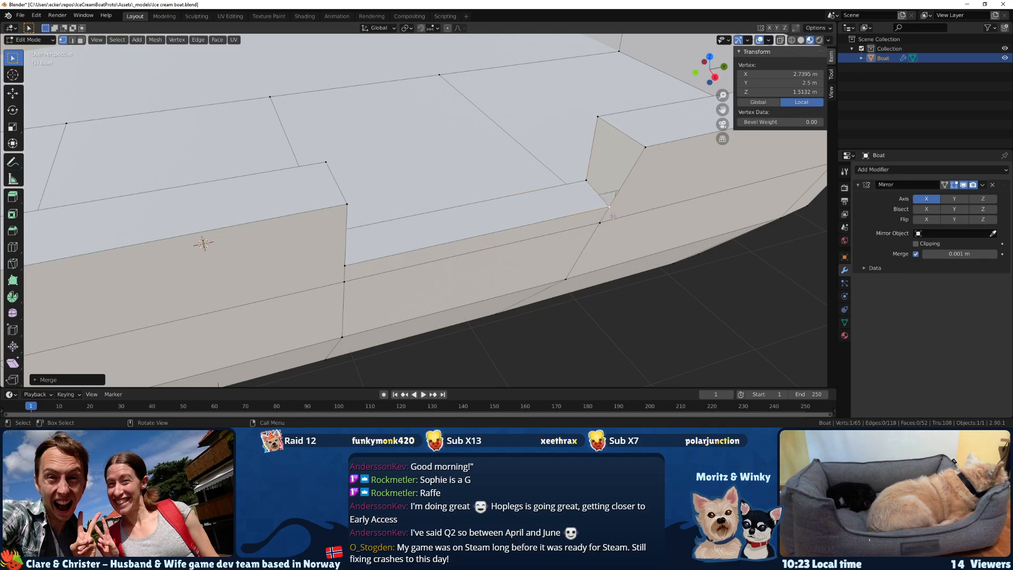
Fill the remaining gap in the bulwark's end wall with a face at both ends of the side opening.
middle_drag(615, 204, 299, 132)
key(alt+a)
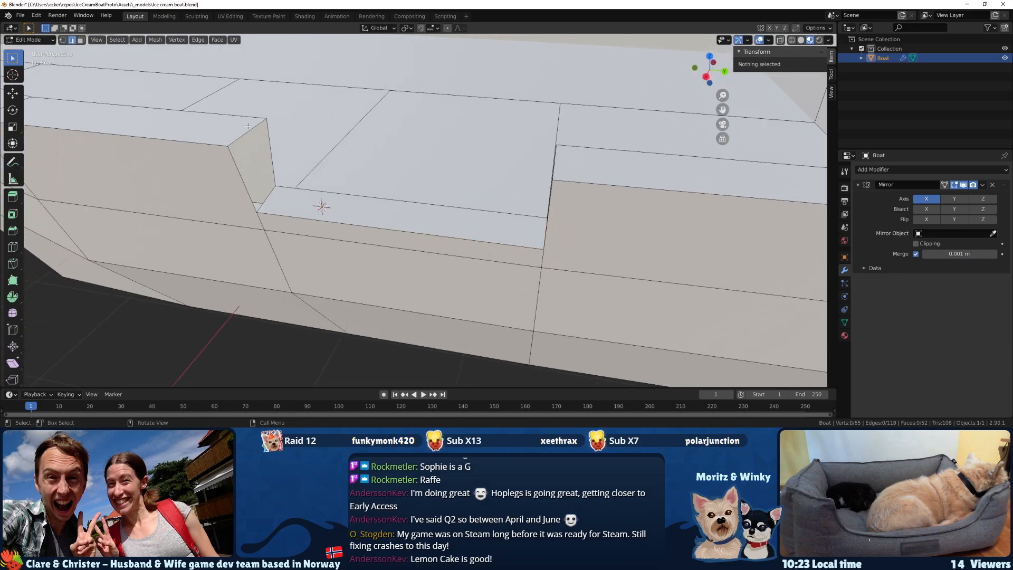
key(3)
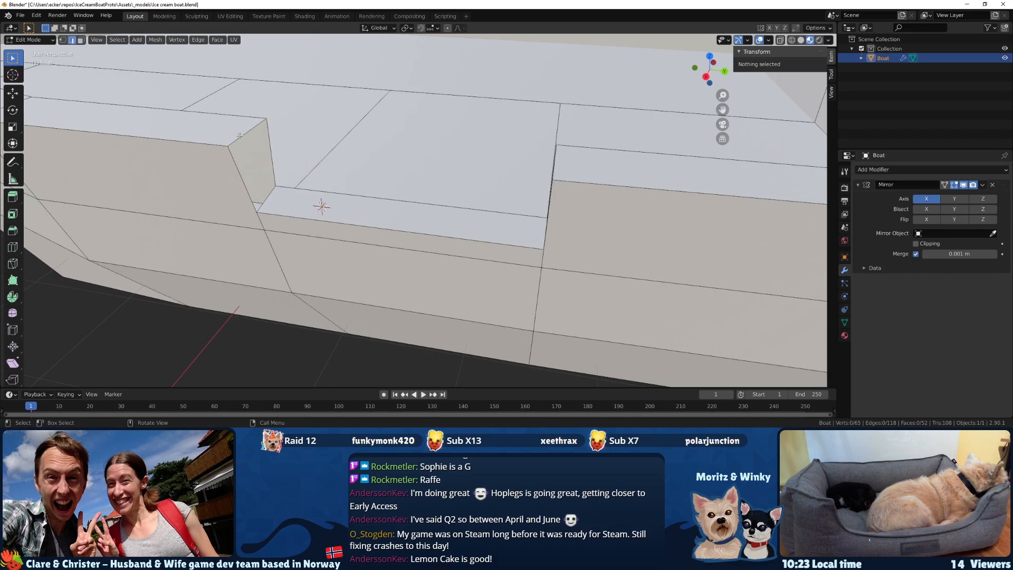
click(239, 136)
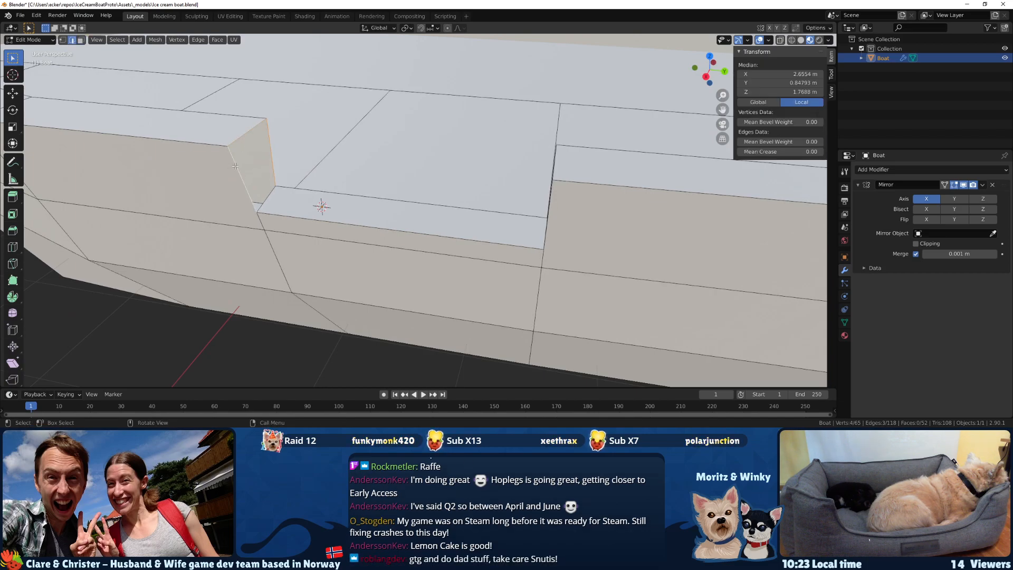
middle_drag(265, 197, 426, 224)
key(f)
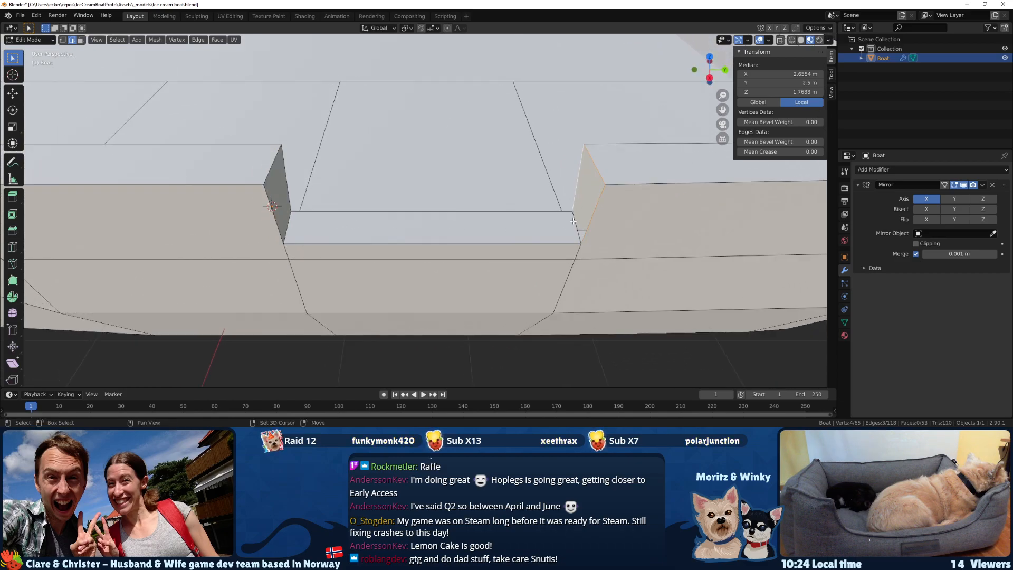
key(f)
mouse_move(576, 237)
middle_down()
mouse_move(620, 222)
mouse_move(564, 232)
middle_up()
Move the two outer top rail edges beside the side opening inward along the X axis.
scroll(554, 232, down, 4)
middle_drag(466, 229, 254, 201)
middle_drag(398, 179, 488, 226)
click(485, 183)
key(g)
key(x)
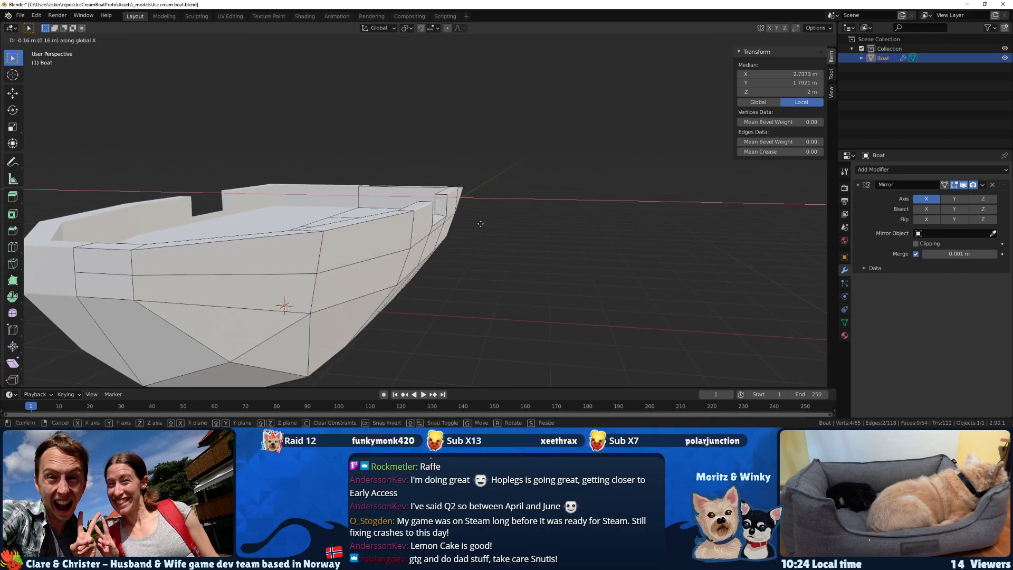
click(481, 224)
Move the sill's outer edge in the side opening inward along X to about 2.72 m.
middle_drag(481, 224, 340, 224)
scroll(407, 230, up, 4)
click(340, 224)
key(KP_Decimal)
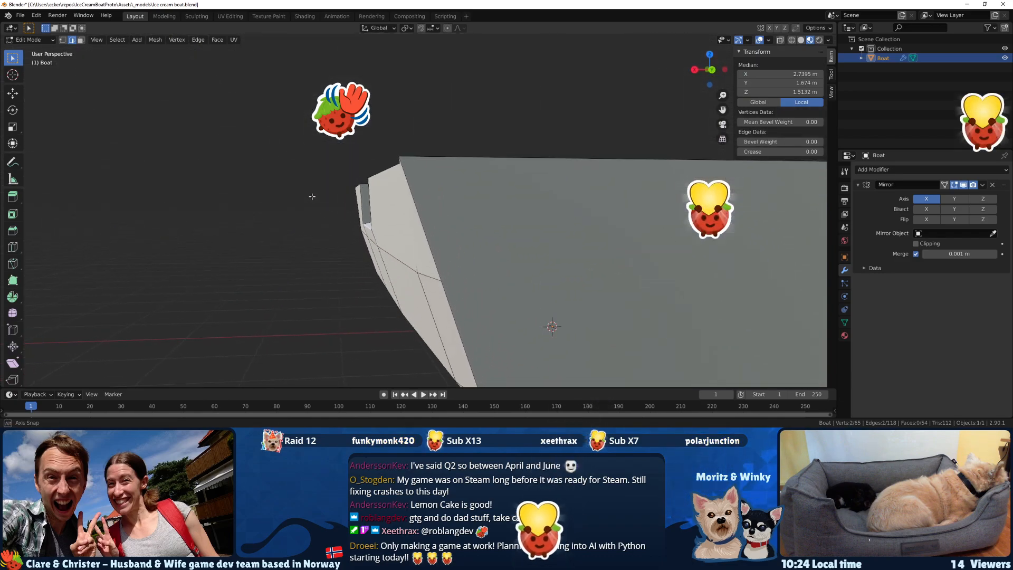
key(g)
key(x)
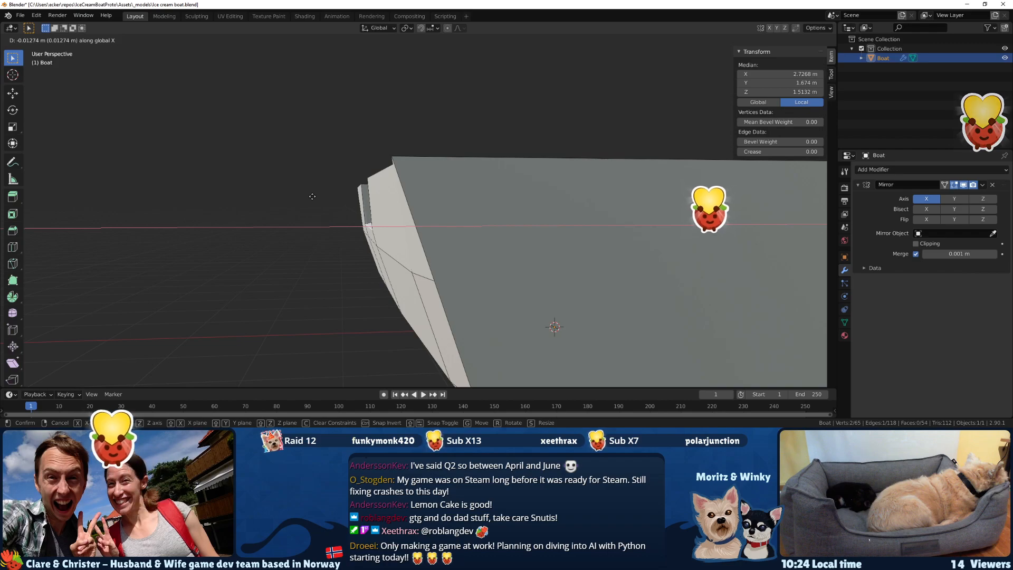
click(252, 235)
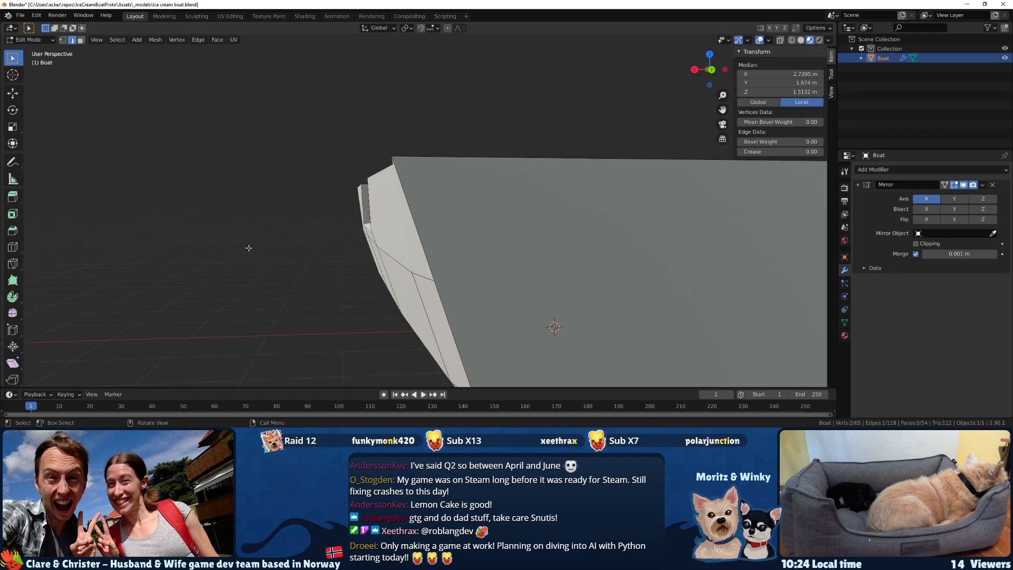
scroll(273, 255, down, 4)
key(g)
key(x)
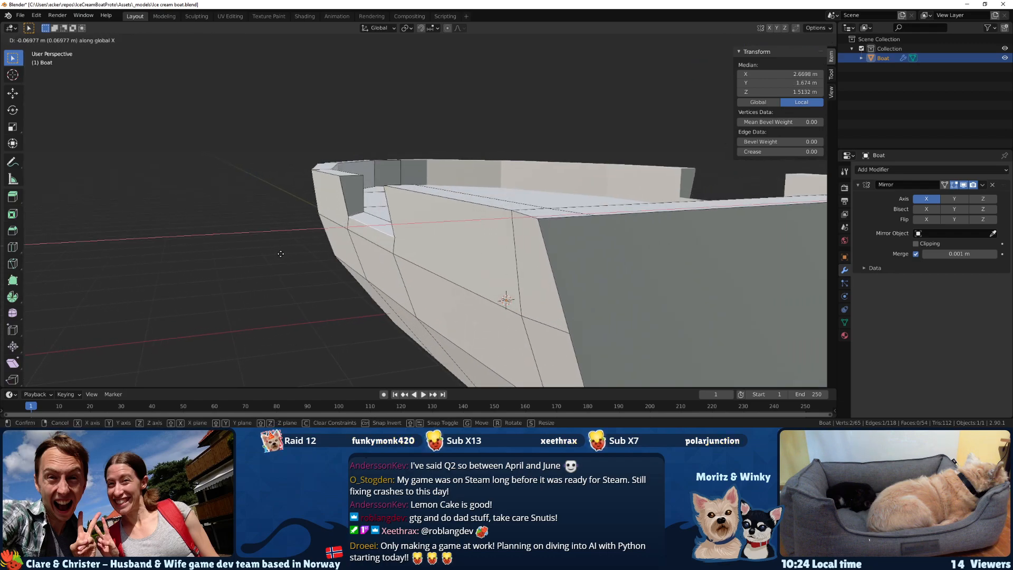
click(276, 253)
Move the lower horizontal edge at the bow's front inward along Y to about -4.88 m.
middle_drag(275, 252, 348, 267)
scroll(442, 274, down, 3)
middle_drag(443, 273, 523, 264)
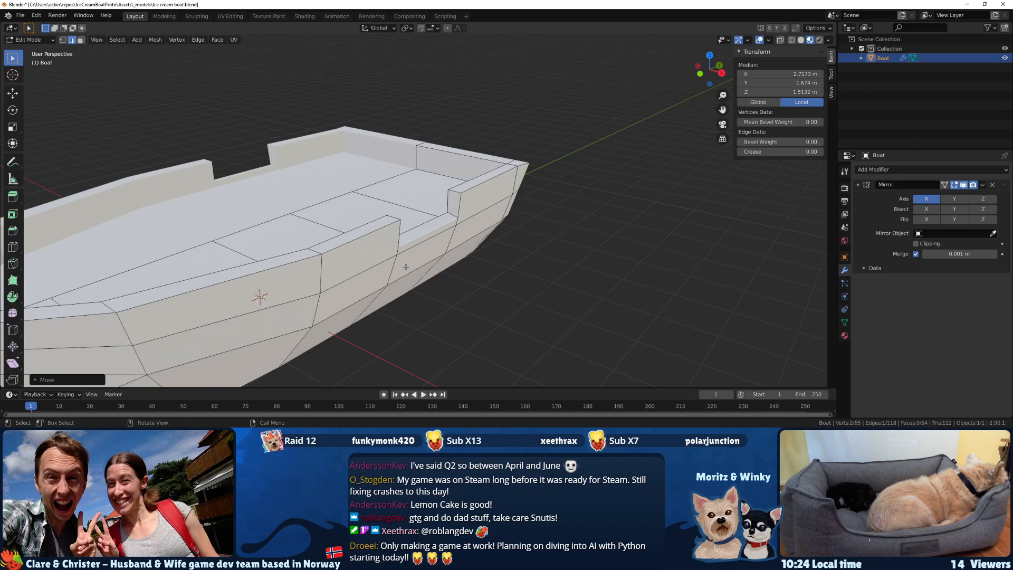
scroll(406, 266, down, 2)
middle_drag(369, 267, 130, 285)
click(133, 280)
click(105, 289)
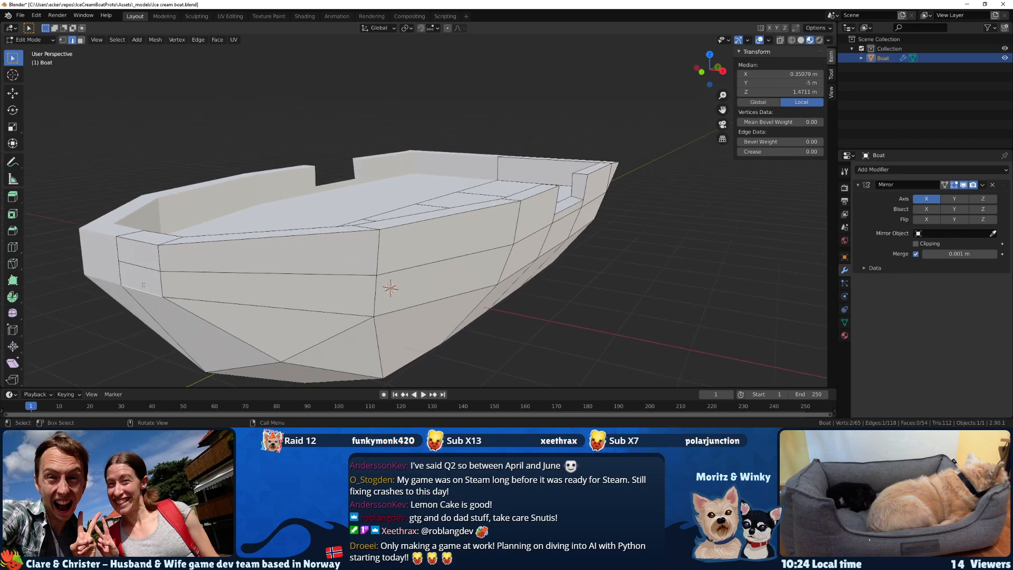
key(g)
key(x)
key(y)
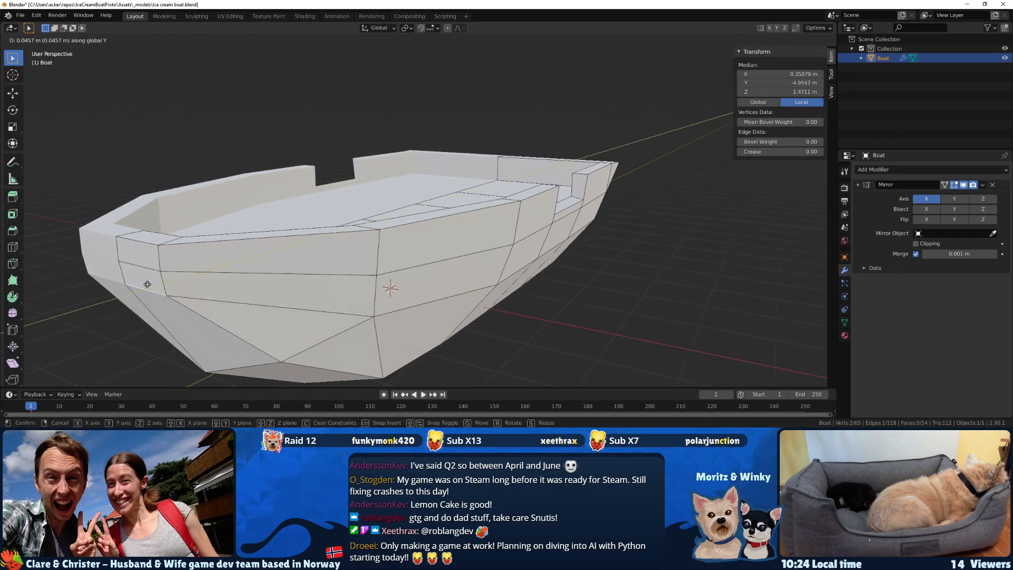
click(153, 284)
Try to slide the bow's lower corner vertex along its hull edge to an X of about 0.80 m, and undo the slide.
middle_drag(154, 283, 129, 269)
shift+middle_drag(143, 274, 294, 252)
scroll(296, 279, up, 2)
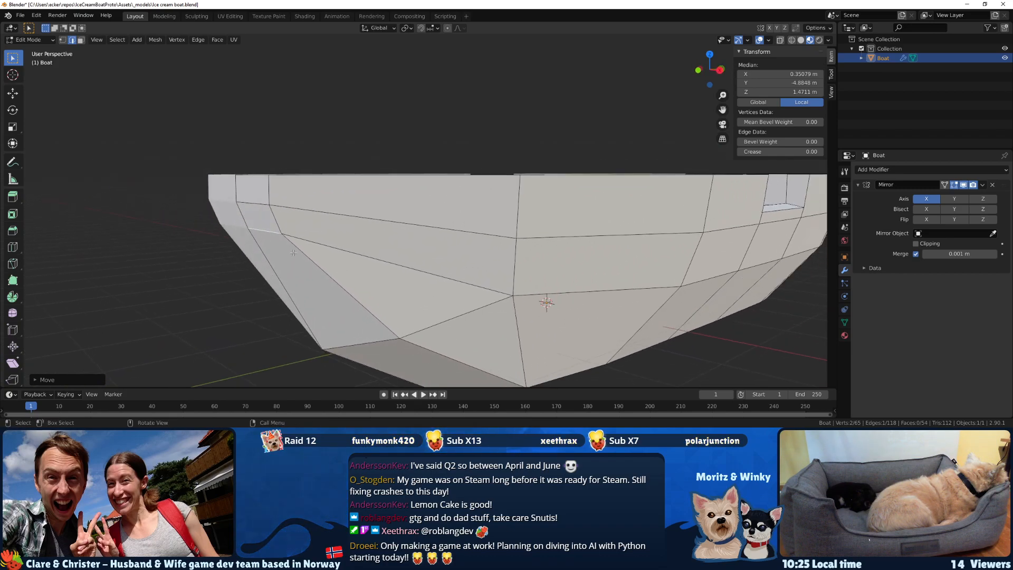
click(285, 235)
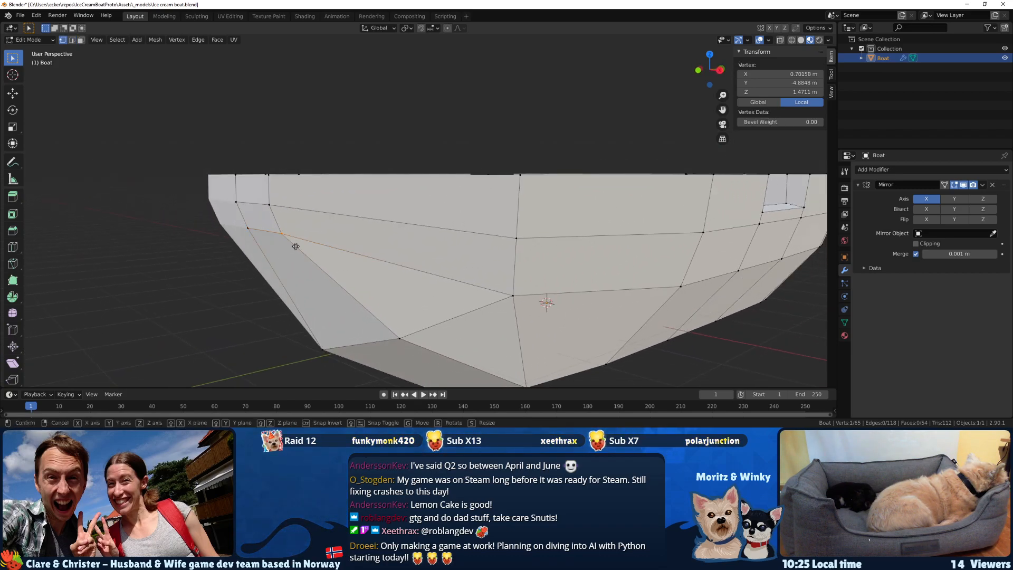
key(shift+v)
click(316, 247)
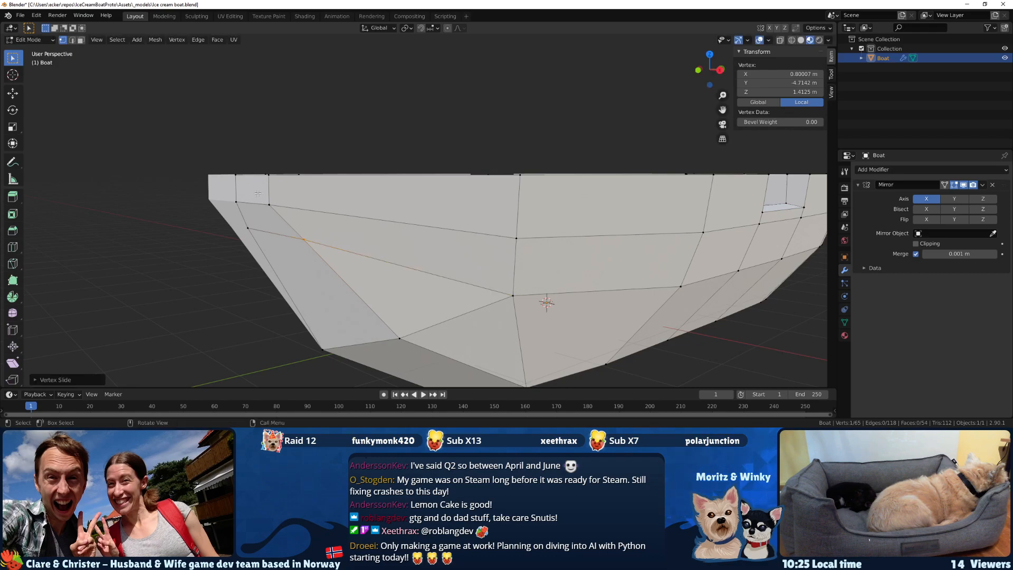
key(ctrl+z)
Try to slide the bow's lower corner edge and the rail's corner vertex separately along the hull, and undo both slides.
shift+click(269, 207)
key(g)
key(g)
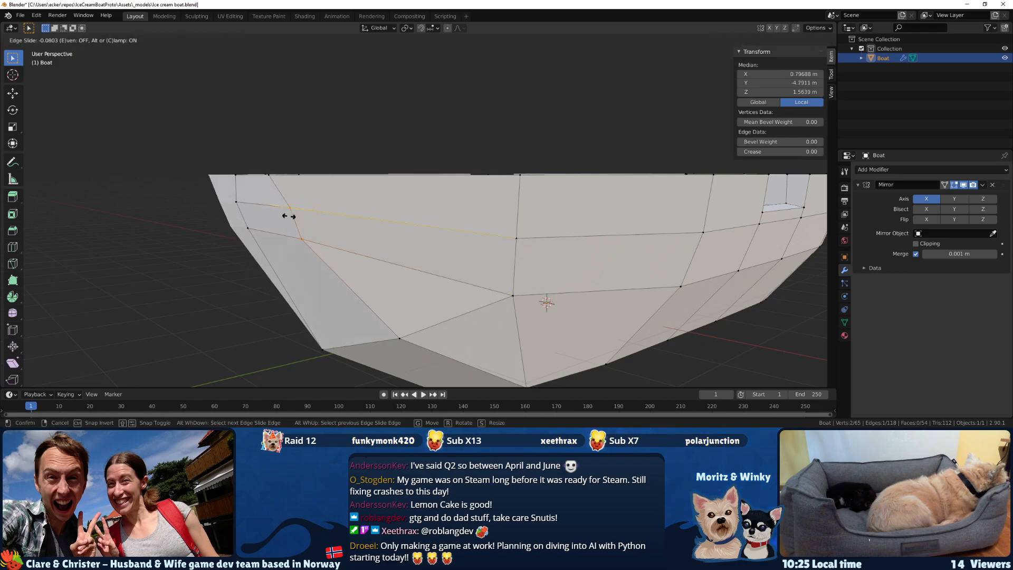
click(285, 215)
middle_drag(285, 215, 364, 238)
click(390, 260)
key(shift+v)
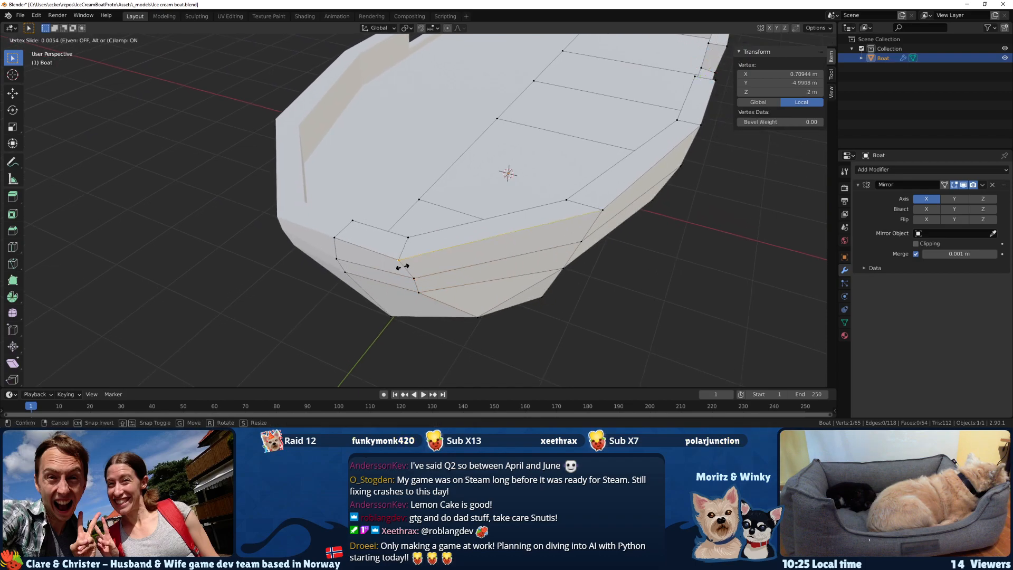
click(411, 266)
key(ctrl+z)
key(ctrl+z)
key(ctrl+z)
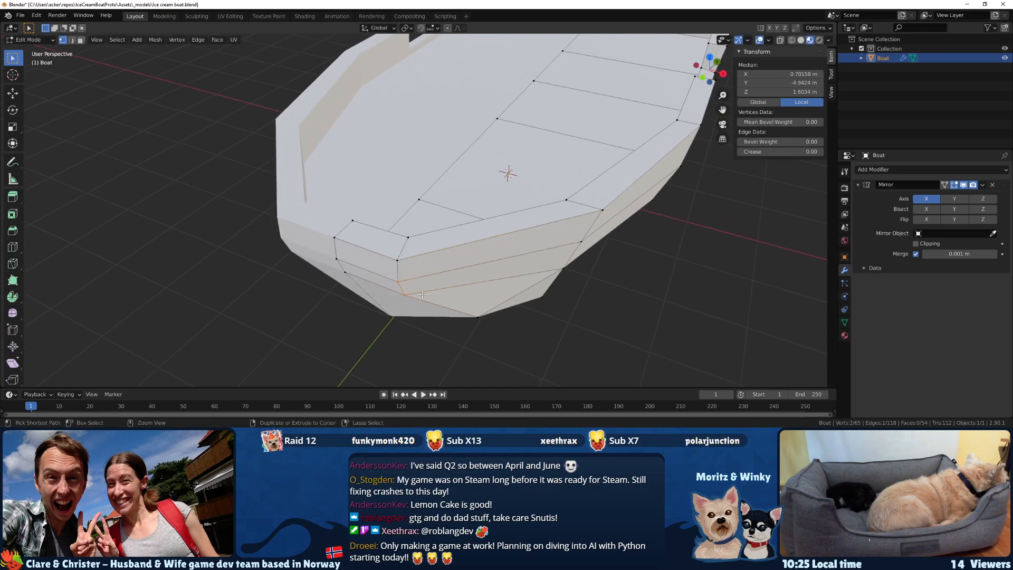
Slide the three stacked outer corner vertices at the bow together along their hull edges, widening the front.
middle_drag(410, 266, 389, 255)
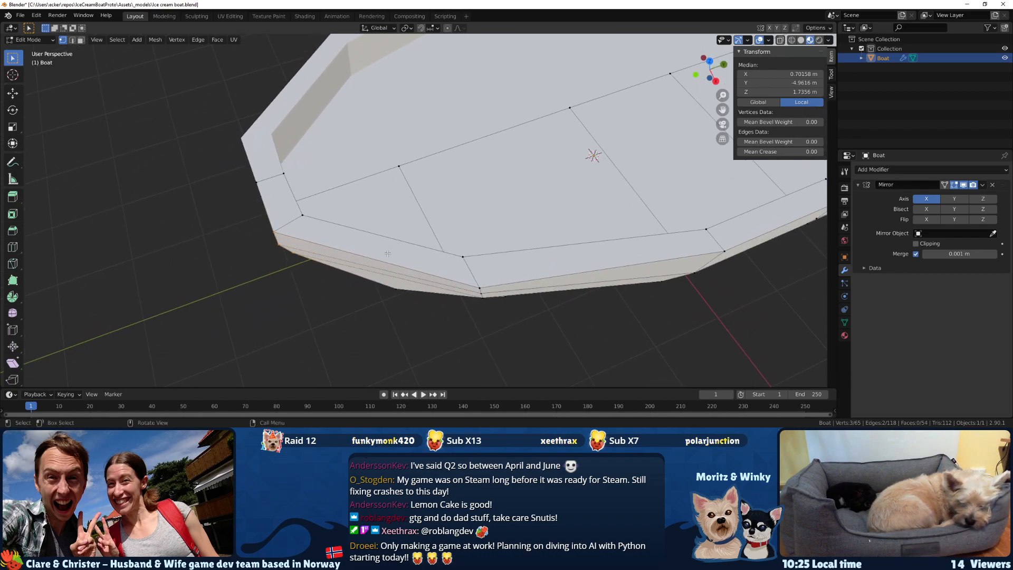
key(g)
key(g)
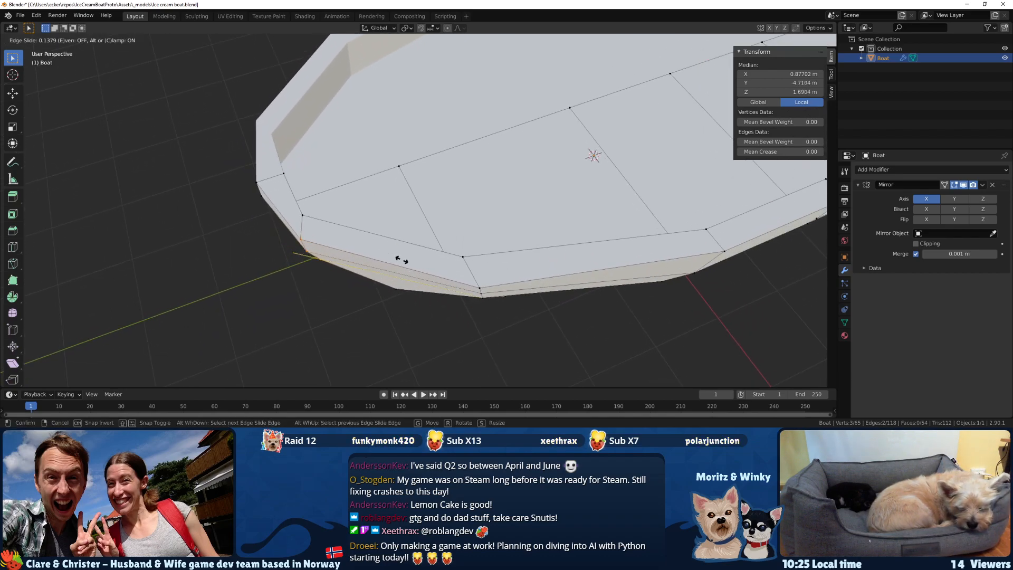
click(397, 260)
Move the inner bulwark's vertical centreline edge at the bow forward along Y to about -4.75 m.
click(284, 174)
middle_drag(287, 175, 243, 190)
shift+click(293, 119)
middle_drag(295, 111, 330, 153)
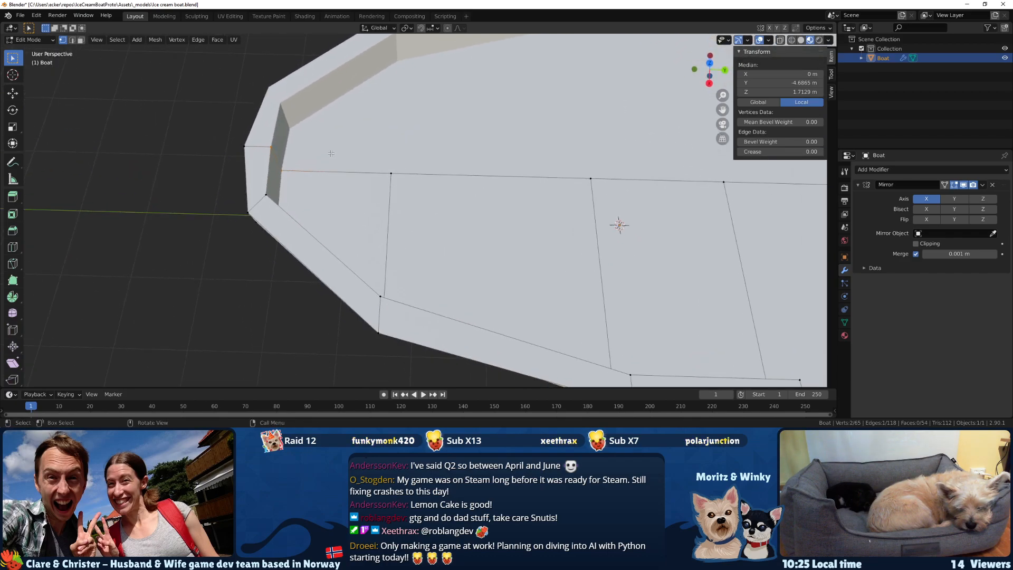
key(g)
key(x)
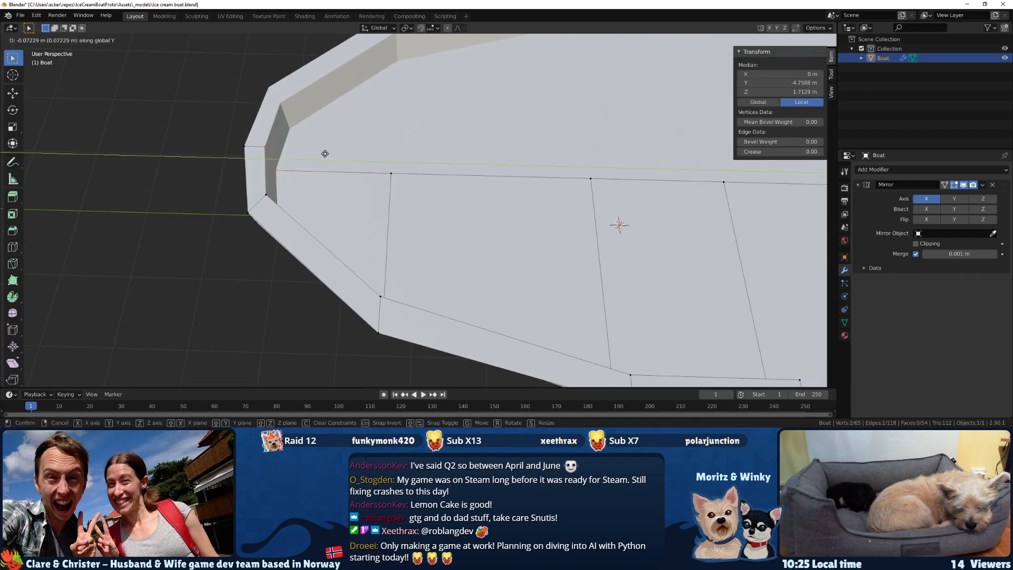
click(323, 153)
Move the bulwark's inner face at the bow aft along Y to a median of about -4.67 m.
middle_drag(324, 153, 257, 160)
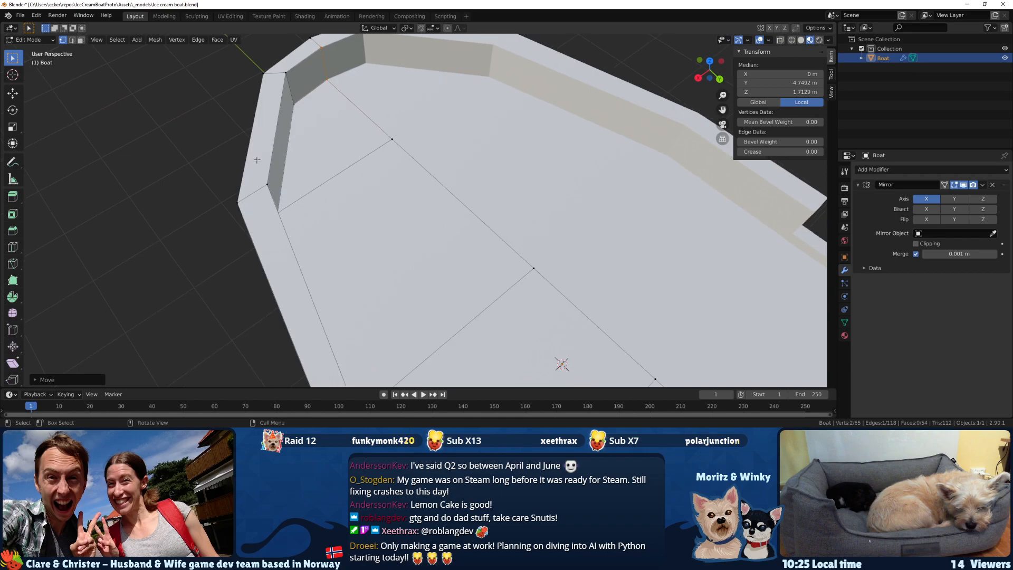
shift+click(292, 101)
middle_drag(290, 112, 338, 114)
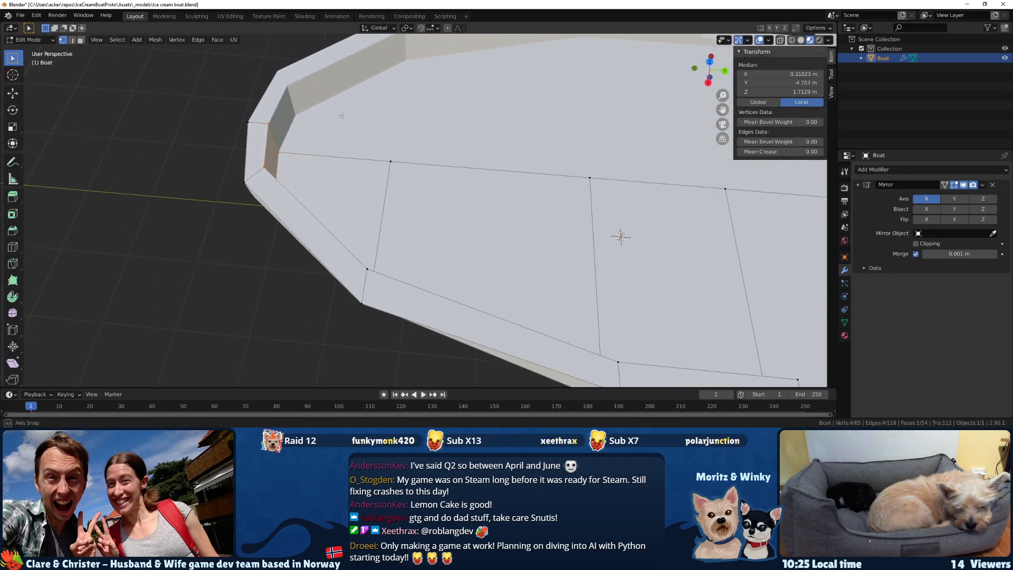
key(g)
key(y)
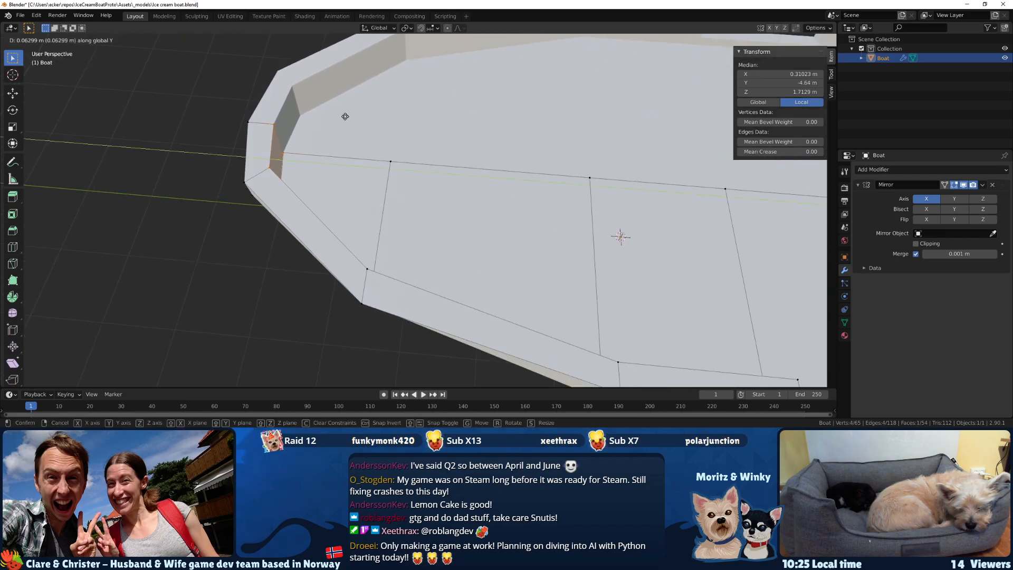
click(344, 116)
middle_drag(344, 117, 324, 203)
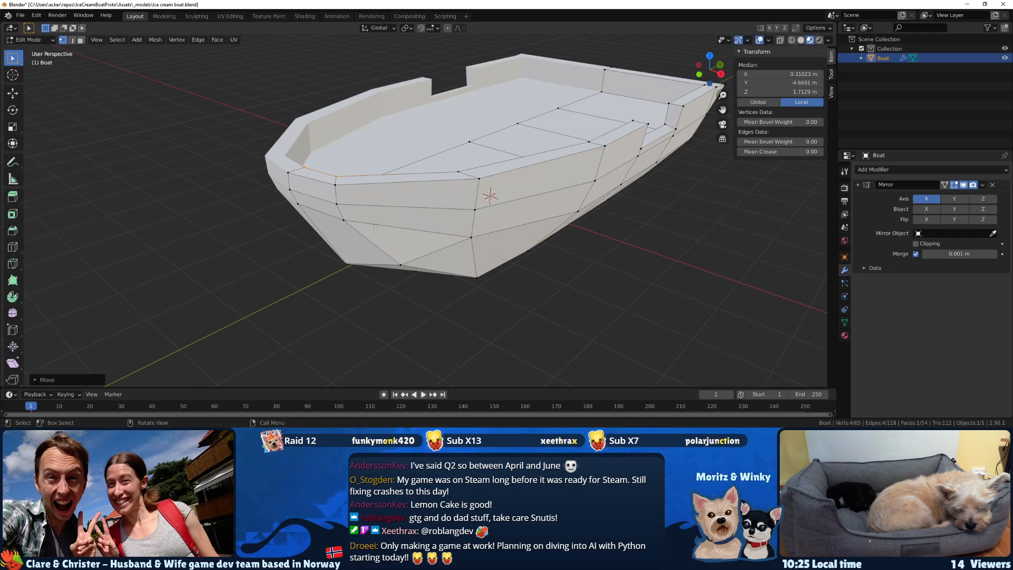
Move the deck's foremost cross edge together with the adjoining inner bulwark corner edge along the Y axis.
mouse_move(208, 222)
middle_down()
mouse_move(438, 255)
mouse_move(380, 264)
mouse_move(264, 237)
middle_up()
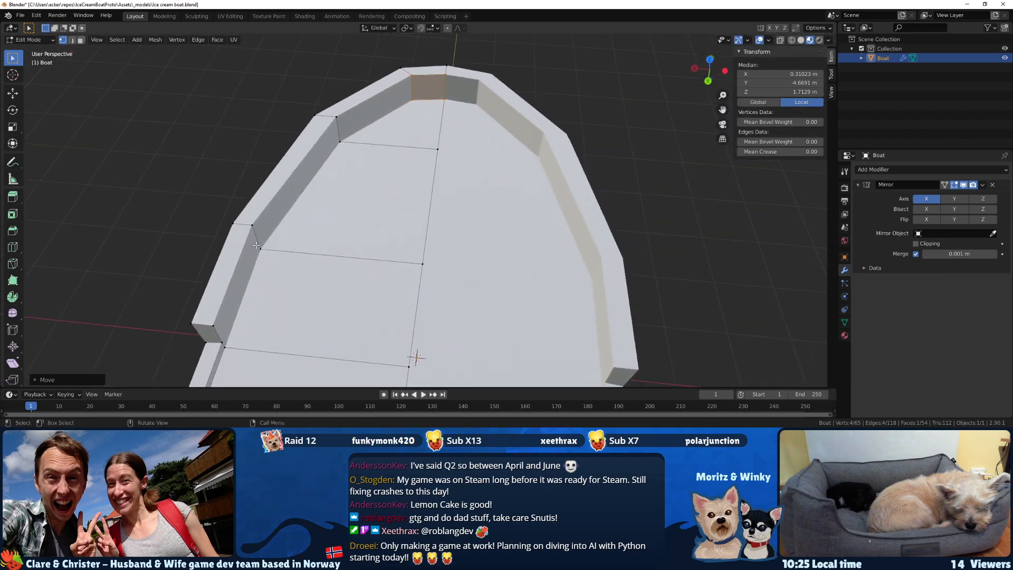
drag(361, 151, 331, 123)
middle_drag(330, 123, 557, 178)
key(g)
key(y)
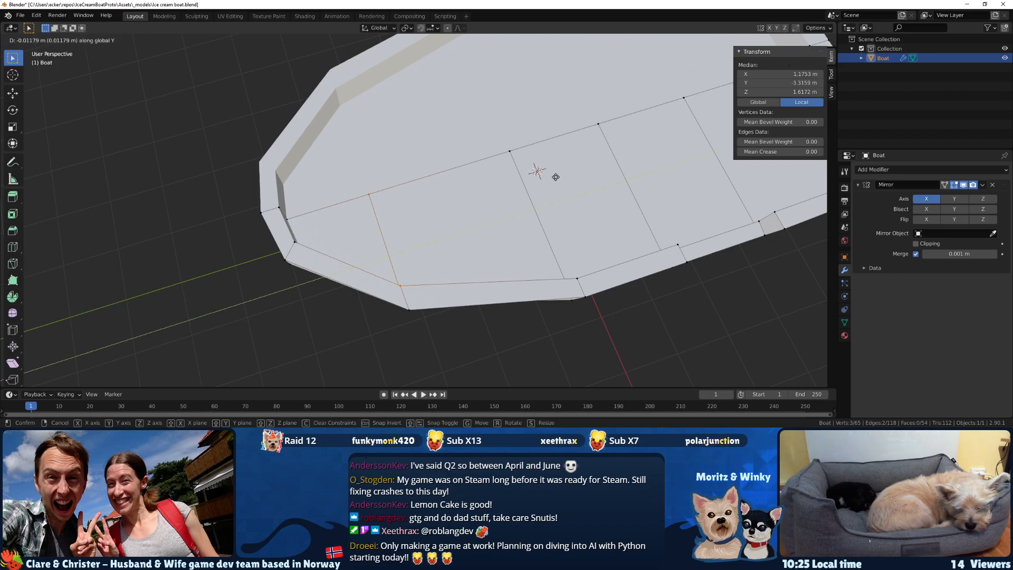
click(565, 178)
Move the bulwark's inner vertical corner edge behind the bow along X to about 1.84 m.
middle_drag(565, 178, 364, 184)
shift+click(430, 154)
middle_drag(432, 154, 406, 199)
key(g)
key(x)
click(432, 228)
Examine the bow and hull shape from several angles, both in Object Mode and in Edit Mode.
middle_drag(330, 270, 480, 216)
key(Tab)
middle_drag(376, 228, 413, 218)
key(Tab)
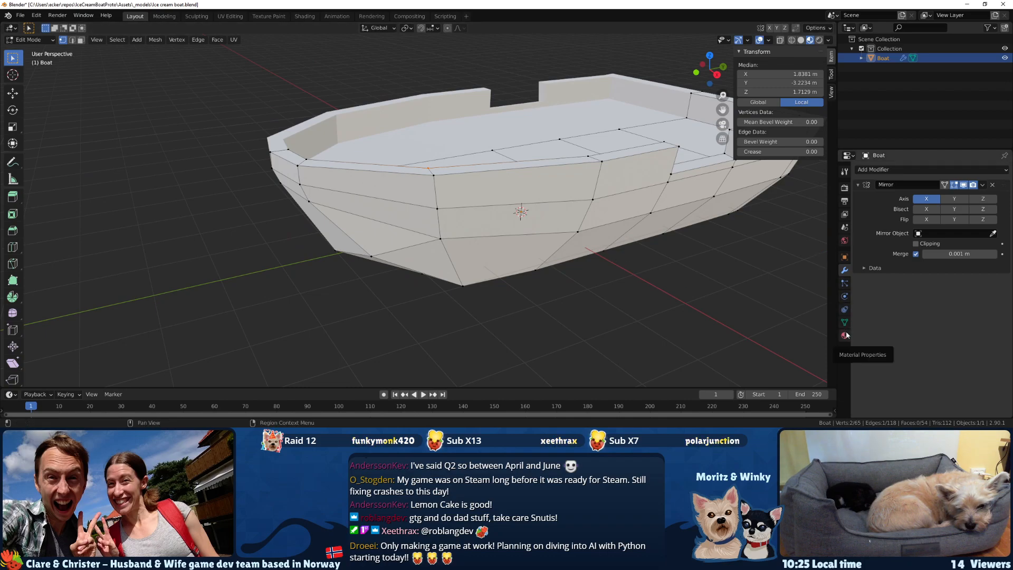
middle_drag(606, 248, 531, 239)
middle_drag(394, 217, 563, 211)
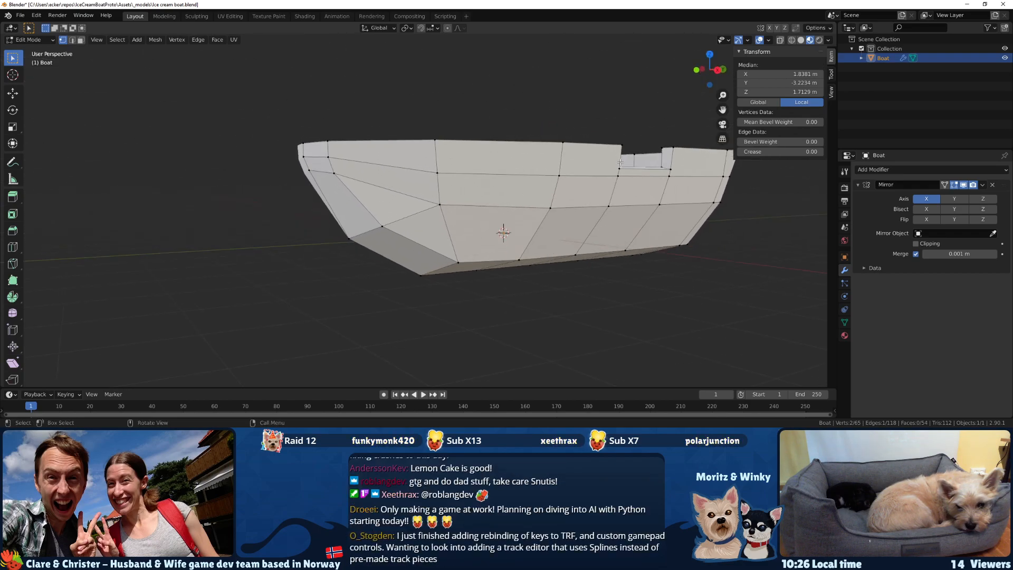
middle_drag(598, 167, 518, 173)
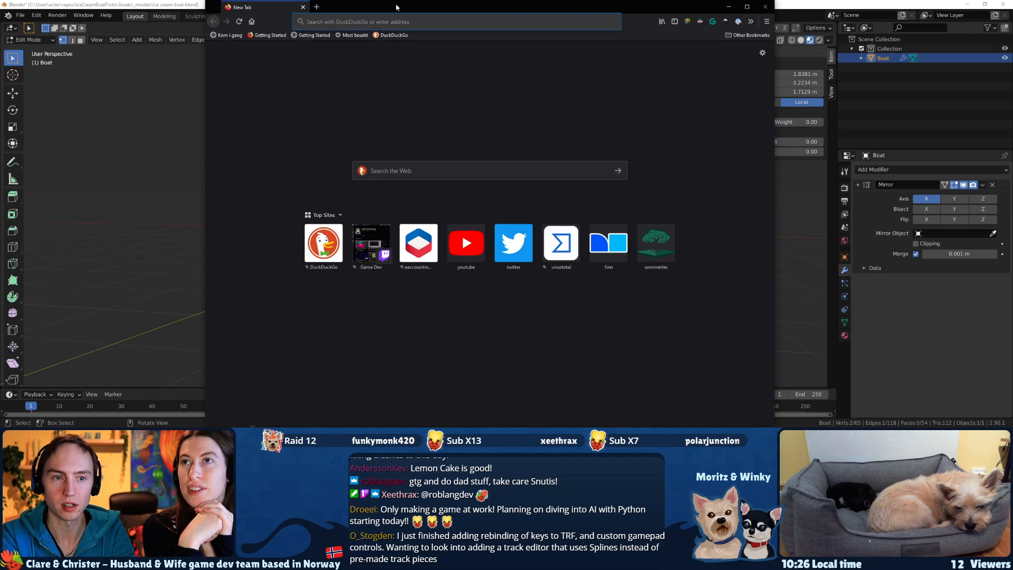
Switch to the web browser and open the Steam store page of TRF - The Race Factory.
text(tRF)
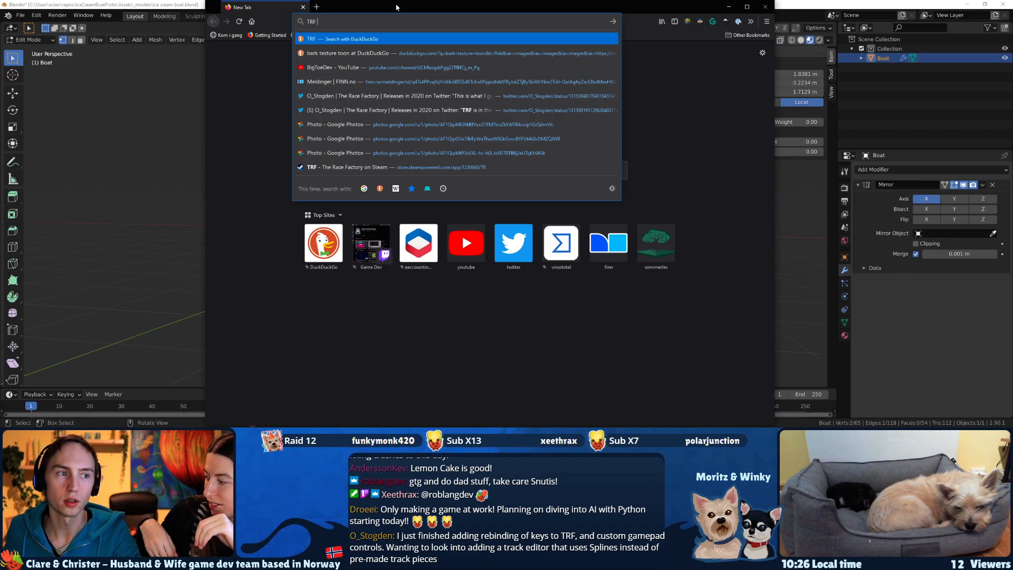
text(Steam)
key(Down)
key(Down)
key(Down)
key(Down)
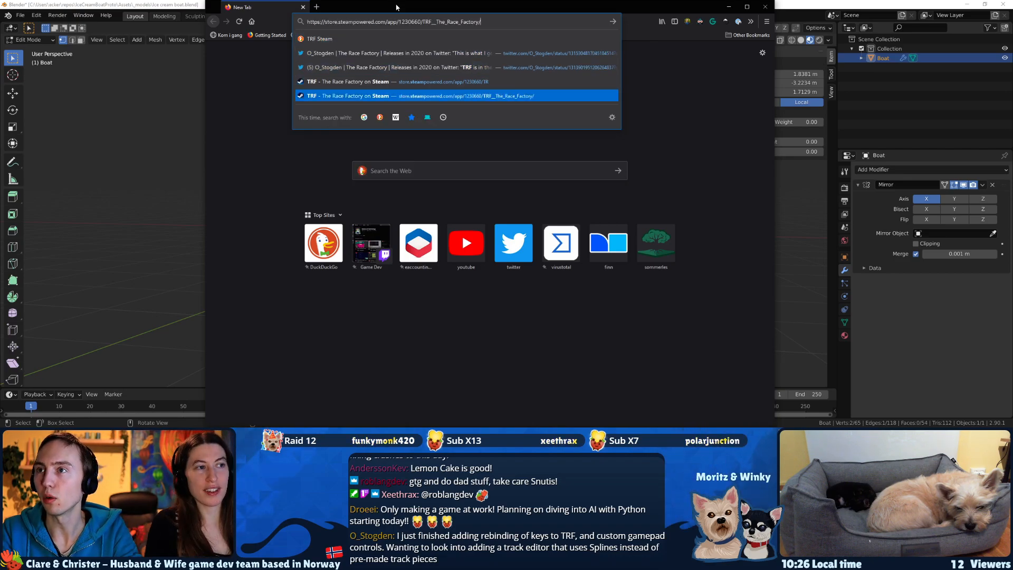
key(Up)
key(Return)
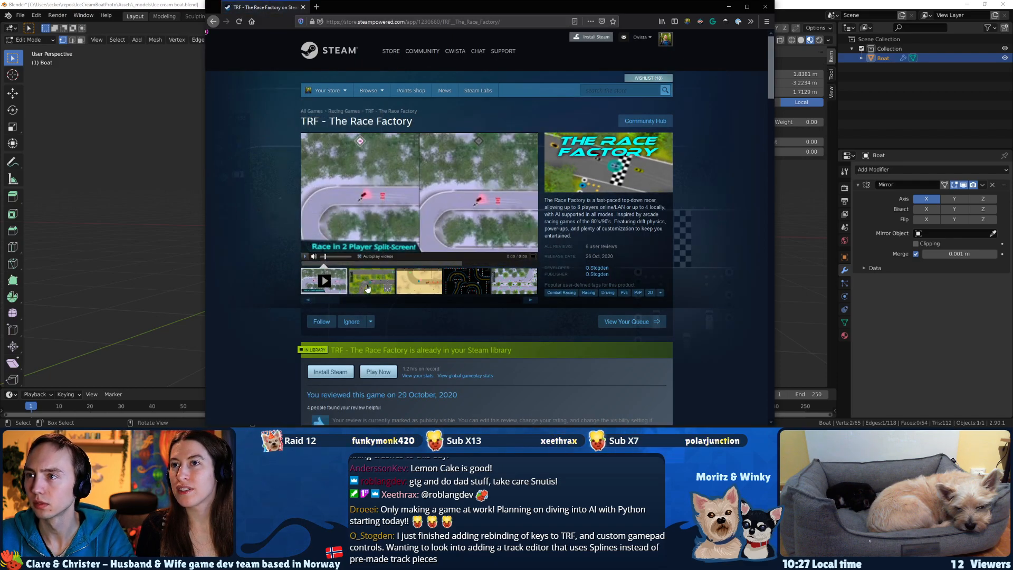
View the race track screenshots in the game's store page gallery.
scroll(575, 284, down, 1)
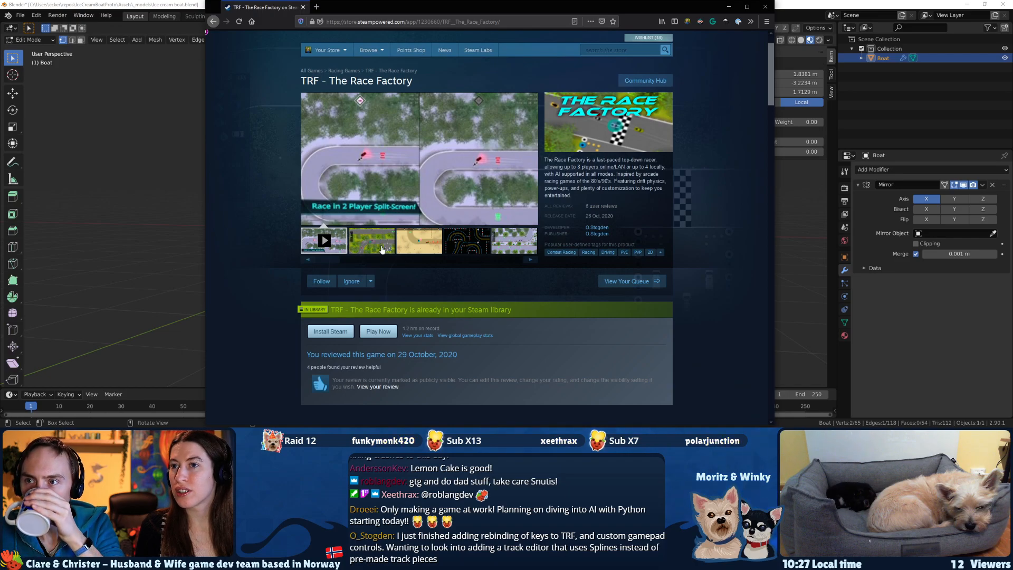
click(382, 248)
click(419, 248)
click(467, 241)
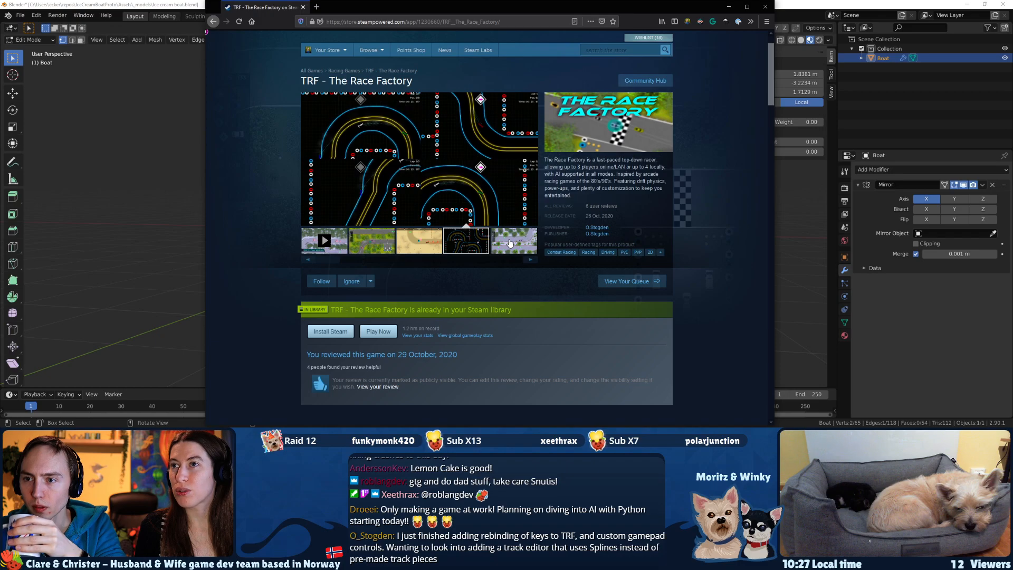
Read through the game's description and features, and open its full list of events and announcements.
scroll(509, 240, down, 10)
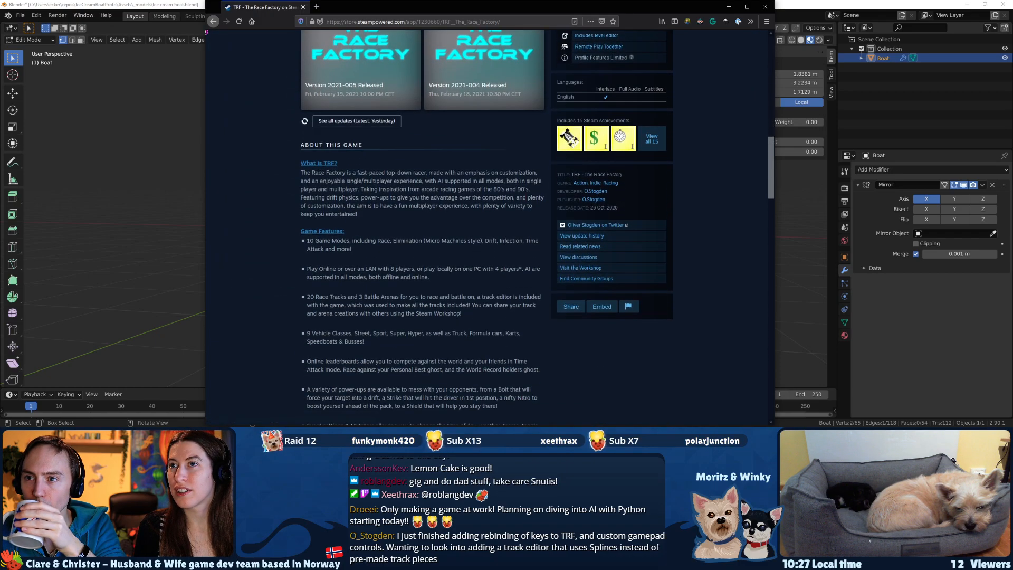
scroll(490, 260, down, 5)
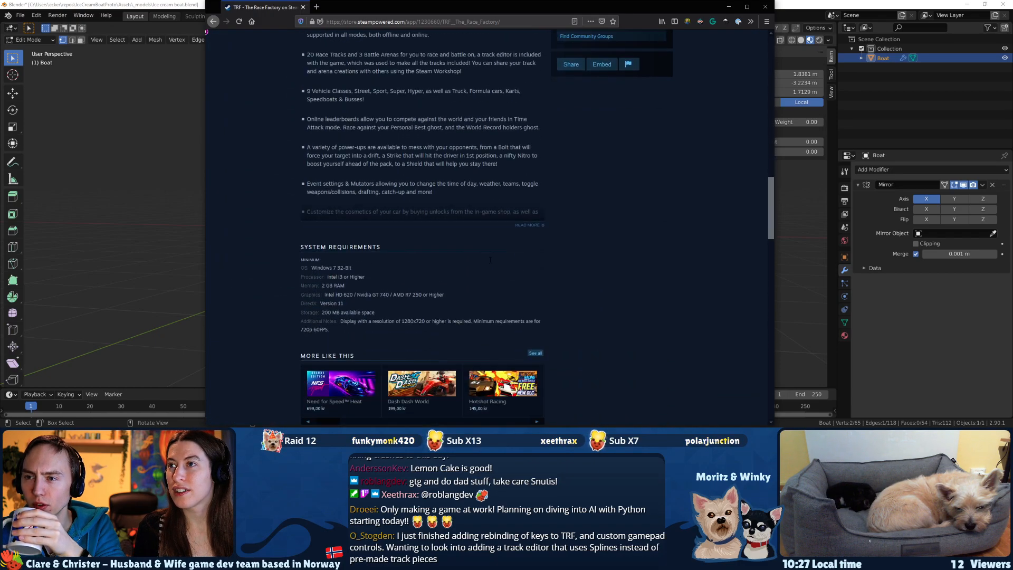
scroll(372, 316, up, 4)
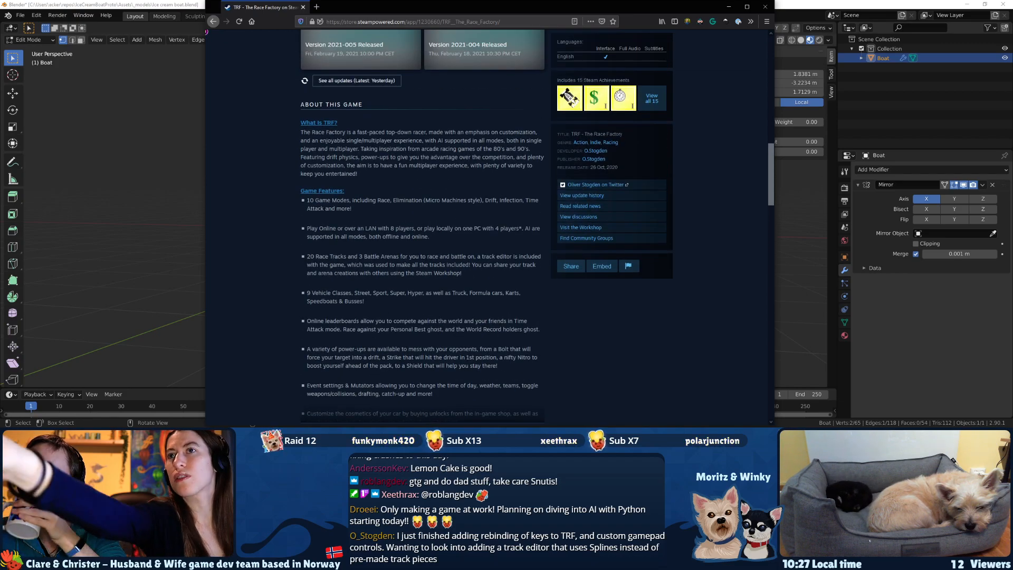
drag(620, 168, 565, 168)
scroll(536, 182, up, 2)
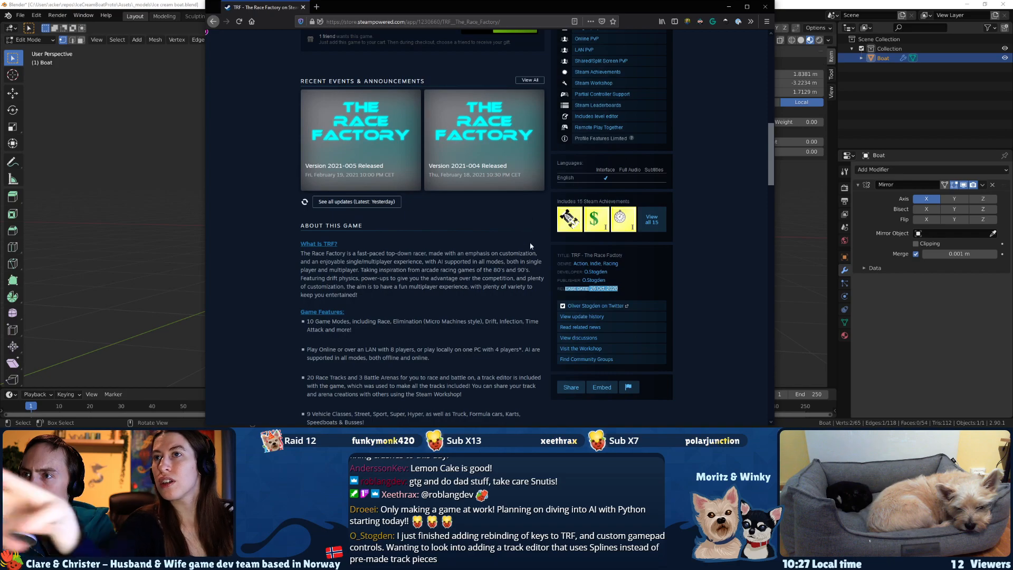
click(530, 80)
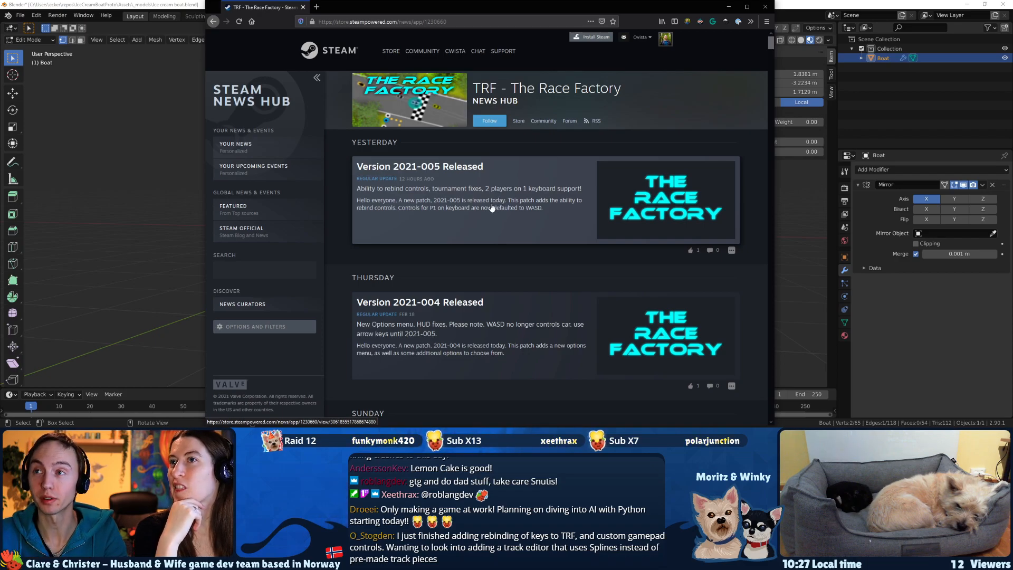
Switch back to Blender and move the bow's lower horizontal edge with X locked, to a median of about Y -4.58 m and Z 0.98 m.
click(789, 10)
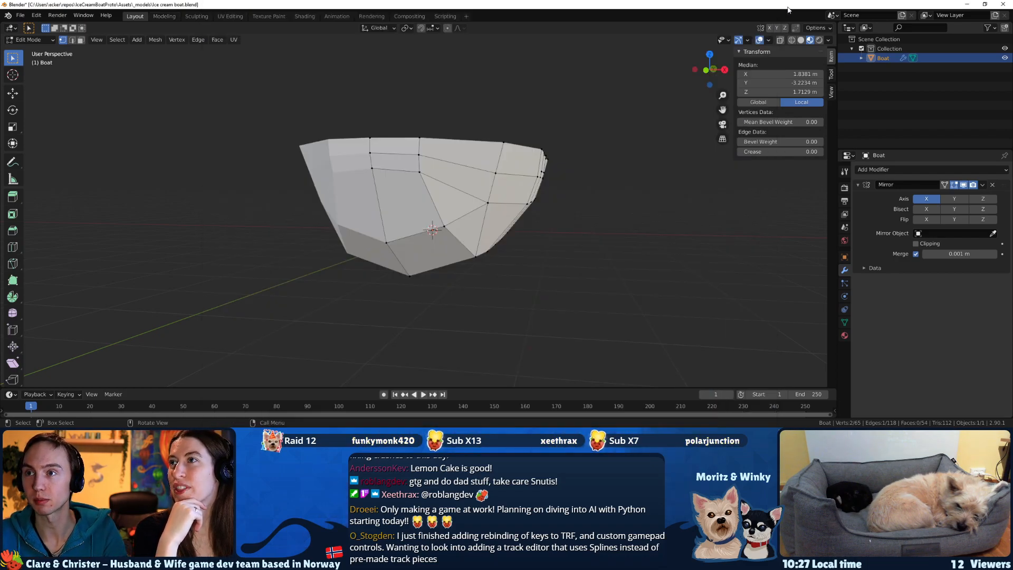
middle_drag(409, 186, 329, 206)
key(ctrl+r)
click(369, 191)
click(317, 190)
key(g)
key(shift+x)
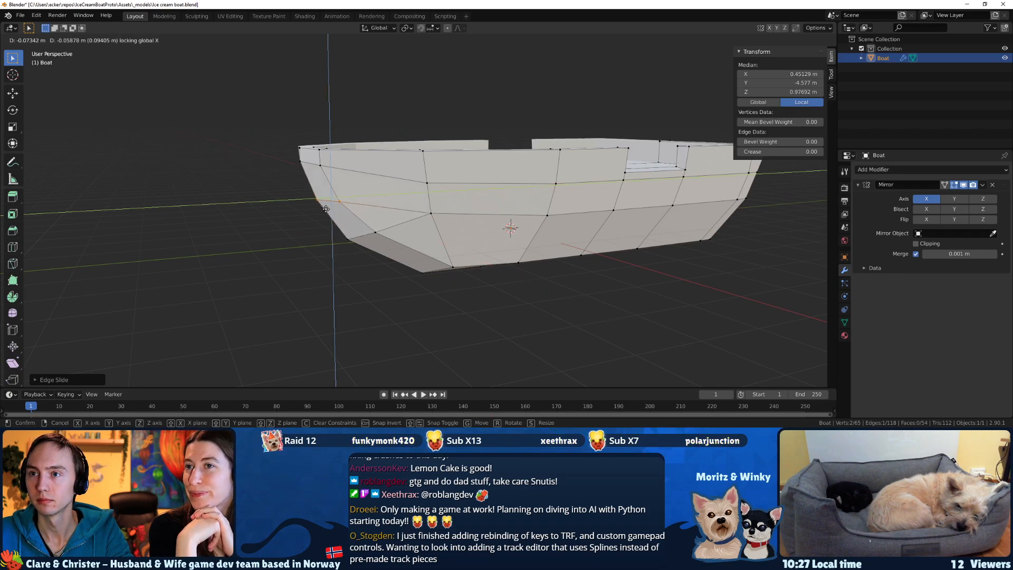
click(326, 208)
Slide the bow's horizontal edge just below the rail down along the hull to a height of about 1.52 m.
middle_drag(326, 209, 309, 175)
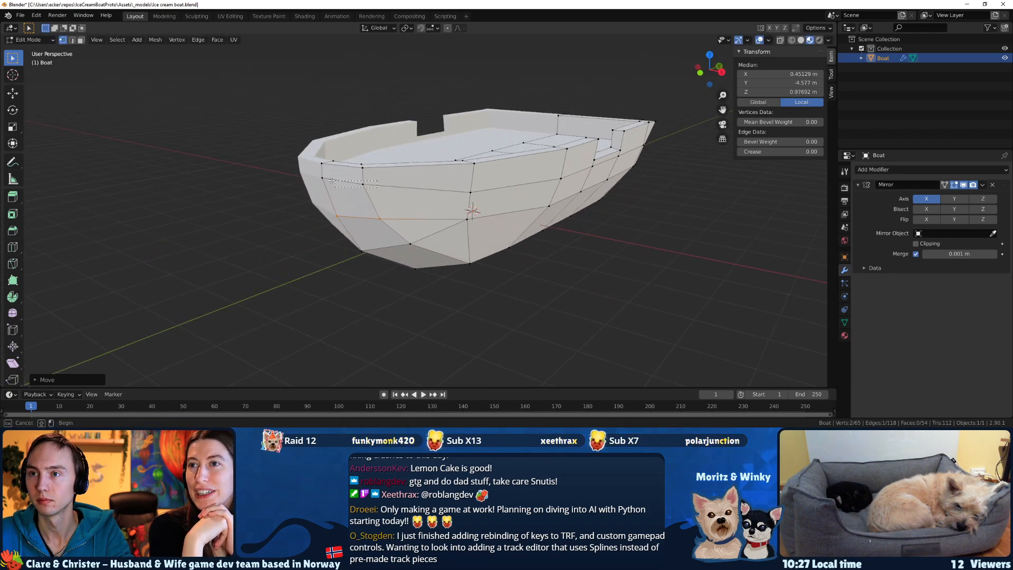
key(g)
key(g)
click(308, 180)
middle_drag(311, 181, 384, 191)
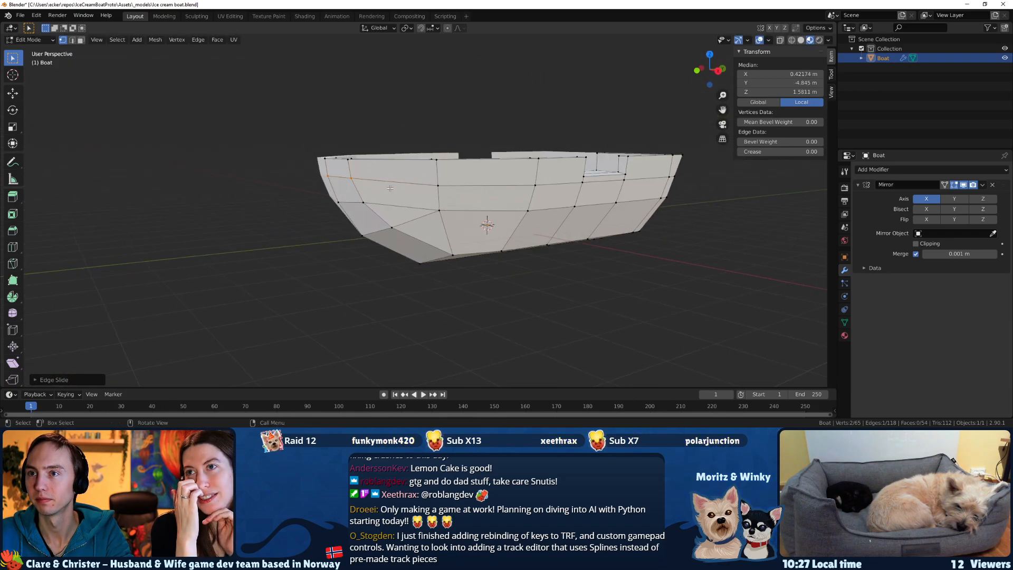
key(g)
key(g)
click(382, 197)
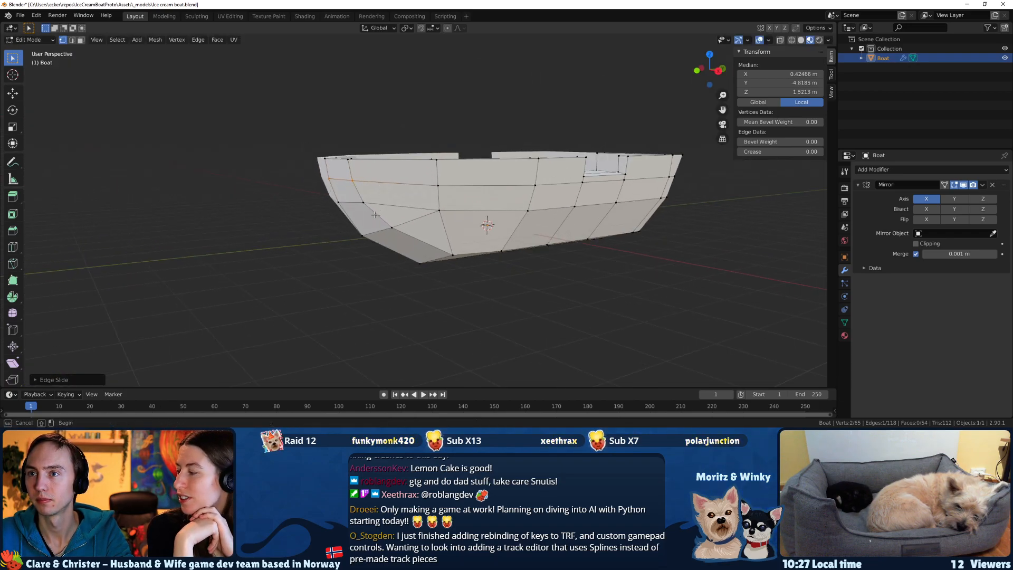
Slide the bow's lower horizontal edge along the hull and save the boat file.
drag(307, 177, 307, 178)
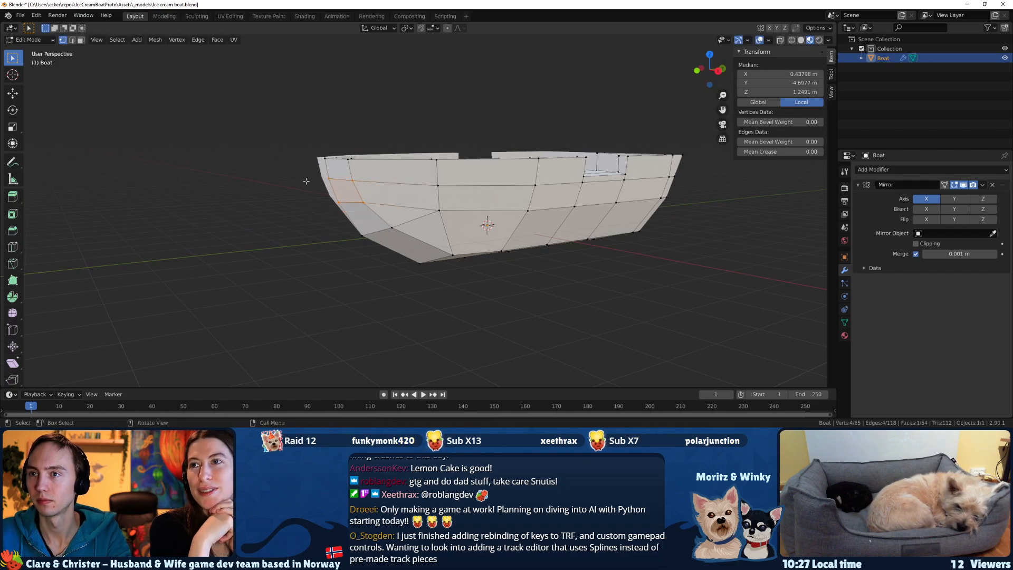
middle_drag(420, 196, 422, 204)
drag(422, 225, 344, 246)
middle_drag(432, 251, 391, 245)
key(g)
key(g)
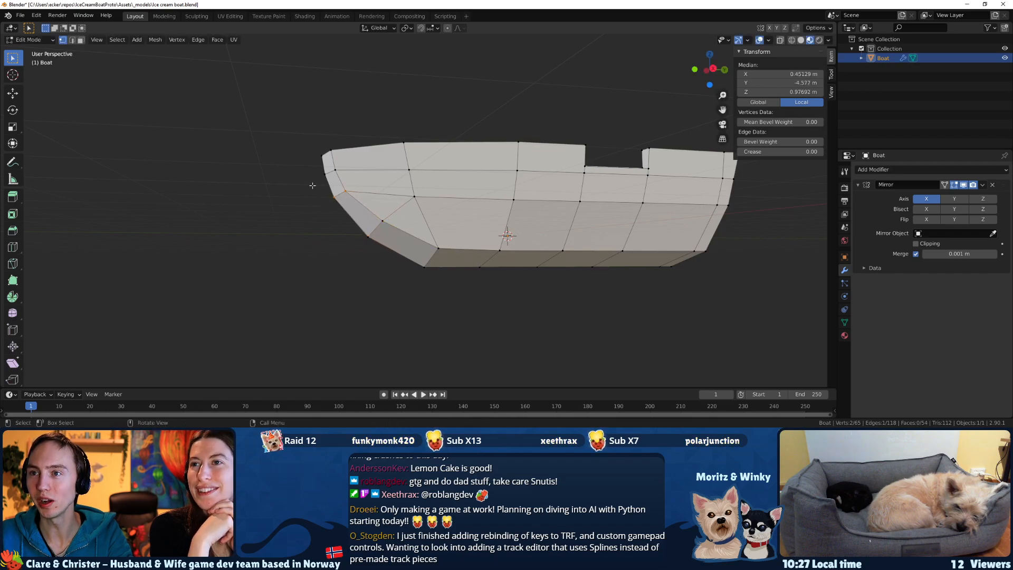
click(309, 198)
middle_drag(312, 197, 538, 203)
key(ctrl+s)
Slide the bulwark's inner vertical corner edge at the bow aft to a median of about X 0.65 m and Y -4.59 m.
click(395, 265)
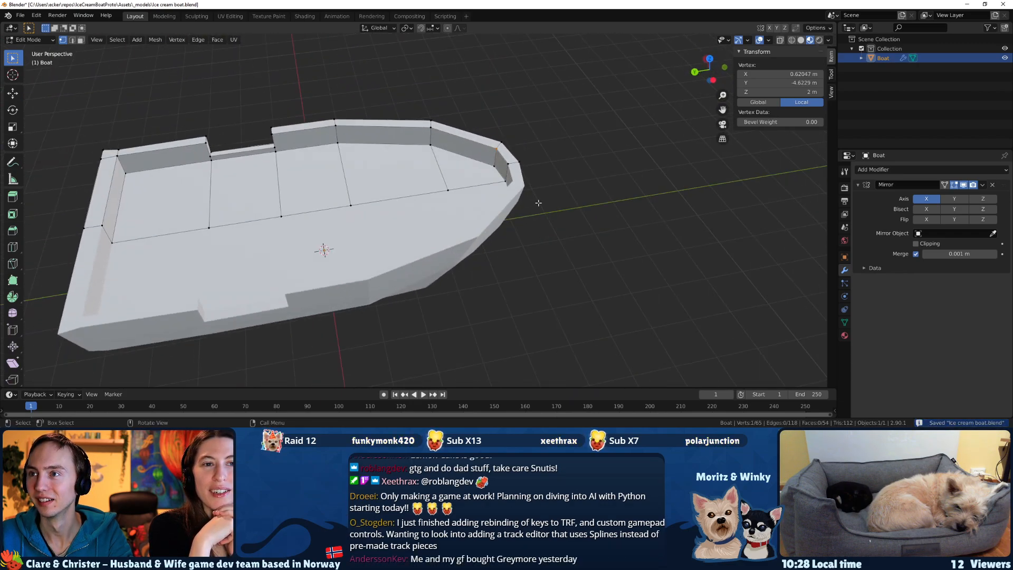
shift+click(499, 168)
key(g)
key(g)
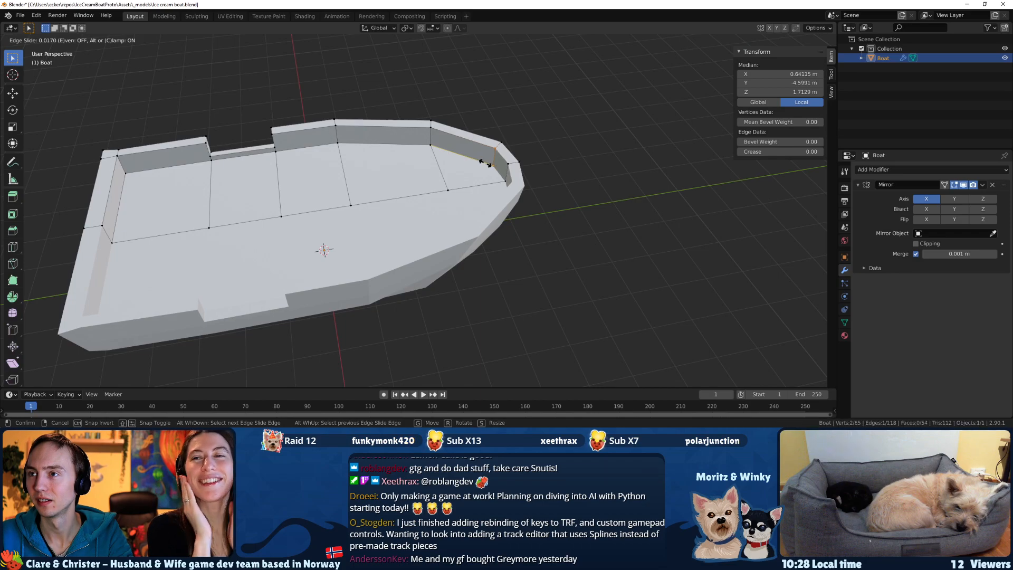
click(478, 163)
middle_drag(478, 163, 417, 177)
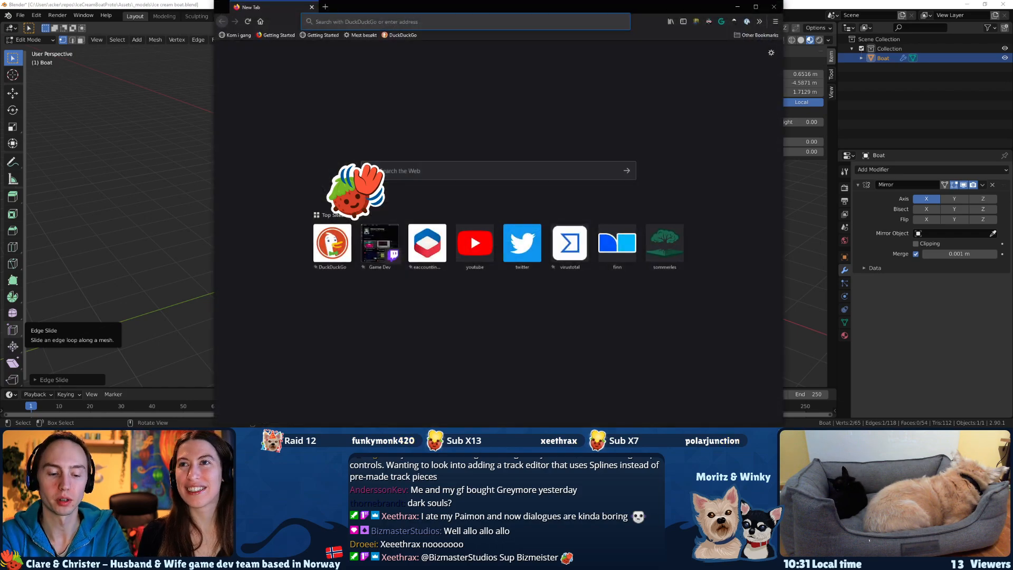
Switch to the web browser and run an image search for "genshin impact paimon".
text(genshin impa)
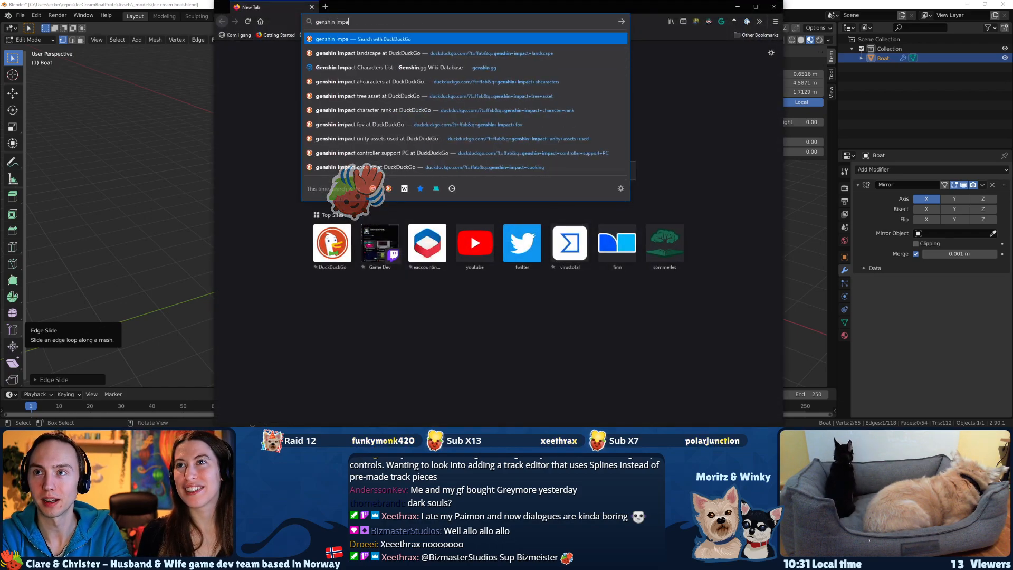
text(ct pimon)
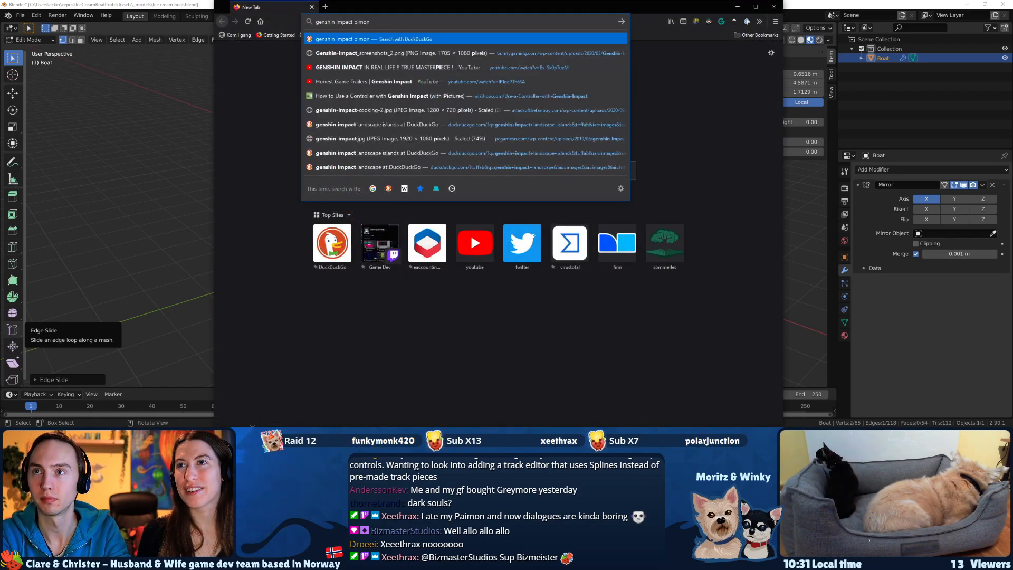
key(Return)
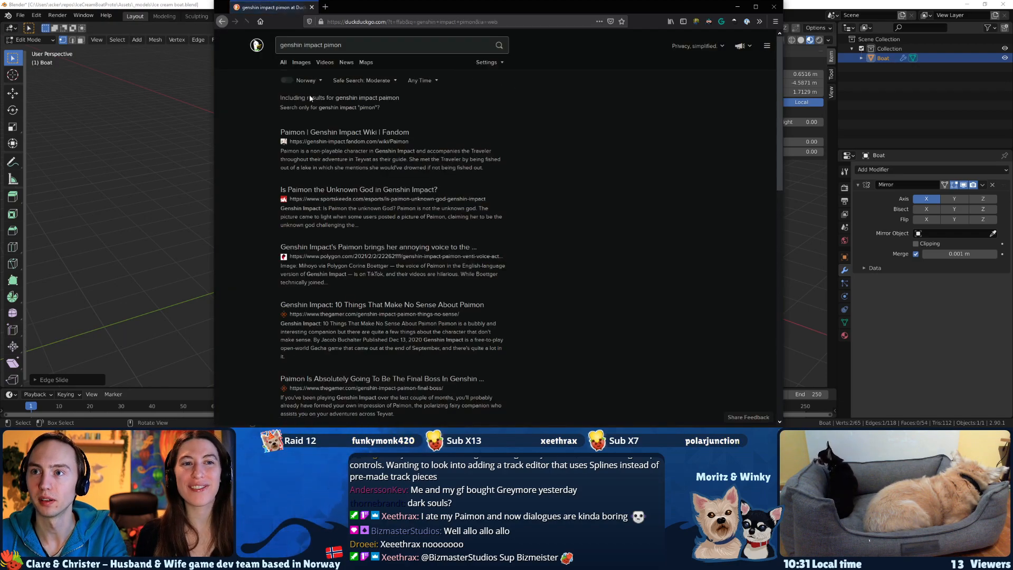
click(327, 46)
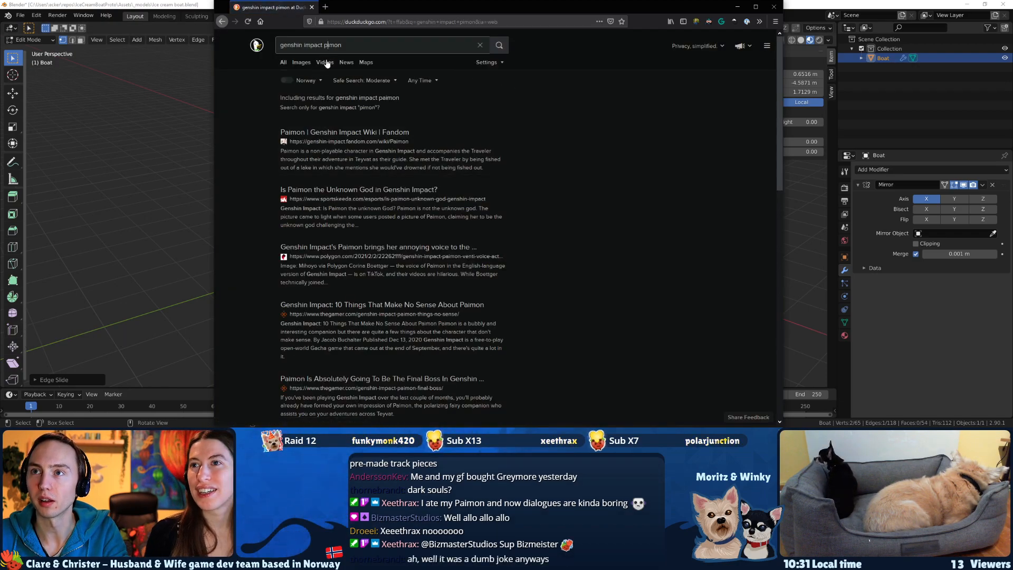
text(a)
key(Return)
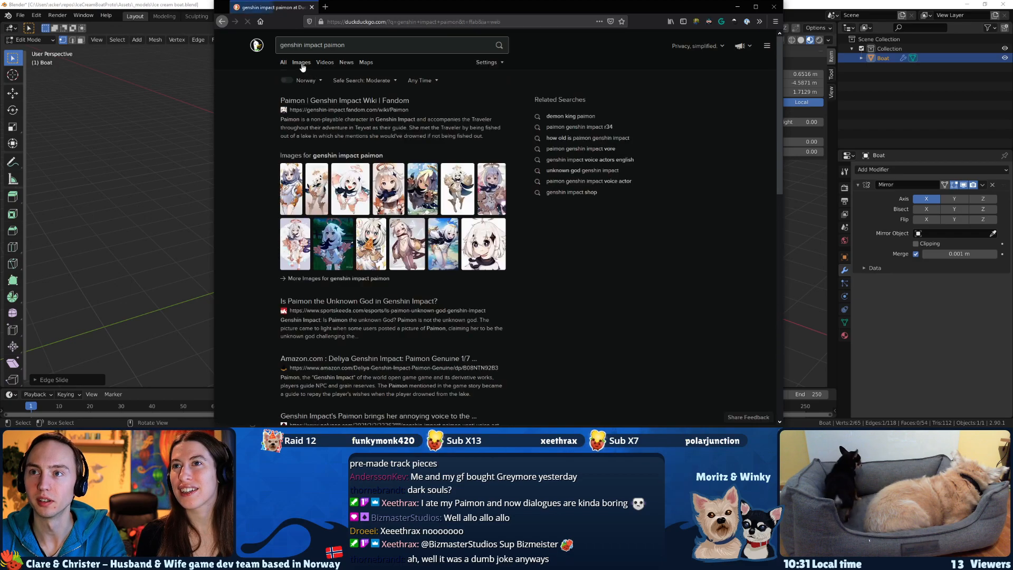
click(301, 62)
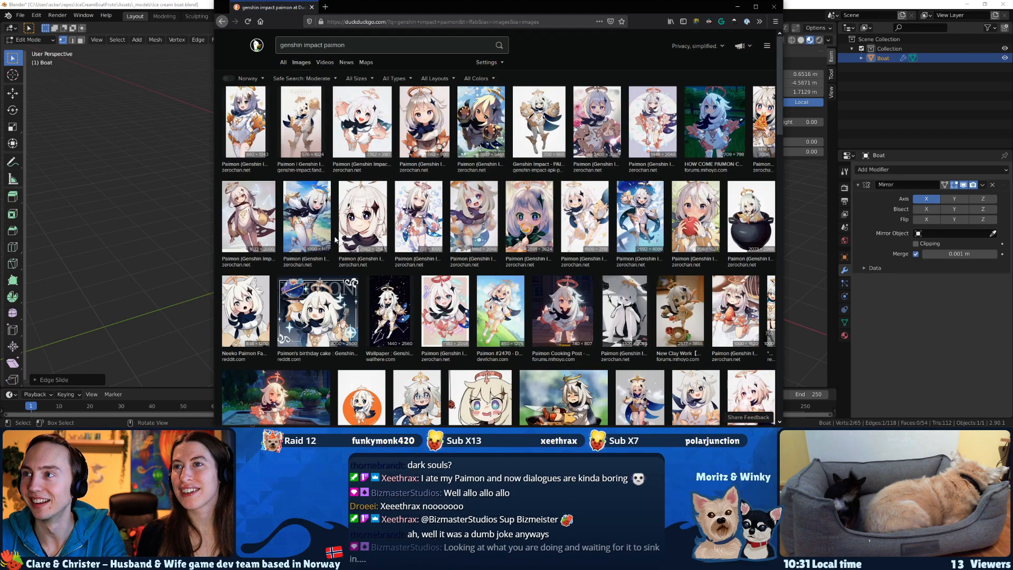
Browse the Paimon image results and preview the two in-game pictures from the Mihoyo forums and Wallpaper Cave.
click(700, 125)
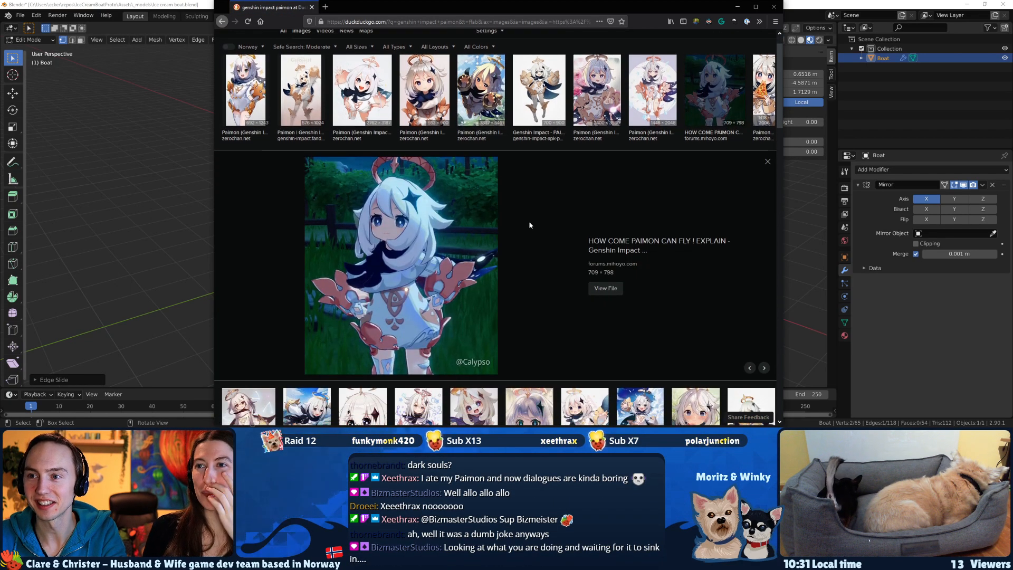
scroll(520, 237, down, 5)
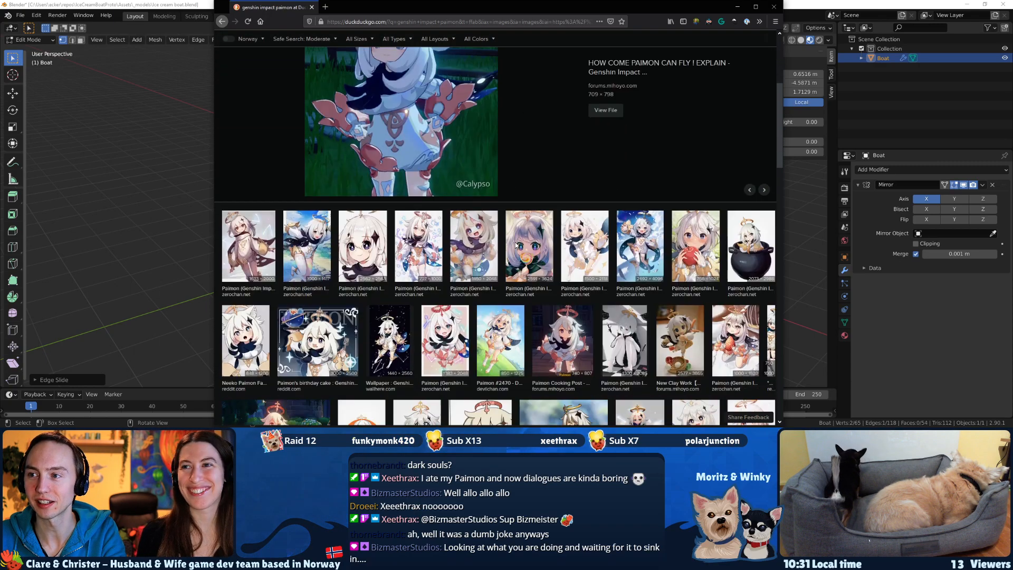
scroll(466, 274, down, 1)
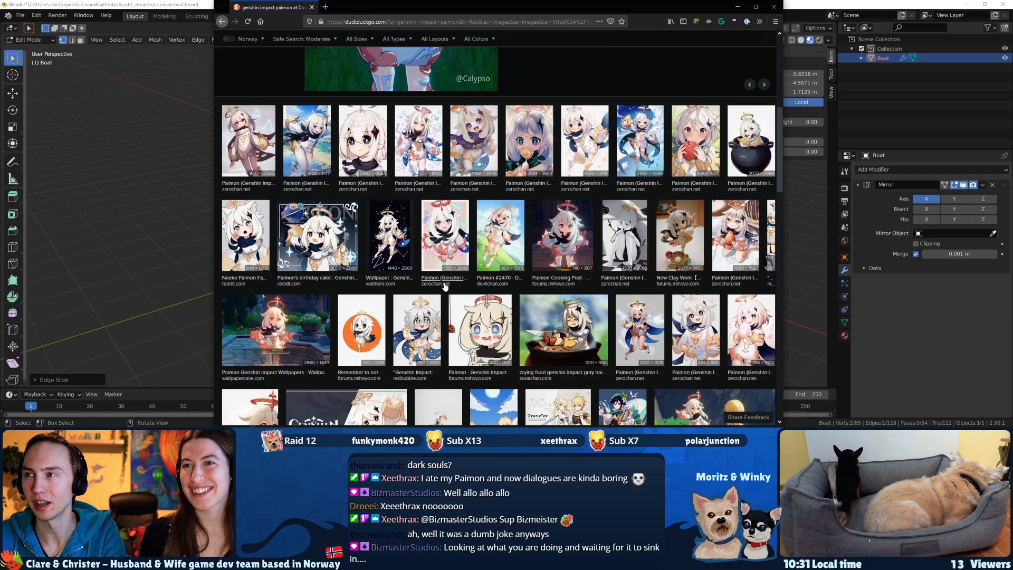
click(274, 330)
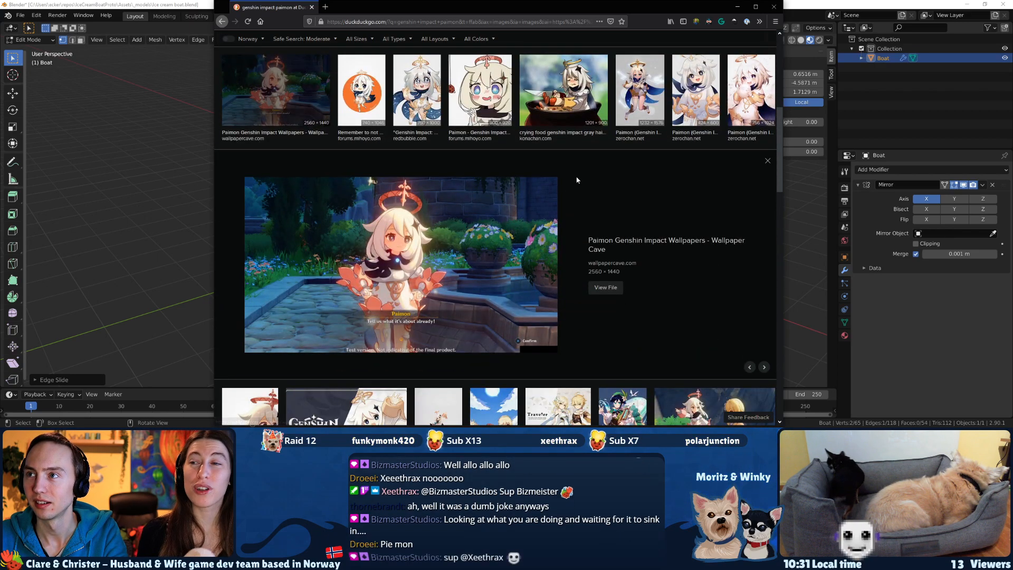
Preview the Konachan and Rock Paper Shotgun Paimon pictures and switch back to Blender.
key(Right)
key(Right)
key(Right)
key(Right)
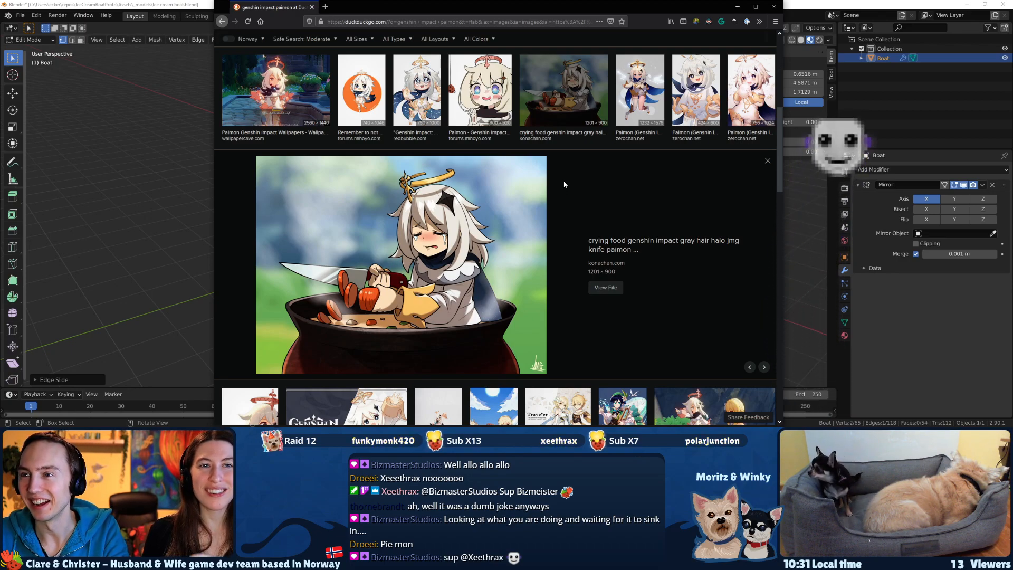
scroll(620, 196, down, 4)
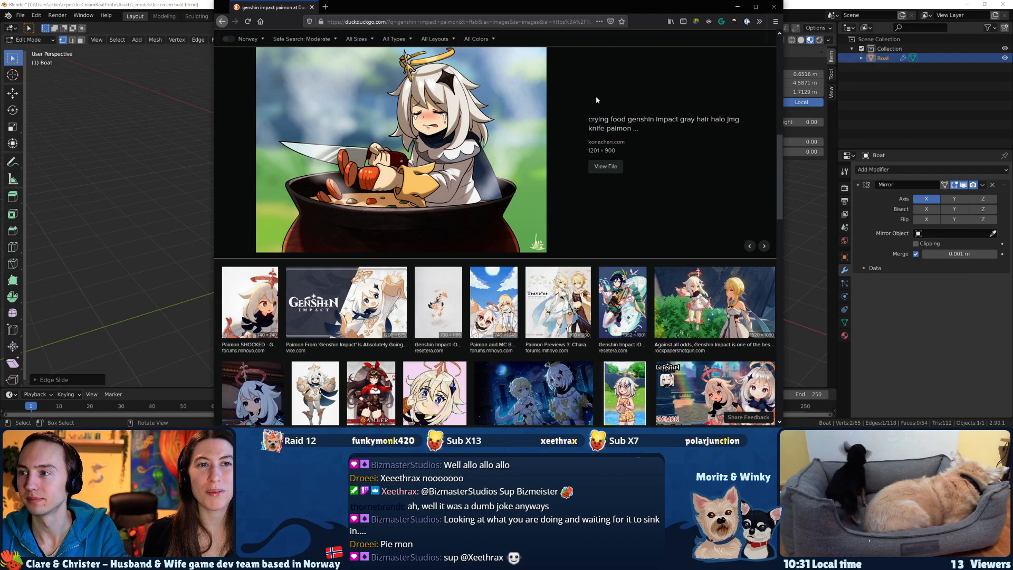
click(705, 336)
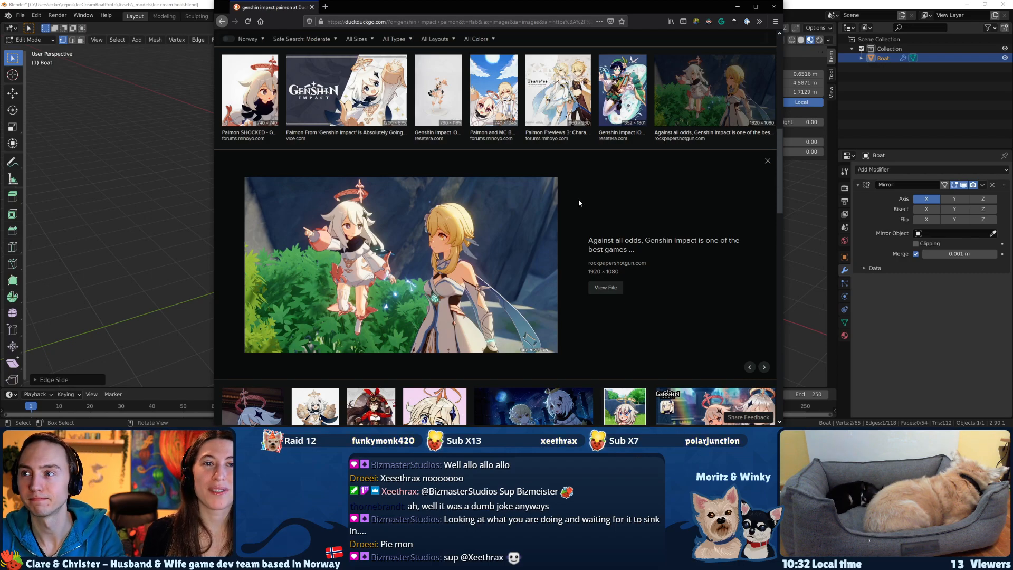
scroll(571, 196, up, 1)
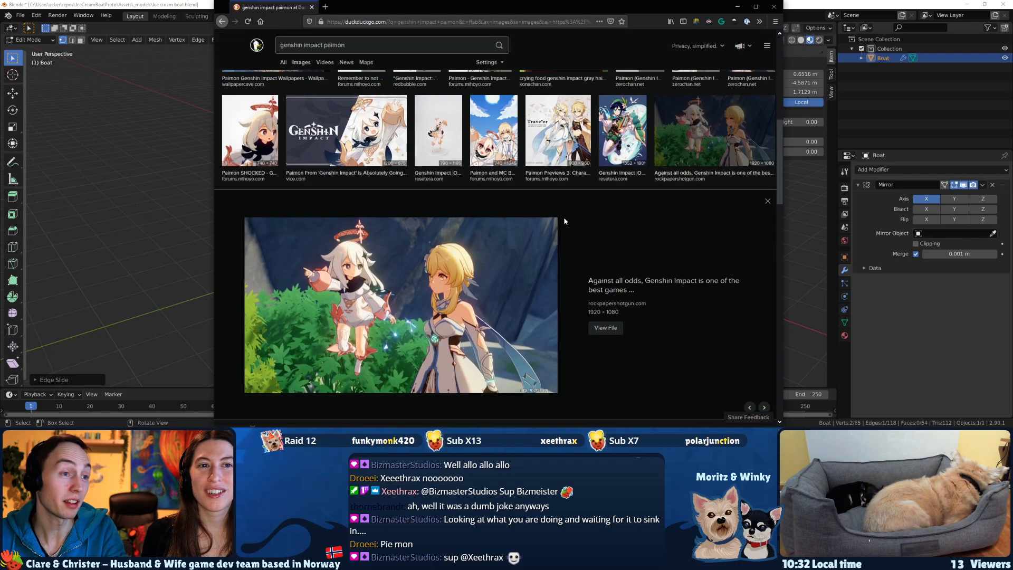
key(alt+Tab)
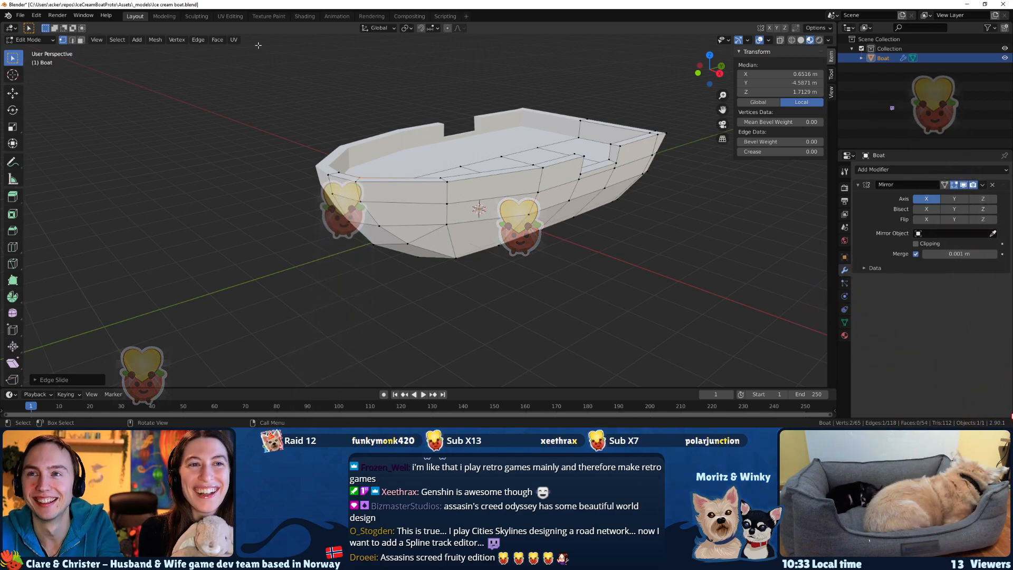
Select the entire top rim of the bulwark, including hidden vertices, and raise it about 0.14 m along Z.
middle_drag(366, 187, 429, 198)
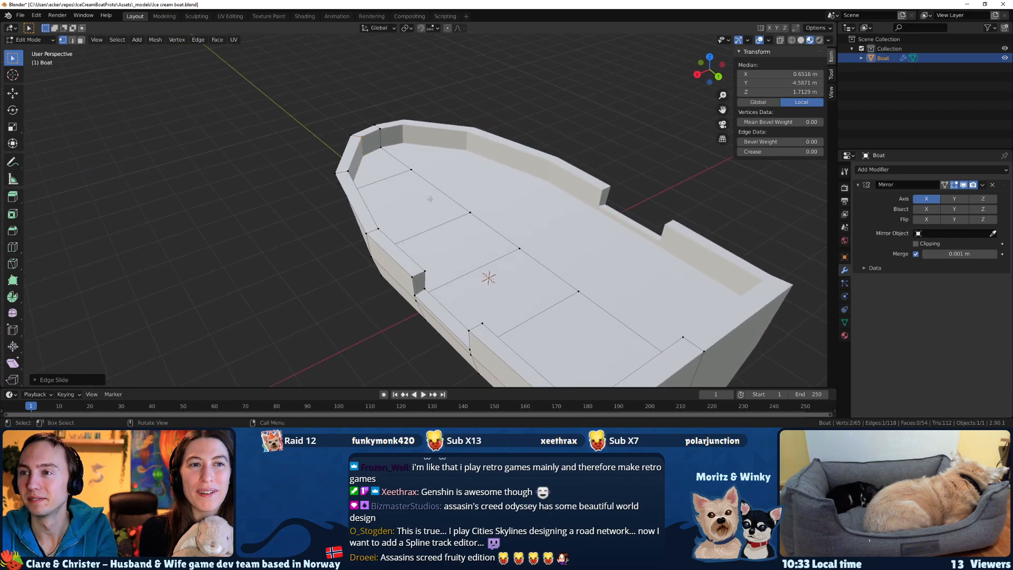
middle_drag(475, 253, 556, 231)
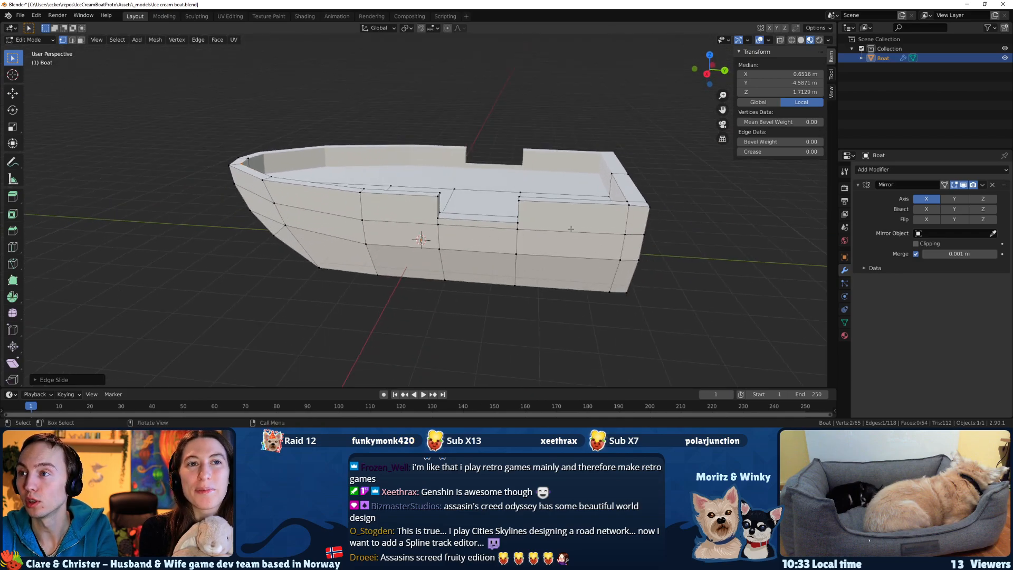
alt+click(652, 214)
mouse_move(652, 215)
middle_down()
mouse_move(554, 227)
mouse_move(526, 221)
mouse_move(486, 185)
middle_up()
key(z)
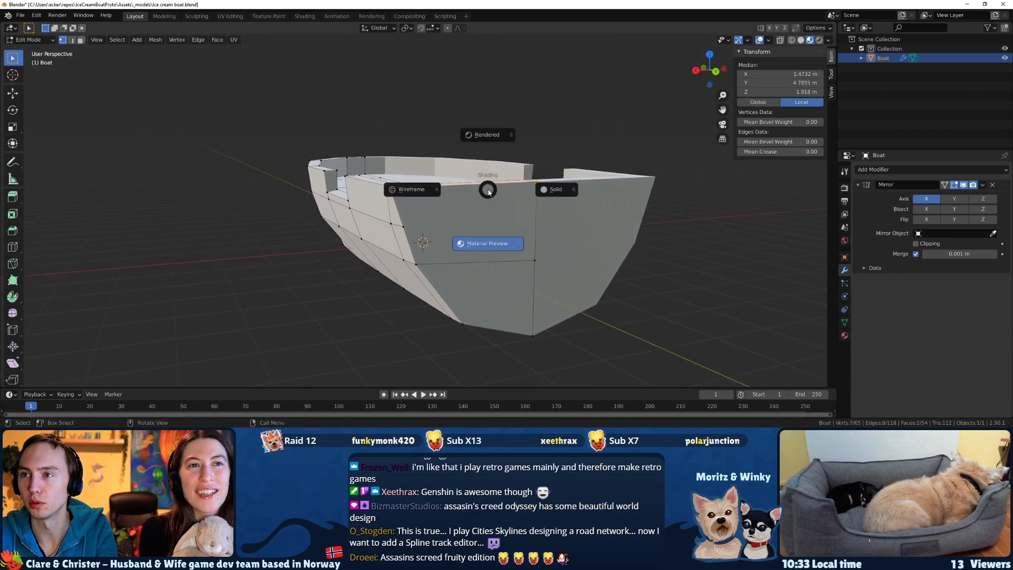
click(417, 192)
middle_drag(418, 192, 410, 187)
drag(477, 167, 276, 135)
middle_drag(275, 136, 314, 159)
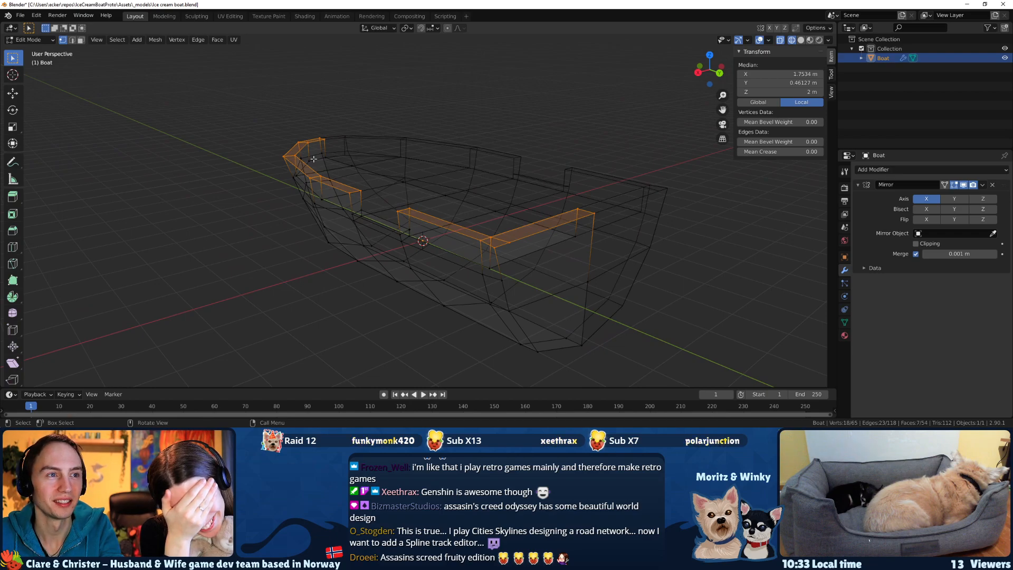
key(a)
key(ctrl+z)
key(z)
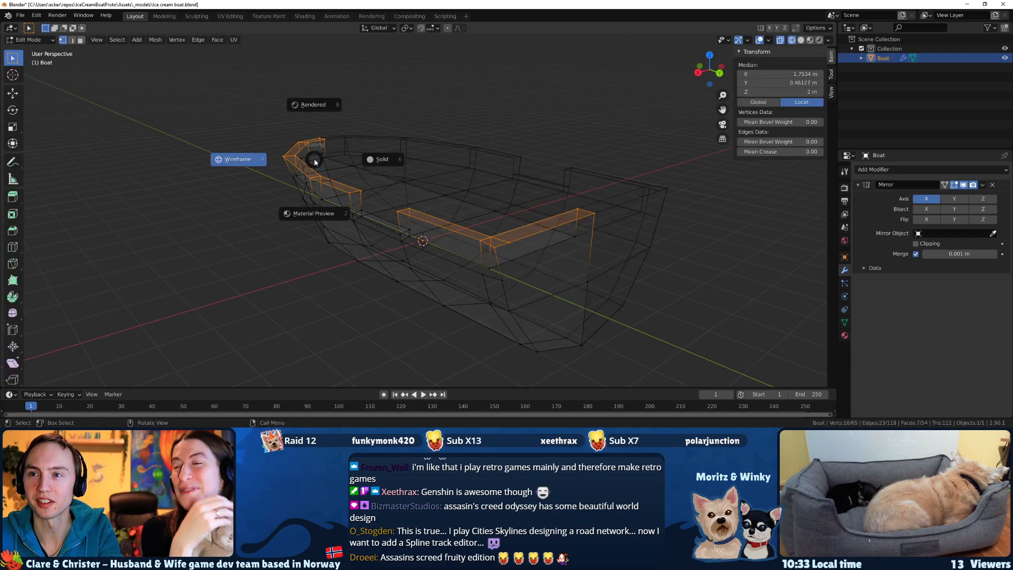
click(318, 216)
key(g)
key(z)
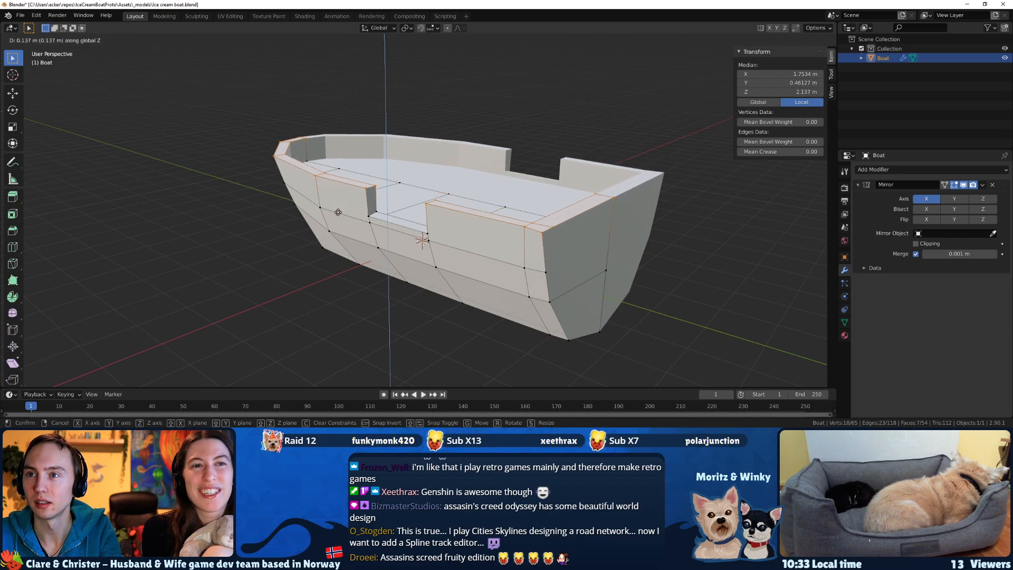
click(338, 212)
middle_drag(338, 212, 388, 223)
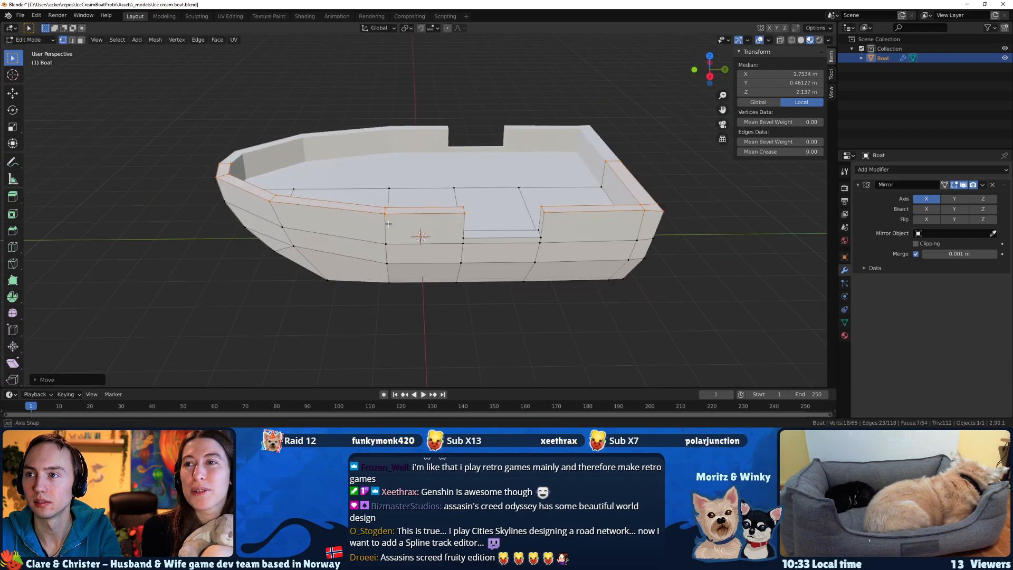
Move the edge loop at the forward end of the side opening aft along Y to a median of about 1.52 m.
key(2)
middle_drag(464, 235, 421, 217)
click(438, 226)
shift+click(413, 205)
shift+click(414, 237)
middle_drag(414, 246, 464, 312)
shift+click(433, 232)
key(g)
key(y)
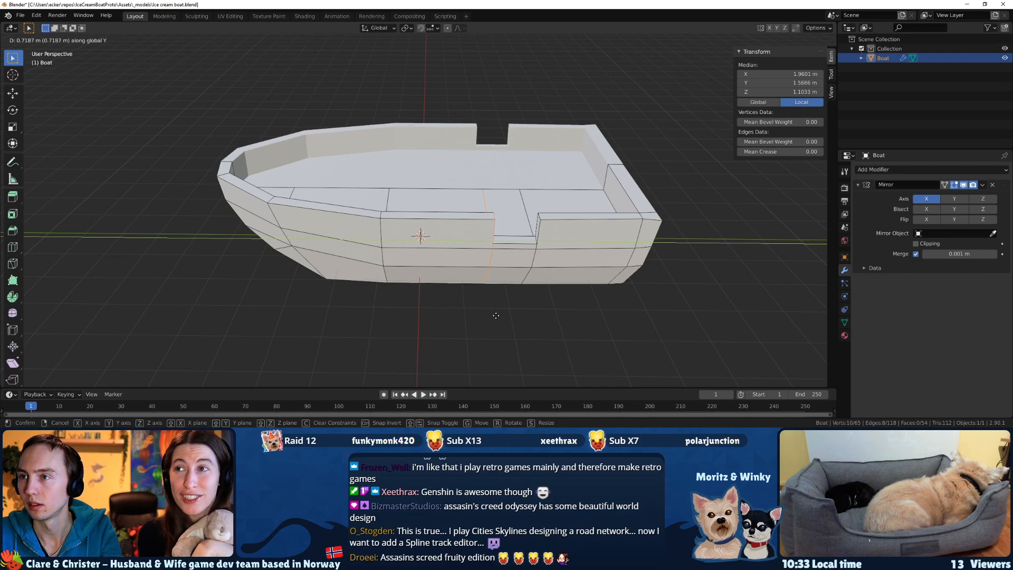
click(494, 315)
Select the full hull and deck section spanning the side opening, including its hidden edges.
middle_drag(493, 315, 532, 231)
key(z)
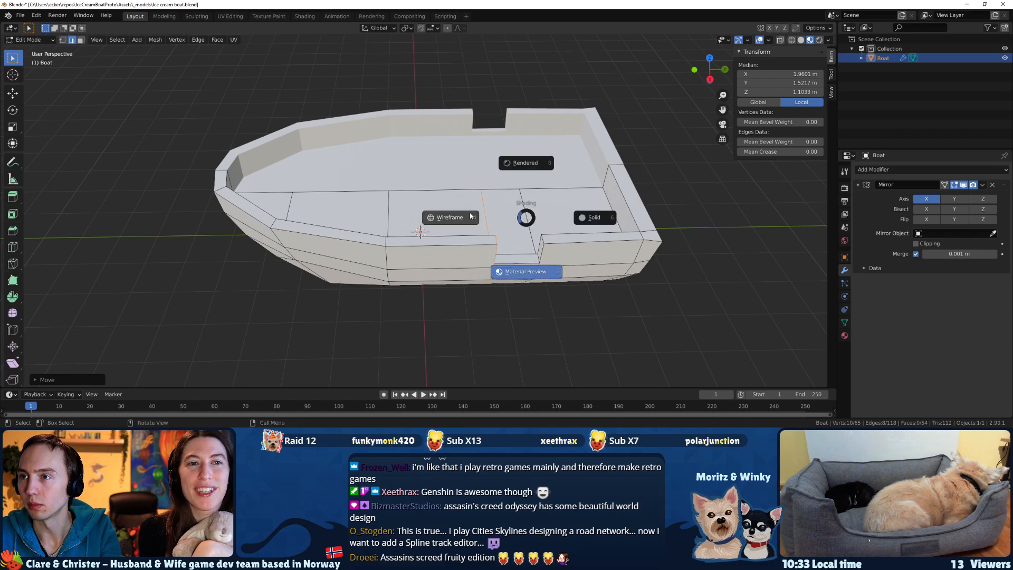
click(469, 216)
scroll(483, 271, down, 2)
middle_drag(484, 271, 483, 268)
drag(508, 281, 447, 192)
middle_drag(458, 239, 452, 242)
key(z)
click(437, 290)
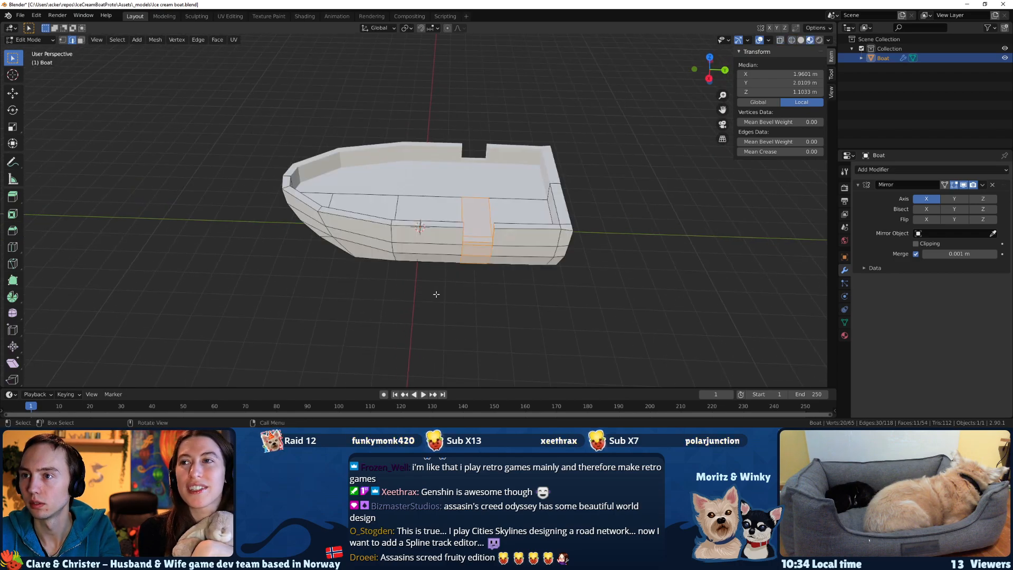
Try lowering the side opening's hull section along Z, and undo the move.
key(g)
key(z)
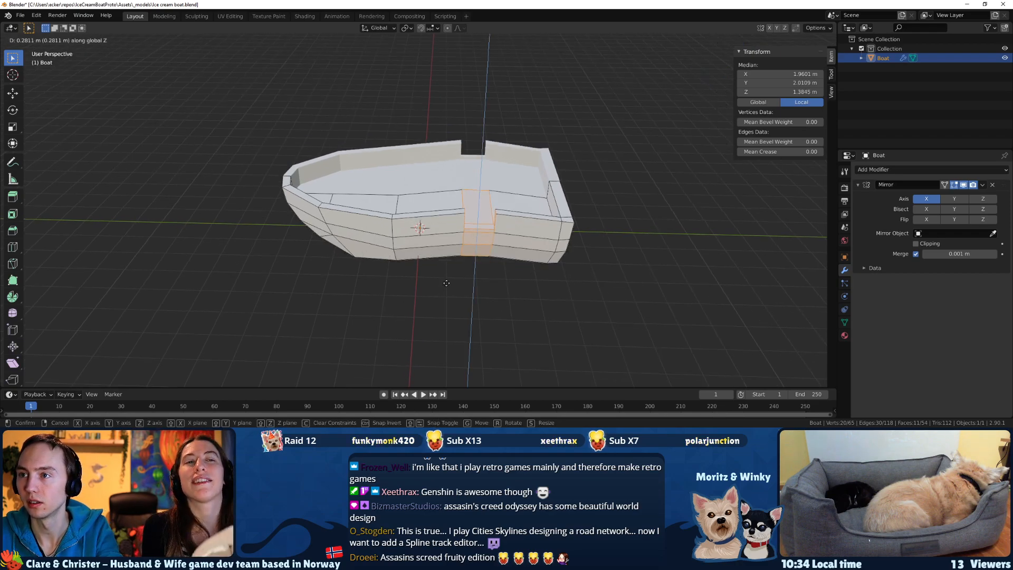
click(446, 313)
middle_drag(444, 315, 436, 283)
key(ctrl+z)
Move the side opening's hull section aft along Y to a median of about 2.45 m.
key(g)
key(x)
key(y)
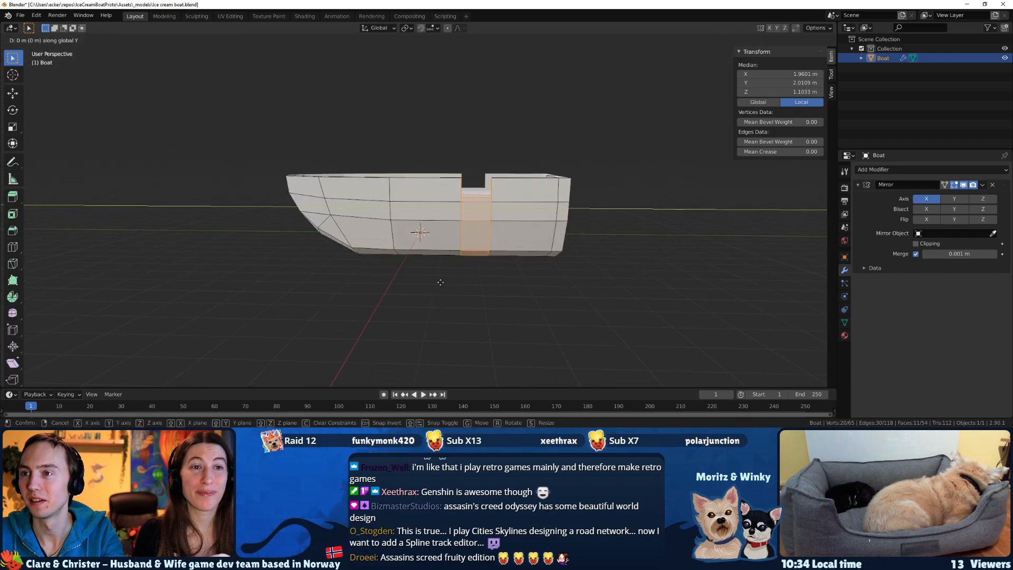
click(453, 285)
middle_drag(453, 285, 453, 311)
Widen the side opening's section along Y and shift it aft to a median of about 2.57 m.
key(s)
key(y)
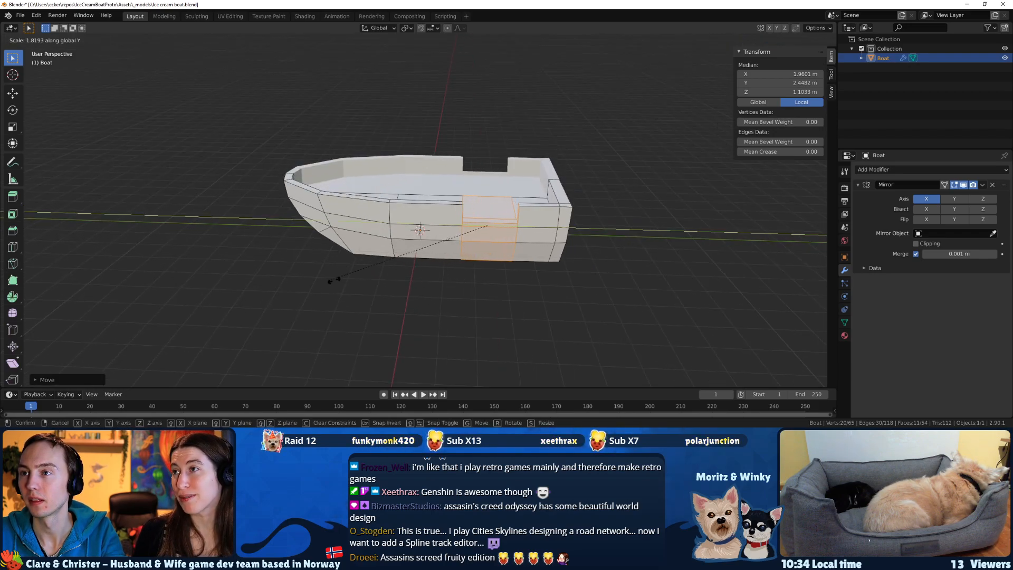
click(393, 280)
key(g)
key(y)
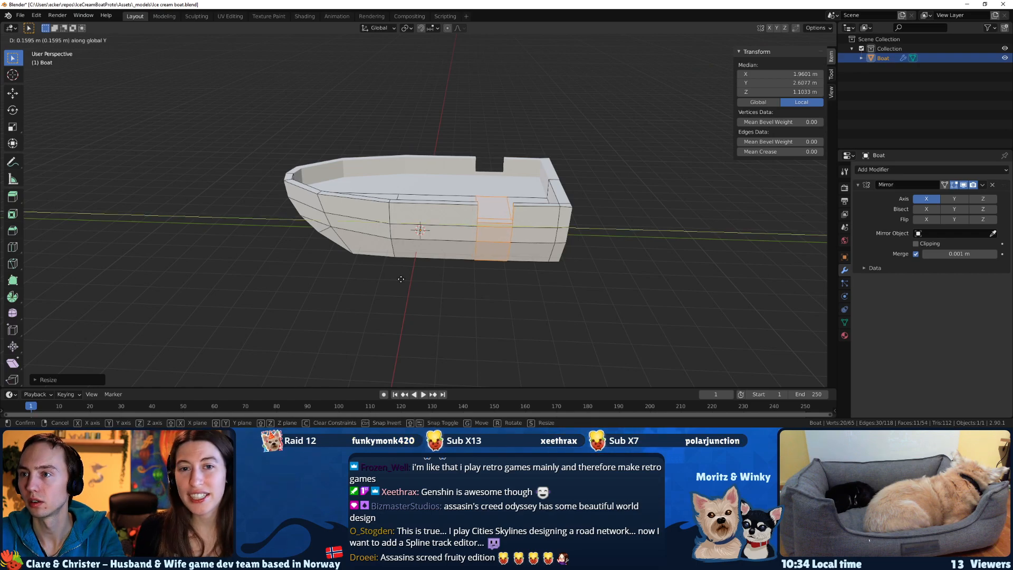
click(399, 280)
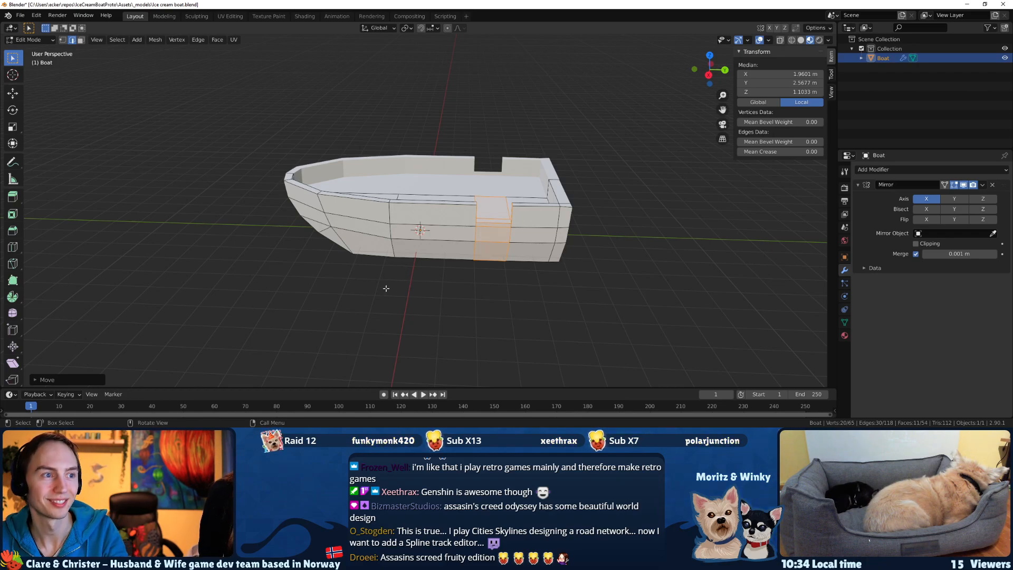
Select the midship edge loop ahead of the side opening and move it along Y to a median of about -0.67 m.
mouse_move(373, 320)
middle_down()
mouse_move(409, 228)
mouse_move(401, 232)
middle_up()
key(z)
click(344, 217)
drag(384, 199, 411, 283)
middle_drag(411, 282, 434, 290)
shift+drag(376, 294, 332, 218)
middle_drag(409, 293, 379, 274)
key(ctrl+z)
key(z)
click(378, 317)
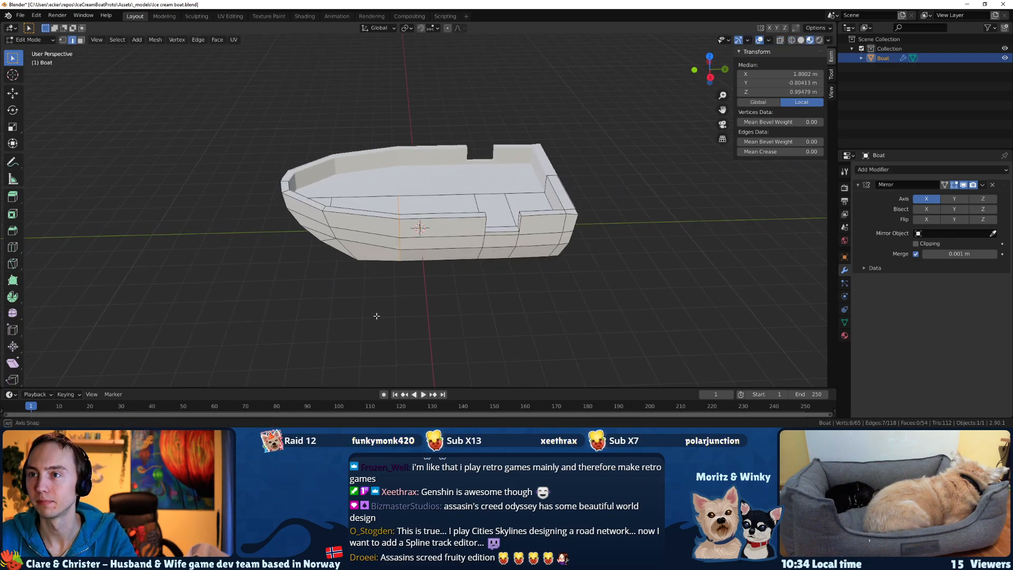
key(g)
key(x)
key(y)
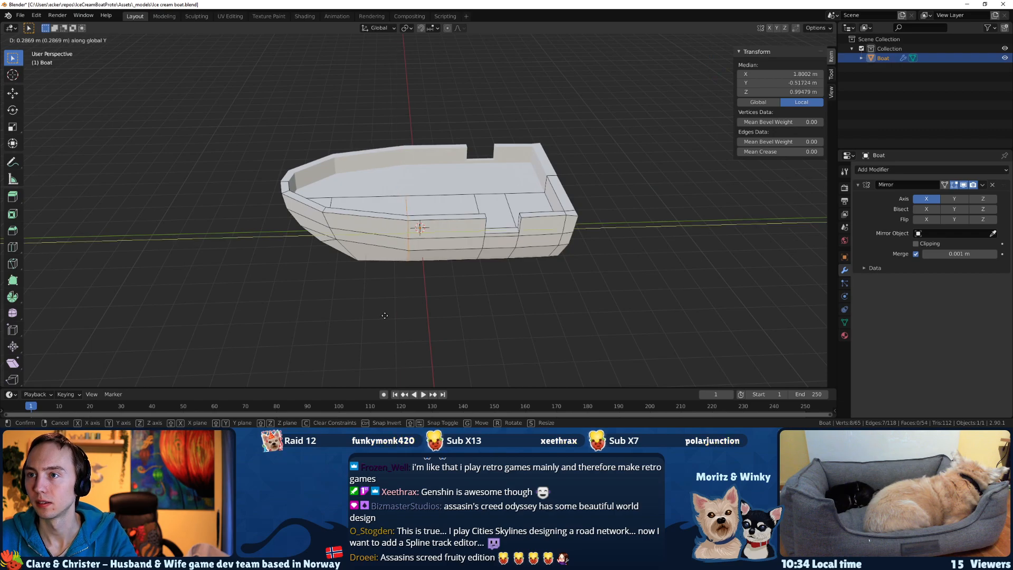
click(382, 307)
middle_drag(382, 308, 361, 319)
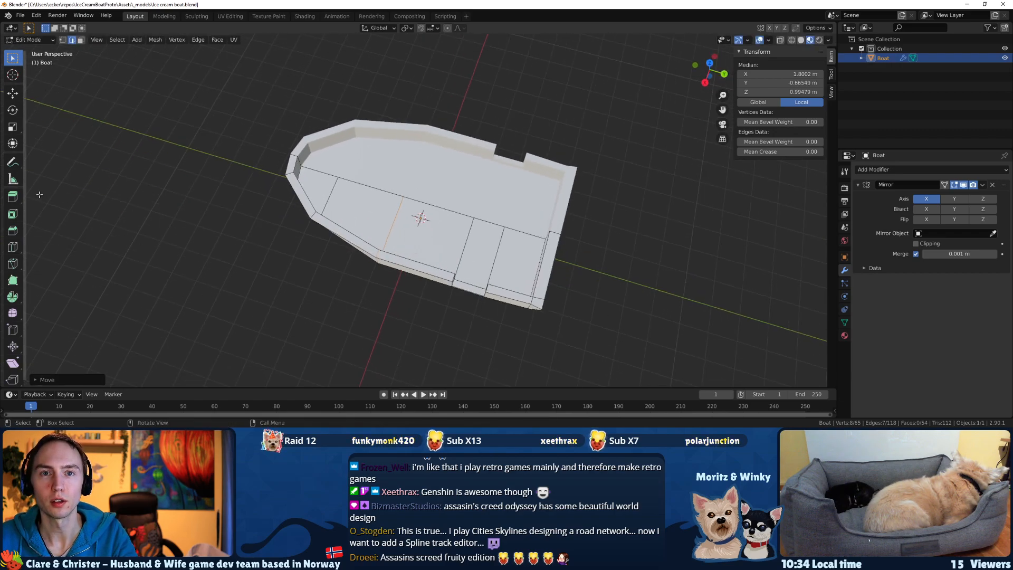
Switch to the boat concept sketch and compare its hull shape with the model in Blender.
key(alt+Tab)
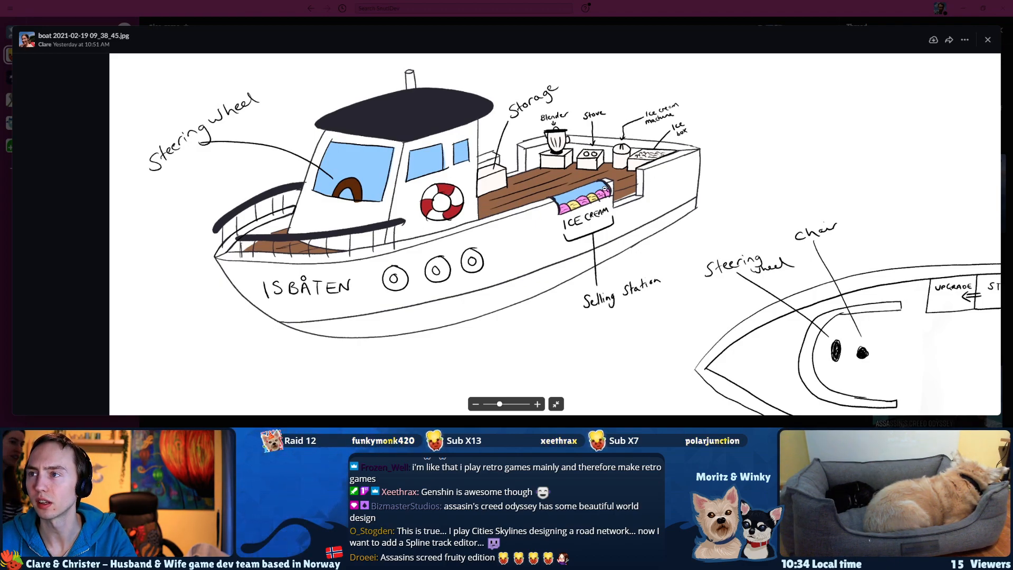
key(alt+Tab)
mouse_move(369, 282)
middle_down()
mouse_move(467, 204)
mouse_move(396, 226)
middle_up()
key(alt+Tab)
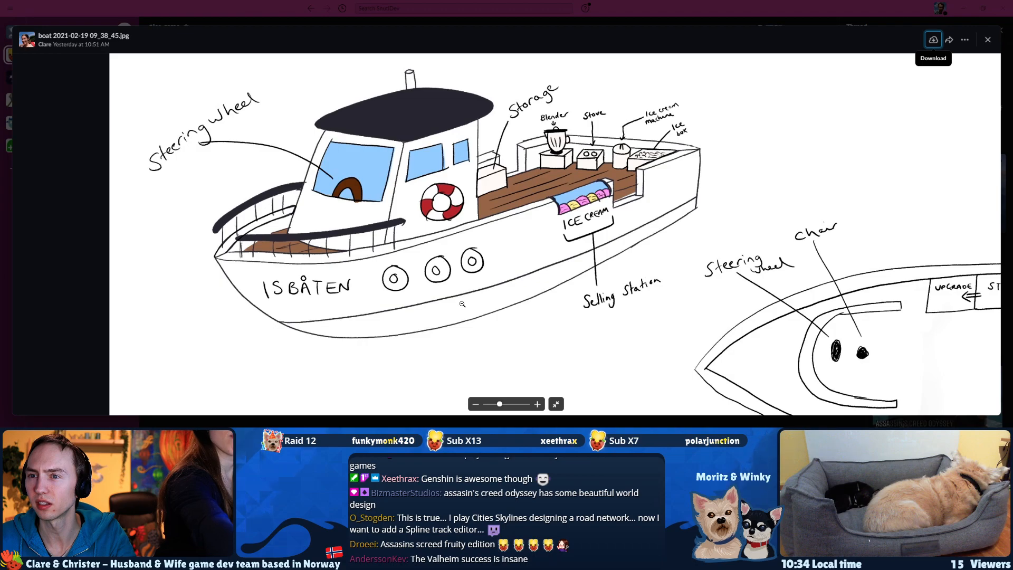
key(alt+Tab)
mouse_move(422, 235)
middle_down()
mouse_move(425, 216)
mouse_move(429, 233)
mouse_move(405, 230)
middle_up()
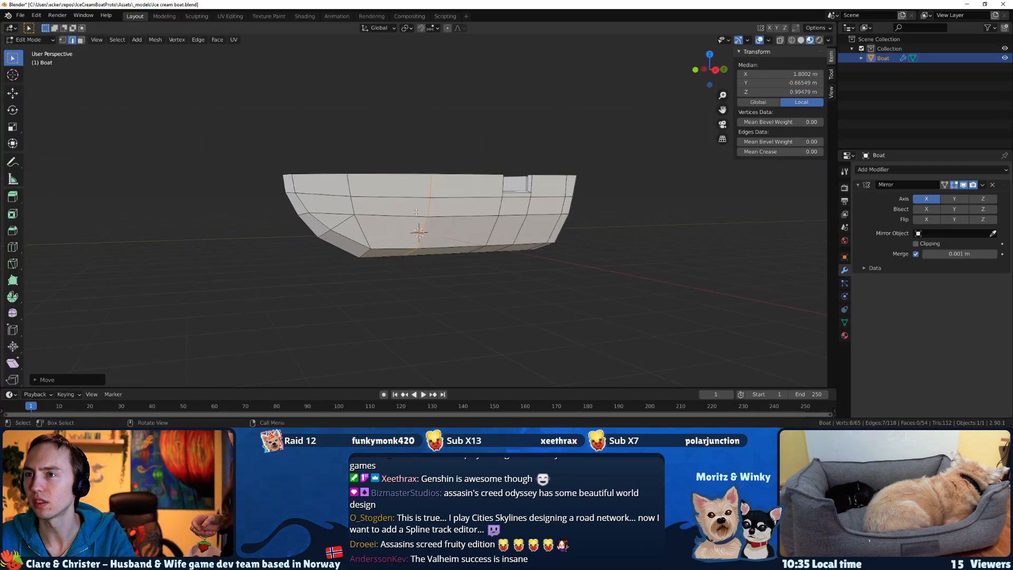
Lower the hull side's lower vertices from amidships to the stern along Z to a median of about 0.12 m.
click(405, 216)
key(1)
click(426, 216)
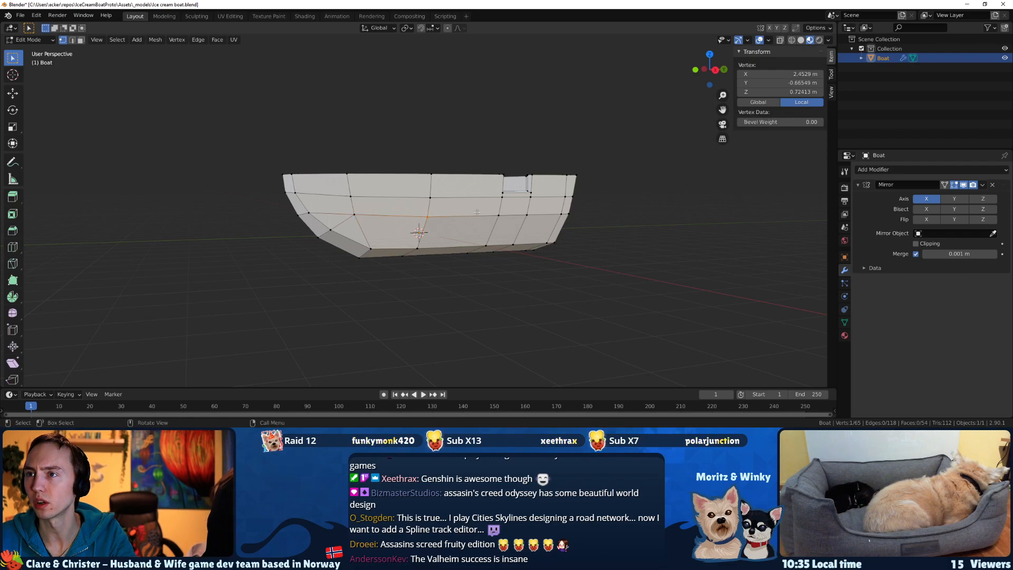
ctrl+click(569, 213)
key(g)
key(z)
click(581, 241)
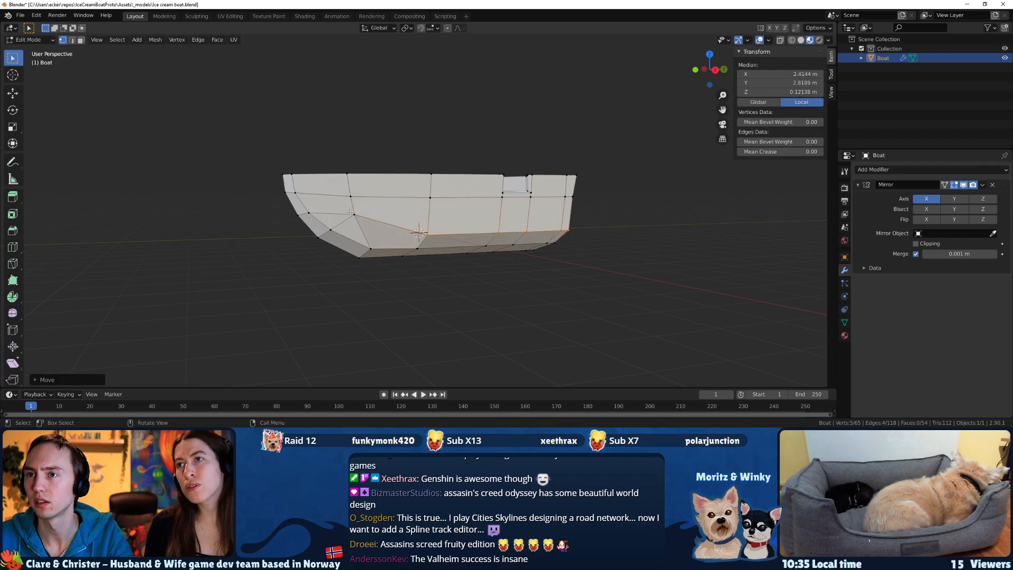
Lower the next vertex toward the bow in the same row along Z to about 0.39 m.
click(353, 215)
key(g)
key(z)
click(367, 241)
middle_drag(366, 241, 483, 230)
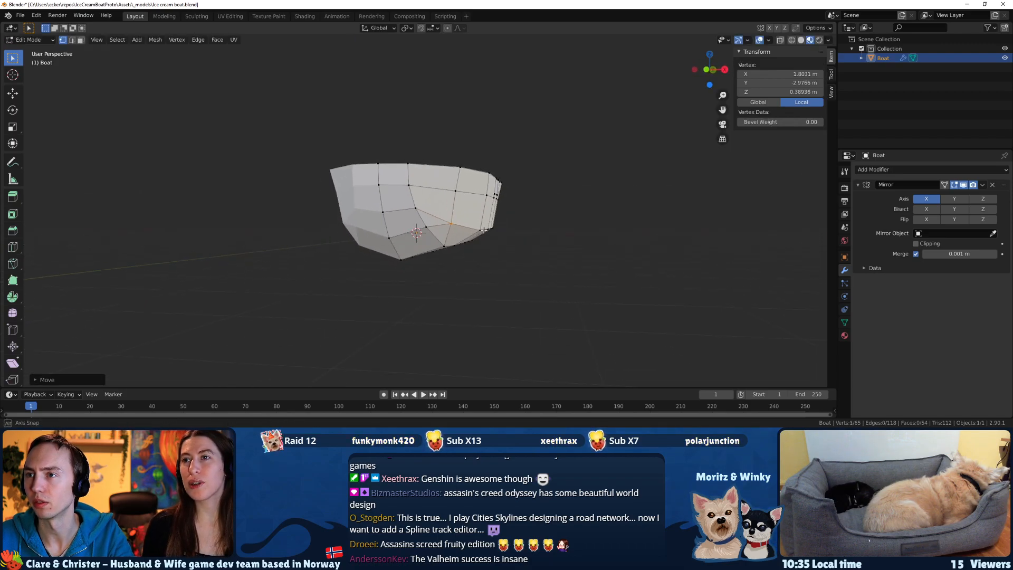
Select the lowered row of hull vertices through to the transom and move it along X to a median of about 2.20 m.
alt+click(467, 226)
key(g)
key(x)
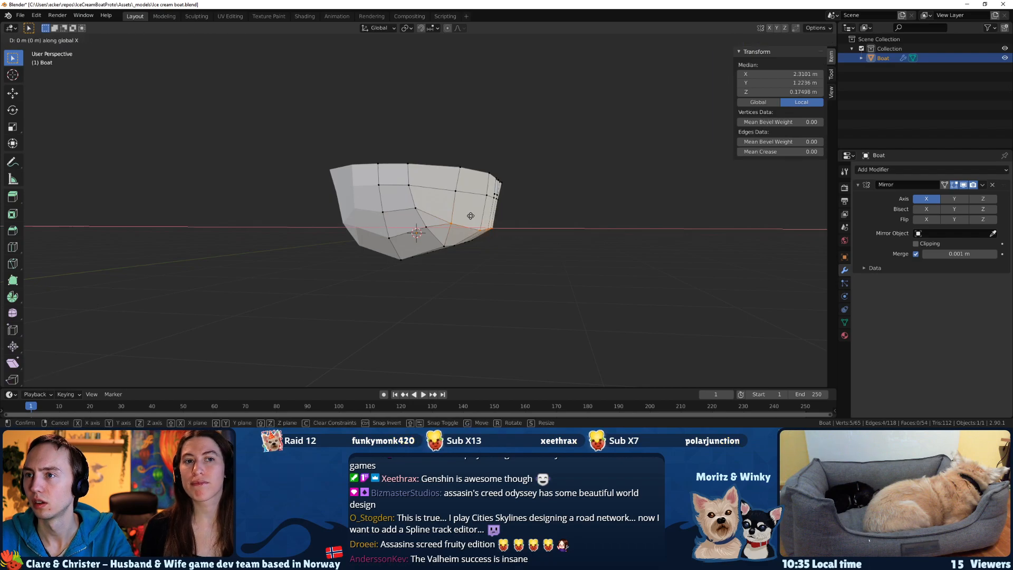
right_click(466, 214)
middle_drag(466, 214, 559, 234)
shift+drag(536, 221, 534, 220)
middle_drag(534, 220, 599, 232)
key(g)
key(x)
click(582, 231)
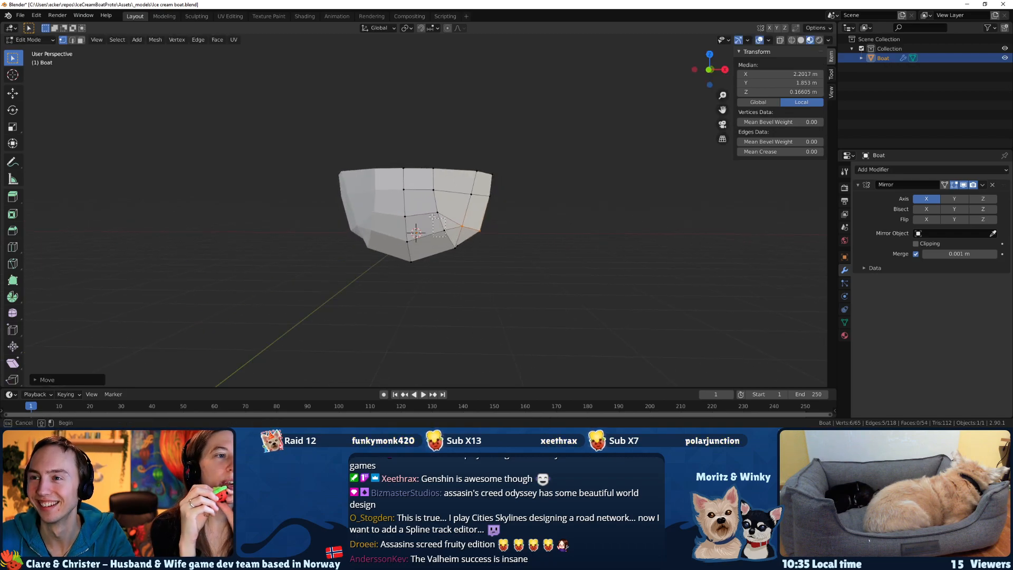
Select the chain of bottom hull vertices from bow to stern and move it along X to a median of about 1.25 m.
drag(430, 205, 449, 234)
middle_drag(458, 252, 454, 239)
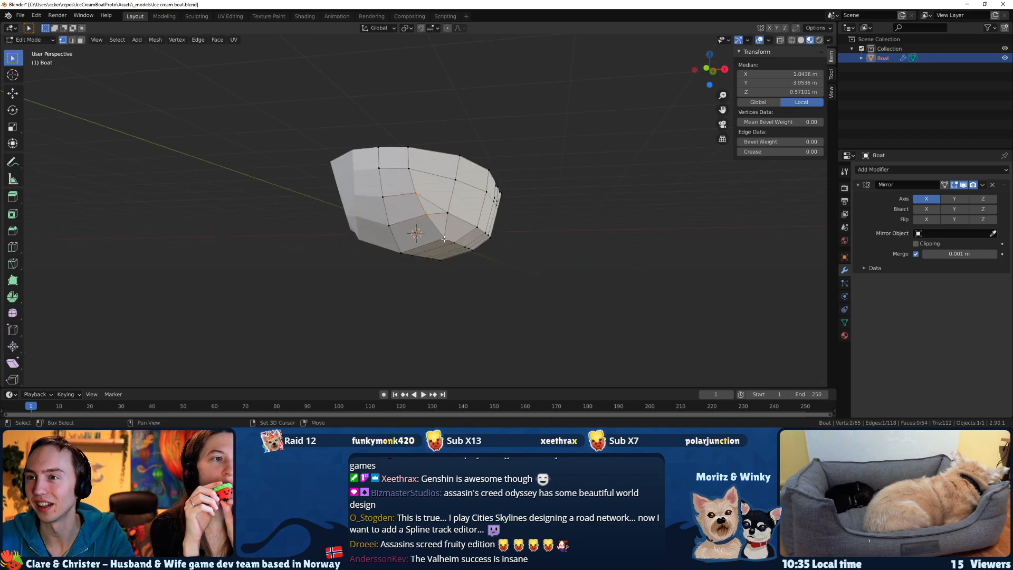
shift+drag(500, 263, 451, 237)
mouse_move(451, 241)
middle_down()
mouse_move(481, 251)
mouse_move(462, 232)
middle_up()
key(g)
key(Escape)
middle_drag(523, 258, 504, 249)
key(g)
key(x)
click(522, 258)
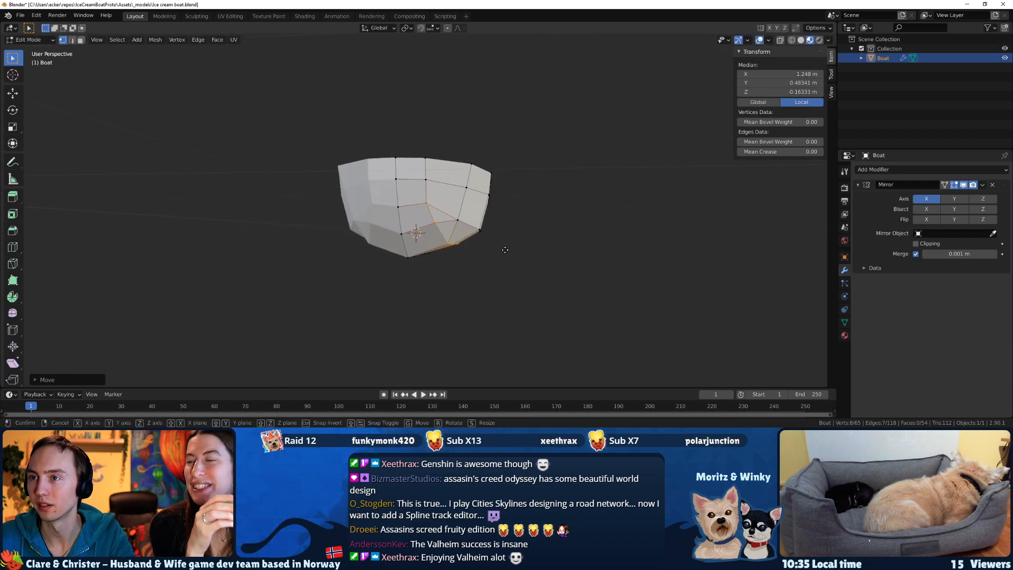
Lower the selected bottom hull vertices about 0.06 m along Z.
key(g)
key(x)
key(z)
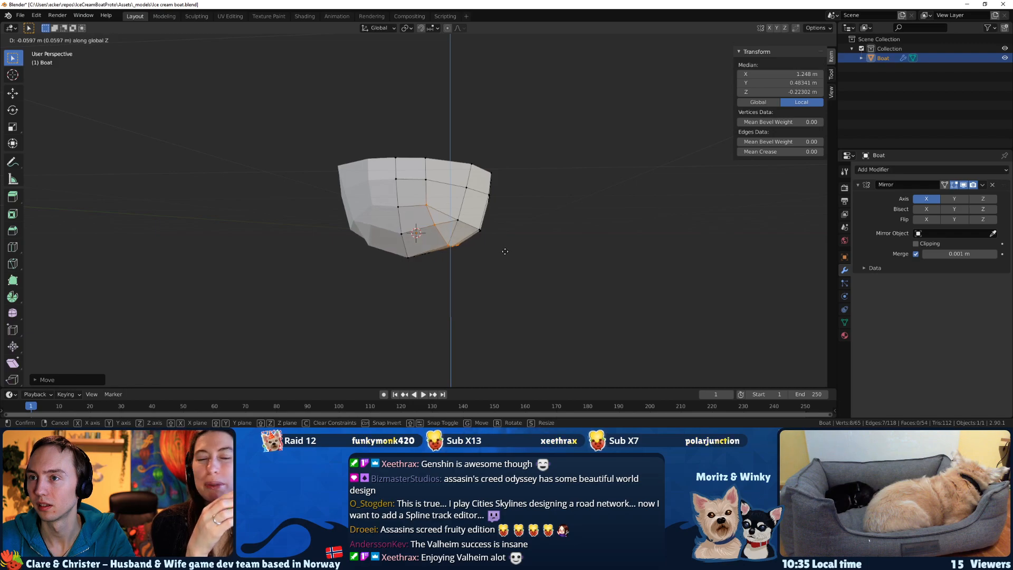
click(505, 251)
Slide the lower hull side vertex behind the bow along its edge to adjust the chine line.
middle_drag(490, 244, 435, 236)
click(388, 214)
key(g)
key(g)
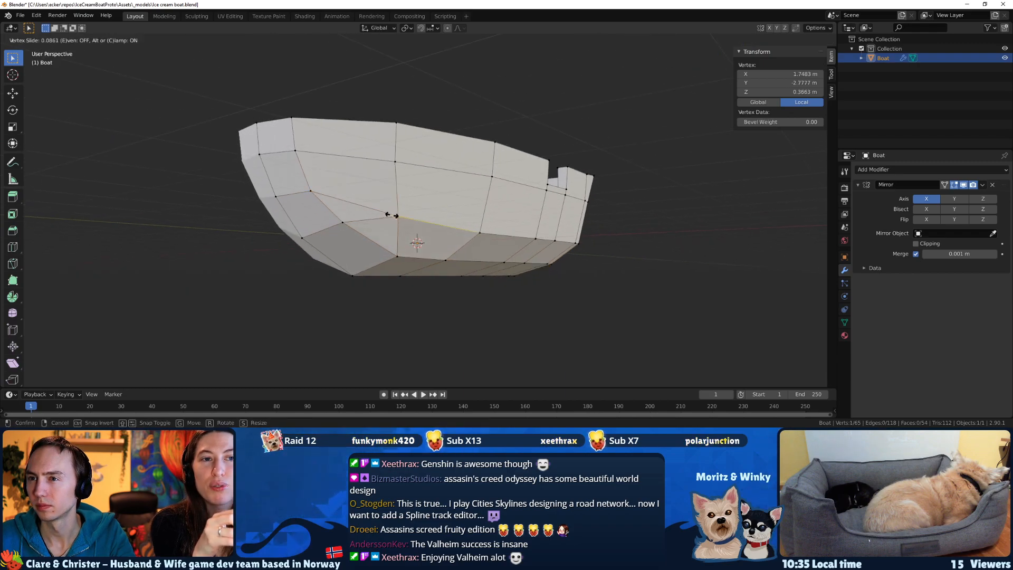
click(404, 218)
Select the vertical hull edge above that lower vertex and move it to a median of about X 1.91, Y -3.08, Z 0.85 m.
middle_drag(404, 218, 384, 250)
key(g)
key(Escape)
click(423, 274)
middle_drag(425, 278, 466, 199)
shift+click(537, 198)
key(g)
click(544, 203)
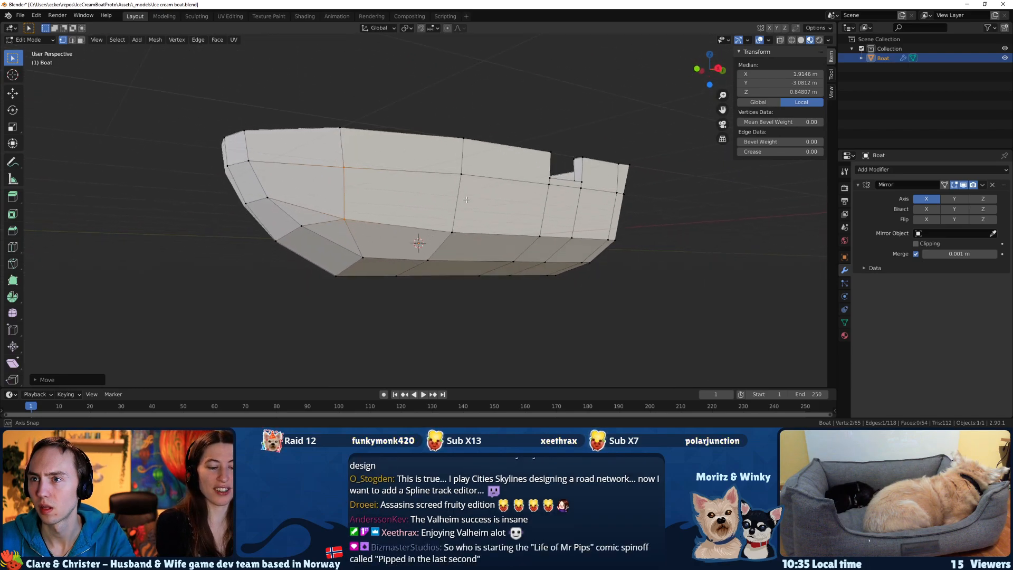
Slide the edge's lower vertex along its adjoining edge to about X 1.83, Y -2.78, Z 0.32 m.
drag(344, 209, 333, 202)
middle_drag(393, 226, 409, 239)
key(g)
key(g)
click(390, 229)
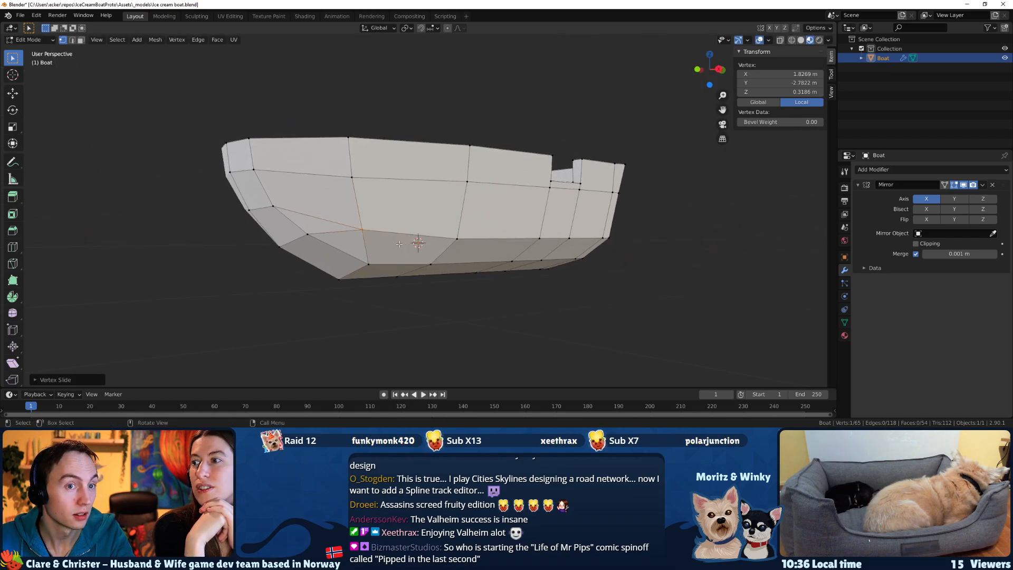
Knife-cut a lengthwise edge between the two lower rows of side faces, from the forward vertical edge to the transom.
middle_drag(373, 252, 355, 261)
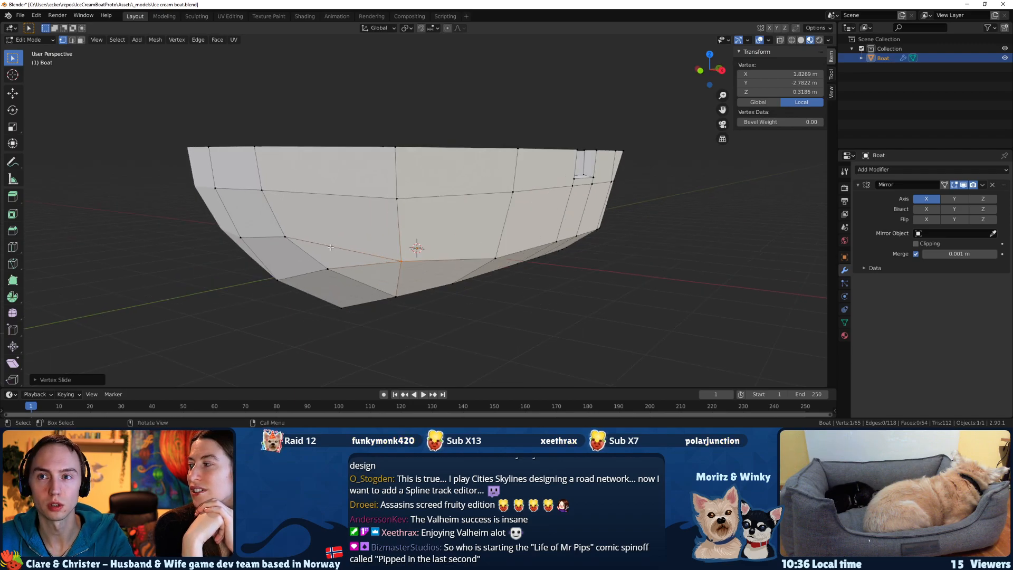
middle_drag(330, 247, 331, 246)
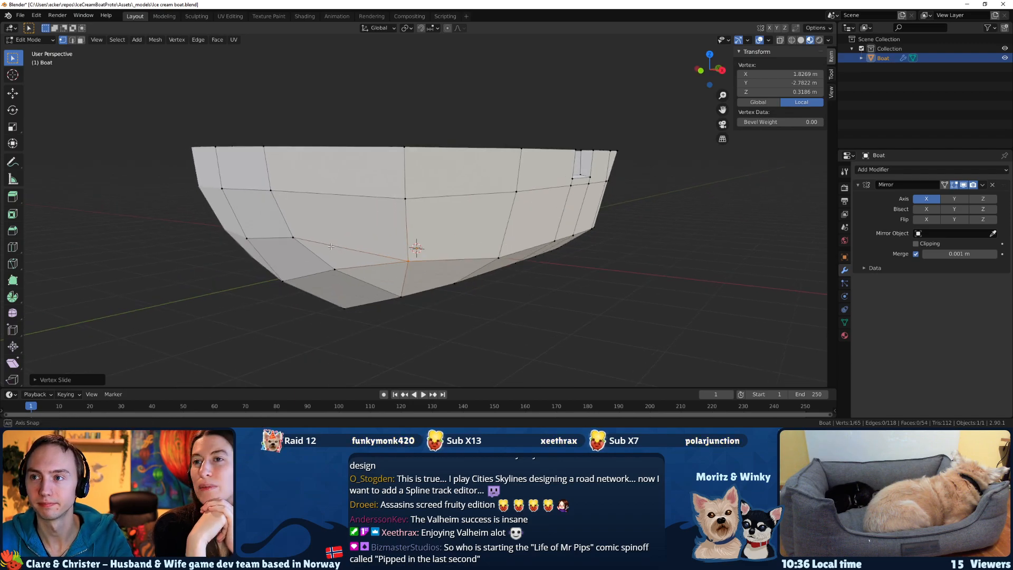
shift+middle_drag(503, 244, 489, 239)
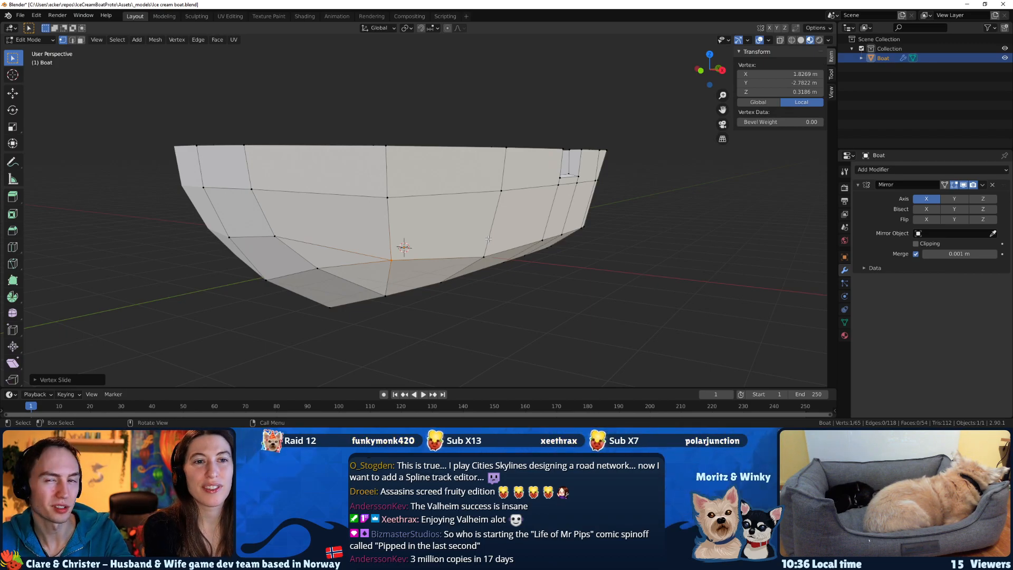
middle_drag(554, 257, 418, 242)
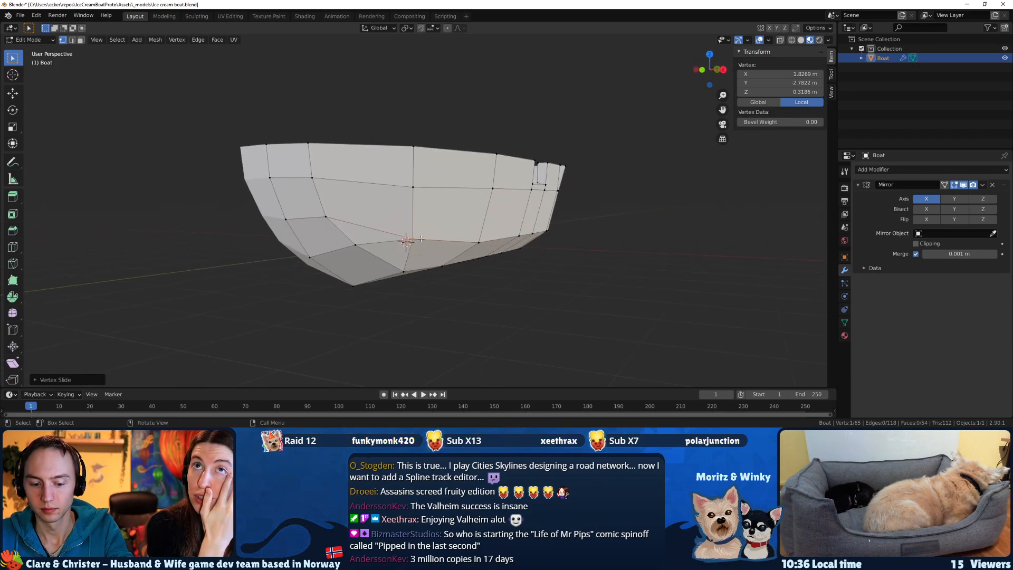
key(k)
click(413, 214)
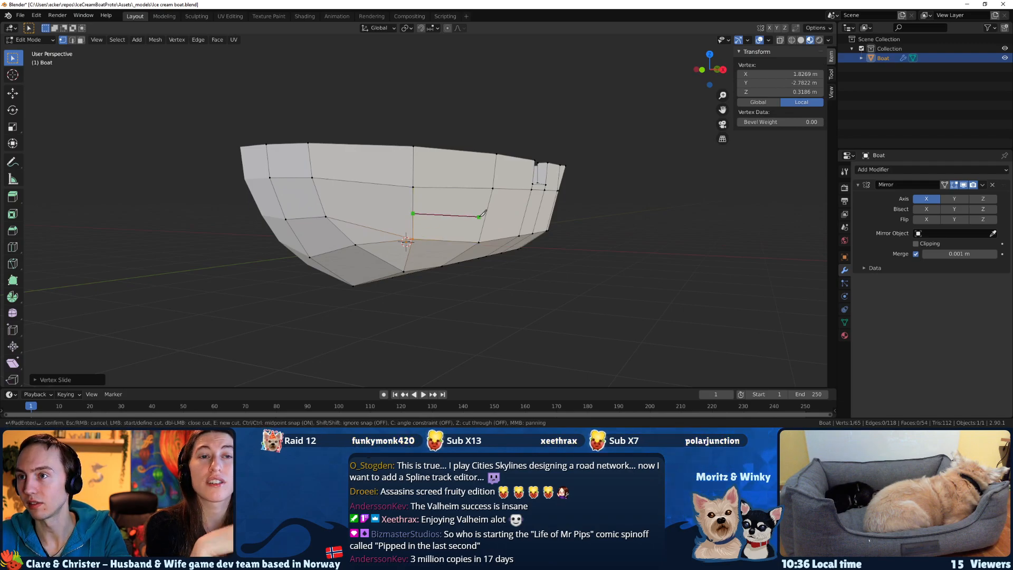
click(552, 210)
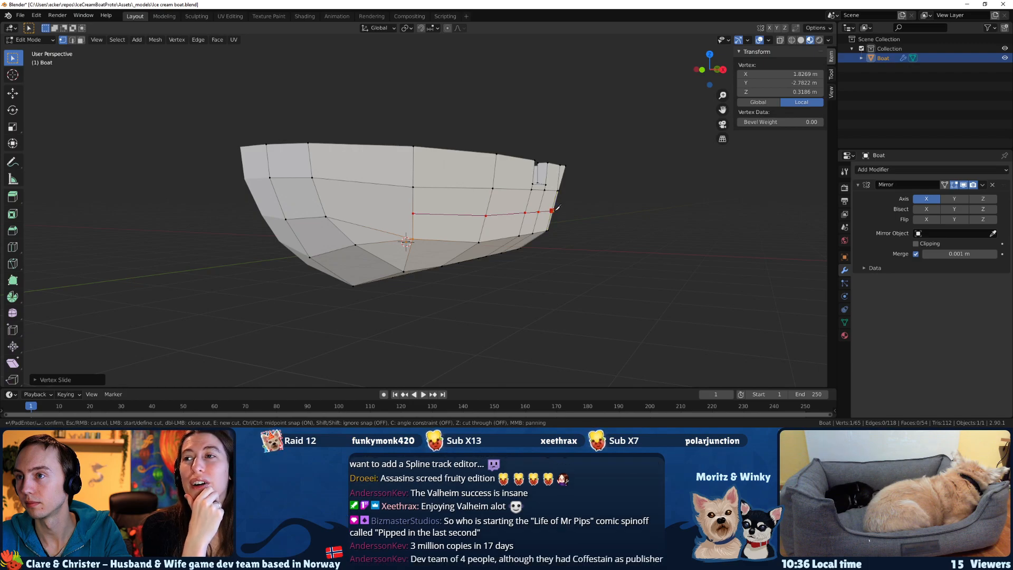
middle_drag(557, 209, 521, 228)
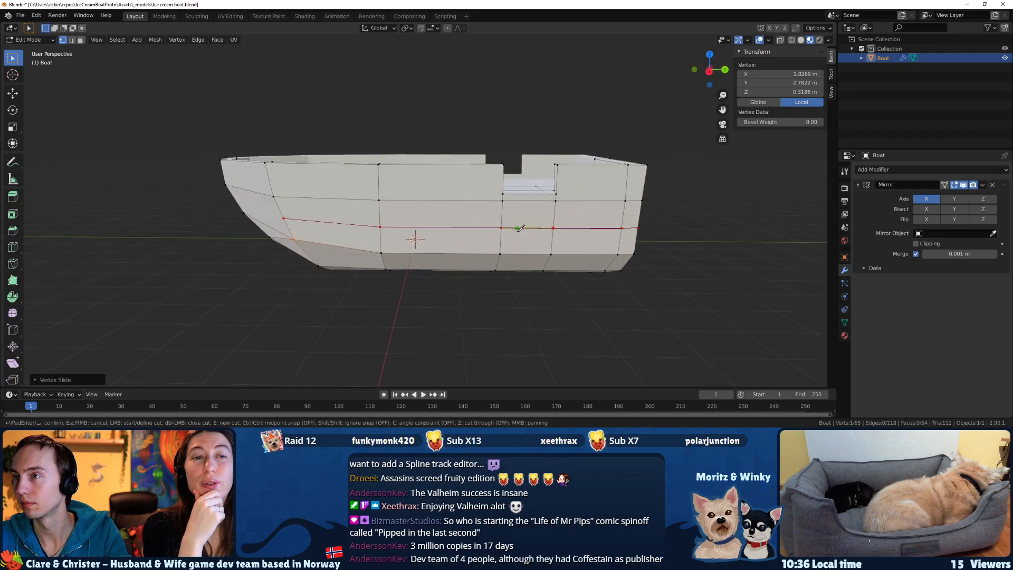
key(Return)
Knife-cut a new edge joining the forward end of the lengthwise cut to the lower bow vertex, and clear the selection.
middle_drag(707, 256, 533, 253)
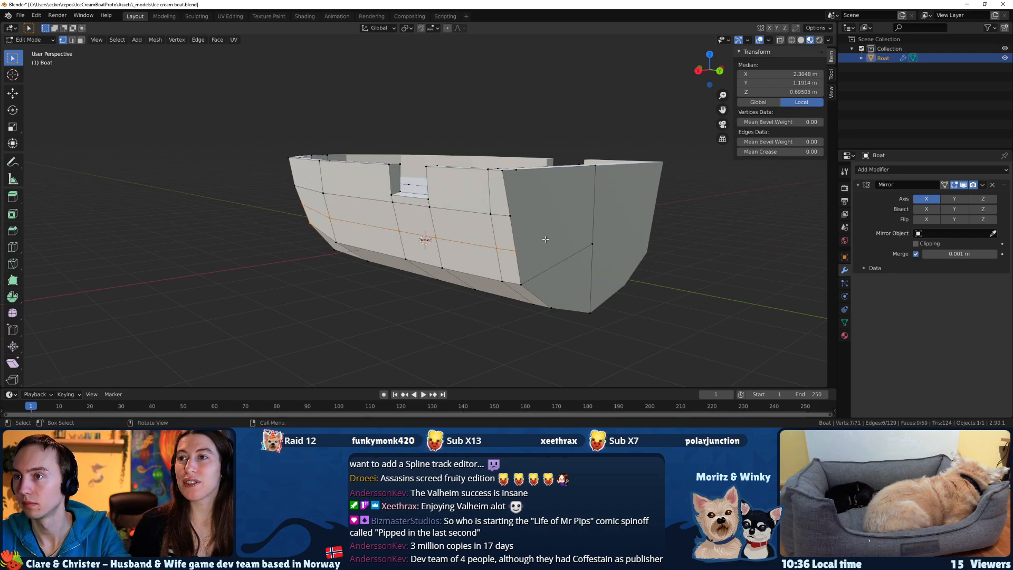
middle_drag(475, 235, 443, 232)
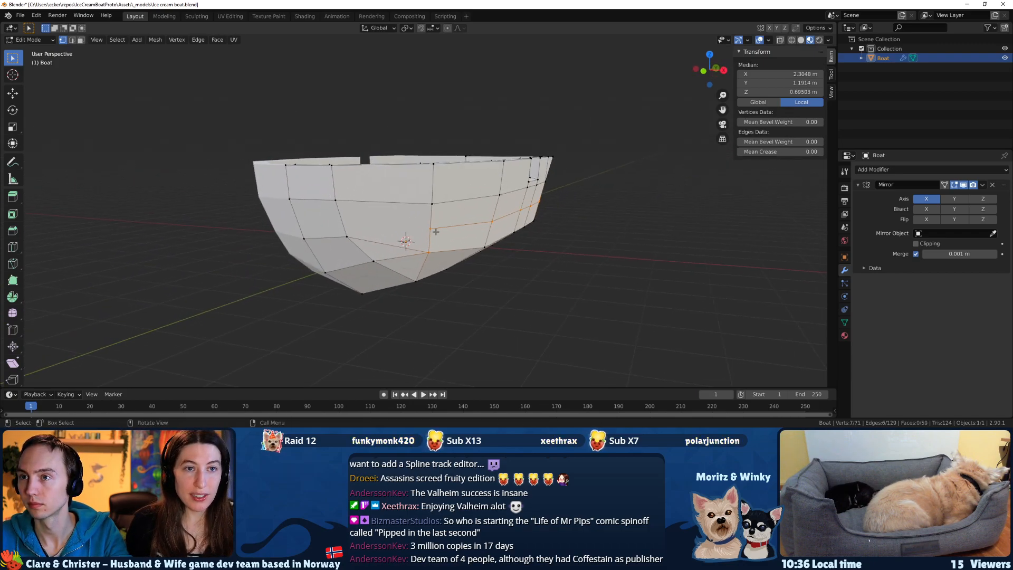
scroll(373, 236, up, 2)
key(k)
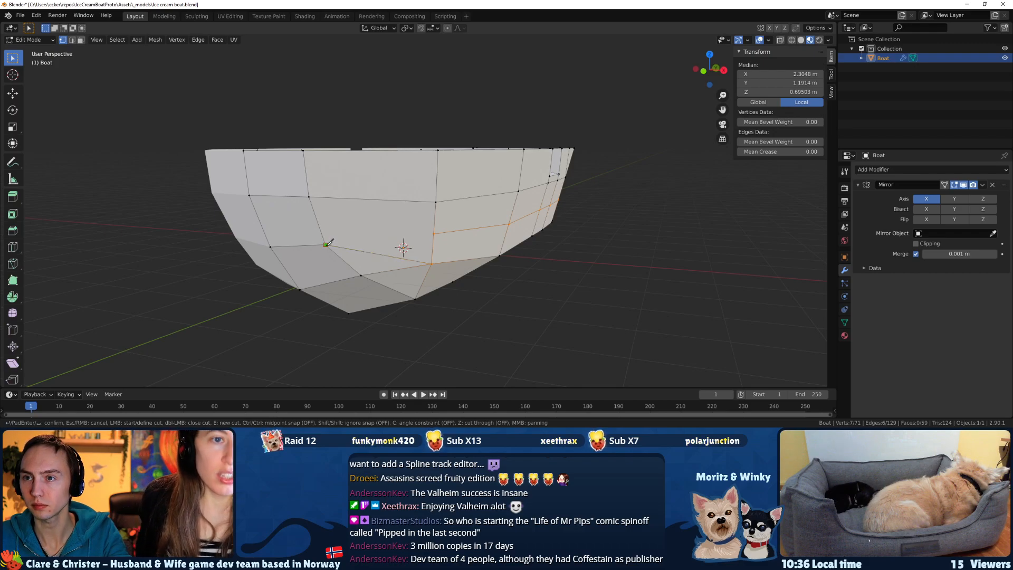
key(Return)
key(alt+a)
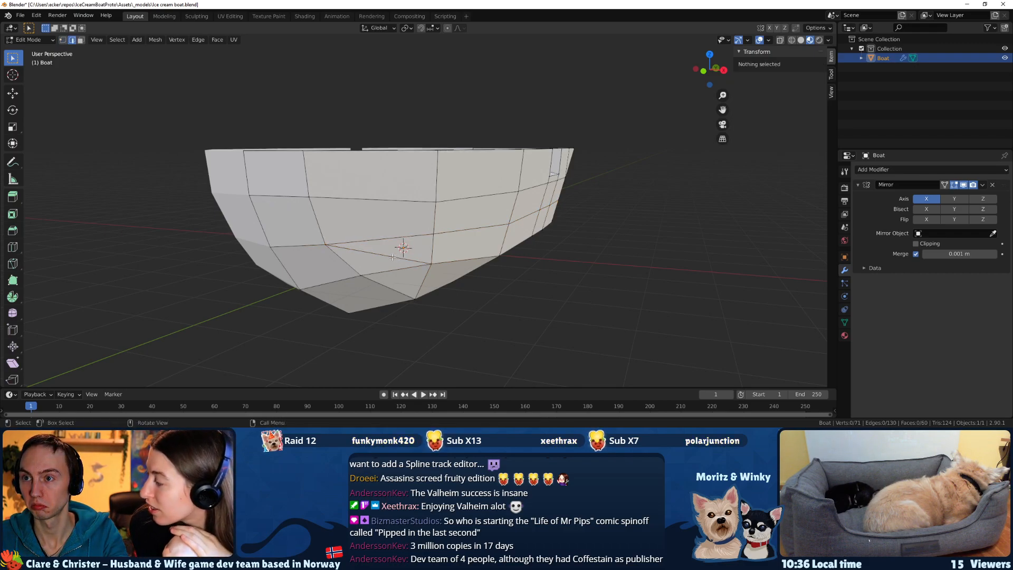
Dissolve the old diagonal edge running from the lower bow vertex to the chine below the new cut.
key(2)
click(394, 257)
key(x)
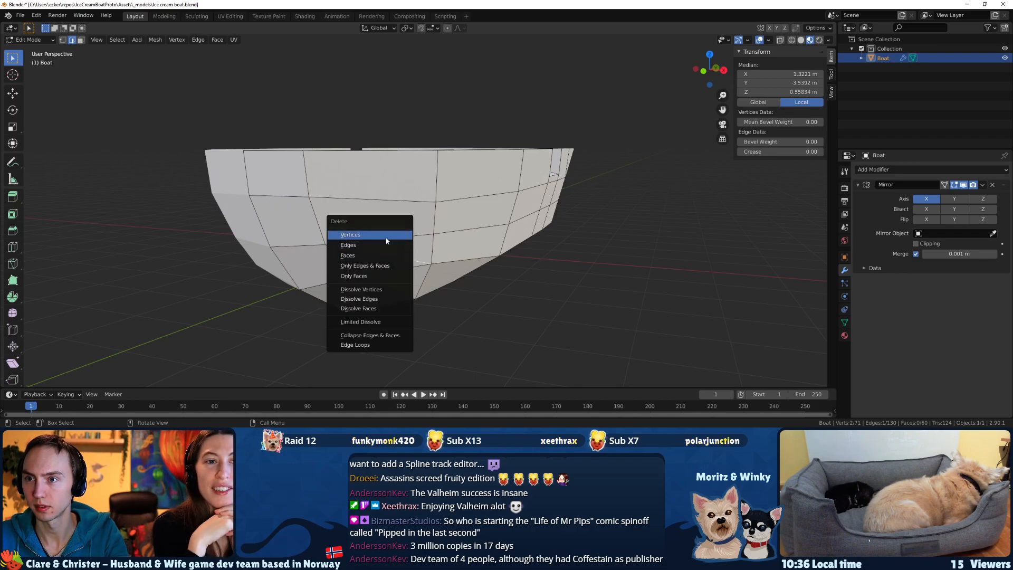
click(371, 299)
Reshape the lower hull vertices near the bow, moving the chine vertex below the new cut to about X 1.77, Y -2.79, Z 0.21 m.
middle_drag(370, 300, 470, 246)
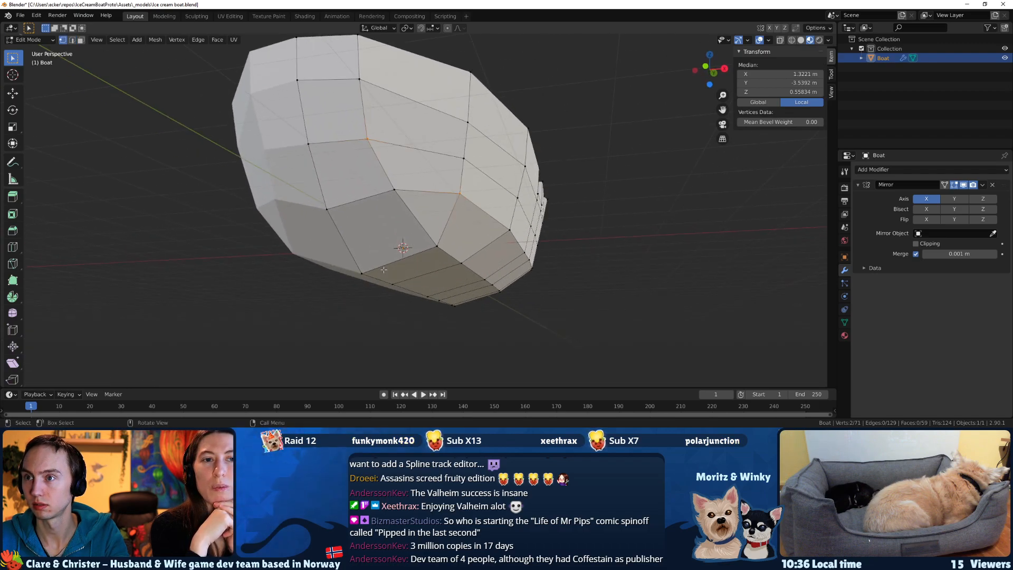
click(384, 270)
key(g)
click(444, 294)
click(303, 265)
key(g)
click(447, 252)
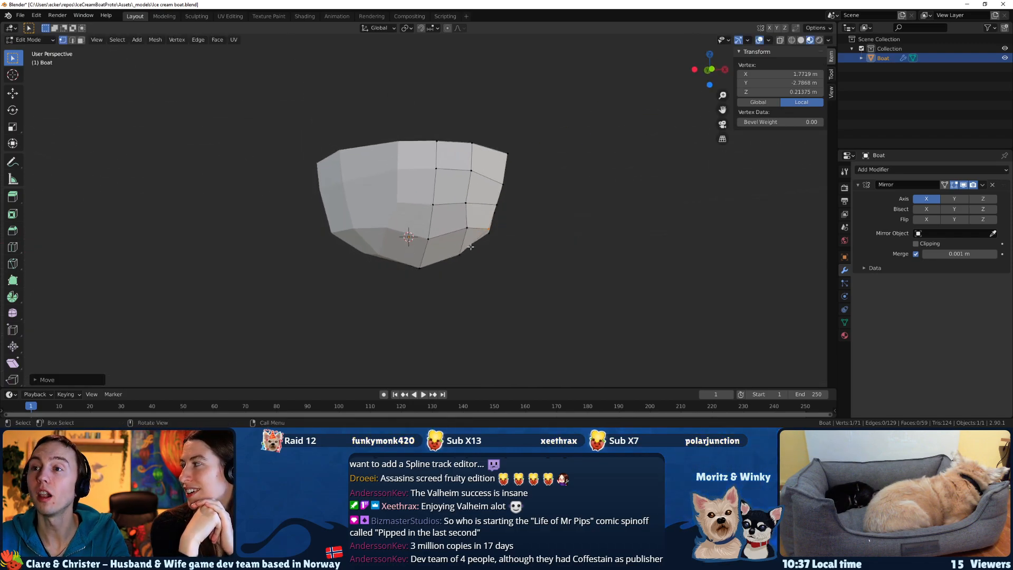
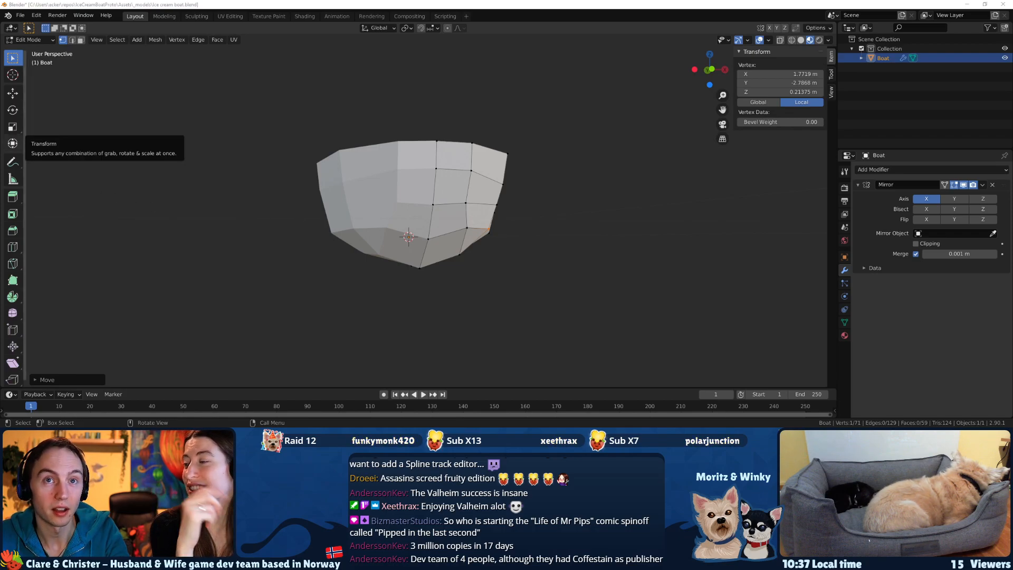
Switch to the web browser, search for "valheim steam" and open the Valheim store page on Steam.
key(alt+Tab)
key(alt+Tab)
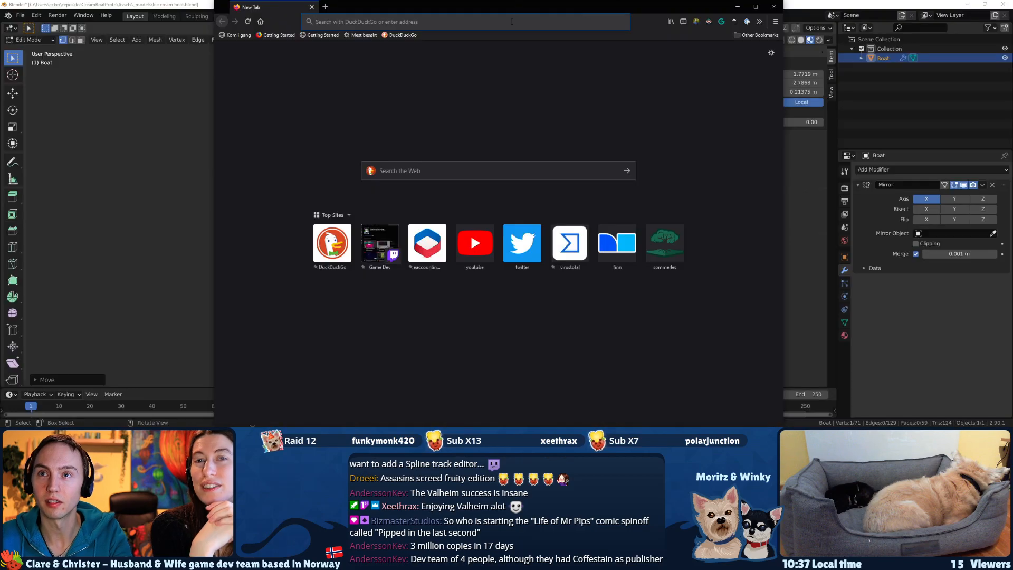
text(vaøje)
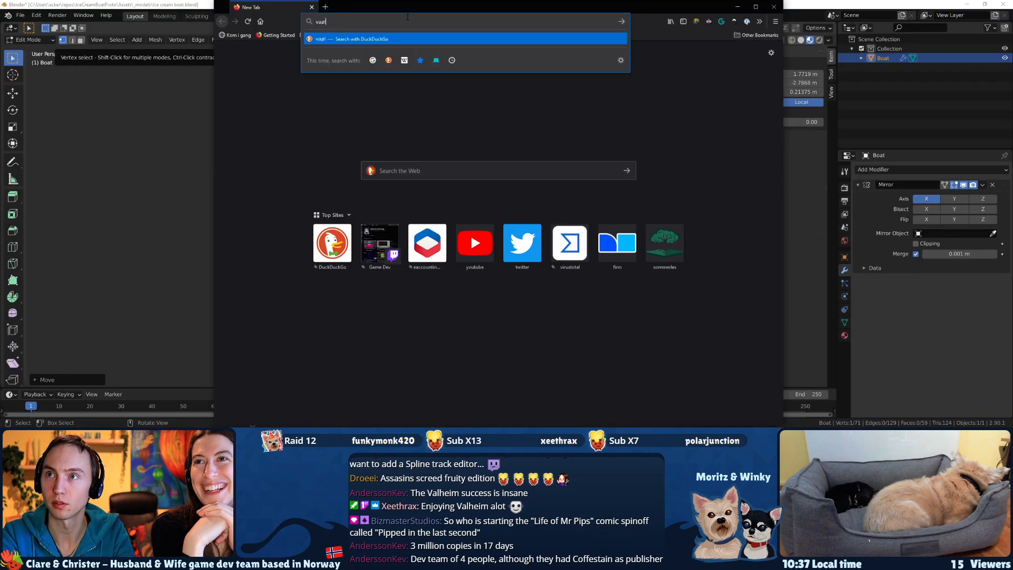
key(BackSpace)
text(lheim steam)
key(Return)
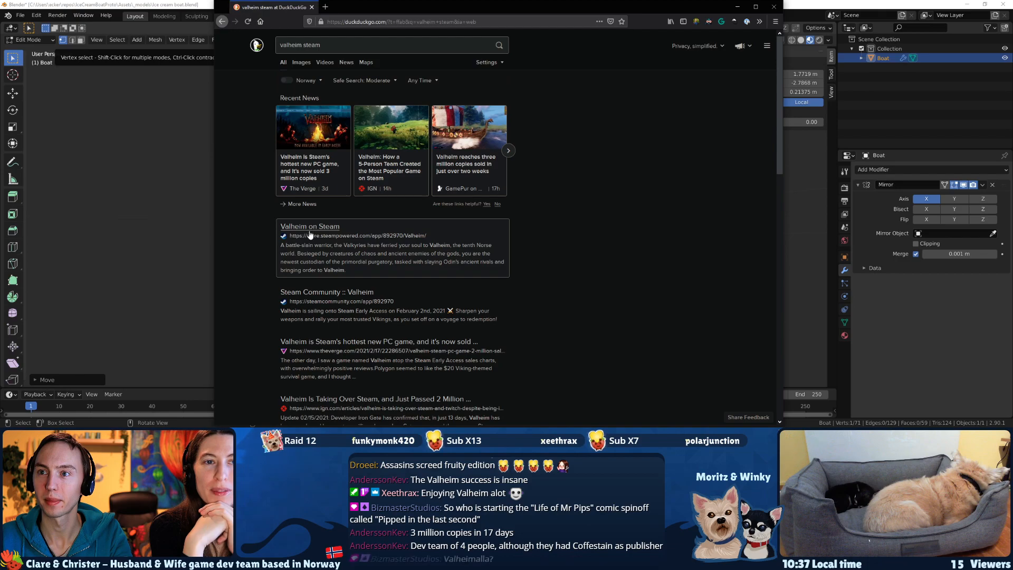
click(311, 227)
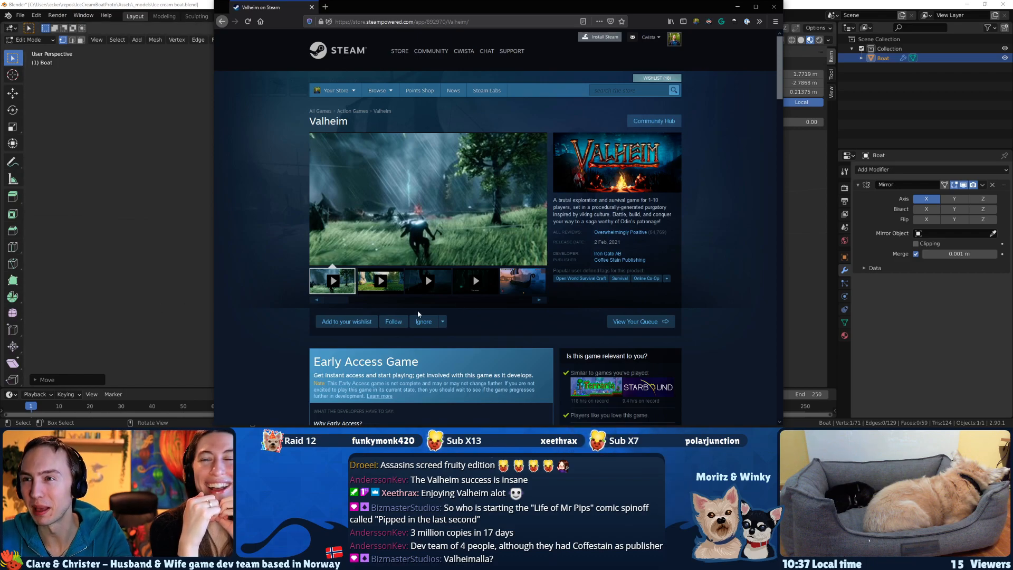
Enlarge the Valheim store screenshots, examine their art style from the longship image onward, and close the viewer.
click(514, 286)
click(458, 184)
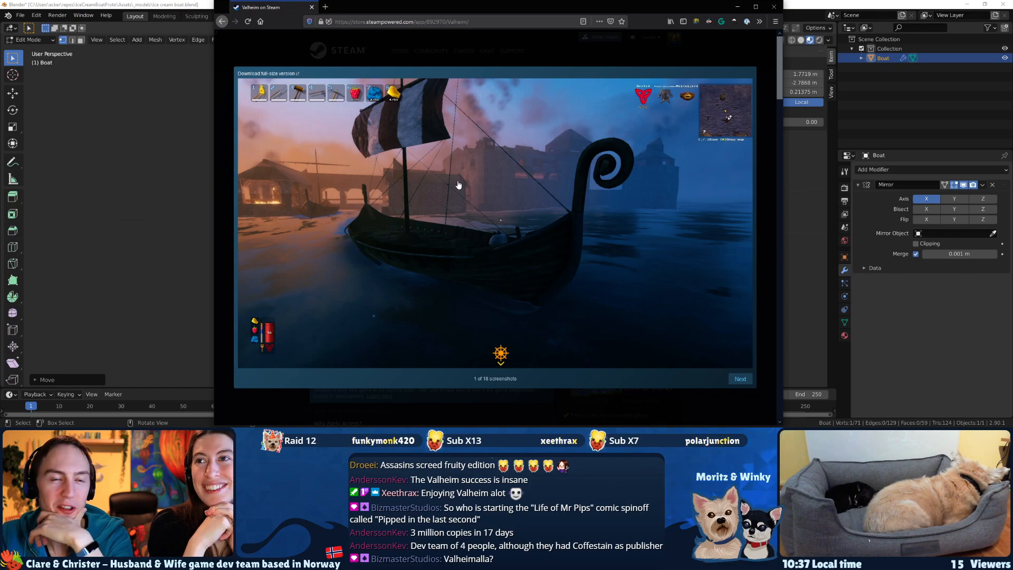
key(Right)
key(Right)
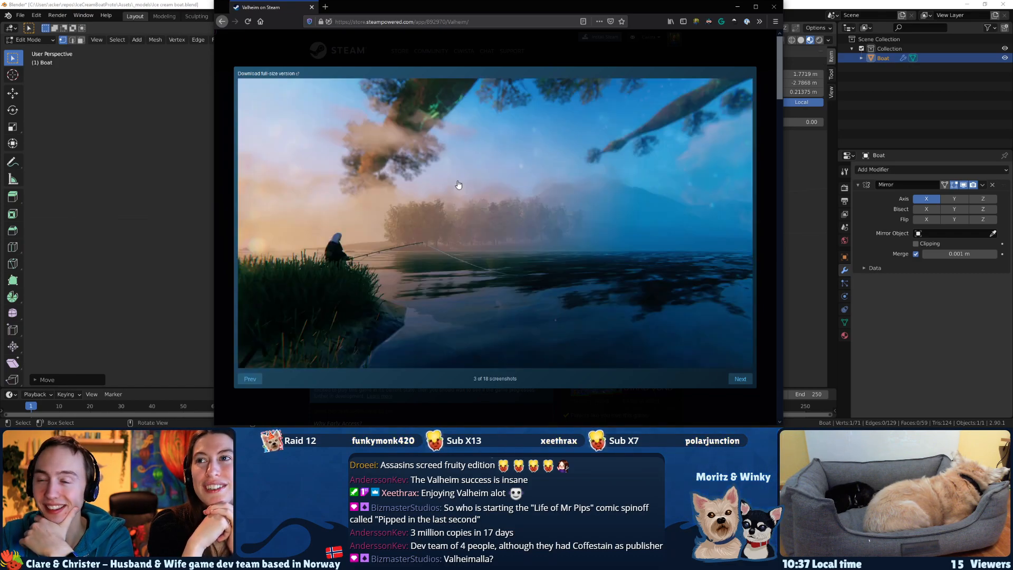
key(Right)
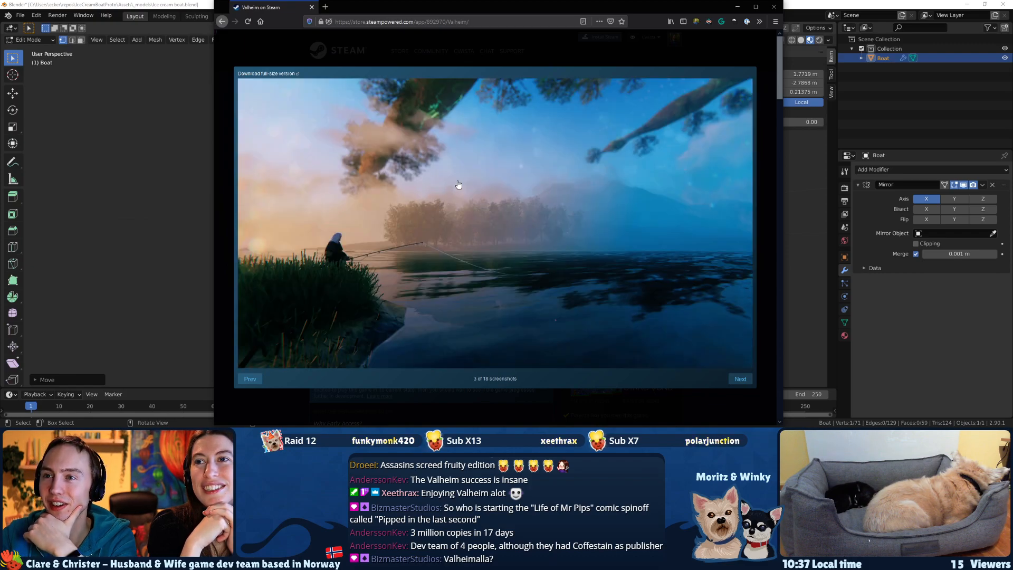
key(Right)
key(Left)
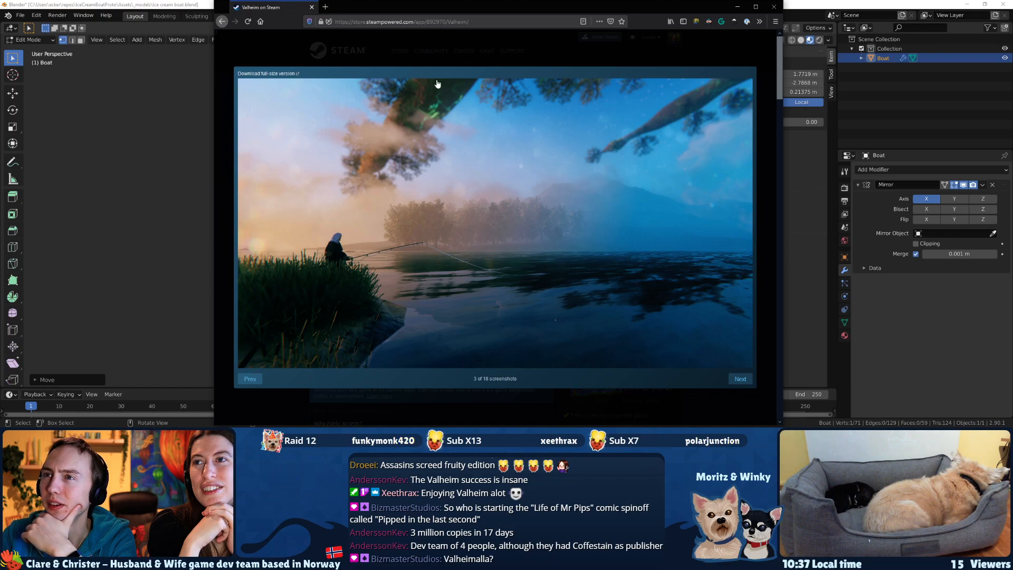
key(Right)
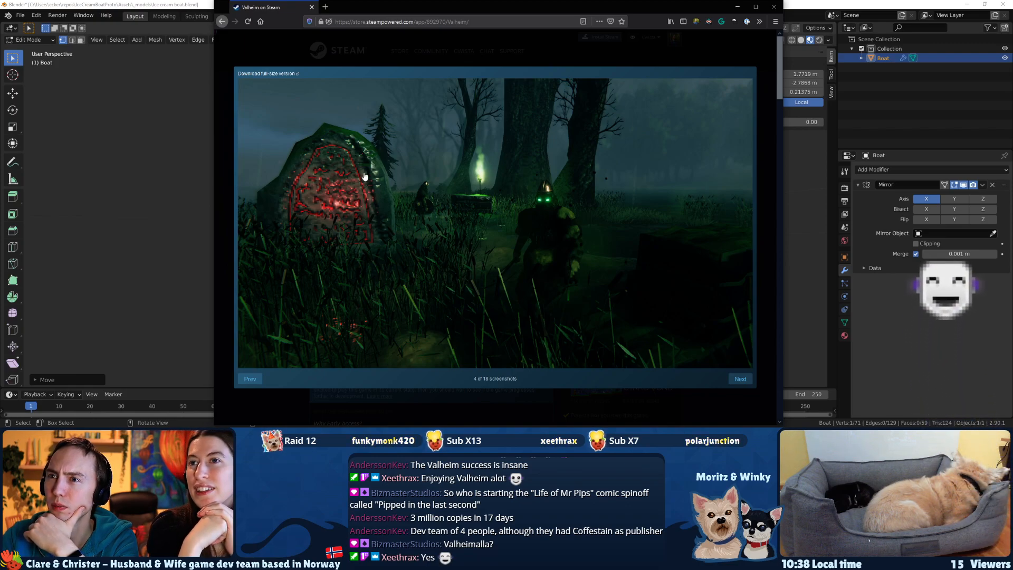
click(352, 204)
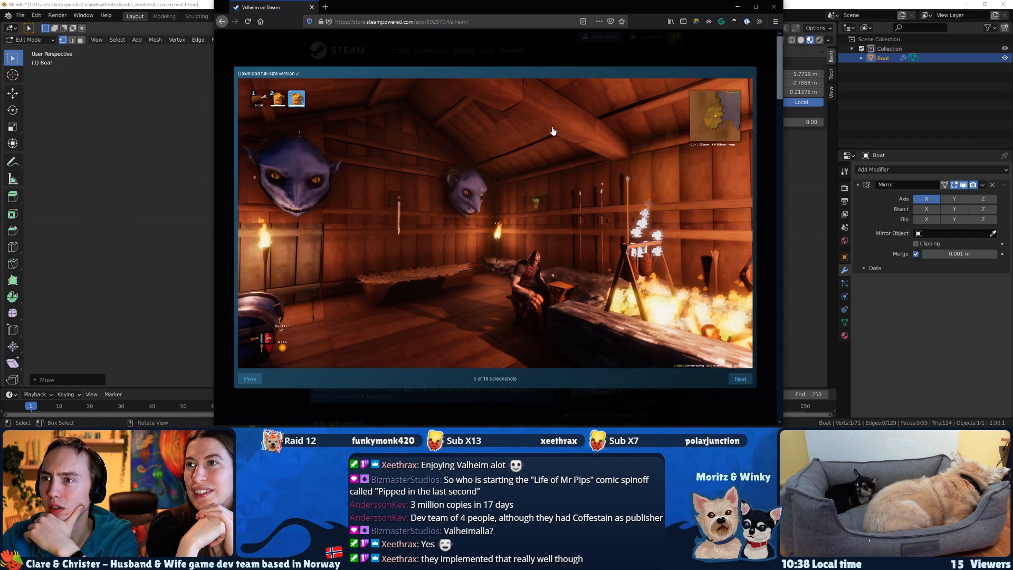
key(Right)
key(Right)
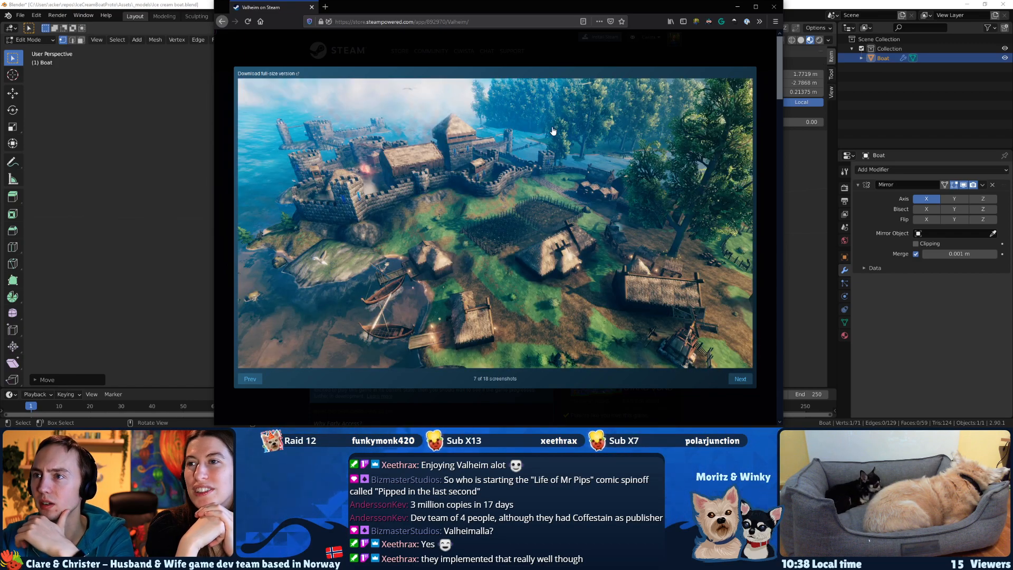
key(Right)
key(Right)
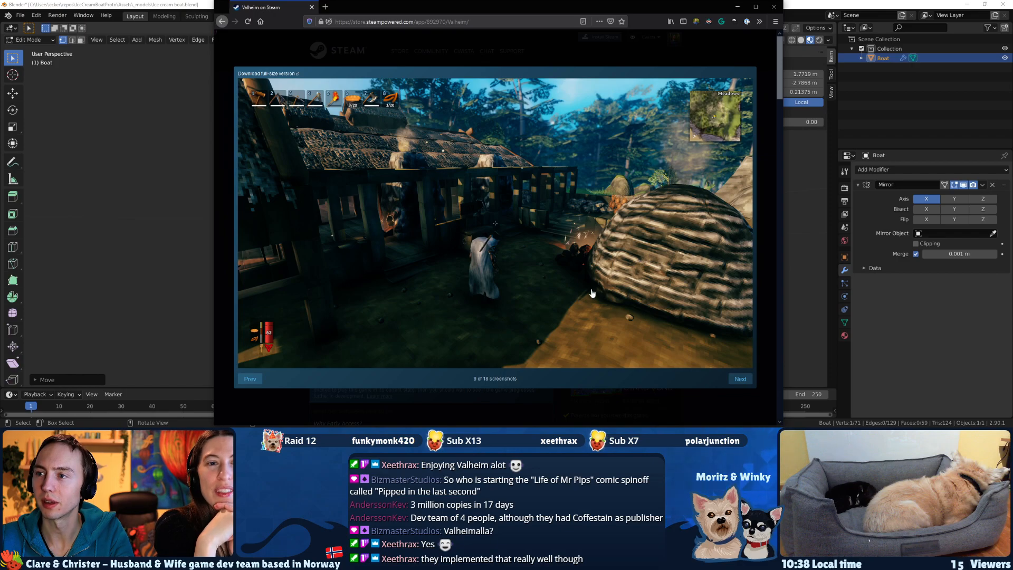
key(Escape)
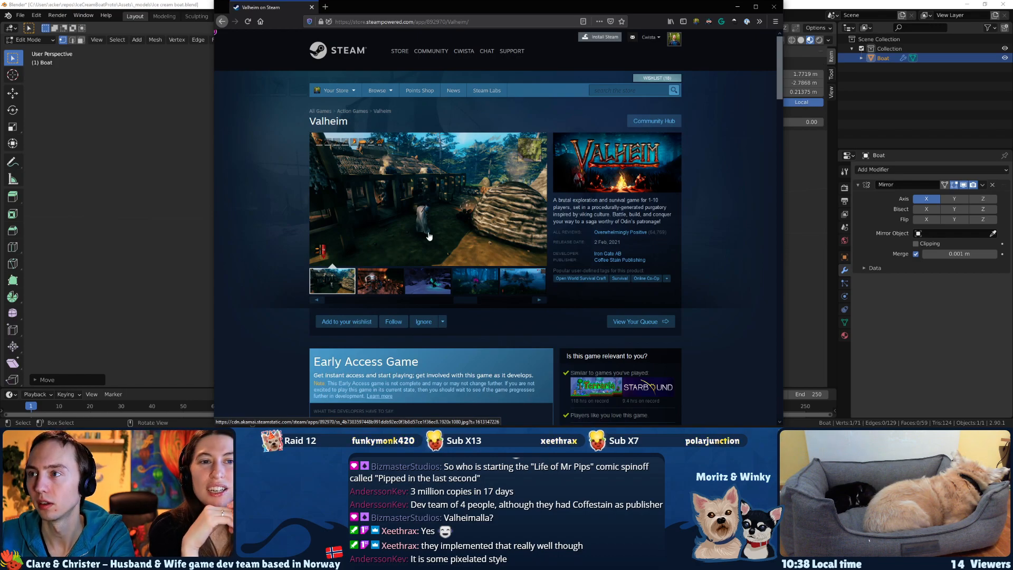
Look through the Valheim store page's description and key features, and return to its screenshots.
scroll(427, 234, down, 3)
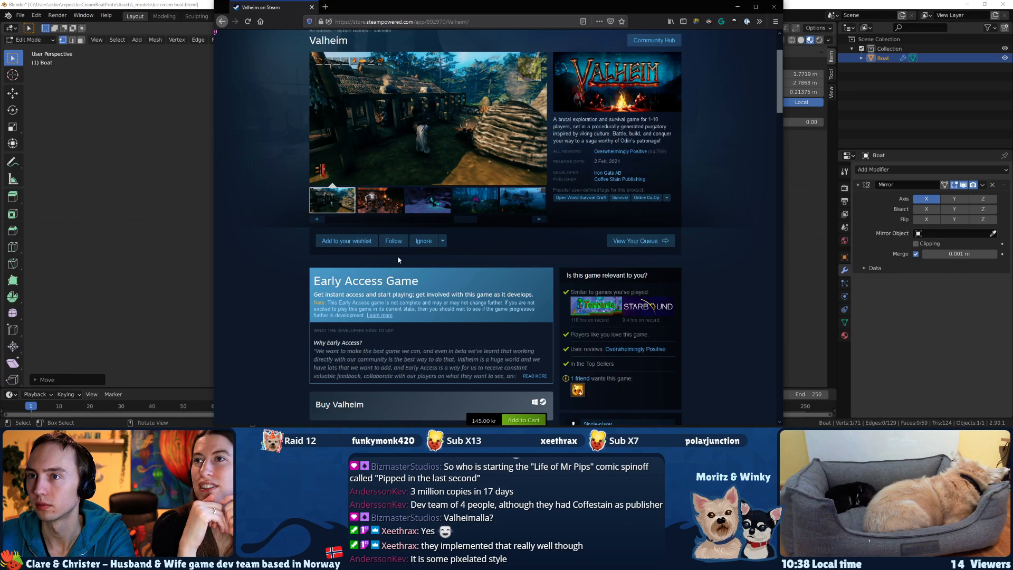
scroll(383, 219, up, 3)
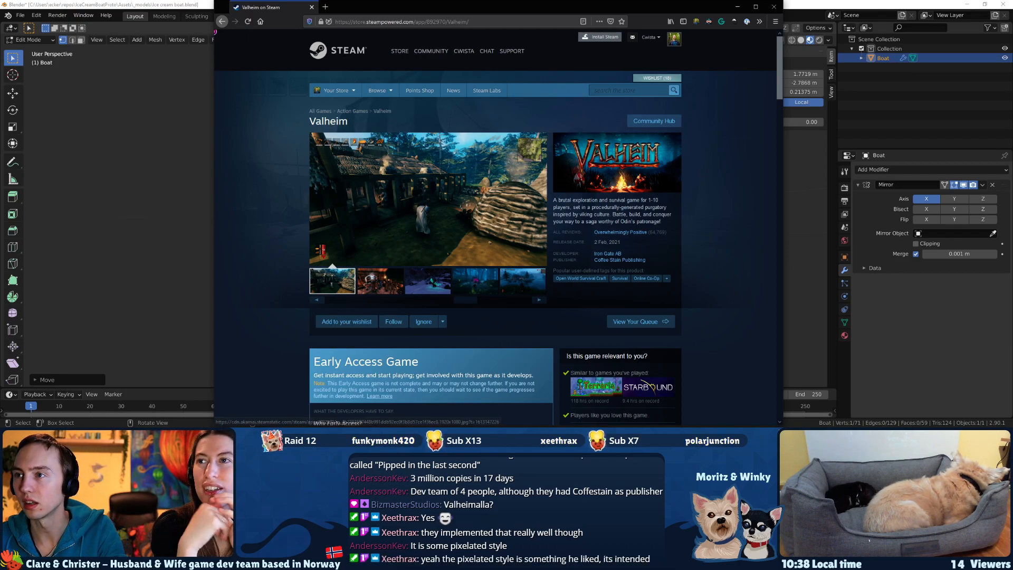
scroll(397, 258, down, 15)
scroll(397, 258, down, 3)
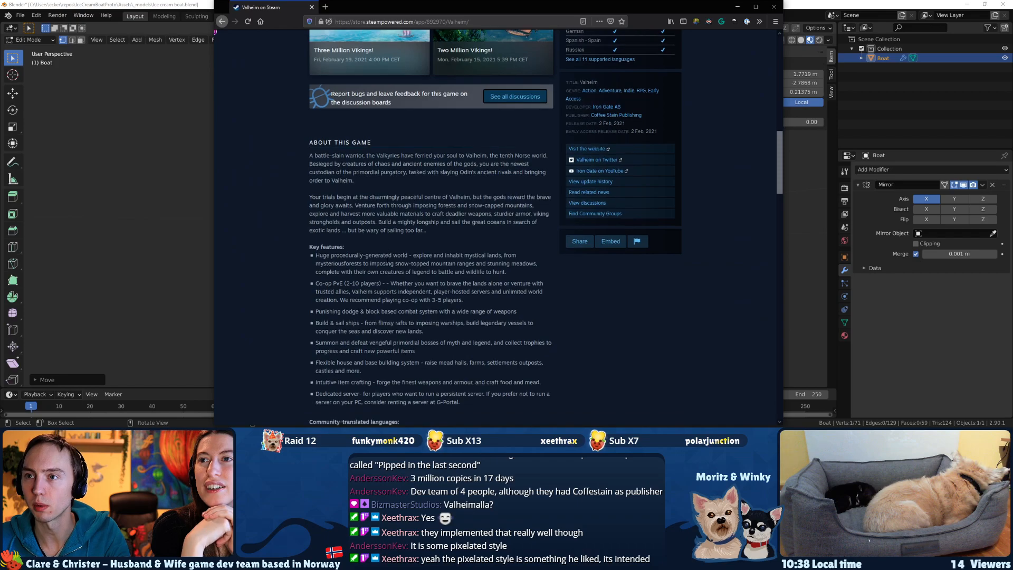
scroll(367, 248, down, 5)
scroll(366, 248, up, 20)
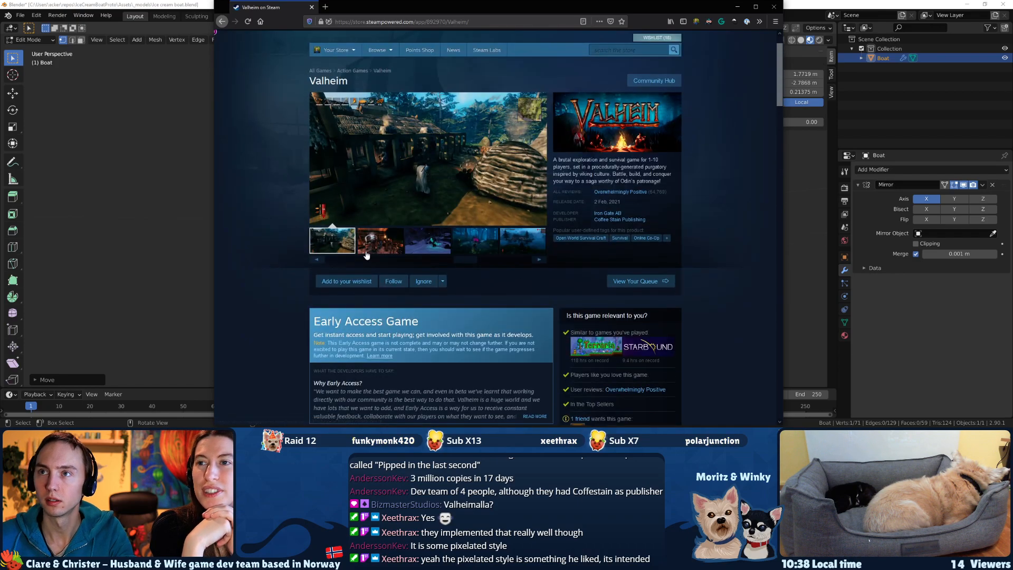
Search for "ultima online" in a new browser tab and enlarge the first image result.
key(ctrl+t)
text(ultima online)
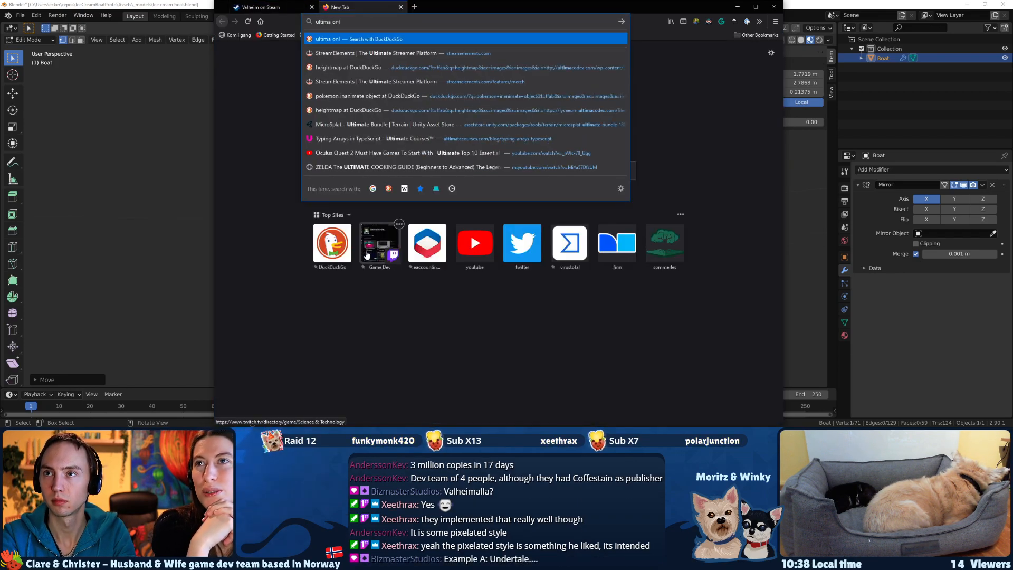
key(Return)
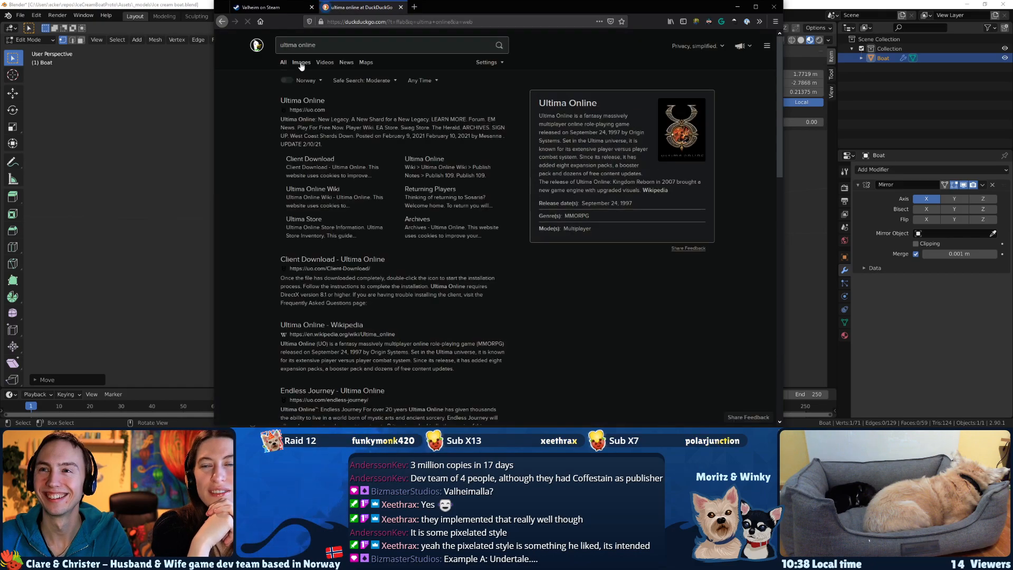
click(302, 63)
click(259, 132)
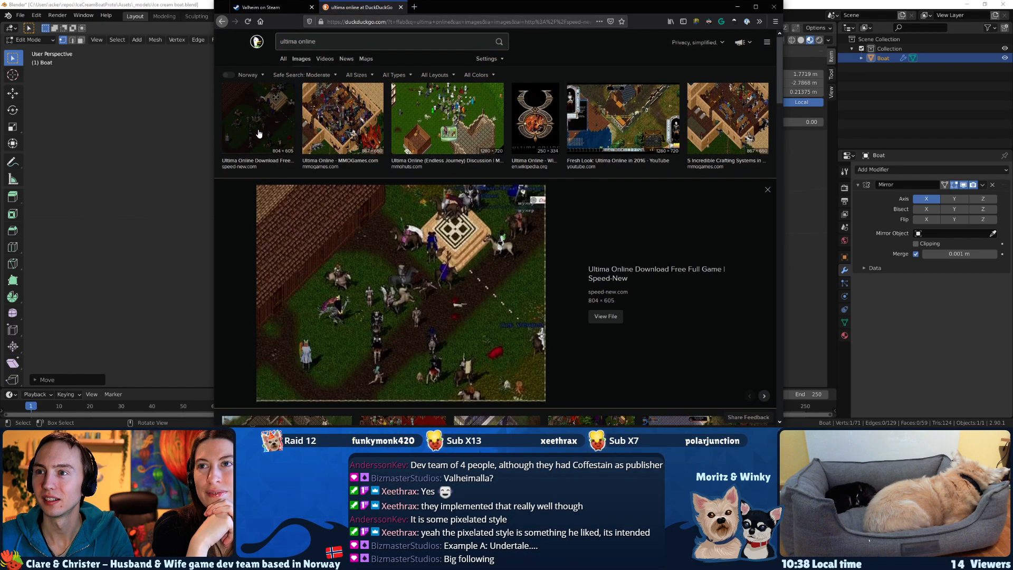
Examine the Ultima Online image results one after another, and close that browser tab.
key(Right)
key(Right)
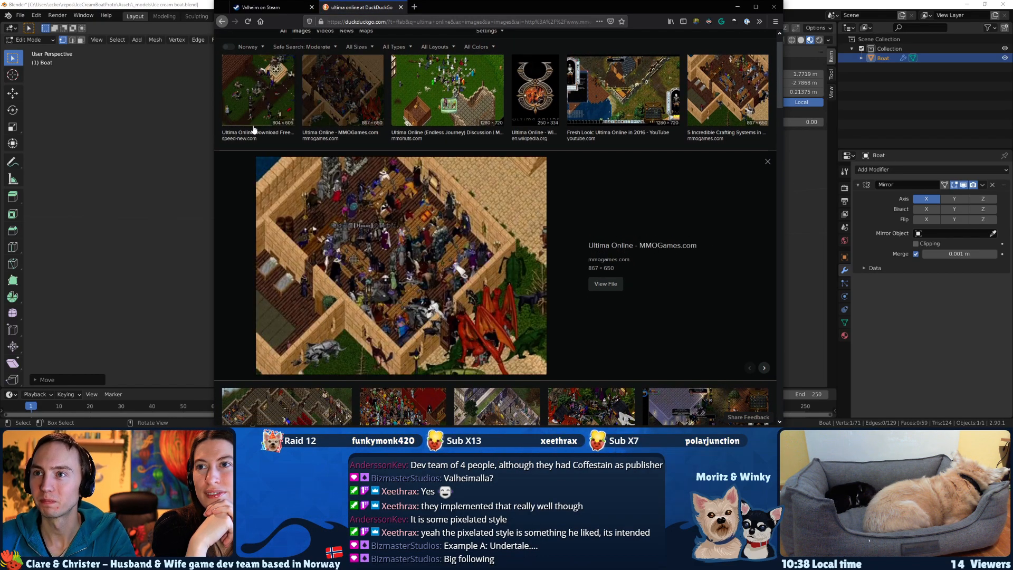
key(Right)
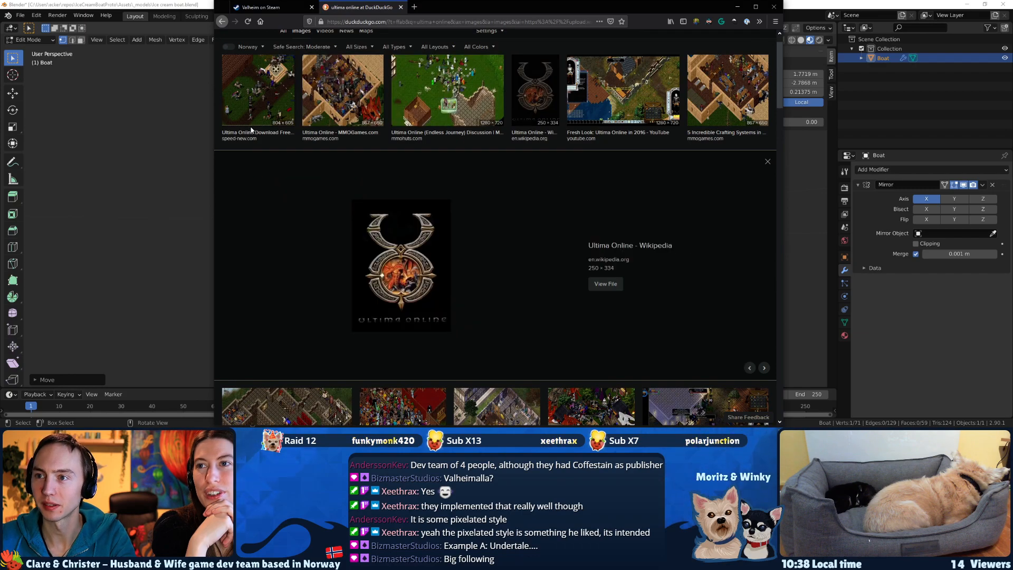
key(Right)
key(Right)
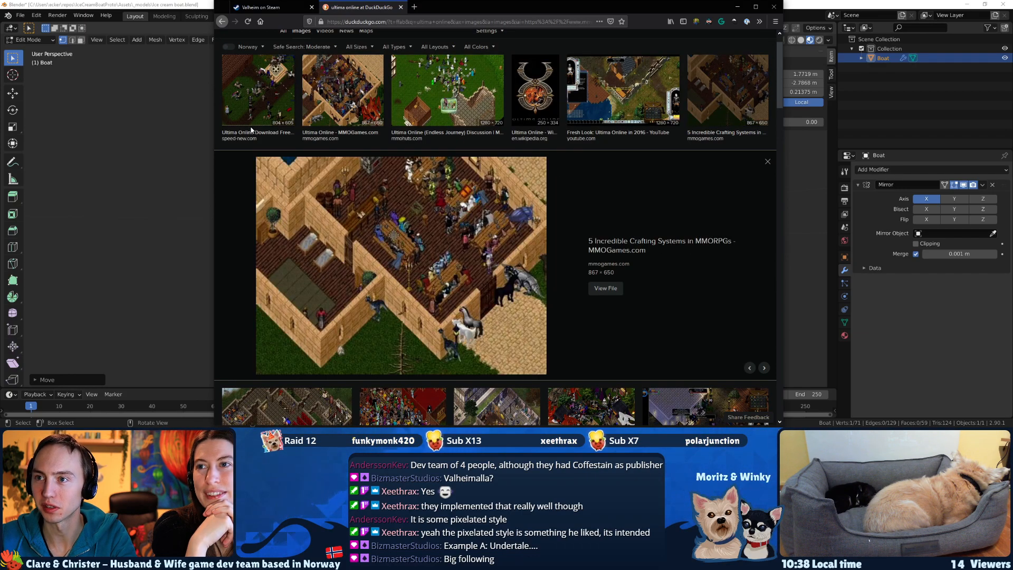
key(Right)
key(Right)
key(Right)
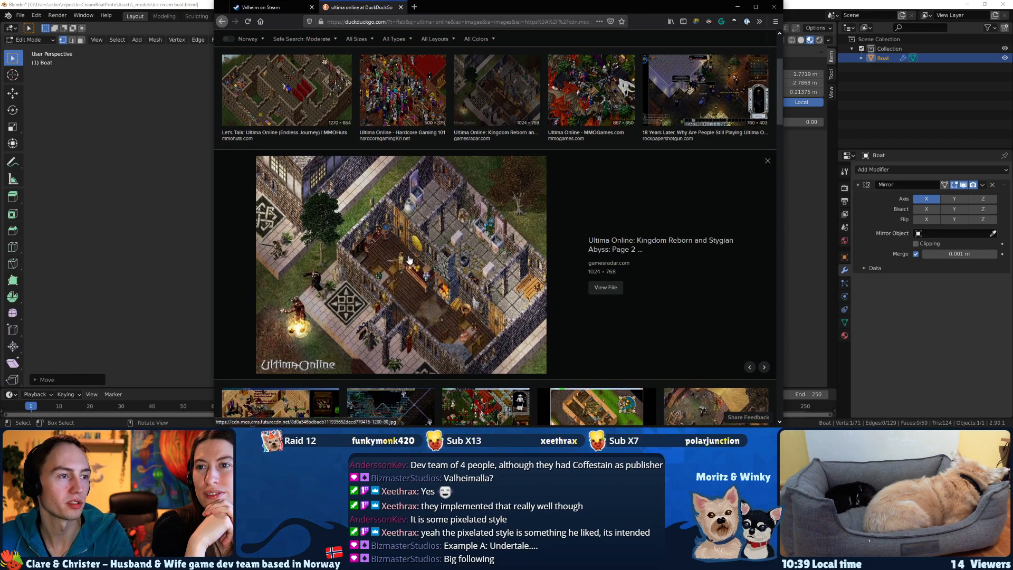
scroll(400, 263, up, 3)
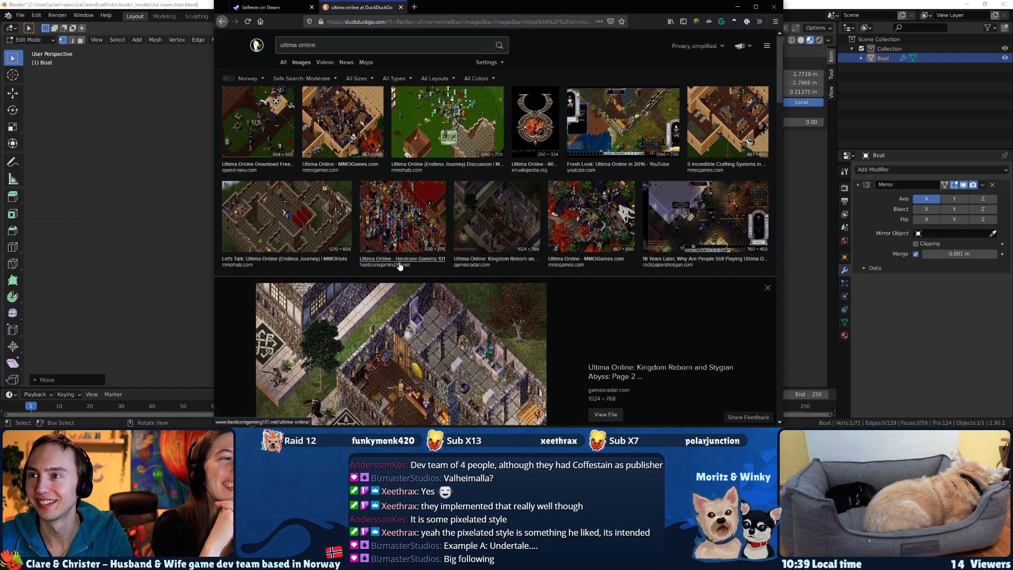
key(ctrl+w)
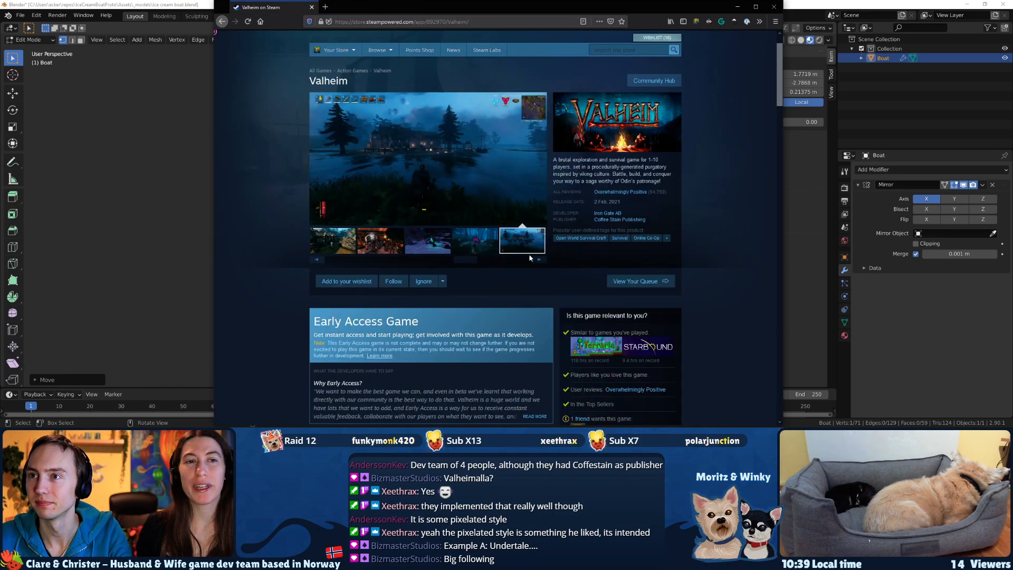
Return to Blender and slide the side vertex nearest the stem on the lengthwise cut along its edge.
click(849, 9)
middle_drag(555, 185, 498, 206)
key(alt+a)
click(493, 208)
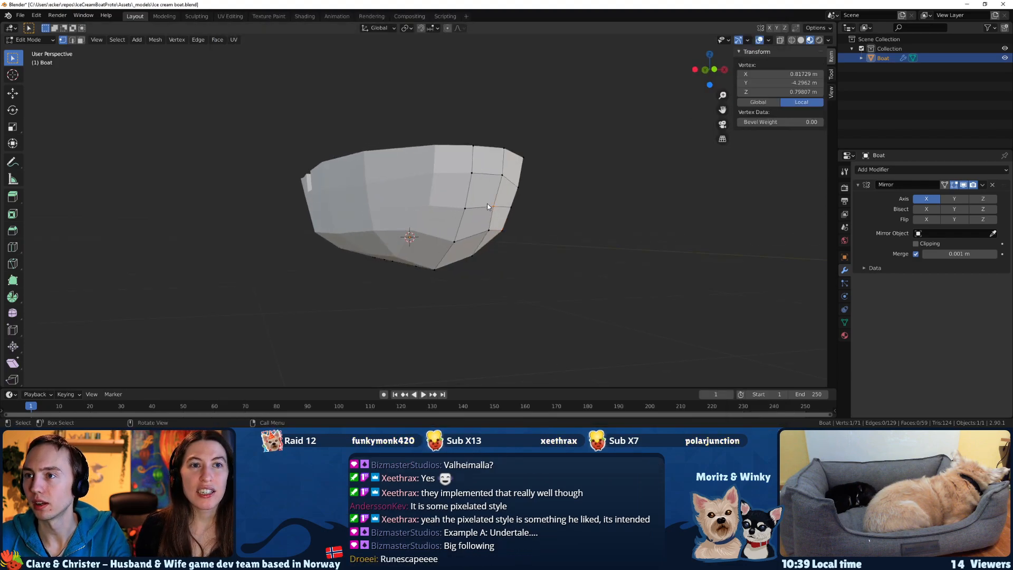
key(g)
key(g)
click(490, 203)
Slide a neighbouring lower bow vertex along its edge to even out the side faces.
middle_drag(490, 203, 441, 214)
click(464, 226)
key(g)
key(g)
click(461, 224)
Slide two more vertices of the lower bow area along their edges to smooth the hull curve.
click(440, 224)
key(g)
key(g)
click(434, 219)
click(432, 239)
shift+click(418, 217)
key(g)
key(g)
click(404, 215)
Move the side vertex behind the bow on the lengthwise cut to about X 1.95, Y -3.00, Z 0.82 m.
click(338, 212)
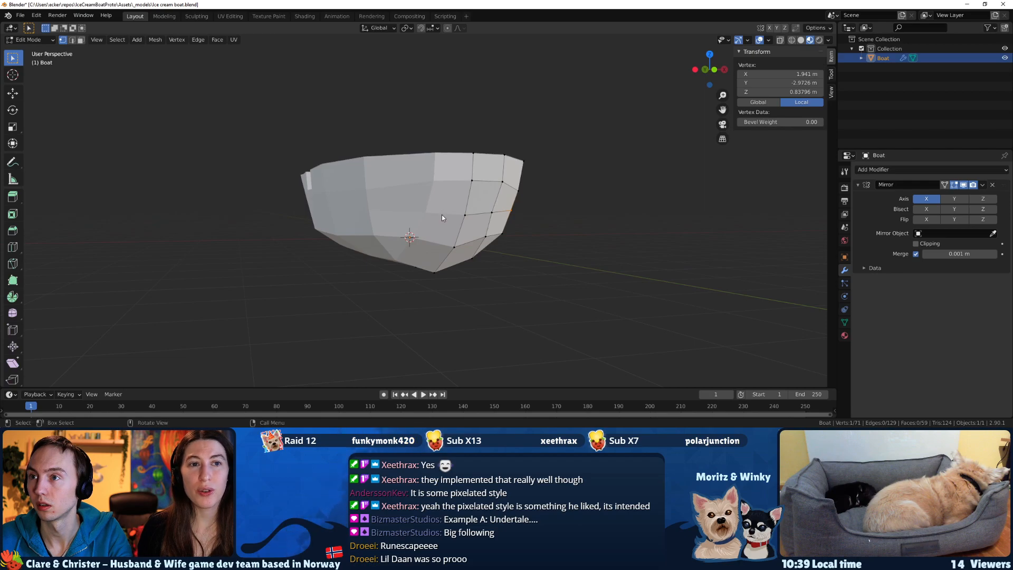
key(g)
click(442, 215)
middle_drag(523, 215, 436, 214)
key(g)
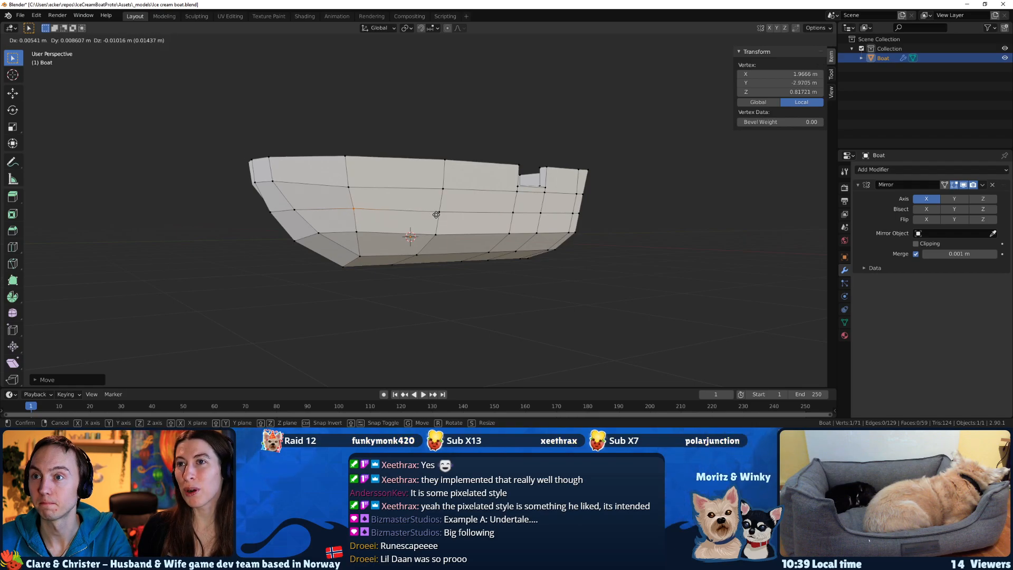
click(435, 214)
Knife-cut an edge across the transom from its upper side vertex to the centreline.
middle_drag(434, 214, 333, 264)
middle_drag(465, 237, 402, 270)
scroll(444, 248, up, 2)
key(k)
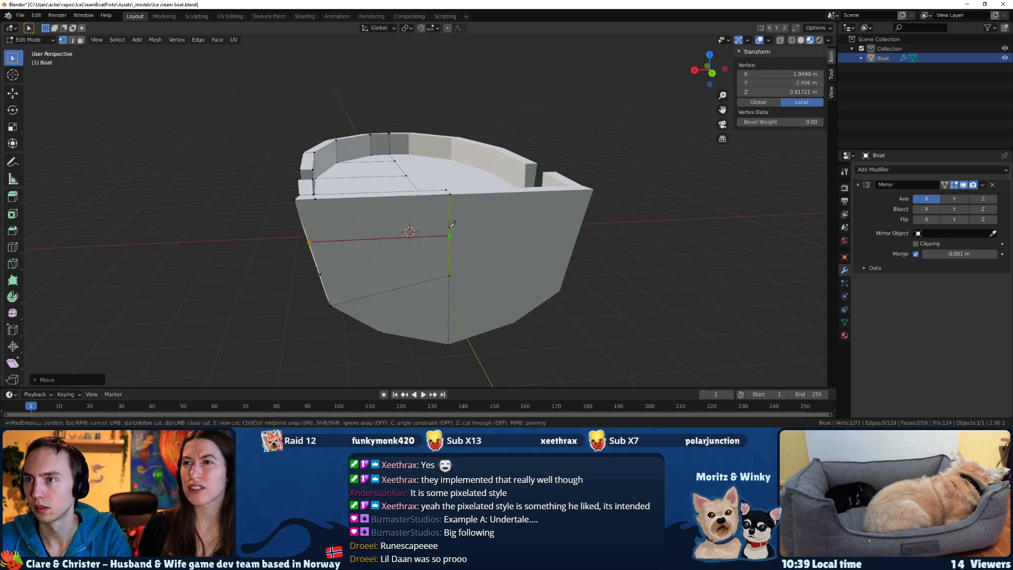
click(450, 235)
key(Return)
Slide the transom's lower centreline vertex vertically to about Z 0.09 m.
middle_drag(400, 271, 457, 268)
click(461, 273)
key(shift+v)
click(458, 266)
Knife-cut a second edge across the transom from the next lower side vertex to the centreline.
key(k)
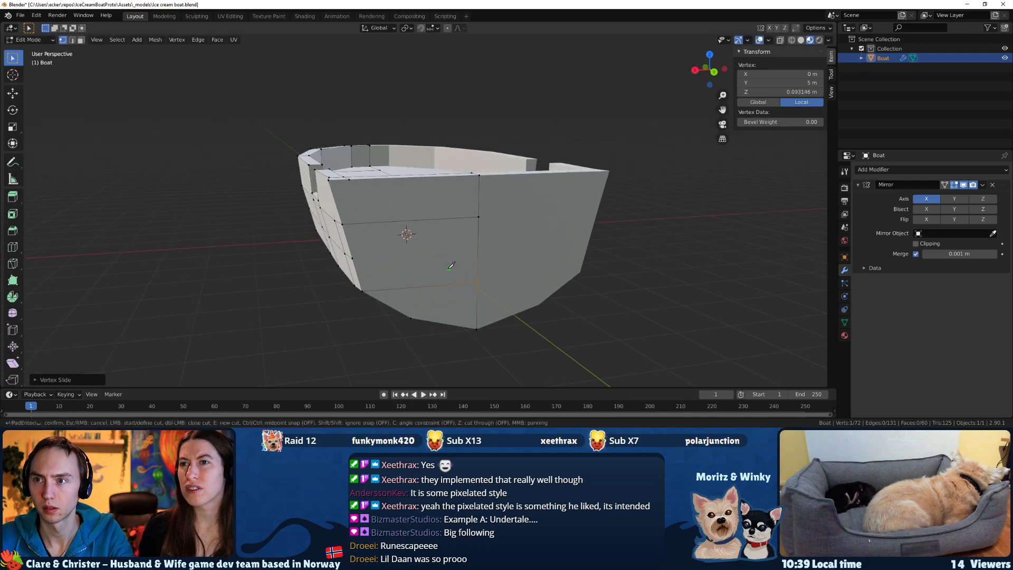
click(352, 258)
click(478, 248)
key(Return)
Knife-cut an edge across the bottom of the transom from the lowest hull corner vertex to the centreline.
mouse_move(475, 246)
middle_down()
mouse_move(443, 249)
mouse_move(480, 303)
mouse_move(546, 348)
mouse_move(653, 315)
mouse_move(465, 264)
mouse_move(449, 247)
mouse_move(460, 238)
mouse_move(496, 284)
mouse_move(518, 292)
mouse_move(495, 300)
middle_up()
scroll(653, 315, up, 1)
scroll(465, 264, up, 1)
key(k)
click(513, 268)
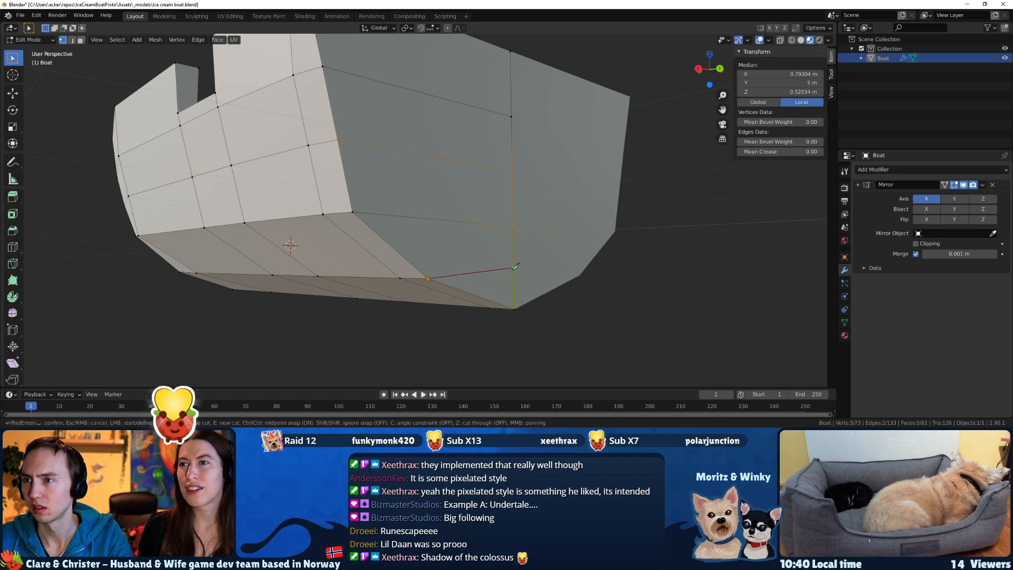
key(Return)
Try to slide the transom's bottom centre vertex forward along the keel.
middle_drag(508, 286, 548, 298)
click(511, 288)
key(g)
key(g)
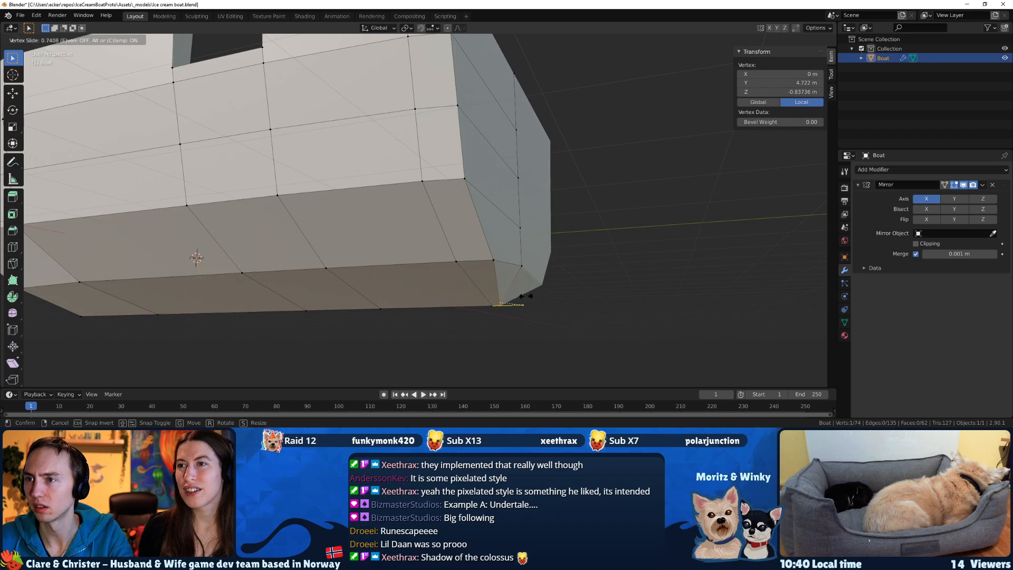
click(539, 299)
Try to shift the two rearmost keel vertices forward, by sliding them and by moving them along Y.
shift+click(492, 305)
key(g)
key(g)
right_click(521, 323)
key(g)
key(x)
key(y)
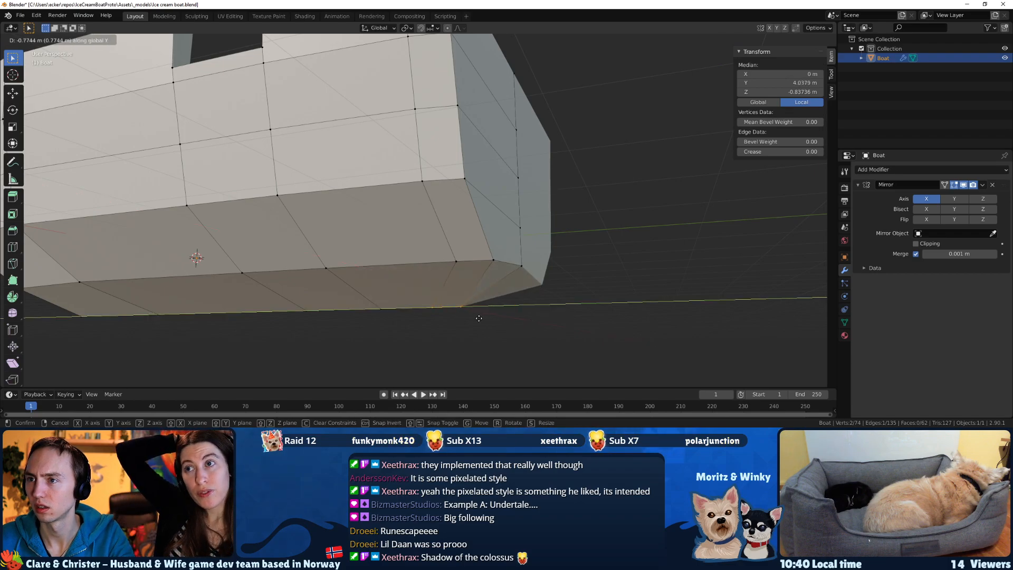
click(478, 318)
Try to raise the four rearmost keel vertices along Z by about 0.09 m.
middle_drag(478, 318, 524, 326)
middle_drag(447, 330, 432, 337)
shift+click(415, 320)
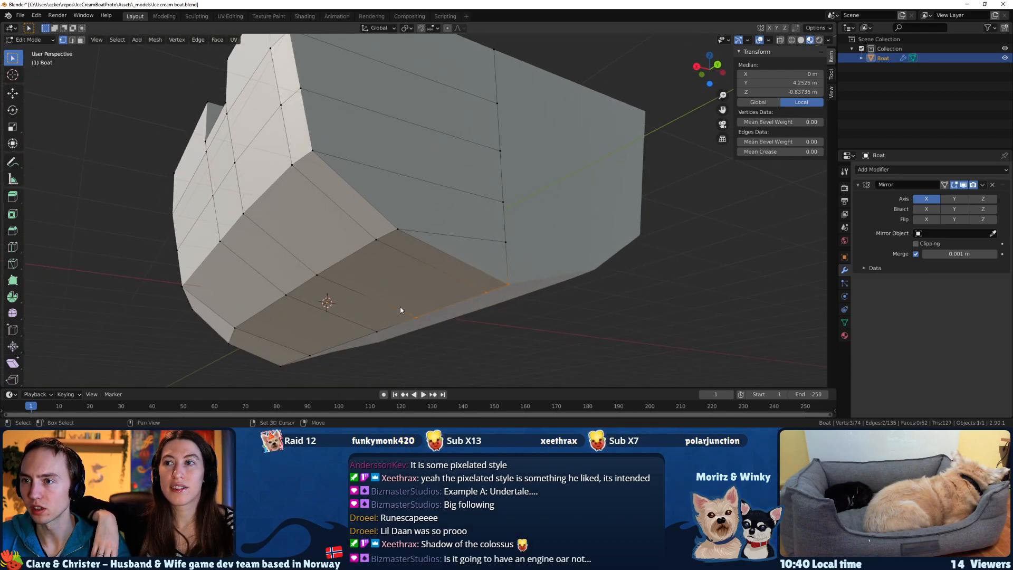
key(g)
key(z)
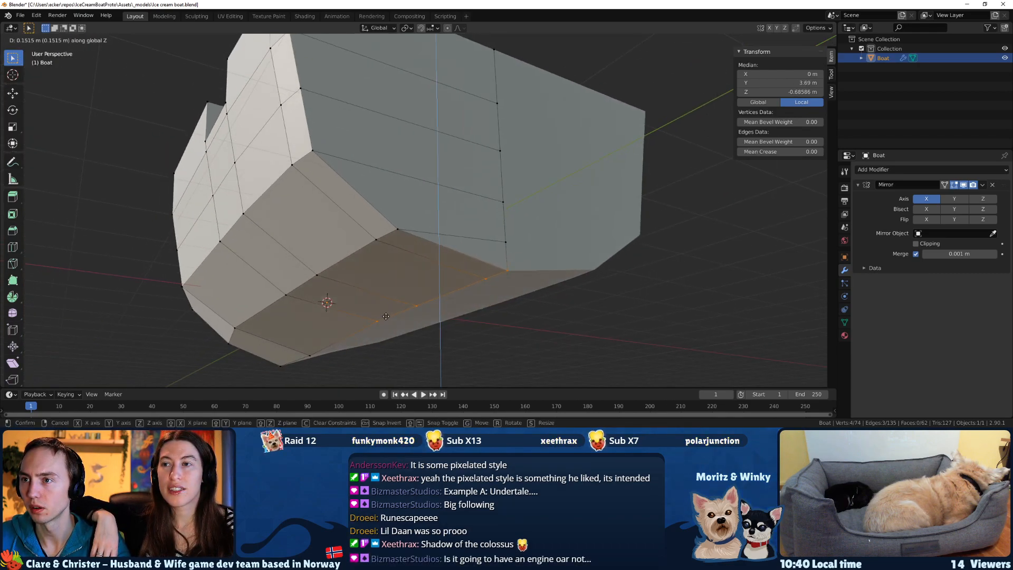
click(387, 322)
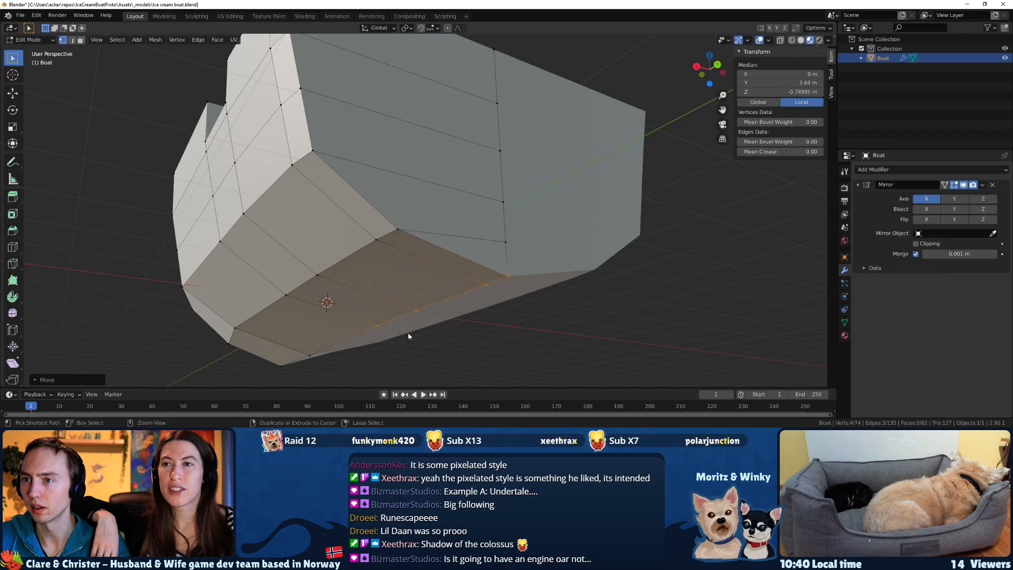
Try to raise progressively fewer of the rearmost keel vertices further along Z, and undo the keel raise.
shift+click(375, 322)
key(g)
key(z)
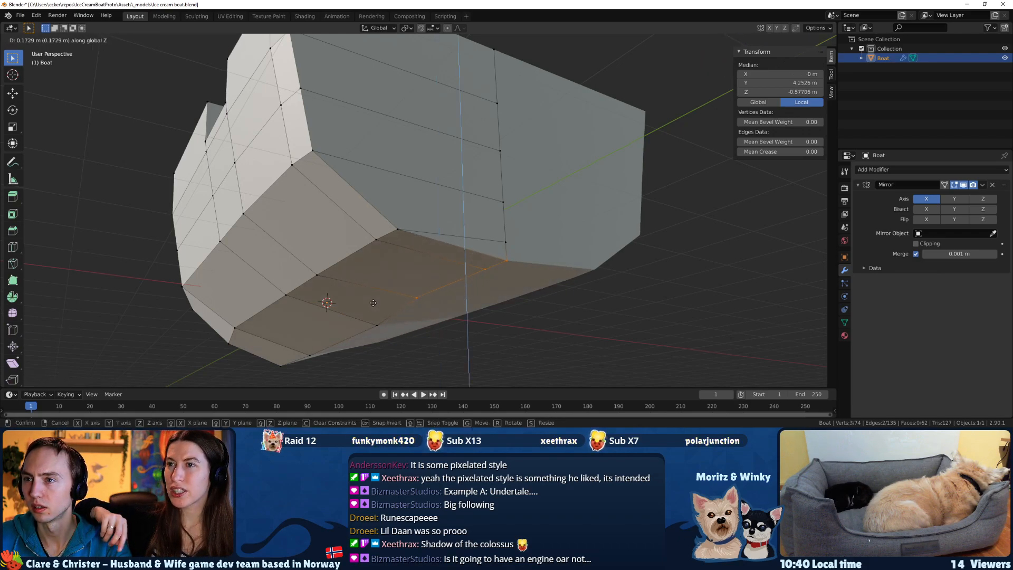
click(390, 298)
shift+click(405, 289)
key(g)
click(410, 292)
middle_drag(410, 291, 471, 325)
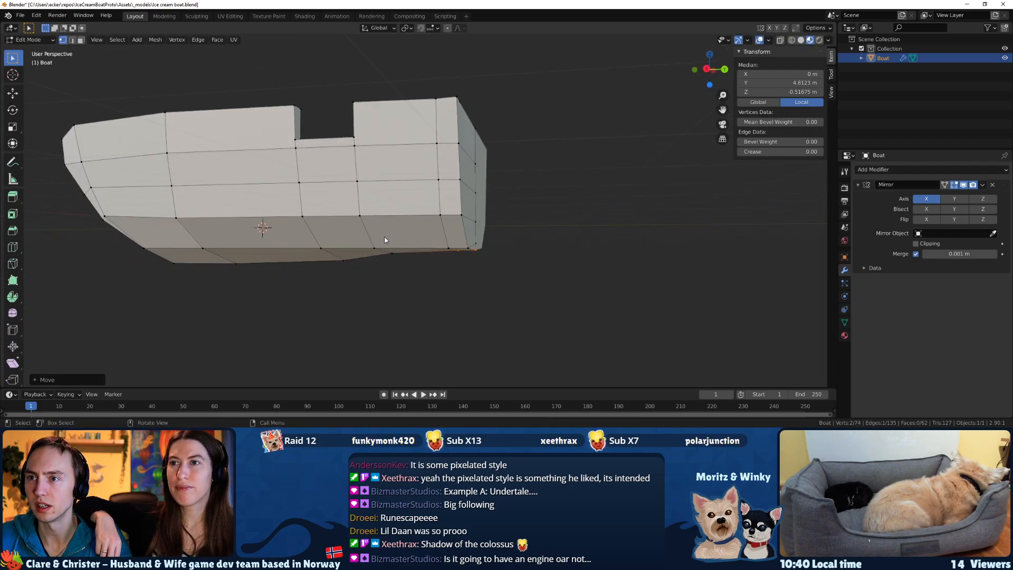
key(ctrl+z)
Lower the five rear vertices of the lower hull side edge along Z by about 0.09 m.
middle_drag(433, 260, 393, 269)
ctrl+click(442, 260)
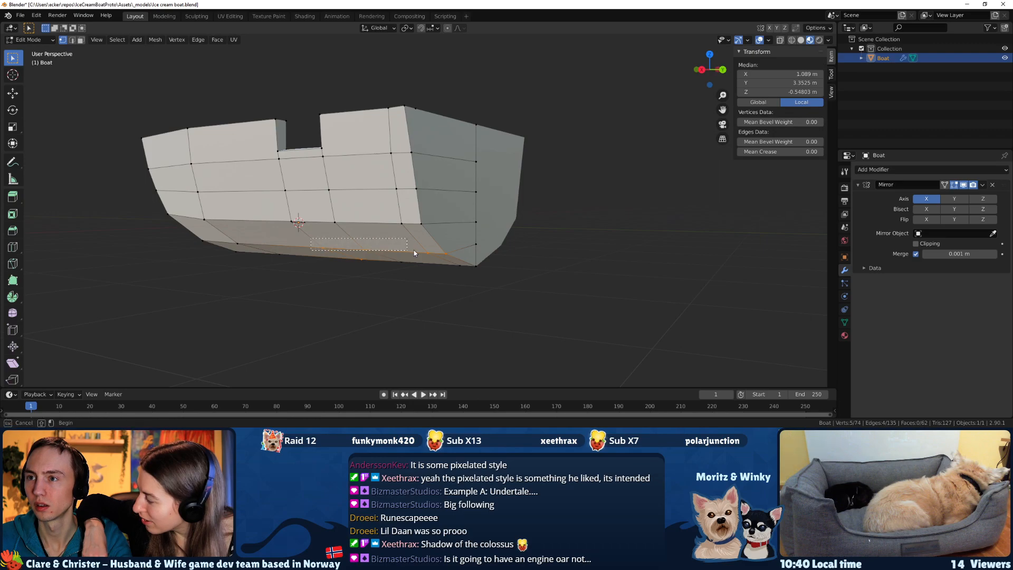
mouse_move(460, 263)
middle_down()
mouse_move(483, 245)
mouse_move(458, 245)
middle_up()
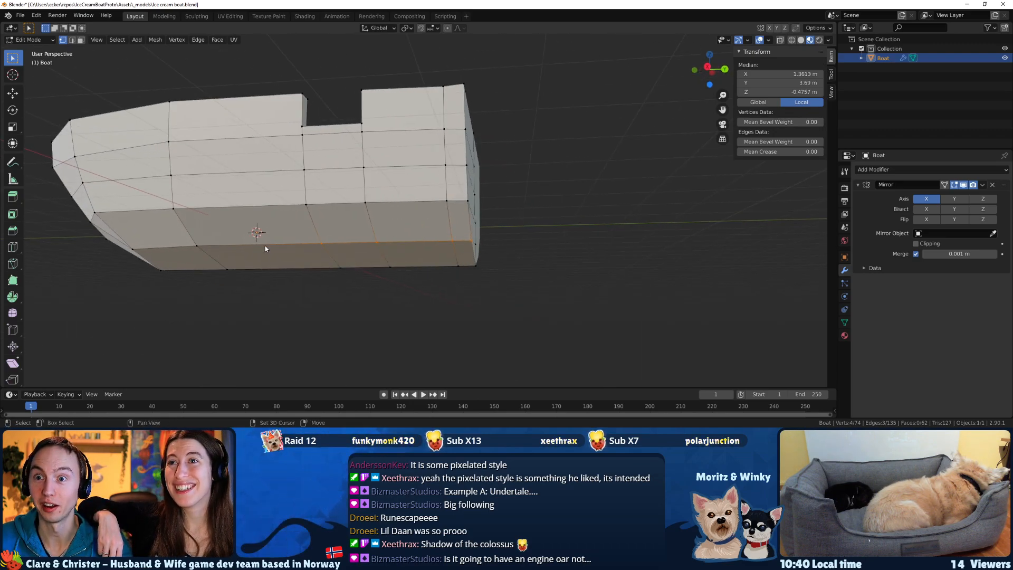
middle_drag(203, 245, 258, 251)
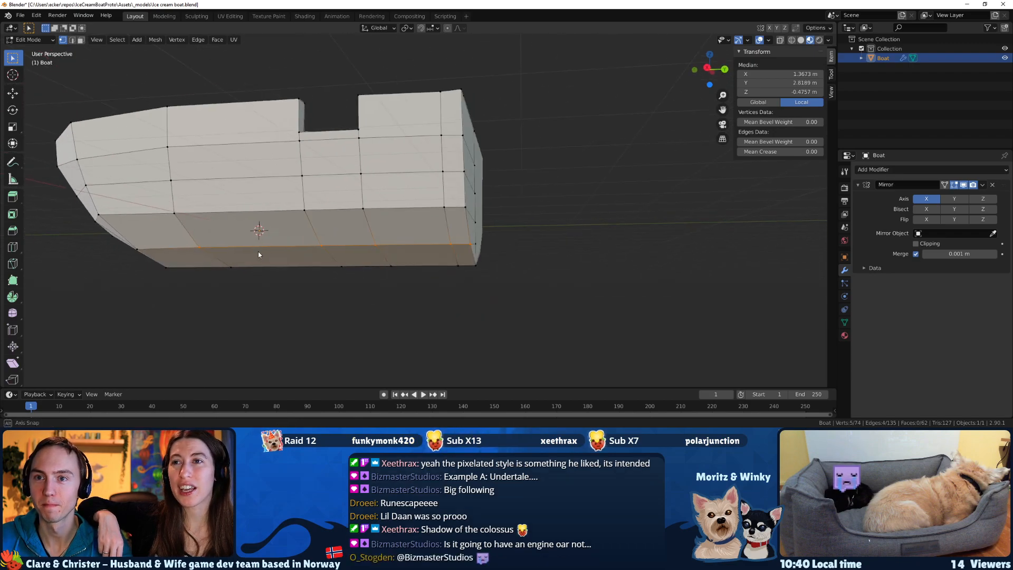
key(g)
key(z)
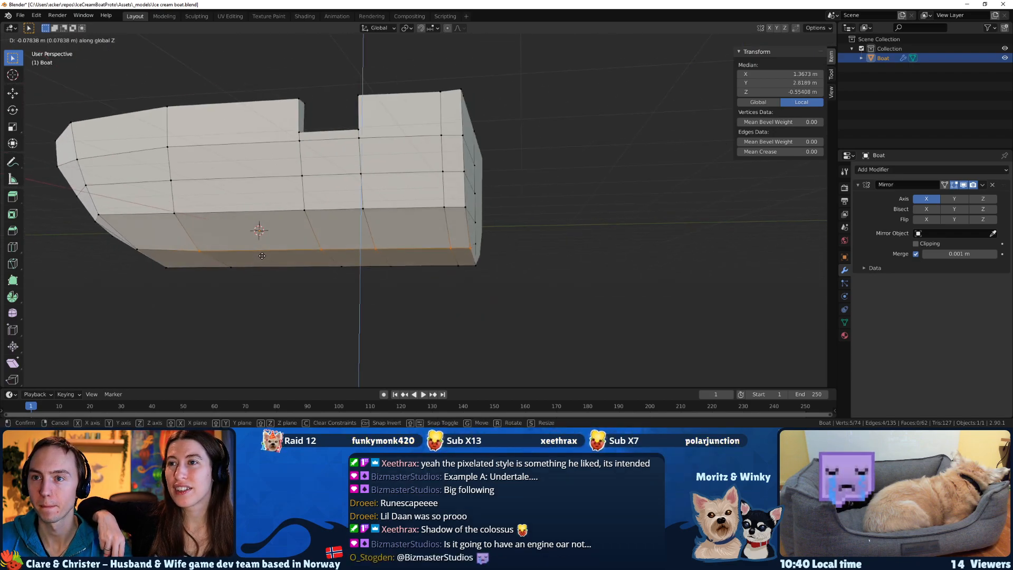
click(263, 258)
Lower the four rearmost vertices of the lower side edge by about 0.09 m and the three rearmost by a further 0.03 m or so.
ctrl+drag(213, 255, 186, 242)
key(g)
key(z)
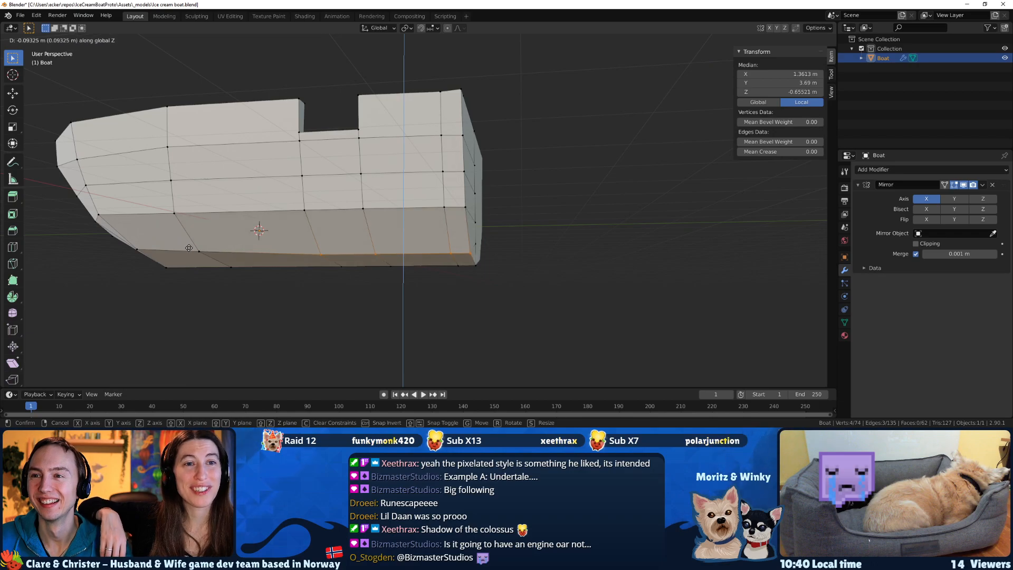
click(189, 248)
ctrl+drag(347, 256, 294, 245)
key(g)
key(z)
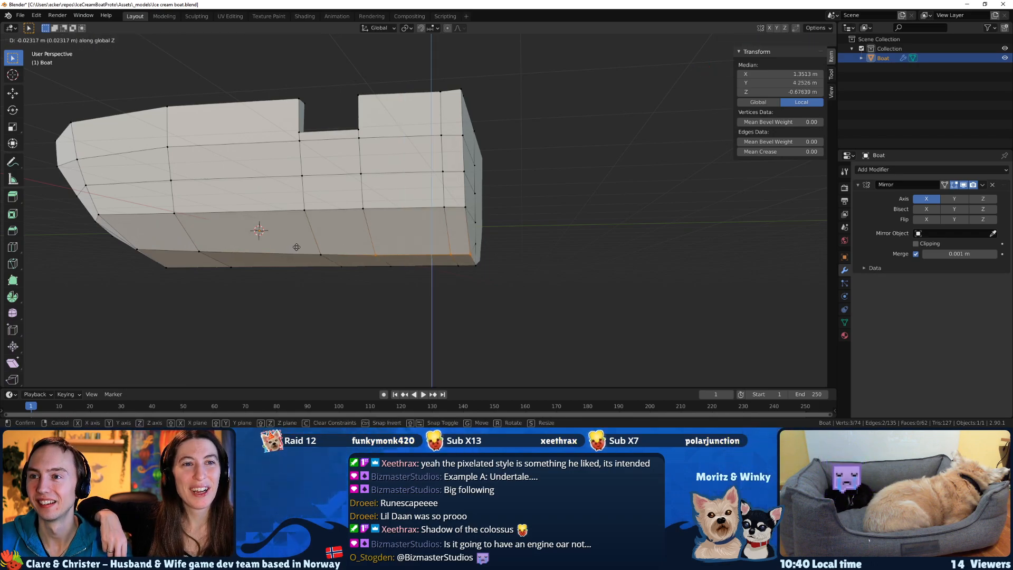
click(294, 248)
Lower the two rearmost vertices of the lower side edge by about 0.02 m, and the stern corner vertex slightly further along Z.
ctrl+drag(389, 260, 361, 250)
key(g)
key(z)
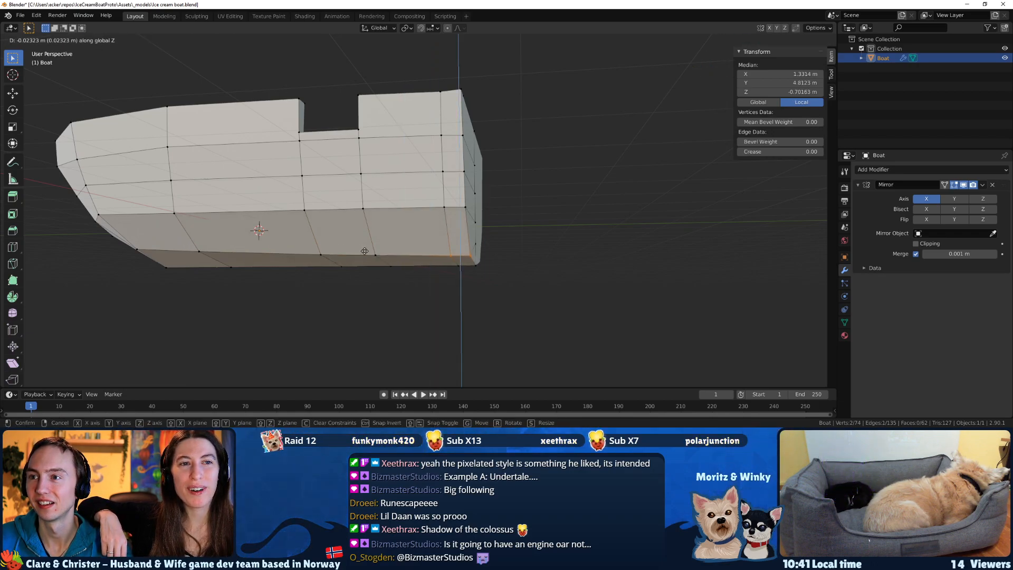
click(365, 252)
ctrl+drag(464, 260, 438, 253)
key(g)
key(z)
click(440, 255)
In the right side view, lower all five rear vertices of the lower side edge together by about 0.09 m along Z.
mouse_move(438, 256)
middle_down()
mouse_move(356, 264)
mouse_move(443, 262)
middle_up()
drag(446, 260, 235, 248)
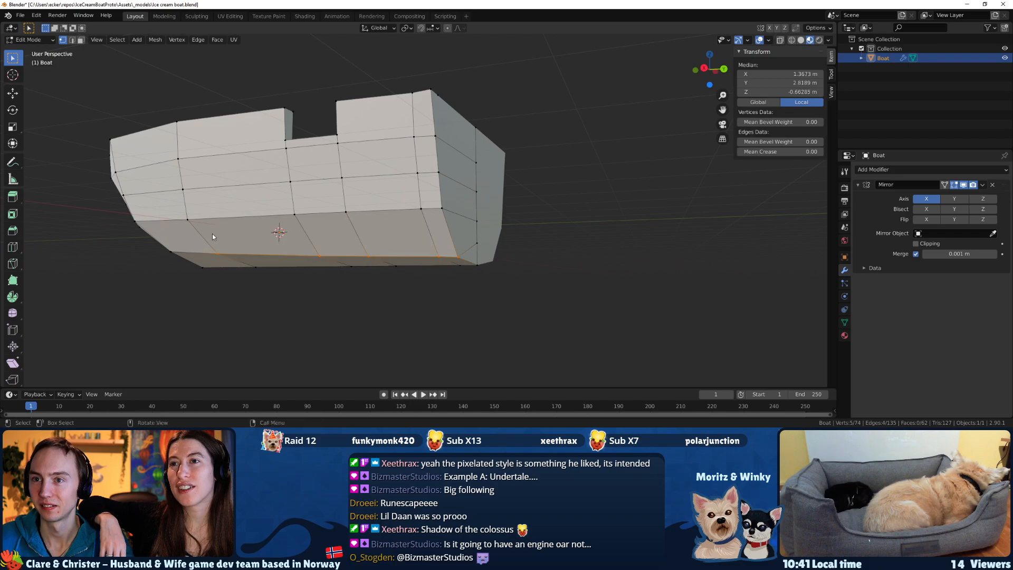
key(KP_1)
key(KP_3)
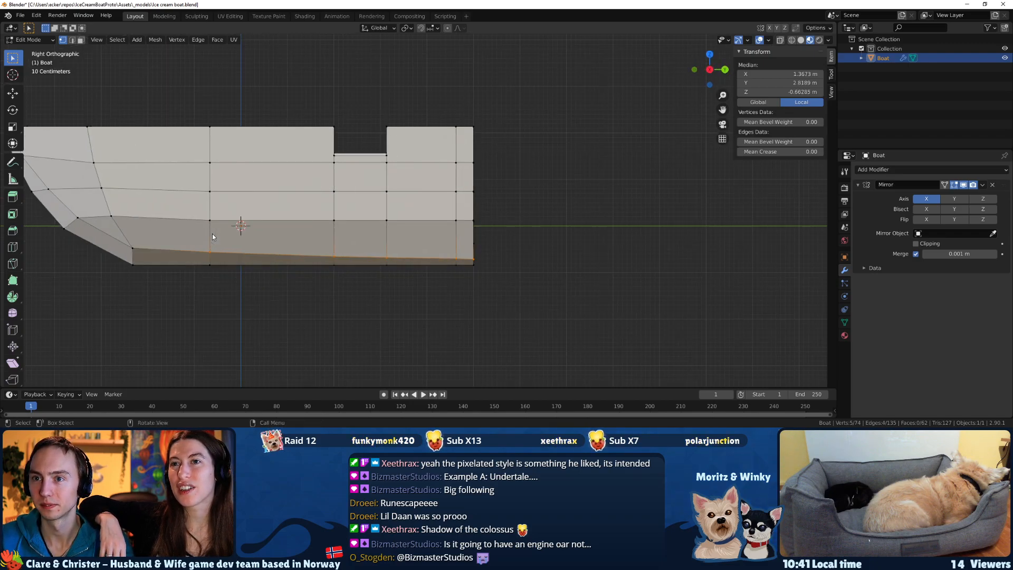
key(g)
key(z)
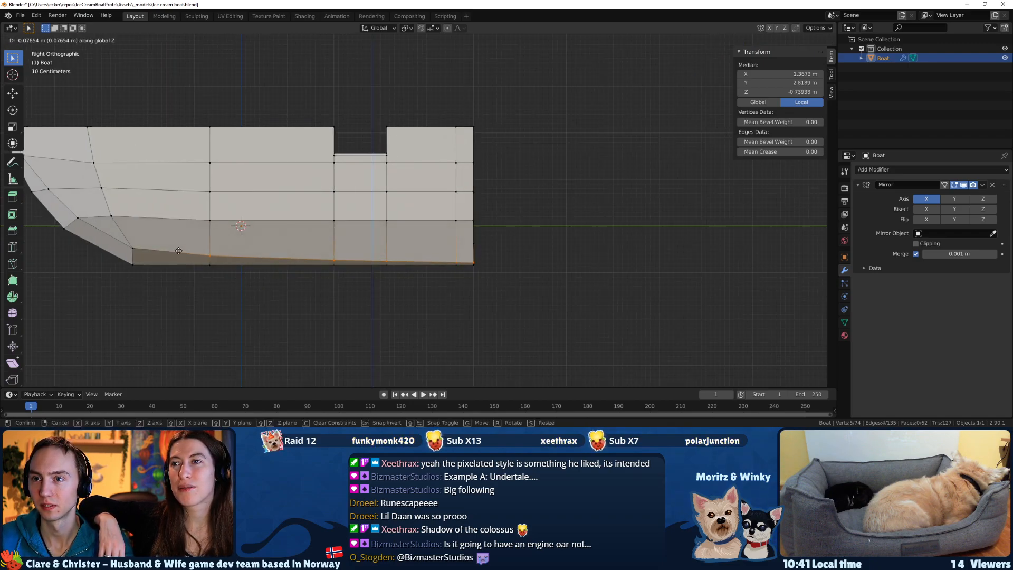
click(181, 253)
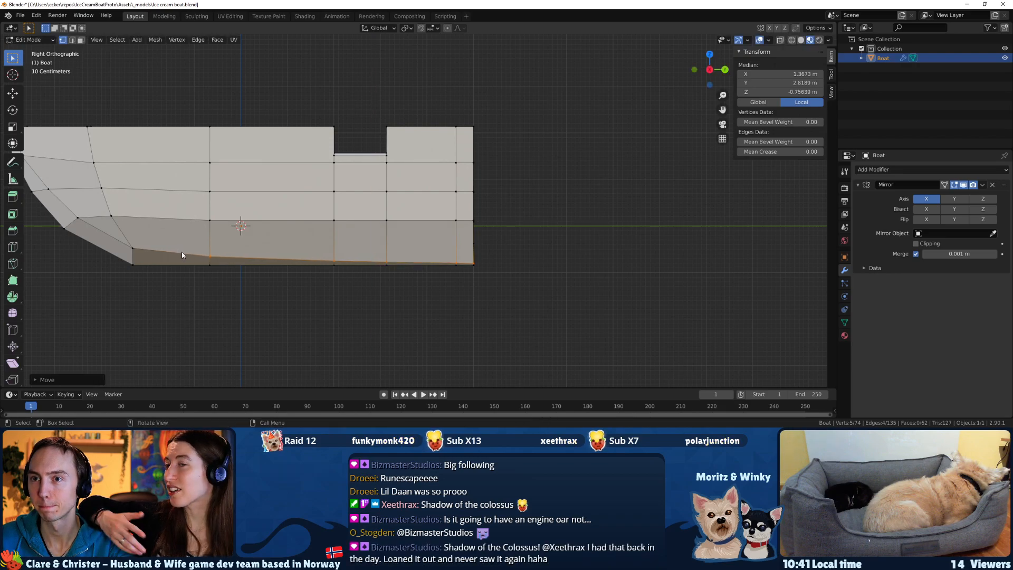
Lower the four rearmost lower side edge vertices by about 0.01 m, and those except the stern corner by about 0.03 m more.
ctrl+drag(206, 251, 216, 256)
key(z)
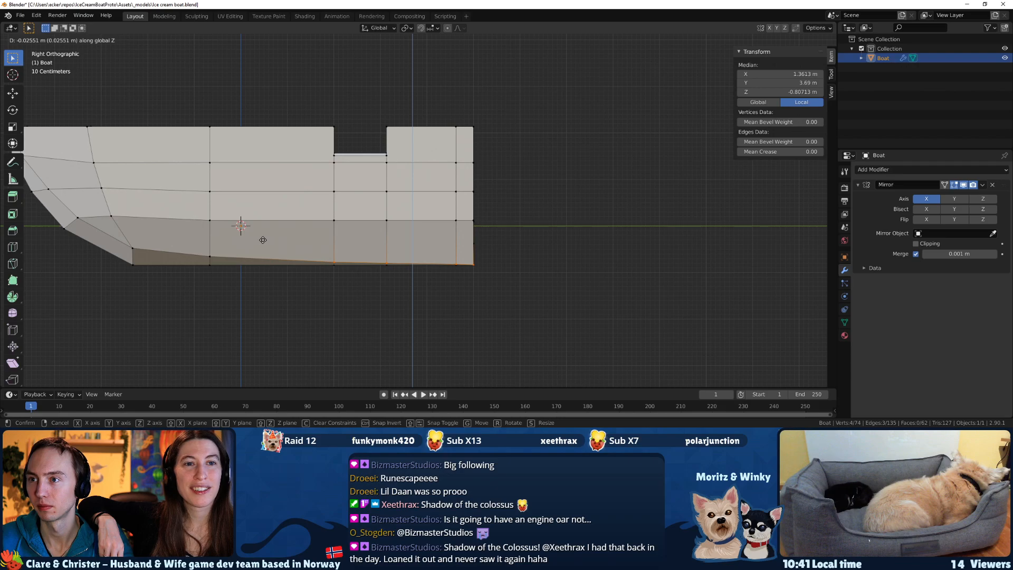
click(262, 239)
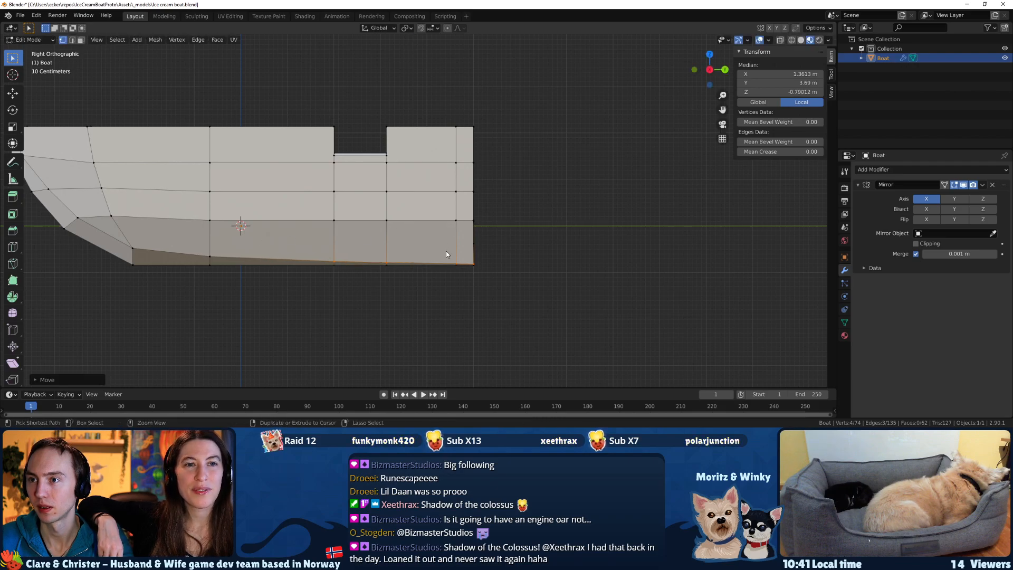
drag(465, 260, 483, 275)
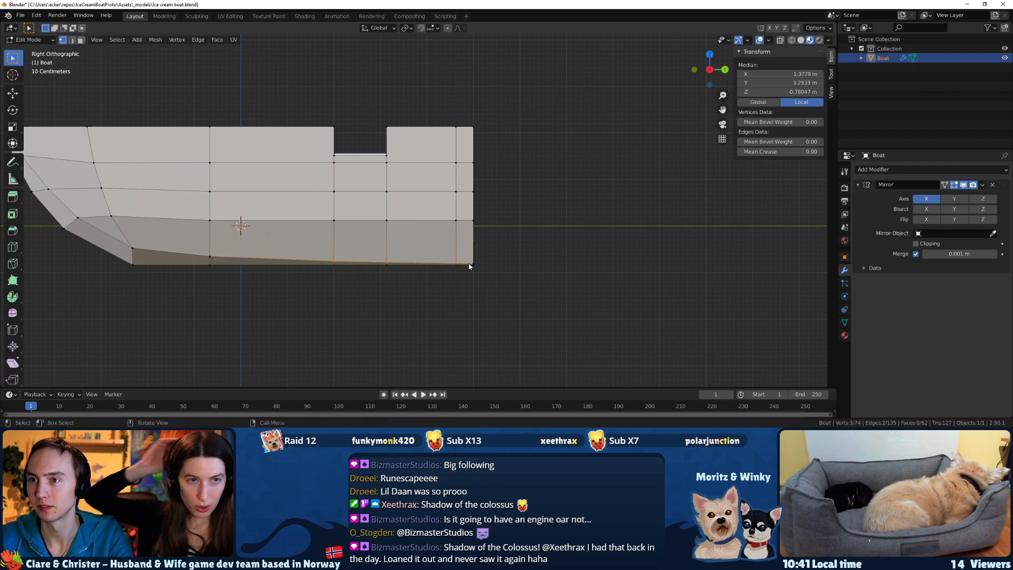
key(g)
key(z)
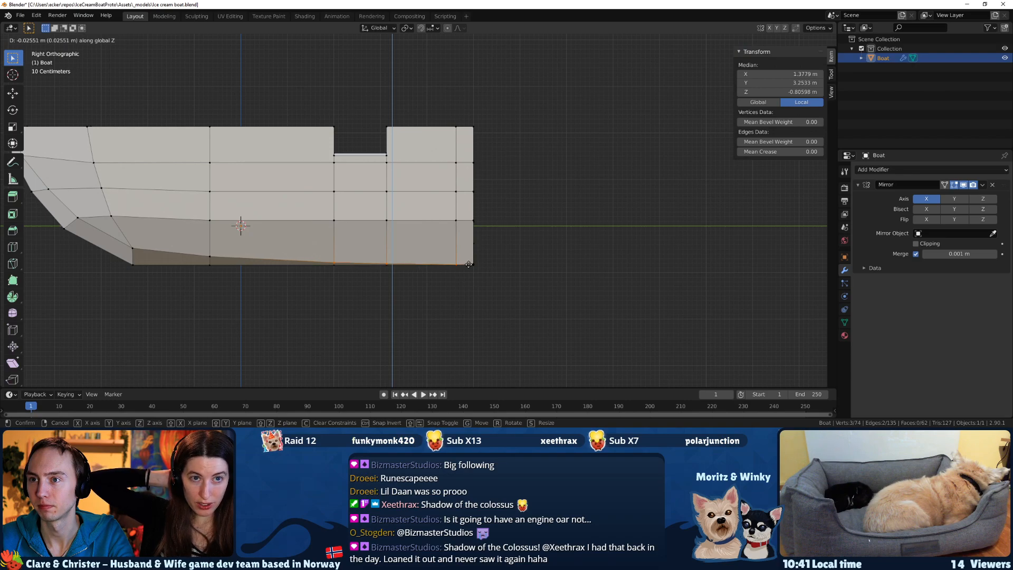
click(321, 253)
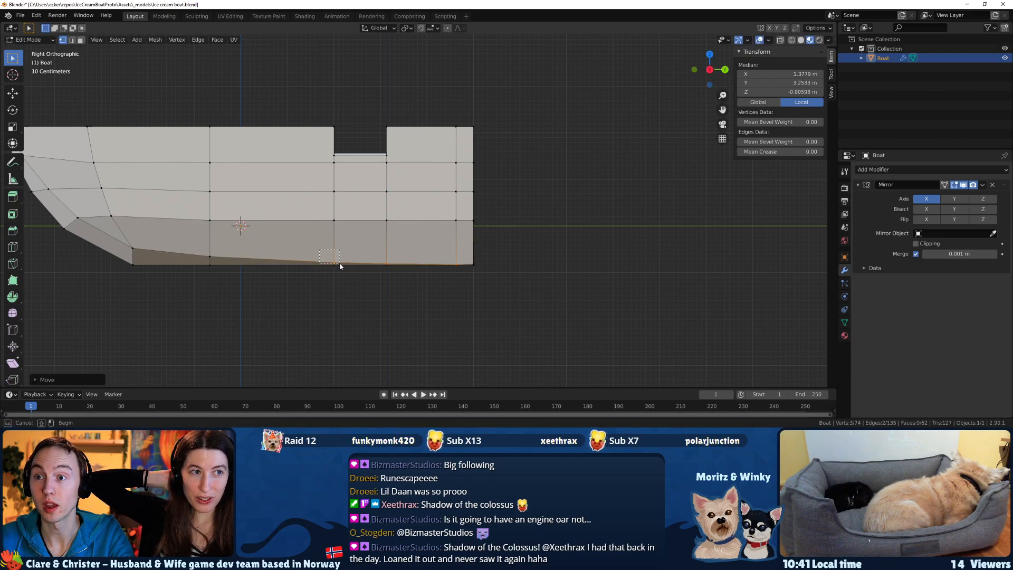
Try to adjust the height of the lower side edge vertex below the opening's front edge, and save the boat file.
drag(340, 266, 341, 267)
key(g)
key(z)
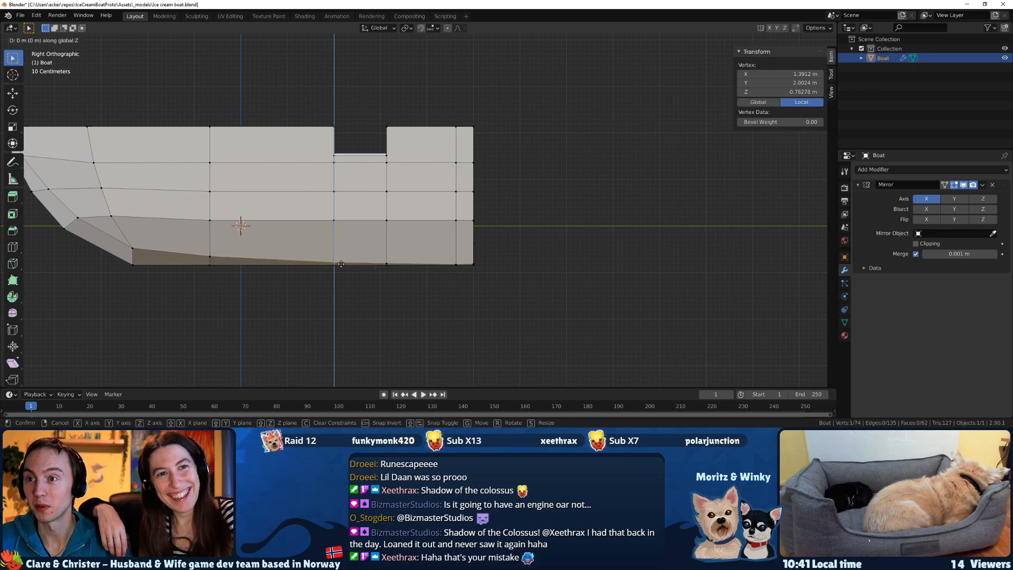
click(335, 263)
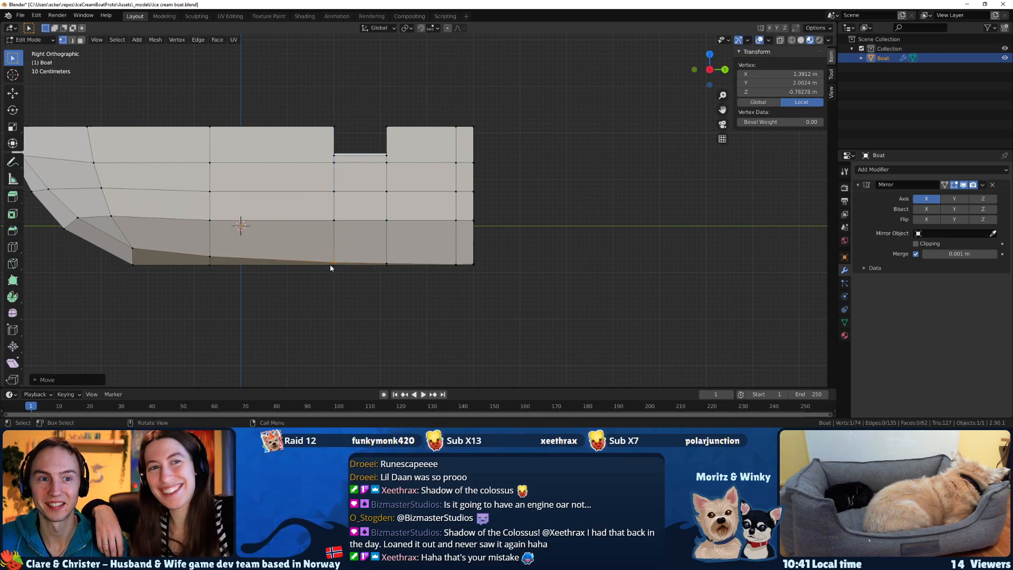
middle_drag(327, 274, 366, 279)
key(ctrl+s)
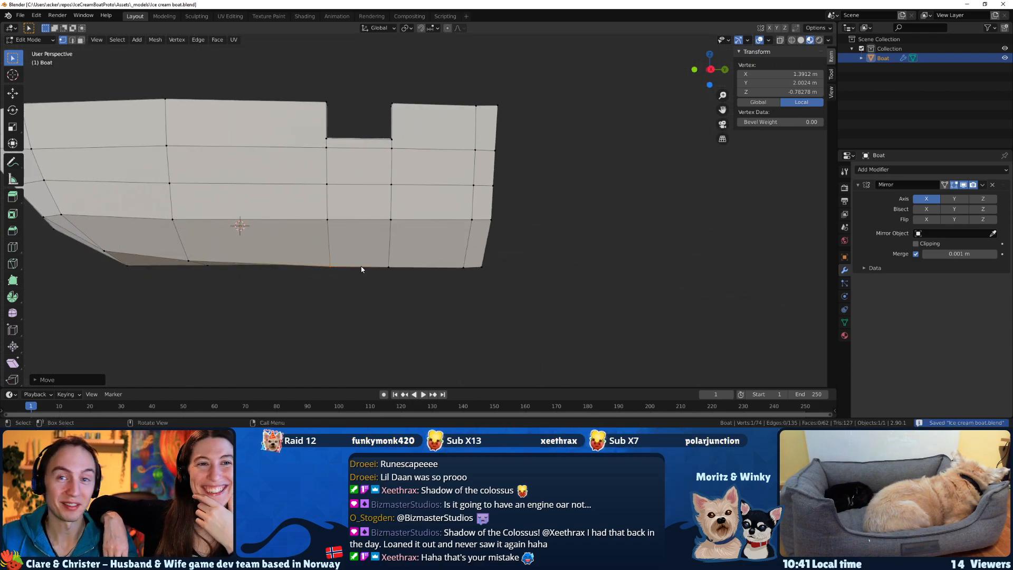
Select the two rearmost keel vertices on the underside of the stern.
middle_drag(556, 235, 443, 250)
drag(457, 265, 435, 236)
middle_drag(436, 237, 267, 211)
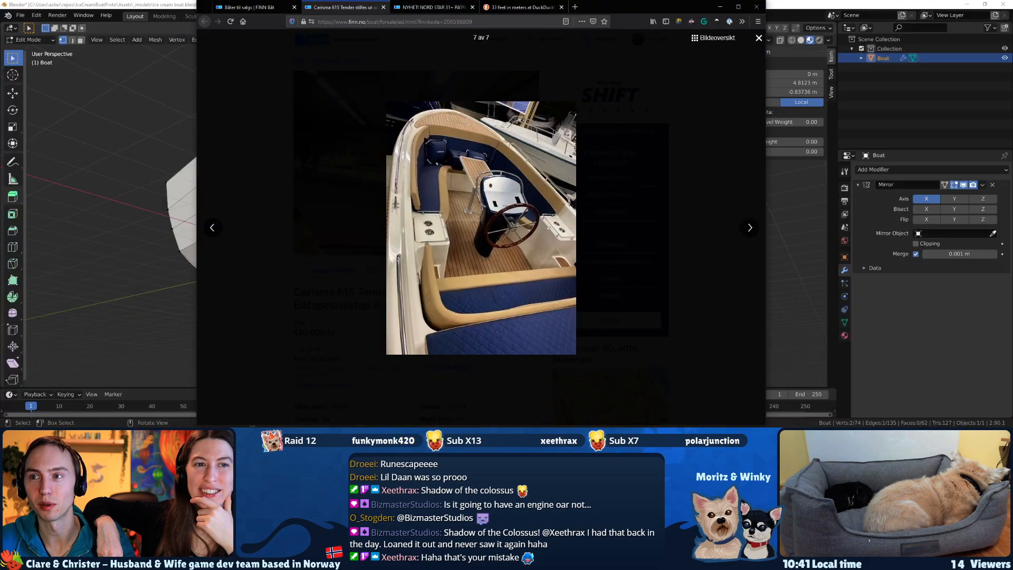
Switch to the browser and look through the photos in the NORD STAR 31+ PATROL boat listing for reference.
key(alt+Tab)
click(406, 7)
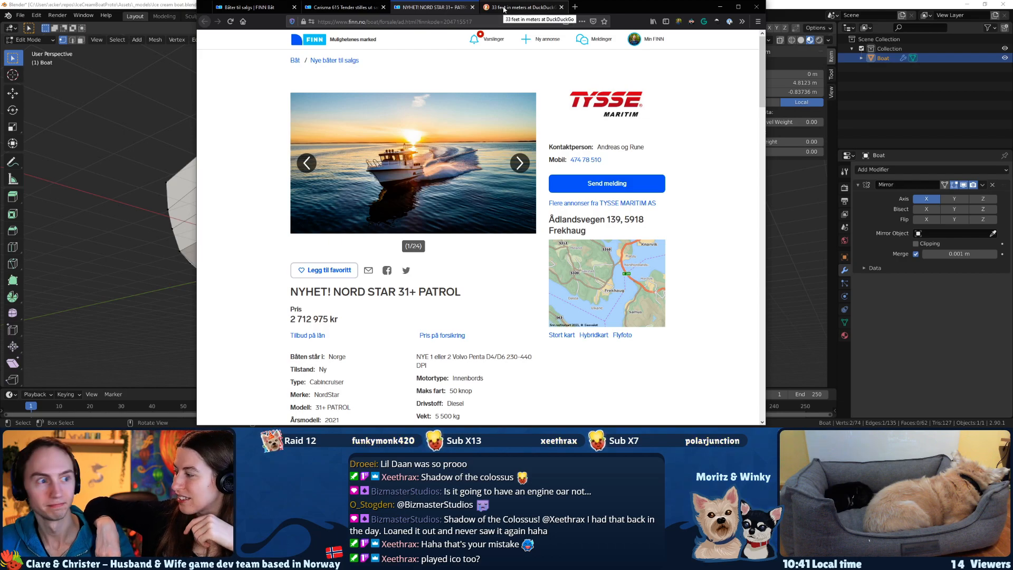
click(503, 8)
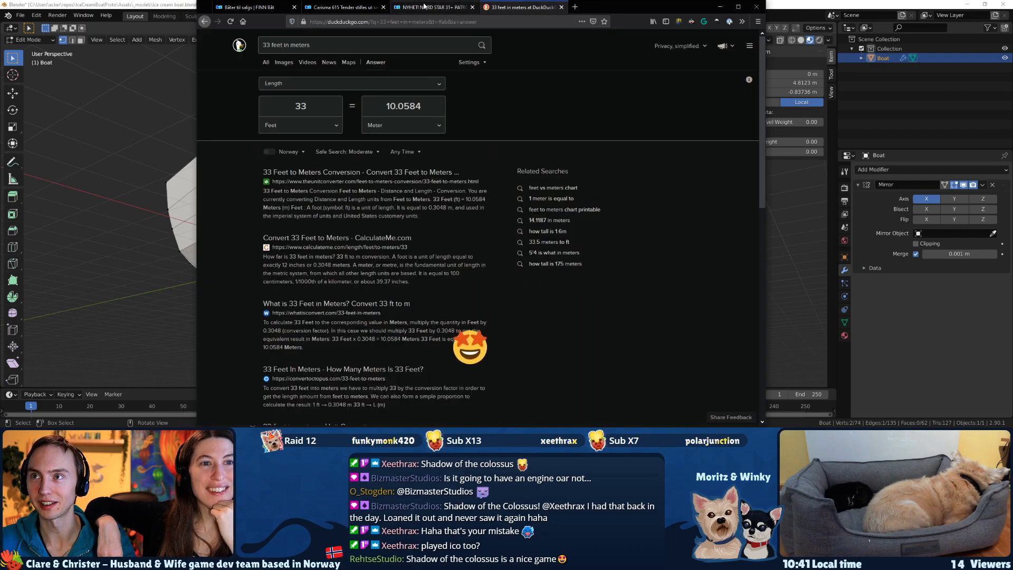
click(427, 7)
click(519, 163)
click(520, 163)
click(519, 164)
click(519, 164)
click(519, 164)
click(519, 163)
click(520, 164)
click(520, 164)
click(520, 163)
click(520, 163)
click(519, 163)
click(520, 163)
click(519, 163)
click(519, 164)
click(519, 163)
click(520, 164)
click(519, 164)
click(520, 164)
click(520, 163)
click(519, 164)
click(519, 164)
click(520, 164)
click(520, 163)
click(519, 164)
click(520, 164)
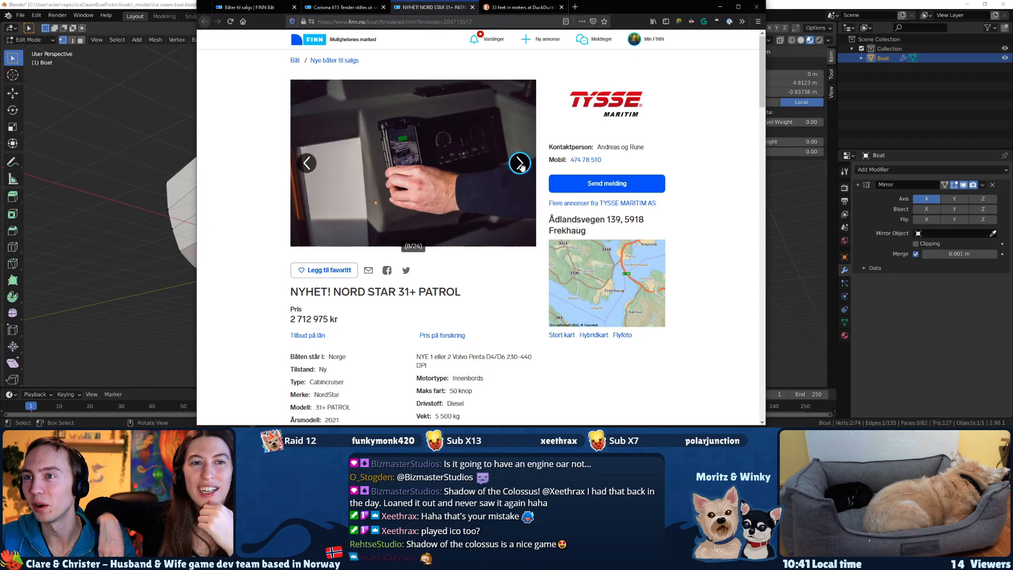
click(519, 163)
Open the Super Cabincruiser/Daycruiser listing from the boats-for-sale results in a new tab and look through its first photos.
click(268, 8)
scroll(527, 215, down, 2)
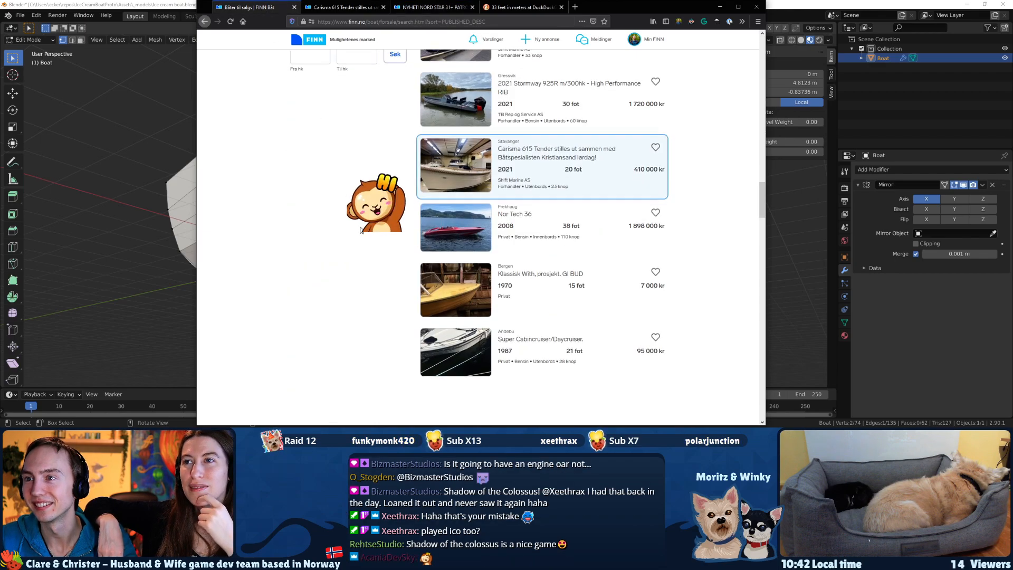
scroll(448, 275, down, 1)
middle_click(448, 233)
key(ctrl+Tab)
click(520, 163)
click(520, 163)
click(520, 163)
click(520, 163)
click(520, 163)
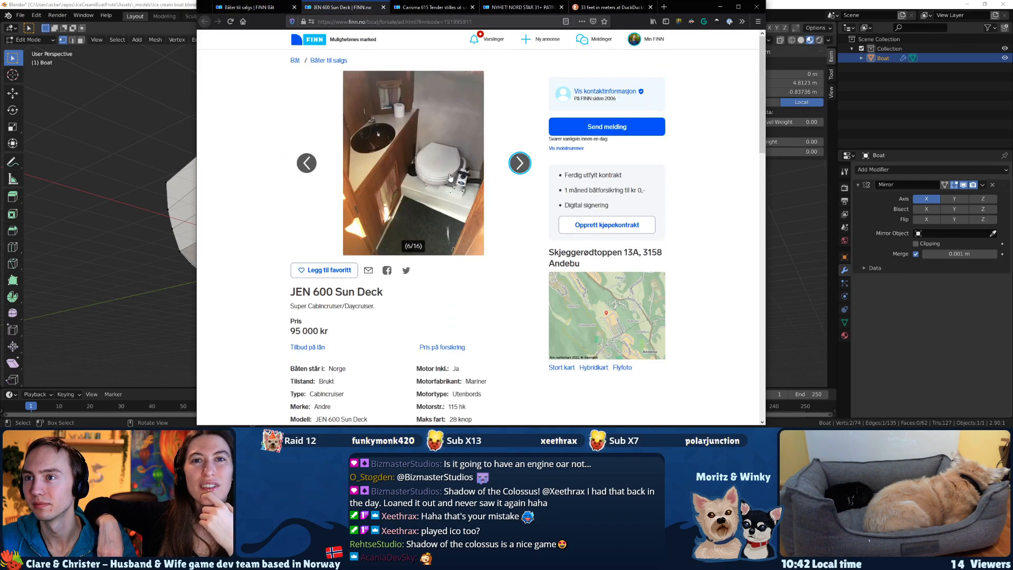
Enlarge the JEN 600 Sun Deck listing's photos and browse the whole gallery for hull and interior references.
click(441, 175)
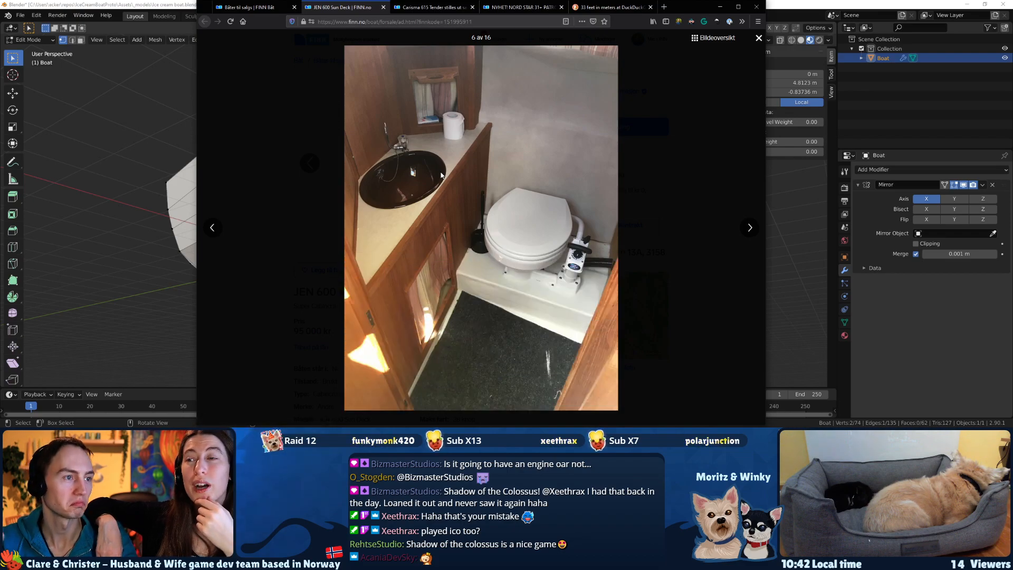
key(Right)
key(Right)
key(Right)
key(Right)
key(Right)
key(Right)
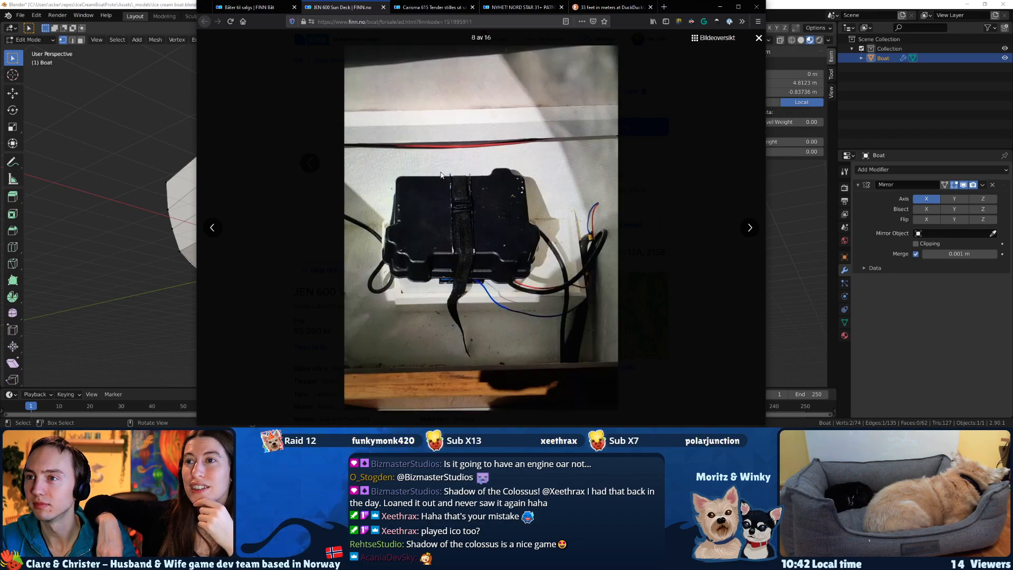
key(Right)
key(Right)
key(Right)
key(Right)
key(Right)
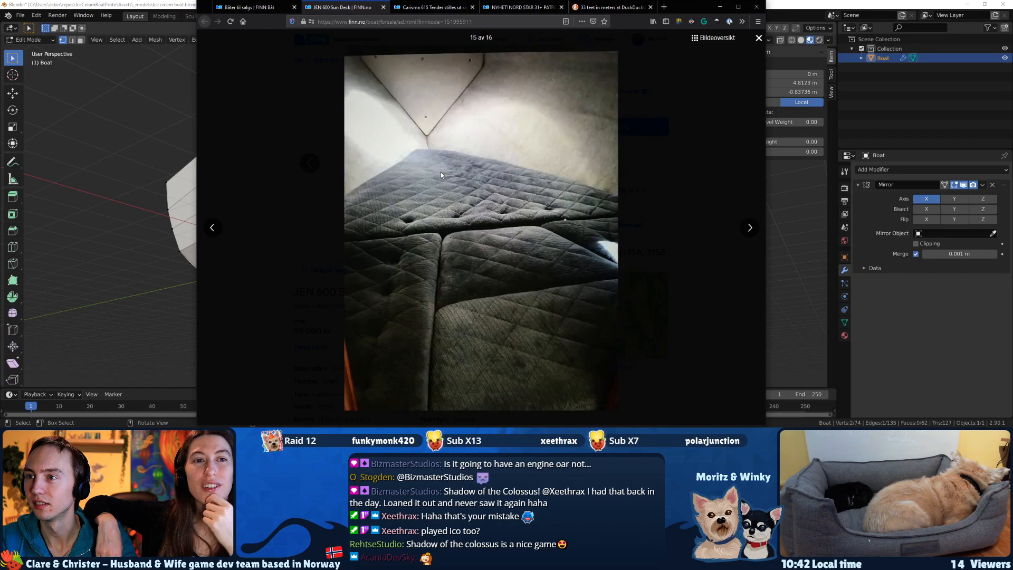
key(Right)
key(Right)
key(Right)
key(Right)
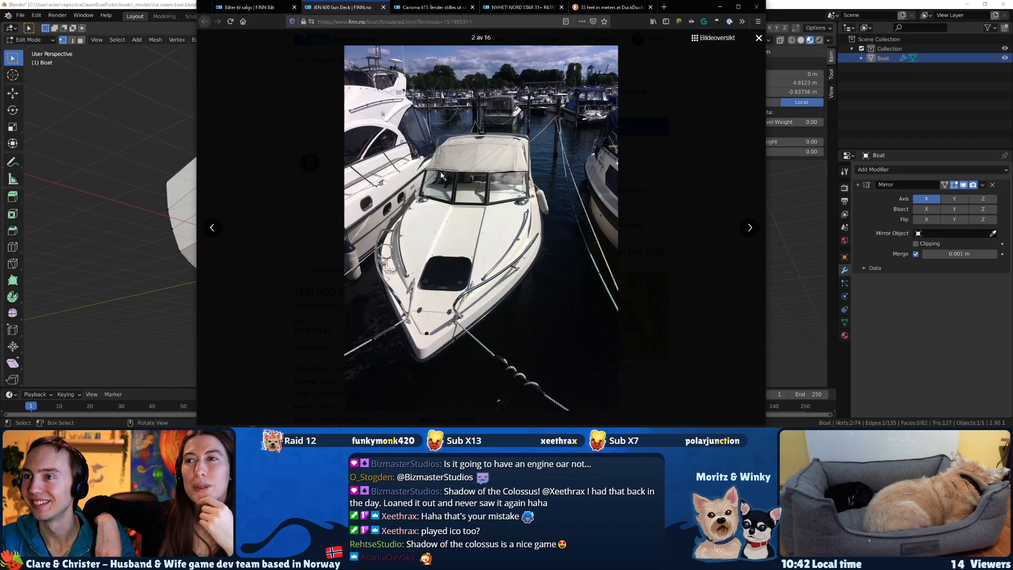
key(Right)
key(Right)
key(Right)
key(Right)
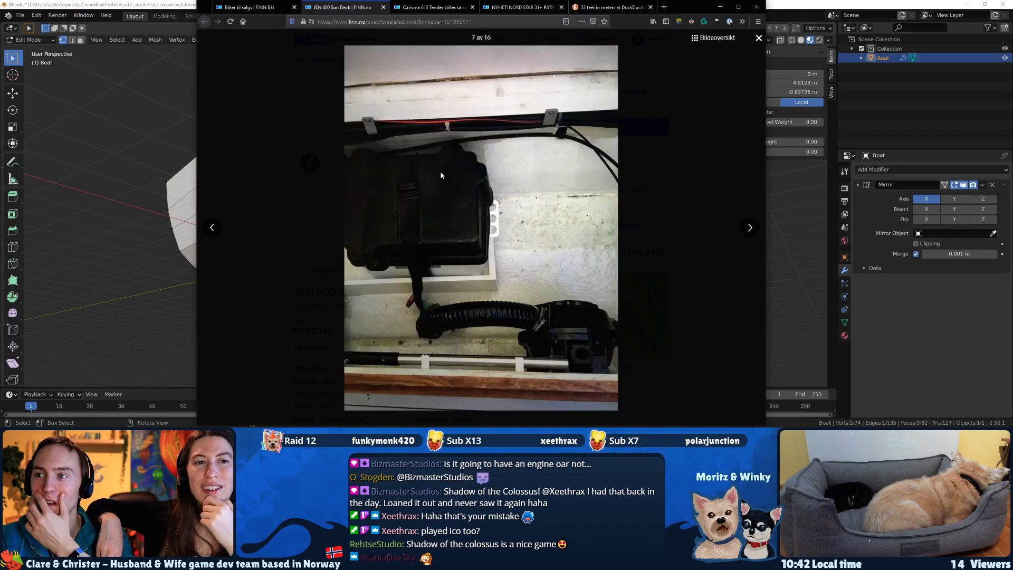
Look through the remaining JEN 600 Sun Deck interior and exterior photos for reference and close the enlarged gallery.
key(Right)
key(Right)
key(Right)
key(Right)
key(Right)
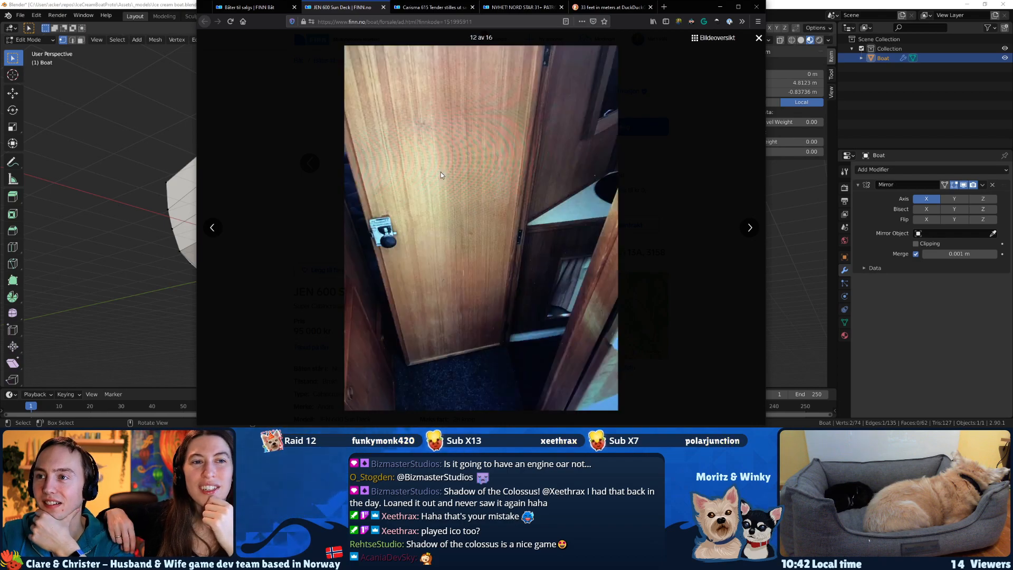
key(Right)
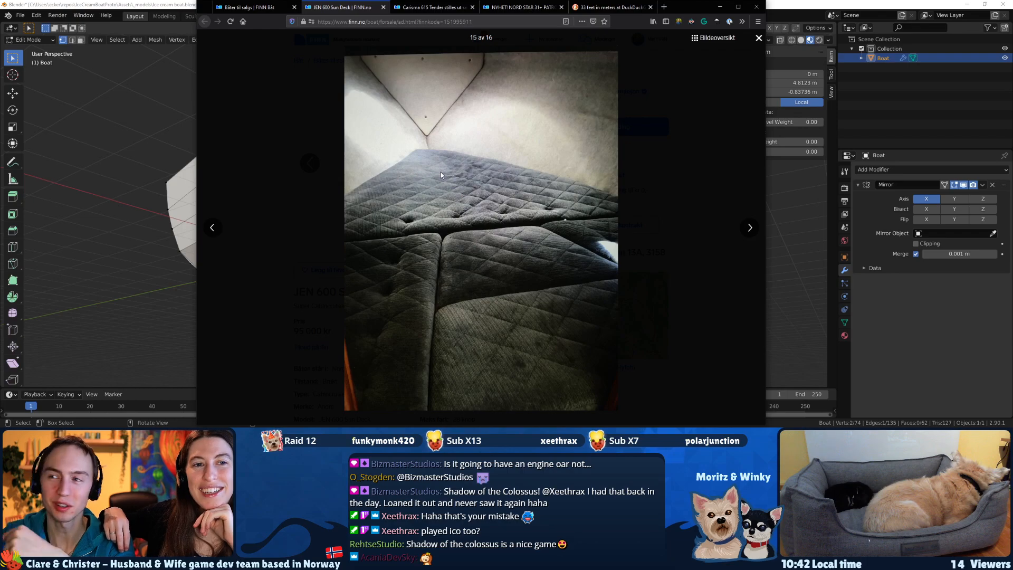
key(Right)
key(Right)
key(Right)
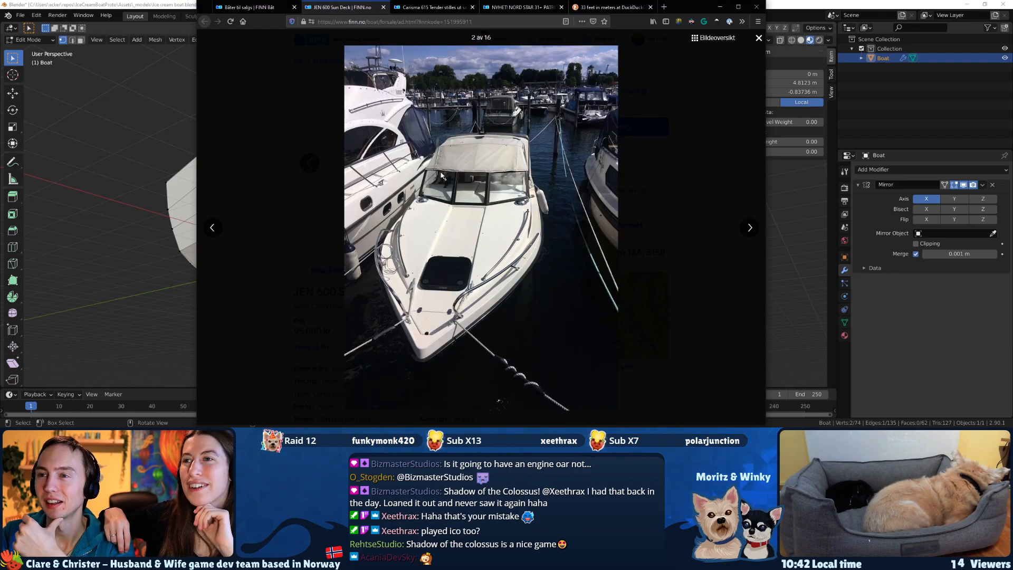
key(Right)
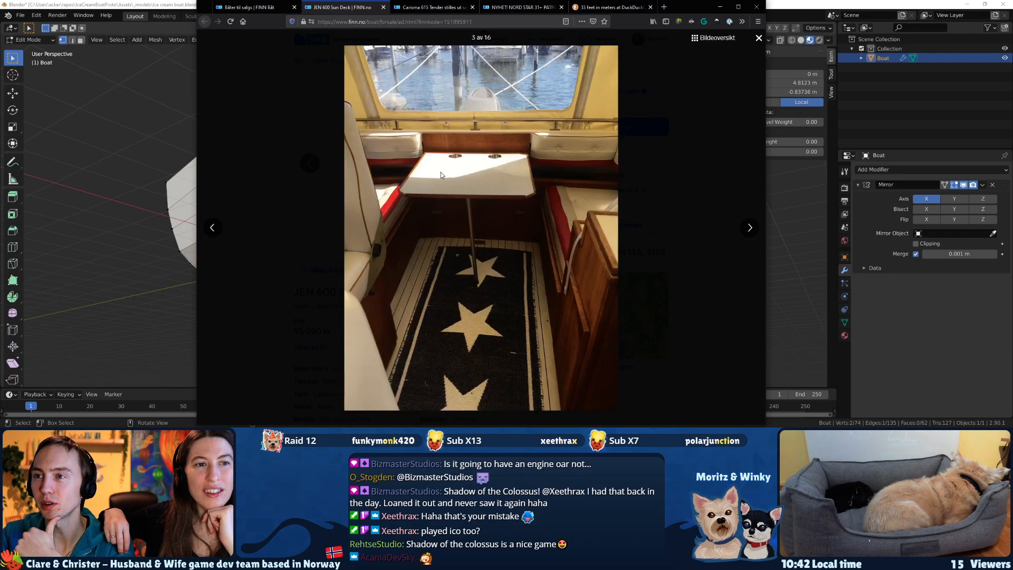
key(Right)
key(Right)
key(Right)
key(Right)
key(Right)
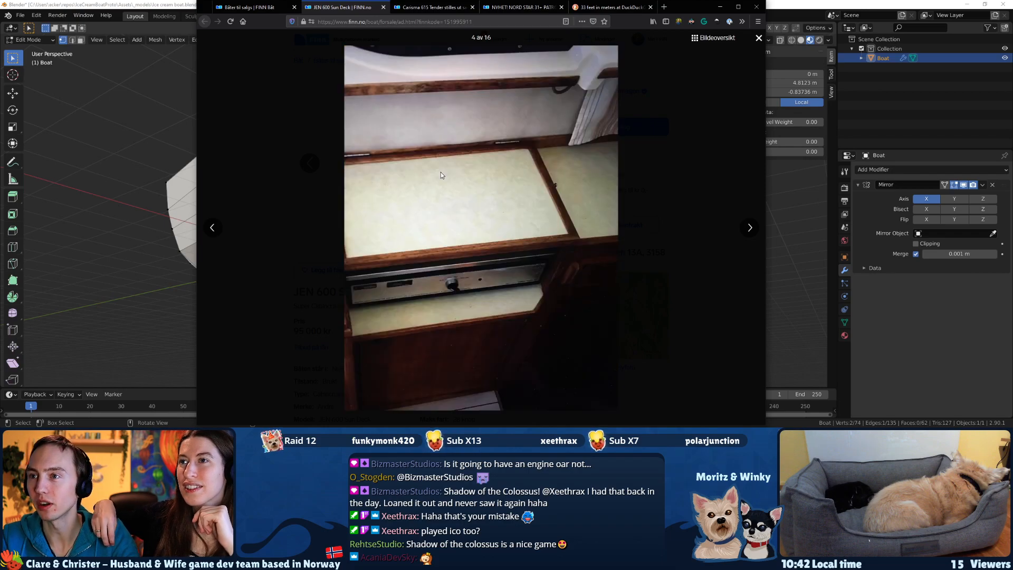
key(Right)
key(Right)
key(Right)
key(Right)
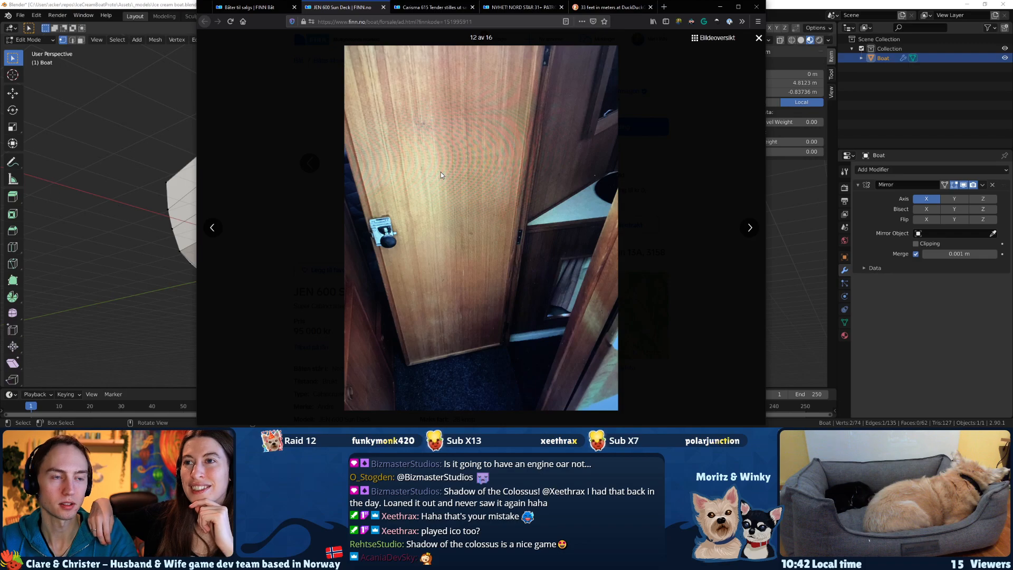
key(Right)
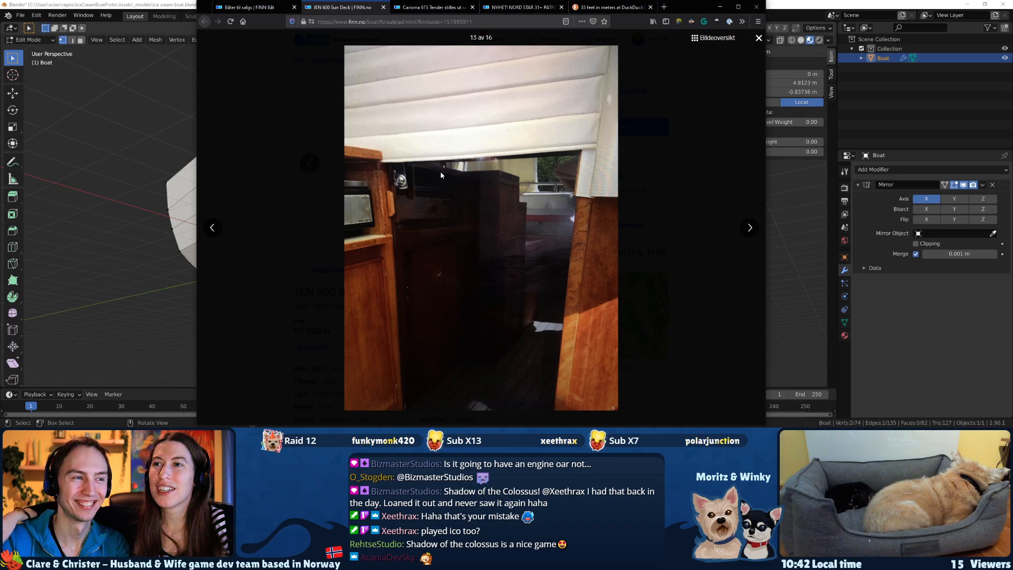
click(749, 227)
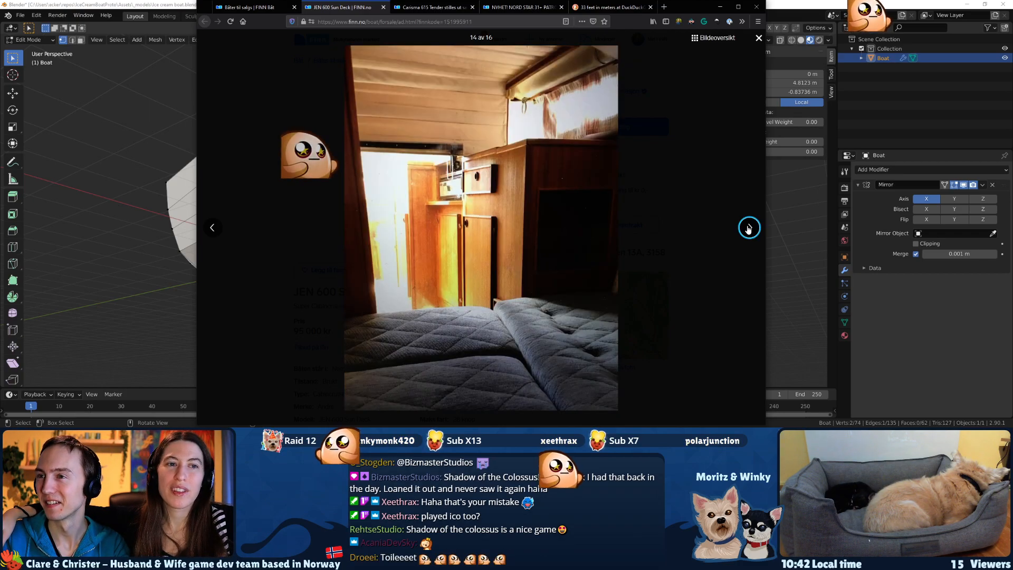
click(749, 227)
click(749, 227)
click(749, 228)
click(748, 227)
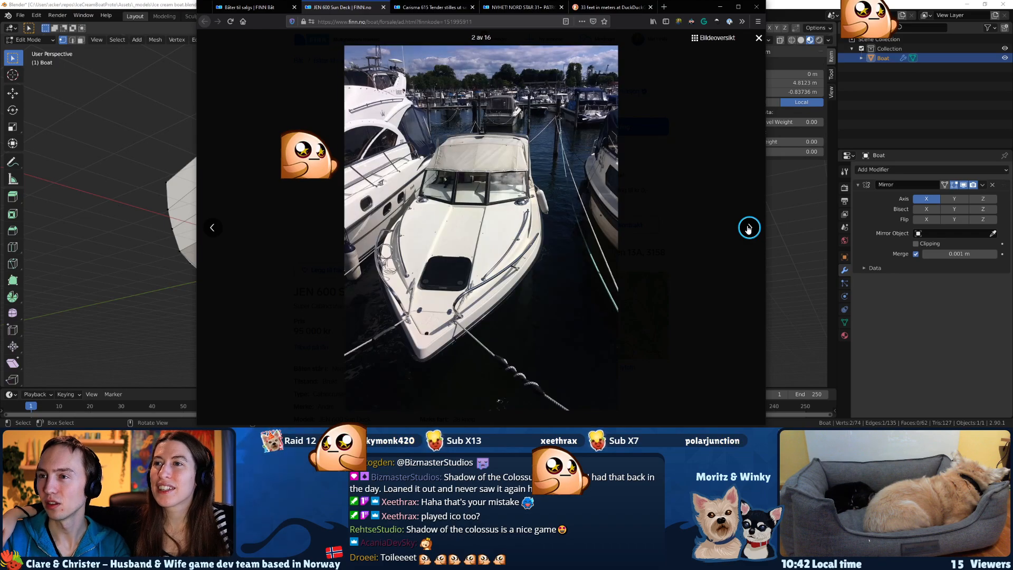
key(Escape)
Search the web for "boat on land" in a new tab and show the image results.
click(257, 8)
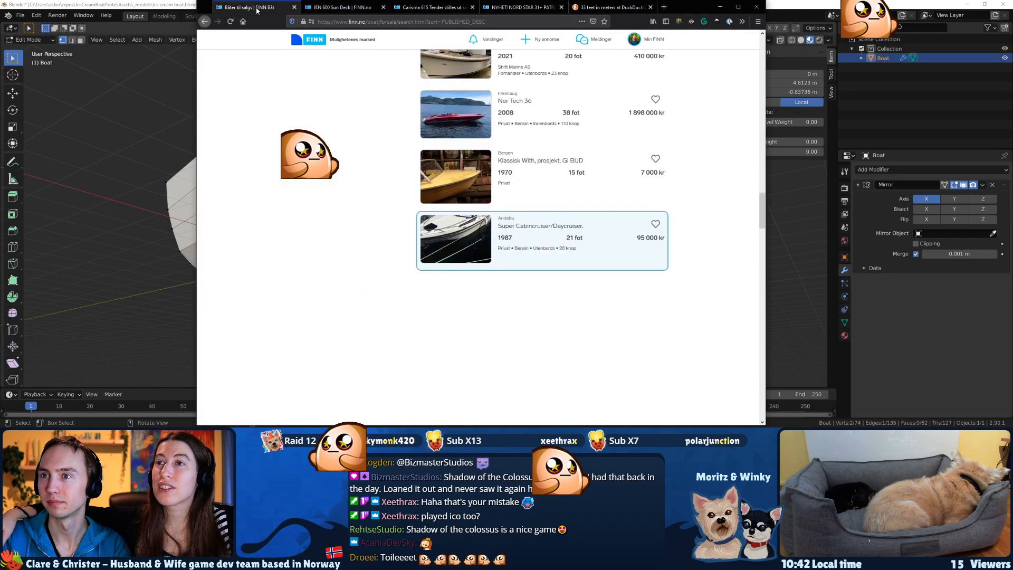
key(ctrl+t)
text(boat coc)
key(BackSpace)
key(BackSpace)
key(BackSpace)
key(BackSpace)
text(on land)
key(Return)
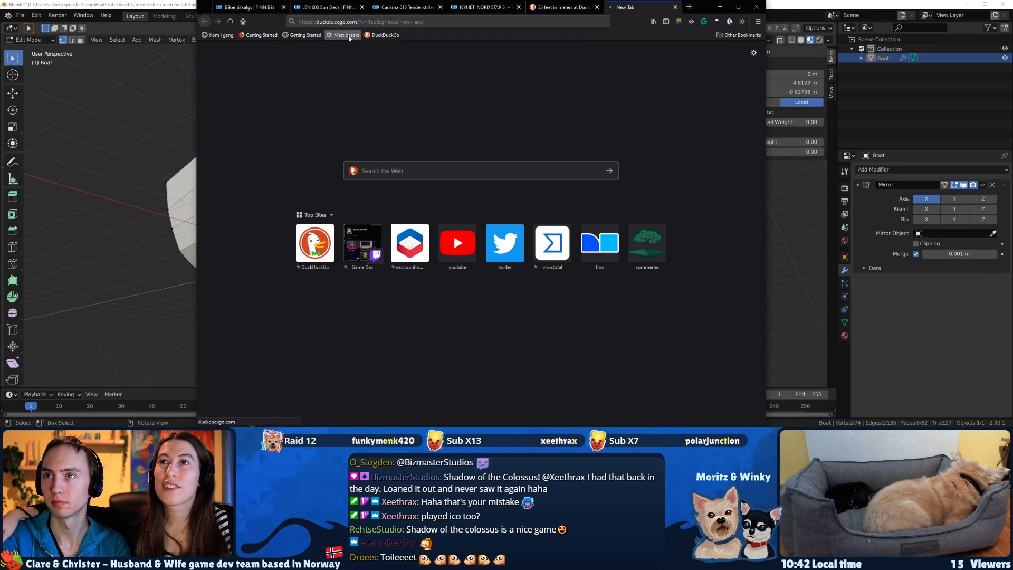
click(283, 62)
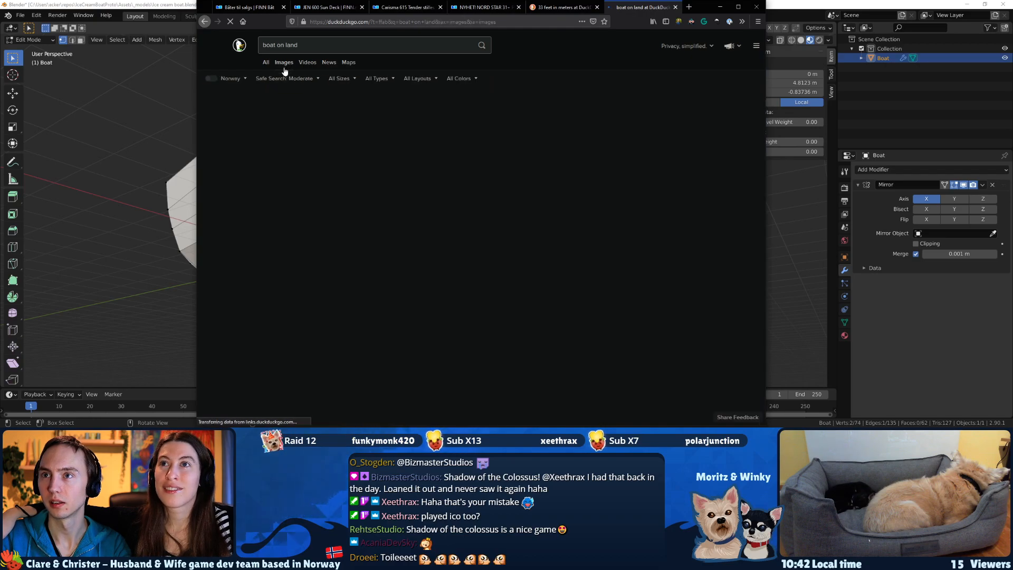
Enlarge the "boat on land" image results one after another and examine the hull shapes below the waterline.
click(236, 136)
key(Right)
key(Right)
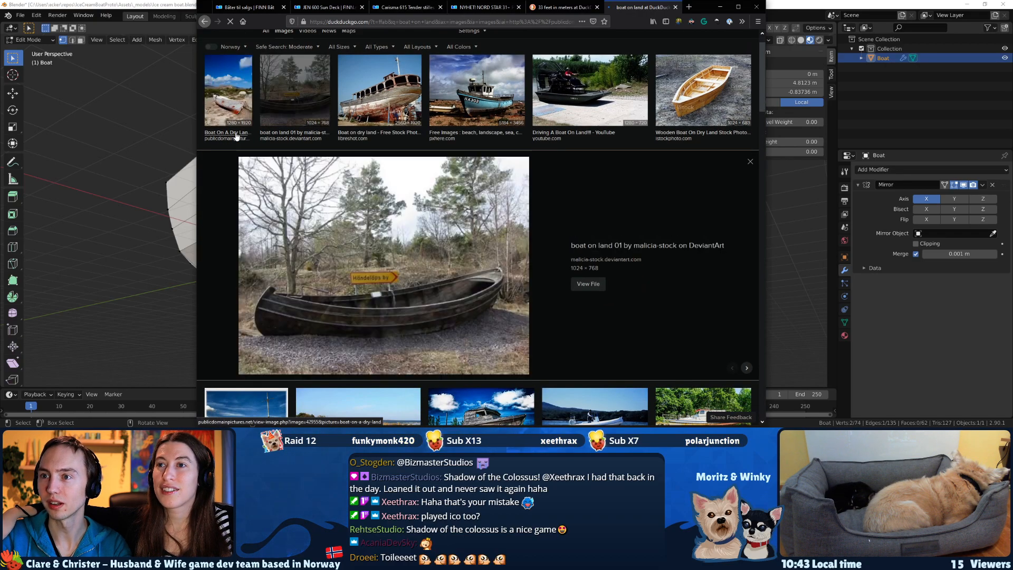
key(Right)
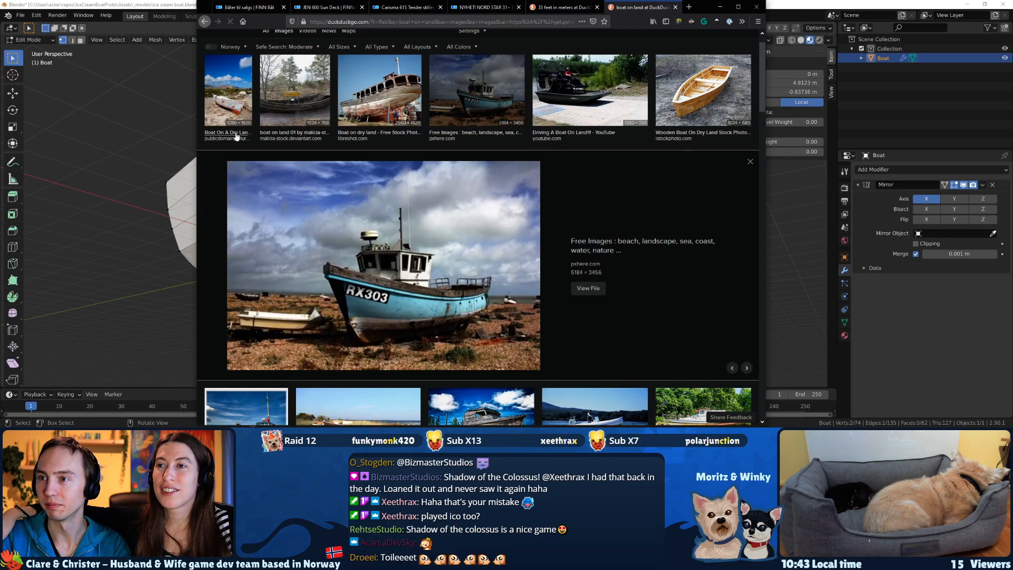
key(Right)
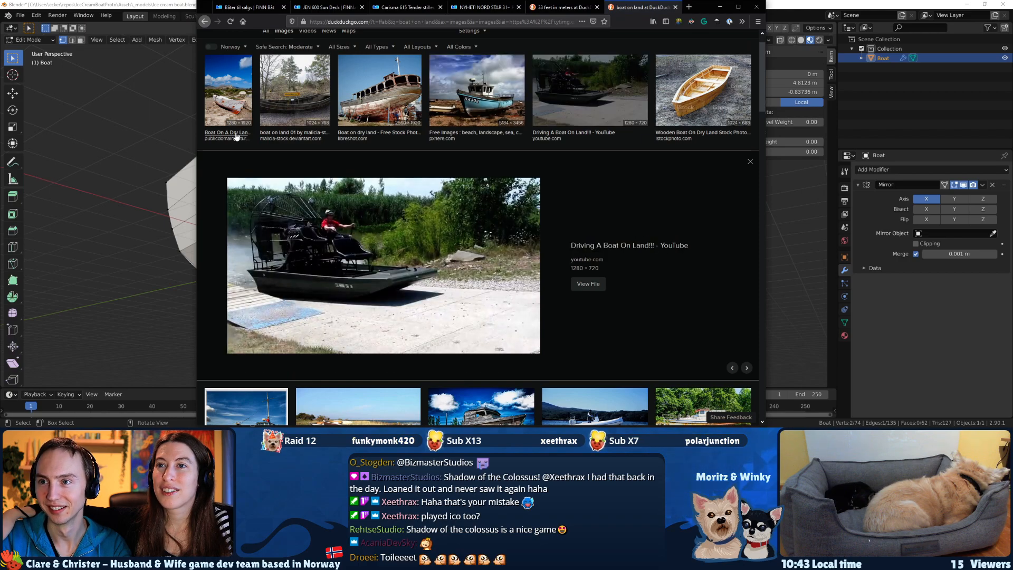
key(Right)
key(Left)
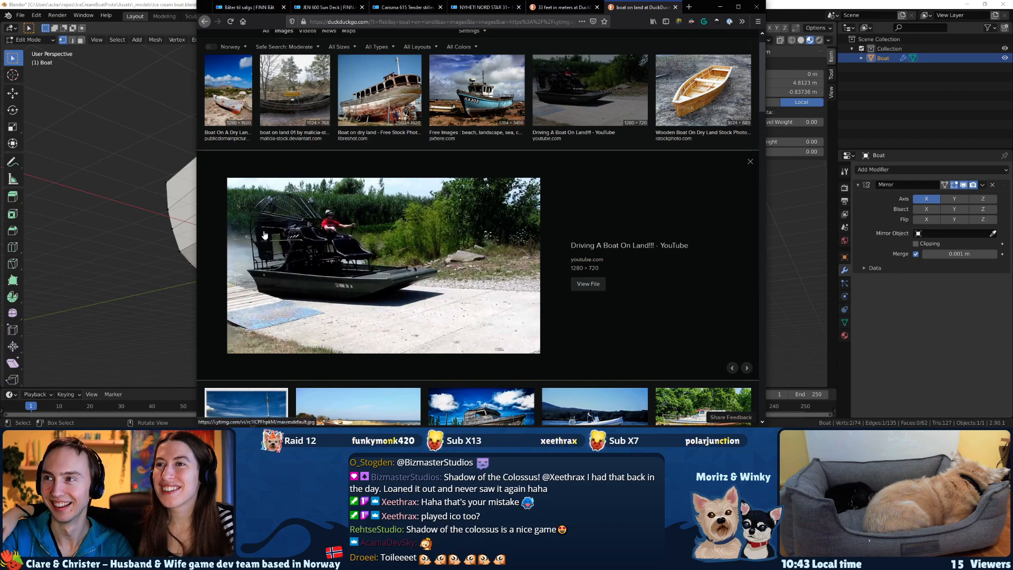
key(Right)
key(Right)
key(Right)
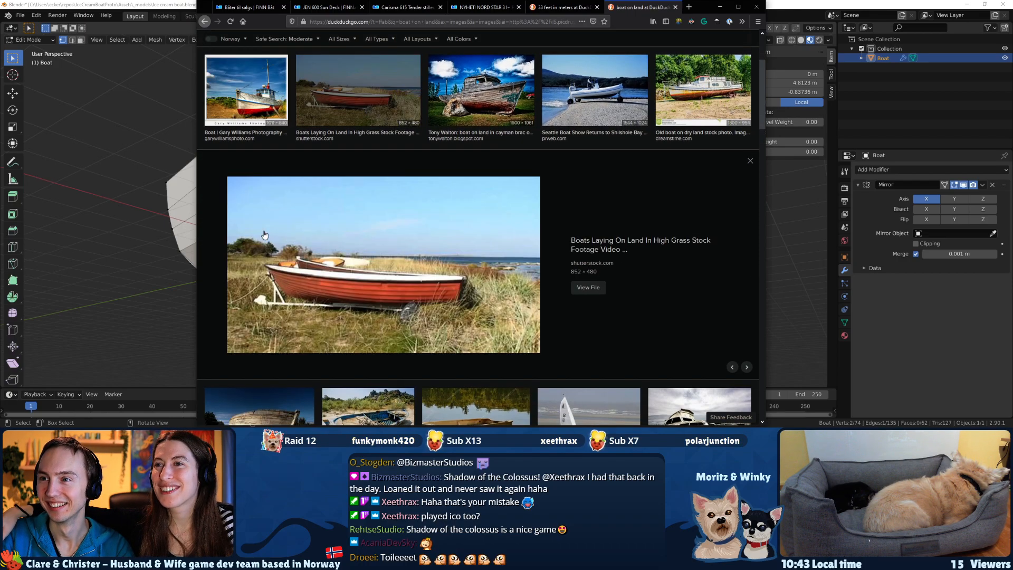
key(Right)
key(Right)
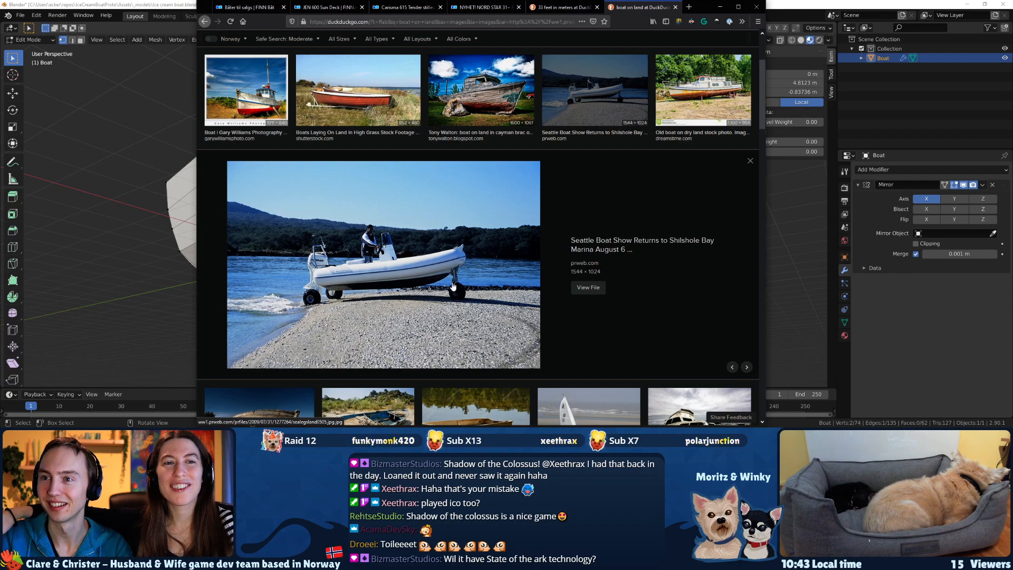
key(Right)
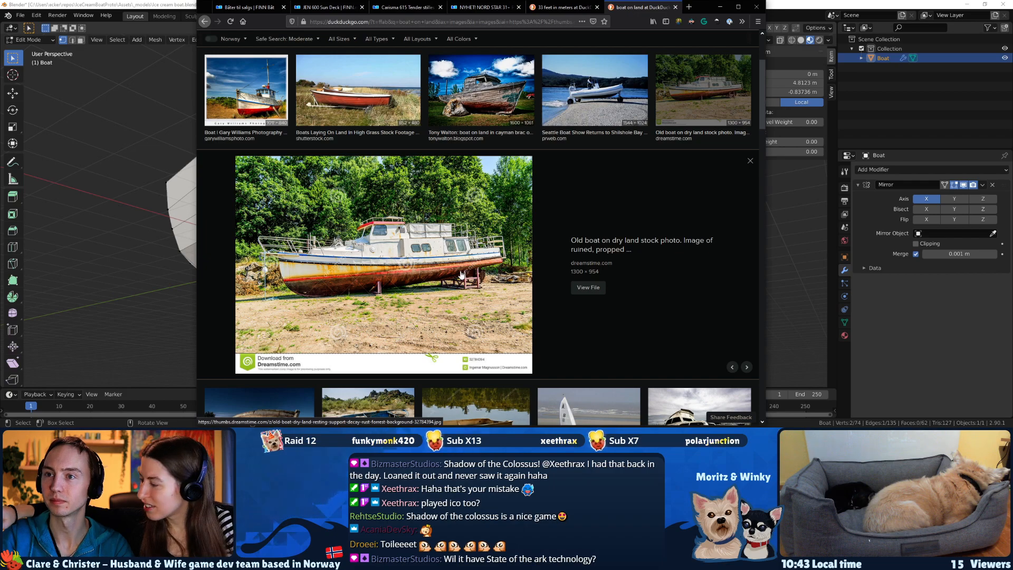
key(Right)
key(Right)
key(Right)
key(Right)
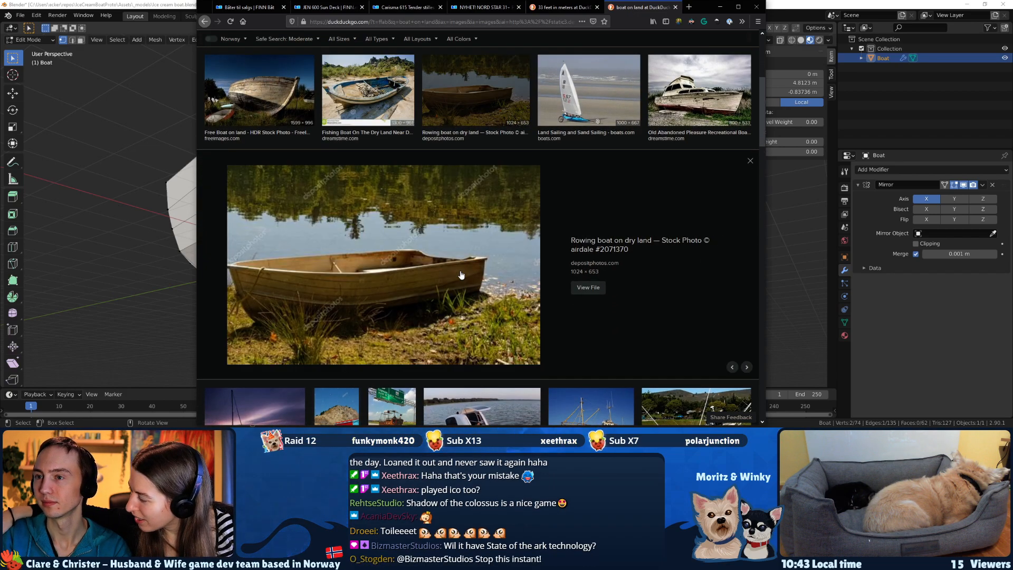
key(Right)
key(Right)
key(Right)
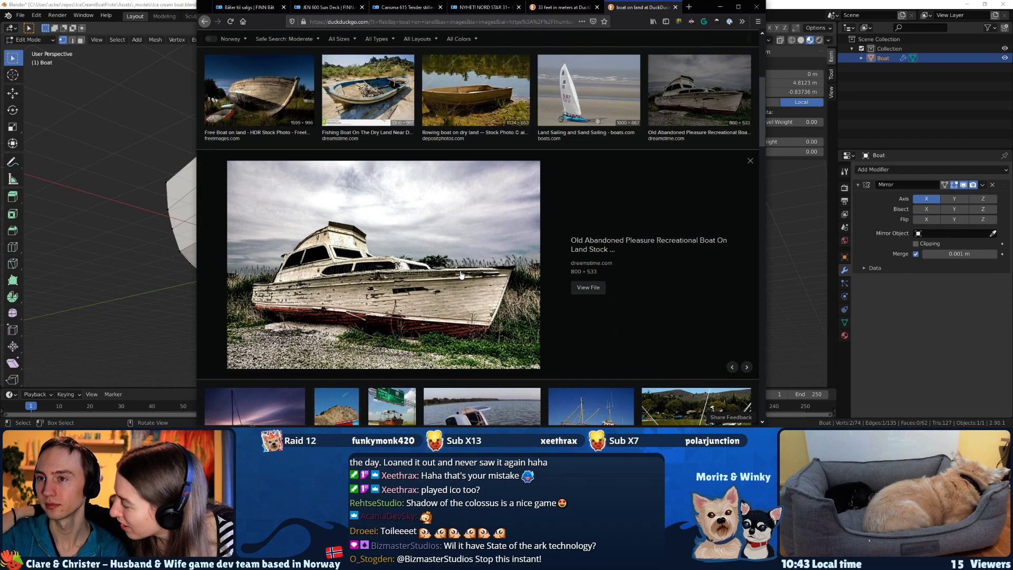
key(Right)
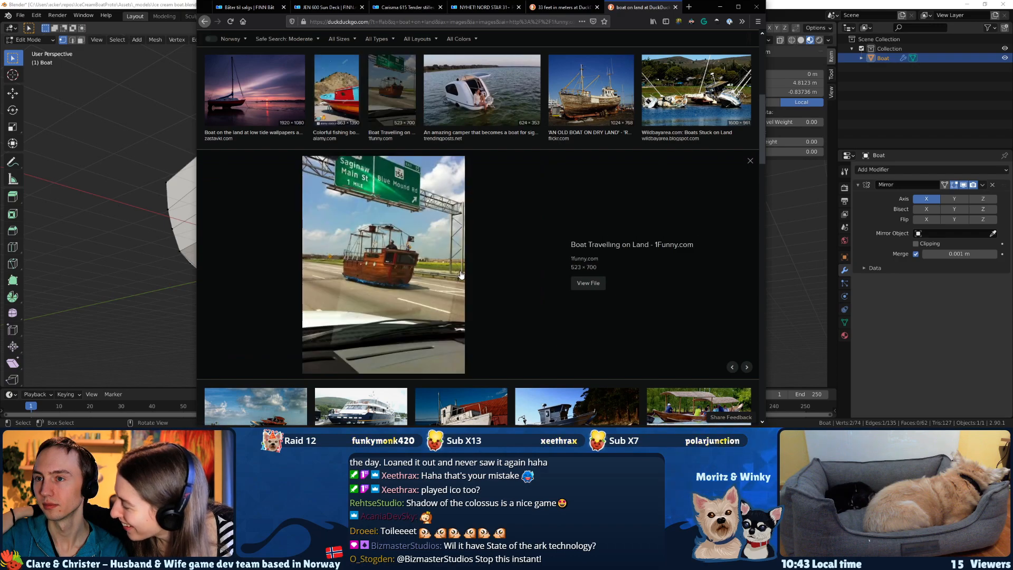
Open the "Boat Travelling on Land" picture at full size, inspect the ship-shaped vehicle up close, and close the picture.
click(384, 276)
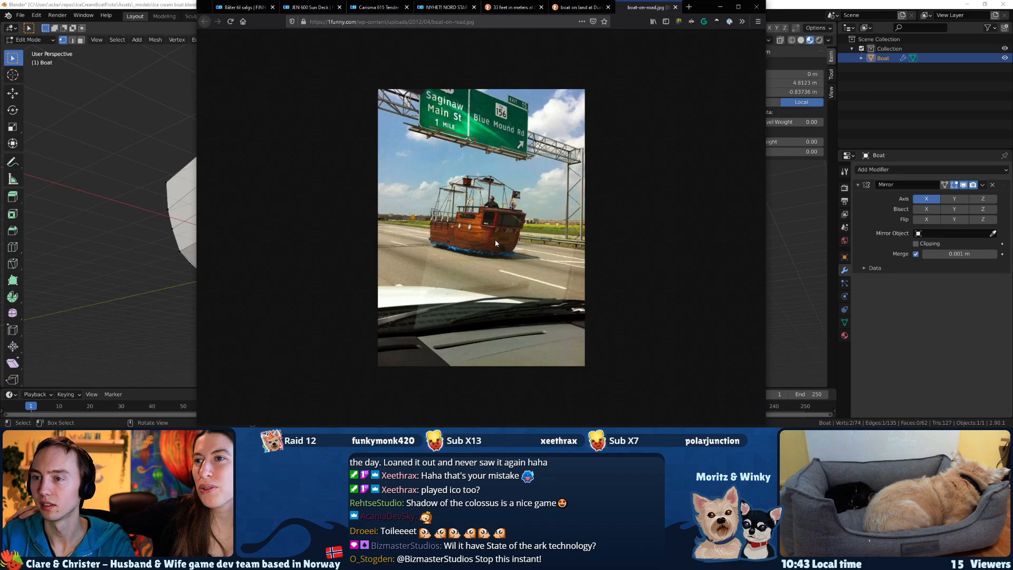
ctrl+scroll(493, 244, up, 7)
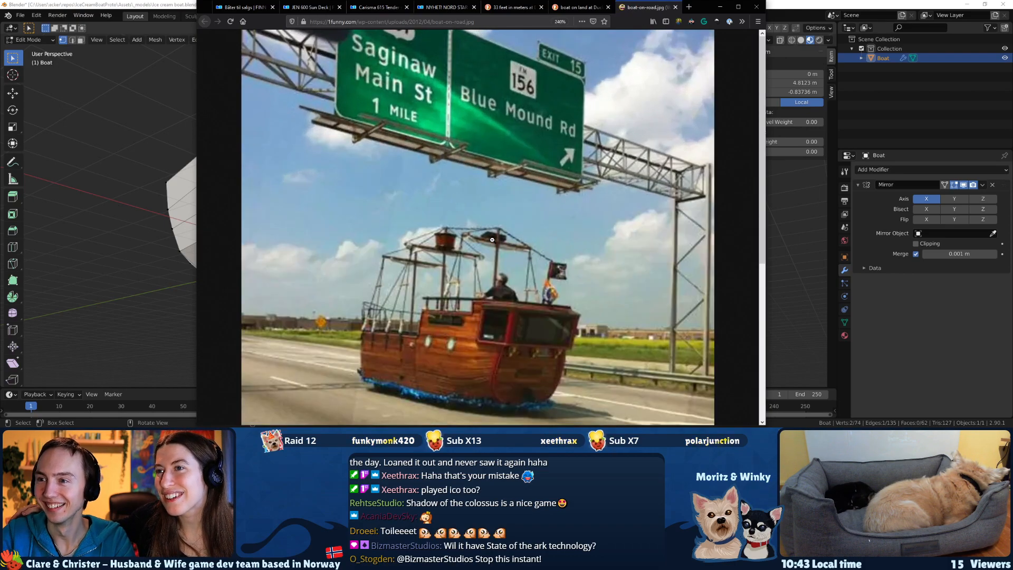
scroll(482, 253, down, 2)
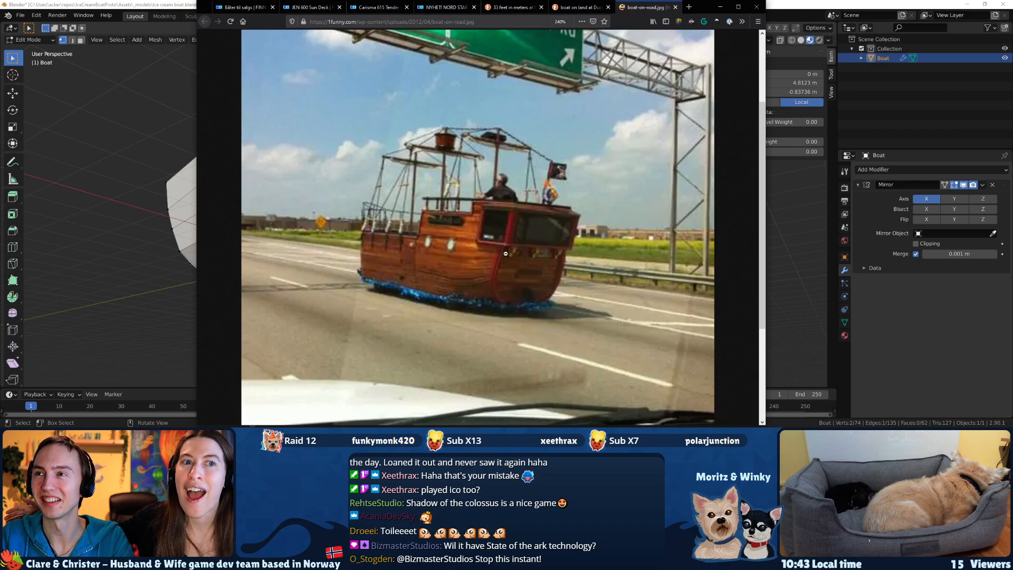
scroll(507, 254, up, 3)
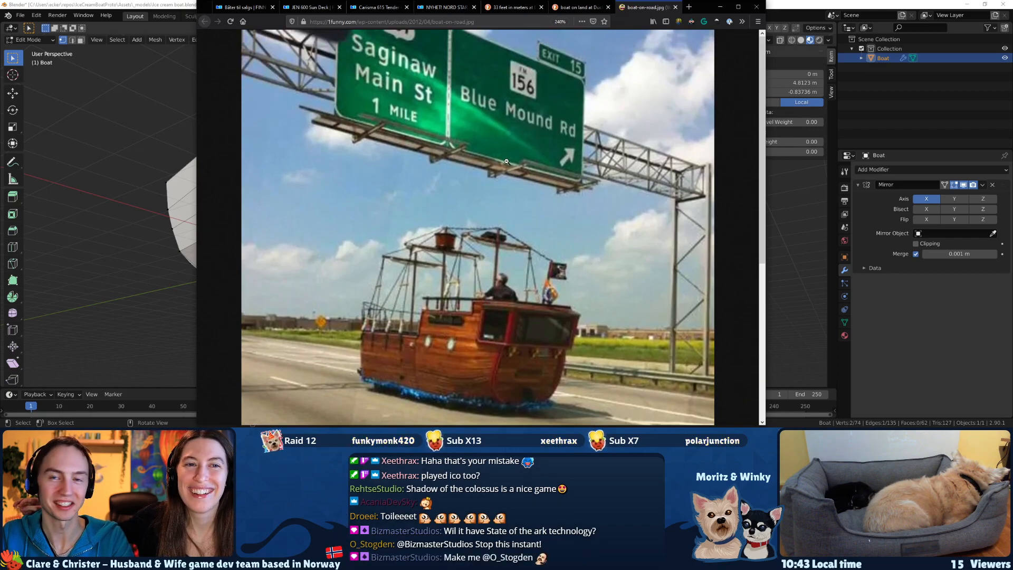
key(ctrl+w)
View the camper boat, the old Reykjavik harbor boat and the "Boats Stuck on Land" image results.
key(Right)
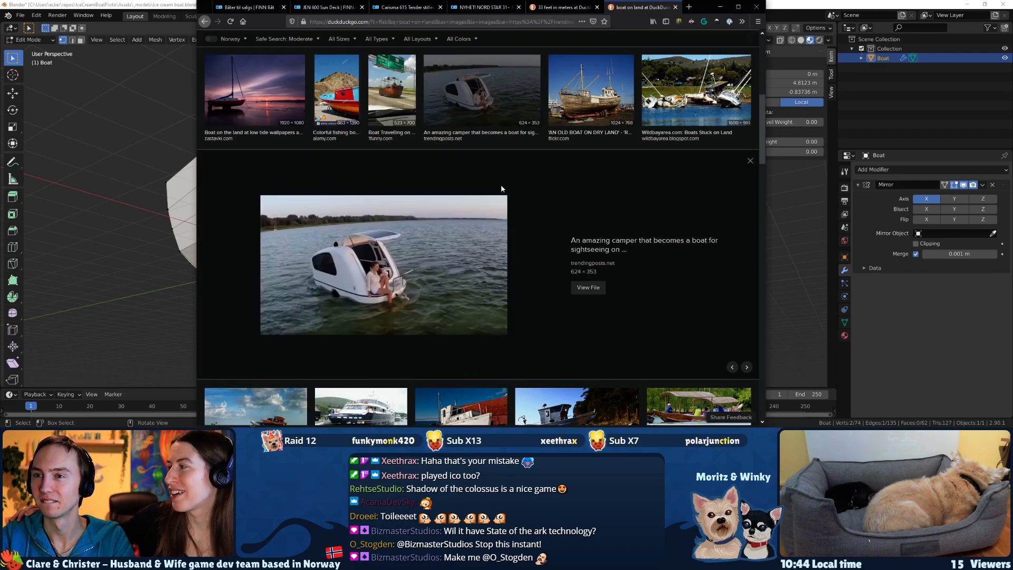
key(Right)
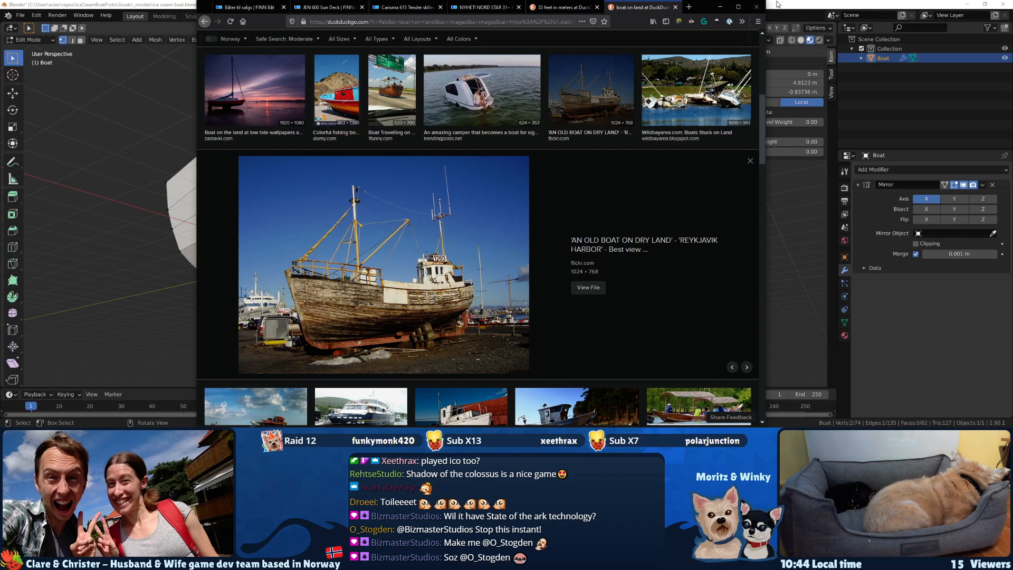
click(696, 91)
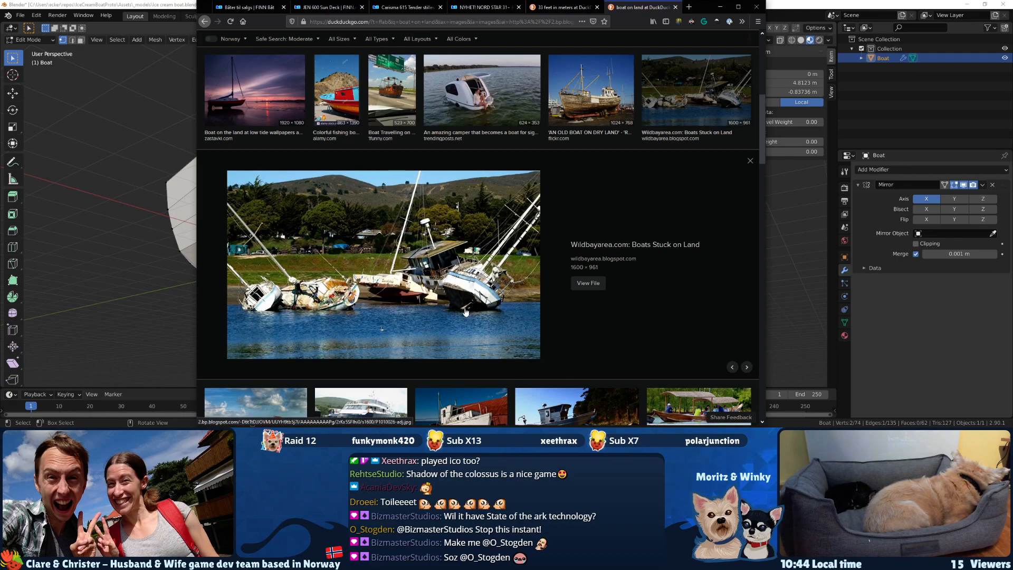
Switch back to Blender, select the rearmost vertices on the underside of the stern, and save the file.
click(897, 312)
middle_drag(552, 204, 565, 233)
drag(443, 241, 508, 294)
key(ctrl+s)
right_click(569, 253)
middle_drag(561, 110, 536, 142)
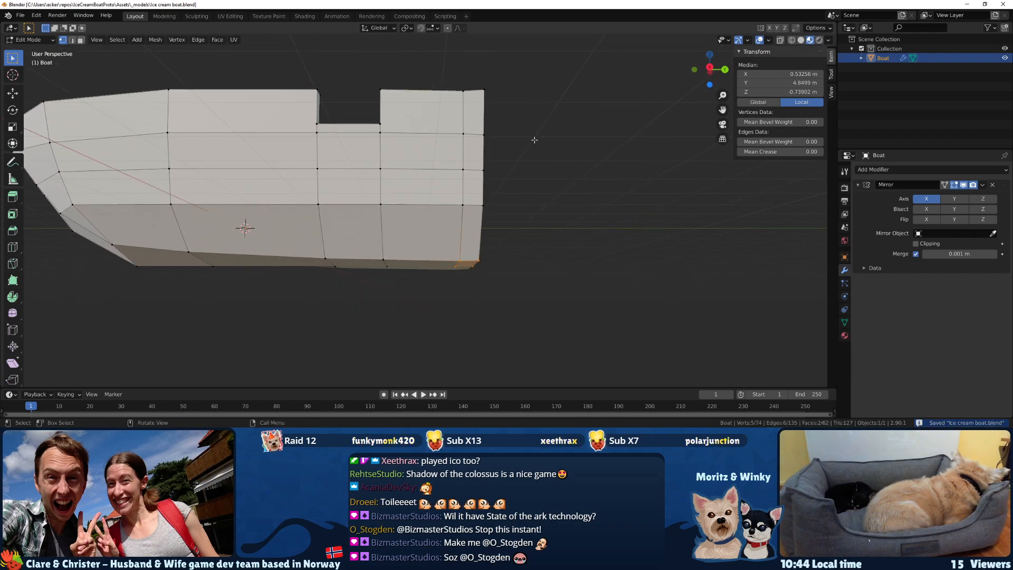
Raise the selected stern underside vertices about 0.36 m along the Z axis and rotate them slightly.
key(g)
key(x)
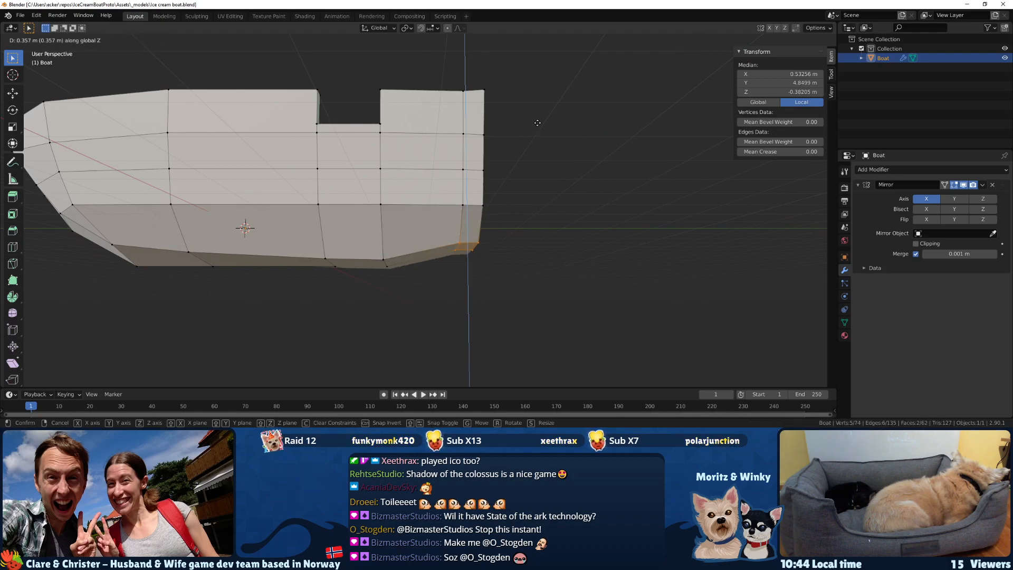
click(537, 122)
key(r)
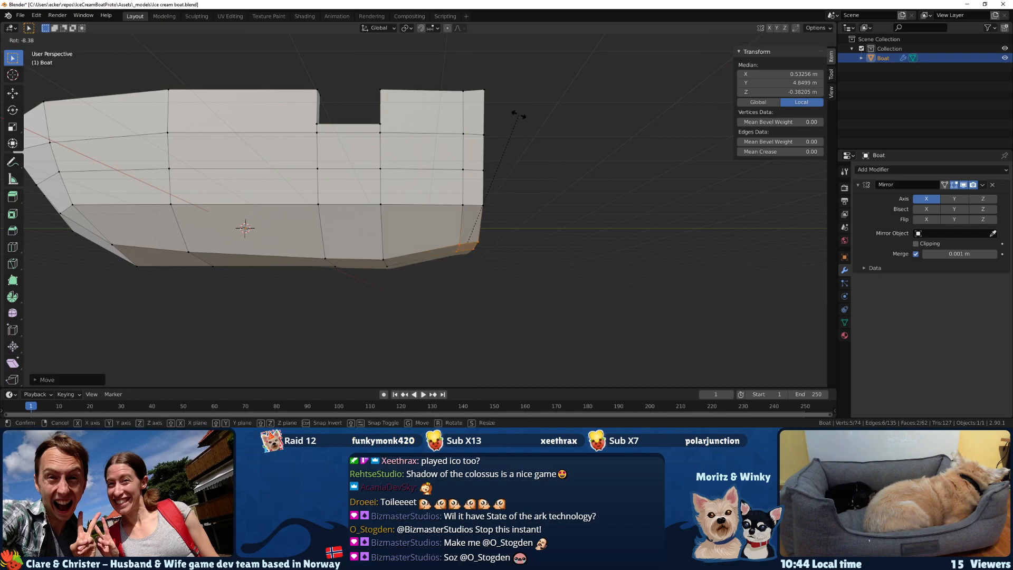
click(505, 113)
Try moving the stern's bottom centreline vertex about 0.13 m forward, check the transom from behind, and undo the move.
middle_drag(507, 113, 517, 249)
click(468, 238)
key(g)
right_click(552, 233)
scroll(486, 228, up, 3)
drag(514, 258, 538, 286)
middle_drag(534, 280, 561, 271)
key(g)
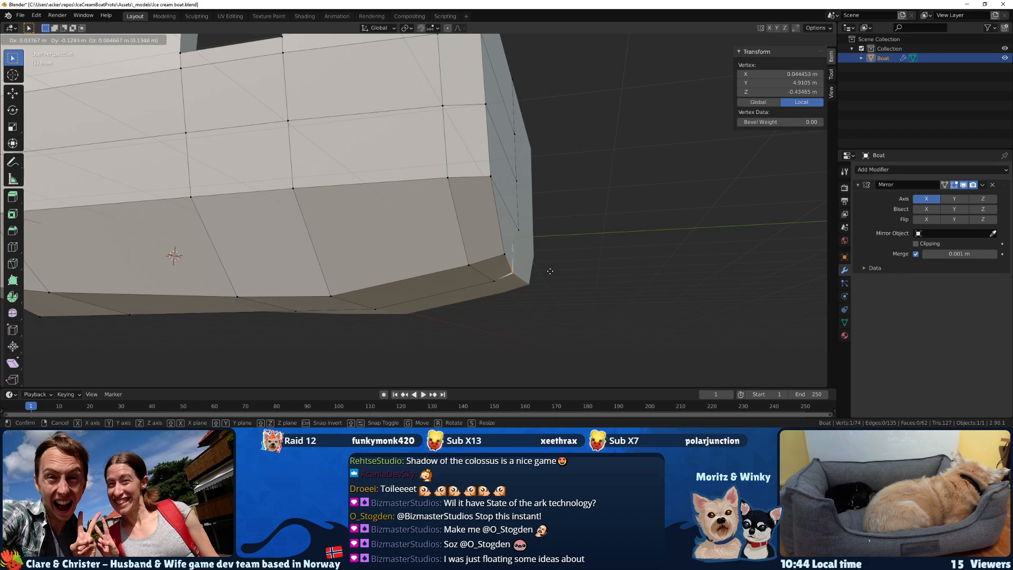
click(550, 271)
middle_drag(550, 272, 467, 272)
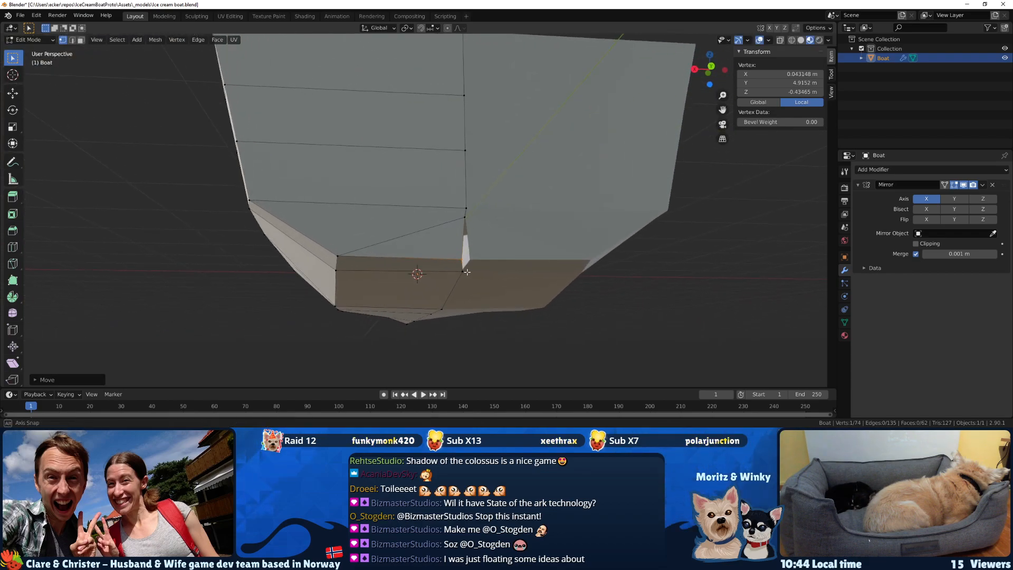
key(ctrl+z)
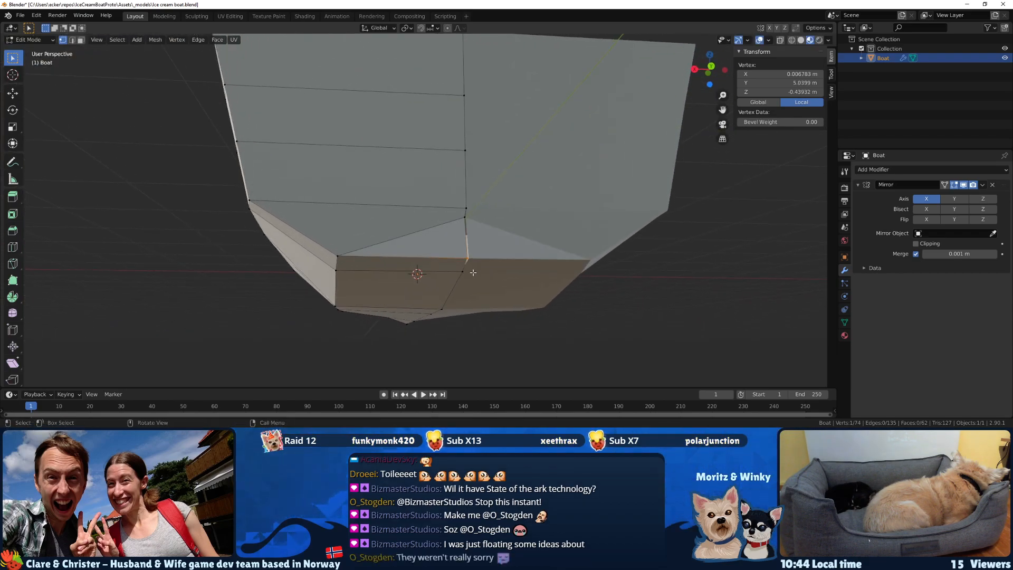
Try shifting the stern's bottom centreline vertex slightly along X and about 0.06 m forward along Y.
key(g)
key(x)
click(474, 272)
middle_drag(474, 272, 572, 270)
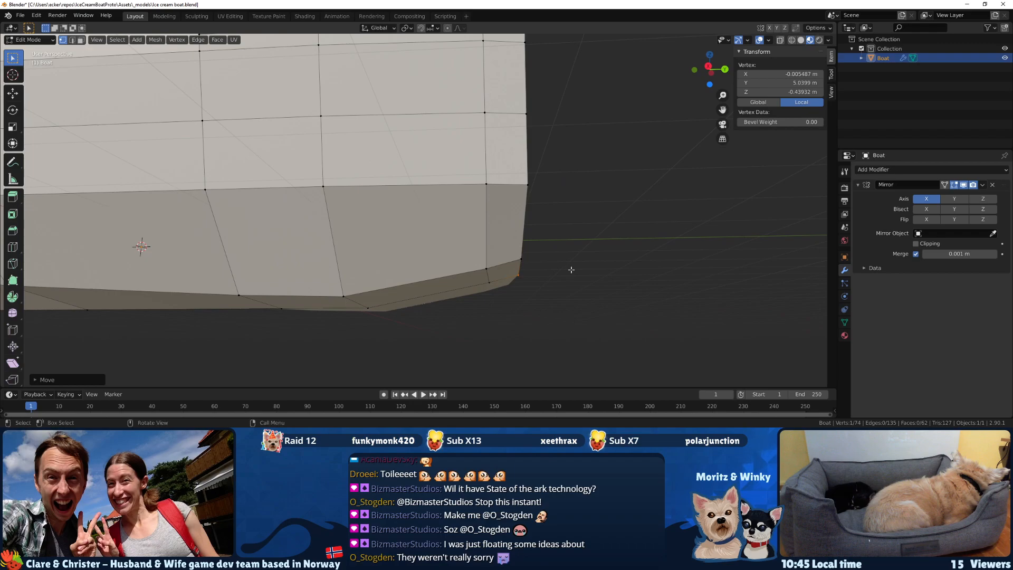
key(g)
key(y)
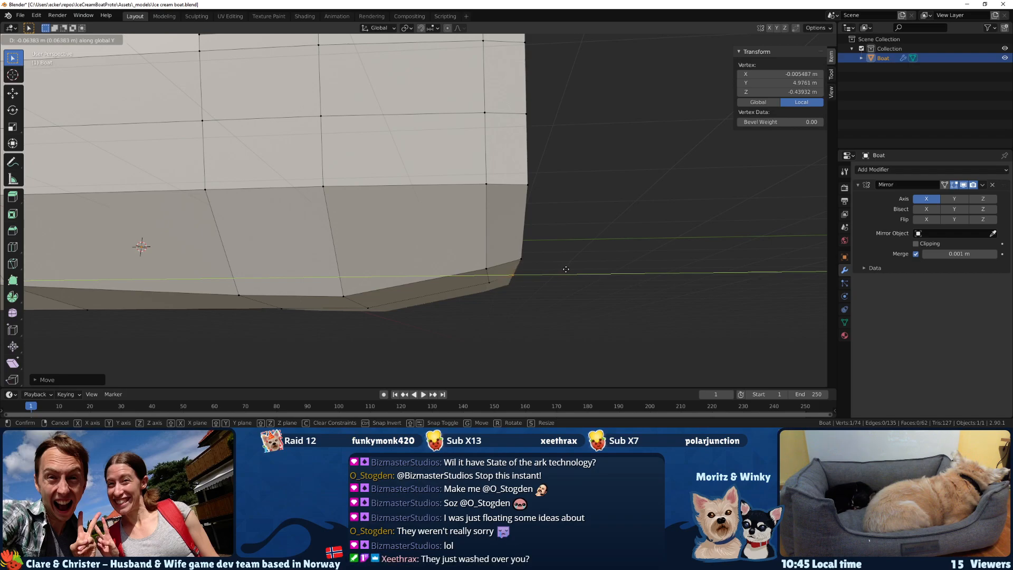
click(565, 269)
mouse_move(565, 269)
middle_down()
mouse_move(422, 286)
mouse_move(697, 227)
mouse_move(350, 282)
mouse_move(622, 238)
mouse_move(475, 269)
mouse_move(522, 249)
mouse_move(574, 272)
middle_up()
Undo the recent vertex moves together with the earlier rotation and raising of the stern underside vertices.
key(ctrl+z)
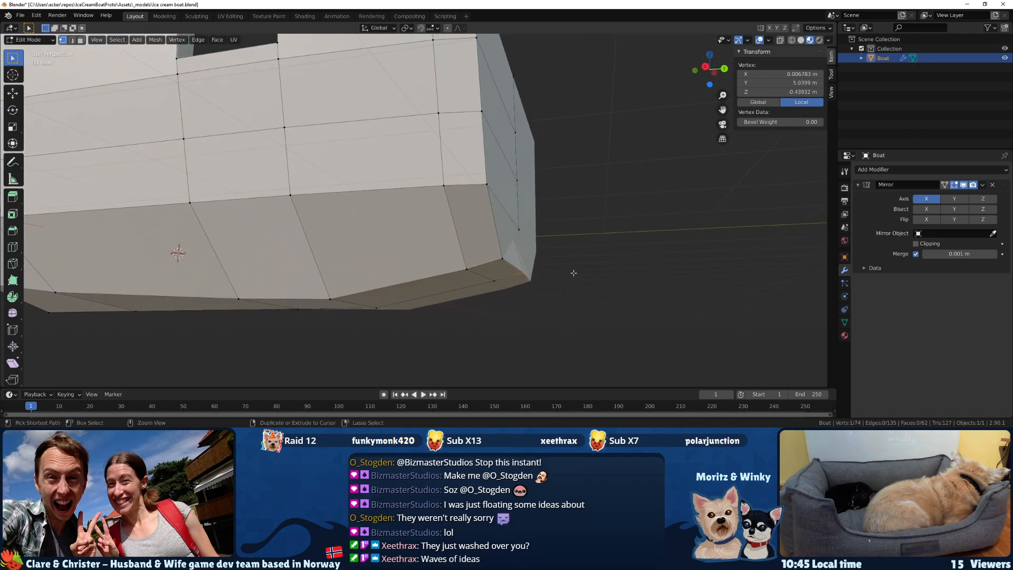
key(ctrl+z)
key(ctrl+z)
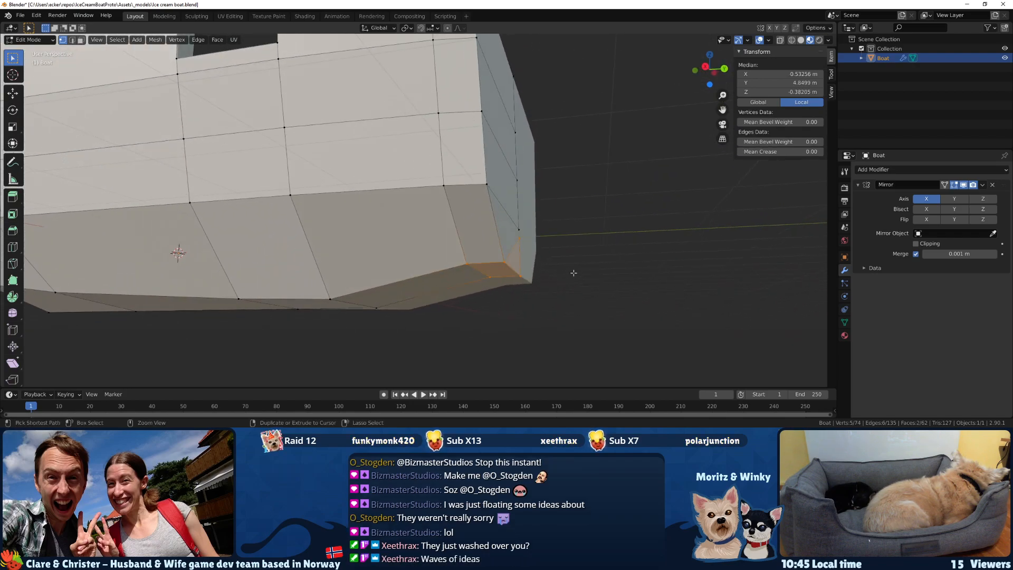
key(ctrl+z)
middle_drag(572, 271, 580, 278)
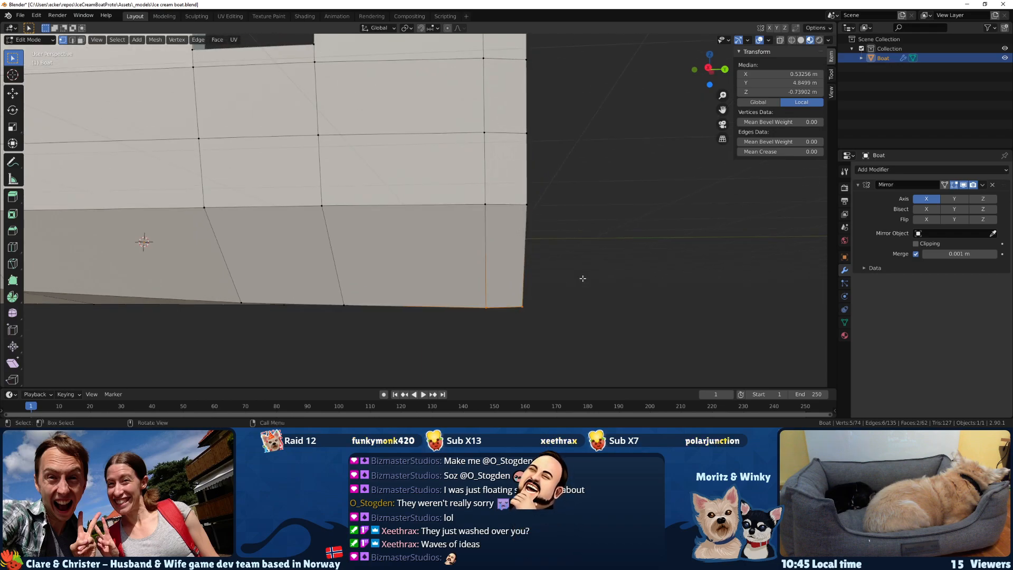
Raise the five selected stern underside vertices about 0.33 m along the Z axis.
key(g)
key(z)
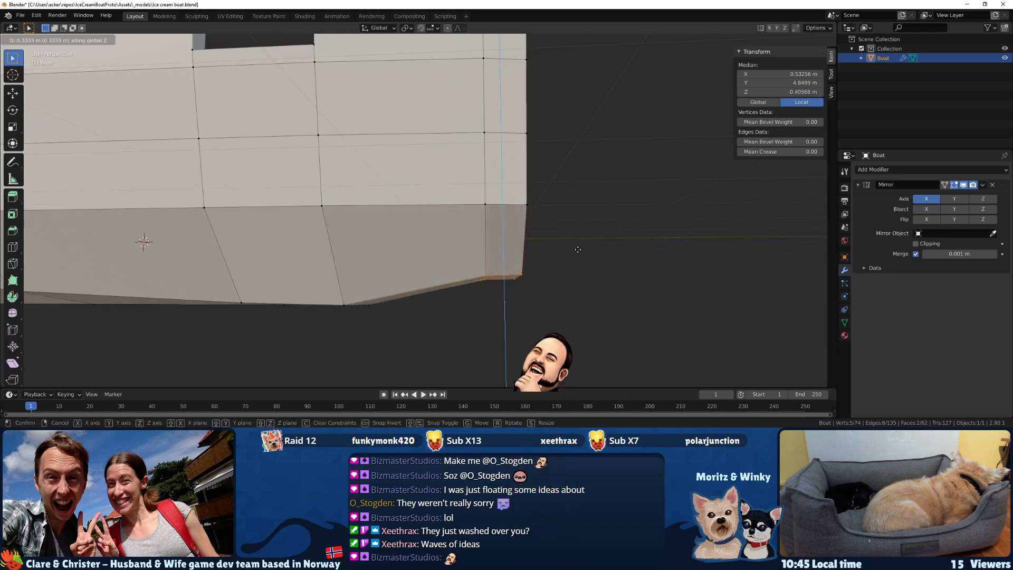
click(577, 248)
mouse_move(577, 248)
middle_down()
mouse_move(555, 248)
mouse_move(584, 243)
middle_up()
Select the two underside vertices just forward of the transom and lower them about 0.07 m along Z.
click(496, 272)
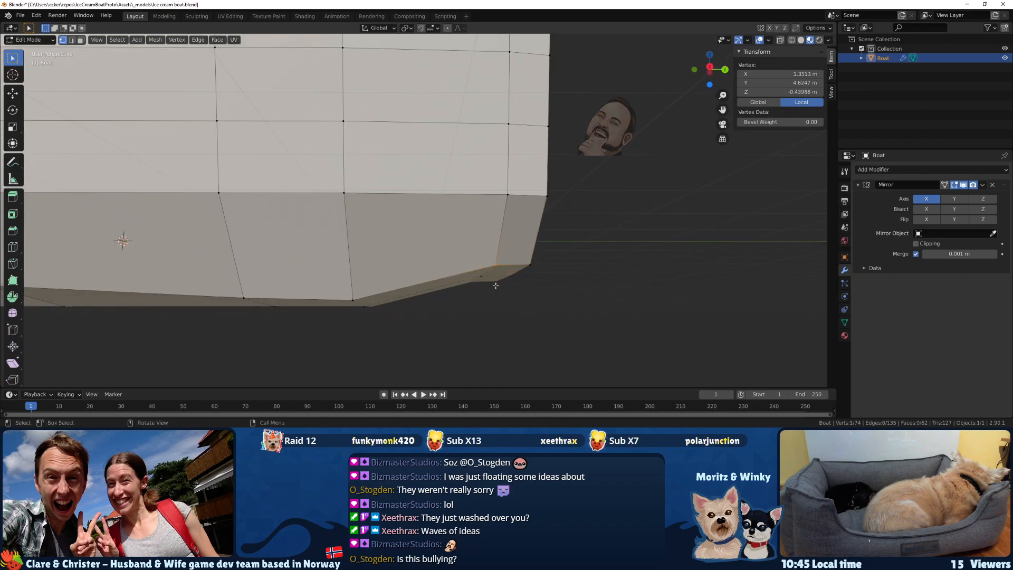
shift+click(483, 276)
middle_drag(485, 277, 497, 285)
key(g)
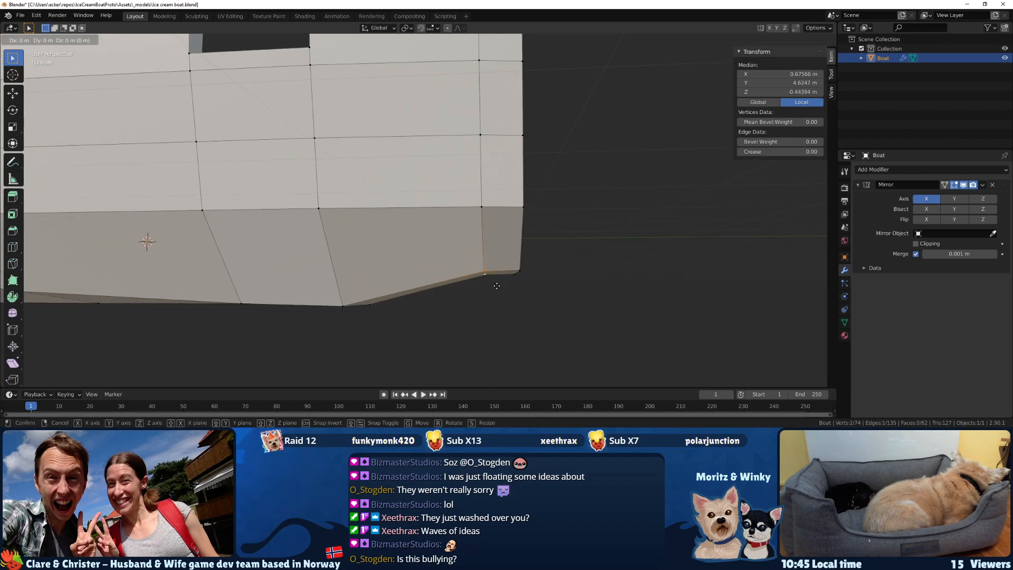
key(z)
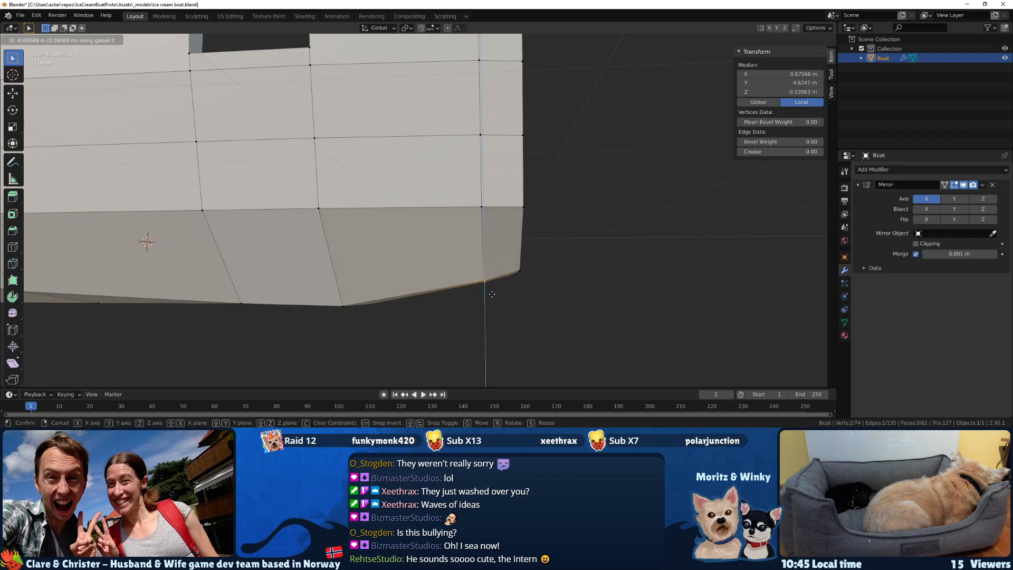
click(492, 291)
Raise the pair of underside vertices below the selling opening's rear edge about 0.13 m along Z.
middle_drag(524, 289, 495, 281)
scroll(530, 293, down, 7)
scroll(495, 282, up, 4)
middle_drag(420, 245, 409, 286)
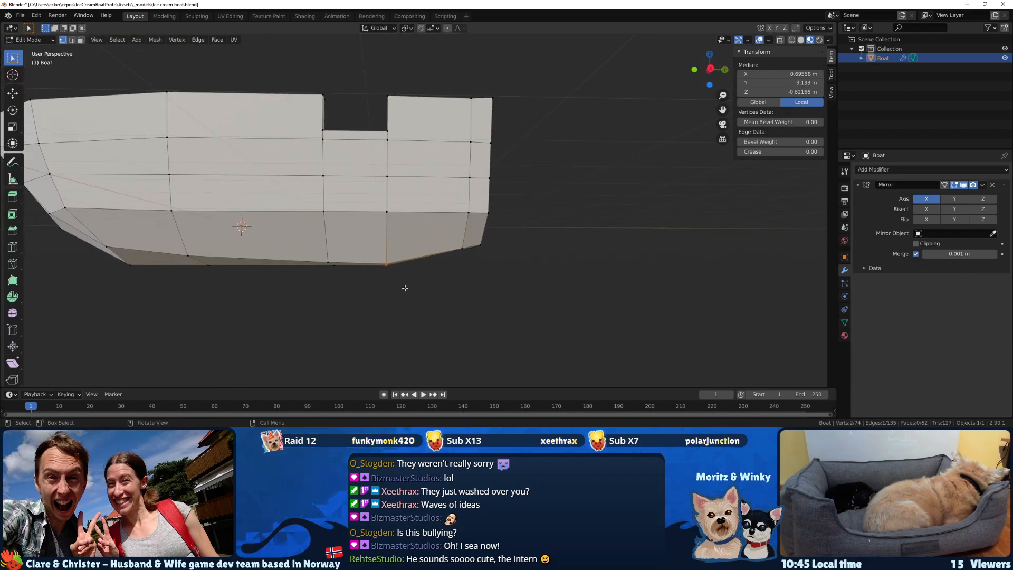
key(g)
key(z)
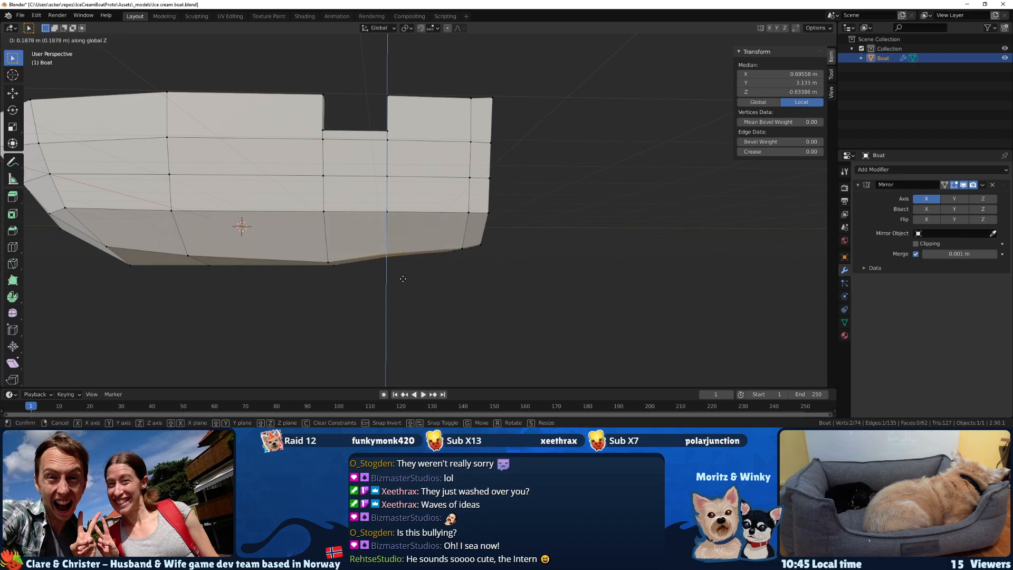
click(404, 281)
middle_drag(404, 281, 325, 285)
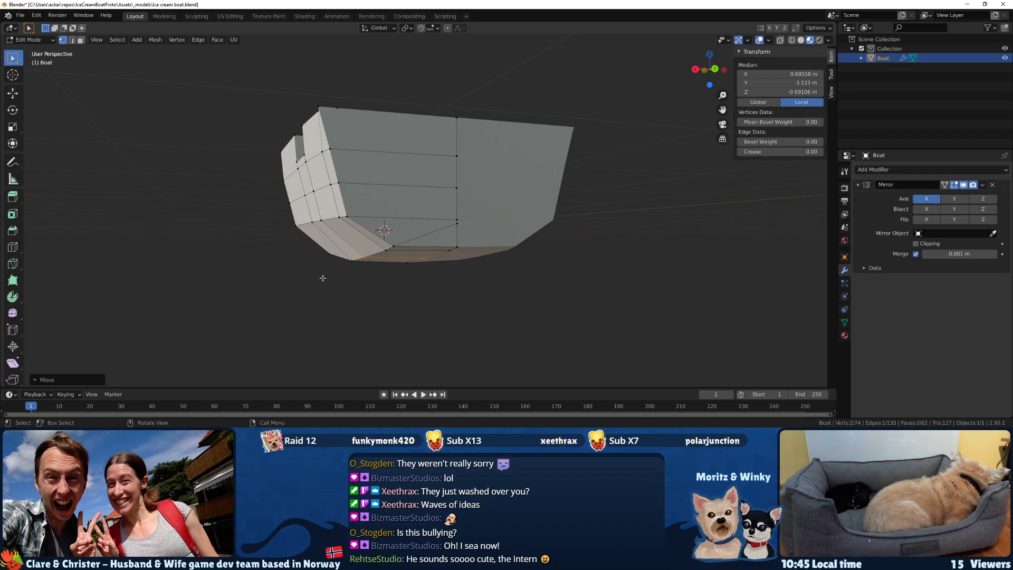
Raise the pair of underside vertices below the selling opening's front edge about 0.10 m along Z.
middle_drag(347, 280, 384, 253)
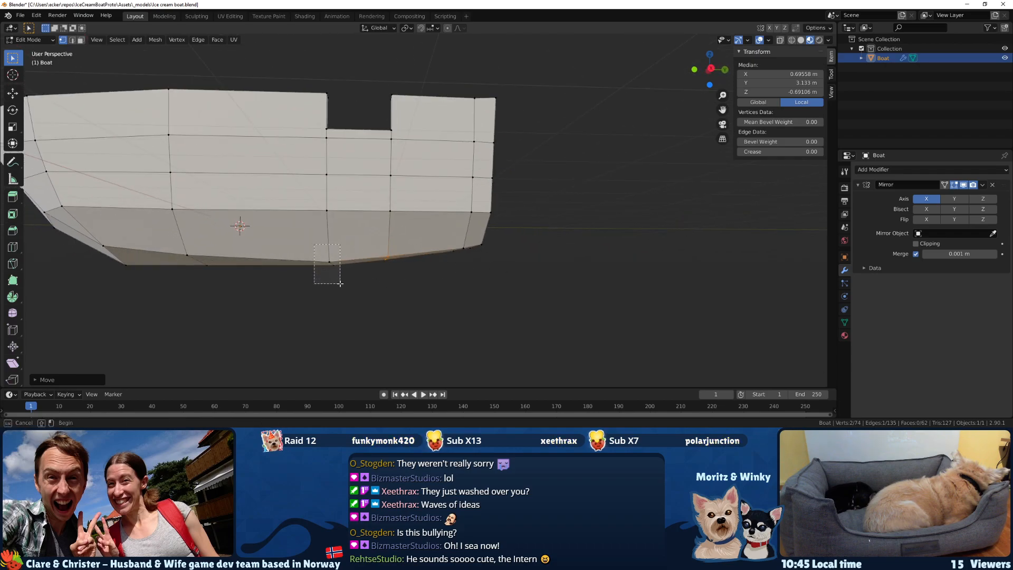
drag(339, 283, 340, 283)
key(g)
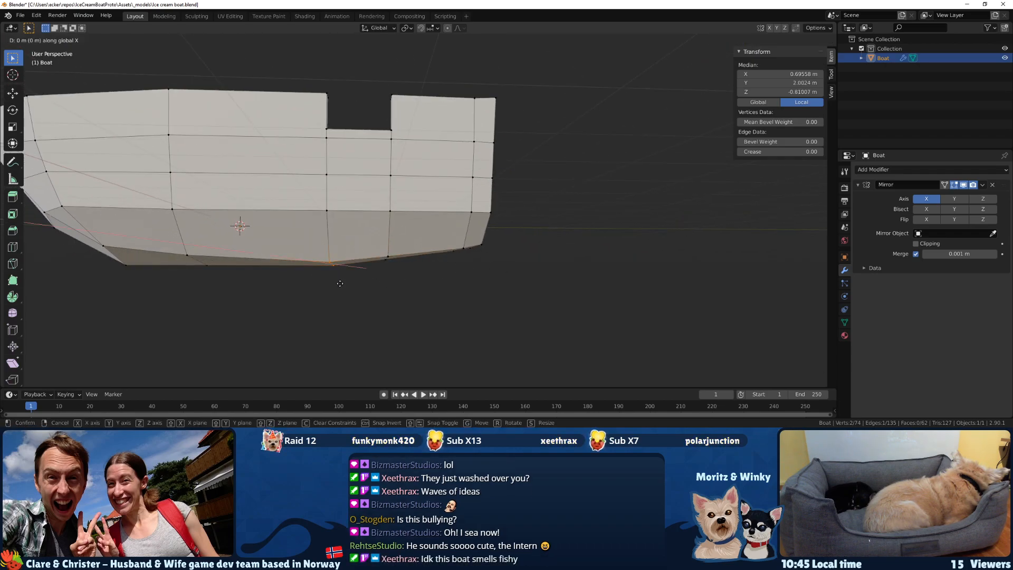
key(x)
key(z)
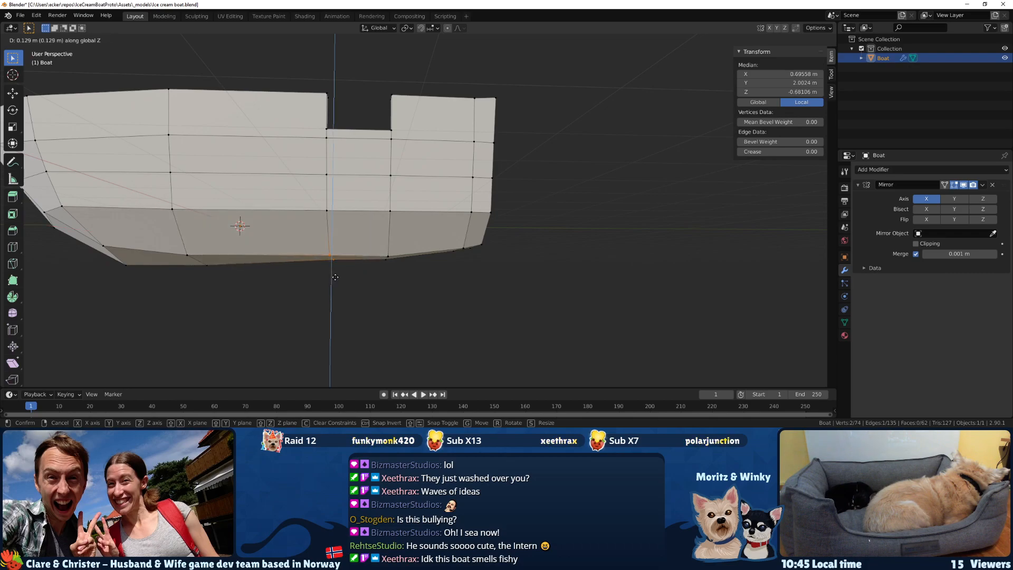
click(333, 279)
middle_drag(334, 276, 360, 282)
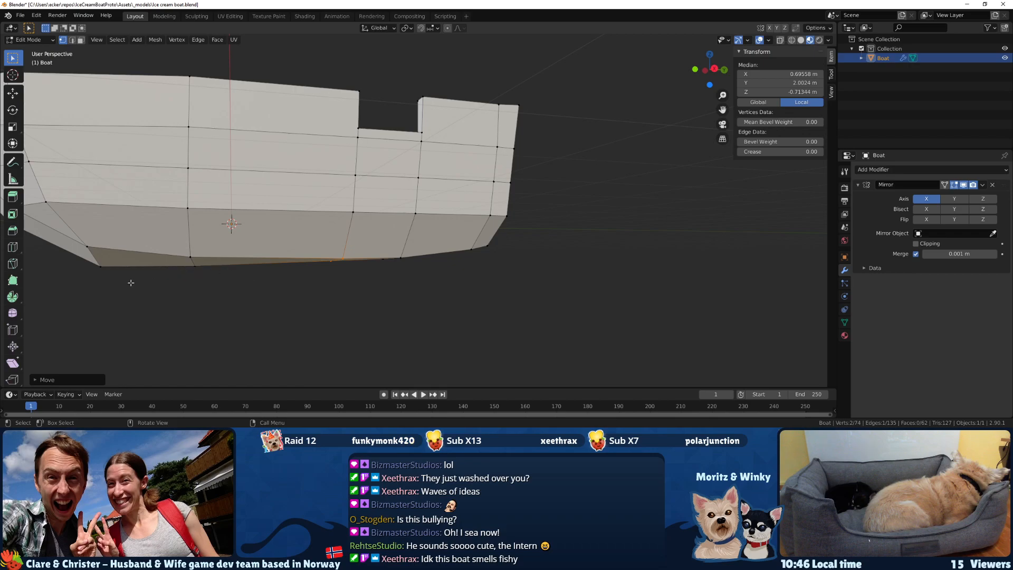
Raise the bottom centreline vertex at the forward end of the keel about 0.16 m along Z.
middle_drag(102, 276, 122, 268)
click(73, 231)
key(g)
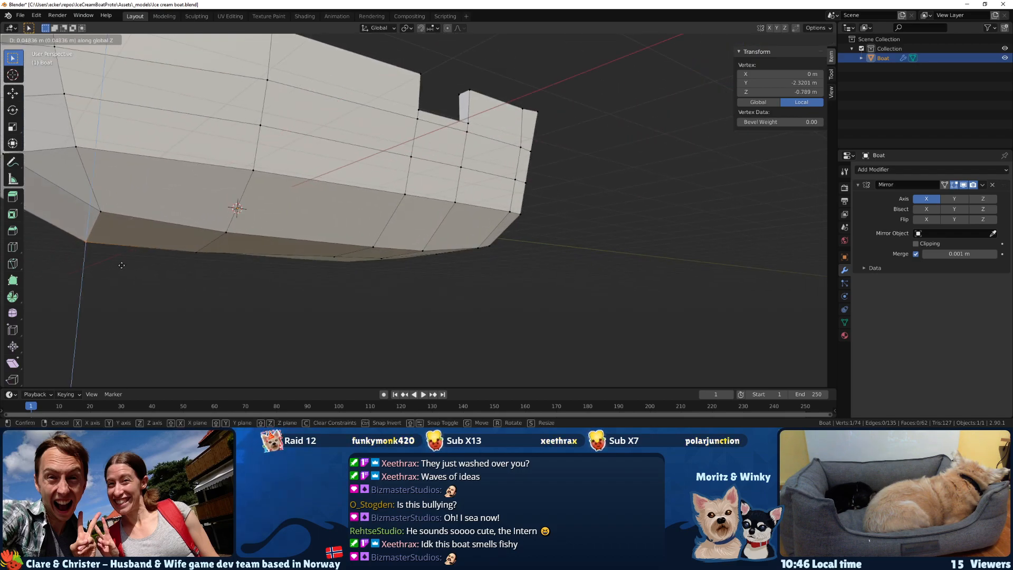
click(121, 258)
scroll(104, 258, down, 5)
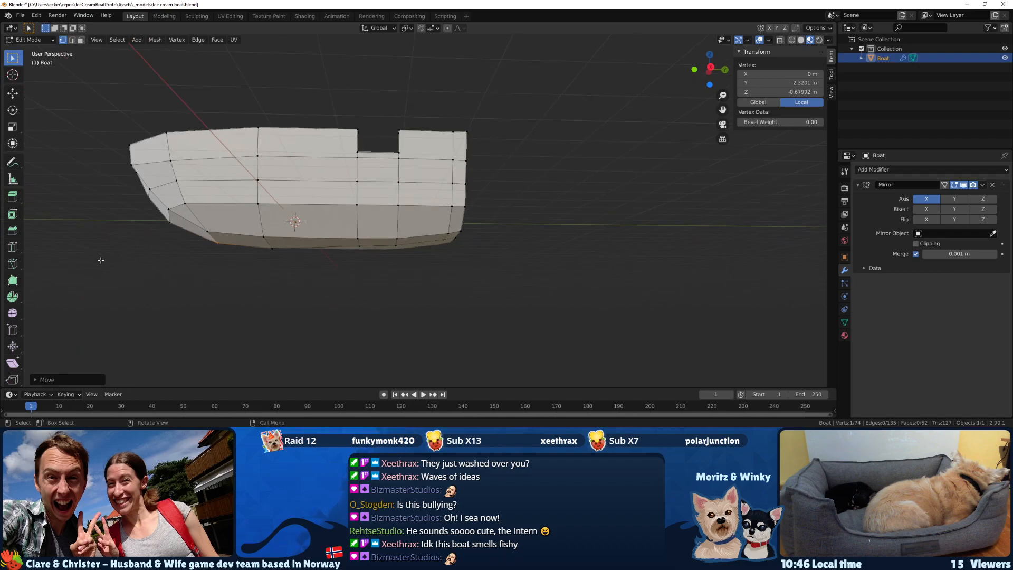
Select the pair of underside vertices amidships and raise them about 0.11 m along Z.
middle_drag(139, 266, 137, 265)
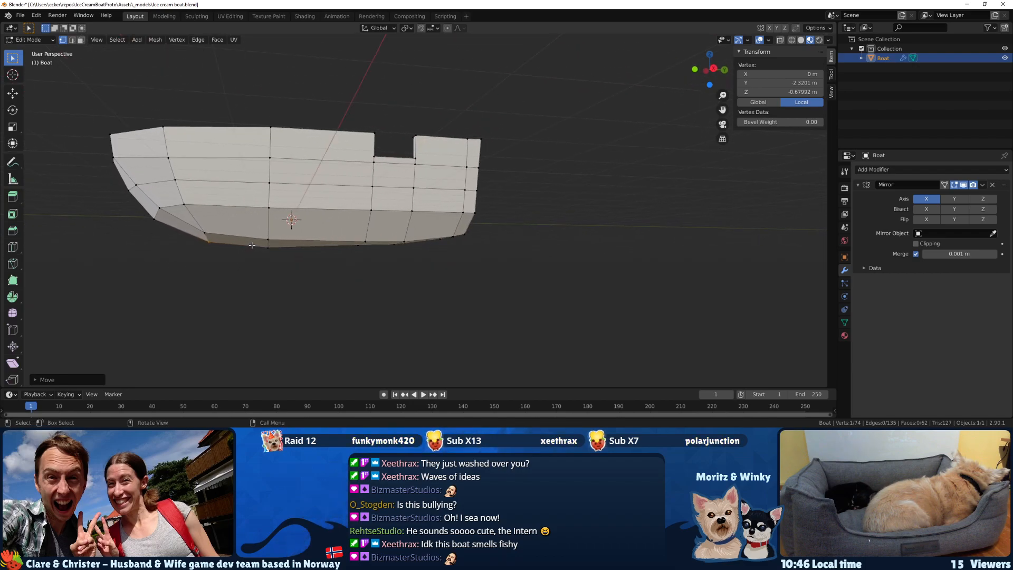
shift+drag(278, 258, 280, 260)
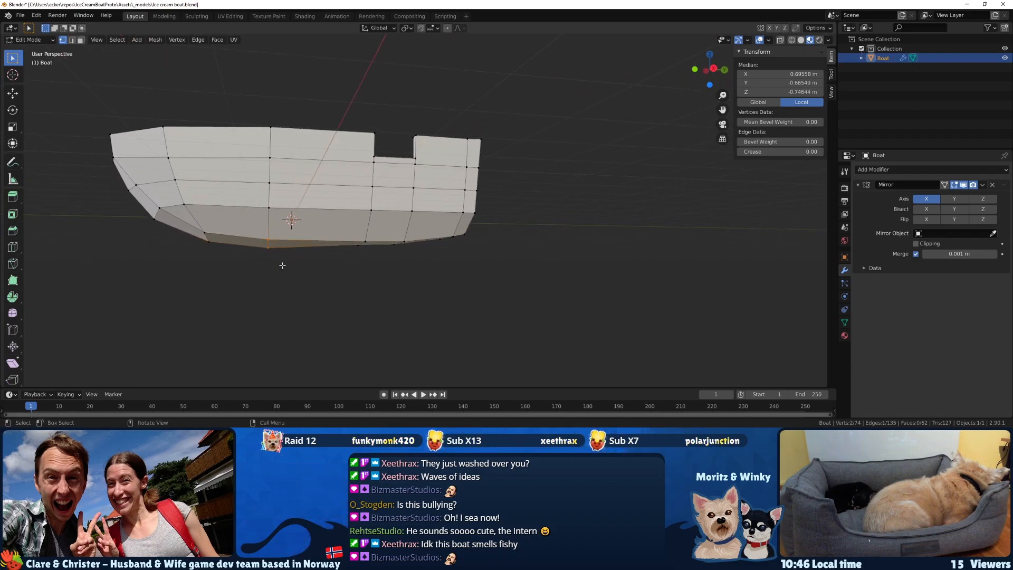
key(g)
key(x)
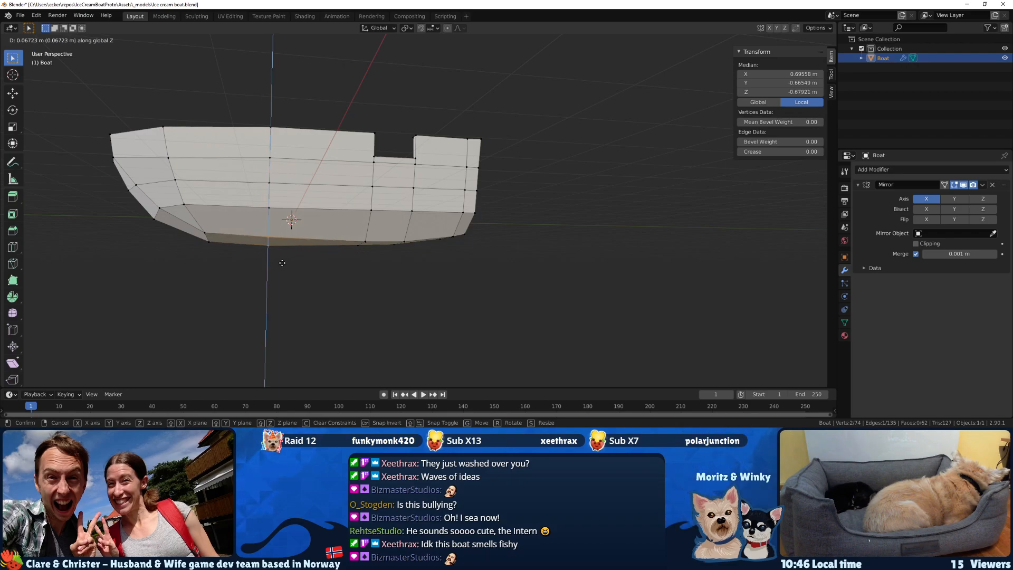
click(282, 270)
Select the two outer bottom vertices below the selling opening and raise them about 0.16 m along Z.
middle_drag(281, 273, 337, 259)
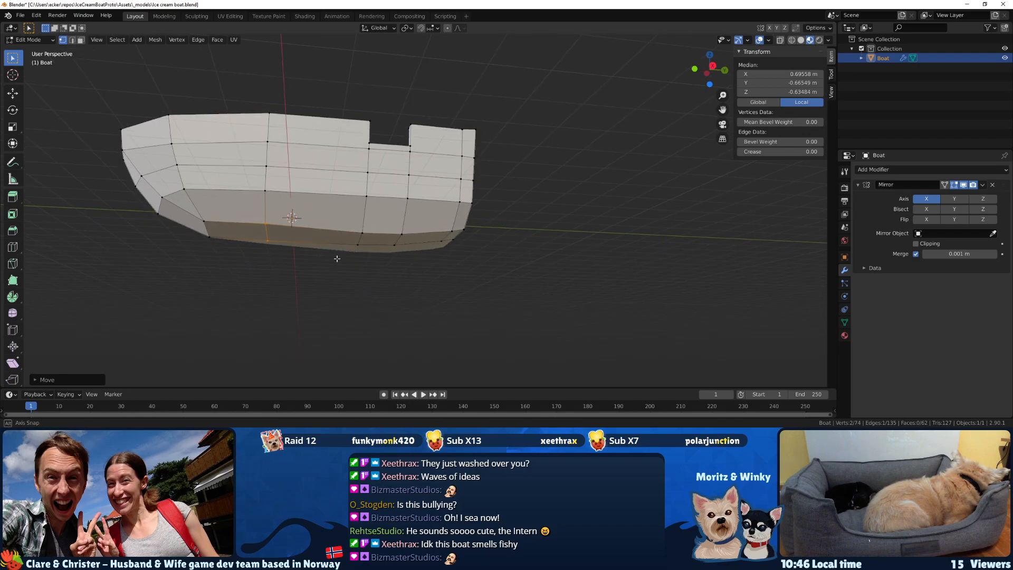
drag(402, 235, 403, 236)
middle_drag(403, 240, 396, 265)
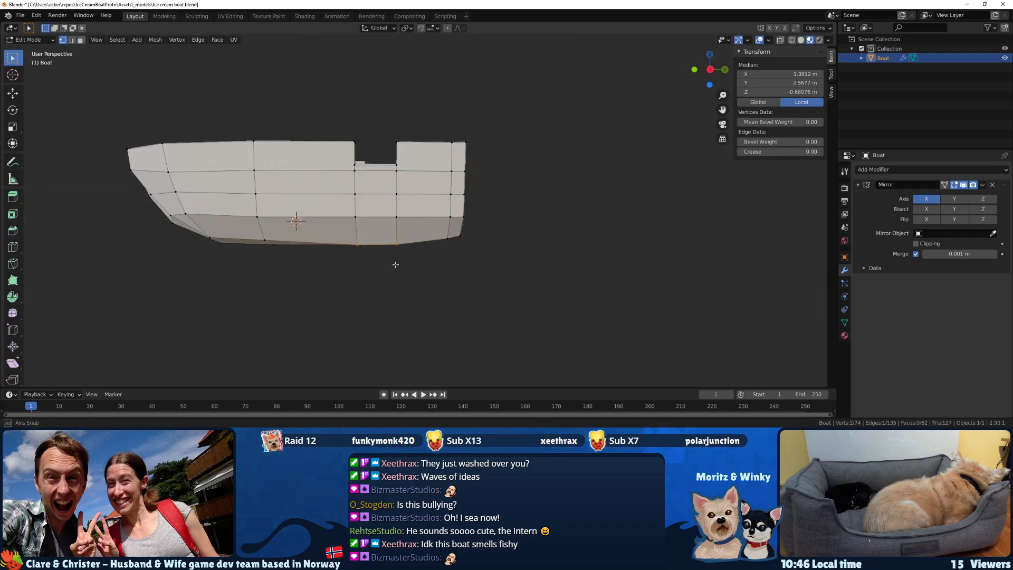
key(g)
key(z)
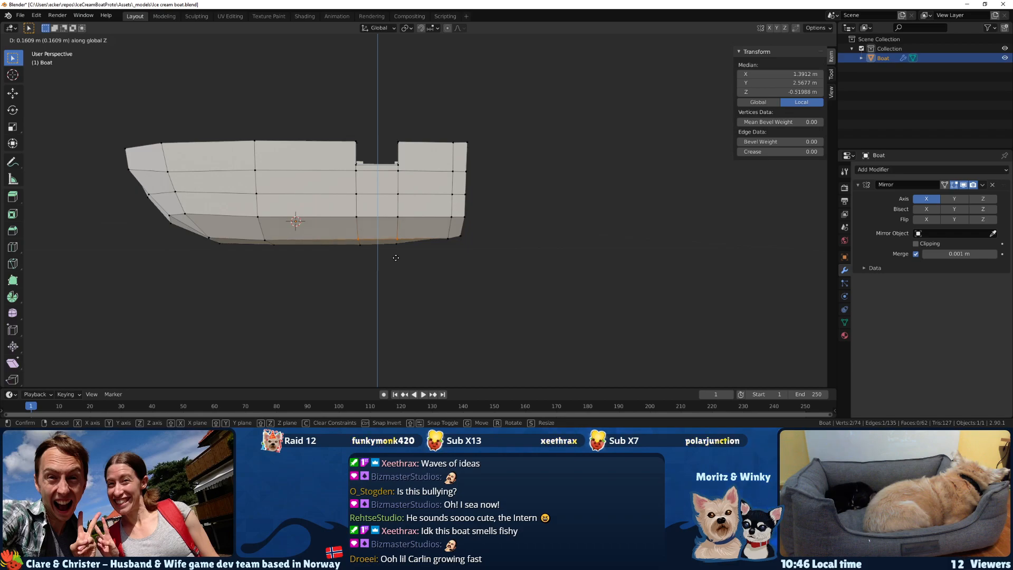
click(395, 258)
Select the outer bottom vertex just forward of the transom and raise it about 0.03 m along Z.
mouse_move(403, 256)
middle_down()
mouse_move(327, 248)
mouse_move(406, 250)
middle_up()
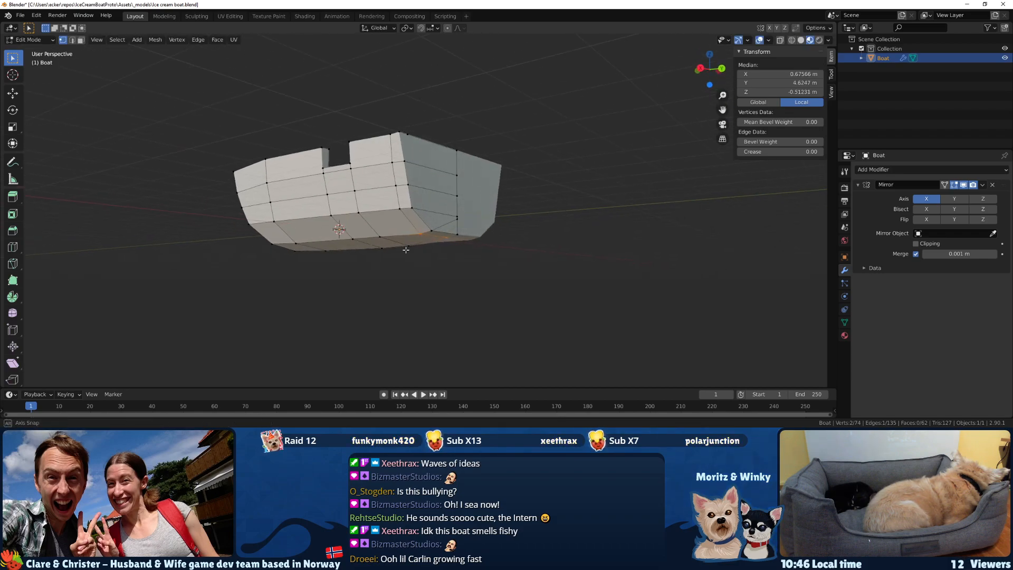
drag(421, 241, 422, 242)
middle_drag(422, 242, 472, 264)
key(x)
key(Escape)
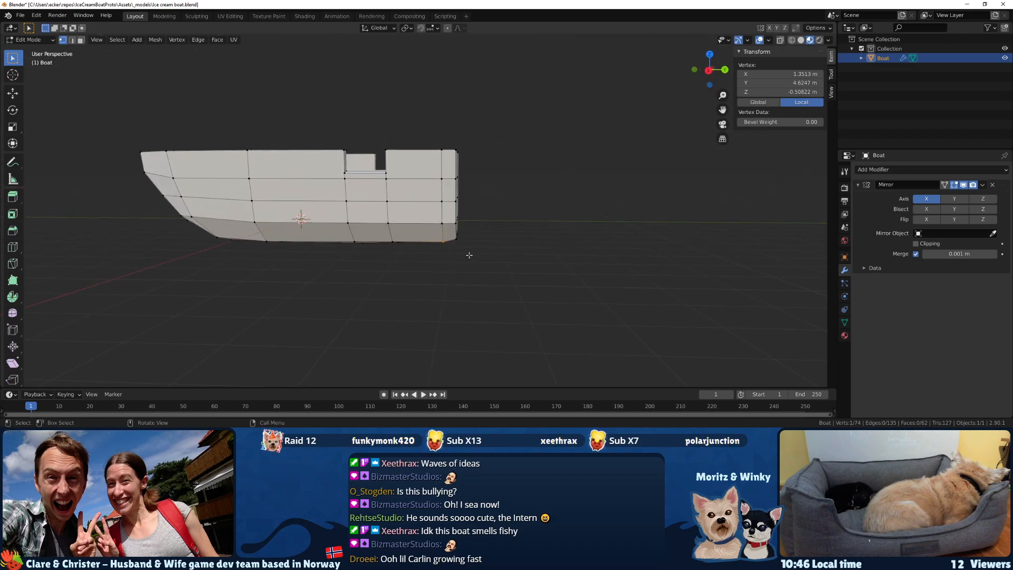
key(g)
key(x)
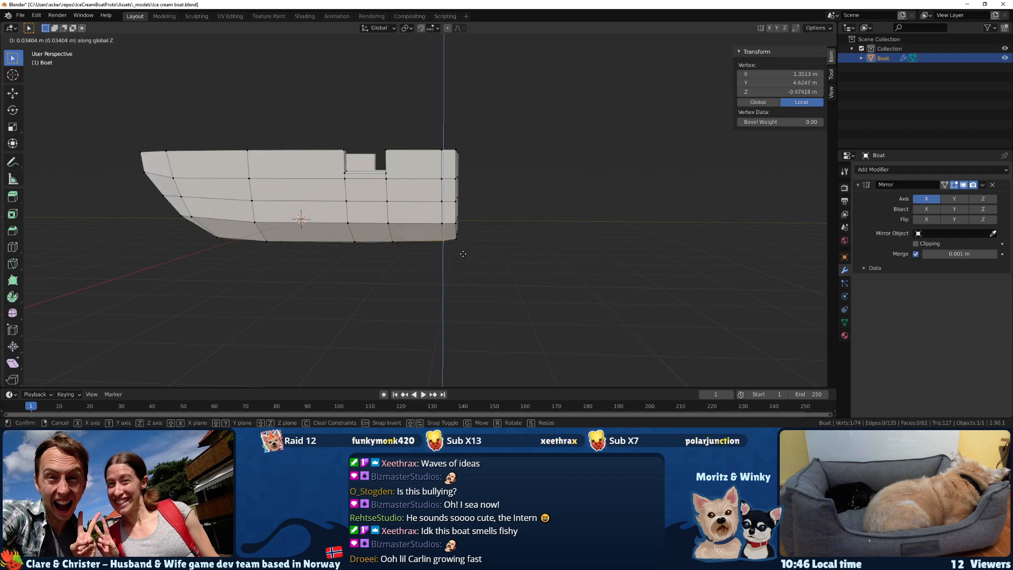
click(463, 252)
Select the bottom centreline vertex just forward of the transom and lower it about 0.09 m along Z.
middle_drag(463, 253, 370, 303)
click(490, 259)
click(443, 238)
key(g)
key(z)
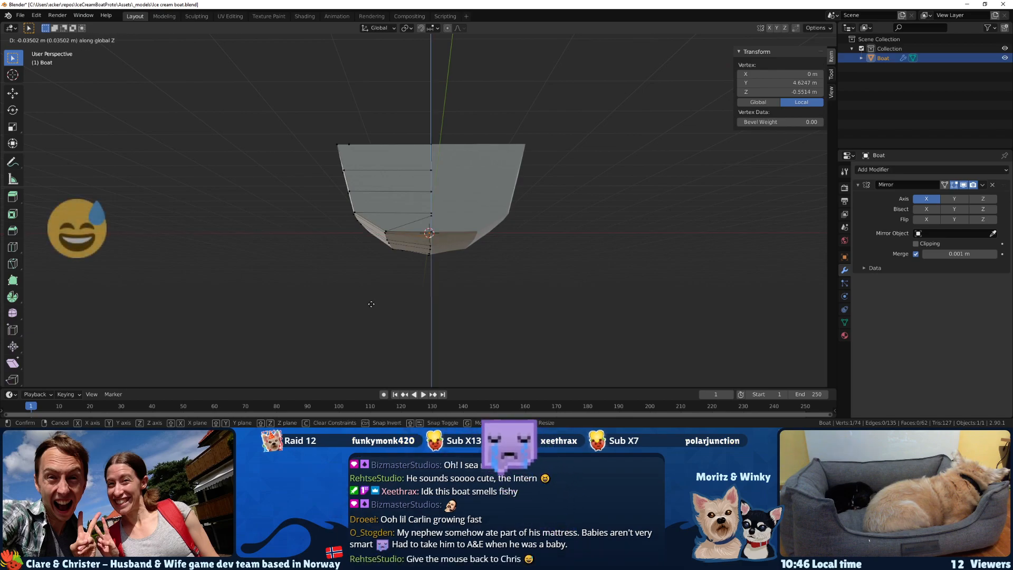
click(371, 306)
middle_drag(371, 306, 524, 305)
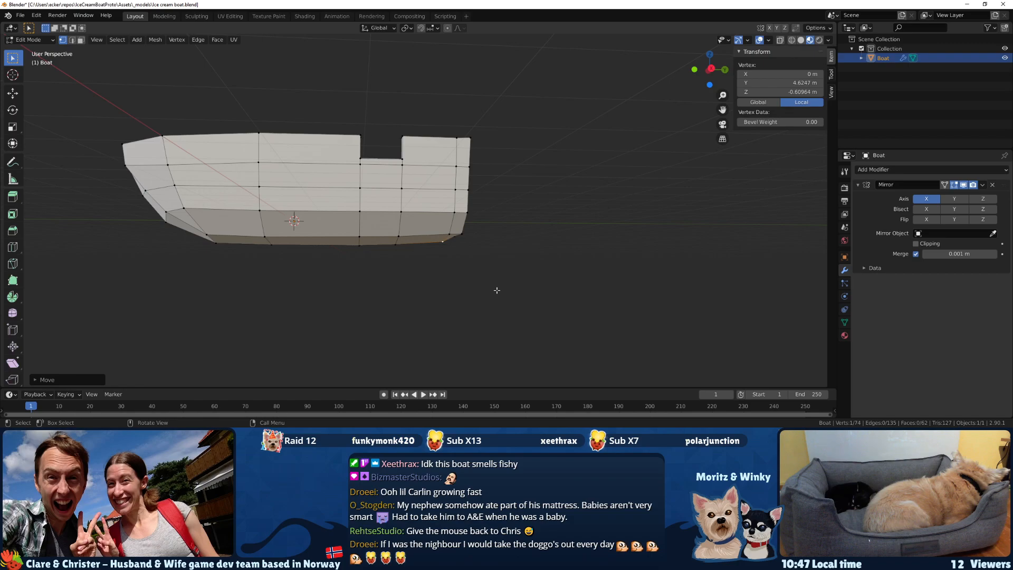
Examine the reshaped hull underside from the side and from the bow.
middle_drag(538, 298, 545, 264)
key(g)
click(384, 241)
key(g)
click(331, 247)
click(512, 270)
click(545, 264)
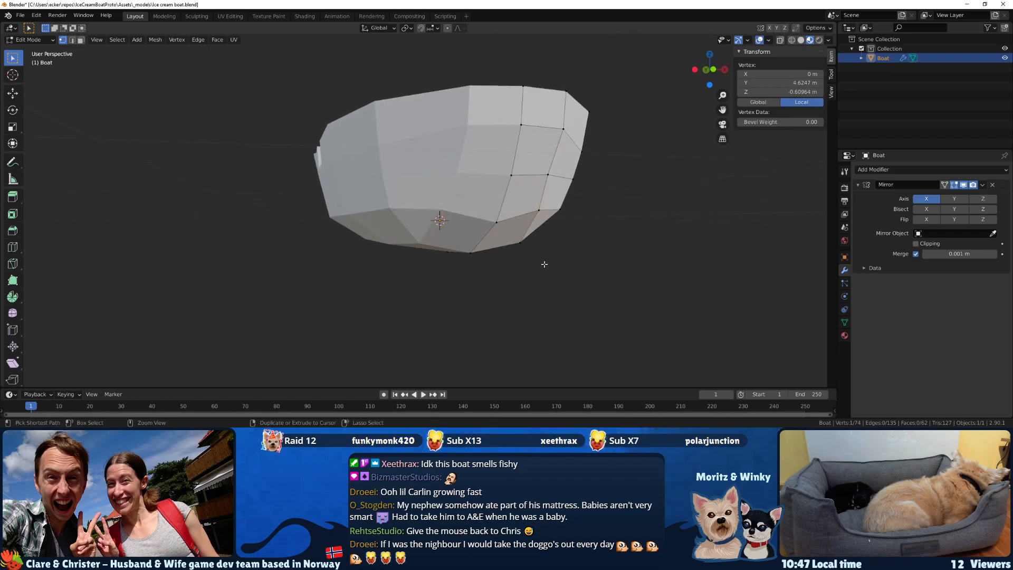
middle_drag(544, 264, 500, 268)
Move the lower side vertex near the bow about 0.05 m, mostly downward, and clear the selection.
click(269, 245)
middle_drag(270, 245, 247, 261)
key(g)
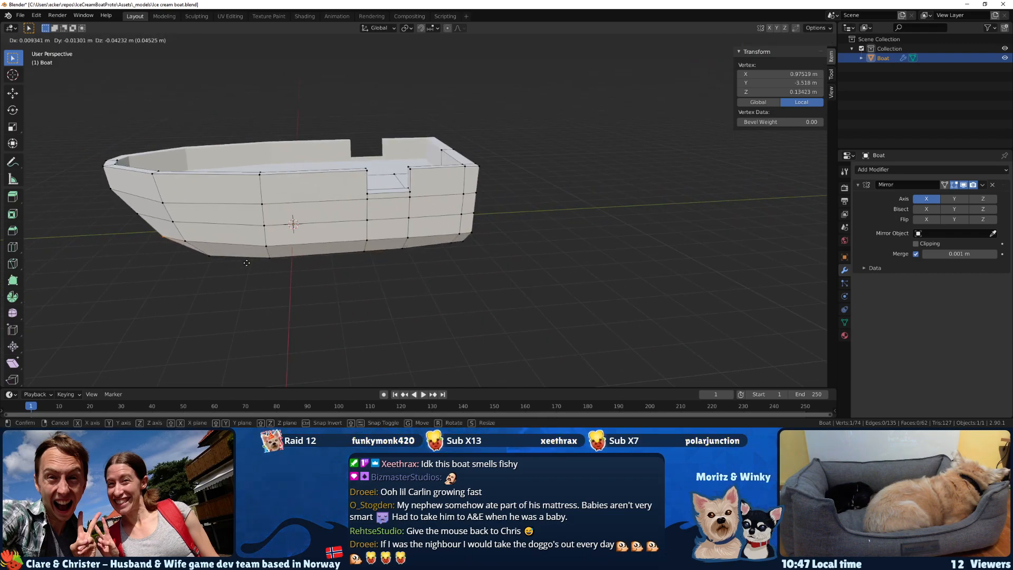
click(247, 263)
middle_drag(218, 265, 125, 249)
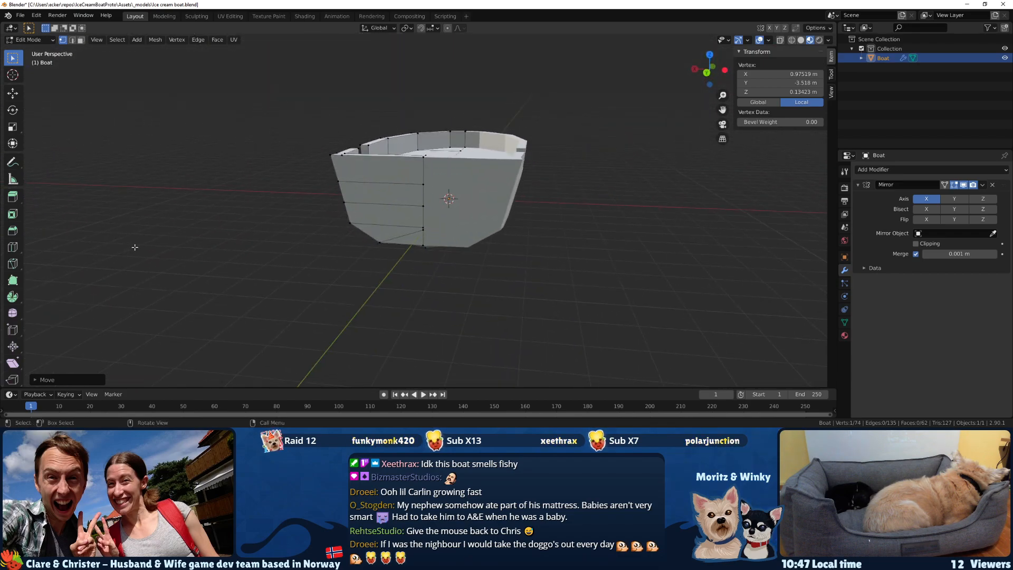
middle_drag(166, 239, 360, 264)
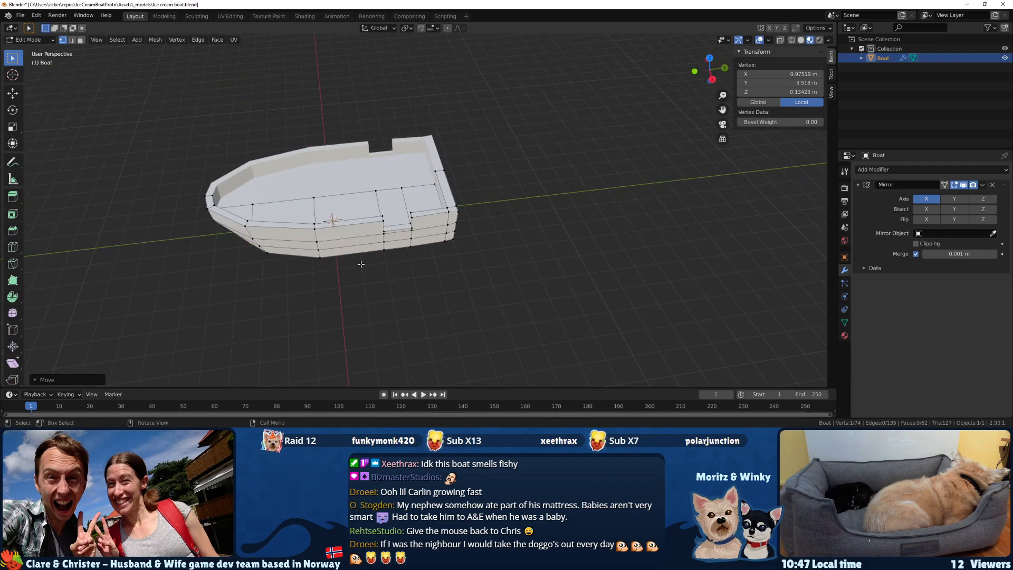
middle_drag(361, 264, 401, 259)
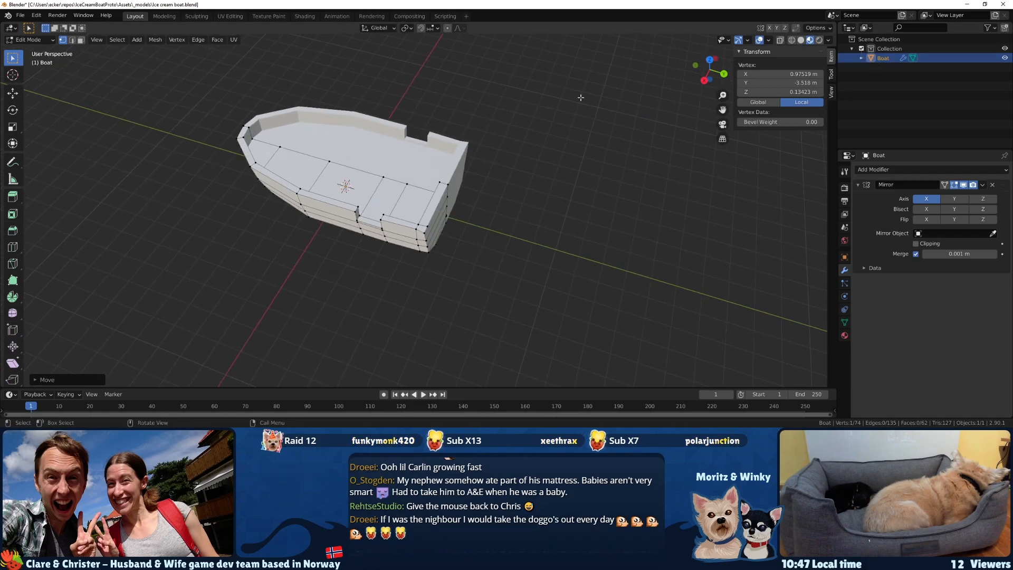
click(526, 163)
key(shift+a)
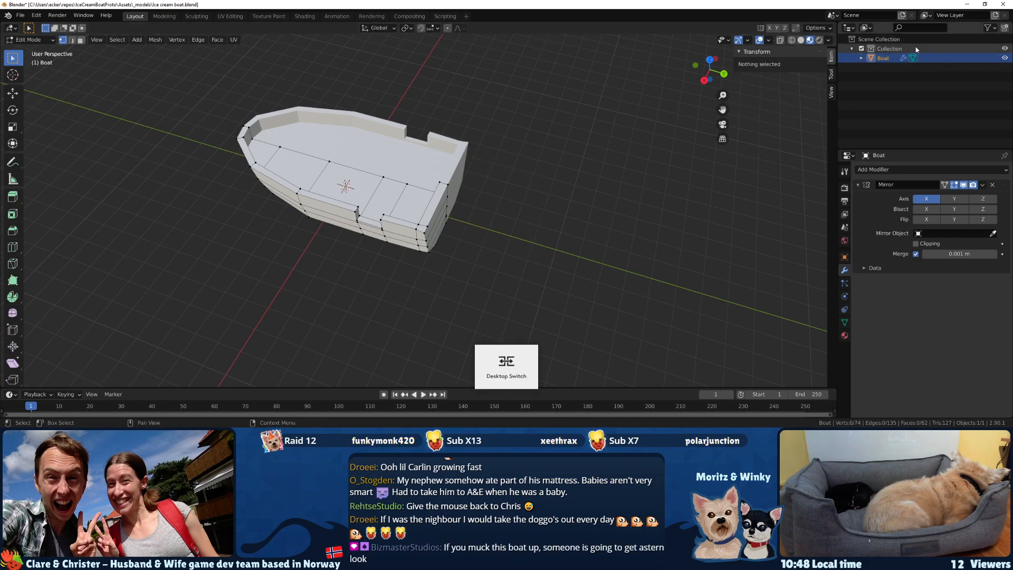
click(939, 69)
key(ctrl+s)
key(shift+a)
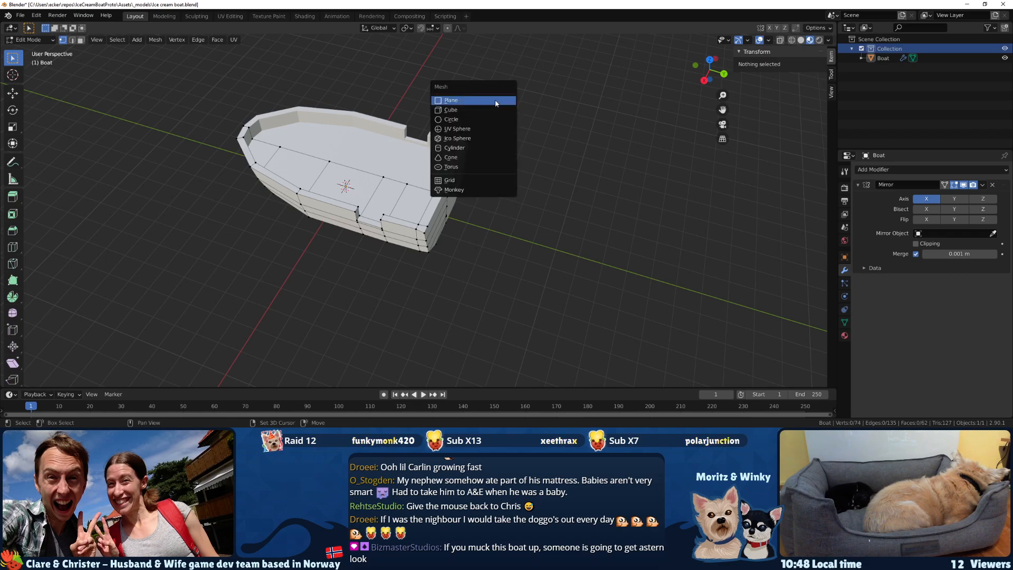
click(494, 111)
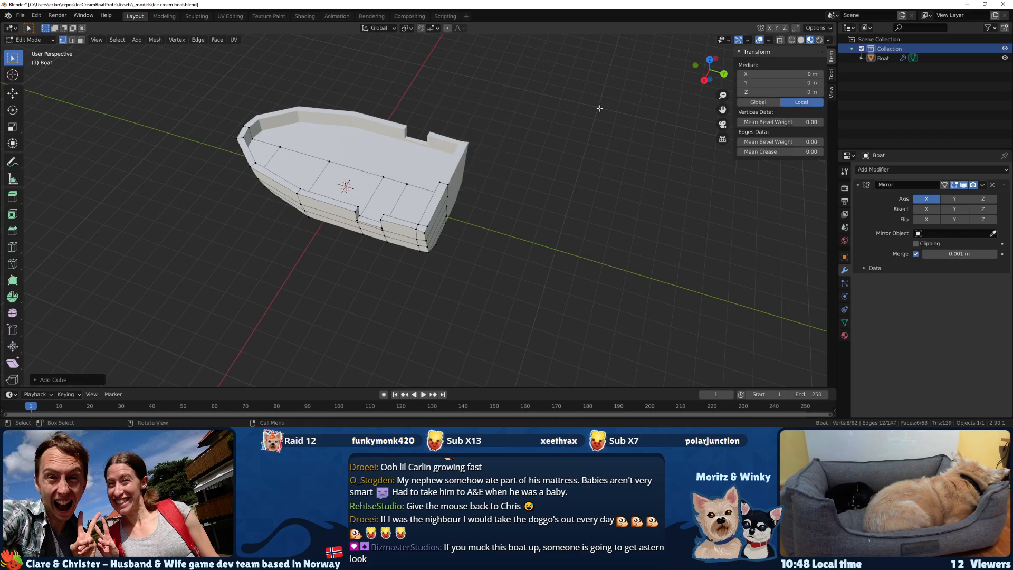
key(ctrl+z)
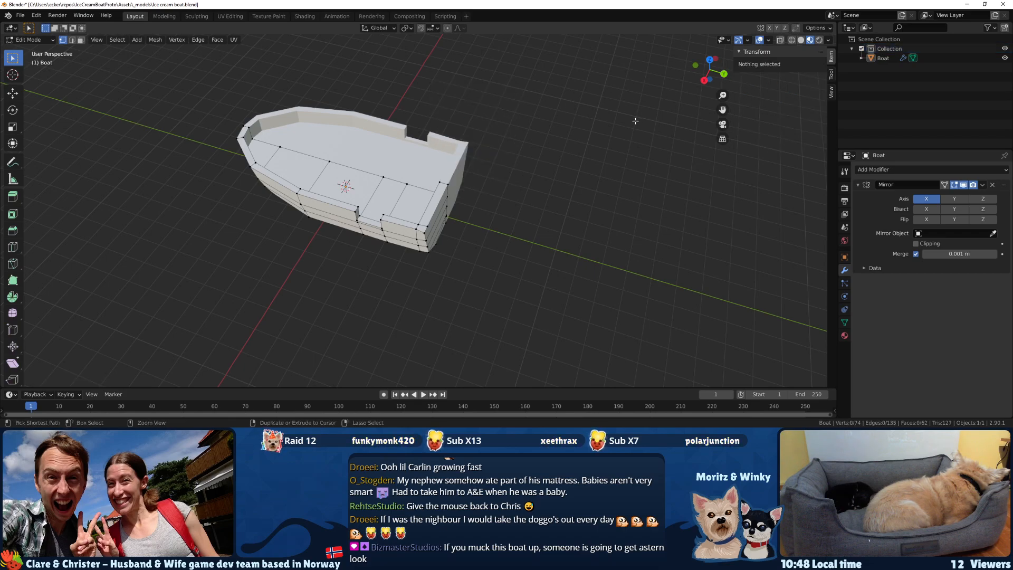
Leave mesh editing of the boat and add a 2 m cube as a separate object.
middle_drag(568, 147, 651, 159)
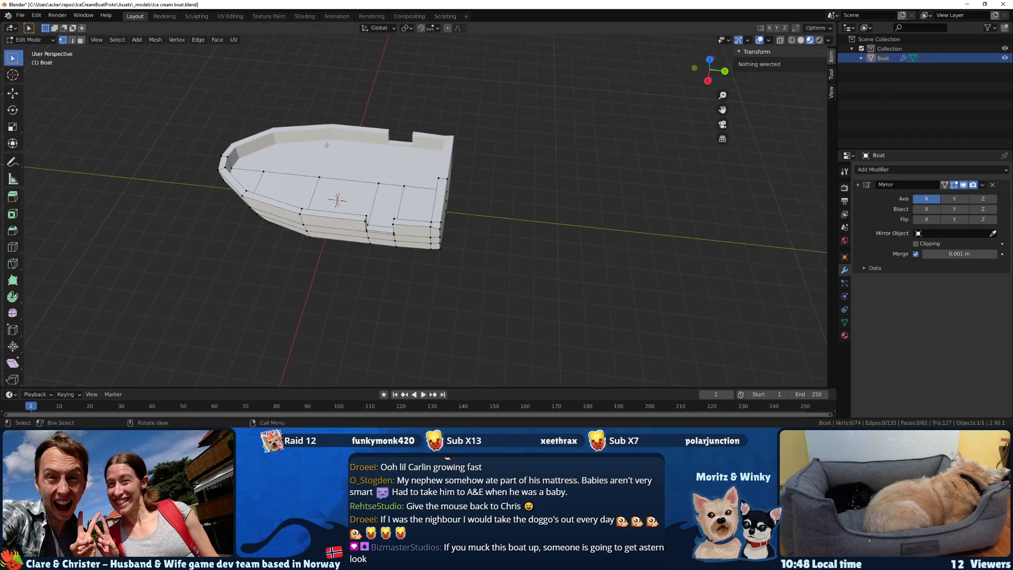
key(Tab)
key(shift+a)
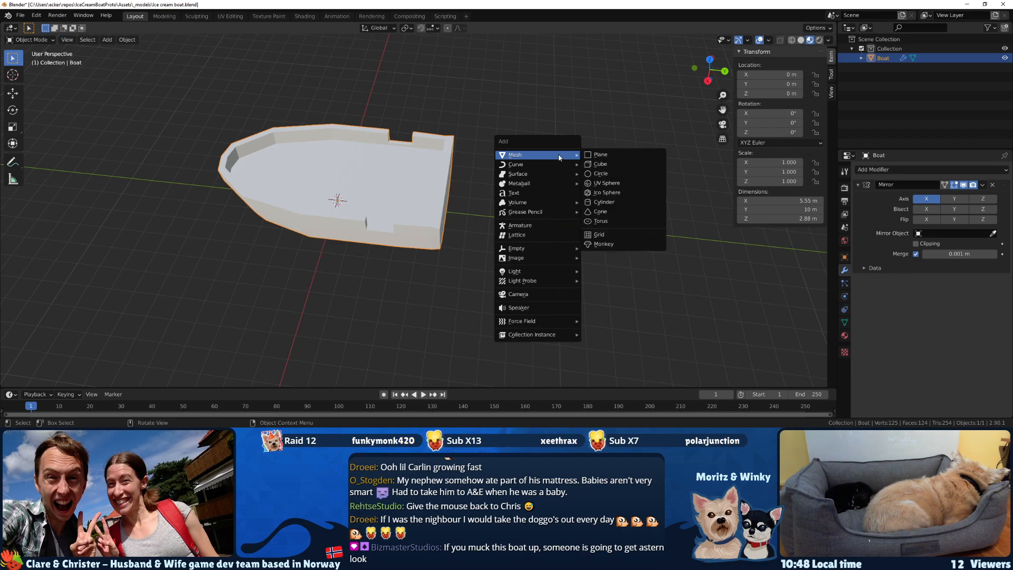
click(610, 168)
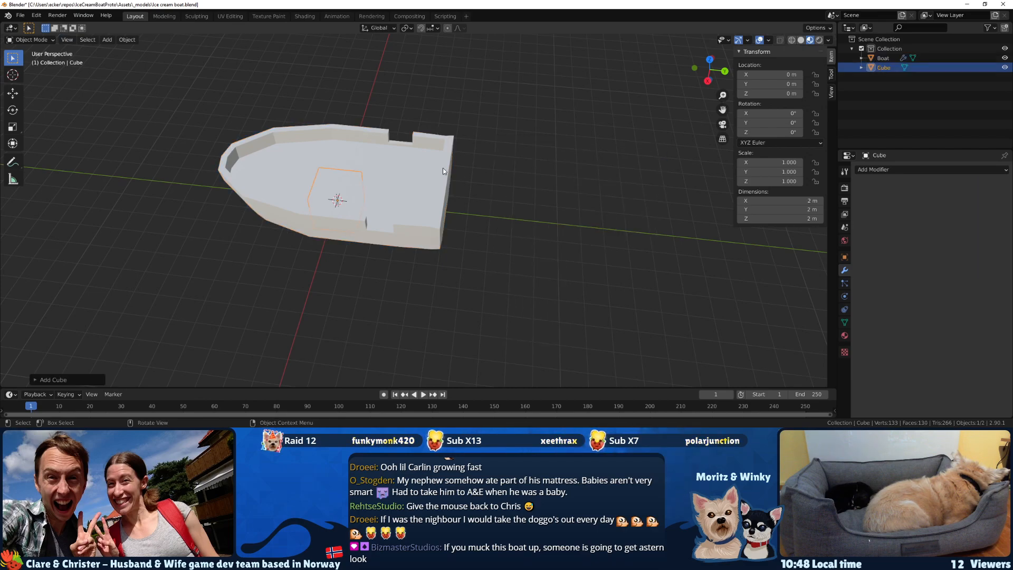
Raise the cube about 2.43 m along Z onto the deck and move it about 1.43 m toward the bow along Y.
middle_drag(438, 171, 451, 146)
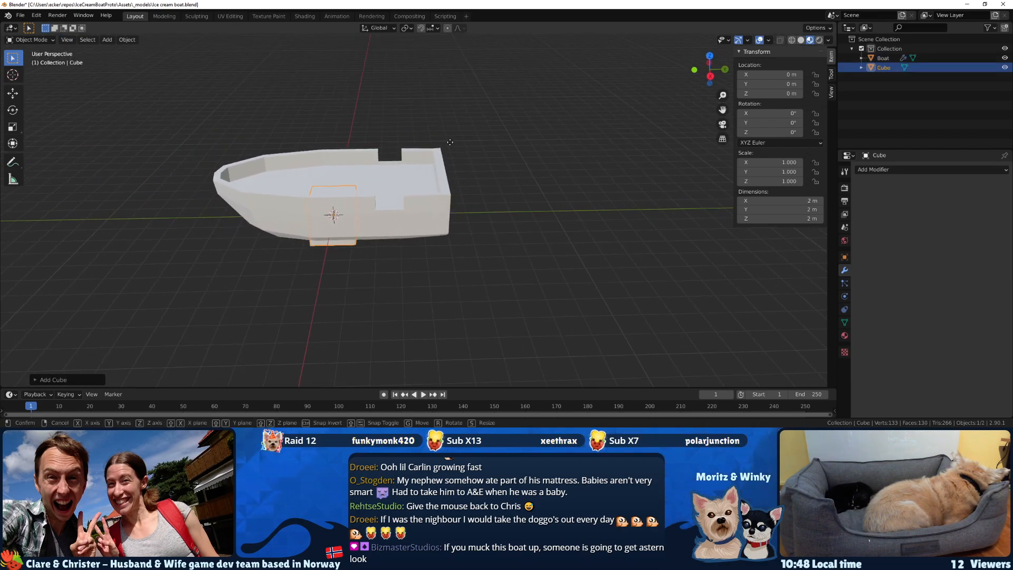
key(g)
key(x)
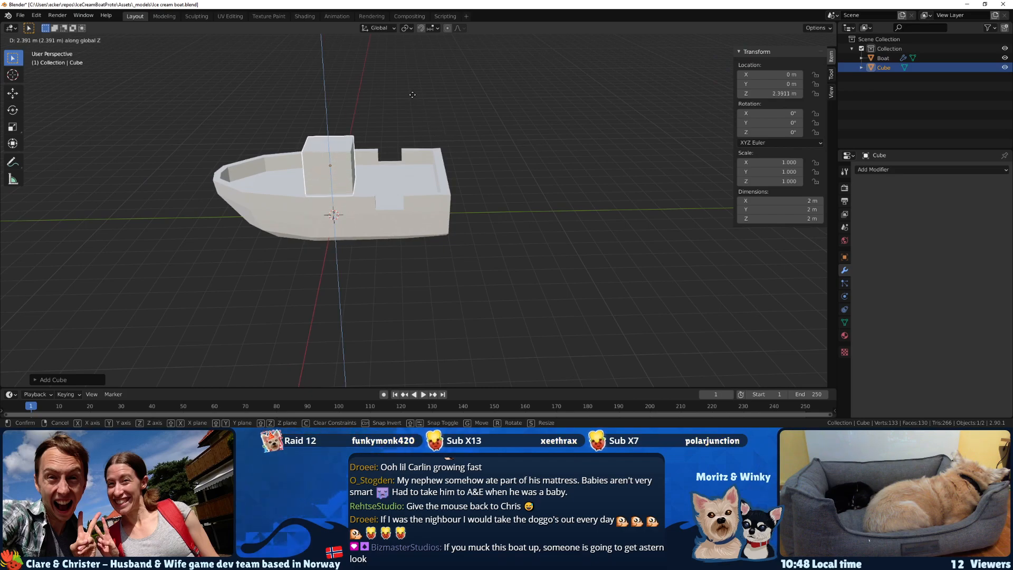
click(410, 94)
key(g)
key(x)
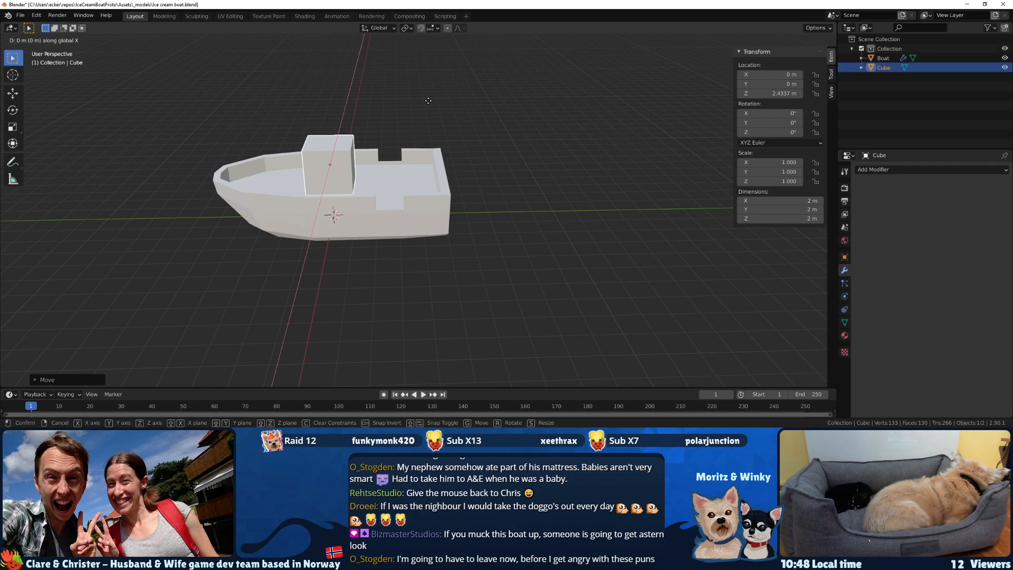
key(y)
click(395, 103)
Delete the cube's stern-facing face to leave the cabin open at the back.
middle_drag(395, 102, 290, 116)
key(Tab)
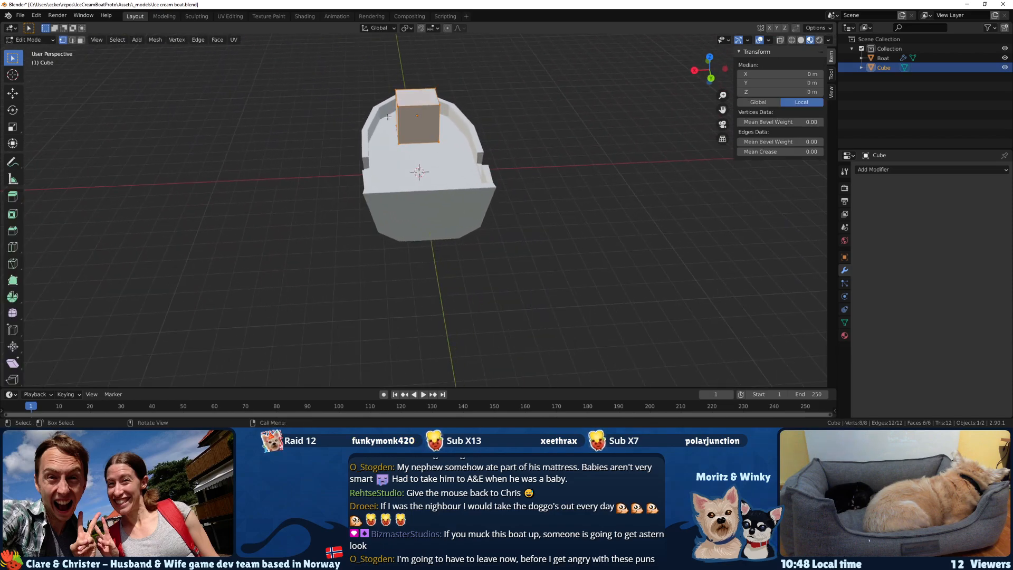
scroll(387, 115, up, 2)
middle_drag(406, 100, 436, 136)
key(alt+a)
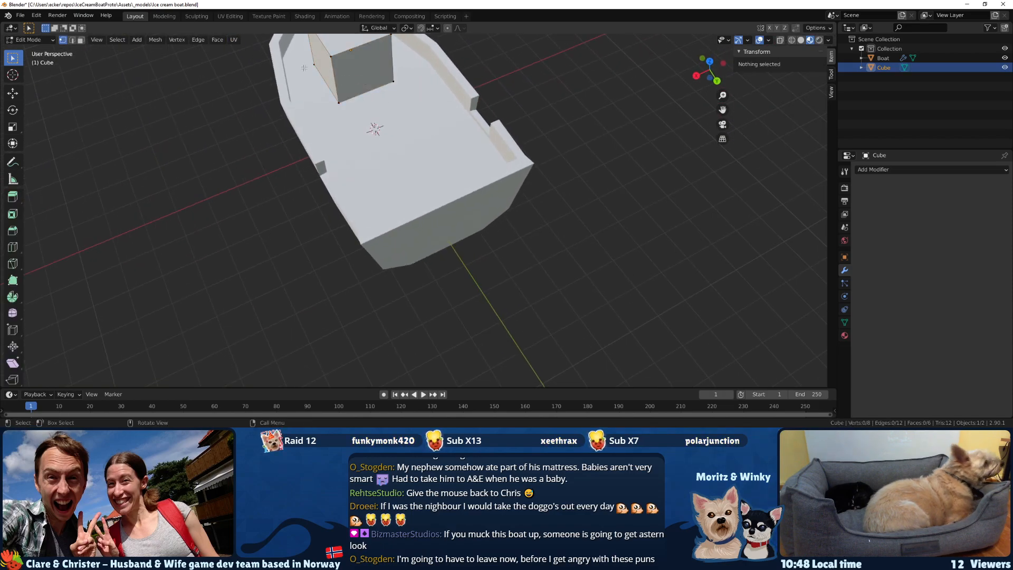
key(3)
click(362, 70)
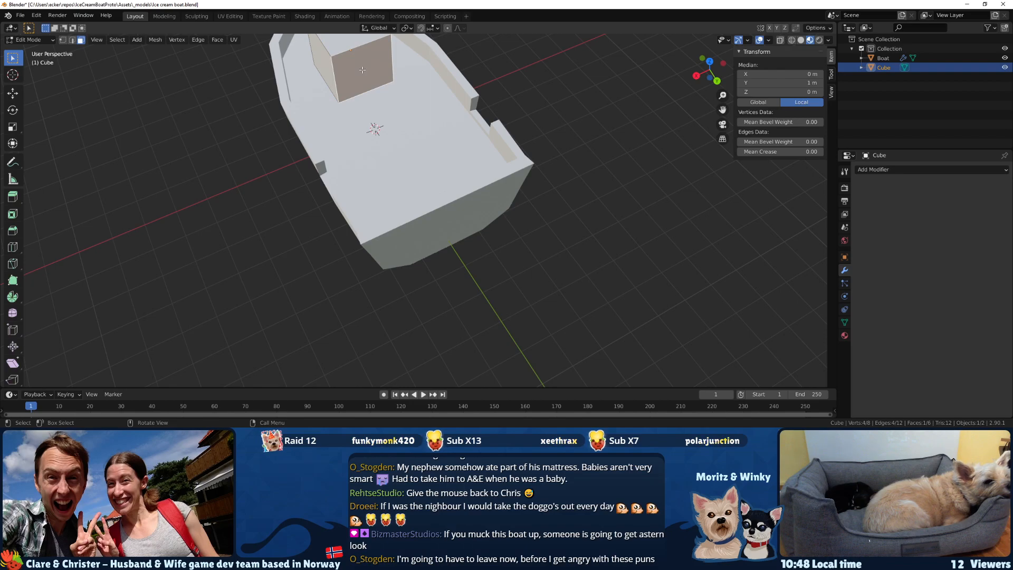
key(x)
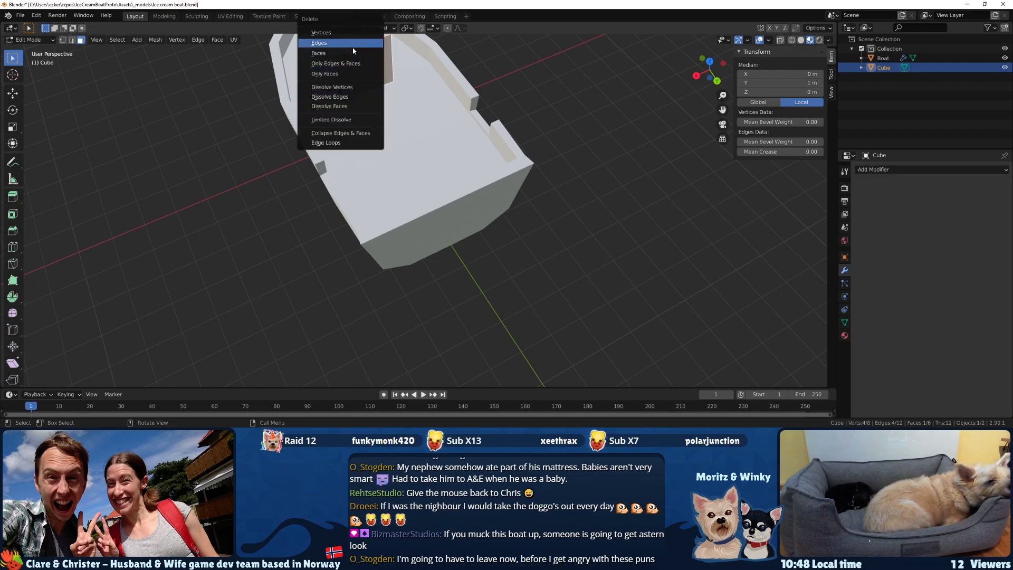
click(353, 53)
Delete the cube's bottom face.
middle_drag(352, 53, 464, 125)
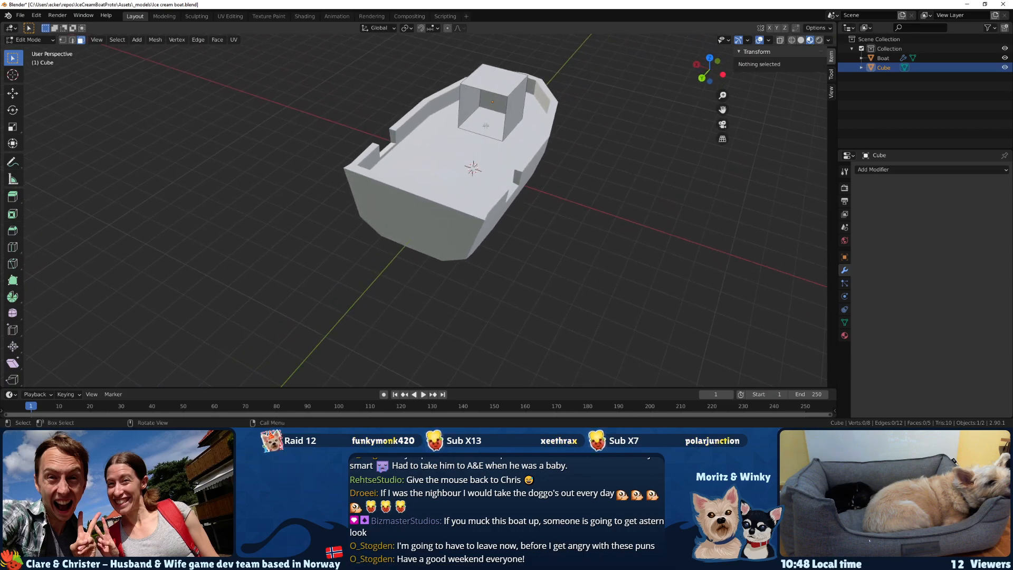
click(486, 126)
key(x)
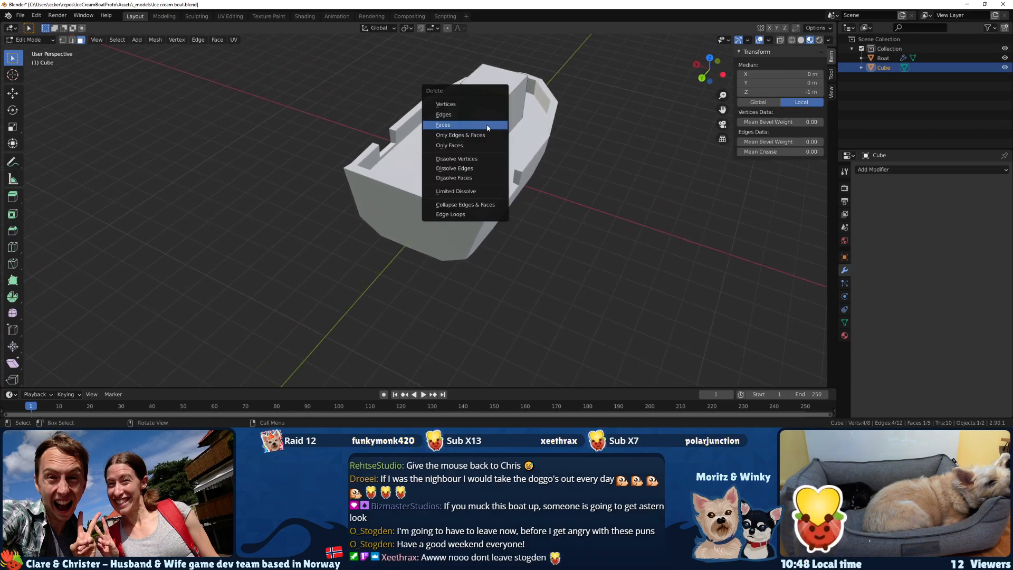
click(487, 125)
Examine the open cabin shell on the deck from above, the side, the bow and the stern.
scroll(479, 113, up, 2)
scroll(478, 113, up, 1)
middle_drag(479, 112, 459, 132)
scroll(387, 100, down, 1)
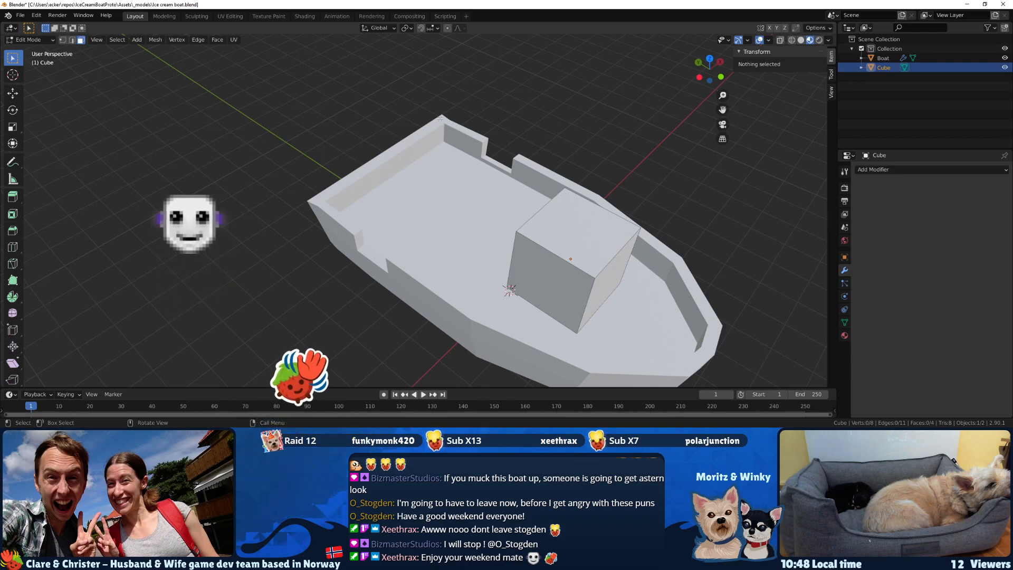
middle_drag(456, 129, 569, 174)
click(531, 73)
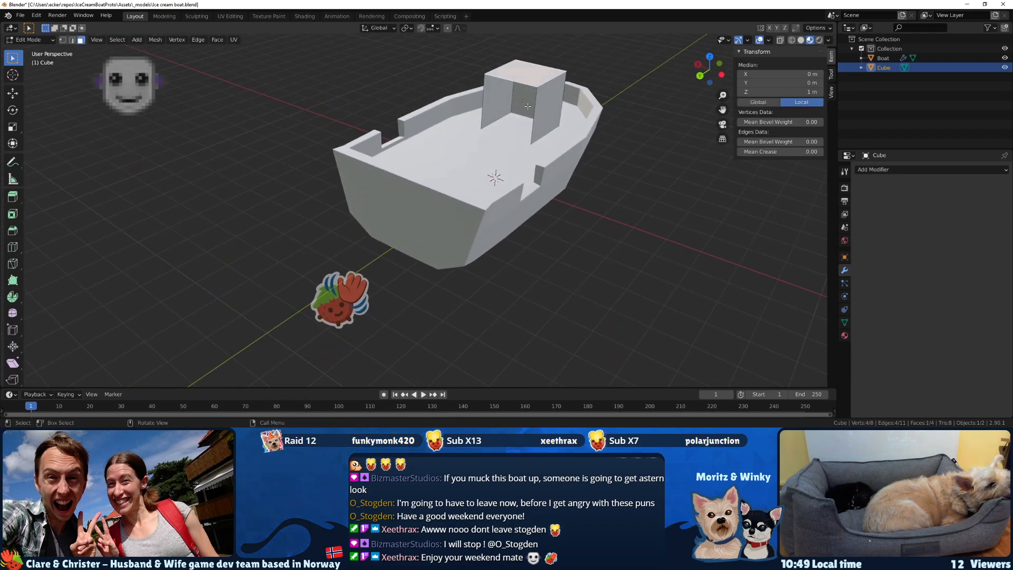
middle_drag(468, 72, 488, 79)
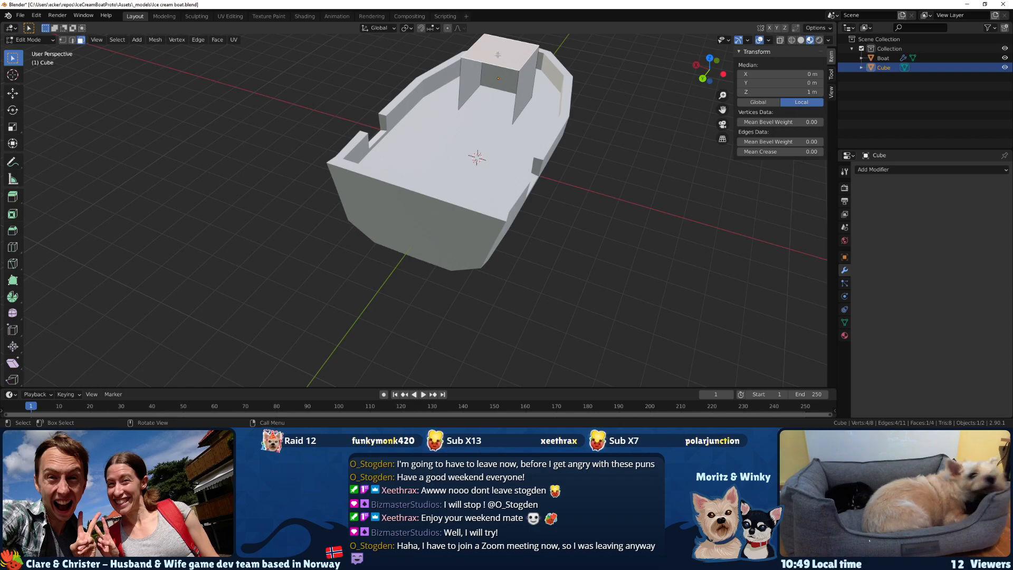
click(471, 85)
middle_drag(471, 86, 527, 74)
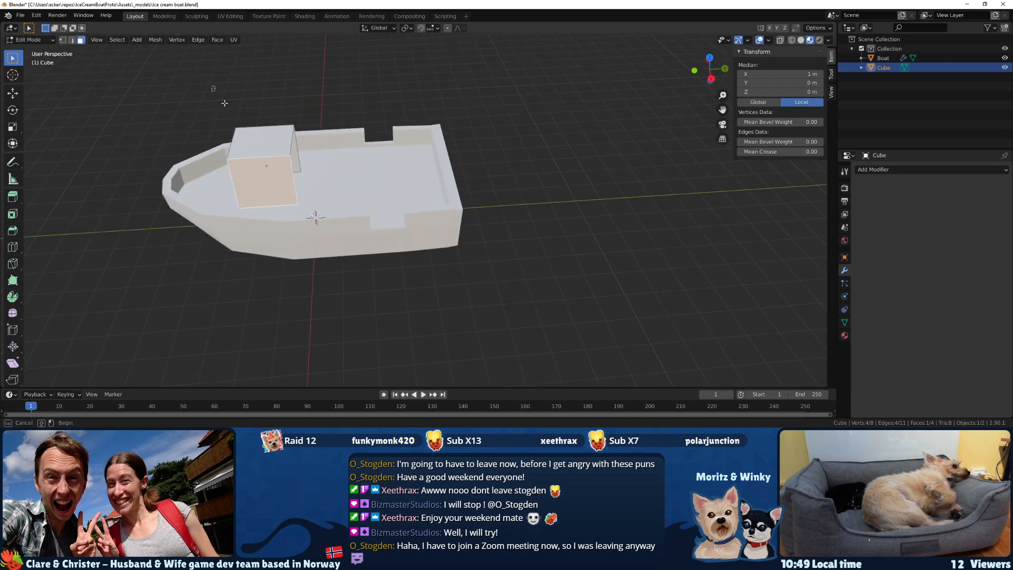
key(Tab)
middle_drag(267, 158, 609, 112)
key(Tab)
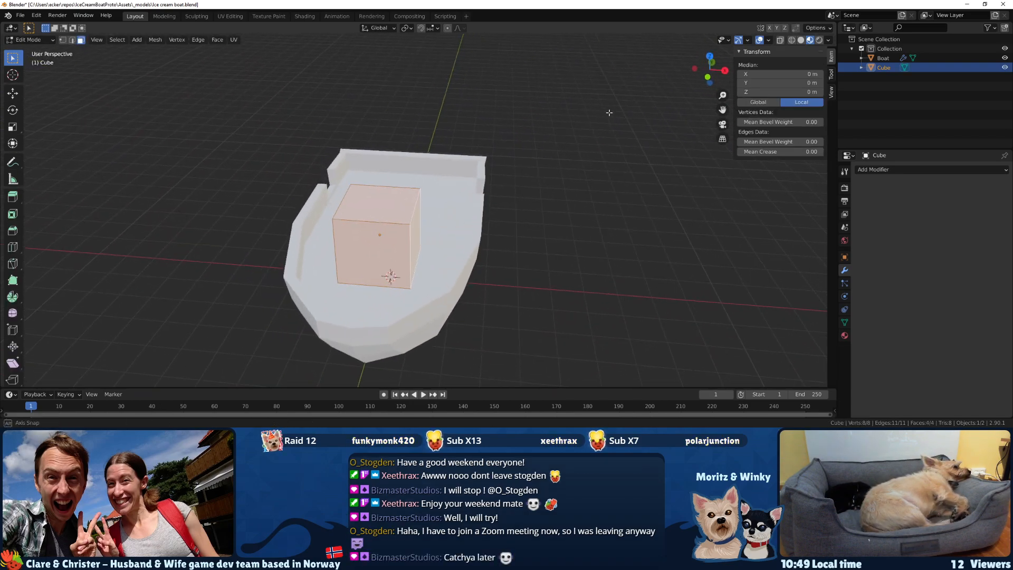
middle_drag(502, 132, 344, 107)
scroll(304, 120, up, 4)
scroll(370, 153, down, 1)
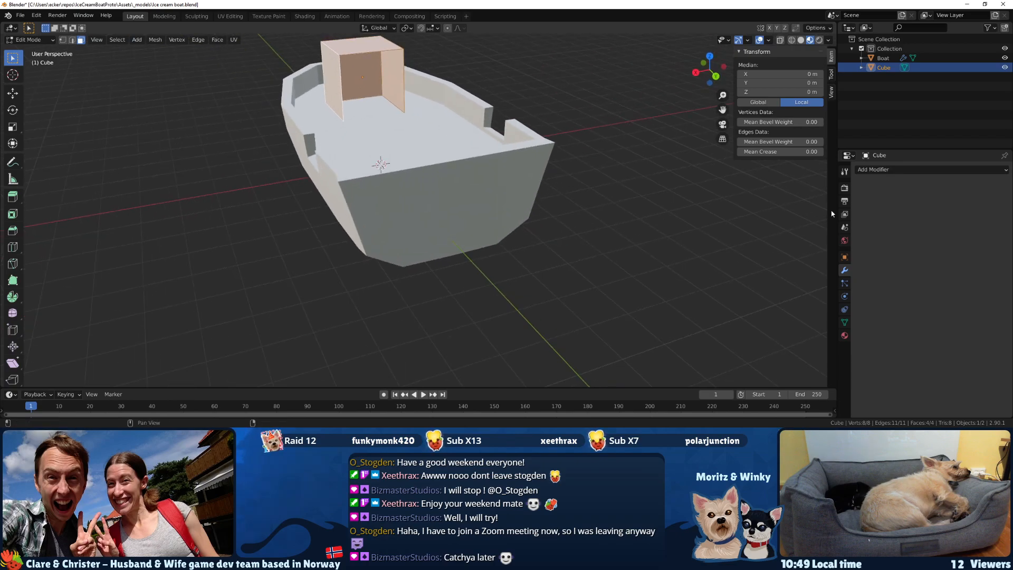
Add a Solidify modifier to the cabin and set its thickness to 0.12 m.
click(876, 169)
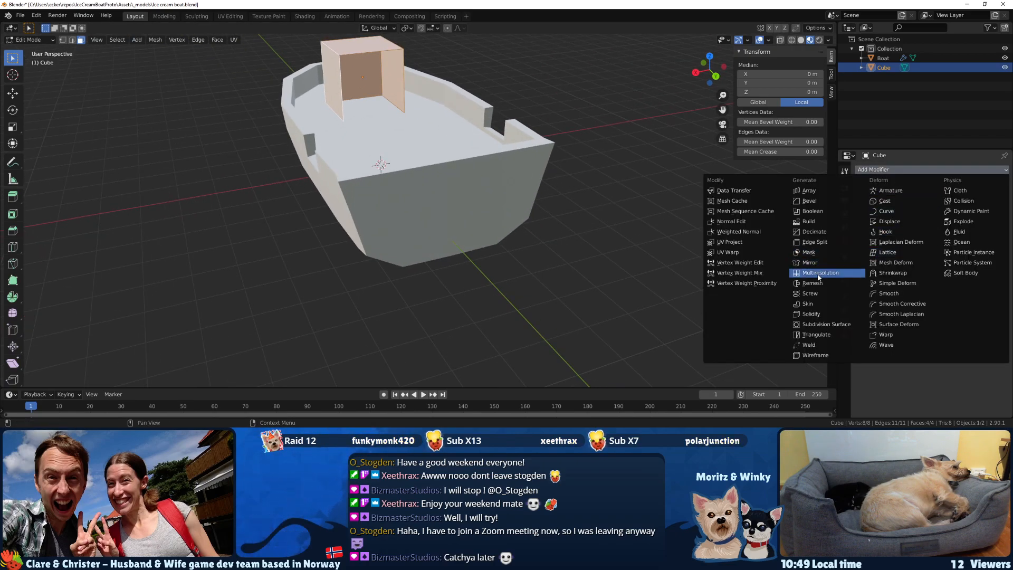
click(830, 313)
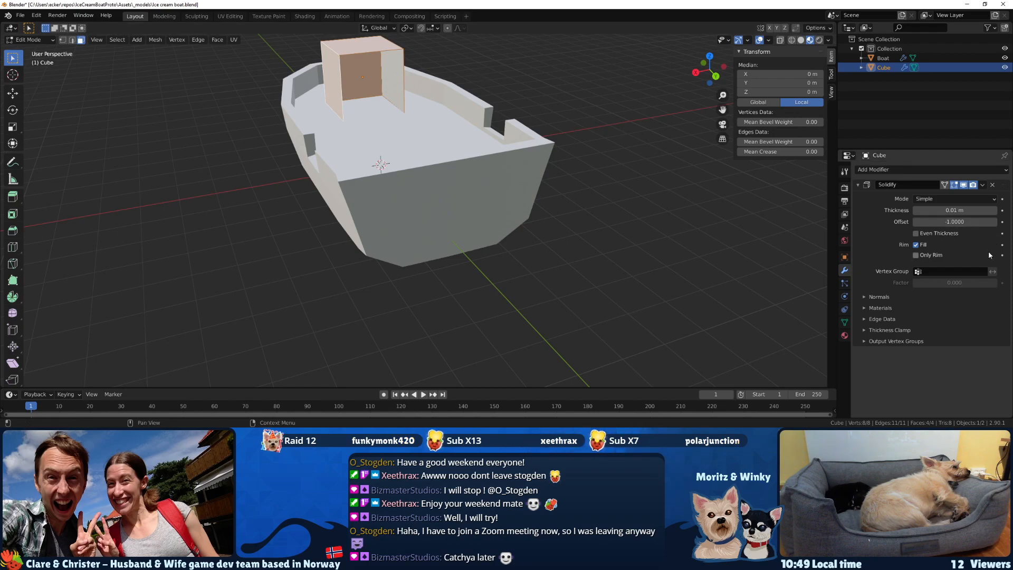
click(996, 211)
click(996, 210)
click(996, 211)
click(995, 211)
click(994, 211)
click(995, 212)
click(994, 212)
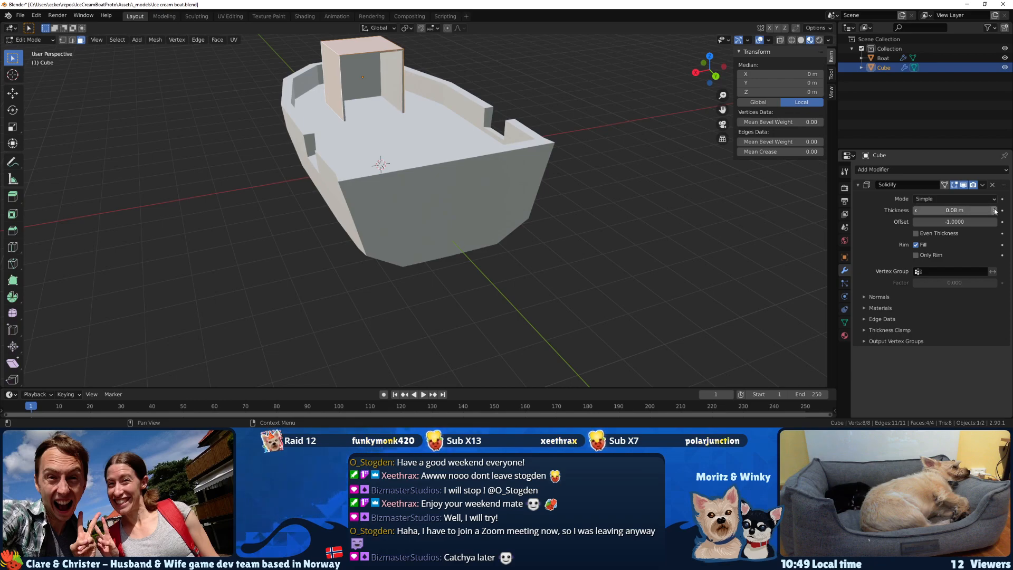
click(994, 211)
Try the Solidify modifier's Only Rim and Fill options on the cabin walls.
scroll(362, 77, up, 2)
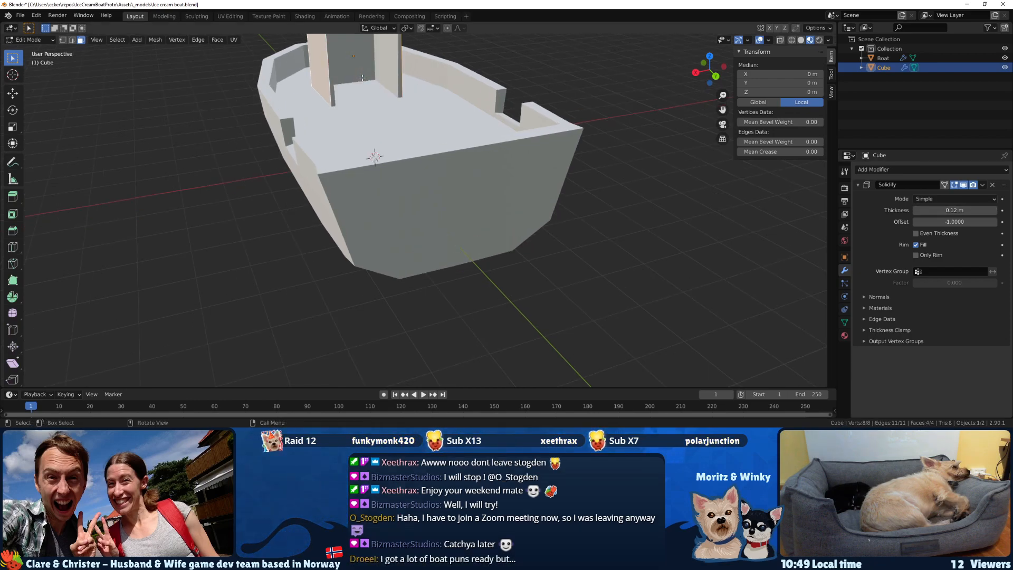
key(KP_Decimal)
scroll(454, 148, down, 2)
middle_drag(496, 156, 242, 138)
middle_drag(421, 230, 738, 232)
click(918, 256)
click(918, 256)
click(918, 256)
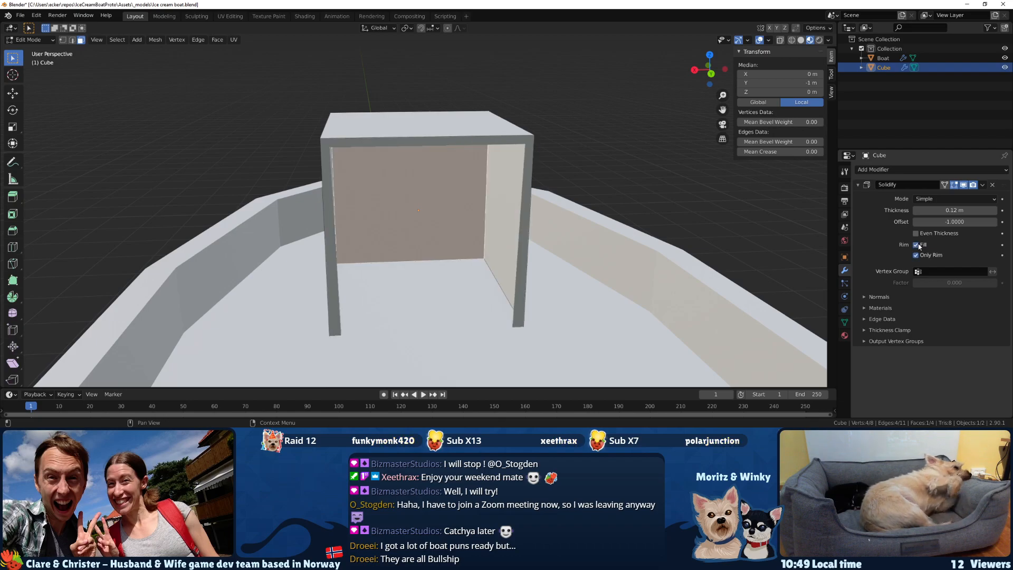
click(918, 246)
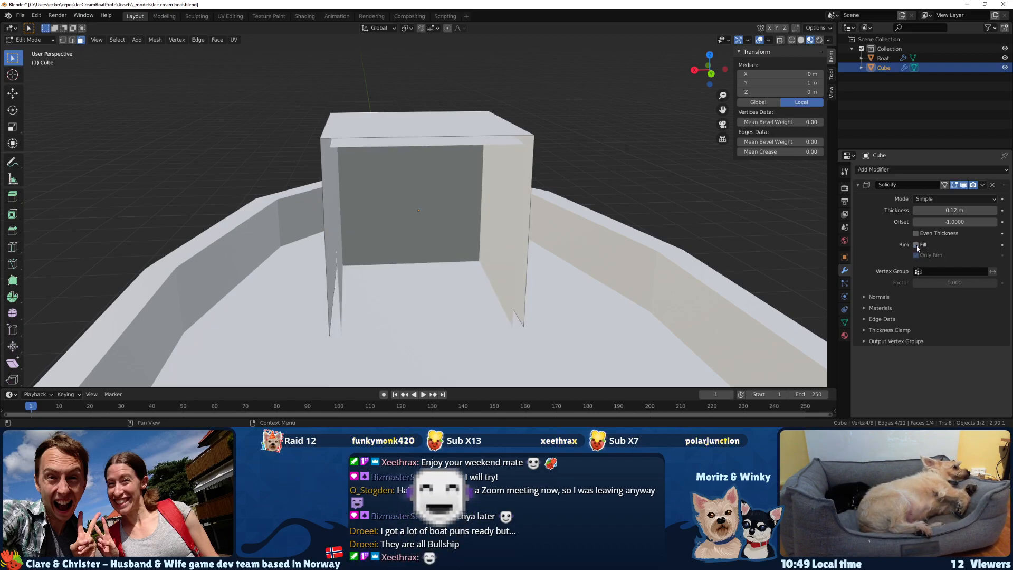
click(917, 245)
Examine the thickened cabin walls from the open back in wireframe and shaded display.
middle_drag(511, 232, 491, 210)
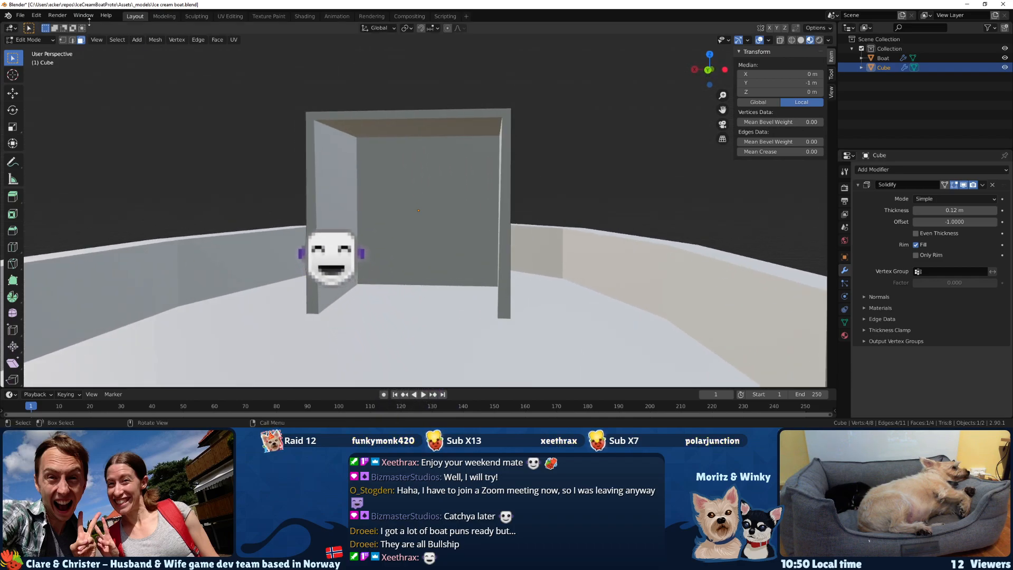
click(71, 40)
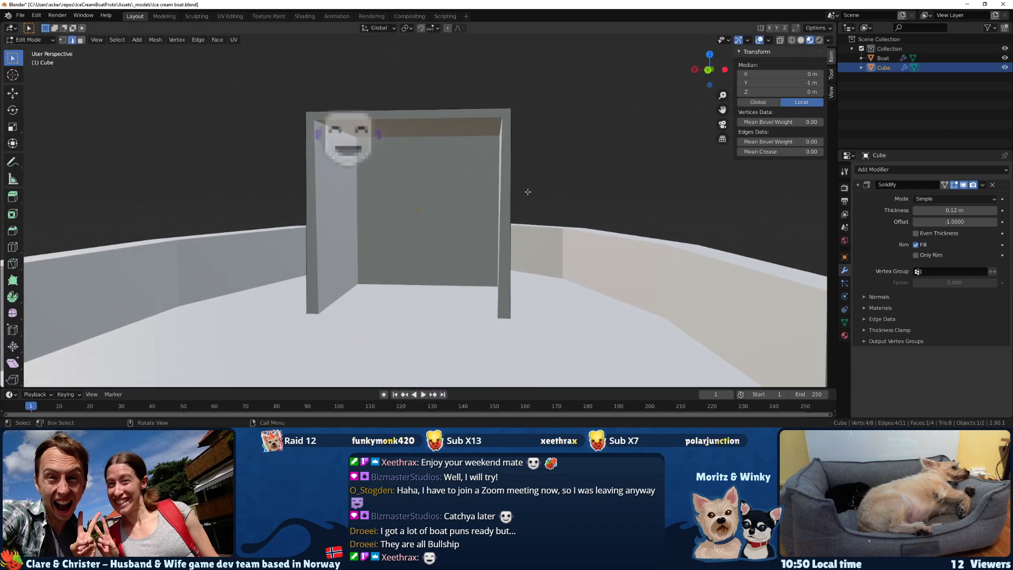
key(Tab)
key(Tab)
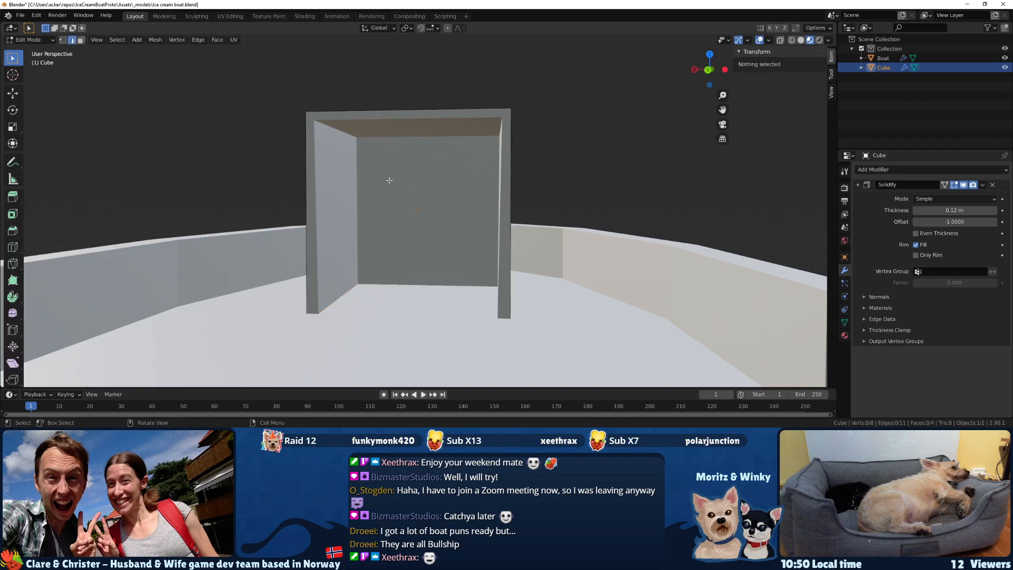
key(shift+z)
middle_drag(486, 159, 509, 169)
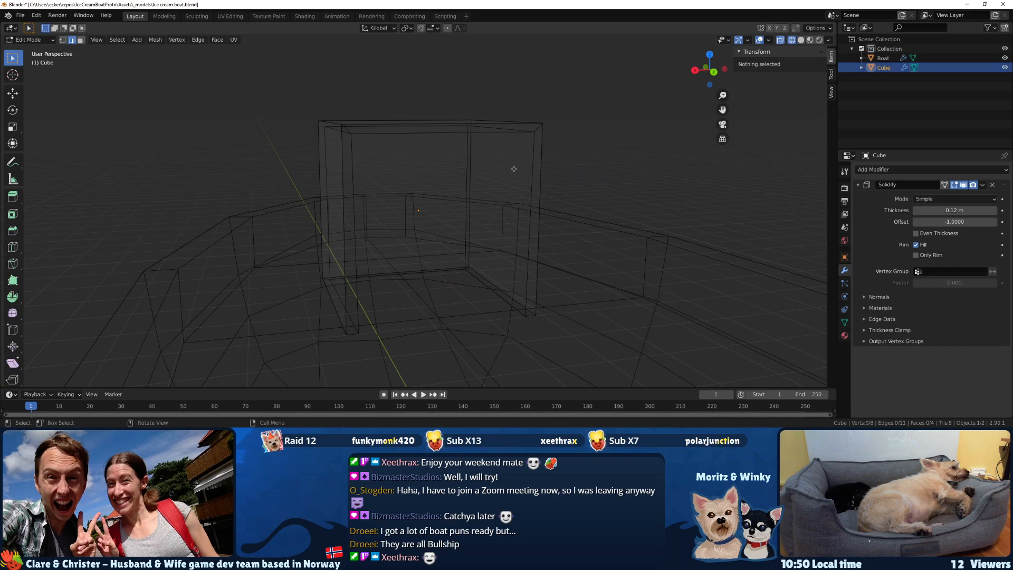
click(802, 40)
click(713, 71)
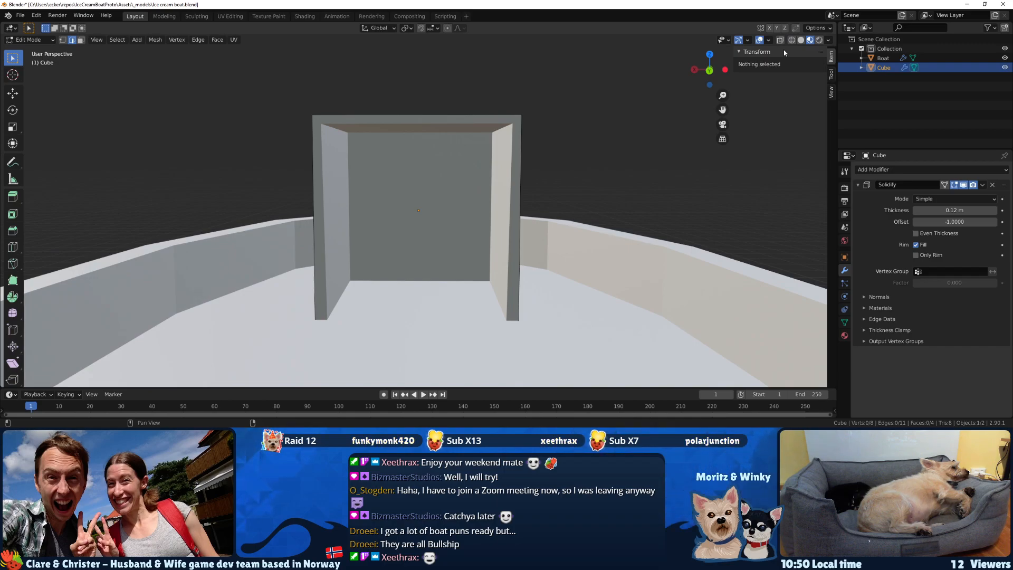
middle_drag(641, 199, 494, 244)
Switch the cabin's mesh editing to face selection.
key(Tab)
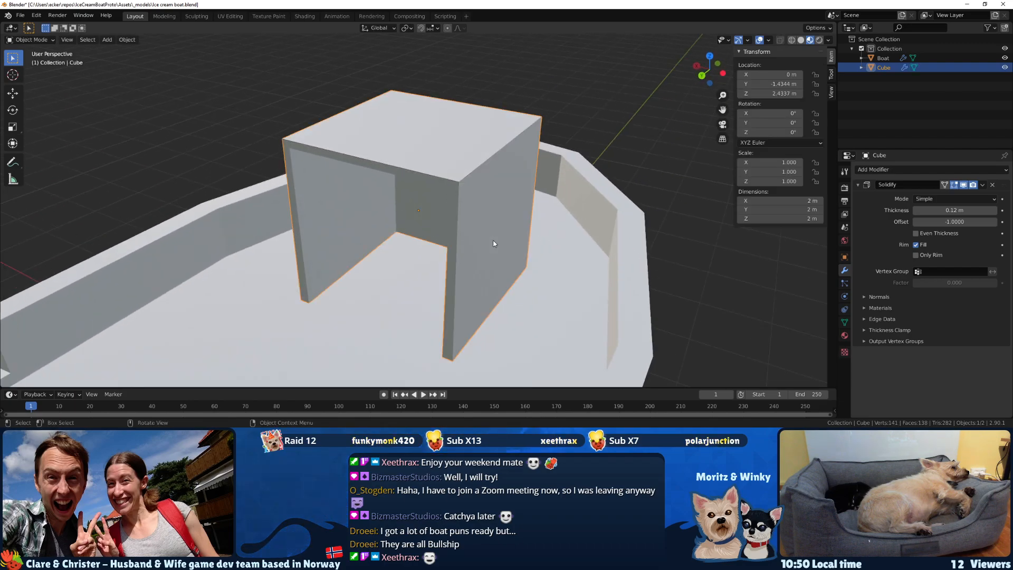
key(Tab)
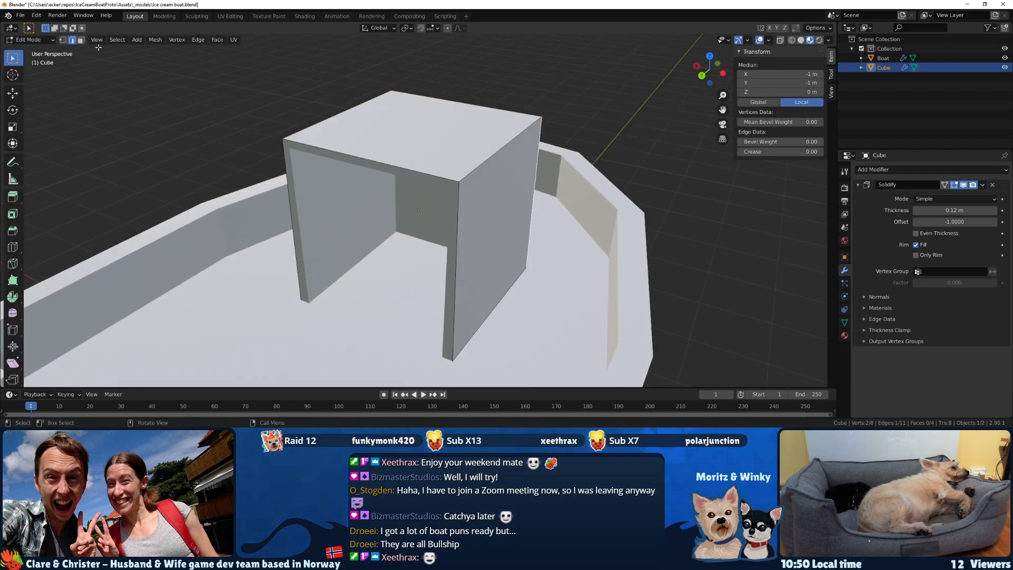
click(80, 40)
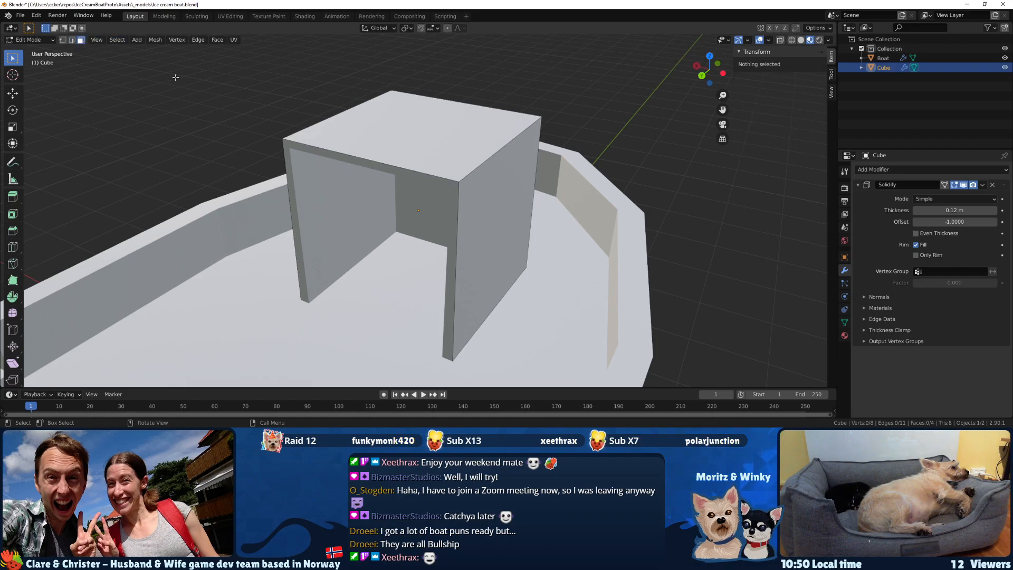
key(Tab)
click(427, 161)
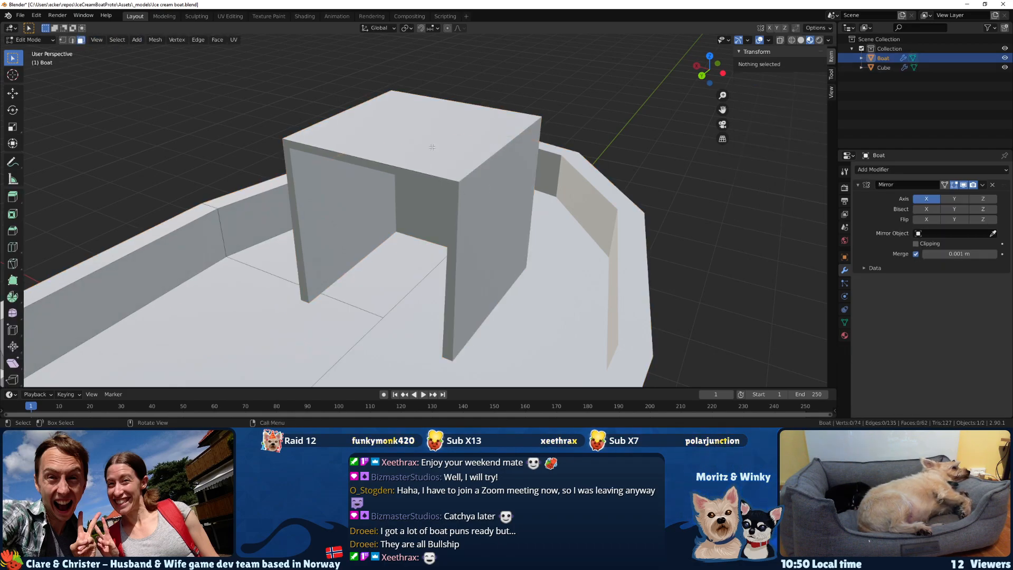
key(Tab)
Inset the cabin's front wall face by extruding it in place and scaling it to about 0.83.
key(Tab)
click(461, 239)
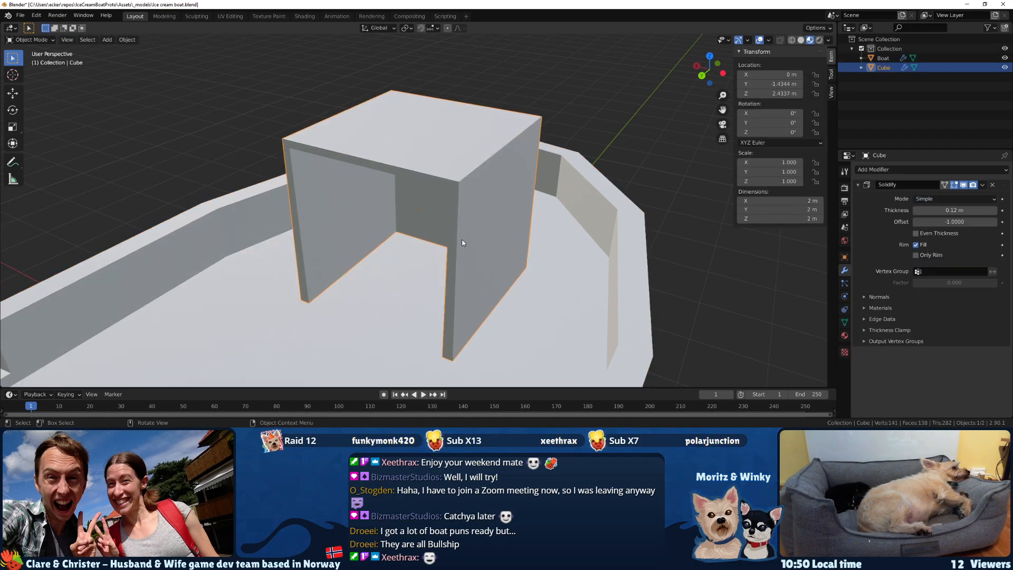
key(Tab)
middle_drag(482, 216, 335, 205)
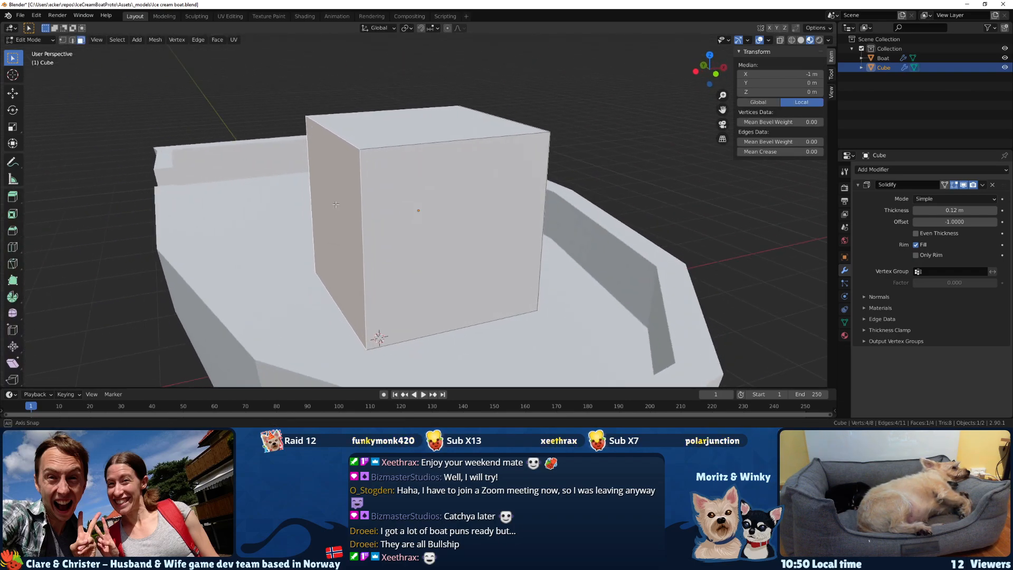
click(517, 216)
key(e)
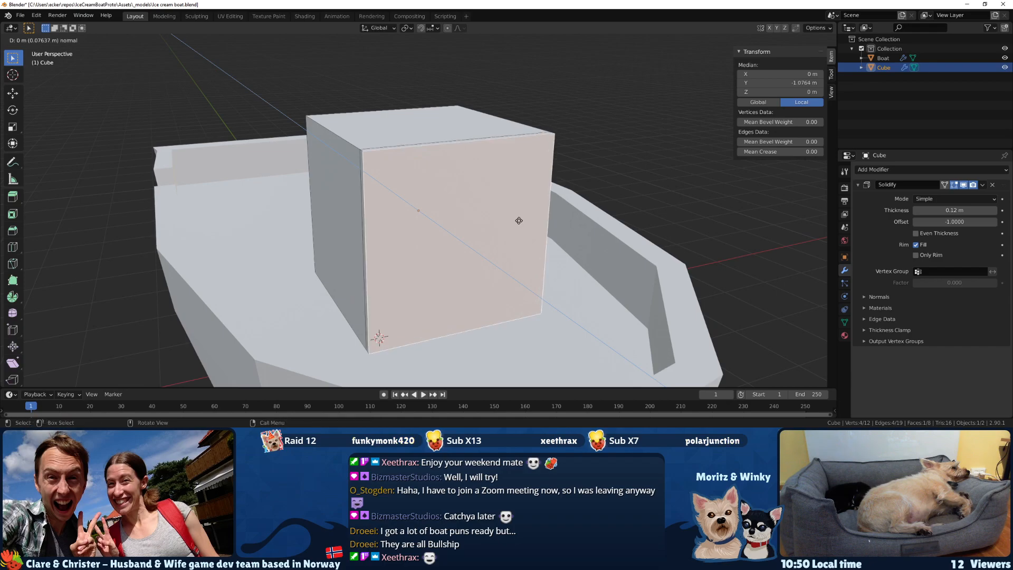
key(Escape)
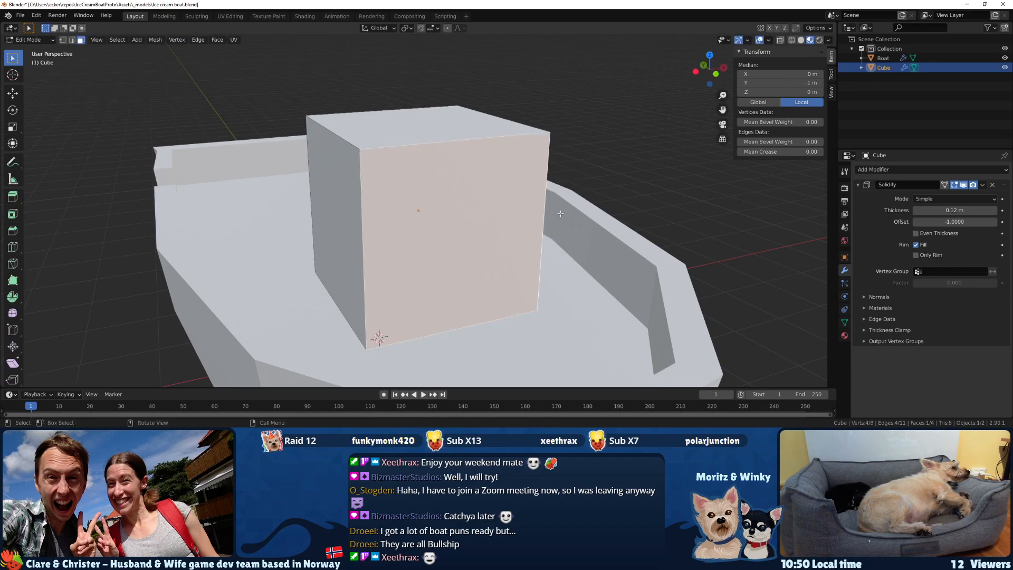
key(e)
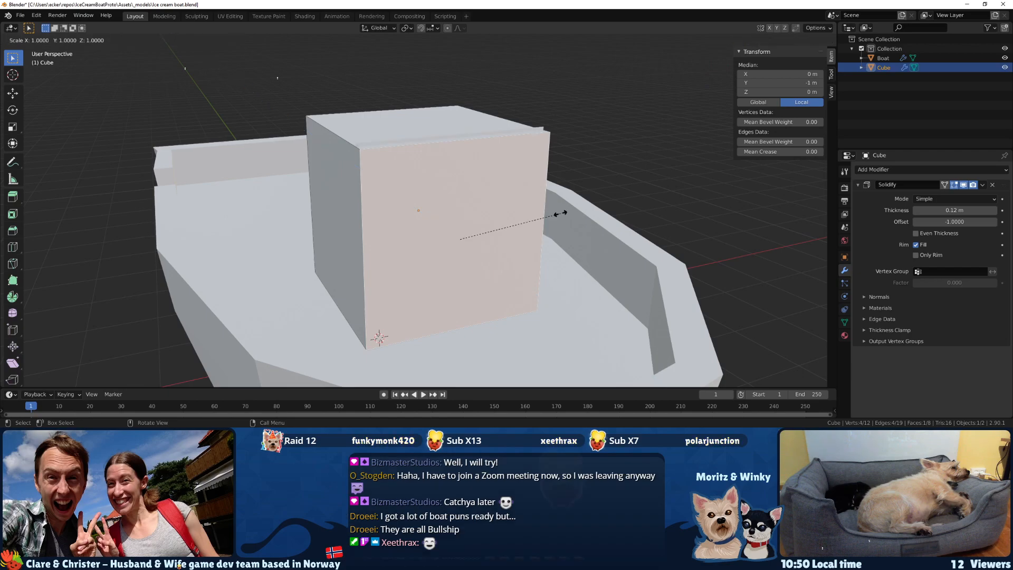
key(s)
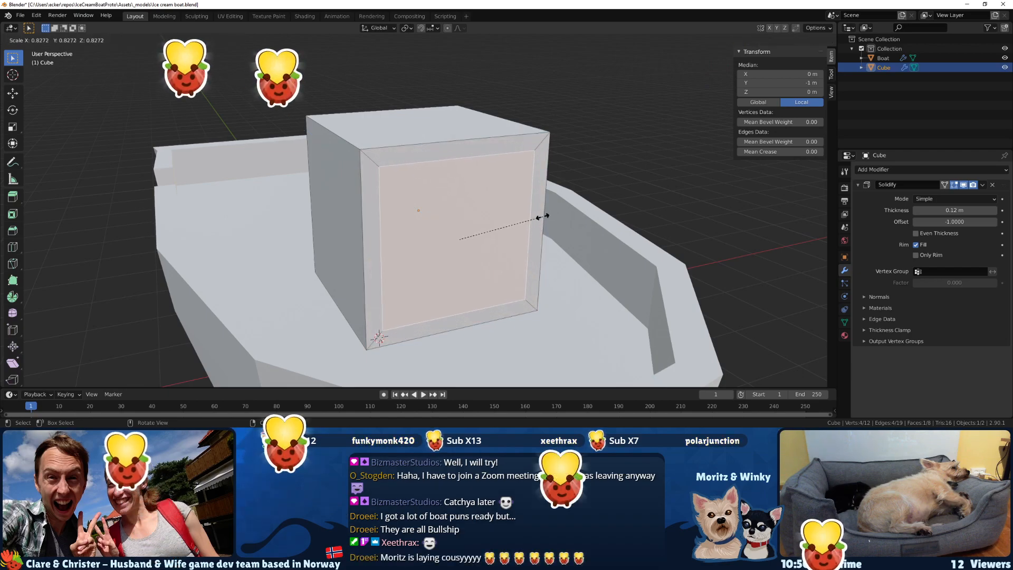
click(542, 217)
Examine the inset front wall from the bow and from the cabin's open back.
middle_drag(542, 216, 317, 230)
key(Tab)
key(Tab)
mouse_move(435, 217)
middle_down()
mouse_move(500, 221)
mouse_move(428, 230)
middle_up()
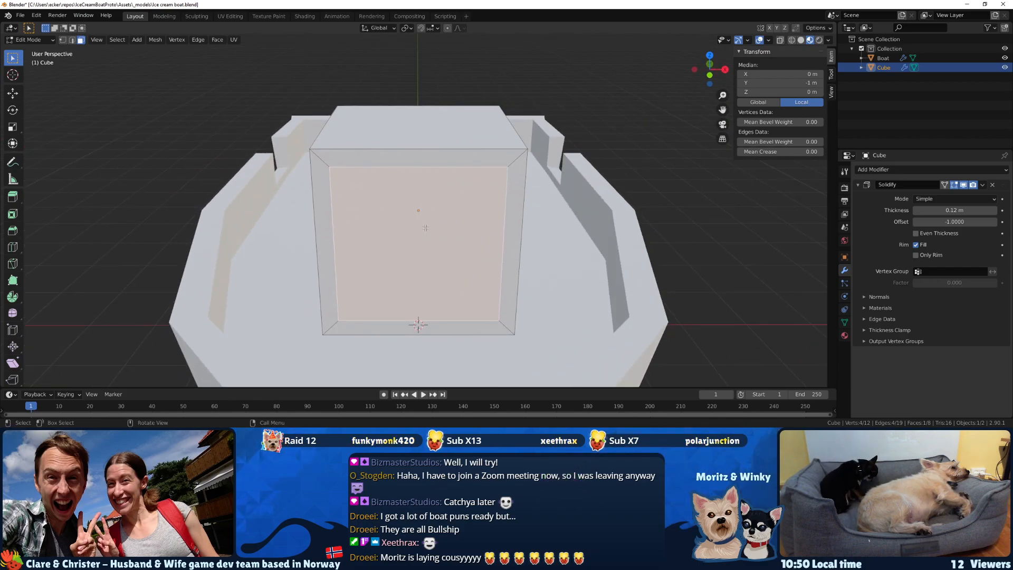
key(k)
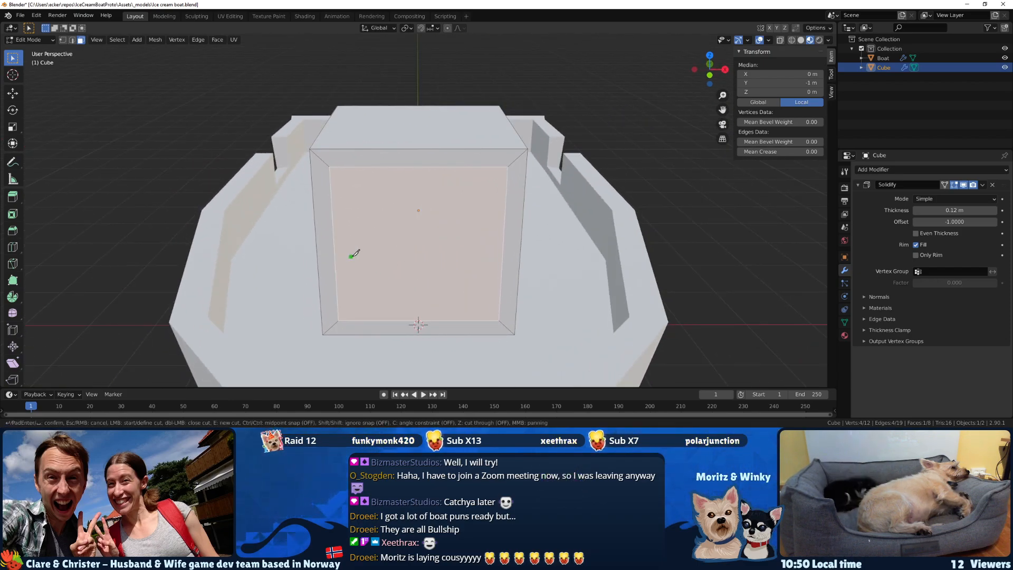
key(Escape)
middle_drag(453, 246, 256, 300)
key(Tab)
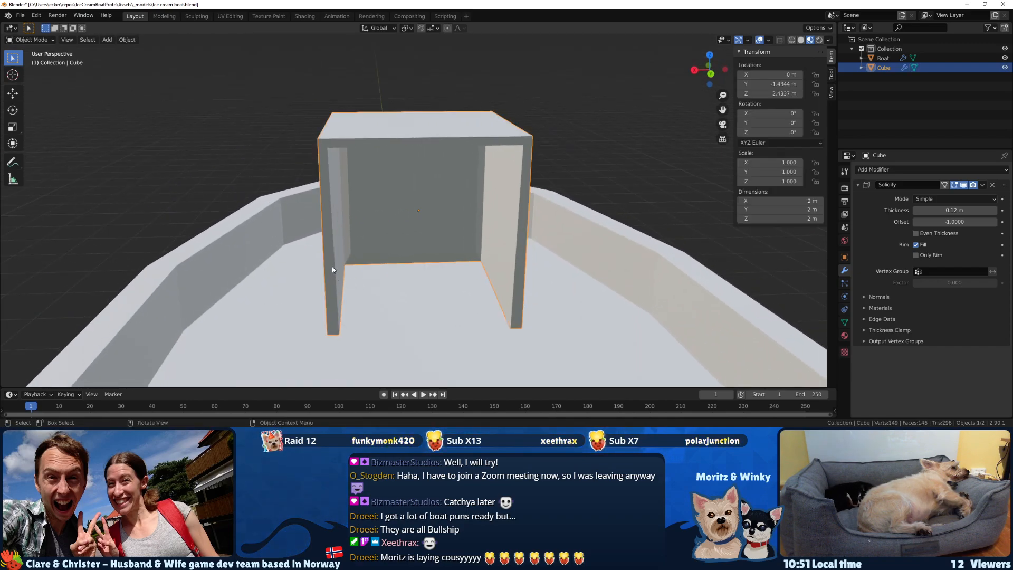
click(333, 261)
key(Tab)
Add a Mirror modifier on the X axis to the cabin.
key(Tab)
click(392, 211)
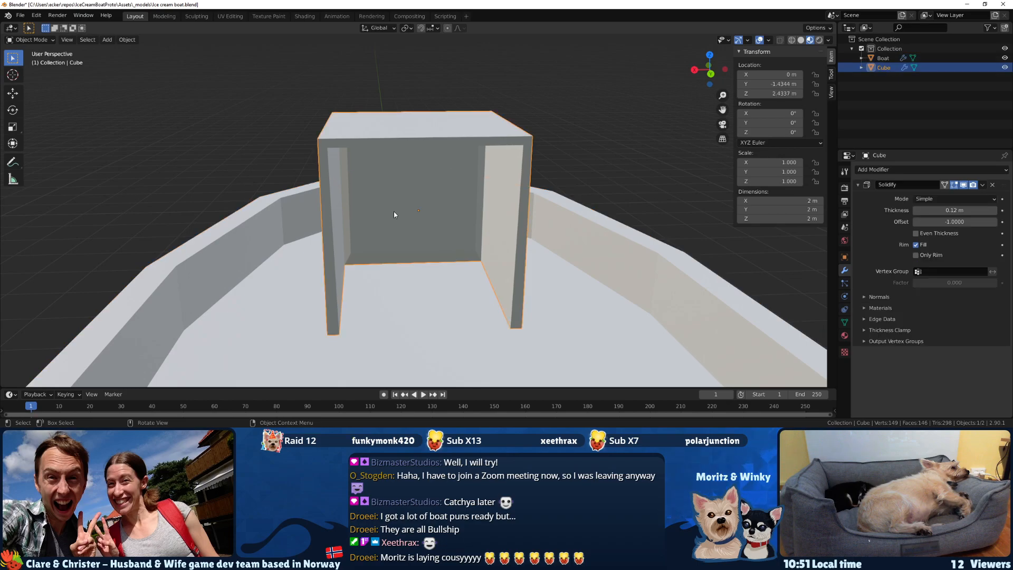
key(Tab)
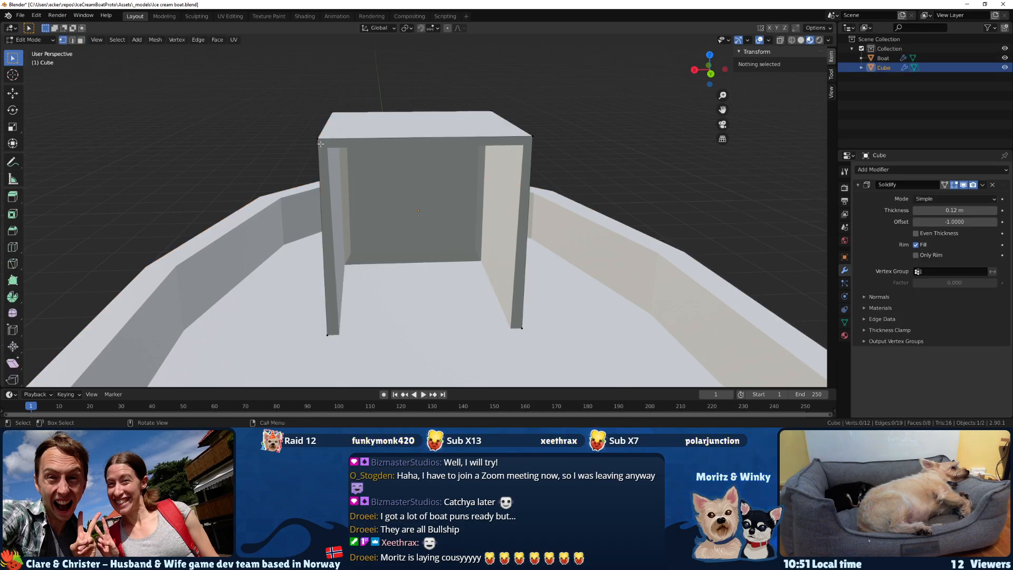
click(319, 139)
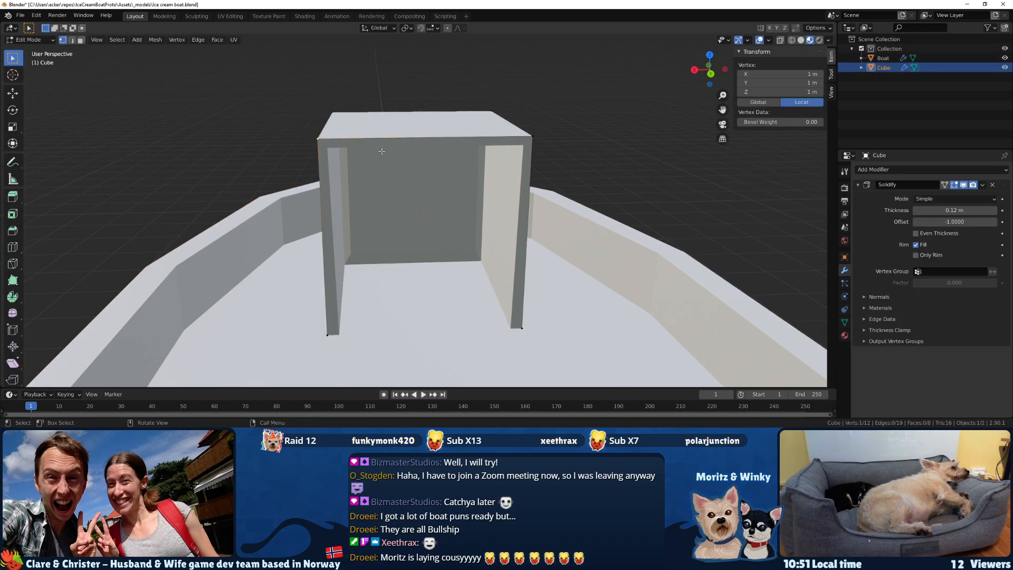
click(886, 170)
click(826, 263)
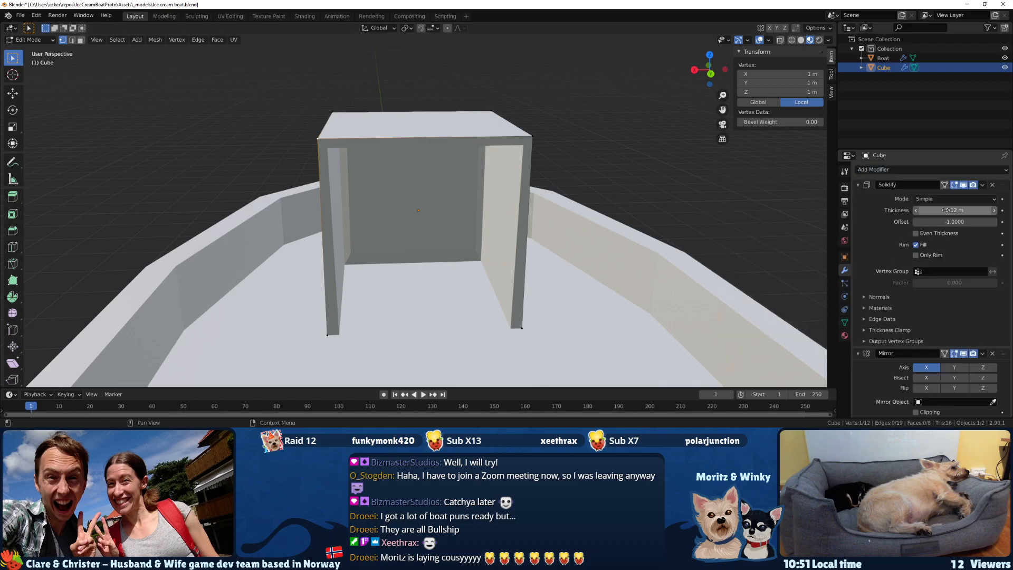
Apply the cabin's Solidify modifier in Object Mode, keeping the Mirror modifier.
click(983, 185)
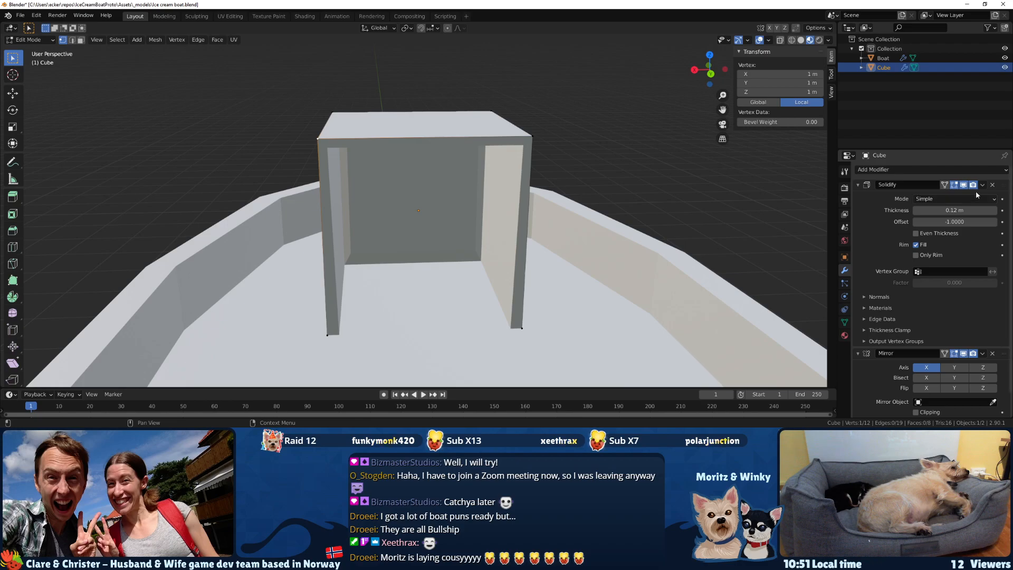
key(Tab)
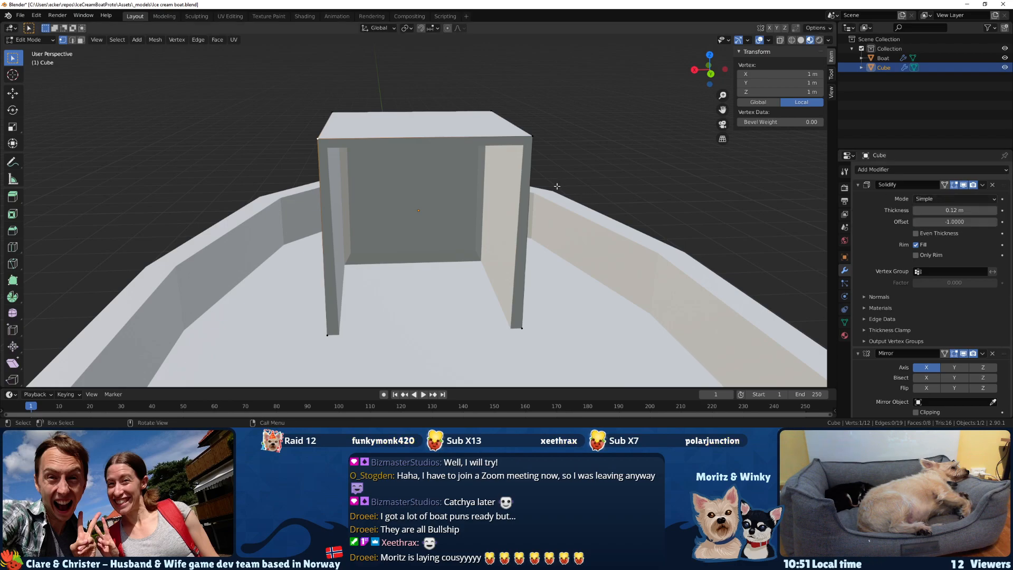
click(981, 184)
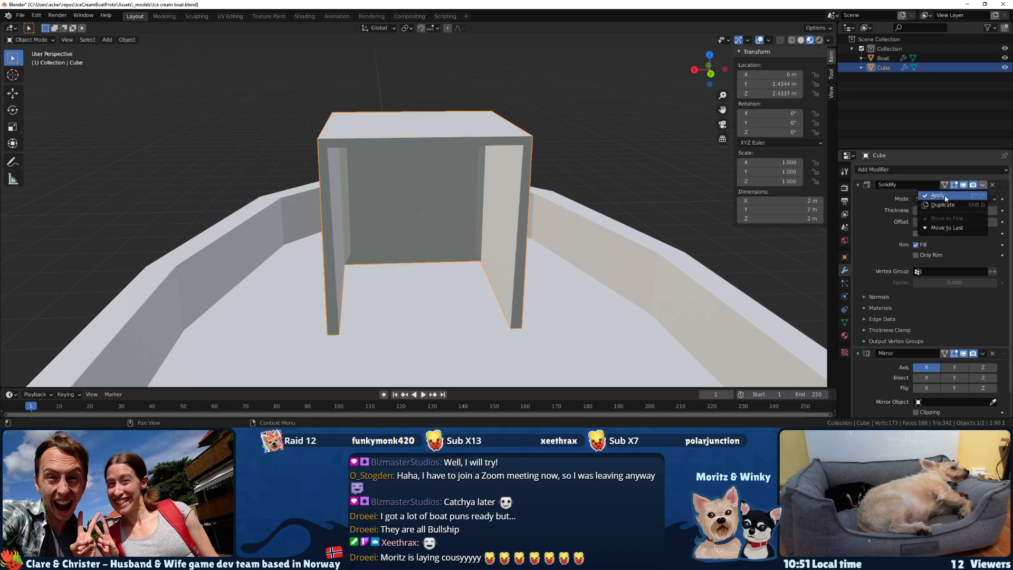
click(946, 199)
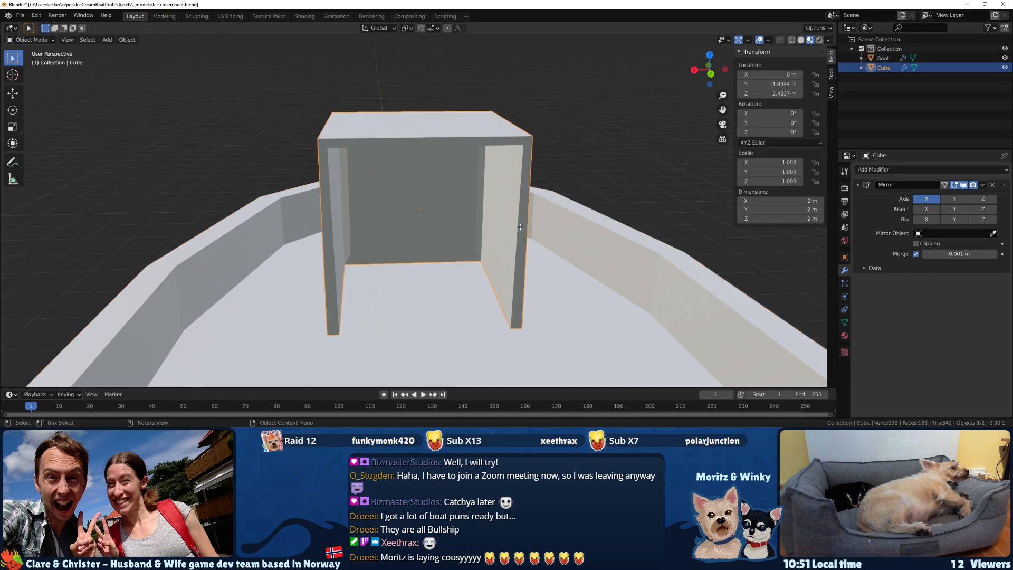
Try moving the open-back end face of one cabin side wall about 0.84 m outward along X.
key(Tab)
middle_drag(520, 226, 623, 247)
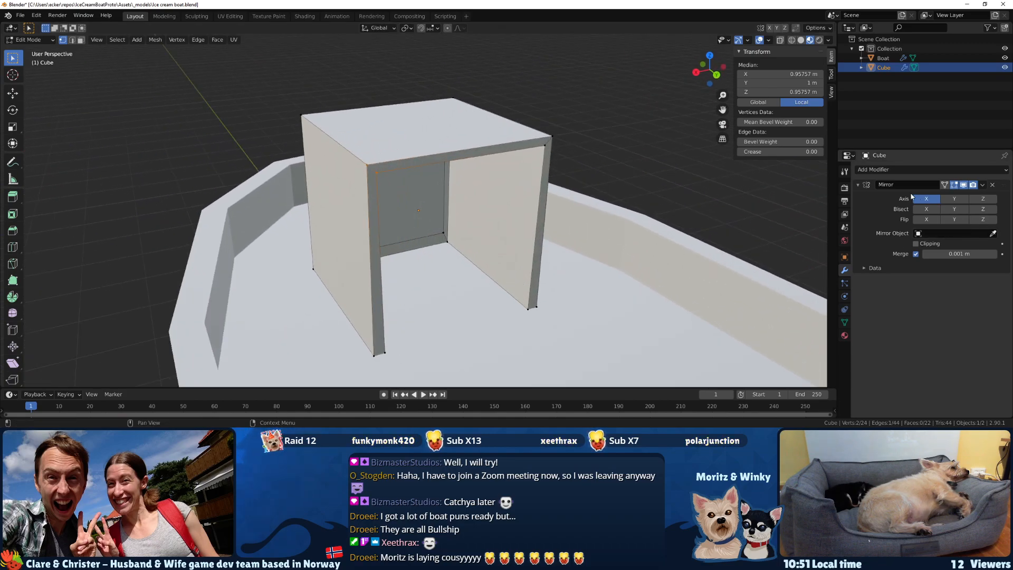
middle_drag(437, 247, 414, 237)
drag(362, 341, 362, 343)
shift+drag(327, 139, 368, 165)
middle_drag(370, 165, 348, 175)
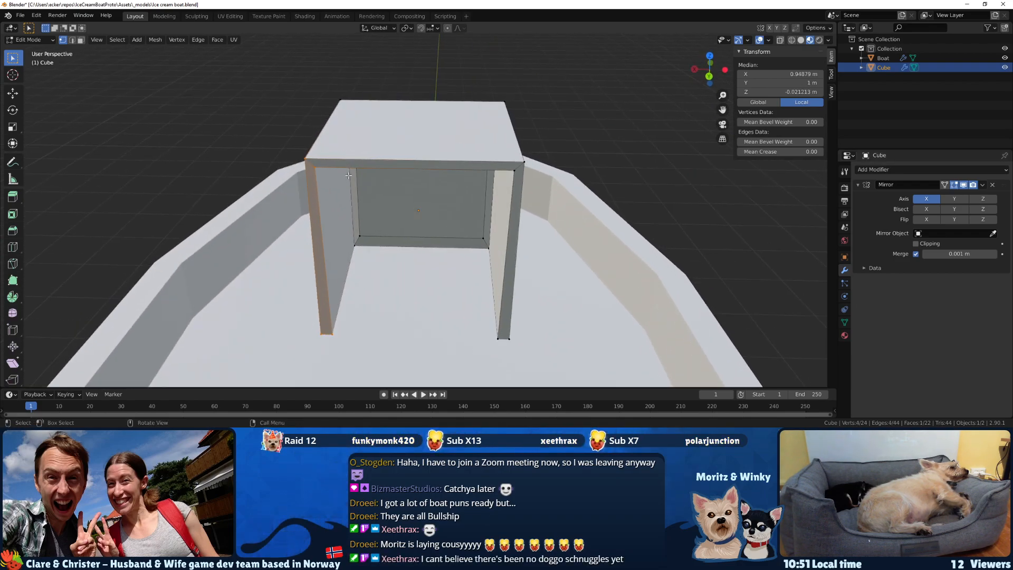
key(g)
key(x)
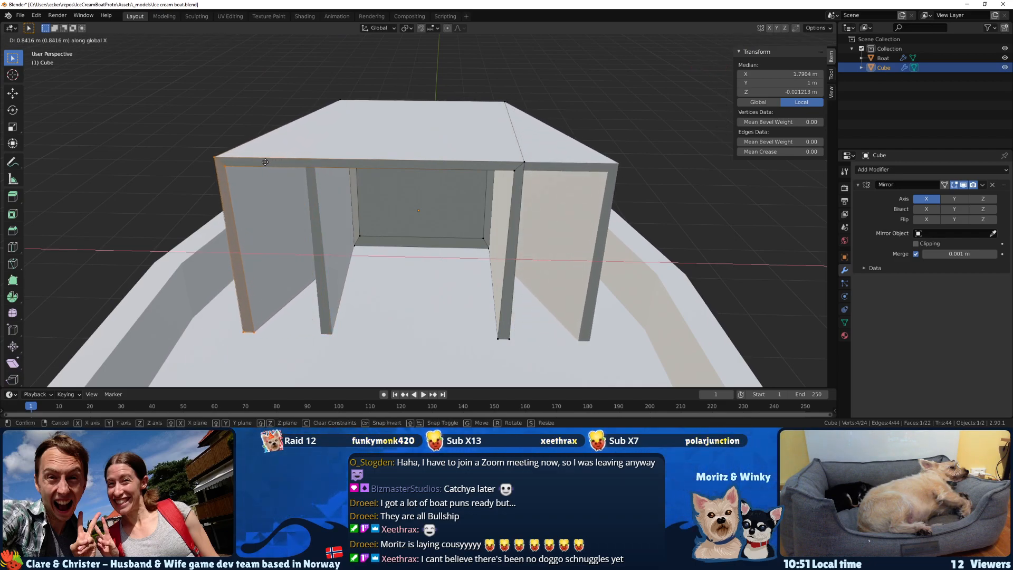
click(265, 162)
Undo the side wall move, the applied Solidify modifier, the added Mirror modifier and the front wall inset.
key(alt+a)
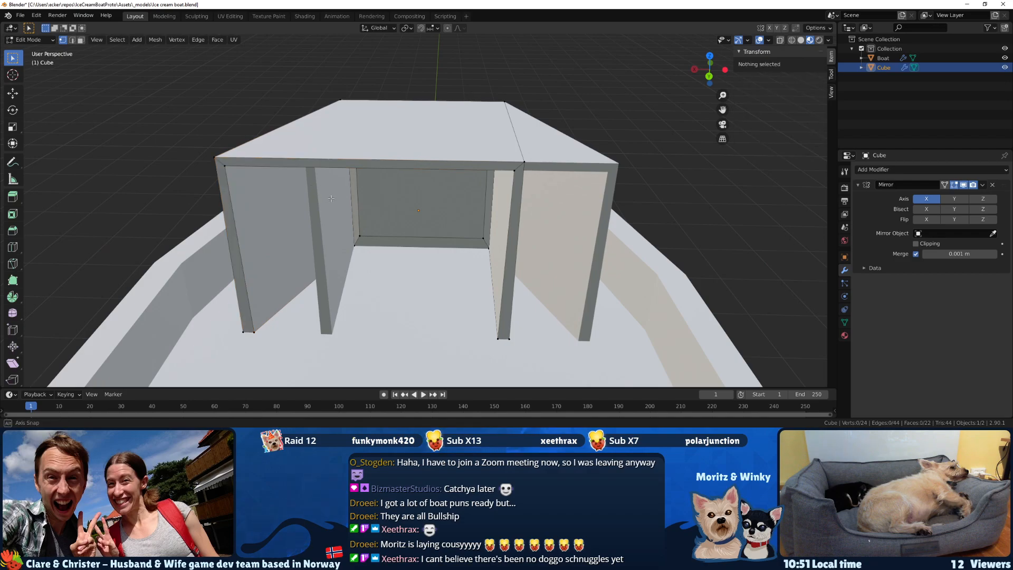
middle_drag(331, 198, 343, 194)
key(ctrl+z)
key(ctrl+z)
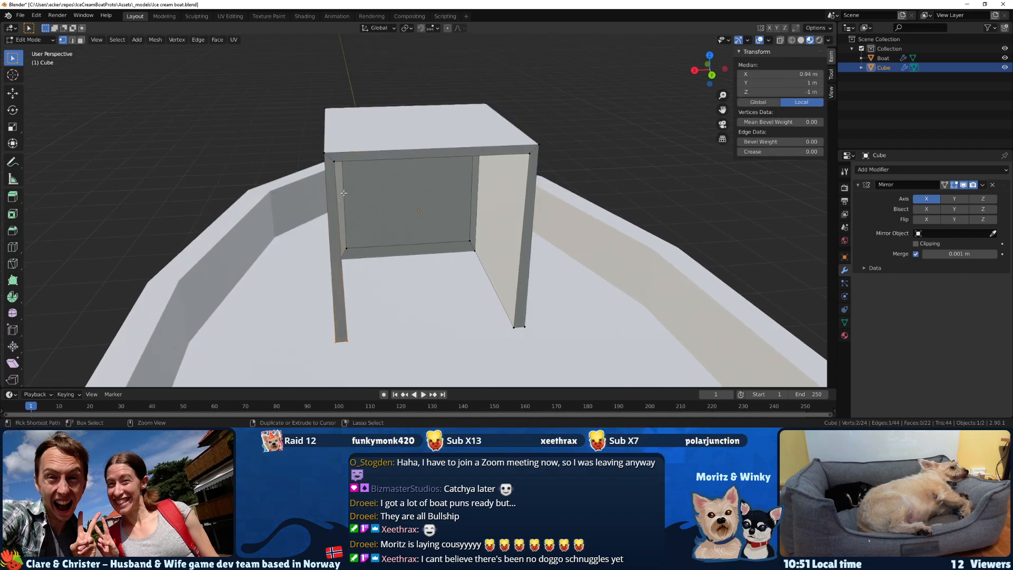
key(ctrl+z)
key(ctrl+z)
key(ctrl+z)
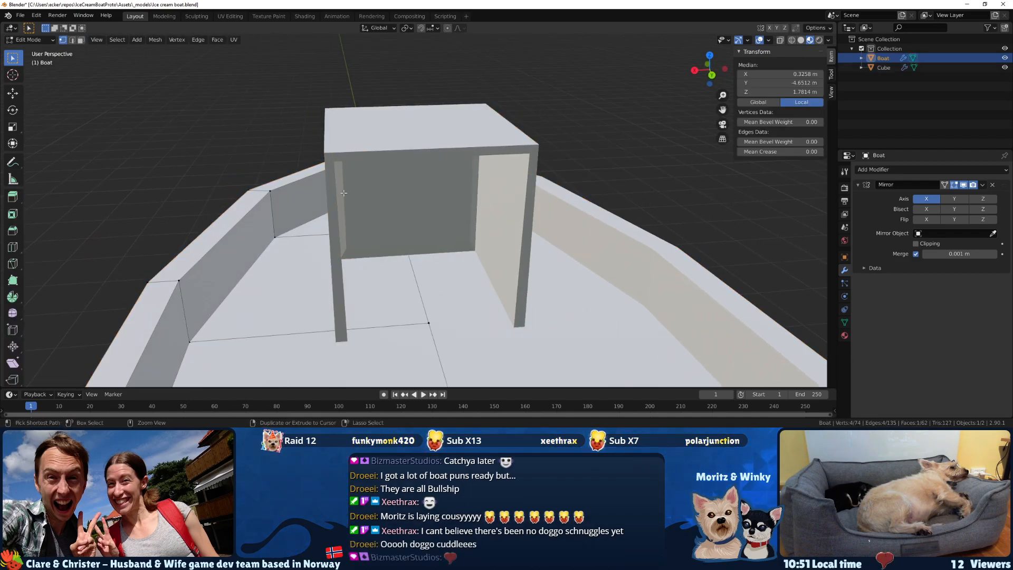
key(ctrl+z)
key(ctrl+z)
key(ctrl+z)
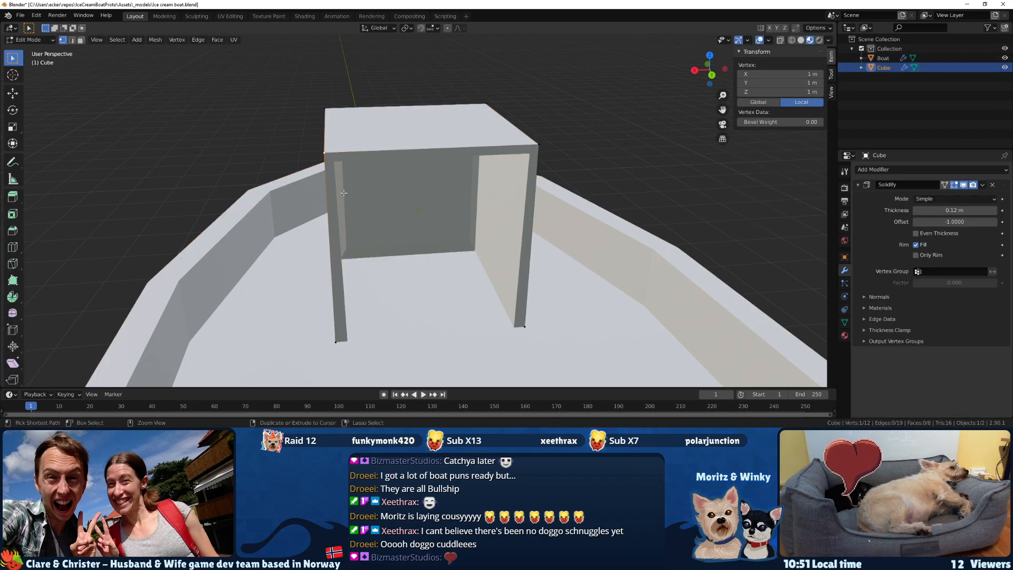
key(ctrl+z)
key(ctrl+z)
key(ctrl+z)
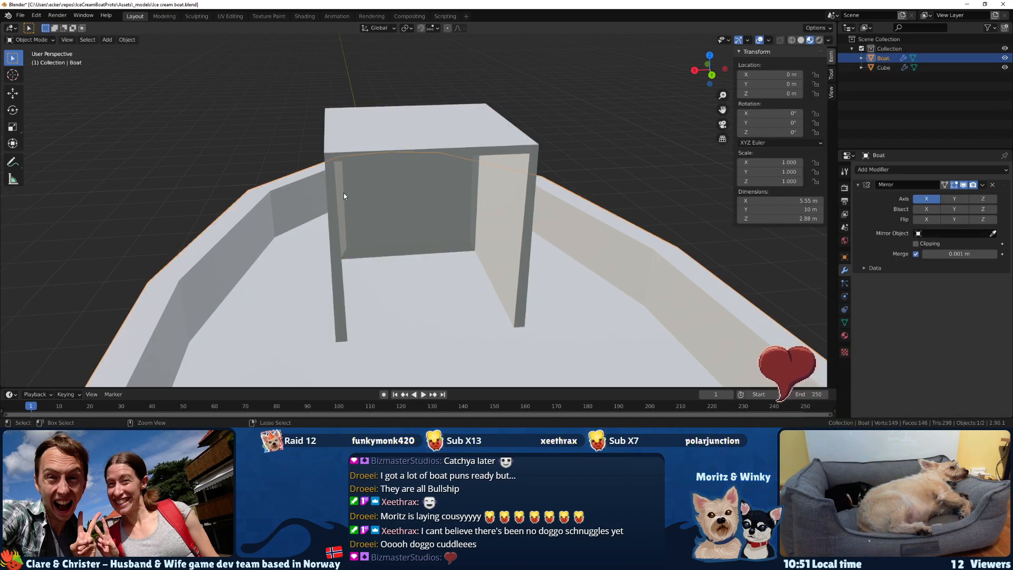
key(ctrl+z)
key(ctrl+z)
key(ctrl+z)
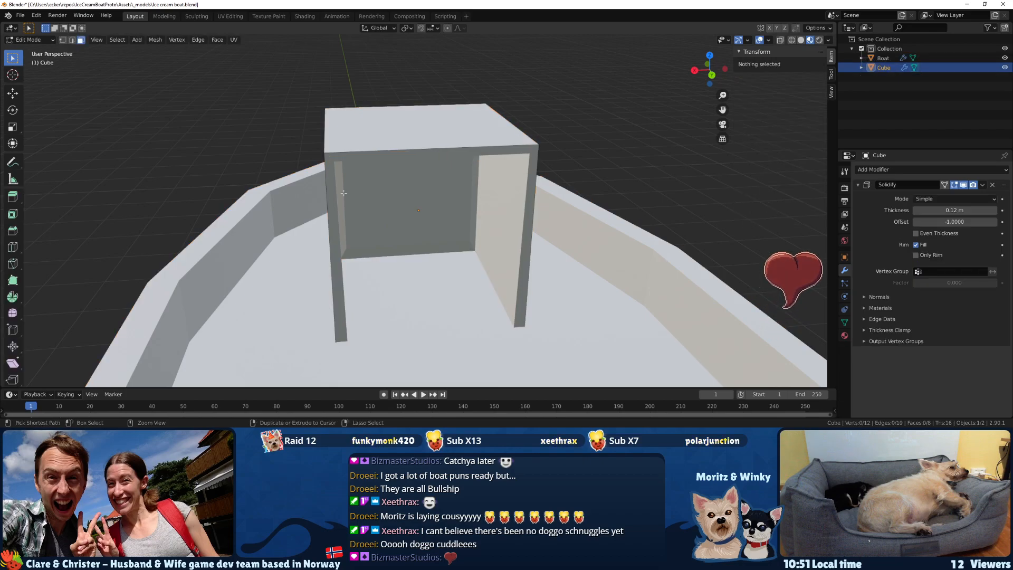
key(ctrl+z)
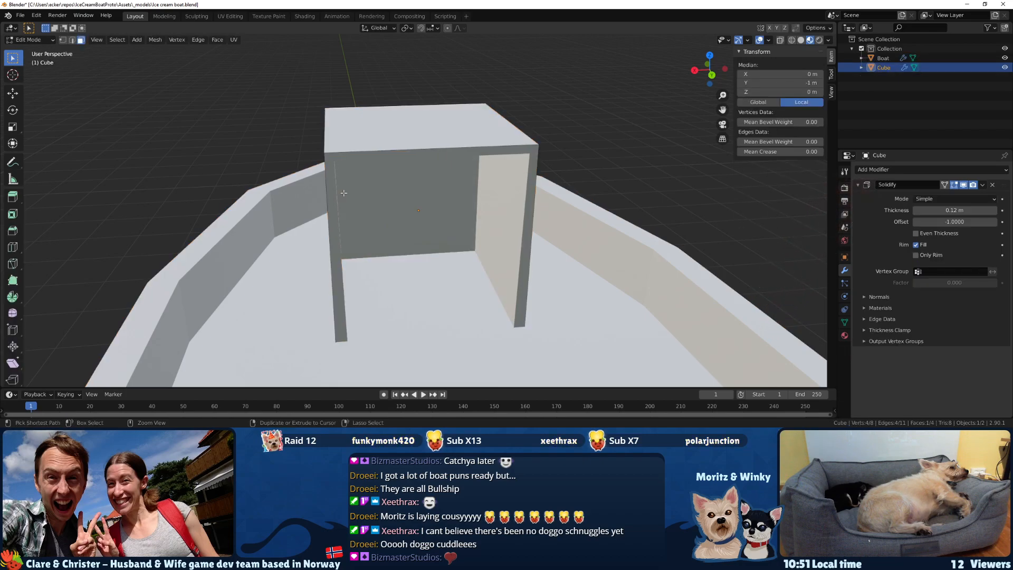
key(ctrl+z)
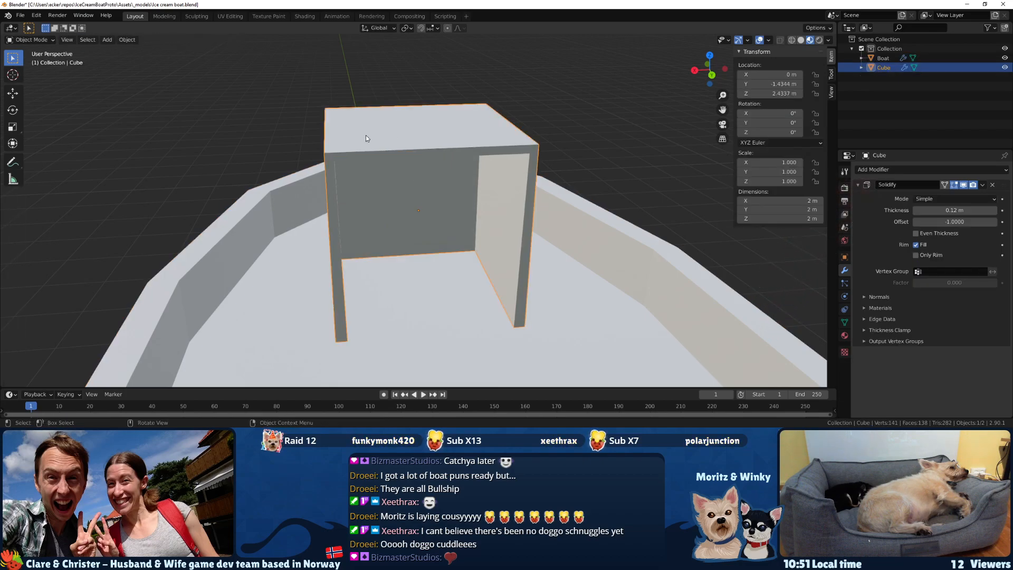
key(ctrl+z)
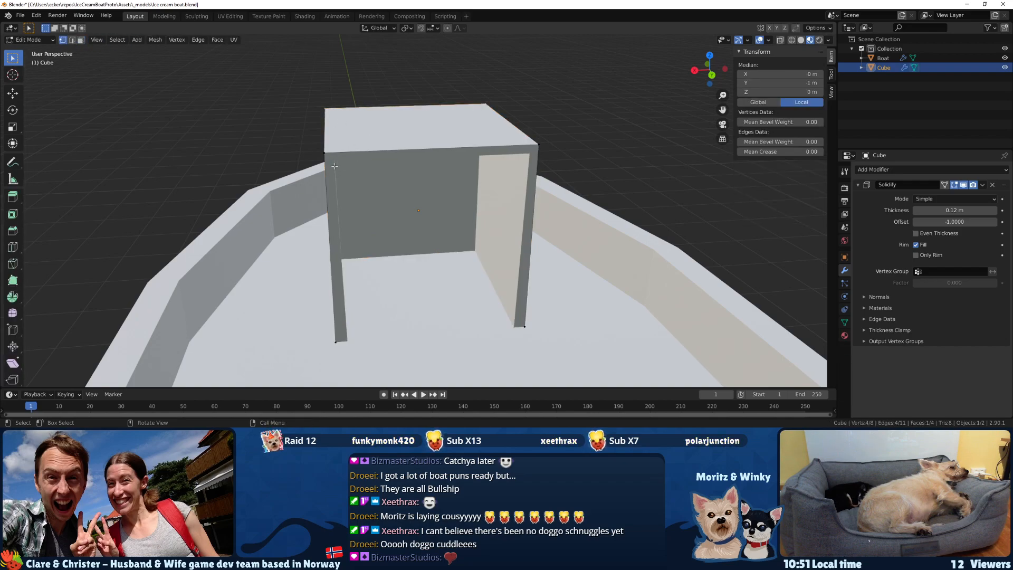
Try moving one upper back corner vertex of the cabin freely outward, then undo the move.
drag(335, 166, 335, 166)
key(g)
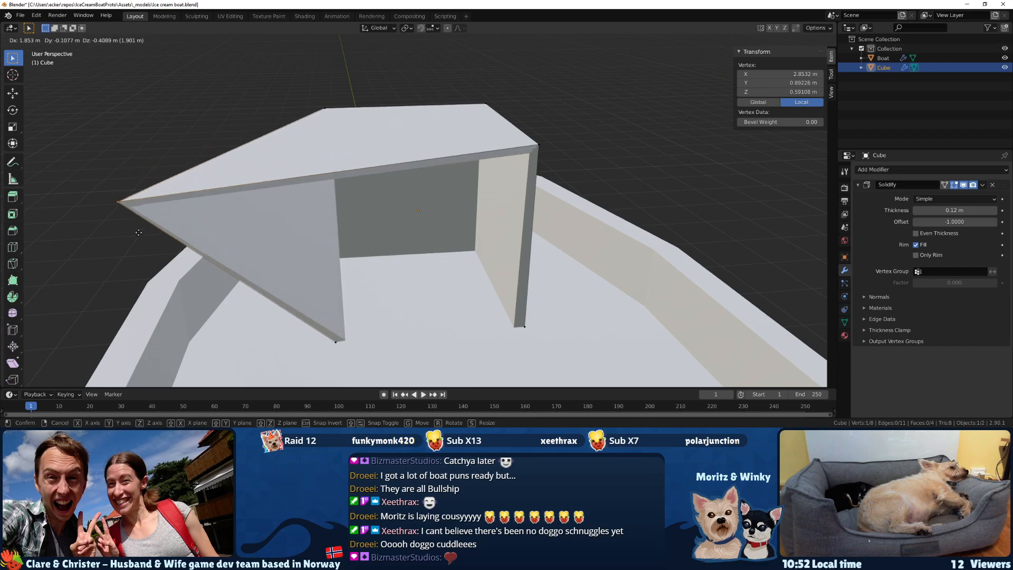
click(168, 222)
middle_drag(295, 197, 369, 176)
key(ctrl+z)
middle_drag(443, 178, 376, 200)
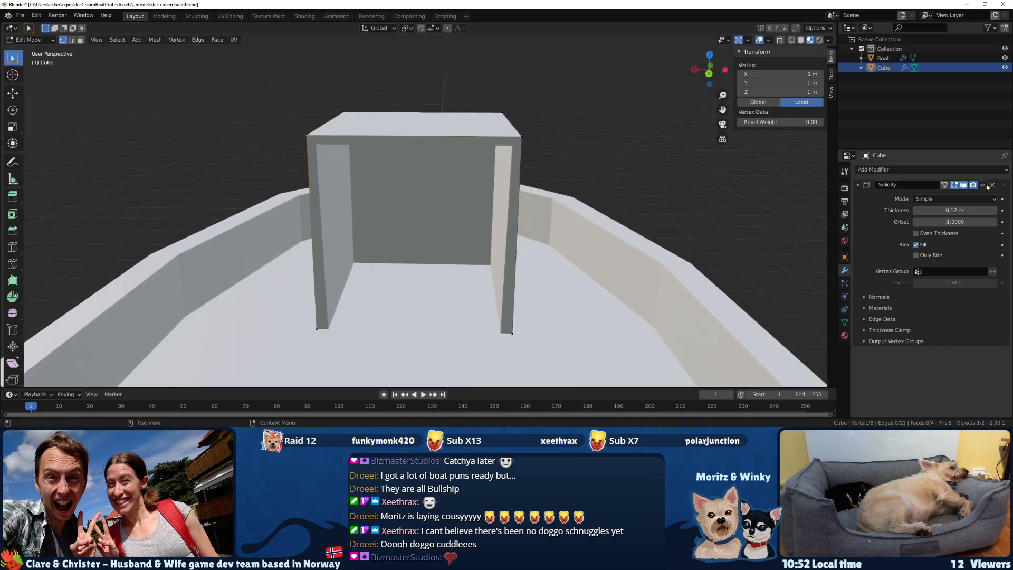
Apply the cabin's Solidify modifier in Object Mode and return to editing its mesh.
key(Tab)
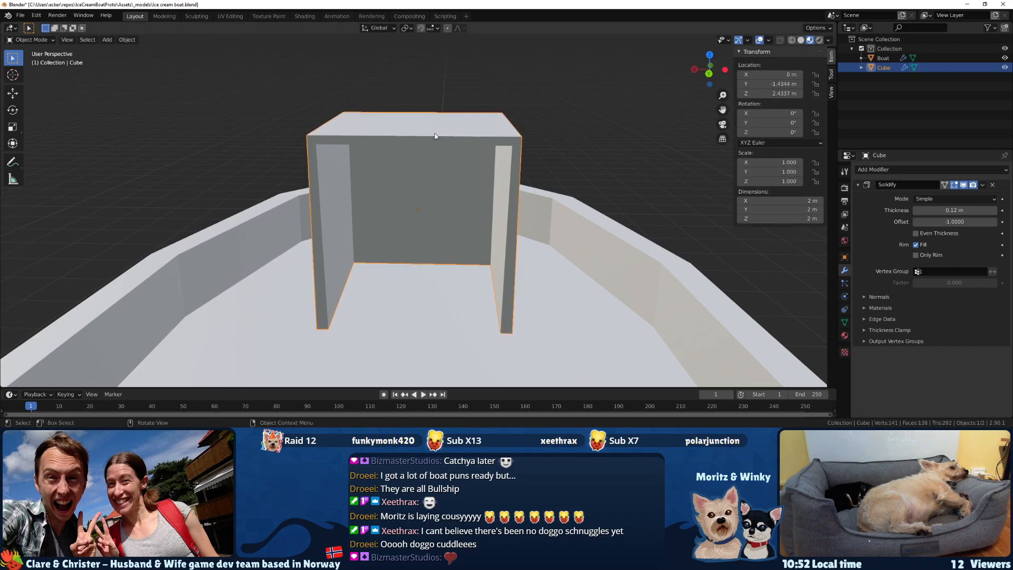
click(983, 186)
click(947, 200)
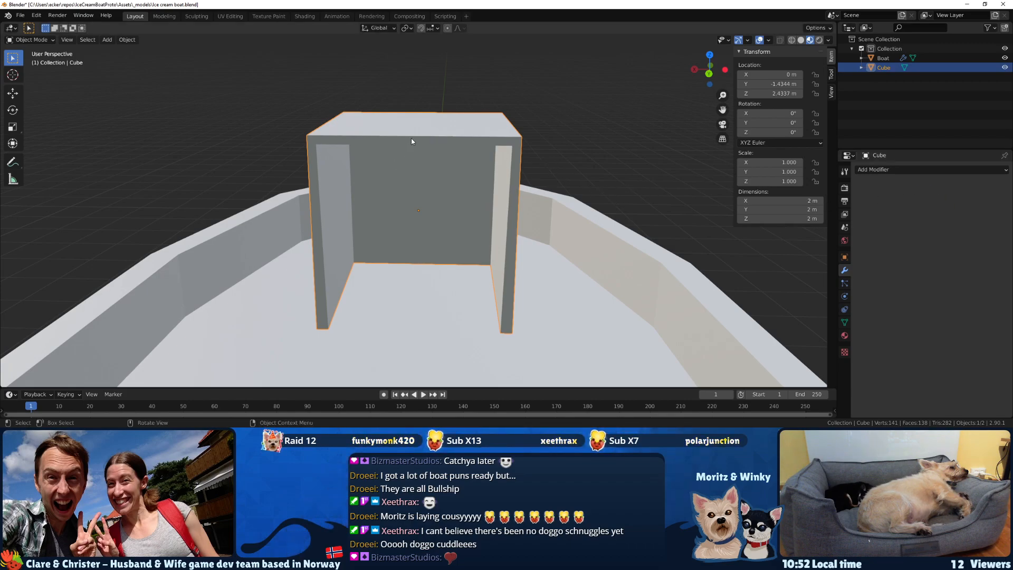
key(Tab)
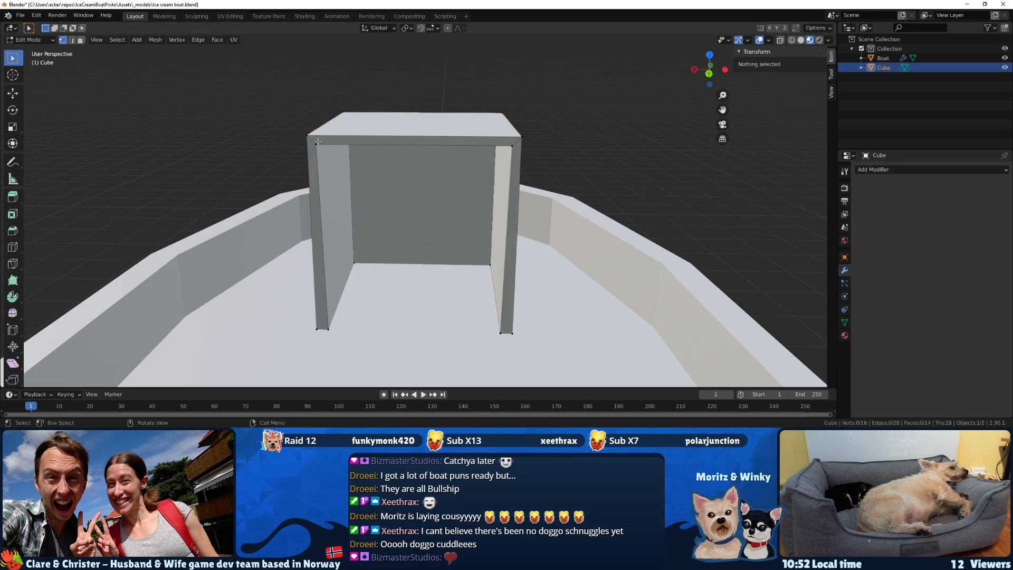
Try moving the open-back end of one cabin side wall outward along X.
drag(301, 131, 323, 150)
shift+drag(308, 320, 340, 338)
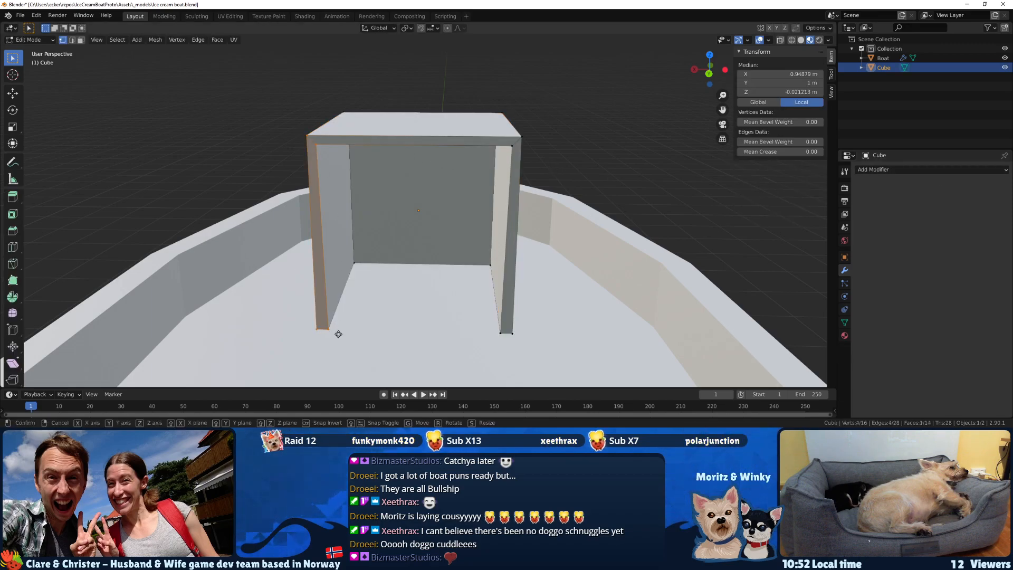
key(g)
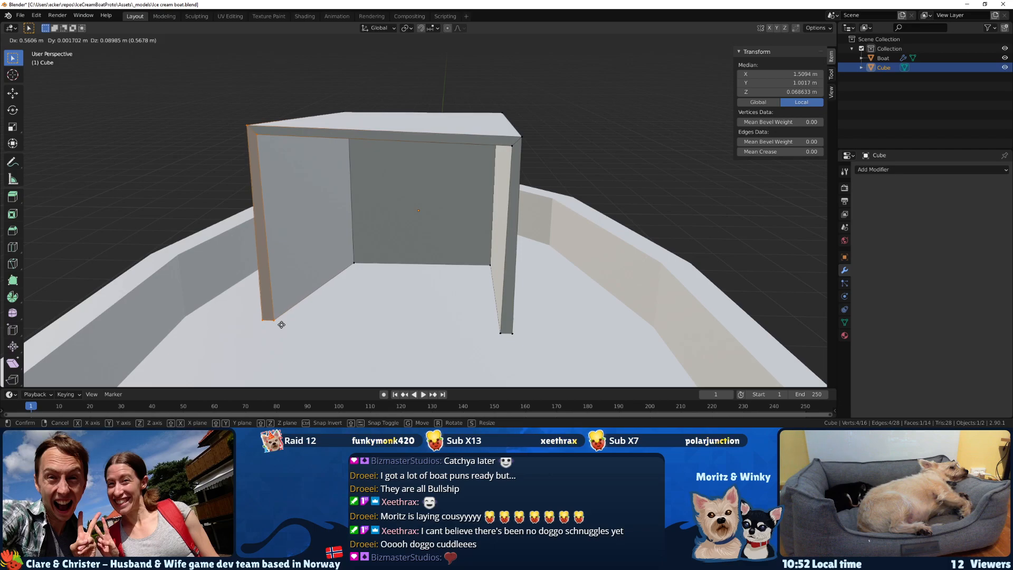
right_click(325, 317)
middle_drag(339, 319, 342, 373)
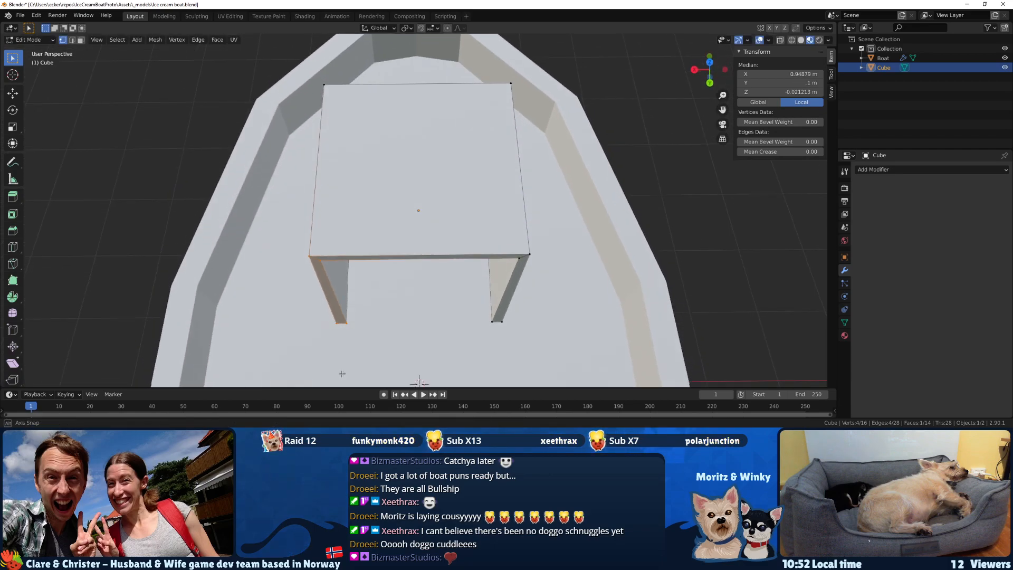
key(g)
key(x)
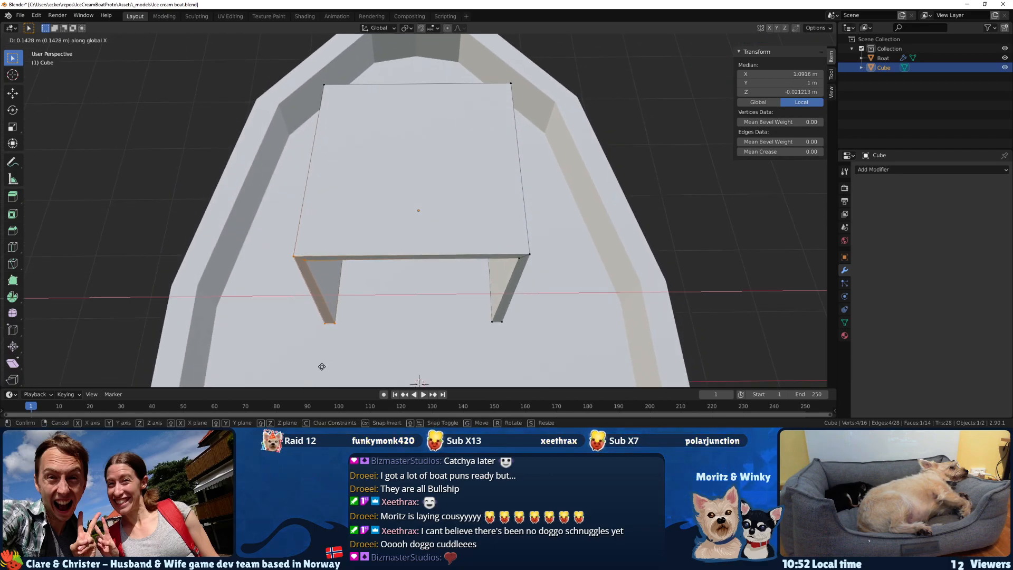
click(289, 355)
Try moving the opposite side wall's open-back end along X, then cancel and undo the first wall's move.
middle_drag(324, 332, 505, 275)
click(528, 266)
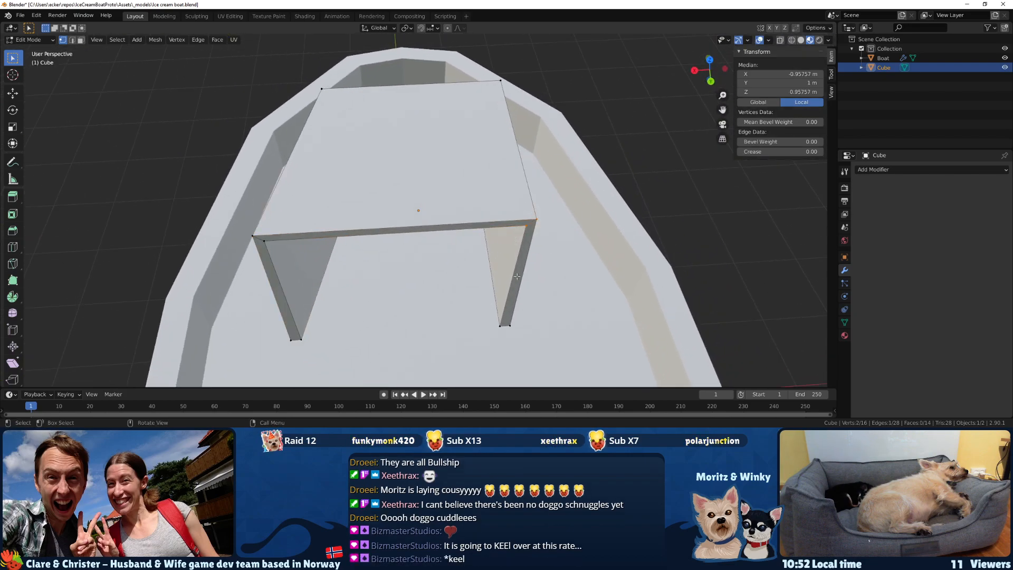
key(g)
key(x)
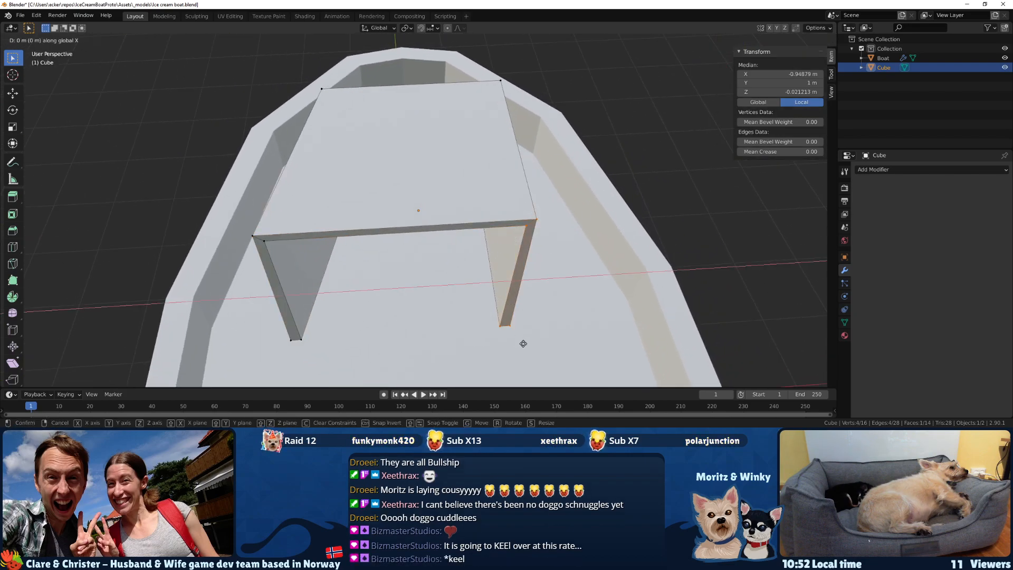
right_click(569, 342)
key(ctrl+z)
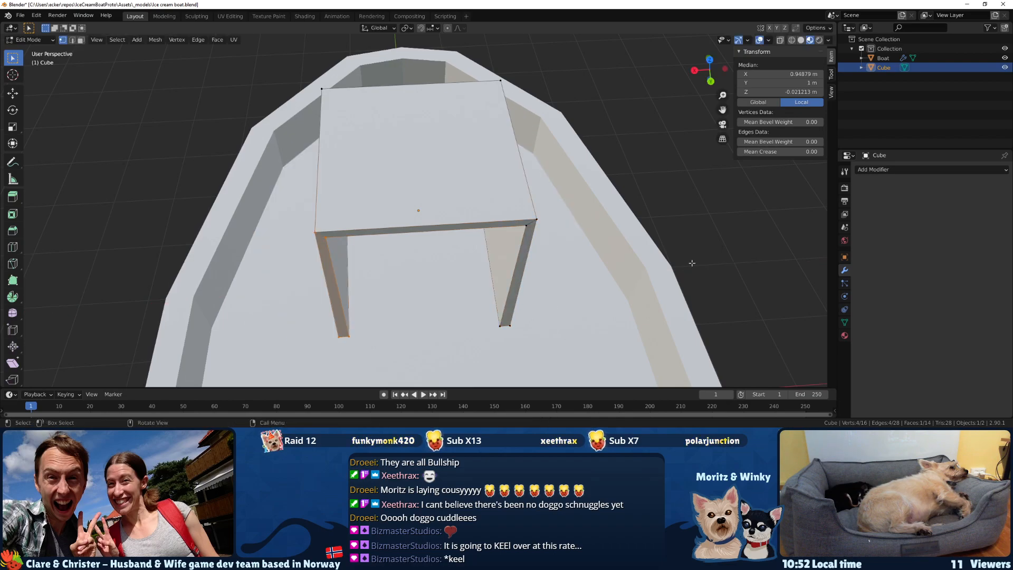
Add an X-axis Mirror modifier to the cabin and move one side wall's open-back end about 0.61 m outward along X.
click(902, 170)
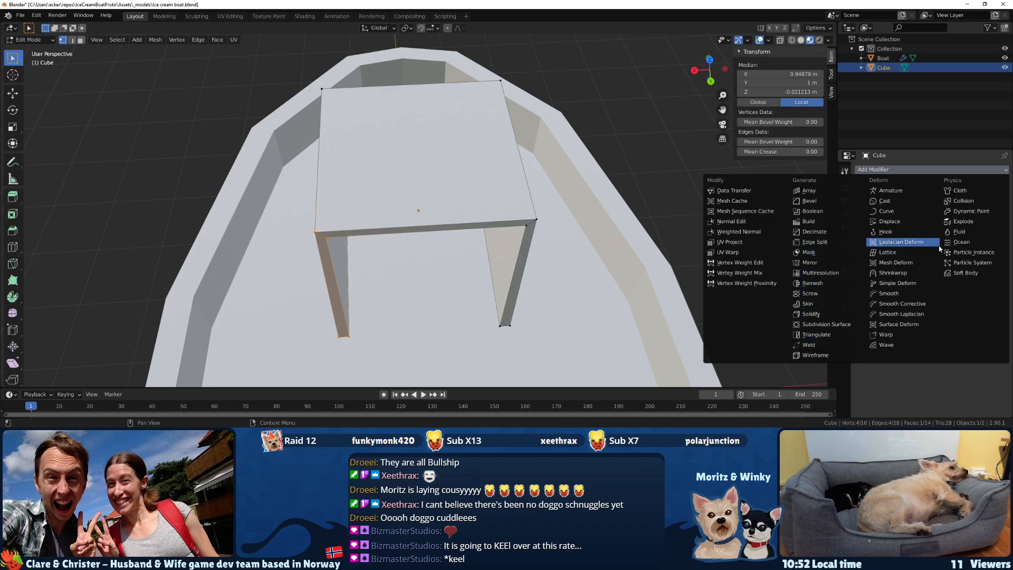
click(830, 262)
key(g)
key(x)
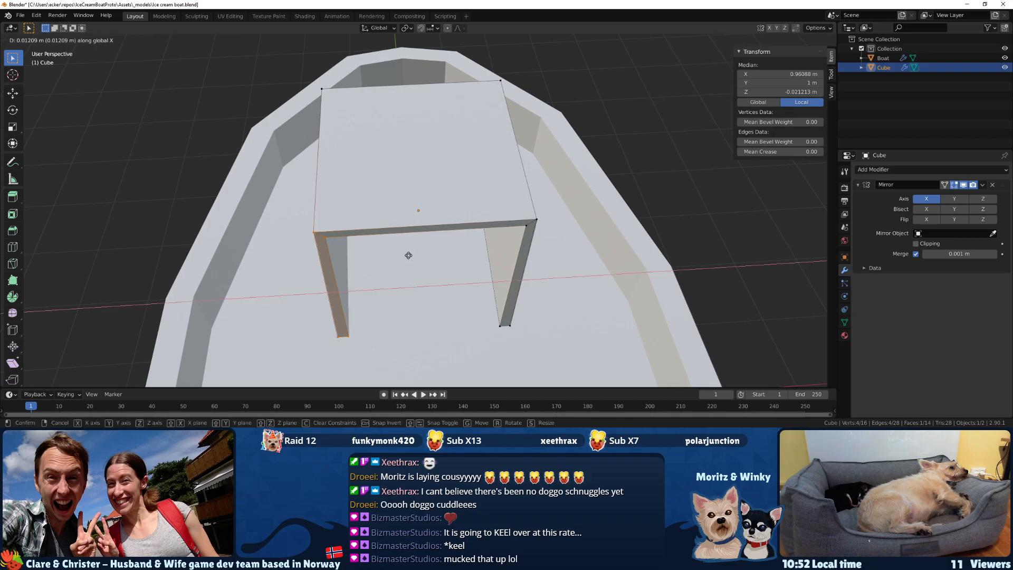
click(352, 253)
middle_drag(352, 252, 410, 236)
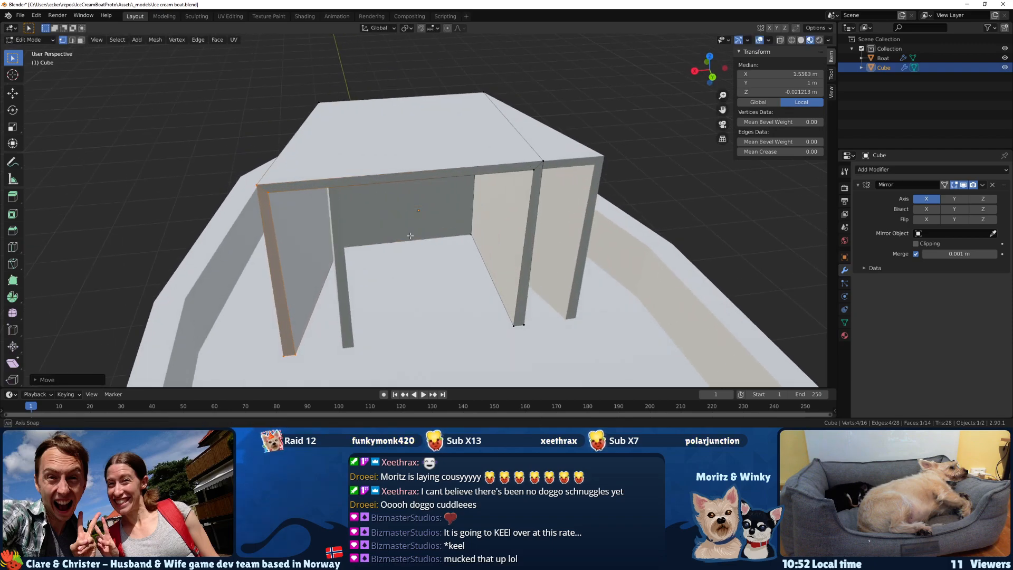
key(Tab)
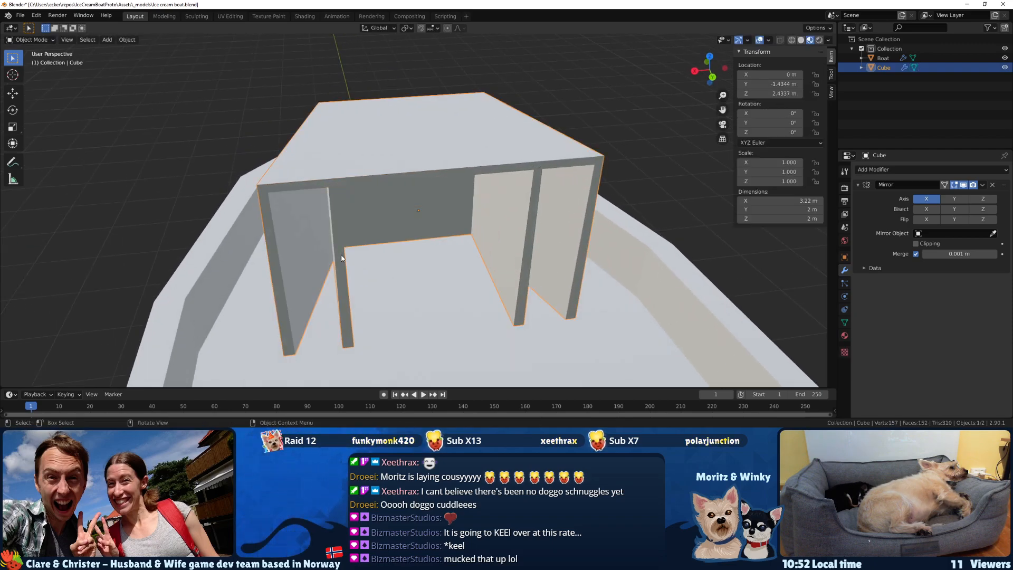
key(Tab)
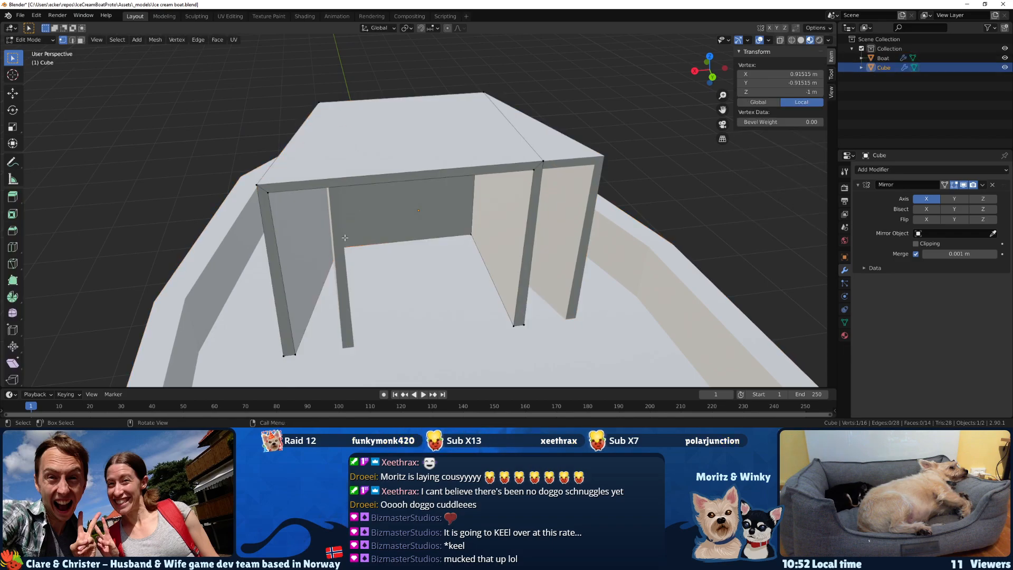
Try the cabin's Mirror modifier on the Y and Z axes, then set it back to X only.
middle_drag(341, 238, 398, 222)
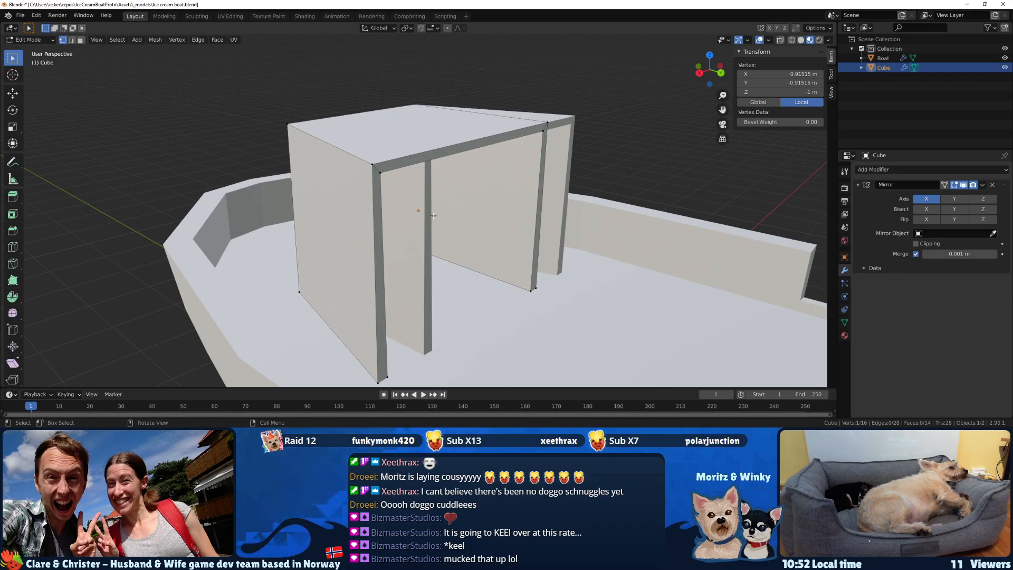
middle_drag(498, 208, 515, 203)
click(954, 199)
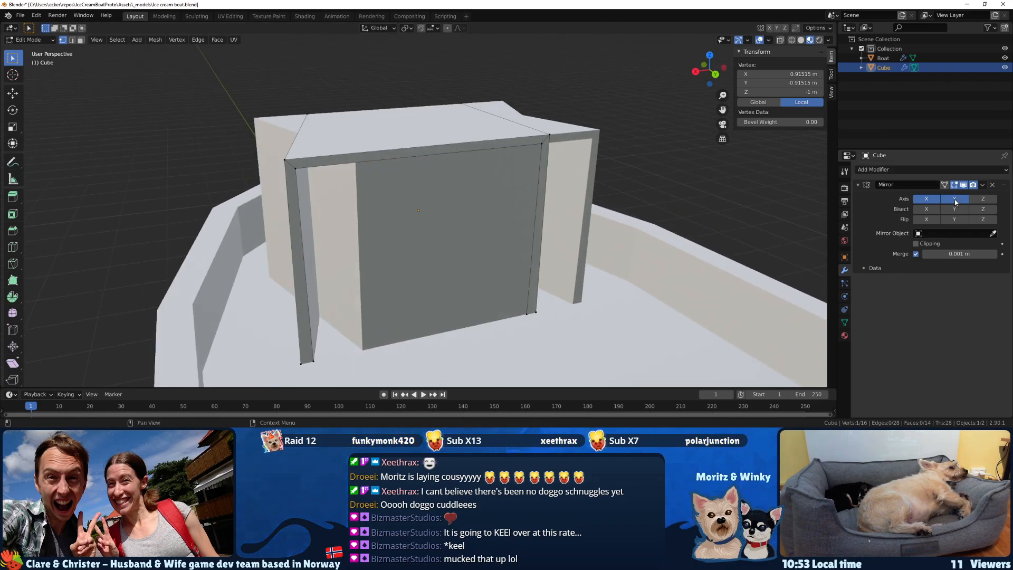
click(972, 202)
click(935, 201)
click(956, 202)
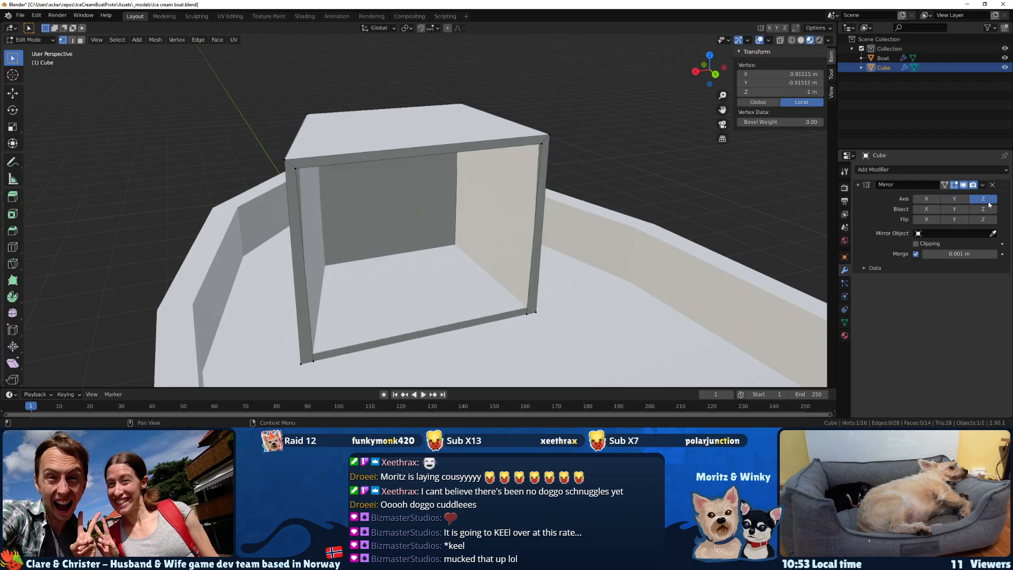
click(988, 201)
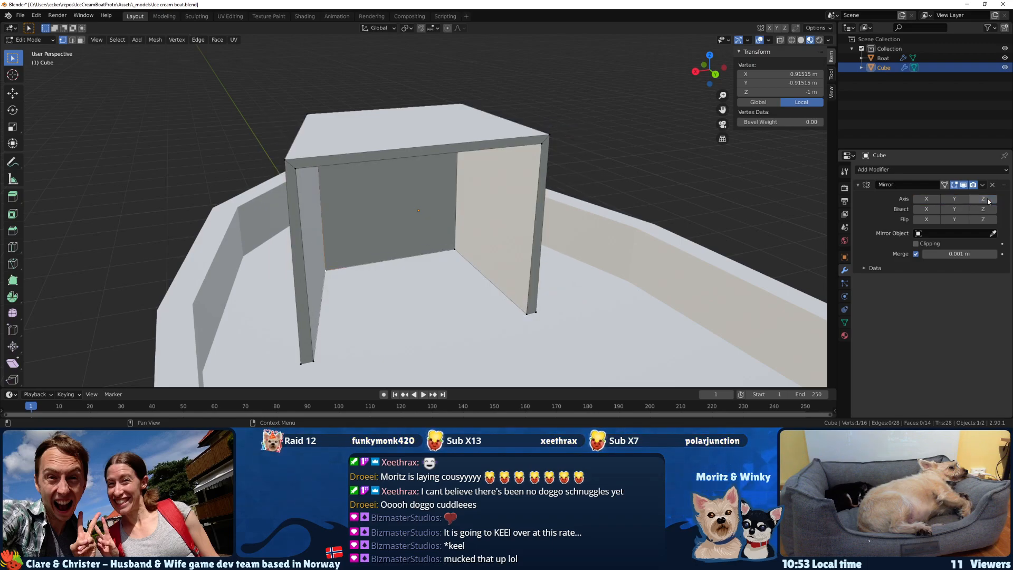
click(956, 200)
click(956, 200)
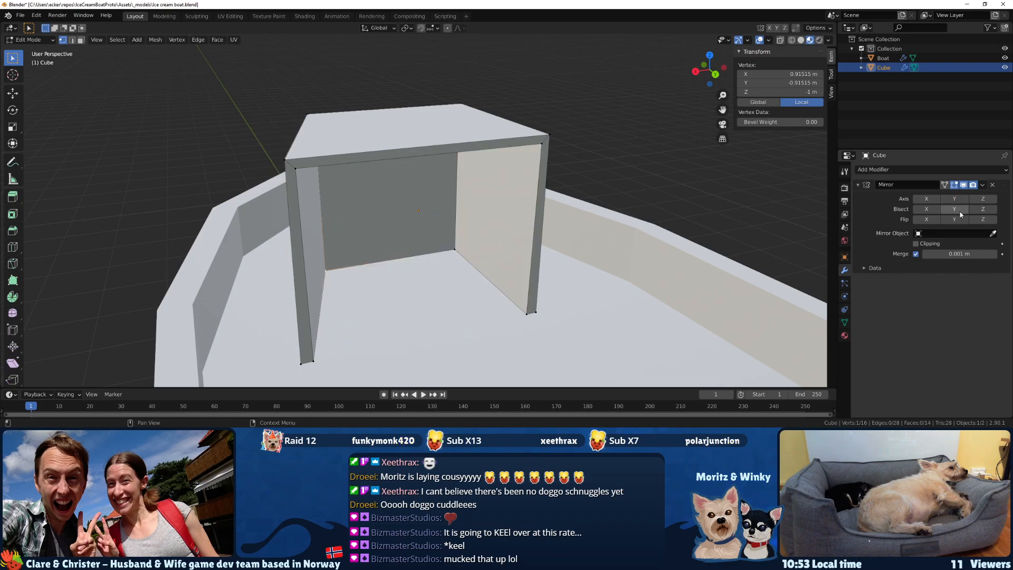
click(934, 200)
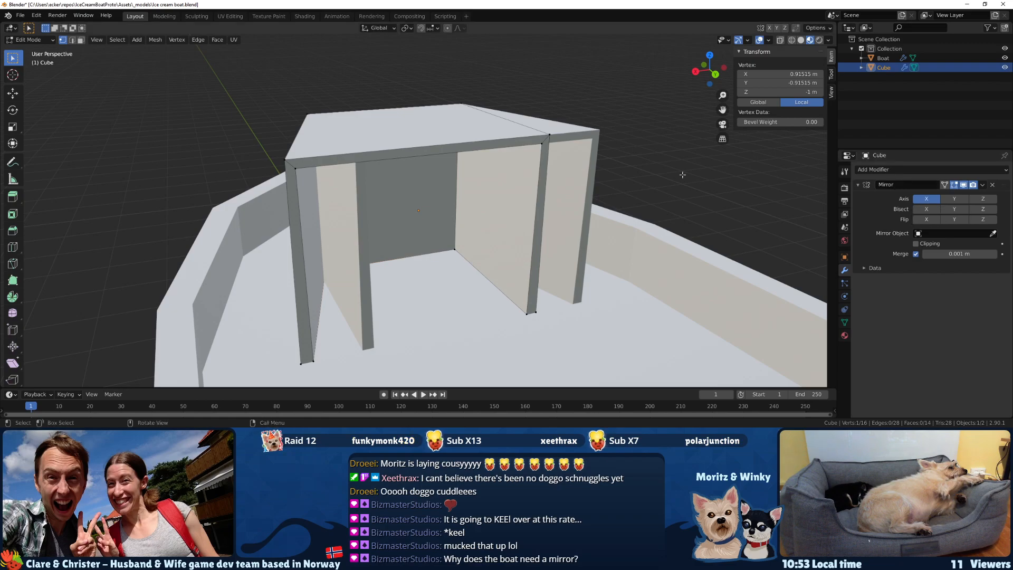
Remove the cabin's Mirror modifier, try a freshly added one, and remove that as well.
click(993, 185)
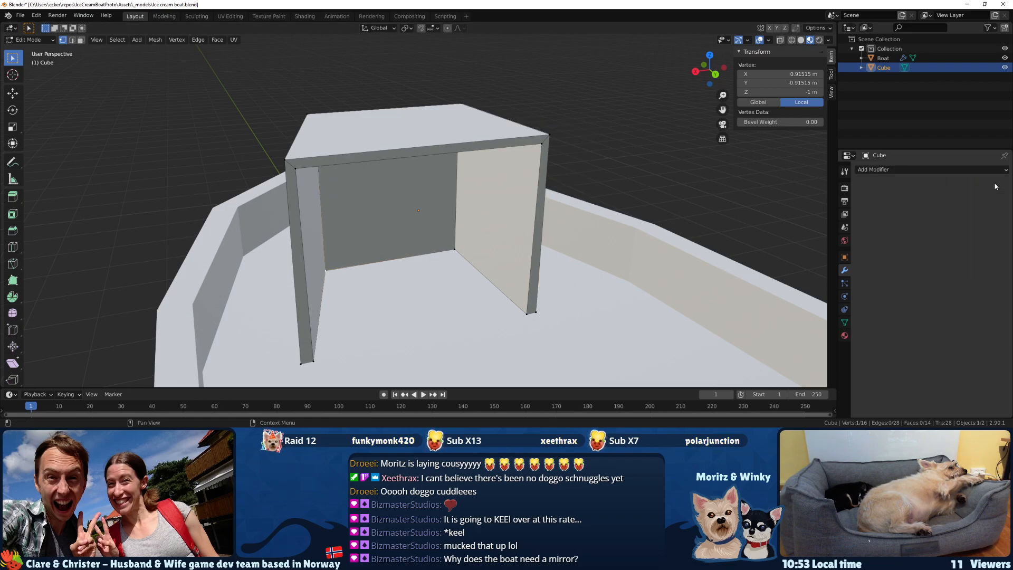
click(909, 170)
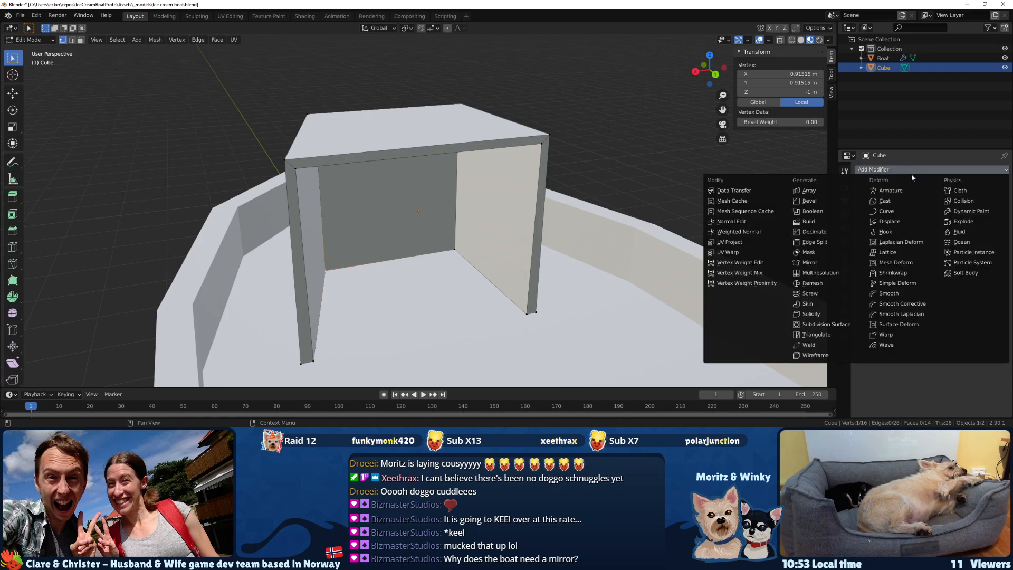
click(799, 264)
middle_drag(770, 261, 587, 262)
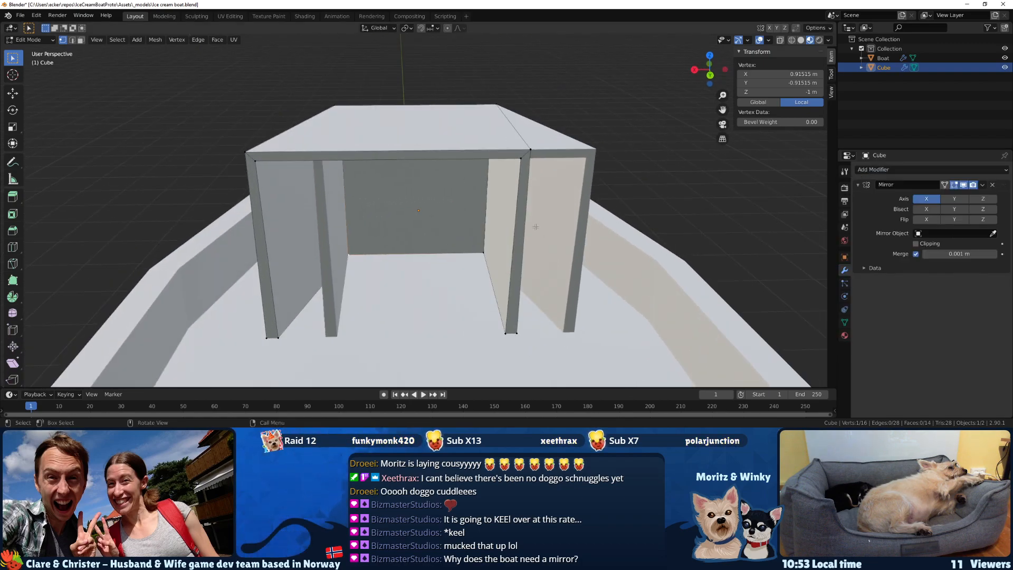
click(992, 186)
Select the outer corner vertices of the cabin side wall that has not been widened.
middle_drag(495, 108, 333, 107)
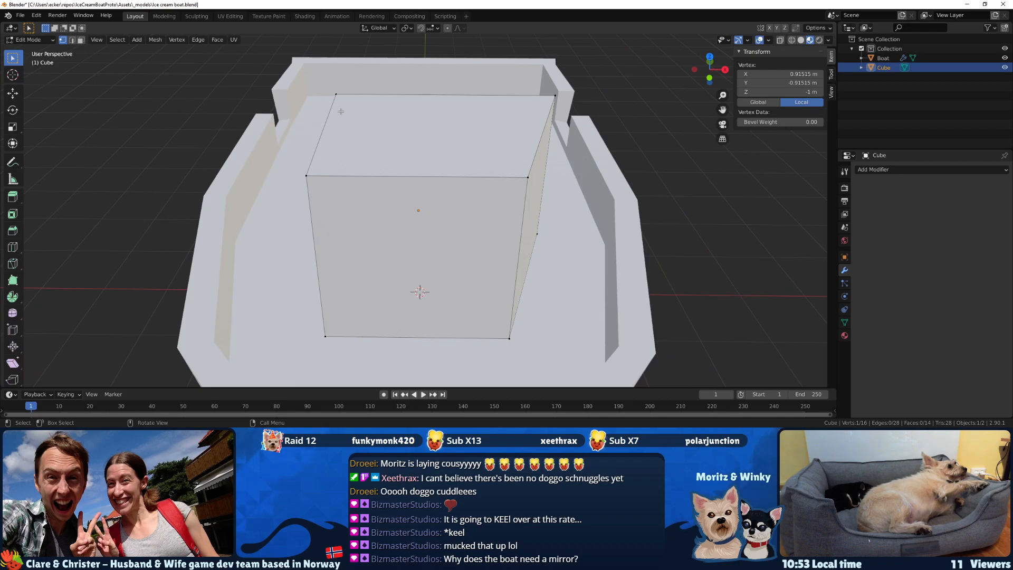
drag(323, 86, 334, 106)
drag(346, 351, 347, 351)
middle_drag(346, 337, 329, 174)
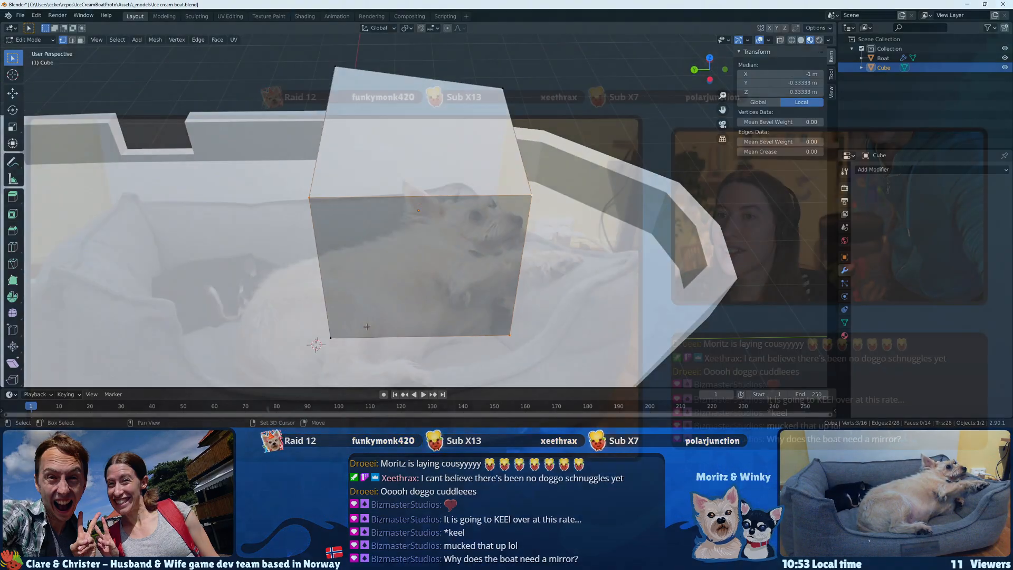
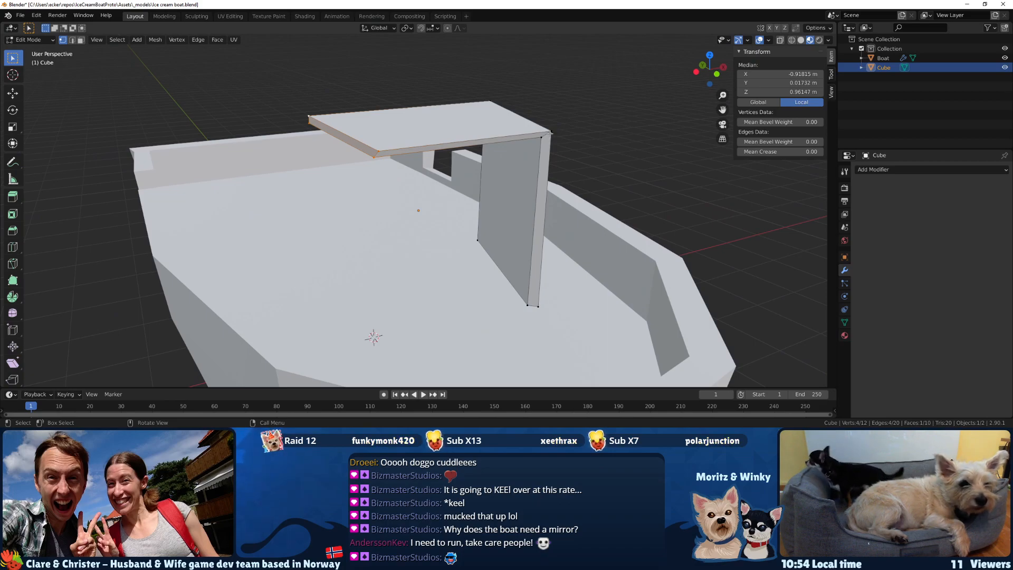
Undo the last cabin edits back to the point where both side walls are complete.
key(ctrl+z)
key(ctrl+z)
key(ctrl+z)
key(ctrl+z)
key(ctrl+z)
key(ctrl+z)
key(ctrl+z)
key(ctrl+z)
key(ctrl+z)
key(ctrl+z)
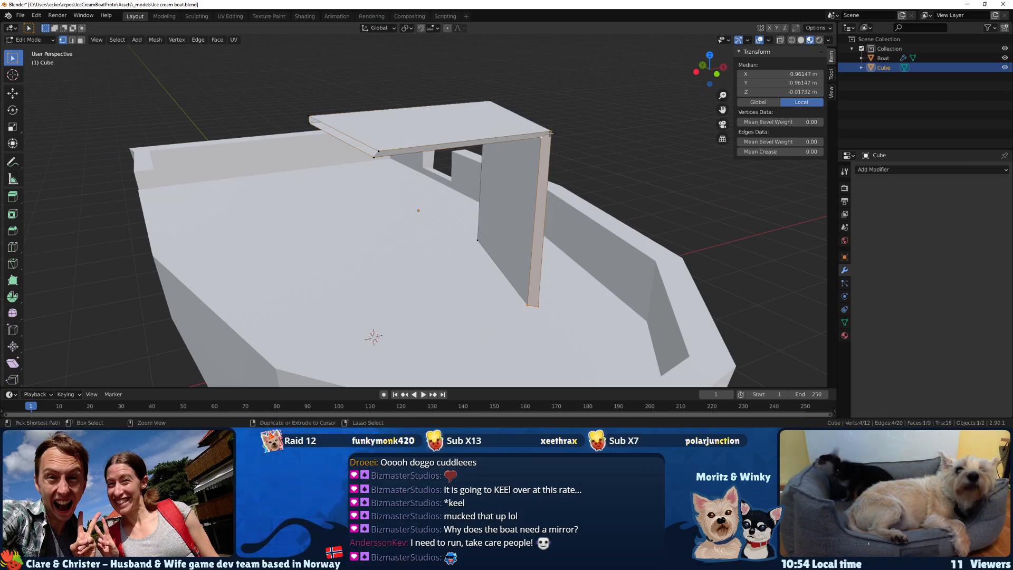
key(ctrl+z)
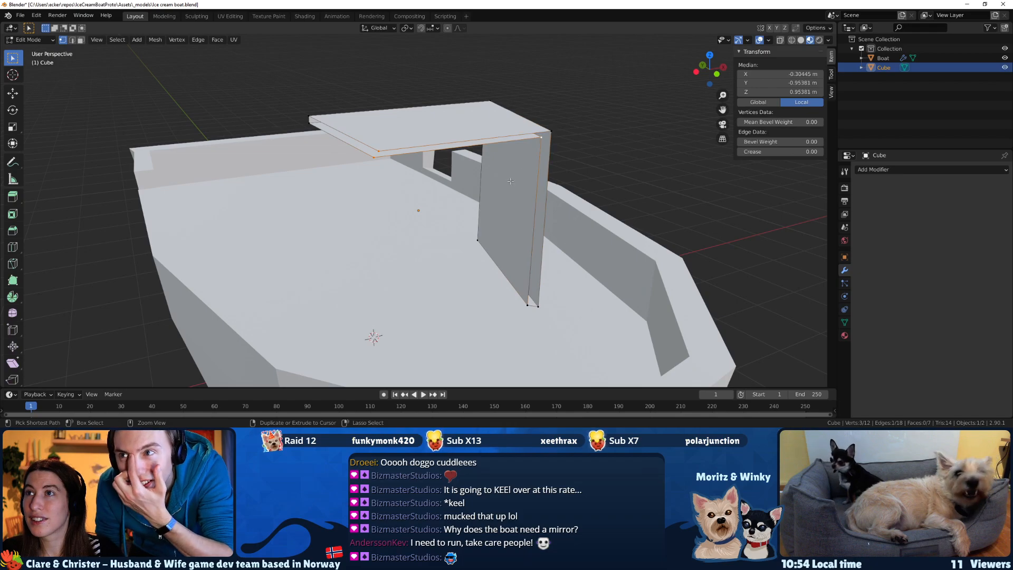
key(ctrl+z)
key(ctrl+z)
Add a Mirror modifier on the X axis to the complete cabin.
middle_drag(497, 186, 689, 183)
click(900, 170)
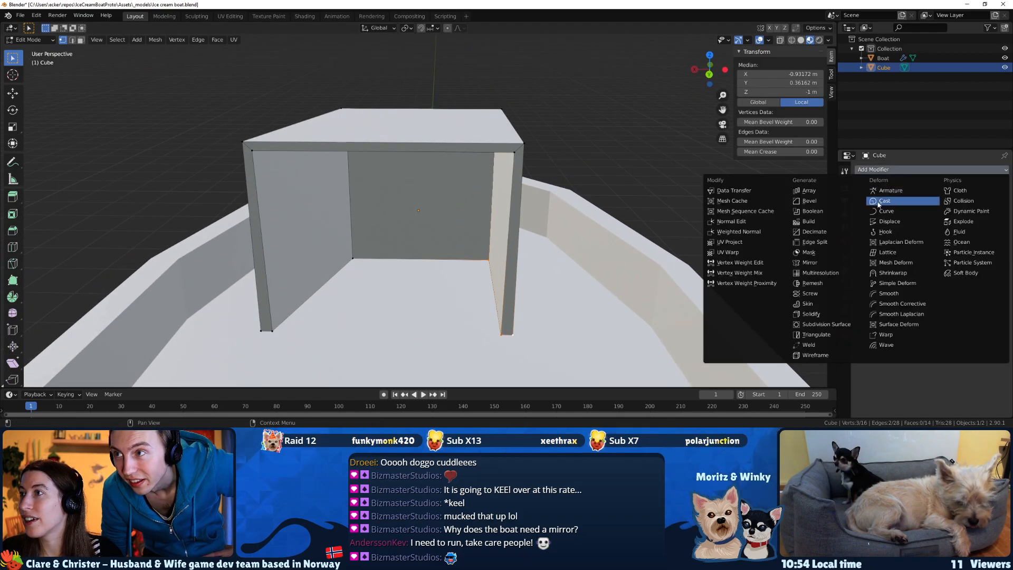
click(810, 263)
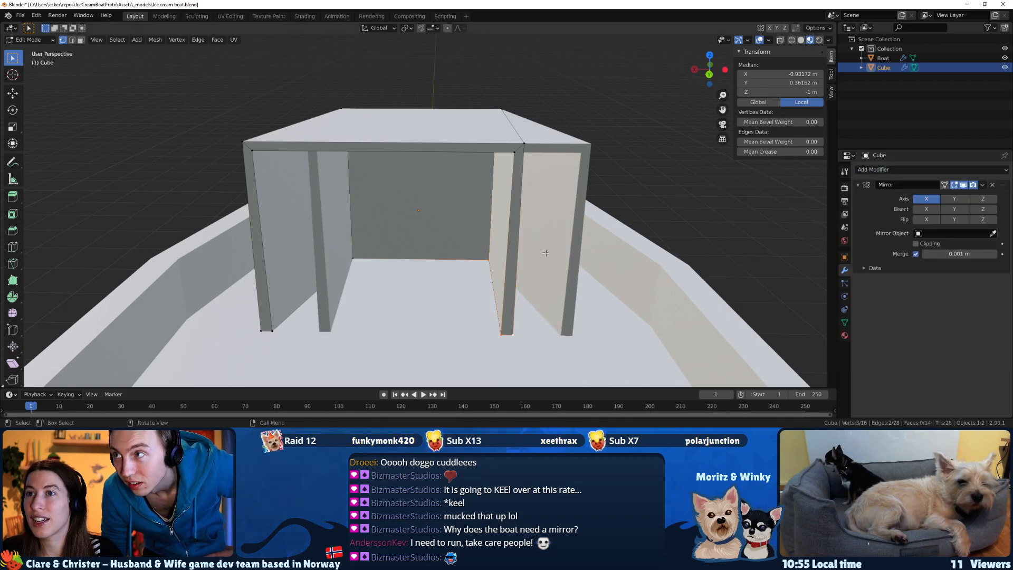
drag(486, 93, 546, 167)
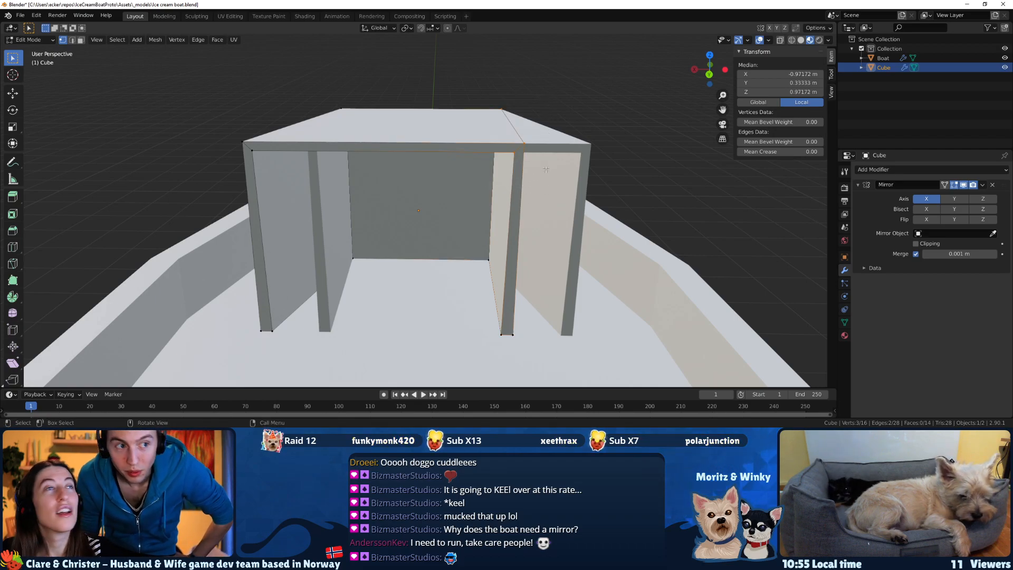
click(423, 115)
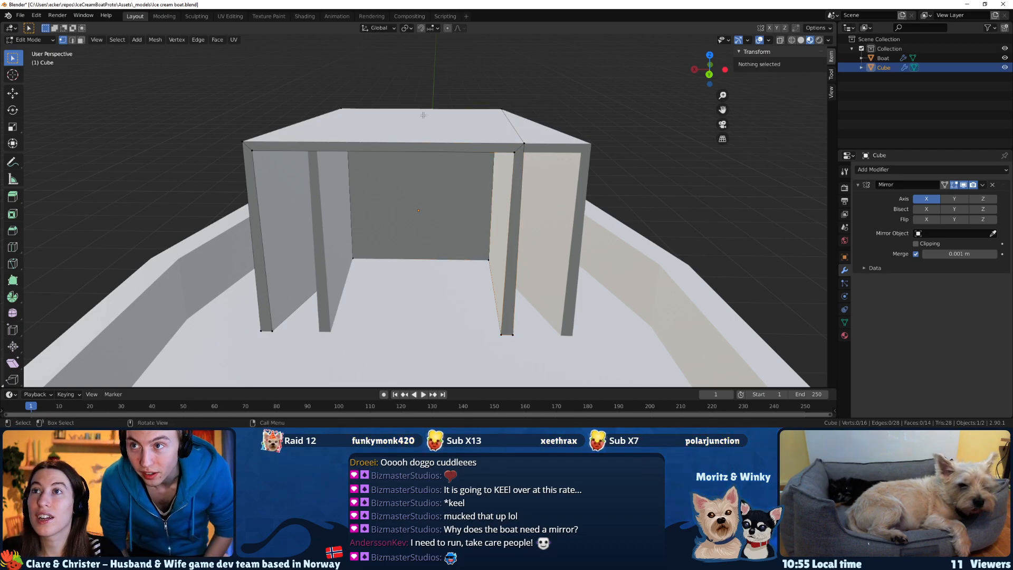
key(k)
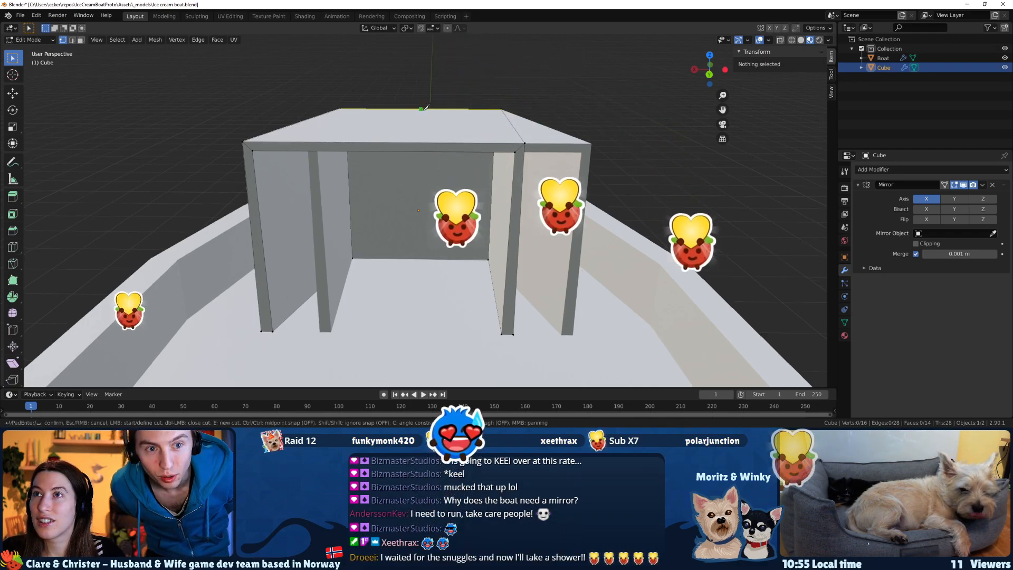
middle_drag(425, 108, 434, 111)
key(Escape)
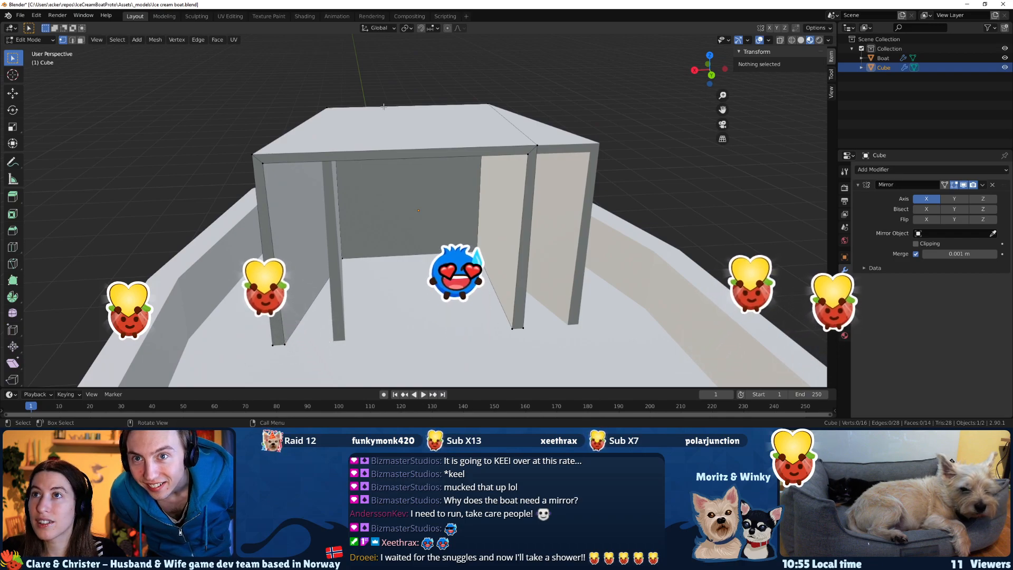
Add one loop cut lengthwise through the middle of the cabin's roof and down its closed wall.
click(15, 251)
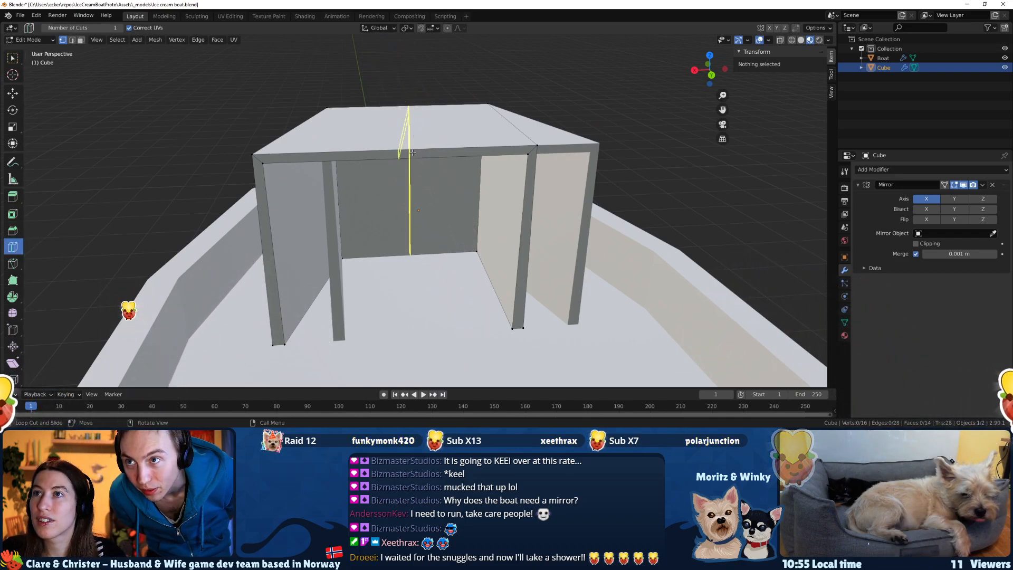
click(411, 153)
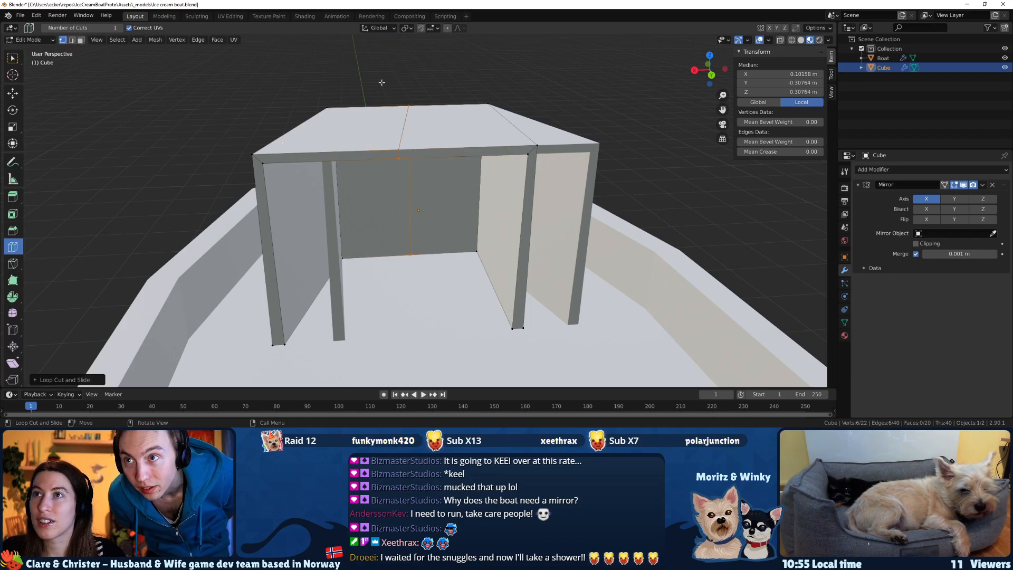
click(13, 57)
Select all outer vertices of the unwidened cabin half in wireframe, delete them, and check the mirrored result in Object Mode with material preview shading.
drag(478, 86, 616, 343)
middle_drag(616, 344, 488, 285)
click(791, 41)
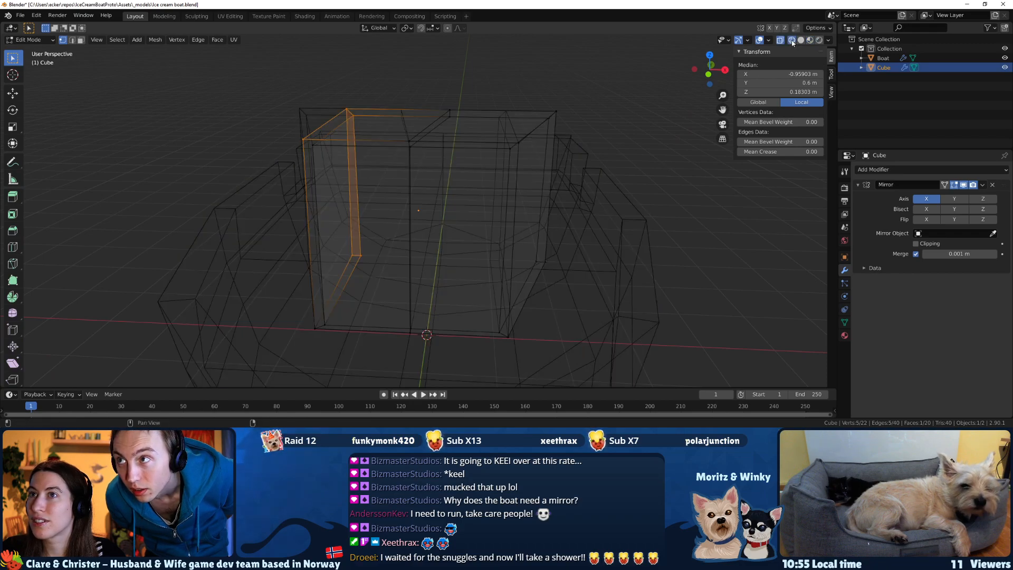
shift+drag(301, 309, 346, 345)
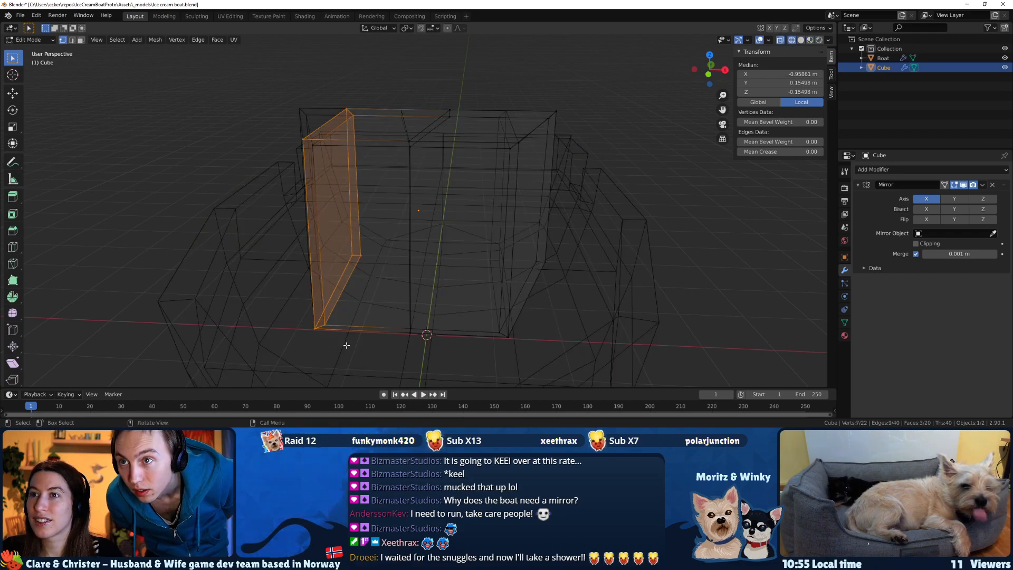
key(x)
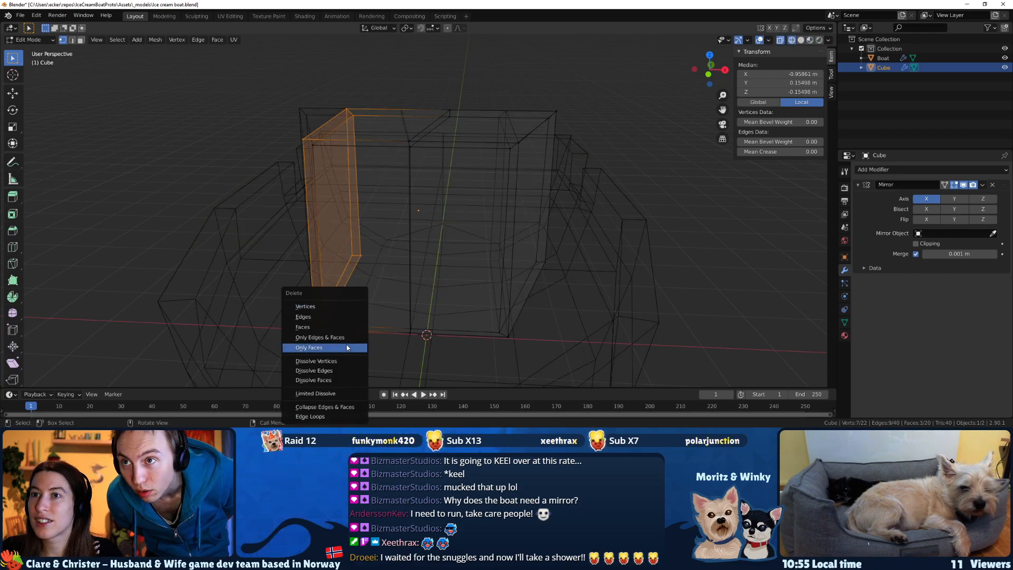
shift+click(314, 145)
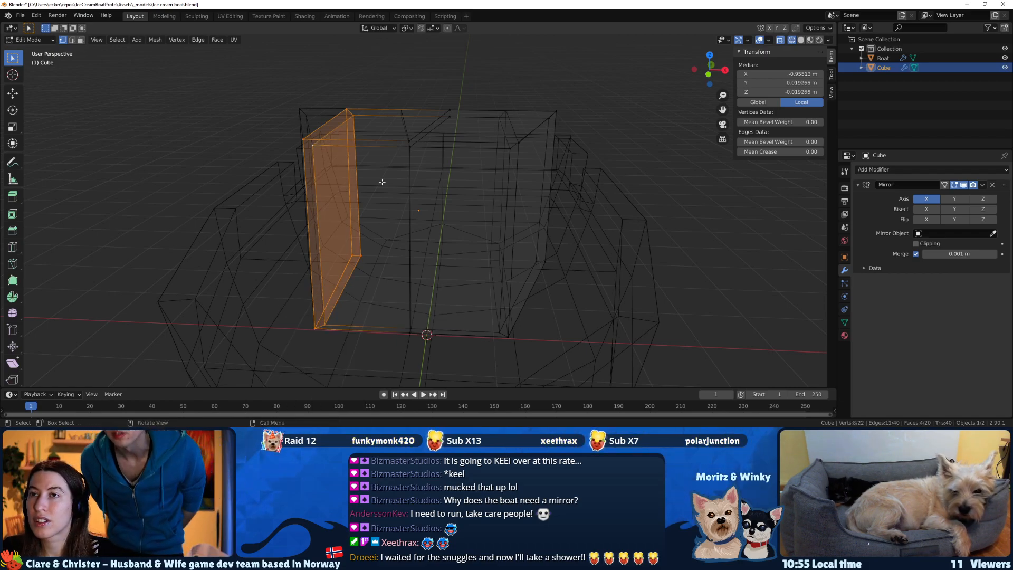
key(x)
click(381, 184)
middle_drag(381, 183, 546, 198)
key(Tab)
click(810, 39)
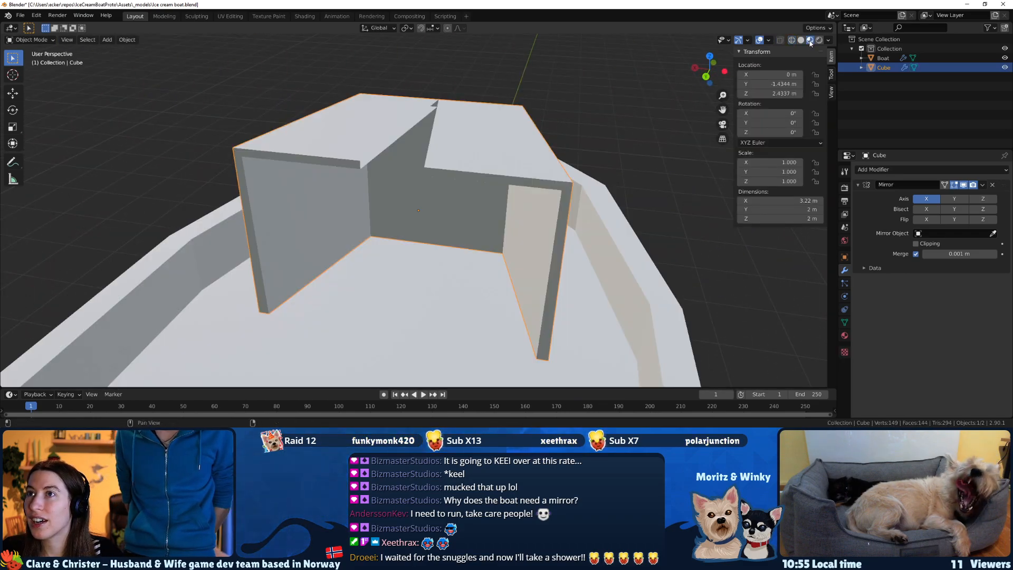
Move the roof's inner edge vertices at the open back along X toward the centre line, to about X -0.03 m.
middle_drag(493, 177, 403, 181)
key(Tab)
key(ctrl+x)
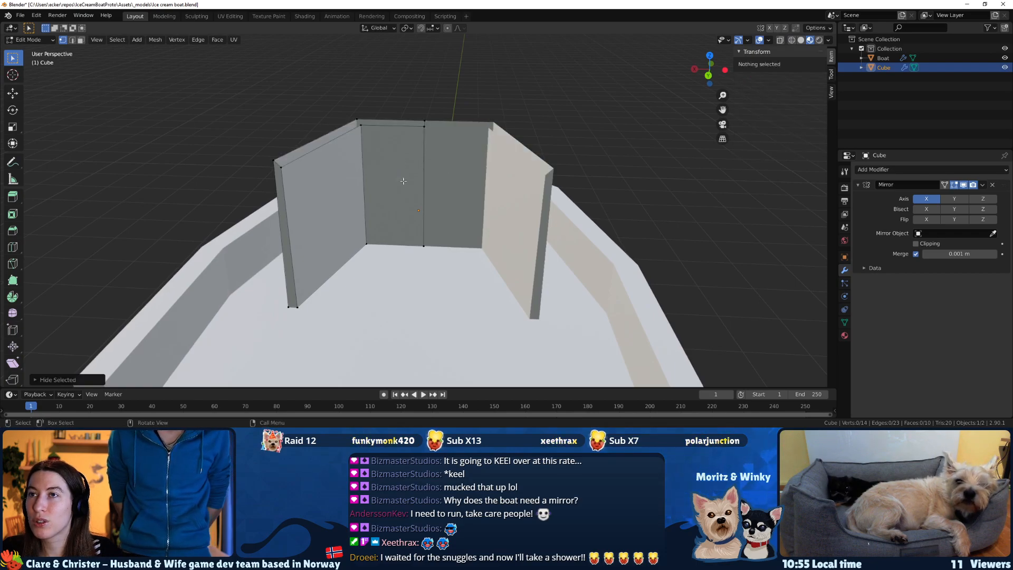
key(ctrl+z)
key(g)
key(x)
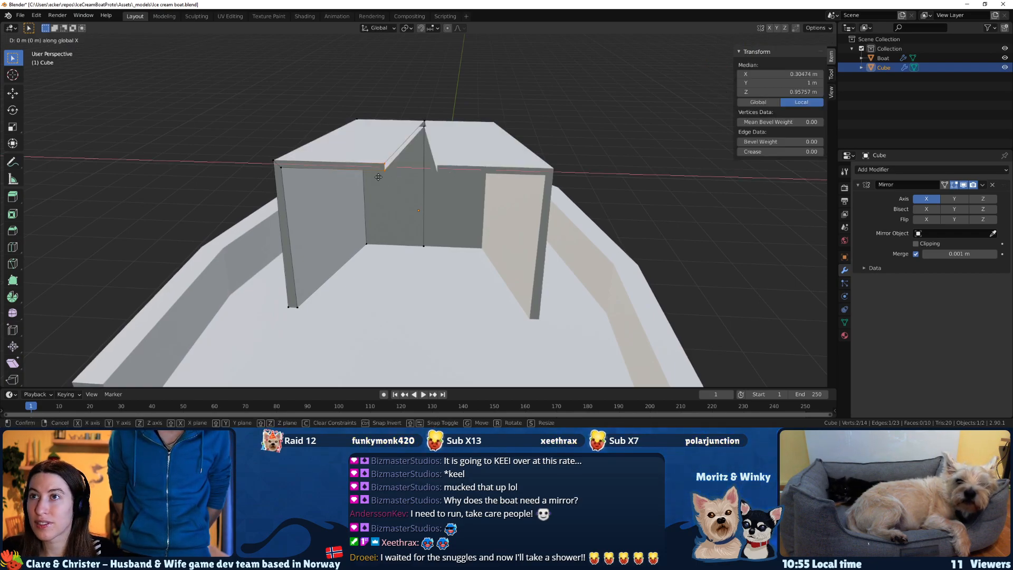
click(407, 180)
In wireframe shading, move the same inner roof vertices back along X by about 0.033 m to meet the mirror line.
middle_drag(407, 180, 439, 195)
scroll(439, 180, up, 2)
click(791, 40)
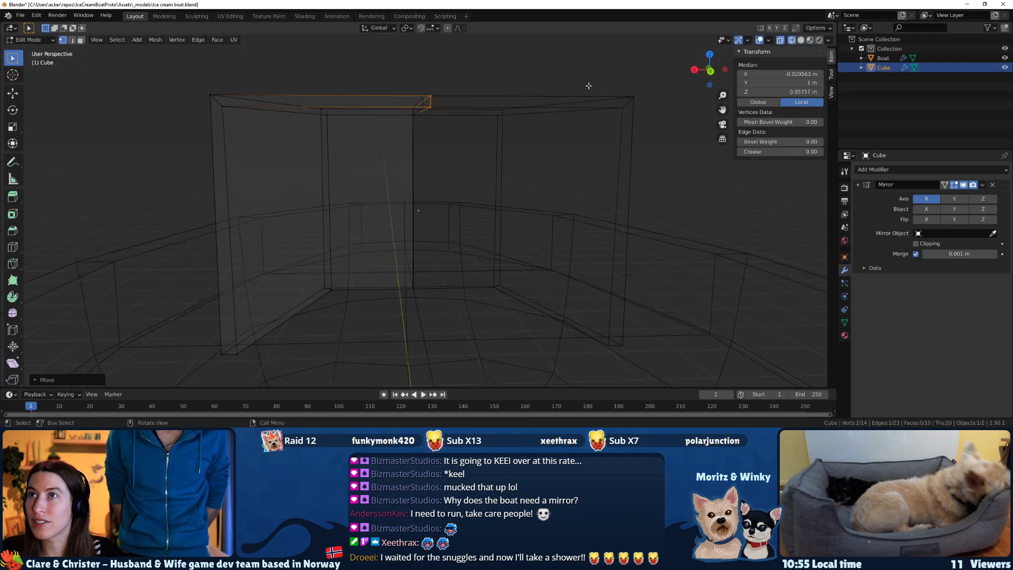
middle_drag(477, 127, 475, 129)
key(g)
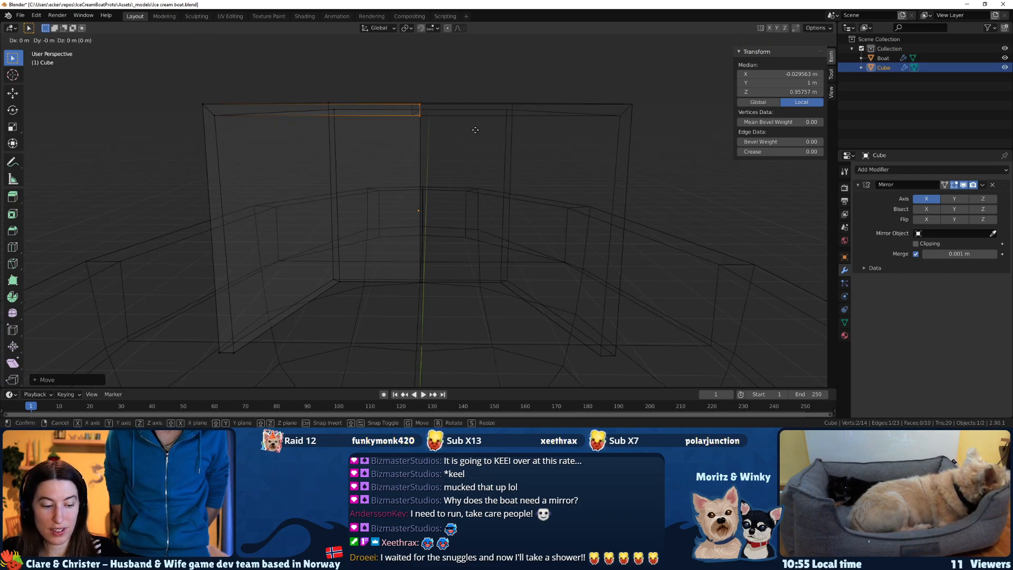
key(x)
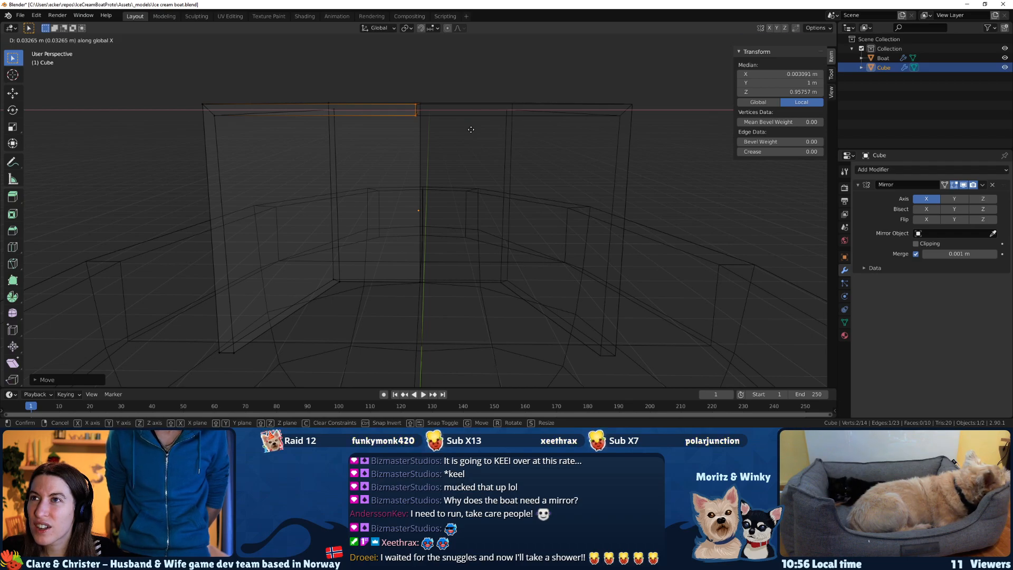
click(470, 129)
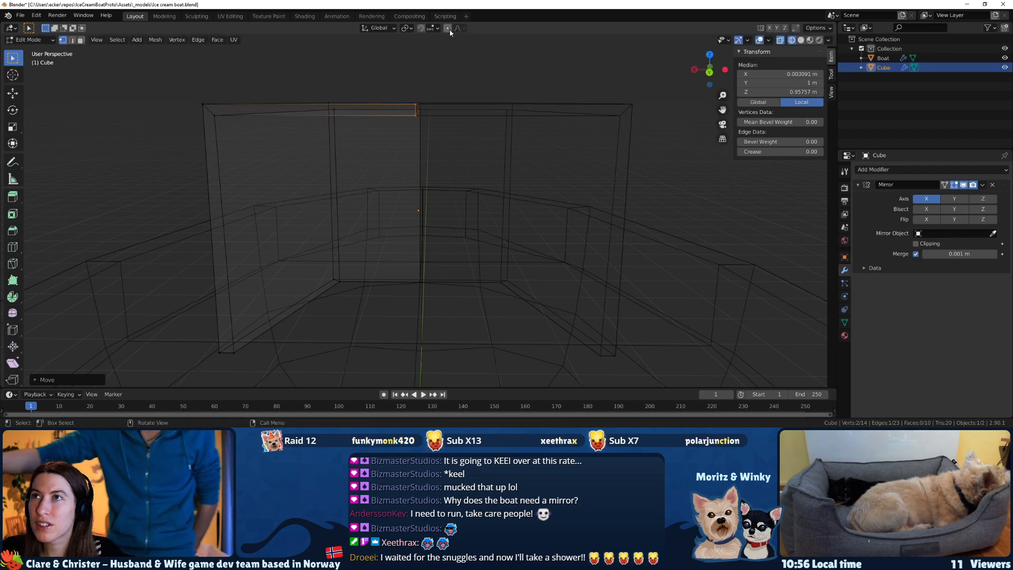
Enable Clipping on the cabin's Mirror modifier and raise its merge distance to 0.016 m.
click(920, 243)
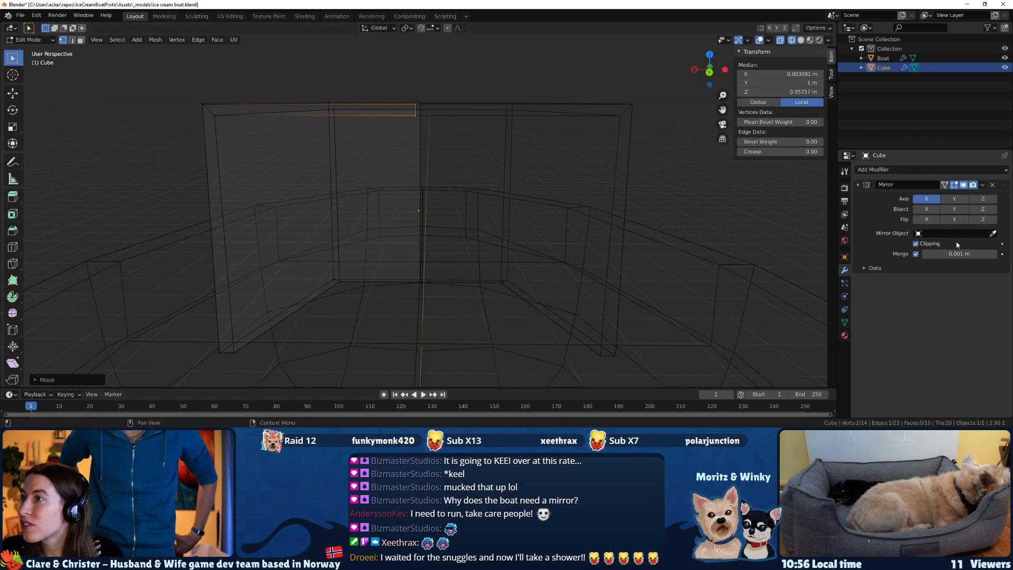
click(994, 254)
scroll(422, 84, up, 5)
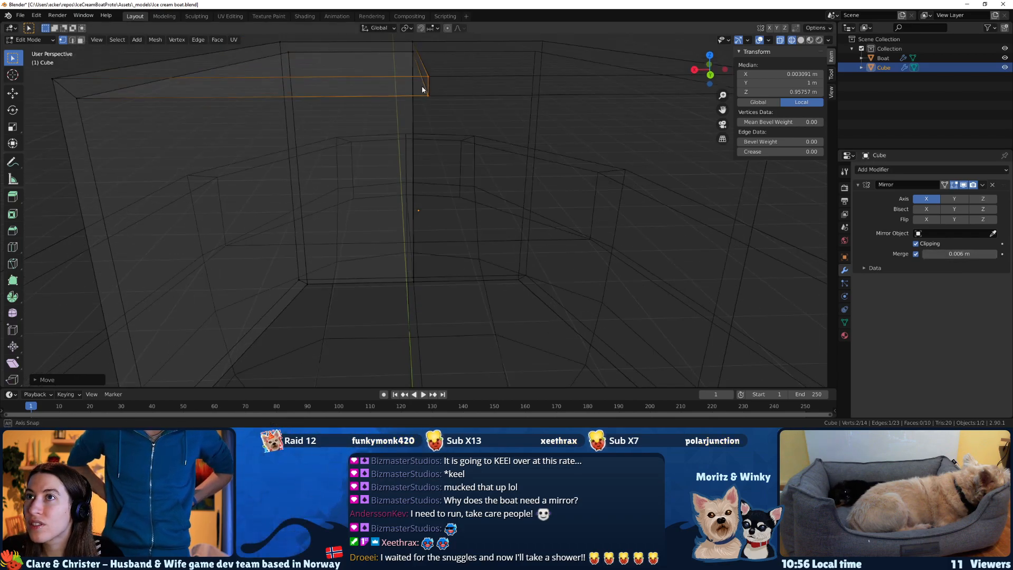
scroll(422, 98, up, 1)
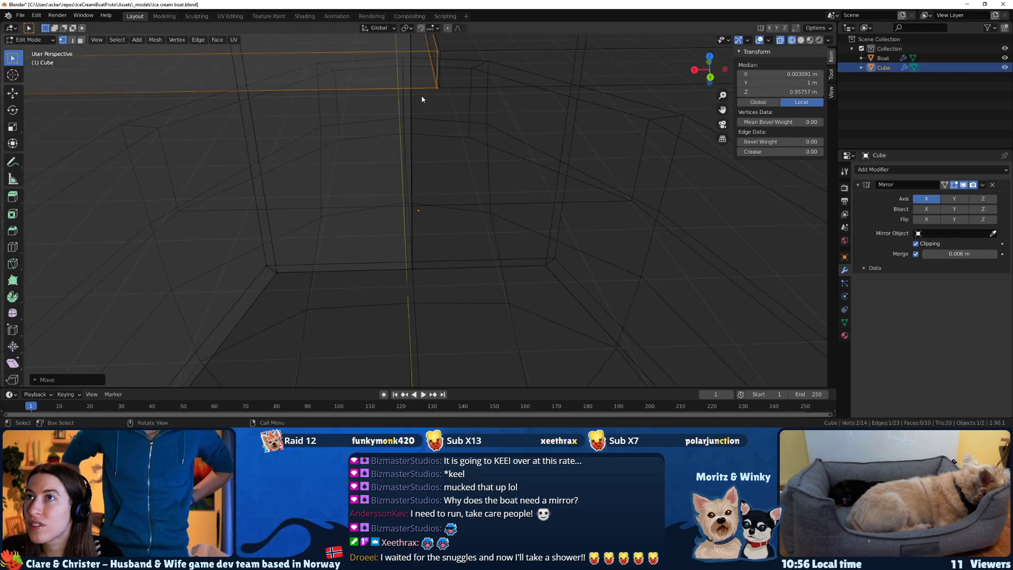
click(979, 254)
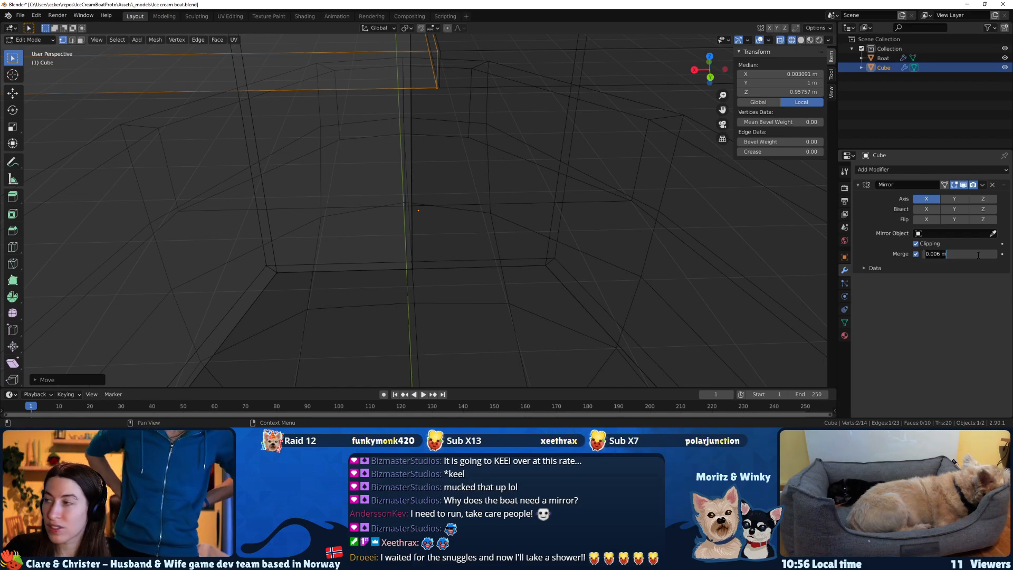
click(997, 248)
click(995, 255)
click(995, 255)
click(995, 255)
click(995, 255)
click(995, 254)
click(995, 255)
click(994, 255)
click(995, 255)
click(994, 255)
click(995, 255)
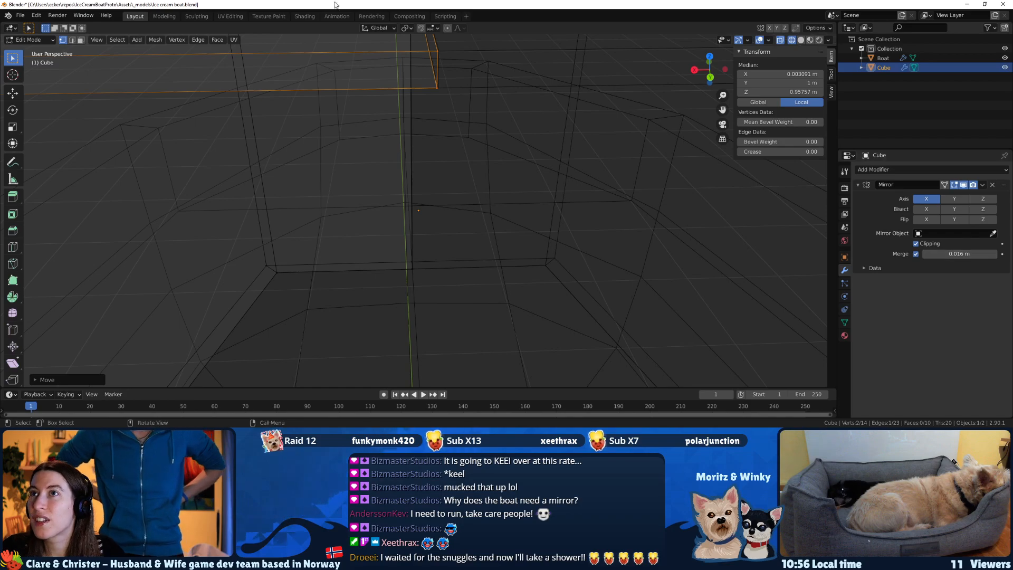
Return to solid shading, check the joined roof seam from above, and save the file.
scroll(401, 117, down, 4)
key(Tab)
key(Tab)
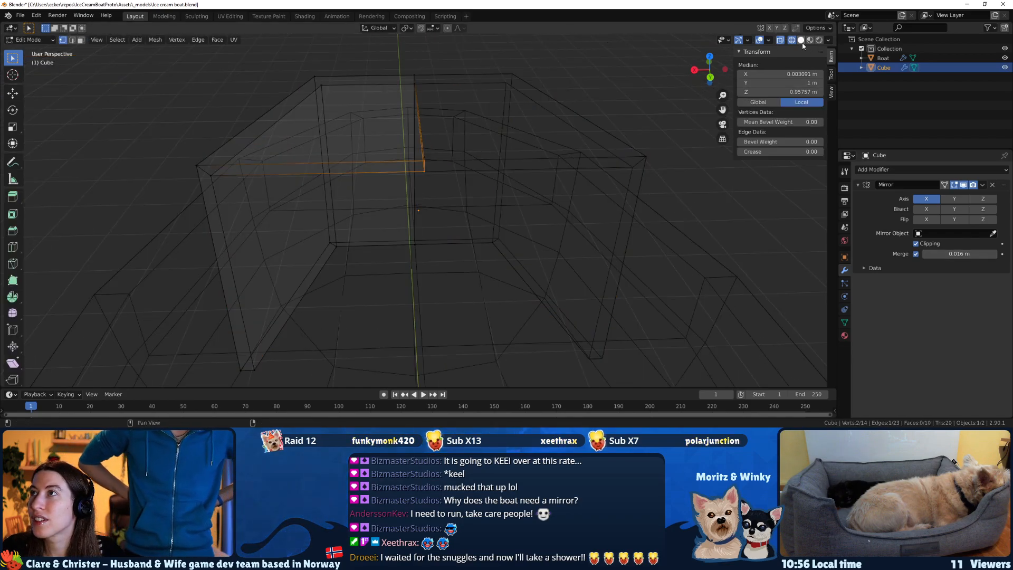
click(801, 41)
mouse_move(445, 104)
middle_down()
mouse_move(444, 68)
mouse_move(314, 135)
mouse_move(258, 146)
mouse_move(444, 157)
middle_up()
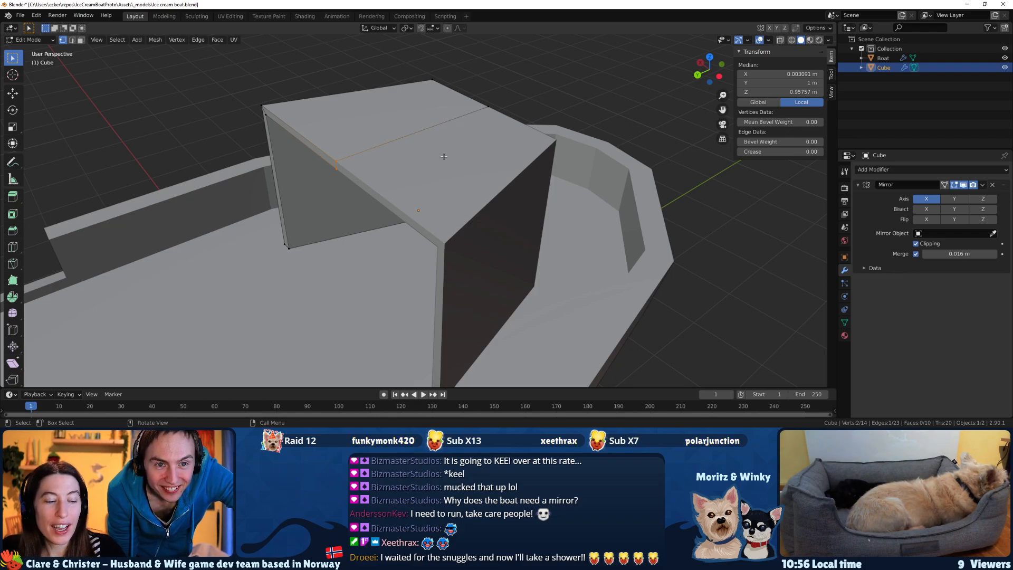
key(ctrl+s)
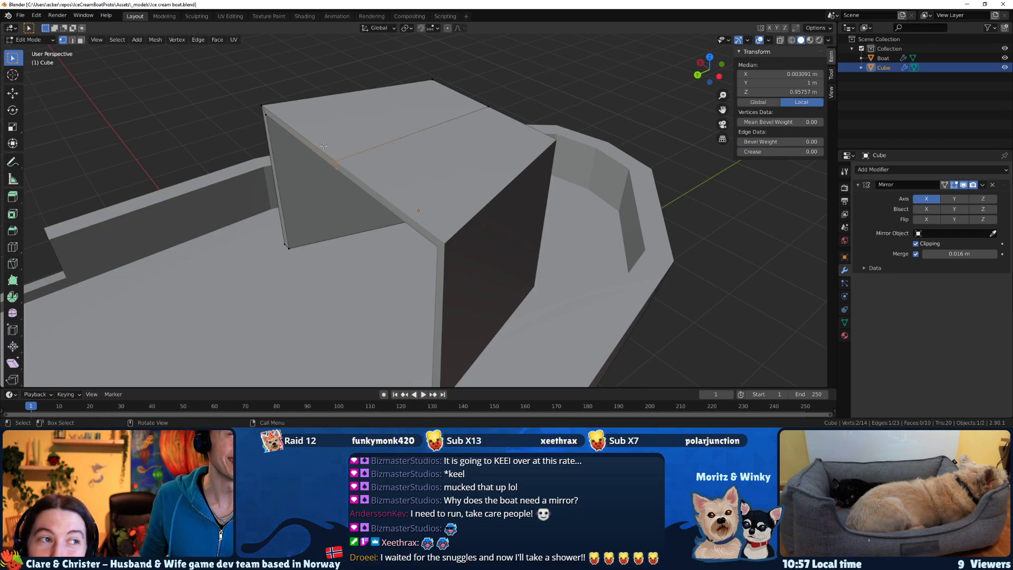
Add one vertical loop cut through the middle of the cabin's side wall and across its roof half.
middle_drag(324, 145, 419, 226)
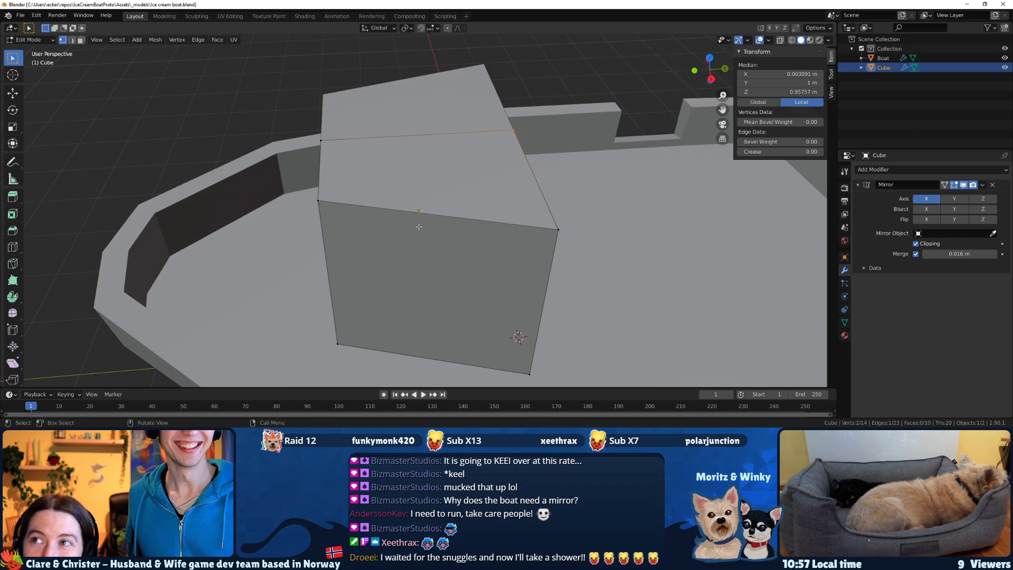
click(13, 246)
click(455, 219)
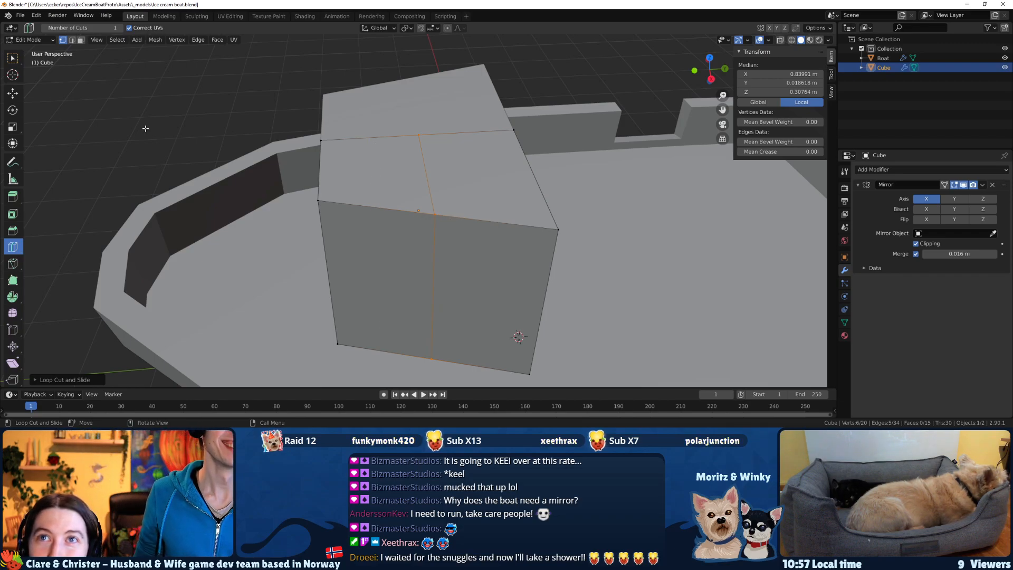
click(13, 57)
In wireframe, select the six inner and outer vertices around the cabin's open back and move them inward along X to a median of about 0.807 m.
middle_drag(422, 169, 450, 180)
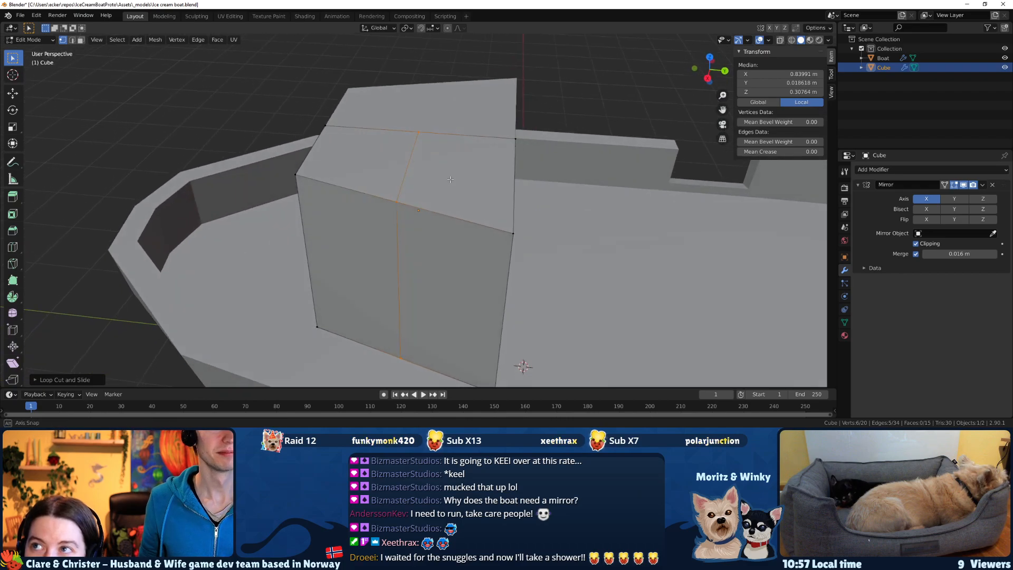
click(790, 40)
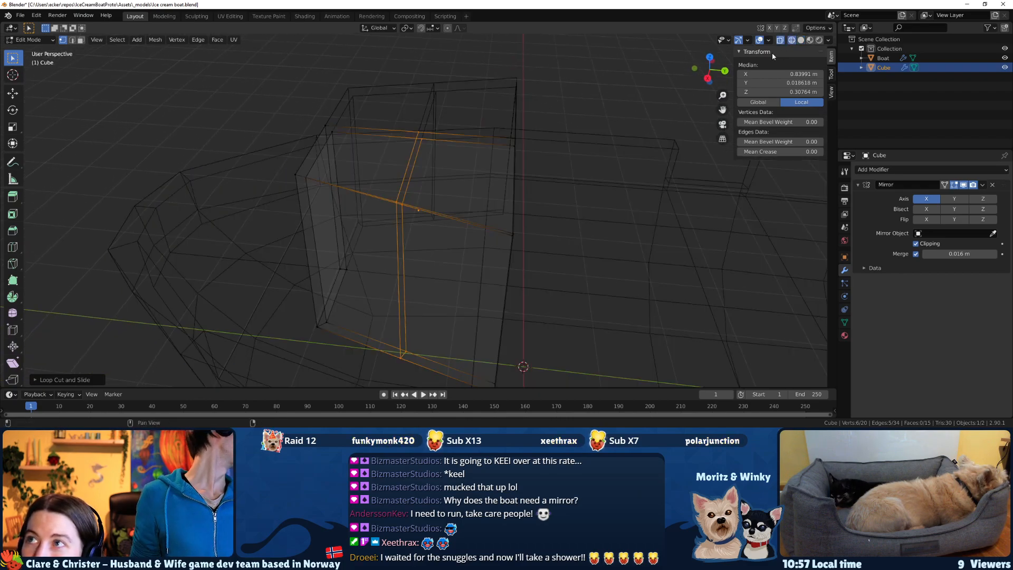
middle_drag(538, 168, 476, 142)
drag(475, 142, 497, 375)
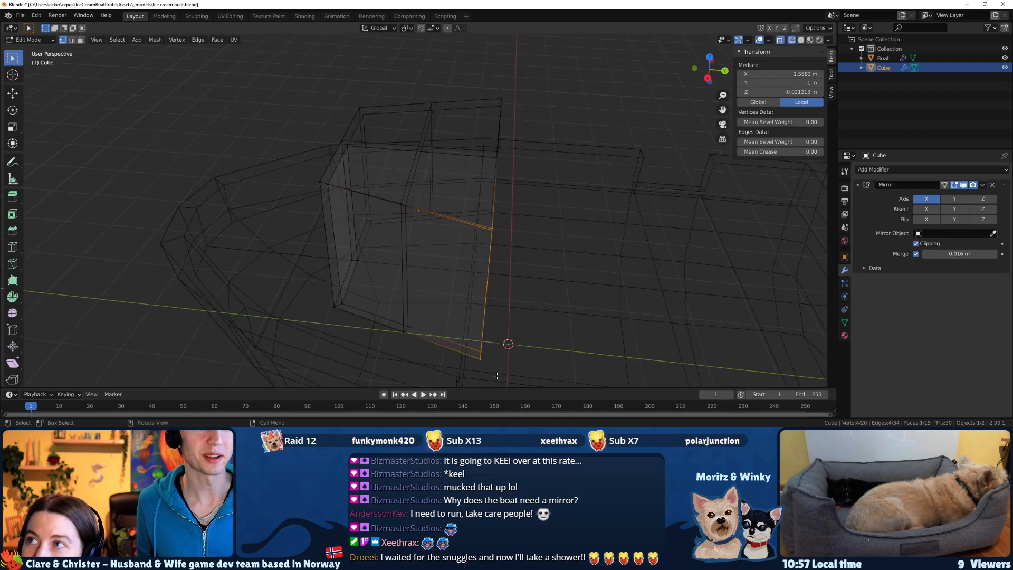
drag(480, 130, 520, 383)
shift+drag(461, 335, 501, 373)
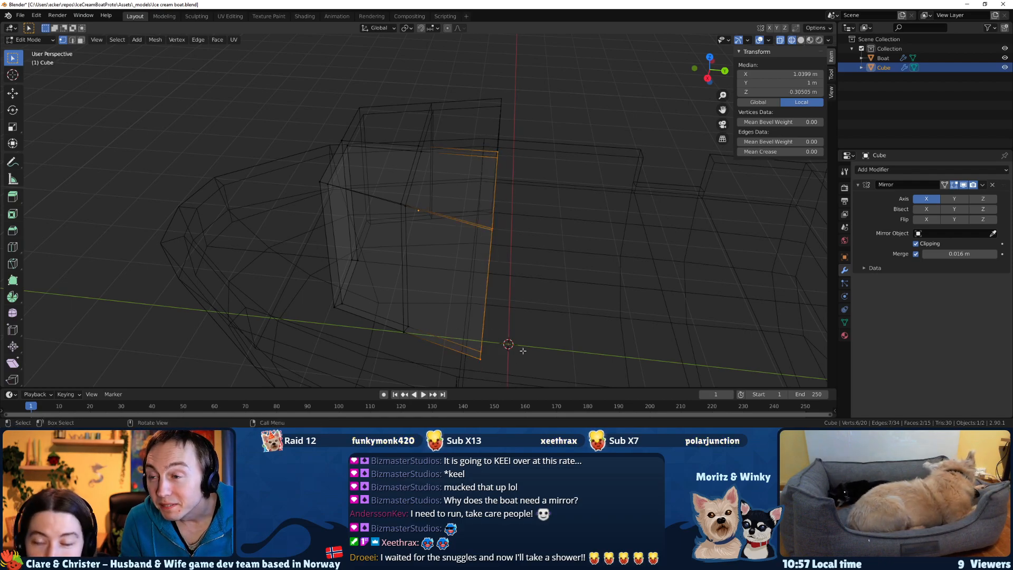
click(801, 40)
mouse_move(562, 215)
middle_down()
mouse_move(512, 203)
mouse_move(477, 225)
middle_up()
key(g)
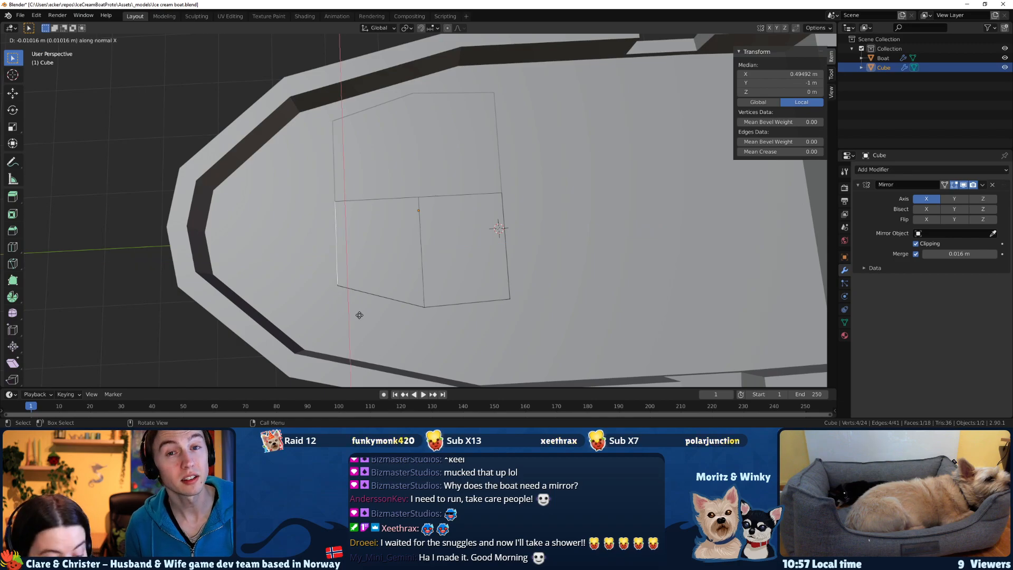
key(z)
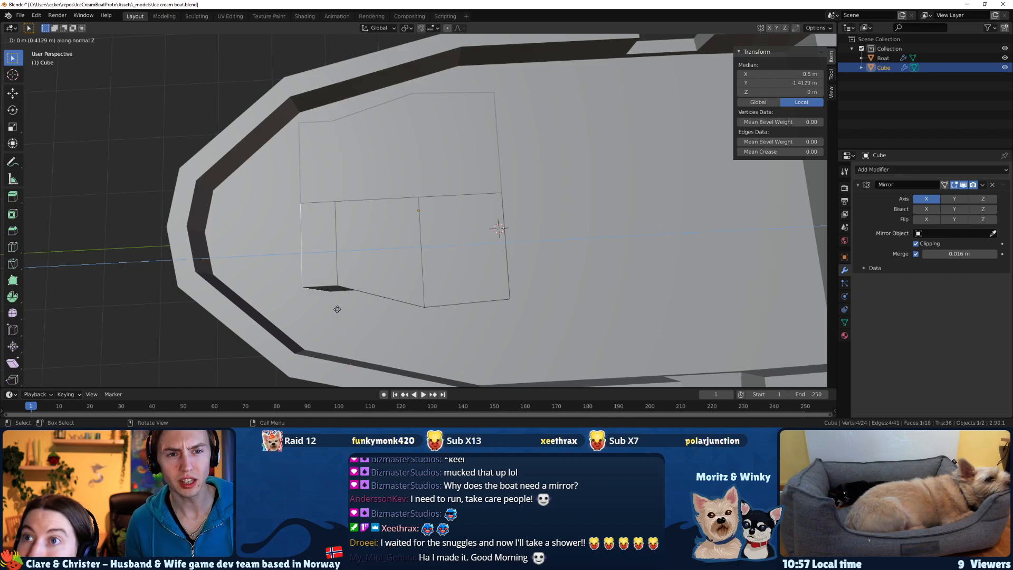
Extrude the cabin's front face about 0.41 m forward, shift its outer edge about 0.61 m inward along X, and save the file.
click(337, 309)
key(g)
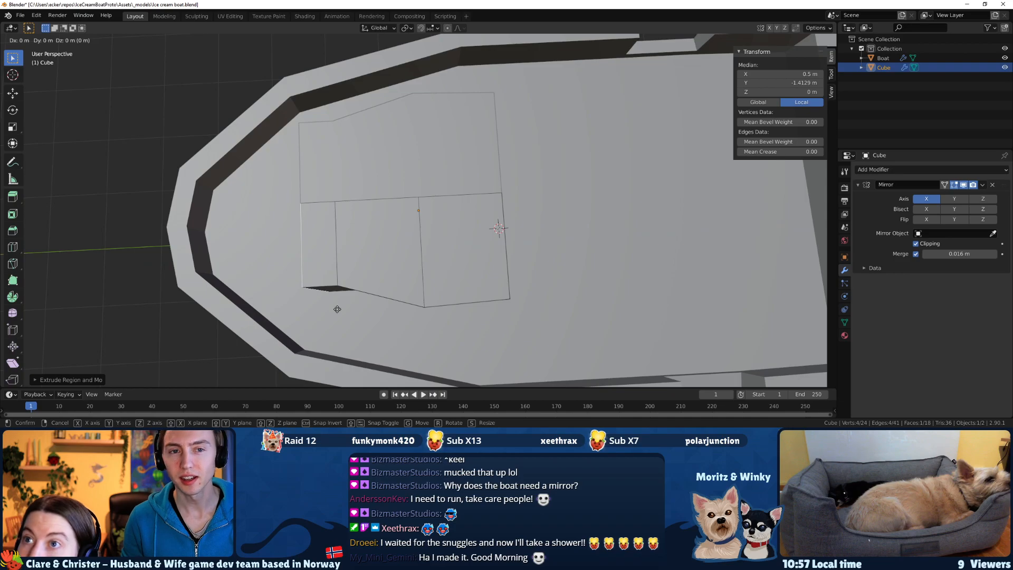
key(x)
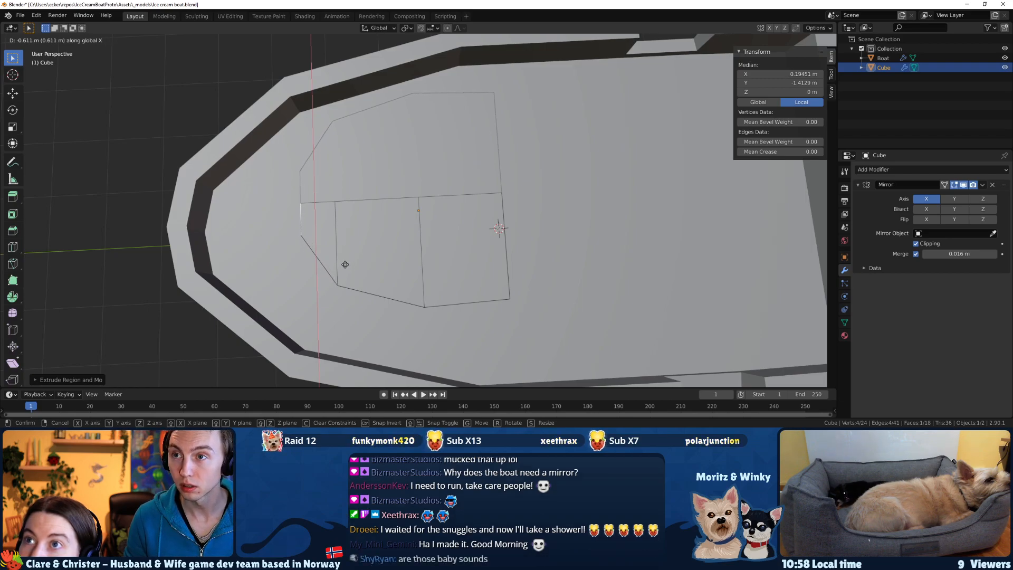
click(344, 262)
middle_drag(343, 262, 462, 186)
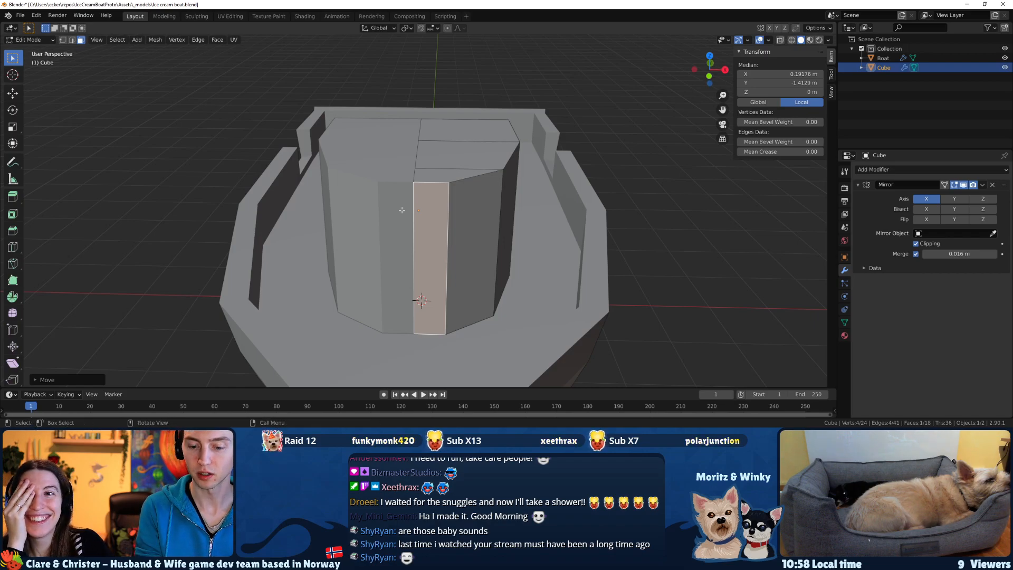
key(ctrl+s)
middle_drag(402, 210, 500, 261)
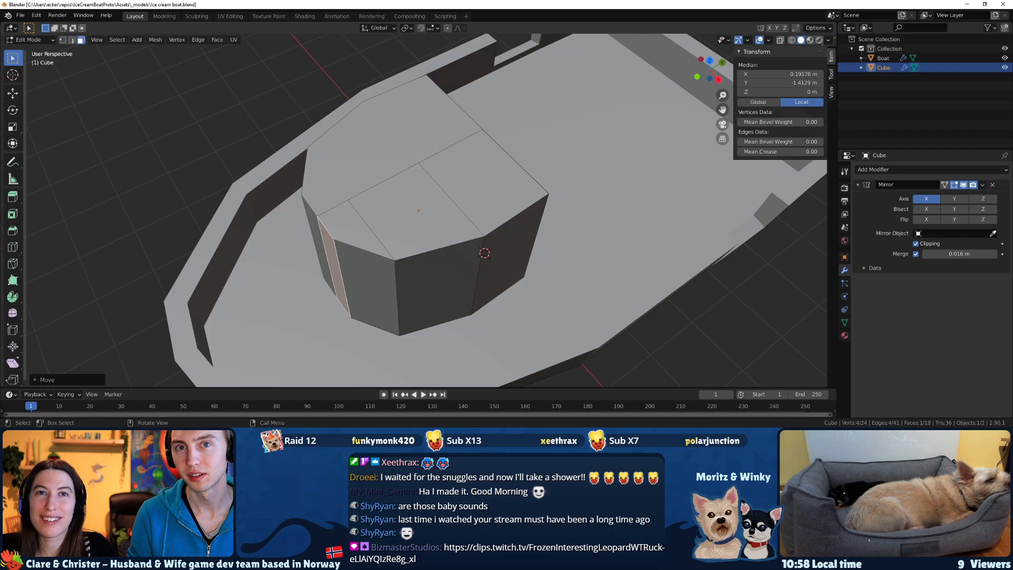
Check the cabin shape in the boat reference sketch, and undo the front face's extrusion and inward shift.
key(alt+Tab)
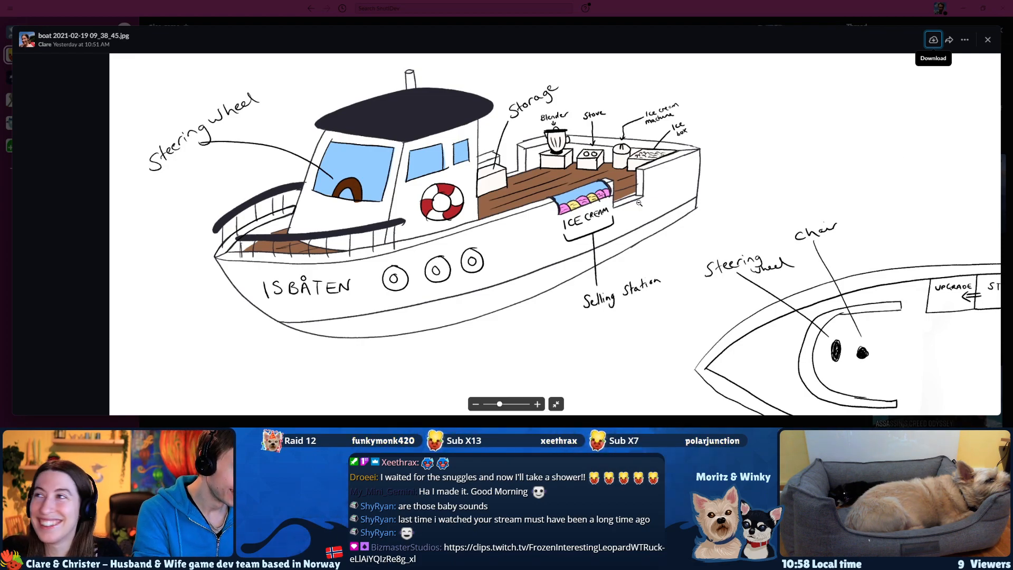
click(966, 8)
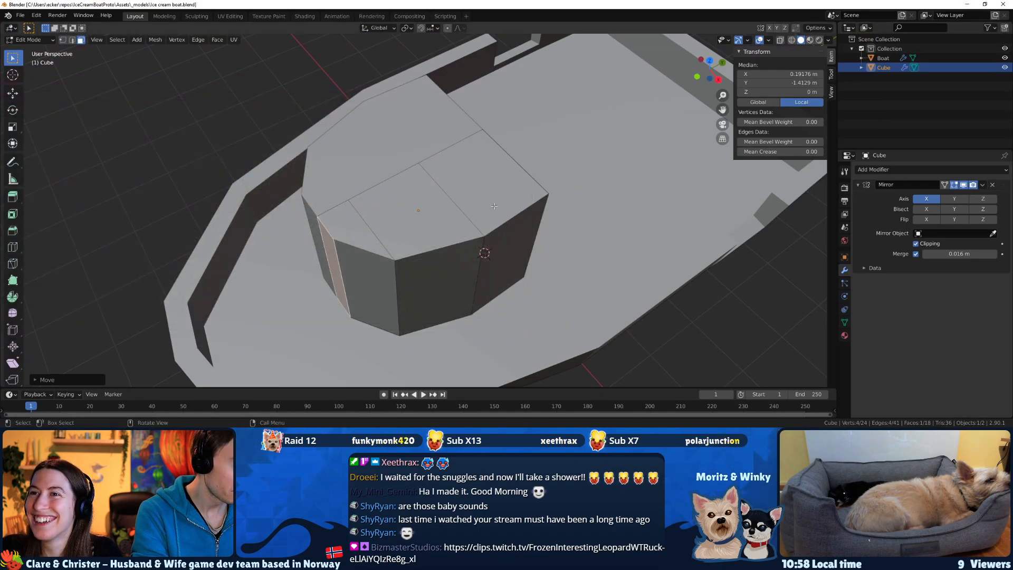
key(ctrl+z)
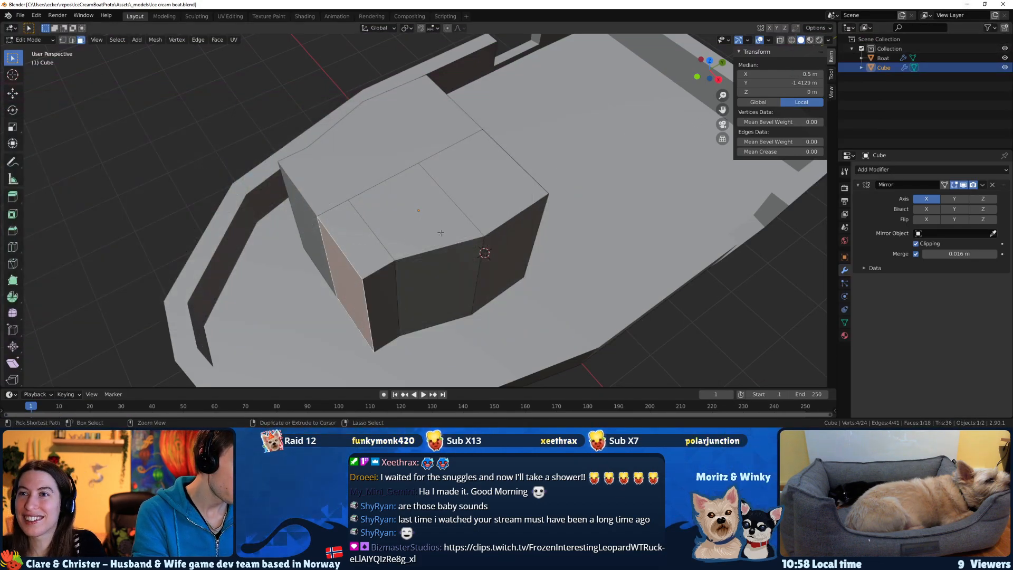
key(ctrl+z)
middle_drag(440, 232, 468, 219)
click(475, 239)
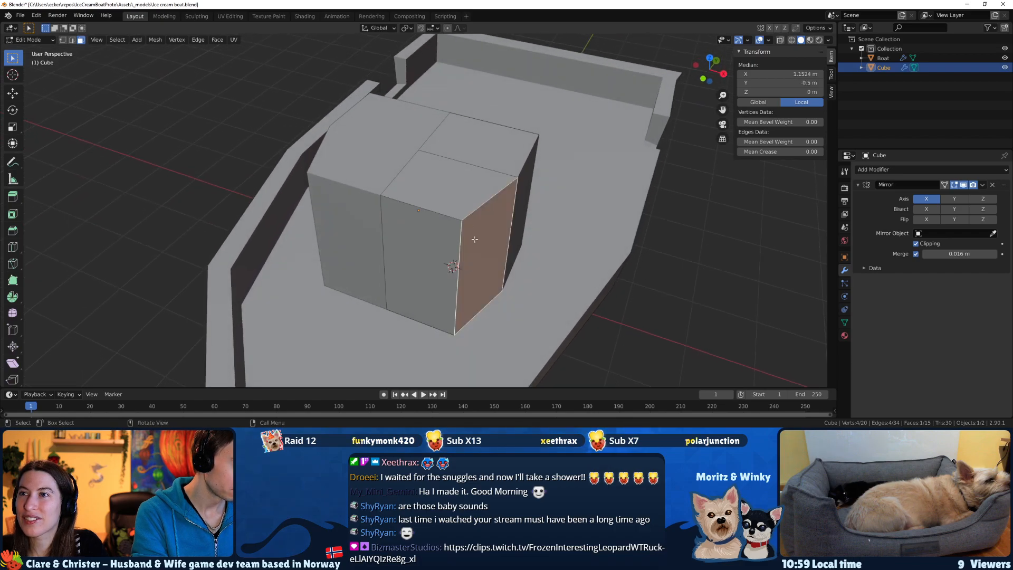
Try to move only the visible top and bottom vertices of the cabin's outer front corner inward along X by about 0.41 m.
click(63, 40)
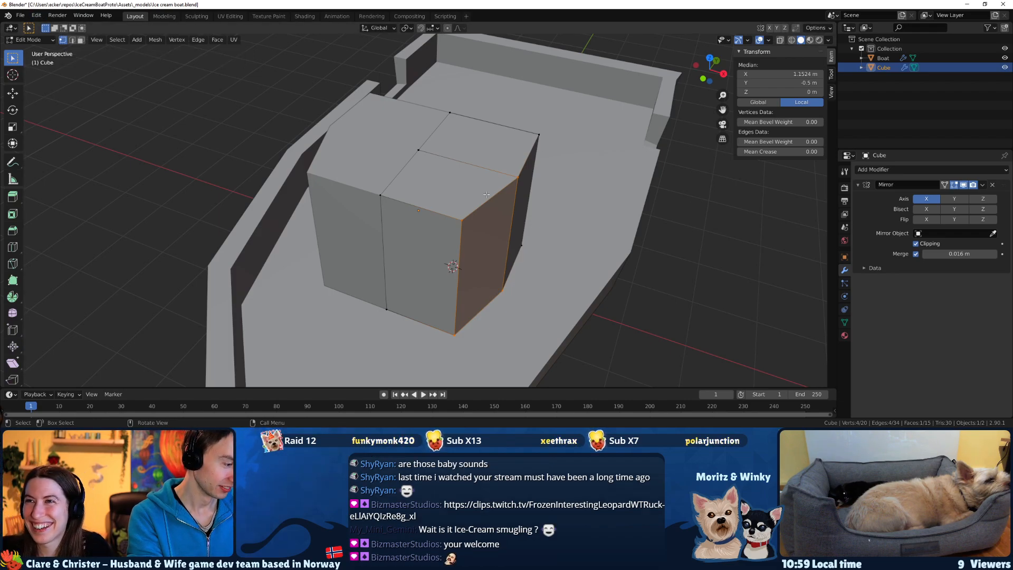
click(464, 222)
shift+click(457, 336)
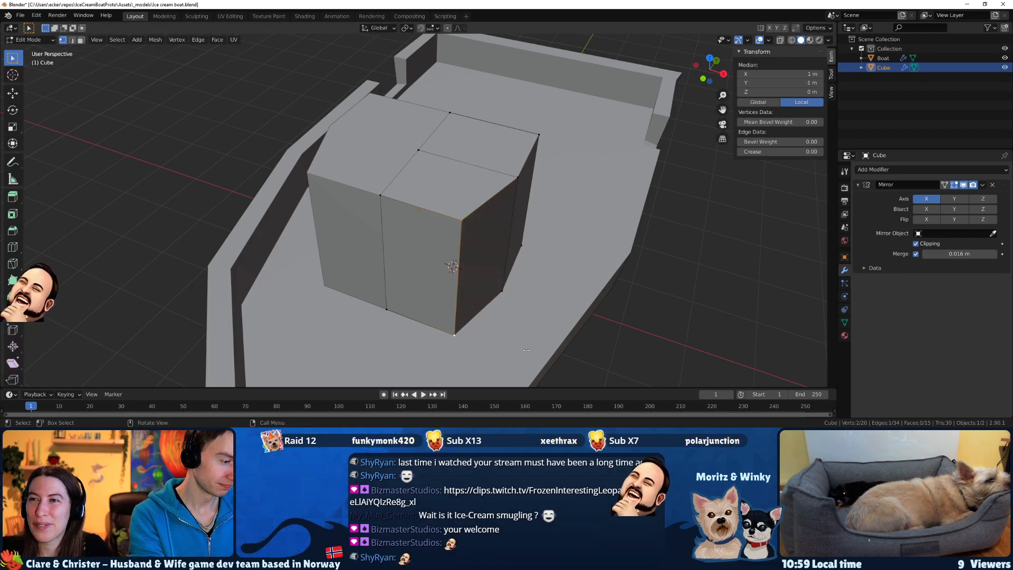
key(g)
key(x)
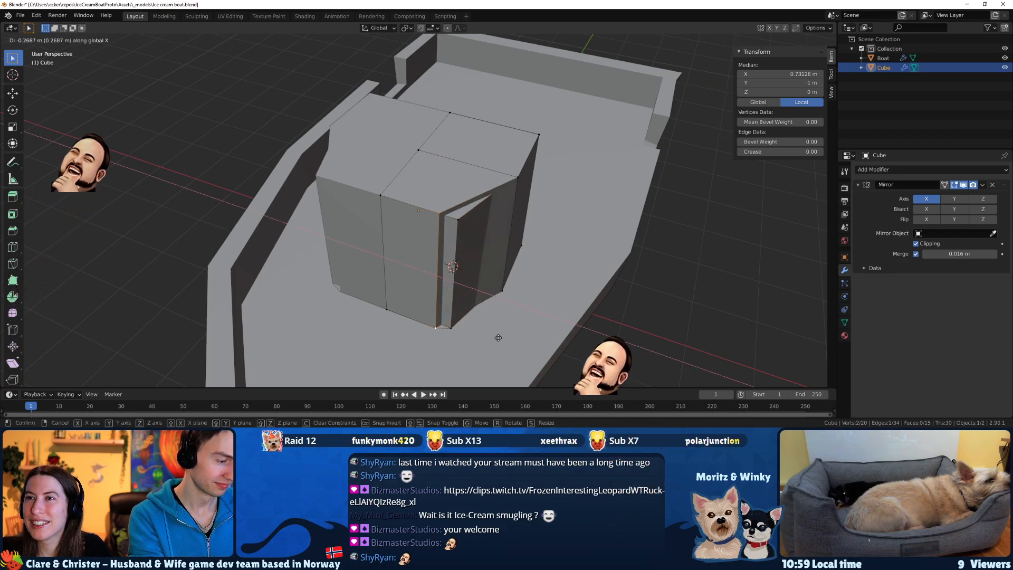
click(489, 335)
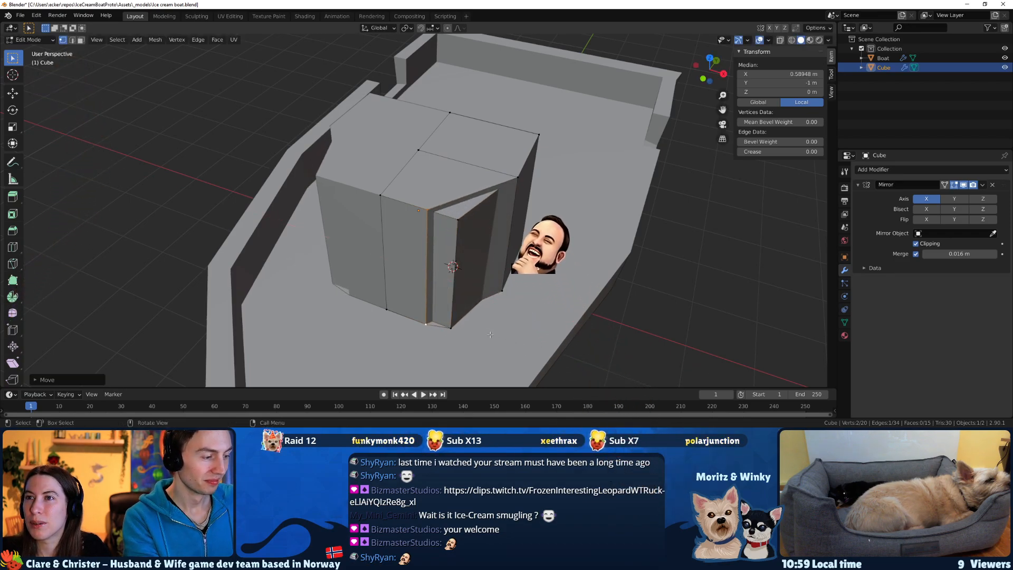
Undo the inward move of the cabin's outer front corner and clear the vertex selection.
key(ctrl+z)
key(ctrl+z)
key(ctrl+z)
key(ctrl+z)
key(ctrl+z)
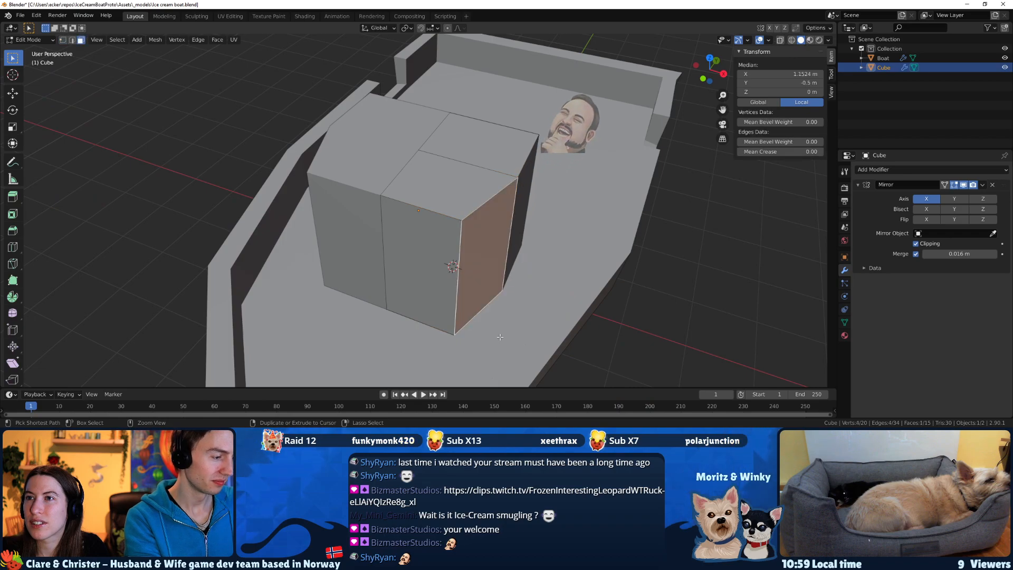
key(ctrl+z)
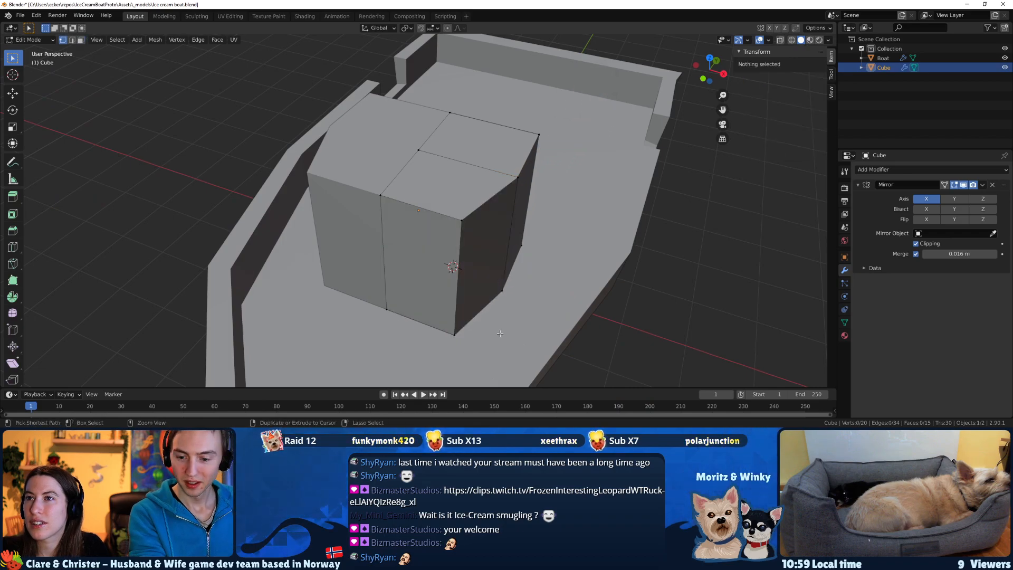
click(462, 220)
shift+click(455, 333)
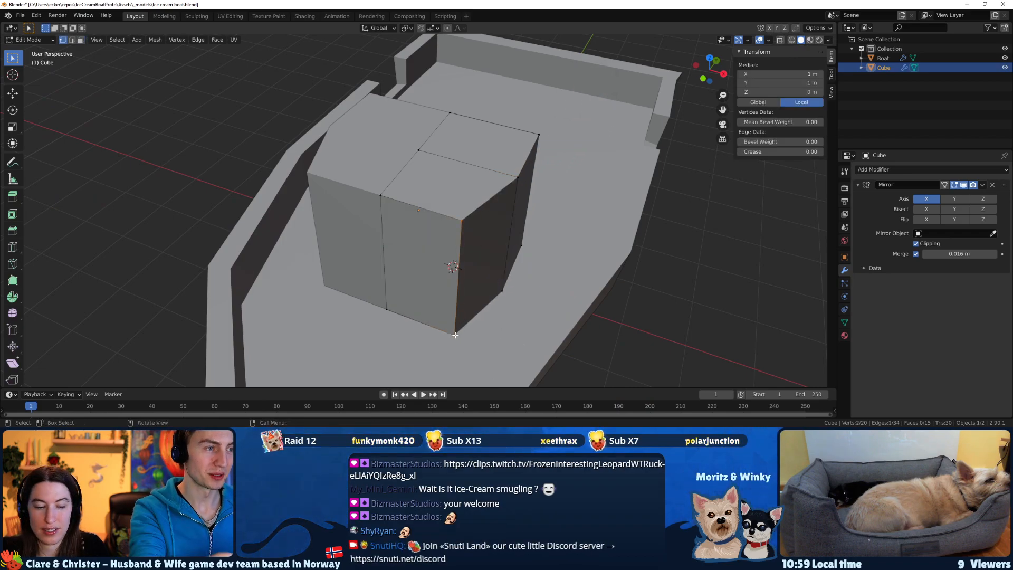
key(g)
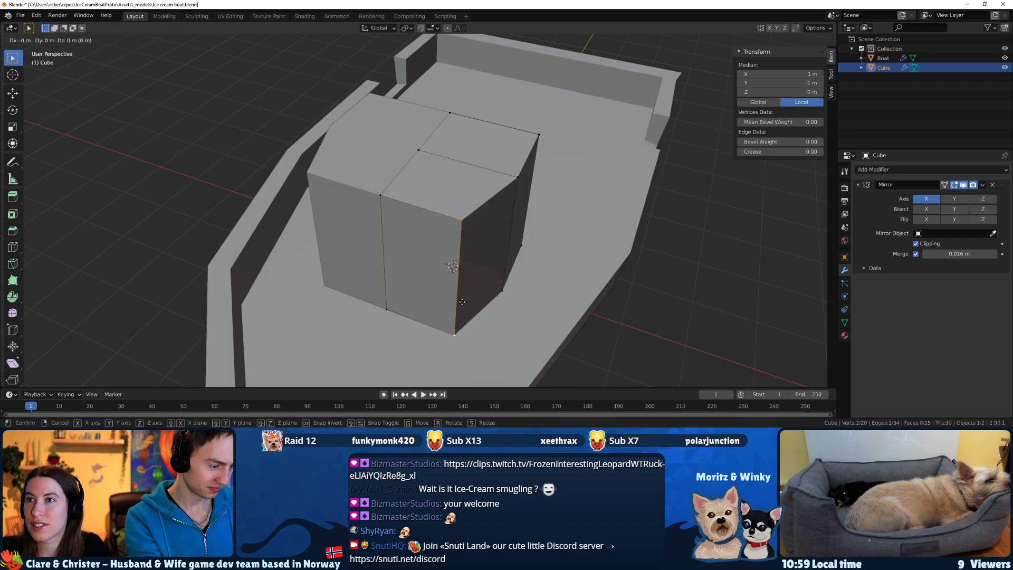
right_click(462, 306)
key(ctrl+z)
key(ctrl+z)
key(ctrl+z)
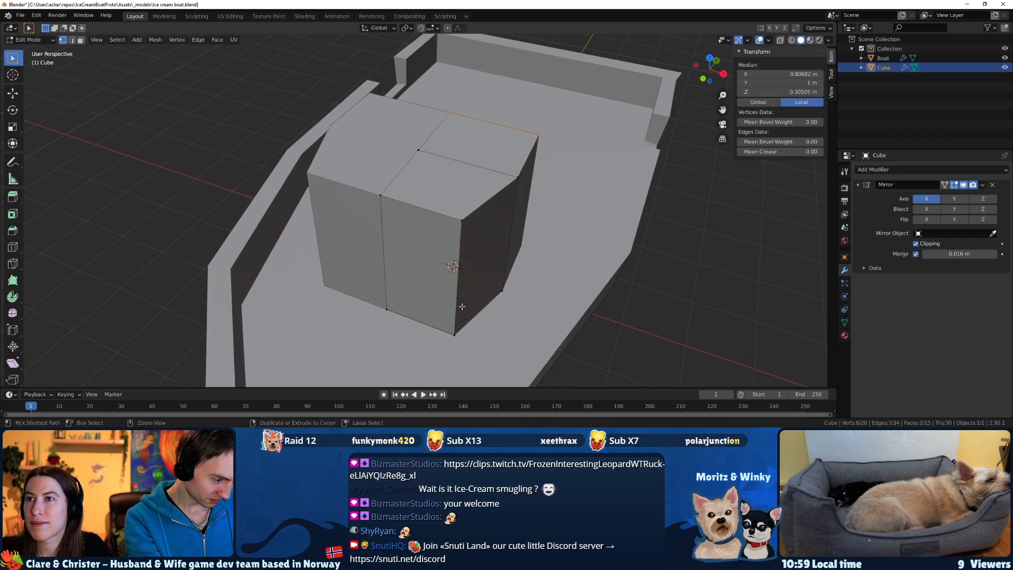
In wireframe, select all four inner and outer vertices of the cabin's outer front corner and move them inward along X by about 0.224 m.
click(791, 40)
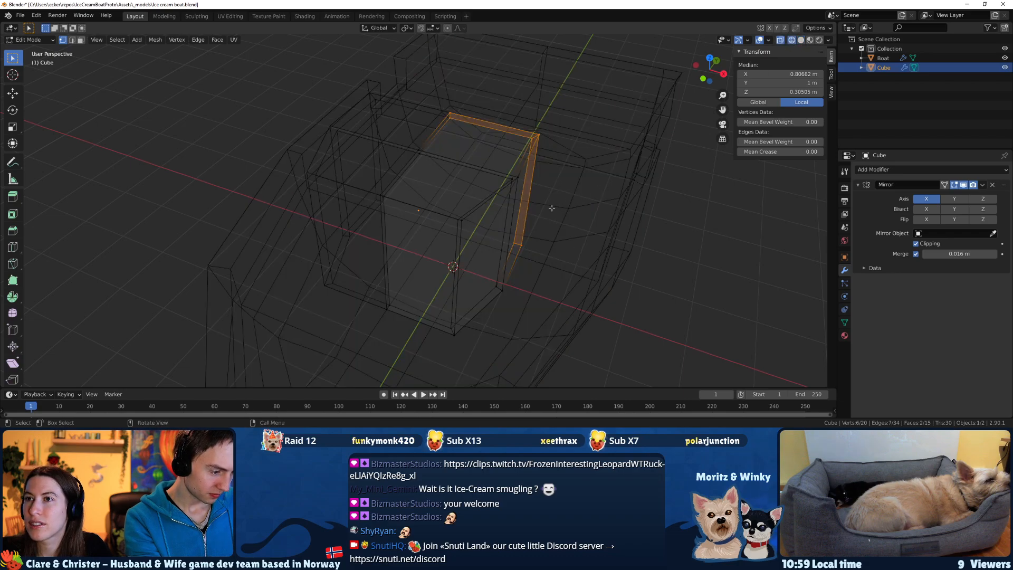
click(451, 210)
middle_drag(458, 279, 412, 284)
drag(321, 172, 439, 345)
middle_drag(438, 345, 438, 307)
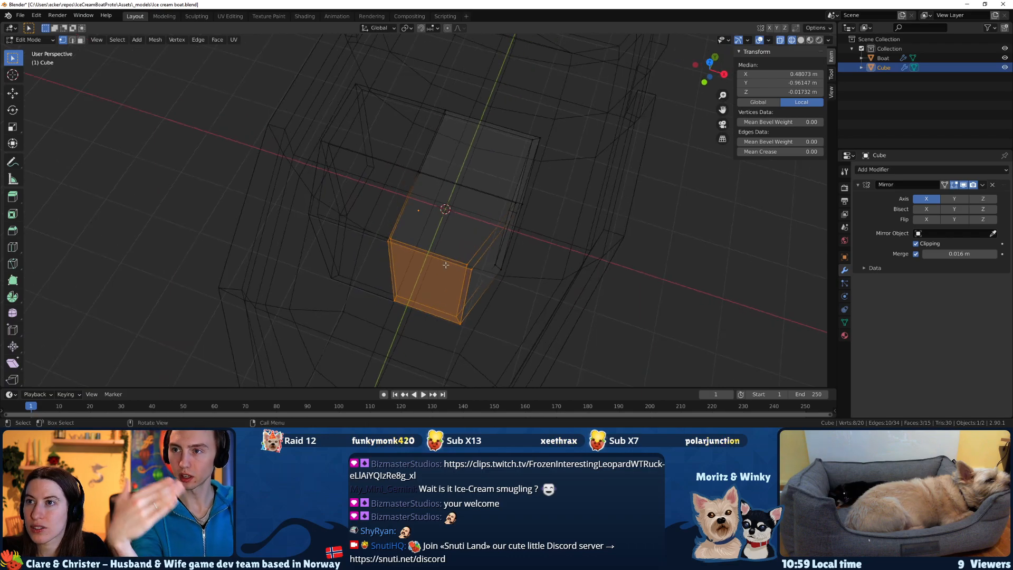
click(469, 269)
shift+click(461, 322)
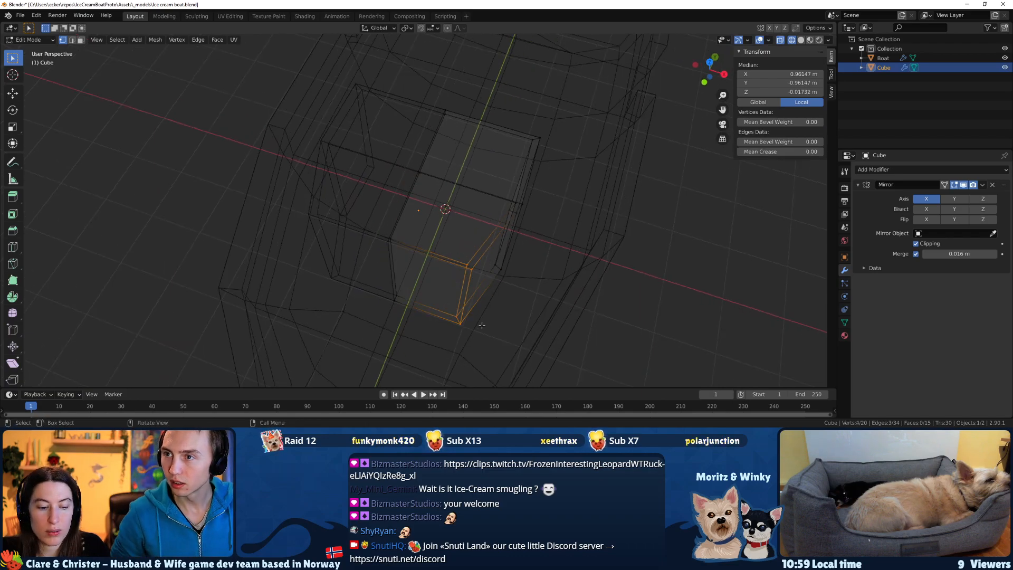
key(g)
key(x)
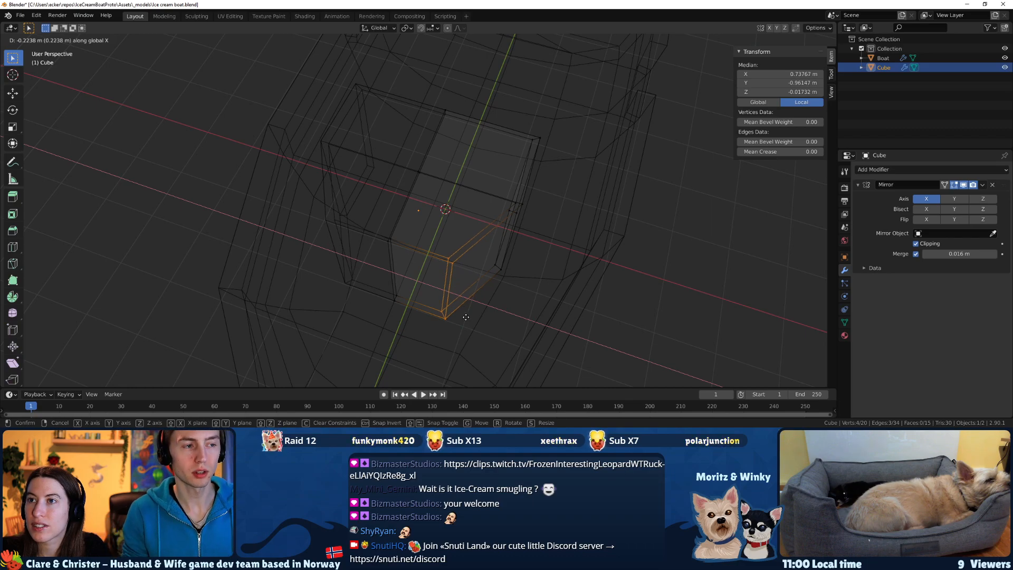
click(466, 317)
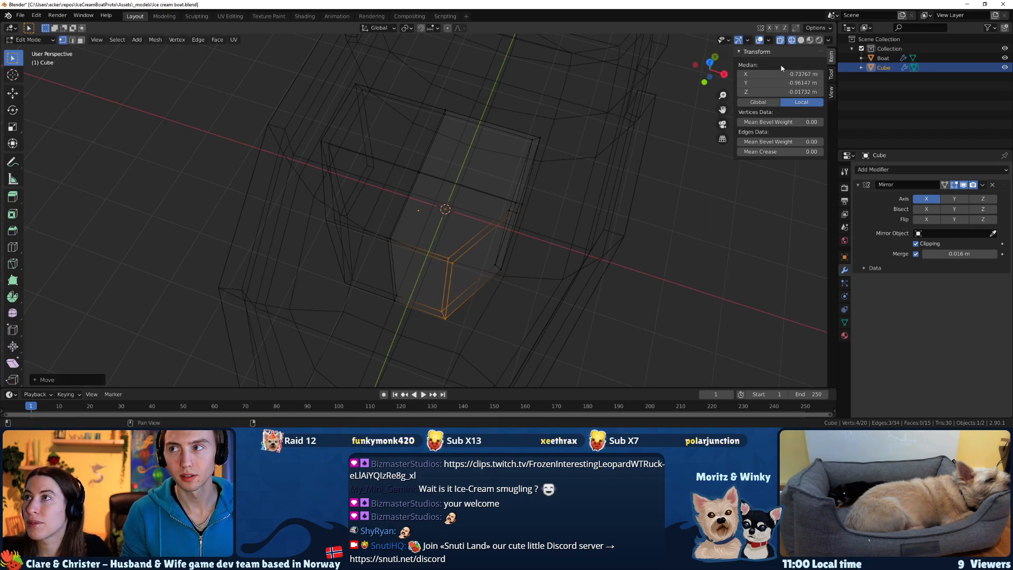
Show the model in material preview shading and compare the tapered cabin with the boat reference sketch.
click(801, 40)
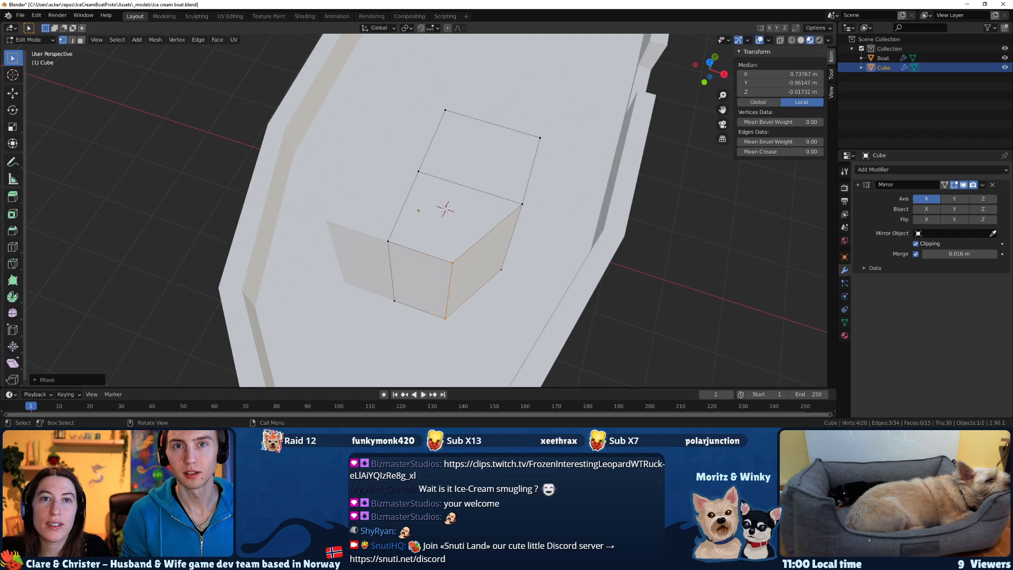
key(alt+Tab)
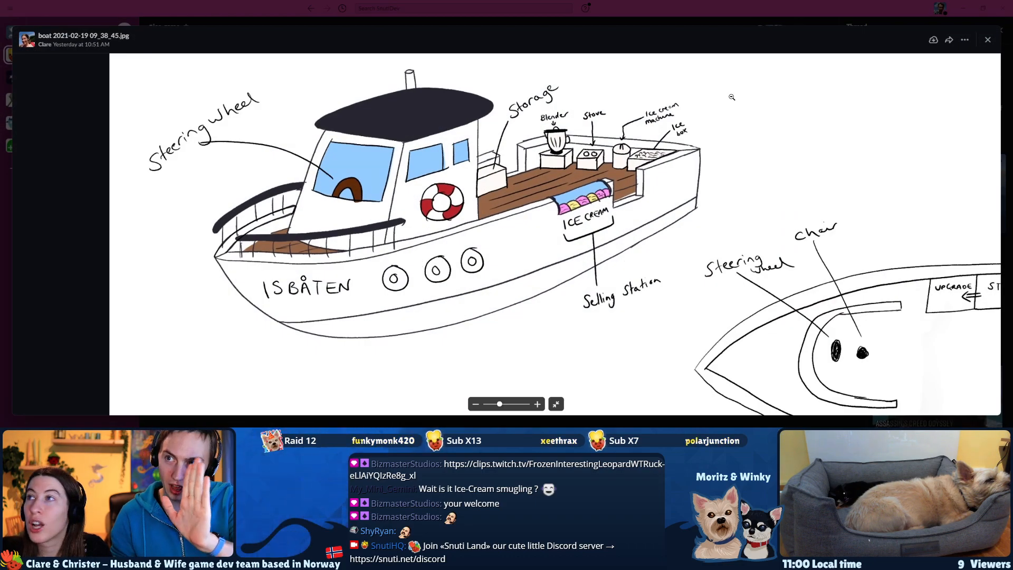
key(alt+Tab)
mouse_move(443, 205)
middle_down()
mouse_move(461, 221)
mouse_move(479, 217)
mouse_move(409, 200)
mouse_move(454, 209)
middle_up()
click(479, 216)
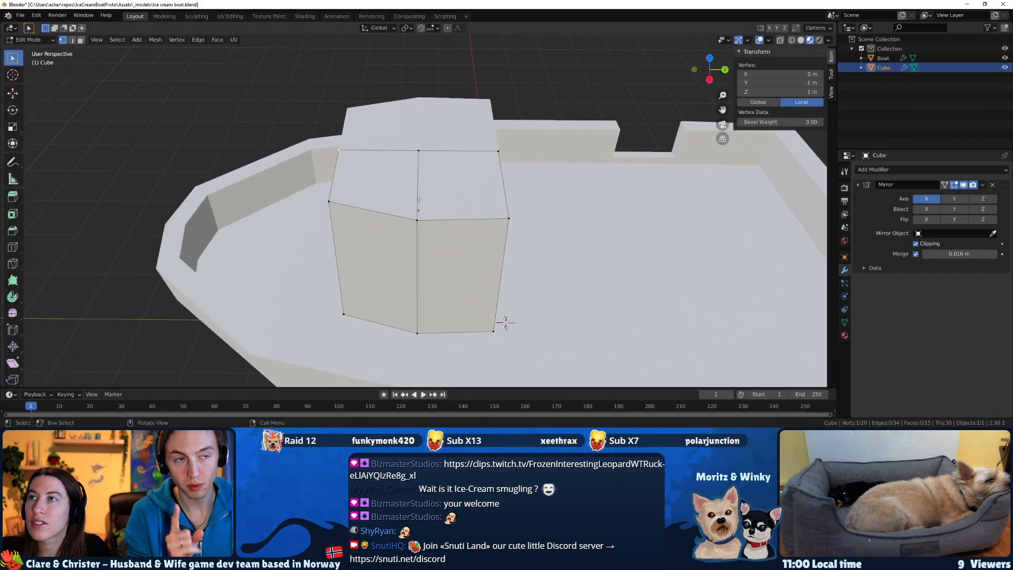
In wireframe, select the four upper front vertices of the cabin and move them backward along Y by about 0.447 m to slope the front.
click(793, 41)
drag(333, 144, 346, 221)
drag(310, 131, 361, 179)
middle_drag(361, 179, 371, 161)
shift+drag(348, 179, 375, 199)
shift+drag(347, 176, 360, 182)
middle_drag(361, 182, 374, 190)
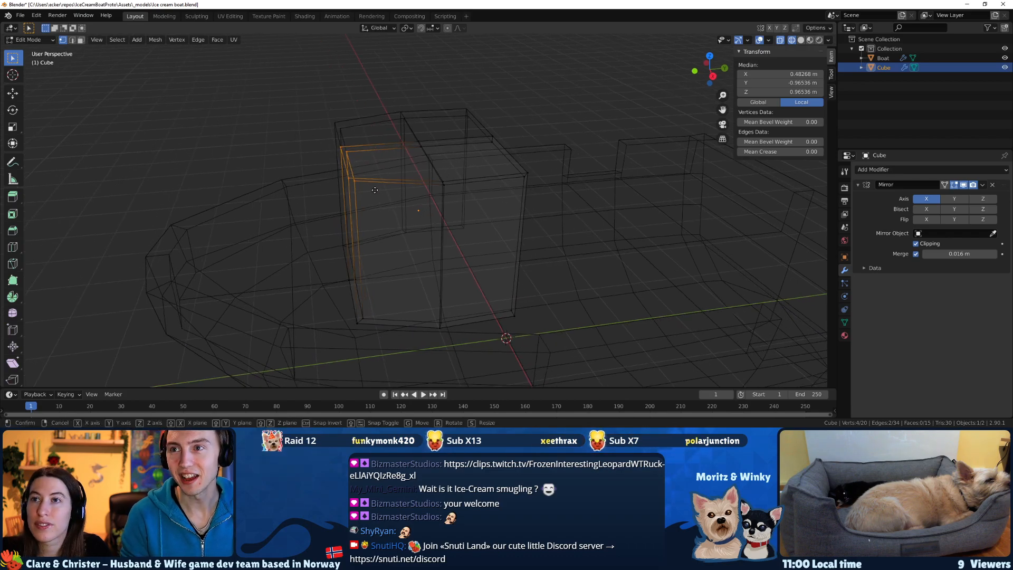
key(g)
key(x)
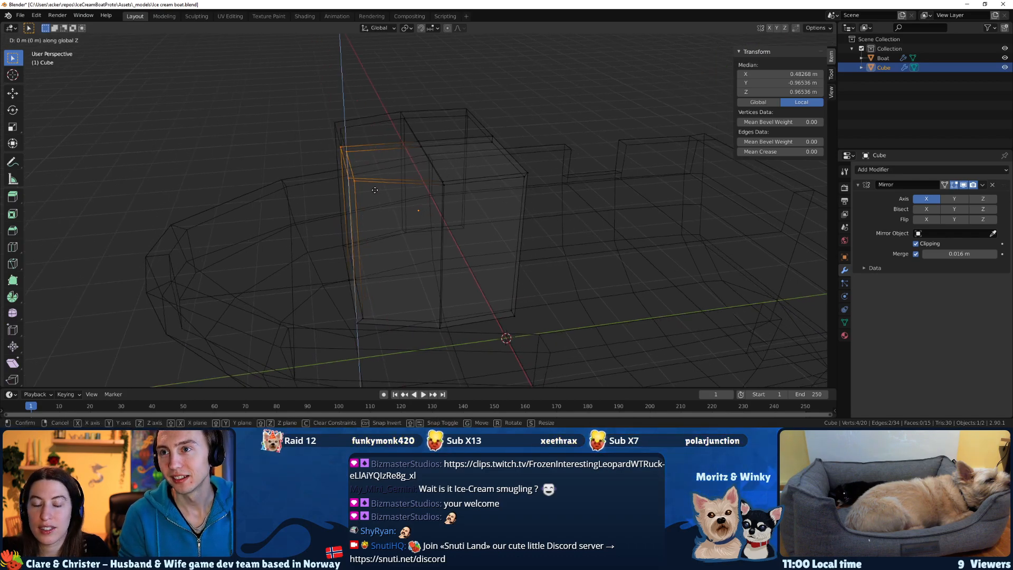
key(y)
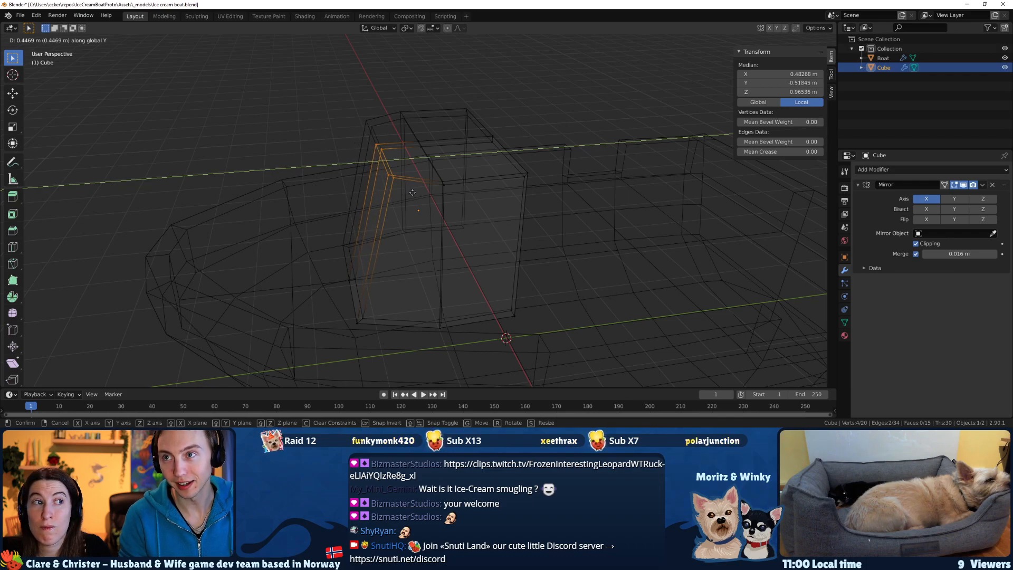
click(412, 193)
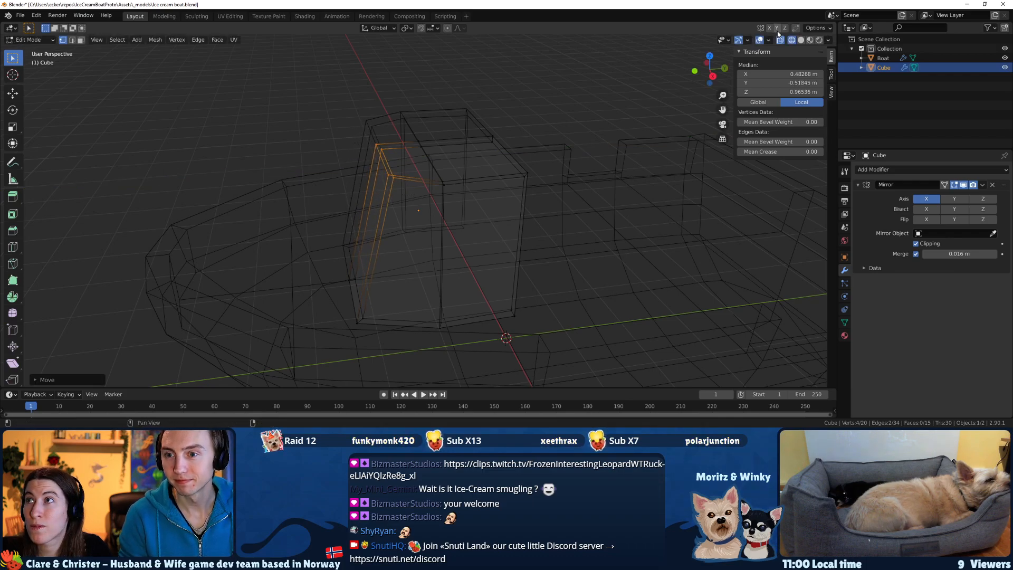
In solid shading, select the cabin's two top faces and extrude them upward by about 0.127 m to form a roof slab.
click(801, 41)
mouse_move(495, 138)
middle_down()
mouse_move(502, 107)
mouse_move(571, 139)
mouse_move(456, 135)
mouse_move(527, 86)
mouse_move(520, 113)
mouse_move(644, 153)
mouse_move(547, 154)
mouse_move(441, 199)
mouse_move(474, 183)
middle_up()
click(410, 197)
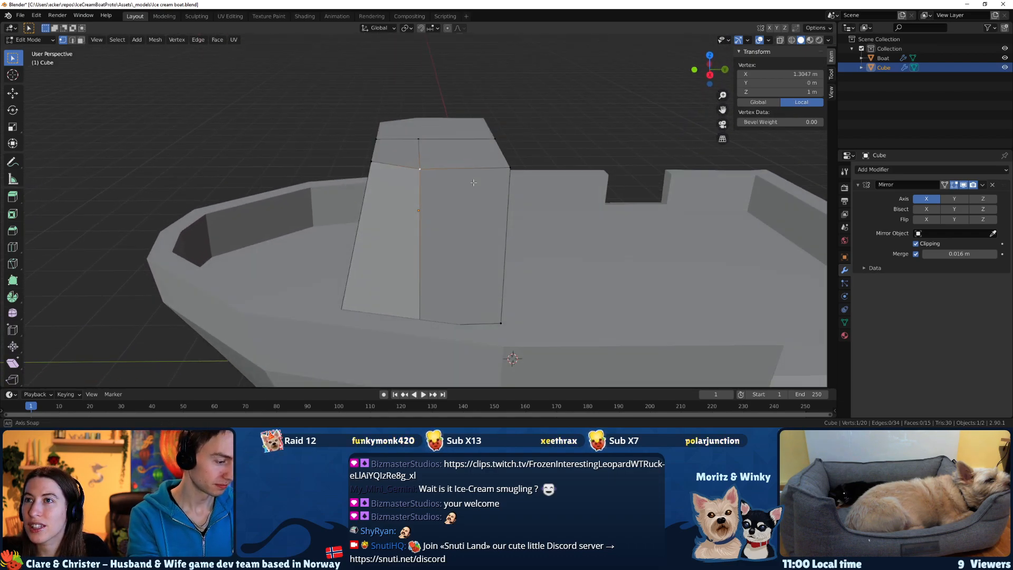
click(442, 157)
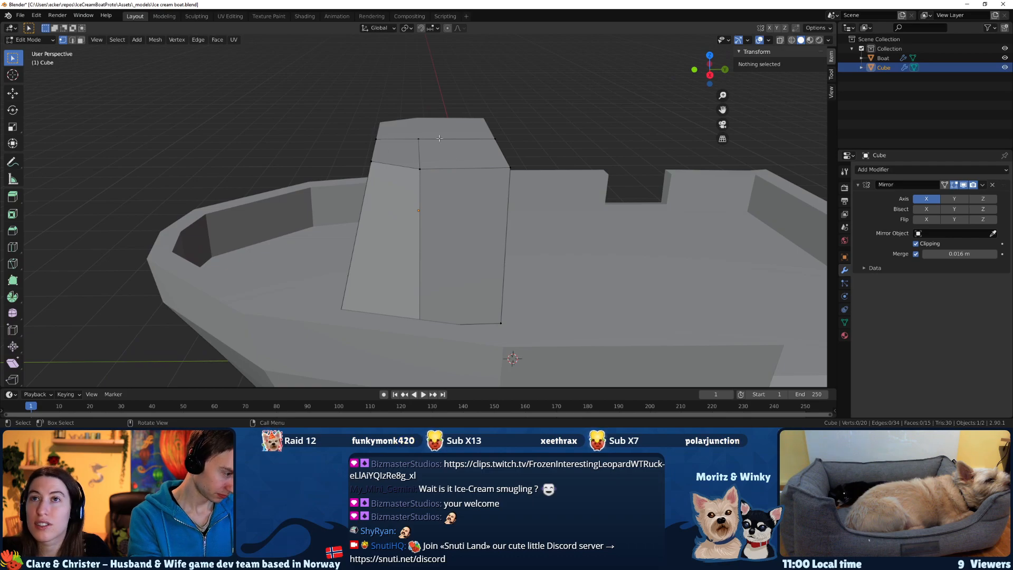
click(443, 157)
shift+click(403, 153)
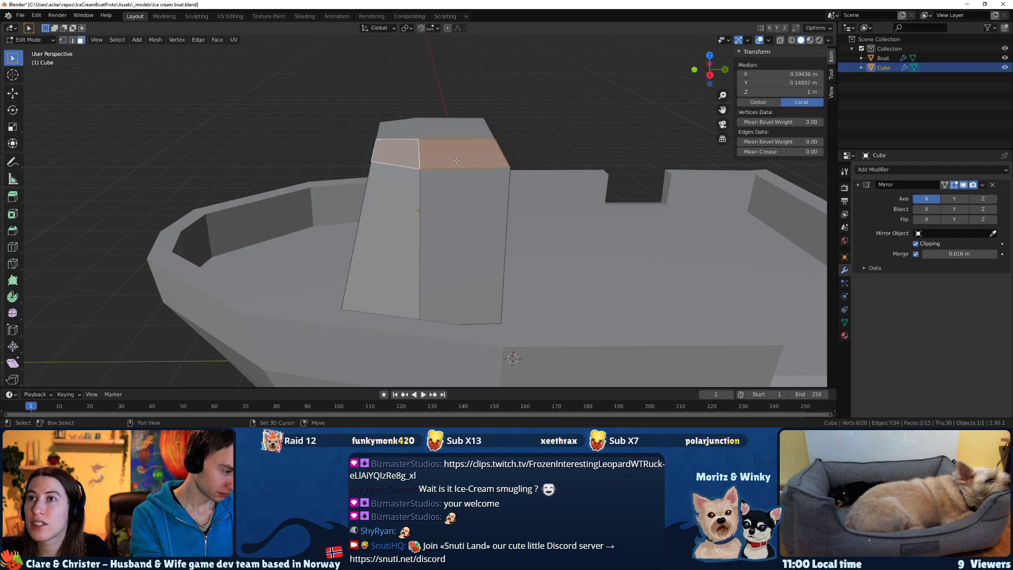
middle_drag(404, 154, 413, 126)
key(e)
key(x)
key(z)
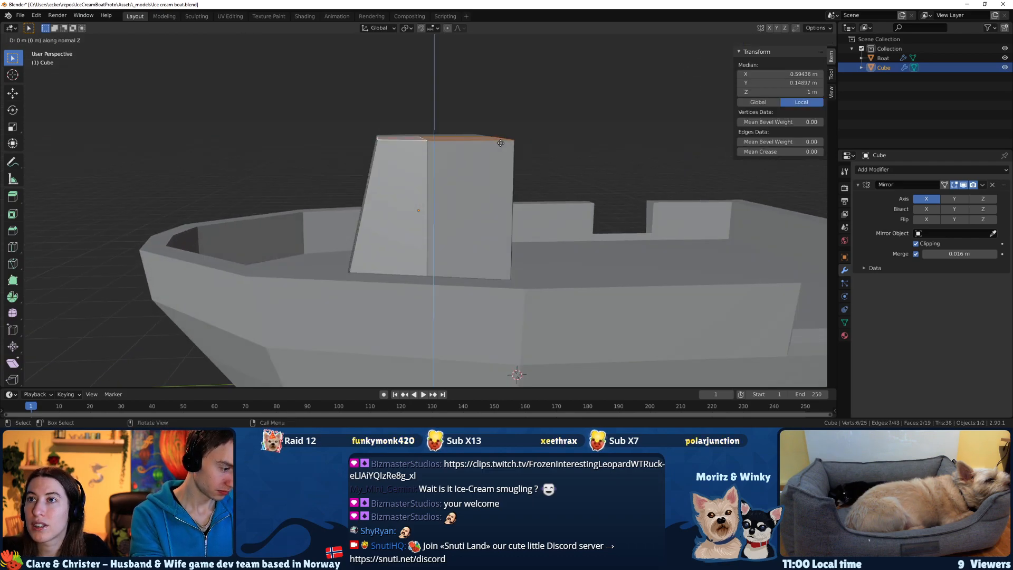
click(498, 133)
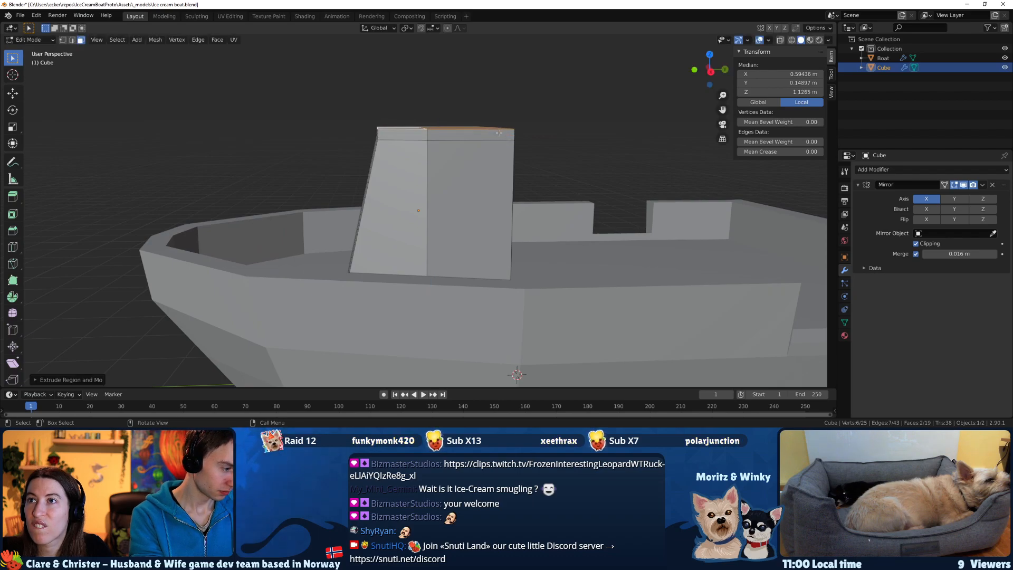
Try to scale the roof slab's top faces along Z and clear the face selection.
key(g)
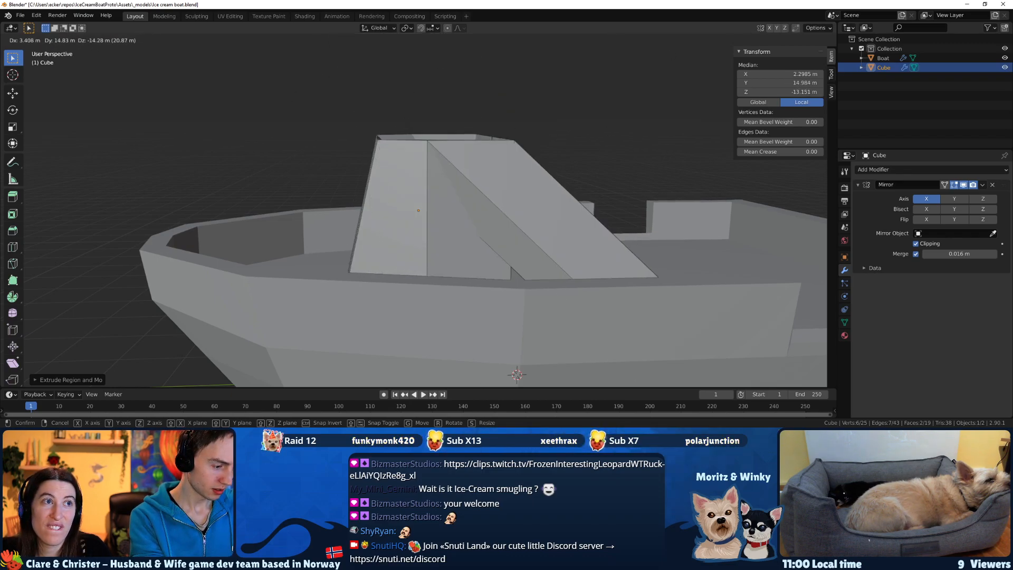
right_click(333, 142)
middle_drag(392, 110, 401, 150)
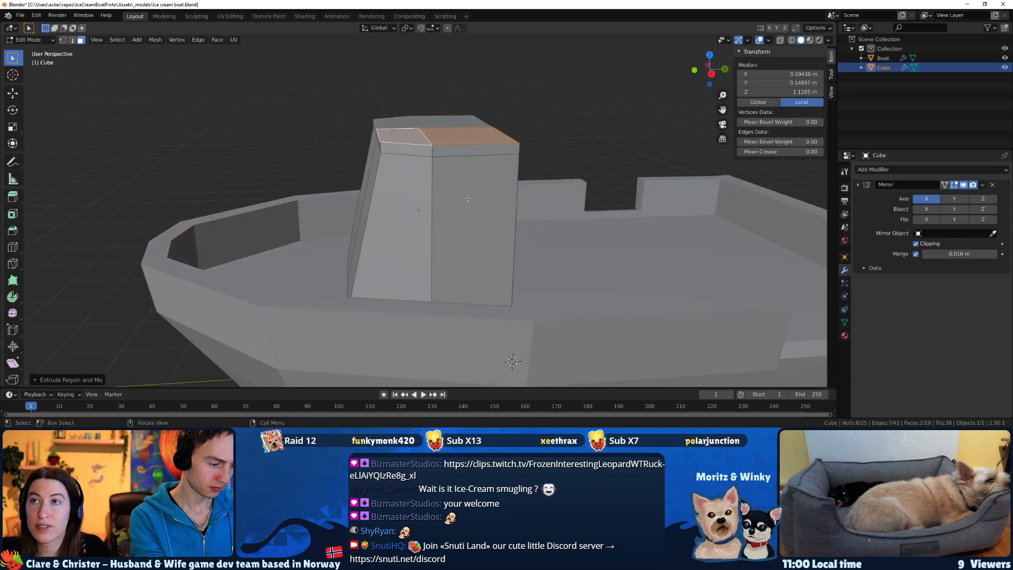
key(s)
key(x)
key(z)
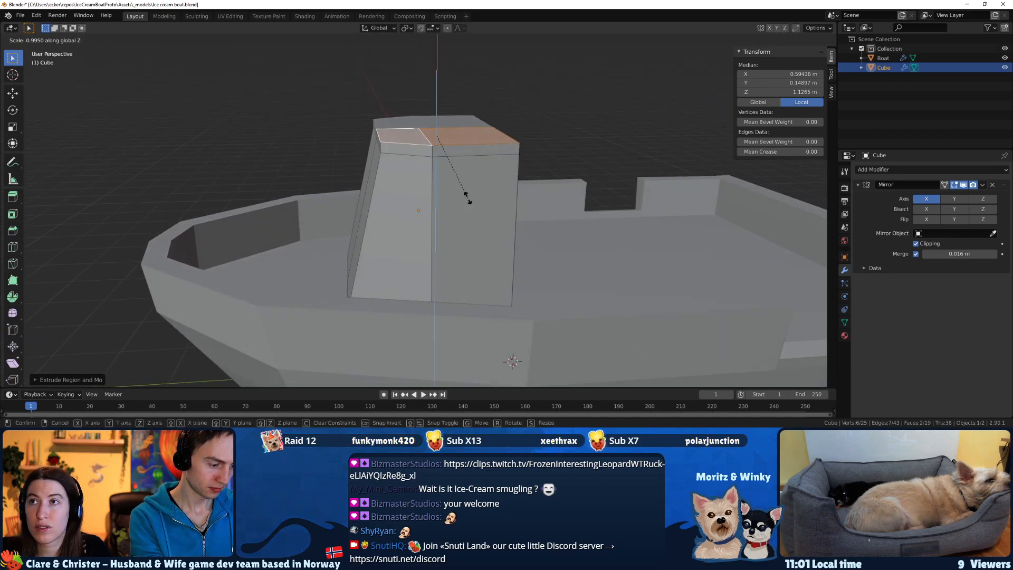
click(453, 197)
middle_drag(453, 197, 574, 227)
key(alt+a)
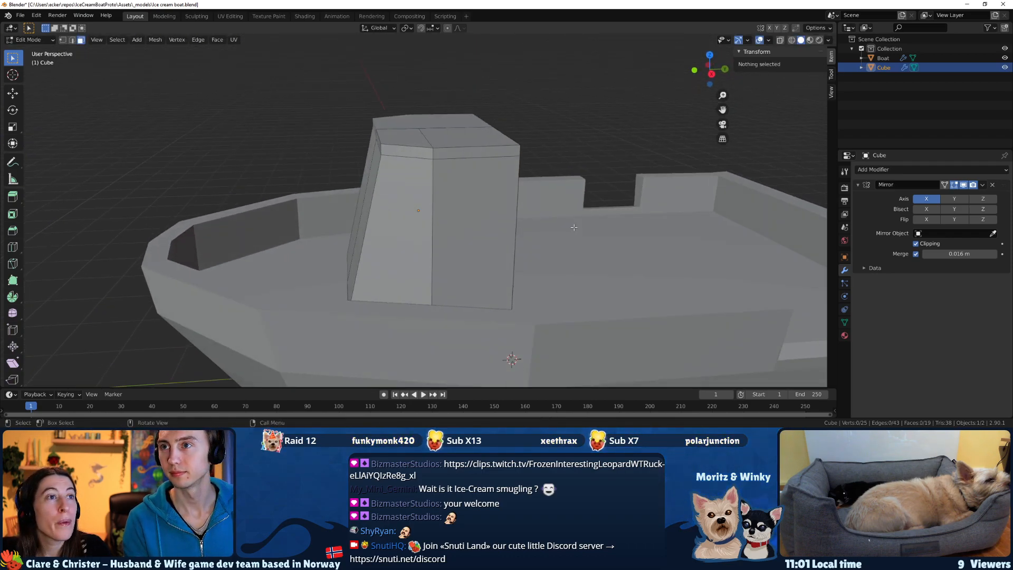
Select the front rim face of the roof slab and extrude it forward by about 0.202 m as an overhang.
middle_drag(574, 228, 442, 149)
click(442, 149)
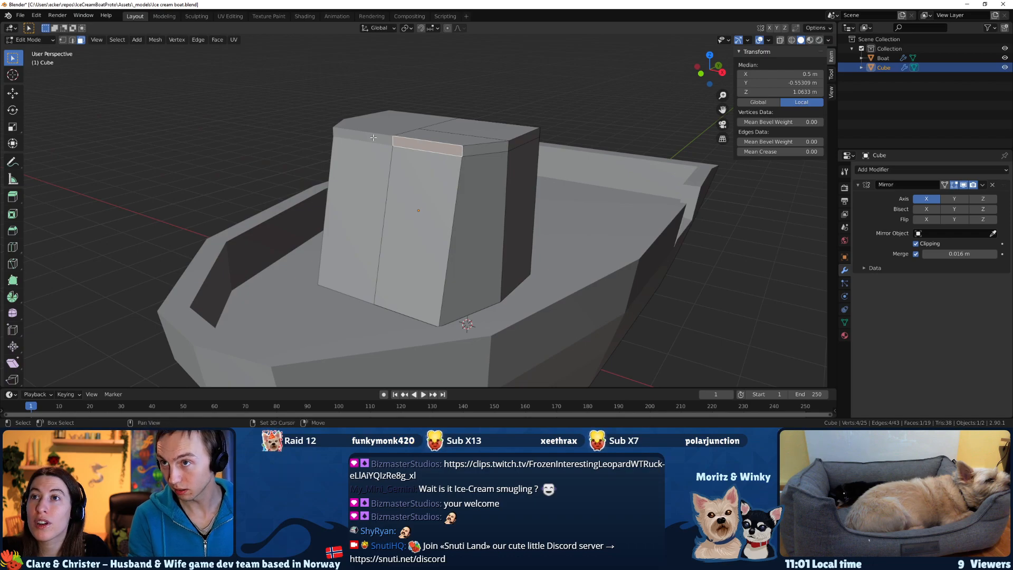
middle_drag(432, 153, 391, 155)
key(e)
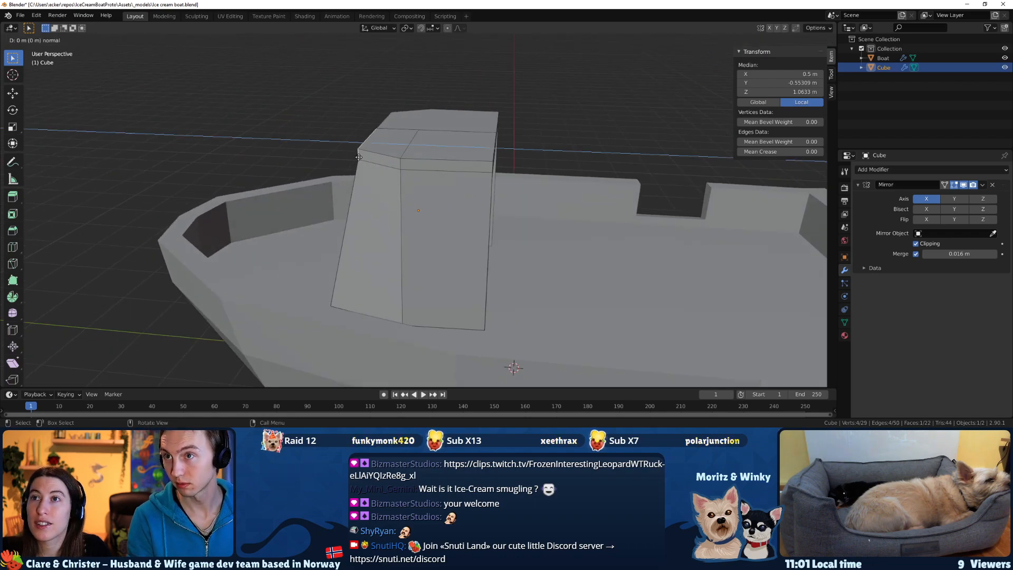
click(343, 153)
middle_drag(343, 153, 486, 170)
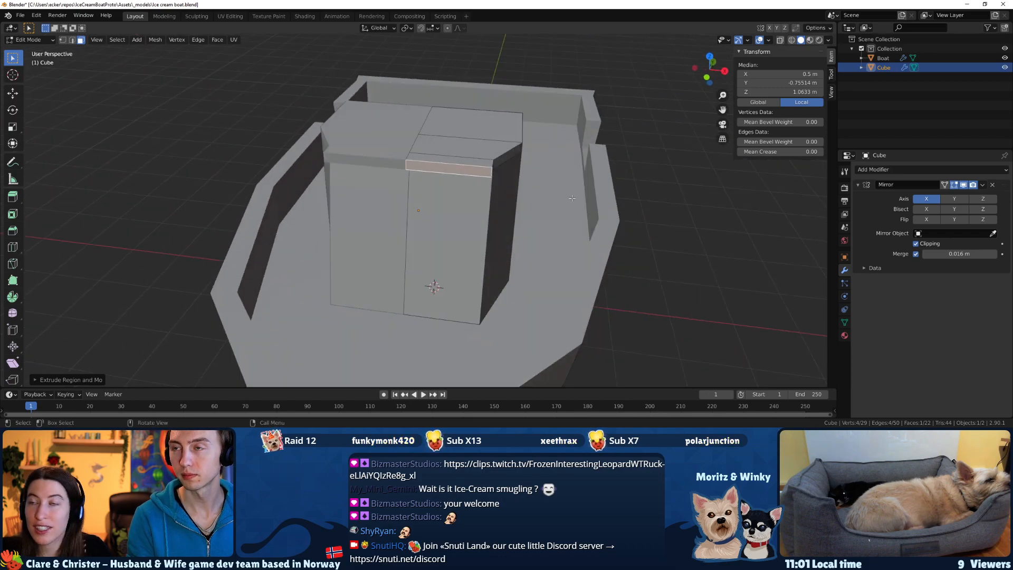
Scale the overhang's front face narrower along X to angle the roof's front corners and clear the selection.
key(s)
key(x)
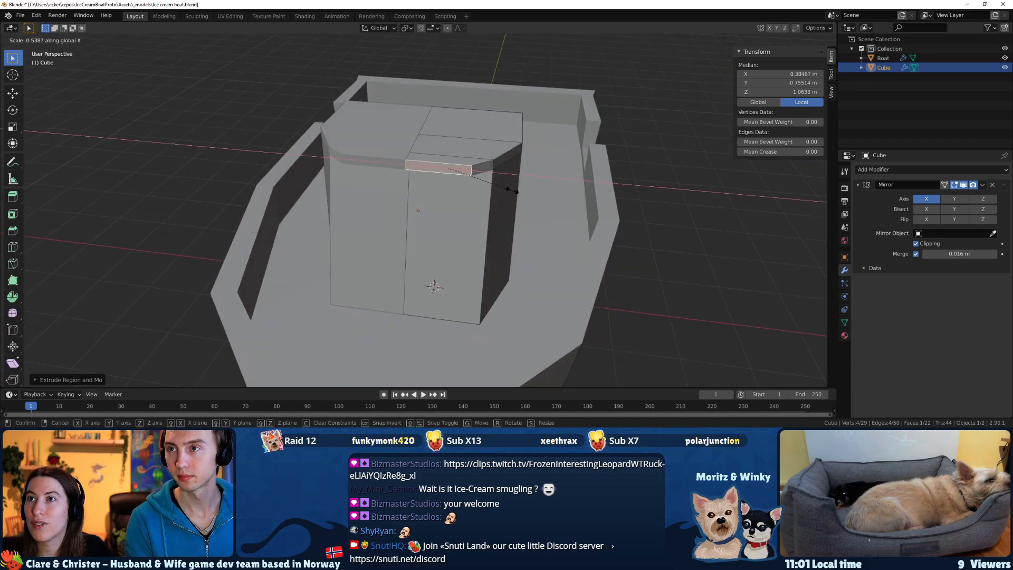
click(501, 189)
middle_drag(501, 189, 561, 202)
click(601, 230)
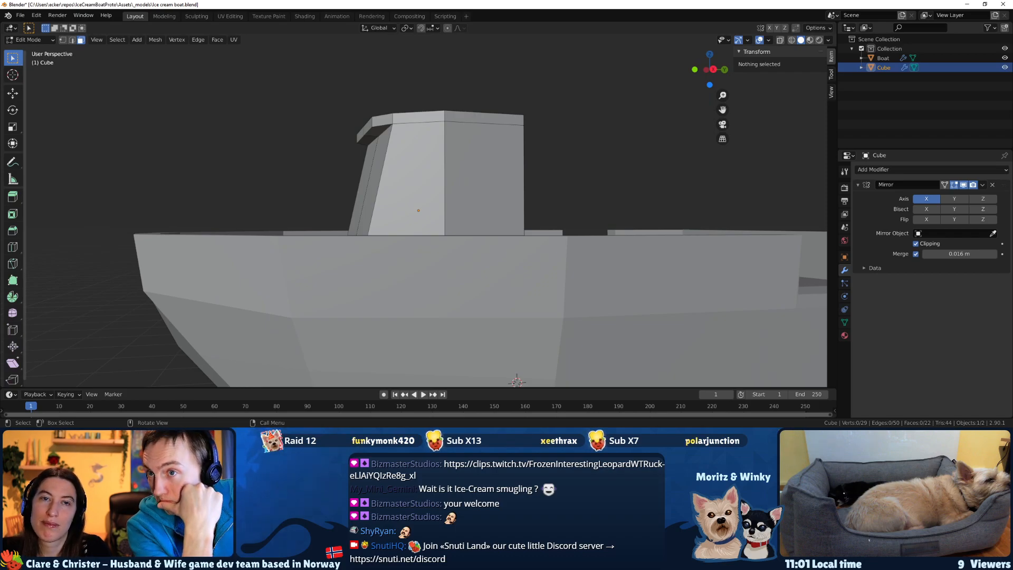
Compare the cabin roof with the boat reference sketch and return to the model.
key(alt+Tab)
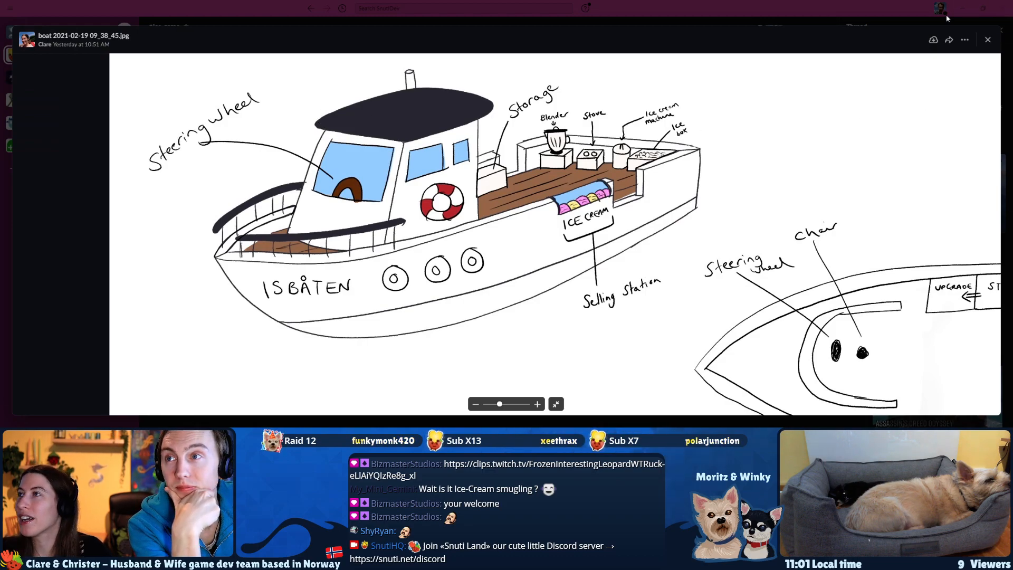
click(963, 8)
middle_drag(513, 207, 516, 178)
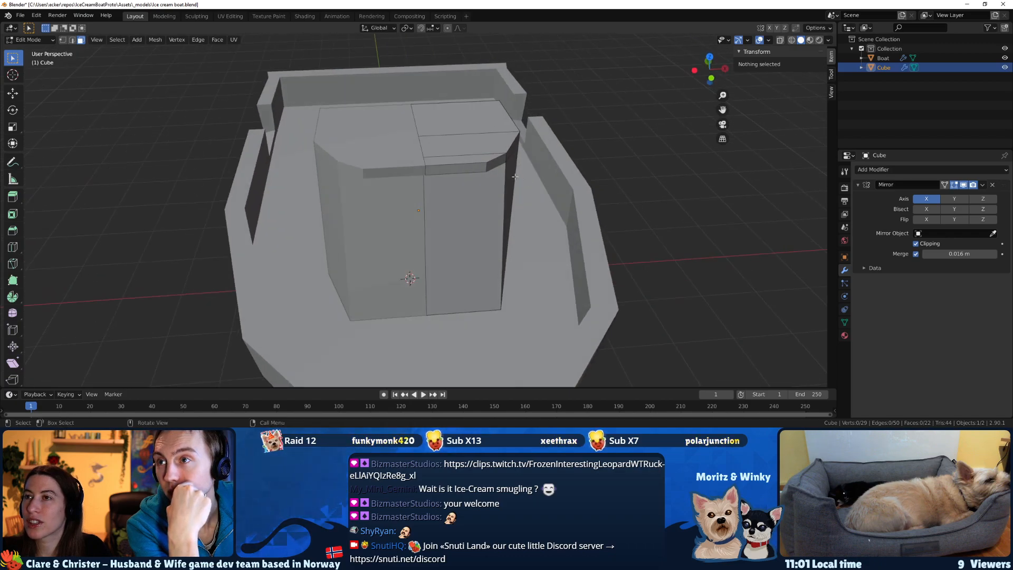
Try to extrude the roof's angled corner and side rim faces outward along their normals.
alt+click(496, 163)
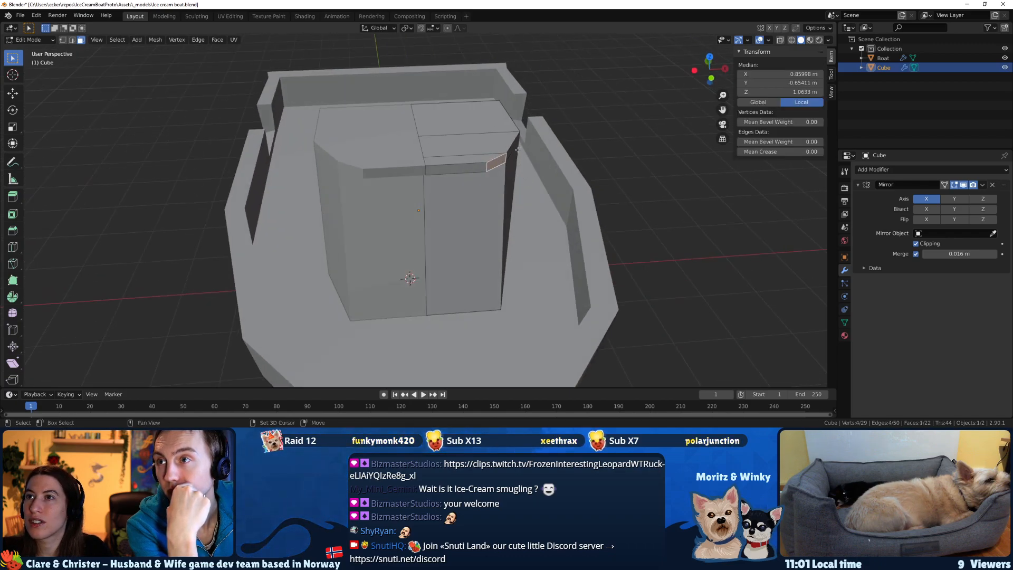
middle_drag(496, 163, 617, 207)
shift+click(488, 200)
key(e)
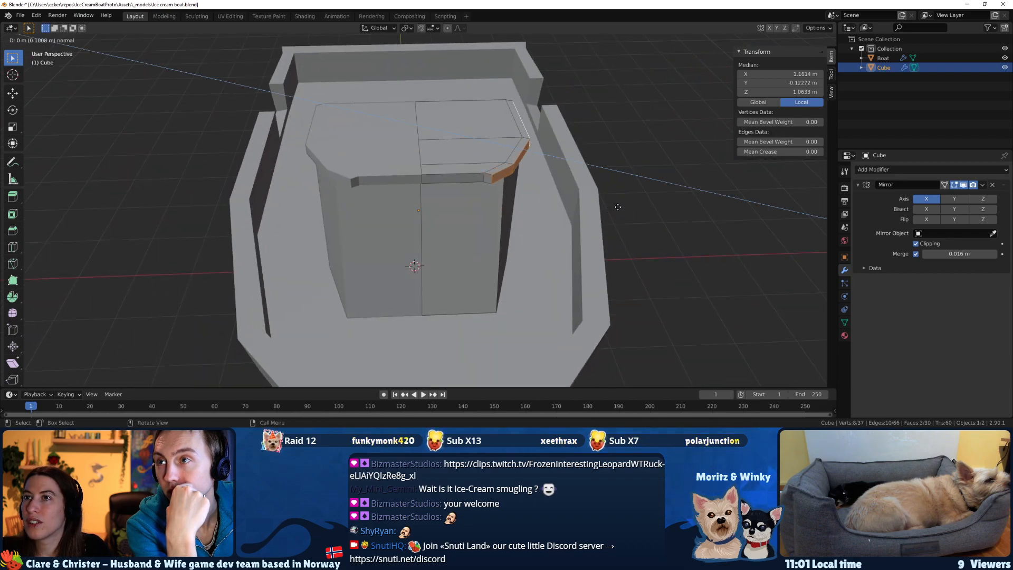
right_click(618, 207)
key(ctrl+z)
Select the roof's angled corner and side rim faces and extrude them outward along X by about 0.147 m.
click(510, 167)
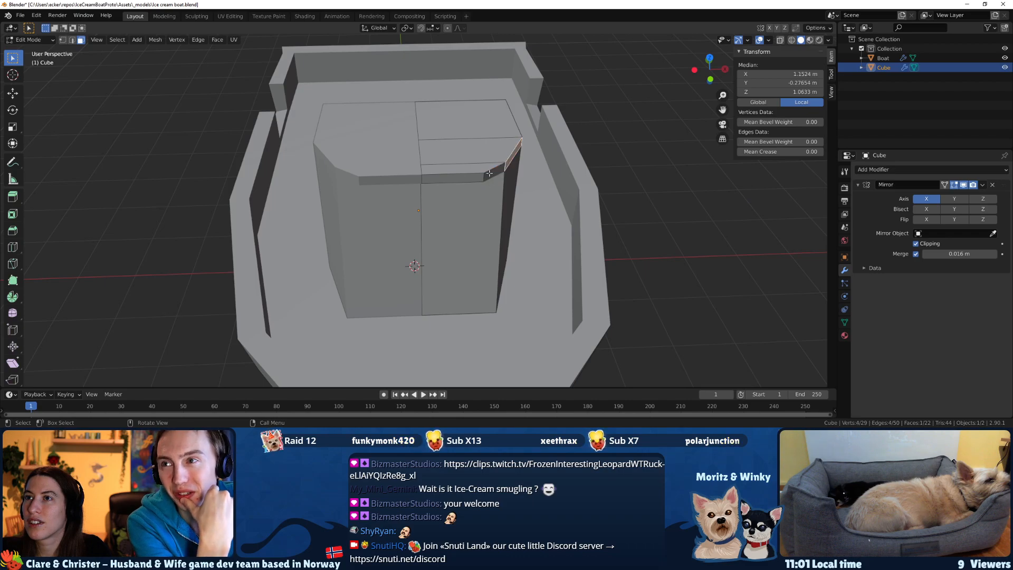
middle_drag(523, 160, 531, 144)
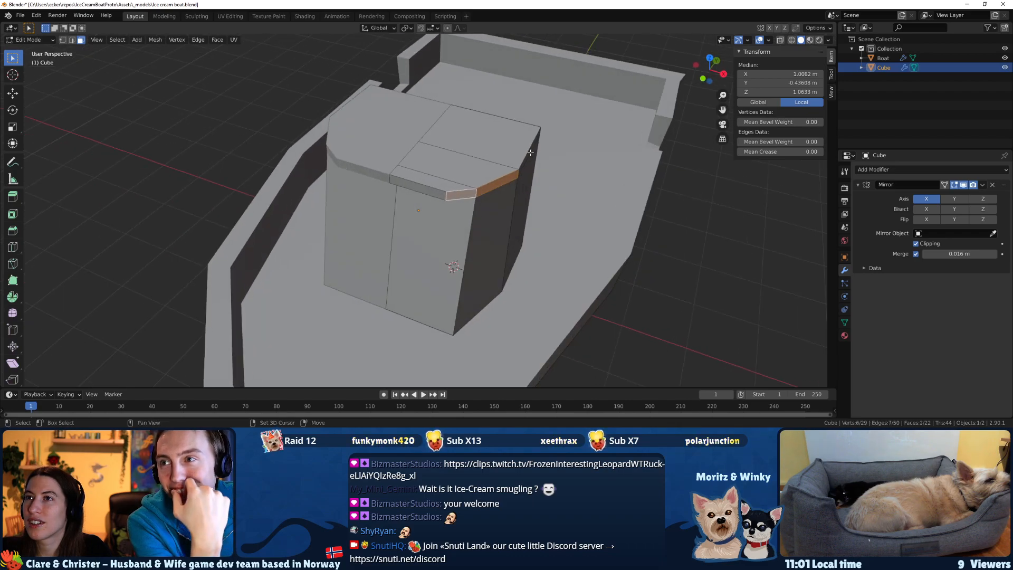
shift+click(530, 152)
key(e)
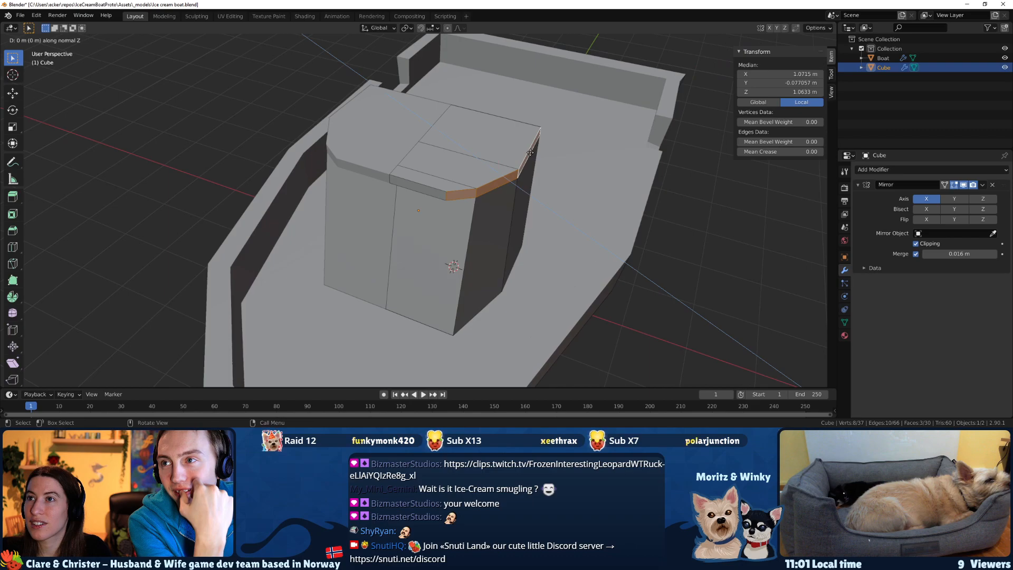
key(x)
key(y)
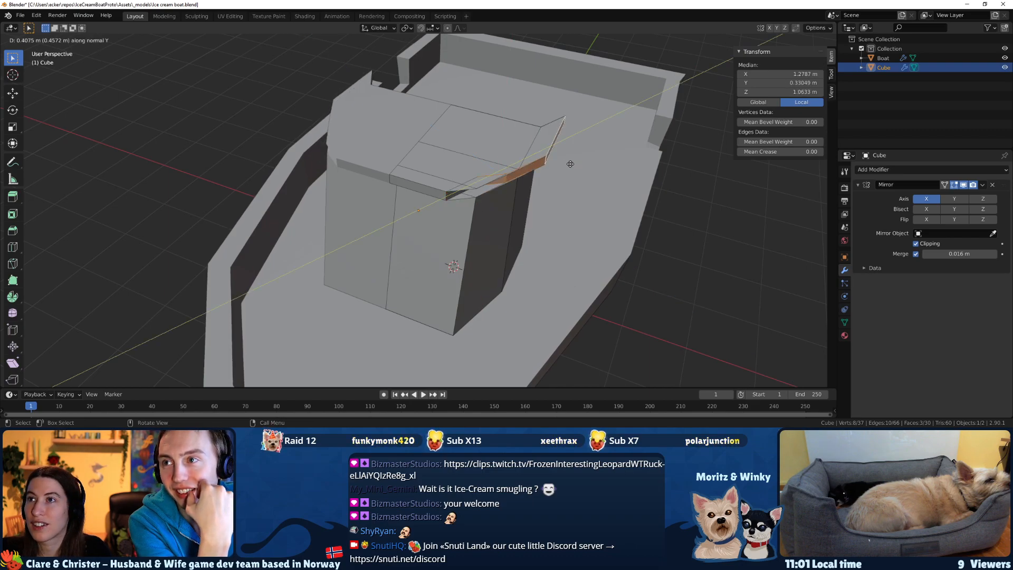
key(x)
key(x)
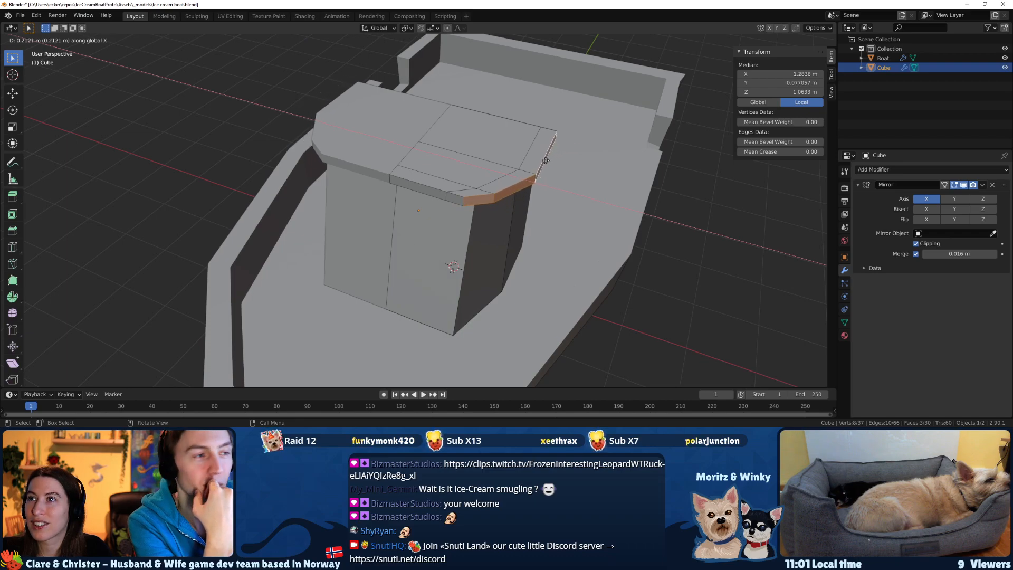
click(541, 160)
Select the roof's rear rim faces, extrude them backward along Y by about 0.245 m, and save the file.
middle_drag(559, 168, 389, 208)
shift+click(391, 186)
shift+click(368, 194)
click(490, 211)
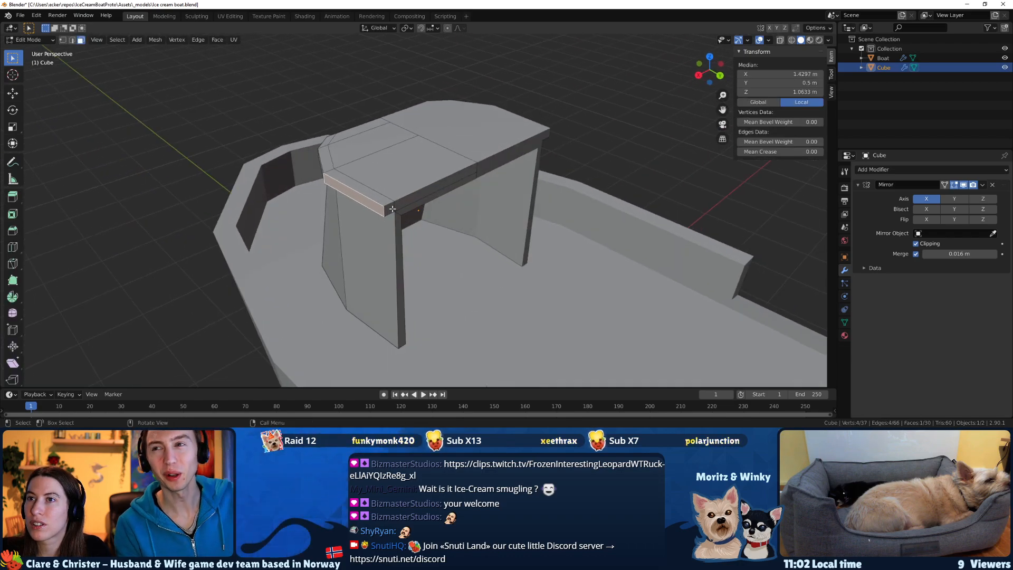
click(390, 208)
shift+click(423, 197)
middle_drag(467, 219, 537, 226)
key(e)
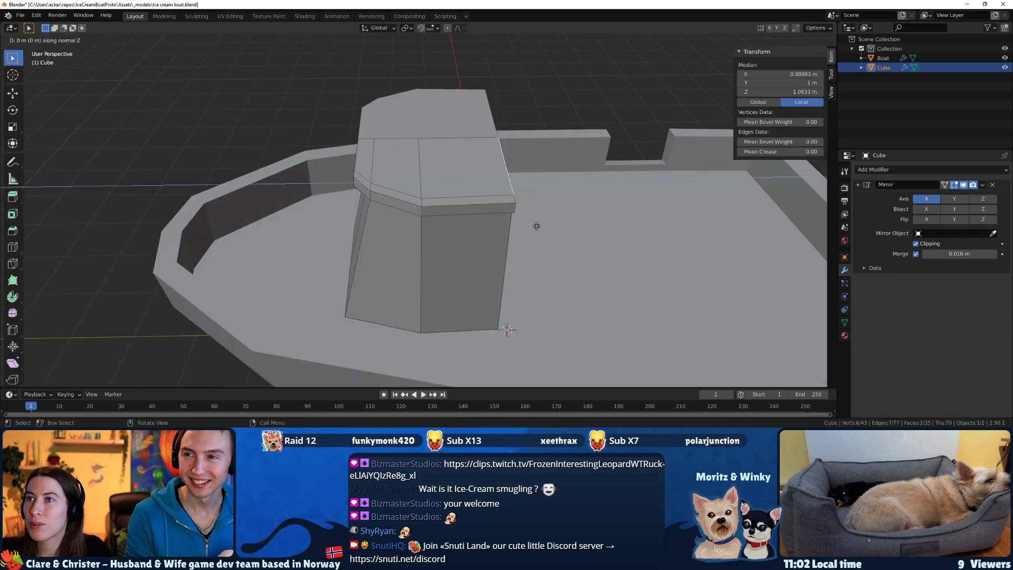
key(z)
key(z)
key(y)
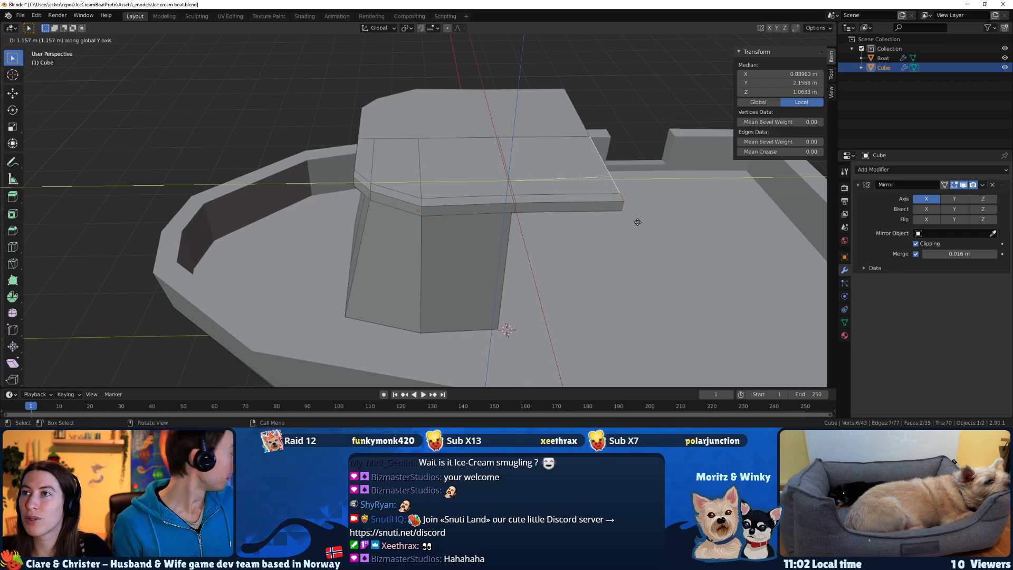
click(558, 219)
mouse_move(615, 230)
middle_down()
mouse_move(621, 211)
mouse_move(528, 201)
mouse_move(506, 182)
mouse_move(530, 204)
mouse_move(609, 197)
mouse_move(644, 225)
mouse_move(709, 212)
mouse_move(605, 235)
middle_up()
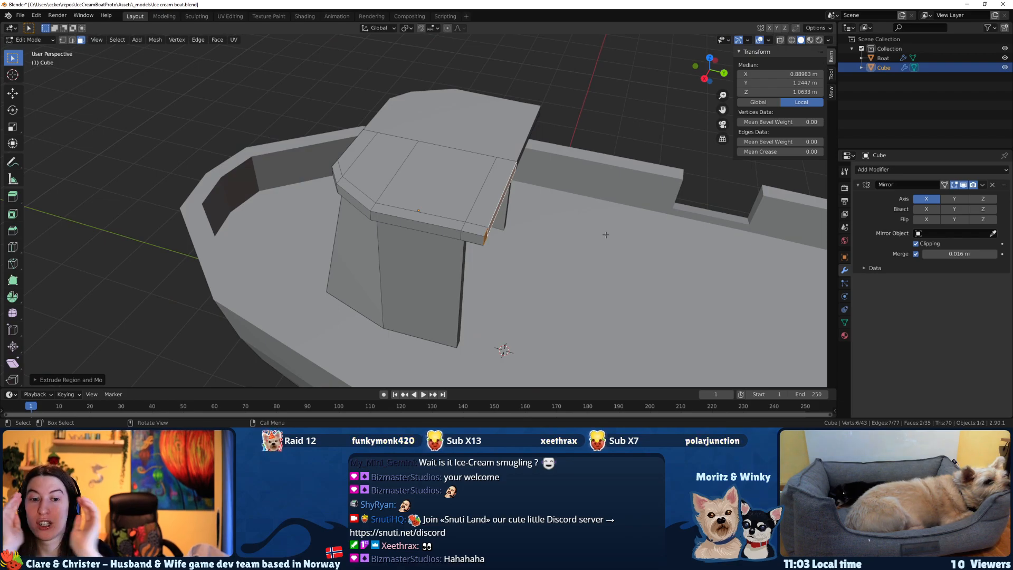
key(ctrl+s)
In Object Mode, move the whole cabin toward the bow along Y to about -2.054 m.
middle_drag(605, 235, 559, 238)
key(Tab)
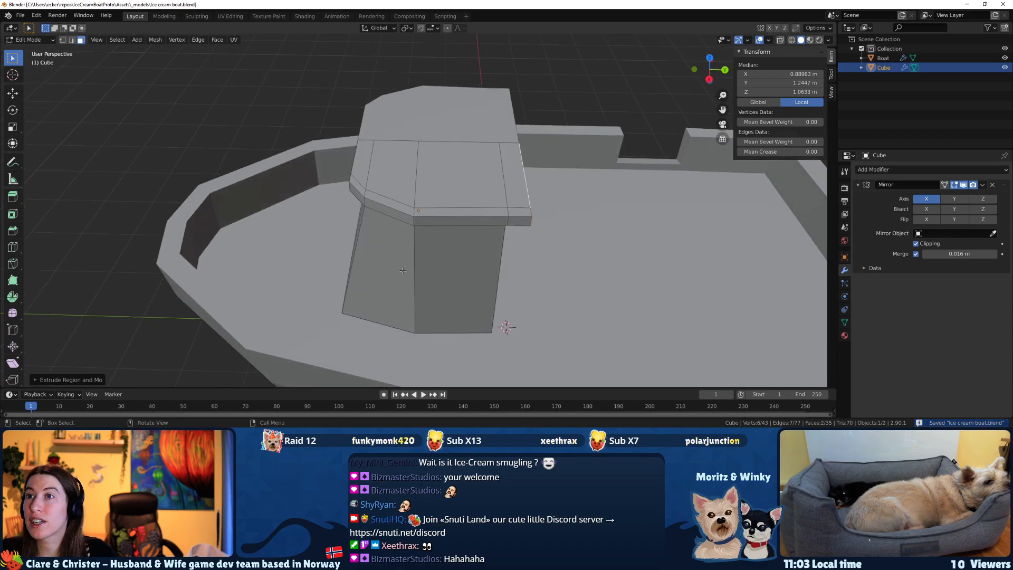
key(g)
key(z)
key(y)
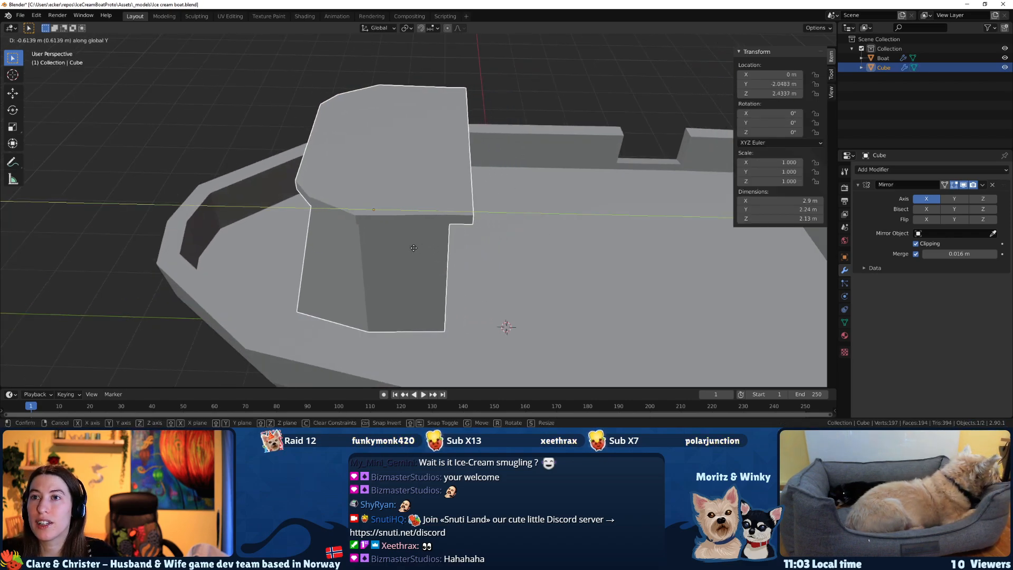
click(459, 218)
middle_drag(459, 218, 206, 211)
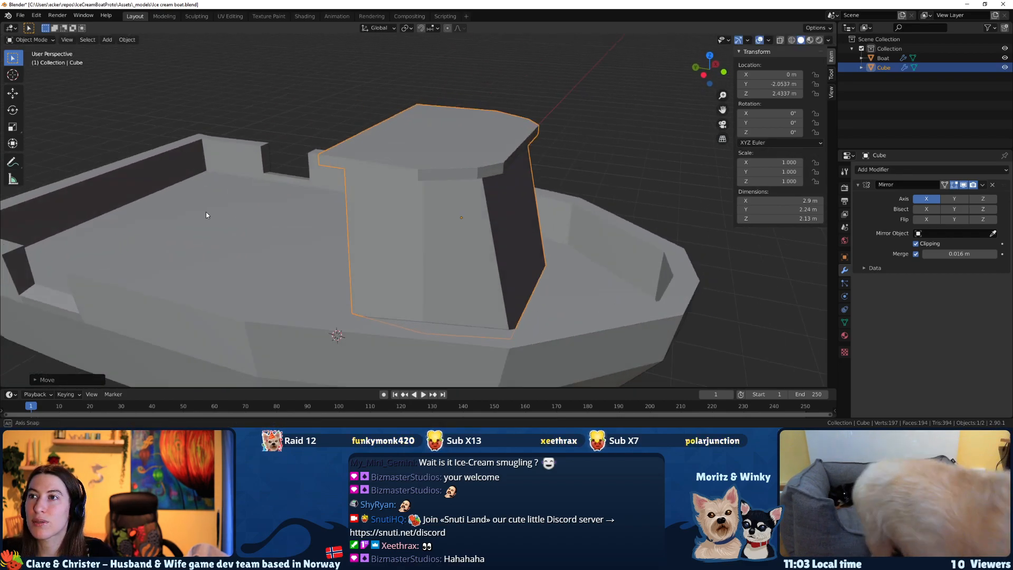
middle_drag(486, 283, 507, 286)
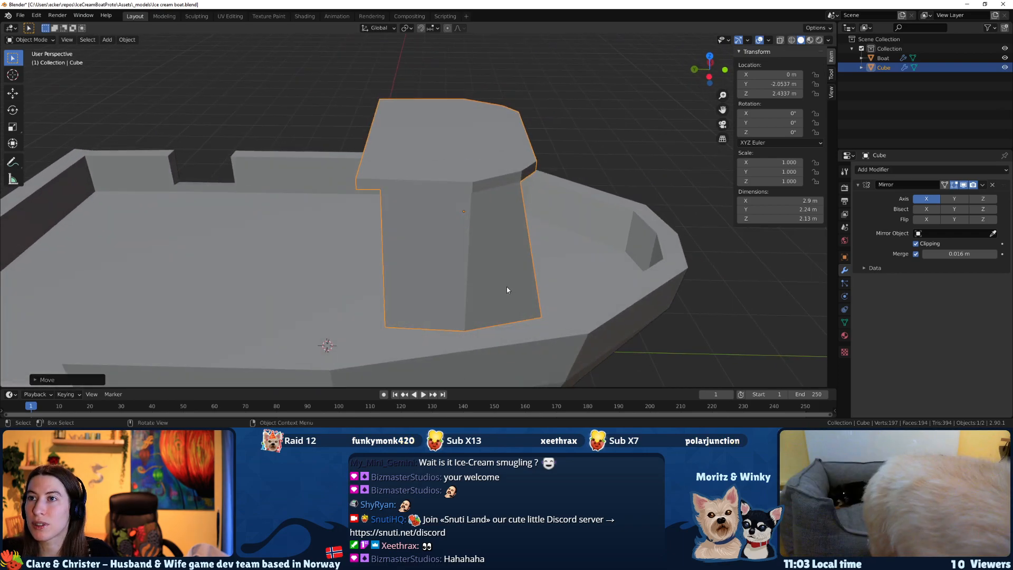
Hide the cabin to examine the deck space at the bow, and bring the cabin back into view.
key(h)
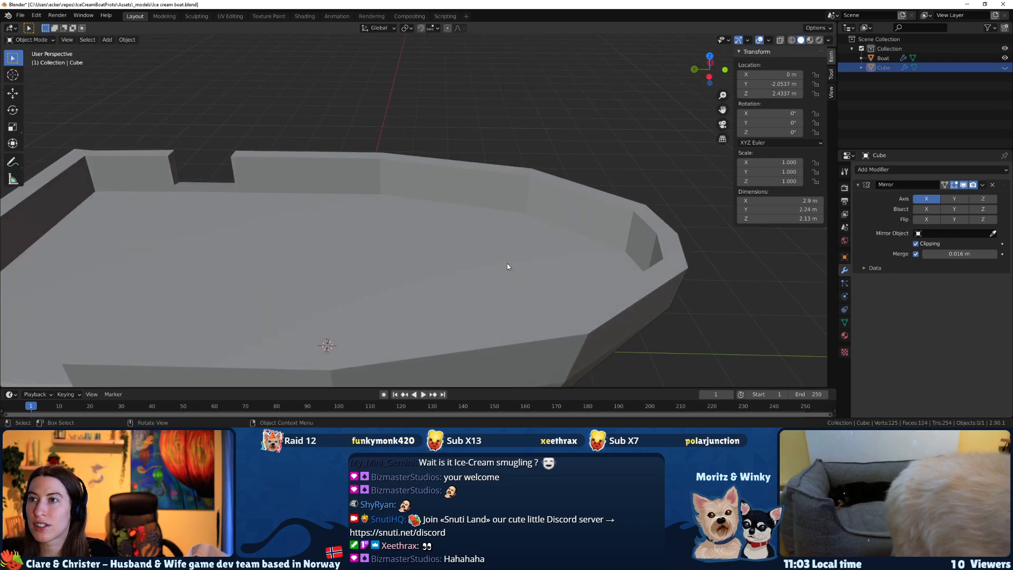
click(520, 177)
key(ctrl+z)
key(alt+h)
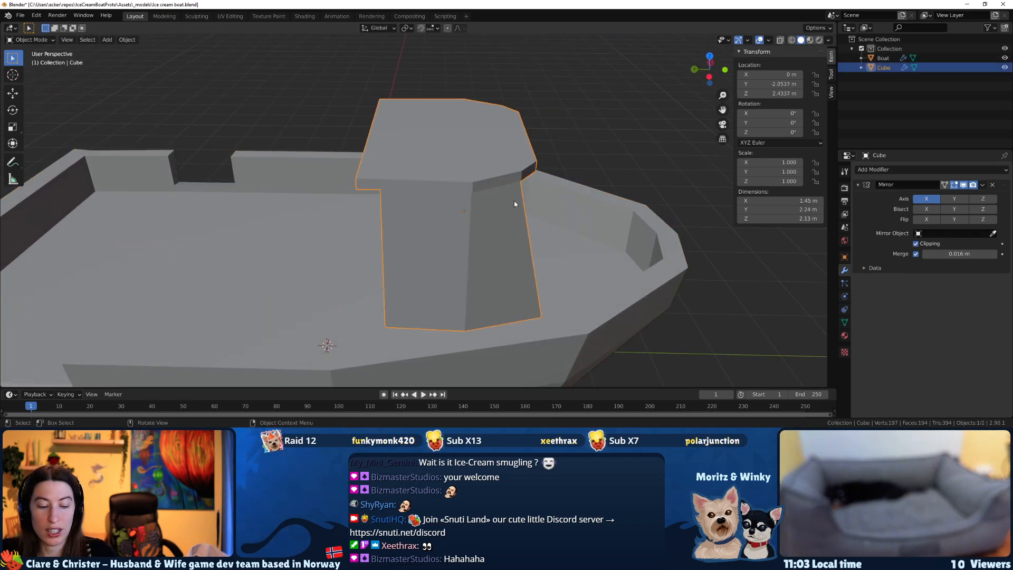
Move the cabin back toward the stern along Y to about -1.6 m.
key(g)
key(y)
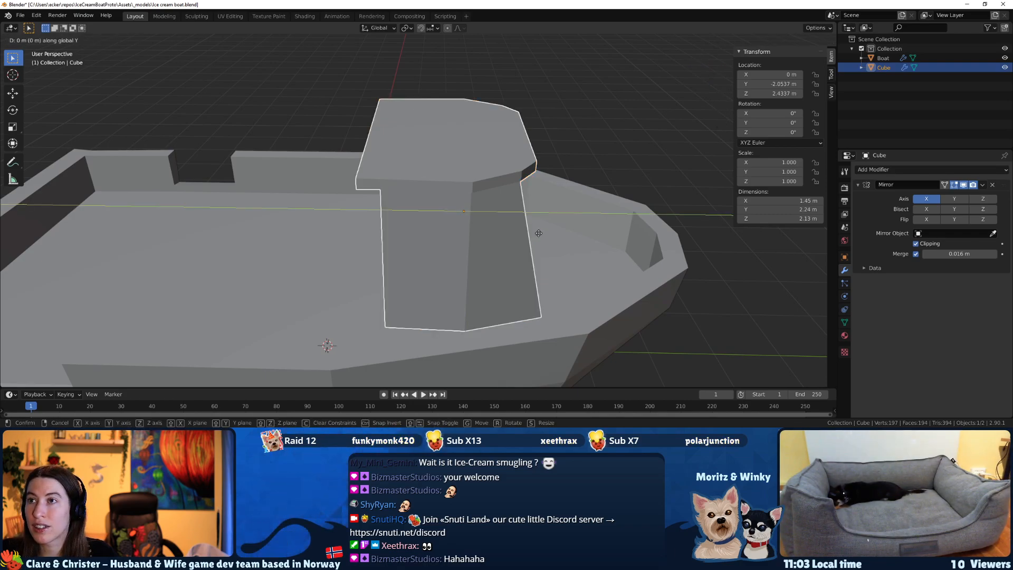
click(501, 231)
middle_drag(501, 231, 581, 260)
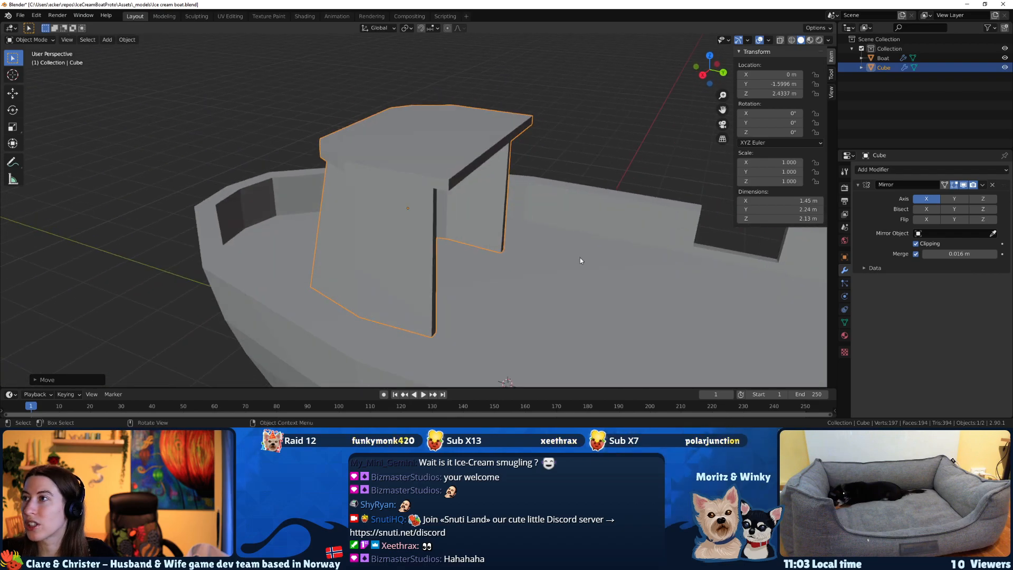
Try a Subdivision Surface modifier on the cabin.
click(901, 170)
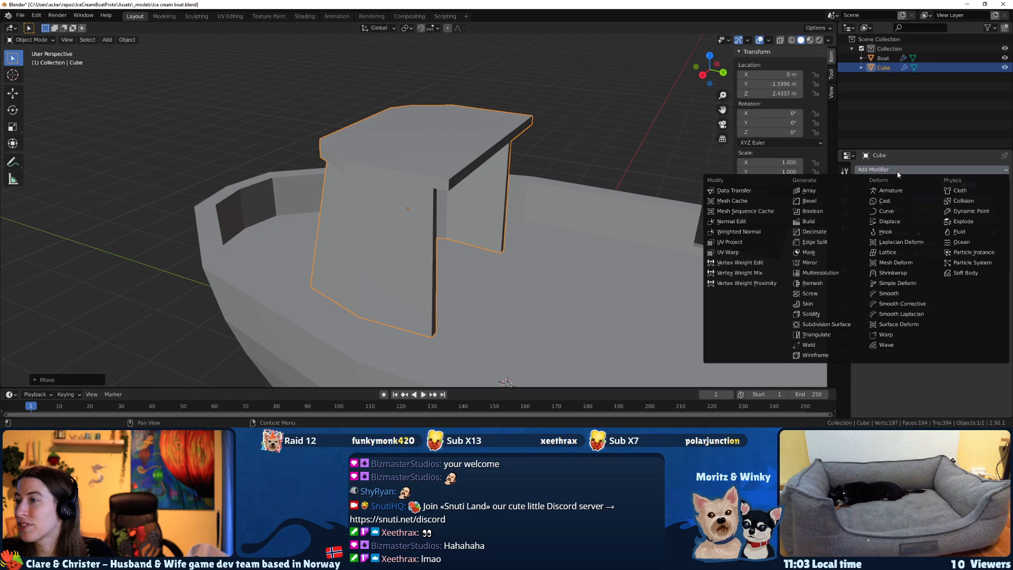
click(844, 324)
key(ctrl+z)
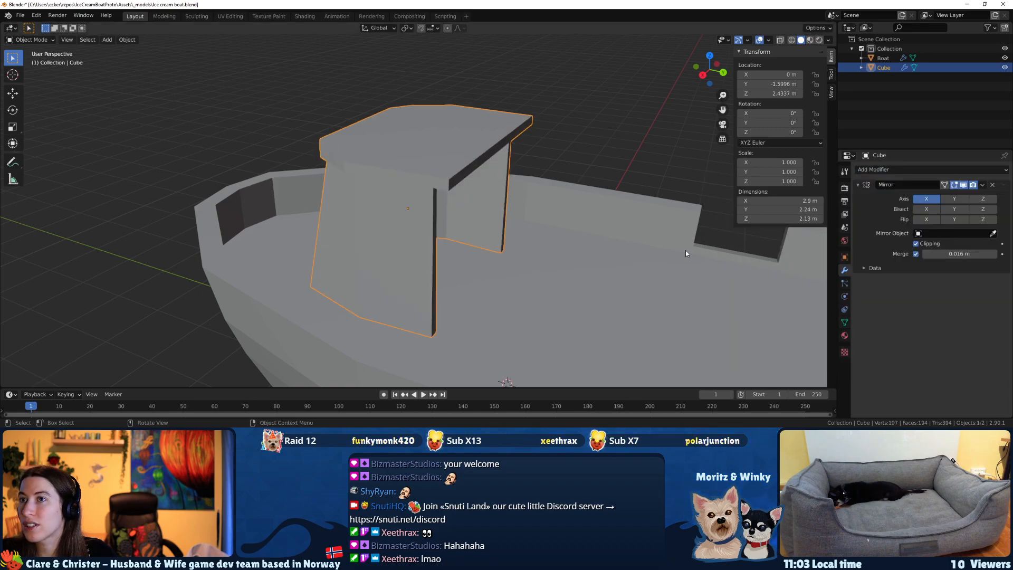
Try smooth shading on the cabin and examine the result.
right_click(387, 207)
click(388, 208)
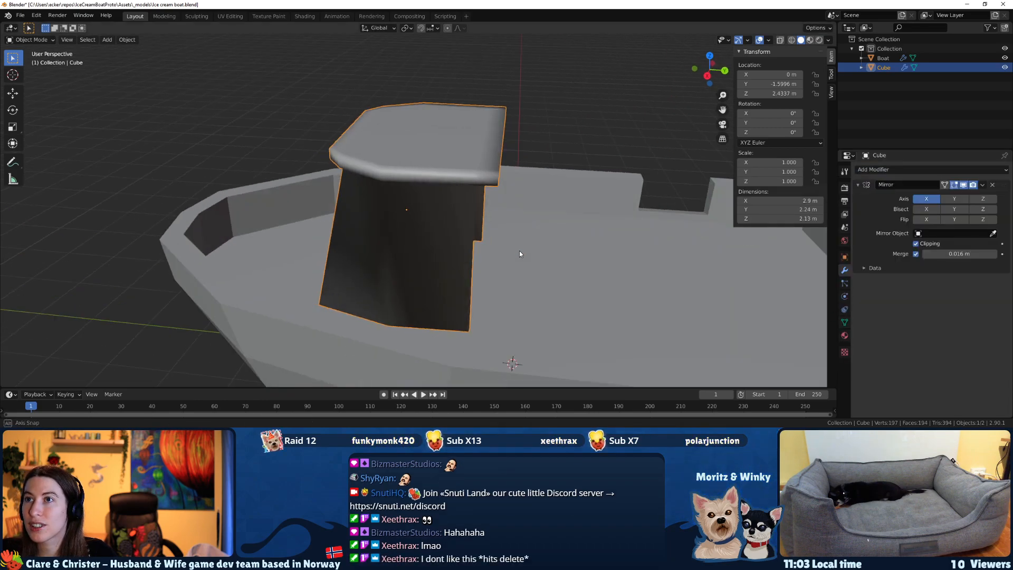
middle_drag(517, 254, 579, 239)
key(ctrl+z)
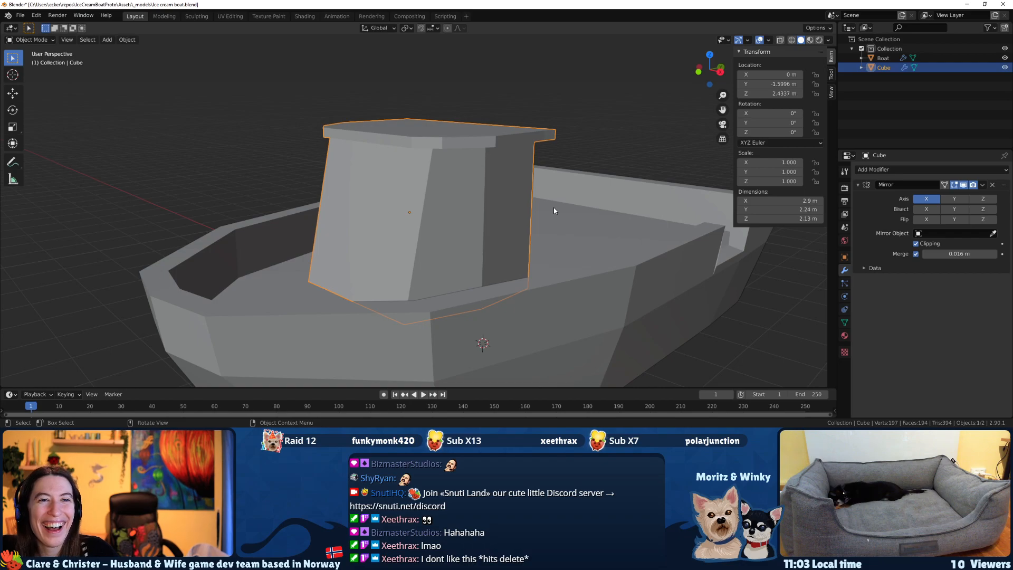
In Edit Mode, select the four rear-end vertices of the cabin's side wall in wireframe view and switch to Material Preview shading.
middle_drag(465, 254, 507, 259)
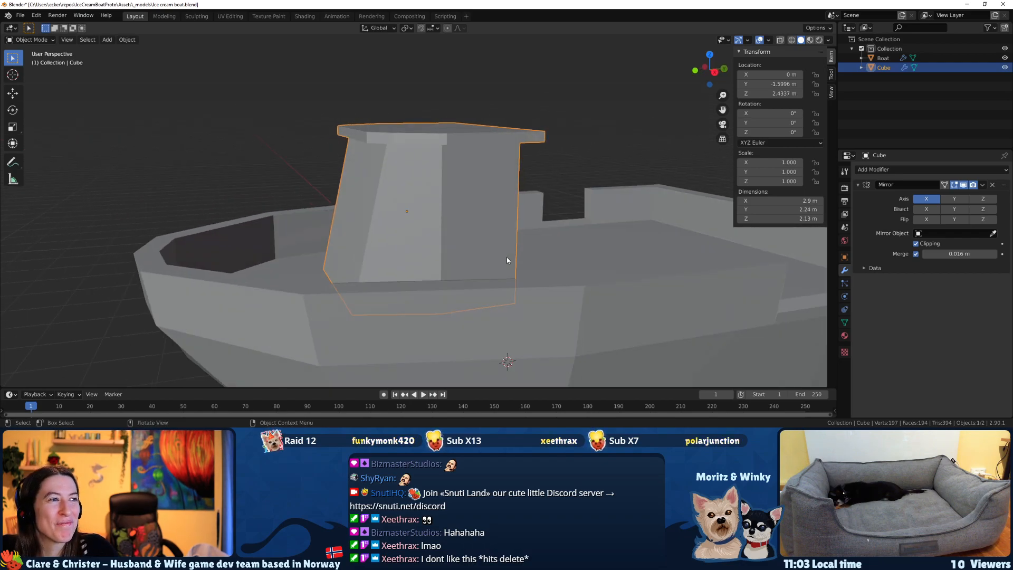
middle_drag(546, 264, 401, 270)
middle_drag(333, 269, 339, 272)
middle_drag(362, 232, 443, 257)
key(Tab)
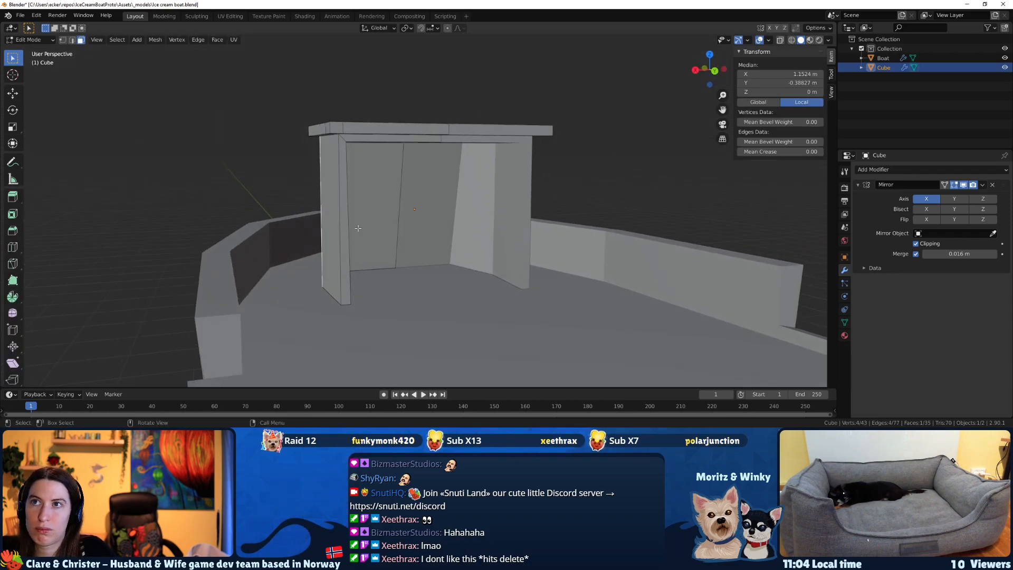
click(791, 40)
middle_drag(370, 182, 383, 181)
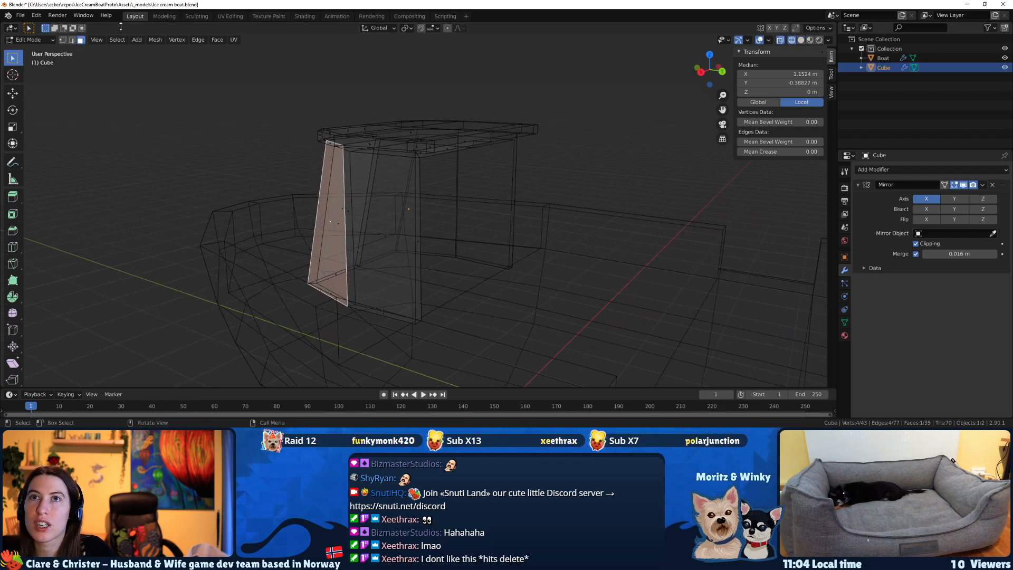
key(1)
middle_drag(468, 163, 438, 156)
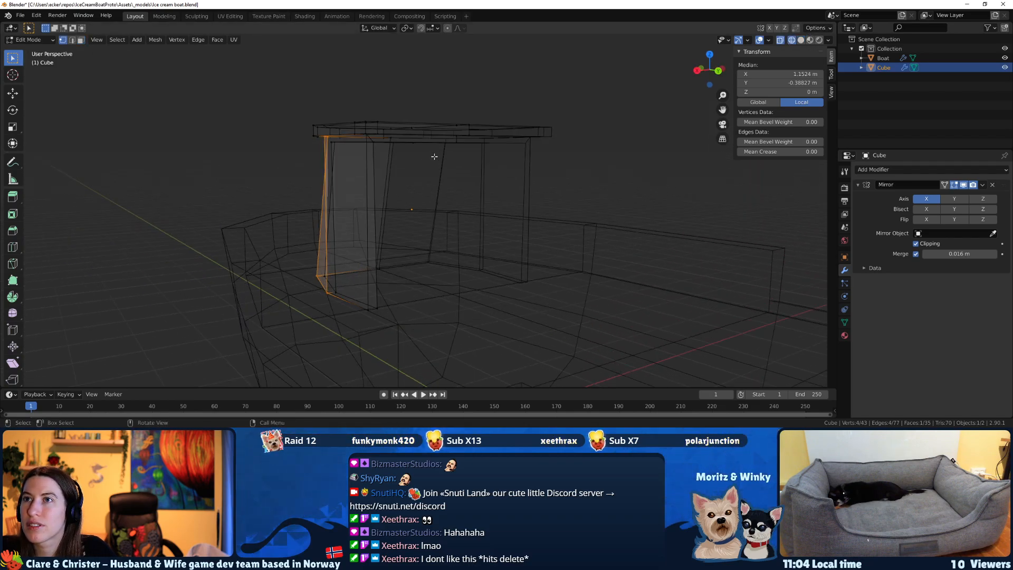
click(366, 138)
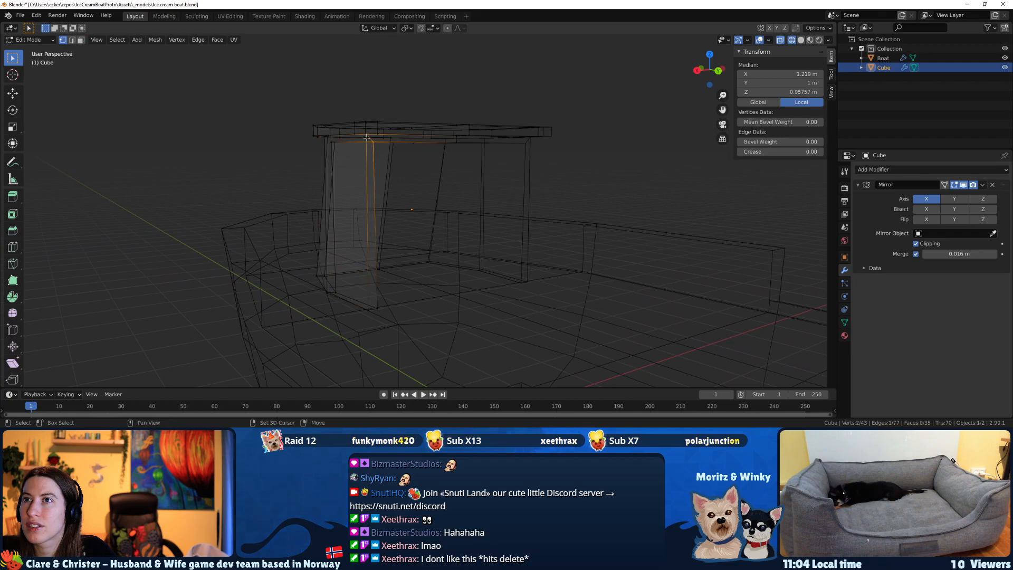
shift+click(370, 309)
shift+click(377, 309)
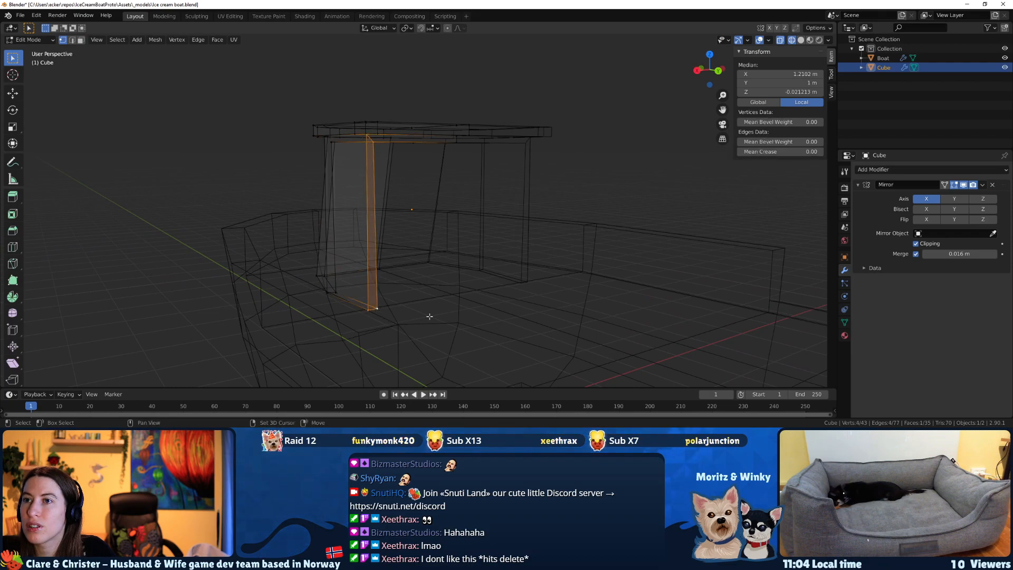
middle_drag(497, 255, 464, 268)
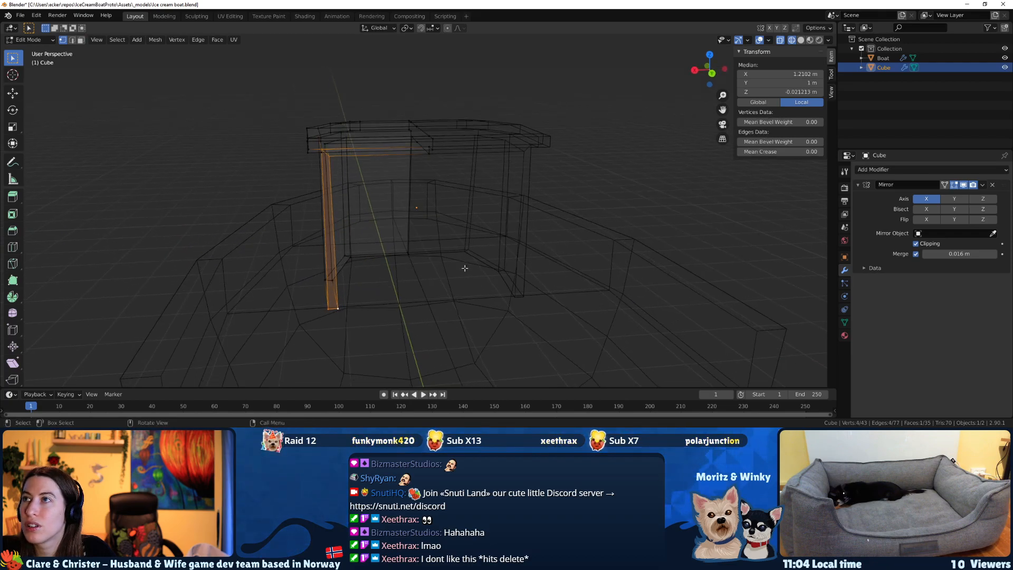
click(810, 40)
Try to widen the cabin's rear by moving the selected wall end outward along X by about 0.318 m.
key(g)
key(z)
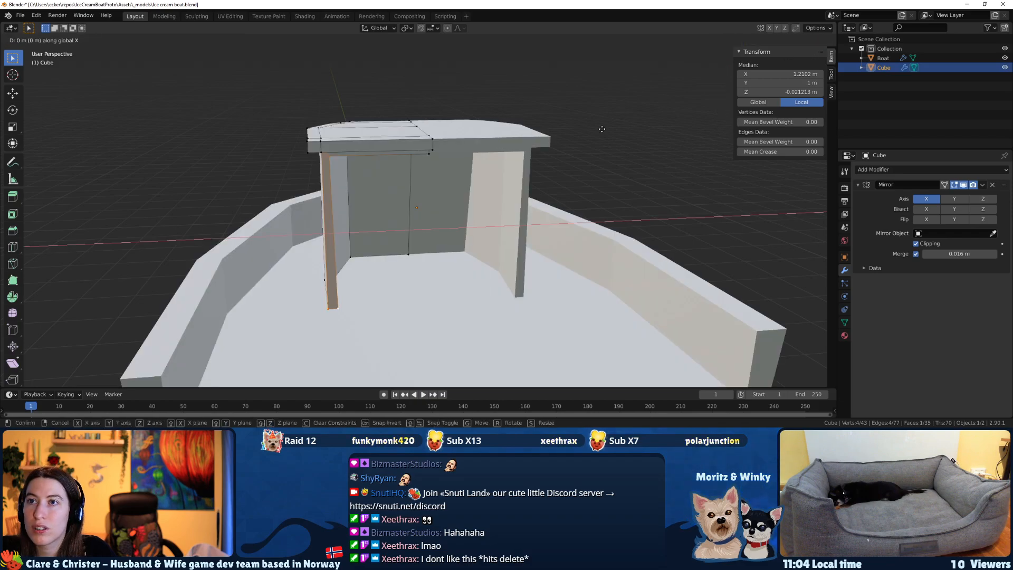
key(x)
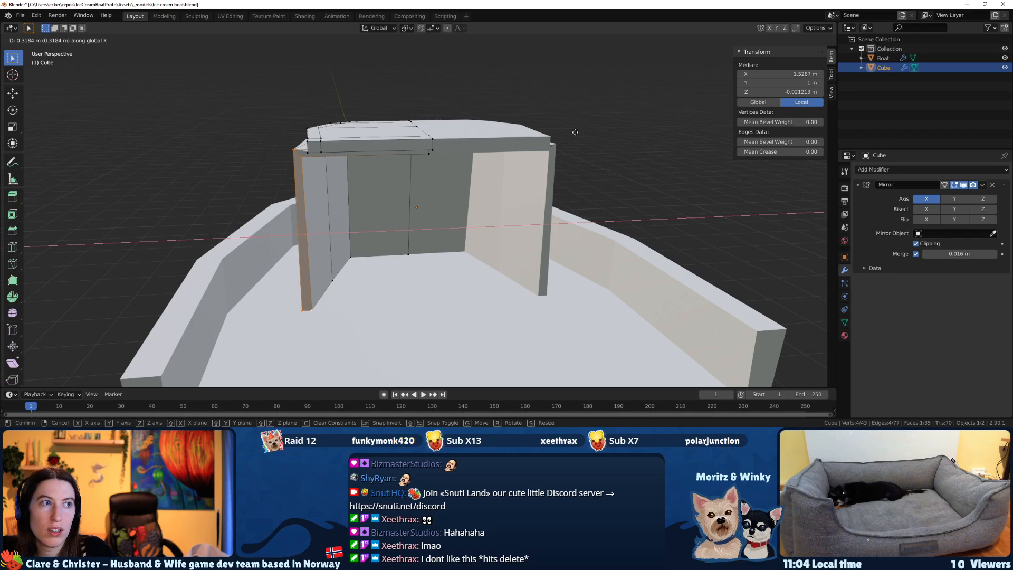
click(575, 132)
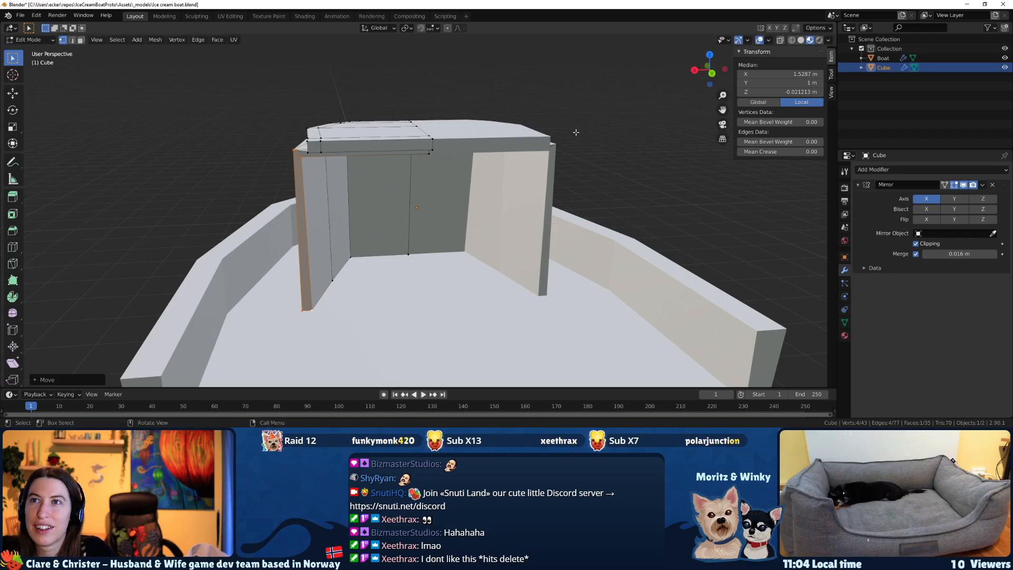
middle_drag(574, 131, 627, 141)
scroll(408, 140, up, 8)
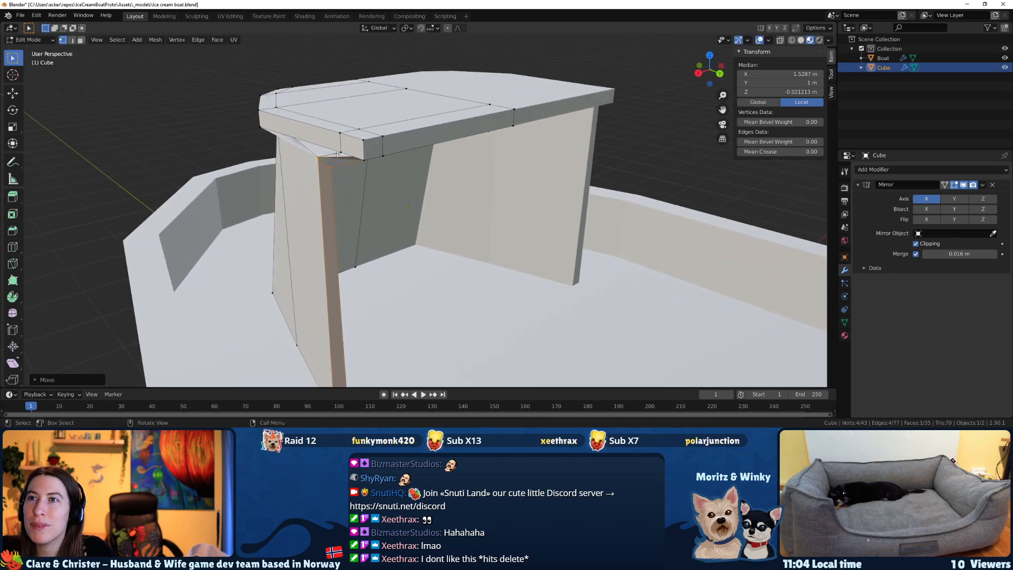
middle_drag(364, 153, 363, 122)
scroll(359, 155, down, 2)
key(ctrl+z)
middle_drag(342, 88, 318, 77)
scroll(318, 77, down, 1)
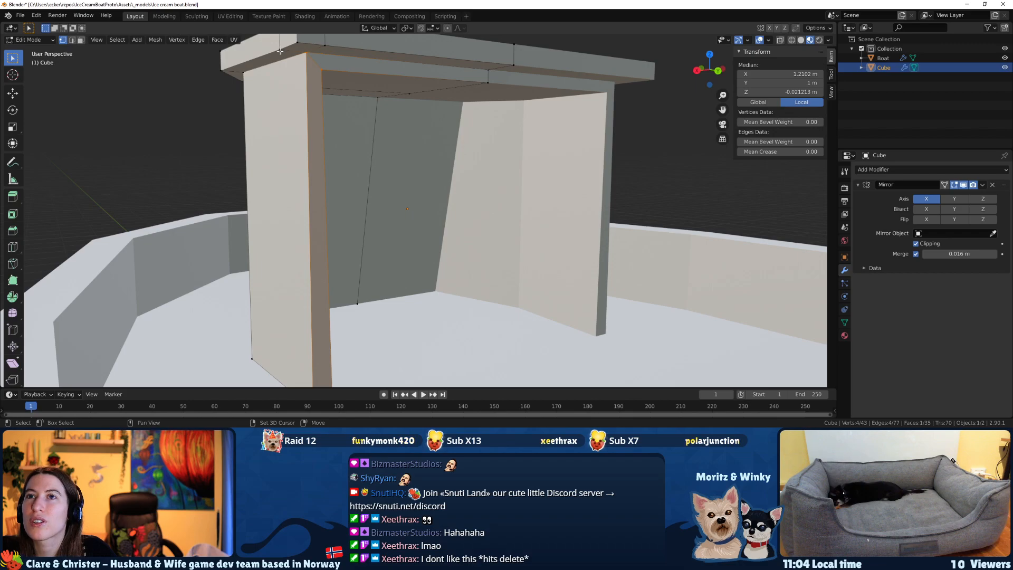
middle_drag(317, 135, 323, 145)
key(g)
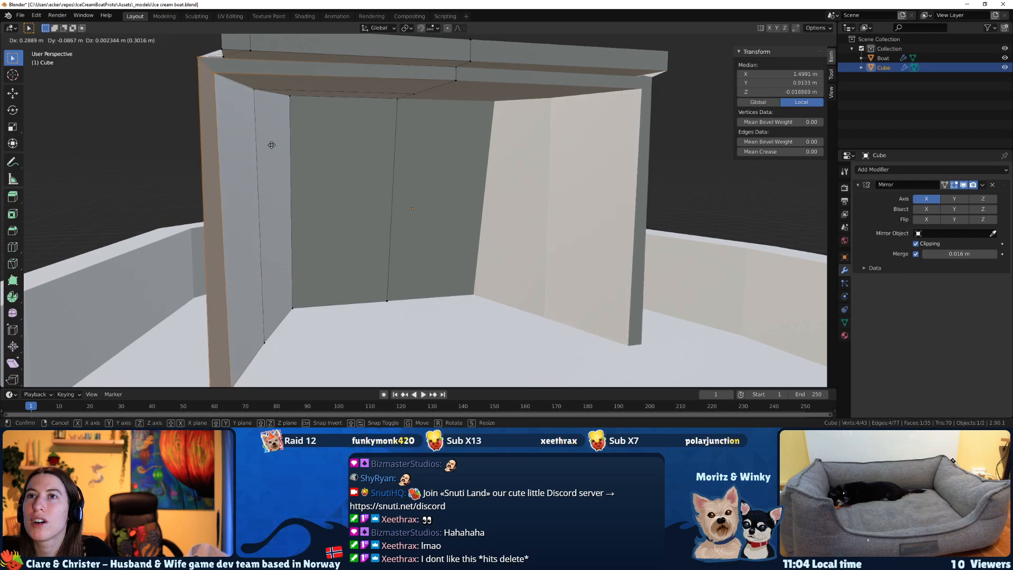
right_click(272, 145)
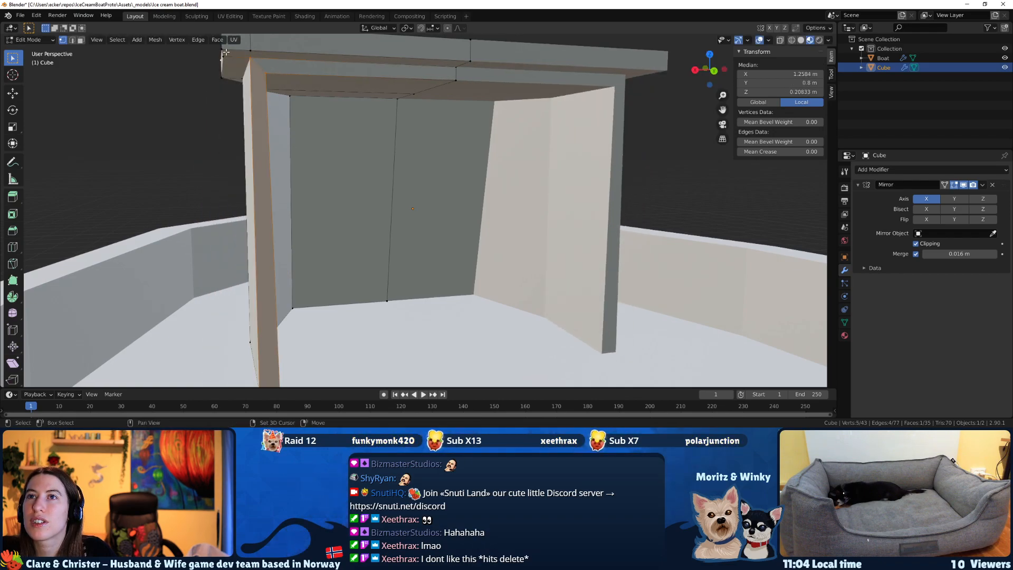
Rebuild the vertex selection to include the side wall's rear end and the lower vertices of the roof's rear corner.
click(228, 59)
shift+click(227, 58)
key(alt+a)
click(251, 61)
shift+click(264, 84)
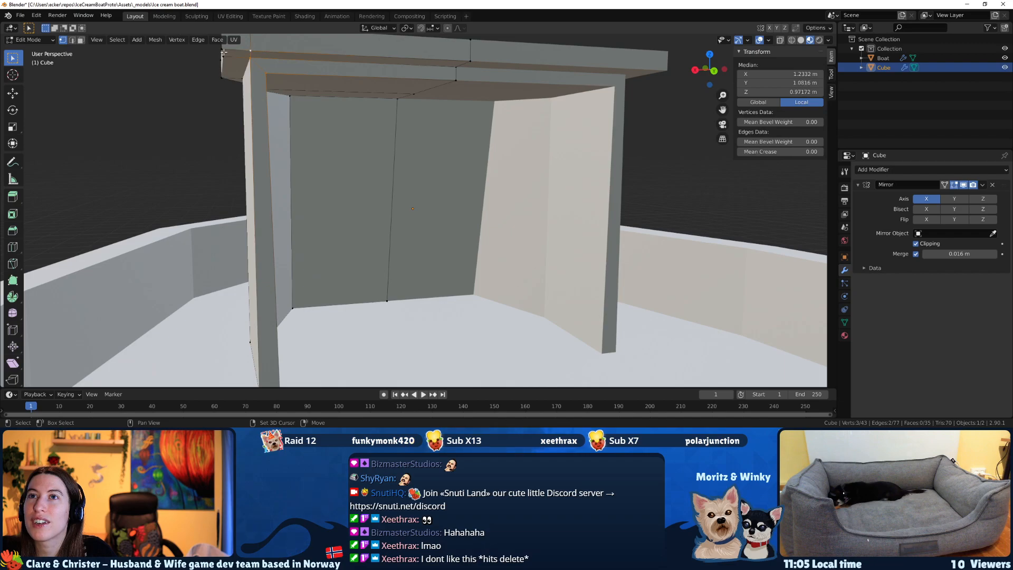
scroll(293, 191, down, 1)
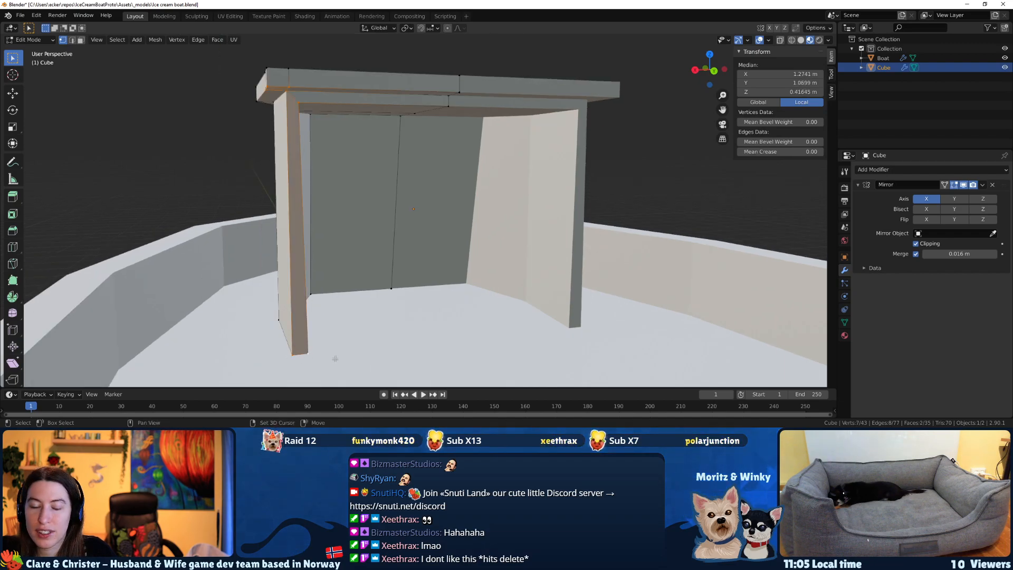
Try moving the selected wall end and lower roof corner outward along X.
key(g)
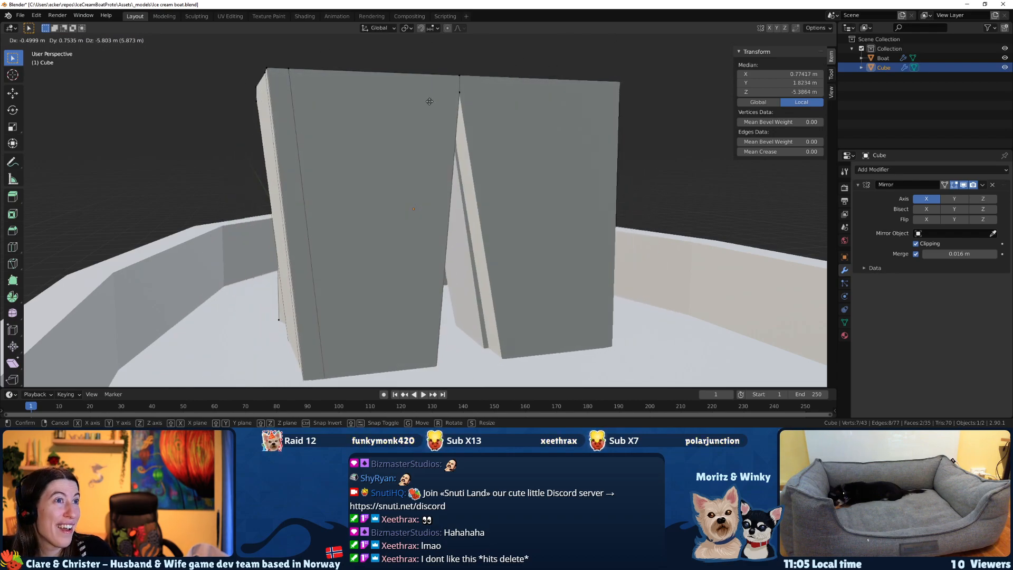
key(Escape)
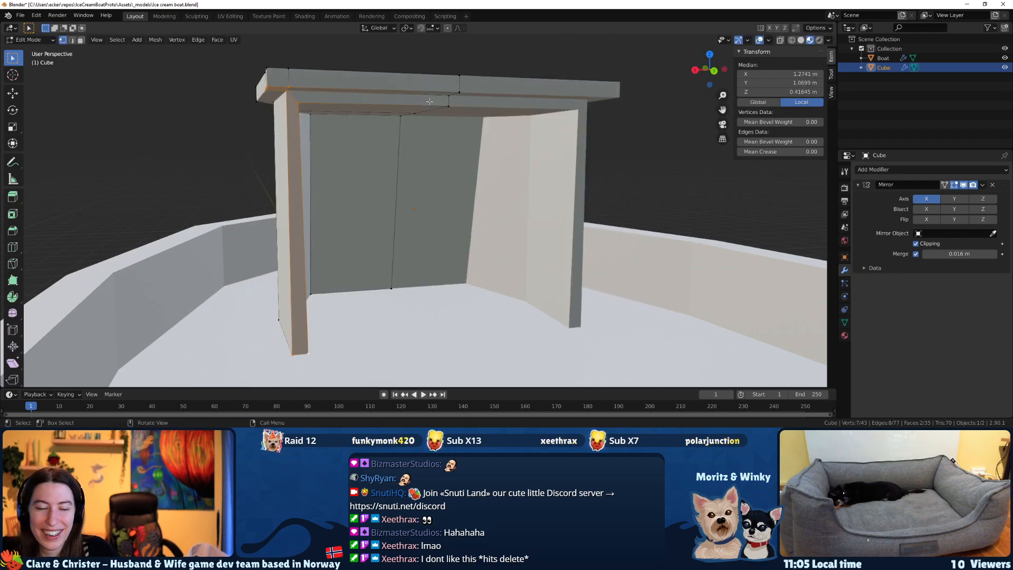
key(g)
key(x)
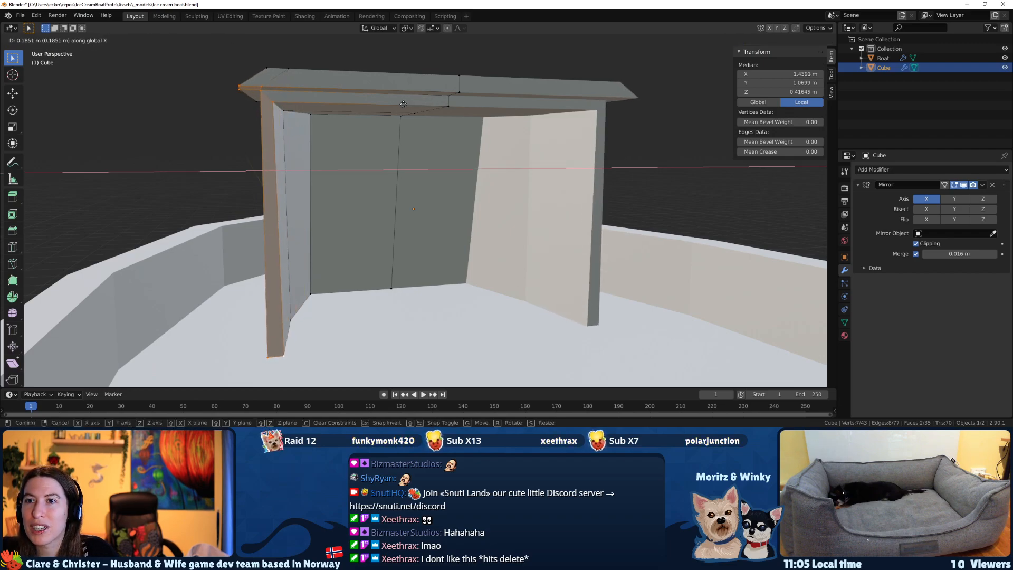
click(381, 105)
mouse_move(418, 143)
middle_down()
mouse_move(439, 160)
mouse_move(532, 172)
mouse_move(602, 207)
mouse_move(422, 244)
mouse_move(502, 328)
mouse_move(417, 159)
mouse_move(430, 156)
middle_up()
key(ctrl+z)
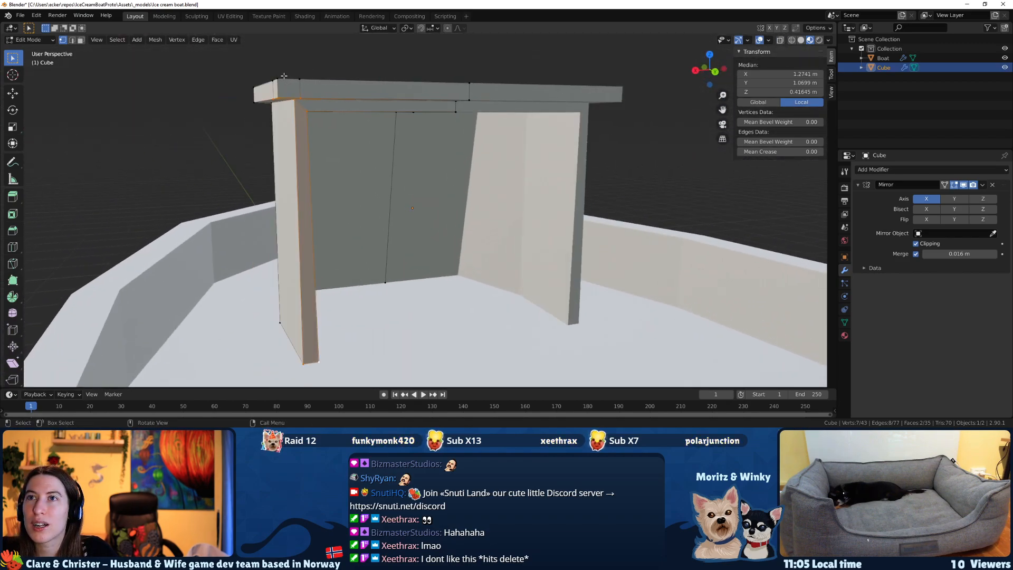
Add the remaining rear roof corner vertices to the selection and move wall end and corner outward along X by about 0.3 m.
middle_drag(331, 84, 359, 176)
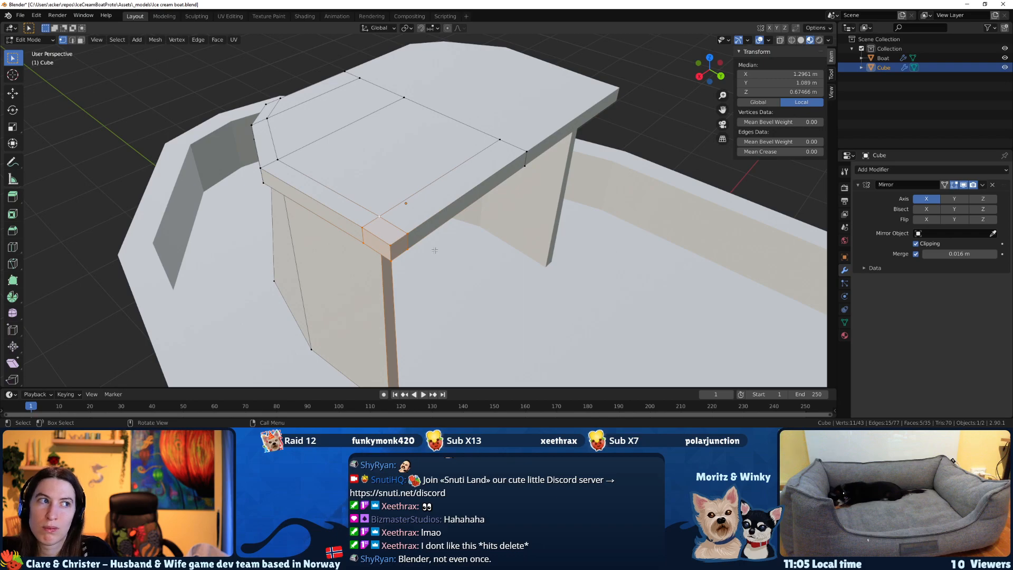
middle_drag(430, 247, 375, 217)
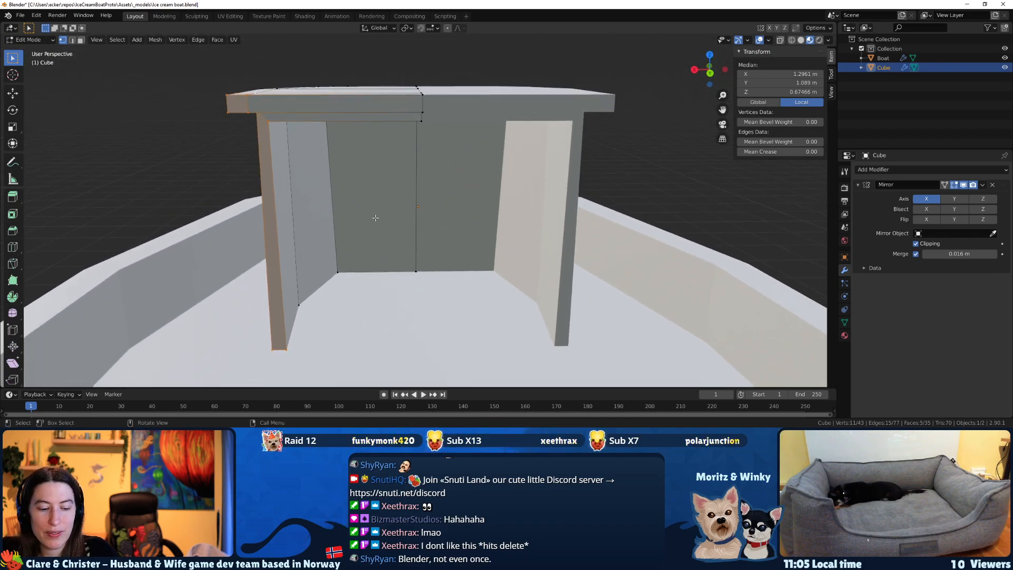
key(g)
key(x)
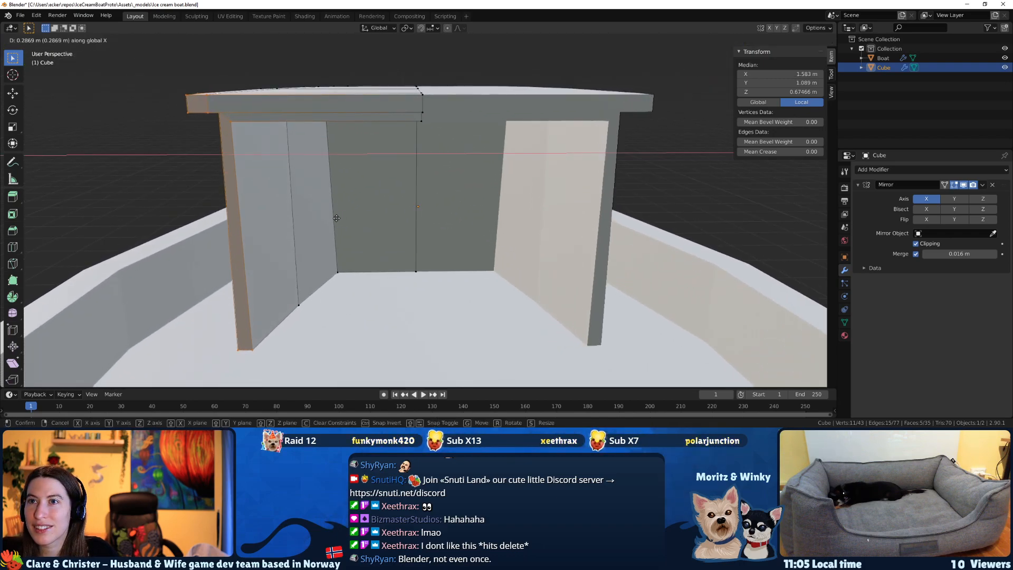
click(335, 218)
Check the widened cabin from around the boat, return to Object Mode and save the file.
middle_drag(335, 218, 241, 197)
click(428, 275)
scroll(588, 285, down, 4)
key(Tab)
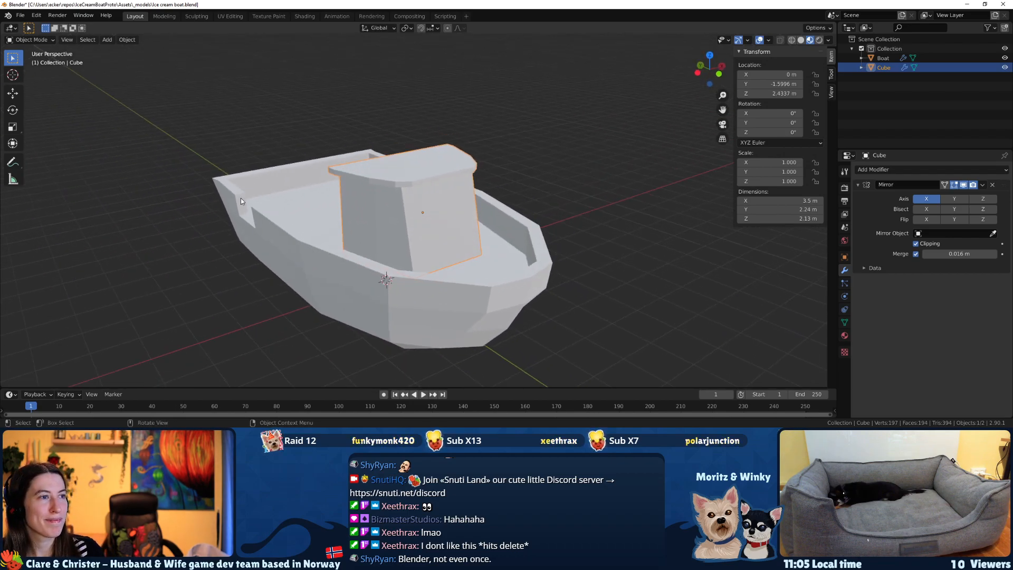
key(ctrl+s)
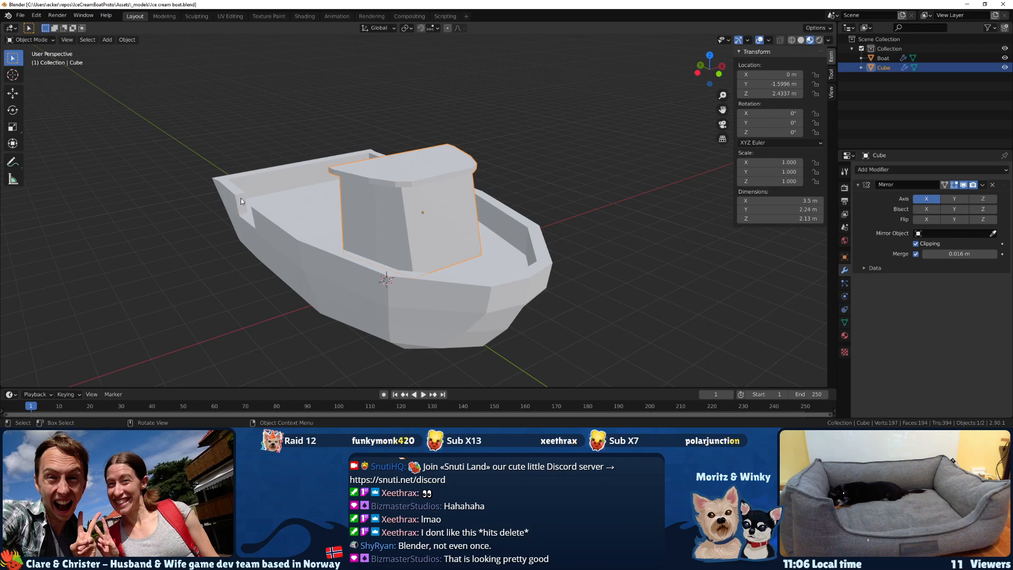
Select the boat hull in Object Mode.
middle_drag(241, 201, 373, 249)
click(381, 287)
mouse_move(381, 287)
middle_down()
mouse_move(412, 287)
mouse_move(385, 299)
middle_up()
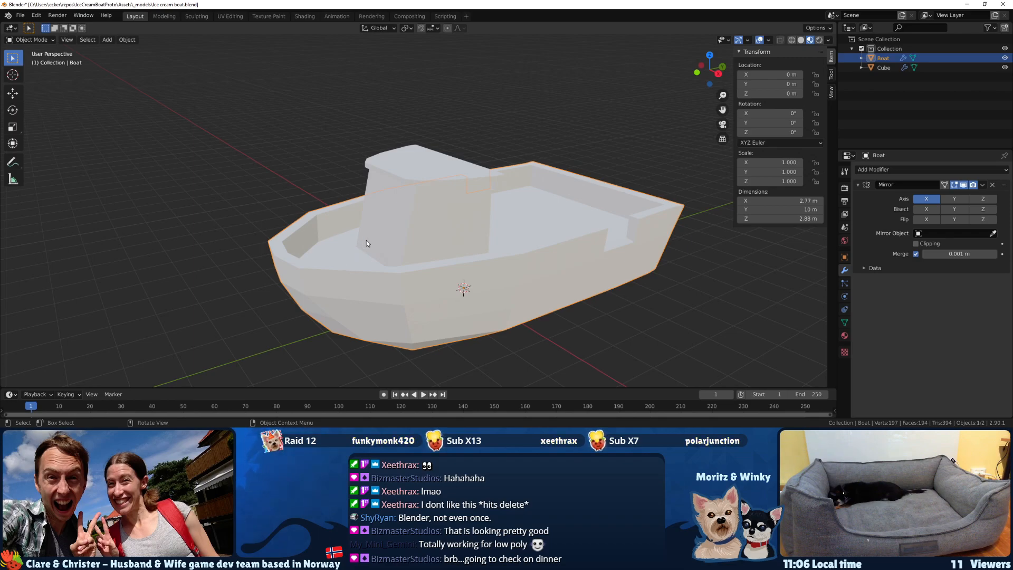
middle_drag(366, 240, 357, 277)
key(Tab)
key(Tab)
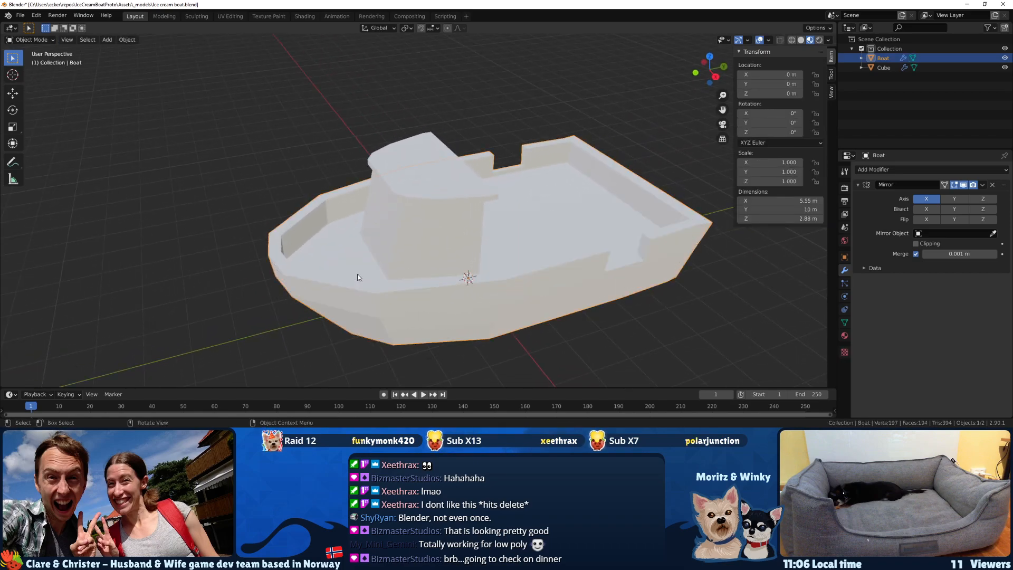
Try smooth shading on the boat hull.
key(F3)
text(sm)
key(Return)
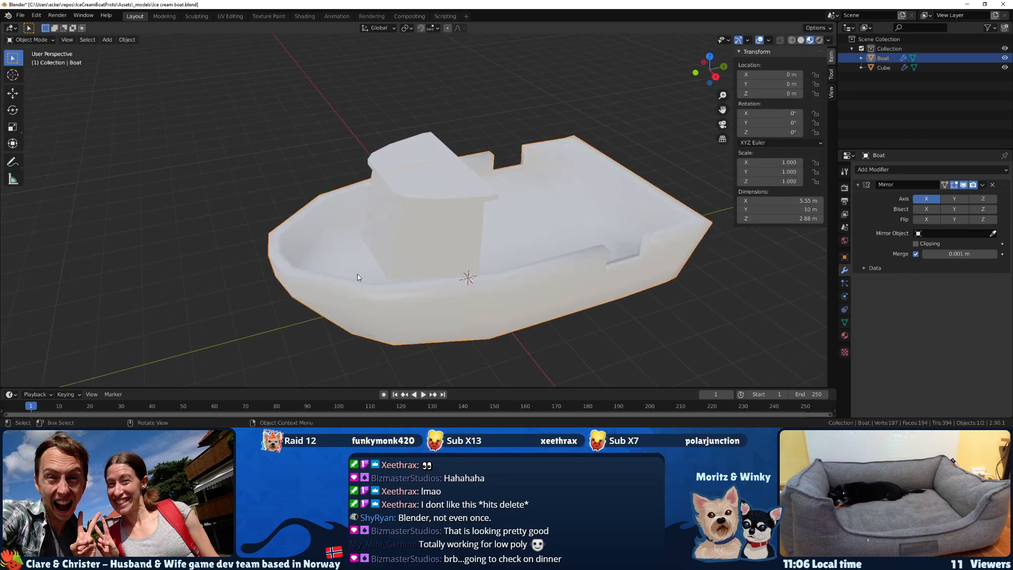
mouse_move(358, 277)
middle_down()
mouse_move(337, 253)
mouse_move(351, 229)
mouse_move(378, 243)
middle_up()
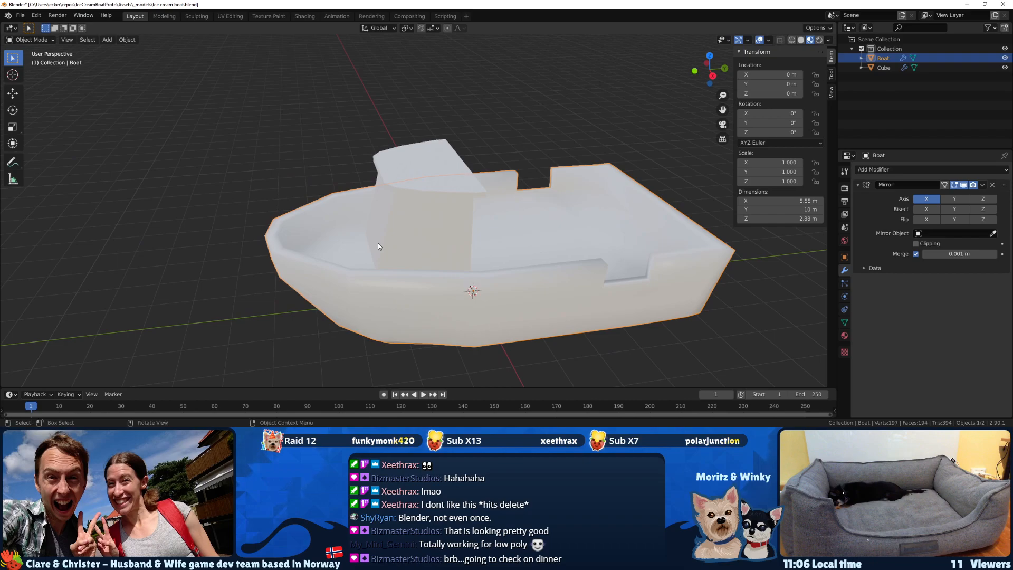
key(ctrl+z)
key(ctrl+shift+z)
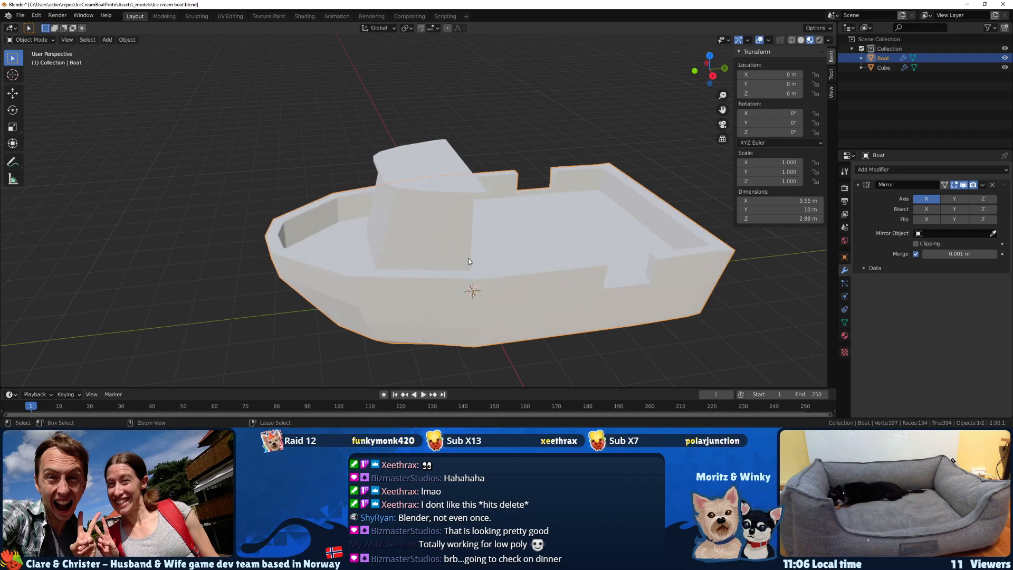
Look through the boat hull's properties for the auto smooth setting of its normals.
click(844, 321)
click(845, 336)
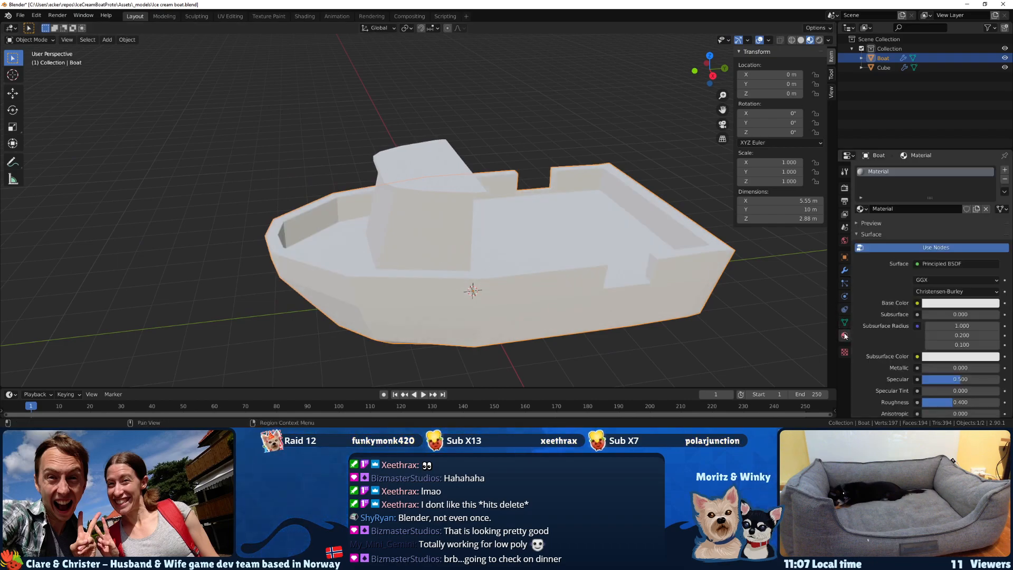
click(844, 283)
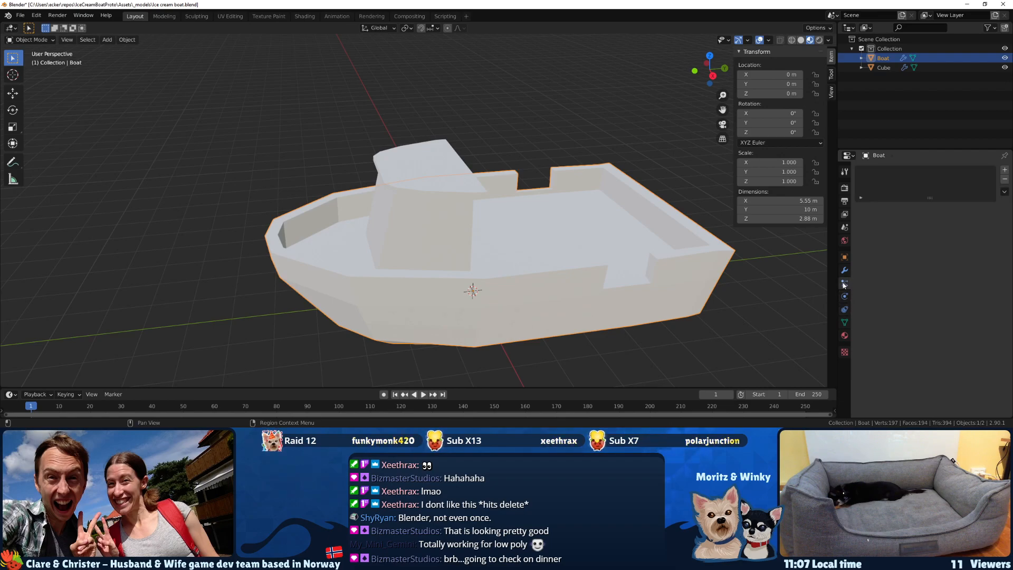
click(844, 270)
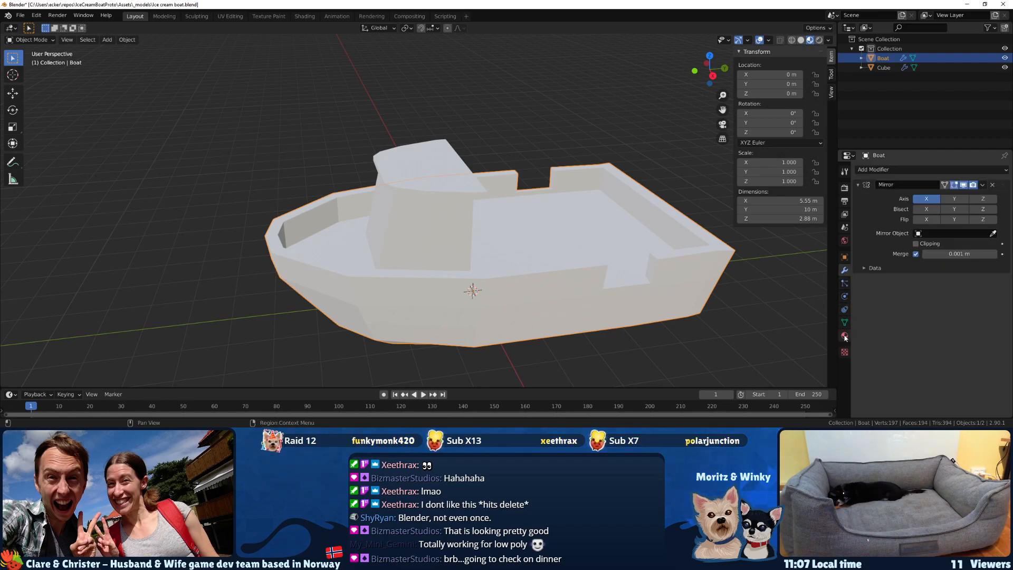
click(844, 336)
click(845, 258)
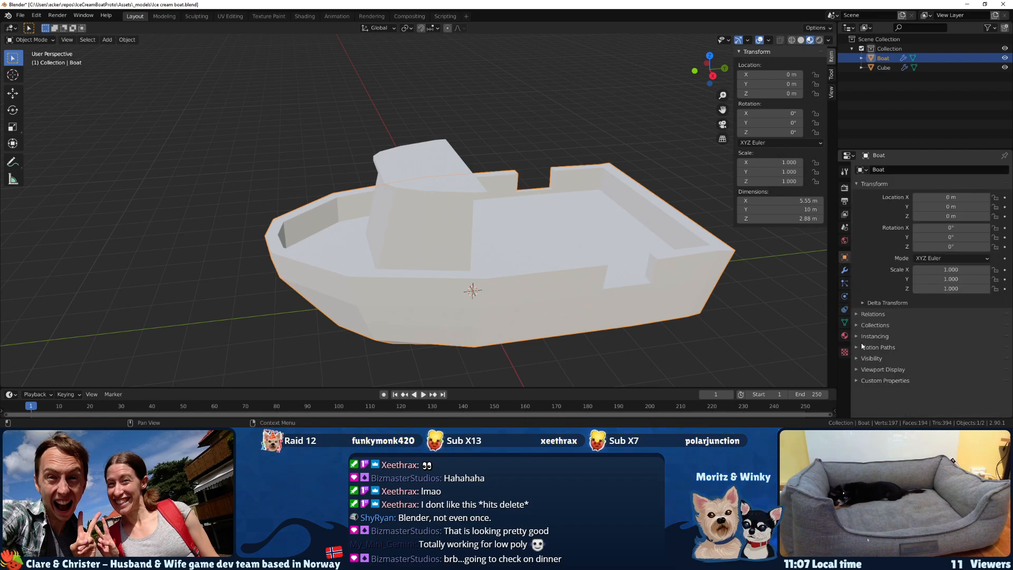
click(855, 368)
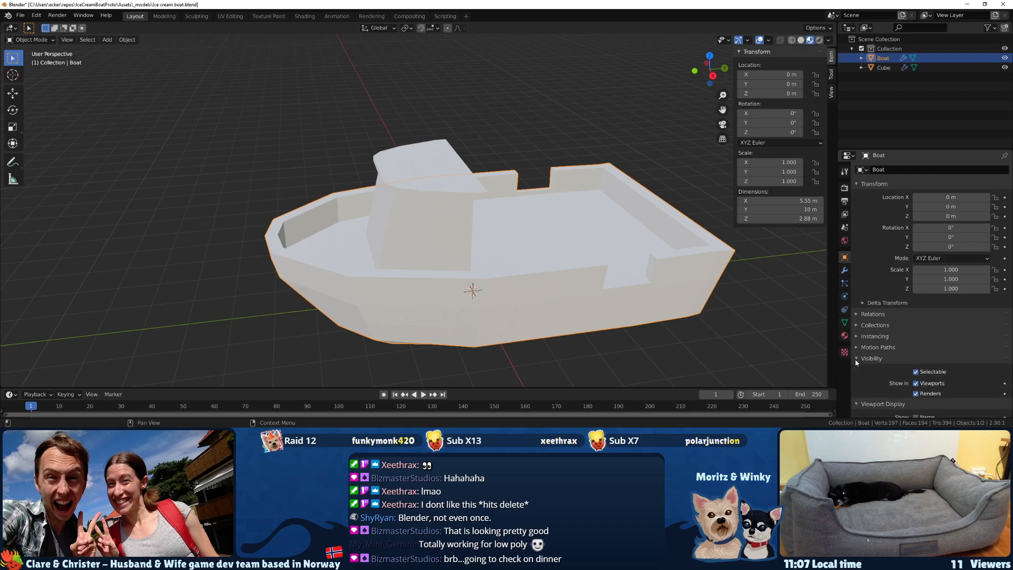
click(855, 367)
middle_drag(692, 317, 704, 320)
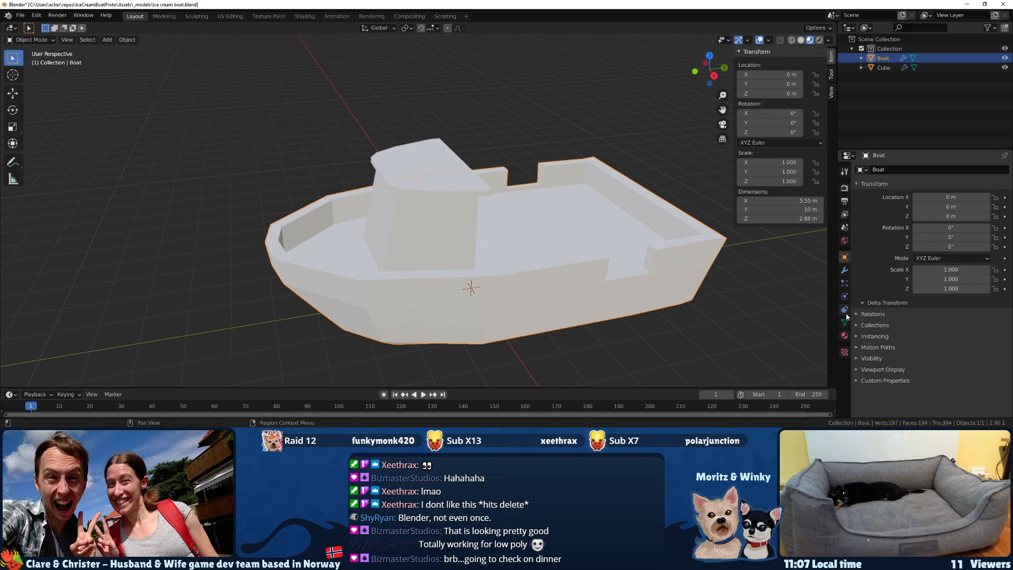
click(844, 336)
click(844, 322)
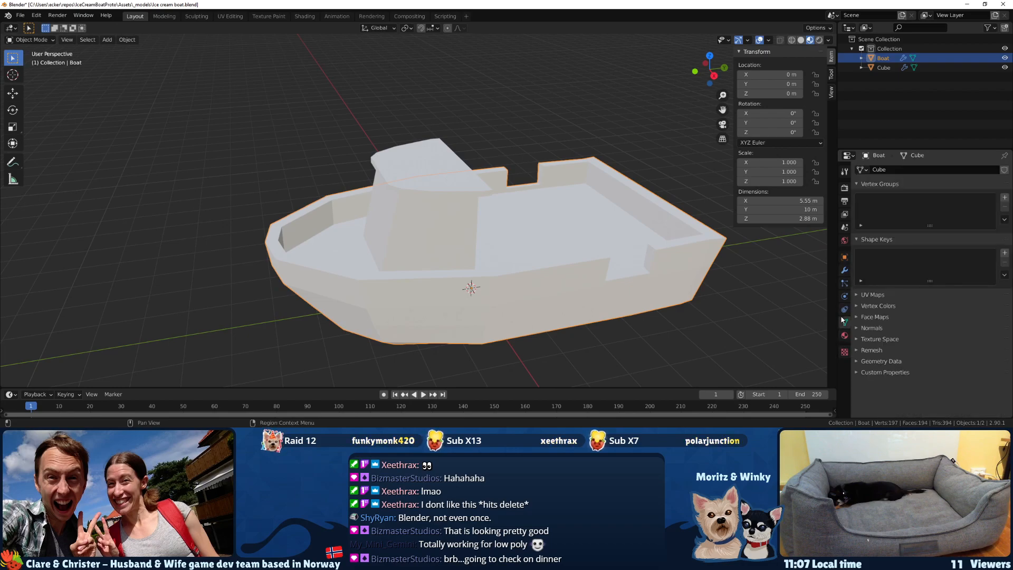
click(865, 328)
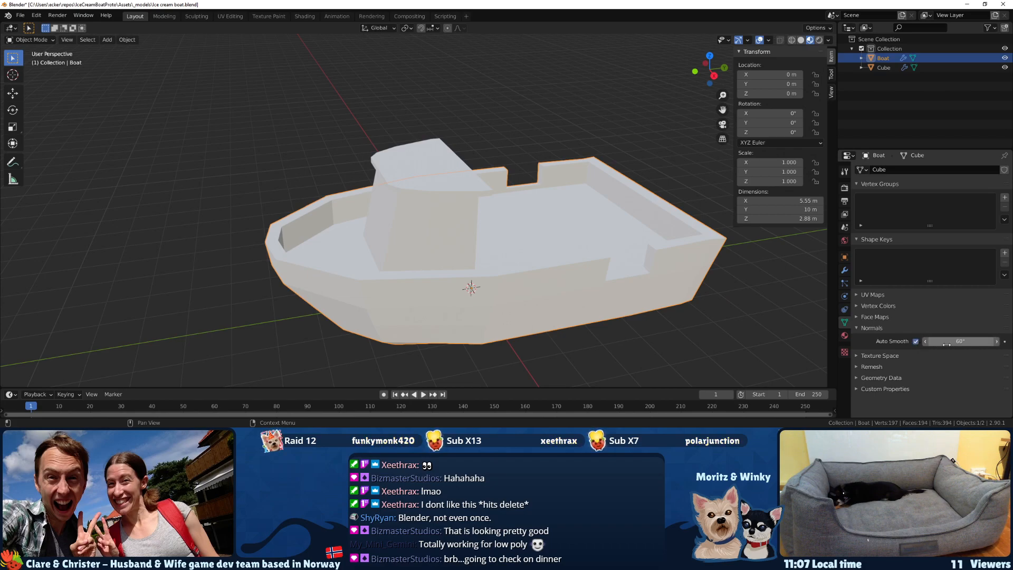
Apply Shade Smooth to the boat hull.
middle_drag(445, 292, 474, 277)
key(F3)
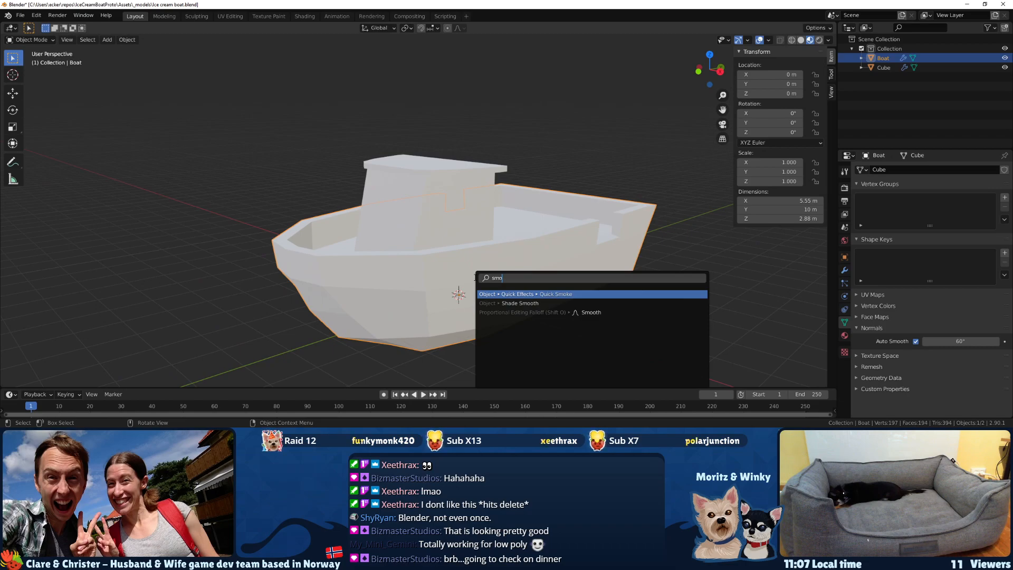
key(Down)
key(Return)
mouse_move(475, 280)
middle_down()
mouse_move(436, 289)
mouse_move(389, 281)
mouse_move(478, 255)
mouse_move(380, 225)
mouse_move(386, 262)
mouse_move(519, 301)
mouse_move(578, 345)
mouse_move(543, 275)
mouse_move(513, 306)
mouse_move(457, 287)
mouse_move(491, 283)
middle_up()
Select the cabin and open its mesh in Edit Mode.
scroll(543, 273, up, 1)
middle_drag(443, 259, 368, 315)
click(461, 254)
key(Tab)
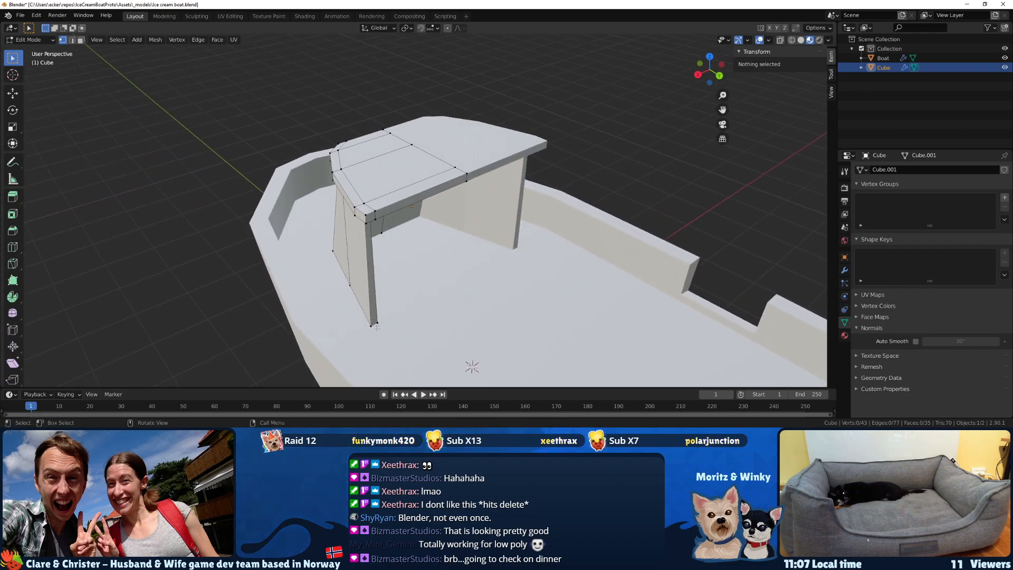
Move the cabin's rear wall end and rear roof corner vertices inward along X by about 0.12 m.
drag(362, 314, 361, 312)
middle_drag(360, 312, 326, 271)
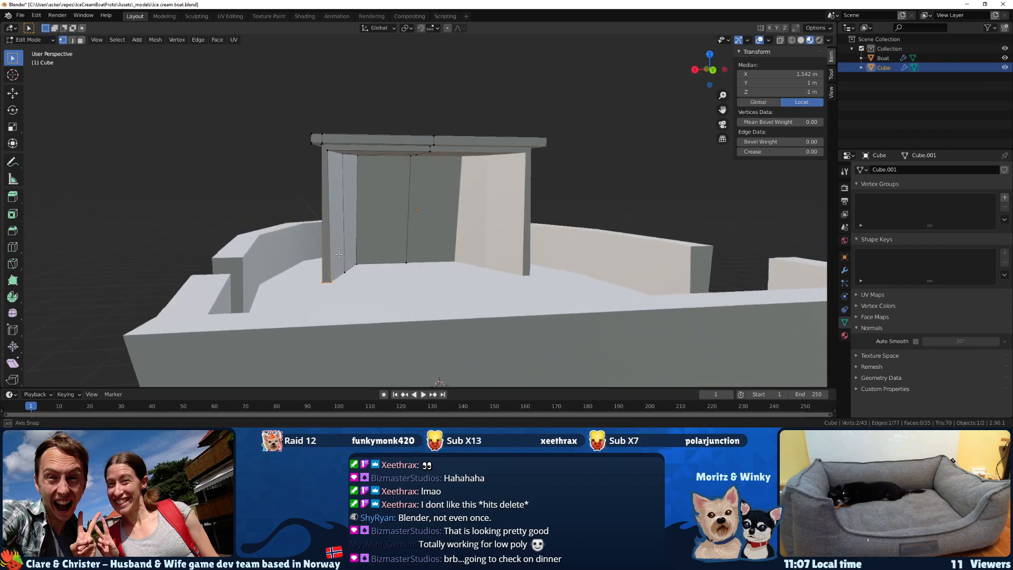
mouse_move(338, 160)
middle_down()
mouse_move(404, 225)
mouse_move(385, 237)
mouse_move(400, 245)
middle_up()
key(z)
click(369, 230)
shift+drag(532, 289, 441, 227)
middle_drag(465, 254, 389, 252)
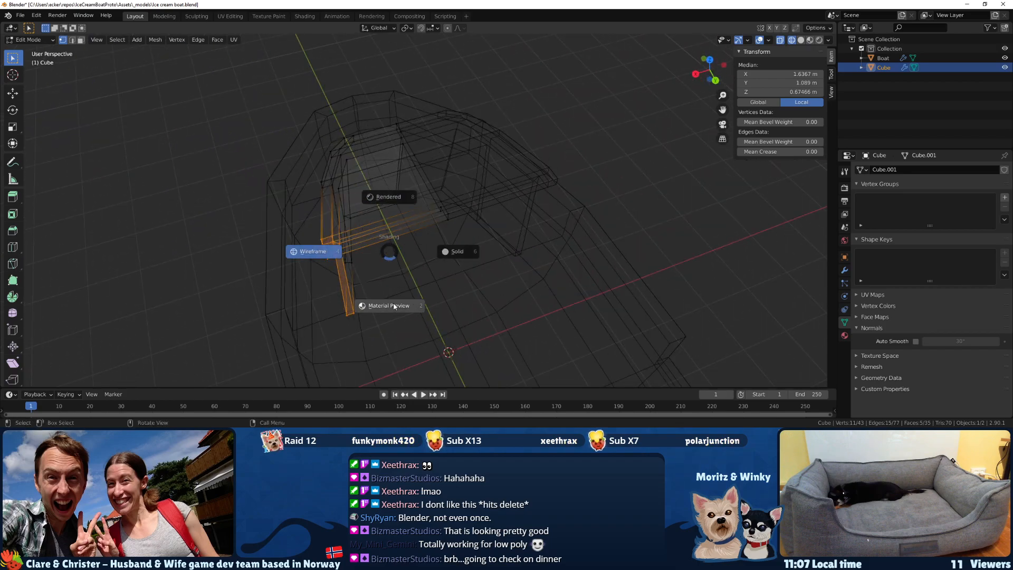
click(395, 306)
key(g)
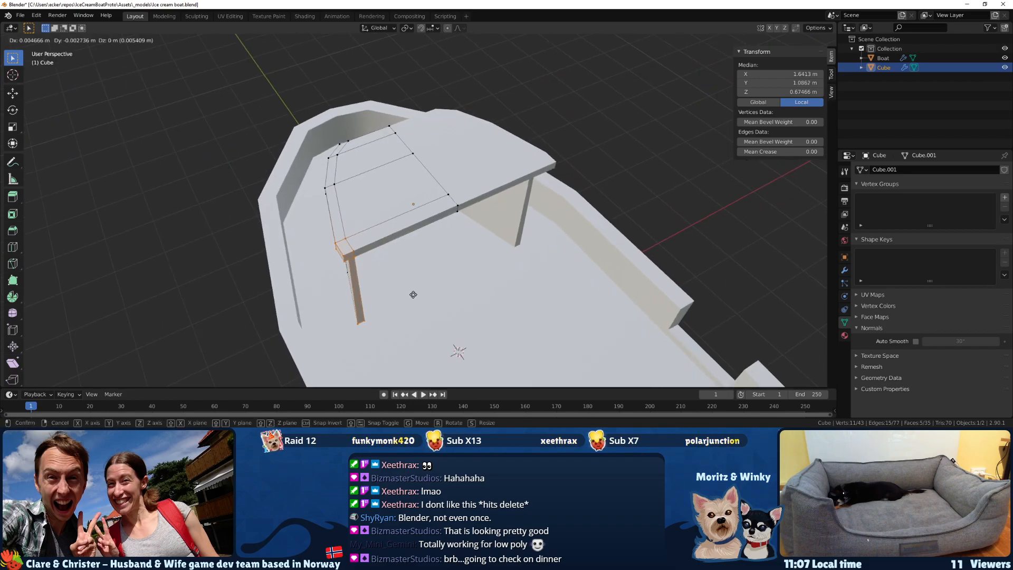
key(x)
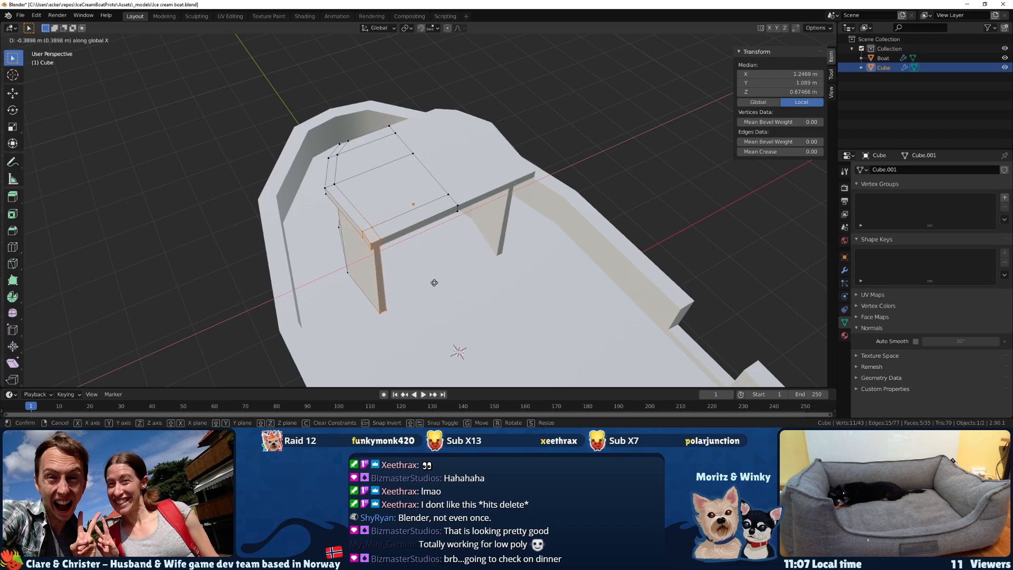
click(414, 285)
Move the middle vertices of the cabin roof and wall top toward the rear along Y by about 0.15 m.
middle_drag(414, 284, 453, 224)
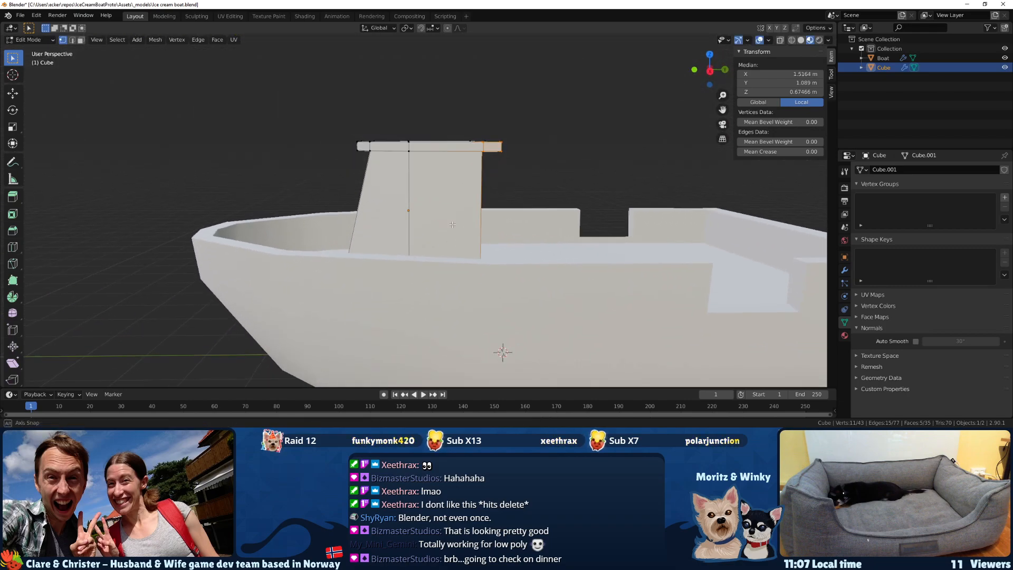
middle_drag(425, 141, 433, 194)
key(g)
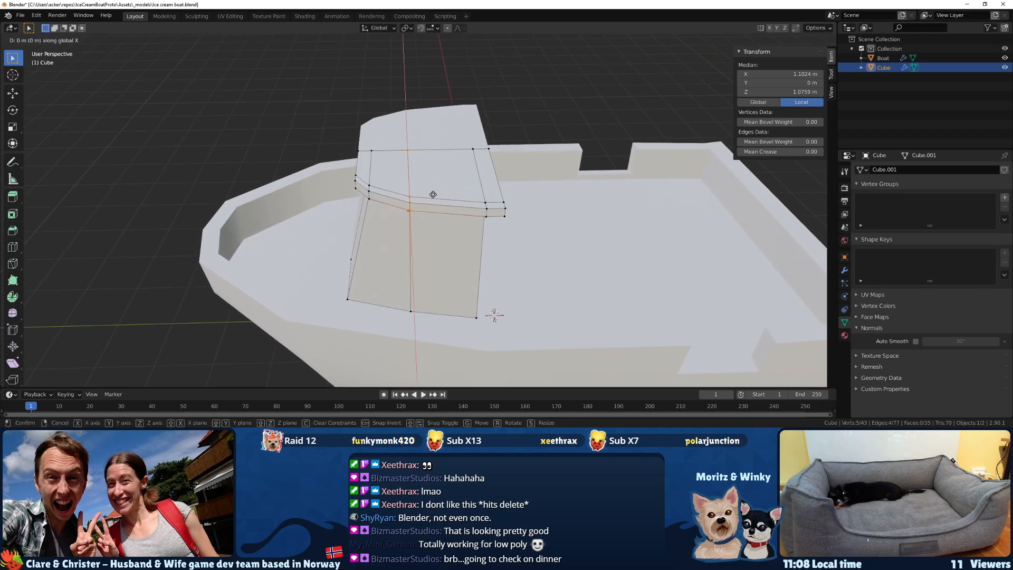
click(447, 195)
Try raising the four outer bottom vertices of the cabin's front and side walls along Z.
middle_drag(447, 194, 414, 303)
click(447, 310)
scroll(414, 303, up, 3)
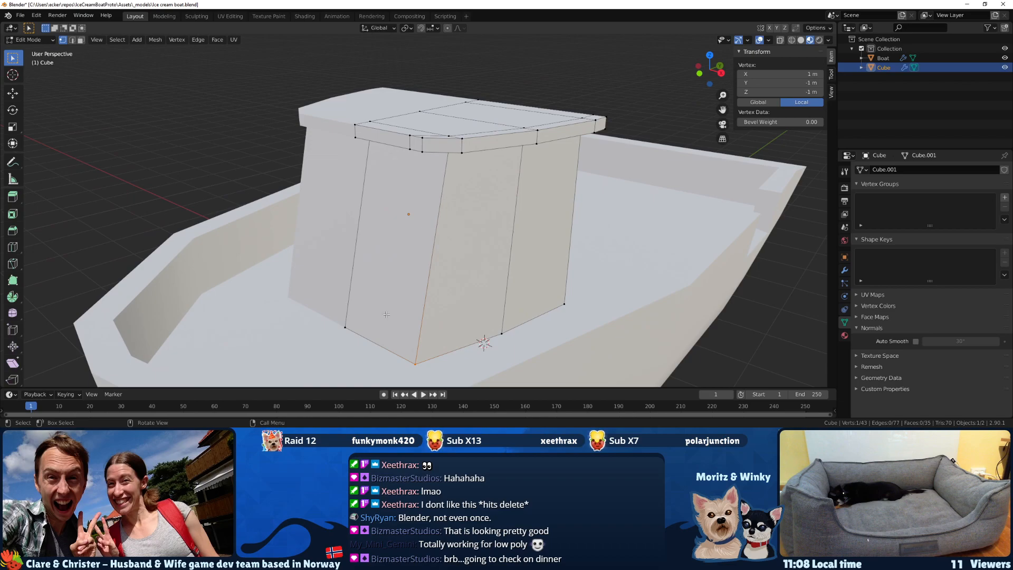
shift+click(347, 328)
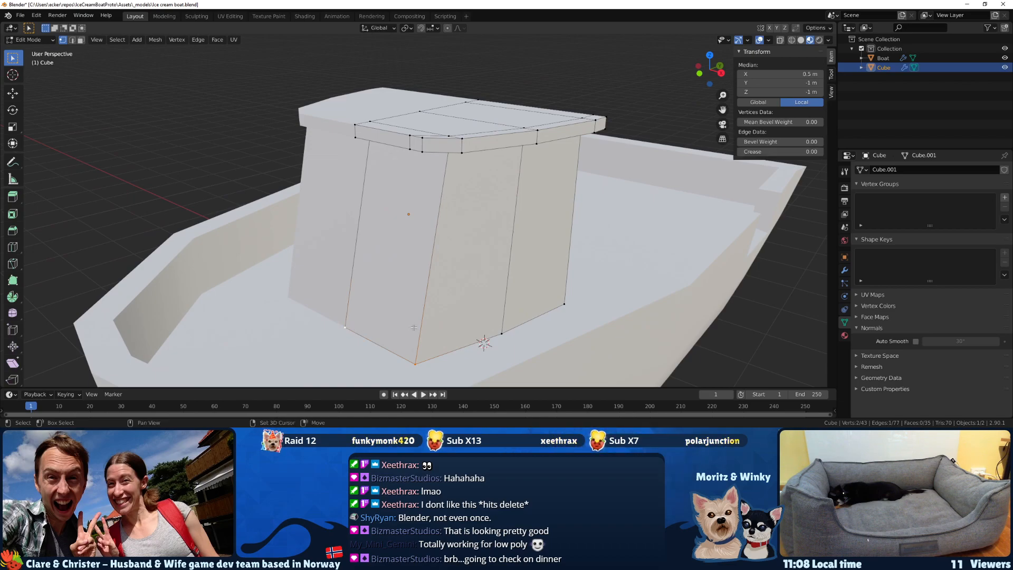
shift+drag(466, 284, 463, 281)
middle_drag(488, 308, 540, 294)
key(g)
key(z)
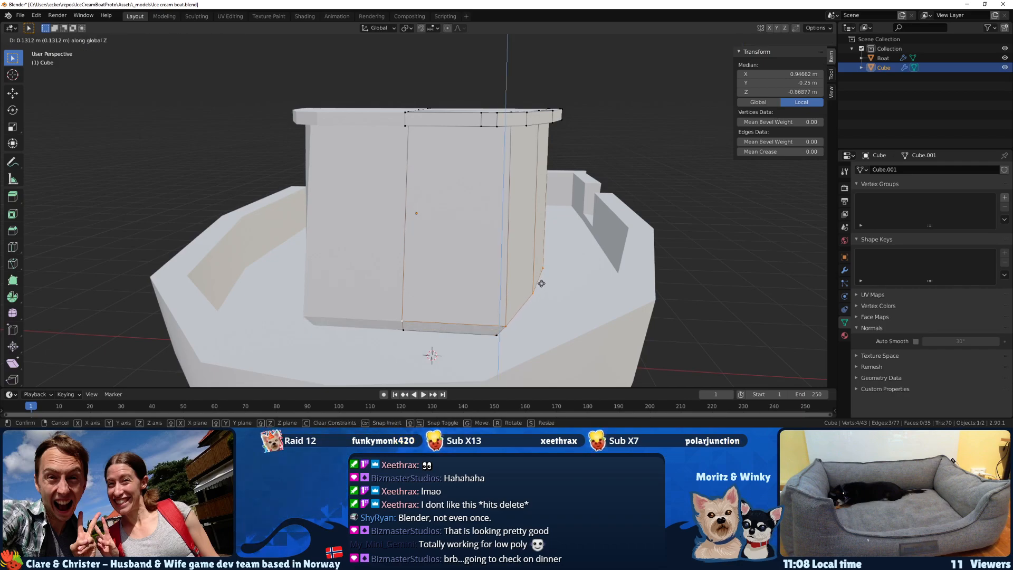
click(540, 274)
middle_drag(540, 275, 435, 303)
key(ctrl+z)
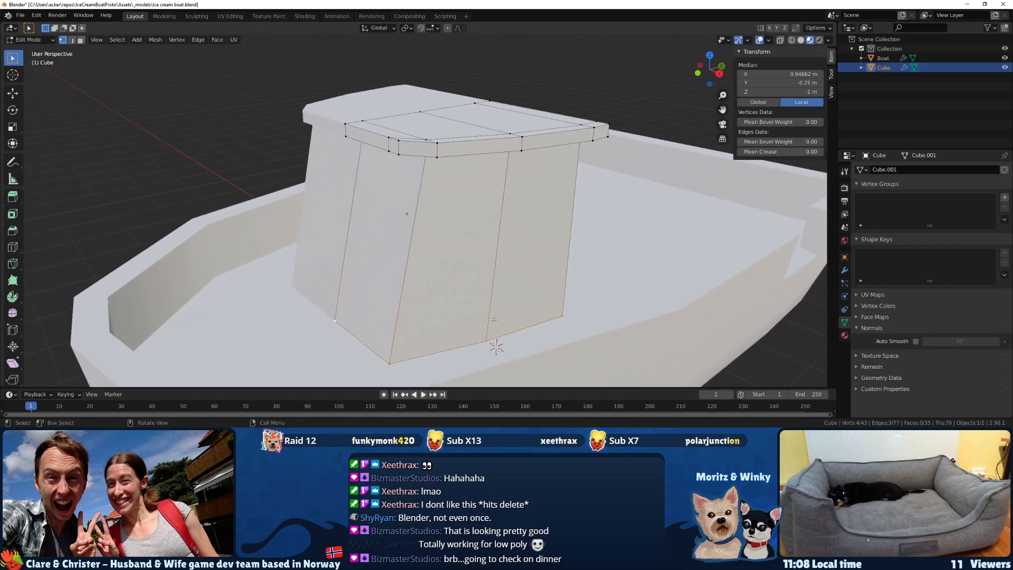
key(k)
key(ctrl)
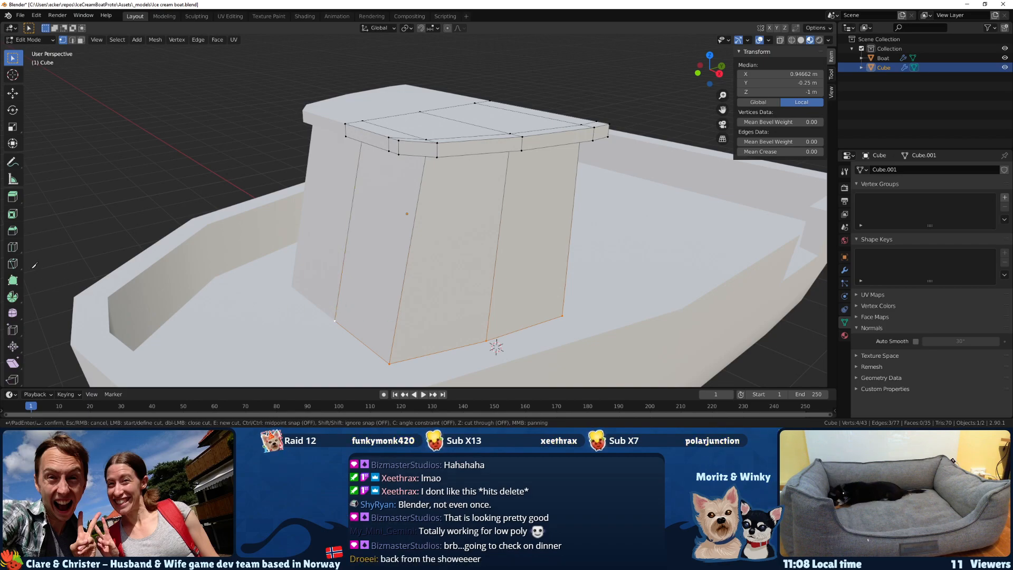
key(Escape)
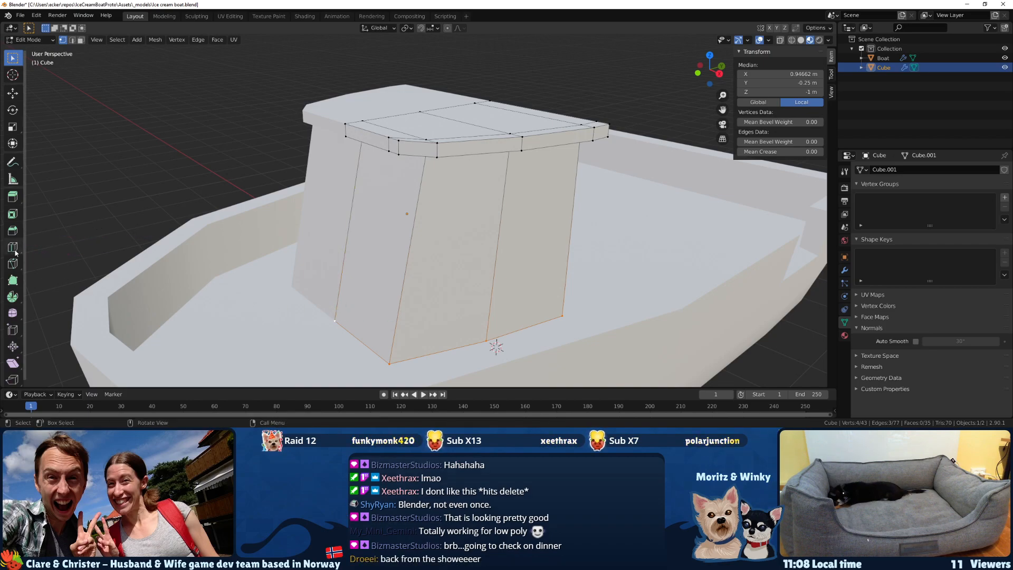
Add a horizontal loop cut around the cabin walls and slide it down near the floor by a factor of about 0.86.
click(13, 246)
click(353, 273)
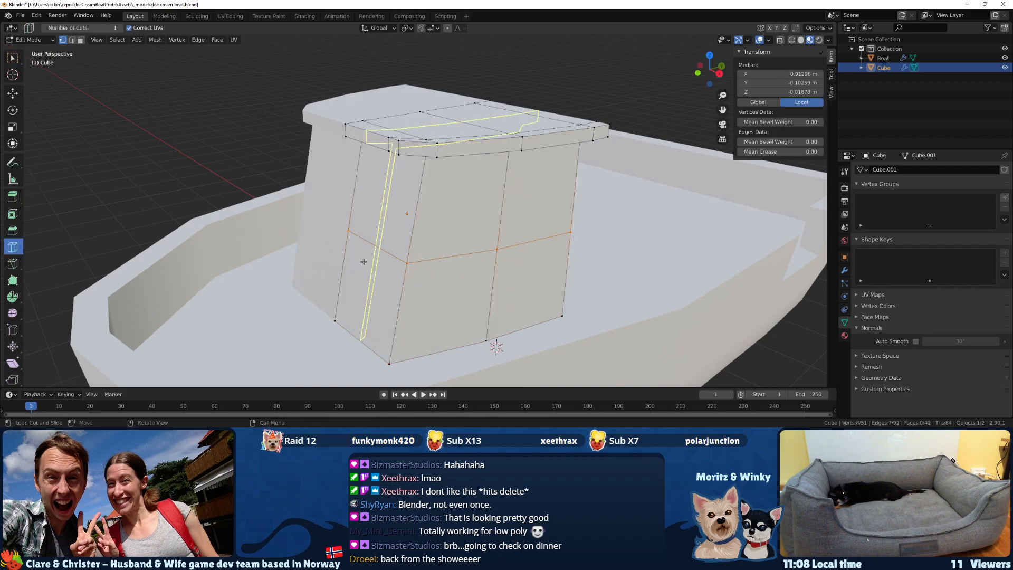
key(g)
key(g)
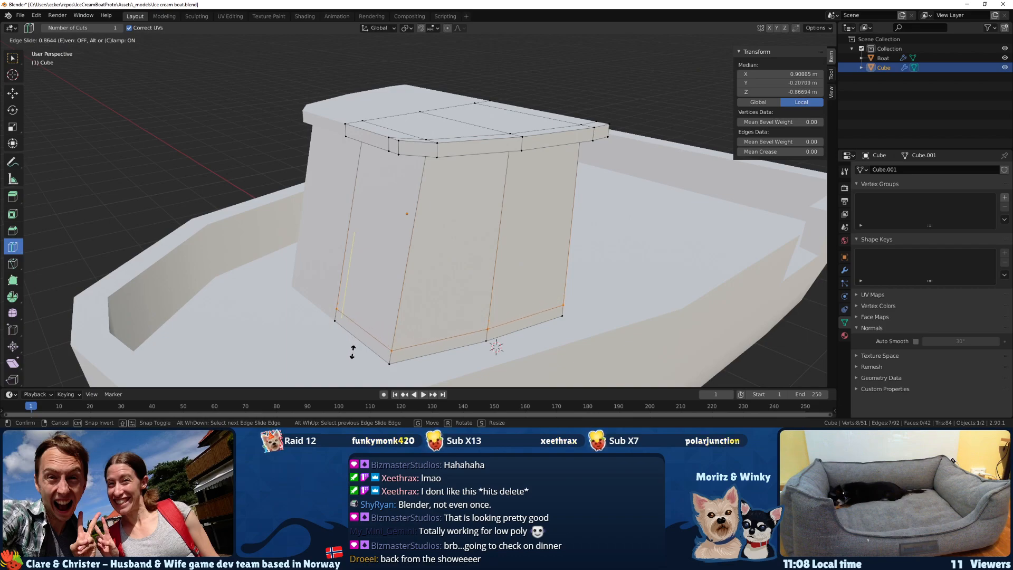
click(351, 344)
Select the outer faces of the narrow bottom strip along the cabin's front and side walls.
middle_drag(352, 344, 296, 300)
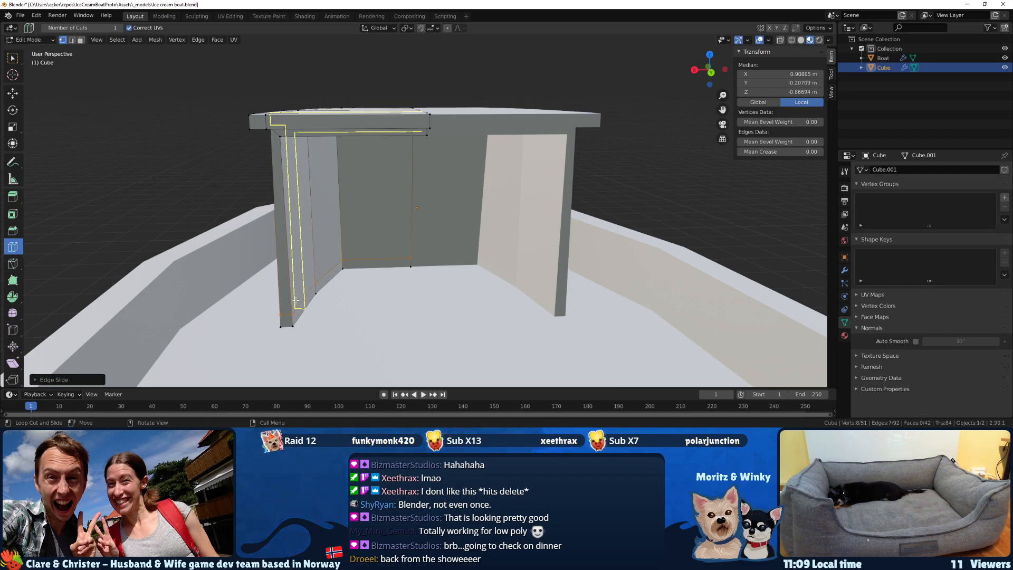
middle_drag(281, 304, 460, 288)
key(3)
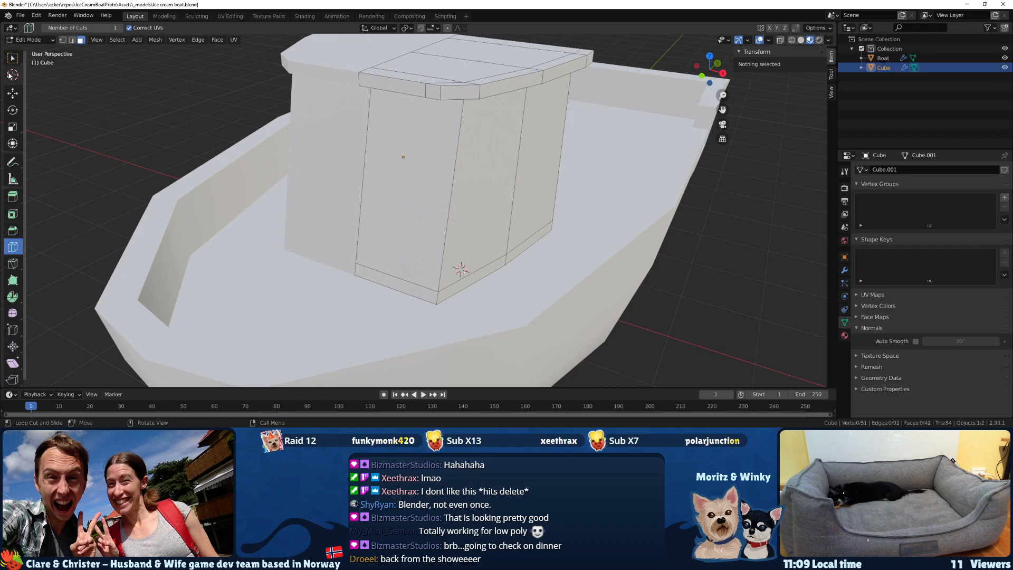
click(12, 57)
click(386, 285)
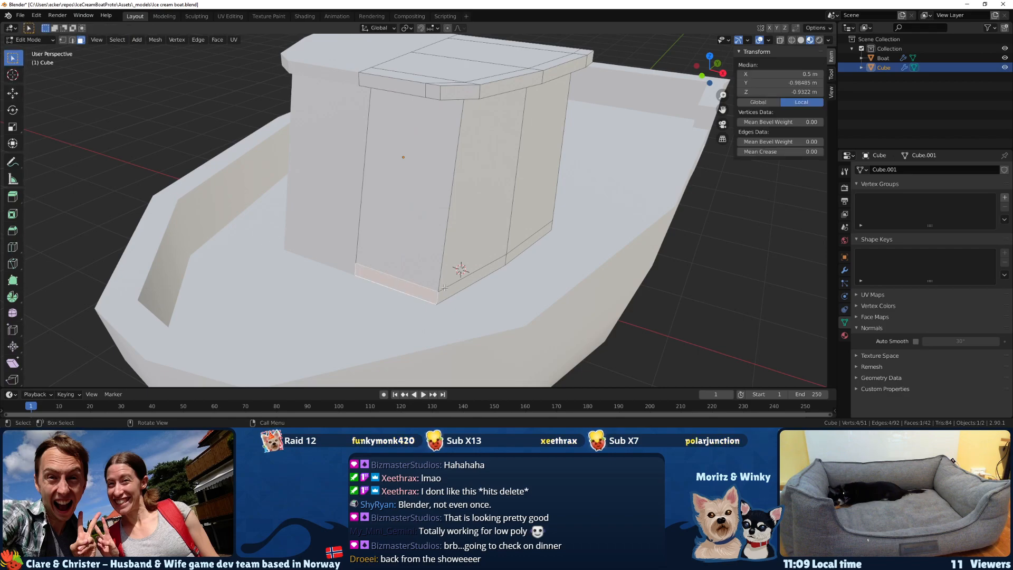
shift+click(522, 252)
middle_drag(522, 252, 317, 248)
Try extruding the bottom strip faces with the wall's rear end face included in the selection, and sliding their vertices.
shift+click(390, 297)
middle_drag(408, 229, 450, 239)
key(e)
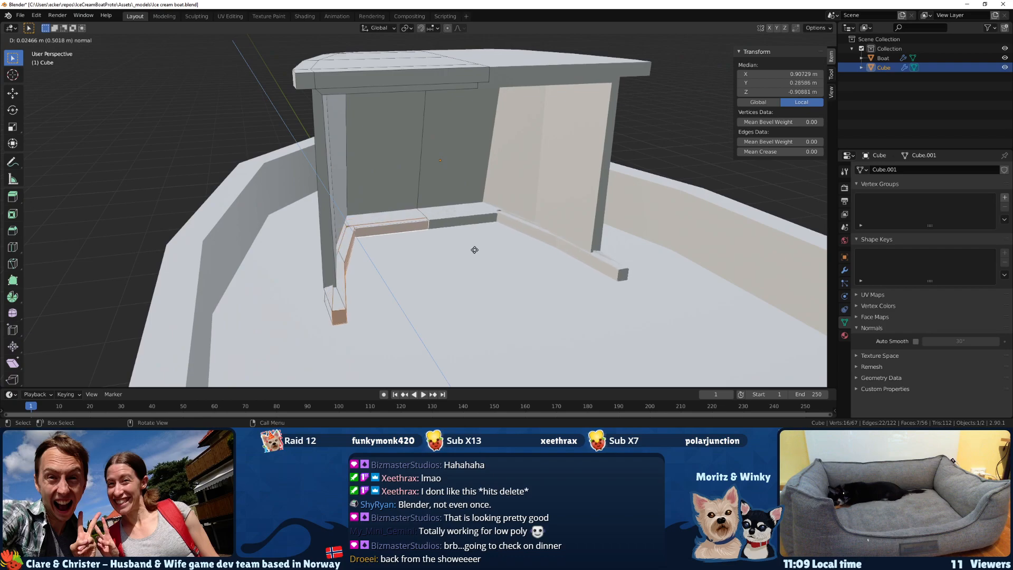
click(470, 241)
key(shift+v)
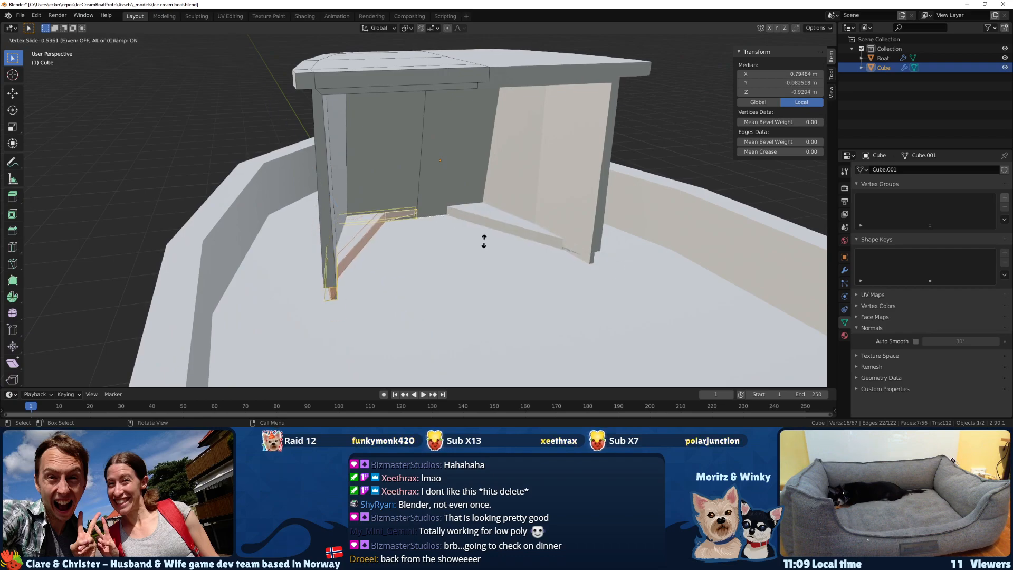
key(Escape)
middle_drag(443, 247, 481, 258)
key(ctrl+z)
Undo a second, shorter extrusion of the bottom strip and remove the rear end face from the selection.
key(e)
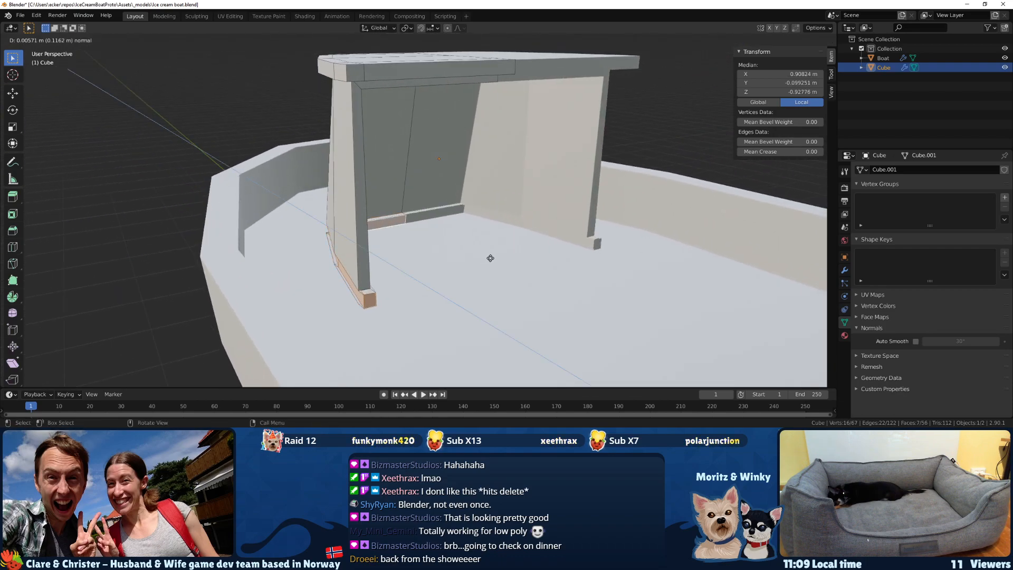
click(543, 276)
middle_drag(543, 275, 462, 273)
key(ctrl+z)
key(ctrl+z)
Try extruding only the outer bottom strip faces outward by about 0.05 m.
key(e)
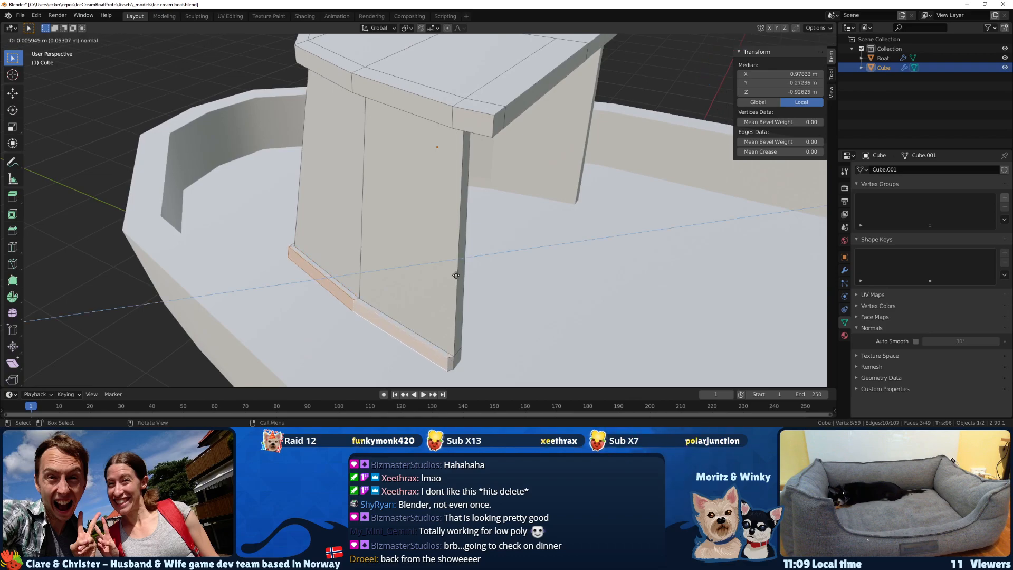
click(453, 276)
middle_drag(453, 276, 472, 285)
key(ctrl+z)
Extrude the outer bottom strip faces of the cabin walls outward by about 0.12 m.
key(e)
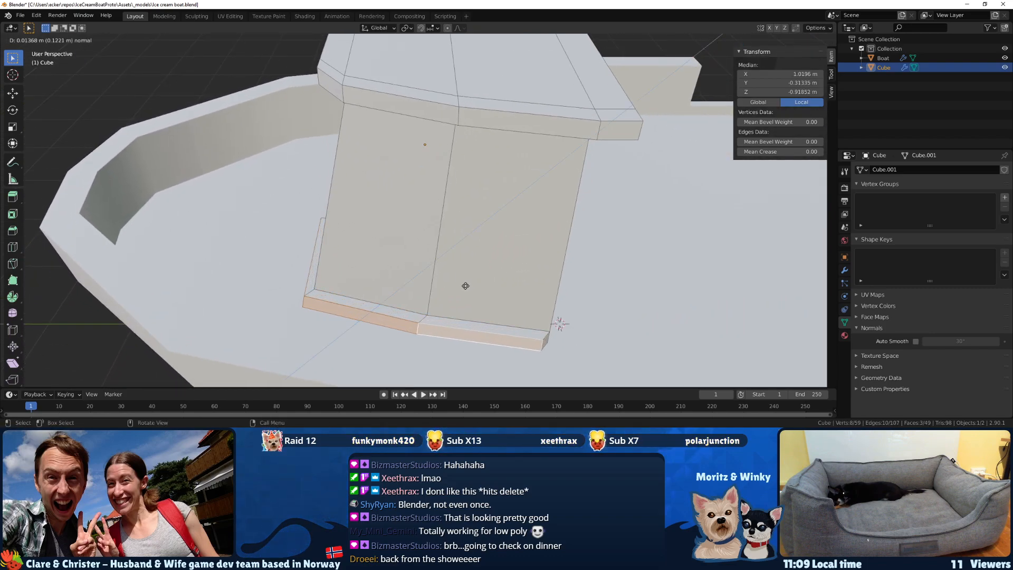
click(462, 286)
middle_drag(462, 286, 341, 279)
Select the inner faces of the bottom strip along the cabin's side and front walls.
click(282, 286)
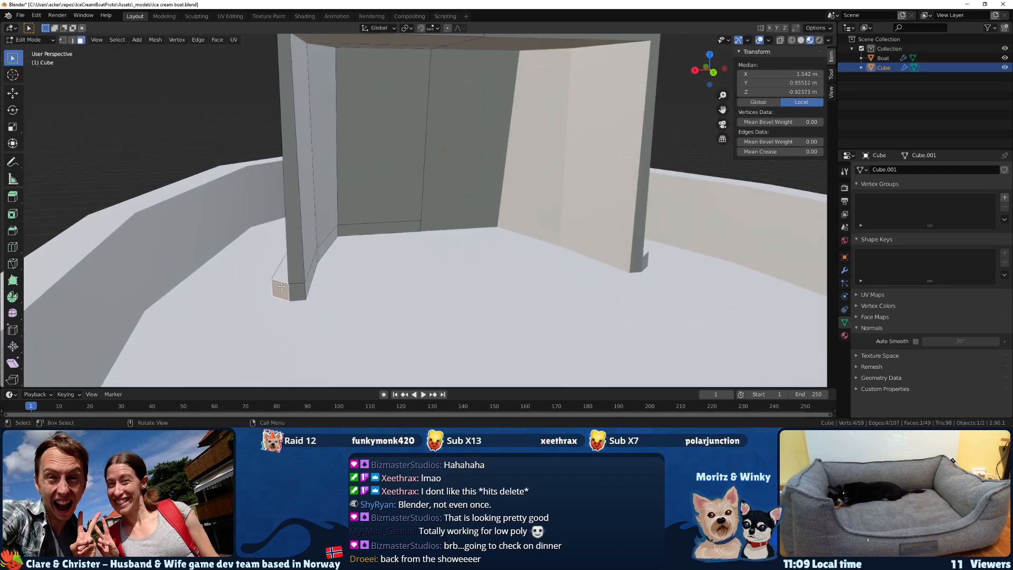
click(315, 269)
shift+click(356, 231)
middle_drag(356, 230, 308, 254)
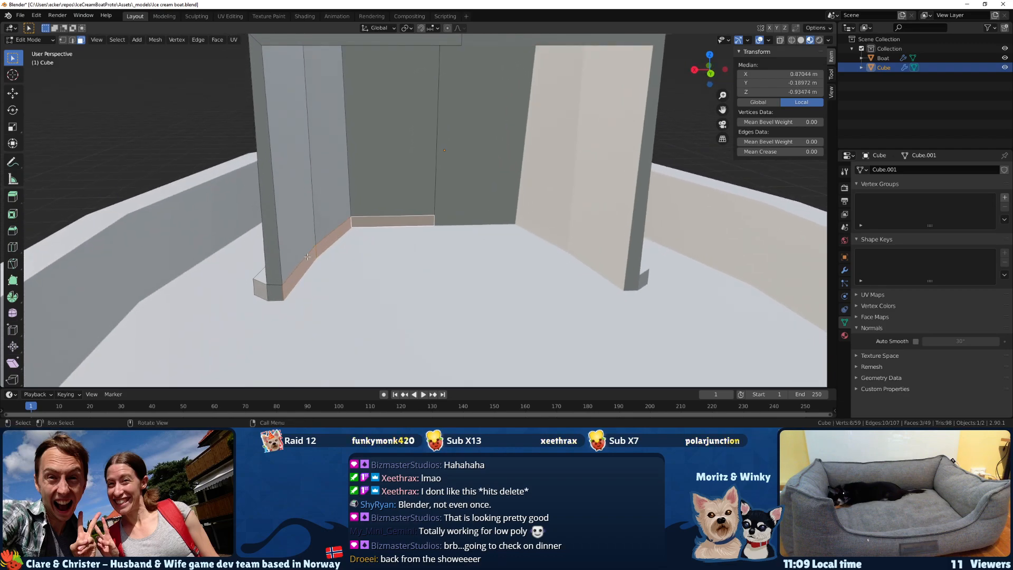
Extrude the two rear end faces of the cabin's base strip outward by about 0.15 m and adjust their position along X.
click(268, 289)
shift+click(263, 289)
middle_drag(309, 301, 381, 288)
key(e)
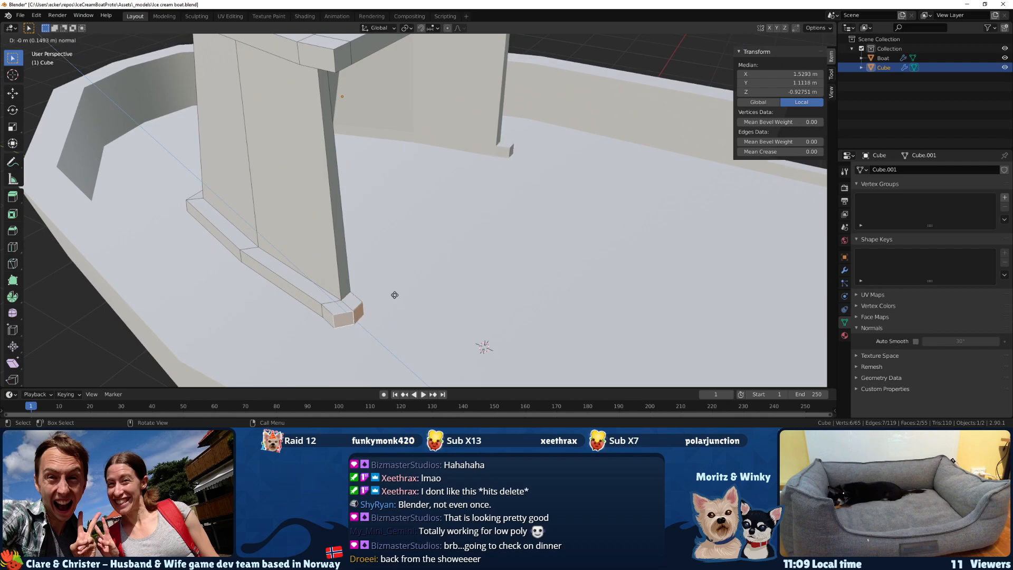
middle_drag(389, 294, 434, 235)
key(g)
key(x)
click(362, 316)
Switch the viewport to wireframe shading and select the faces at the front end of the cabin roof.
scroll(429, 316, down, 3)
middle_drag(385, 126, 361, 180)
key(z)
click(269, 174)
drag(324, 153, 232, 74)
key(z)
click(252, 114)
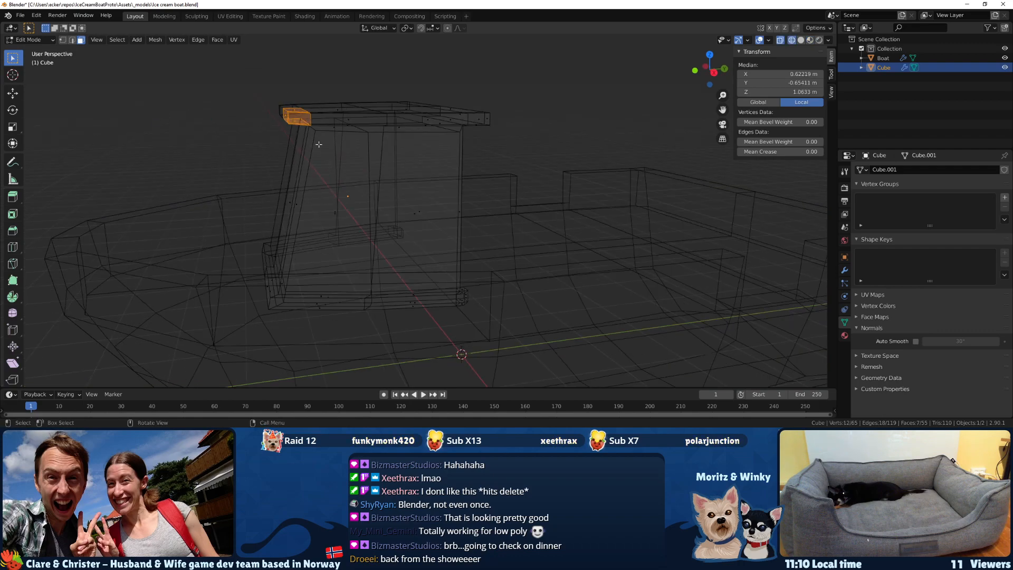
middle_drag(315, 143, 311, 140)
key(z)
click(291, 143)
Try lowering the vertices at the front end of the cabin roof by about 0.1 m along Z.
key(1)
drag(314, 137, 244, 88)
middle_drag(300, 134, 303, 135)
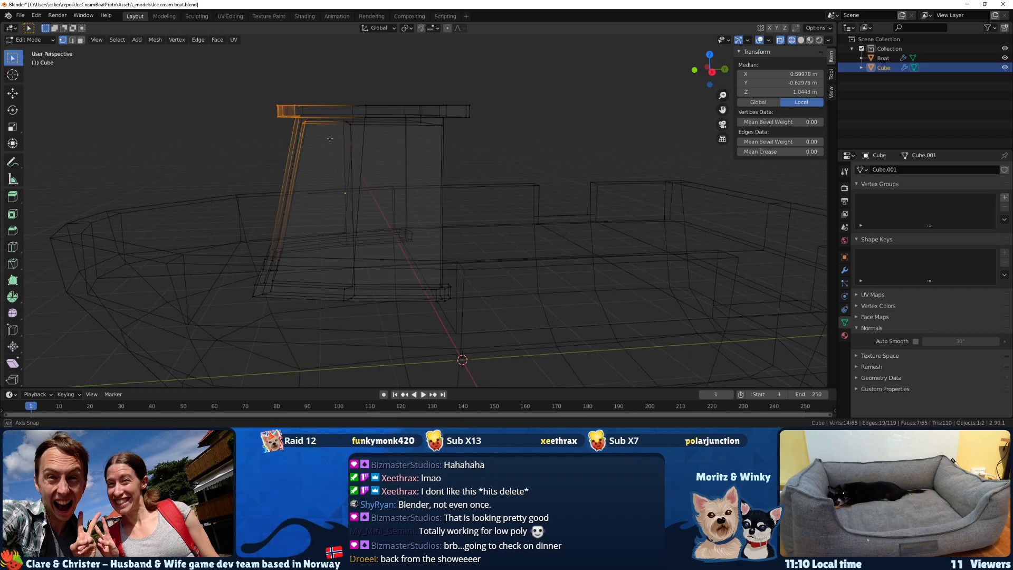
key(g)
key(z)
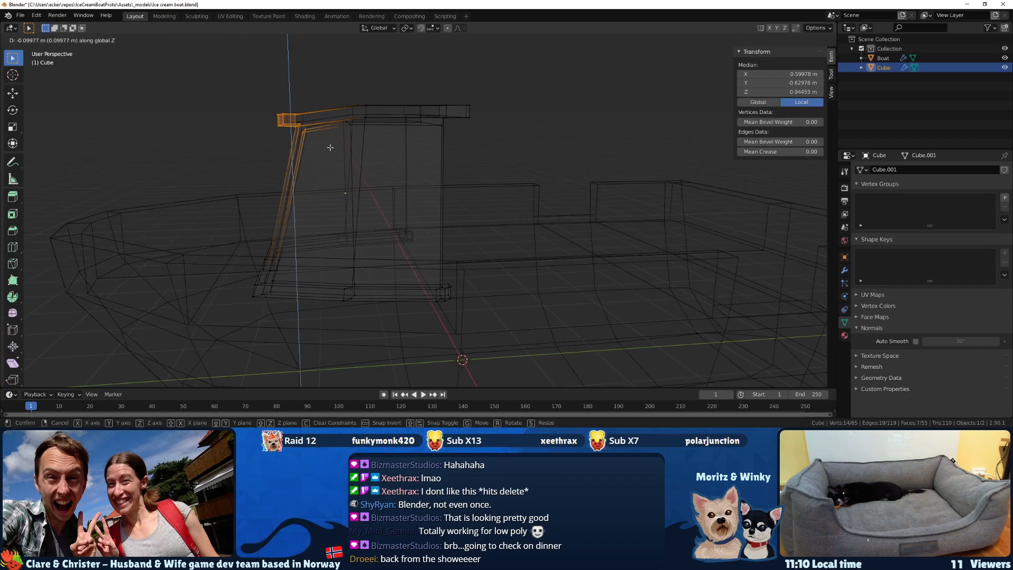
right_click(329, 148)
In the right orthographic view, shift the upper middle vertices of the inner side wall along Y to line up with the roof's middle vertices.
drag(380, 154, 254, 77)
scroll(335, 139, down, 1)
key(KP_1)
key(KP_3)
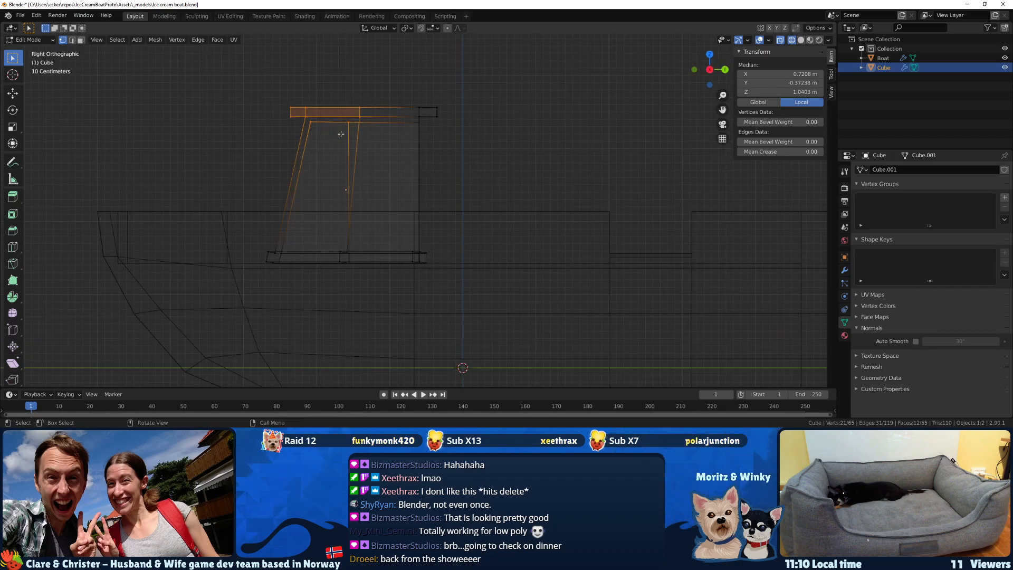
drag(340, 134, 356, 117)
key(g)
key(y)
click(347, 121)
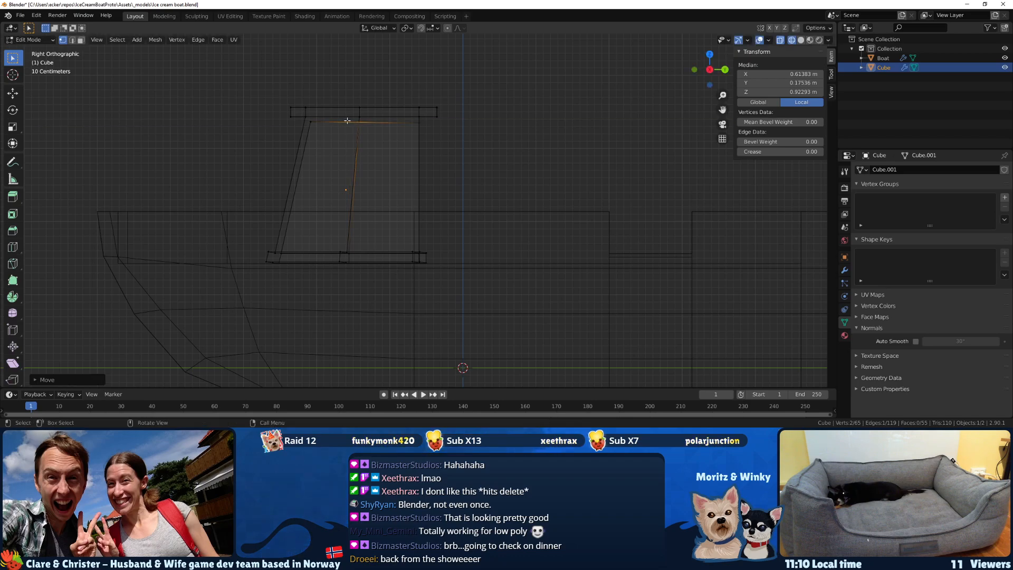
Select all roof and upper wall vertices and try a forward tilt, comparing the cabin with and without it.
key(ctrl+l)
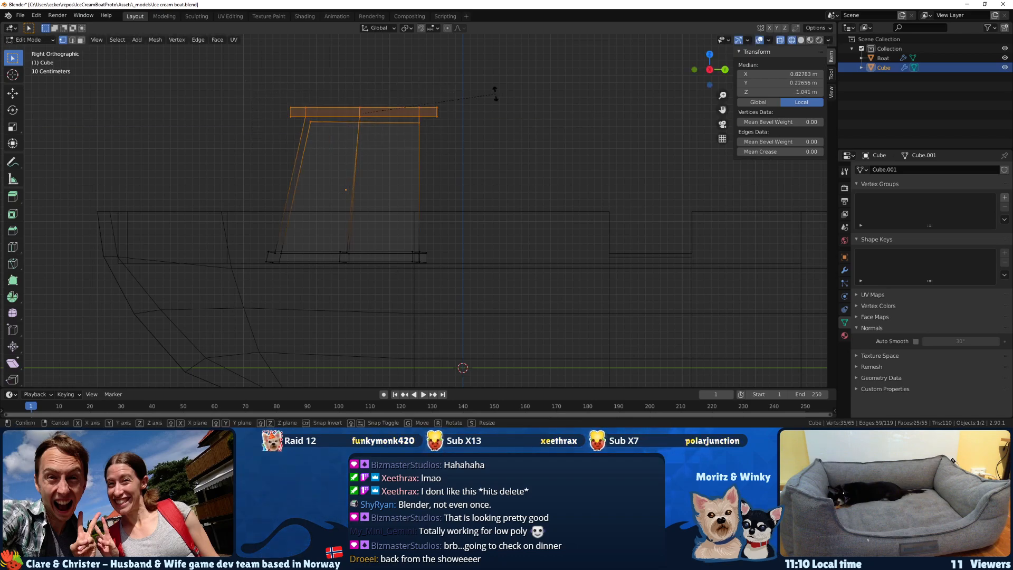
key(r)
click(490, 82)
key(ctrl+z)
key(ctrl+shift+z)
key(ctrl+z)
key(ctrl+shift+z)
key(ctrl+z)
key(ctrl+shift+z)
key(ctrl+z)
key(ctrl+shift+z)
key(ctrl+z)
key(ctrl+shift+z)
key(ctrl+z)
key(ctrl+shift+z)
key(ctrl+z)
Rotate the roof and upper wall vertices so the roof slopes down toward the bow, and view it in material preview.
key(r)
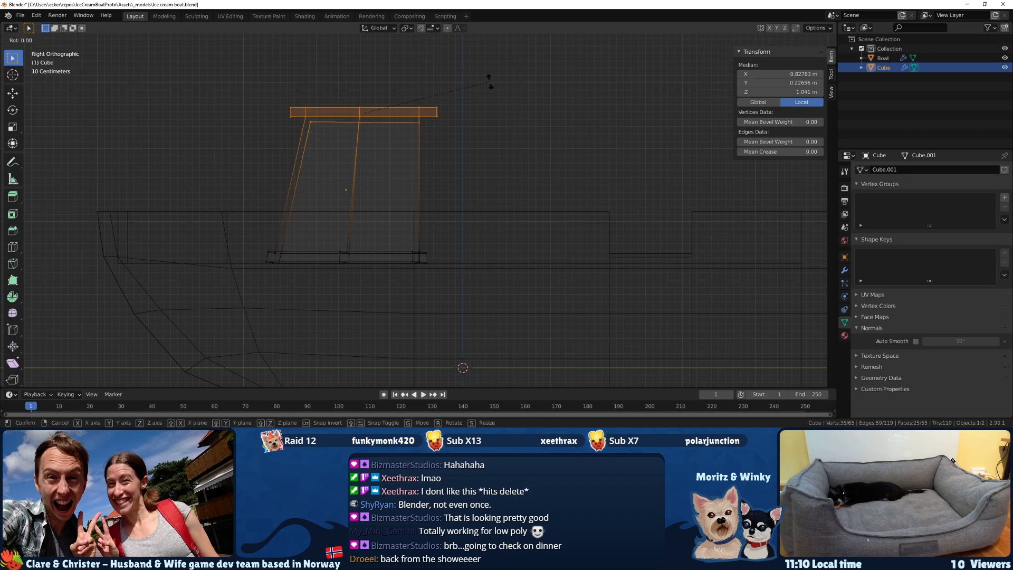
click(481, 72)
key(g)
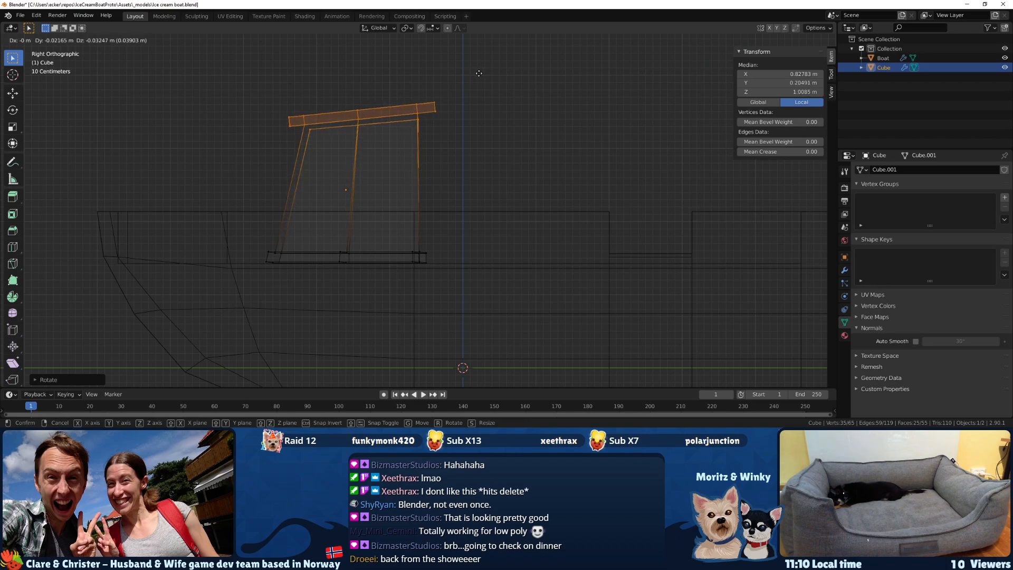
key(Escape)
middle_drag(476, 77, 424, 94)
key(z)
click(432, 142)
mouse_move(432, 143)
middle_down()
mouse_move(471, 141)
mouse_move(448, 140)
middle_up()
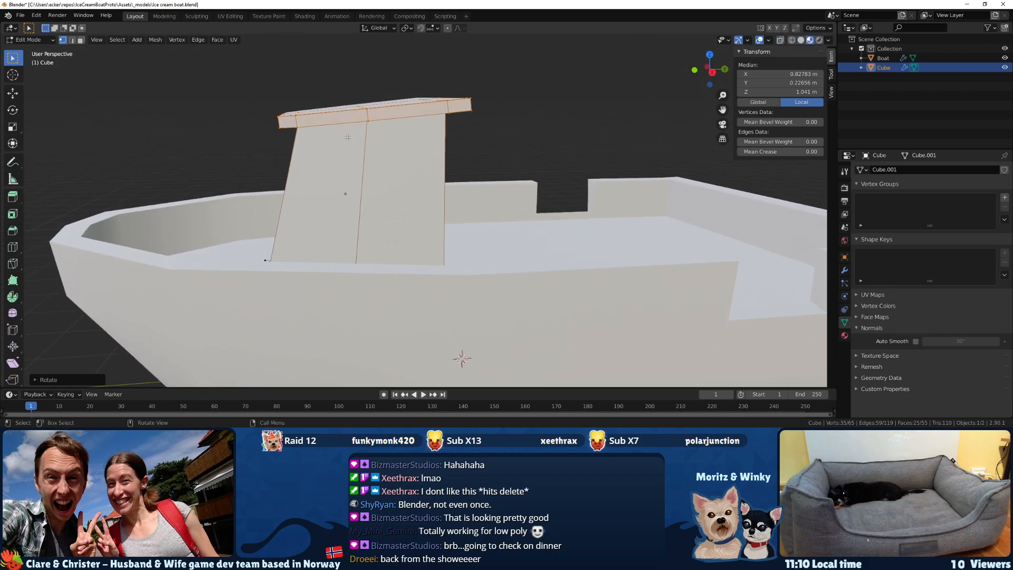
In wireframe, raise the middle vertices of the roof and upper side wall by about 0.02 m along Z.
key(z)
click(378, 140)
middle_drag(378, 140, 358, 122)
key(g)
key(z)
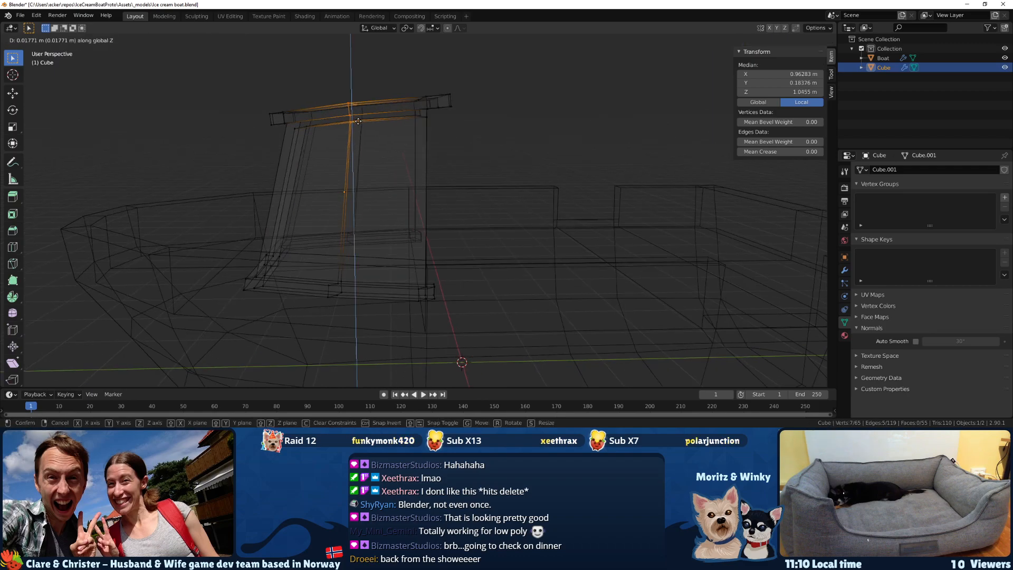
click(359, 123)
Add the rear upper wall and roof vertices to the selection and raise them by about 0.03 m along Z.
middle_drag(402, 124, 426, 133)
drag(426, 153, 406, 119)
middle_drag(406, 119, 412, 106)
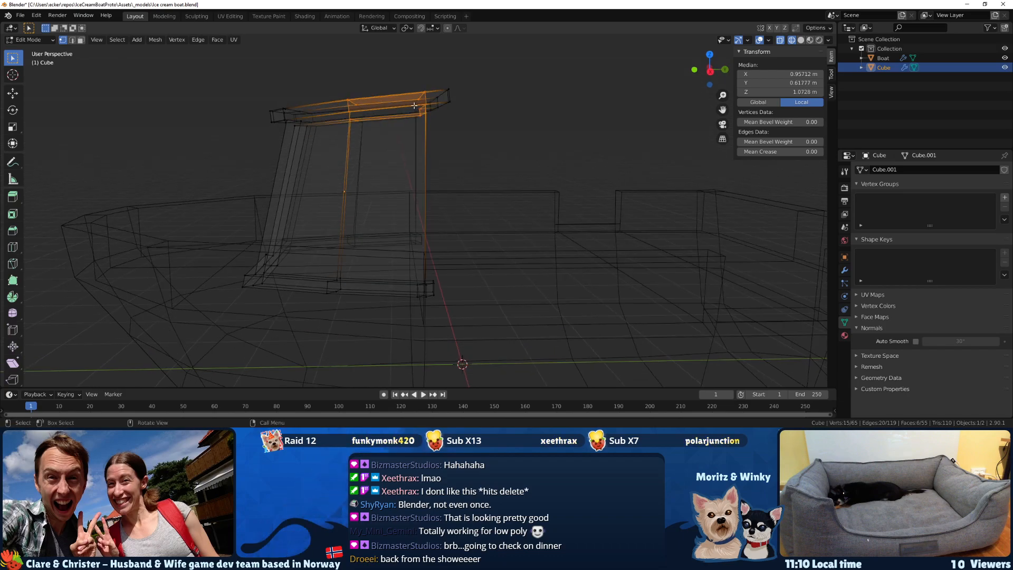
key(g)
key(z)
click(413, 100)
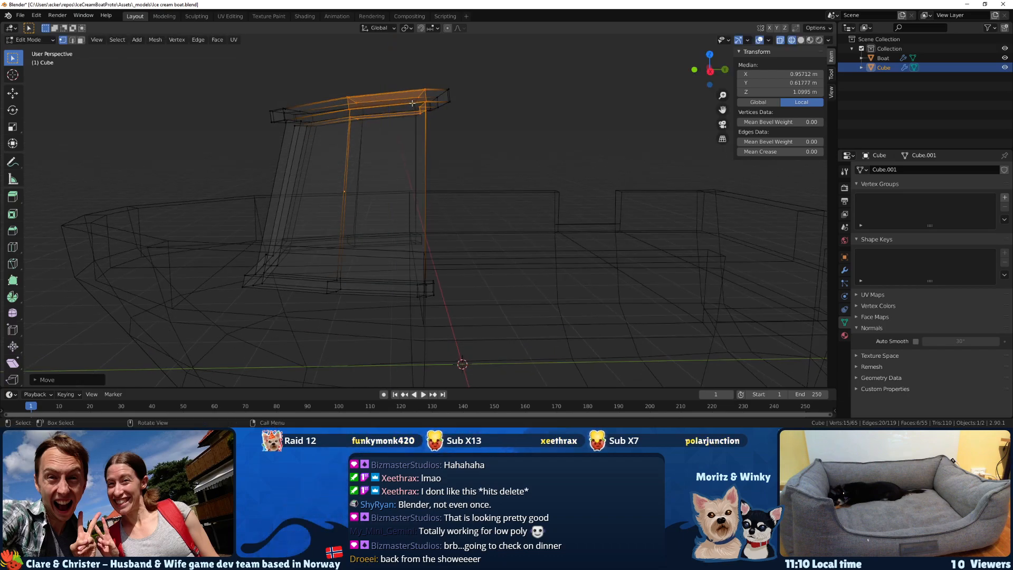
Lower the outermost vertices at the roof's front edge by about 0.06 m along Z.
scroll(377, 117, down, 2)
key(Tab)
middle_drag(376, 118, 372, 138)
key(Tab)
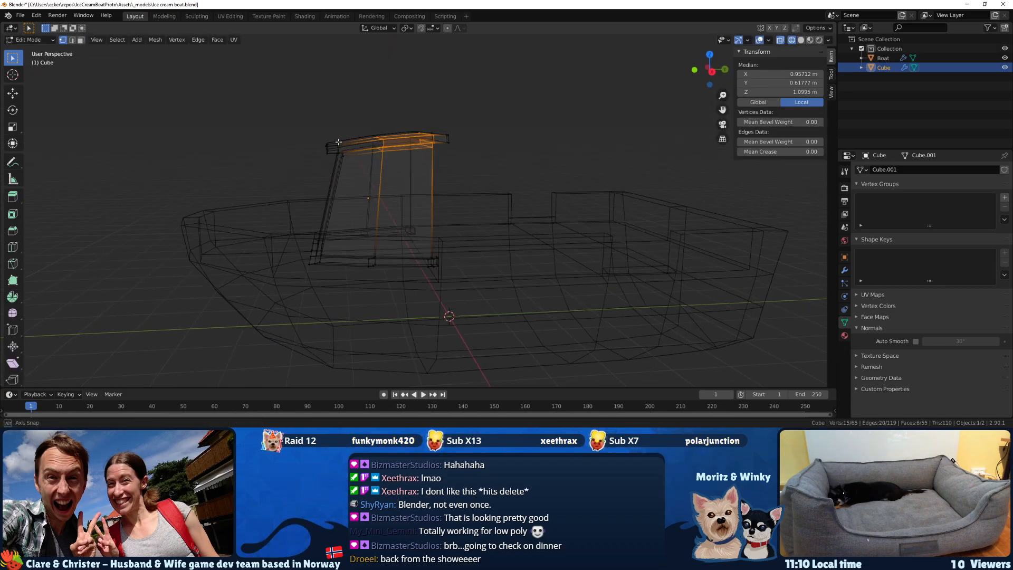
drag(342, 158, 317, 133)
key(g)
key(z)
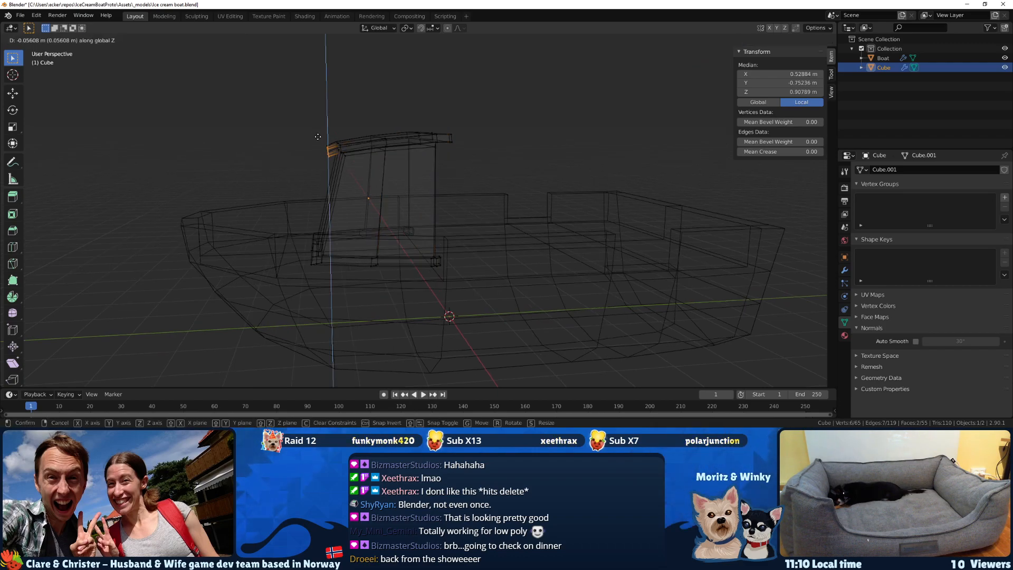
click(318, 137)
Return to object mode and view the cabin in material preview and in solid shading.
key(Tab)
key(z)
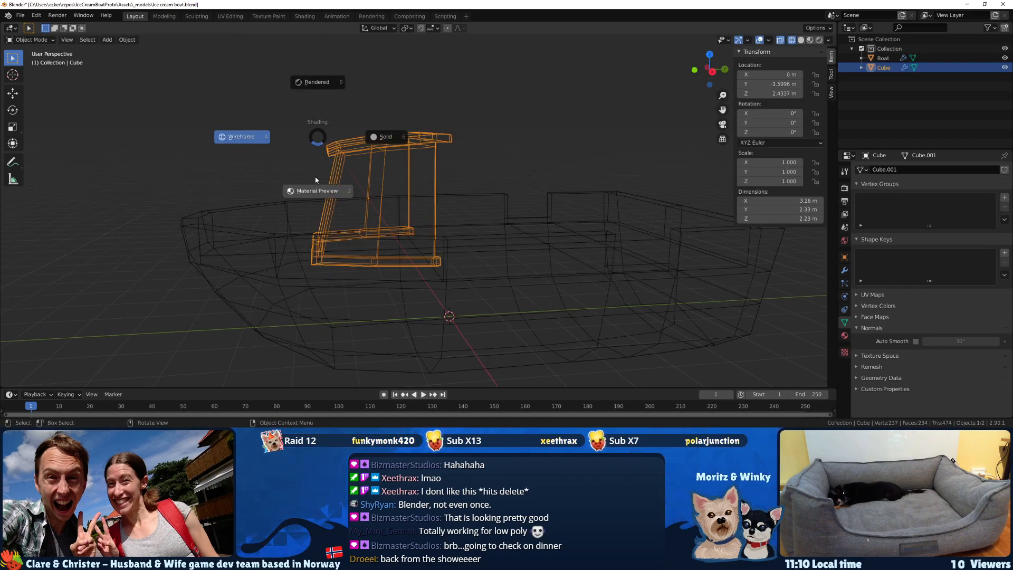
click(319, 188)
mouse_move(328, 186)
middle_down()
mouse_move(392, 173)
mouse_move(308, 199)
mouse_move(408, 222)
middle_up()
scroll(310, 201, up, 3)
key(z)
click(442, 189)
mouse_move(443, 190)
middle_down()
mouse_move(486, 189)
mouse_move(424, 185)
middle_up()
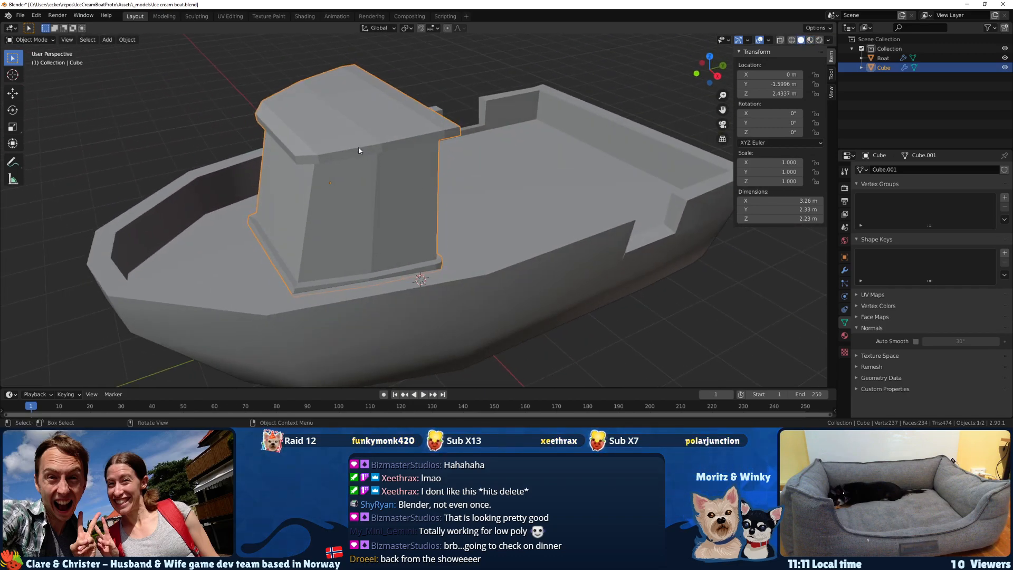
Enable Auto Smooth at 60° for the cabin and apply Shade Smooth to it.
middle_drag(357, 149, 369, 153)
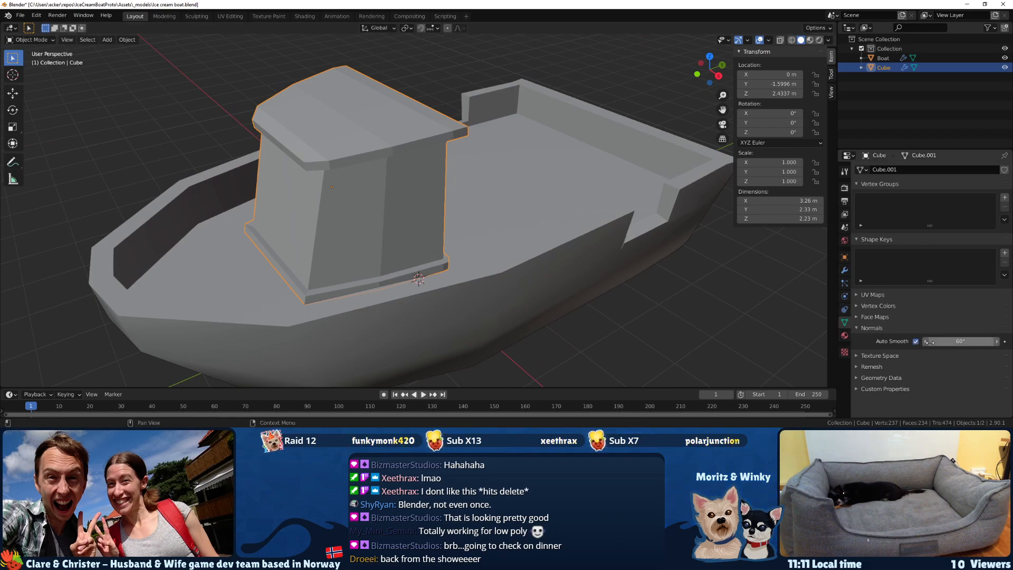
middle_drag(535, 158, 432, 169)
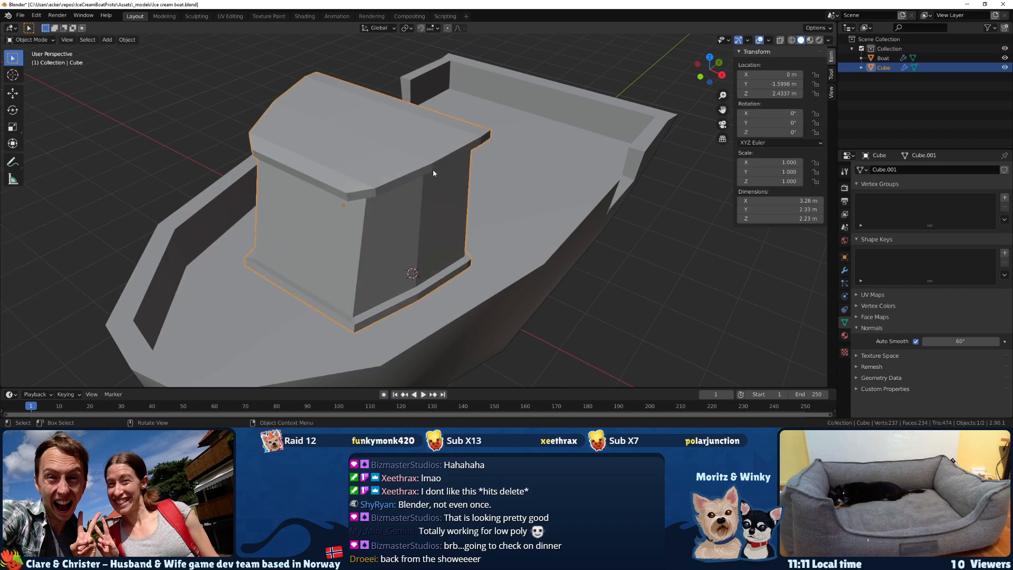
key(F3)
text(sm)
key(Down)
key(Return)
key(KP_Divide)
key(KP_Divide)
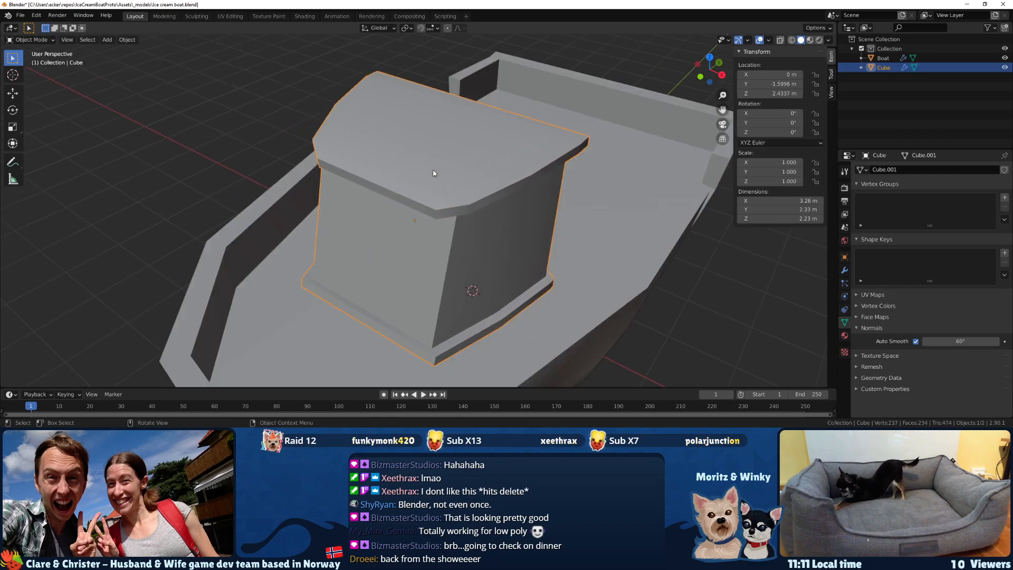
Save the boat file.
scroll(432, 173, down, 3)
key(ctrl+s)
scroll(402, 170, down, 3)
middle_drag(515, 201, 343, 224)
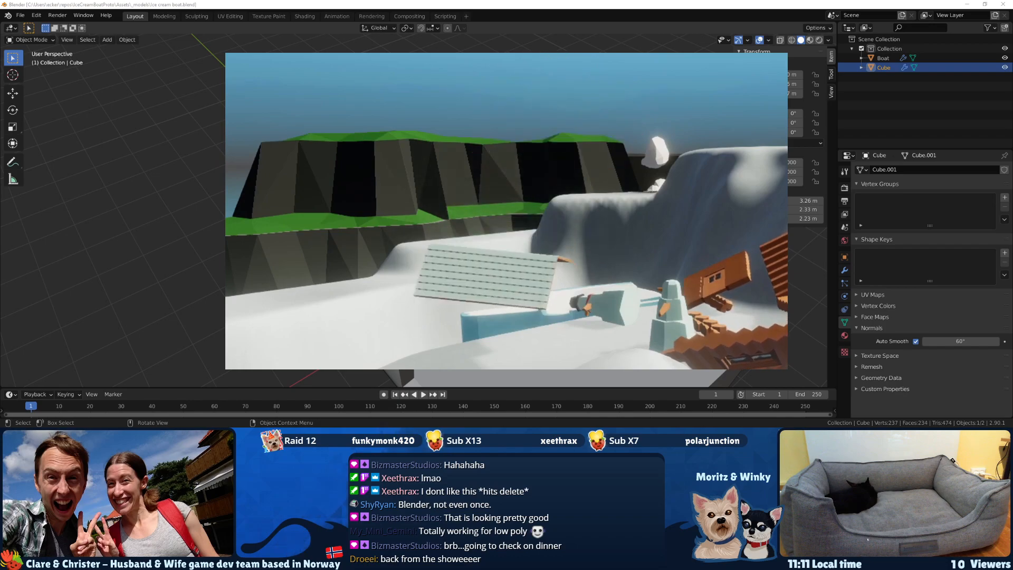
Knife a horizontal cut at about mid-height across the inner faces of the cabin's side and front walls.
middle_drag(397, 346, 397, 239)
key(Tab)
scroll(371, 228, up, 3)
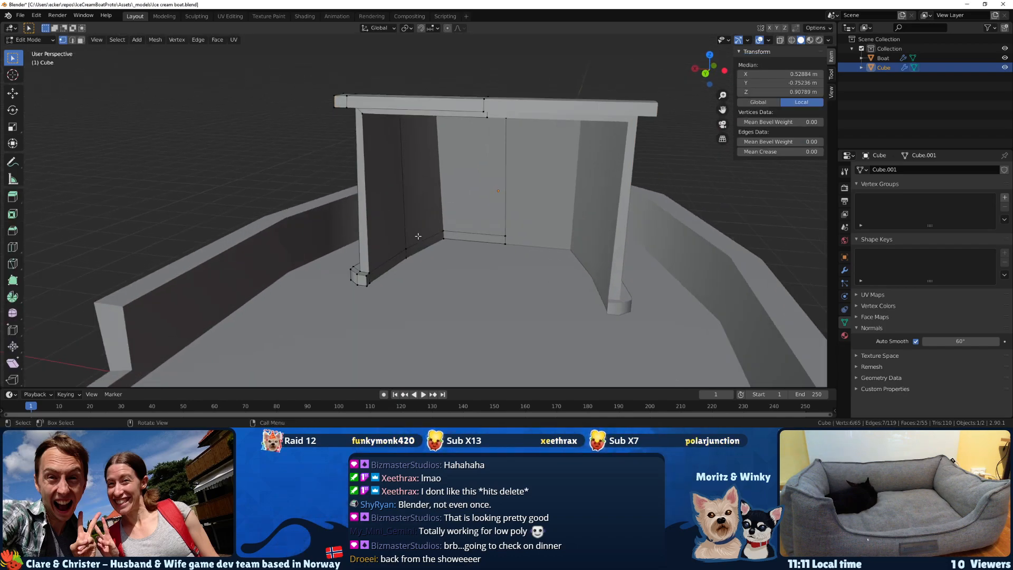
scroll(374, 272, up, 2)
middle_drag(384, 264, 316, 260)
key(k)
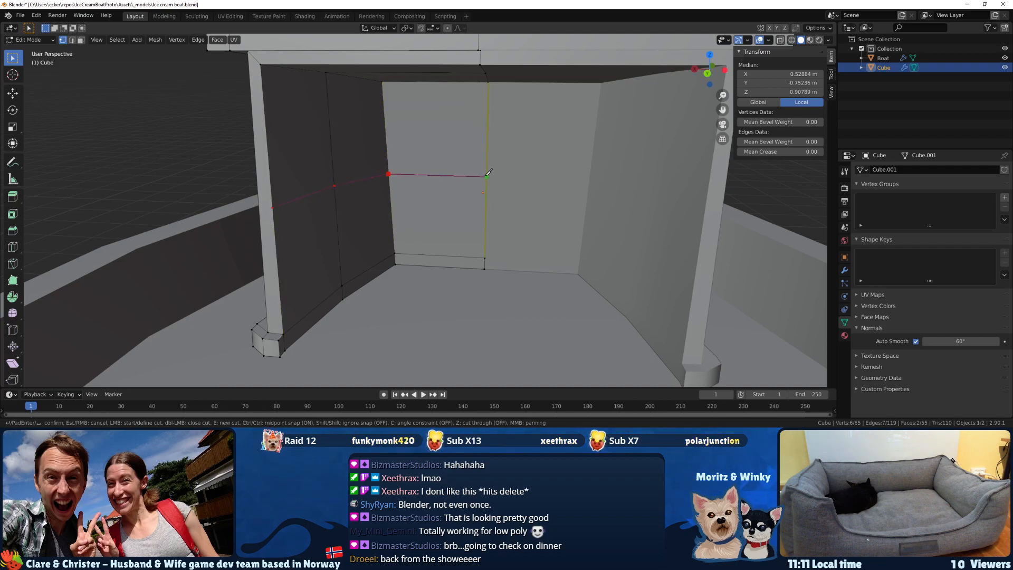
click(485, 176)
key(Return)
Extrude the inner wall faces below the cut, including the bottom strip, into the cabin by about 0.1 m.
middle_drag(486, 176, 324, 300)
click(324, 300)
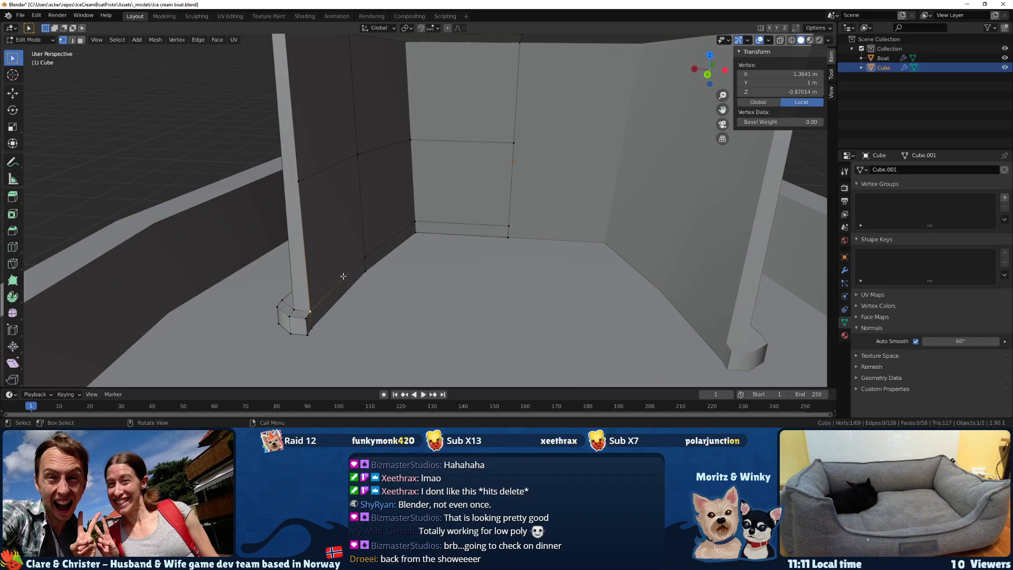
key(3)
click(342, 285)
shift+click(380, 252)
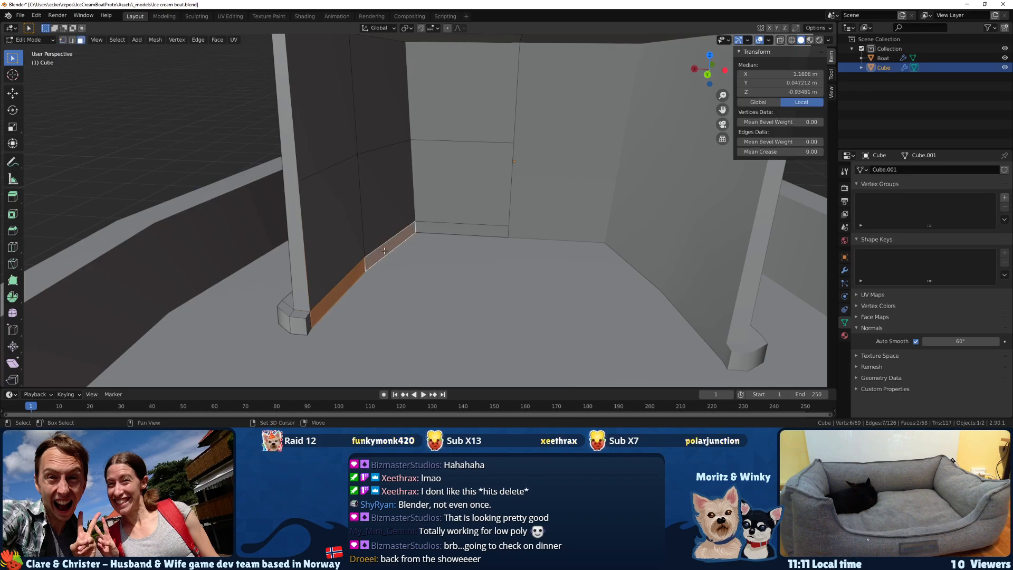
shift+click(442, 229)
shift+click(454, 195)
shift+click(393, 203)
shift+click(331, 214)
middle_drag(331, 214, 400, 299)
key(e)
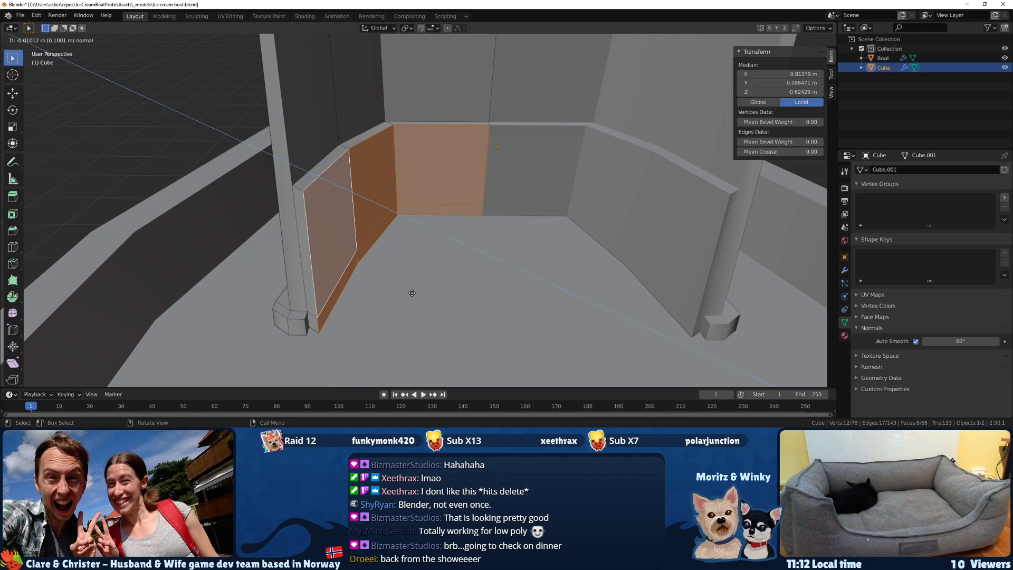
click(413, 293)
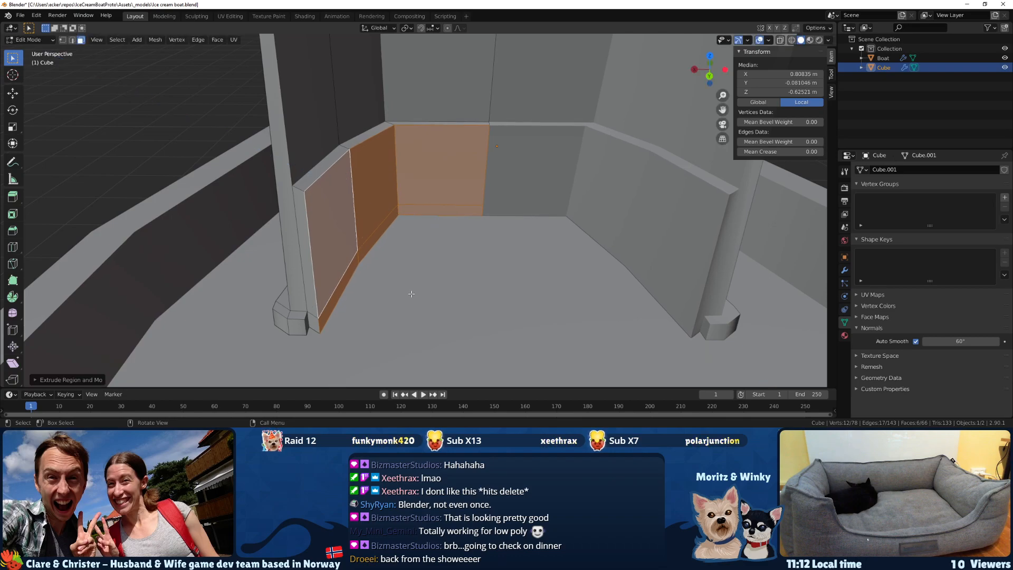
Delete the two faces enclosing the gap between the base strip's rear end and the thickened inner wall.
scroll(306, 320, up, 2)
middle_drag(308, 334, 310, 296)
click(311, 282)
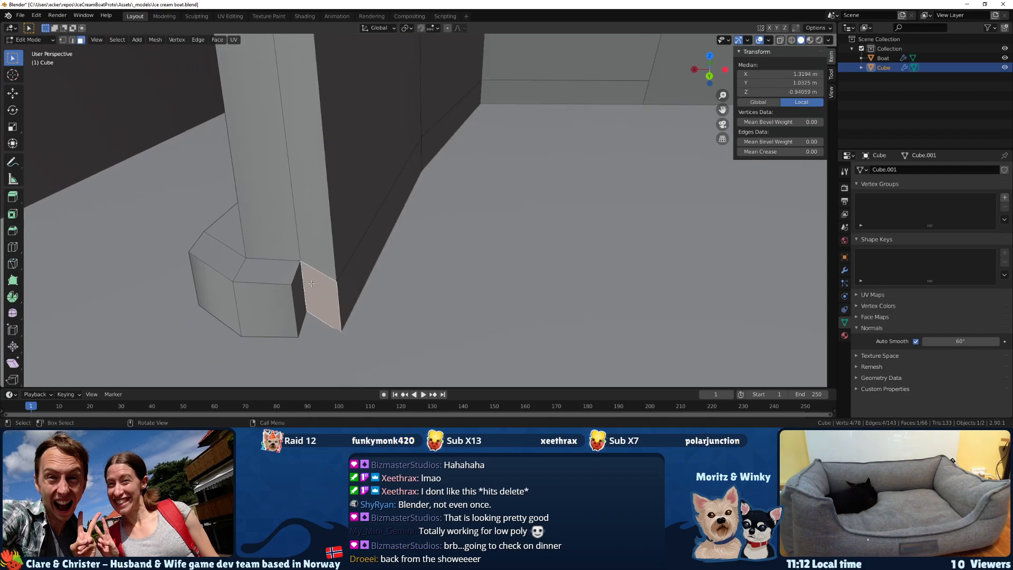
shift+click(297, 291)
key(x)
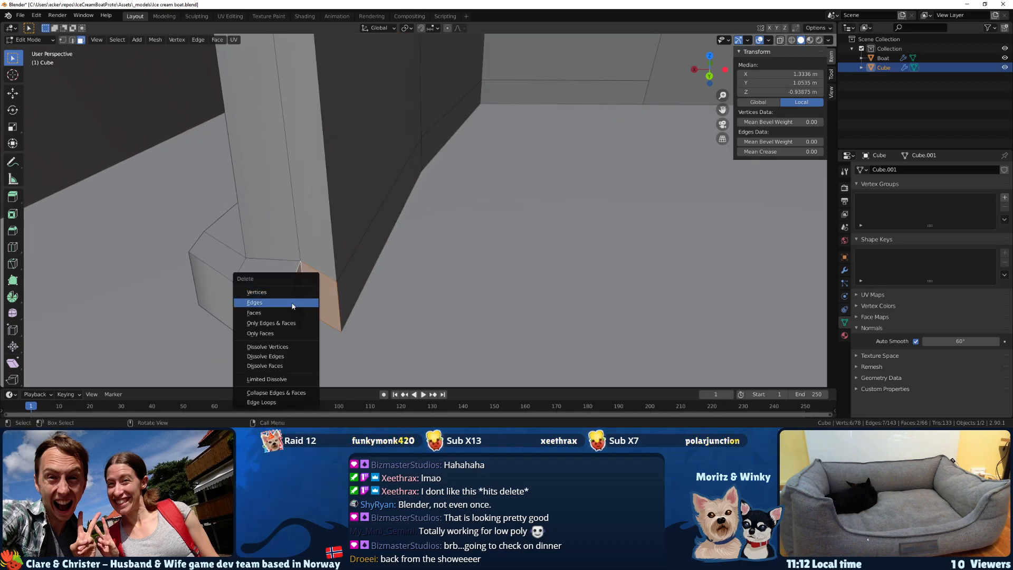
click(294, 302)
key(ctrl+z)
key(x)
click(295, 305)
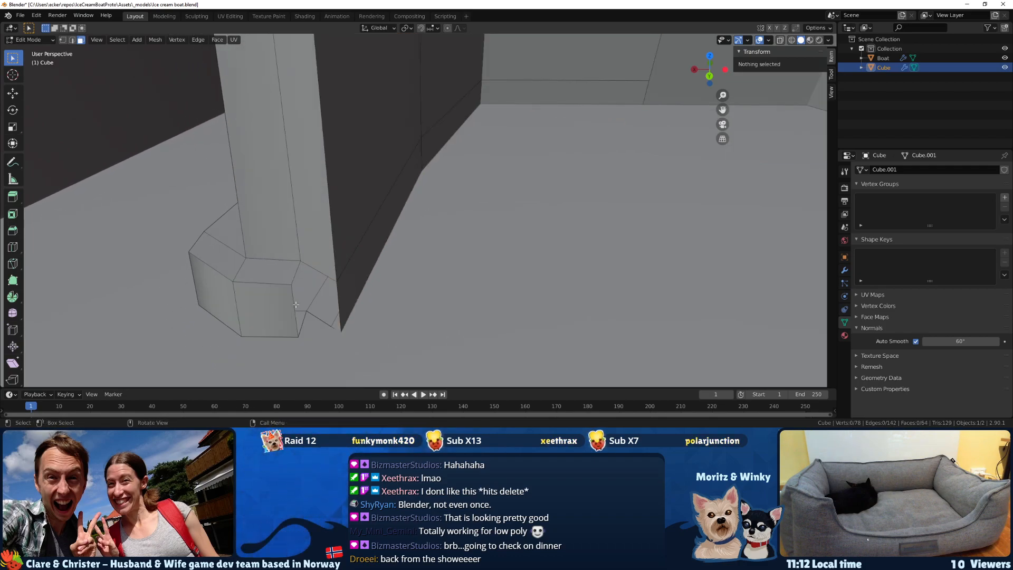
Fill the triangular top opening between the base strip's rear end and the inner wall with a face.
click(292, 275)
key(2)
click(295, 274)
shift+click(313, 268)
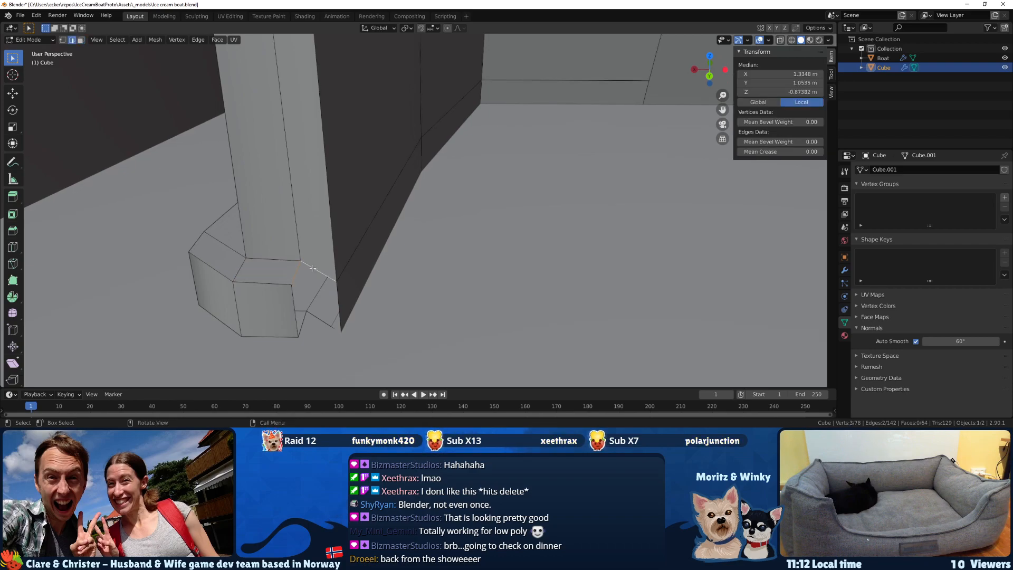
middle_drag(297, 301, 324, 290)
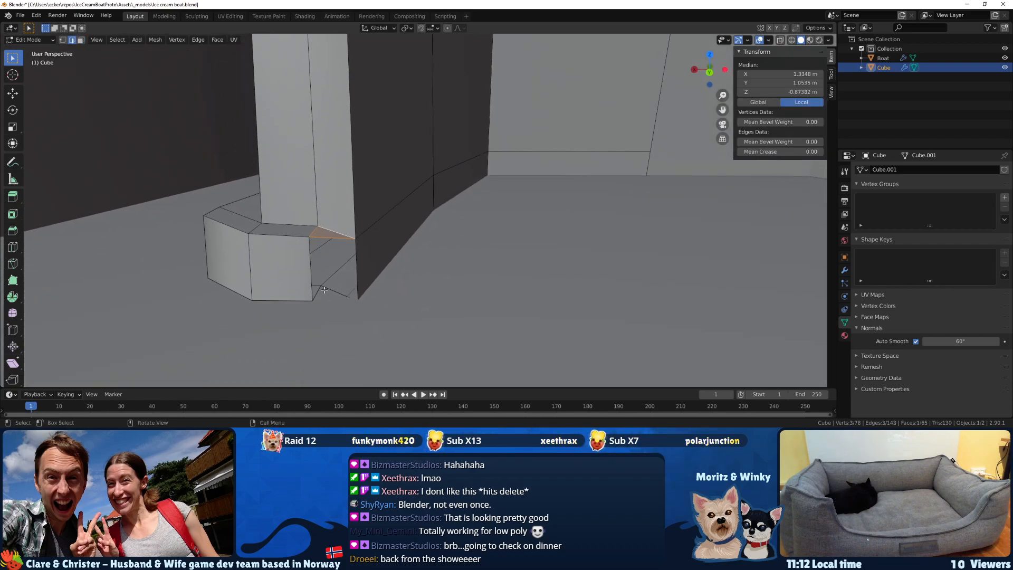
Close the rear opening between the base strip's end and the inner wall with a face joining their vertical edges.
click(324, 284)
shift+click(358, 276)
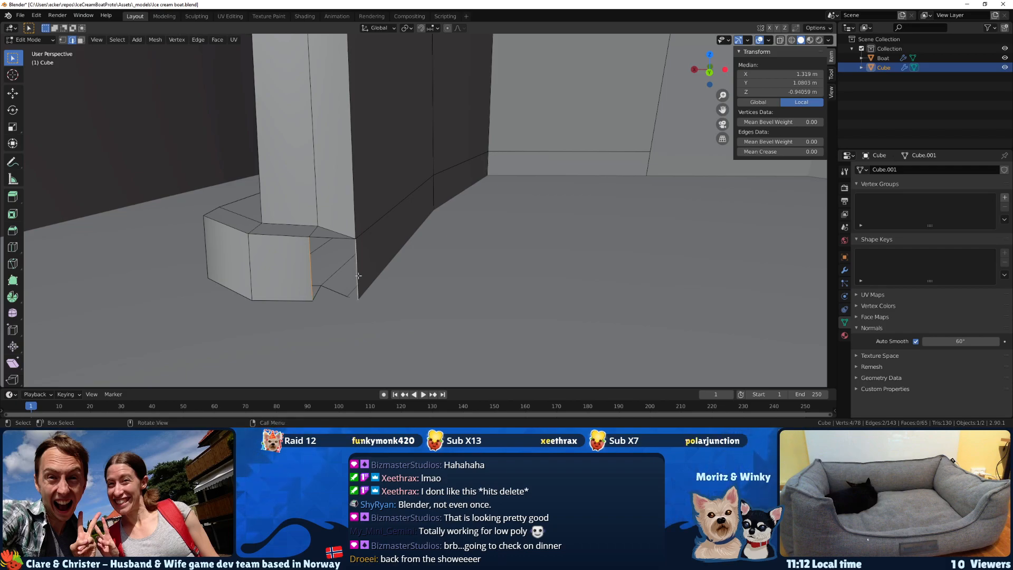
mouse_move(359, 275)
middle_down()
mouse_move(304, 234)
mouse_move(307, 217)
mouse_move(316, 251)
mouse_move(346, 217)
mouse_move(332, 217)
mouse_move(404, 182)
mouse_move(362, 260)
mouse_move(334, 238)
middle_up()
key(f)
Flatten the bottom vertices of the cabin's base strip by scaling them to 0 along Z in the front view.
key(z)
click(319, 264)
key(z)
click(259, 240)
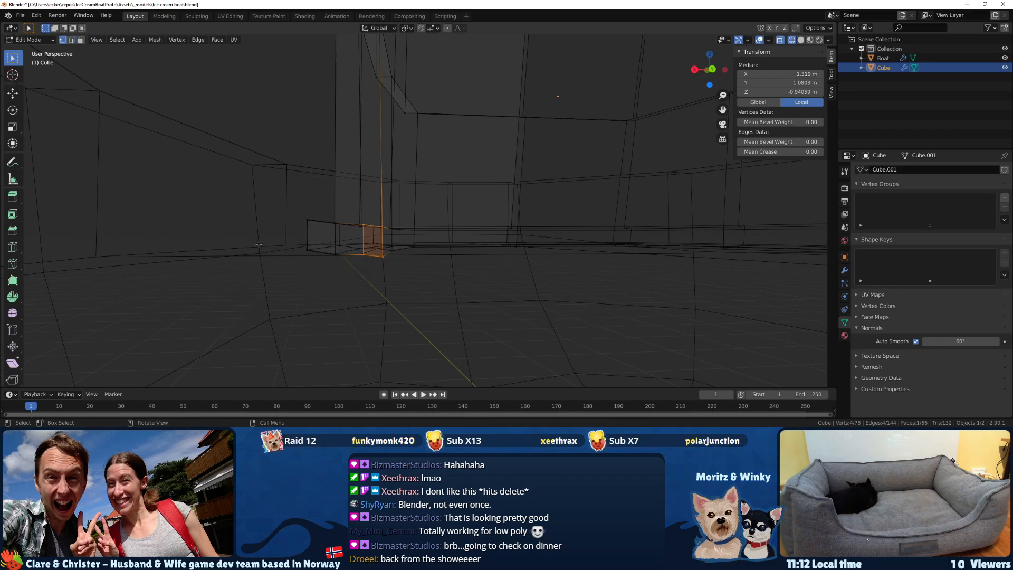
key(KP_1)
drag(567, 291, 129, 235)
key(s)
key(z)
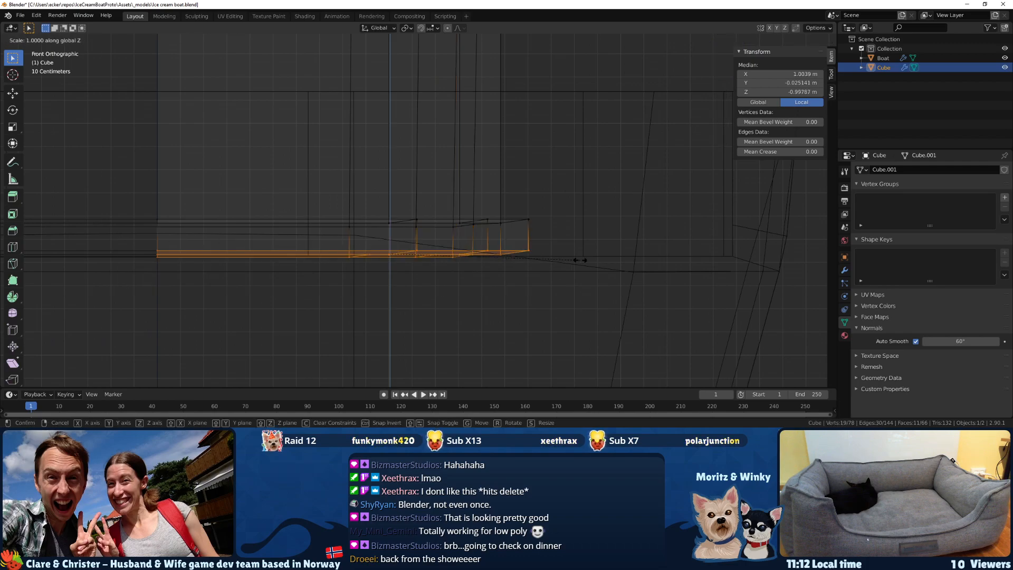
key(0)
key(Return)
Flatten the top vertices of the cabin's base strip to one height by scaling them to 0 along Z.
drag(573, 239, 98, 189)
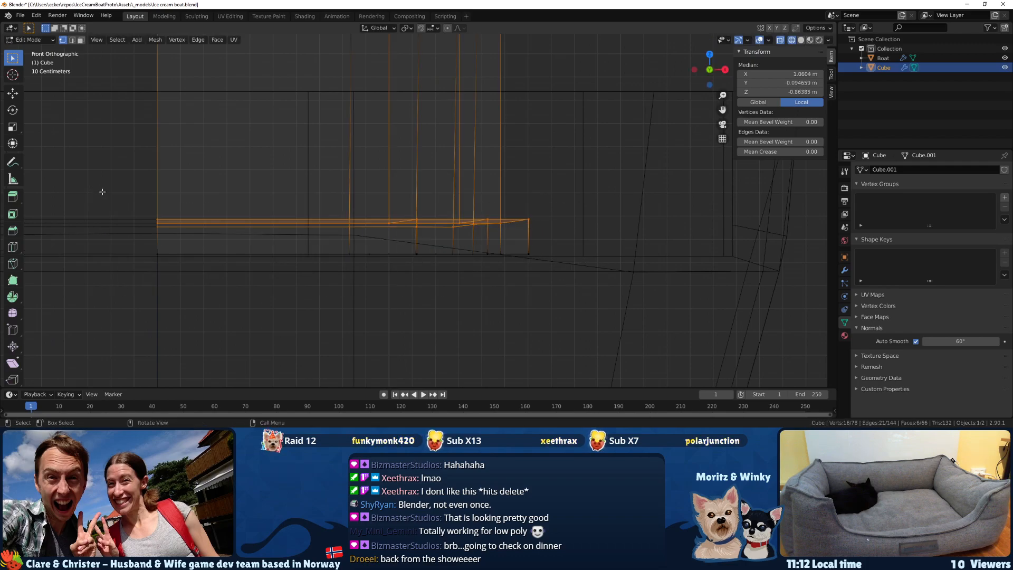
scroll(150, 209, down, 1)
key(s)
key(z)
key(0)
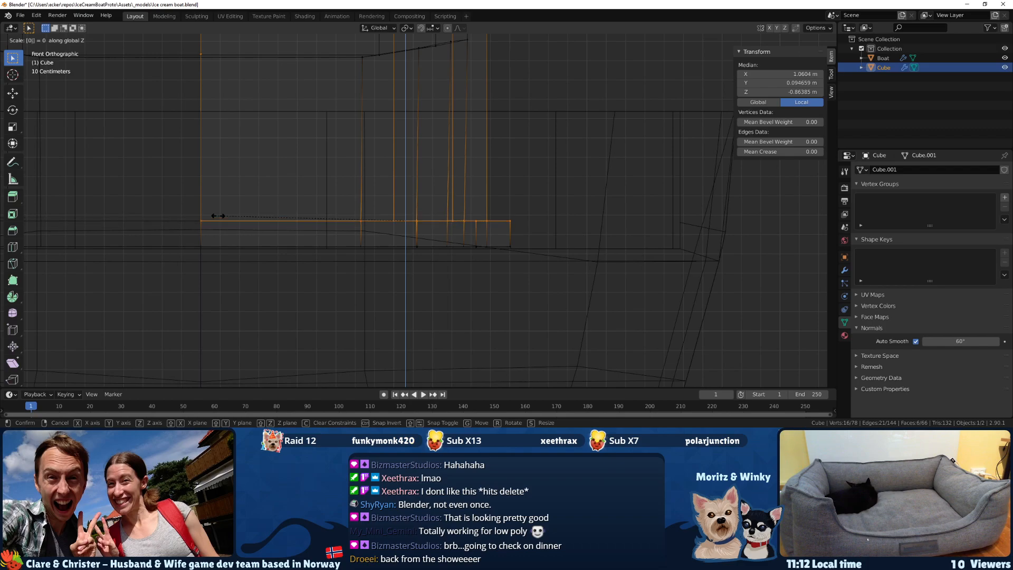
key(Return)
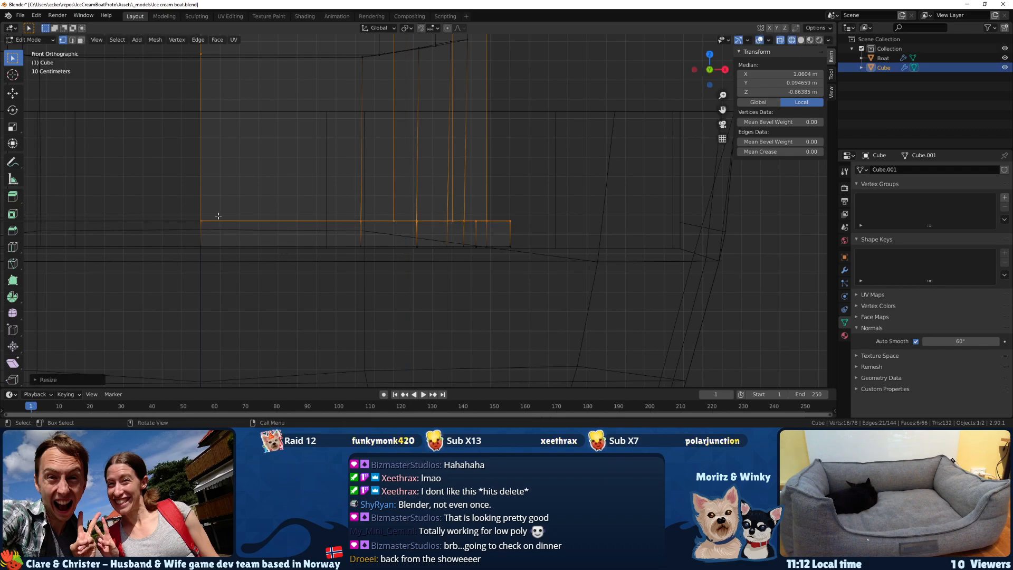
Lower the base strip's bottom vertices by about 0.0185 m along Z and display the model in Material Preview shading.
scroll(397, 229, up, 2)
drag(593, 289, 76, 242)
key(g)
key(z)
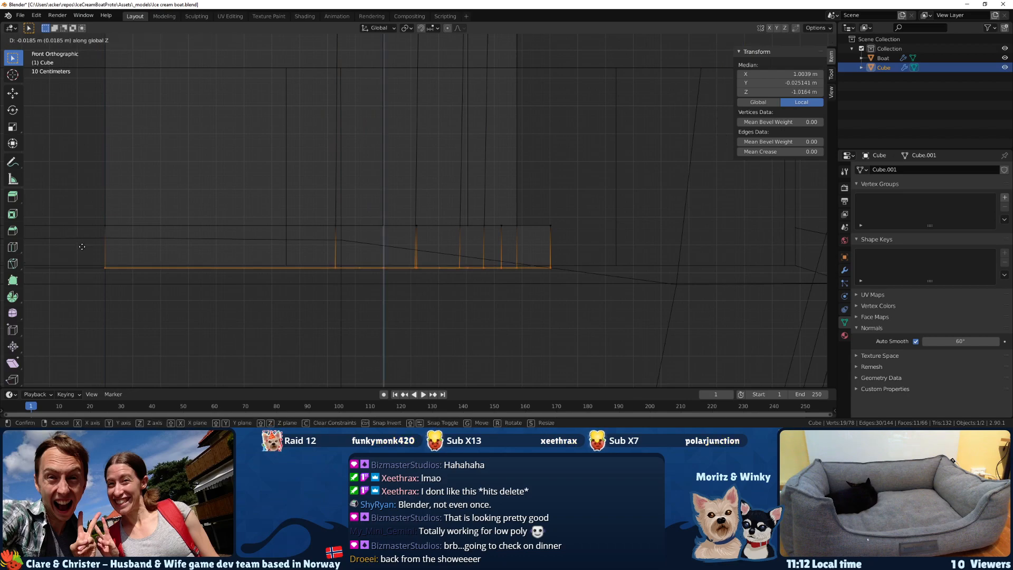
click(82, 246)
middle_drag(331, 243, 263, 252)
key(z)
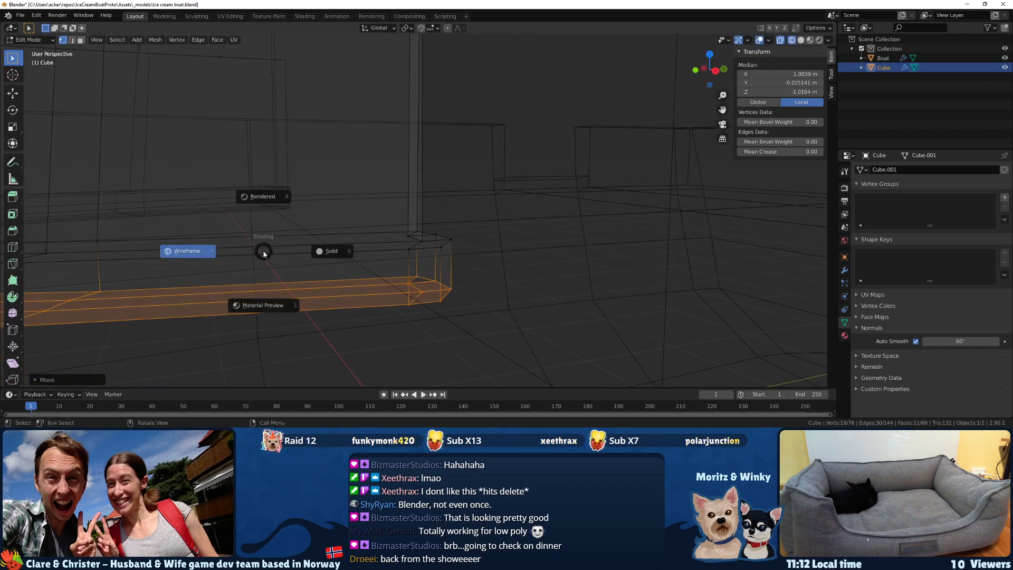
click(252, 302)
Delete the downward-facing faces along the underside of the cabin wall and its base strip.
middle_drag(334, 301, 334, 190)
click(295, 147)
key(3)
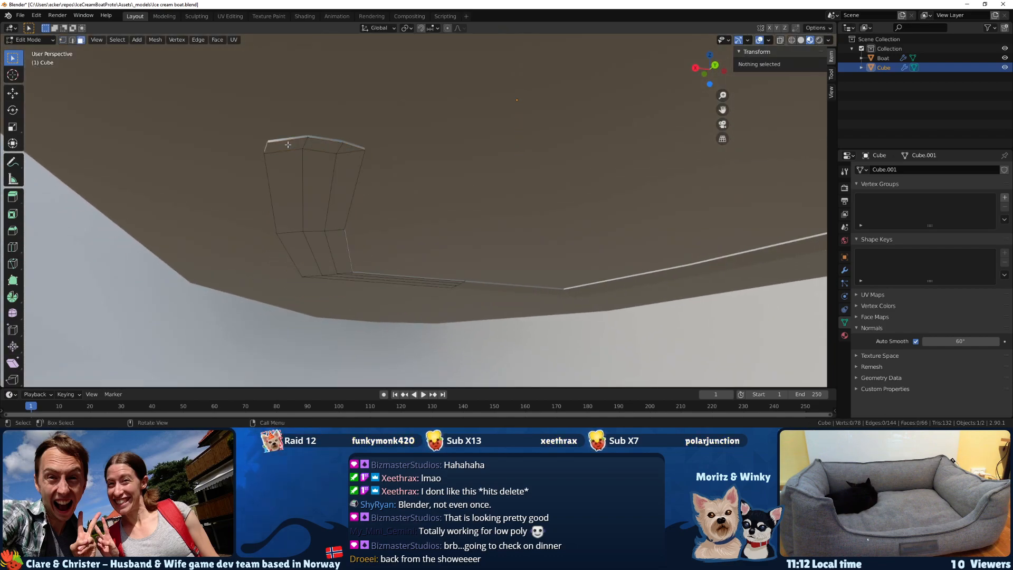
click(288, 145)
shift+click(315, 147)
shift+click(345, 170)
shift+click(348, 150)
shift+click(311, 177)
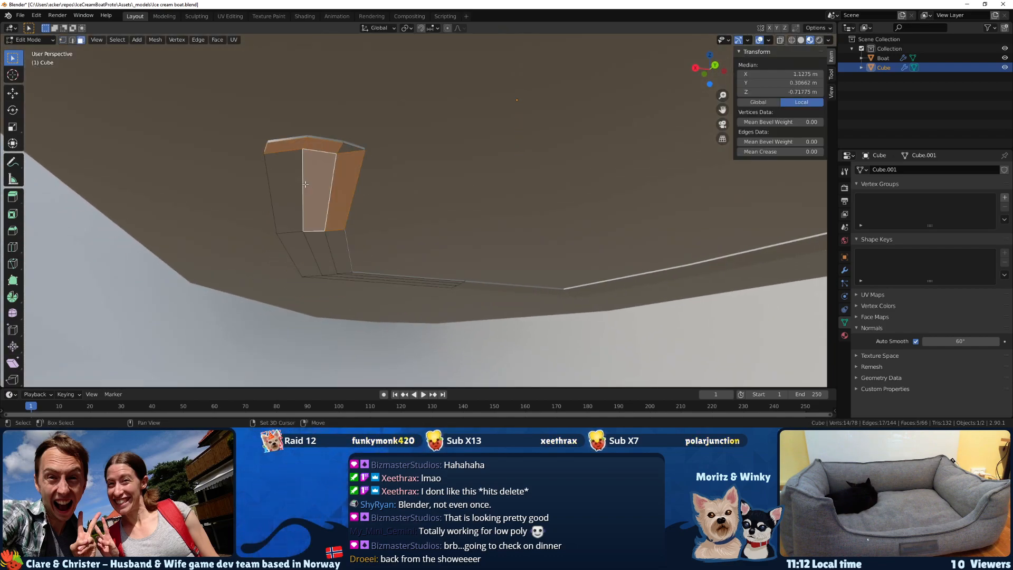
shift+click(286, 174)
shift+click(345, 150)
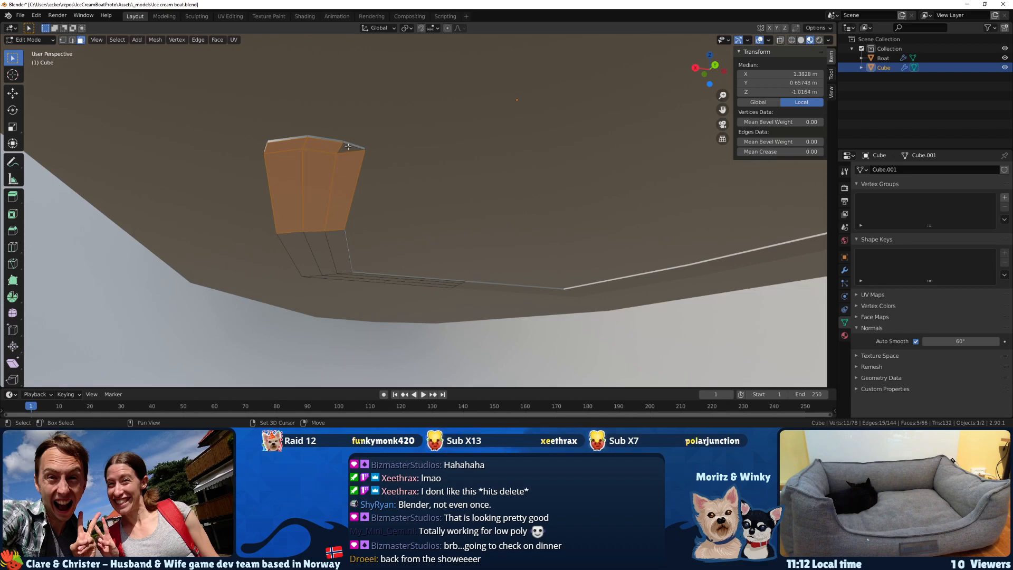
mouse_move(343, 159)
middle_down()
mouse_move(337, 214)
mouse_move(338, 147)
middle_up()
scroll(326, 203, up, 1)
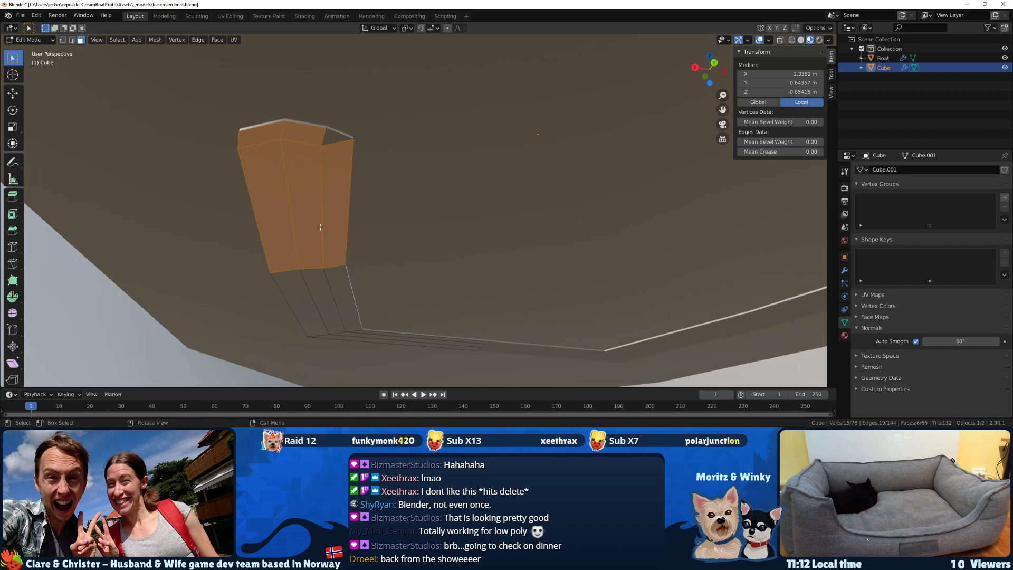
shift+click(300, 290)
shift+click(320, 290)
shift+click(343, 289)
shift+click(364, 333)
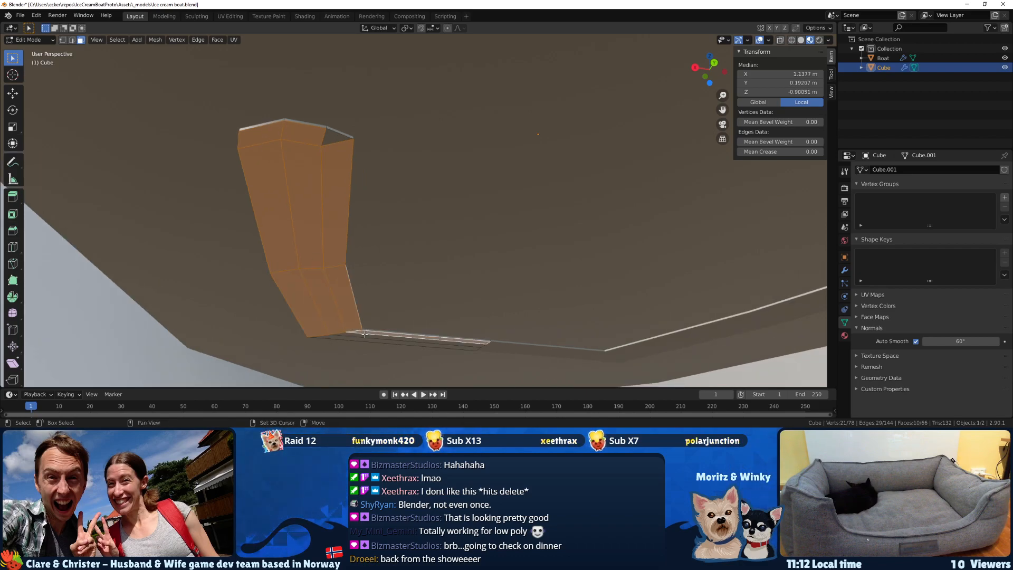
shift+click(352, 341)
shift+click(348, 342)
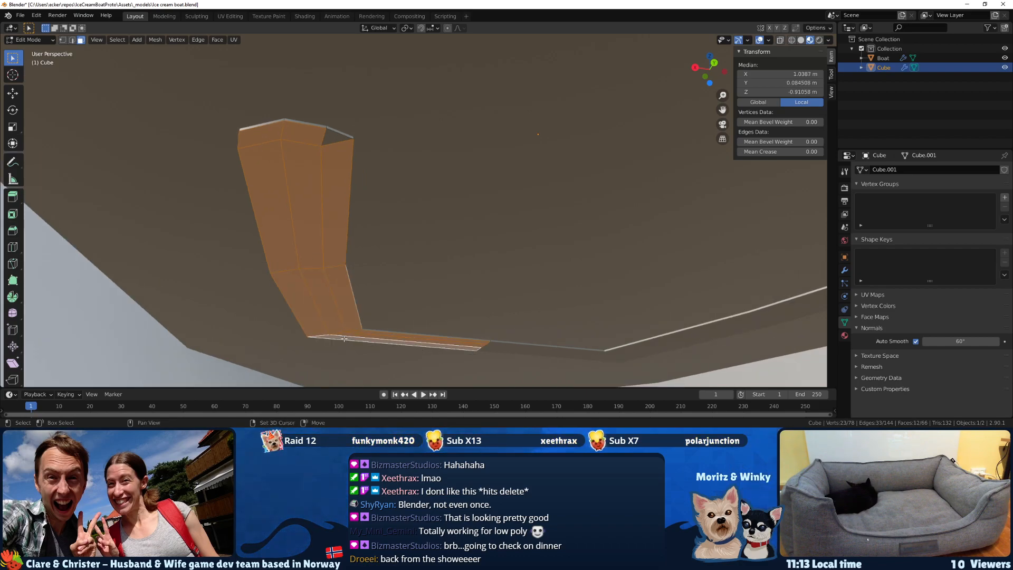
key(x)
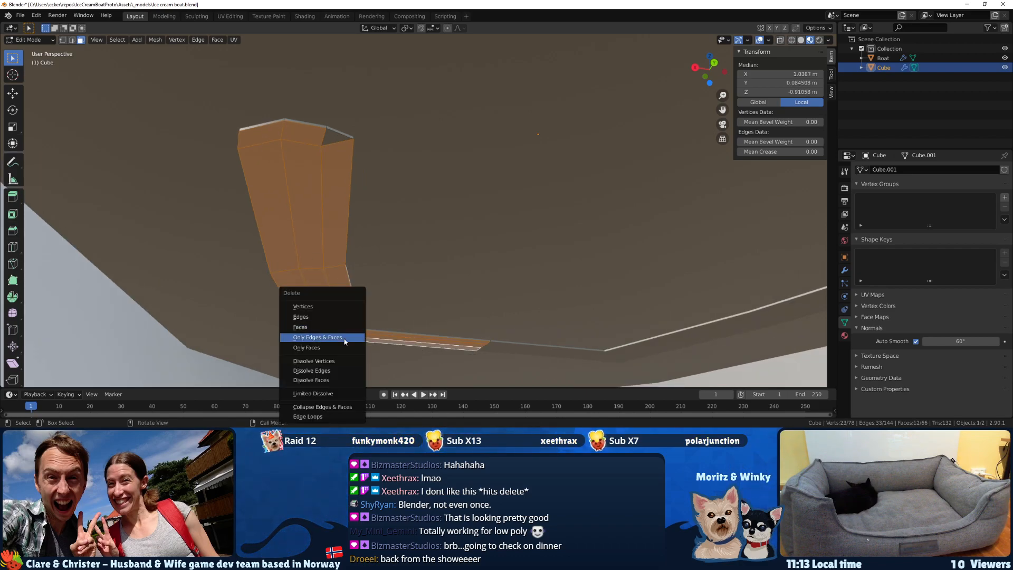
click(317, 318)
Fill the missing rear panel of the lower inner wall with a face between its top and bottom edges.
middle_drag(324, 241, 408, 274)
middle_drag(438, 182, 356, 311)
scroll(363, 259, up, 3)
click(366, 202)
middle_drag(367, 202, 401, 146)
key(2)
click(401, 145)
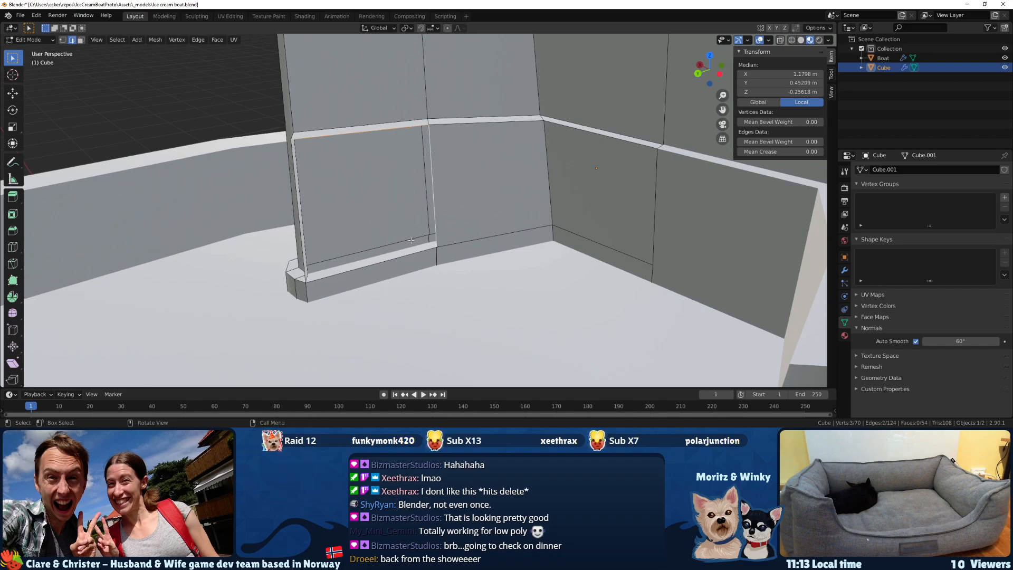
middle_drag(410, 254, 439, 261)
key(f)
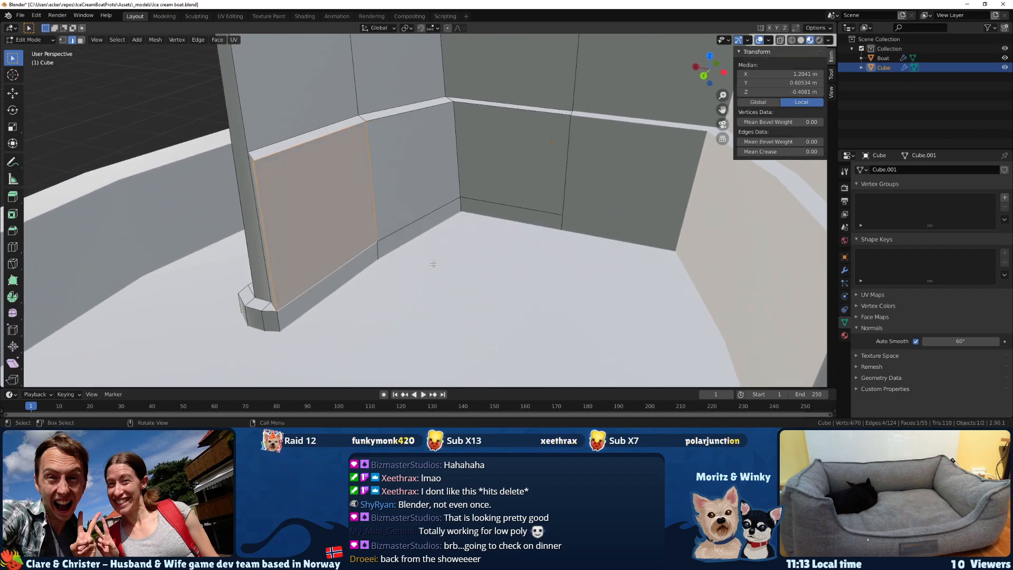
Move the vertical edges at the thickened inner wall's rear end about 0.07 m along Y, into the cabin.
scroll(438, 261, up, 3)
shift+middle_drag(288, 307, 387, 296)
click(286, 311)
middle_drag(311, 318, 292, 328)
shift+click(291, 327)
key(g)
key(x)
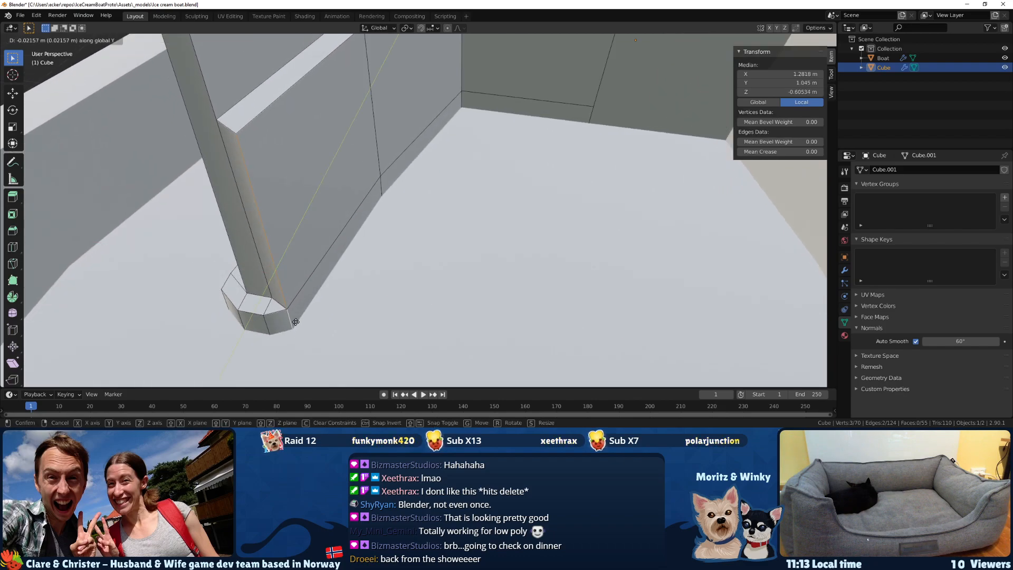
click(302, 316)
middle_drag(302, 316, 320, 282)
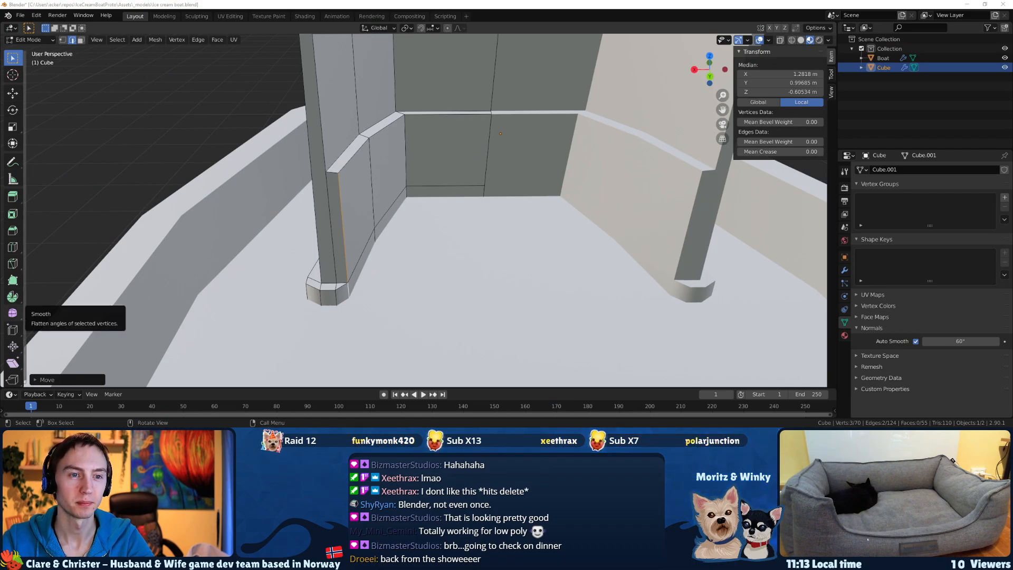
middle_drag(283, 255, 265, 243)
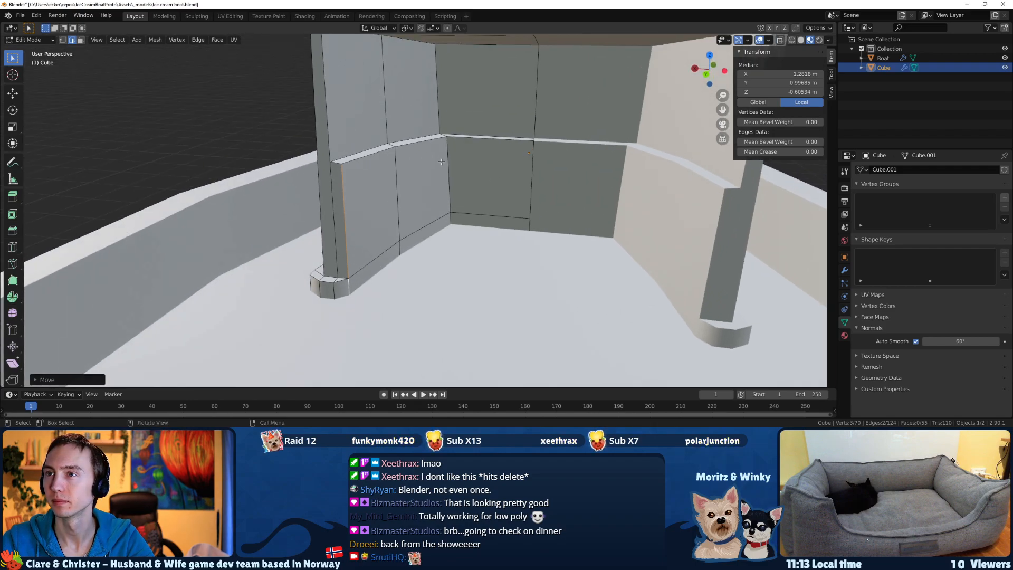
key(3)
click(488, 190)
shift+click(479, 220)
middle_drag(480, 220, 522, 225)
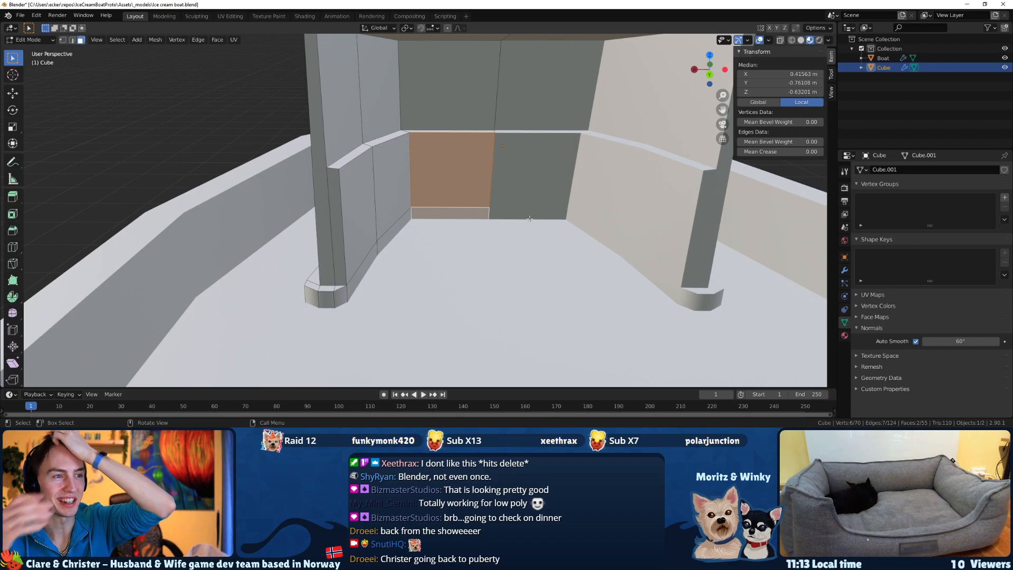
middle_drag(530, 218, 495, 224)
key(g)
key(z)
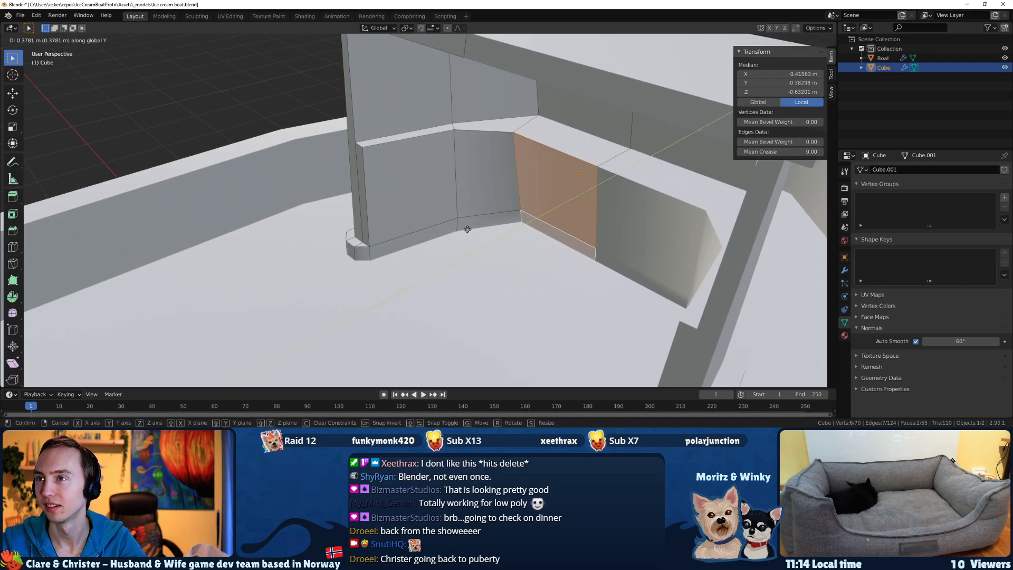
click(471, 225)
Extrude the three faces of the bottom strip along the inner wall into the cabin by about 0.11 m.
middle_drag(471, 225, 438, 288)
click(431, 294)
shift+click(416, 292)
shift+click(346, 331)
middle_drag(349, 344, 435, 250)
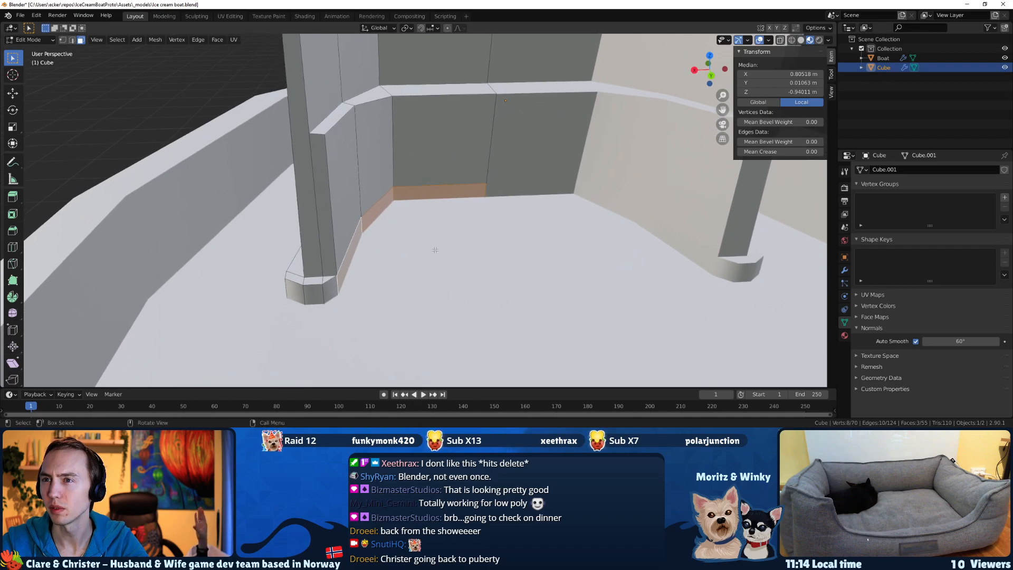
key(e)
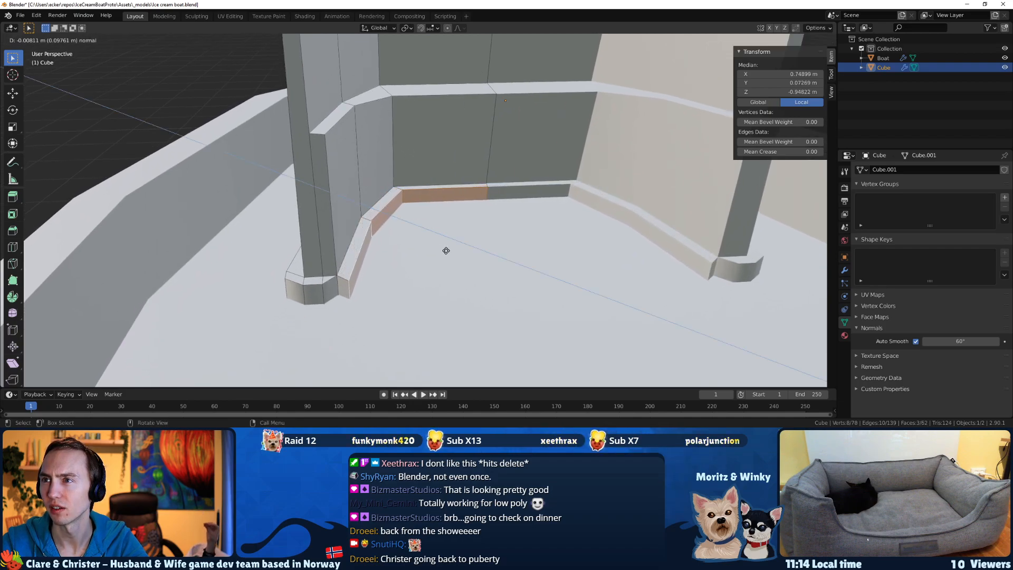
click(446, 250)
mouse_move(446, 252)
middle_down()
mouse_move(428, 254)
mouse_move(435, 260)
middle_up()
key(ctrl+z)
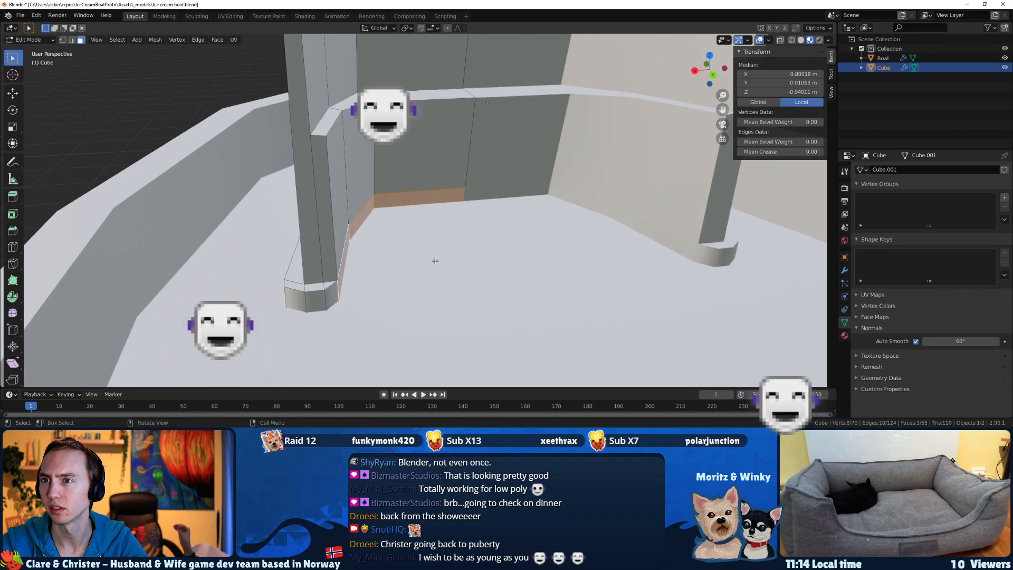
key(e)
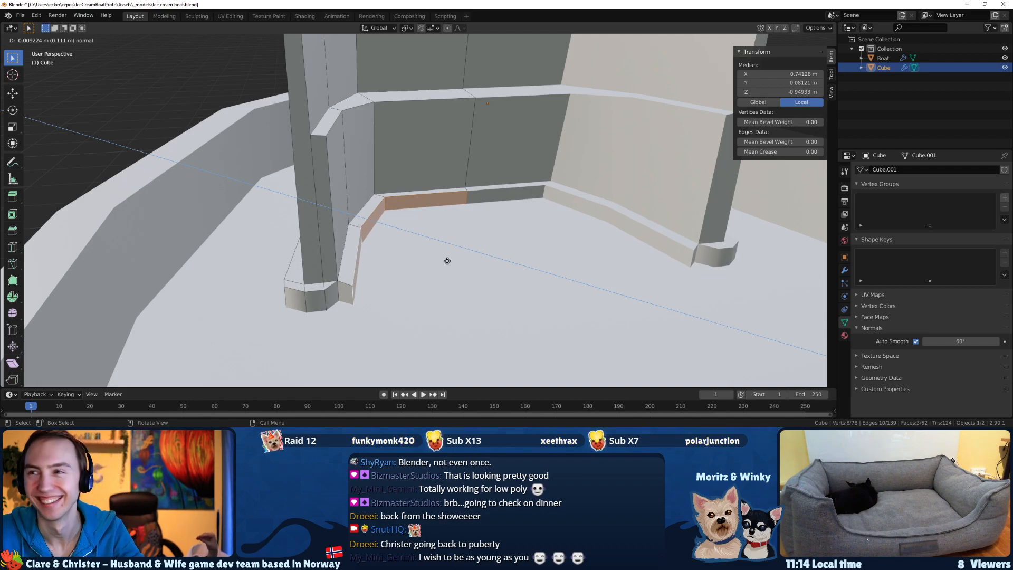
click(447, 260)
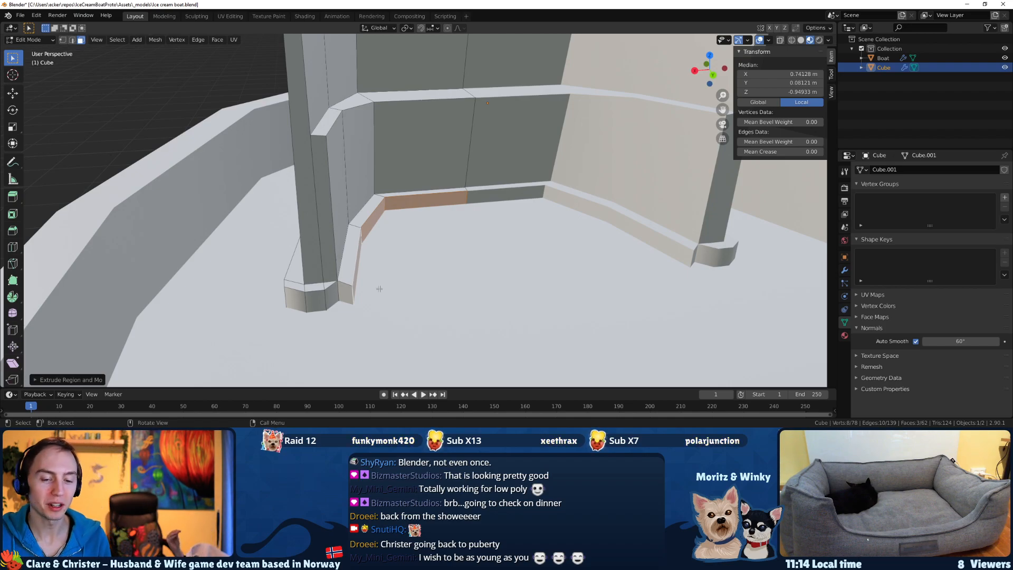
Try to fill the triangular top gap between the base strip's rear corner and the extruded inner strip with a face.
scroll(379, 288, up, 5)
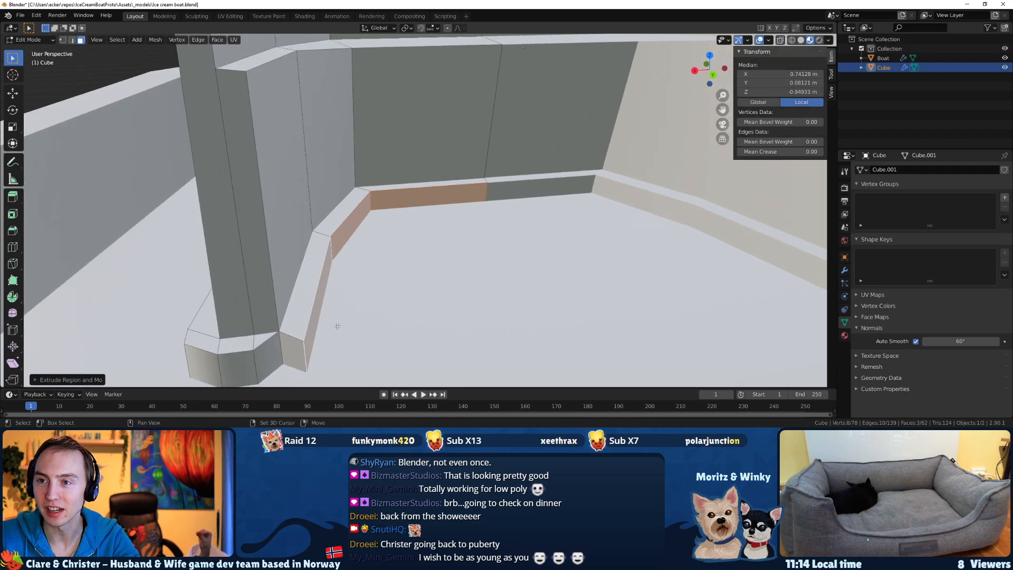
click(343, 300)
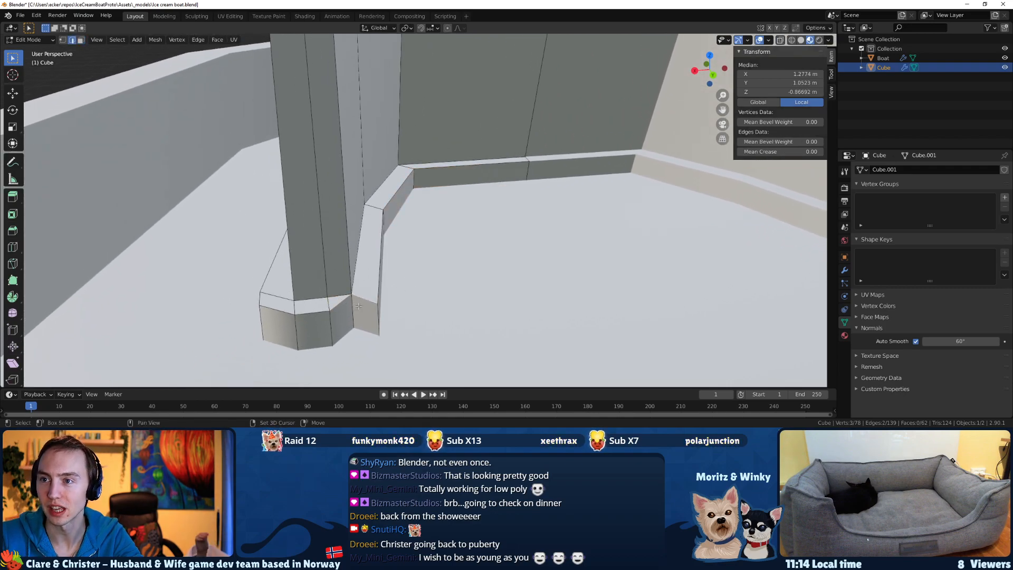
scroll(359, 305, up, 2)
scroll(345, 316, up, 3)
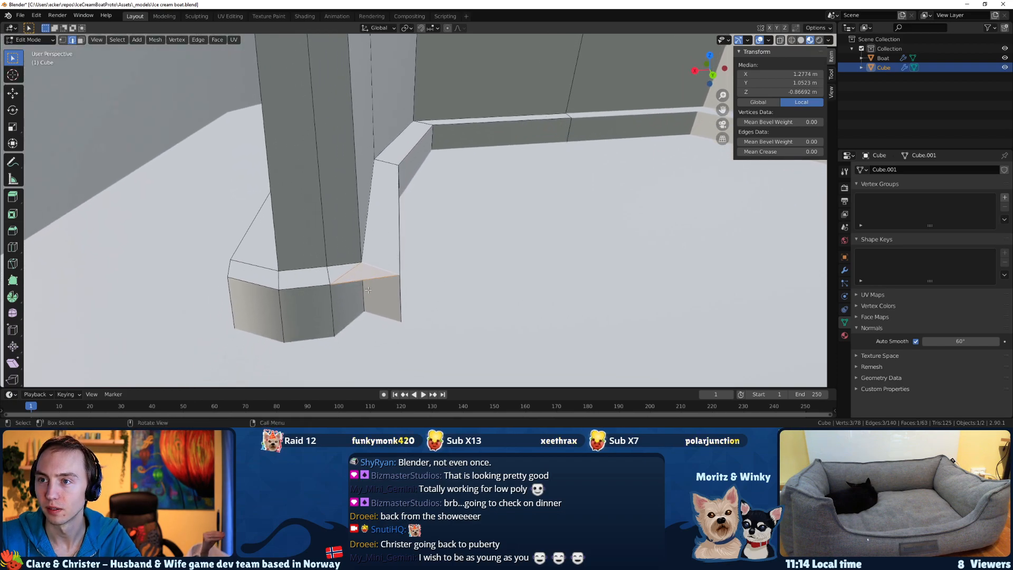
key(ctrl+z)
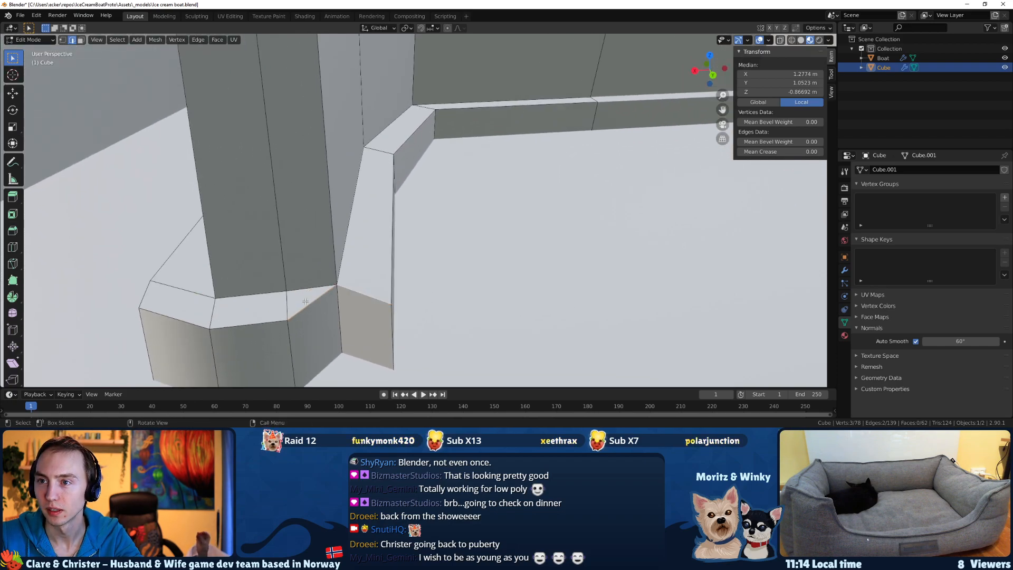
Delete the top and side faces of the base strip's angled rear corner beside the extruded inner strip.
key(3)
click(309, 311)
shift+click(315, 320)
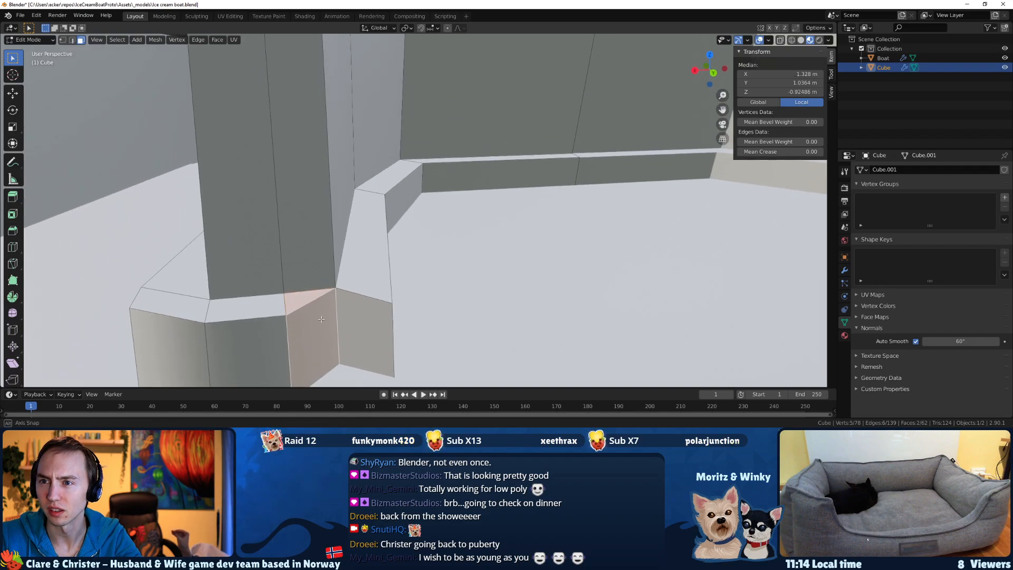
middle_drag(315, 320, 315, 323)
key(x)
click(315, 320)
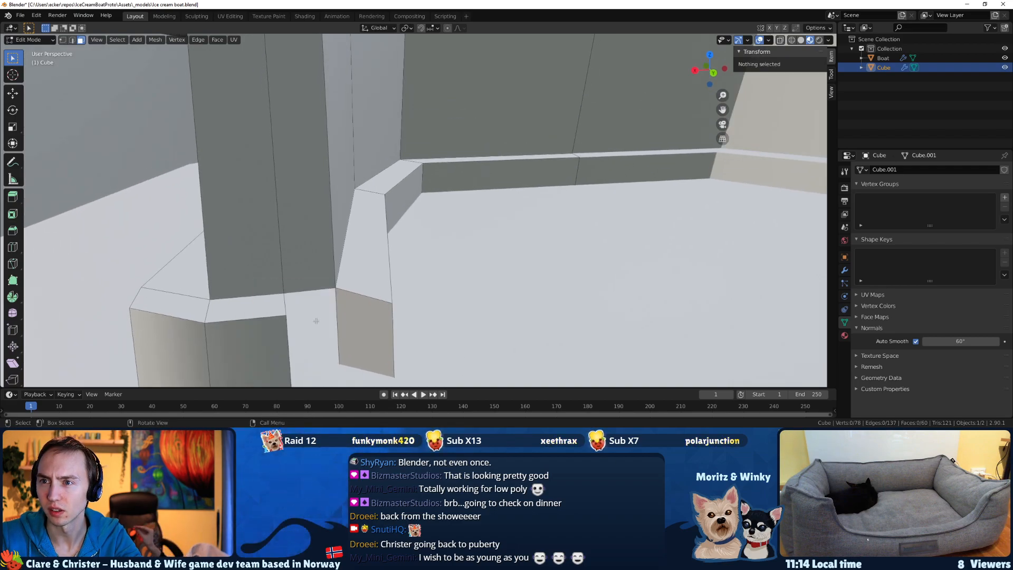
Fill the top opening between the base strip's rear corner and the extruded inner strip with a face.
key(2)
click(299, 293)
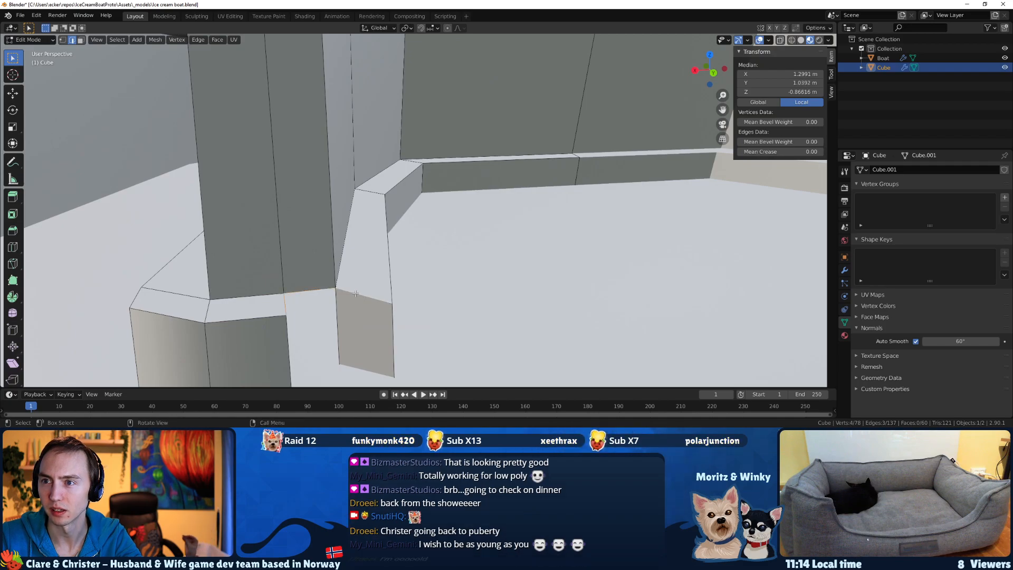
key(x)
key(Escape)
key(3)
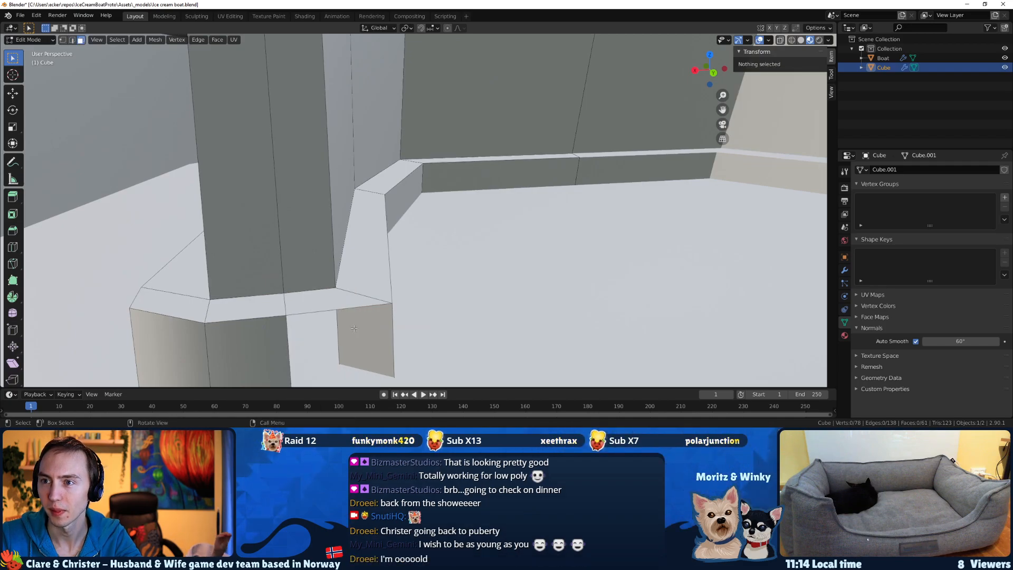
Delete the rear end face of the extruded inner strip.
click(354, 328)
key(x)
click(353, 327)
middle_drag(354, 330, 369, 335)
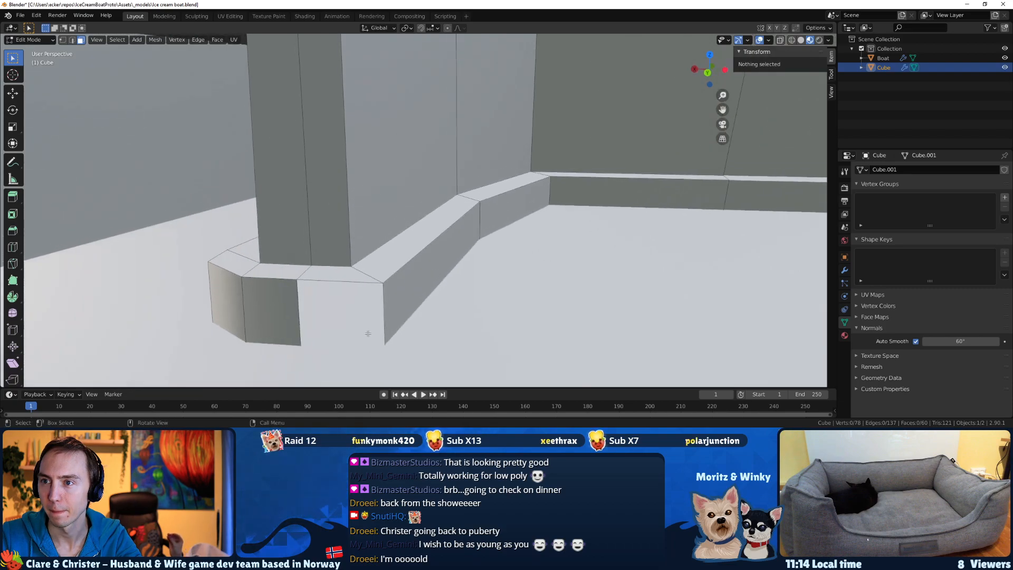
Fill the rear side opening between the base strip's angled corner and the inner strip with a face.
click(319, 281)
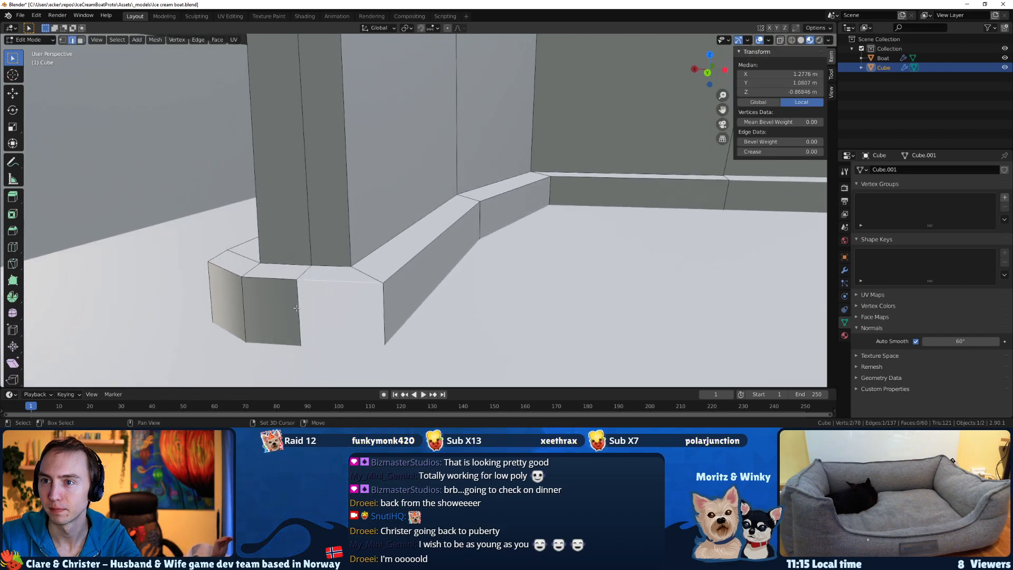
key(f)
scroll(317, 316, down, 2)
middle_drag(311, 317, 375, 322)
key(Tab)
scroll(376, 317, down, 1)
middle_drag(446, 294, 417, 303)
key(Tab)
Adjust the rounded rear end of the base strip, moving one corner edge about 0.05 m along X and the neighbouring one slightly along Y.
middle_drag(336, 301, 336, 310)
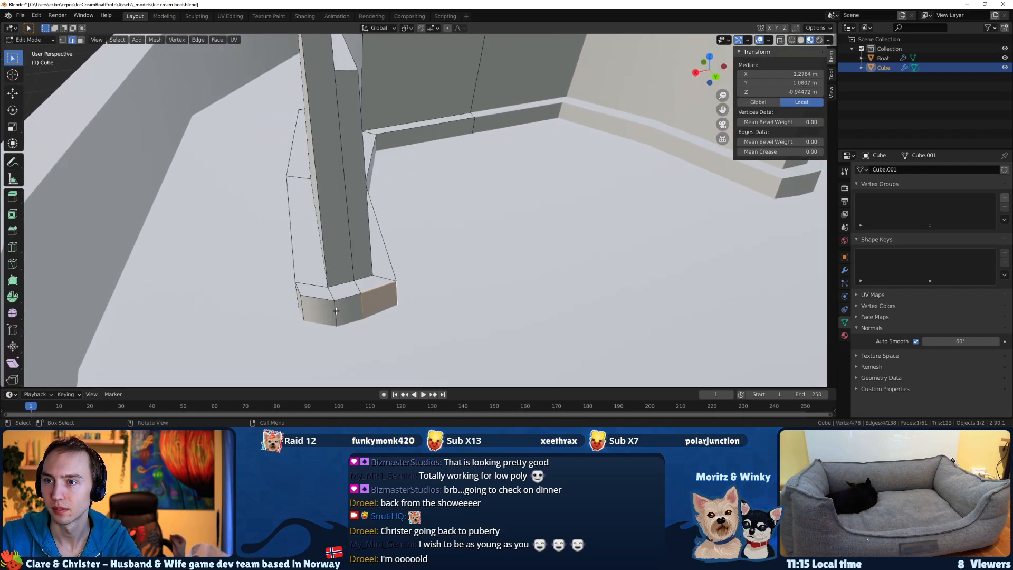
key(g)
key(x)
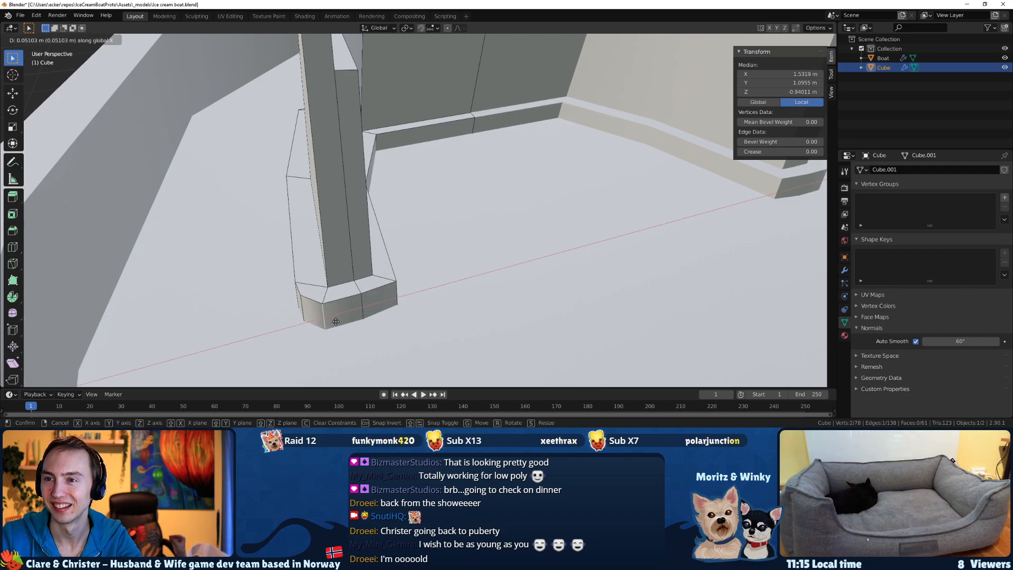
click(337, 322)
middle_drag(344, 306, 388, 326)
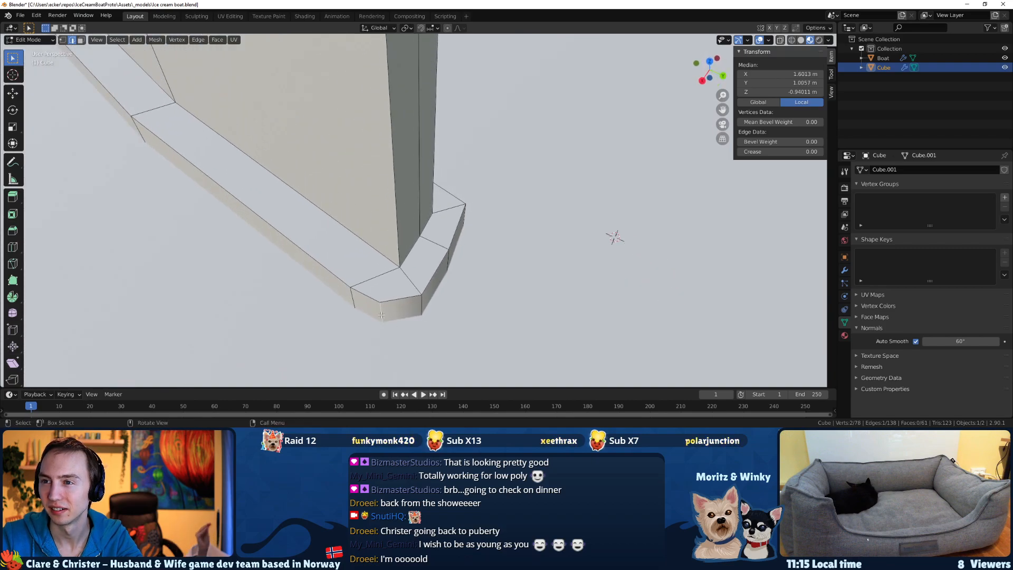
key(g)
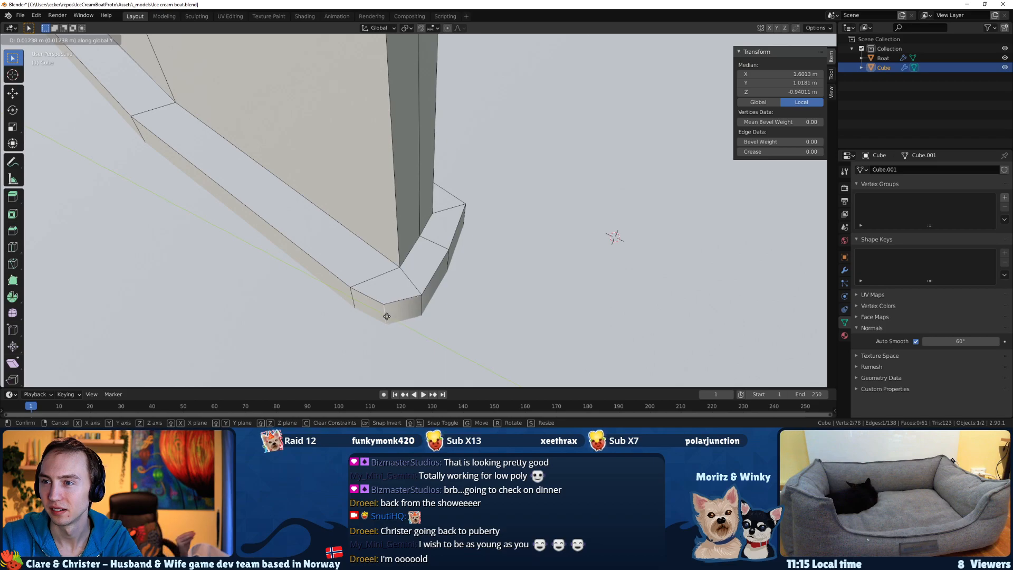
click(385, 316)
Move the base strip's rear end face about 0.03 m along X toward the cabin's centreline.
middle_drag(385, 316, 366, 325)
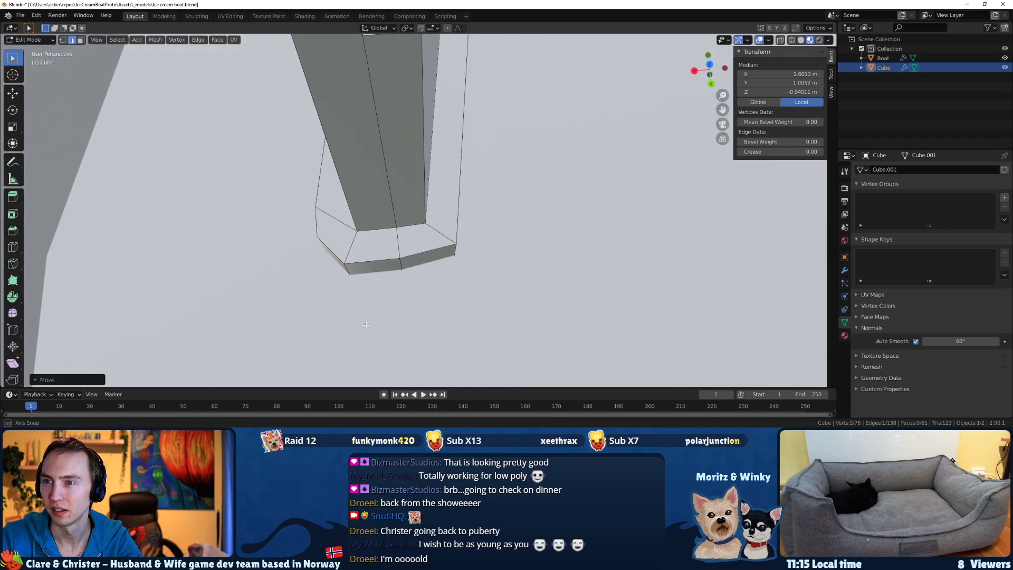
middle_drag(351, 271, 364, 275)
key(3)
click(365, 275)
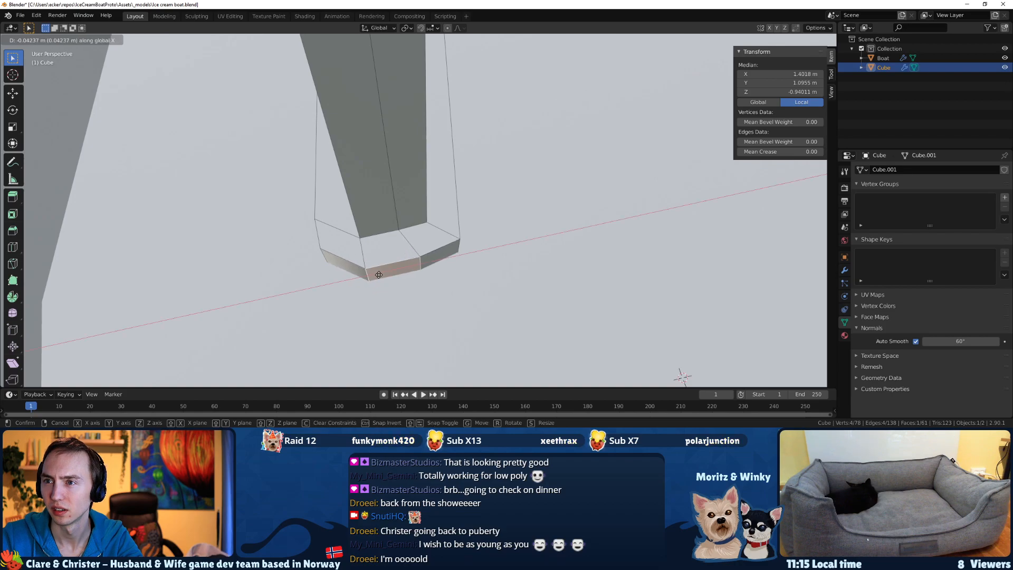
click(374, 274)
middle_drag(375, 275, 427, 253)
Check the whole cabin from outside and save the boat file.
scroll(429, 253, down, 4)
shift+middle_drag(482, 220, 213, 270)
key(Tab)
key(Tab)
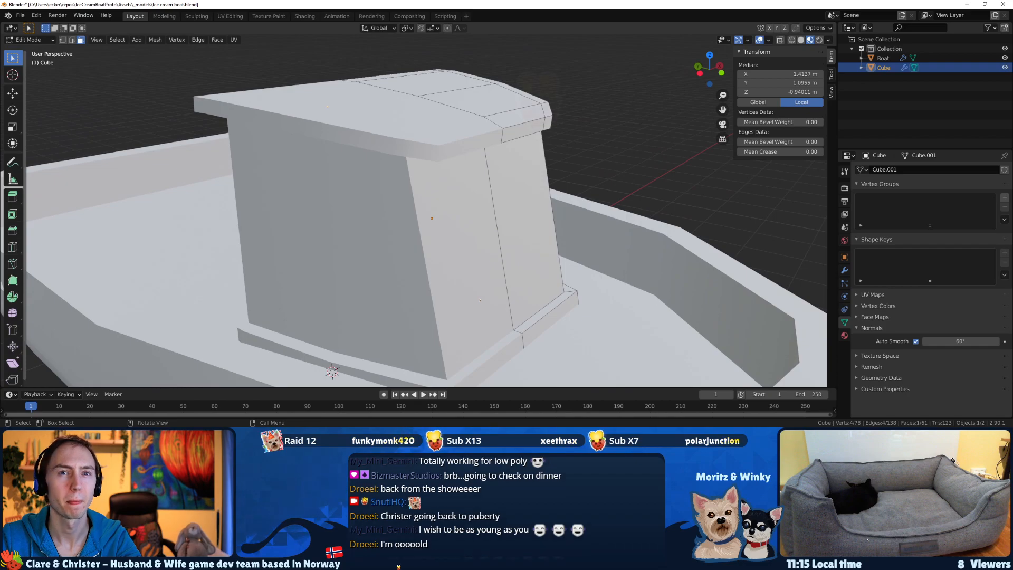
middle_drag(422, 216, 440, 216)
key(ctrl+s)
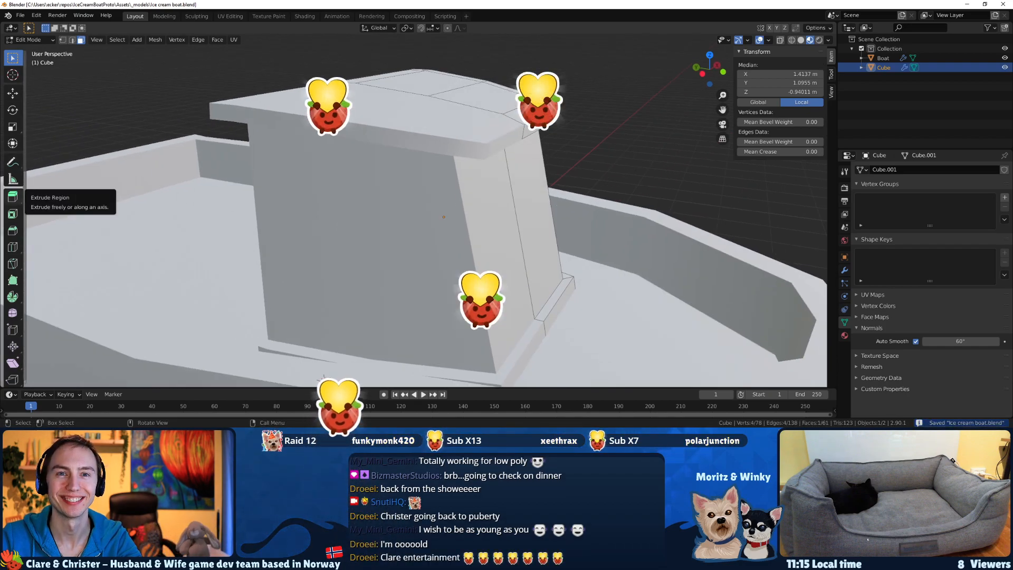
Switch to the boat reference sketch to check the cabin design, return to Blender and deselect everything.
key(alt+Tab)
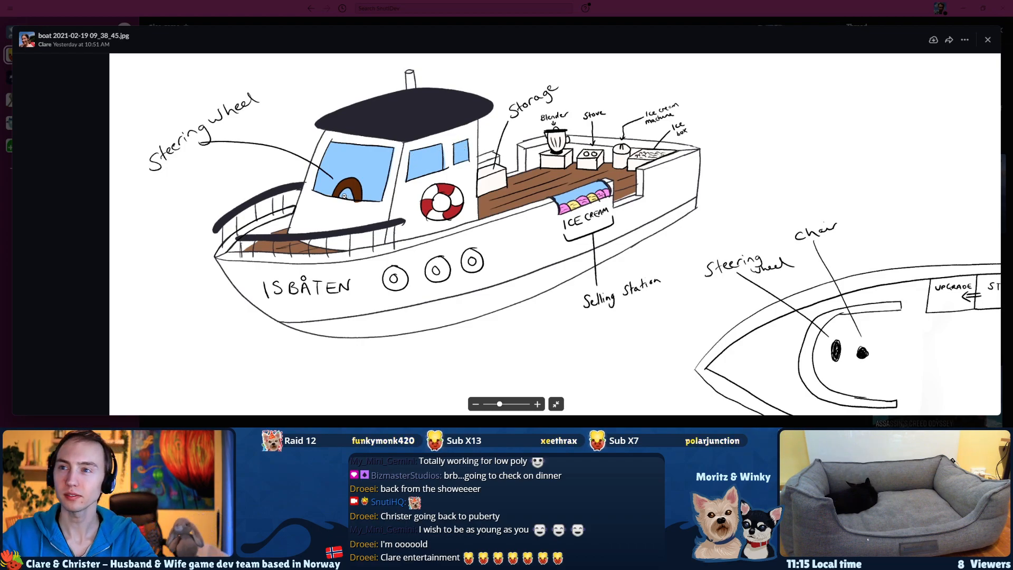
key(alt+Tab)
middle_drag(475, 207, 452, 194)
click(372, 232)
Knife-cut a horizontal line across the cabin's outer side and front walls at the height of the inner ledge.
middle_drag(517, 232, 270, 242)
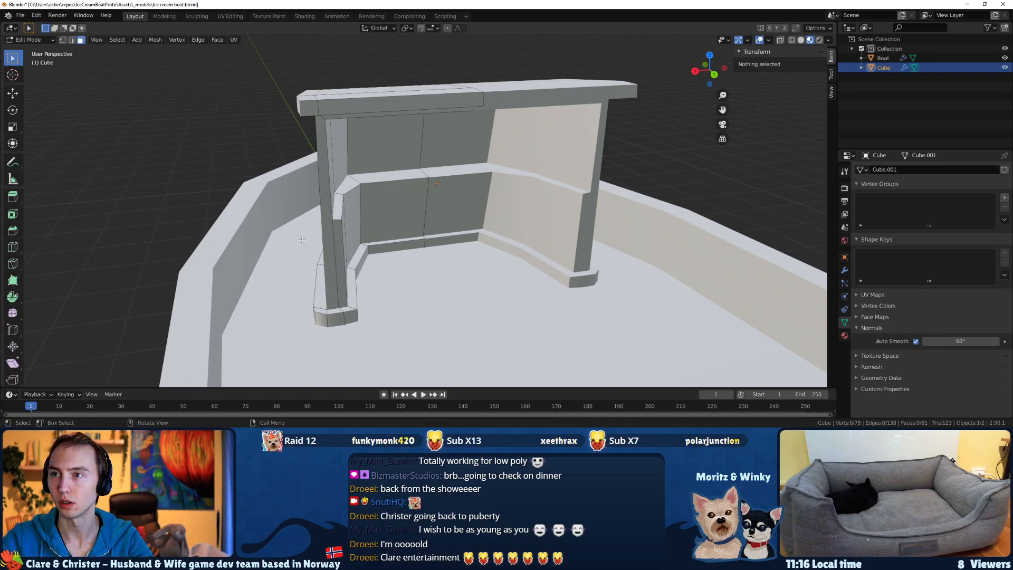
middle_drag(302, 240, 324, 243)
scroll(320, 241, up, 3)
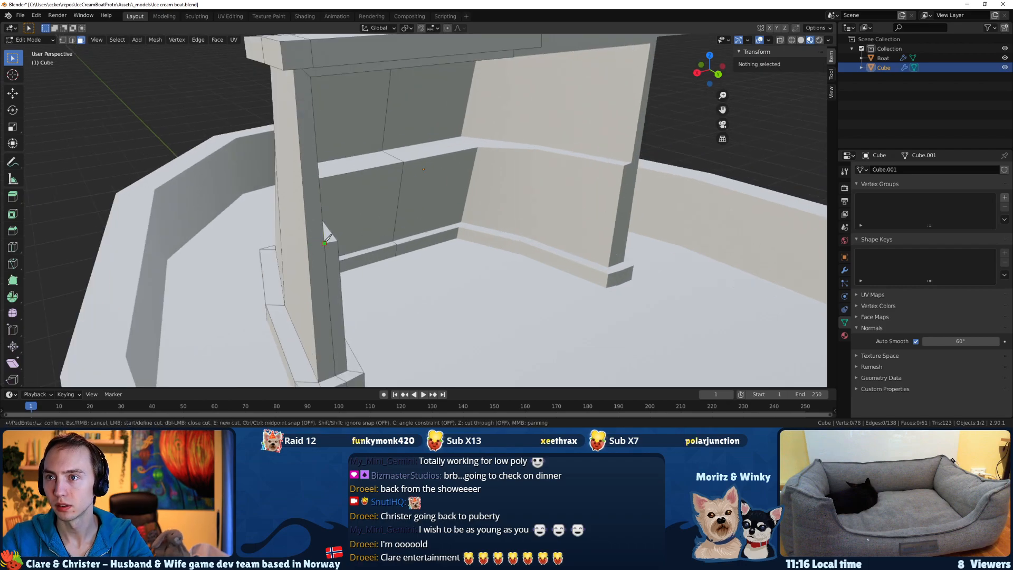
middle_drag(307, 240, 434, 230)
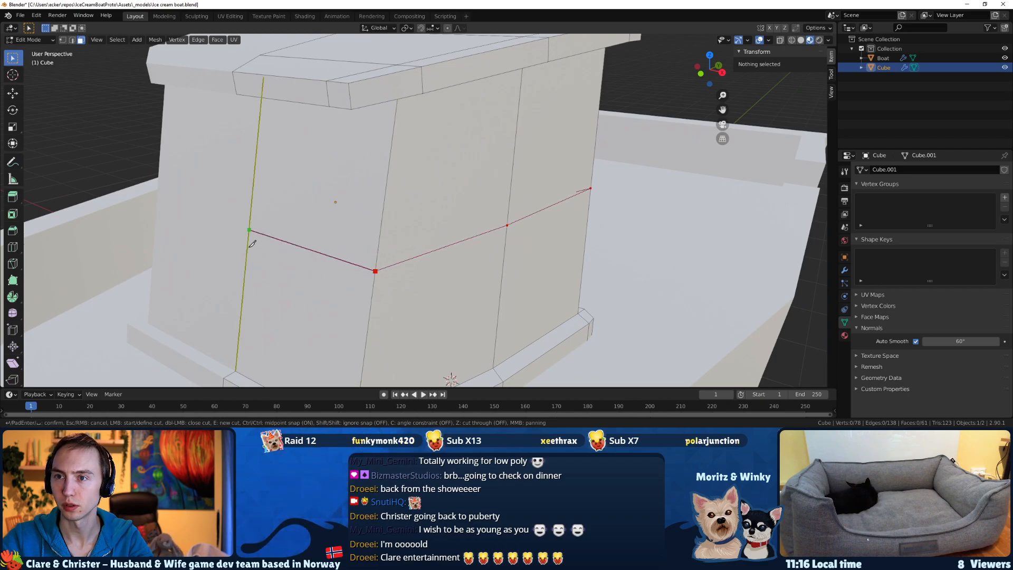
scroll(249, 247, down, 4)
middle_drag(253, 243, 464, 204)
Create an inset window panel in the upper front wall by extruding the face in place and scaling it to about 0.8.
click(373, 212)
key(e)
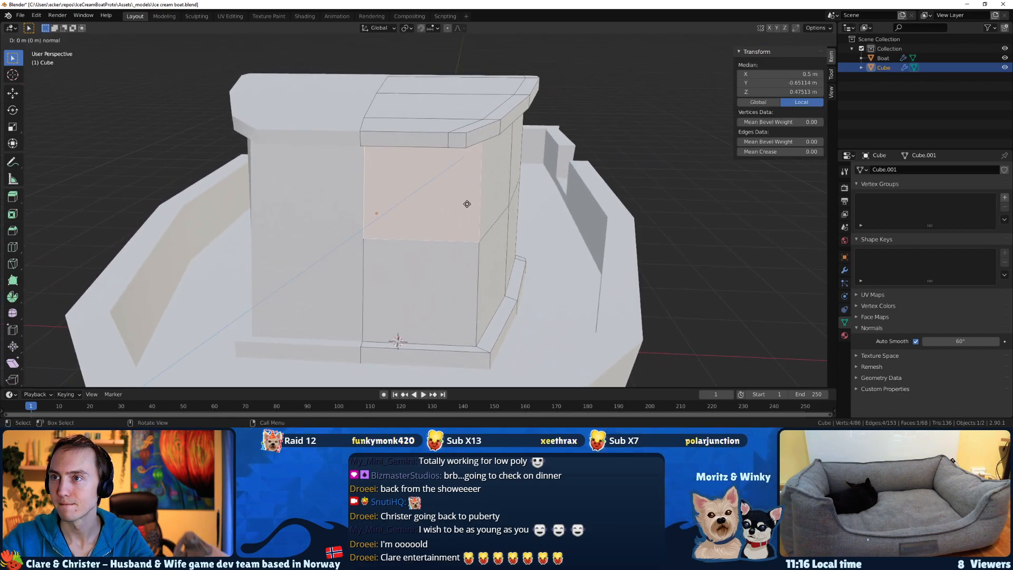
click(450, 201)
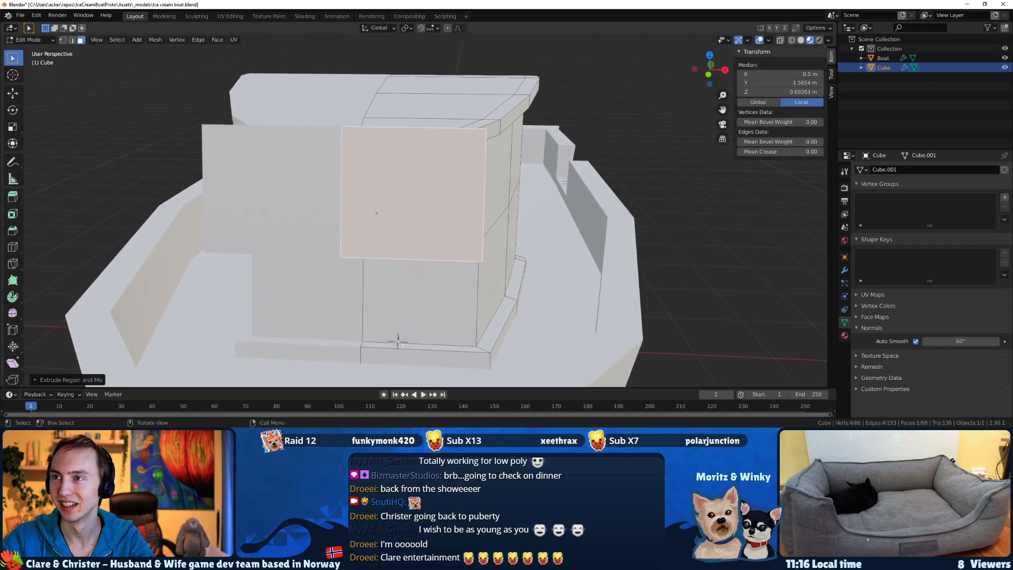
key(ctrl+z)
key(s)
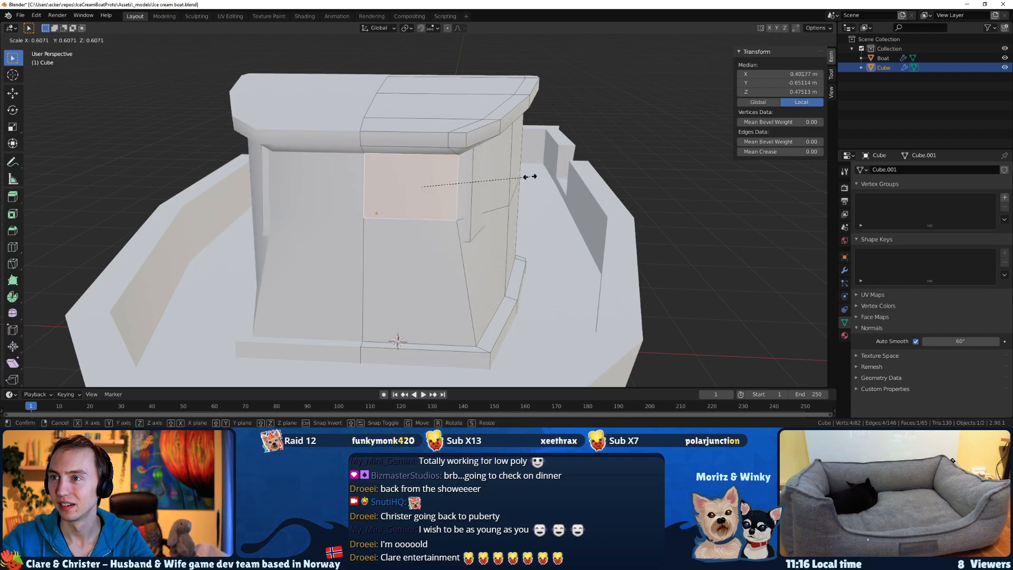
right_click(524, 180)
key(e)
right_click(526, 181)
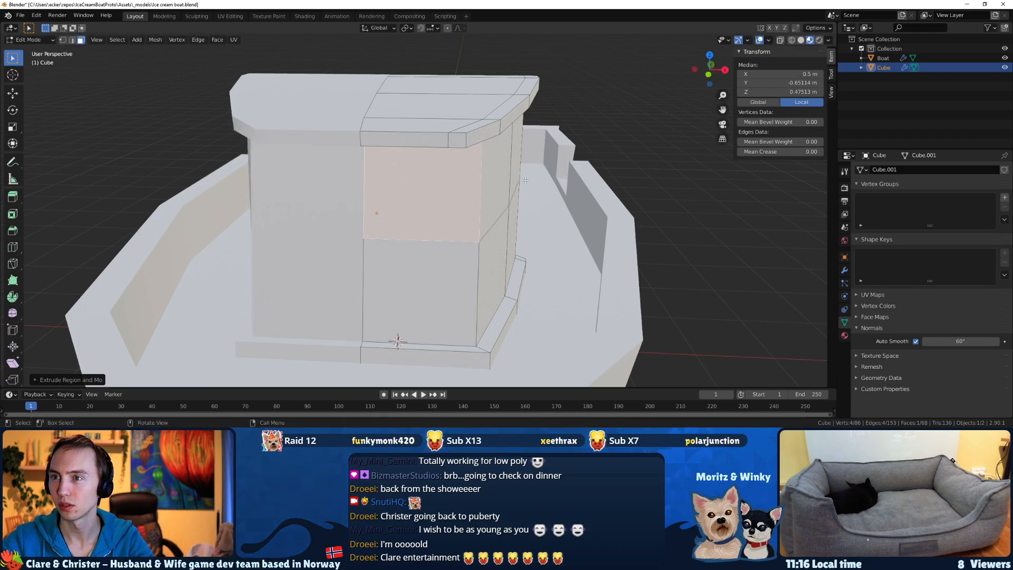
key(s)
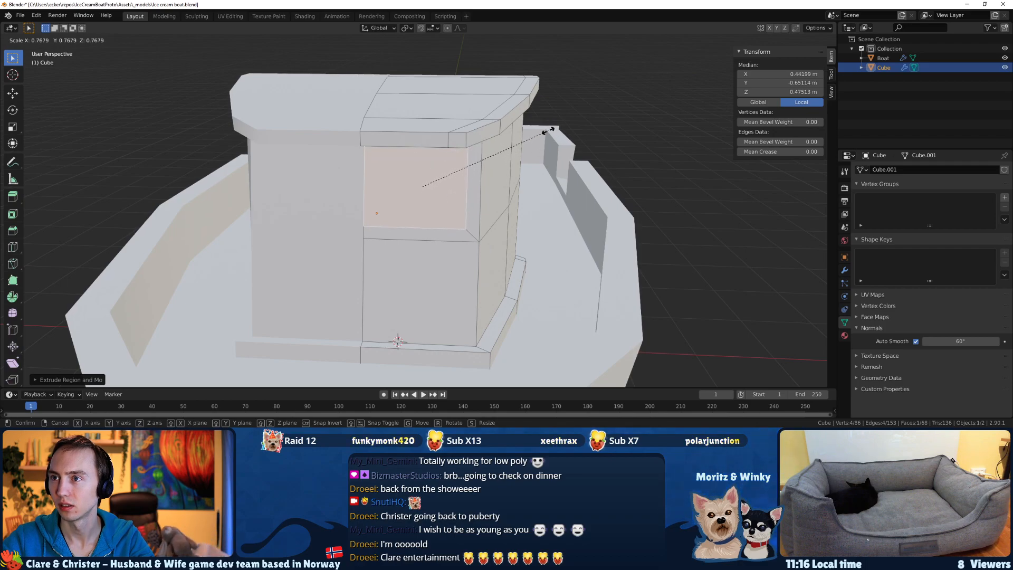
click(551, 130)
Open the cabin's Mirror modifier settings and check the Clipping option.
click(843, 271)
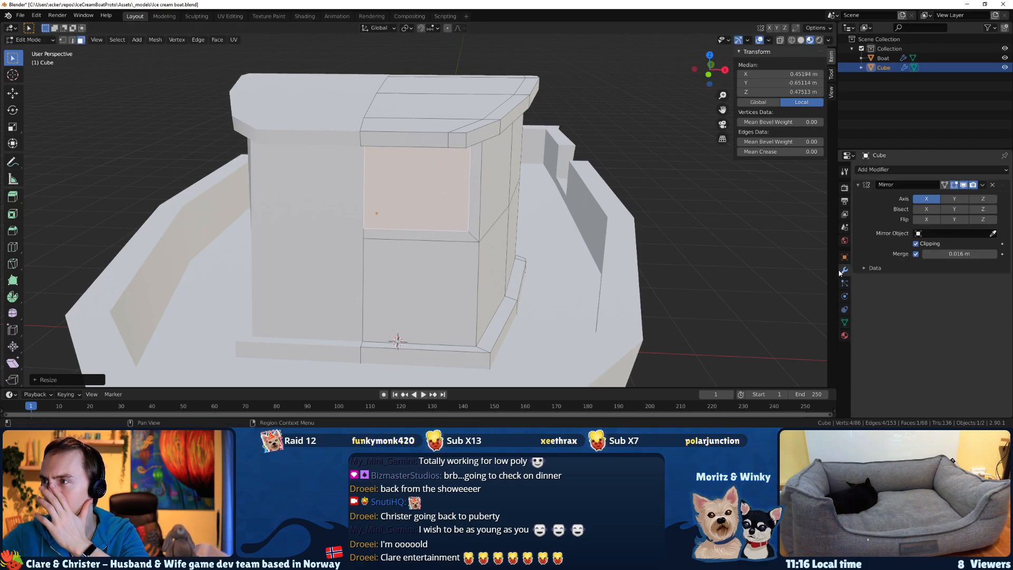
click(915, 243)
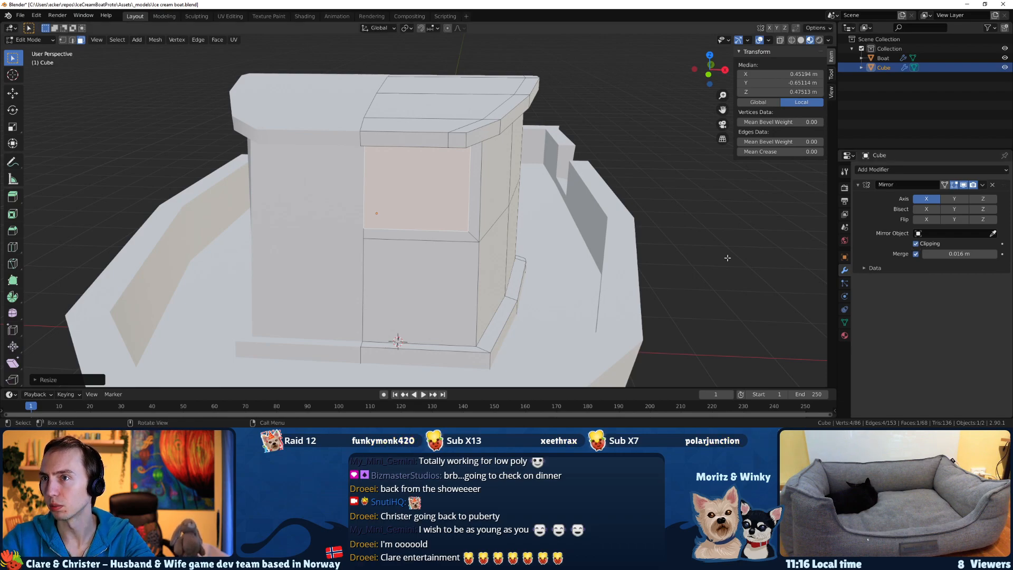
click(389, 250)
mouse_move(403, 237)
middle_down()
mouse_move(435, 235)
mouse_move(420, 240)
middle_up()
click(916, 244)
scroll(499, 206, up, 4)
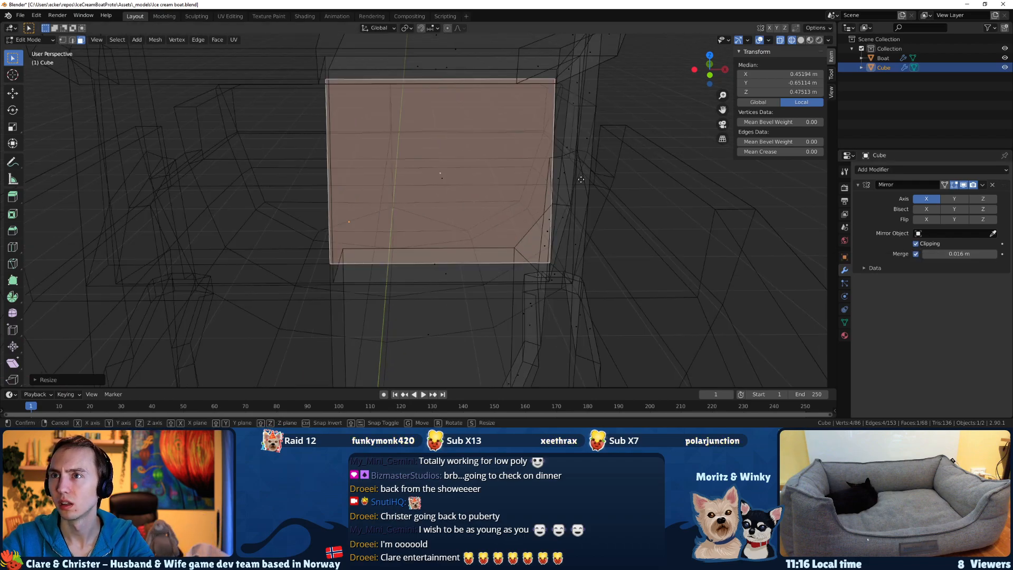
key(x)
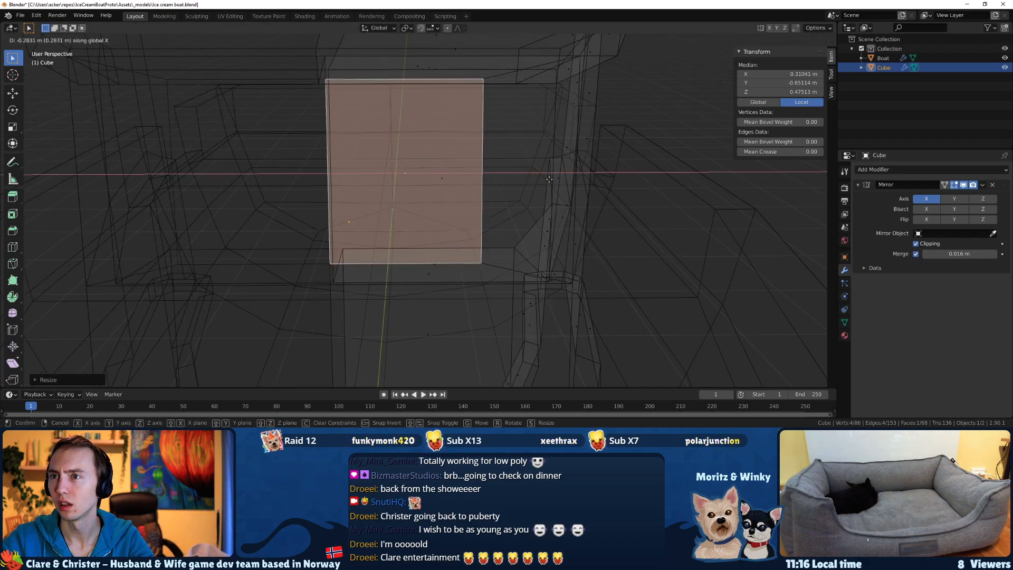
right_click(526, 179)
middle_drag(509, 193, 496, 195)
key(z)
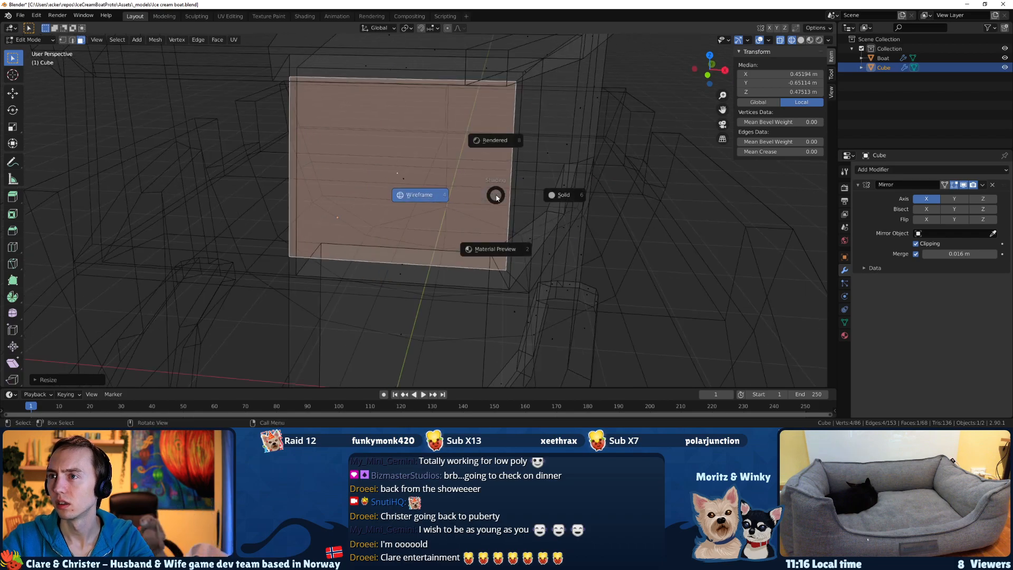
click(520, 246)
mouse_move(515, 242)
middle_down()
mouse_move(457, 241)
mouse_move(422, 213)
mouse_move(372, 204)
middle_up()
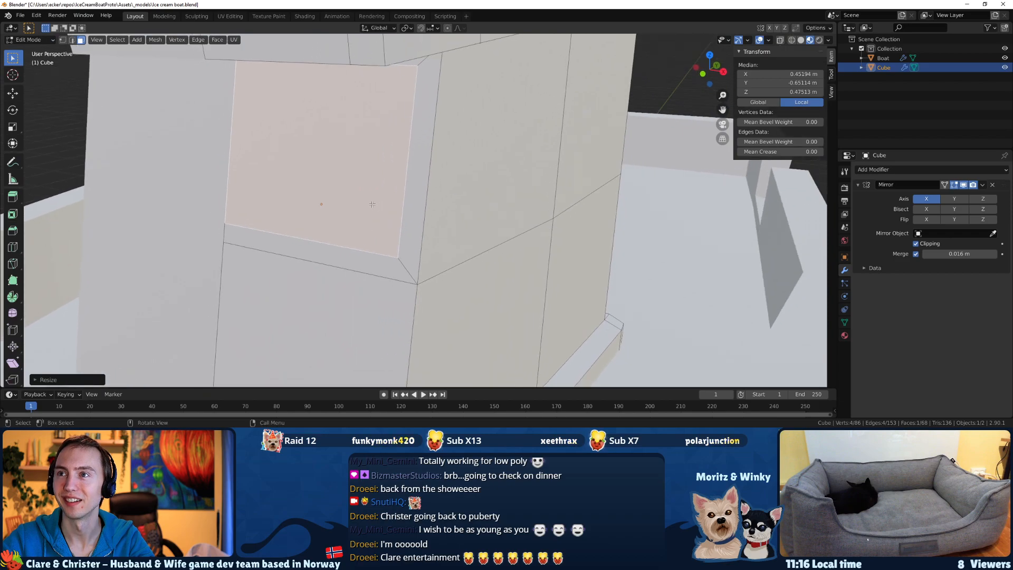
key(e)
key(z)
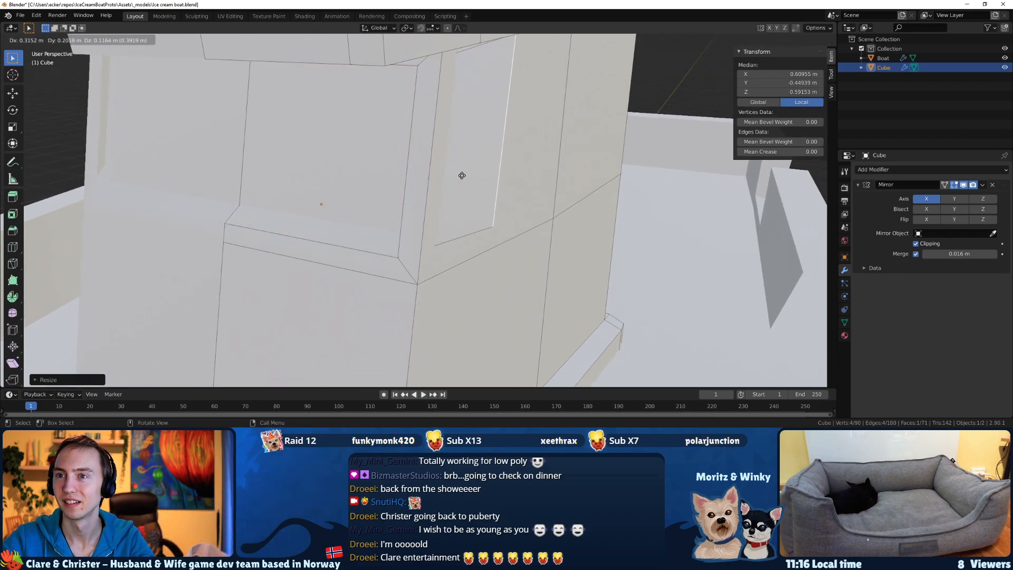
click(356, 201)
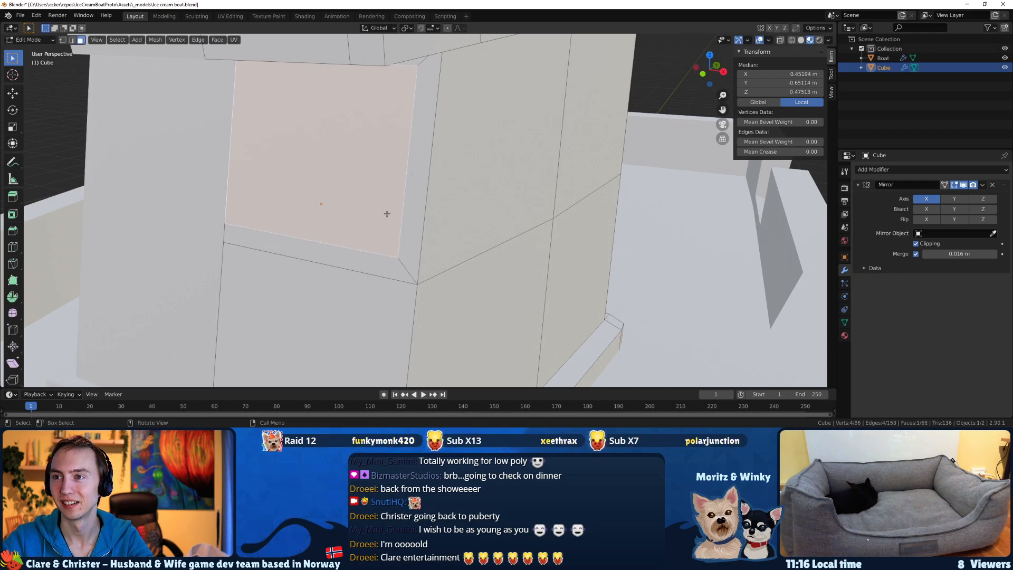
Extrude the front window panel about 0.08 m inward to recess it into the wall.
key(e)
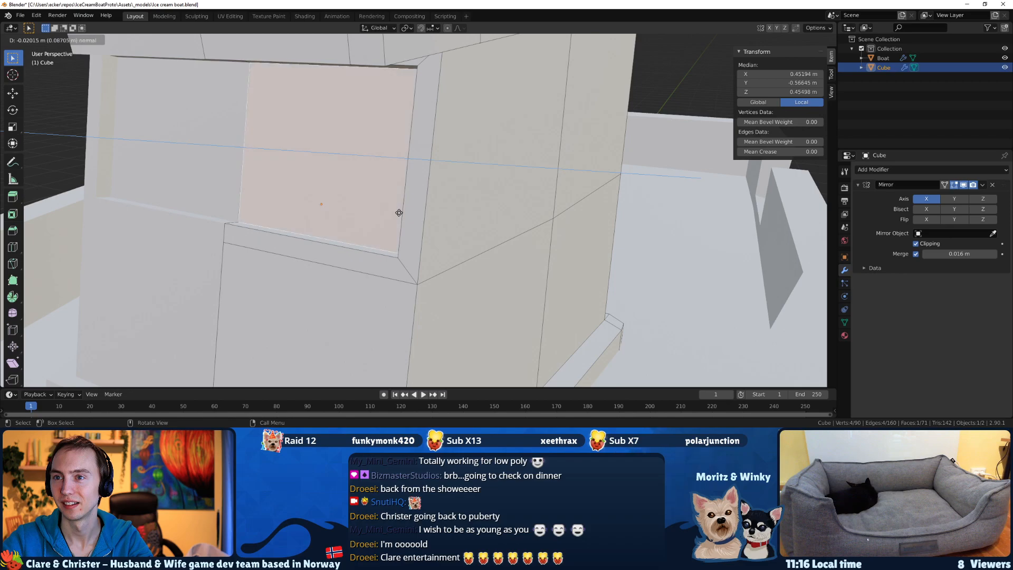
click(399, 212)
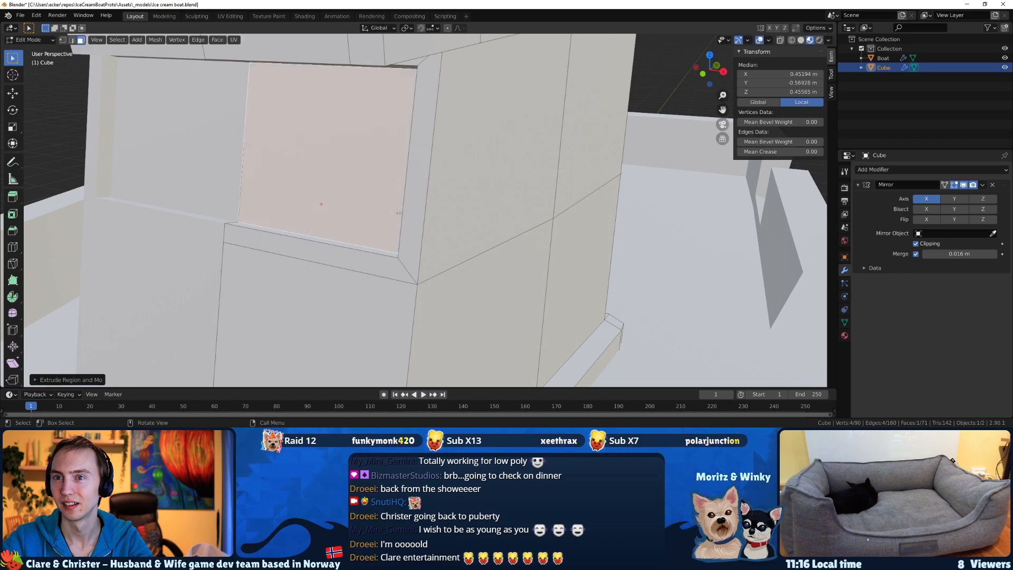
scroll(398, 213, down, 3)
middle_drag(398, 213, 357, 251)
Try to extrude the side and lower frame faces around the recessed front window, and undo the extrusion.
scroll(335, 249, up, 2)
scroll(335, 249, up, 1)
click(280, 274)
shift+click(317, 265)
shift+middle_drag(422, 197, 411, 267)
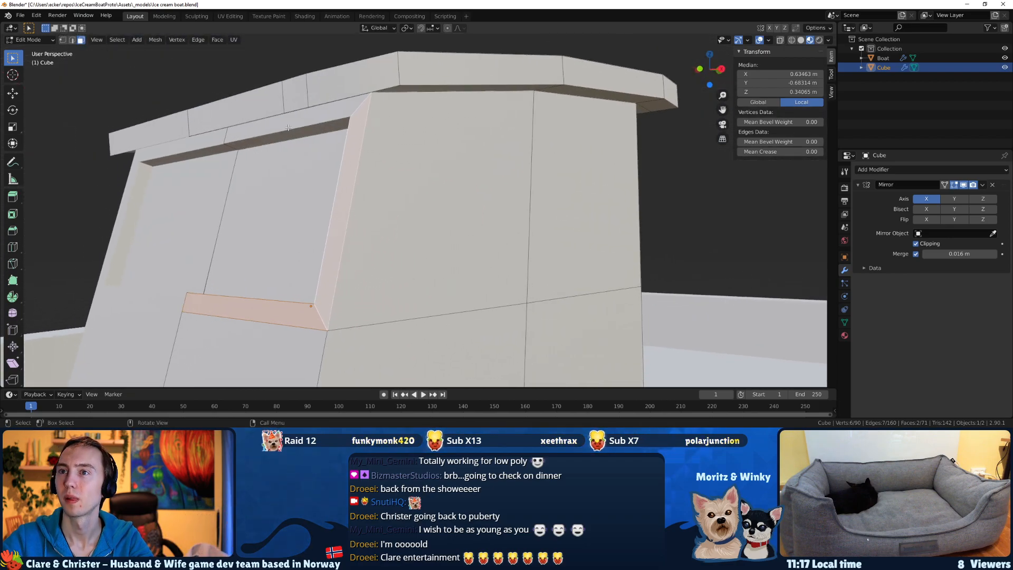
middle_drag(256, 164, 244, 266)
key(e)
click(220, 262)
key(ctrl+z)
scroll(299, 273, up, 6)
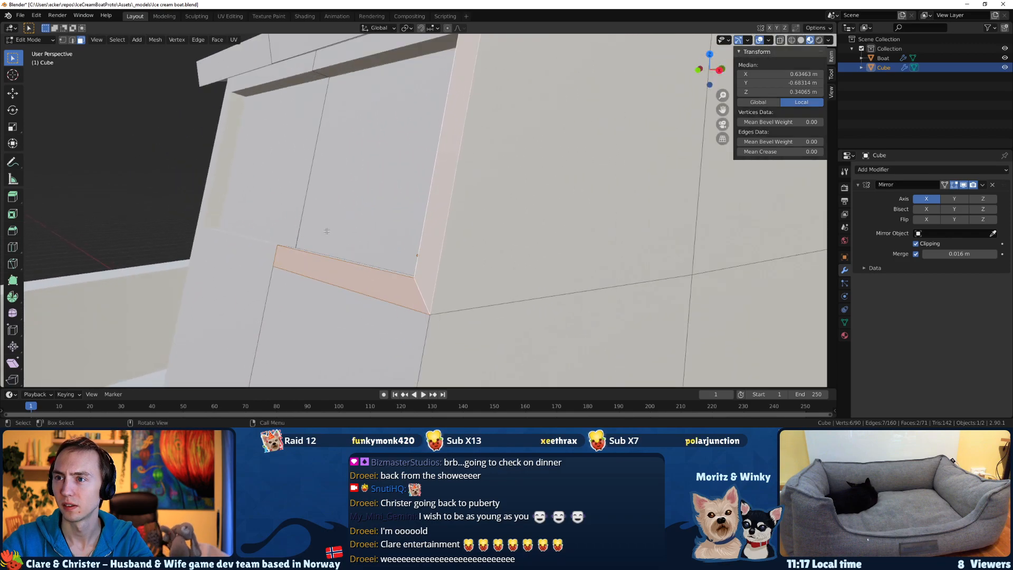
key(ctrl+z)
Inset the upper front wall panel inside the cabin by extruding it in place and scaling it down, and compare it in front view.
click(370, 233)
middle_drag(370, 233, 234, 236)
middle_drag(338, 169, 379, 233)
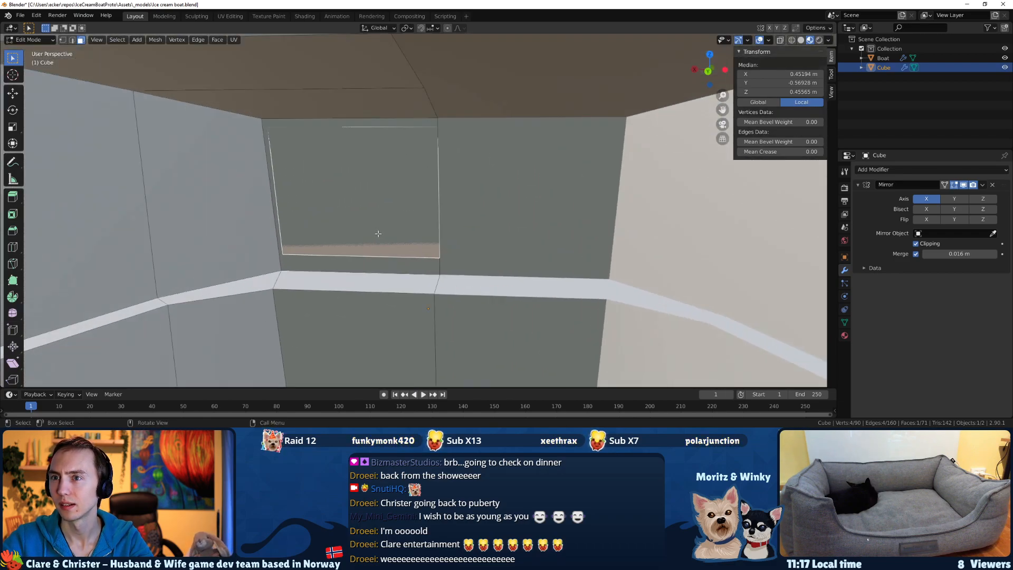
scroll(343, 232, down, 5)
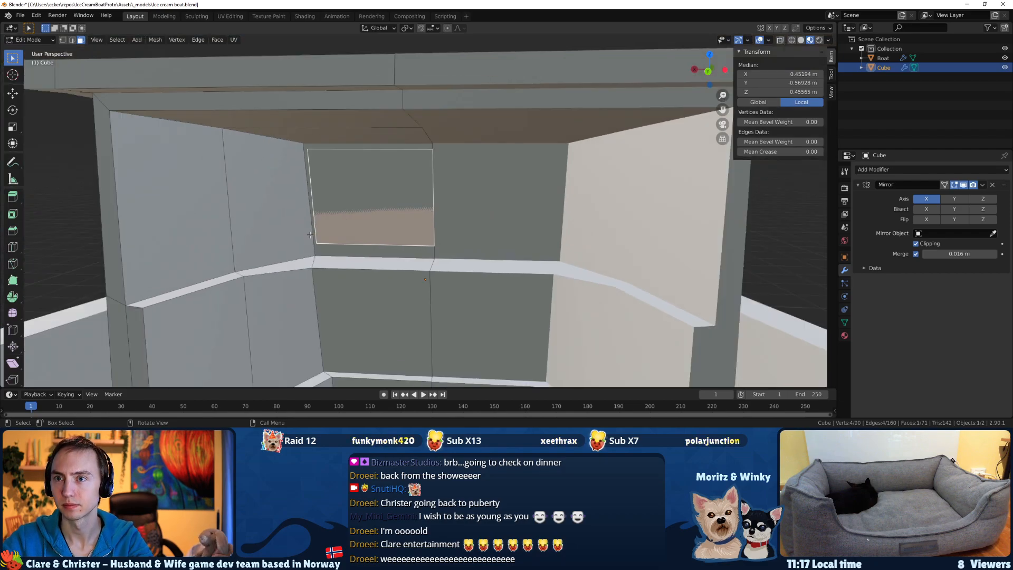
scroll(301, 235, up, 4)
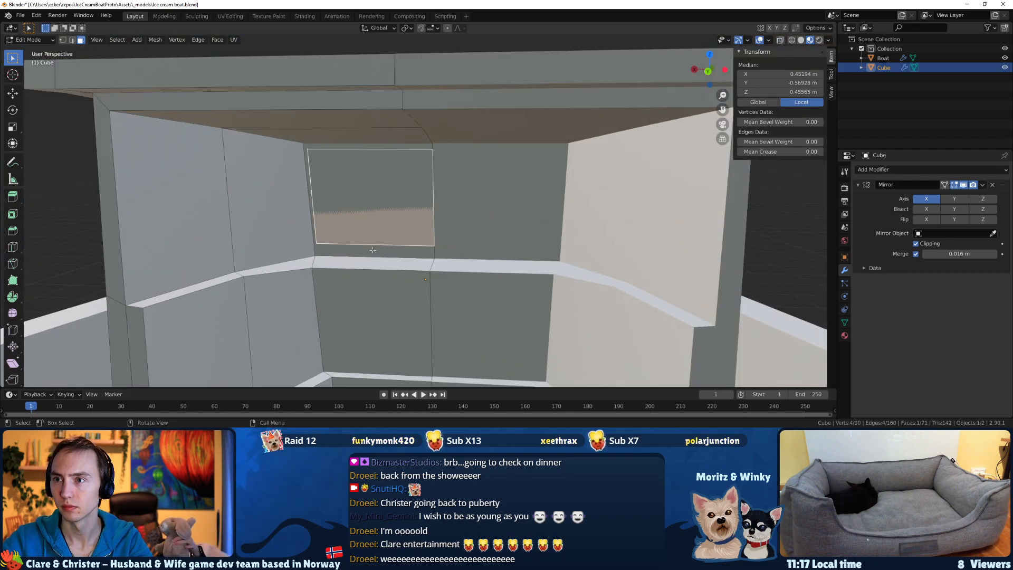
click(398, 243)
key(e)
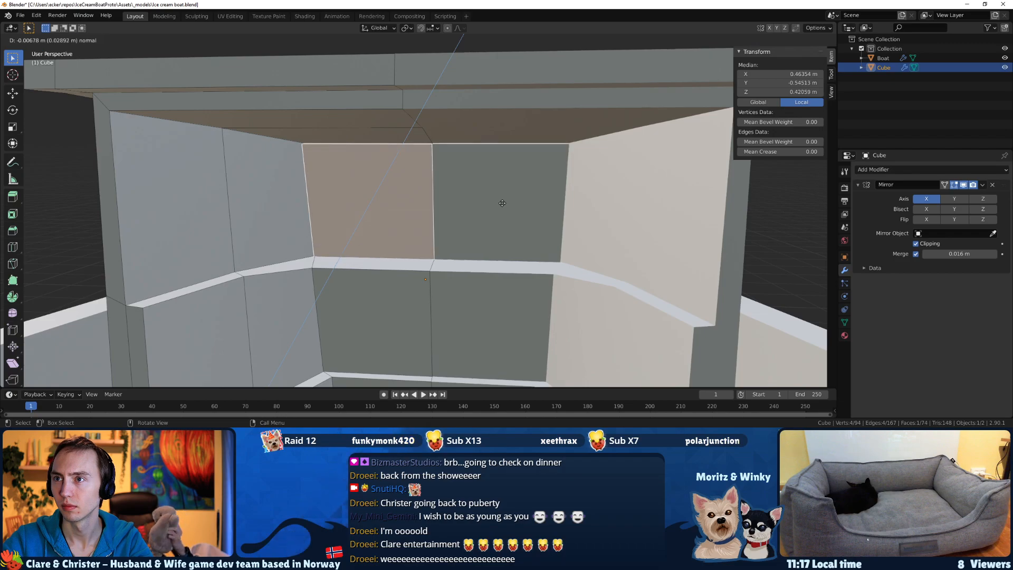
click(502, 209)
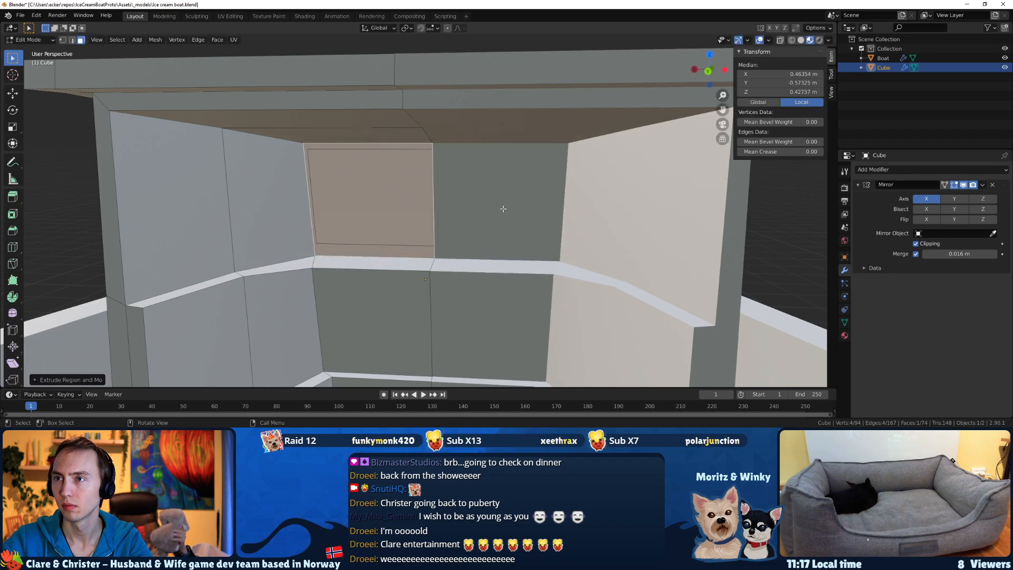
key(s)
click(537, 150)
middle_drag(465, 179, 477, 180)
key(KP_1)
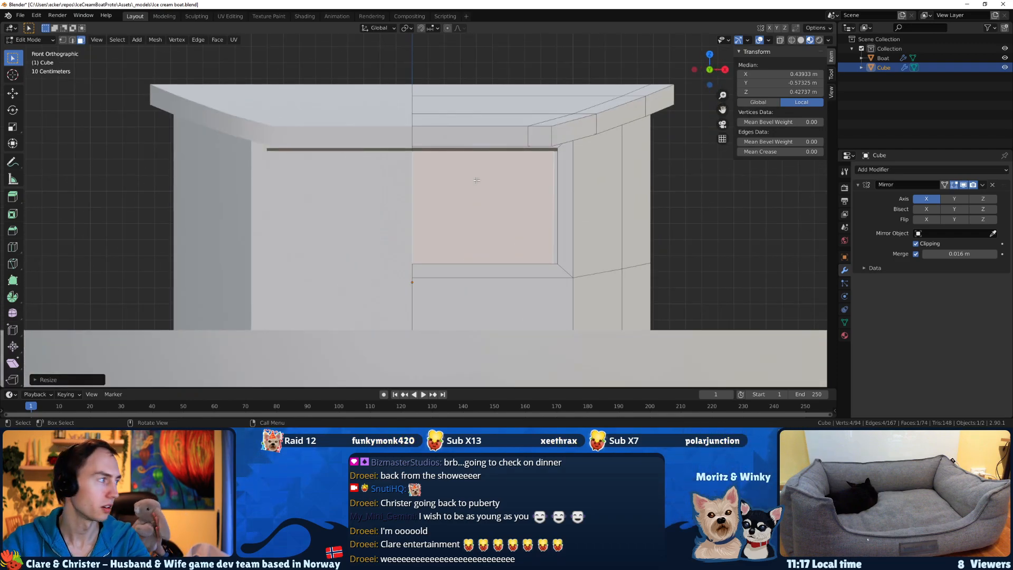
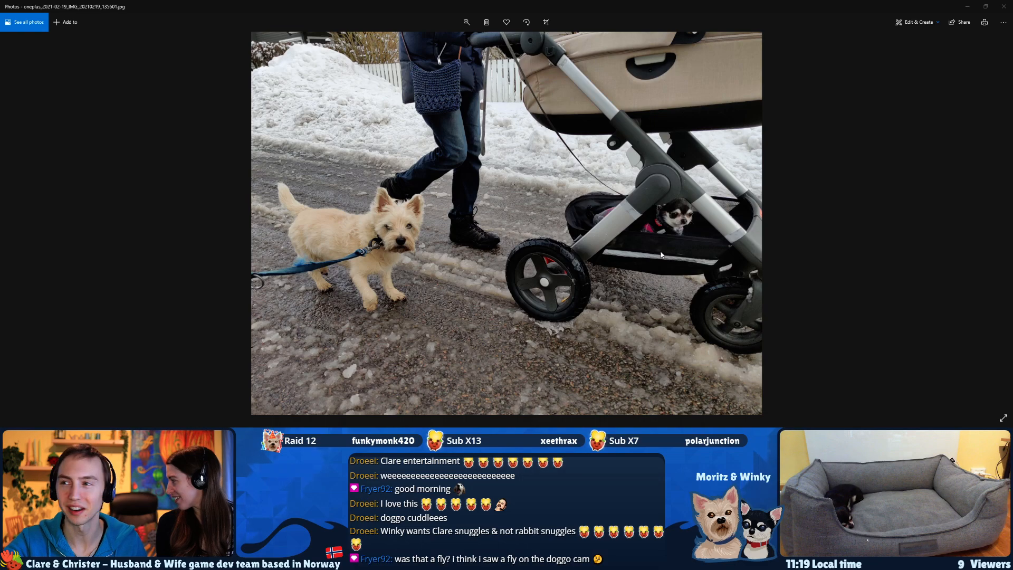
Examine the two dogs in the photo up close, restore the full picture, and close the photo.
double_click(664, 225)
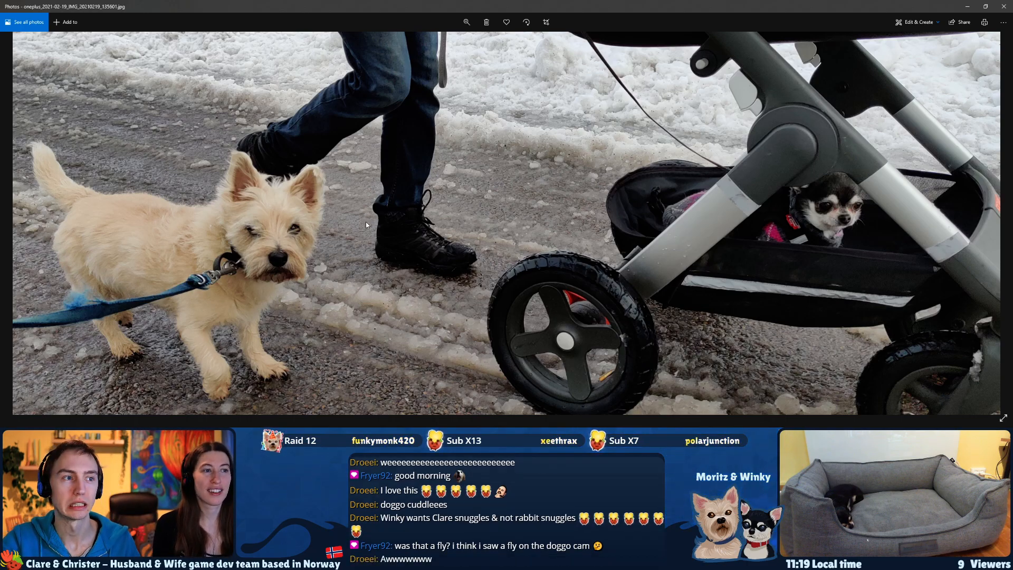
scroll(827, 219, down, 4)
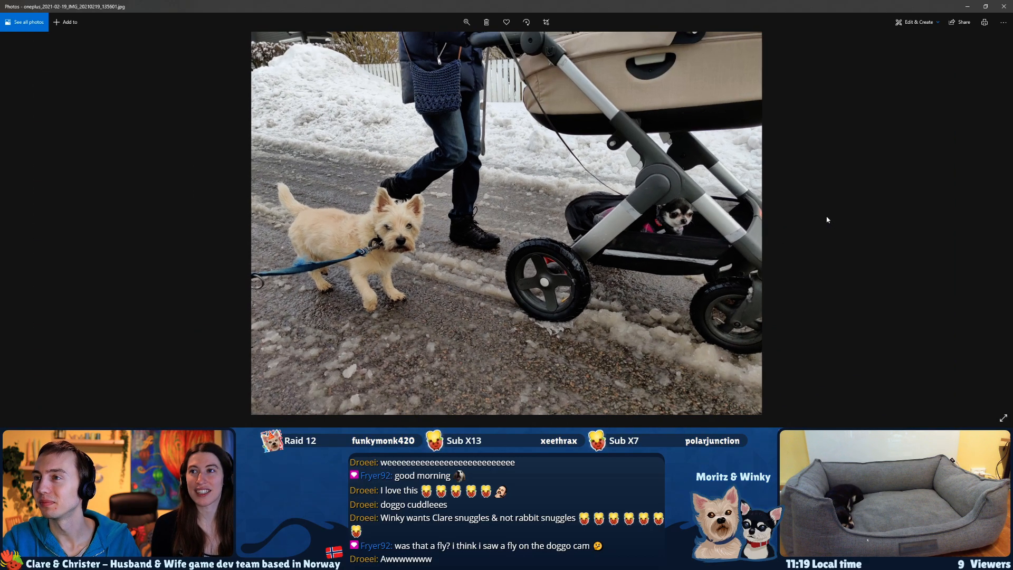
scroll(826, 219, up, 4)
click(473, 25)
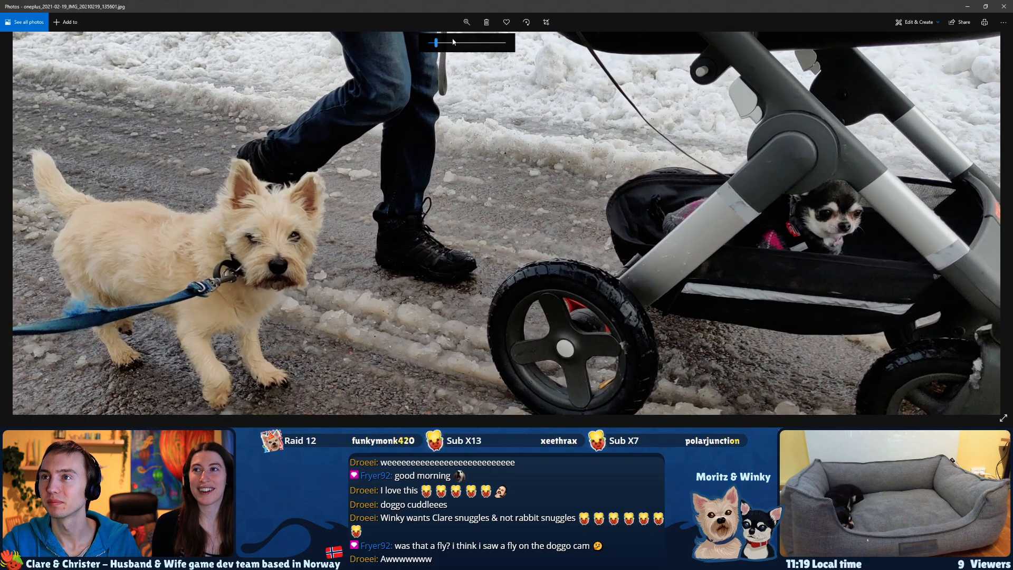
click(468, 41)
drag(891, 208, 199, 186)
drag(544, 166, 212, 179)
drag(422, 213, 576, 218)
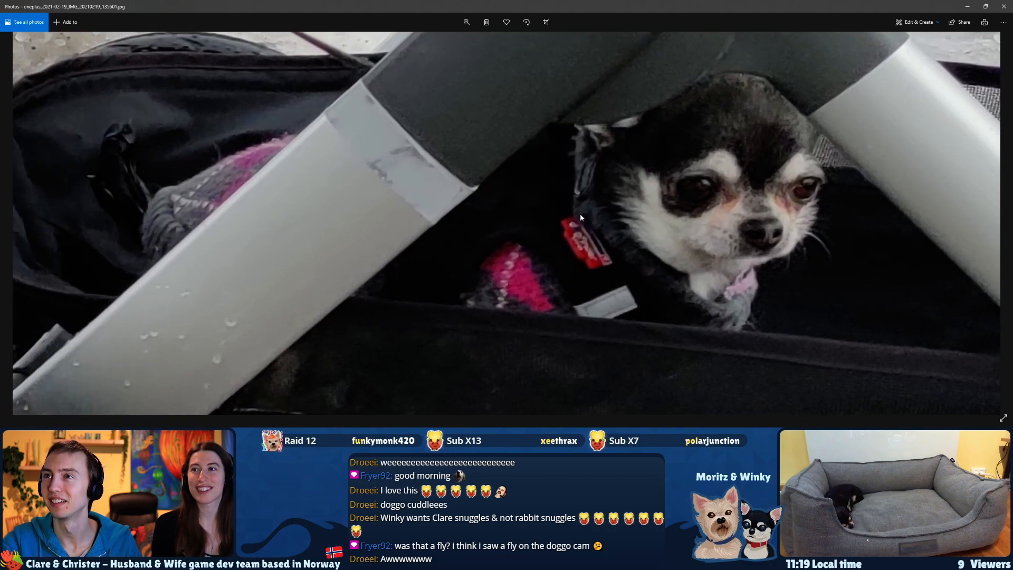
click(469, 27)
drag(466, 42, 410, 46)
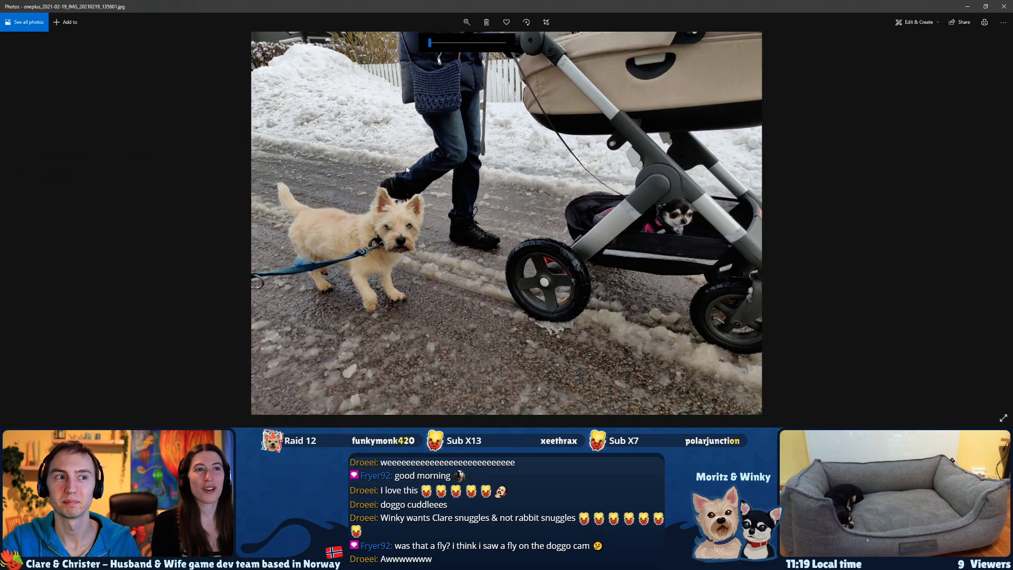
click(1006, 6)
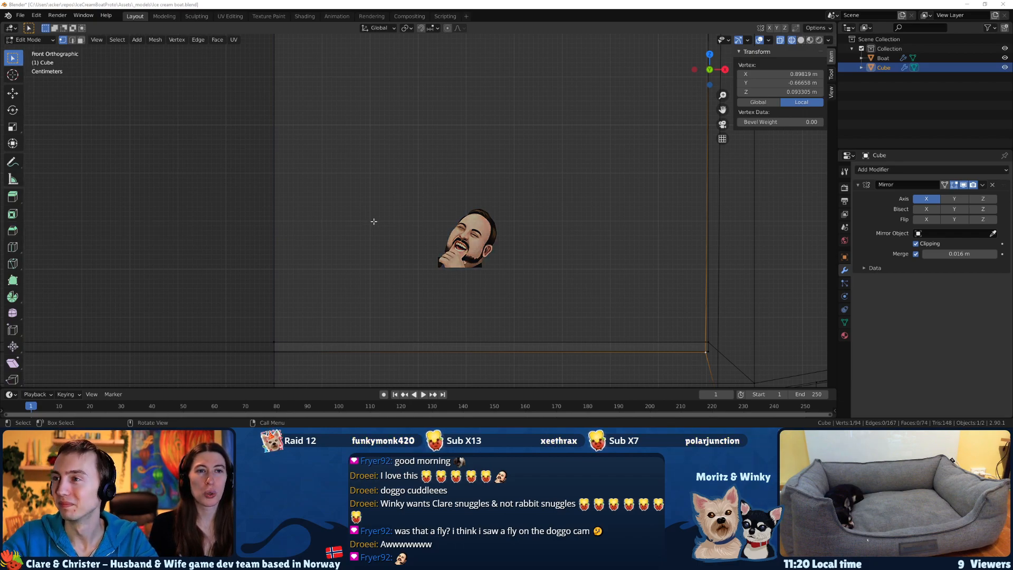
Switch the viewport from wireframe to Material Preview shading and view the inside of the cabin's front wall.
scroll(374, 221, down, 3)
mouse_move(375, 225)
middle_down()
mouse_move(326, 245)
mouse_move(359, 239)
mouse_move(234, 247)
mouse_move(306, 261)
middle_up()
key(z)
key(Escape)
key(z)
click(241, 314)
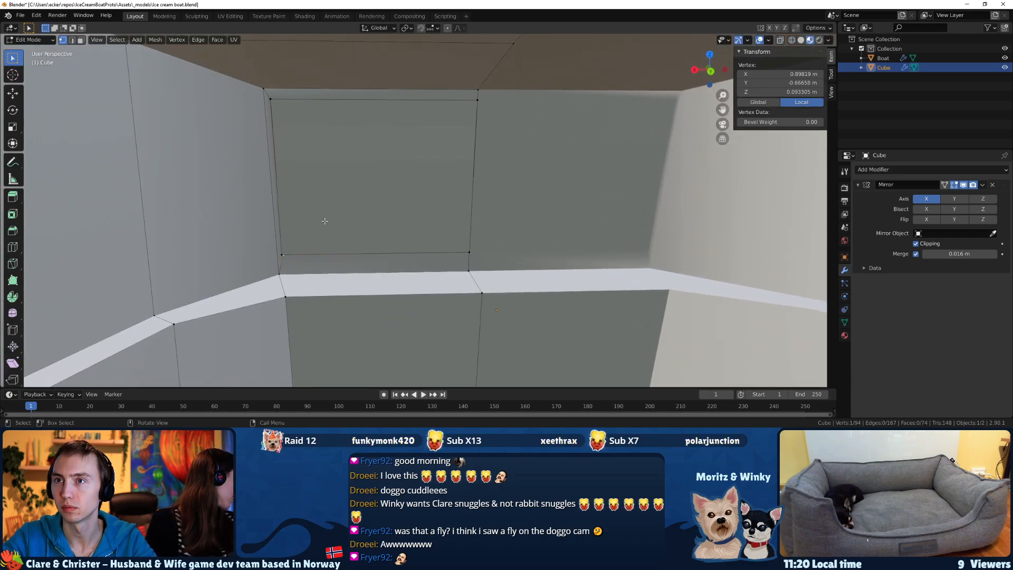
Delete the inner and outer faces filling the cabin's front window to make an open window.
scroll(321, 215, up, 2)
key(3)
mouse_move(312, 215)
middle_down()
mouse_move(498, 221)
mouse_move(479, 228)
middle_up()
key(z)
key(Escape)
click(325, 222)
scroll(325, 222, down, 2)
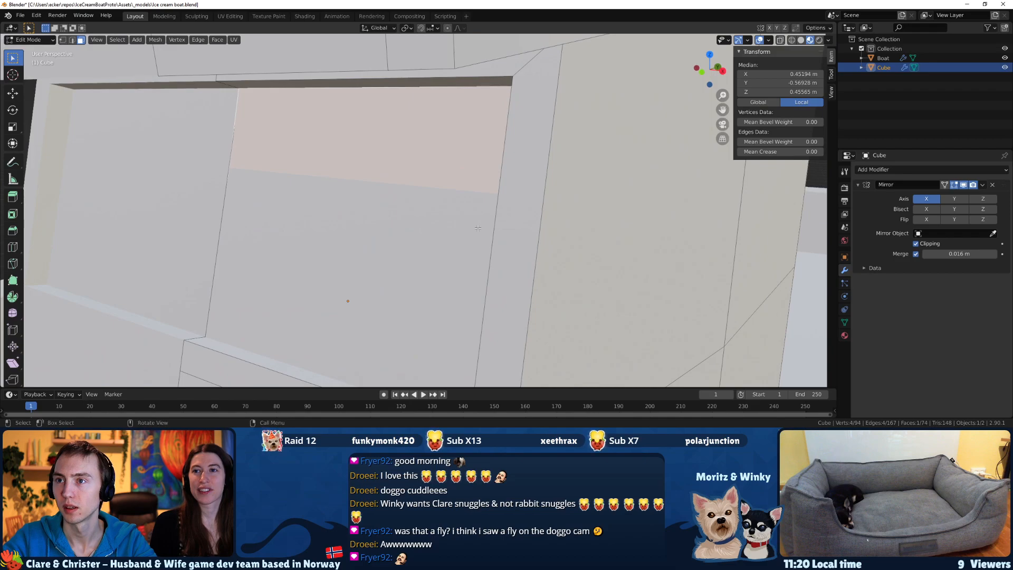
key(x)
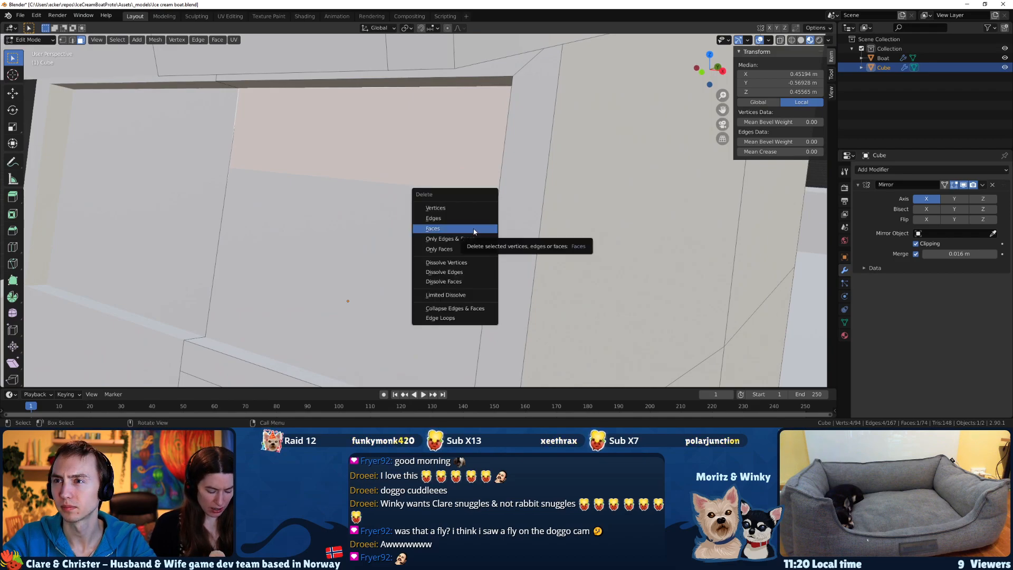
click(474, 228)
click(401, 231)
key(x)
click(401, 230)
Merge the neighbouring vertex pairs at the lower corner and lower centre of the front window opening.
middle_drag(401, 230, 596, 249)
middle_drag(660, 258, 426, 250)
click(339, 240)
key(m)
key(Escape)
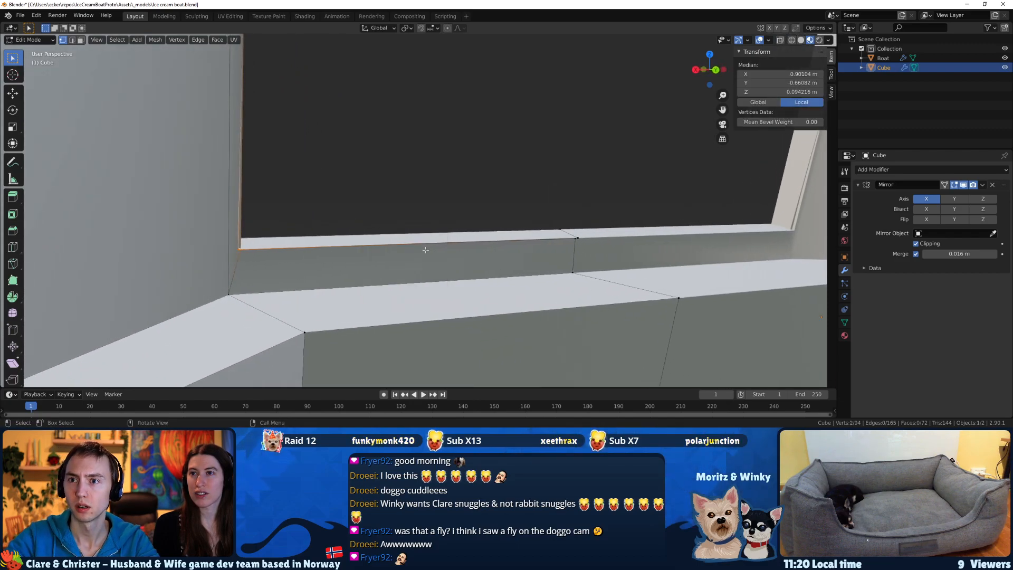
key(m)
click(245, 261)
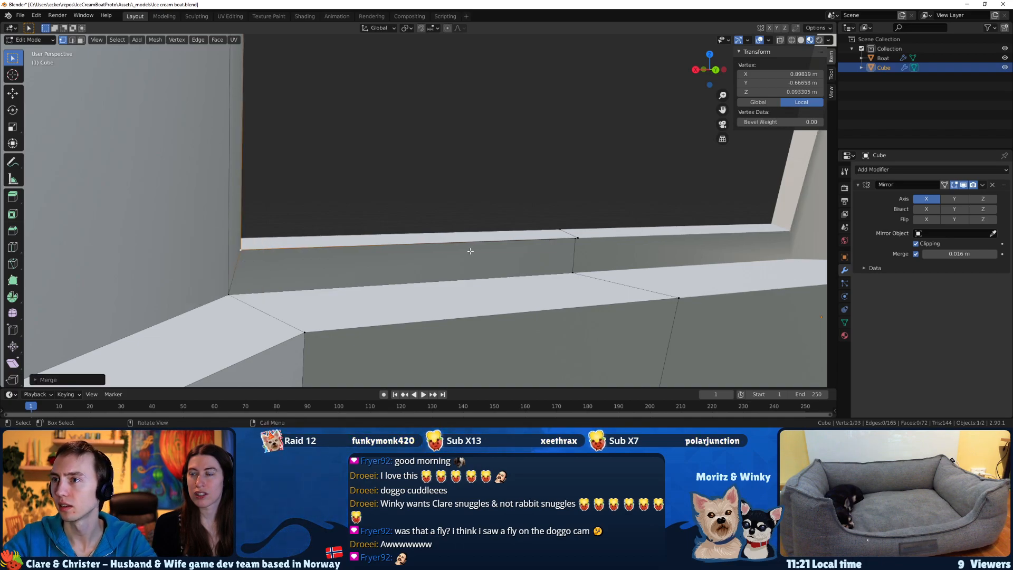
key(m)
click(574, 247)
Merge the two neighbouring vertices at the front window's upper corner into the last selected one.
shift+middle_drag(298, 170, 297, 393)
shift+middle_drag(343, 244, 451, 238)
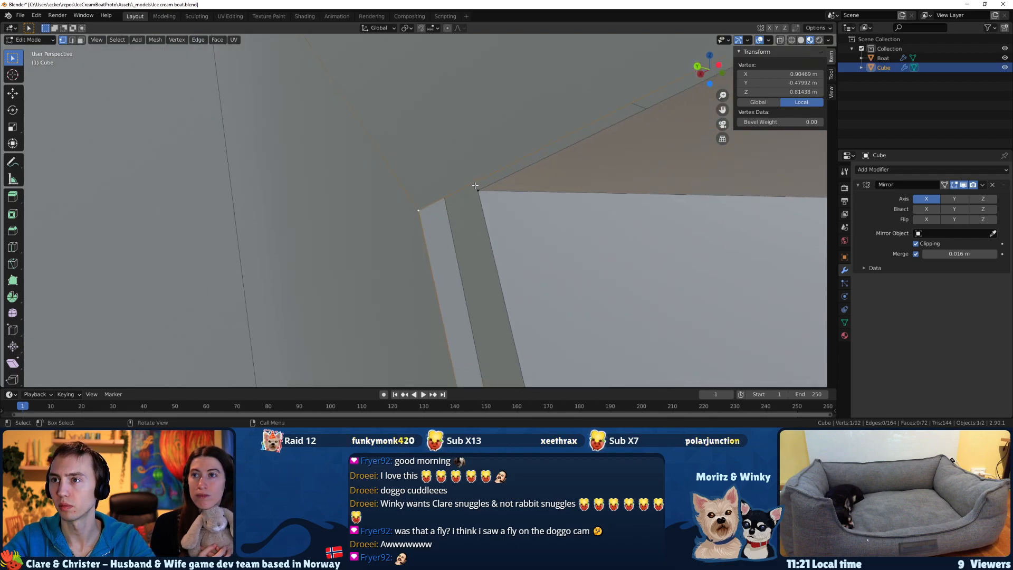
key(m)
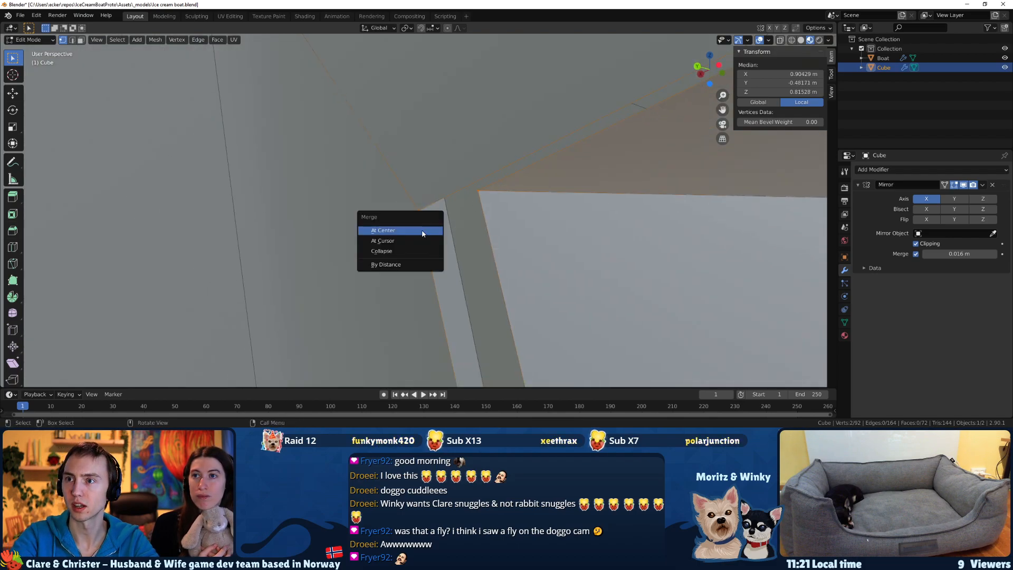
click(422, 232)
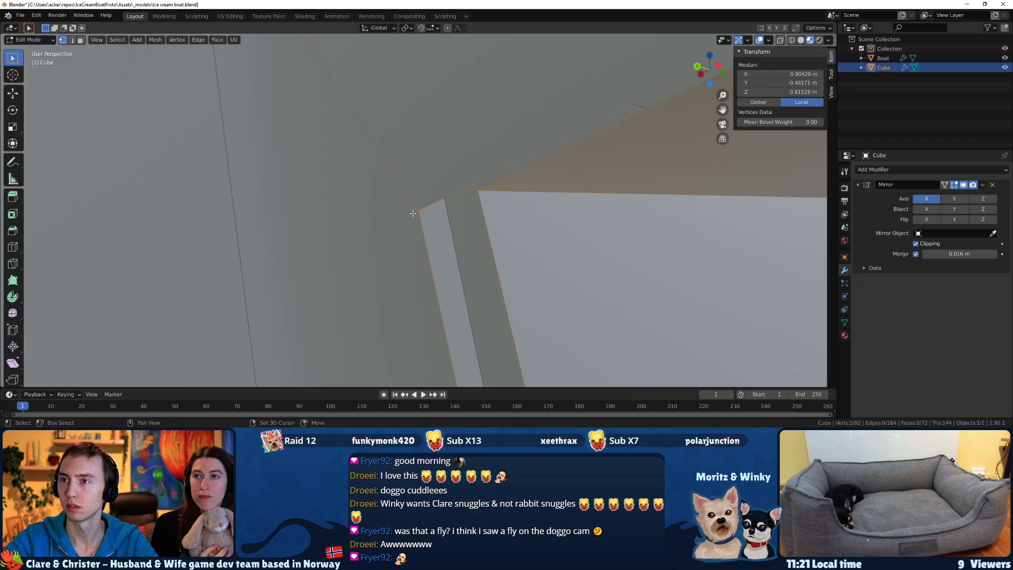
key(m)
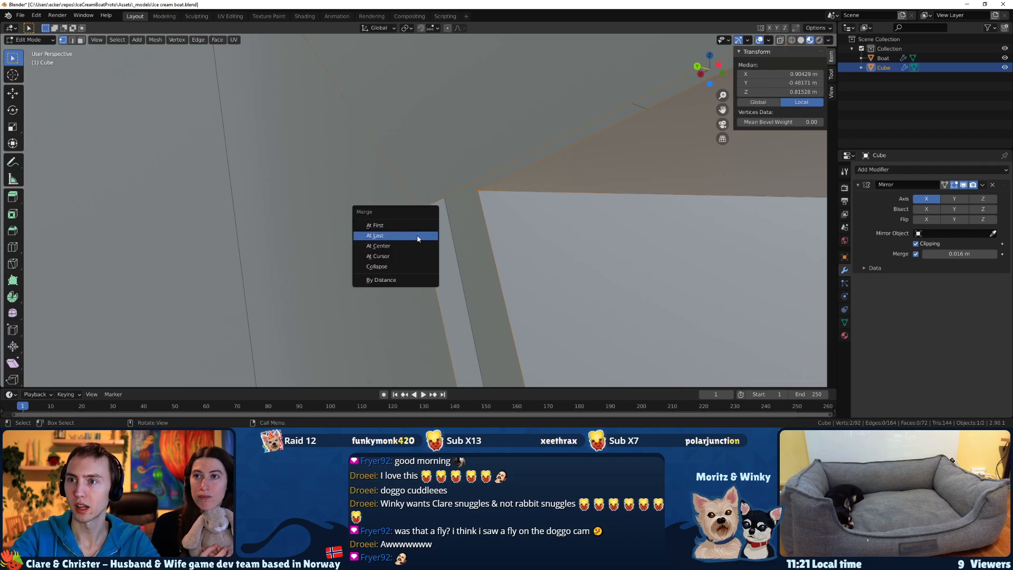
click(414, 237)
Merge the two neighbouring vertices at the upper centre of the front window opening.
middle_drag(414, 237, 458, 249)
scroll(413, 238, down, 9)
drag(546, 203, 530, 194)
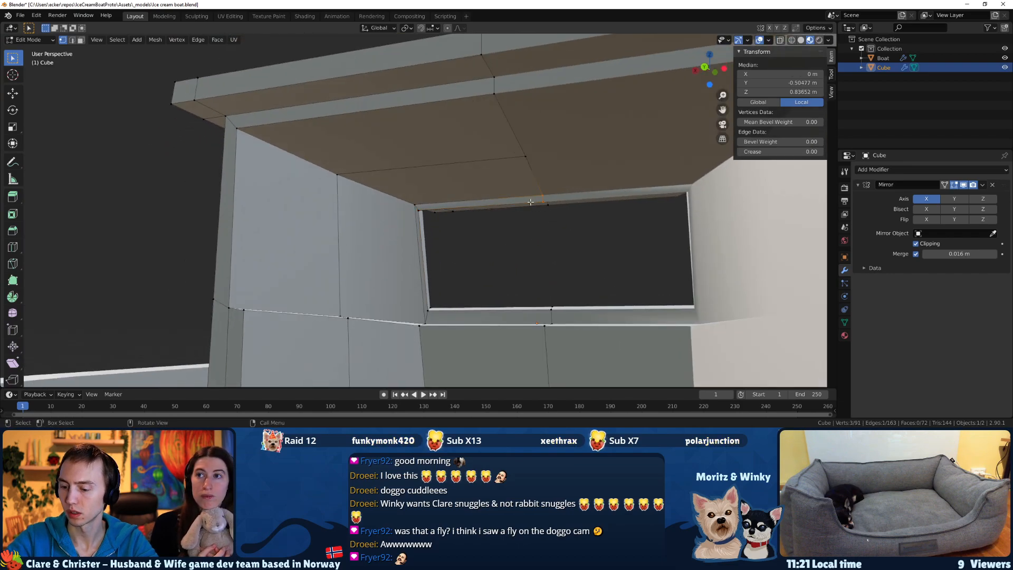
key(KP_Decimal)
middle_drag(401, 264, 409, 231)
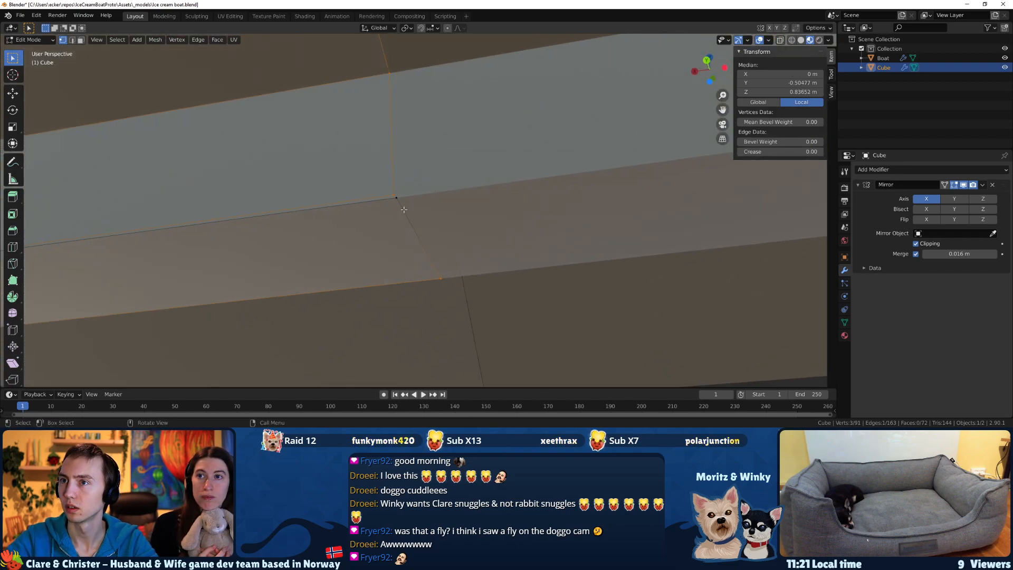
drag(392, 197, 395, 196)
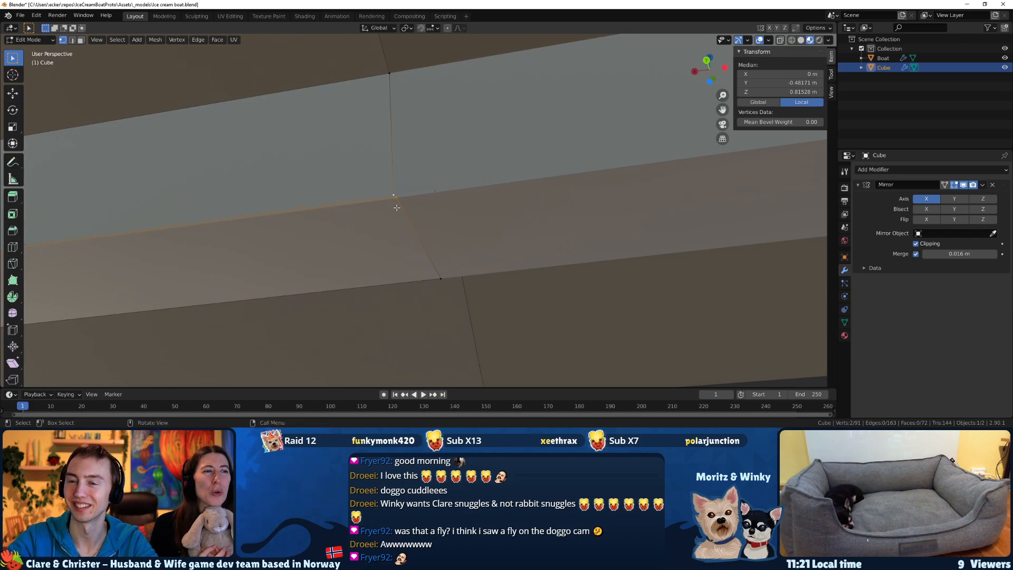
key(m)
click(396, 208)
Move the four vertices on the side edge of the front window opening slightly inward along X.
middle_drag(407, 205, 405, 245)
scroll(404, 245, up, 3)
drag(157, 270, 157, 269)
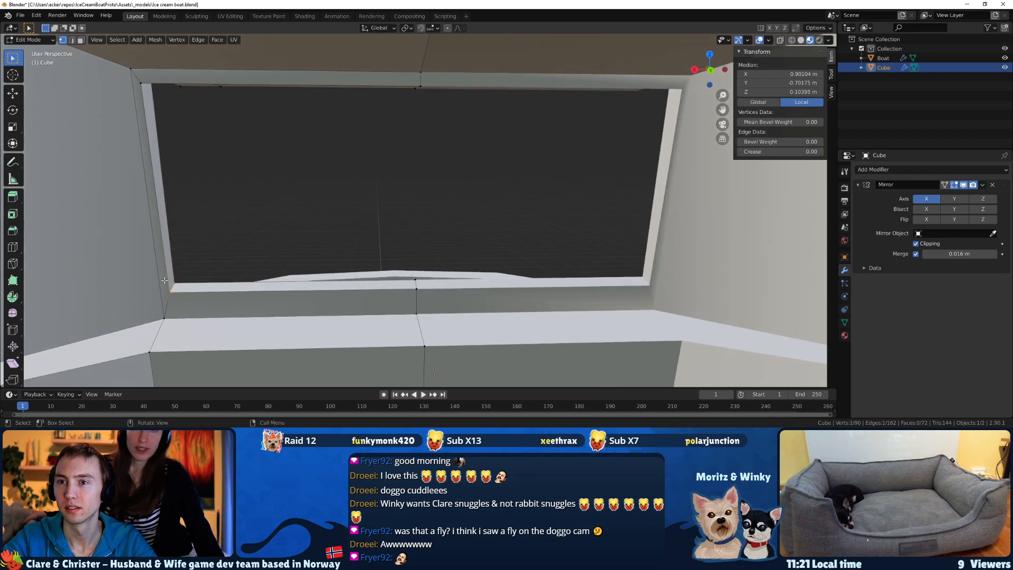
middle_drag(169, 106, 165, 92)
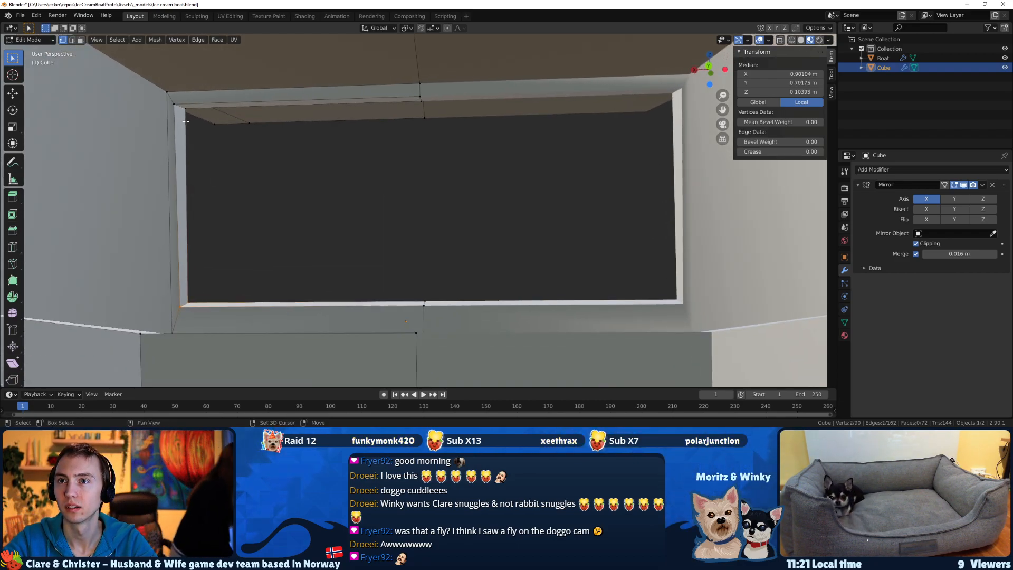
shift+drag(160, 91, 189, 158)
middle_drag(188, 159, 194, 150)
key(g)
key(x)
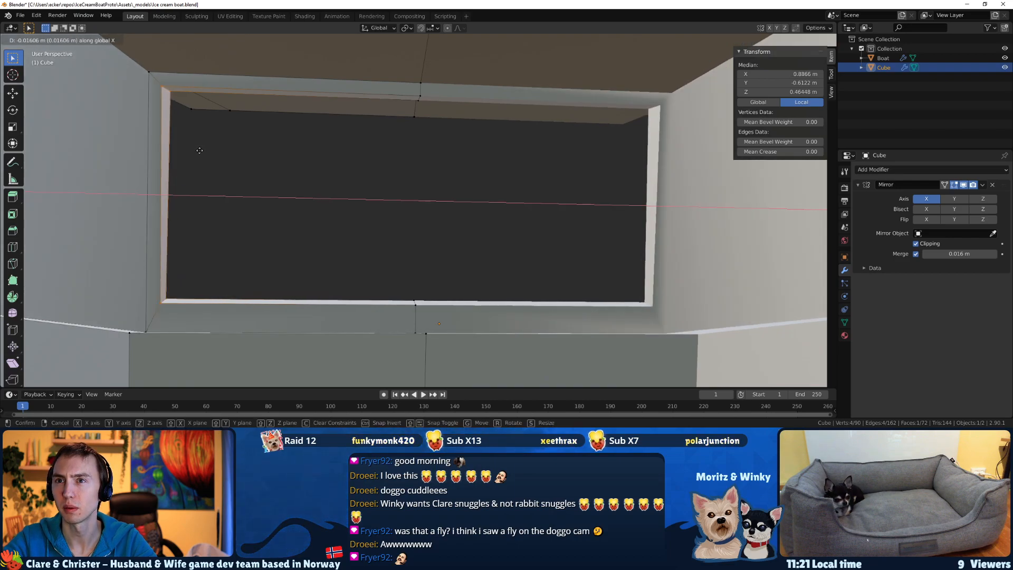
click(202, 151)
Save the boat file with nothing selected and check the hand-drawn boat concept sketch in Slack.
middle_drag(280, 201, 428, 243)
scroll(269, 210, down, 5)
middle_drag(501, 244, 358, 220)
click(327, 244)
key(ctrl+s)
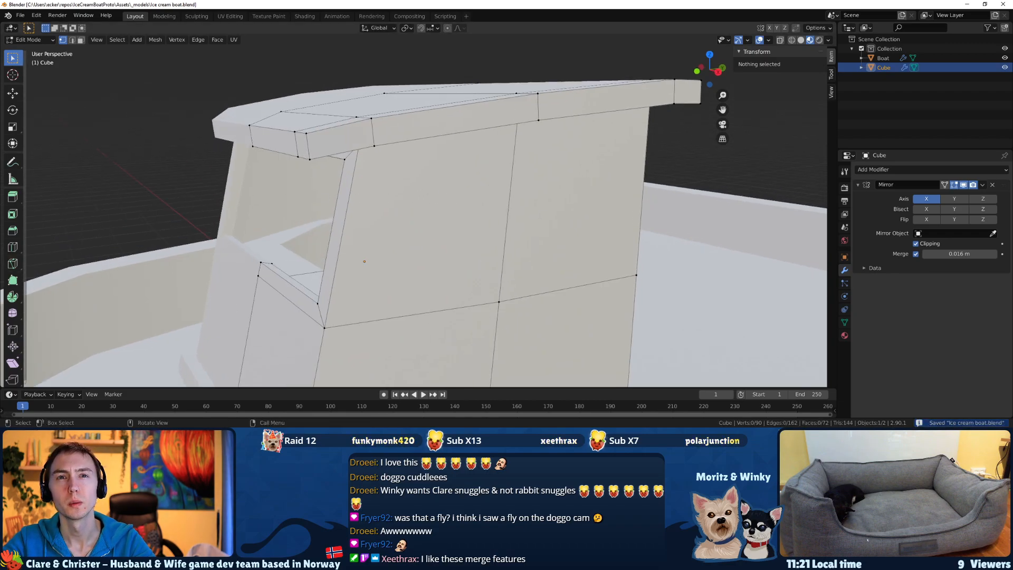
key(alt+Tab)
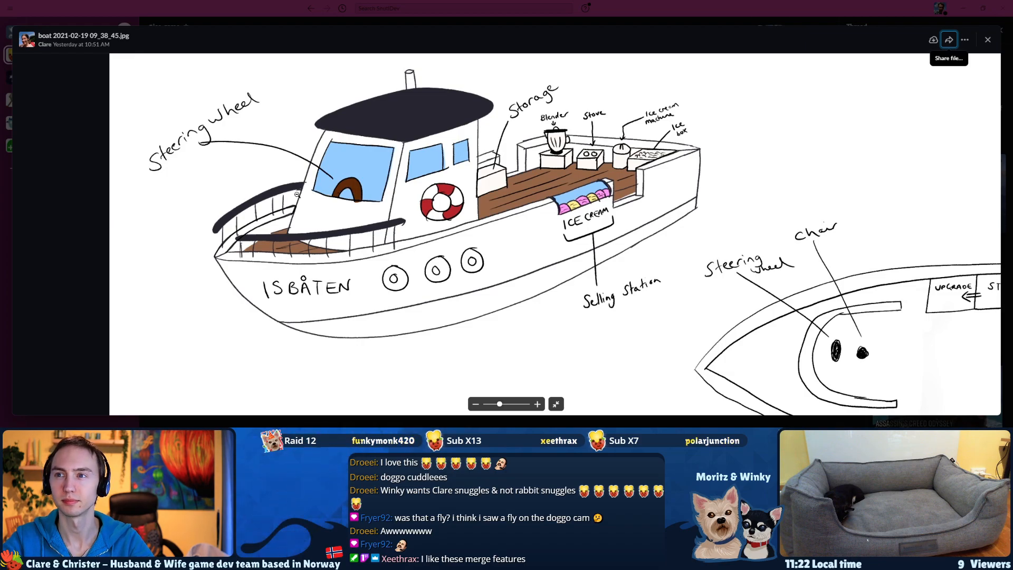
key(alt+Tab)
Try to inset the front inner face of the cabin's side wall by extruding it in place and scaling it down to about 0.84.
middle_drag(439, 203, 439, 251)
scroll(470, 248, up, 3)
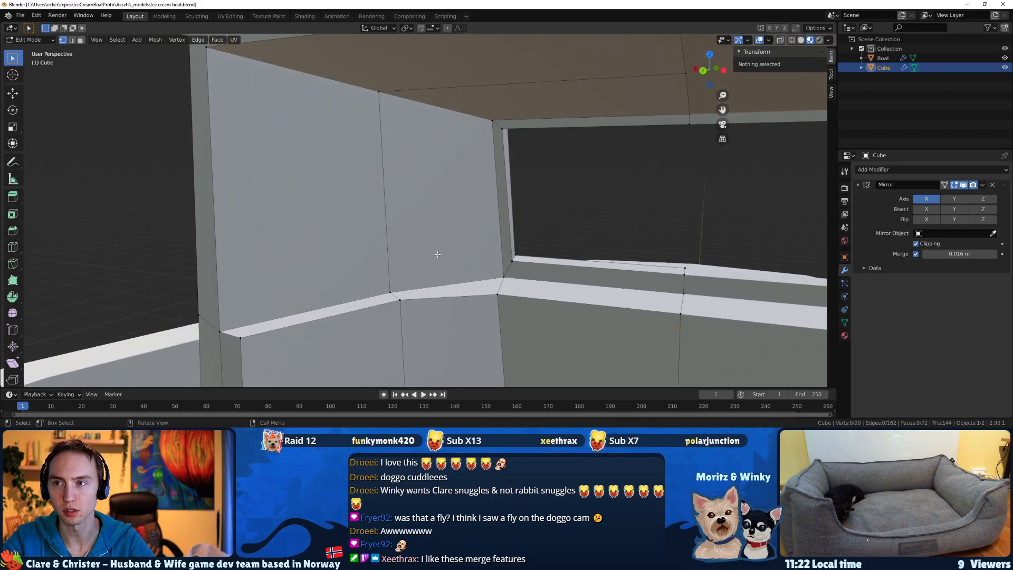
click(414, 223)
key(e)
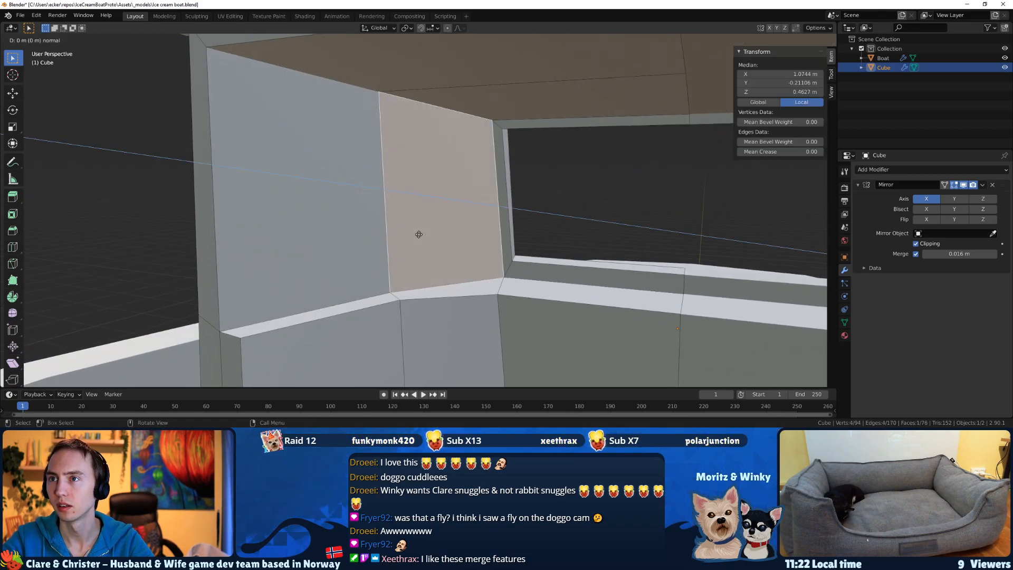
right_click(409, 233)
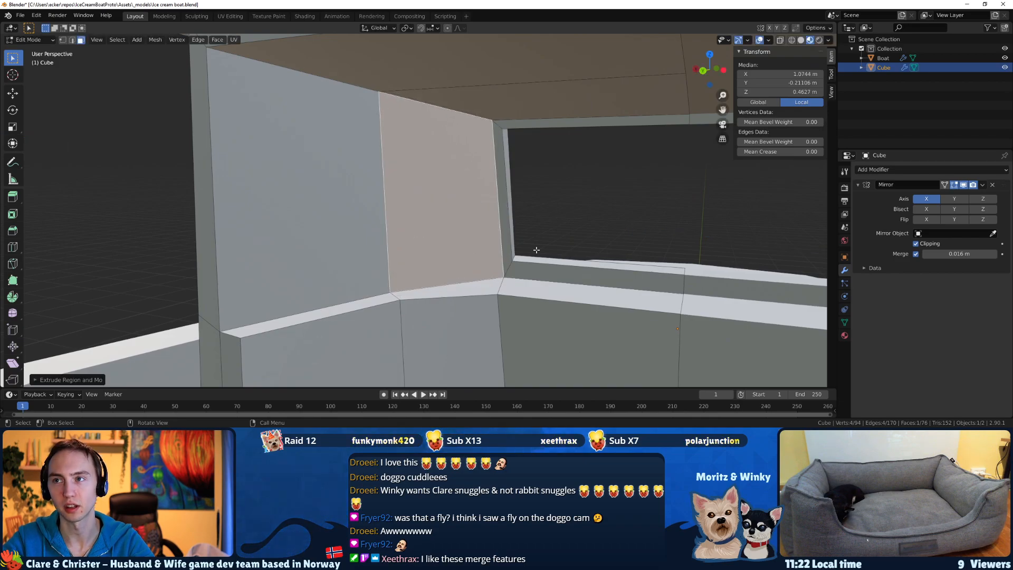
key(s)
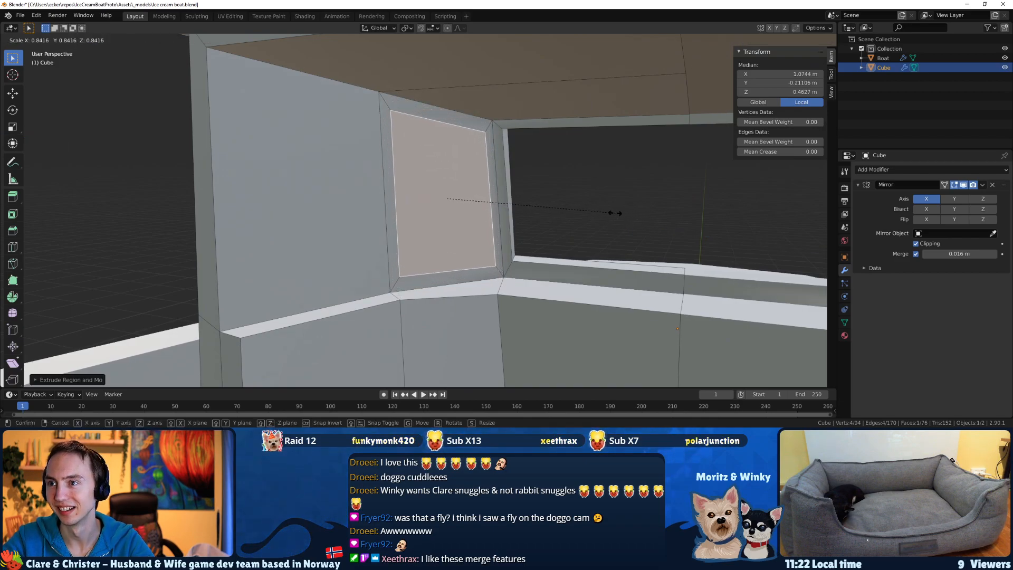
click(612, 211)
middle_drag(420, 202, 473, 196)
key(ctrl+z)
Try to extrude the upper faces of the cabin's side wall in place, covering both outer and inner faces.
shift+click(377, 191)
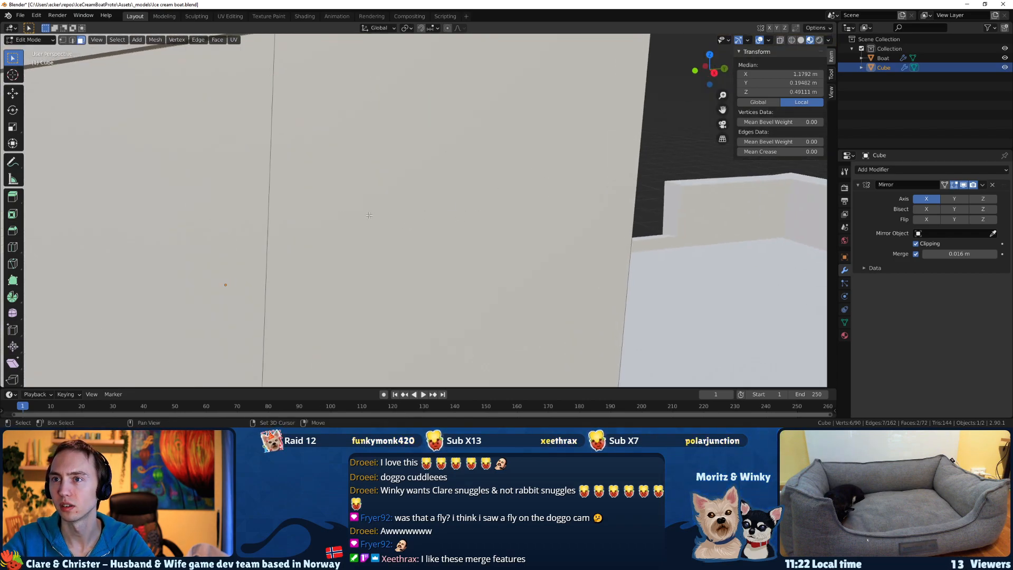
scroll(226, 208, down, 4)
middle_drag(287, 229, 479, 246)
click(457, 248)
key(alt+a)
click(482, 236)
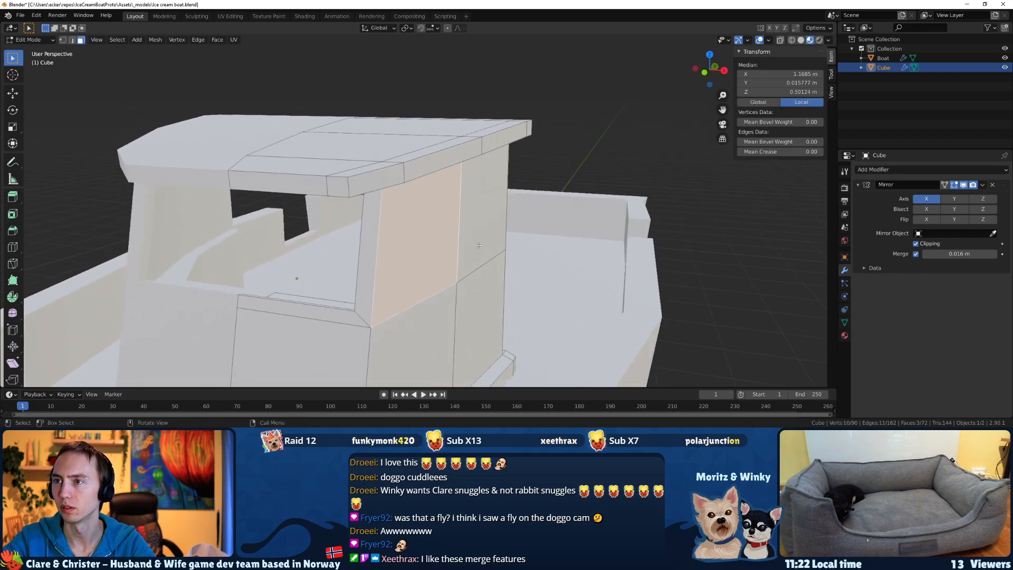
middle_drag(479, 206, 316, 232)
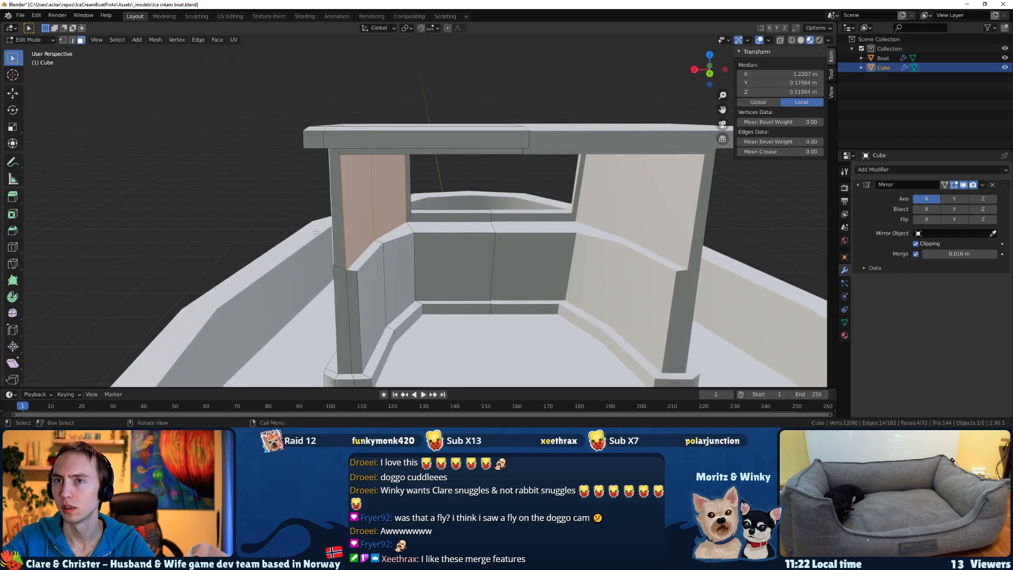
click(156, 40)
text(extrude)
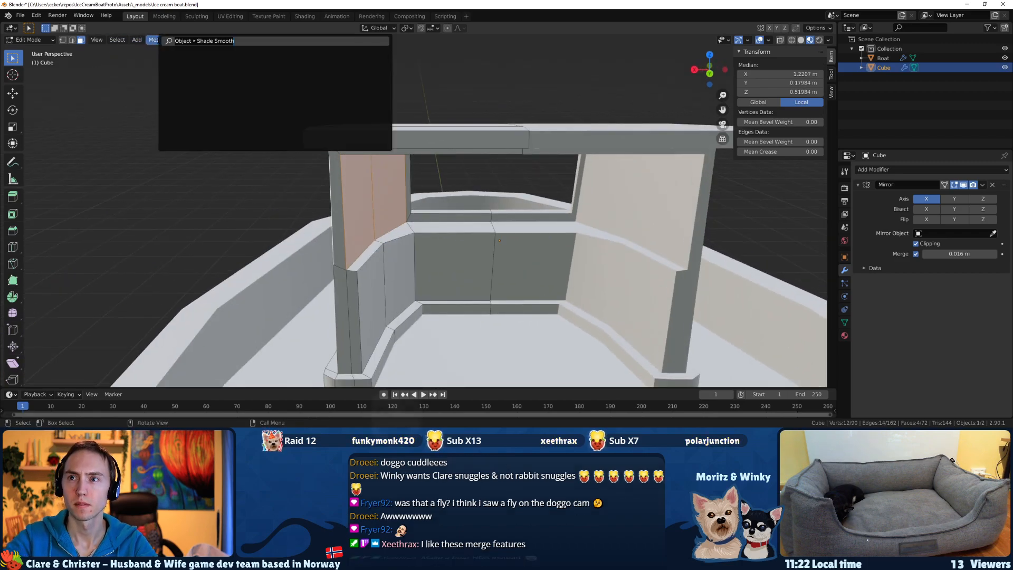
key(Down)
key(Down)
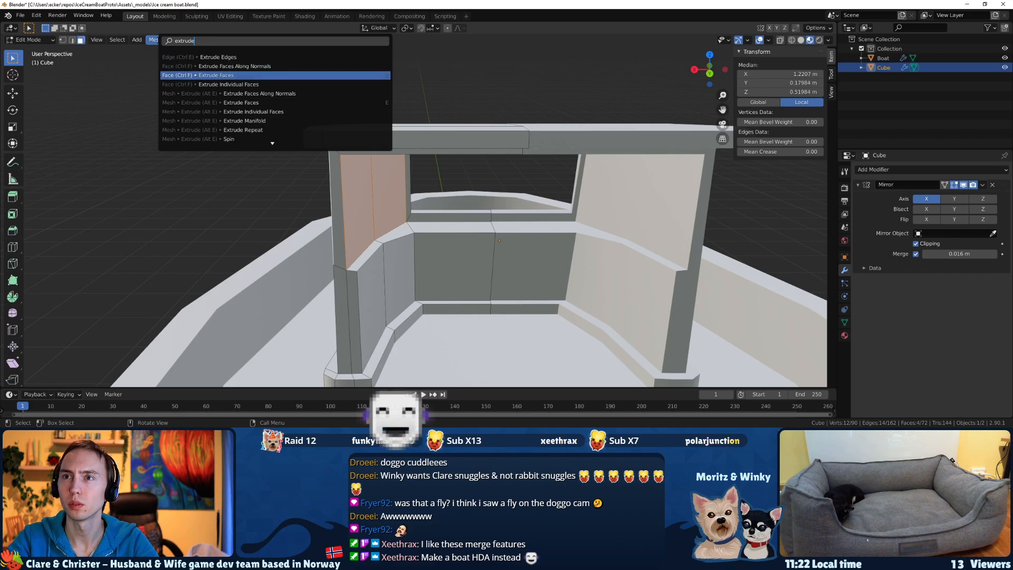
key(Return)
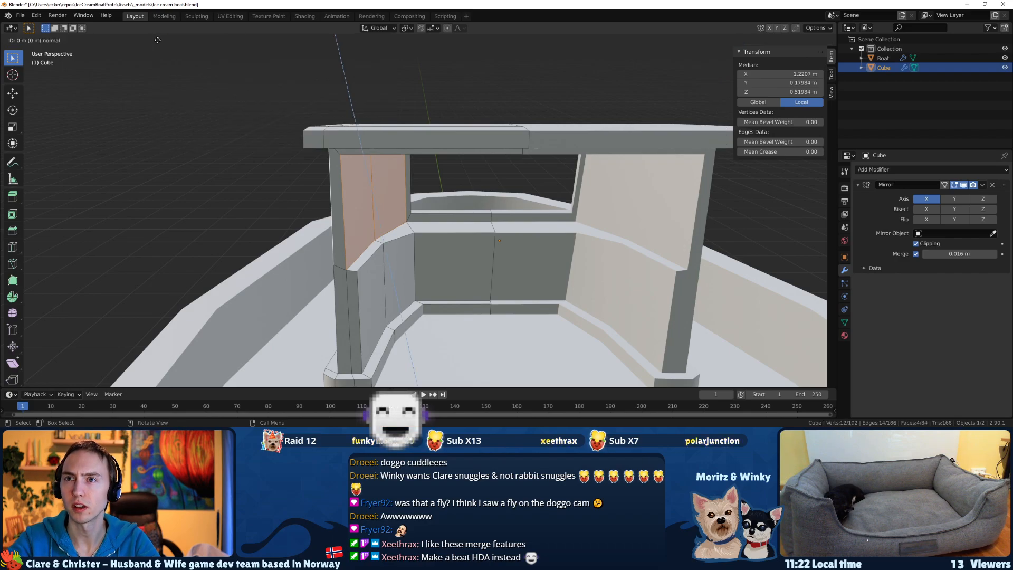
right_click(377, 107)
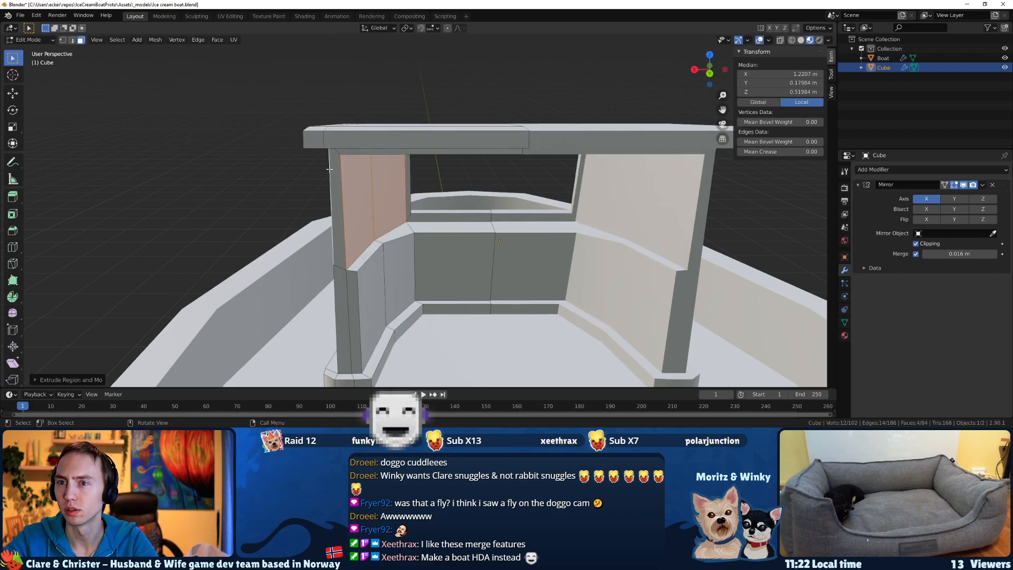
click(36, 379)
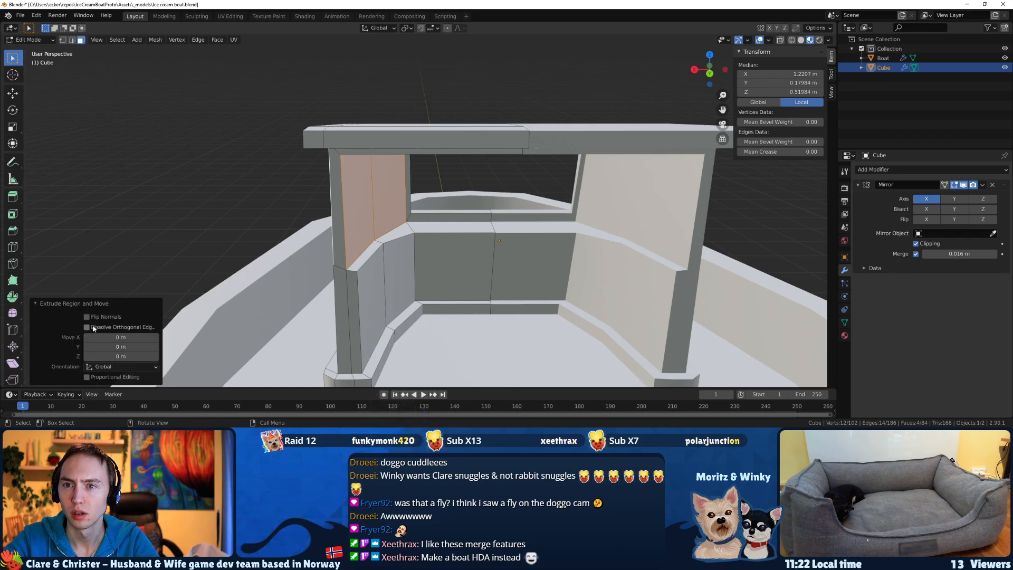
middle_drag(436, 217, 322, 178)
key(ctrl+z)
Knife-cut a horizontal line across the cabin's upper side wall just below the roof, from the front window edge to the rear edge.
key(k)
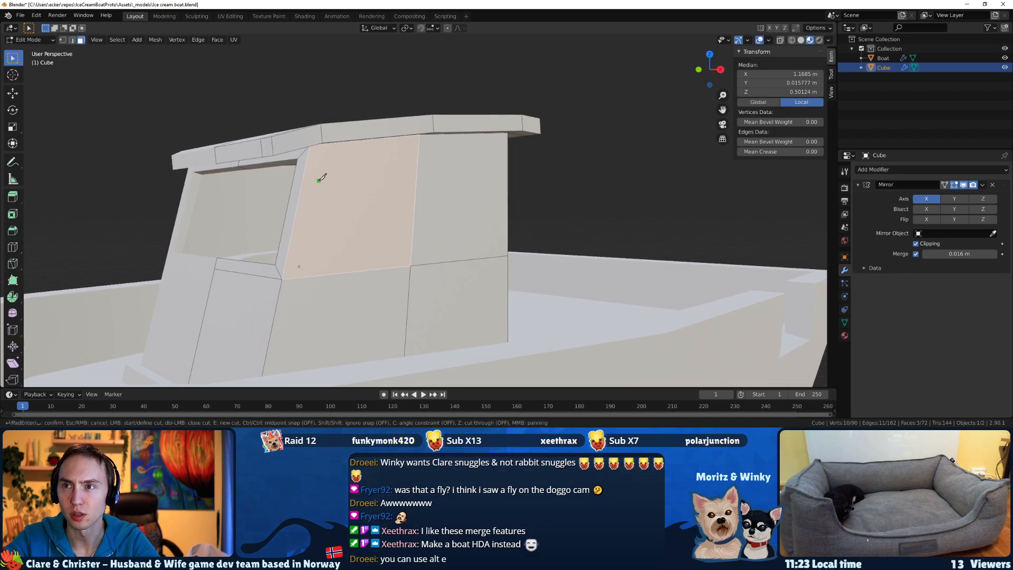
click(308, 155)
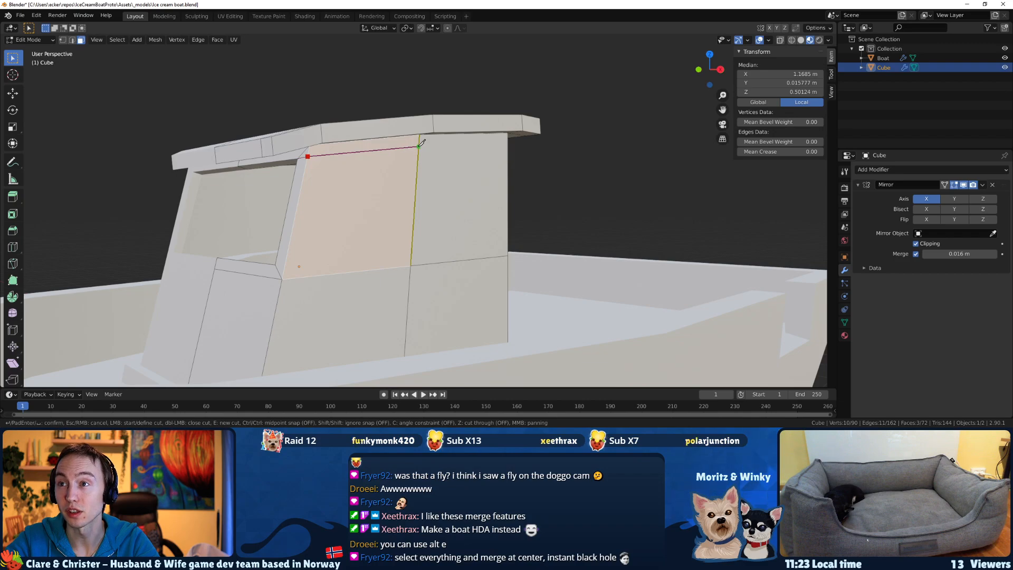
middle_drag(510, 137, 385, 154)
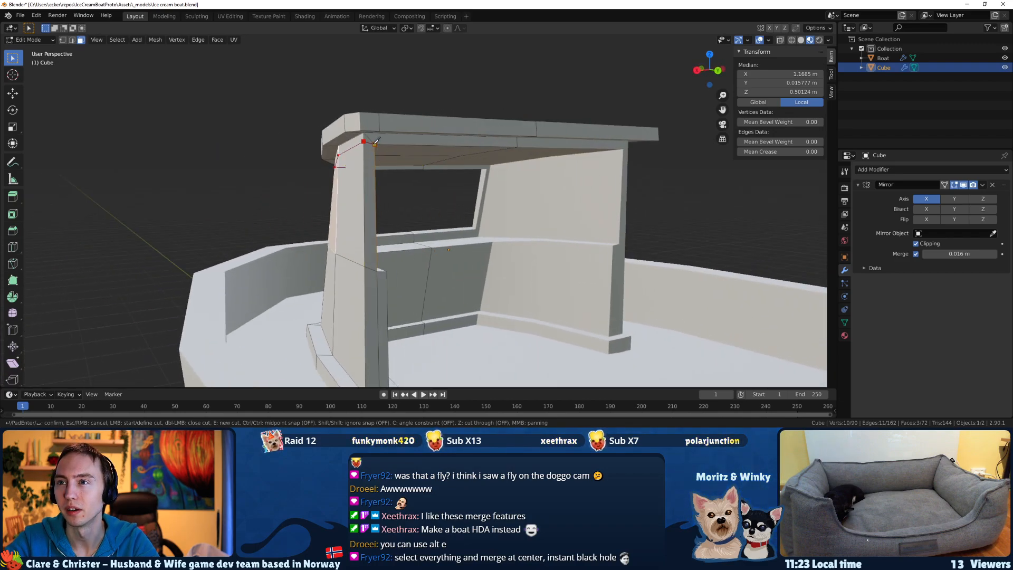
click(374, 143)
key(Return)
Move the rear edge segment of the new cut down about 0.026 m along Z and save the file.
middle_drag(306, 143, 391, 144)
click(389, 142)
key(2)
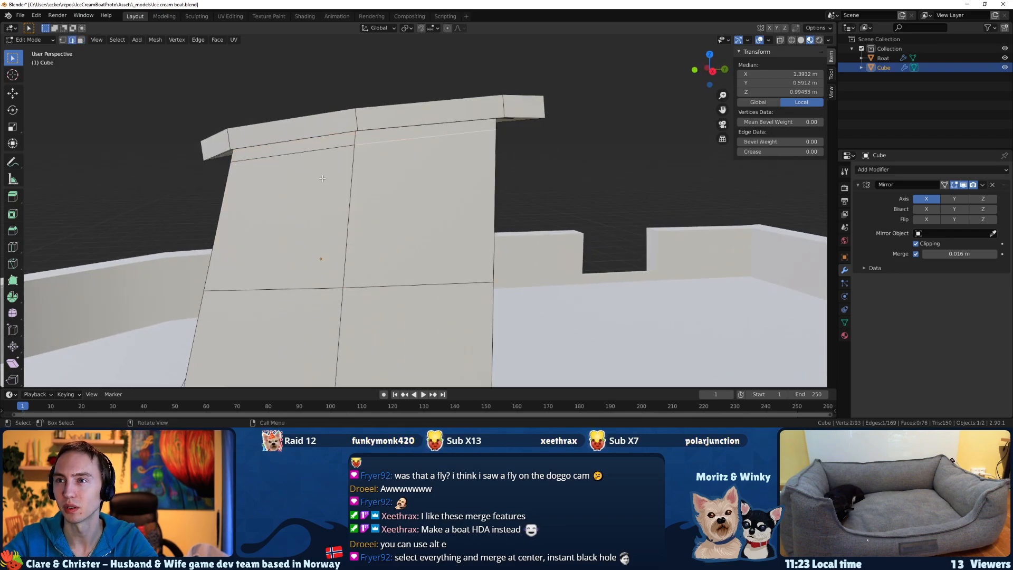
middle_drag(322, 179, 249, 171)
key(g)
key(z)
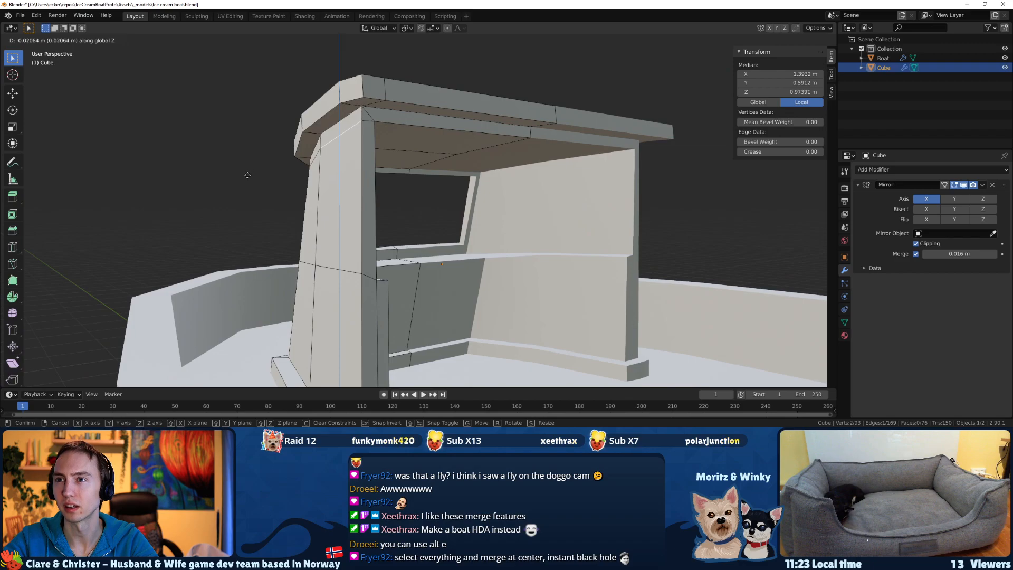
click(247, 174)
middle_drag(247, 174, 403, 262)
scroll(365, 165, down, 5)
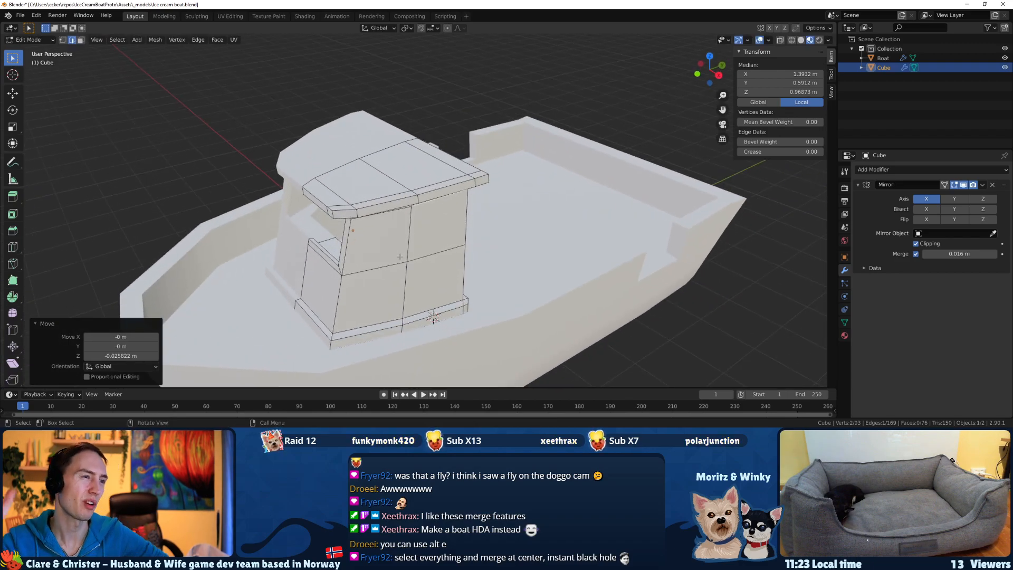
key(ctrl+s)
Raise the cut's middle vertex on the outer side wall about 0.025 m along Z and save the file.
middle_drag(400, 256, 403, 109)
scroll(368, 120, up, 5)
scroll(368, 120, up, 2)
key(1)
click(388, 103)
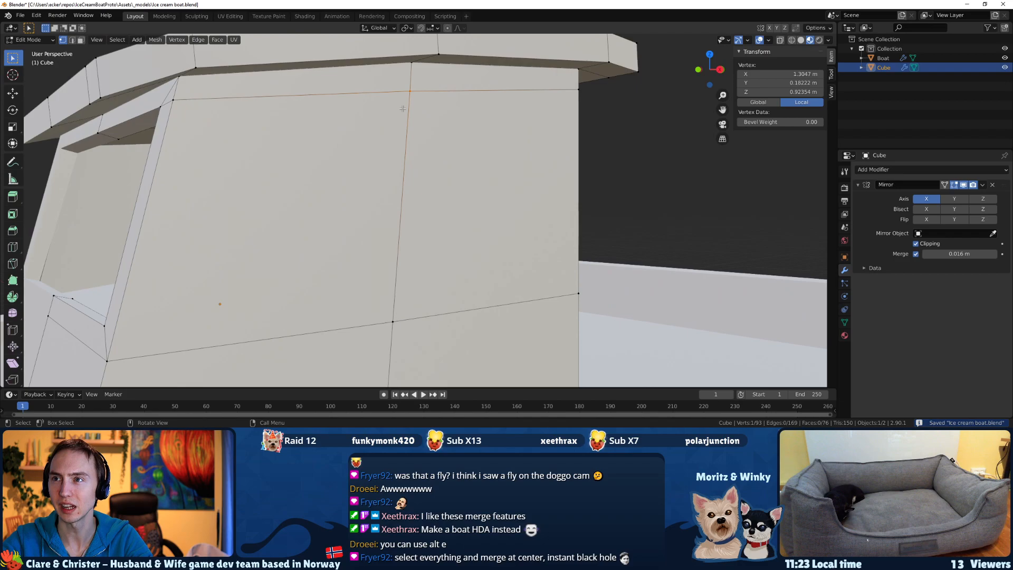
key(g)
key(z)
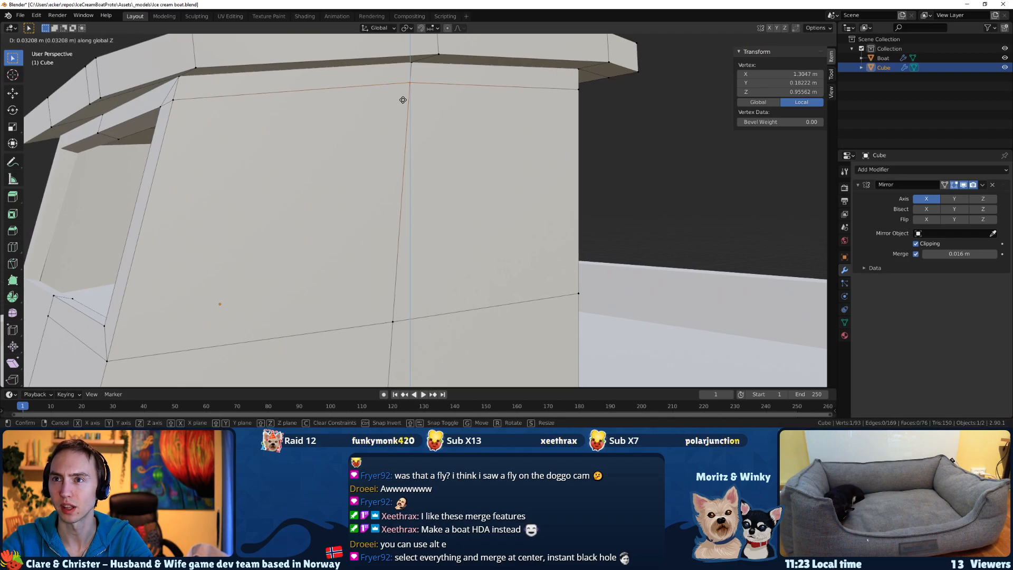
click(402, 102)
middle_drag(403, 102, 391, 128)
middle_drag(303, 143, 323, 100)
key(ctrl+s)
scroll(236, 109, down, 2)
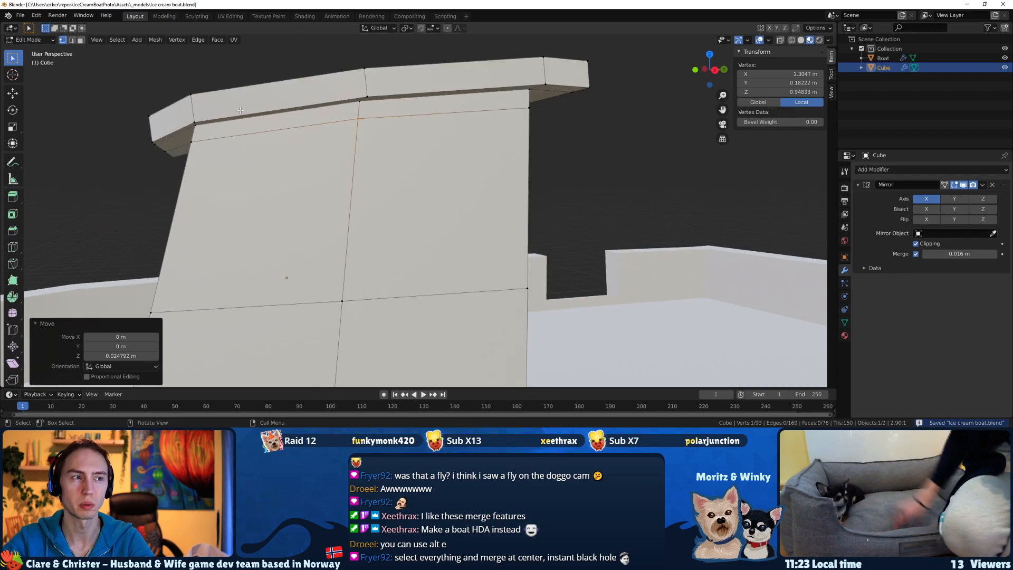
Select the outer and inner faces of the front window panel on the cabin's side wall.
click(237, 131)
middle_drag(237, 132, 290, 260)
click(247, 175)
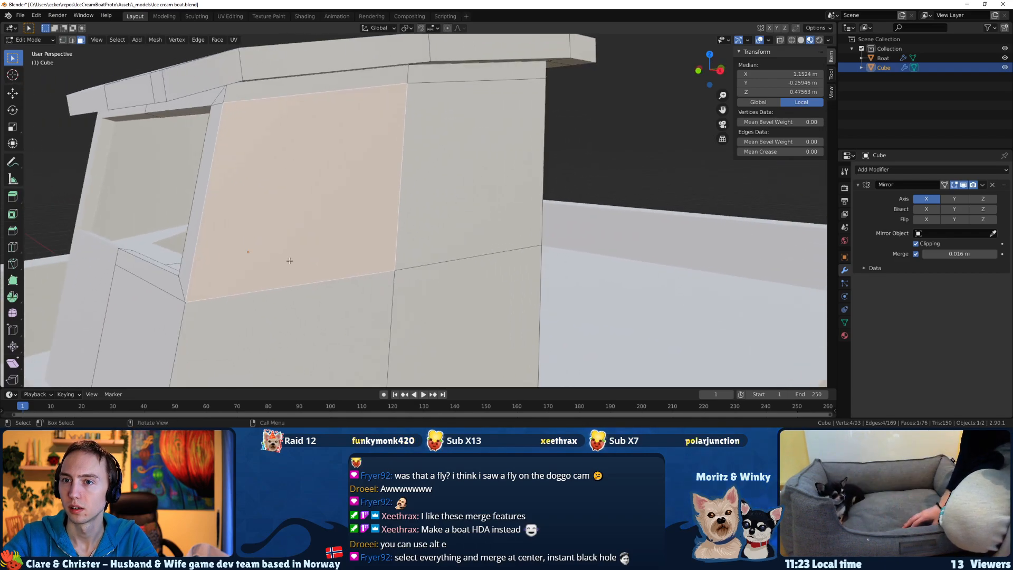
middle_drag(432, 192, 373, 175)
shift+click(434, 140)
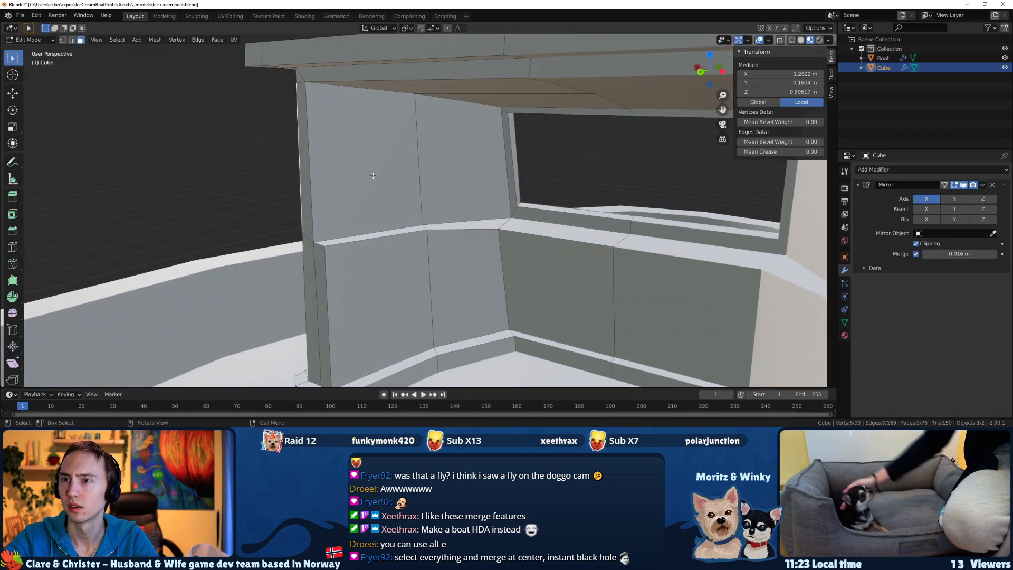
shift+click(373, 175)
shift+click(464, 158)
middle_drag(464, 159, 206, 196)
click(288, 196)
shift+click(414, 190)
middle_drag(414, 190, 489, 197)
Extrude the selected front panel faces in place and scale them uniformly to 0.85.
key(e)
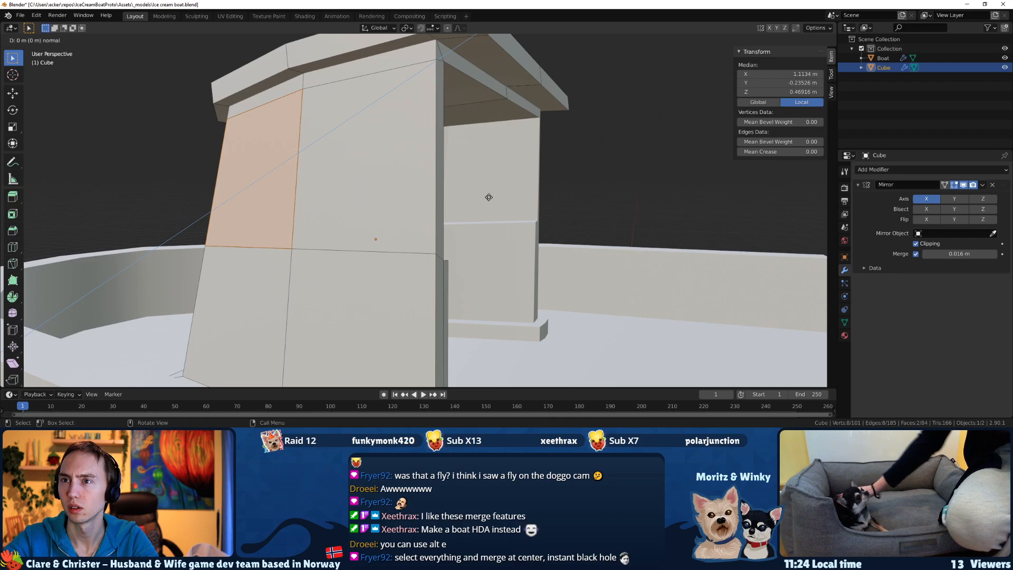
right_click(488, 196)
key(s)
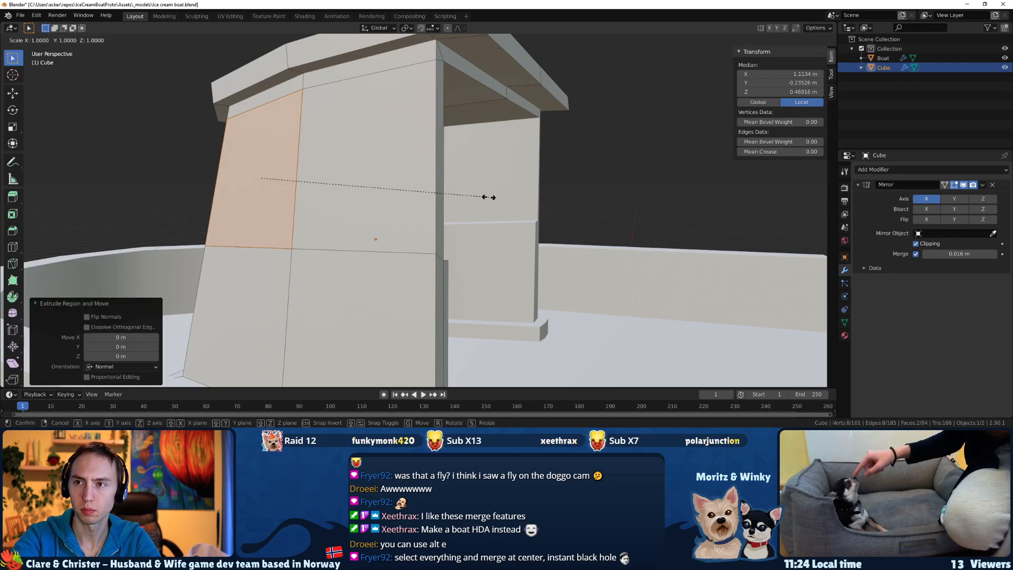
right_click(489, 197)
key(s)
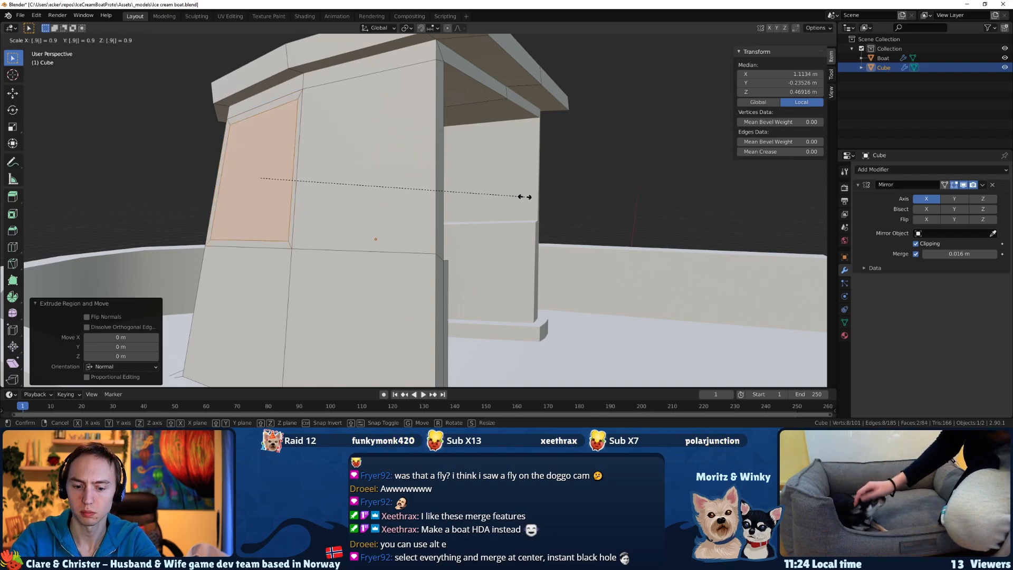
text(.8)
key(BackSpace)
text(9)
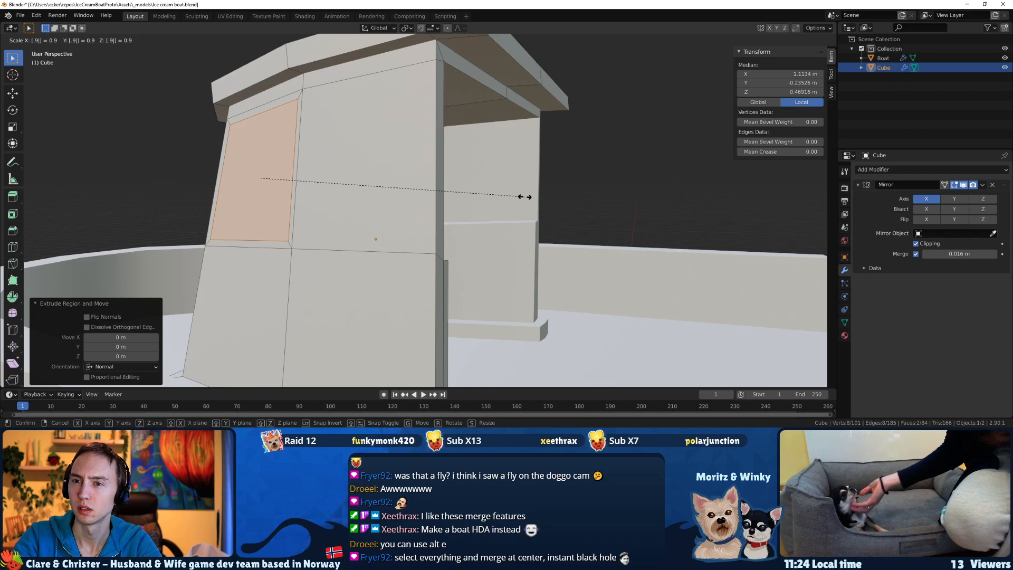
text(85)
key(Return)
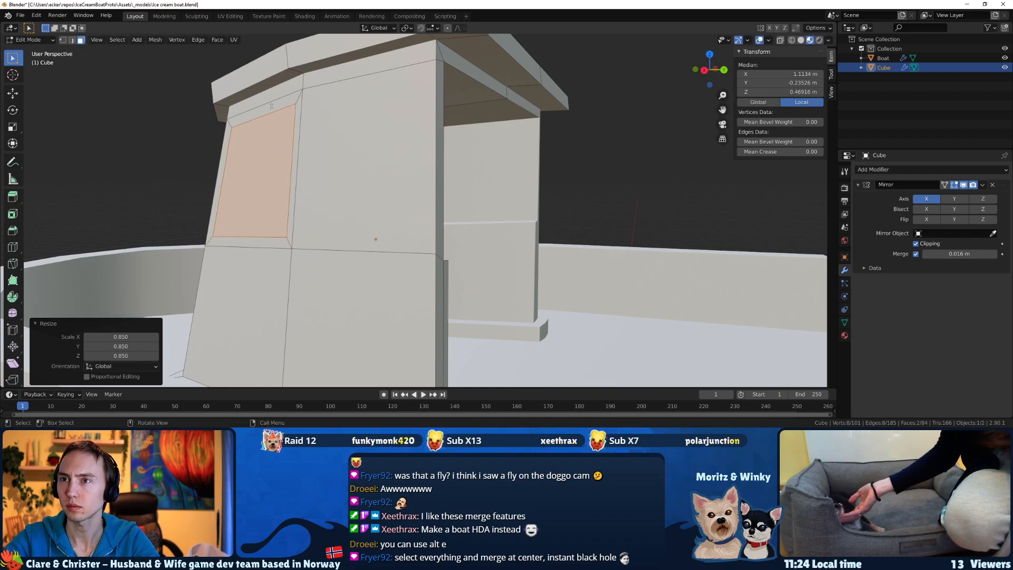
Extrude the outer and inner faces of the rear side window panel in place and scale them to 0.85.
click(372, 151)
middle_drag(372, 151, 258, 158)
shift+click(339, 165)
key(e)
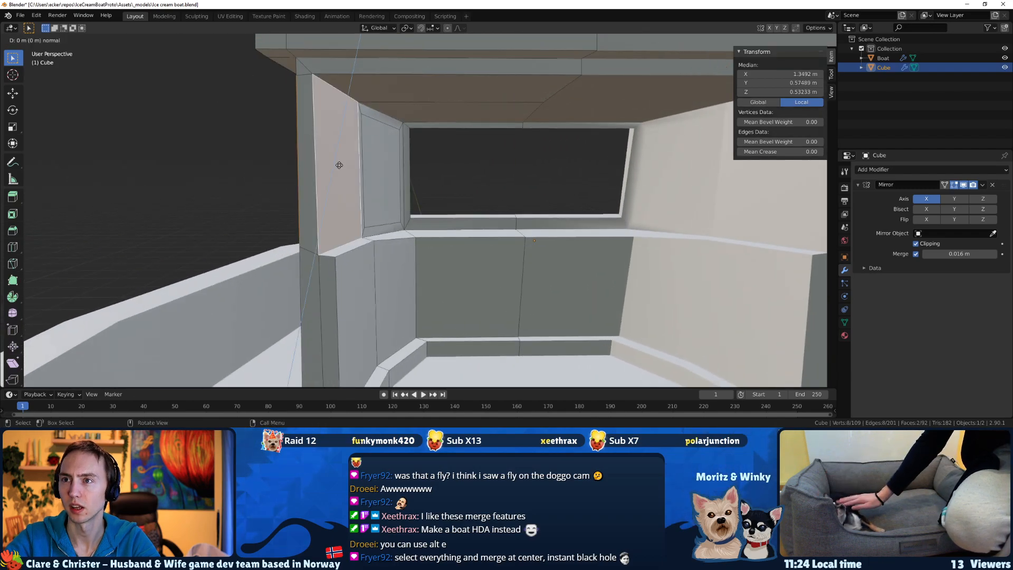
right_click(339, 166)
text(s.8)
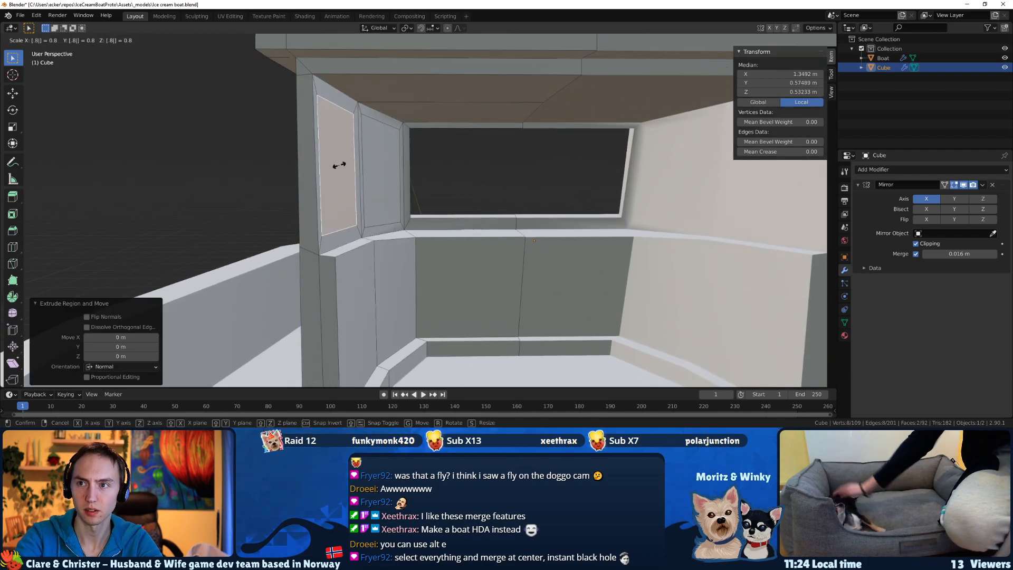
text(5)
key(Return)
Delete the inset outer and inner faces of both side window panels to open the windows.
middle_drag(296, 162, 400, 199)
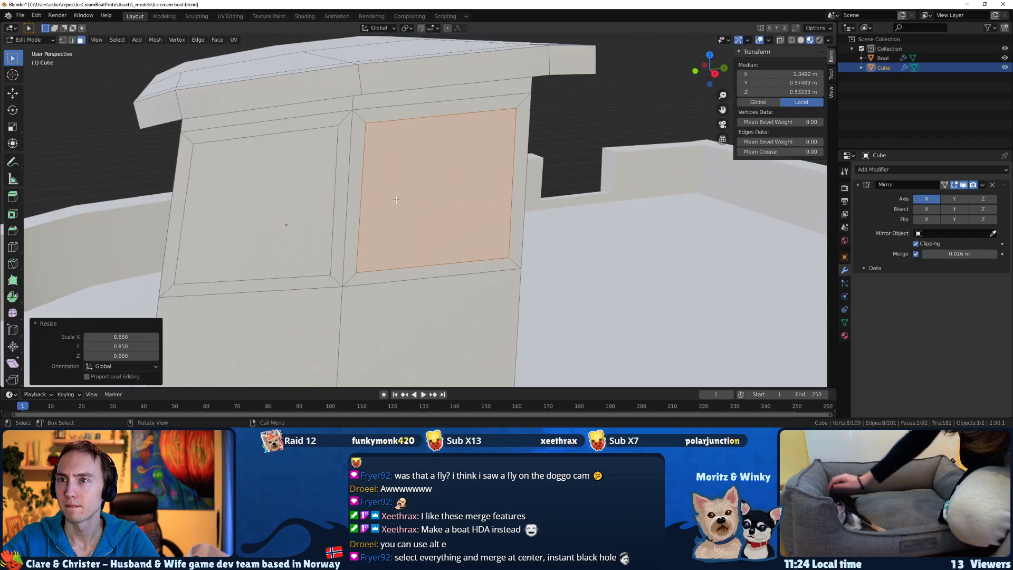
click(323, 196)
middle_drag(323, 196, 306, 187)
key(x)
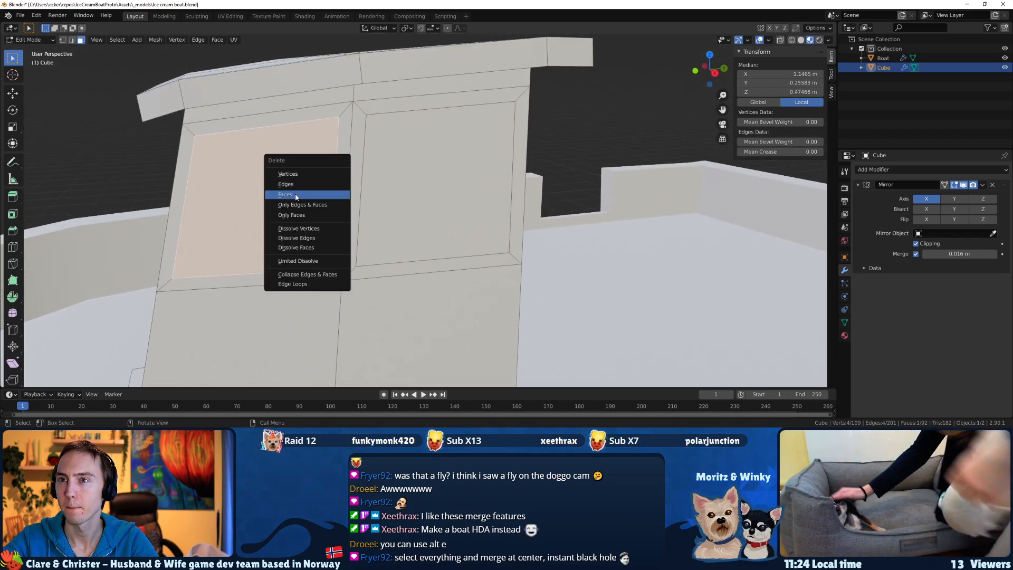
click(296, 195)
key(ctrl+z)
shift+click(422, 189)
middle_drag(422, 189, 364, 171)
shift+click(440, 148)
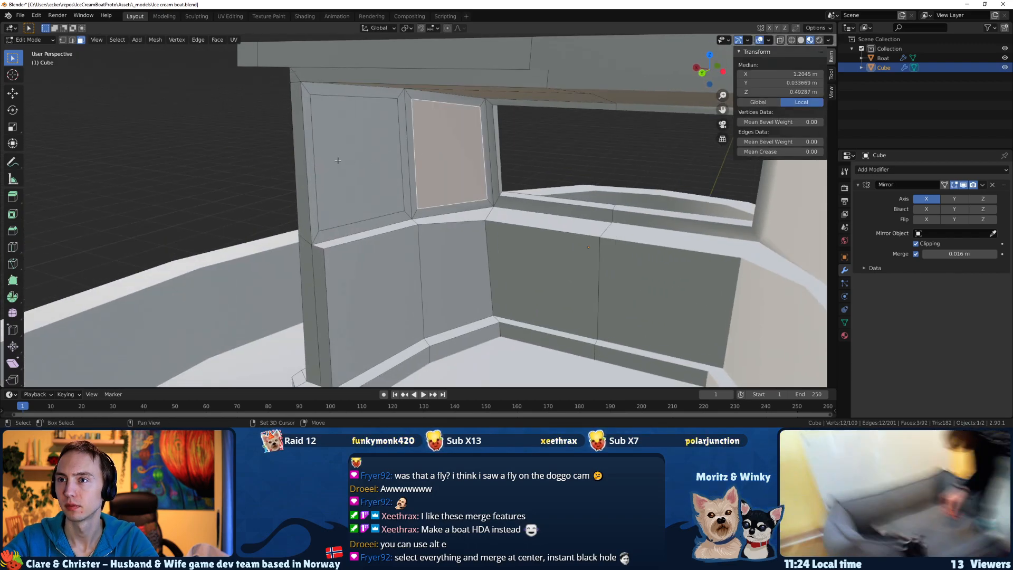
shift+click(345, 161)
key(x)
click(333, 158)
Examine the opened side windows from several angles and pick an edge on the cabin's side wall.
middle_drag(332, 161, 470, 174)
scroll(422, 179, down, 5)
middle_drag(355, 185, 504, 332)
scroll(370, 285, up, 5)
middle_drag(327, 269, 268, 179)
key(2)
click(256, 231)
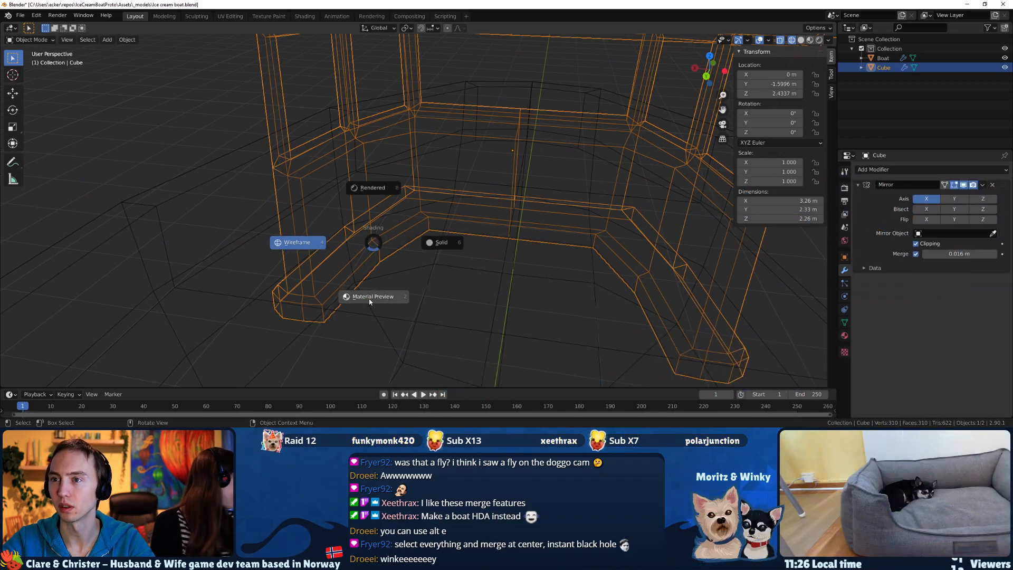
Switch the viewport shading to Material Preview and put the cabin in Edit Mode.
click(371, 298)
key(Tab)
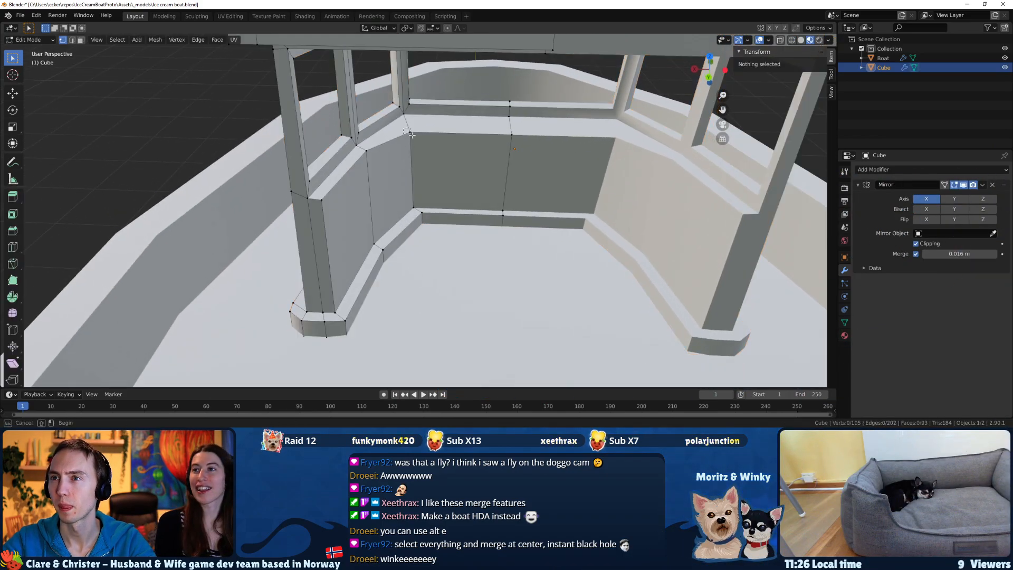
key(Tab)
scroll(391, 175, down, 5)
middle_drag(392, 175, 534, 195)
key(Tab)
Try to steepen the cabin's front by rotating its vertices 33.8° in the side view and scaling them up.
middle_drag(369, 188, 366, 262)
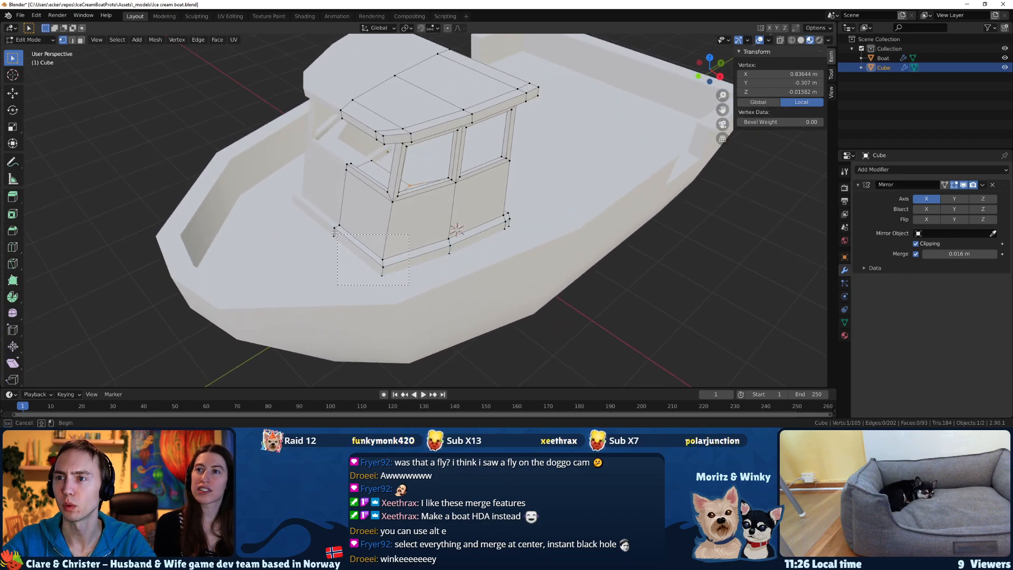
middle_drag(394, 217, 358, 206)
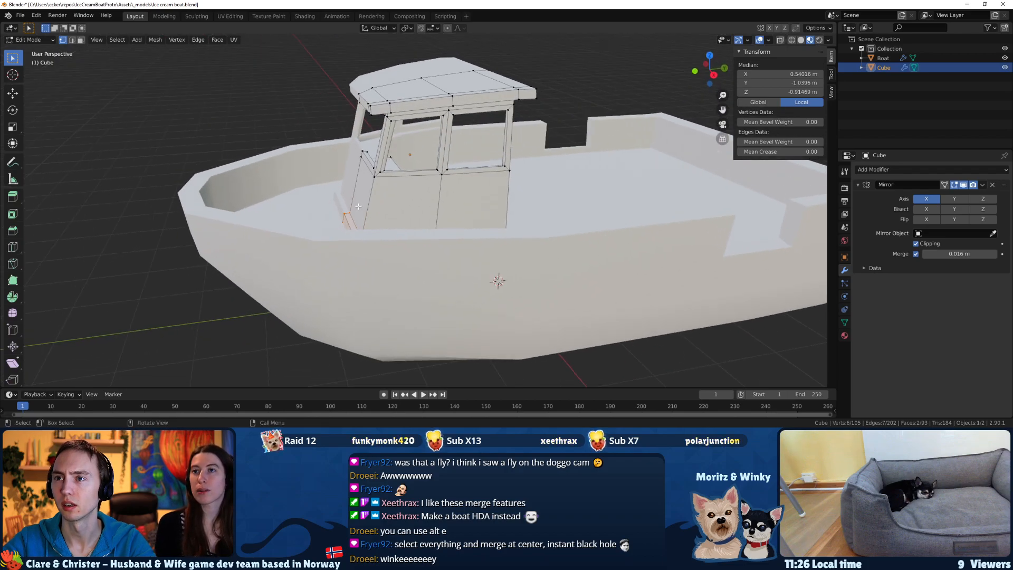
click(304, 213)
key(KP_3)
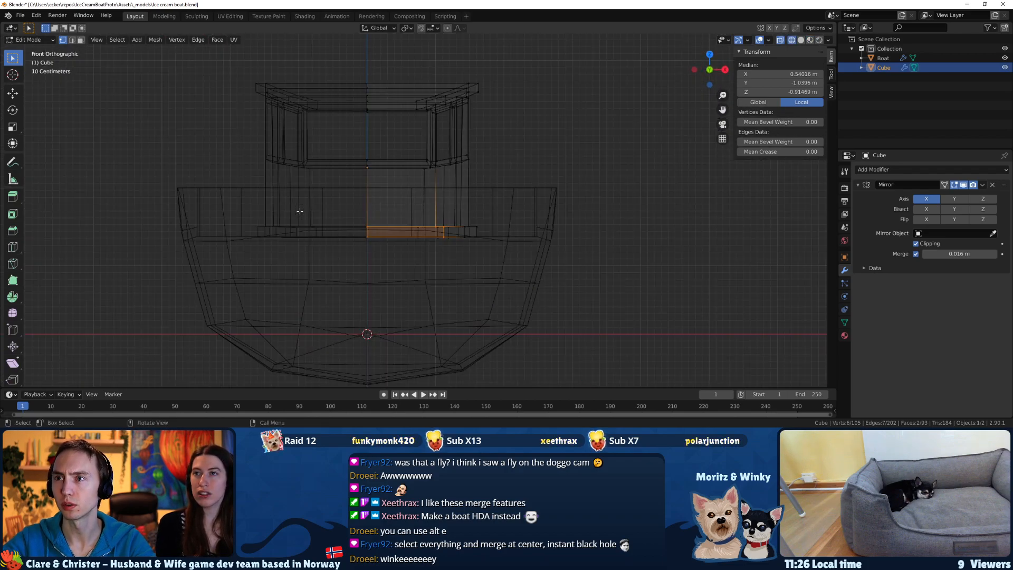
drag(374, 156, 401, 240)
key(r)
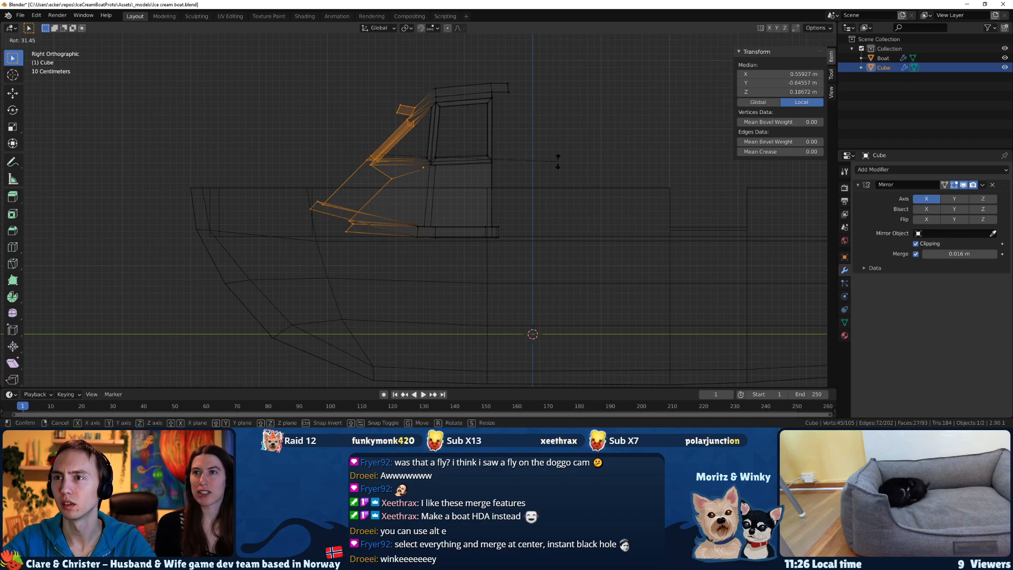
click(550, 189)
key(s)
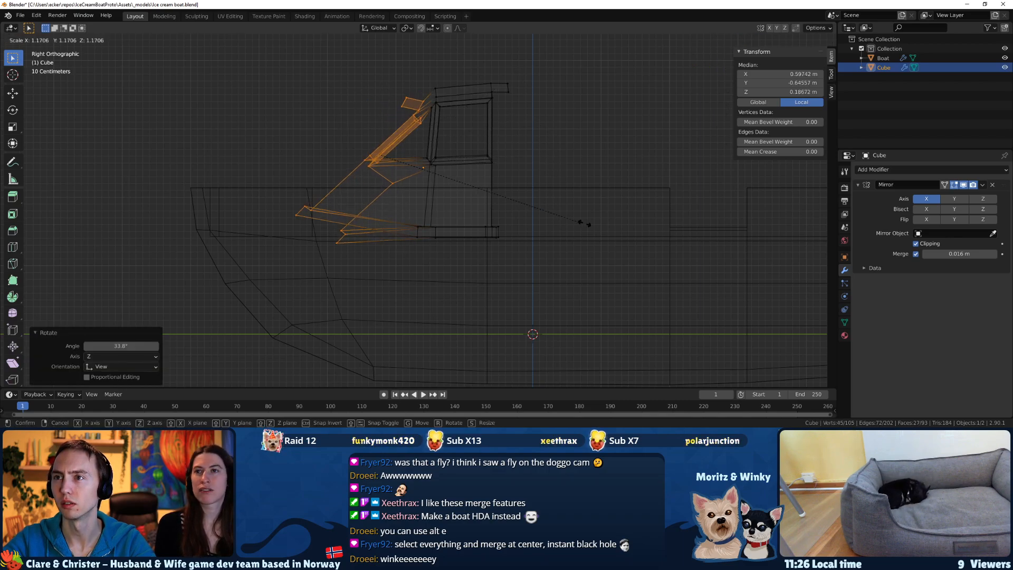
click(625, 225)
Inspect the rotated and scaled cabin front in shaded view and undo both transformations.
middle_drag(591, 245, 516, 211)
key(z)
click(508, 259)
middle_drag(508, 260, 409, 232)
key(ctrl+z)
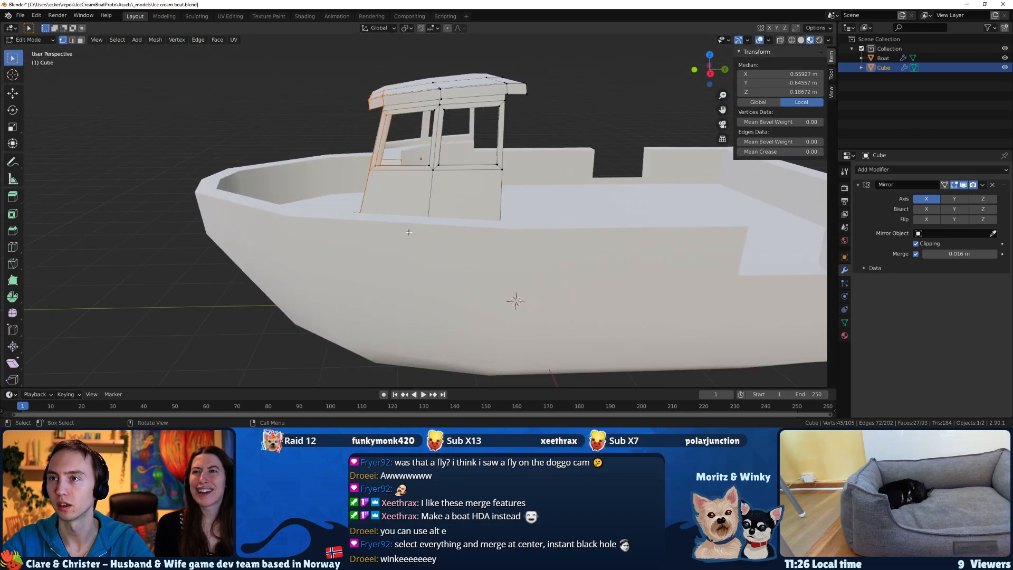
Select the cabin's front base vertices in the side wireframe view and try to move them along the Y axis.
key(KP_1)
key(KP_3)
key(z)
click(336, 228)
scroll(335, 228, up, 3)
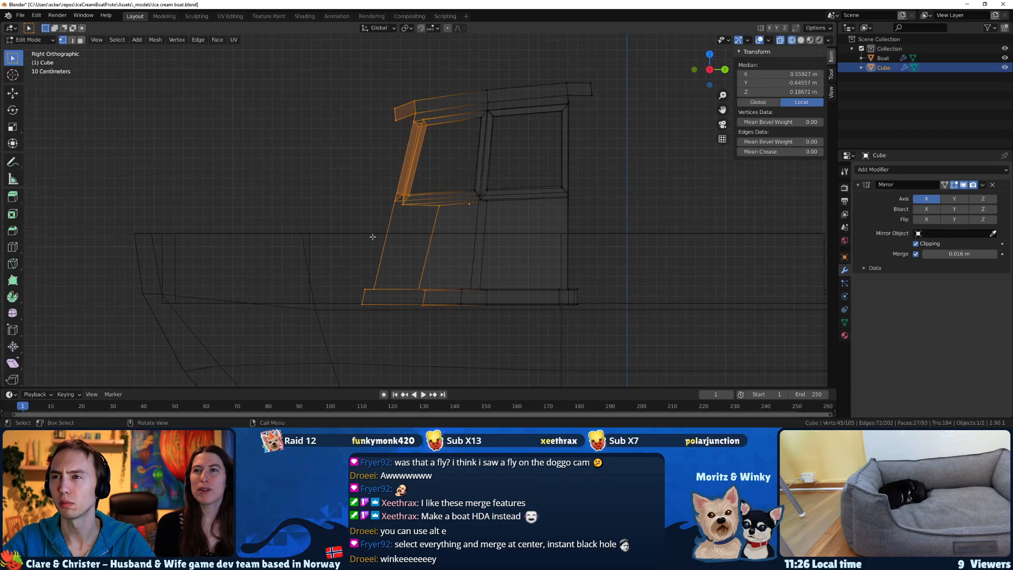
drag(397, 314, 329, 280)
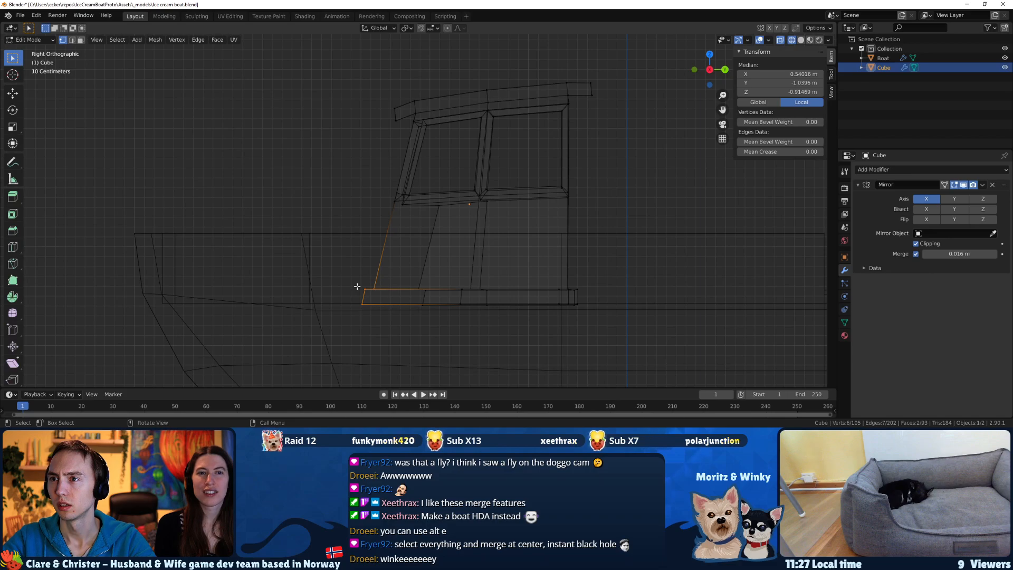
key(g)
key(z)
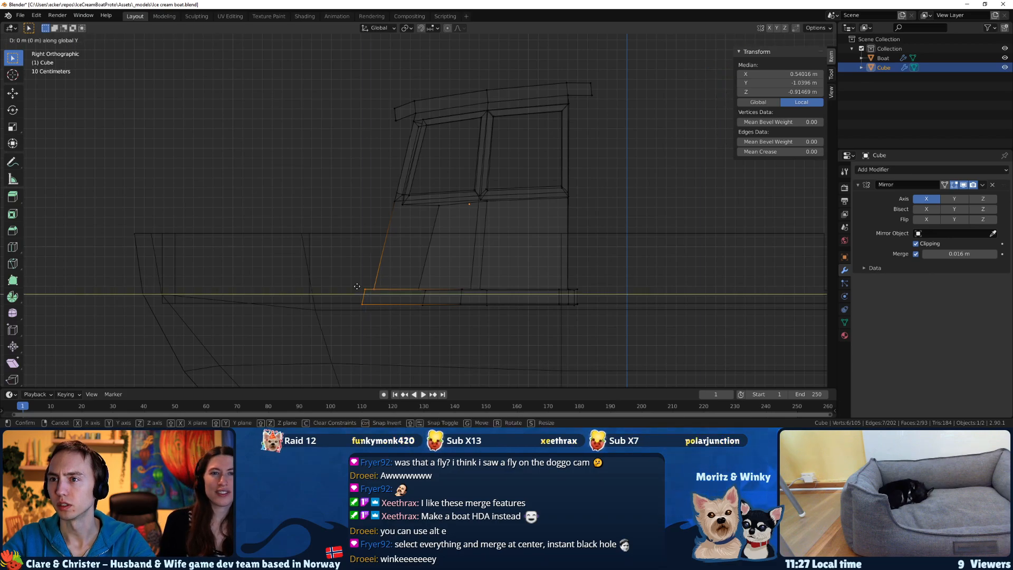
key(Escape)
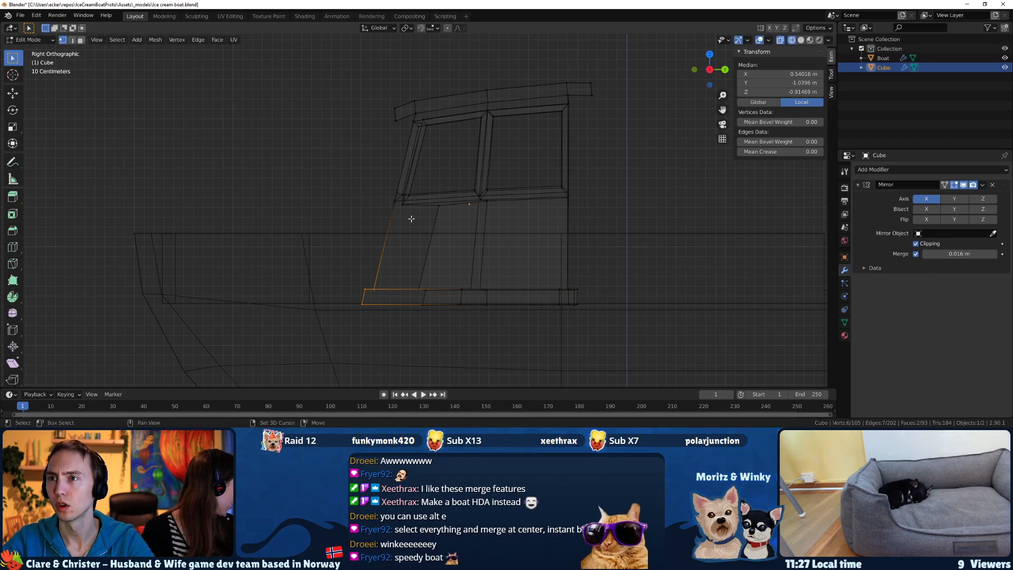
Add the front window and roof vertices to the selection and try to scale everything along the Y axis.
drag(423, 213, 346, 86)
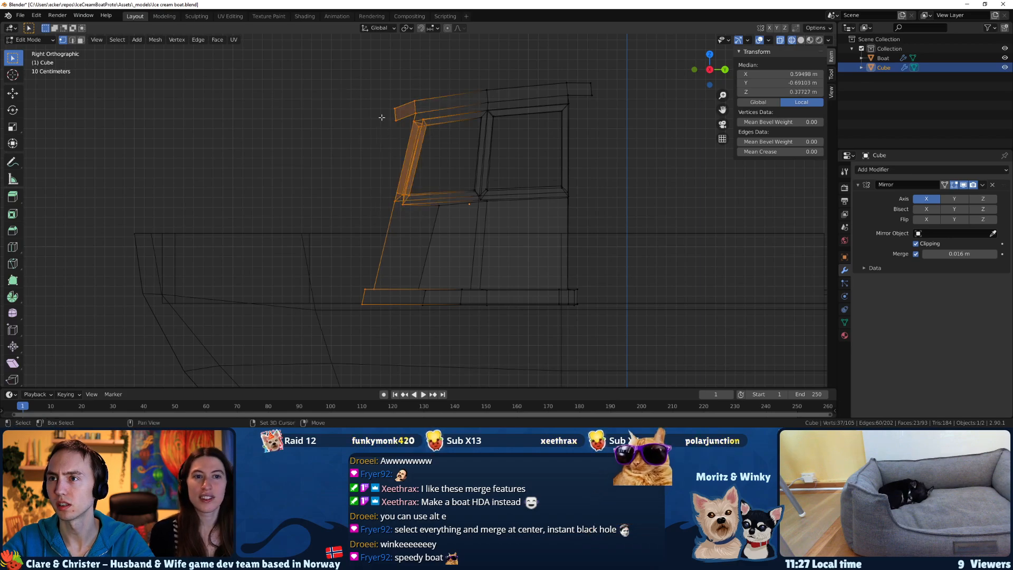
key(s)
key(y)
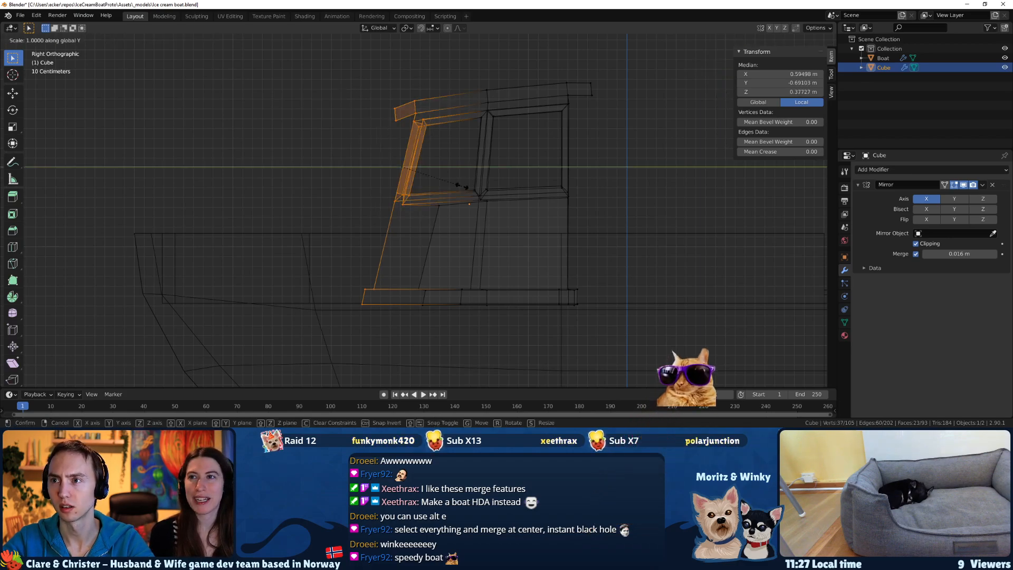
click(502, 173)
middle_drag(451, 170, 480, 195)
key(ctrl+z)
key(ctrl+shift+z)
key(ctrl+z)
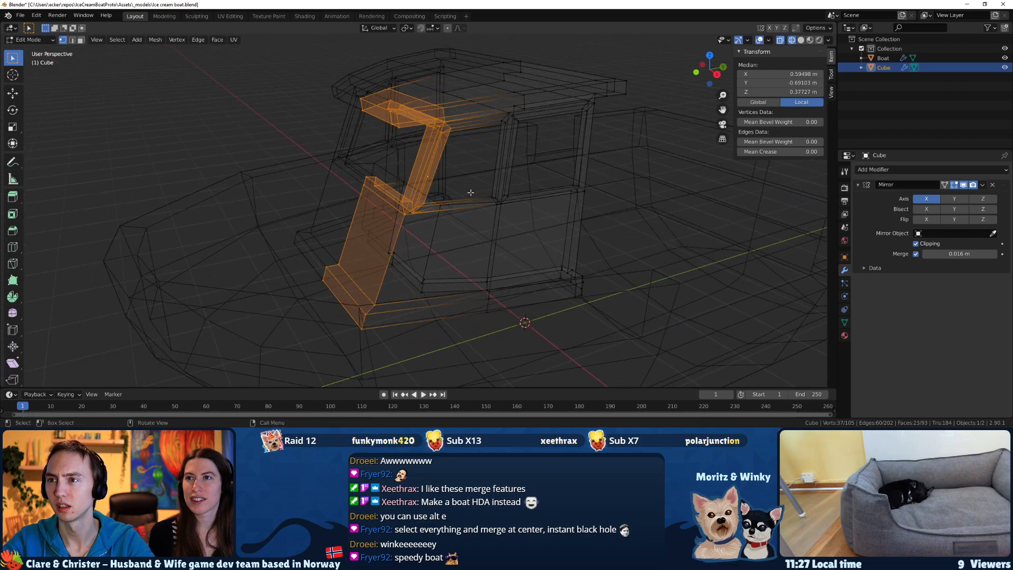
Switch the viewport shading back to Material Preview and clear the selection.
click(457, 274)
mouse_move(456, 274)
middle_down()
mouse_move(273, 233)
mouse_move(416, 122)
mouse_move(358, 157)
mouse_move(538, 214)
mouse_move(414, 196)
mouse_move(403, 188)
mouse_move(414, 175)
mouse_move(442, 218)
mouse_move(424, 201)
middle_up()
key(alt+a)
Select the outer front edge of the foremost side window and slide it along the window frame.
key(2)
click(427, 122)
scroll(358, 157, up, 3)
scroll(398, 198, down, 3)
key(g)
click(434, 178)
click(397, 211)
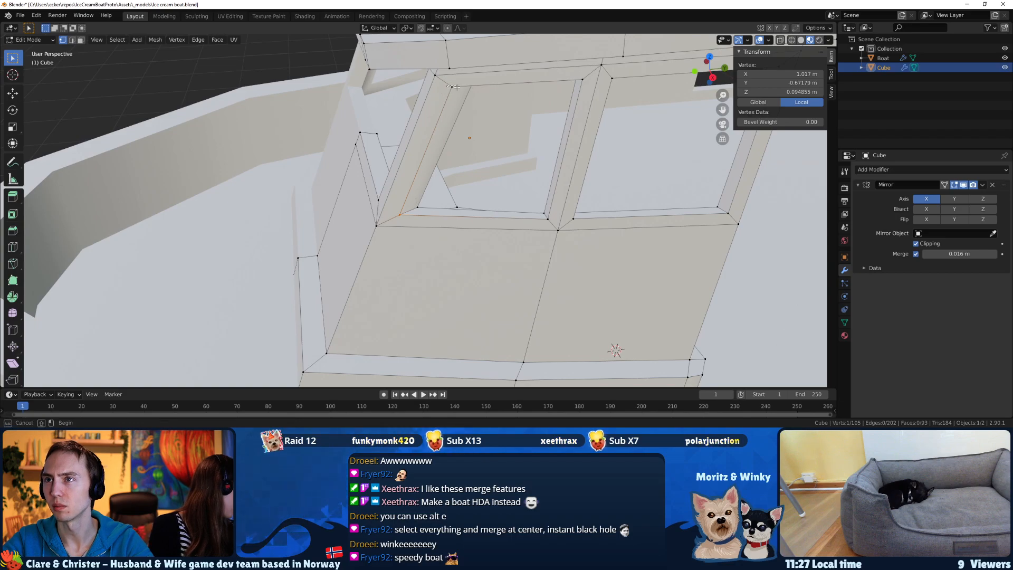
shift+click(453, 85)
middle_drag(454, 86, 456, 74)
key(g)
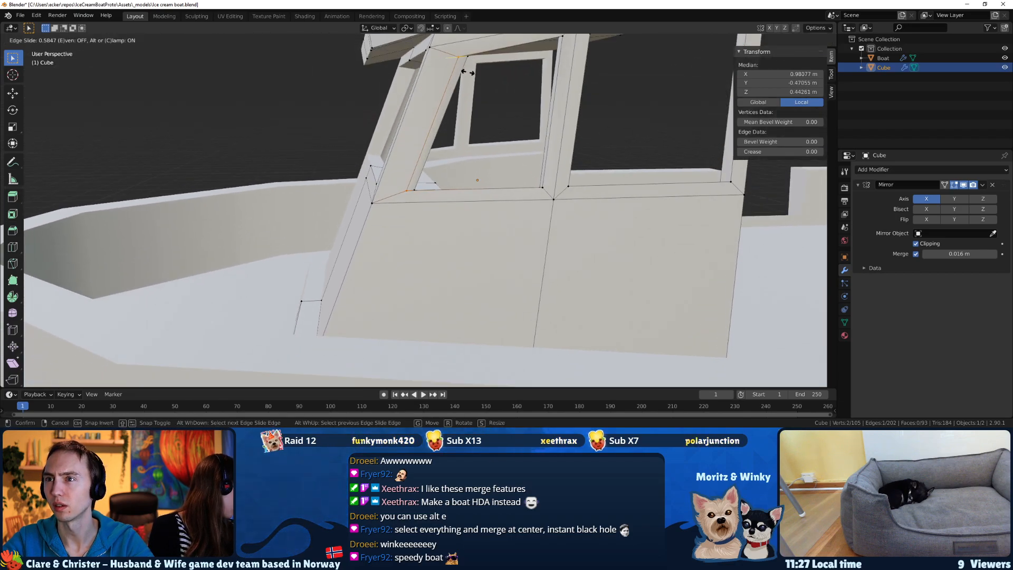
click(469, 72)
Move the inner side face of the front window post about 0.028 m in X, -0.012 m in Y and 0.006 m in Z.
middle_drag(468, 72, 387, 130)
shift+click(388, 195)
middle_drag(388, 195, 399, 164)
middle_drag(411, 87, 373, 153)
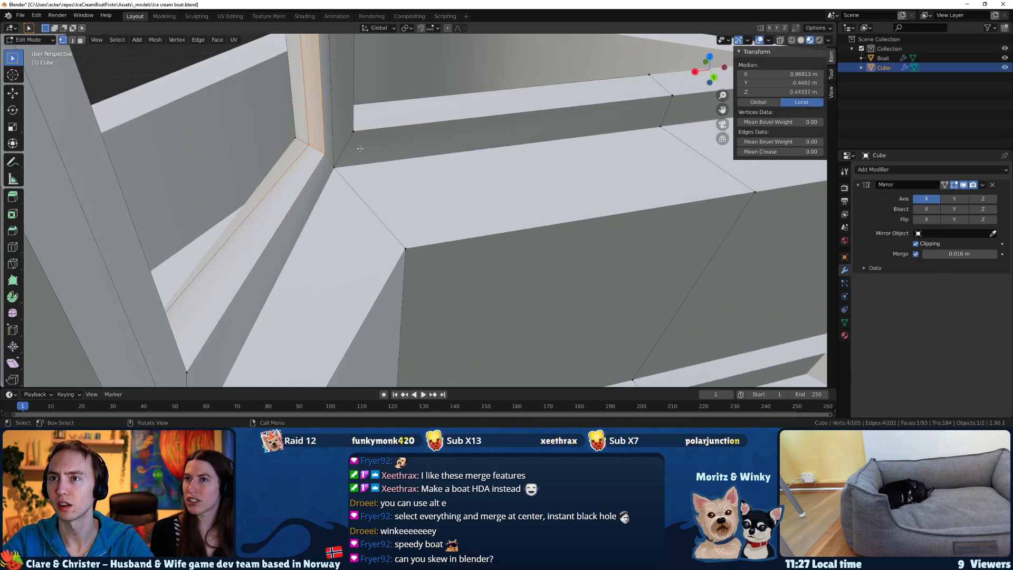
key(g)
click(343, 146)
middle_drag(342, 146, 417, 151)
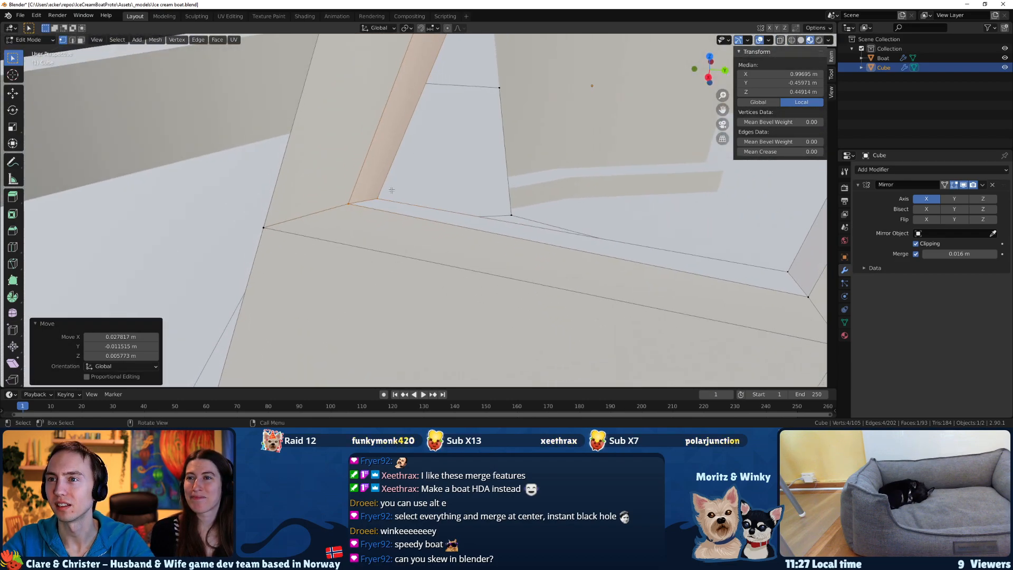
Nudge the front side window's inner front corner vertices, the lower about -0.011 m and the upper about -0.004 m in X.
scroll(392, 189, down, 5)
middle_drag(448, 113, 383, 160)
scroll(403, 95, up, 4)
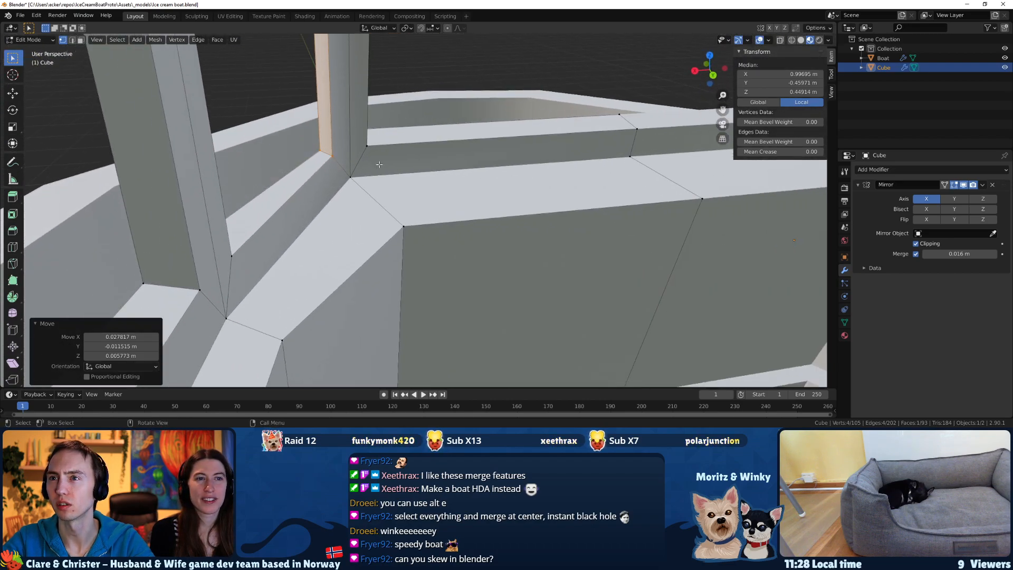
drag(346, 164, 324, 148)
key(g)
click(331, 146)
middle_drag(332, 146, 362, 205)
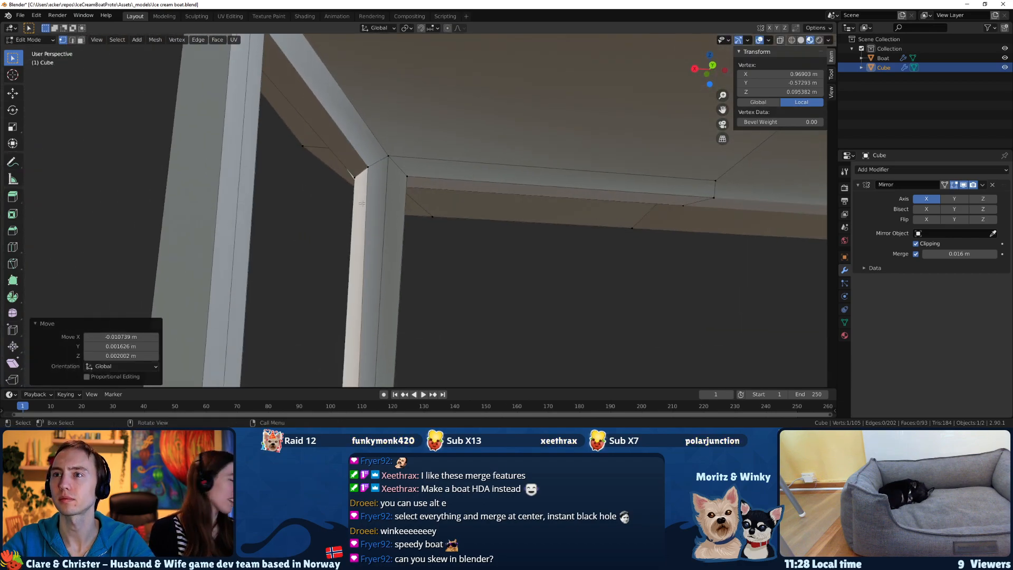
click(364, 160)
key(g)
click(359, 184)
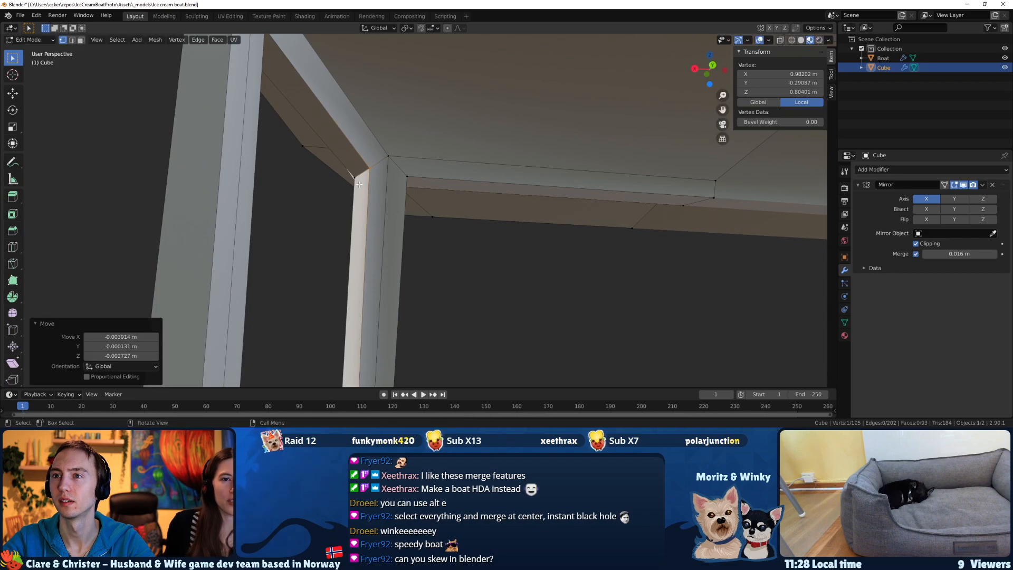
Move the front side window's upper outer corner vertex about 0.013 m in Y, keeping its height locked.
middle_drag(353, 171, 449, 211)
click(373, 179)
key(g)
key(shift+z)
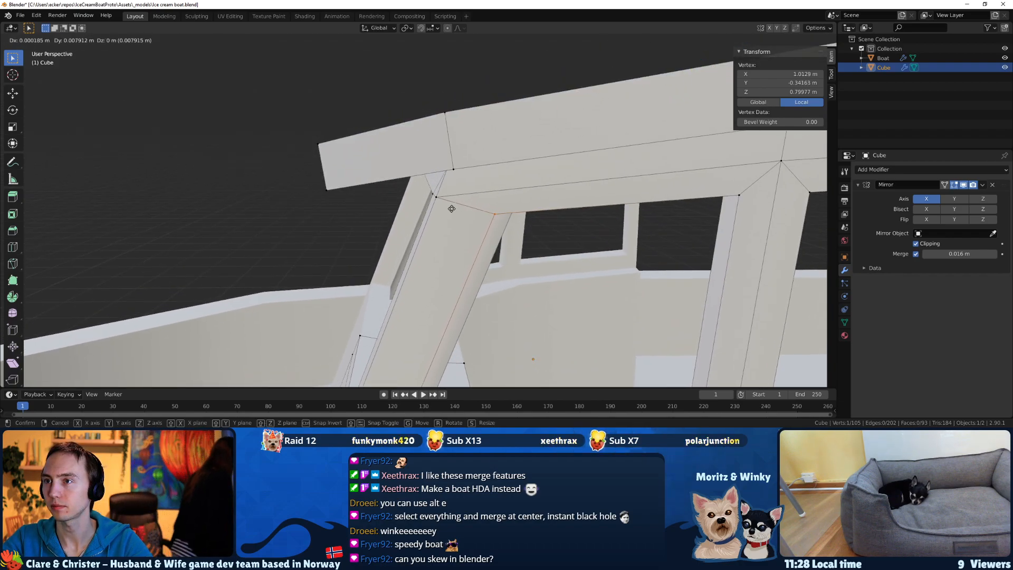
click(457, 209)
Move the front side window's upper inner corner vertex about -0.031 m in Y and -0.005 m in Z.
middle_drag(460, 210, 458, 201)
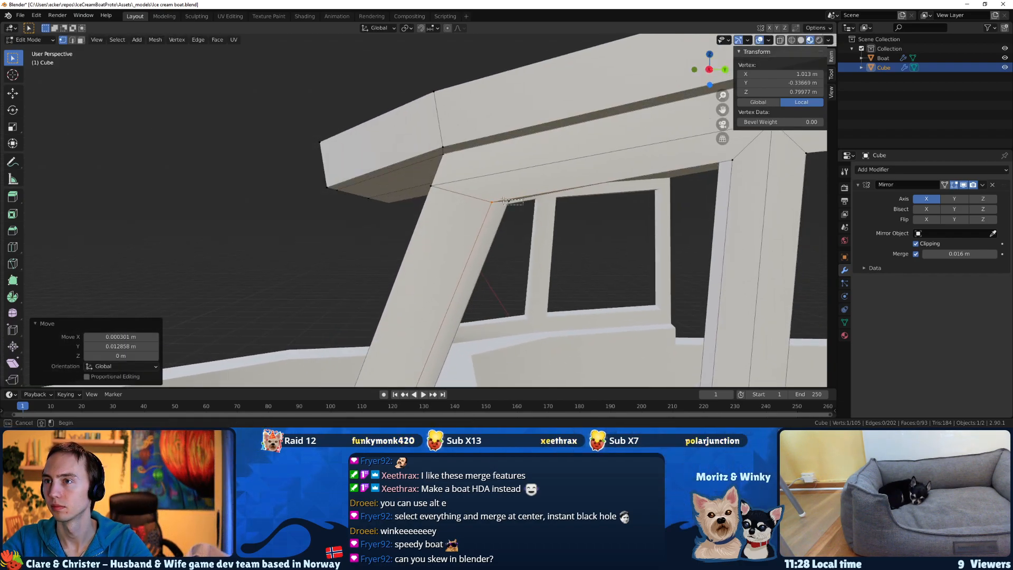
key(g)
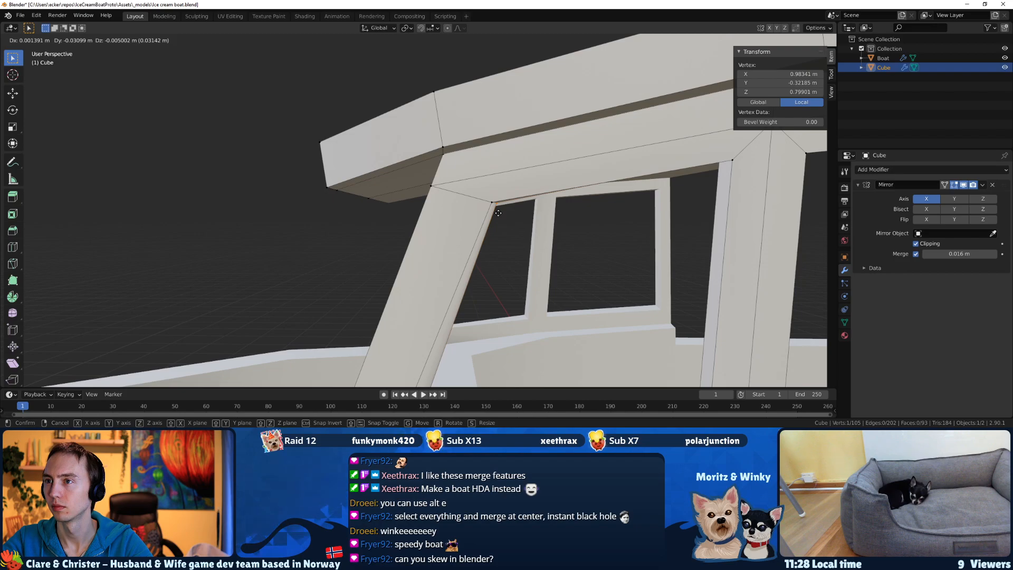
click(498, 213)
Adjust the front side window's lower front corner, moving its outer vertex within the horizontal plane.
middle_drag(498, 212, 390, 266)
middle_drag(390, 266, 369, 229)
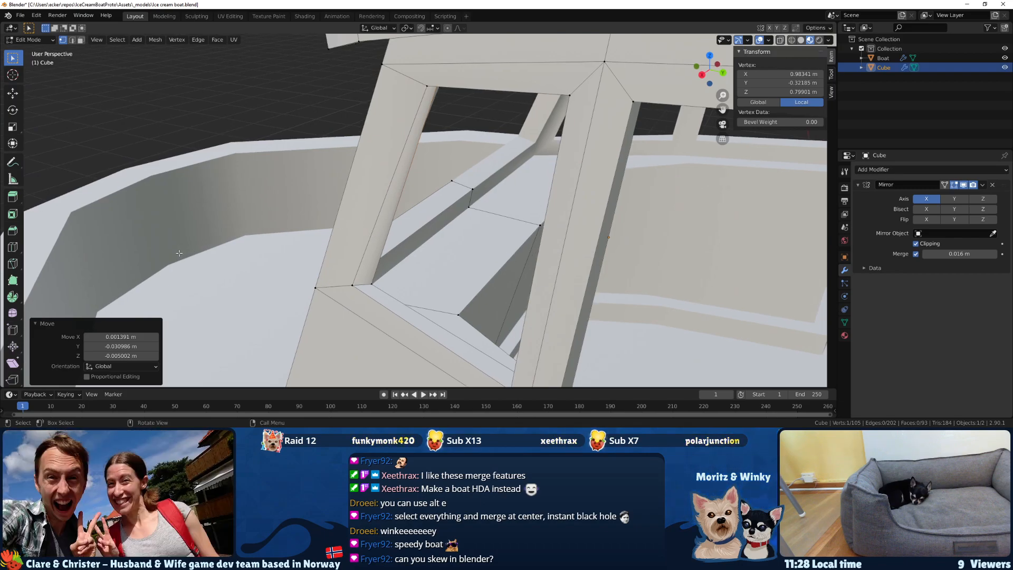
middle_drag(199, 246, 470, 63)
key(alt+a)
click(394, 275)
key(g)
click(332, 282)
click(382, 92)
drag(314, 354, 289, 344)
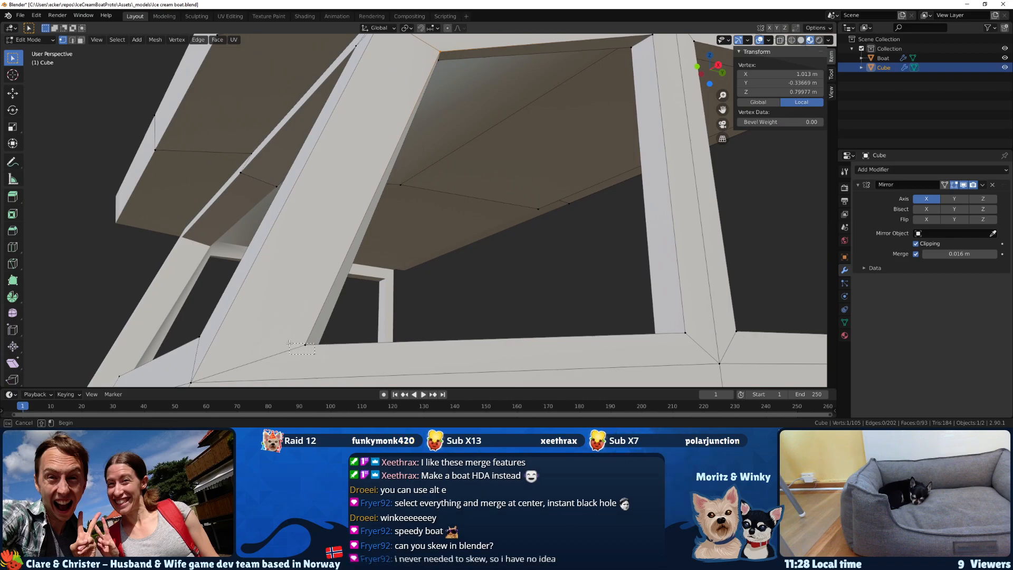
key(shift+z)
click(295, 341)
Move the front side window's upper outer corner vertex about 0.036 m in X, -0.024 m in Y and 0.022 m in Z.
middle_drag(295, 341, 192, 36)
middle_drag(389, 140, 404, 70)
shift+click(412, 61)
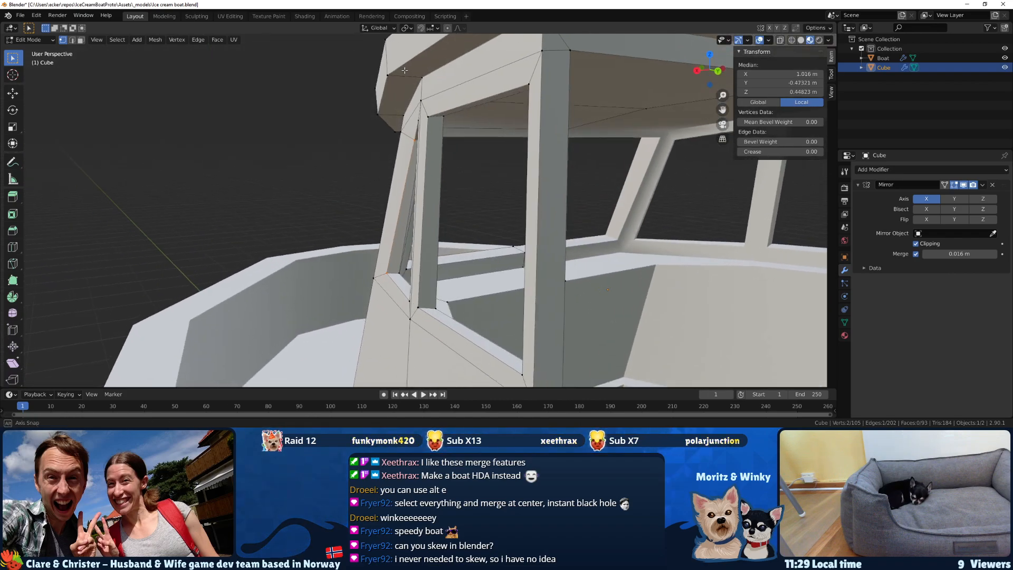
middle_drag(399, 116, 402, 139)
key(g)
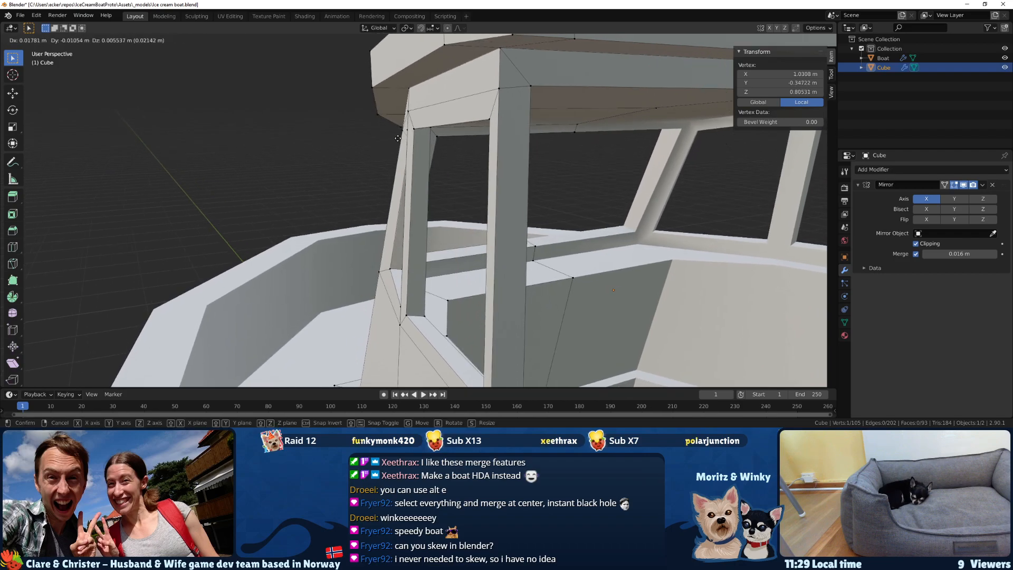
click(393, 135)
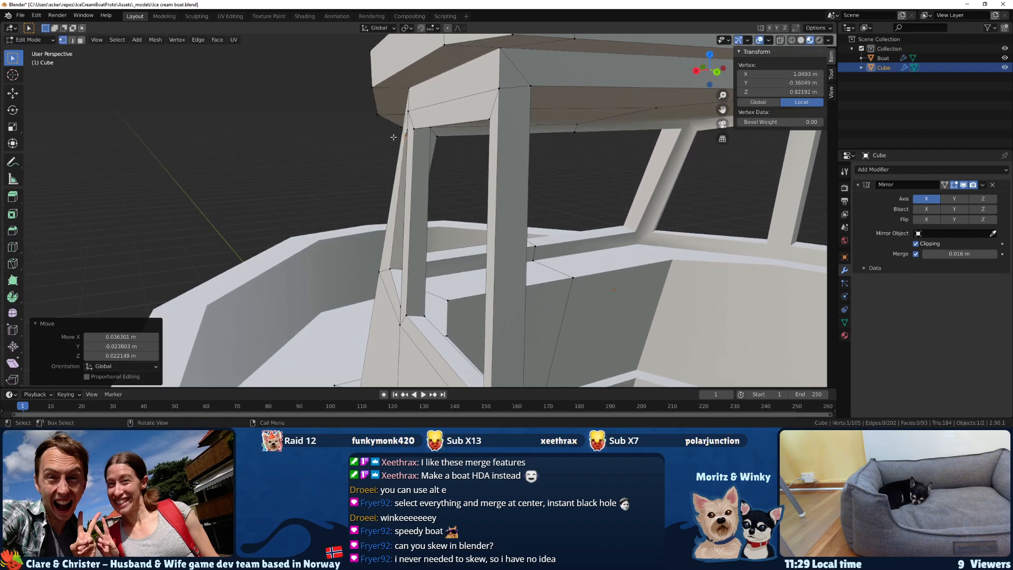
Move the front side window's lower outer corner vertex about 0.025 m in X, -0.012 m in Y and 0.015 m in Z.
click(382, 268)
middle_drag(382, 268, 530, 193)
click(377, 260)
scroll(505, 136, up, 1)
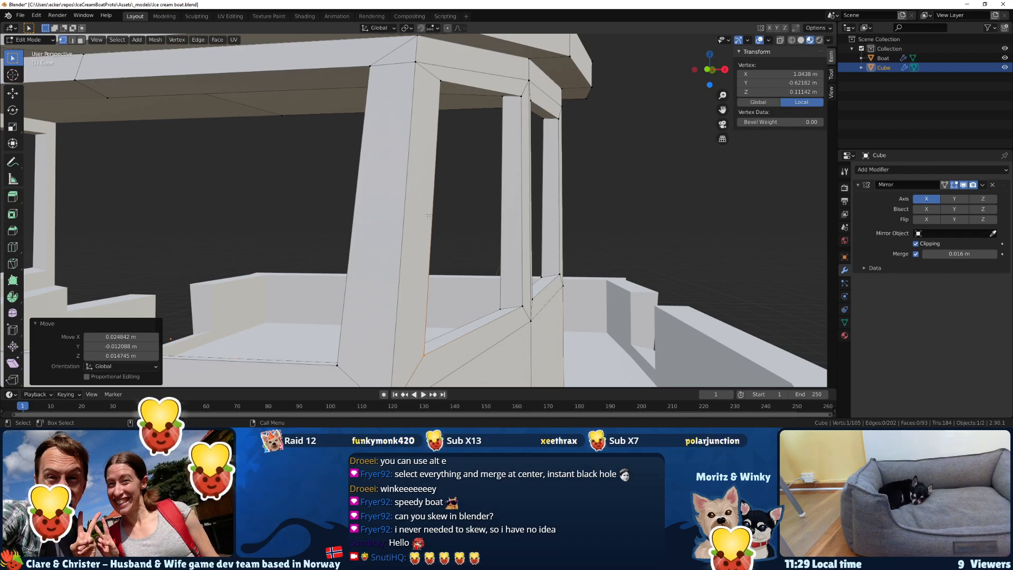
Check the reshaped window posts from outside and inside the cabin and save the boat file.
middle_drag(255, 210, 449, 211)
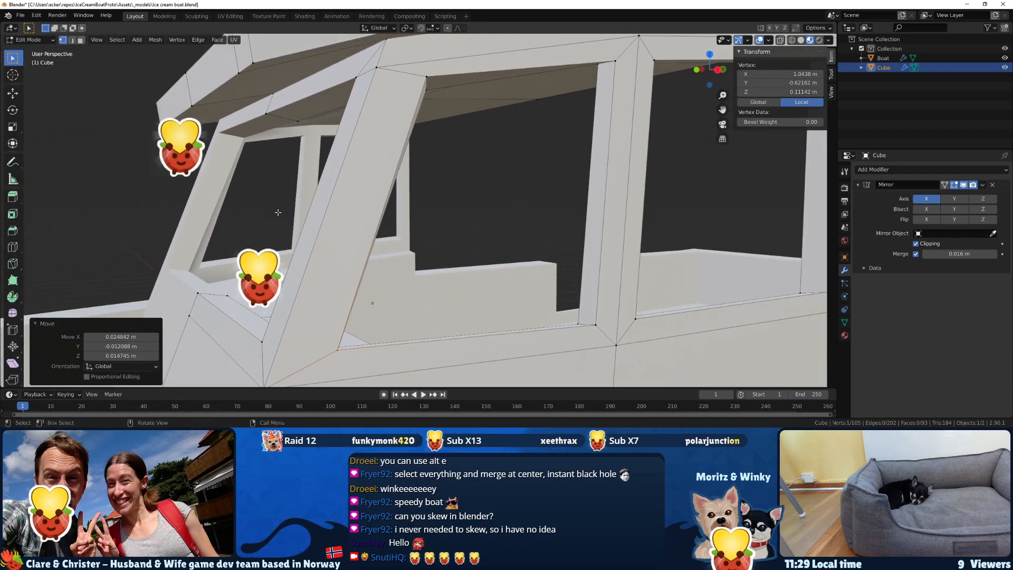
middle_drag(477, 218, 392, 279)
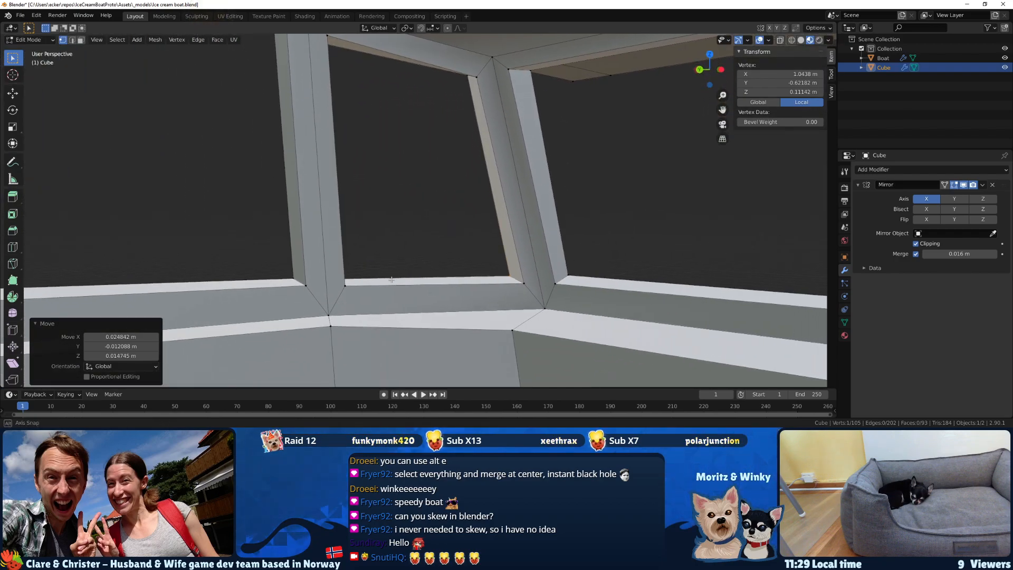
key(ctrl+s)
Compare the boat's cabin in Blender with the concept sketch in the image viewer, switching between the two.
scroll(400, 210, down, 10)
middle_drag(400, 211, 160, 260)
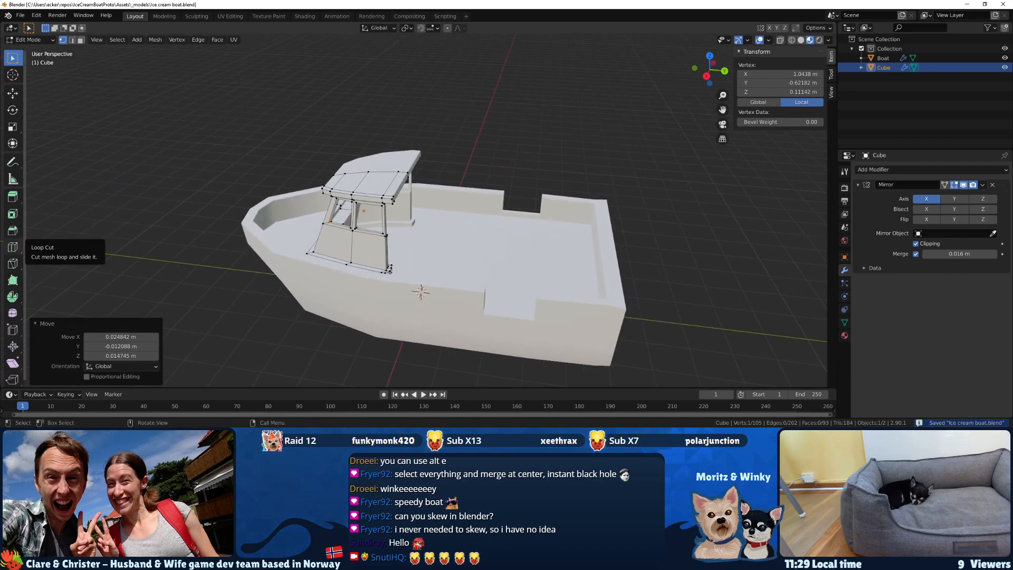
key(alt+Tab)
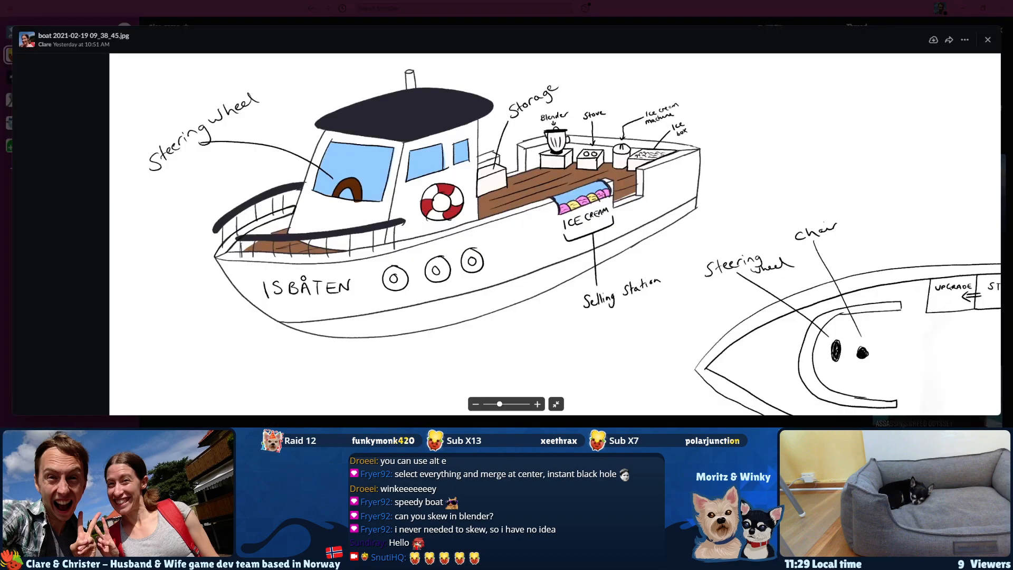
drag(364, 215, 358, 229)
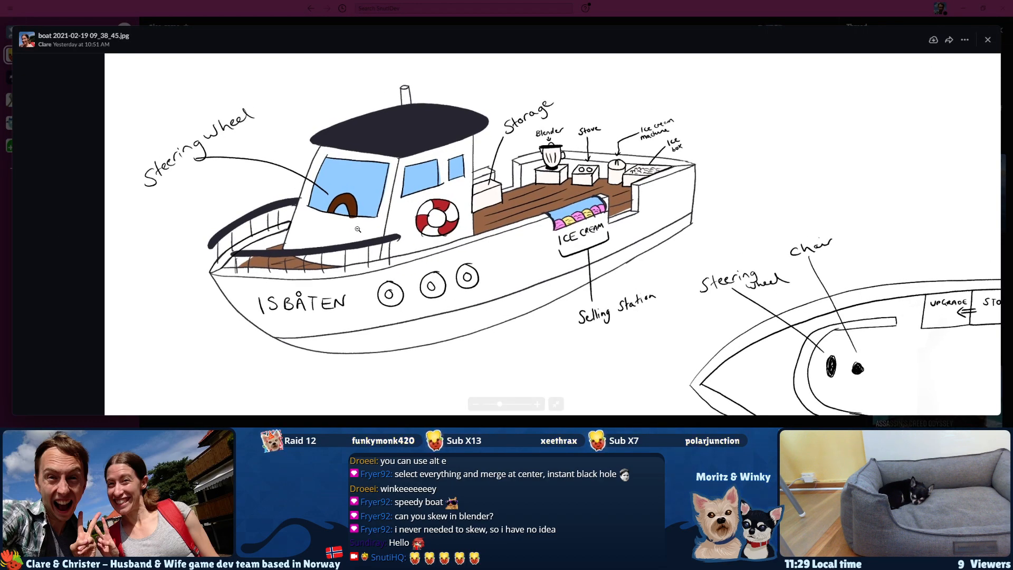
key(alt+Tab)
middle_drag(341, 228, 353, 188)
key(alt+Tab)
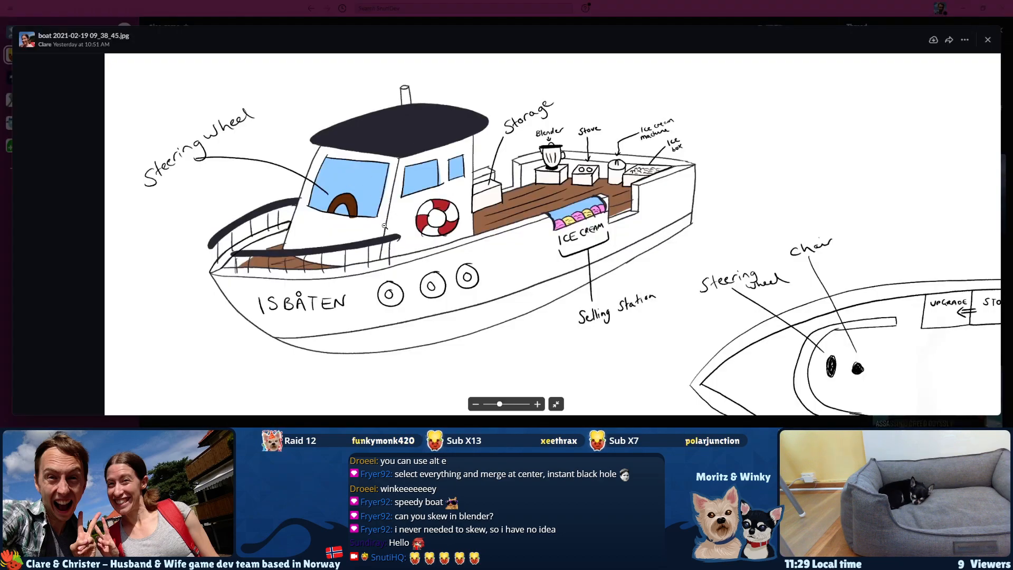
Switch to Blender and try moving the whole cabin off the boat, about 0.778 m in X, -6.551 m in Y and -1.298 m in Z.
key(alt+Tab)
middle_drag(382, 216, 416, 252)
key(Tab)
scroll(391, 229, down, 2)
click(446, 144)
middle_drag(464, 196, 437, 196)
scroll(401, 249, up, 2)
scroll(350, 250, up, 2)
scroll(349, 248, down, 3)
middle_drag(349, 248, 372, 246)
scroll(362, 230, down, 3)
drag(372, 246, 227, 280)
middle_drag(226, 280, 362, 170)
scroll(389, 200, up, 3)
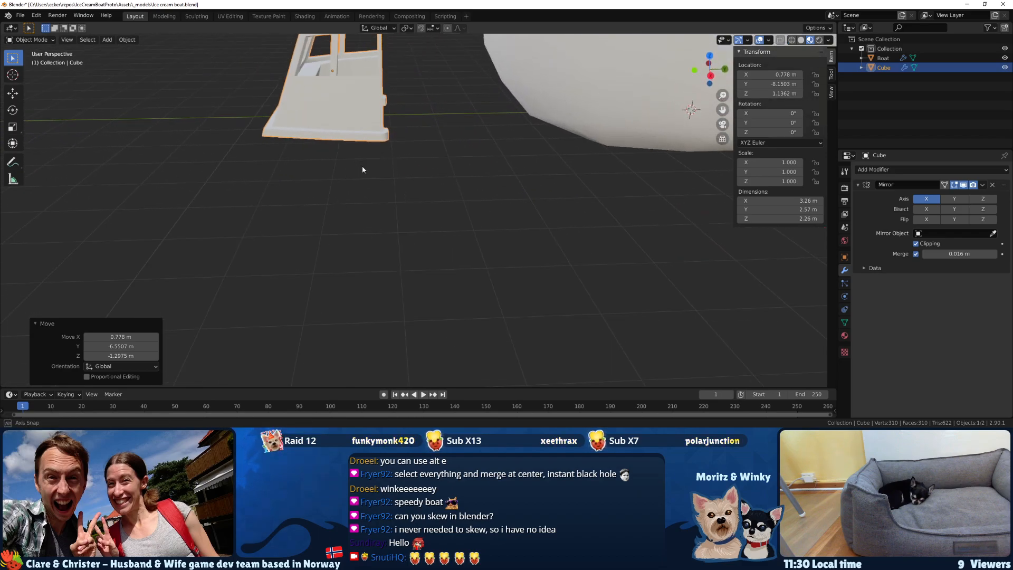
Try rotating the detached cabin about -90° around the X axis, clear its rotation and undo the changes.
middle_drag(318, 140, 319, 174)
key(r)
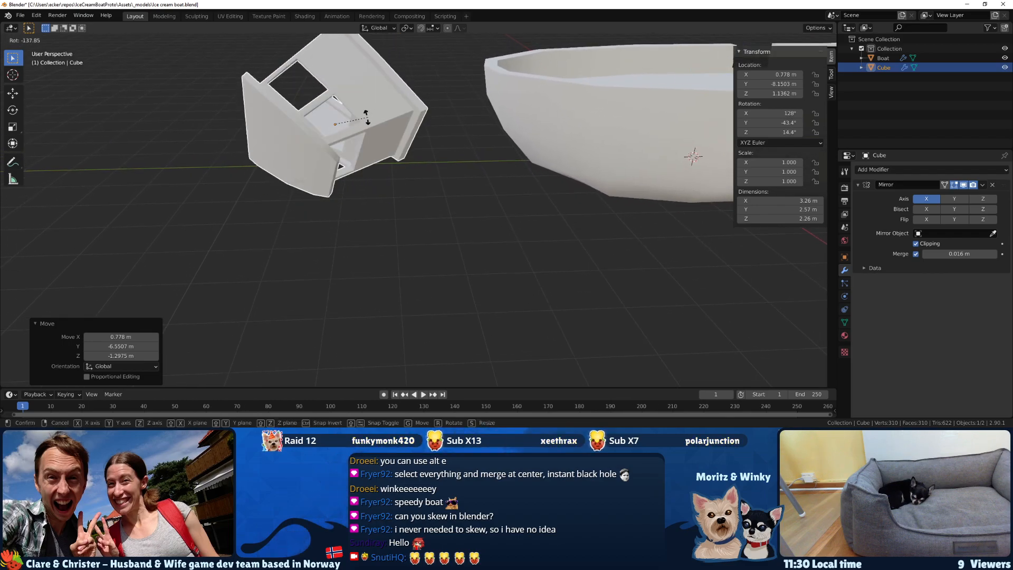
right_click(376, 190)
middle_drag(376, 190, 375, 170)
key(r)
key(x)
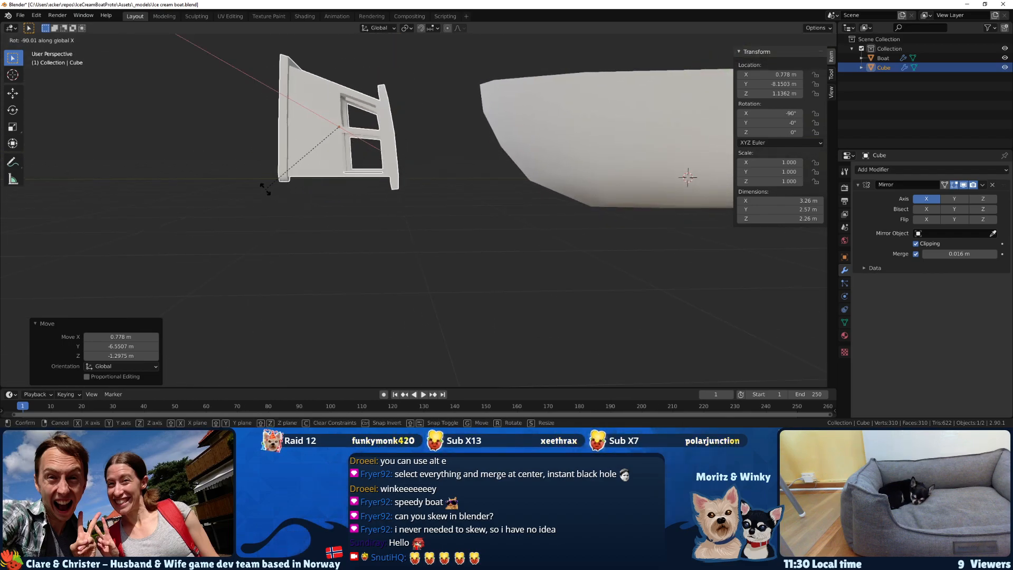
click(266, 192)
middle_drag(266, 192, 388, 203)
key(alt+r)
key(ctrl+z)
Select the cabin's roof and window section in wireframe and move it about 0.083 m up and -0.008 m in Y from the side view.
shift+middle_drag(558, 156, 387, 237)
click(324, 233)
mouse_move(439, 201)
middle_down()
mouse_move(457, 210)
mouse_move(431, 220)
middle_up()
key(z)
click(393, 209)
key(Tab)
middle_drag(496, 214, 522, 203)
key(ctrl+l)
drag(538, 214, 403, 110)
key(KP_3)
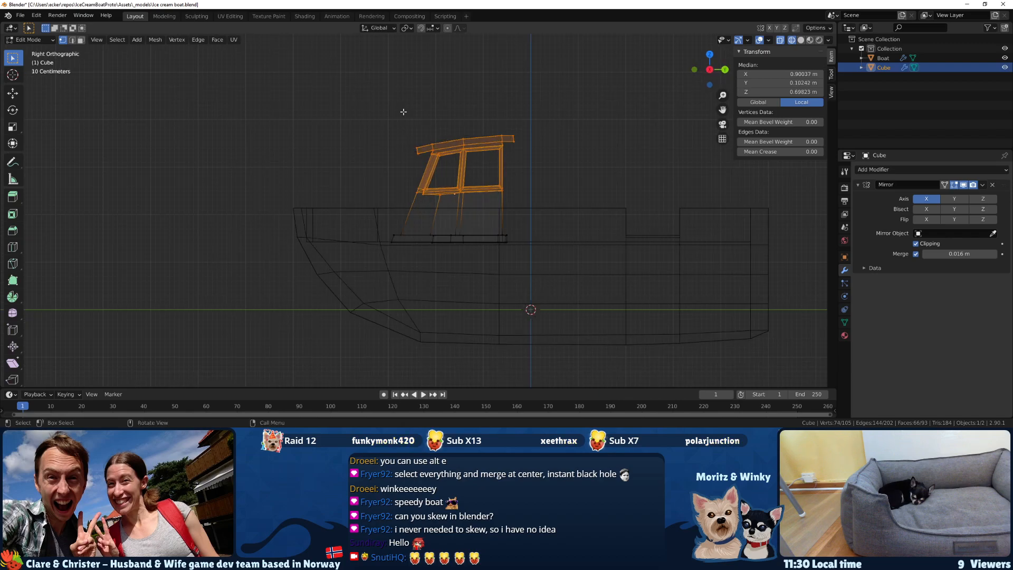
key(g)
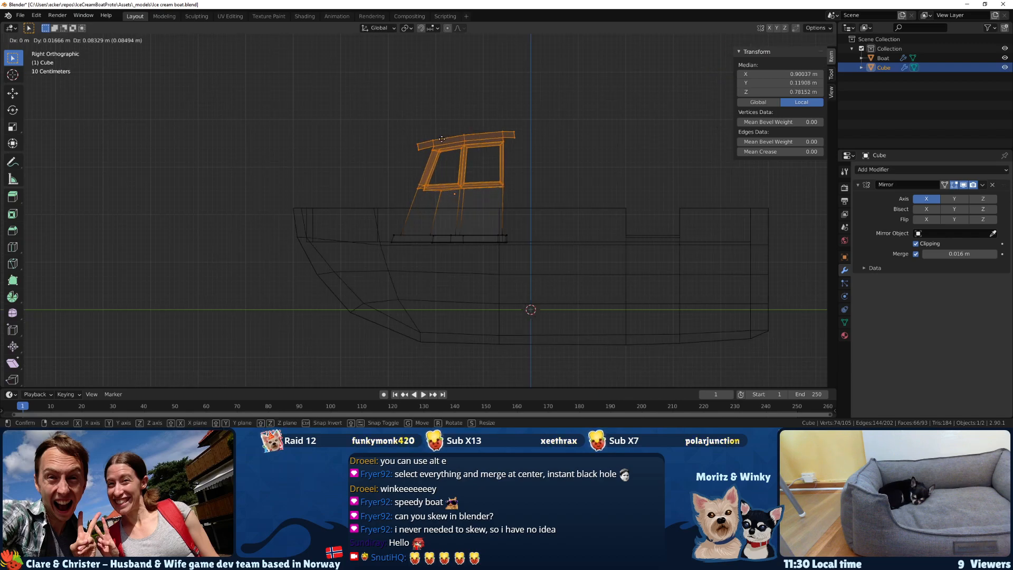
click(441, 139)
key(ctrl+z)
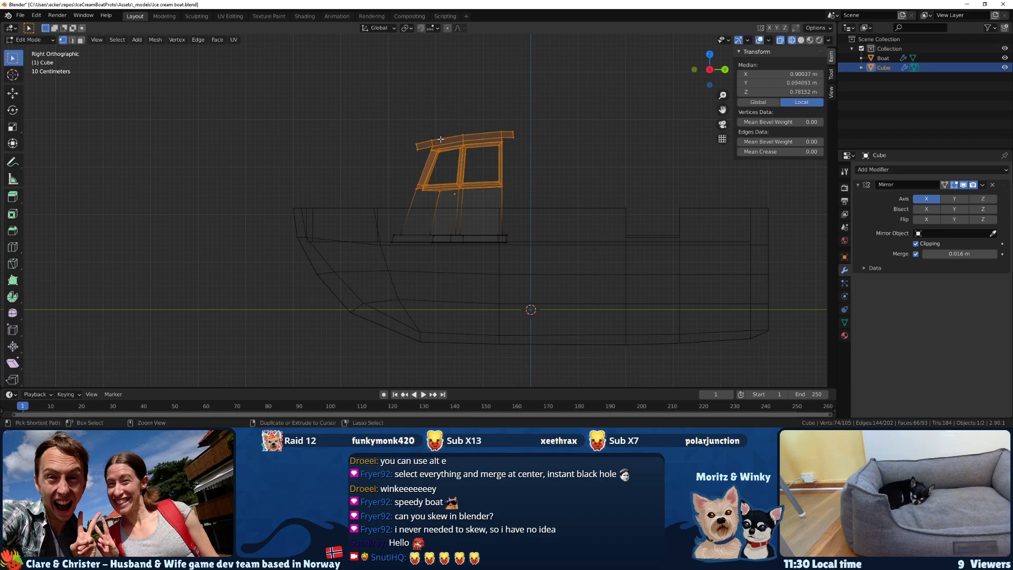
middle_drag(438, 139, 440, 170)
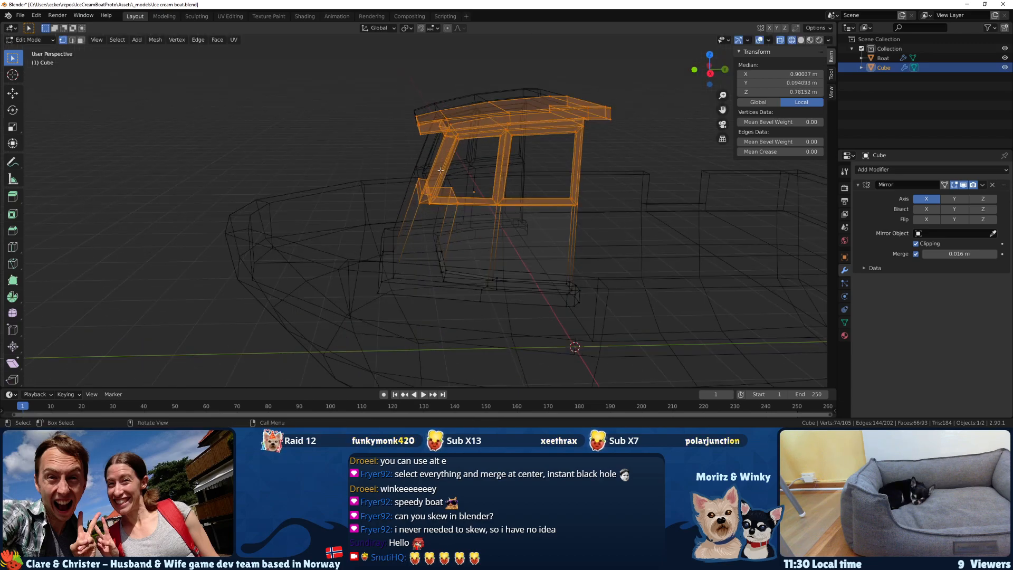
click(429, 217)
Select the front section of the cabin's inner base trim in wireframe display.
mouse_move(448, 220)
middle_down()
mouse_move(397, 230)
mouse_move(387, 219)
mouse_move(394, 240)
middle_up()
scroll(387, 218, up, 4)
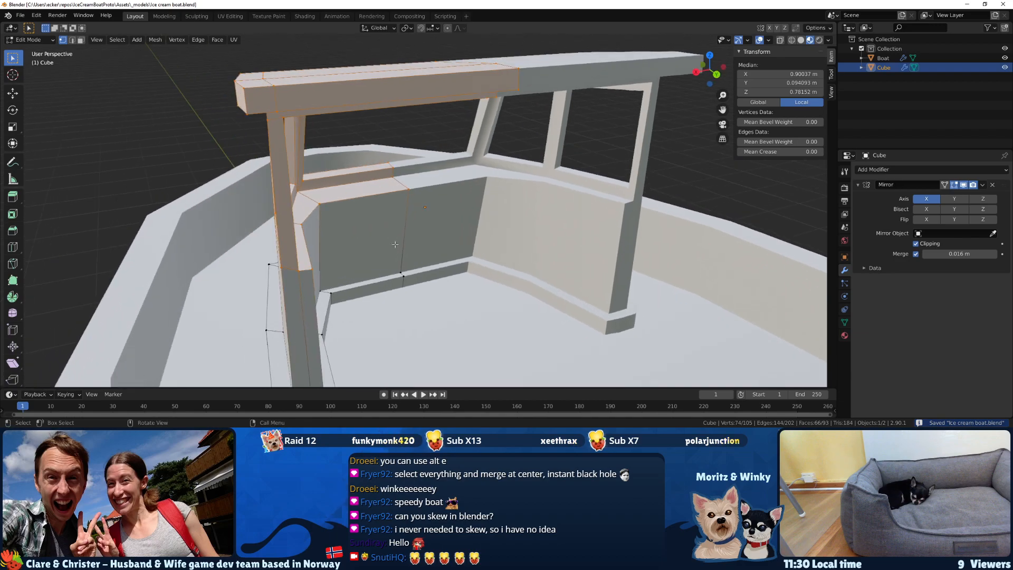
drag(398, 272, 393, 265)
mouse_move(393, 267)
middle_down()
mouse_move(348, 286)
mouse_move(338, 304)
middle_up()
key(z)
click(323, 276)
key(g)
key(z)
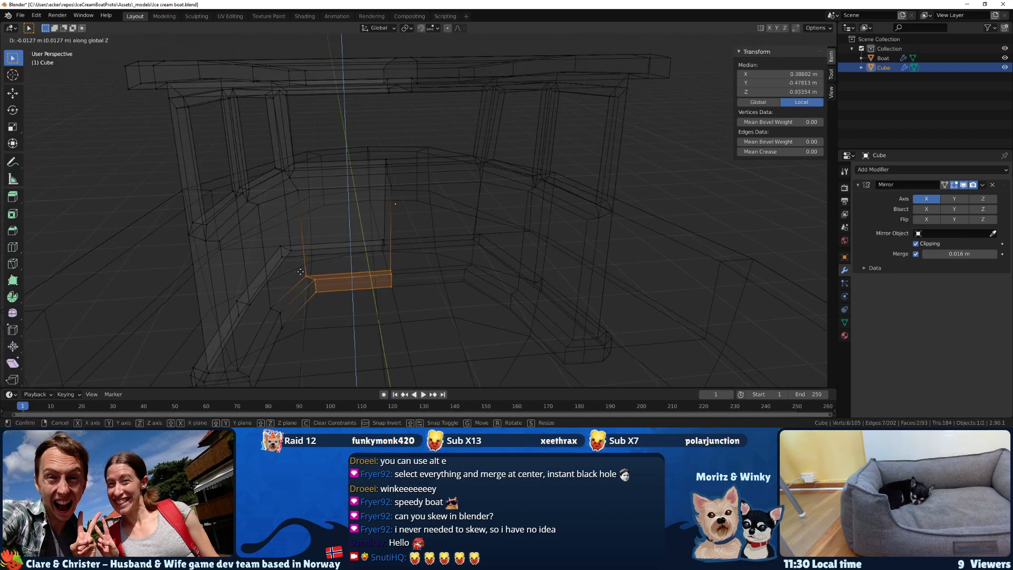
right_click(300, 274)
key(x)
key(Escape)
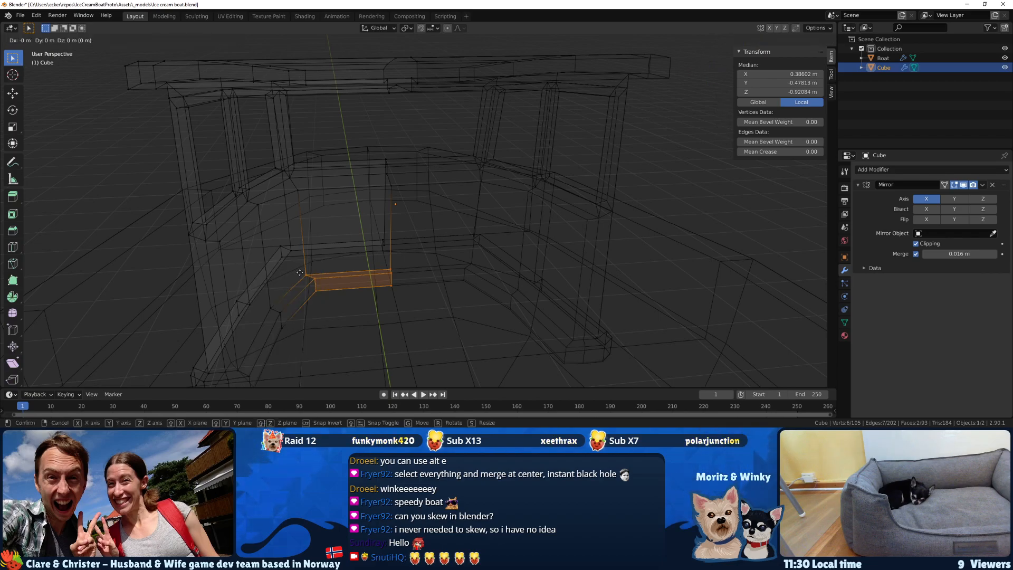
right_click(297, 265)
Return to shaded display and move the front base trim about 0.122 m along Y.
key(z)
click(313, 306)
mouse_move(314, 306)
middle_down()
mouse_move(356, 312)
mouse_move(303, 336)
mouse_move(323, 320)
middle_up()
key(x)
key(Escape)
key(g)
key(y)
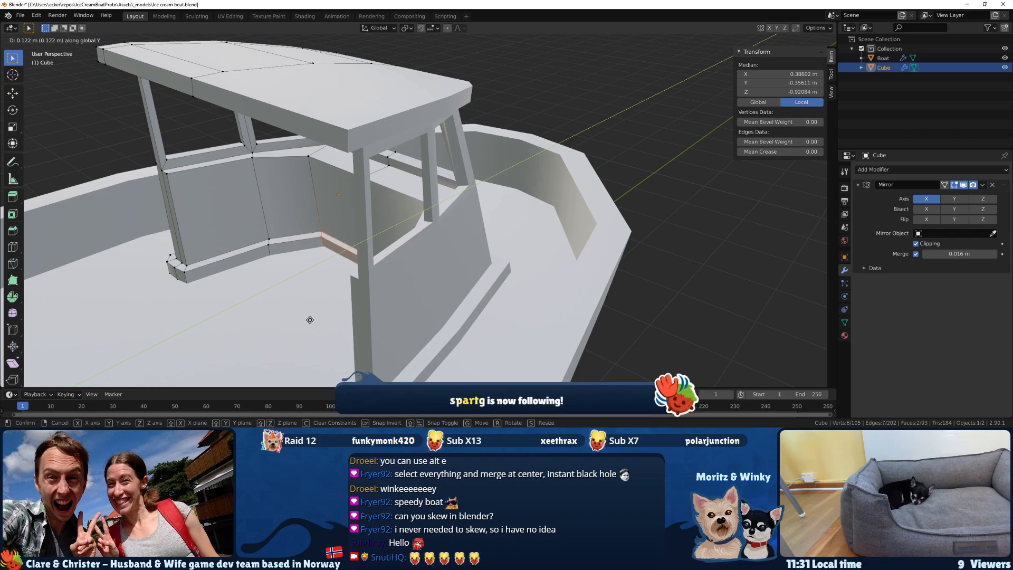
click(310, 319)
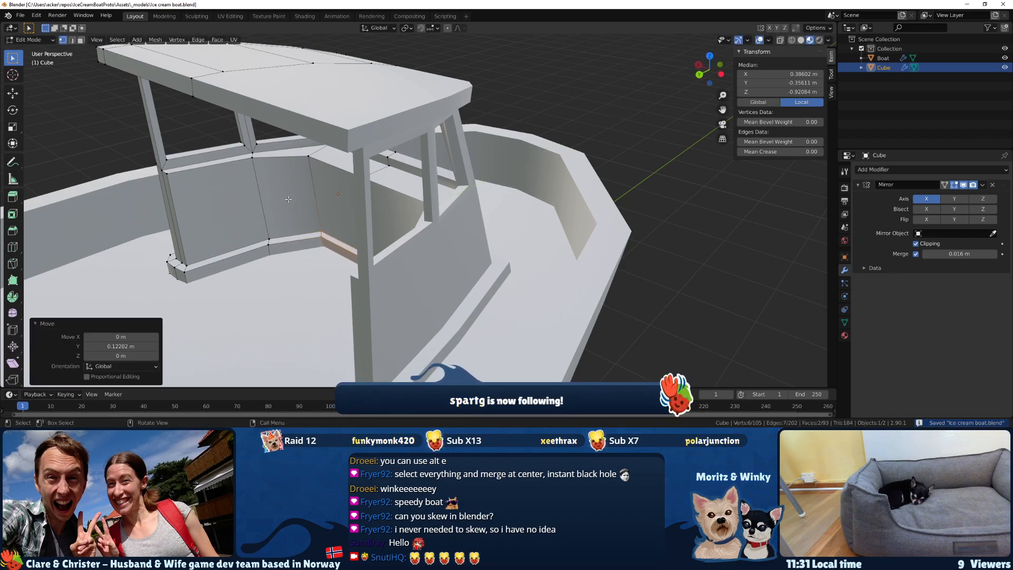
Examine the cabin's interior walls, base trim and roof from behind and above.
middle_drag(253, 194, 309, 235)
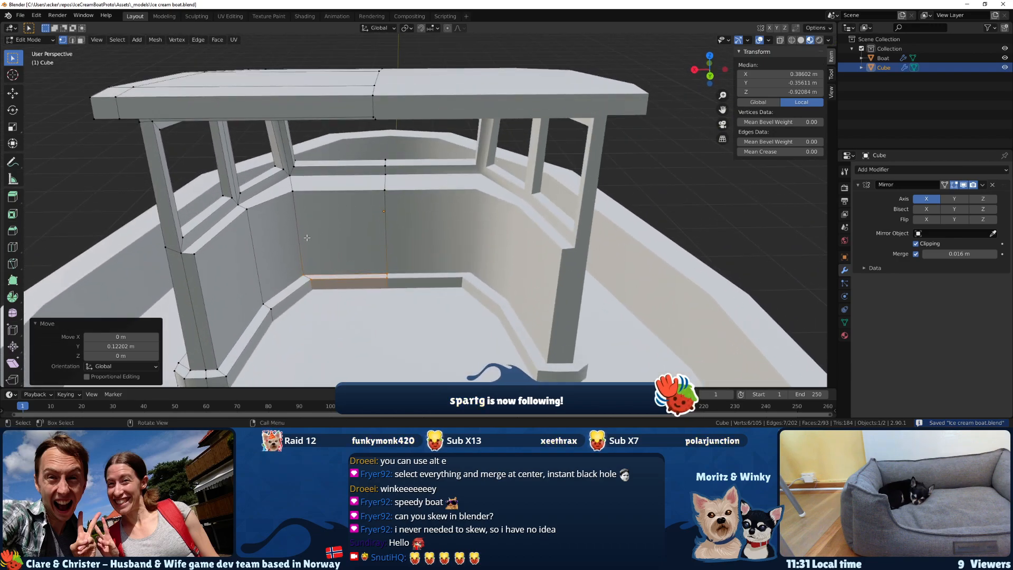
click(299, 195)
middle_drag(299, 197, 349, 225)
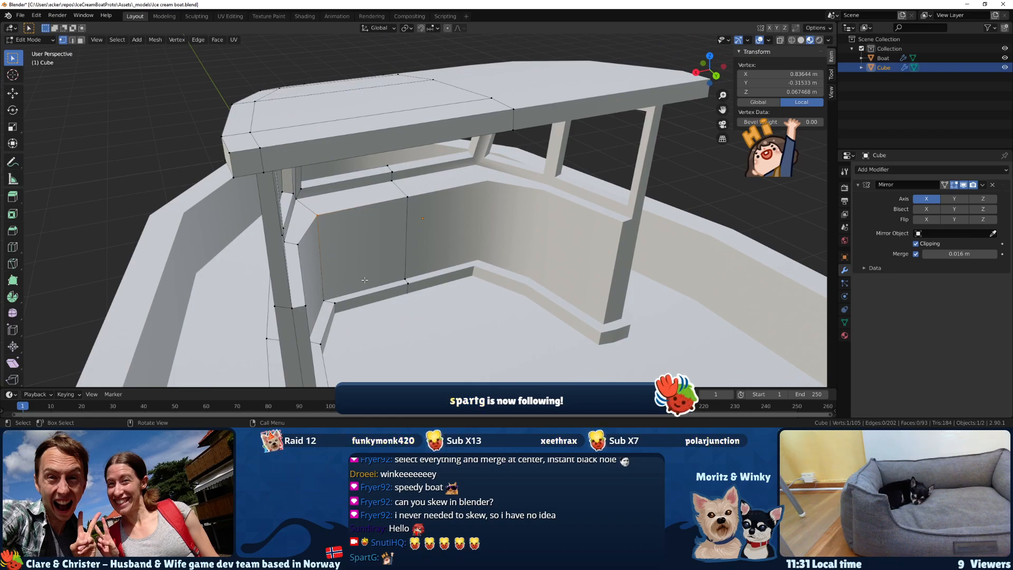
middle_drag(353, 268, 450, 266)
scroll(449, 265, down, 5)
middle_drag(401, 245, 411, 296)
scroll(419, 279, down, 2)
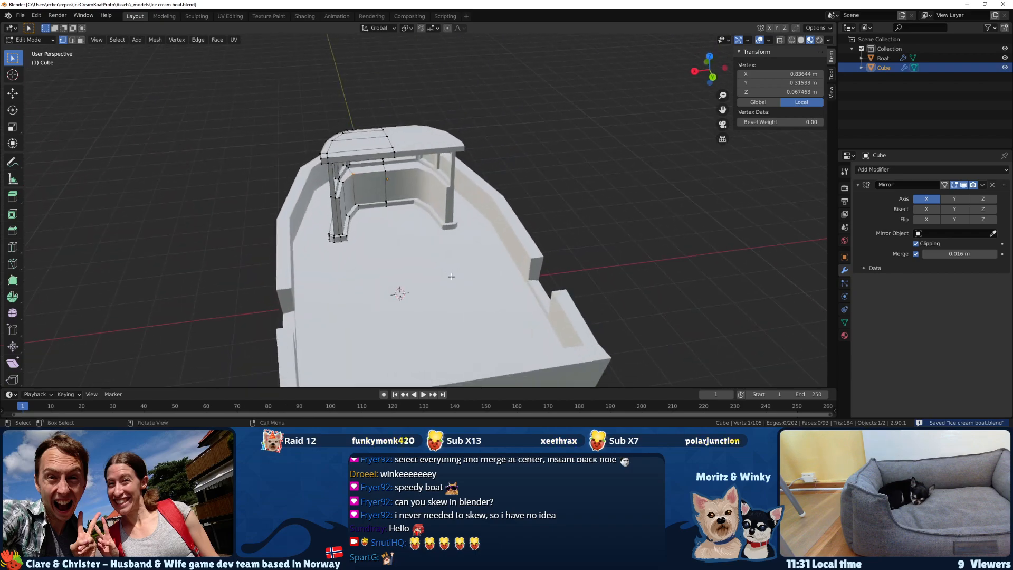
scroll(333, 268, up, 3)
mouse_move(334, 268)
middle_down()
mouse_move(344, 273)
mouse_move(369, 237)
mouse_move(404, 166)
middle_up()
Select the roof's centreline vertices in wireframe display.
key(z)
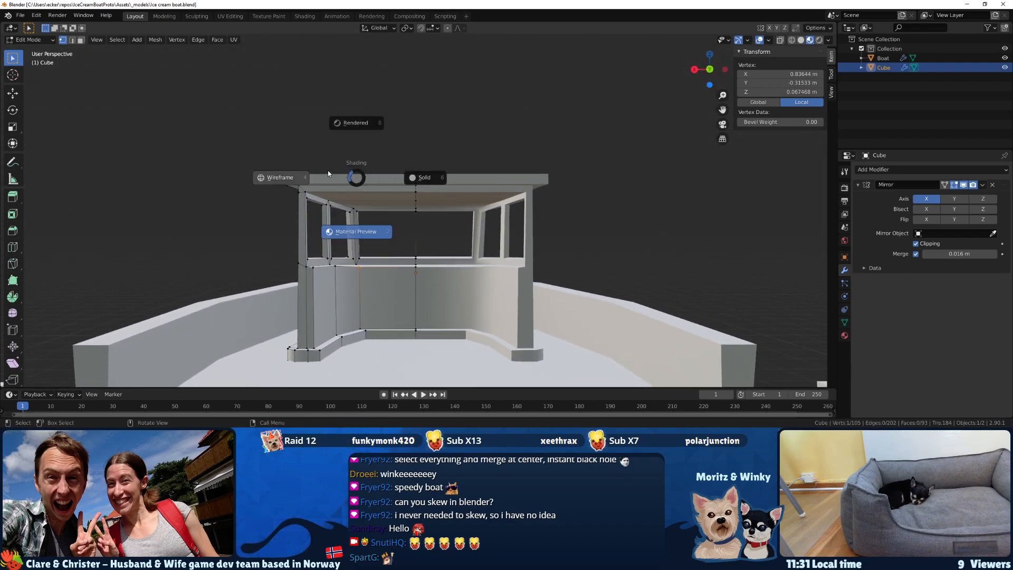
click(284, 176)
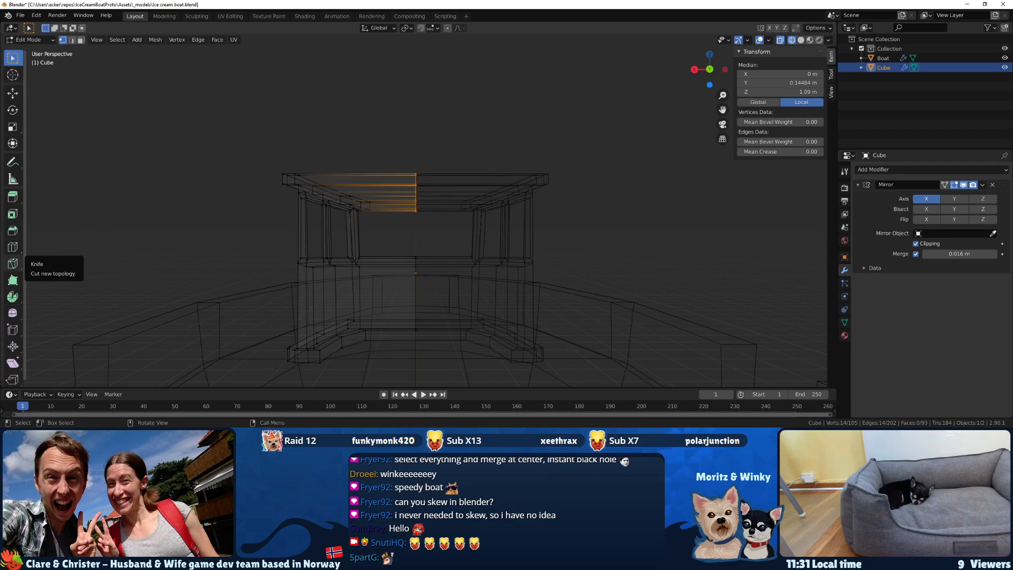
Switch to Unity, look at the trees in the scene and return to Blender.
key(alt+Tab)
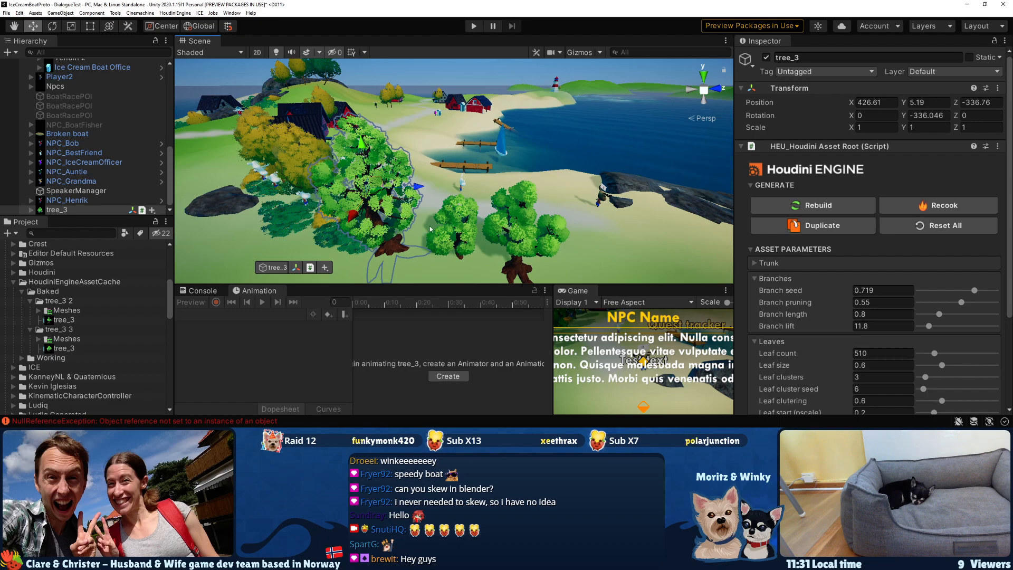
right_drag(430, 229, 460, 170)
key(w)
key(s)
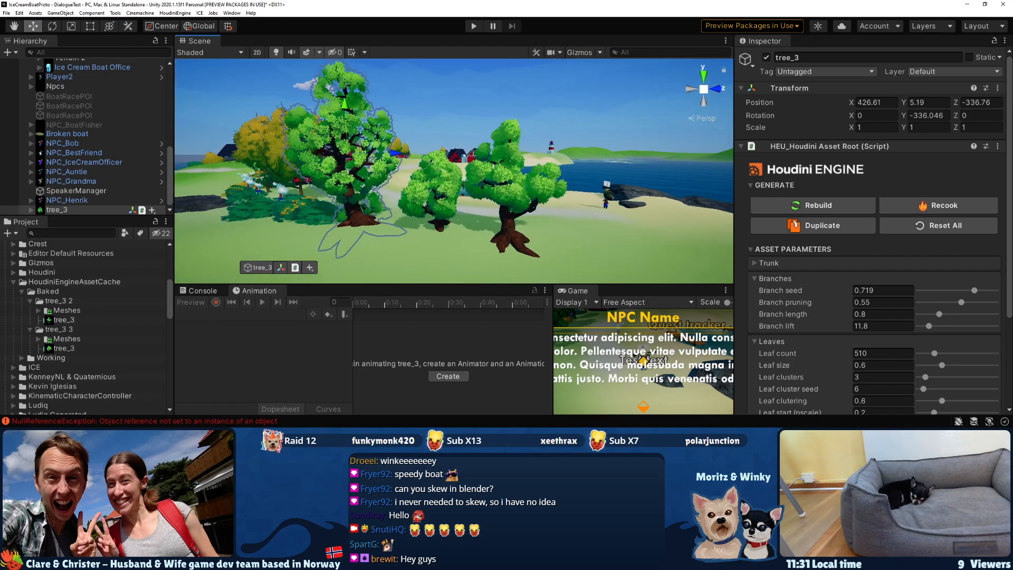
key(alt+Tab)
Dismiss the vertex options and show the cabin in shaded display with the roof's centreline still selected.
right_click(418, 208)
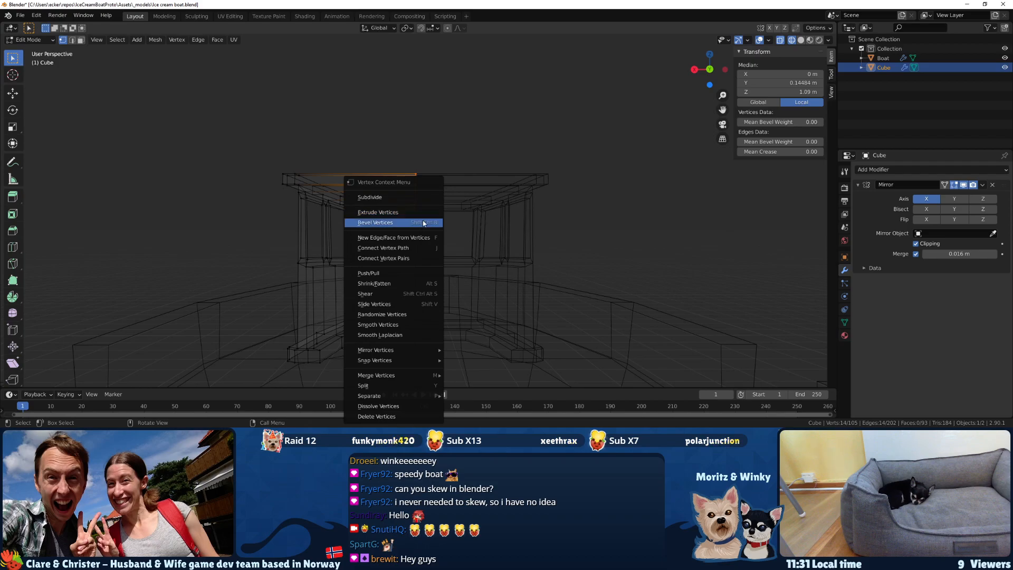
mouse_move(423, 145)
middle_down()
mouse_move(428, 173)
mouse_move(427, 161)
middle_up()
scroll(426, 160, up, 5)
scroll(425, 159, up, 2)
key(z)
click(423, 165)
mouse_move(423, 165)
middle_down()
mouse_move(438, 204)
mouse_move(402, 203)
mouse_move(380, 176)
middle_up()
scroll(431, 179, down, 3)
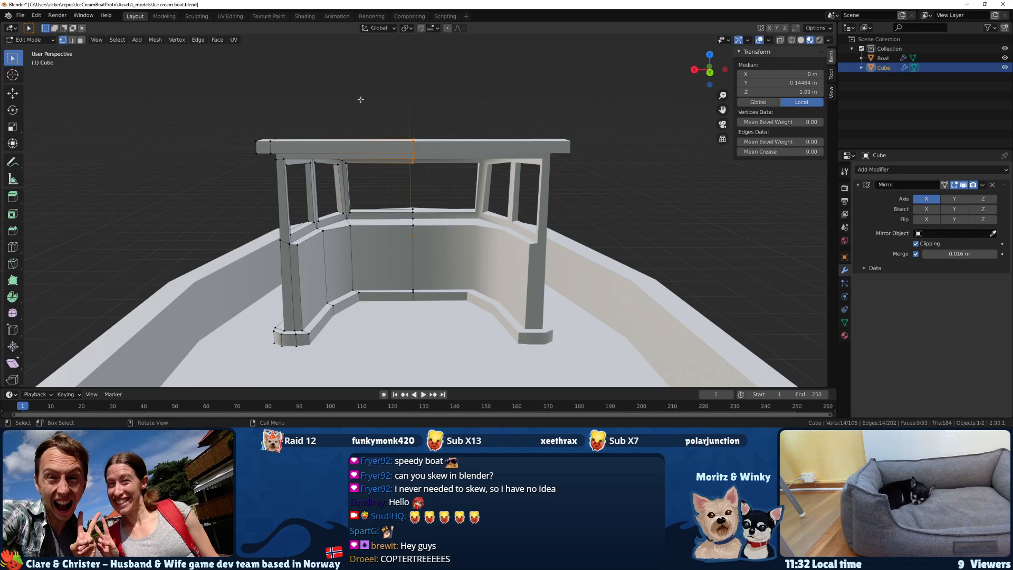
Try removing two vertices from the roof's centreline selection and undo it.
middle_drag(382, 120, 310, 245)
ctrl+drag(346, 190, 367, 226)
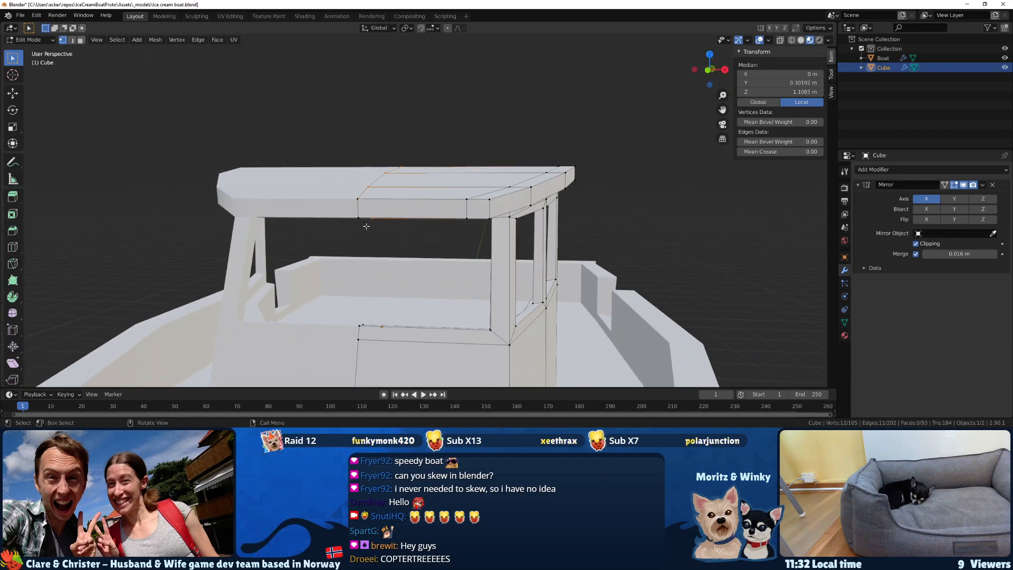
scroll(367, 226, down, 1)
middle_drag(366, 226, 371, 199)
key(ctrl+z)
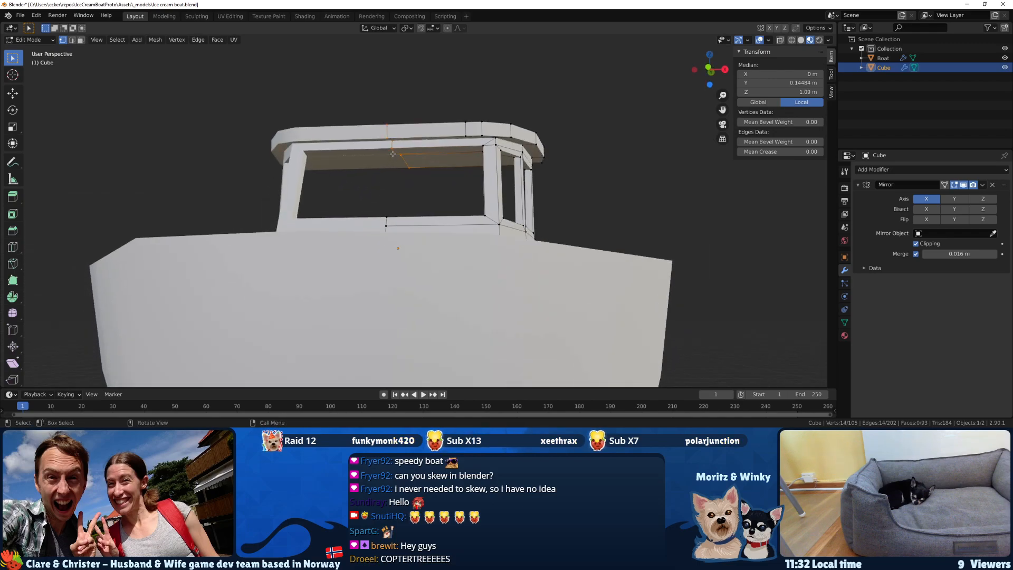
Reduce the selection to the roof's centreline vertices and raise them about 0.071 m in Z and a further 0.058 m.
scroll(393, 147, up, 1)
key(b)
middle_drag(376, 128, 380, 129)
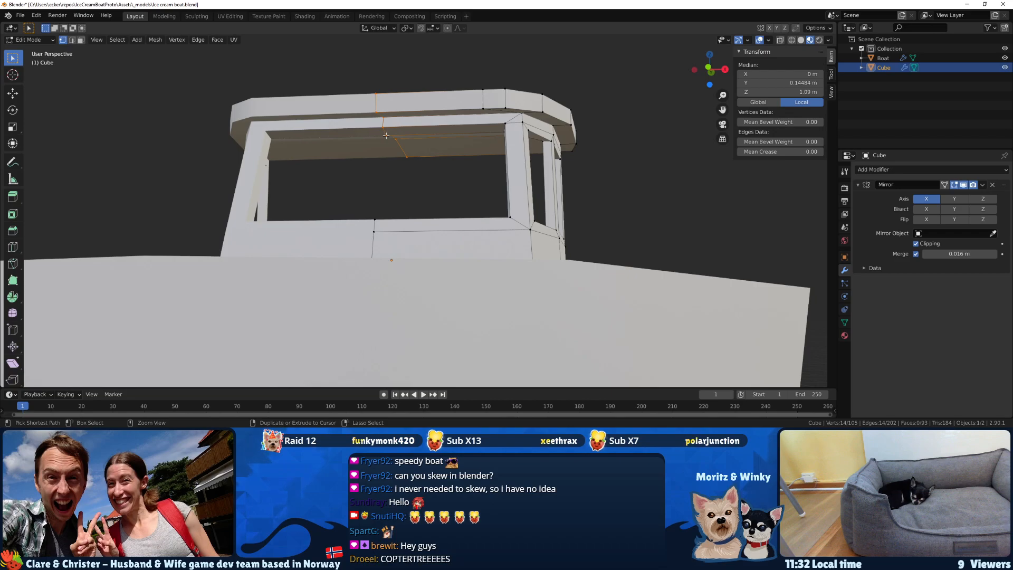
middle_drag(385, 136, 313, 184)
key(g)
key(z)
click(224, 157)
key(g)
key(z)
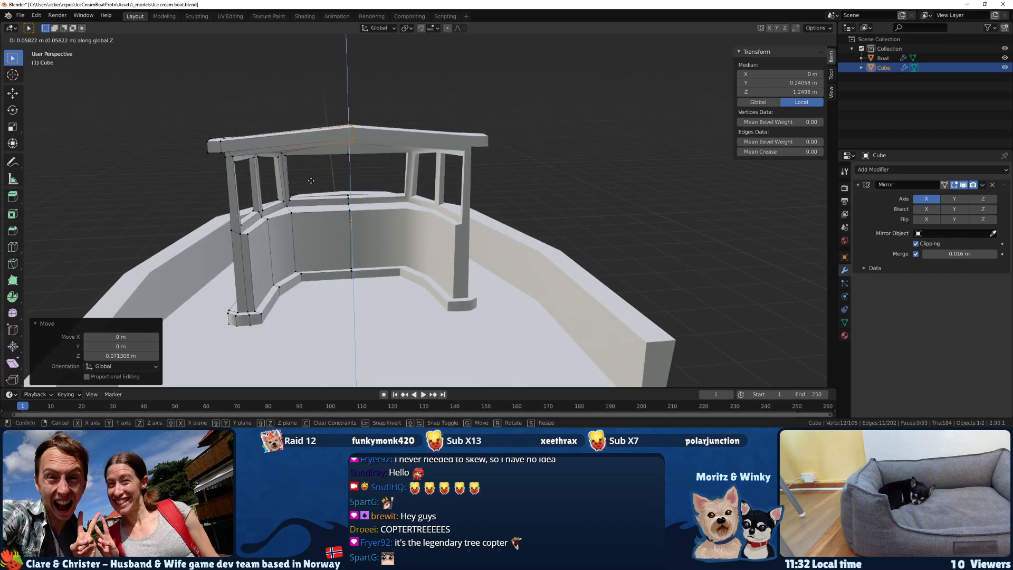
click(311, 180)
Select the lengthwise edge loop near the roof's outer side and raise it about 0.022 m in Z.
middle_drag(311, 180, 469, 182)
scroll(489, 202, up, 3)
scroll(550, 131, up, 5)
scroll(550, 131, down, 5)
middle_drag(550, 131, 512, 170)
click(527, 112)
scroll(515, 105, up, 2)
scroll(500, 155, up, 1)
scroll(555, 126, down, 2)
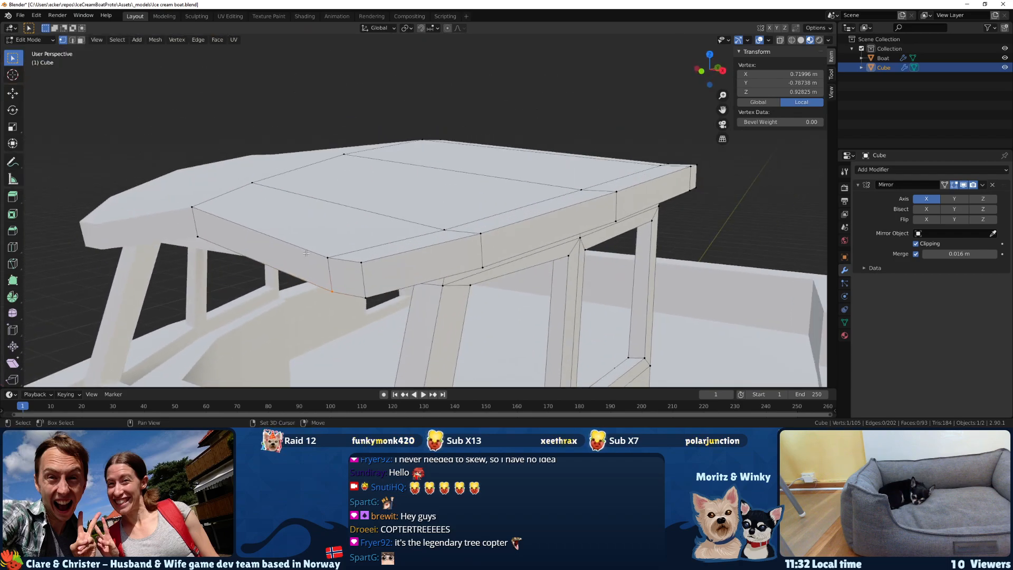
shift+click(338, 259)
middle_drag(597, 179, 307, 238)
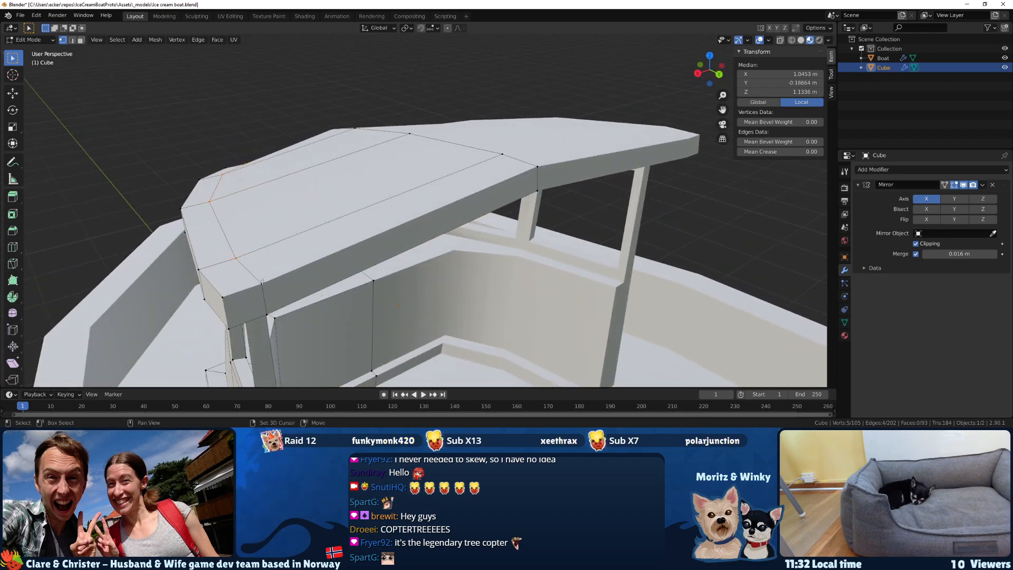
middle_drag(253, 273, 224, 225)
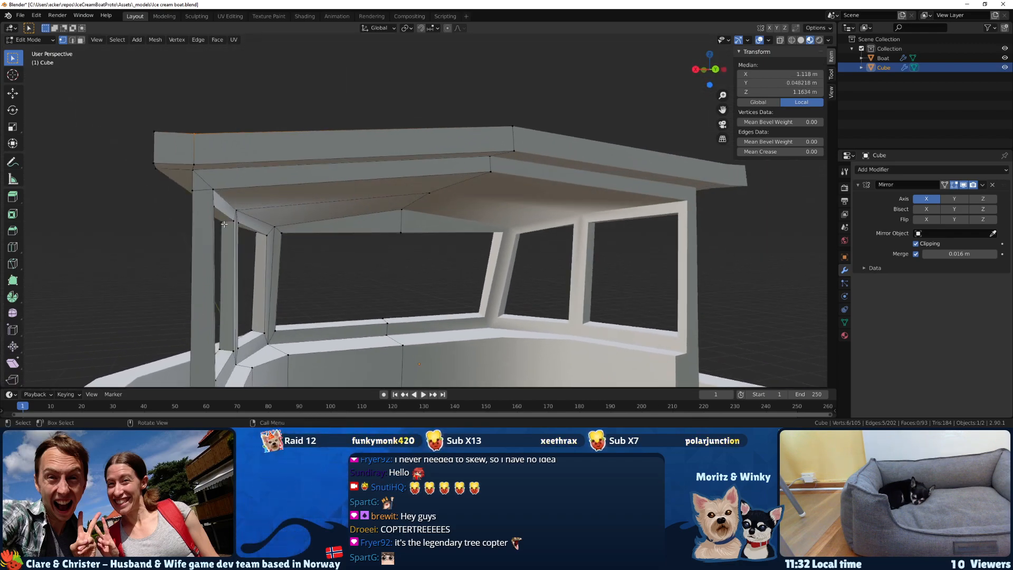
middle_drag(201, 175, 247, 190)
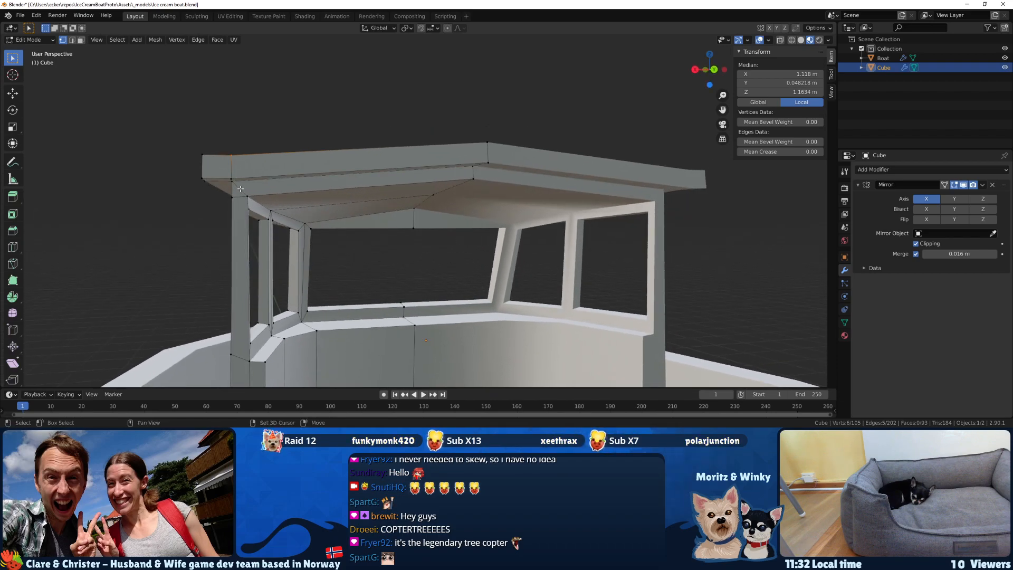
key(g)
key(z)
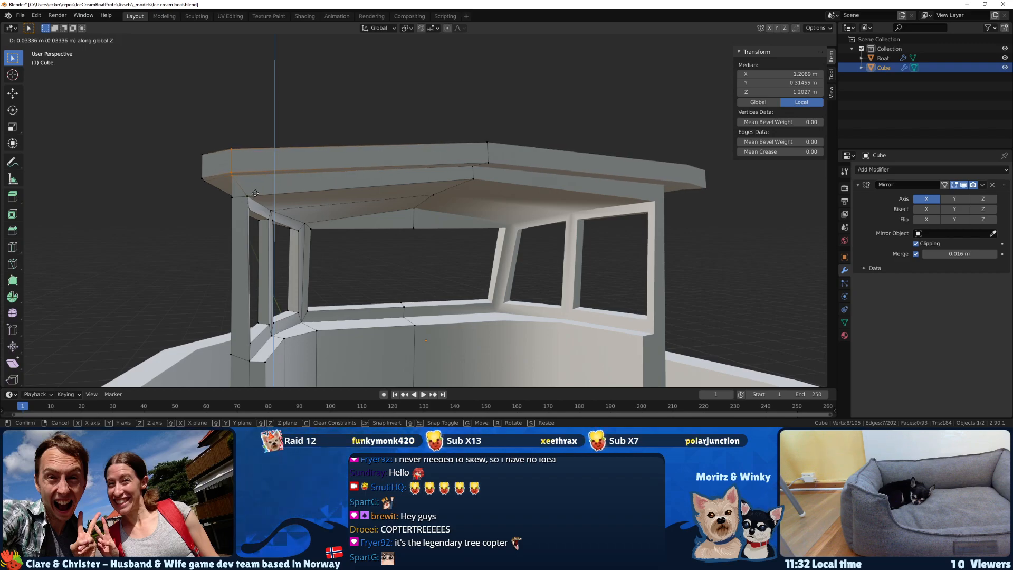
click(256, 195)
Knife a new lengthwise cut around the roof's top and underside, midway between the centreline and the outer side loop.
middle_drag(258, 195, 311, 258)
key(k)
middle_drag(258, 157, 421, 110)
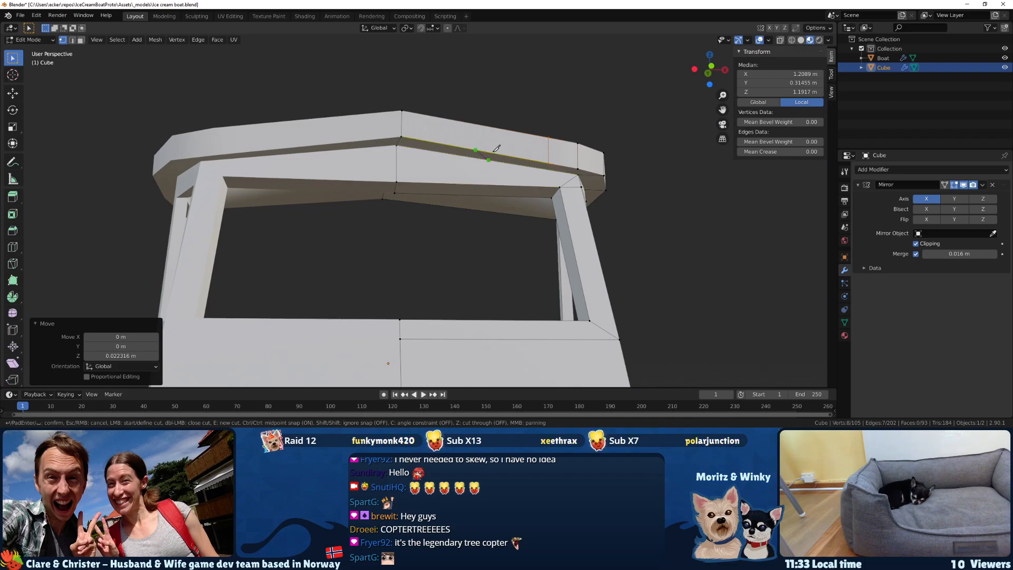
key(ctrl)
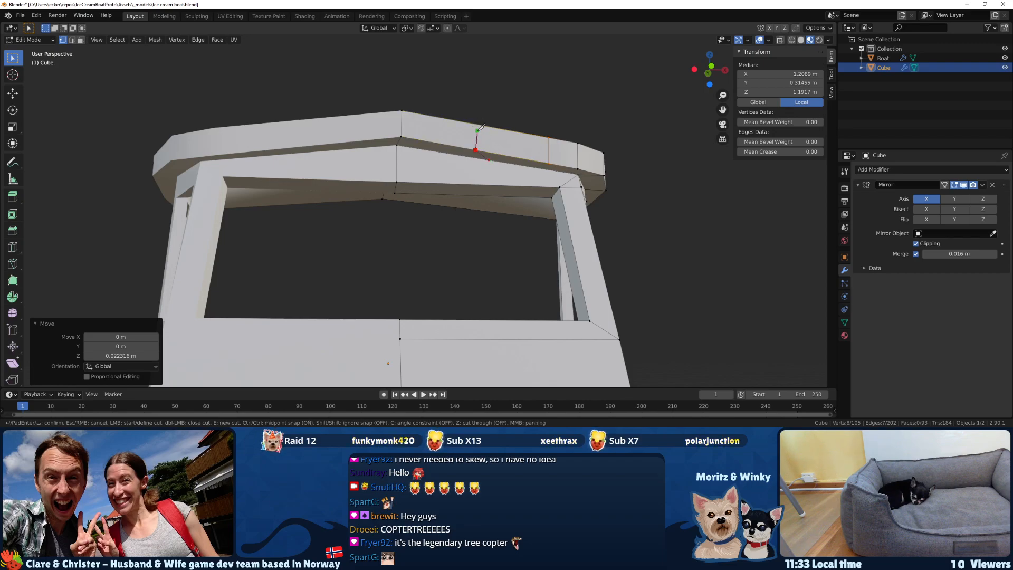
middle_drag(476, 123, 298, 248)
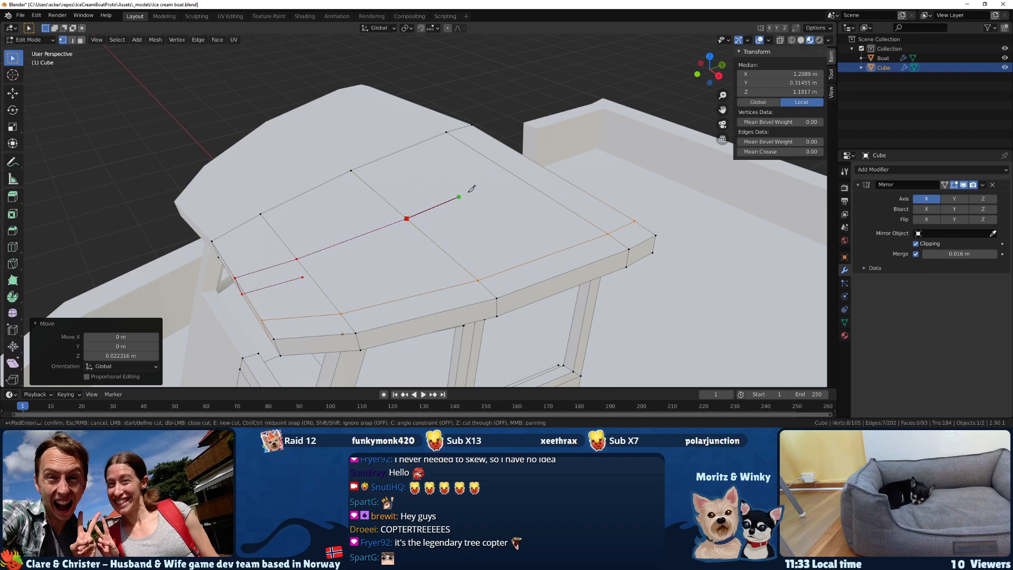
click(516, 177)
middle_drag(515, 176, 420, 135)
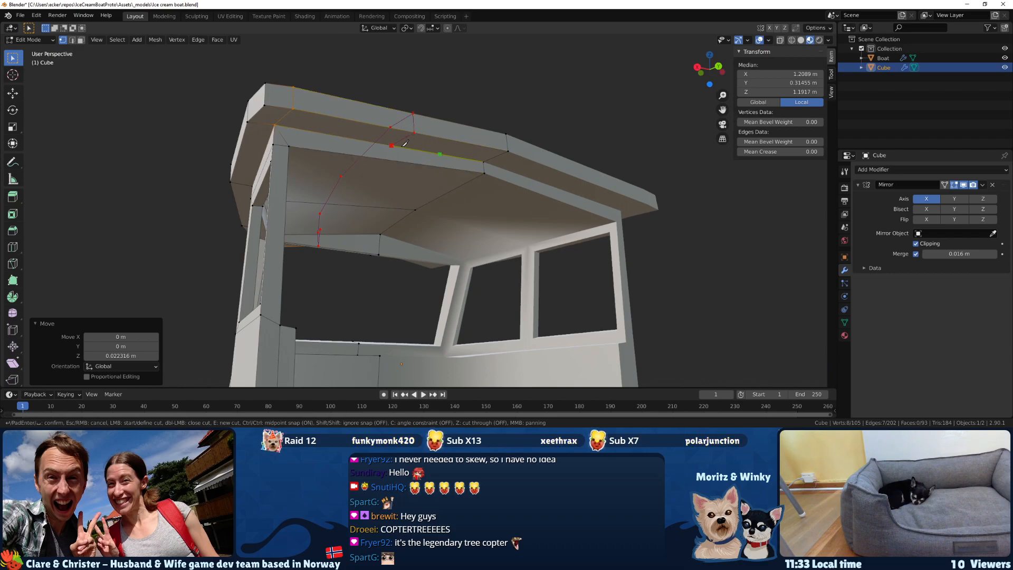
key(Return)
middle_drag(404, 144, 472, 149)
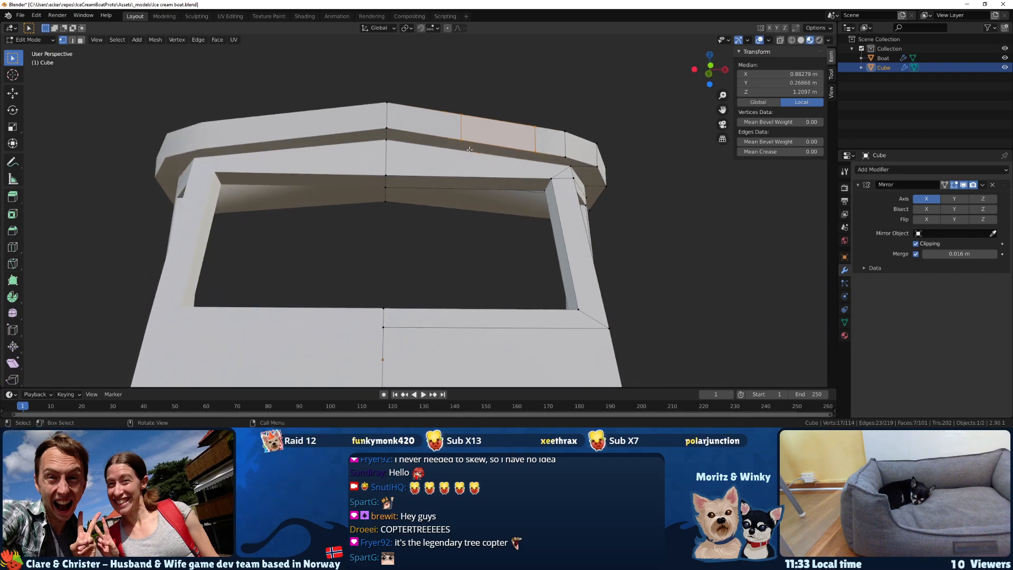
Slide the vertex where the new cut meets the front wall's upper edge toward the centreline by a factor of 0.176.
click(472, 149)
key(shift+v)
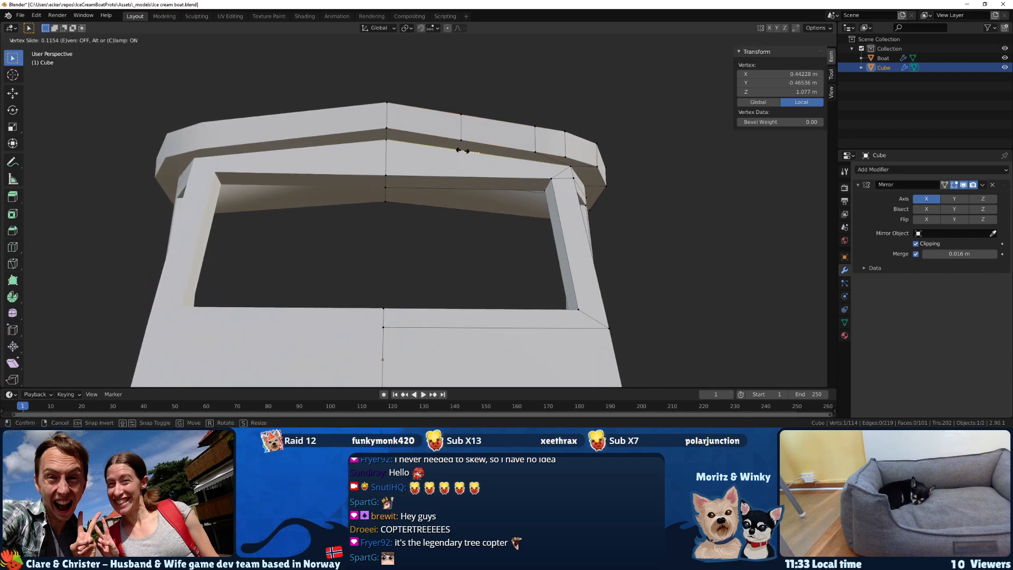
click(464, 151)
middle_drag(464, 150, 484, 149)
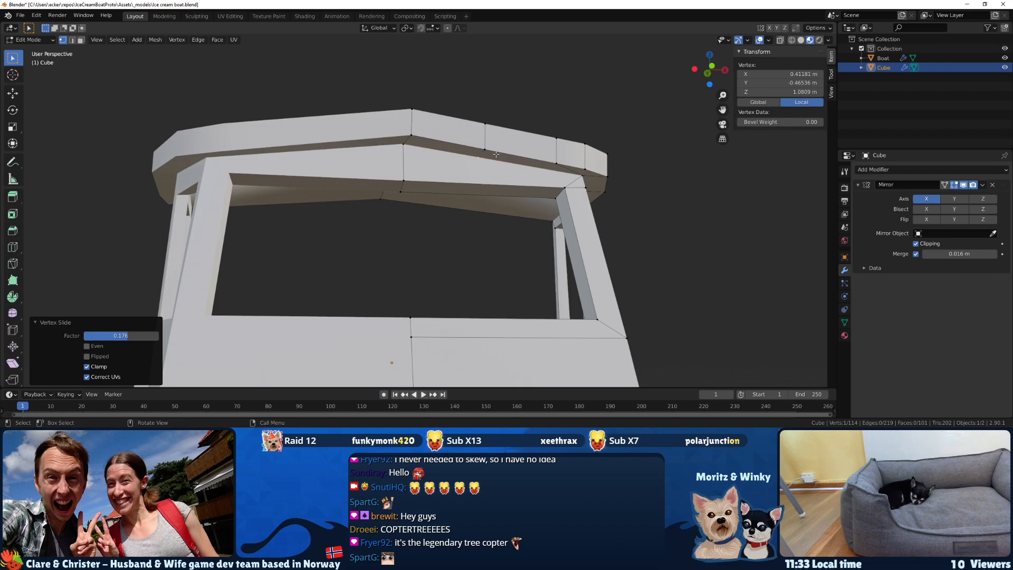
Select the vertices of the new lengthwise roof cut and raise them about 0.035 m in Z.
shift+drag(481, 132, 476, 115)
key(z)
click(430, 138)
mouse_move(429, 138)
middle_down()
mouse_move(422, 156)
mouse_move(431, 161)
middle_up()
shift+drag(475, 207, 454, 147)
scroll(515, 182, down, 4)
mouse_move(517, 184)
middle_down()
mouse_move(451, 207)
mouse_move(350, 203)
middle_up()
key(z)
click(347, 231)
key(g)
key(z)
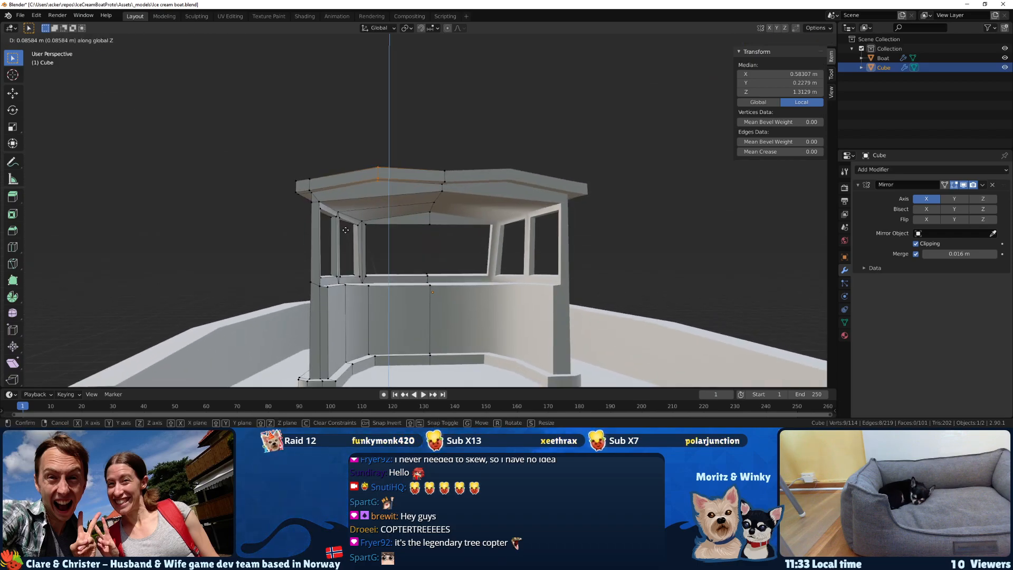
click(346, 234)
Slide the raised roof loop outward by a factor of 0.357 and lower it about 0.005 m in Z.
middle_drag(345, 234, 340, 277)
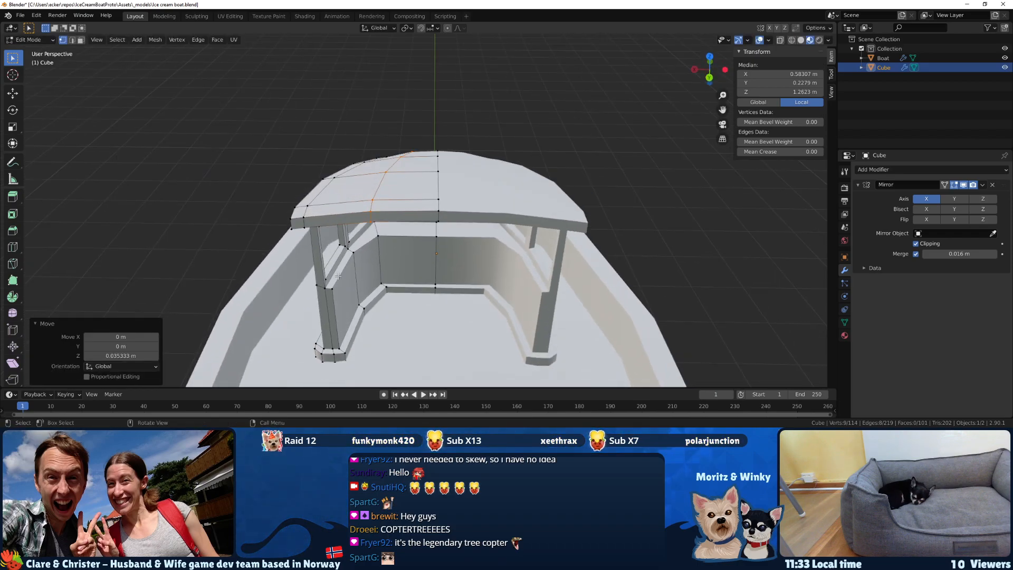
key(g)
key(g)
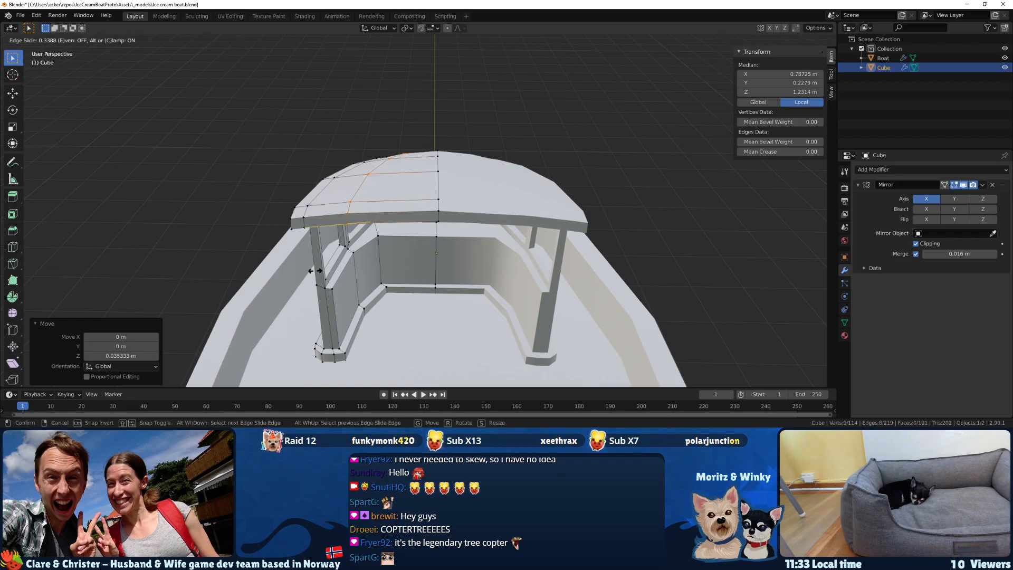
click(315, 271)
middle_drag(315, 270, 322, 228)
key(g)
key(z)
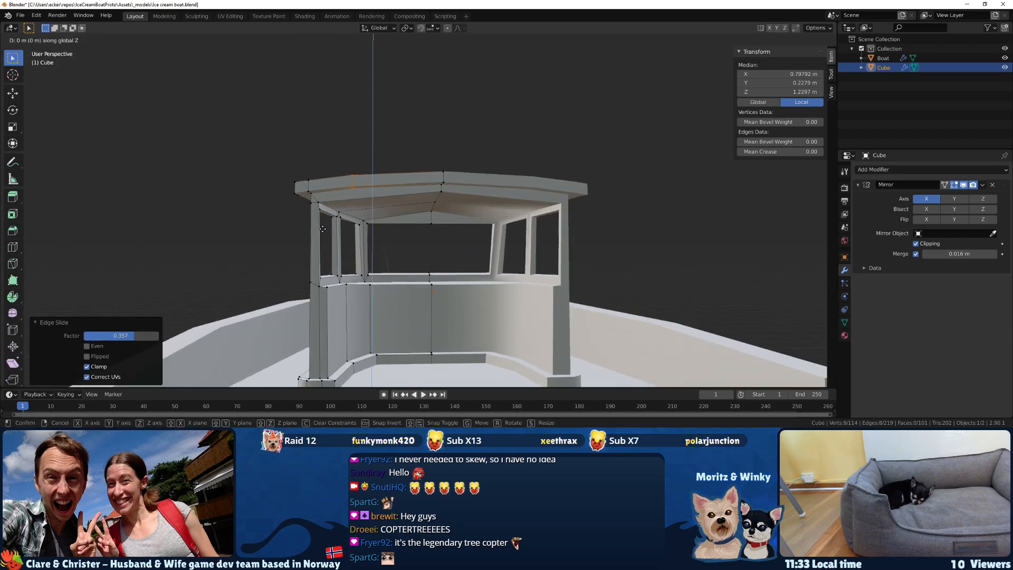
click(323, 228)
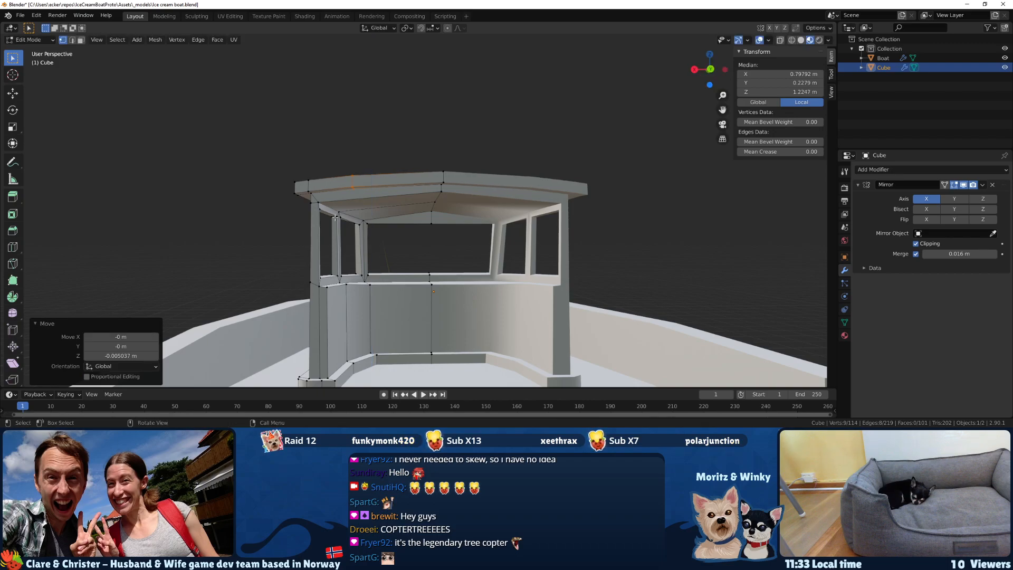
Knife a lengthwise cut from the roof's rear underside loop vertex across the ceiling to the front wall.
scroll(341, 209, up, 4)
scroll(341, 208, up, 3)
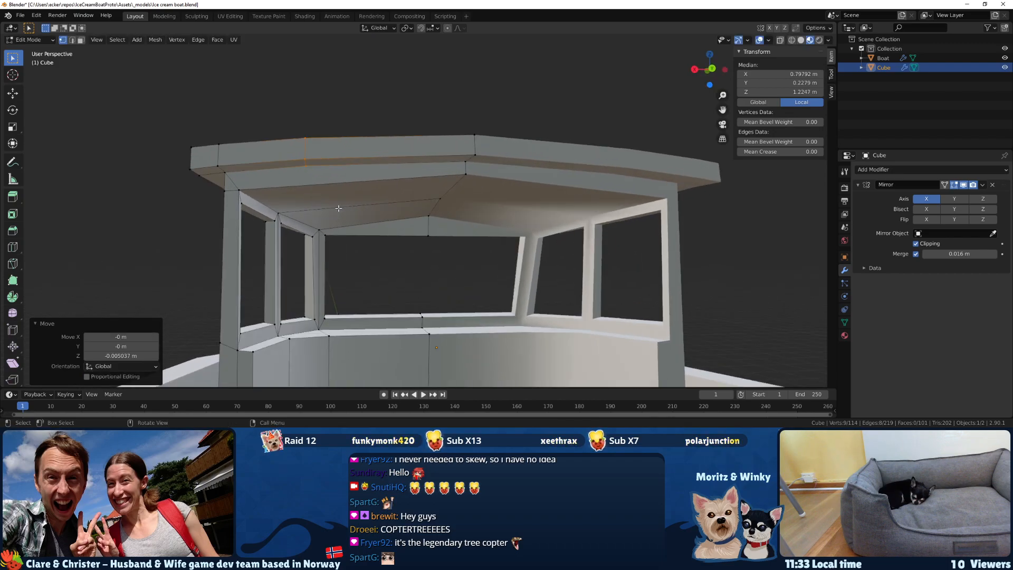
key(k)
click(279, 155)
key(Escape)
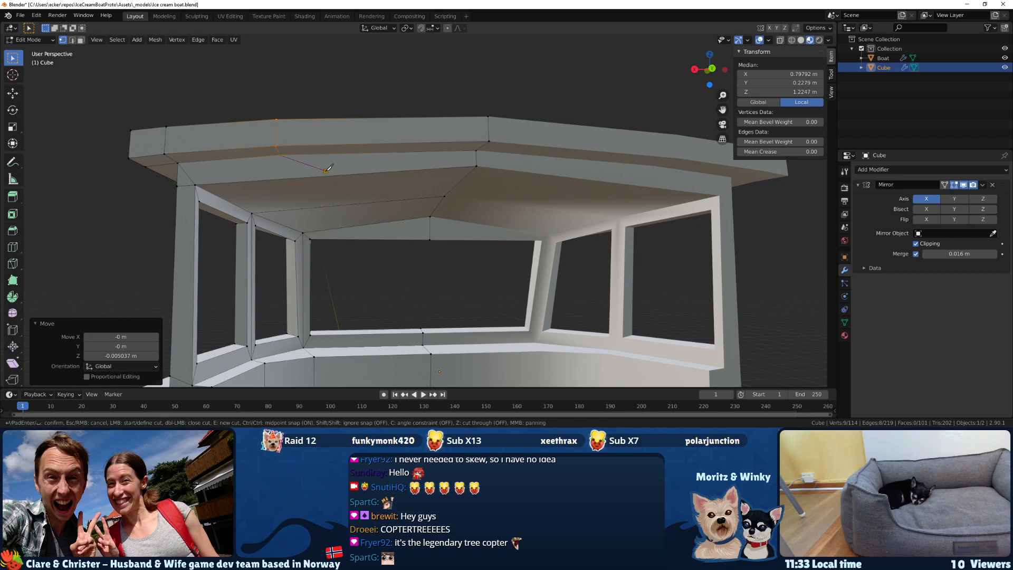
key(k)
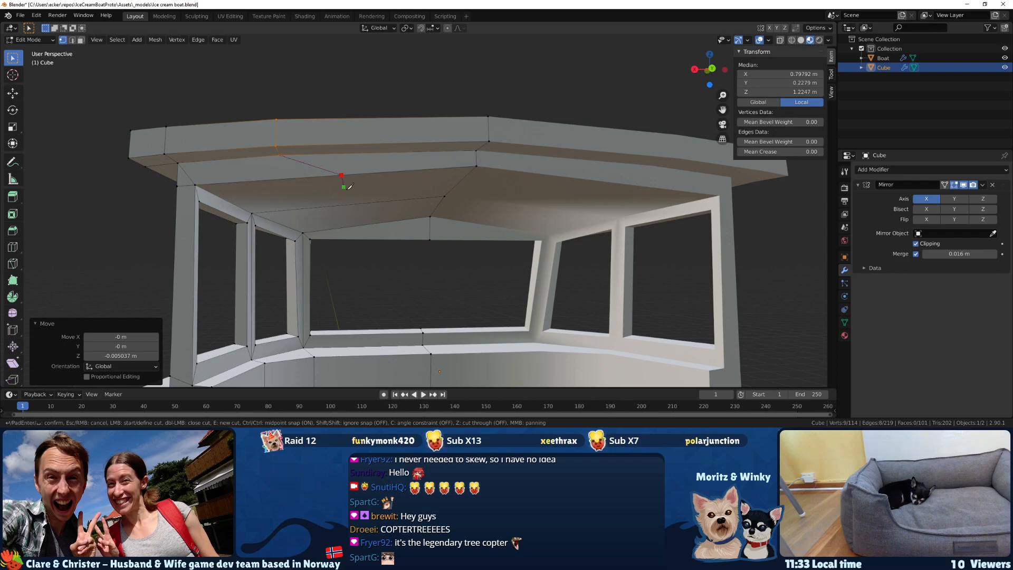
click(368, 224)
key(Return)
Slide the new ceiling cut outward by a factor of -0.338 and raise it about 0.04 m in Z.
drag(383, 229, 333, 173)
key(g)
key(g)
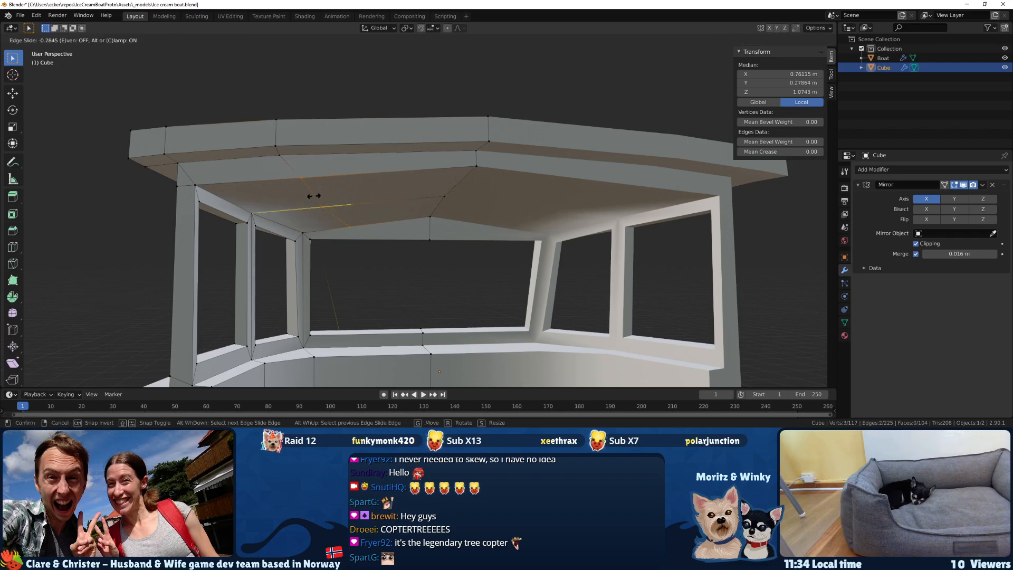
click(309, 196)
Slide the ceiling cut further outward and readjust its height along Z.
key(g)
key(z)
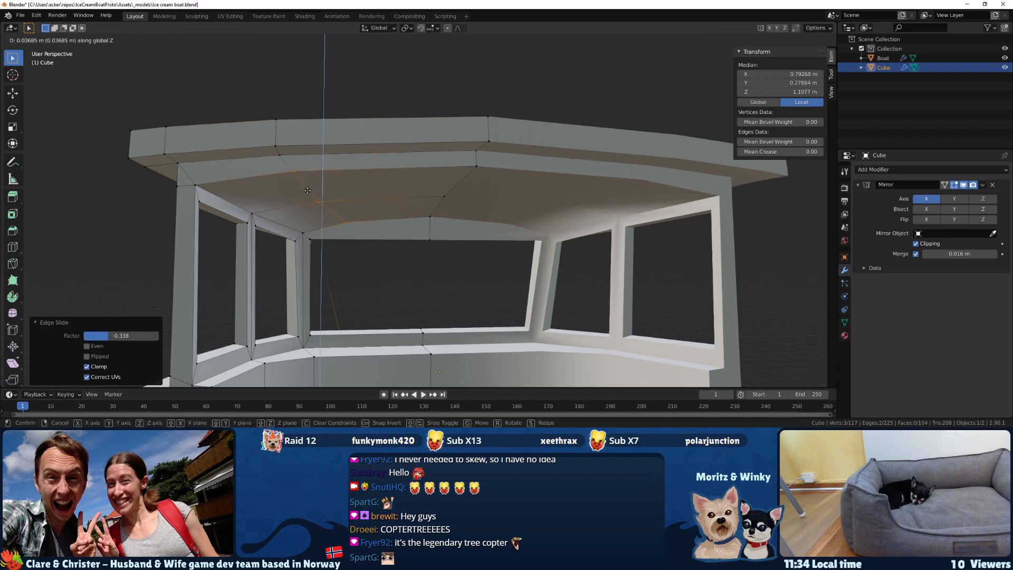
click(306, 189)
key(g)
key(z)
key(Escape)
key(g)
key(g)
click(280, 189)
key(g)
key(z)
click(281, 189)
Leave Edit Mode on the cabin and save the file.
scroll(281, 189, down, 3)
middle_drag(281, 189, 318, 217)
scroll(311, 210, down, 3)
key(Tab)
key(ctrl+s)
scroll(402, 259, up, 3)
middle_drag(402, 259, 454, 190)
scroll(439, 211, down, 3)
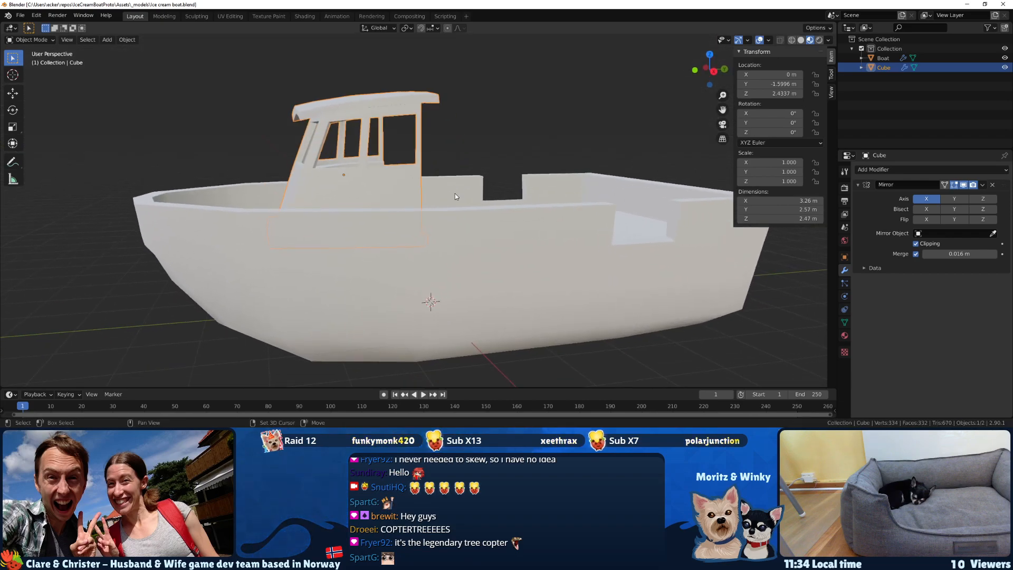
Select only the boat hull object and add a Subdivision Surface modifier to it.
shift+click(463, 228)
middle_drag(571, 242, 559, 219)
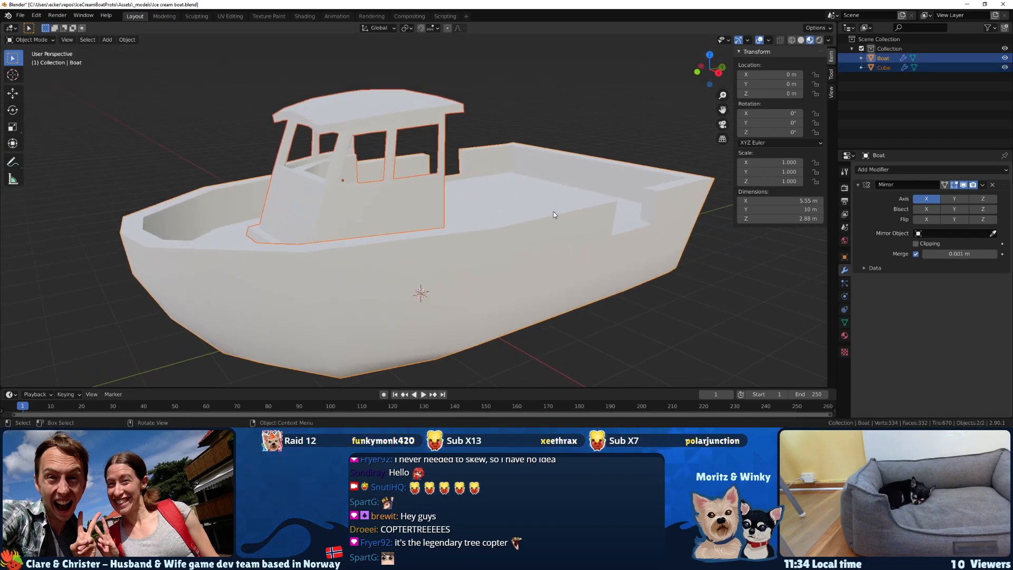
click(532, 150)
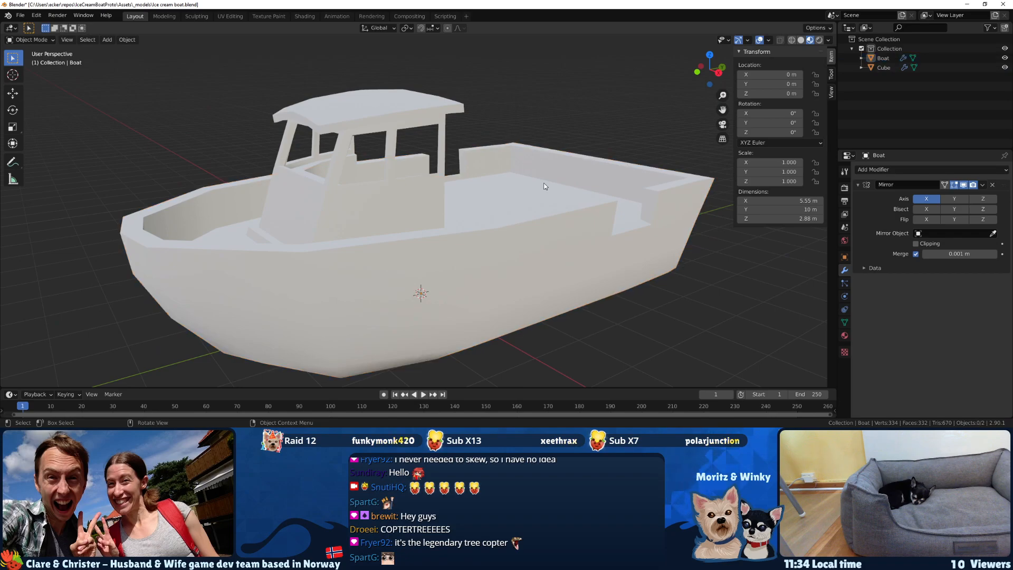
click(844, 296)
click(845, 296)
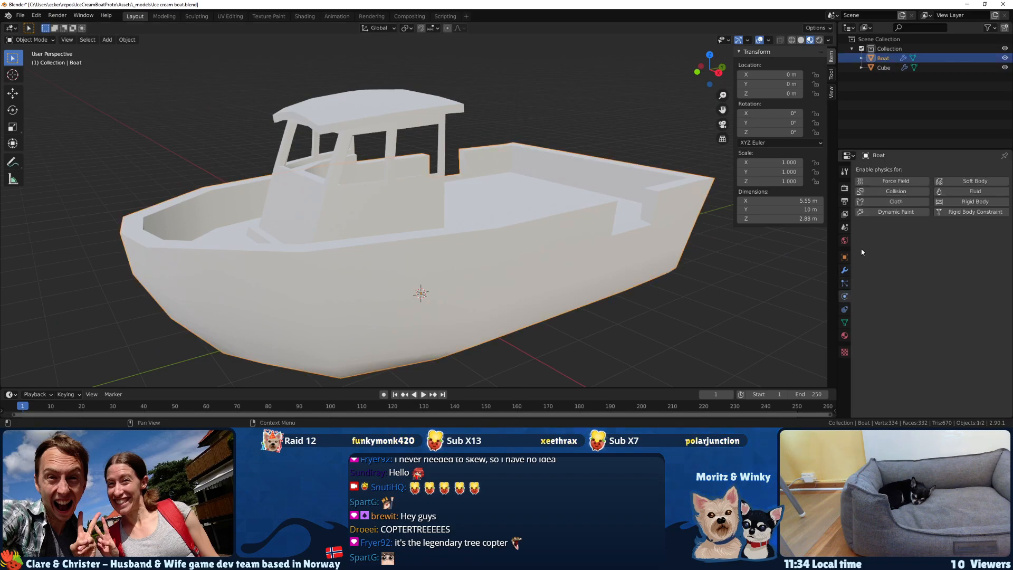
click(844, 321)
click(844, 270)
middle_drag(649, 274, 611, 256)
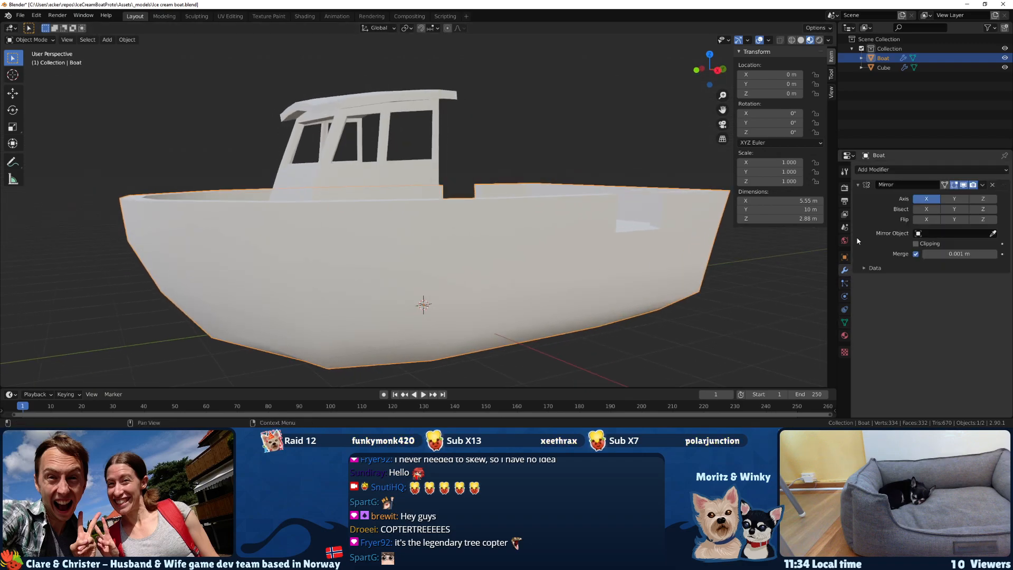
click(881, 170)
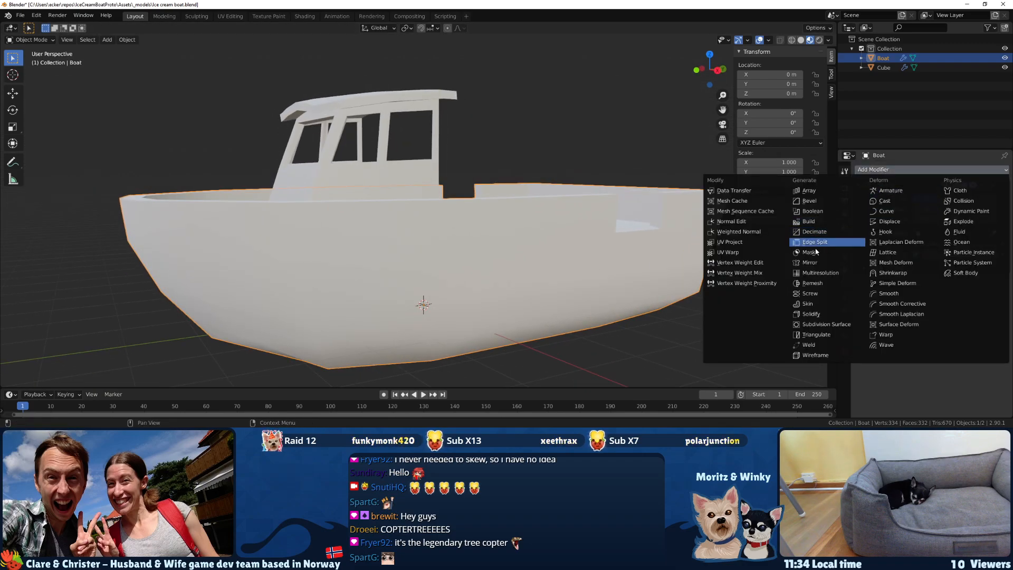
click(815, 324)
Edit the boat mesh in face selection and wireframe shading, and select the outer faces along the hull's lower side.
middle_drag(422, 306, 411, 283)
key(Tab)
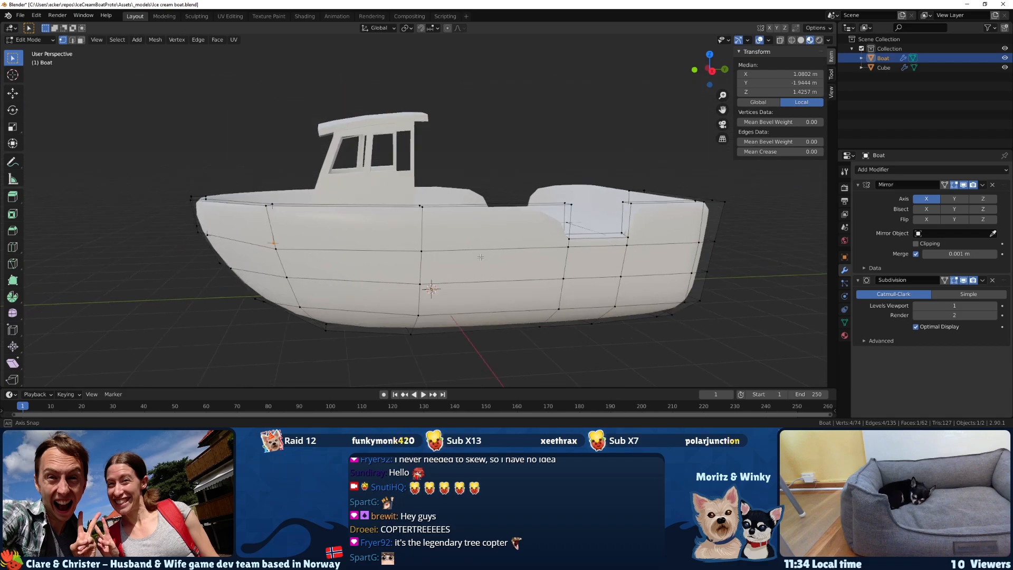
key(3)
scroll(401, 258, down, 4)
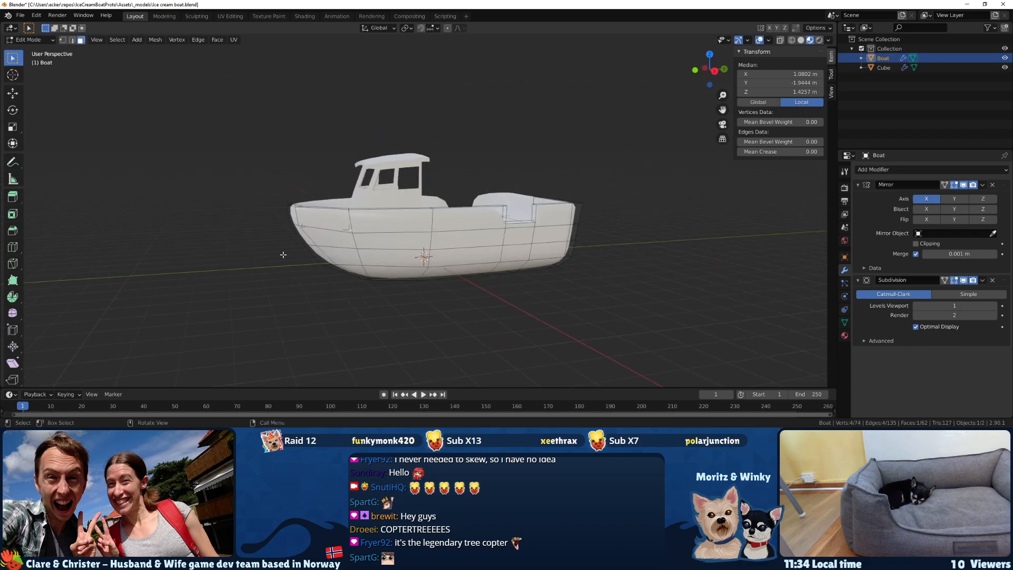
key(z)
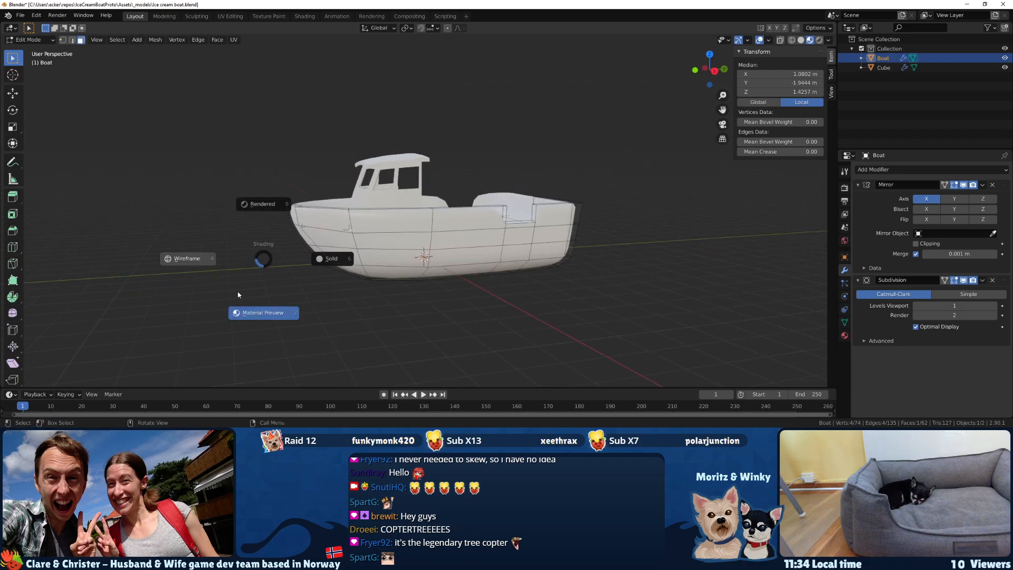
click(191, 259)
middle_drag(290, 262, 285, 261)
drag(334, 237, 490, 318)
middle_drag(486, 312, 456, 277)
ctrl+click(406, 225)
middle_drag(407, 226, 364, 213)
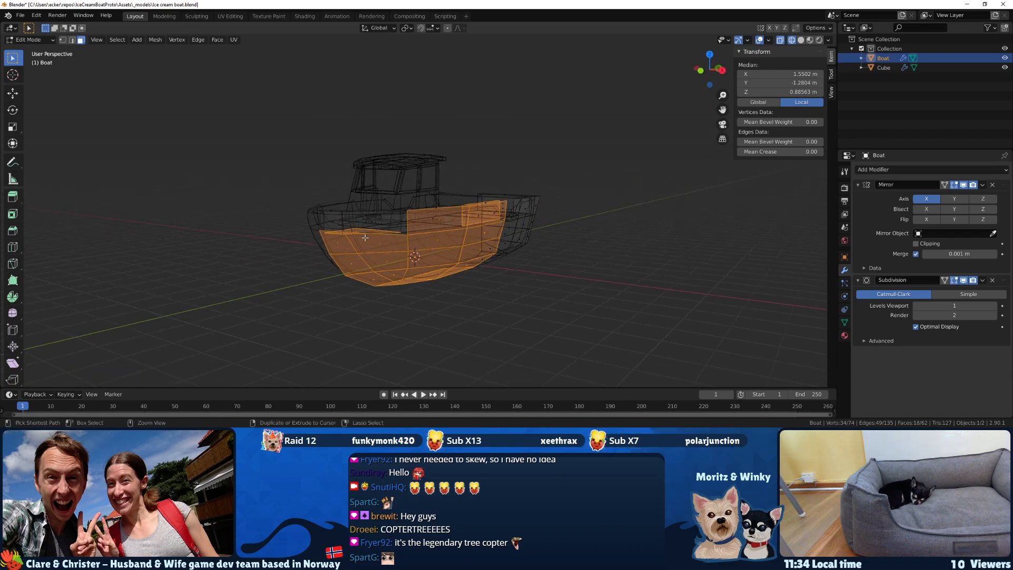
Correct the face selection near the bow and extend it along the outer hull to the stern.
shift+click(355, 224)
middle_drag(365, 239, 248, 242)
shift+click(360, 224)
middle_drag(360, 225, 501, 239)
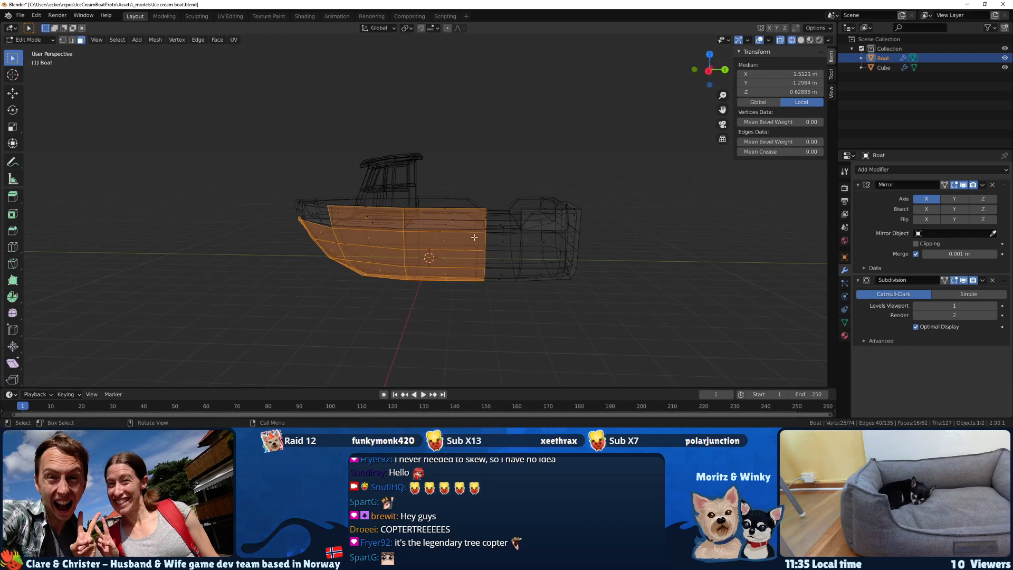
ctrl+click(501, 238)
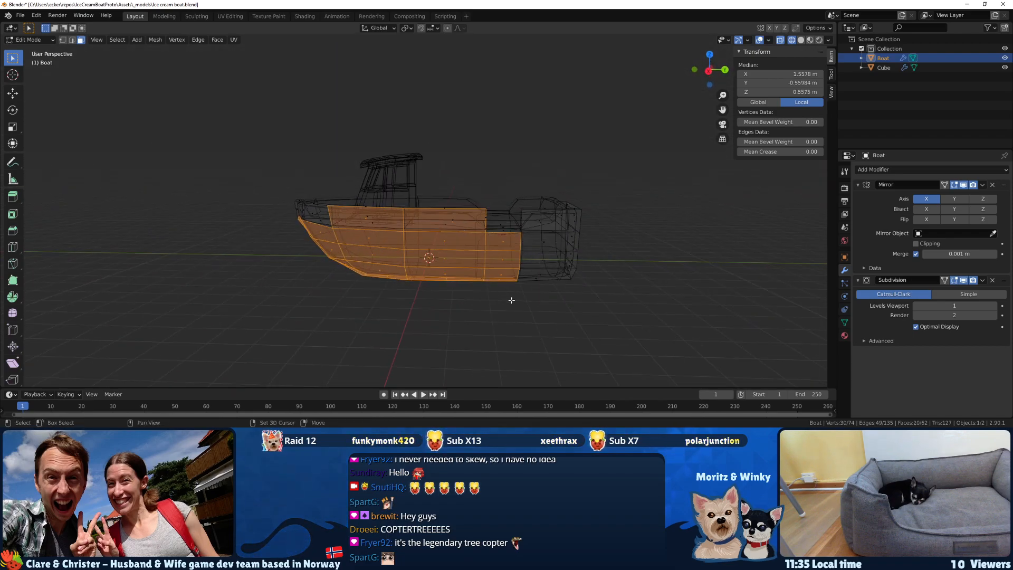
ctrl+click(545, 256)
middle_drag(546, 256, 488, 273)
middle_drag(526, 325, 555, 340)
shift+drag(586, 345, 535, 279)
scroll(543, 276, up, 2)
mouse_move(543, 274)
middle_down()
mouse_move(544, 253)
mouse_move(529, 257)
mouse_move(536, 294)
mouse_move(502, 284)
mouse_move(569, 238)
mouse_move(608, 236)
middle_up()
shift+click(546, 252)
shift+click(539, 275)
Return to Material Preview shading and add the remaining outer side faces up to the bow to the selection.
key(z)
click(498, 337)
shift+click(507, 278)
shift+click(566, 235)
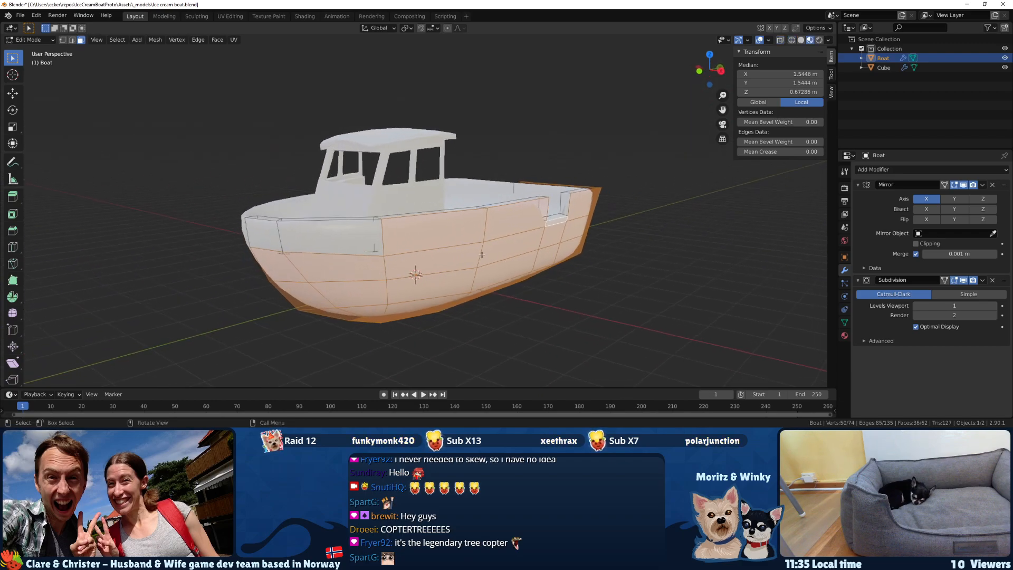
shift+click(322, 237)
shift+click(267, 237)
middle_drag(266, 237, 267, 271)
Add a vertex group to the boat mesh and name it Hull.
click(844, 322)
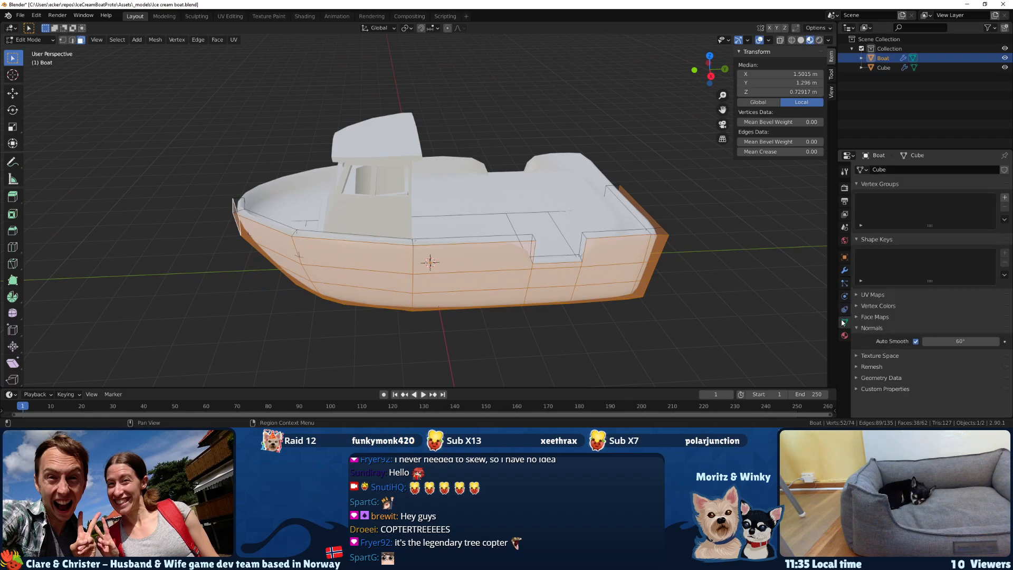
click(1005, 198)
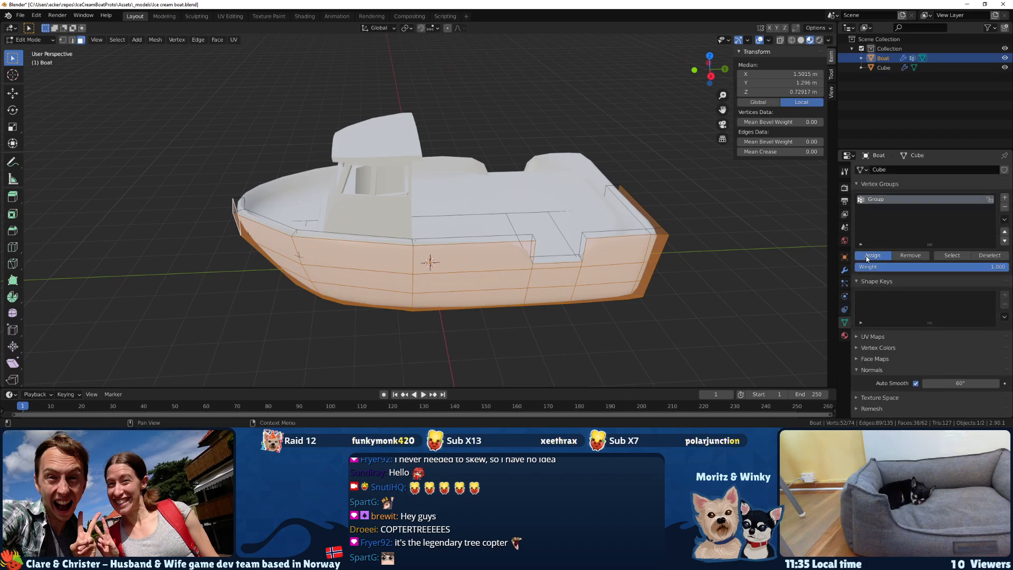
text(Hull)
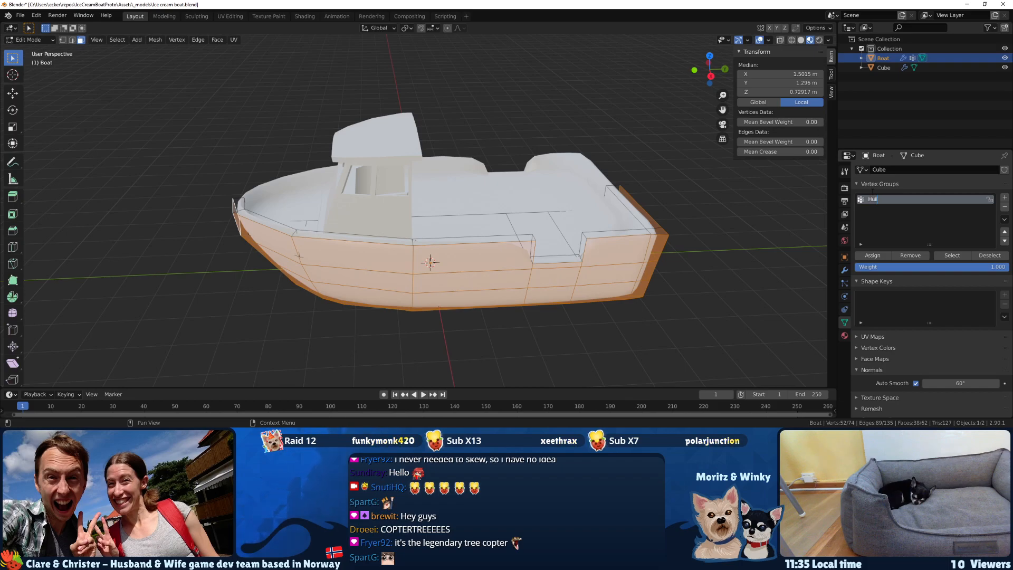
key(Return)
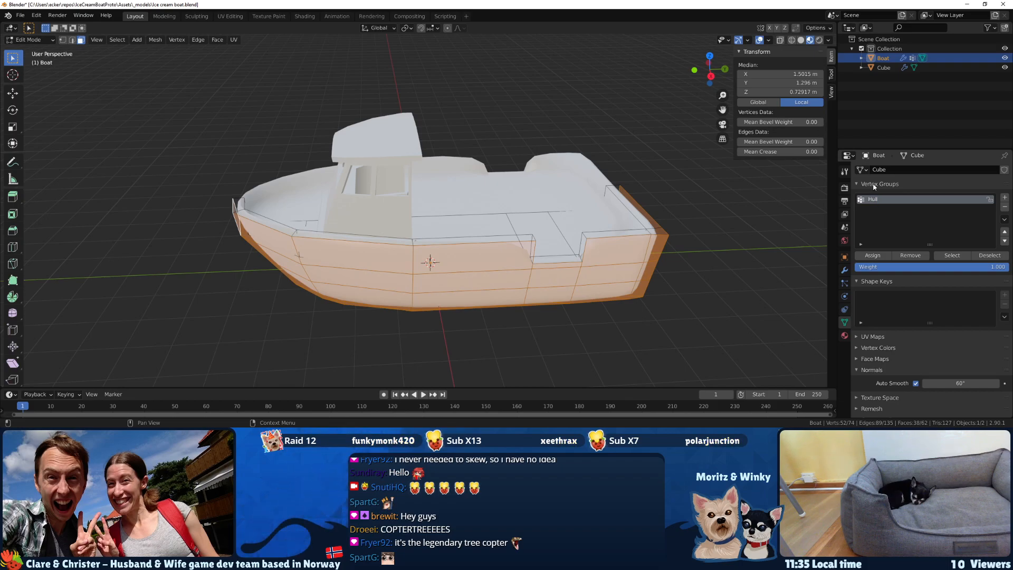
Expand the Subdivision modifier's advanced options and try the Simple type before restoring Catmull-Clark.
click(845, 271)
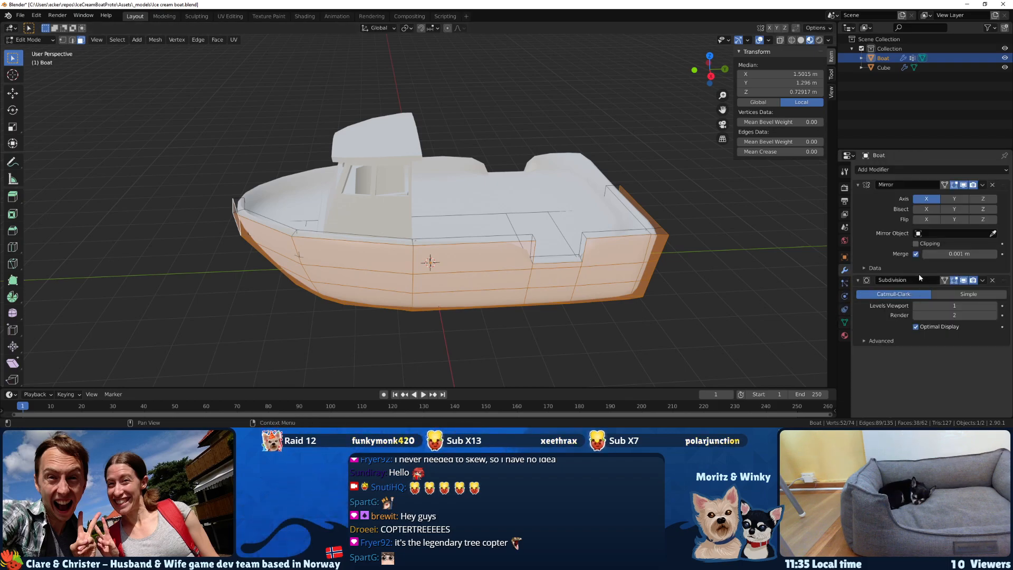
click(871, 342)
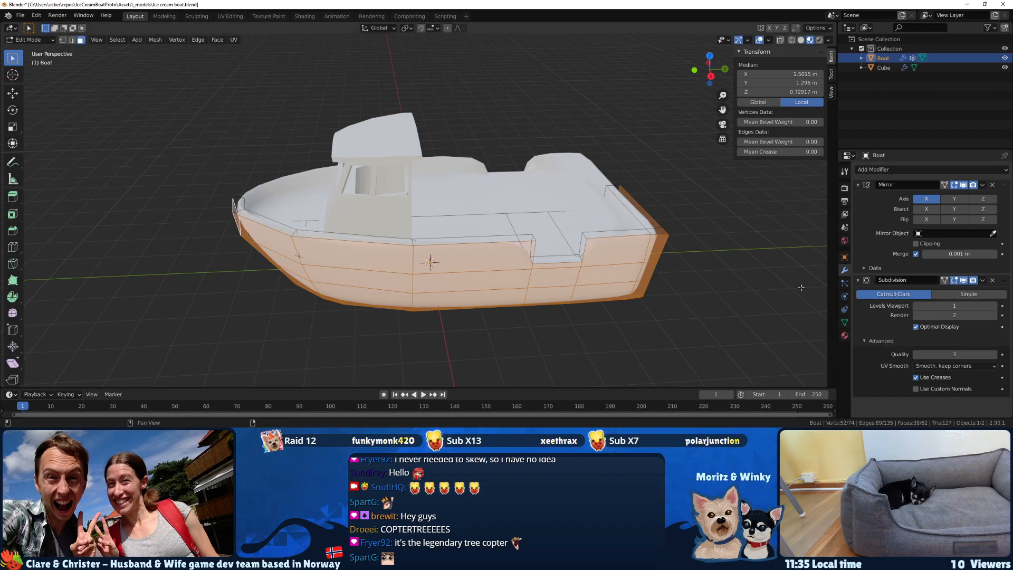
middle_drag(656, 314, 669, 289)
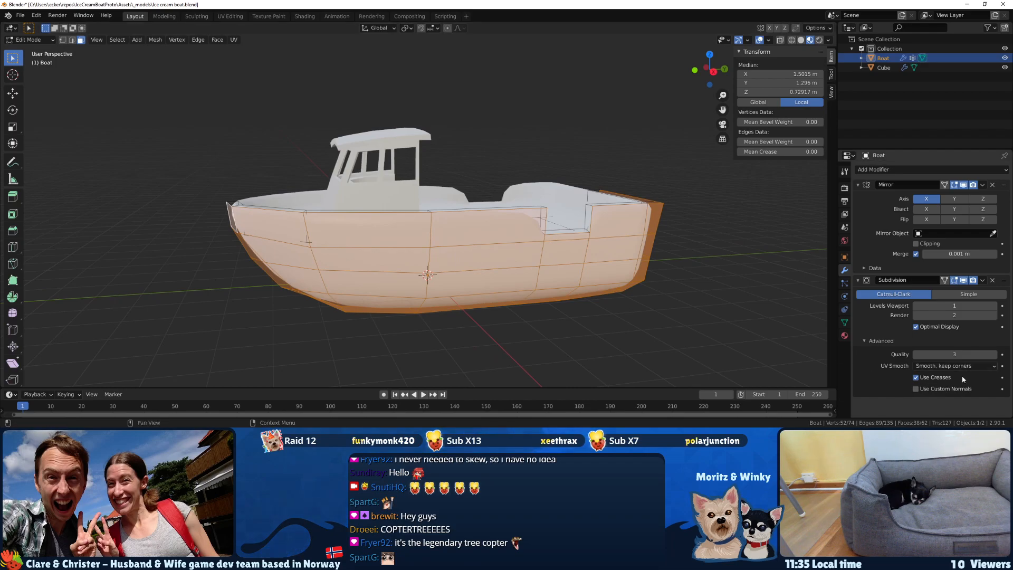
click(949, 296)
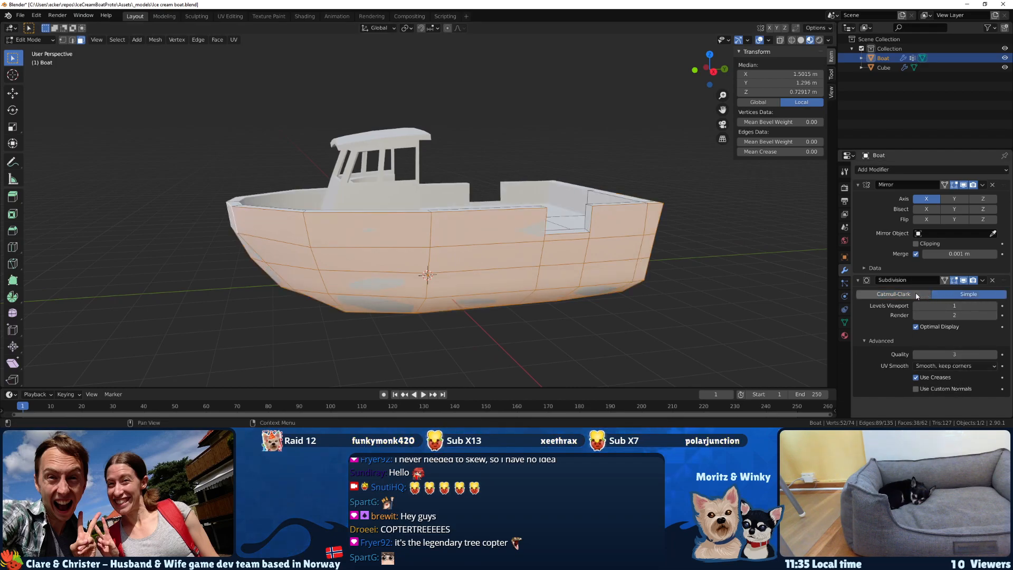
click(918, 295)
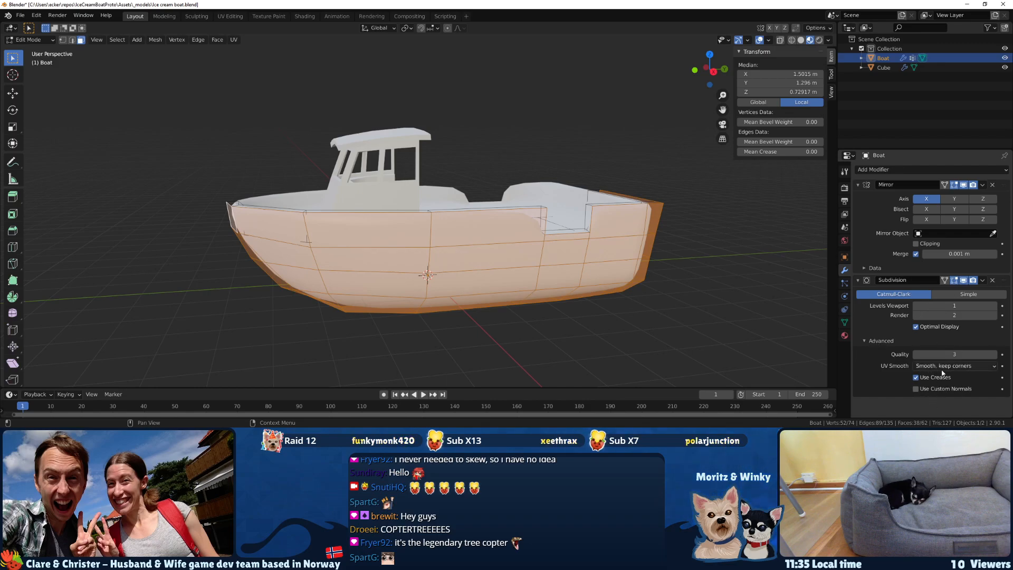
middle_drag(607, 312, 518, 331)
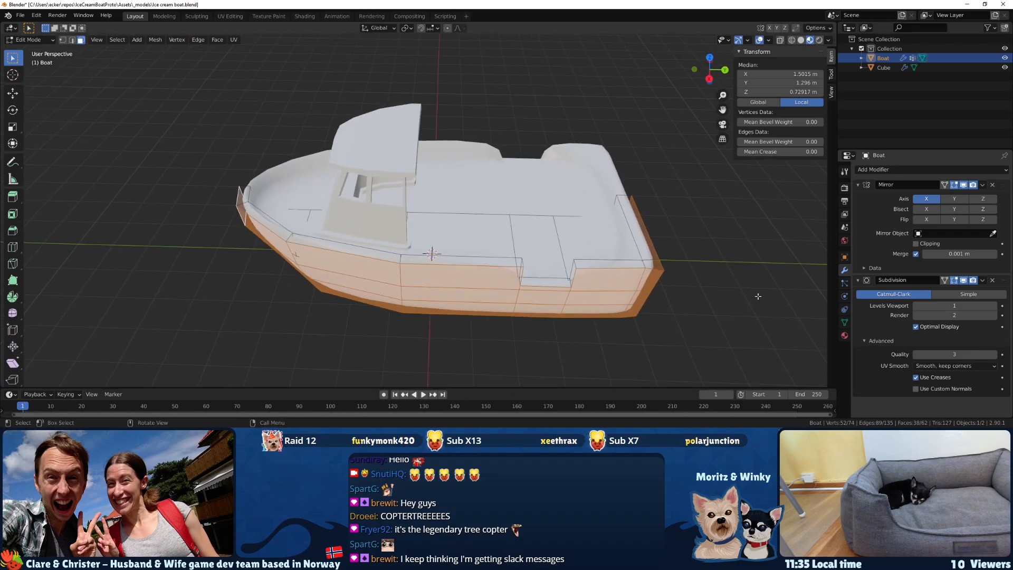
Turn off the Subdivision modifier's viewport display, switch the boat to Object Mode and save the file.
click(963, 281)
middle_drag(417, 301, 437, 278)
key(Tab)
key(ctrl+s)
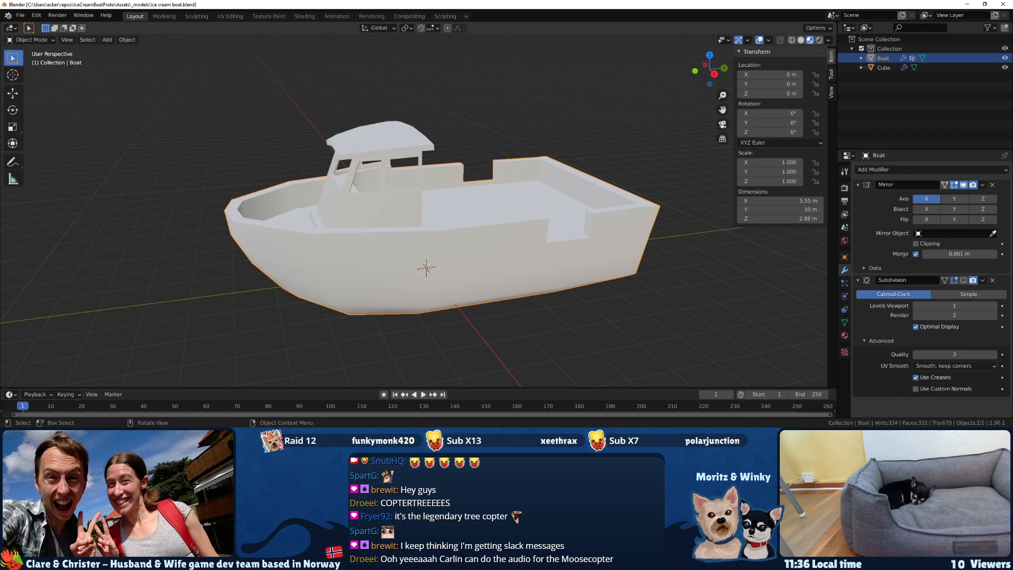
Check the reference drawing of the ice cream boat and return to Blender to compare the model from the bow.
key(alt+Tab)
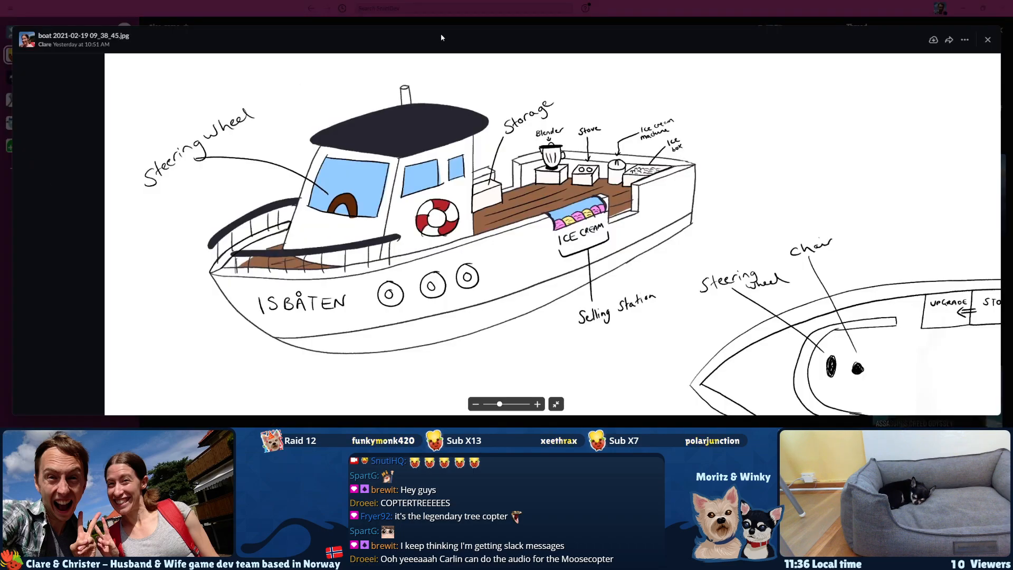
click(682, 5)
drag(682, 5, 0, 63)
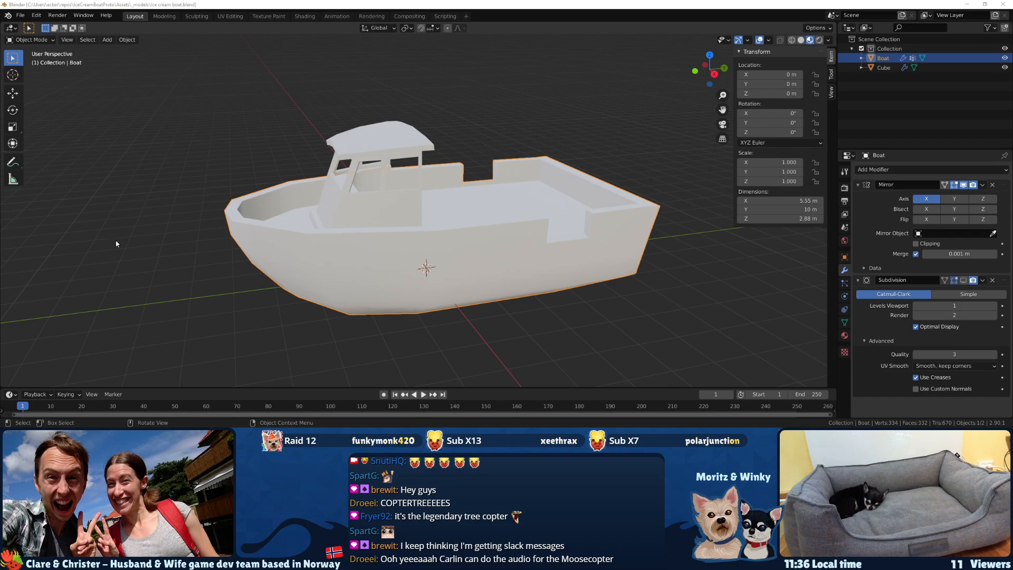
middle_drag(494, 234, 504, 261)
middle_drag(152, 328, 272, 245)
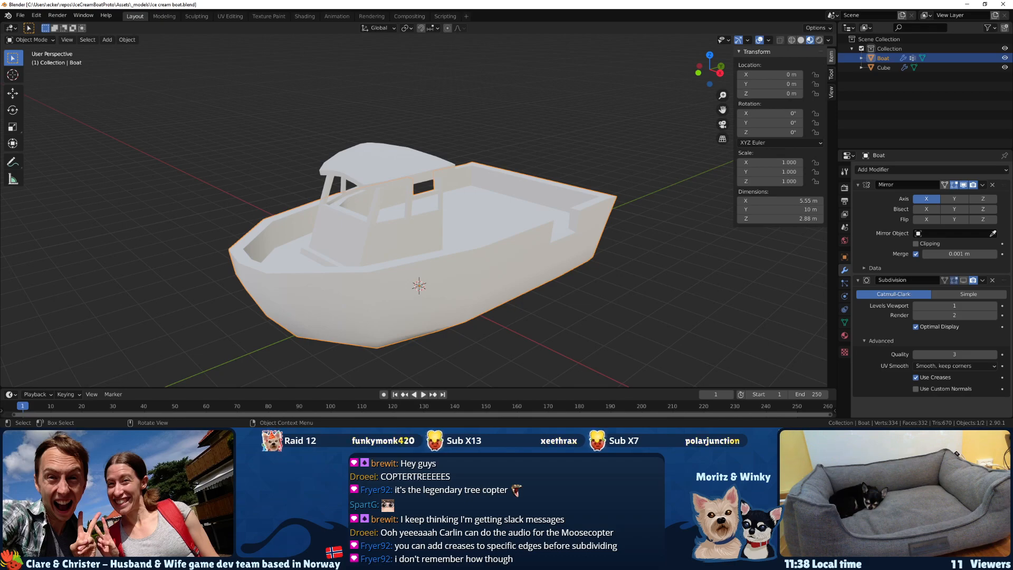
Enter Edit Mode on the boat and turn the Subdivision modifier's viewport display back on.
middle_drag(373, 310, 245, 279)
key(Tab)
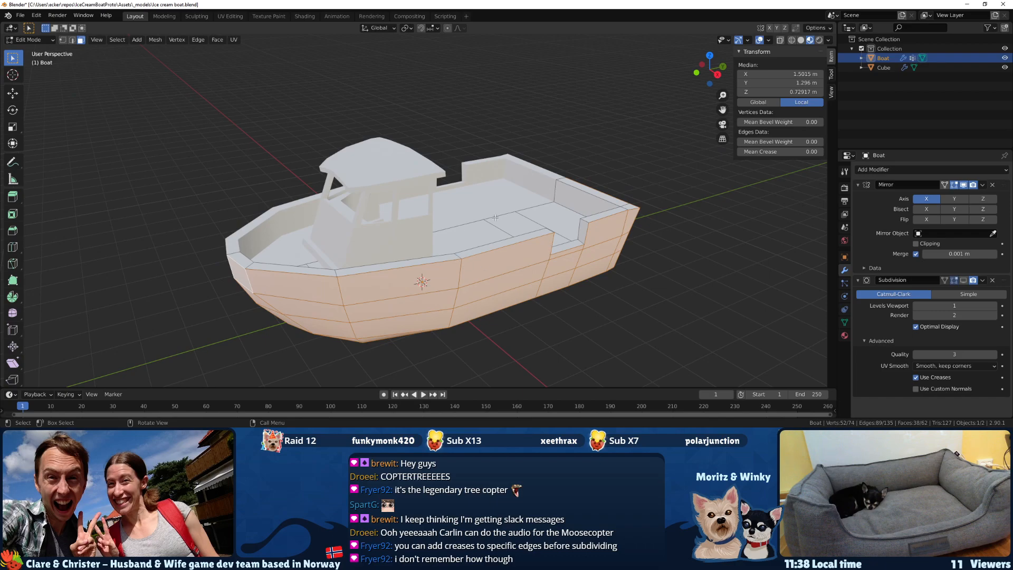
scroll(438, 263, up, 4)
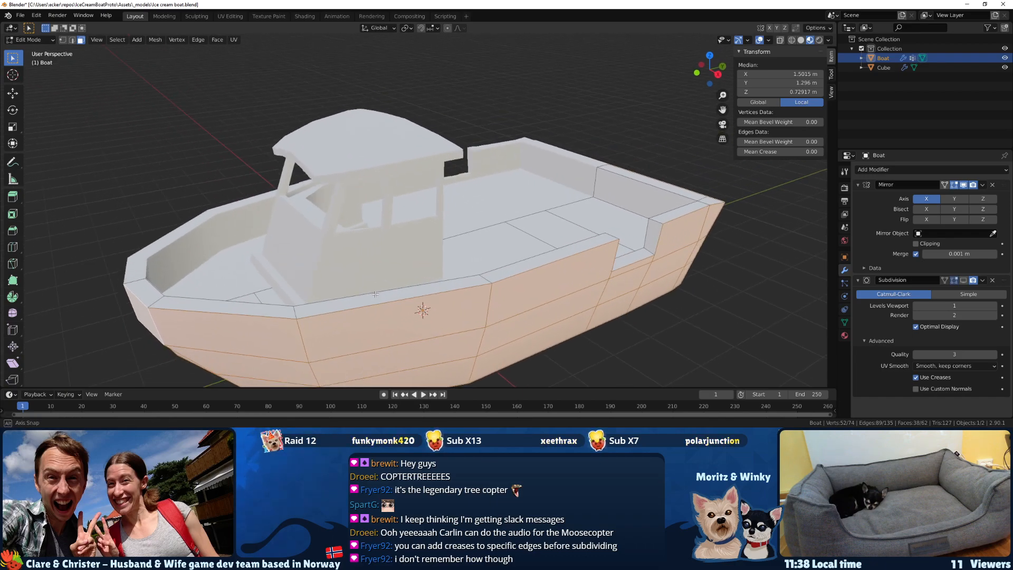
click(963, 280)
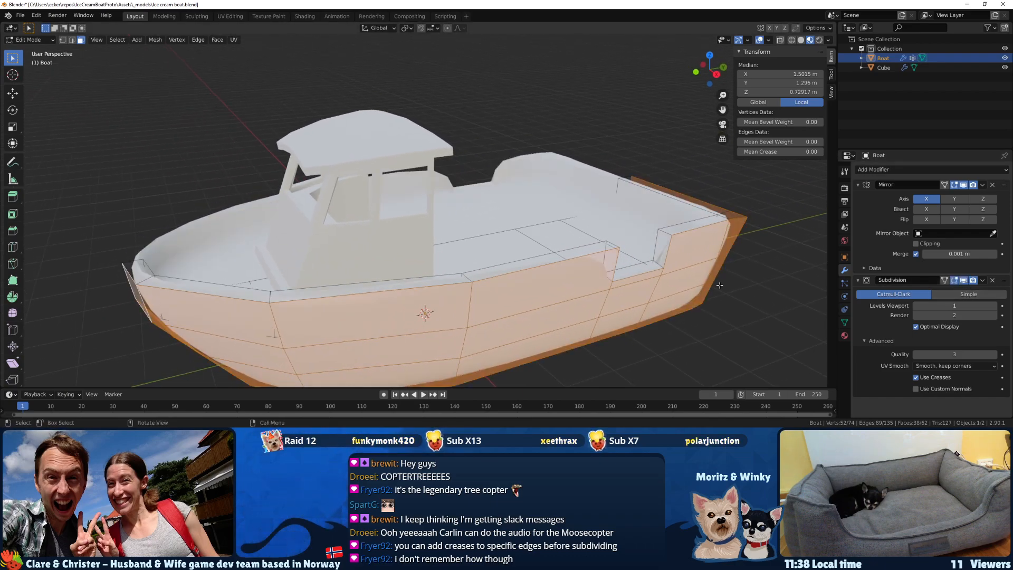
Select the outer rim edges from the bow around the side opening to the stern and set their mean crease to 1.00.
middle_drag(174, 295, 116, 297)
key(2)
click(133, 288)
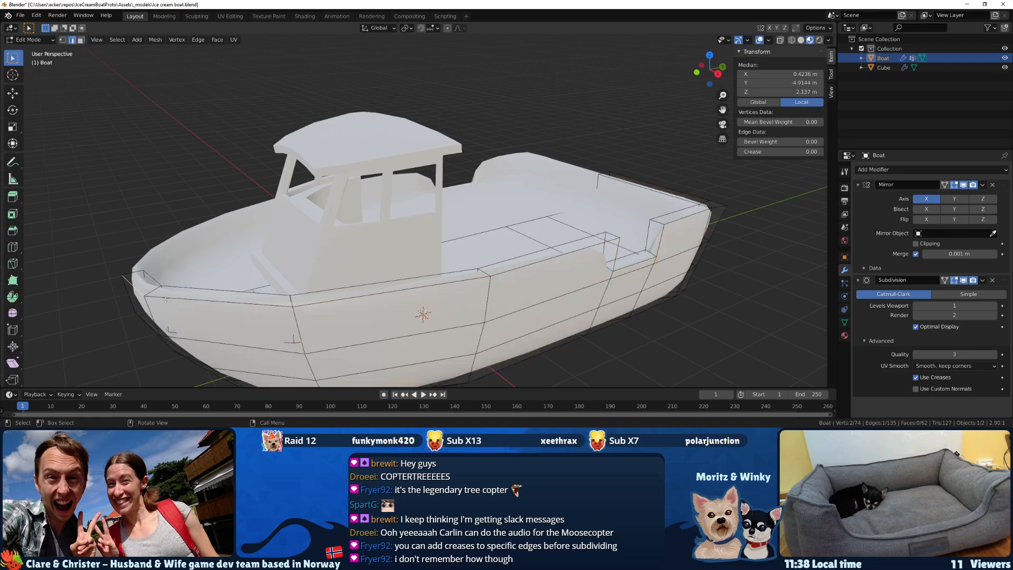
shift+click(221, 301)
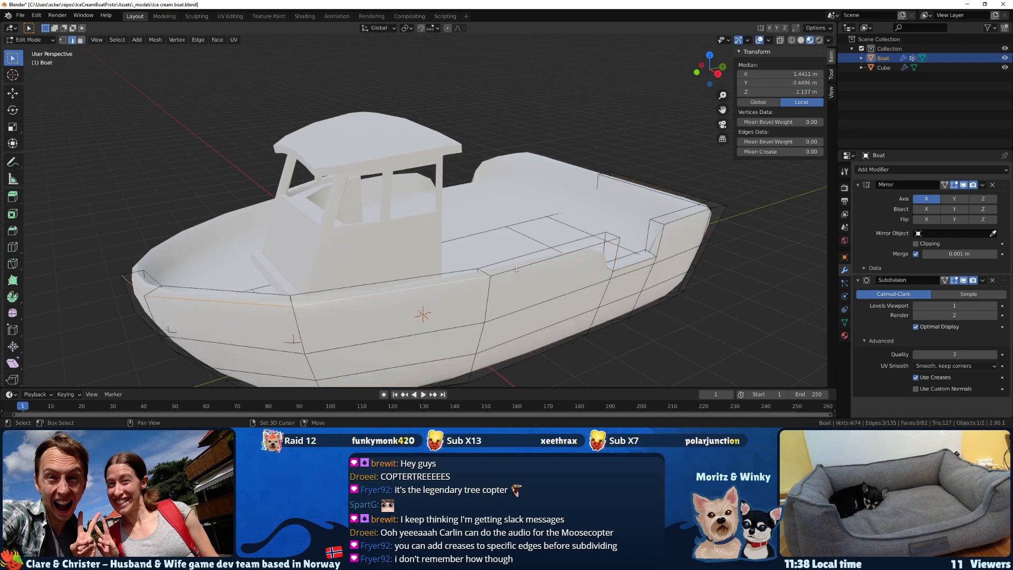
middle_drag(612, 281, 616, 325)
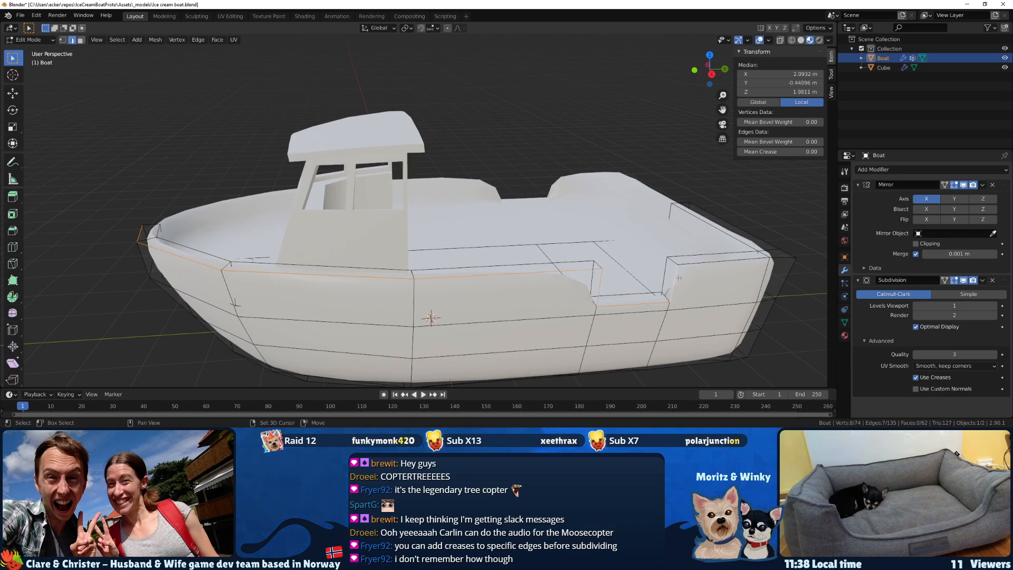
middle_drag(710, 267, 796, 304)
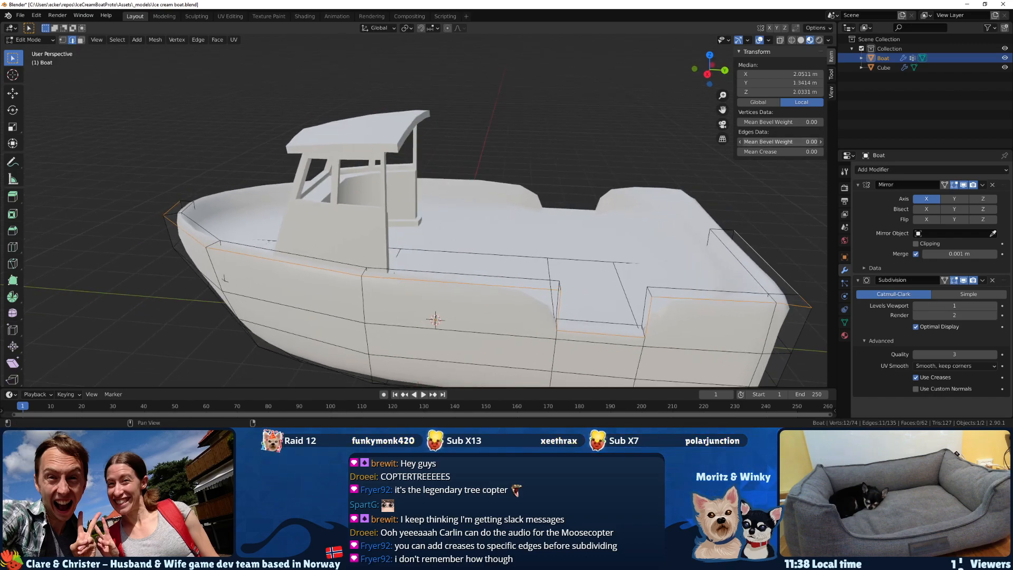
drag(780, 151, 829, 152)
Inspect the creased rim around the side opening and try adjusting its mean crease further.
middle_drag(548, 264, 553, 241)
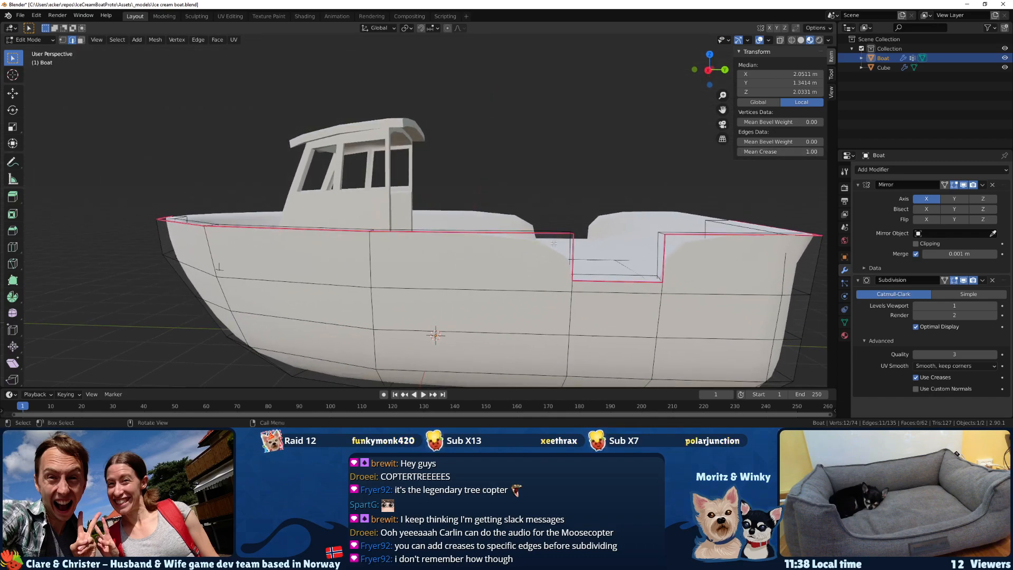
scroll(553, 241, up, 4)
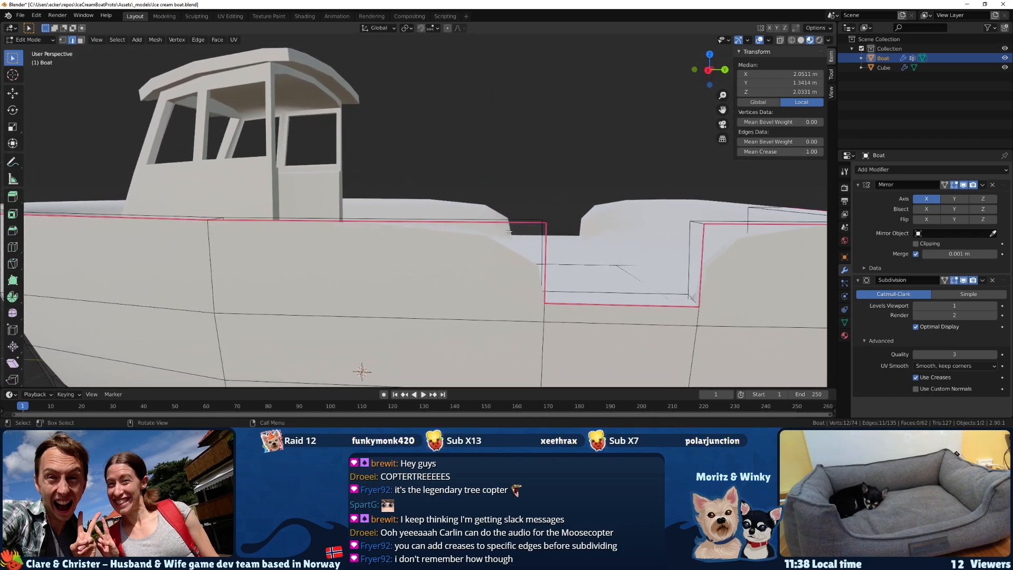
mouse_move(778, 151)
mouse_down()
mouse_move(734, 151)
mouse_move(780, 151)
mouse_up()
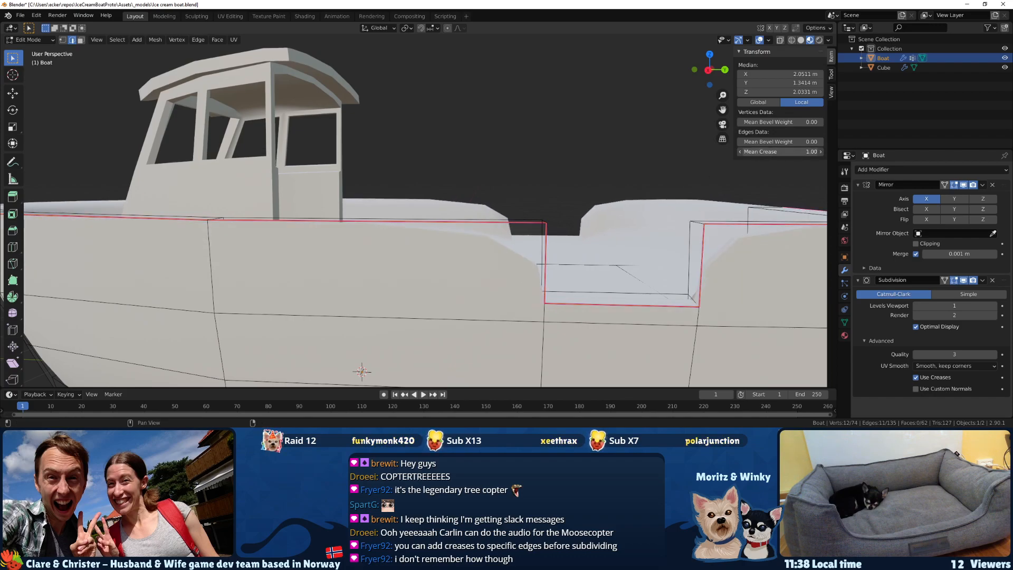
middle_drag(510, 234, 477, 231)
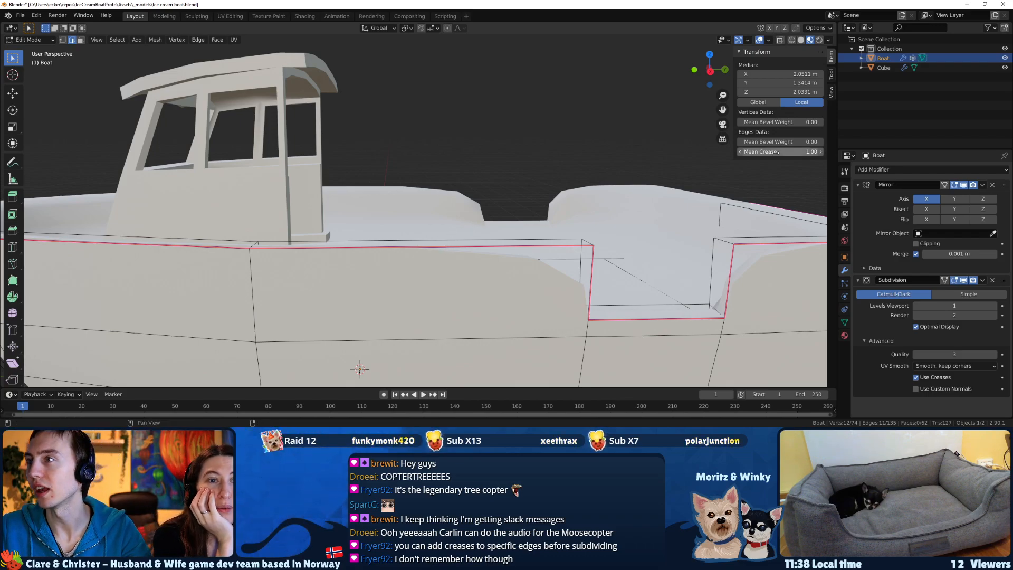
drag(781, 121, 781, 151)
scroll(488, 199, down, 3)
mouse_move(488, 199)
middle_down()
mouse_move(463, 200)
mouse_move(482, 198)
middle_up()
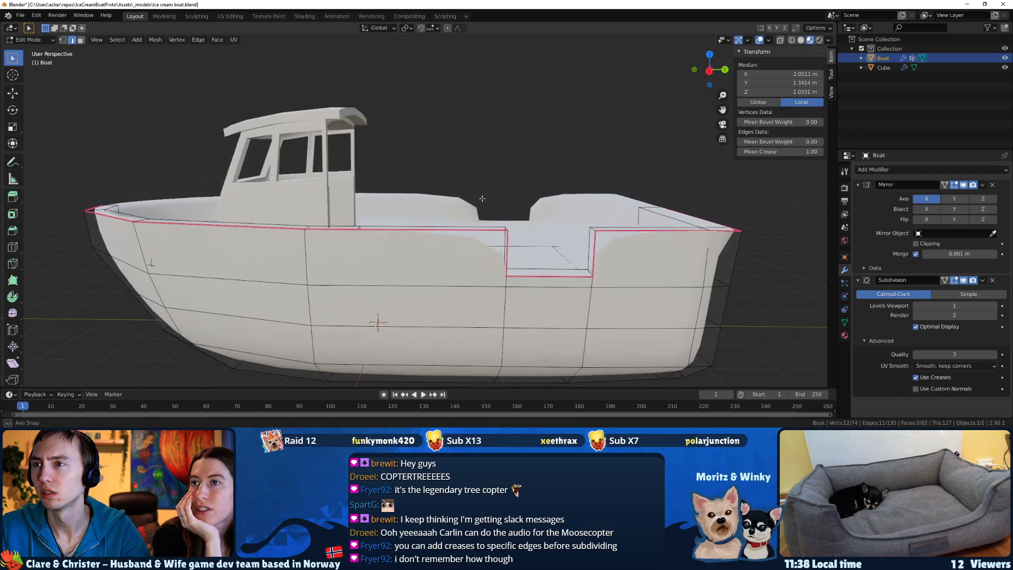
Check the creased rim in Wireframe shading and return to Material Preview.
key(z)
click(427, 211)
scroll(427, 211, down, 1)
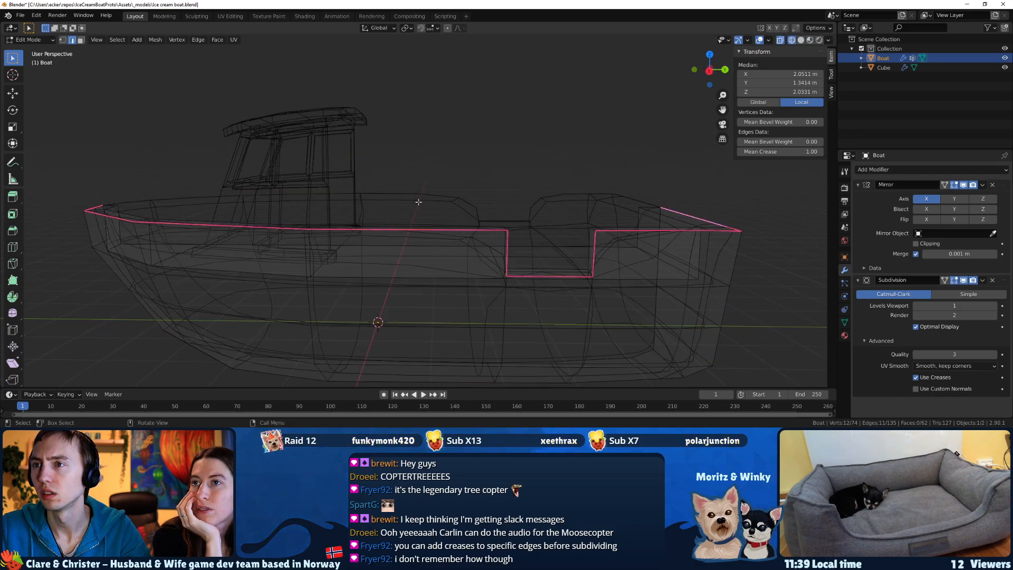
key(z)
click(440, 250)
Deselect the boat in Object Mode and compare the hull with the Subdivision modifier's viewport display on and off.
key(Tab)
mouse_move(434, 248)
middle_down()
mouse_move(477, 244)
mouse_move(429, 223)
middle_up()
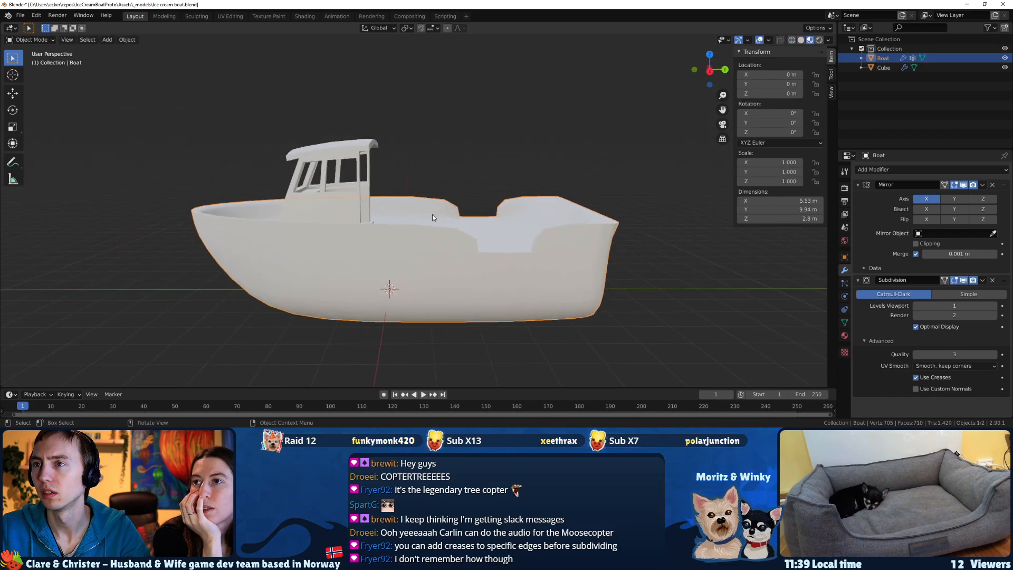
click(545, 175)
middle_drag(545, 174, 571, 239)
scroll(560, 180, up, 2)
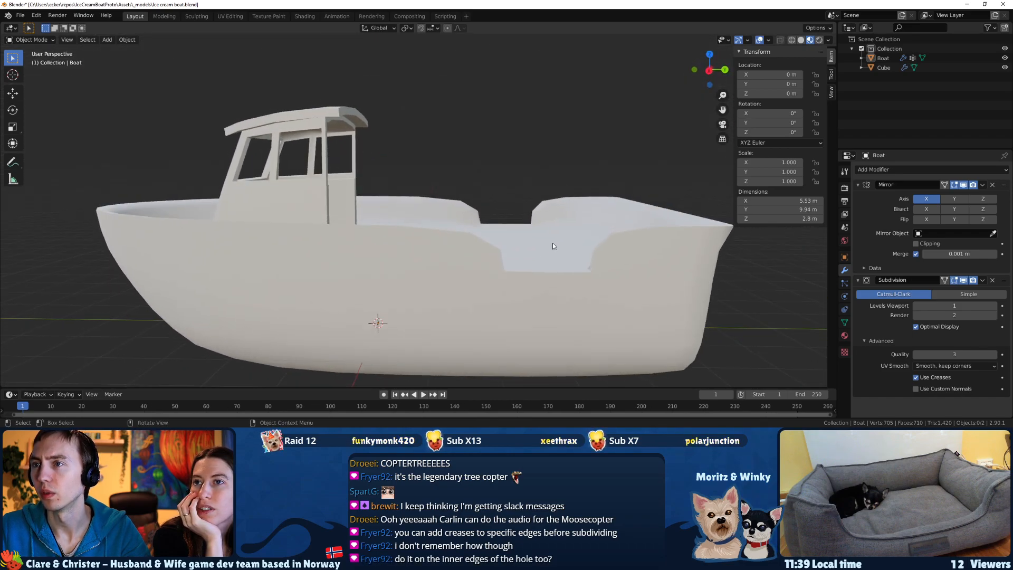
scroll(406, 236, down, 2)
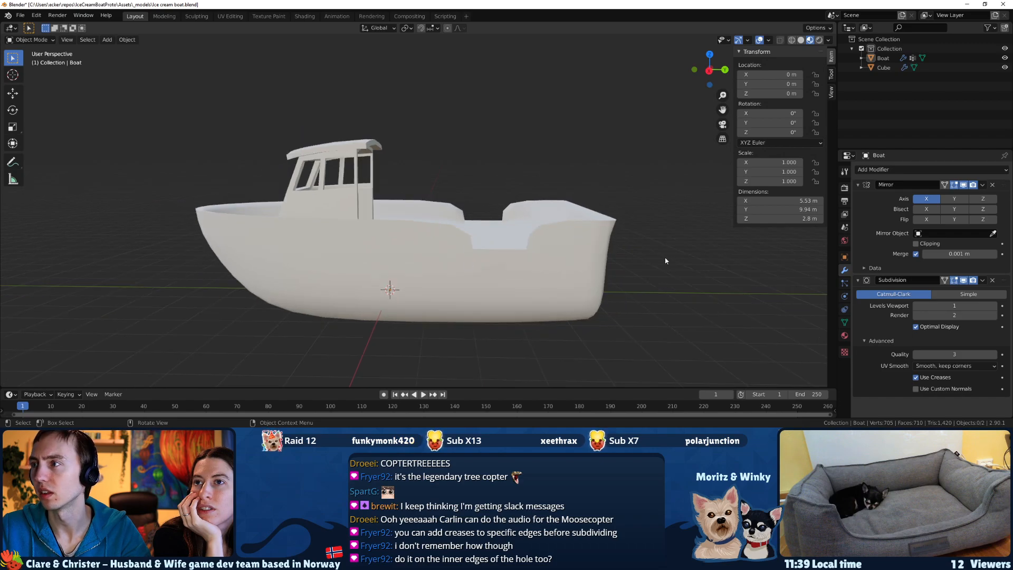
click(963, 280)
click(964, 280)
click(964, 280)
click(964, 280)
click(964, 280)
click(963, 280)
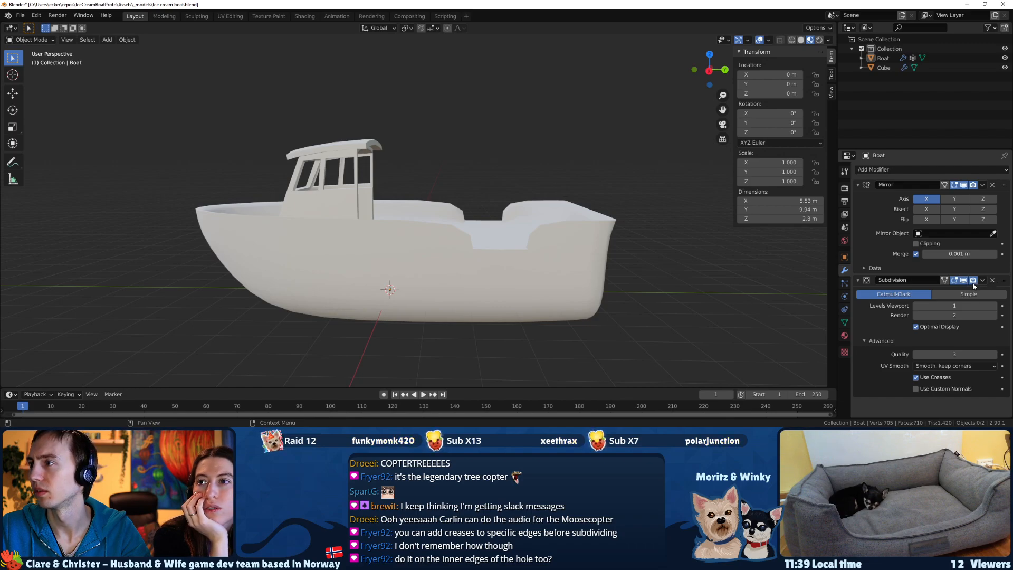
middle_drag(464, 232, 381, 268)
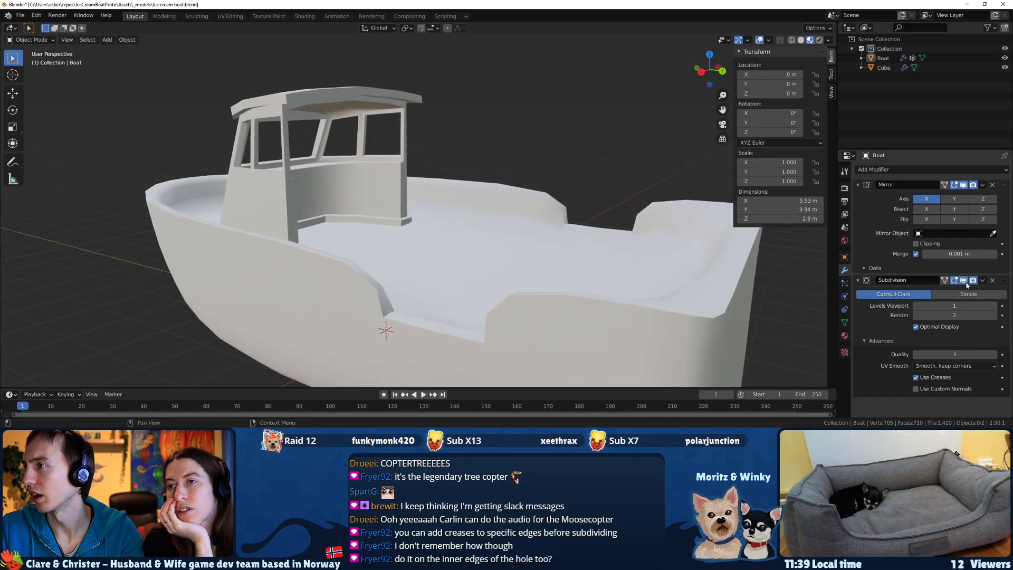
Remove the Subdivision modifier from the boat and try resetting the outer rim edges' mean crease to 0.00 in Edit Mode.
click(992, 280)
scroll(345, 254, down, 5)
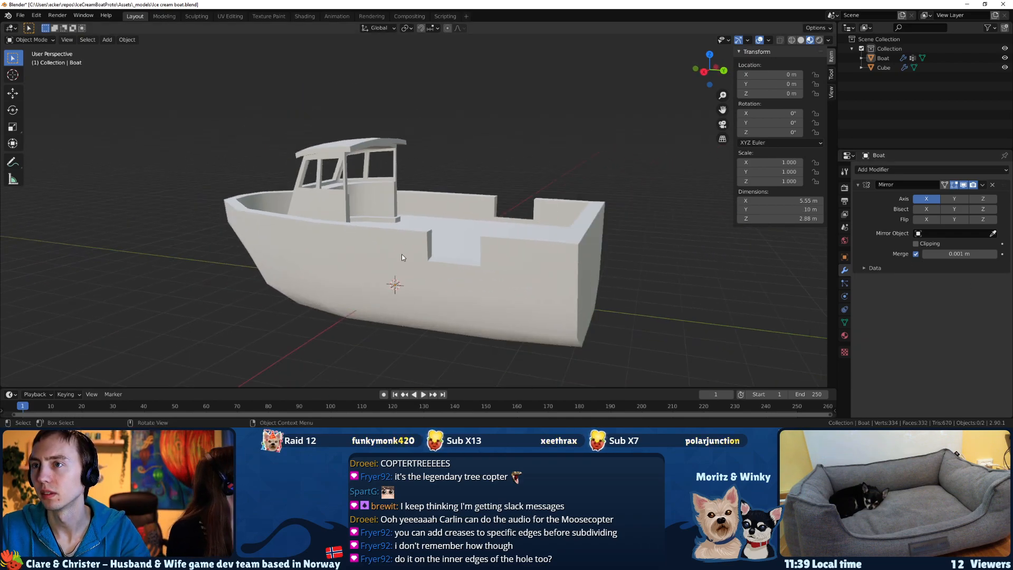
key(Tab)
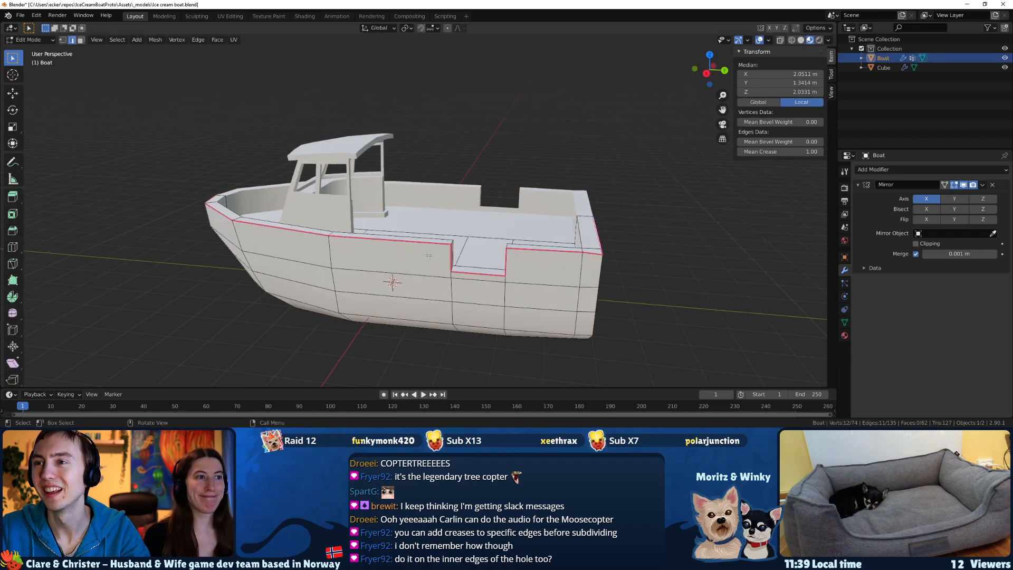
middle_drag(401, 259, 424, 260)
drag(757, 152, 707, 152)
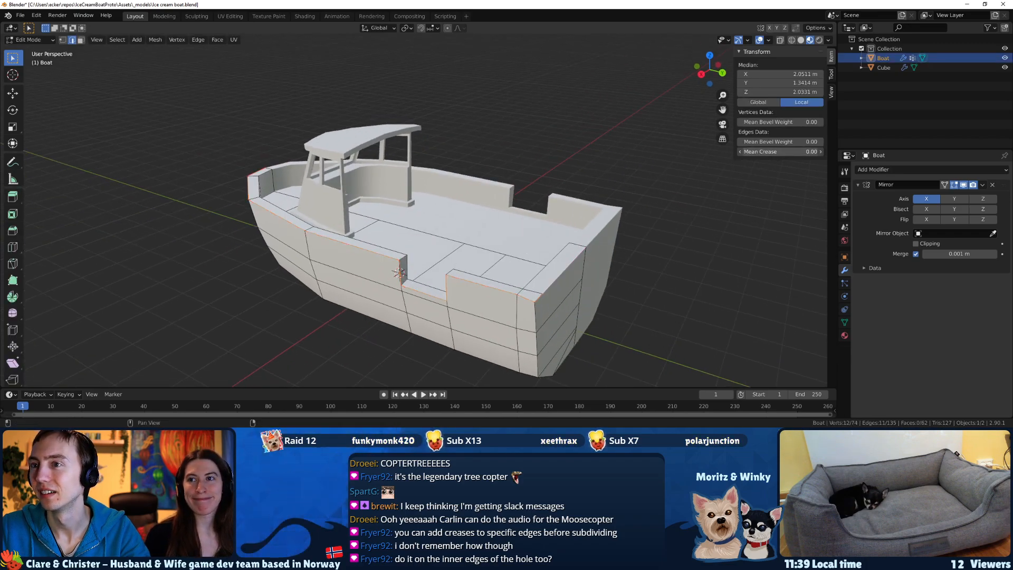
Select the inner rim edges from the stern around to the bow and set their mean crease to 1.00.
scroll(482, 273, up, 4)
middle_drag(325, 274, 213, 282)
click(95, 236)
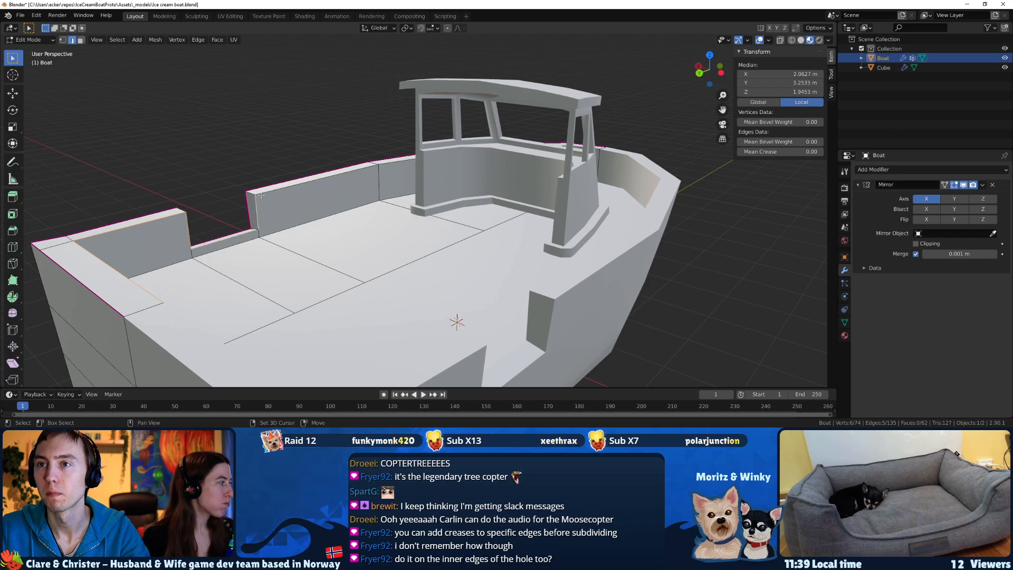
middle_drag(344, 184, 270, 193)
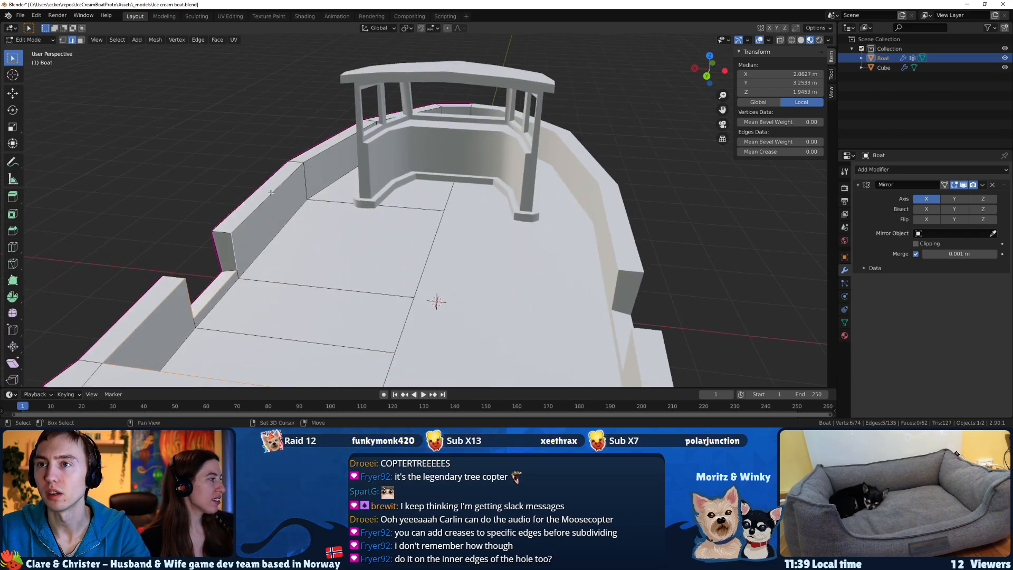
shift+click(325, 156)
middle_drag(325, 156, 436, 159)
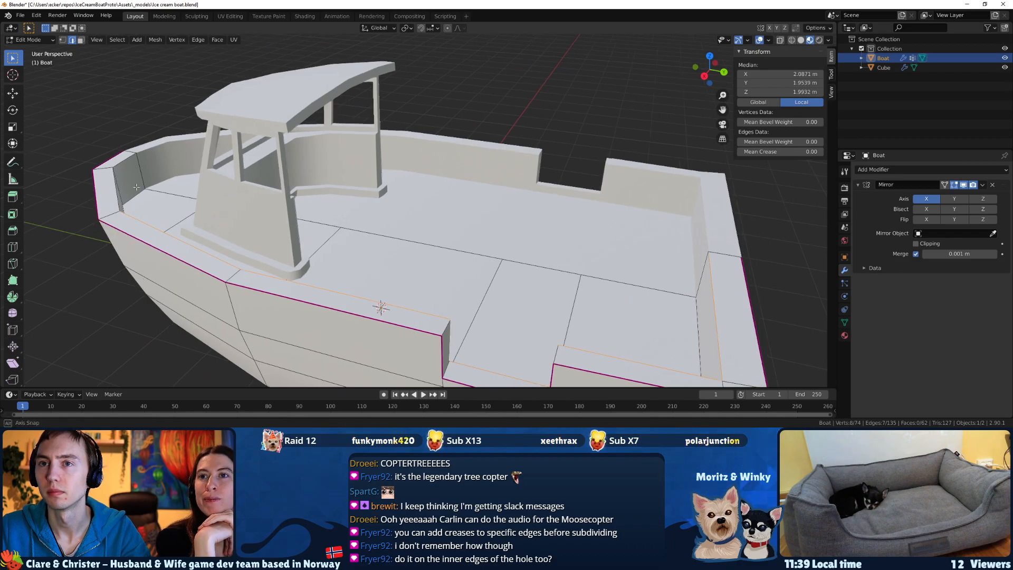
middle_drag(137, 186, 155, 163)
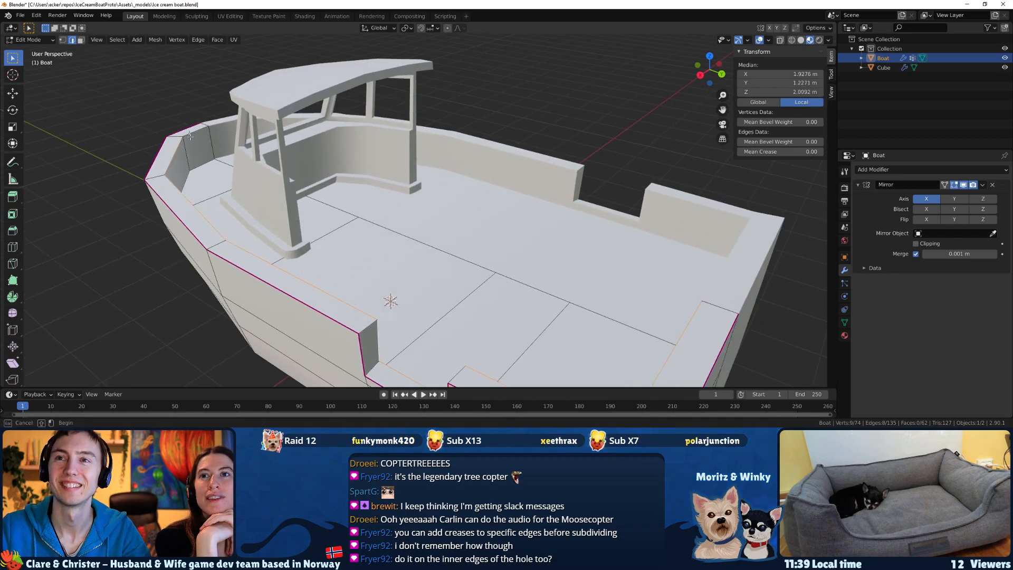
drag(776, 151, 823, 152)
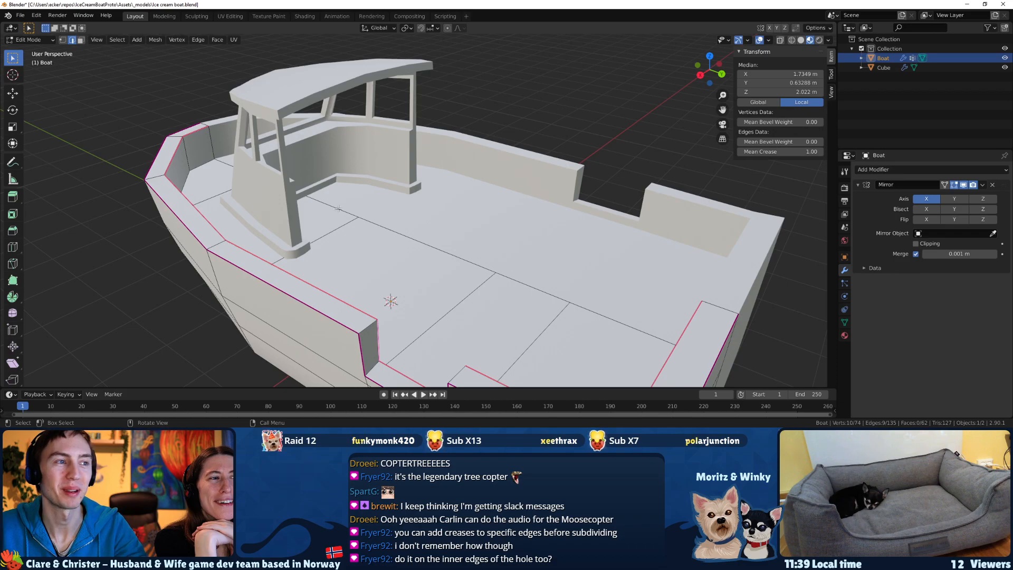
Slide the rim vertex at the stern's outer corner along the transom edge and save the file.
middle_drag(247, 229, 310, 293)
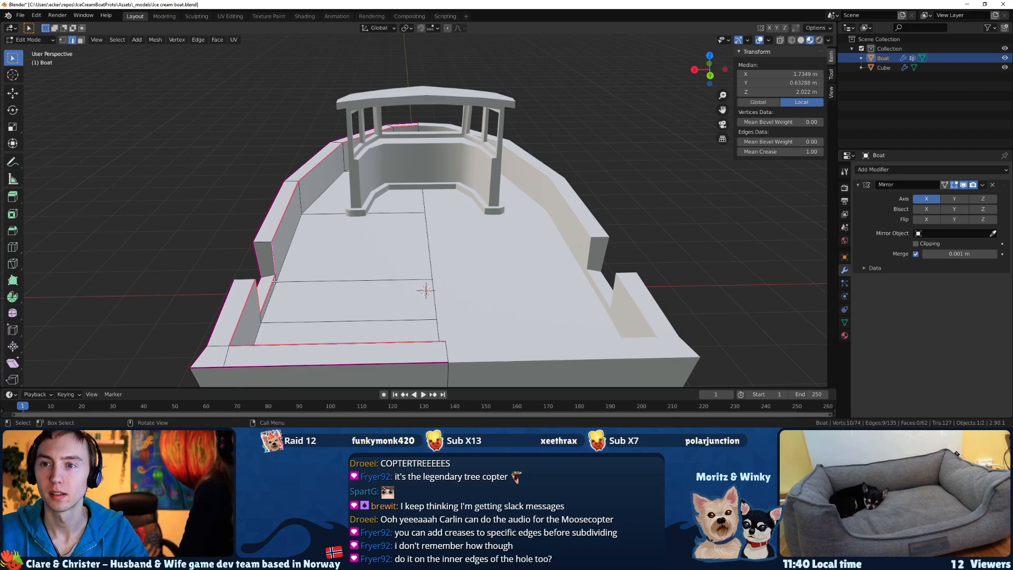
middle_drag(270, 281, 327, 295)
key(z)
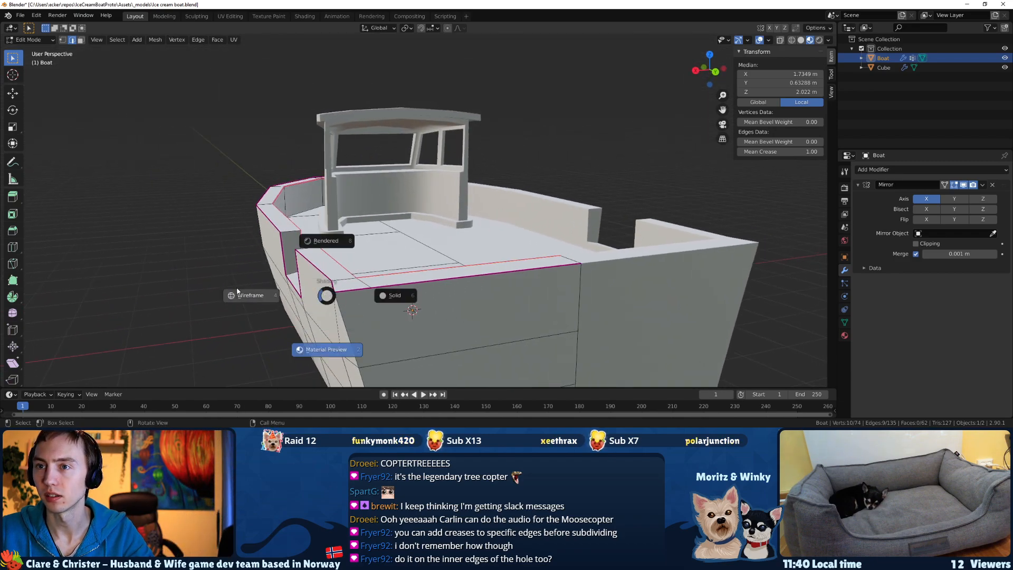
key(Escape)
key(1)
key(alt+a)
middle_drag(337, 298, 321, 313)
click(267, 359)
key(g)
key(g)
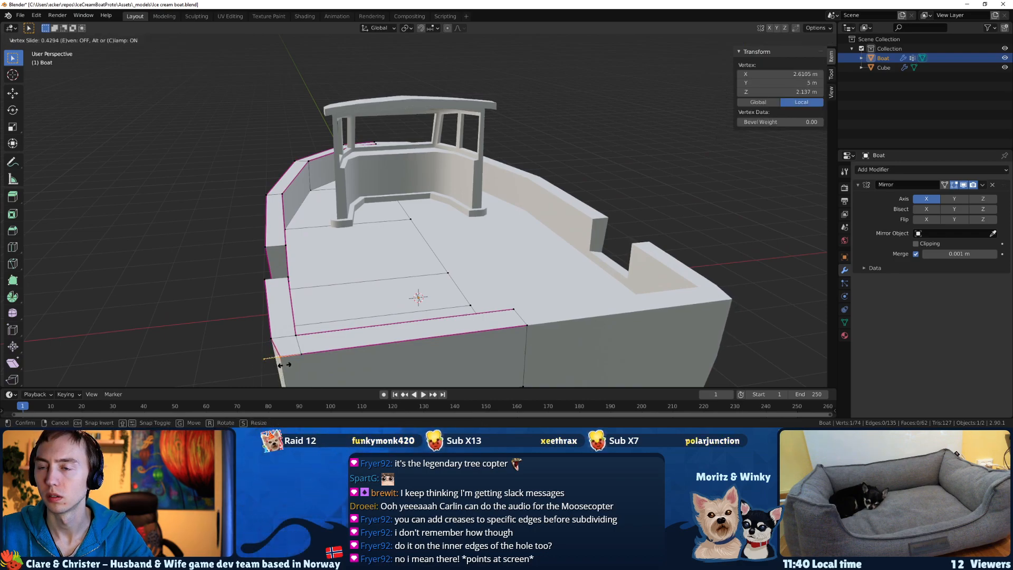
click(283, 364)
middle_drag(284, 364, 471, 218)
key(ctrl+s)
Adjust the stern rim with another vertex slide, check the hull in Object Mode and return to Edit Mode.
key(g)
key(g)
click(419, 235)
key(Tab)
key(Tab)
Bevel the two upper corner edges of the hull's side opening with 2 segments and a width of about 0.12 m.
middle_drag(464, 167, 370, 228)
scroll(465, 159, up, 2)
scroll(370, 228, up, 2)
key(2)
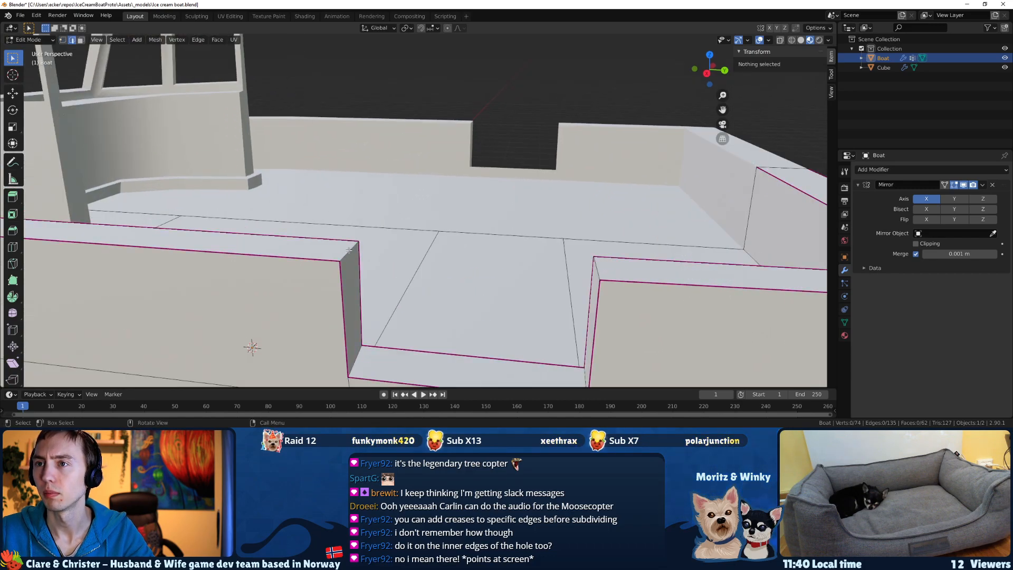
click(349, 250)
shift+click(603, 273)
scroll(580, 271, down, 4)
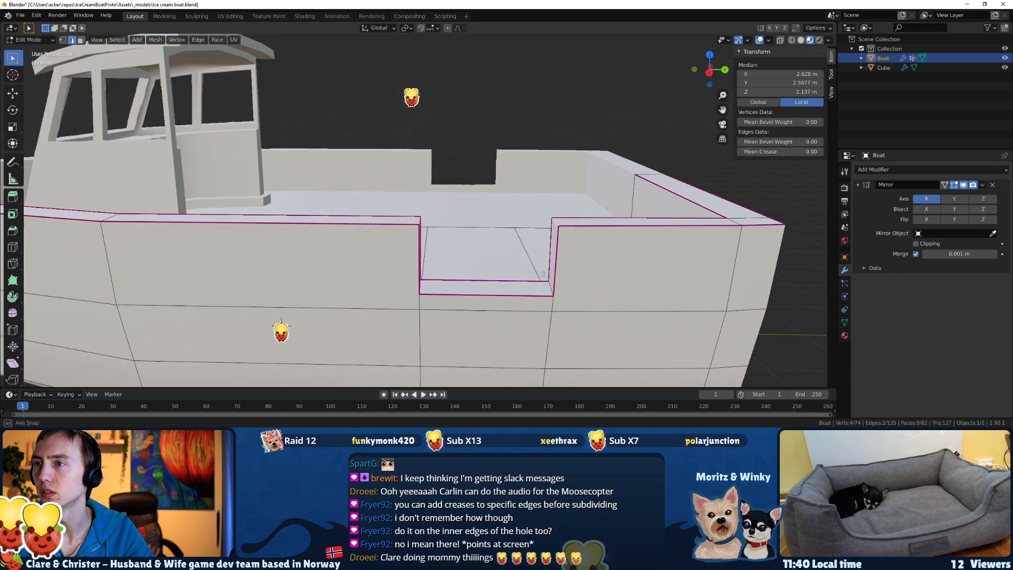
key(F3)
text(bevel)
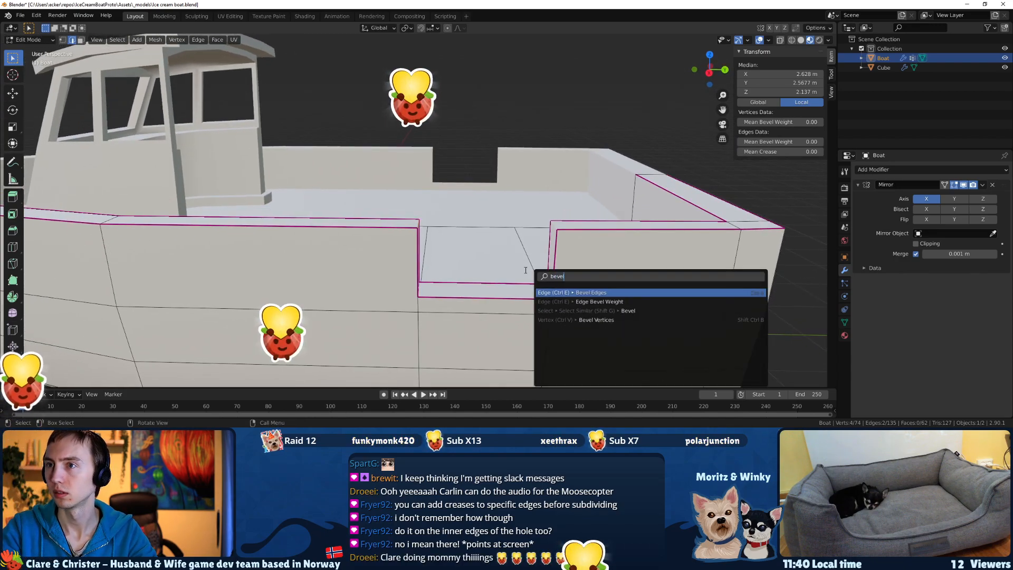
key(Return)
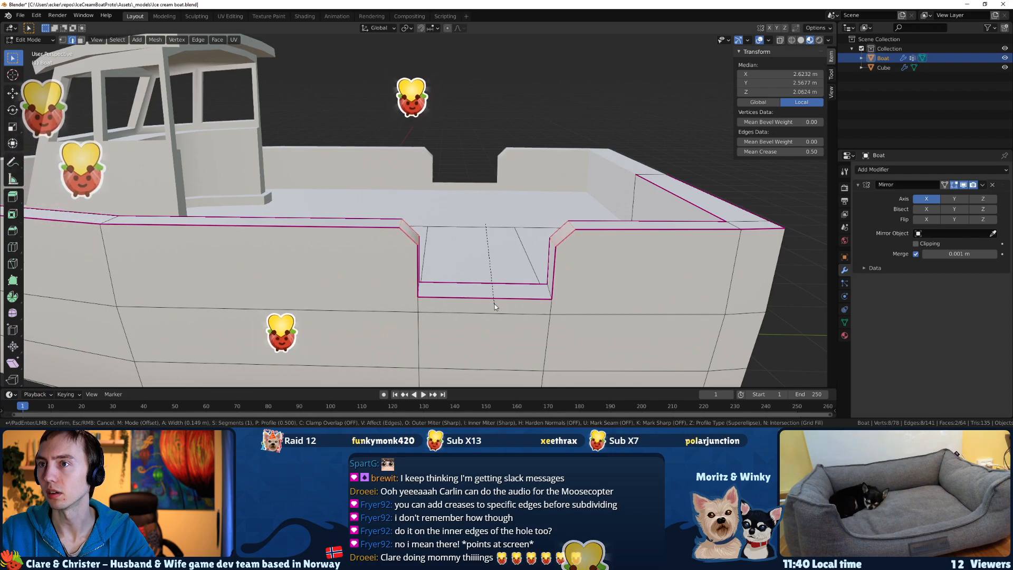
scroll(495, 302, up, 1)
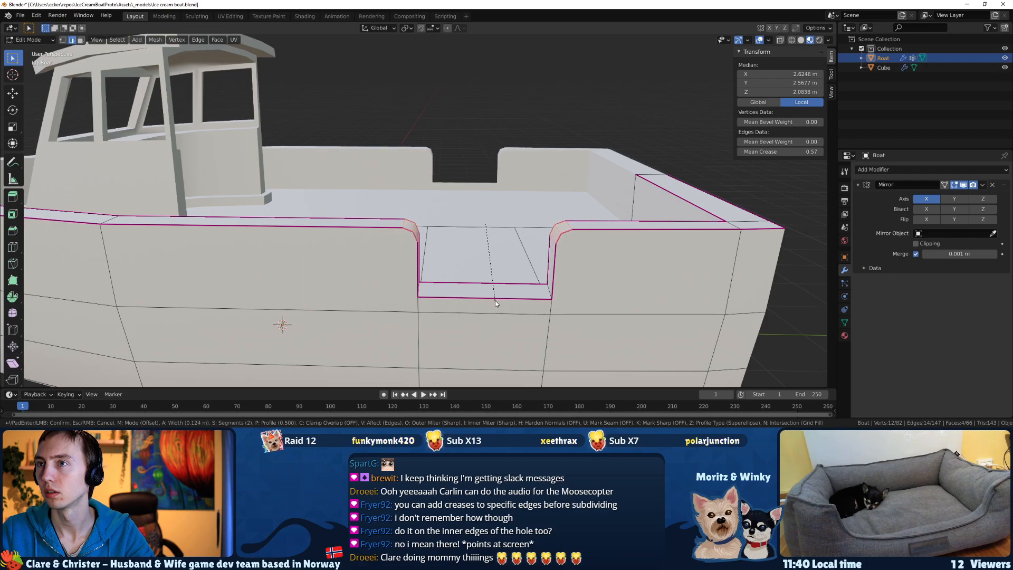
click(495, 300)
middle_drag(492, 300, 461, 240)
click(352, 252)
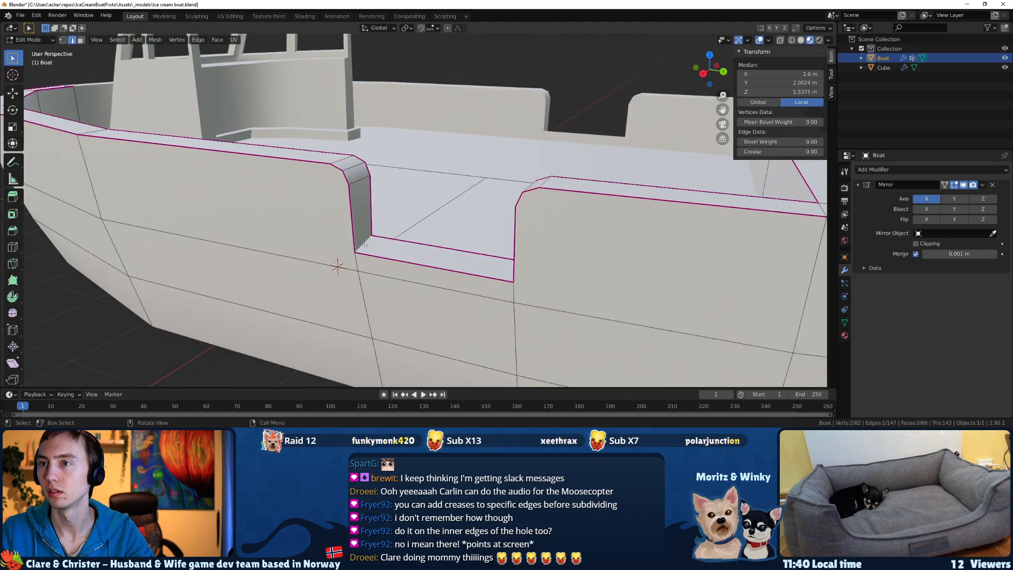
middle_drag(352, 251, 422, 251)
middle_drag(568, 269, 610, 264)
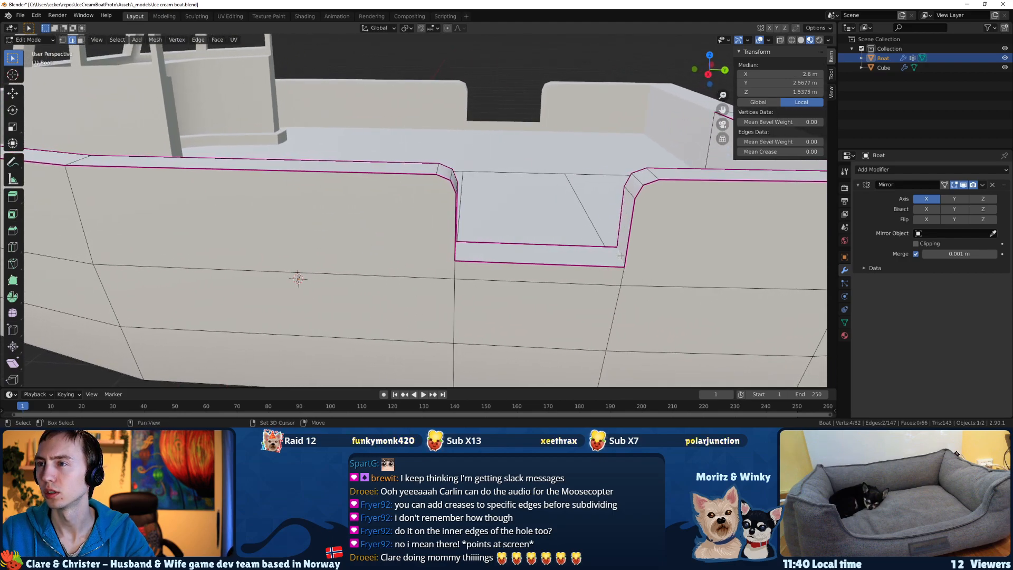
scroll(629, 296, down, 4)
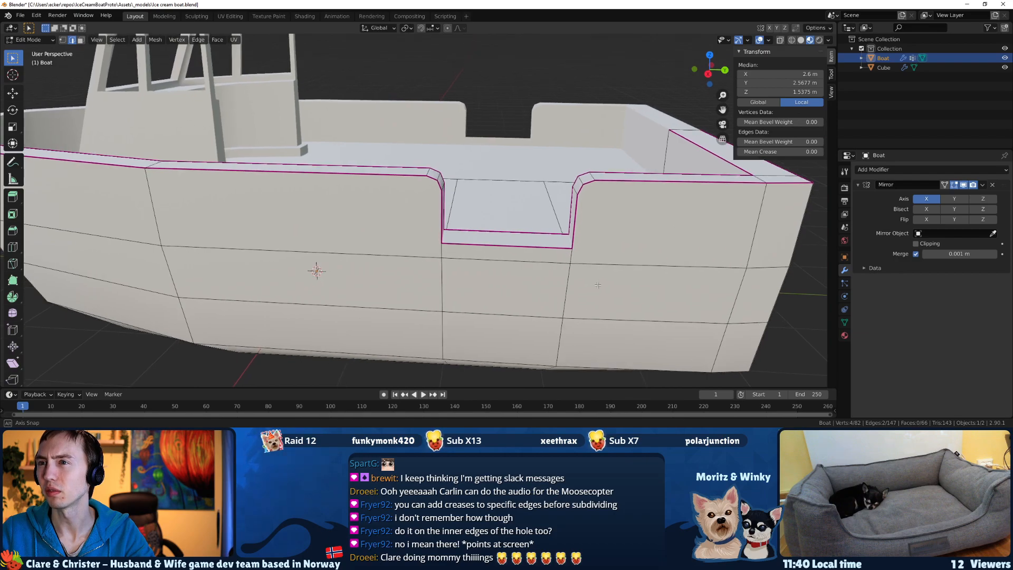
key(F3)
key(Return)
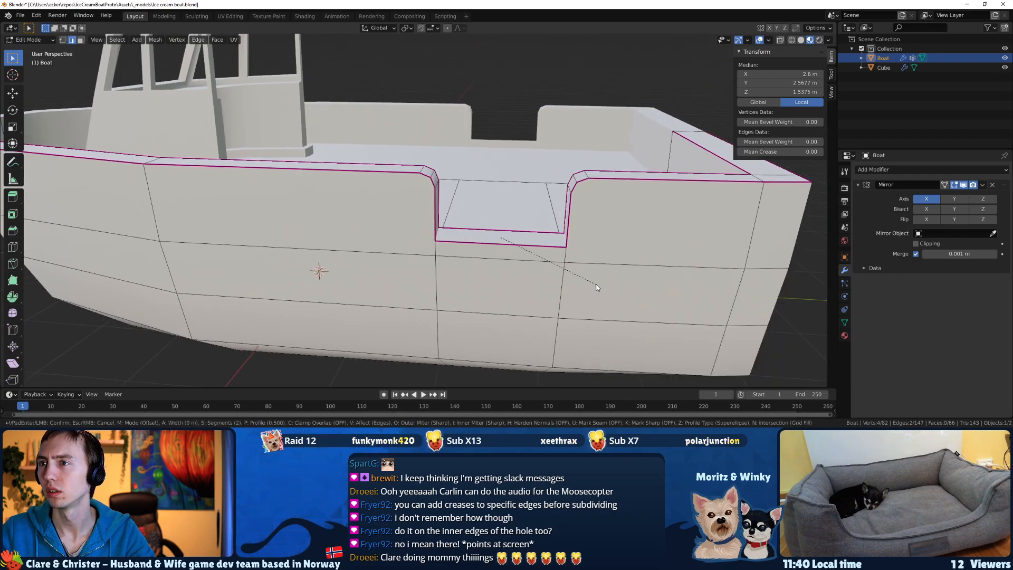
key(Escape)
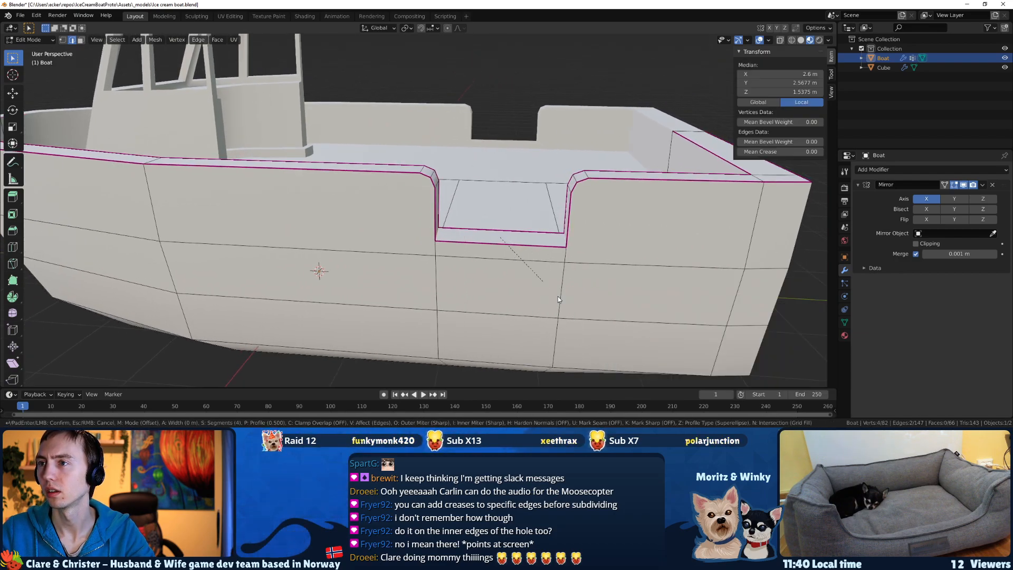
middle_drag(551, 283, 569, 291)
Save the file in Object Mode, select both the boat and the cabin, and enter Edit Mode on them together.
middle_drag(545, 215, 454, 226)
key(Tab)
key(ctrl+s)
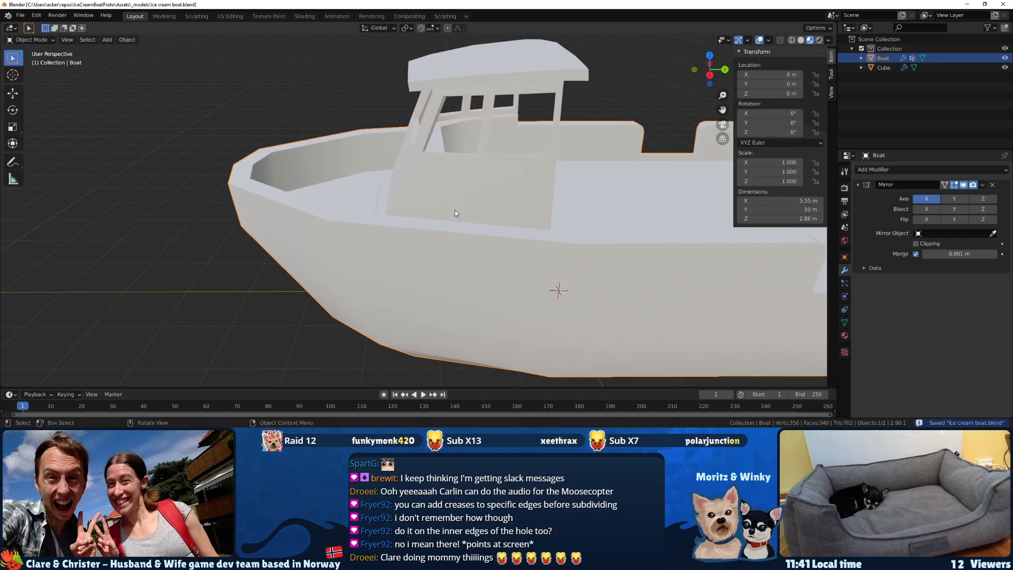
middle_drag(579, 183, 412, 239)
key(a)
middle_drag(480, 208, 387, 254)
key(ctrl+s)
key(Tab)
Move the inner and outer rim vertices at the bow tip about -0.078 m along the Y axis.
key(z)
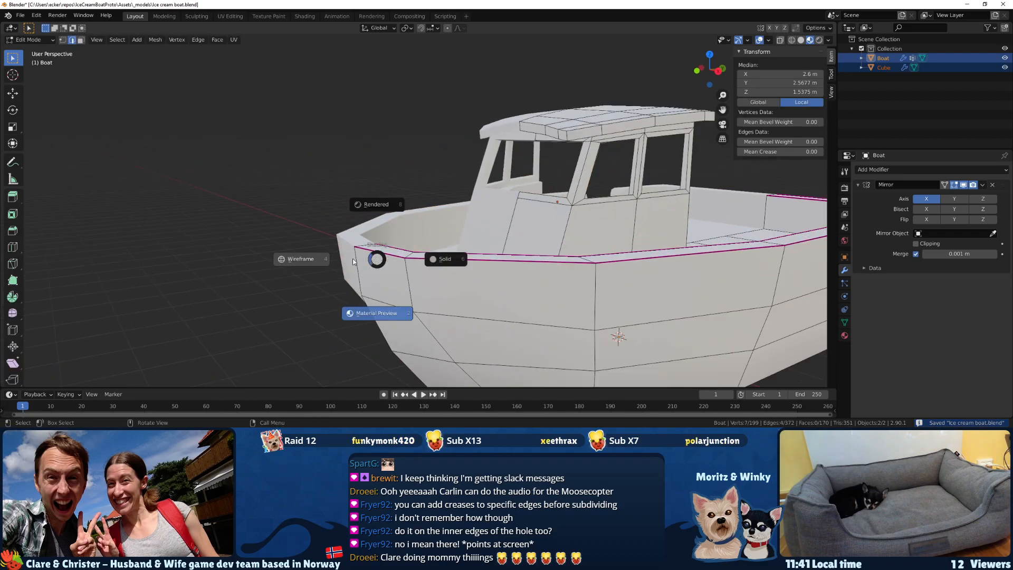
click(312, 256)
click(353, 314)
mouse_move(348, 246)
middle_down()
mouse_move(346, 255)
mouse_move(377, 259)
mouse_move(363, 273)
middle_up()
key(1)
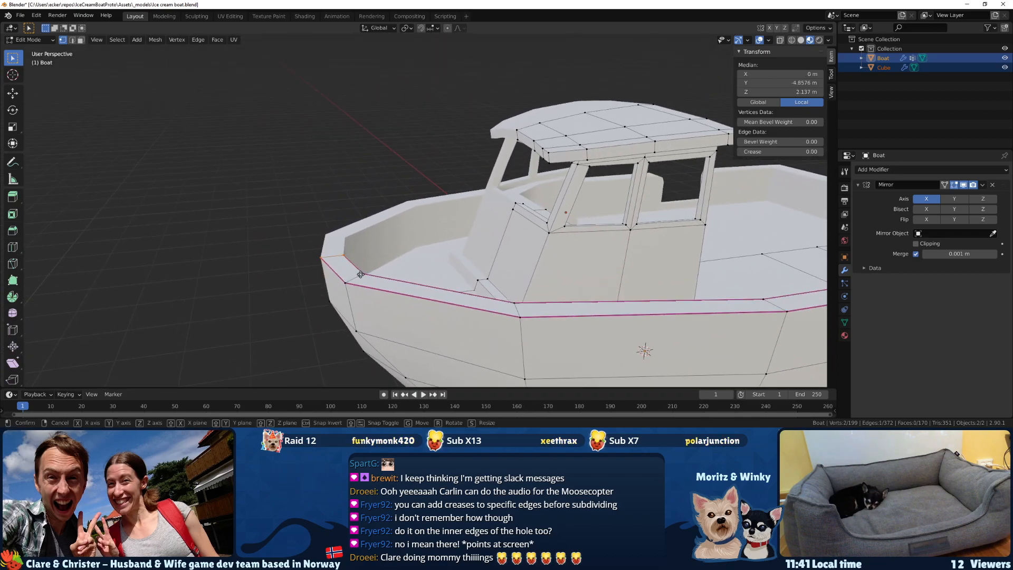
key(g)
key(x)
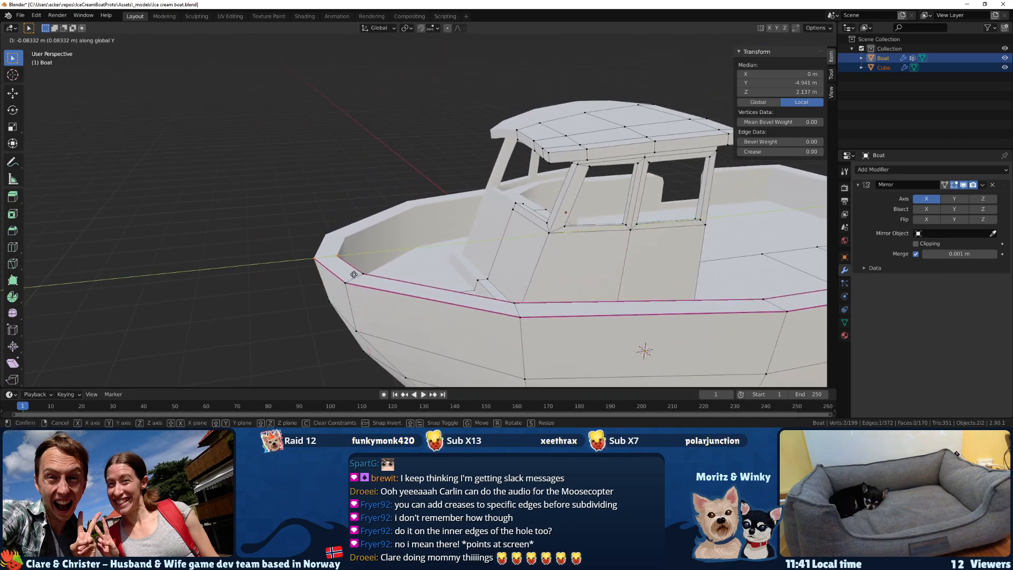
click(354, 273)
Inspect the reshaped bow and stern from several angles and save the file in Object Mode.
middle_drag(354, 274, 409, 299)
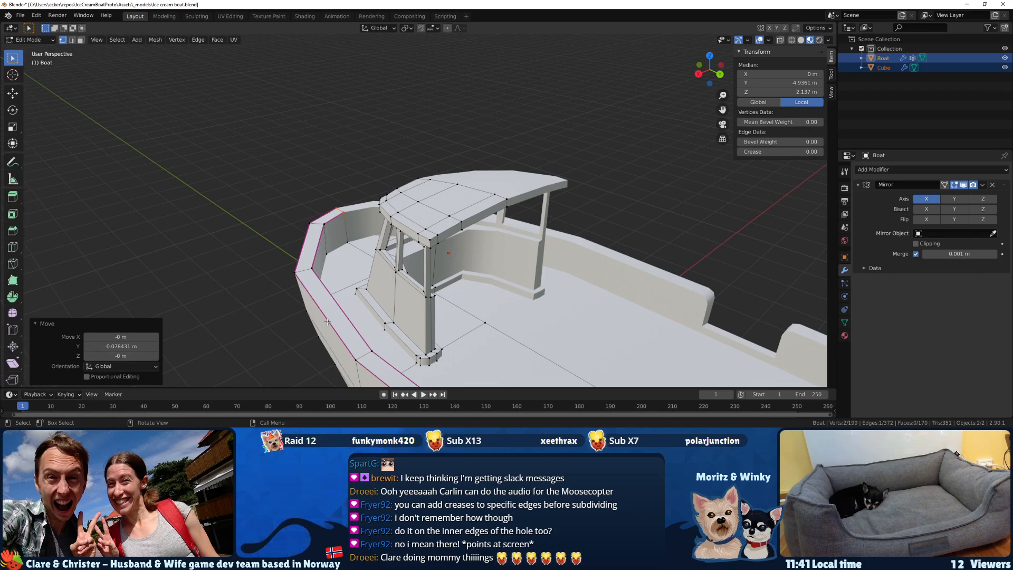
middle_drag(531, 311, 350, 236)
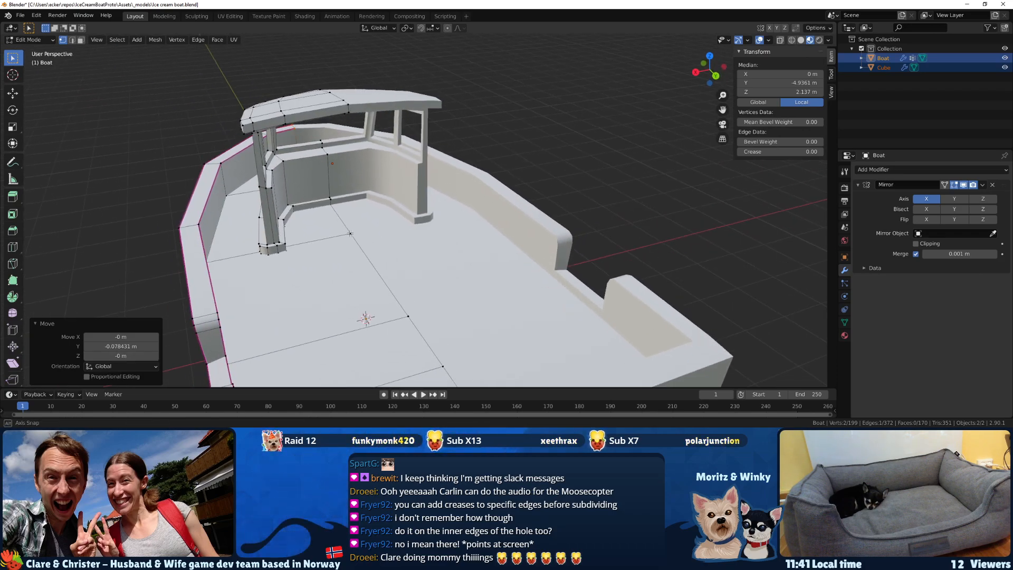
key(Tab)
key(ctrl+s)
middle_drag(361, 268, 578, 279)
Knife-cut the transom near its outer side, from the rim down across the horizontal edges to the lowest diagonal edge.
key(Tab)
scroll(578, 279, up, 2)
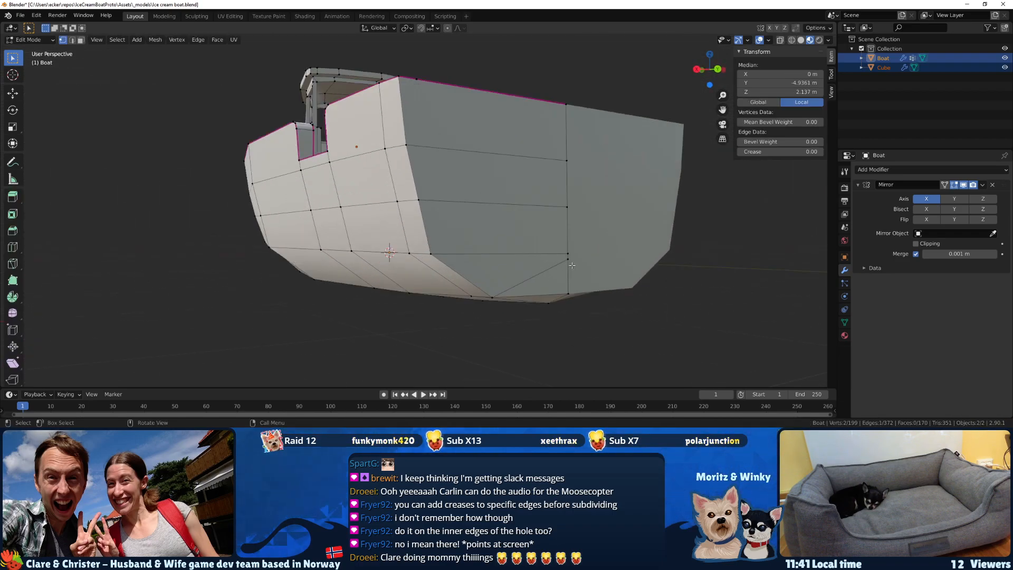
middle_drag(580, 156, 366, 220)
key(k)
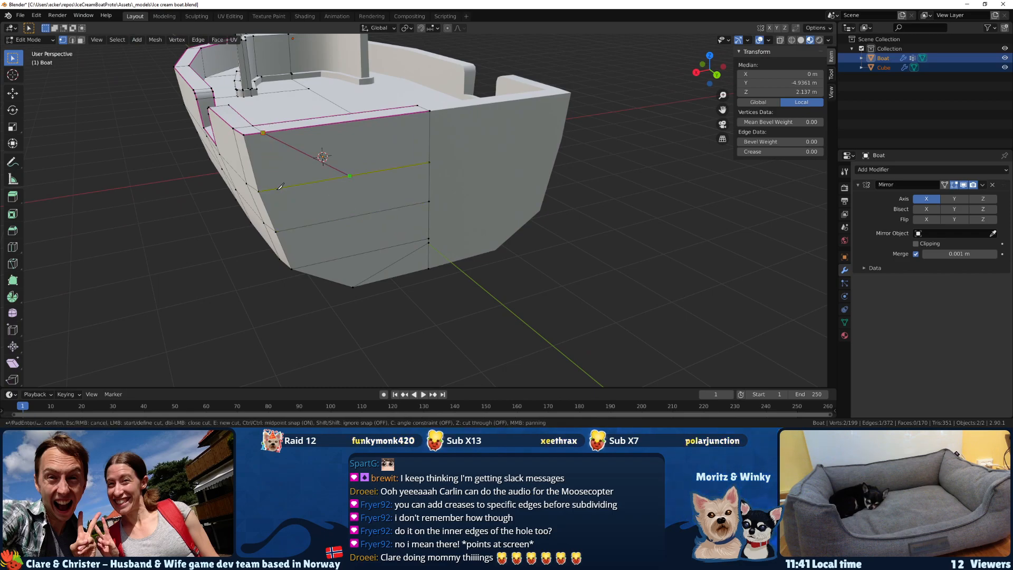
click(278, 188)
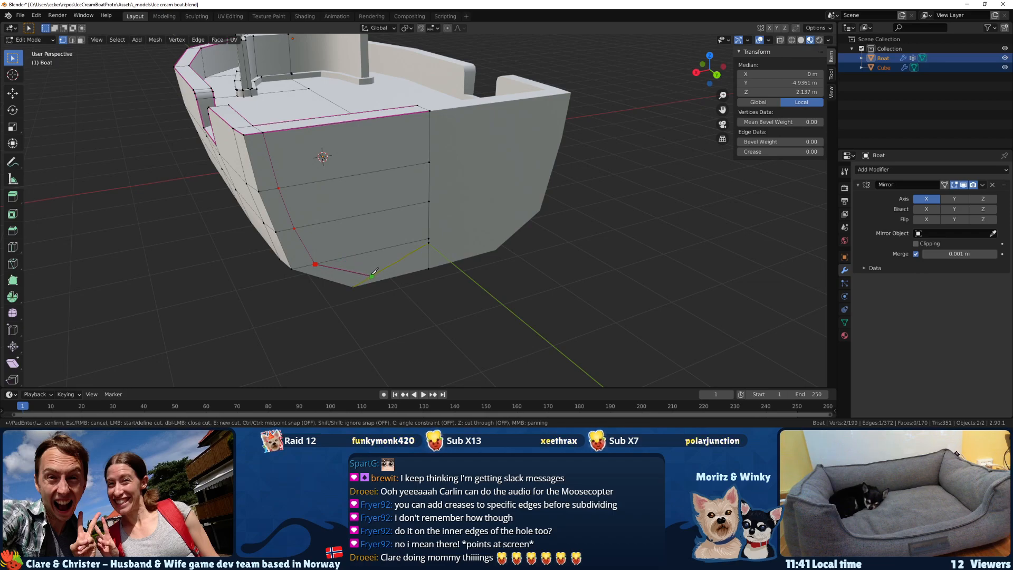
key(Return)
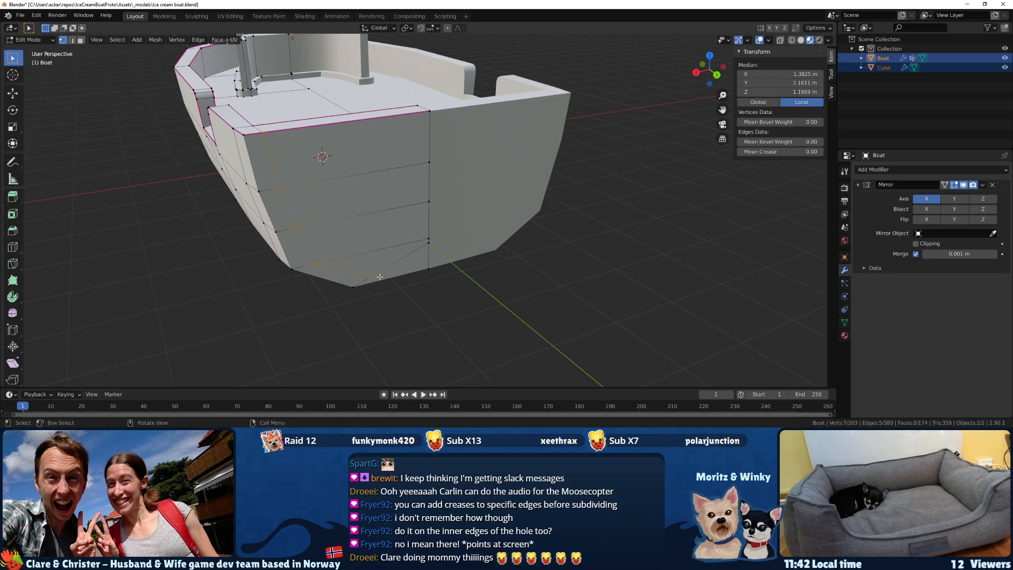
In the back view, move the lowest vertex of the transom cut about 0.13 m in X and 0.05 m in Z.
click(376, 276)
middle_drag(375, 276, 347, 241)
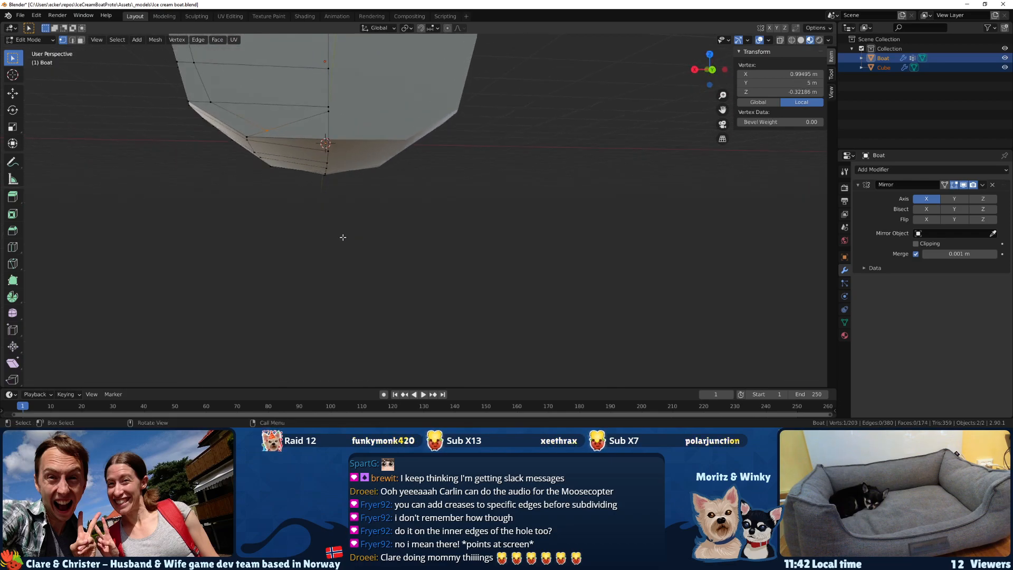
key(KP_3)
key(ctrl+KP_1)
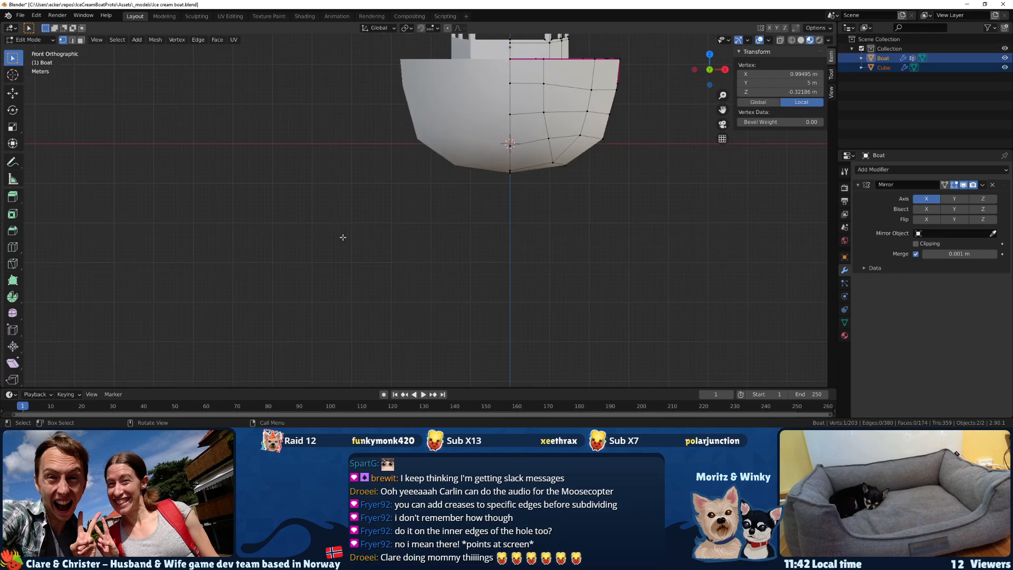
scroll(334, 232, up, 3)
shift+middle_drag(270, 173, 427, 299)
scroll(432, 315, up, 3)
key(g)
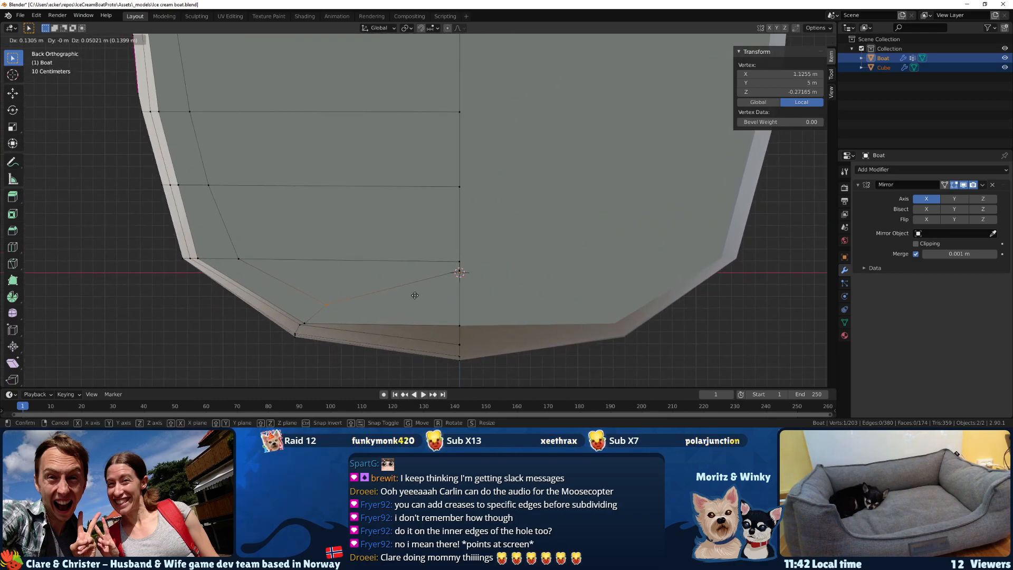
click(414, 294)
Lower the transom's centreline vertex at the end of the diagonal edge along the Z axis.
click(452, 267)
key(g)
key(z)
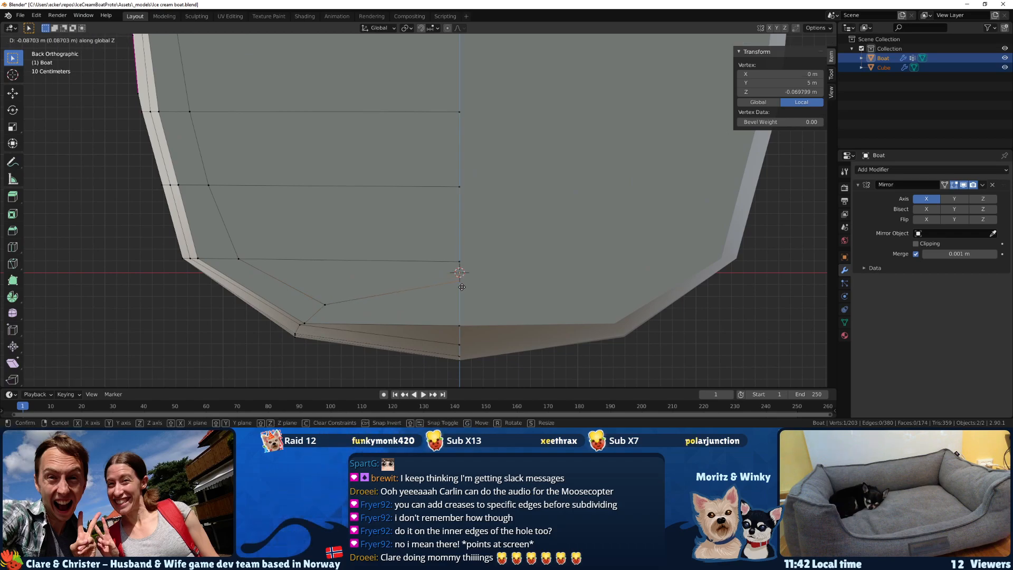
click(464, 310)
middle_drag(464, 310, 409, 258)
scroll(368, 286, down, 6)
scroll(342, 264, up, 3)
key(3)
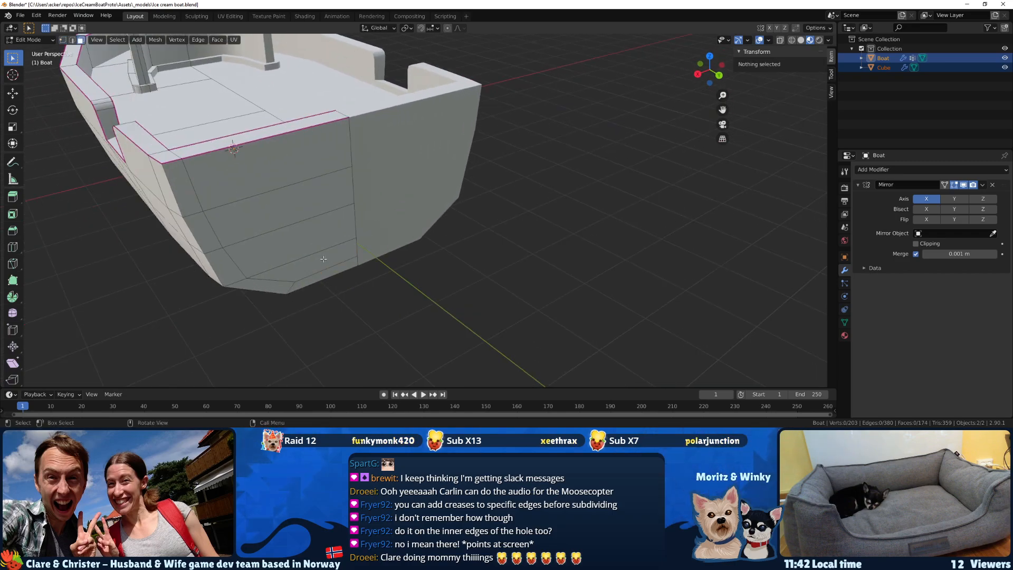
click(316, 255)
shift+click(295, 222)
shift+click(290, 183)
shift+click(288, 163)
middle_drag(337, 235, 408, 272)
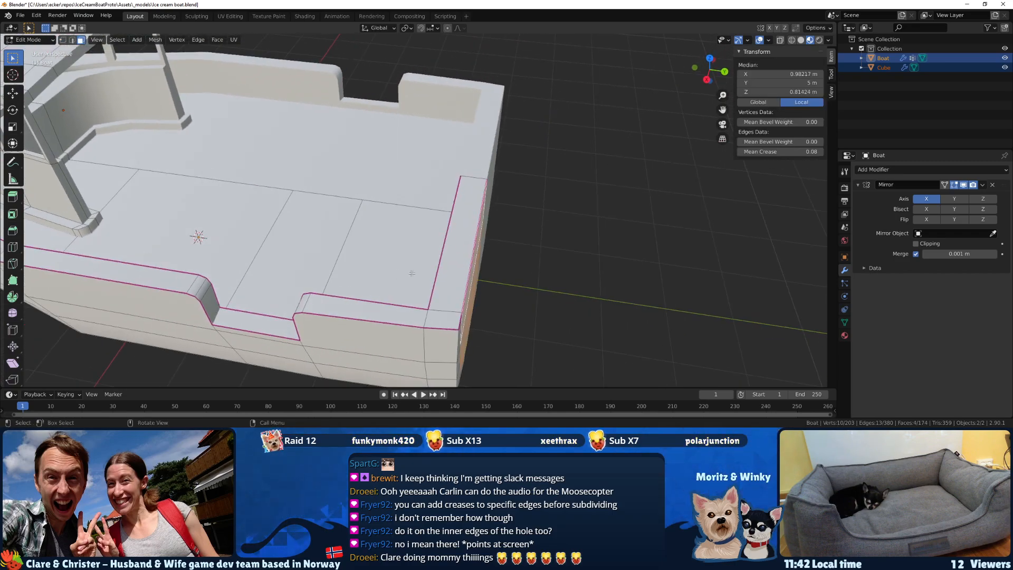
middle_drag(467, 287, 350, 259)
Select the outer corner edges of the transom down to the hull bottom and move them about 0.13 m forward along Y.
key(2)
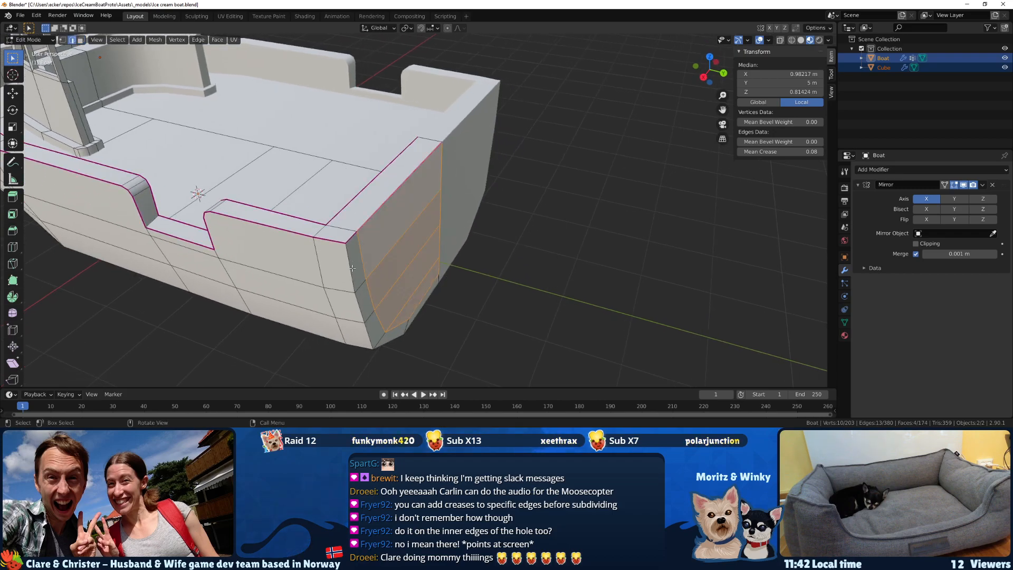
click(359, 304)
shift+click(375, 336)
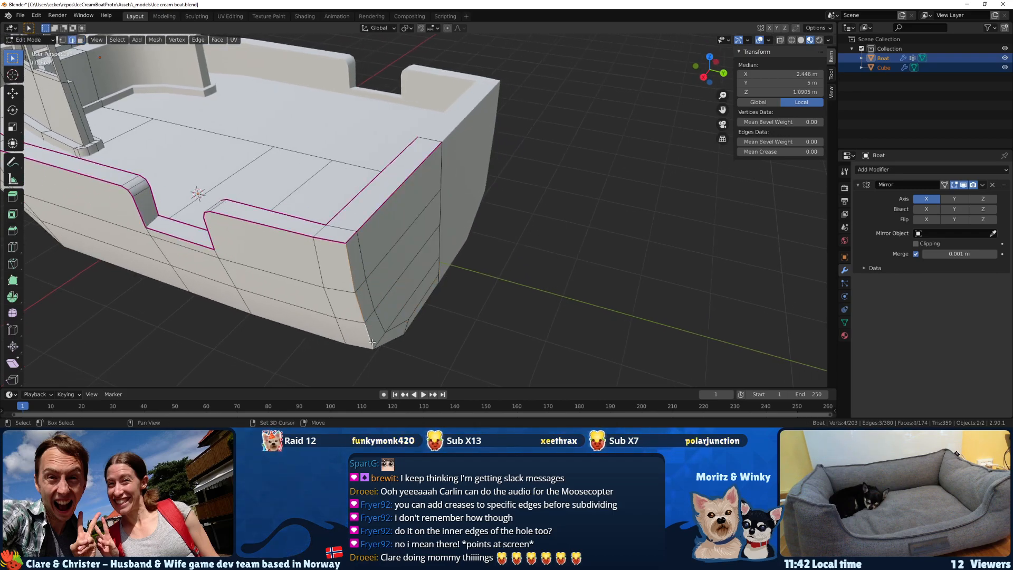
middle_drag(375, 336, 382, 266)
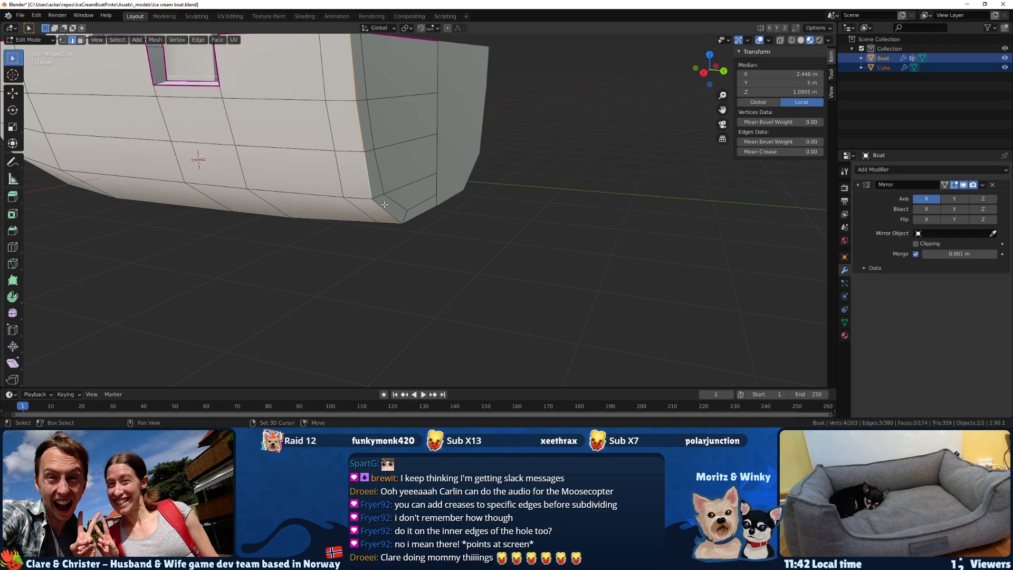
middle_drag(406, 226, 378, 213)
key(g)
key(y)
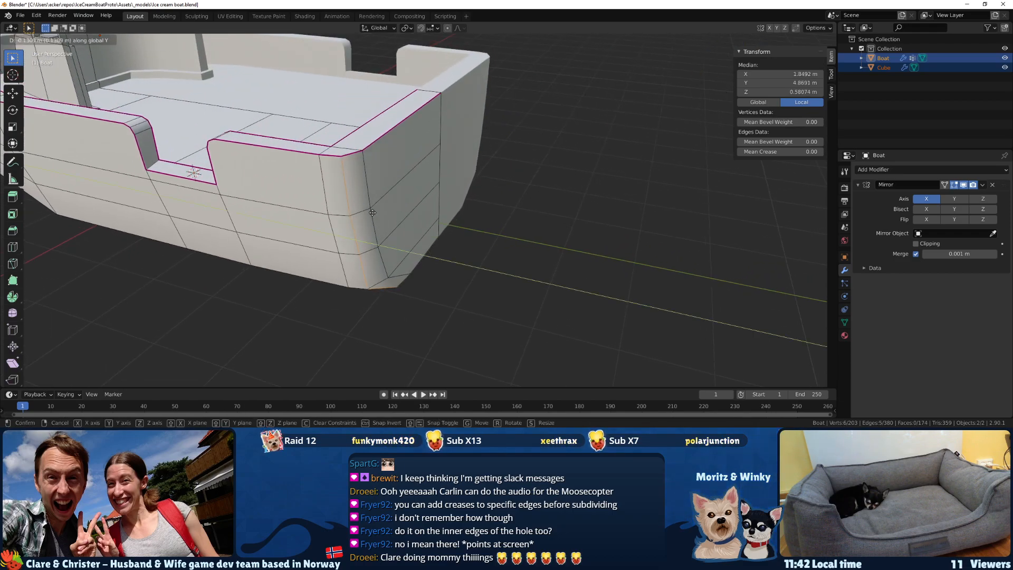
click(372, 214)
Undo and redo the transom corner move to compare the shapes, and check the hull in Object Mode.
key(ctrl+z)
key(ctrl+shift+z)
middle_drag(372, 213, 399, 238)
key(Tab)
key(Tab)
Reposition two transom vertices, the last by about 0.077 m in X, 0.014 m in Y and 0.049 m in Z, and save the file.
click(293, 205)
middle_drag(294, 206, 342, 197)
key(g)
click(227, 189)
click(459, 170)
key(g)
click(421, 146)
middle_drag(424, 193, 417, 248)
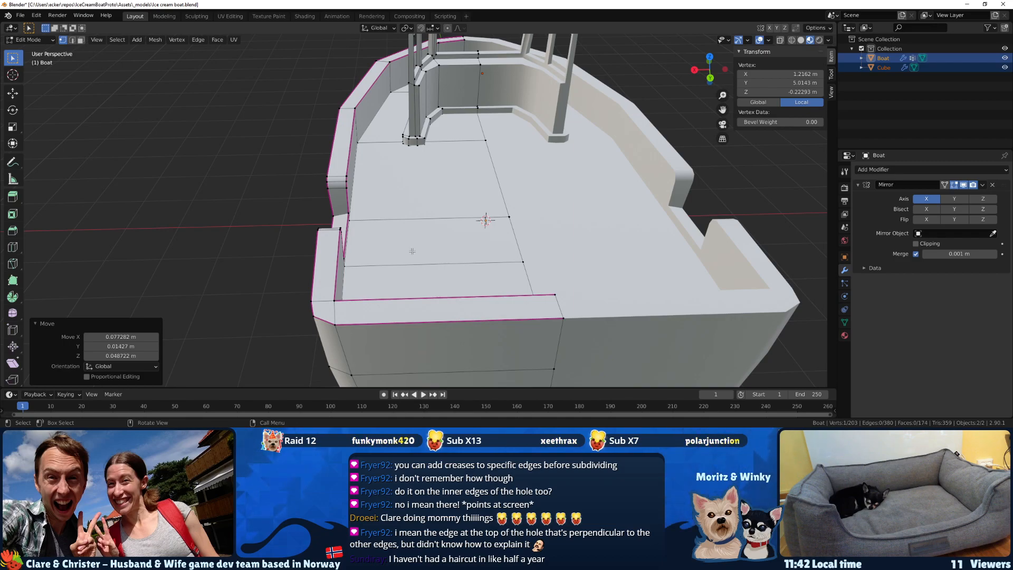
middle_drag(407, 250, 221, 211)
key(ctrl+s)
Select the four vertices of the sill face at the base of the boat's side opening.
scroll(346, 235, up, 3)
click(256, 207)
middle_drag(287, 207, 259, 210)
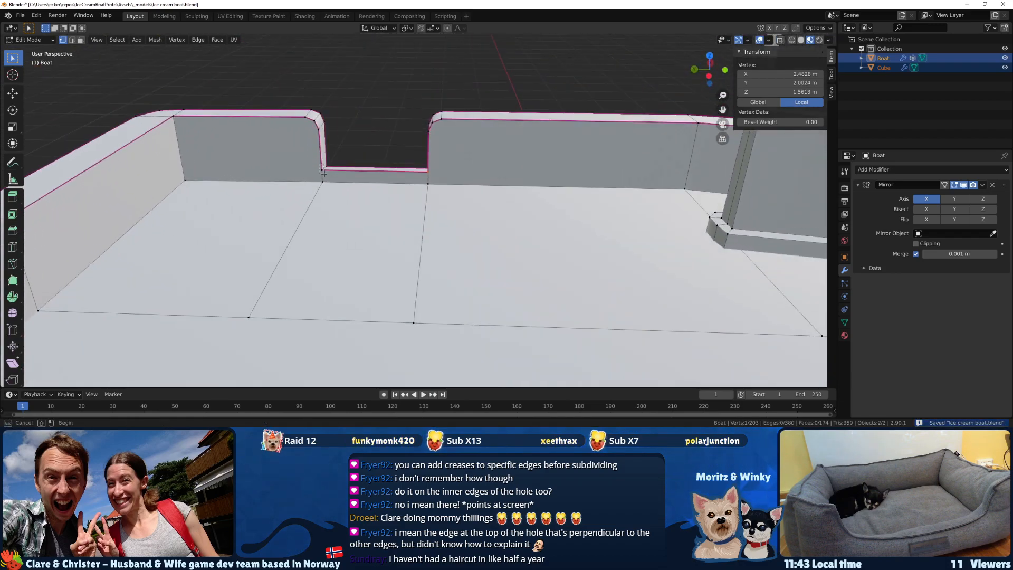
shift+click(323, 167)
shift+drag(339, 173, 340, 173)
middle_drag(339, 173, 402, 169)
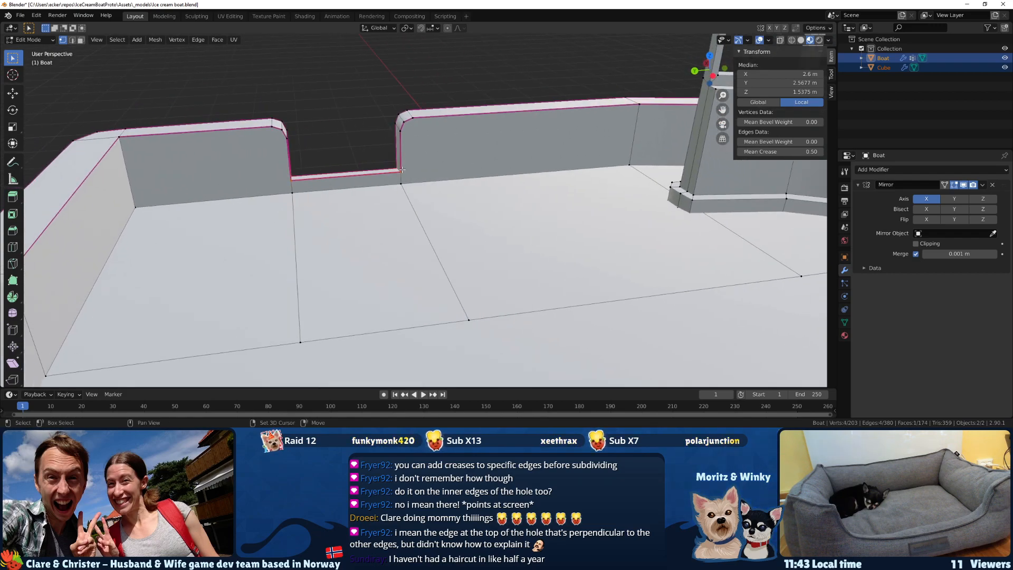
Flatten the side opening's sill by scaling it to 0 along Z in a right-side wireframe view.
key(KP_1)
key(KP_3)
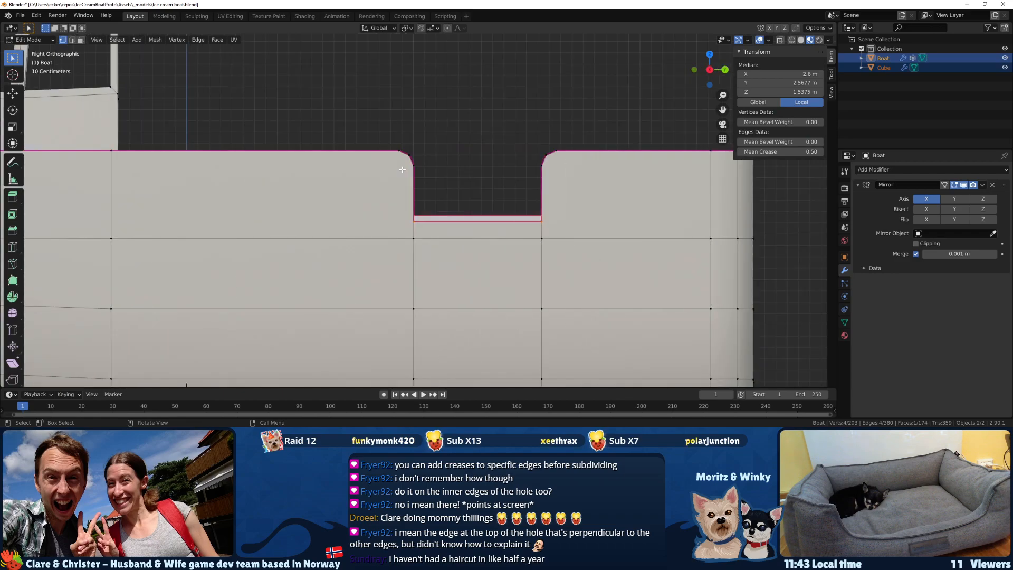
key(z)
key(z)
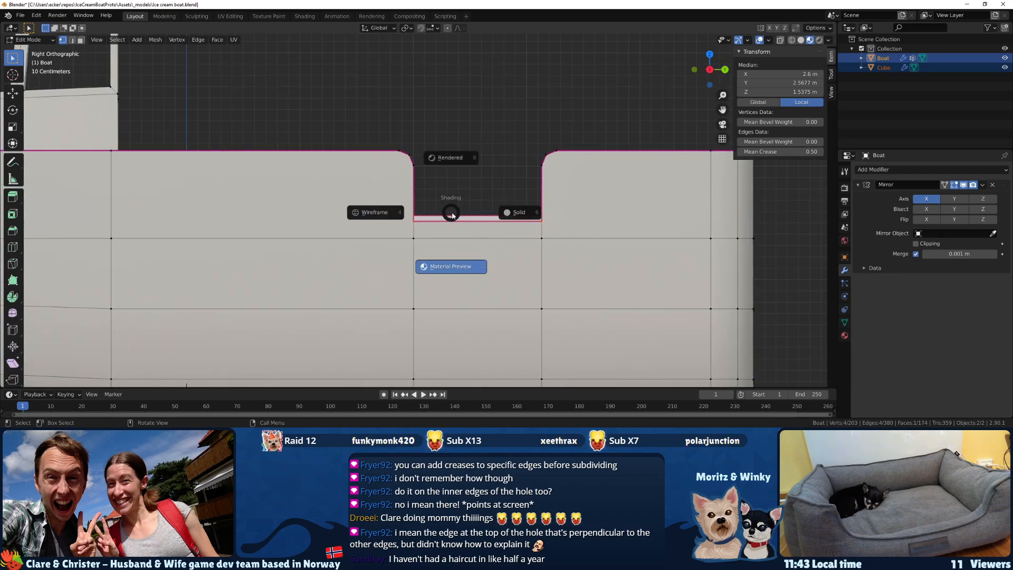
click(382, 213)
scroll(543, 203, up, 5)
key(s)
key(z)
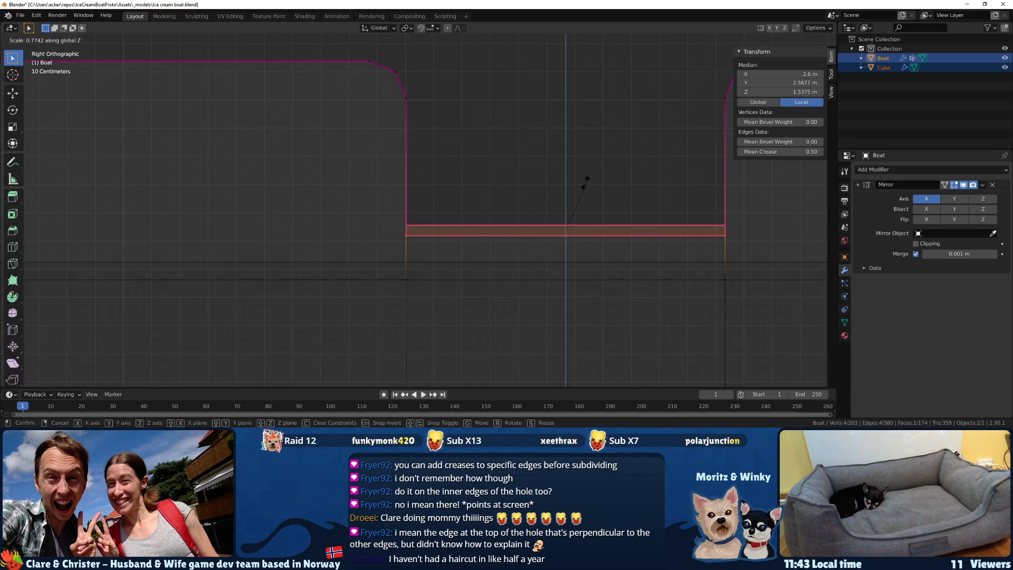
click(563, 225)
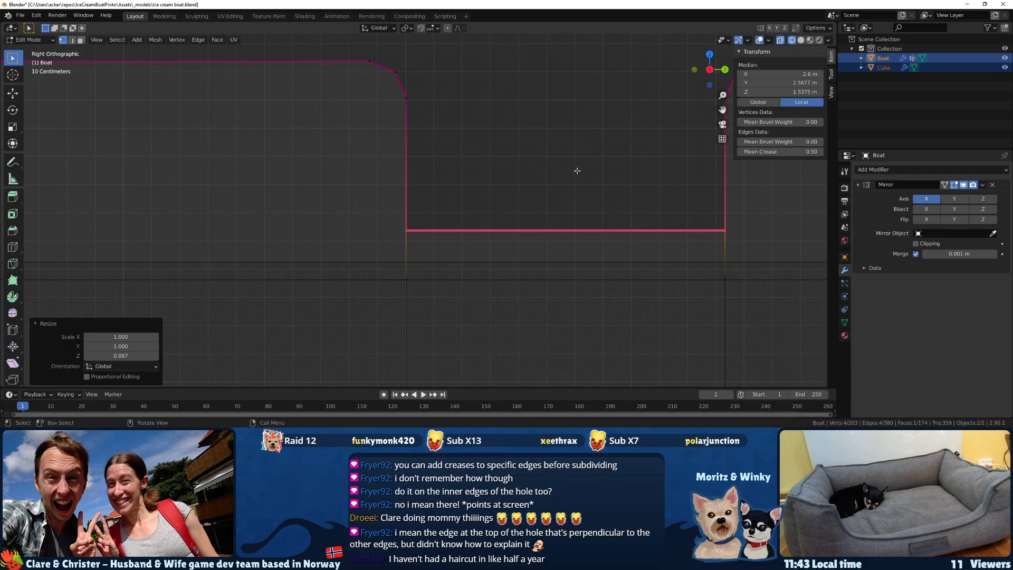
key(s)
key(z)
key(Return)
Return the viewport to Material Preview shading and save the file.
middle_drag(567, 121, 526, 148)
key(z)
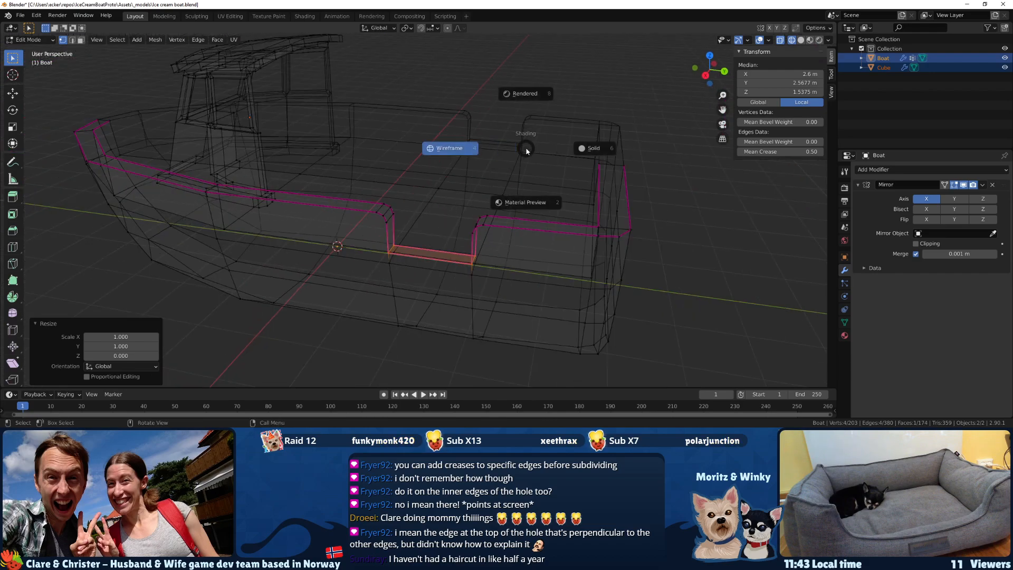
click(529, 191)
scroll(414, 224, up, 4)
key(ctrl+s)
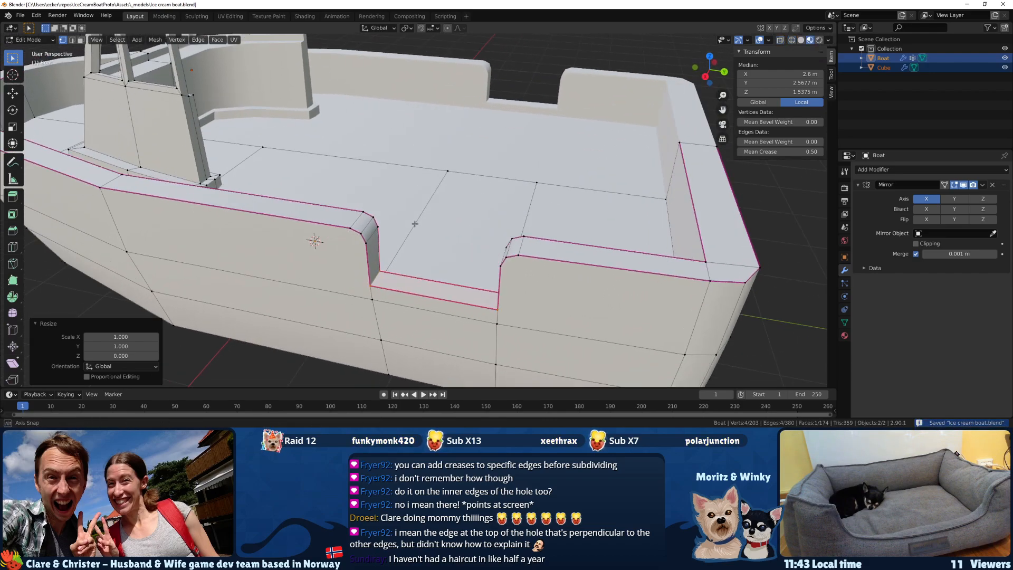
Examine the boat from the side and bow in Object Mode, checking it in Wireframe and Material Preview shading.
scroll(414, 224, down, 4)
key(Tab)
scroll(415, 227, up, 4)
middle_drag(416, 232, 306, 254)
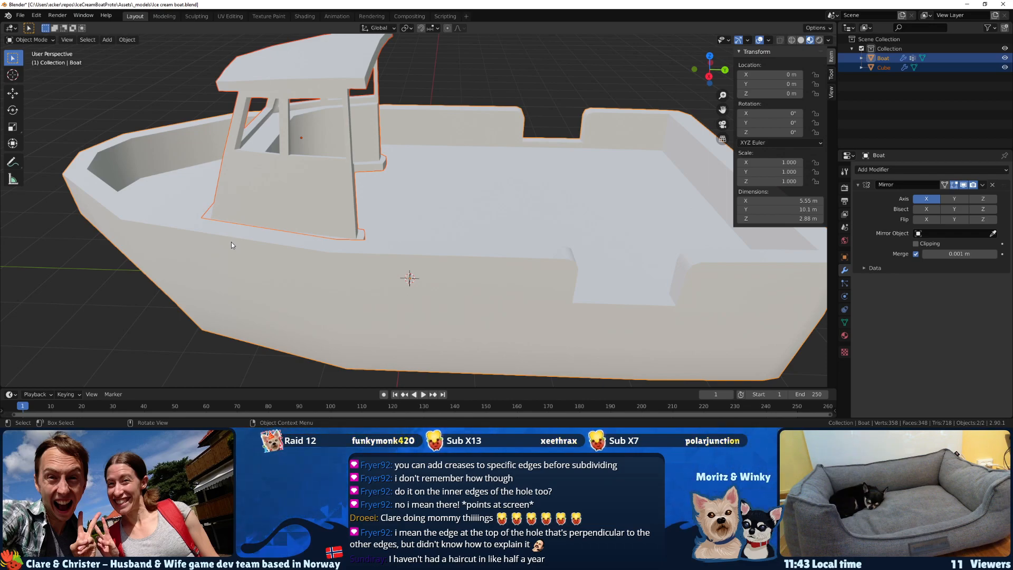
mouse_move(192, 228)
middle_down()
mouse_move(189, 240)
mouse_move(299, 270)
mouse_move(248, 306)
mouse_move(298, 252)
mouse_move(291, 237)
middle_up()
key(z)
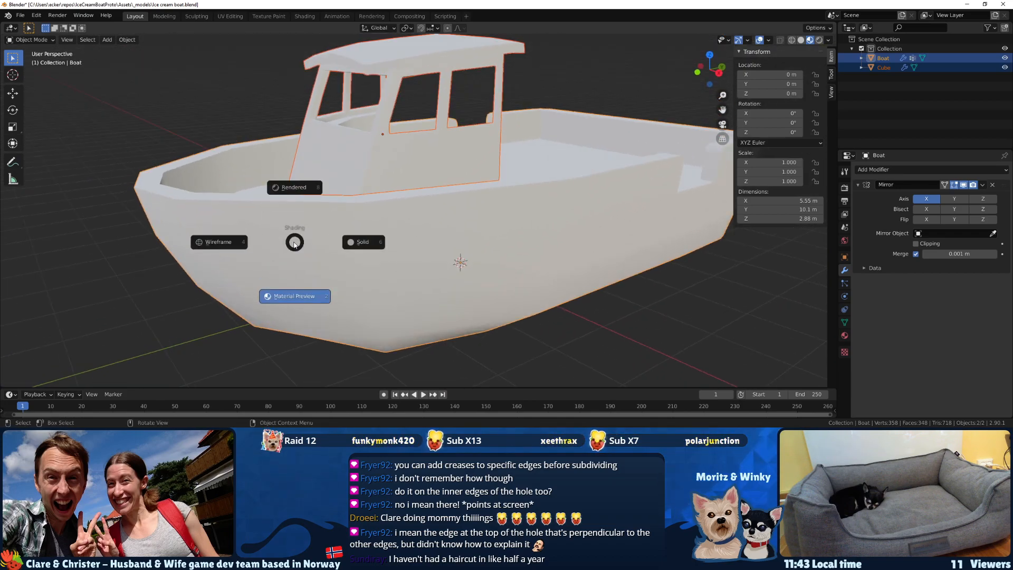
click(224, 241)
key(z)
click(298, 246)
Knife-cut the deck floor in Edit Mode from the inner bow corner vertex to the centreline edge.
key(Tab)
mouse_move(296, 245)
middle_down()
mouse_move(294, 294)
mouse_move(265, 305)
mouse_move(249, 265)
mouse_move(305, 190)
mouse_move(343, 232)
mouse_move(409, 215)
mouse_move(384, 193)
middle_up()
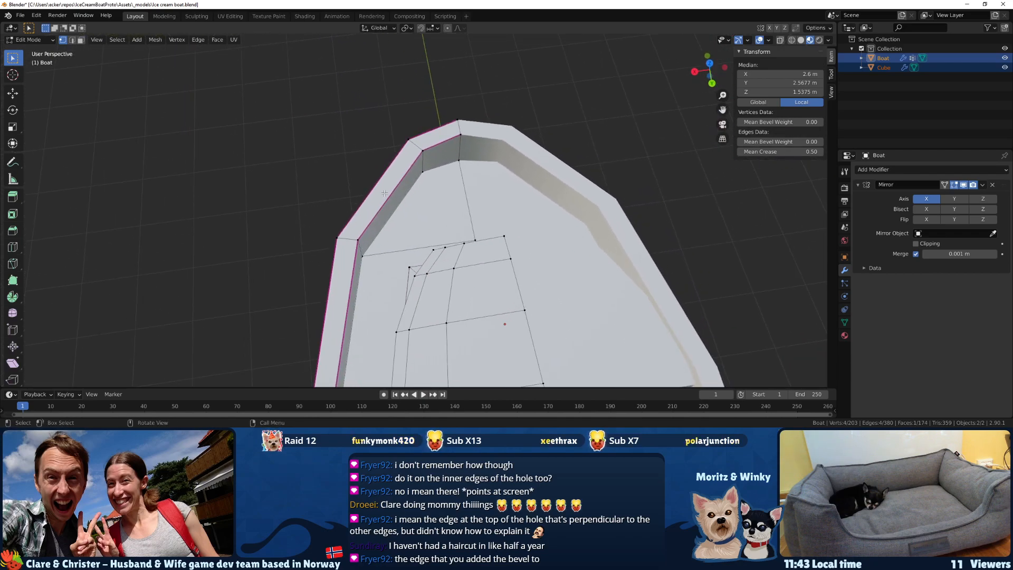
key(k)
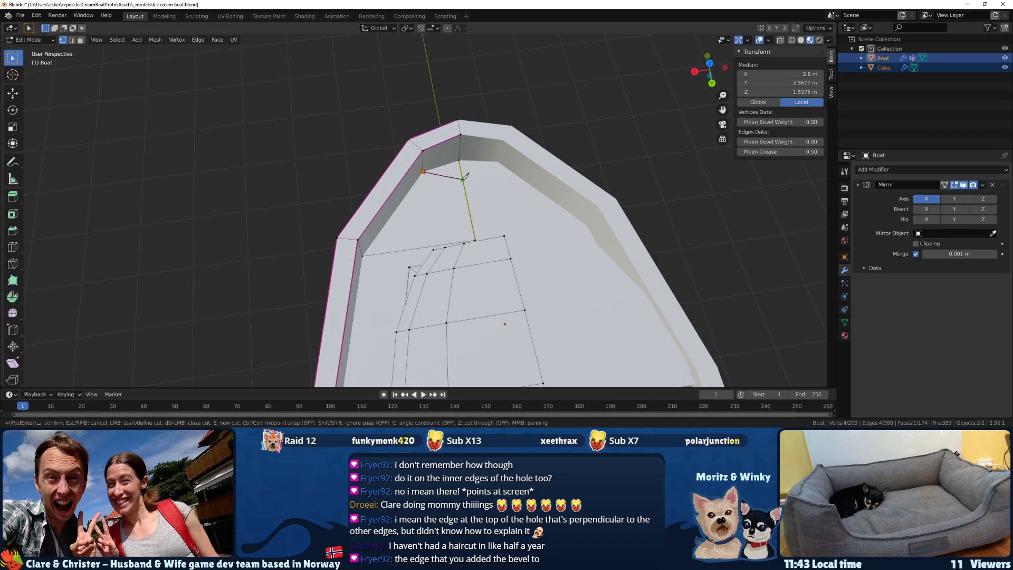
click(462, 179)
scroll(463, 179, down, 2)
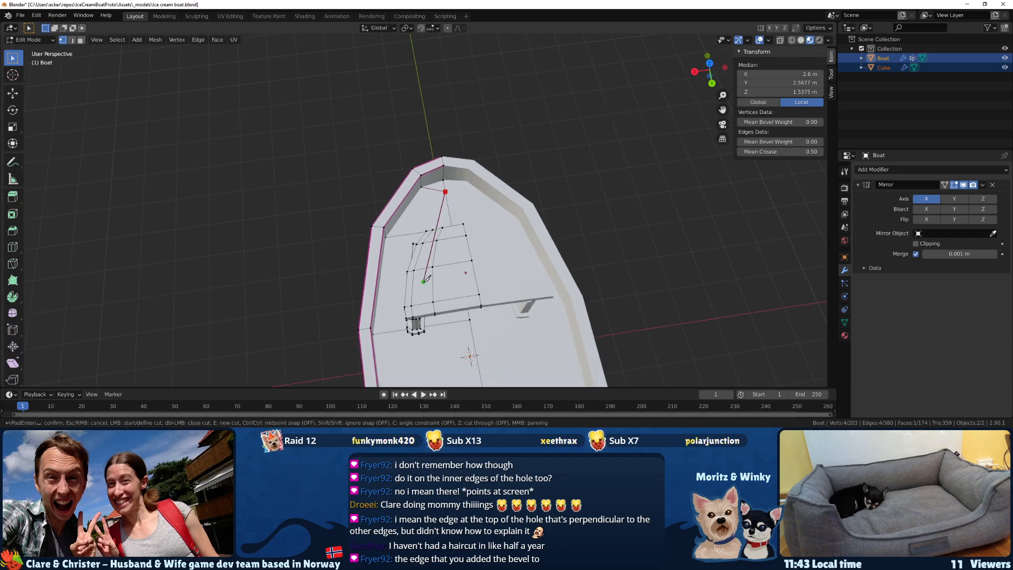
key(Return)
Select the vertices of both rounded top corners of the side opening and save the file.
middle_drag(431, 253, 408, 238)
scroll(407, 239, up, 6)
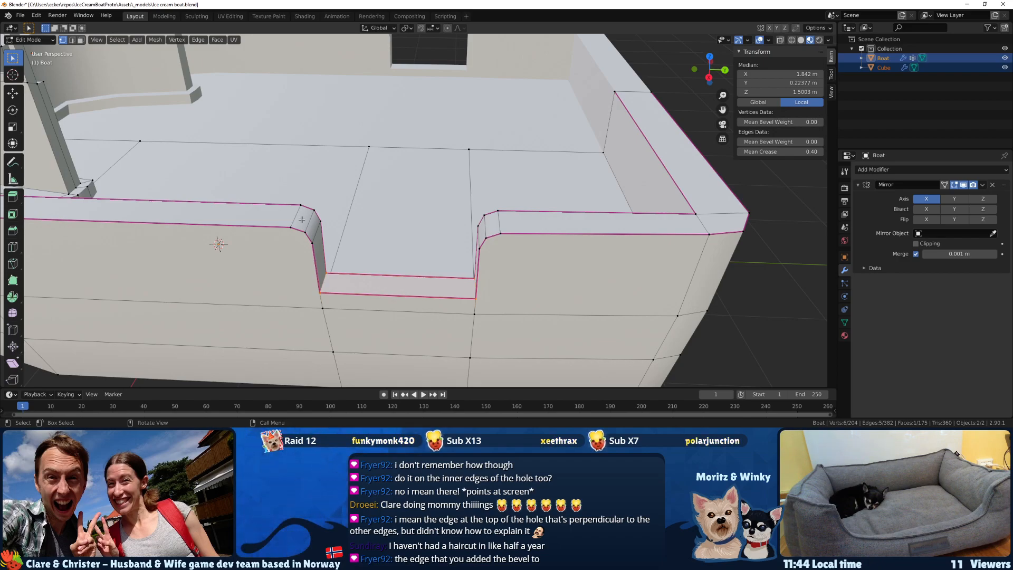
middle_drag(302, 219, 315, 193)
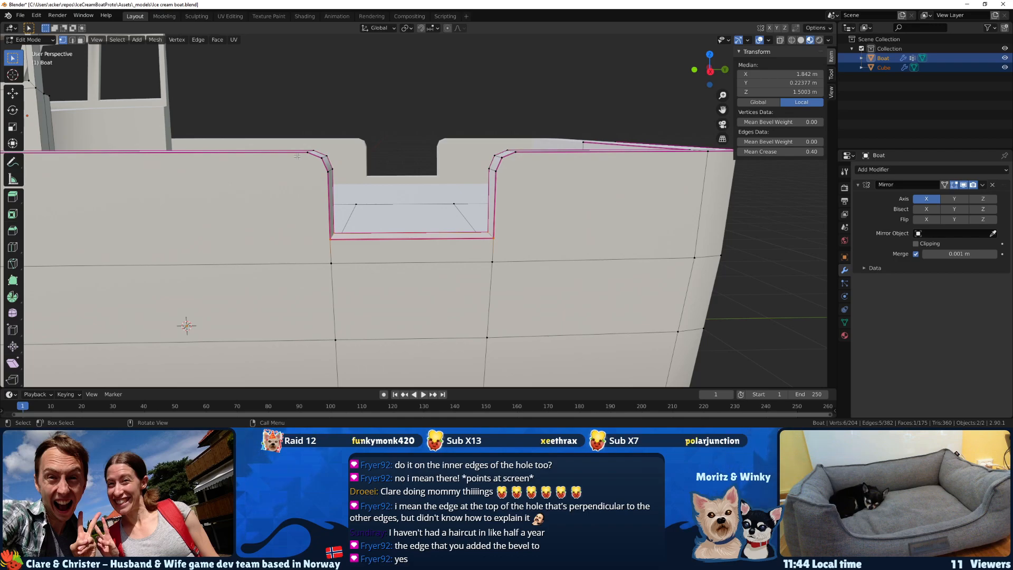
drag(294, 147, 346, 177)
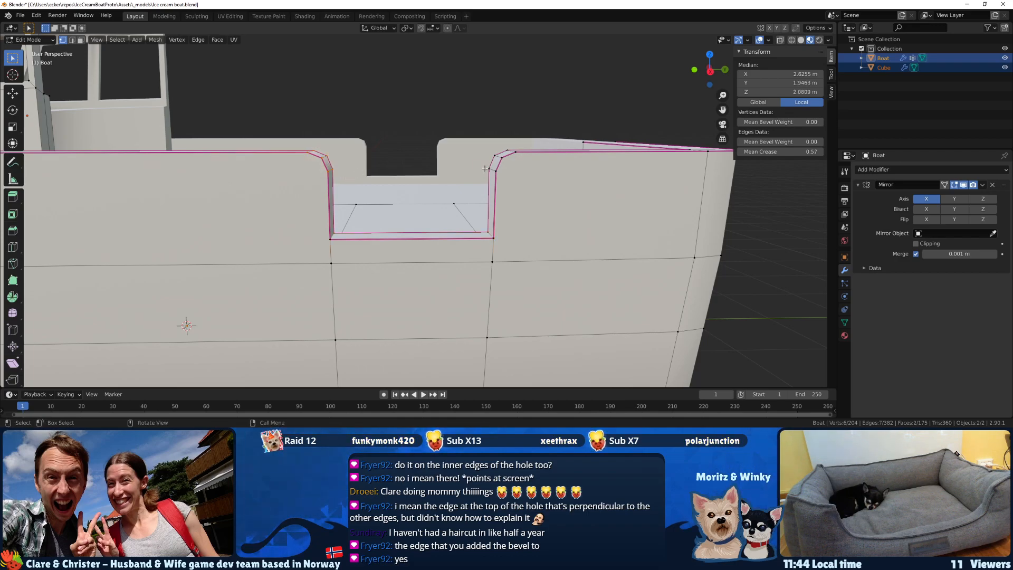
drag(484, 148, 287, 135)
drag(538, 182, 332, 158)
middle_drag(338, 153, 358, 110)
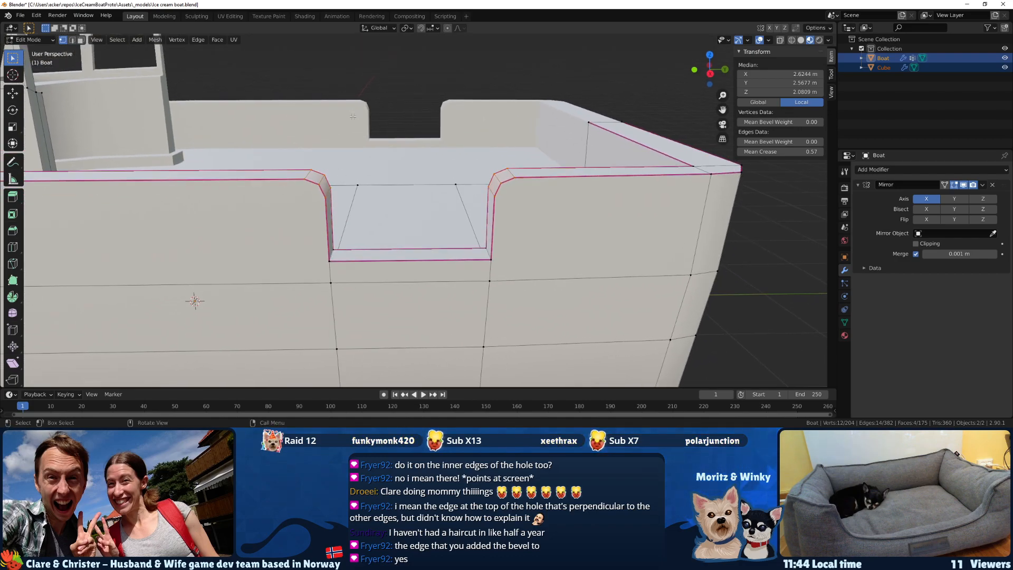
key(ctrl+s)
Select the four vertices of the transom's inner face and move them about 0.16 m along Y to thin the wall.
middle_drag(385, 145, 540, 163)
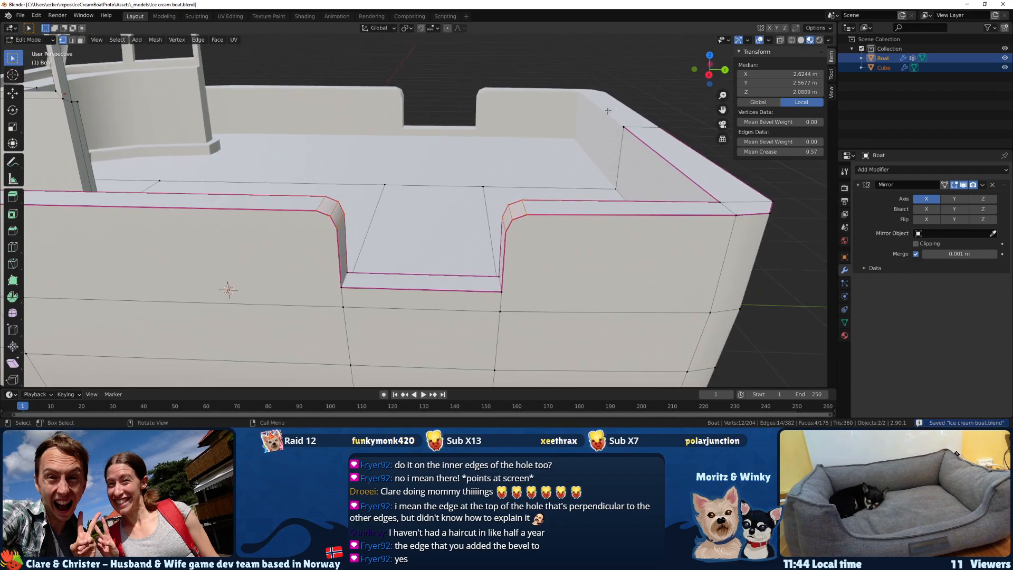
click(623, 128)
middle_drag(624, 145, 628, 203)
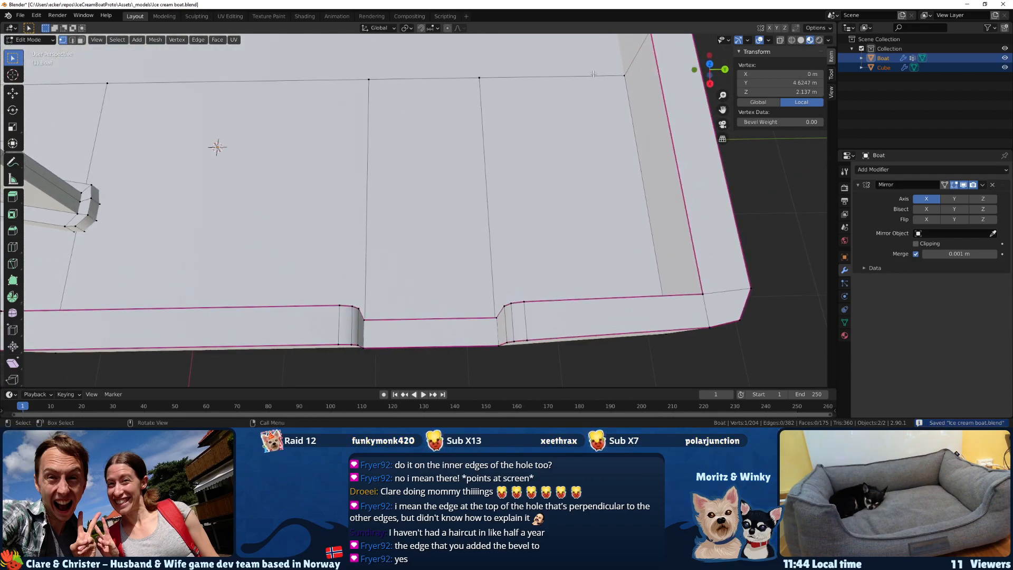
shift+click(632, 82)
middle_drag(462, 158, 536, 127)
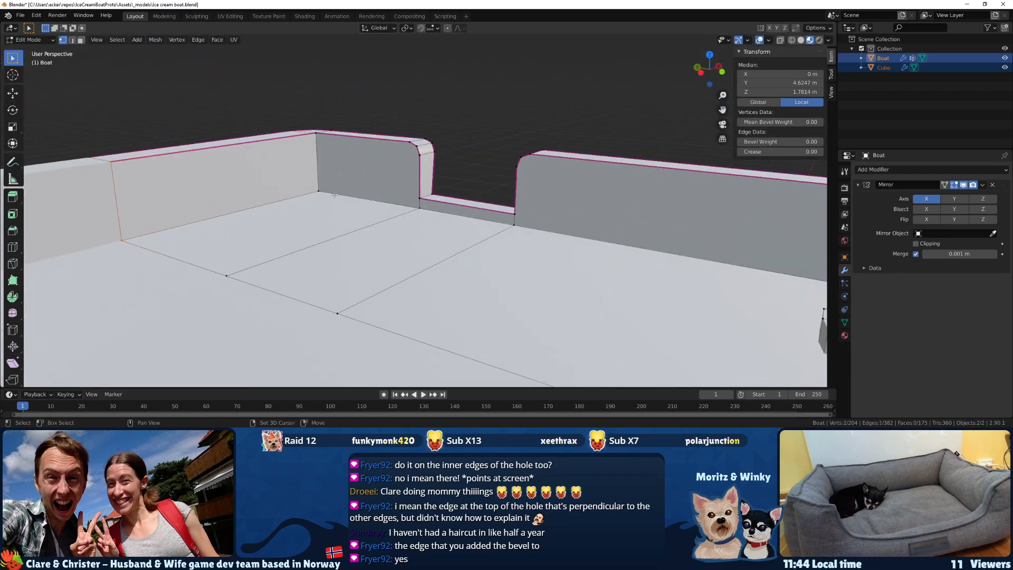
shift+click(318, 135)
middle_drag(312, 138, 422, 179)
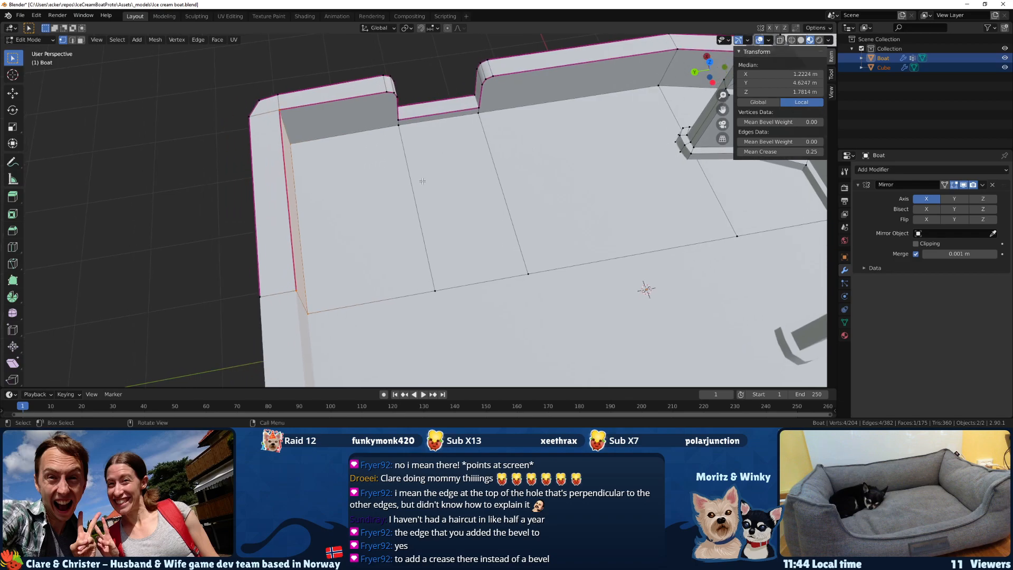
key(g)
key(y)
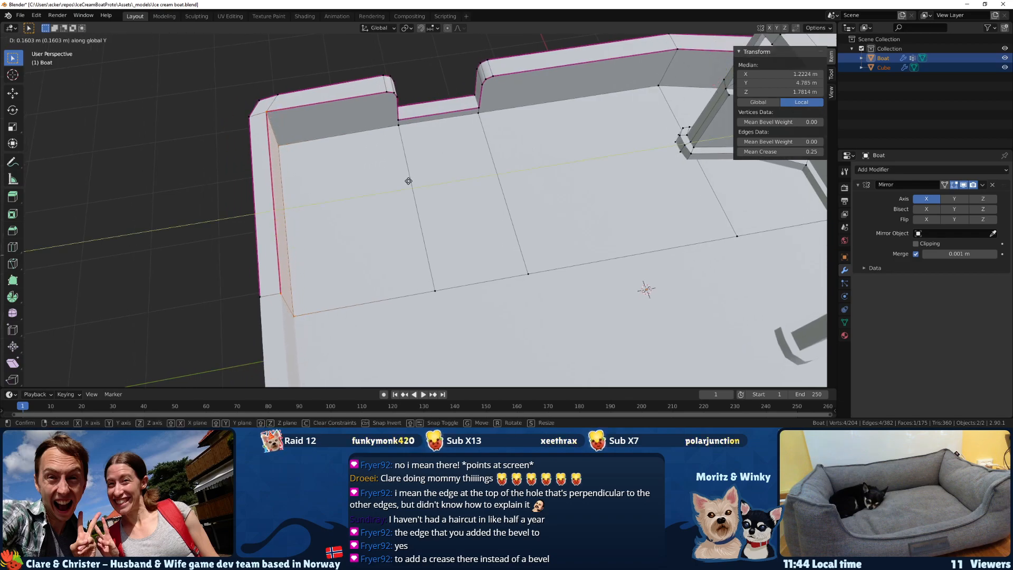
click(408, 180)
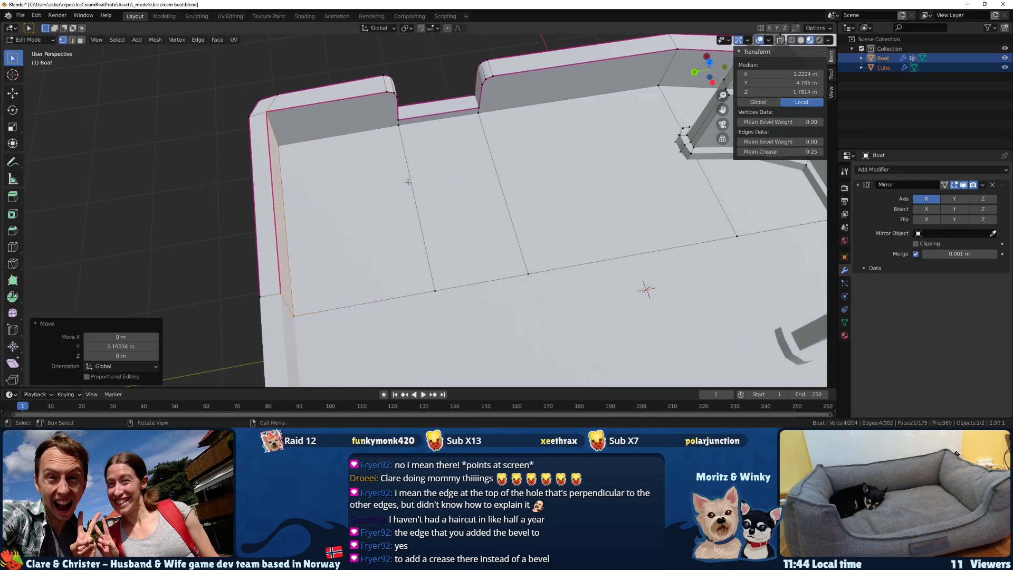
Examine the side opening's bevelled corners up close and the whole hull in Object Mode.
middle_drag(388, 179, 182, 163)
middle_drag(484, 252, 427, 217)
scroll(443, 221, up, 3)
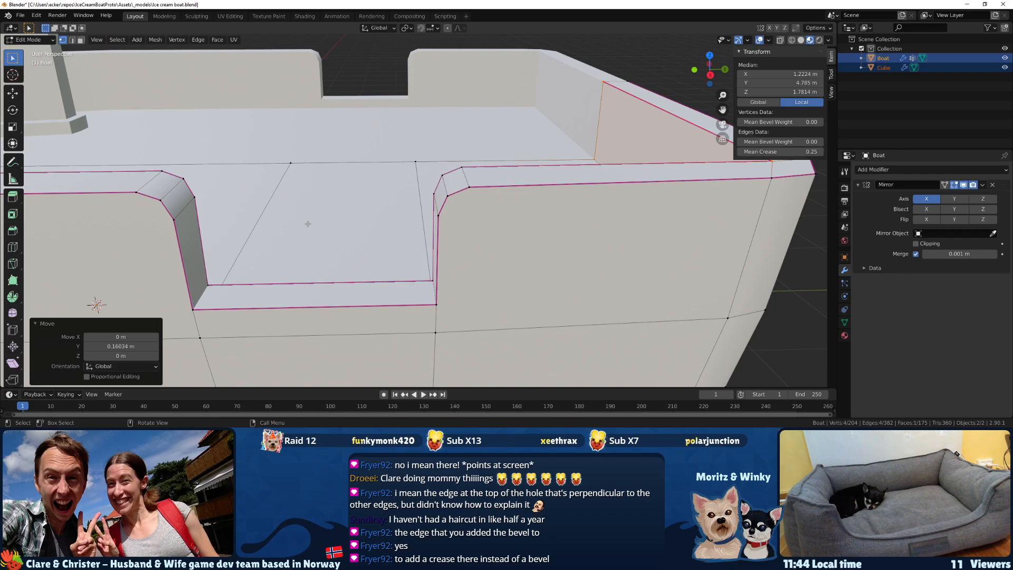
middle_drag(308, 223, 213, 150)
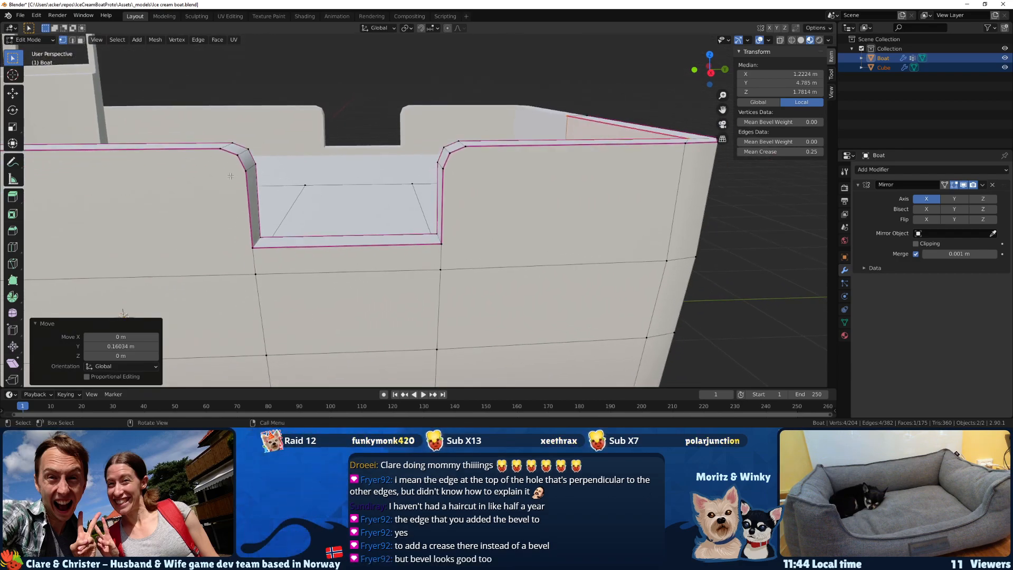
scroll(231, 175, up, 3)
middle_drag(393, 183, 400, 187)
scroll(401, 187, down, 3)
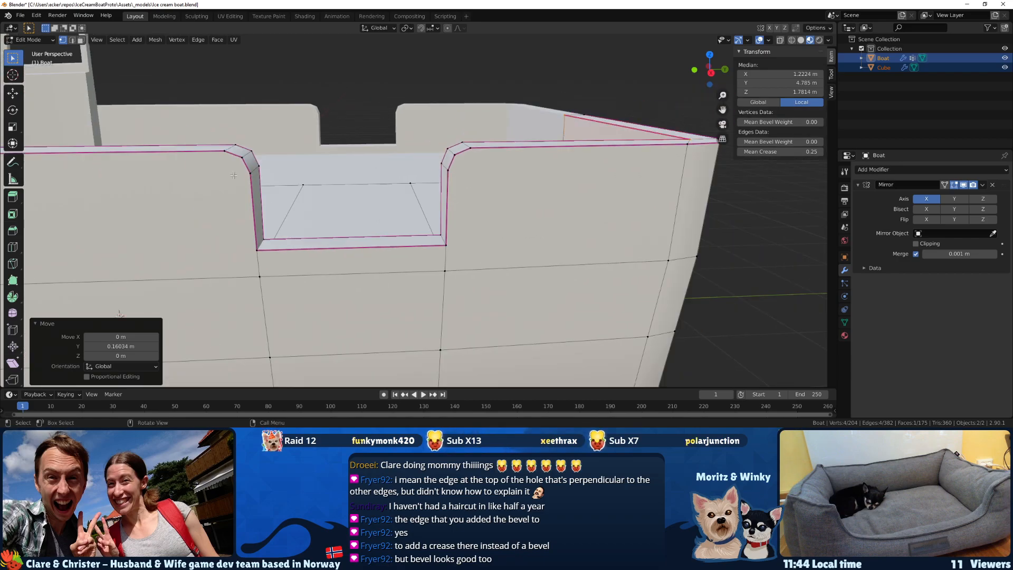
middle_drag(248, 195, 326, 279)
scroll(253, 194, down, 3)
key(Tab)
key(Tab)
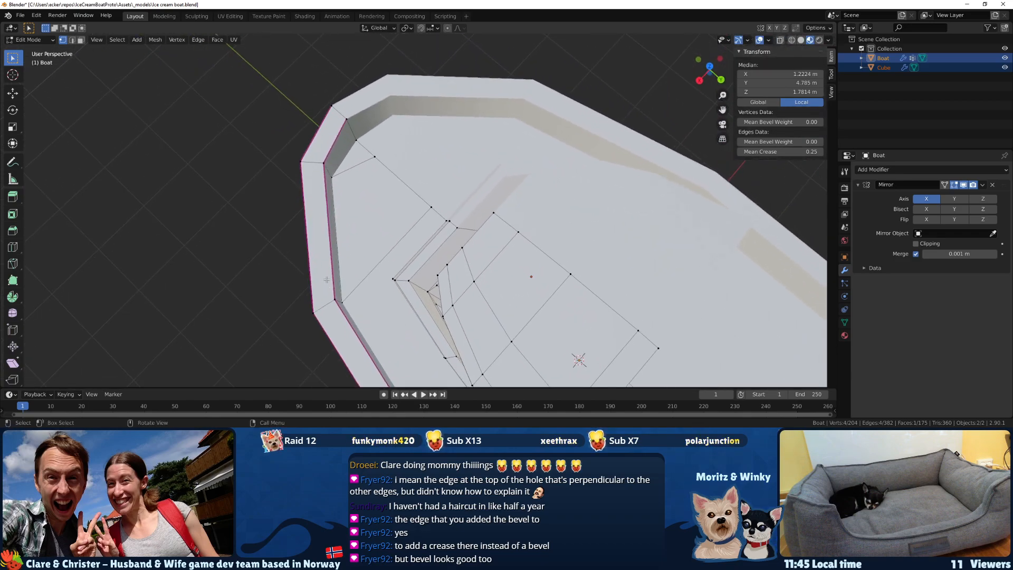
Knife-cut near the bow from the deck's centreline across the rim and down the hull side to a bottom vertex.
key(k)
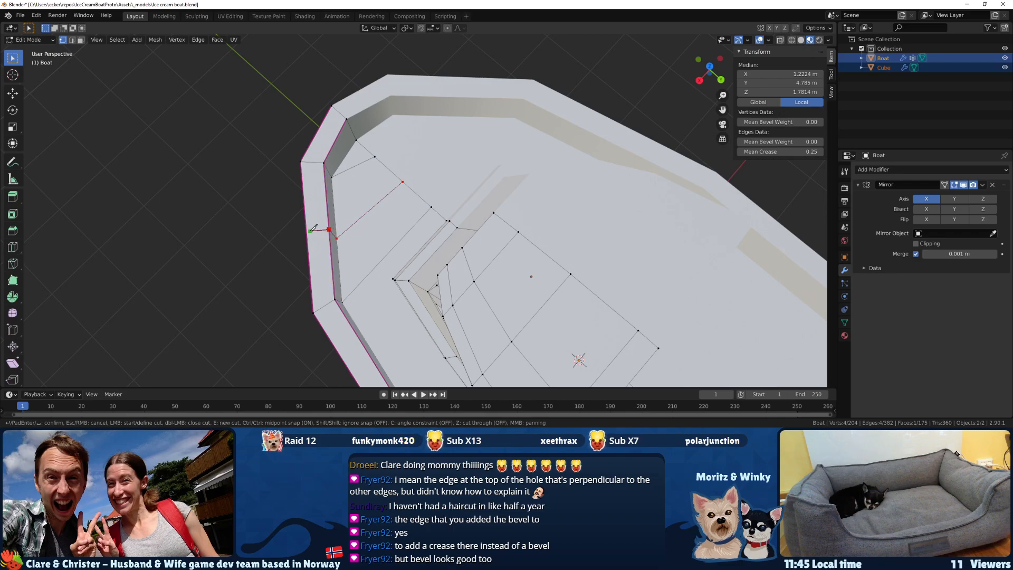
middle_drag(315, 228, 389, 173)
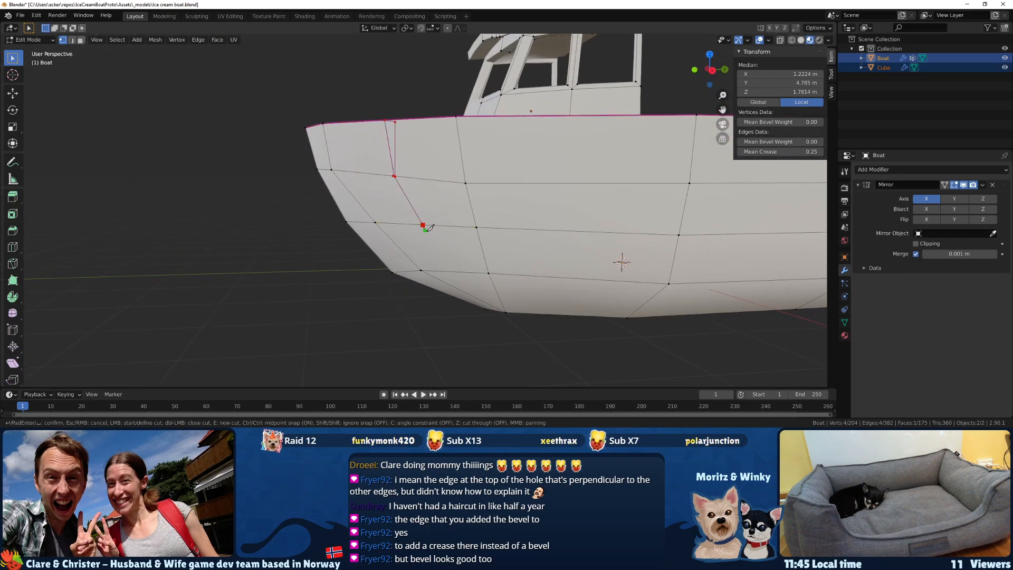
middle_drag(454, 268, 481, 242)
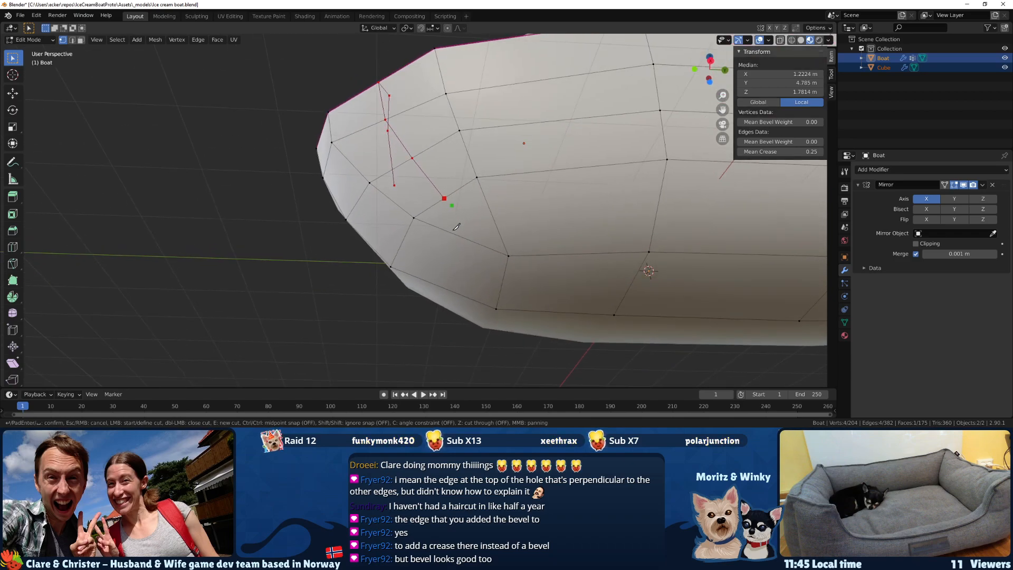
click(509, 255)
key(Return)
Deselect the new cut's centreline deck vertex and move the remaining vertices about 0.138 m in X and -0.051 m in Y from above.
middle_drag(509, 255, 391, 3)
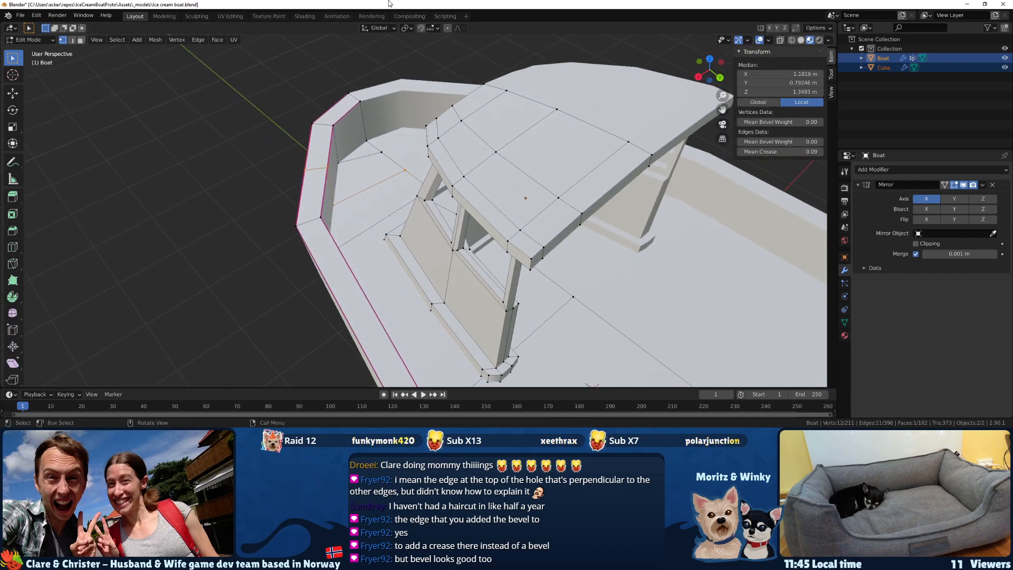
scroll(403, 178, down, 1)
shift+click(403, 177)
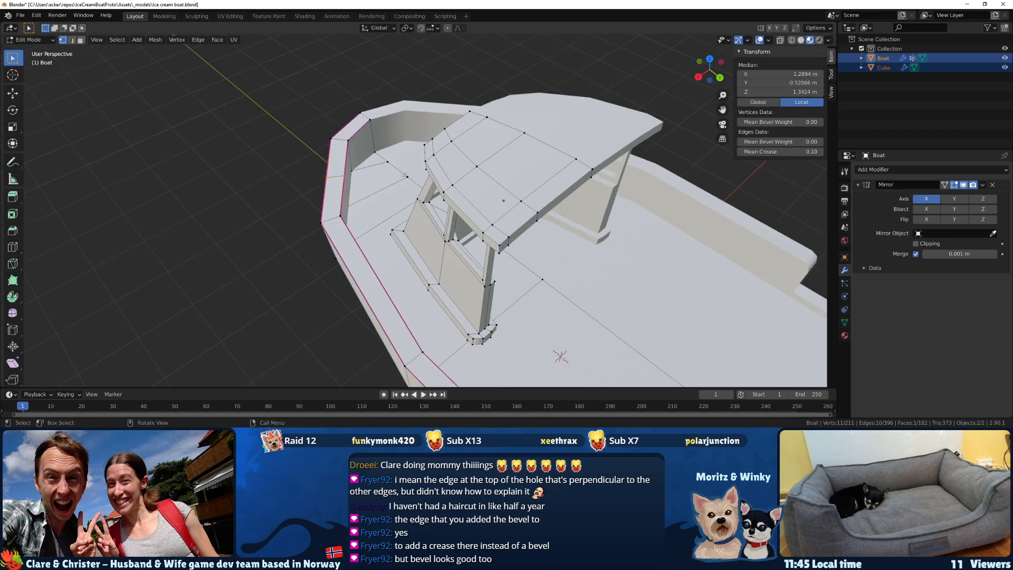
key(KP_7)
key(g)
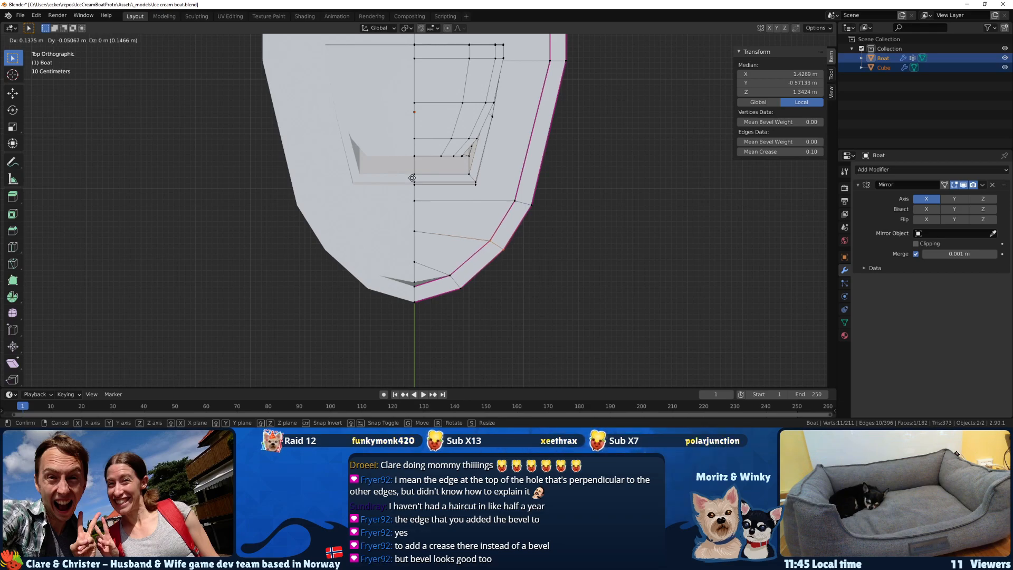
click(412, 178)
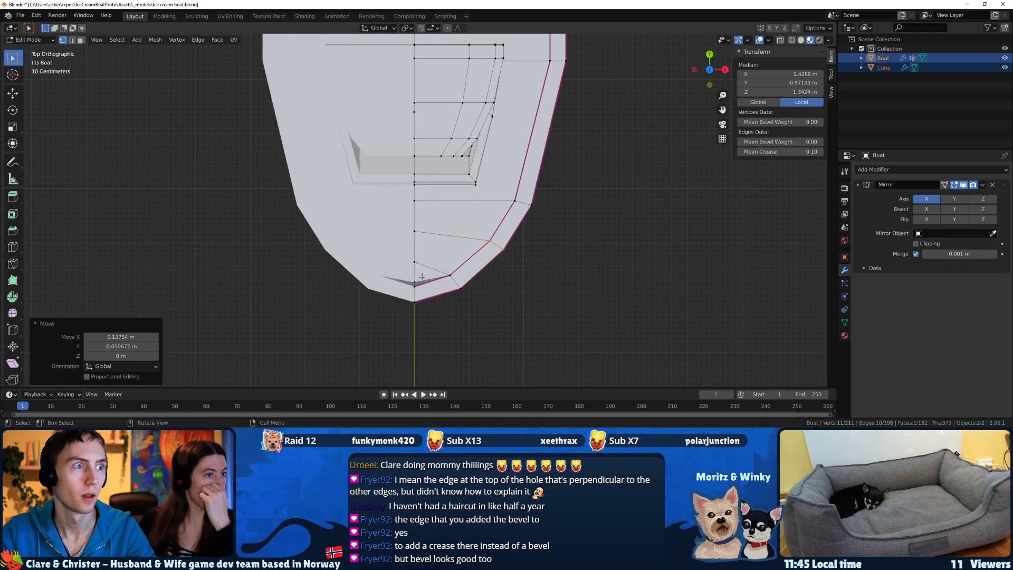
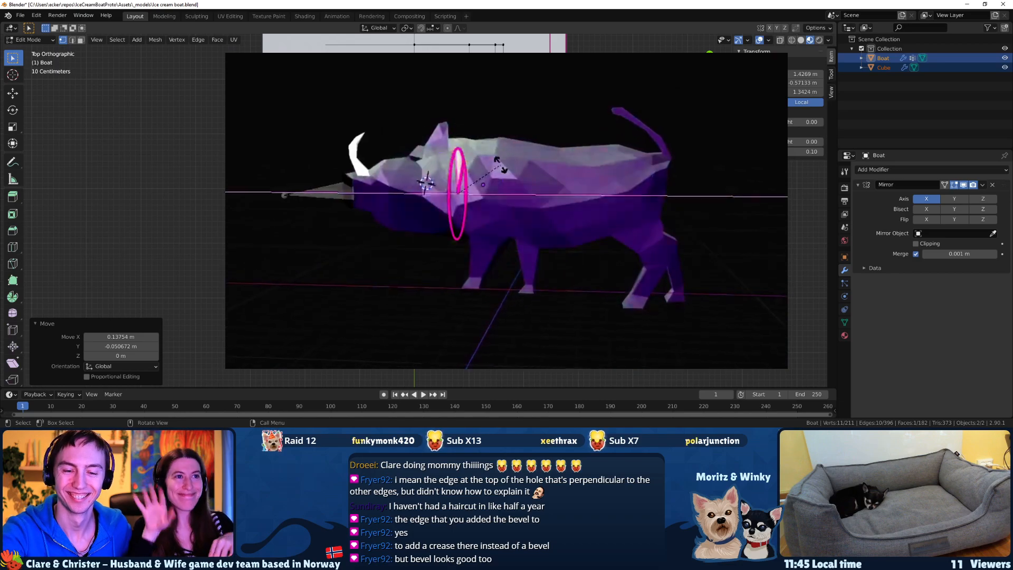
Select the bottom vertex and the adjoining lower-hull vertex near the bow and move them about -0.04 m in X and 0.02 m in Y from above.
middle_drag(527, 222, 459, 153)
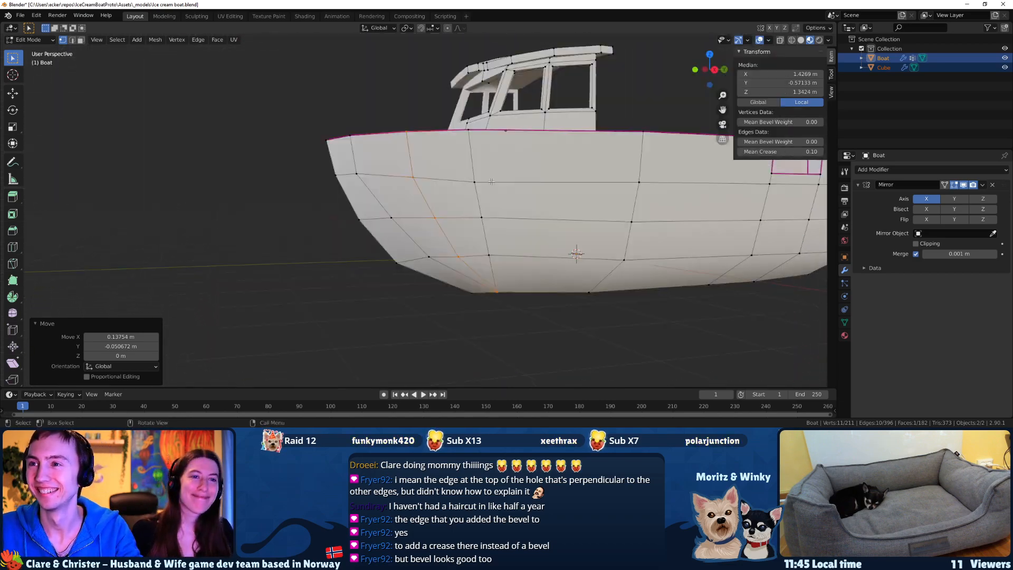
scroll(422, 211, up, 3)
middle_drag(425, 232, 509, 233)
scroll(422, 208, up, 2)
click(365, 239)
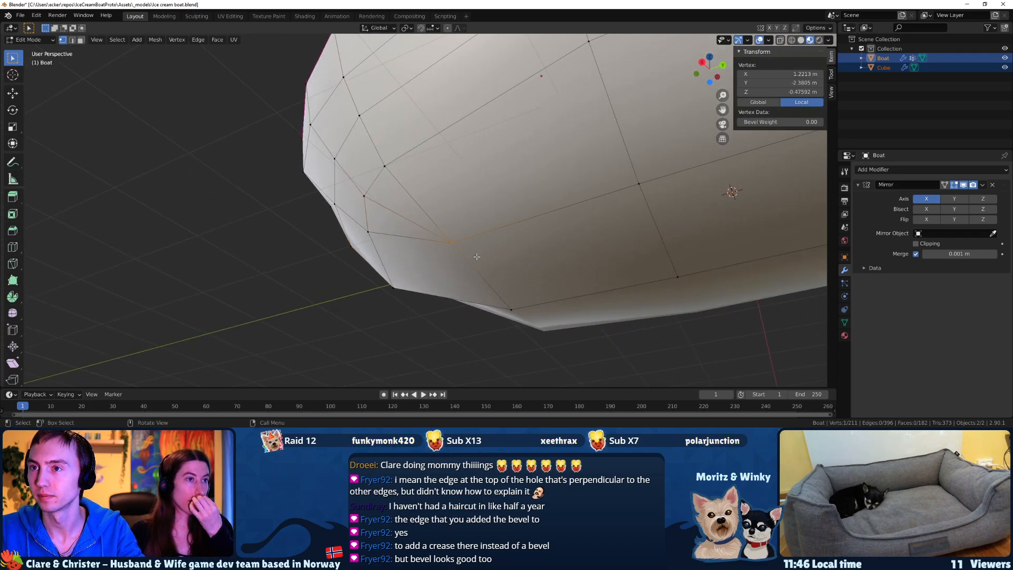
shift+click(364, 195)
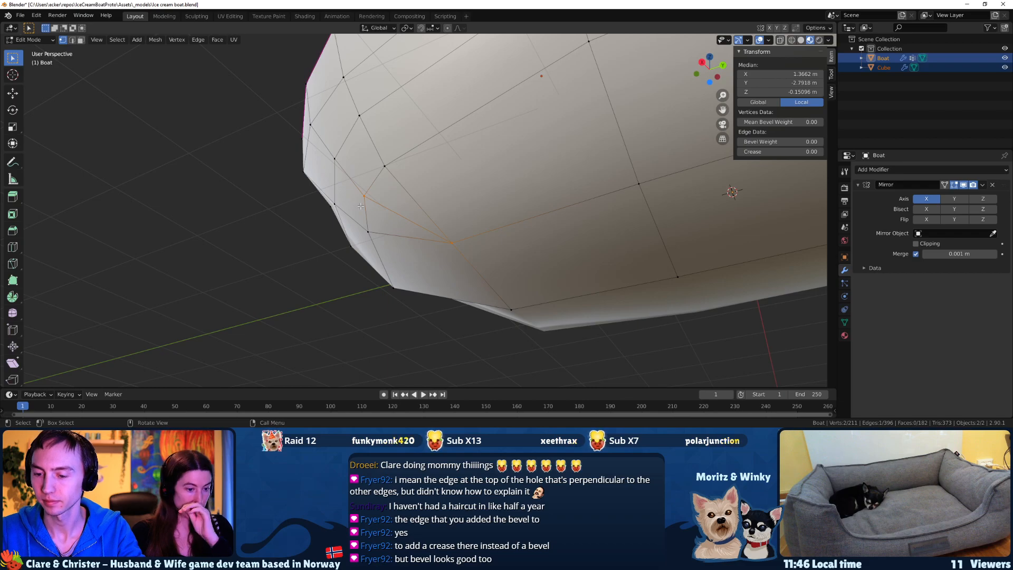
key(KP_7)
click(347, 215)
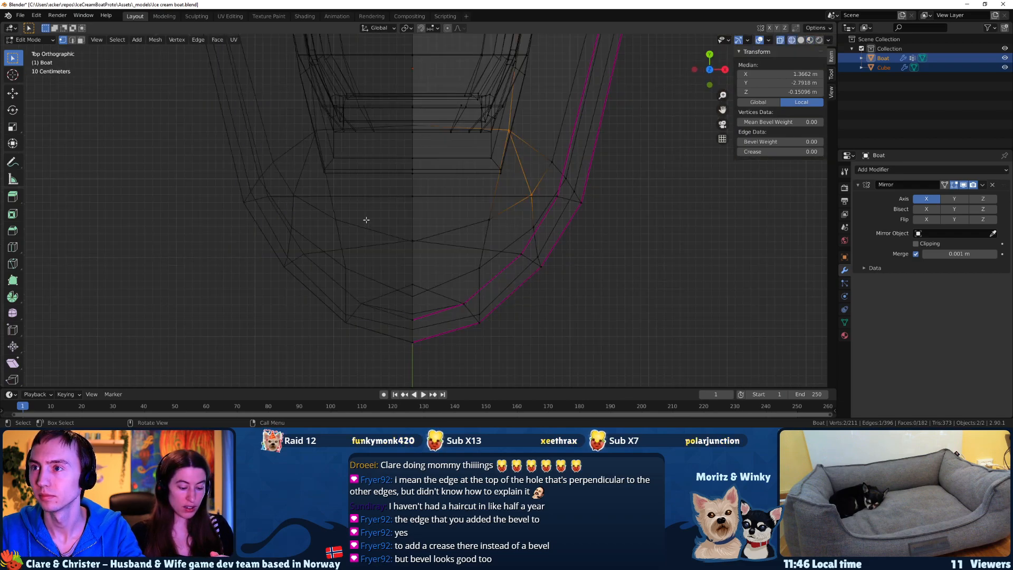
shift+middle_drag(532, 151, 493, 210)
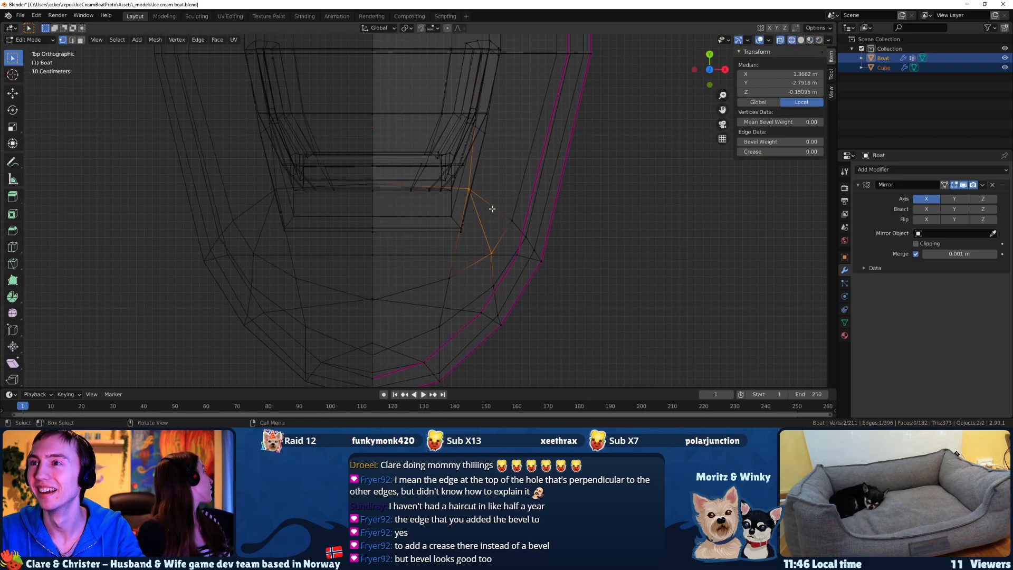
key(g)
click(489, 208)
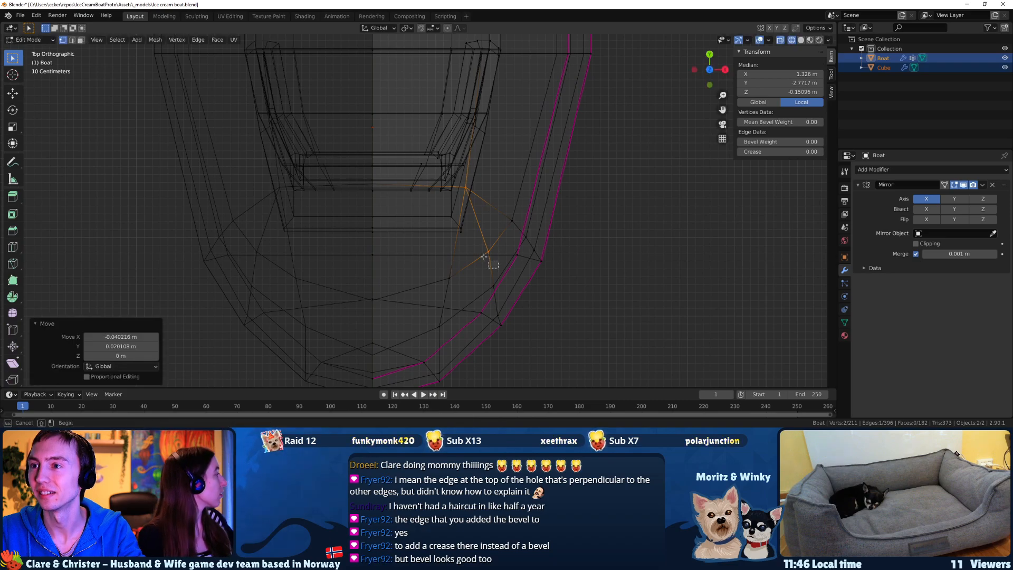
Nudge individual hull vertices near the bow cut from above, shifting one about -0.02 m in X and -0.04 m in Y to smooth the curve.
click(485, 257)
key(g)
click(482, 258)
click(488, 282)
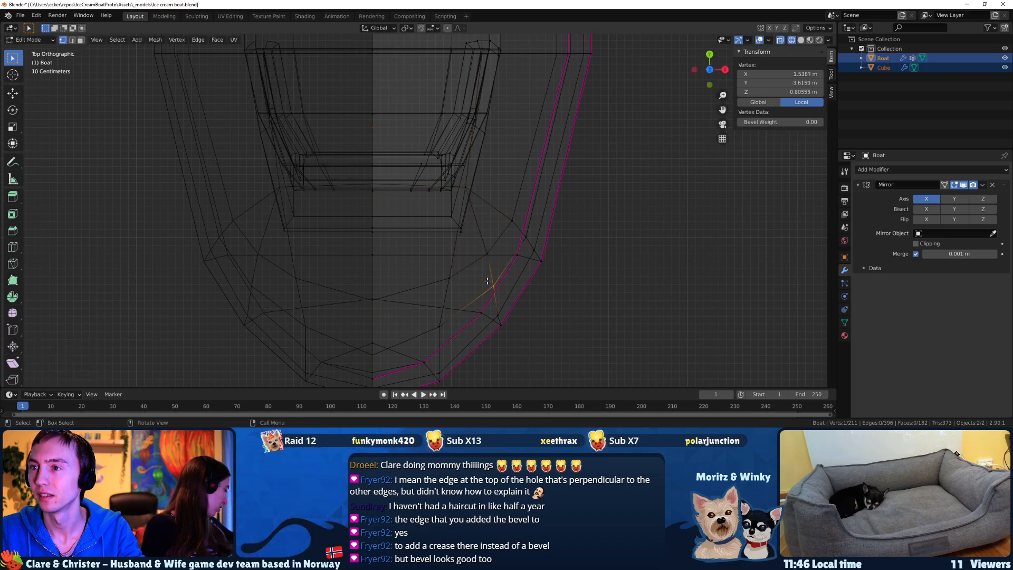
key(g)
click(486, 285)
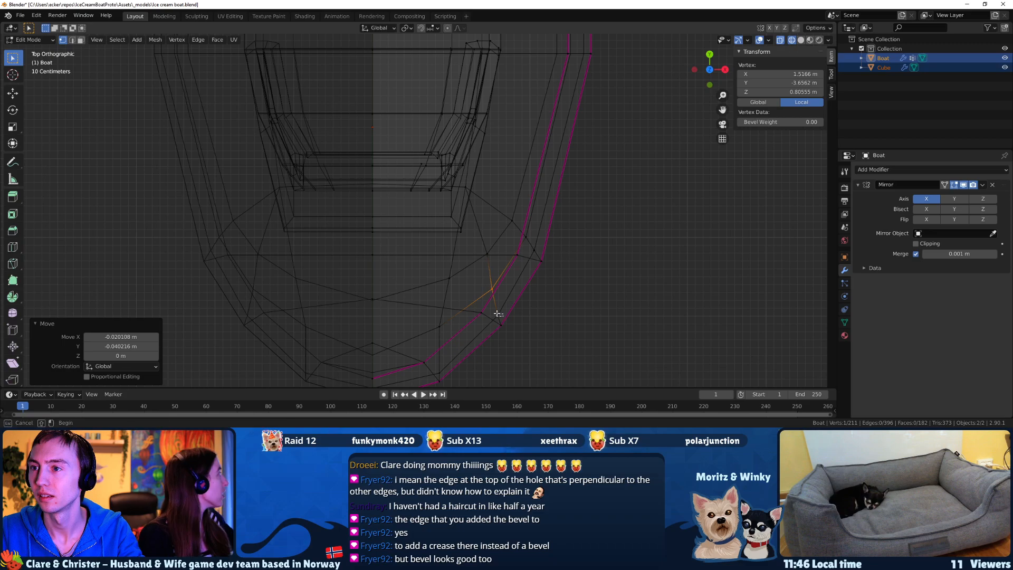
click(497, 317)
key(g)
click(495, 313)
Reposition the lower bow hull vertex from above to about X 0.884 m, Y -4.145 m.
middle_drag(495, 313, 490, 304)
click(430, 318)
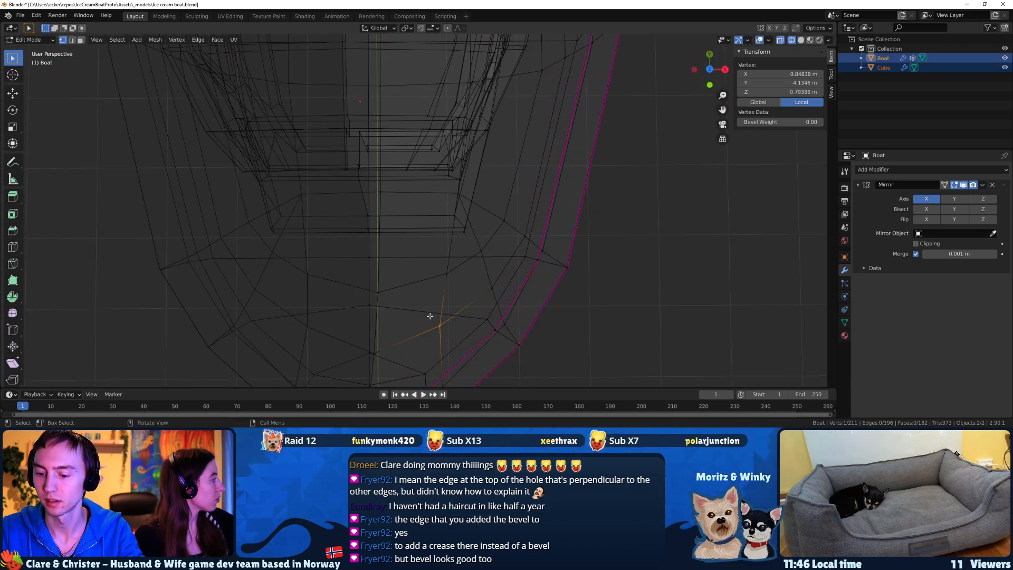
key(KP_7)
key(g)
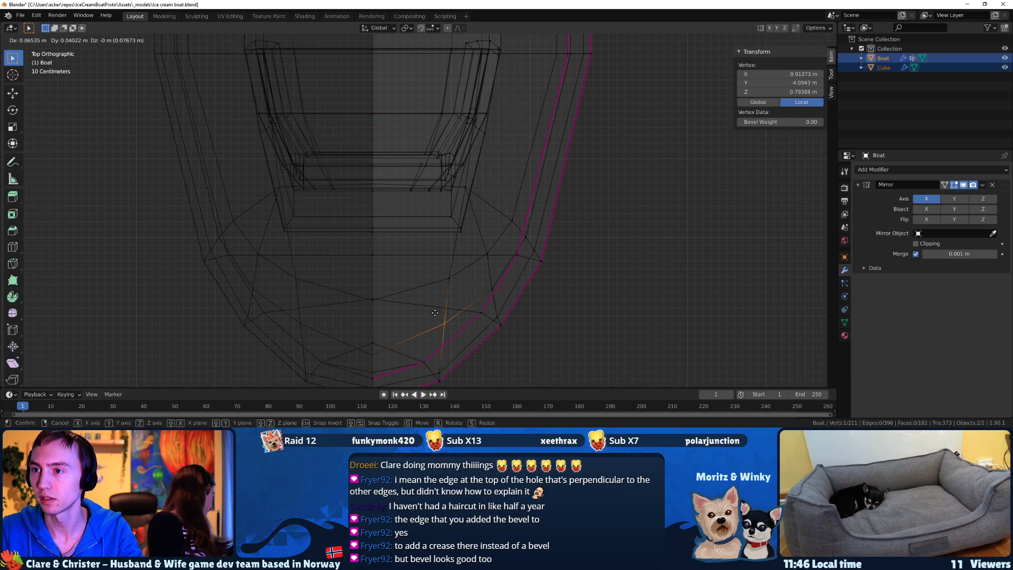
click(434, 313)
key(g)
click(438, 330)
Restore the shaded view and examine the rounded bow in Object Mode.
middle_drag(437, 330, 394, 261)
key(z)
click(380, 316)
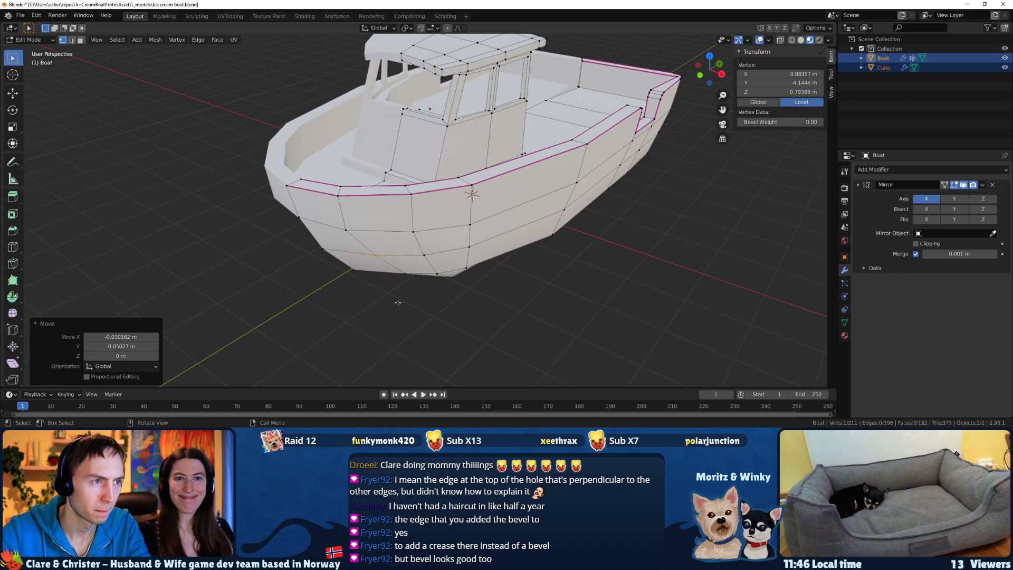
key(Tab)
mouse_move(427, 236)
middle_down()
mouse_move(417, 227)
mouse_move(434, 204)
mouse_move(413, 268)
mouse_move(387, 263)
mouse_move(448, 241)
mouse_move(411, 232)
middle_up()
key(Tab)
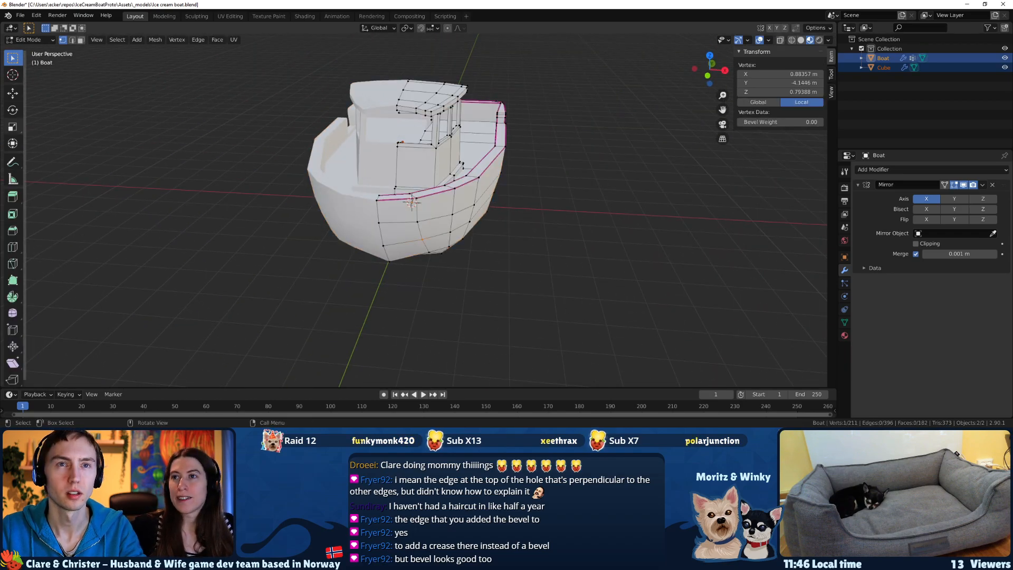
Switch to the browser, search for "grandiosa fredags pizza" in a new tab and browse the image results.
key(alt+Tab)
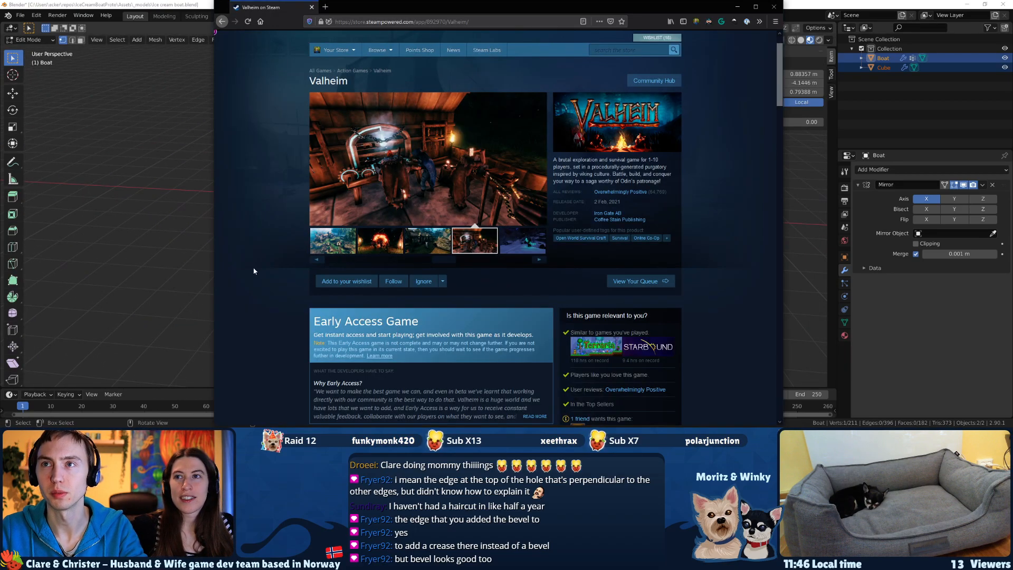
key(ctrl+t)
text(grandiosa fredag)
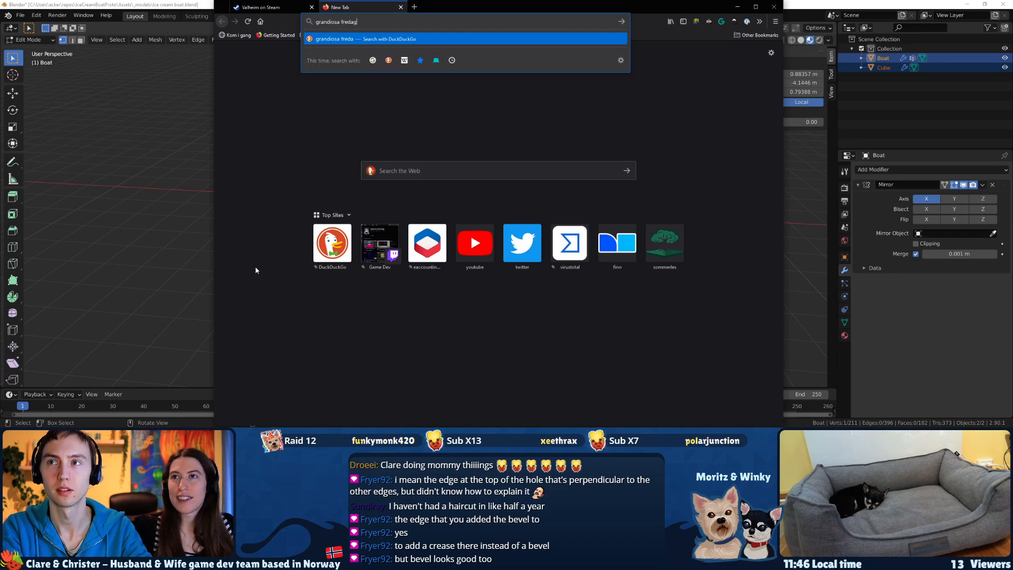
text(s pizza)
key(Return)
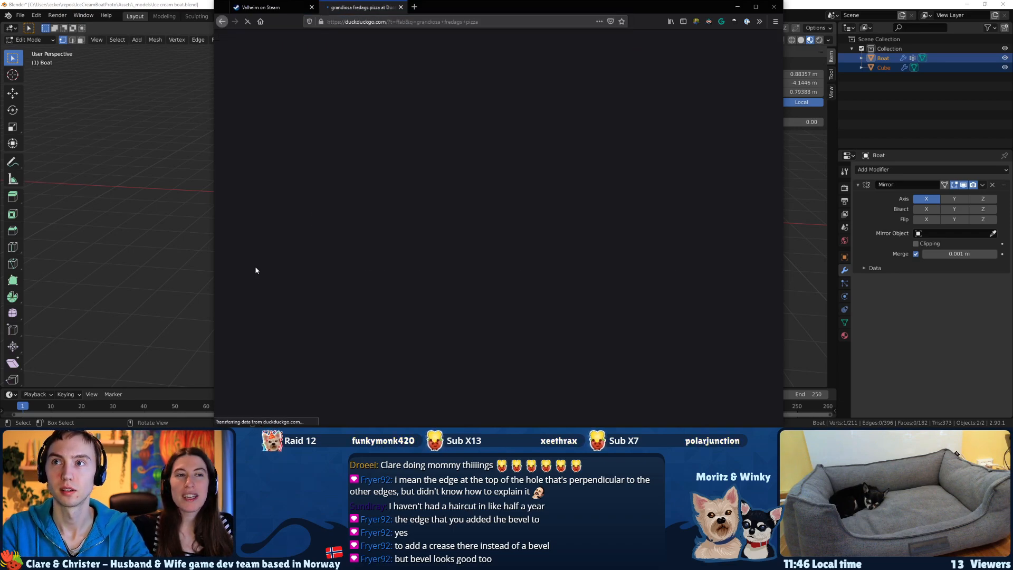
click(301, 63)
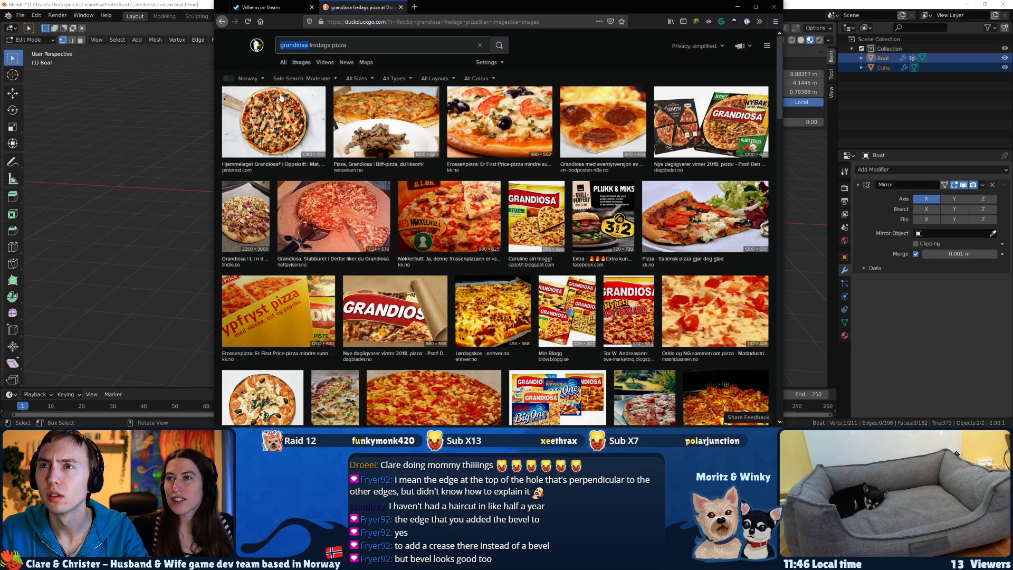
scroll(553, 235, down, 2)
scroll(583, 270, down, 3)
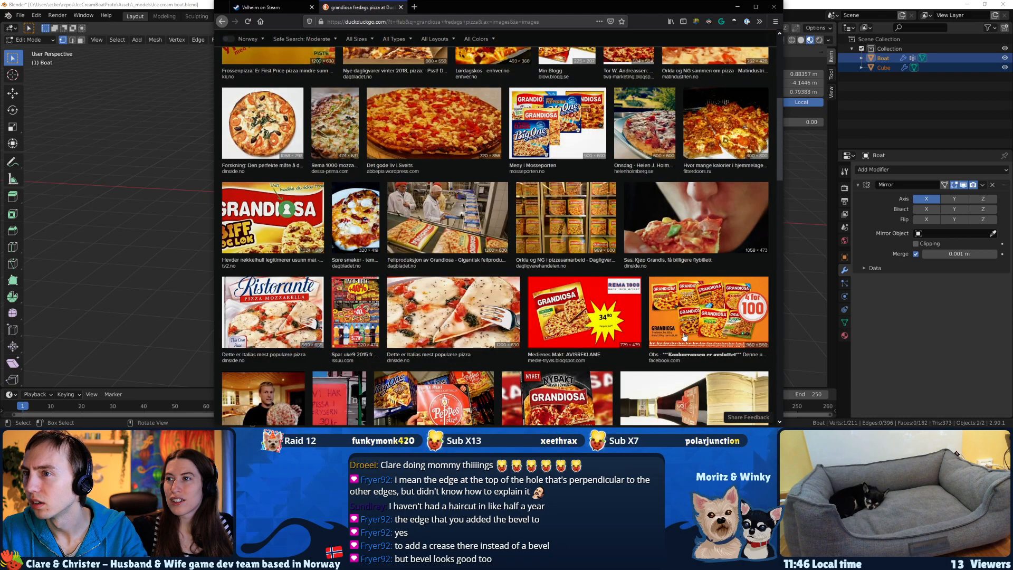
scroll(680, 320, down, 3)
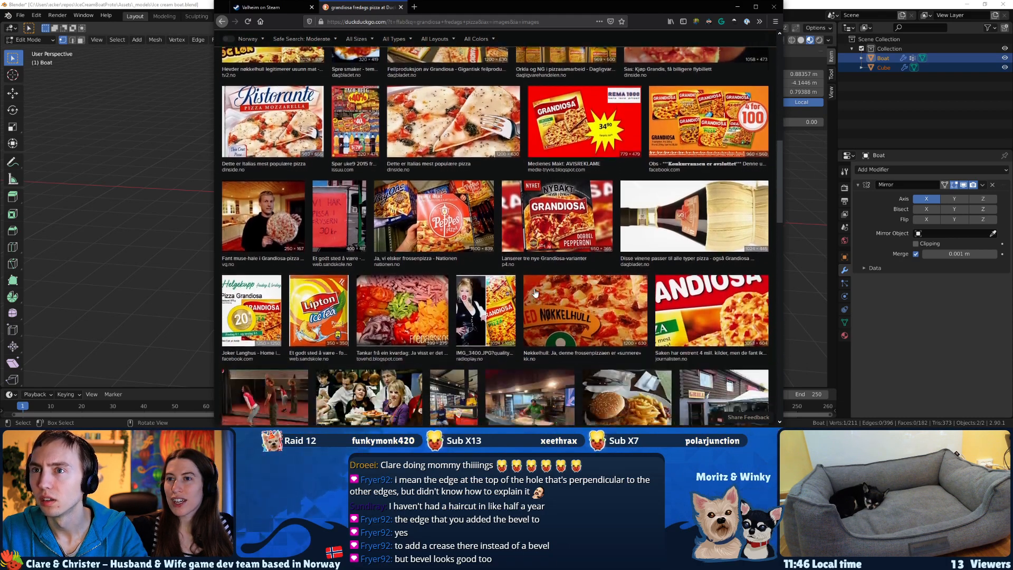
scroll(517, 271, down, 3)
scroll(515, 275, up, 11)
Open google.no and run the "grandiosa fredags pizza" query there as an image search.
click(356, 47)
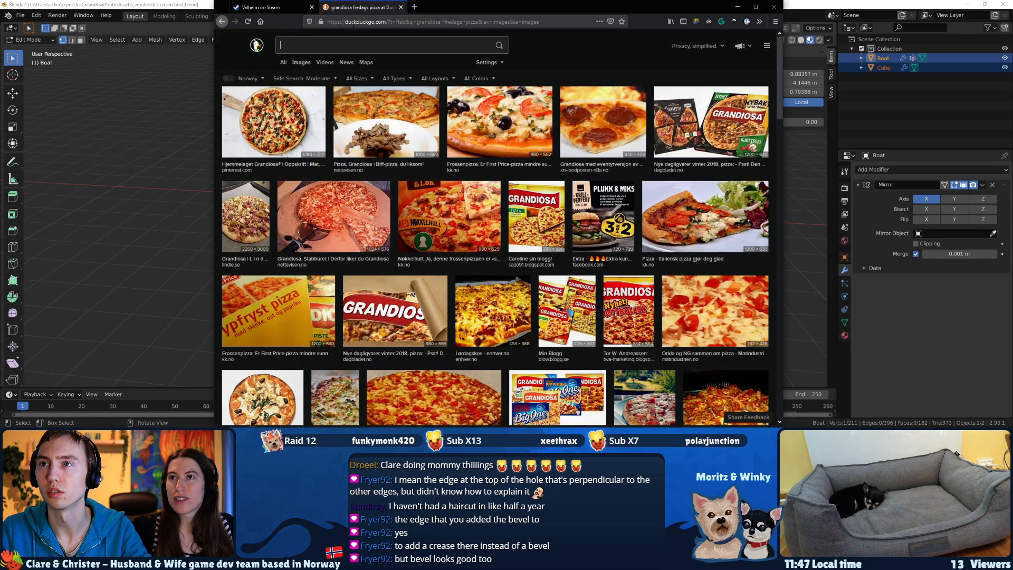
click(352, 22)
text(google.no)
key(Return)
text(grandiosa fredags pizza)
key(Return)
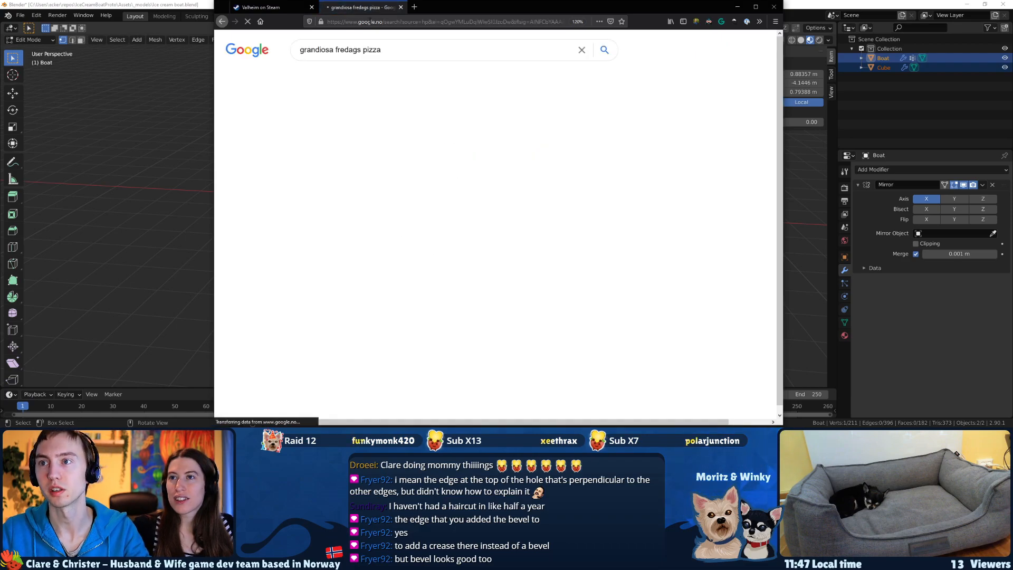
click(341, 75)
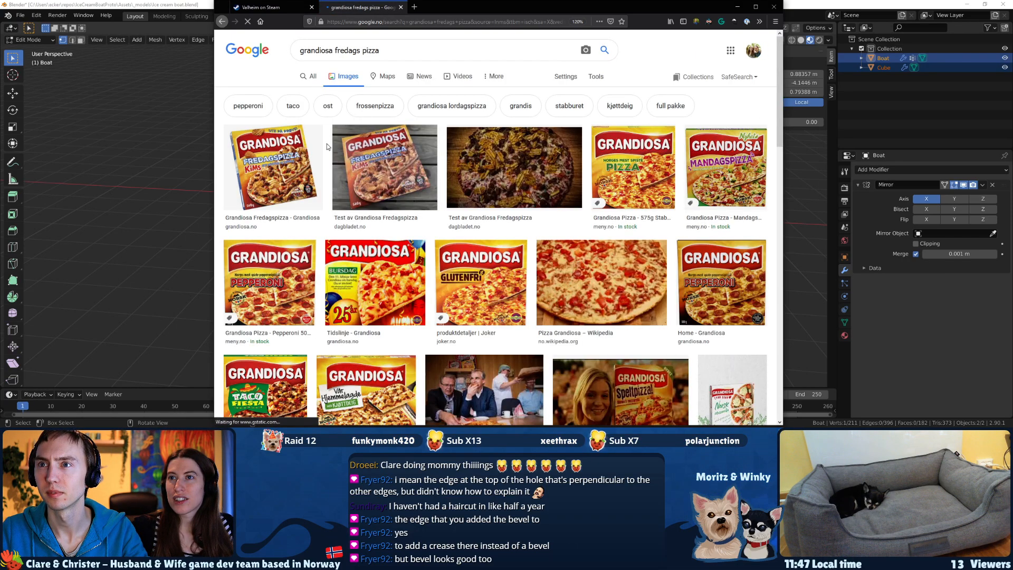
Preview the first Fredagspizza images and open the product page on the Grandiosa website.
click(277, 174)
key(Right)
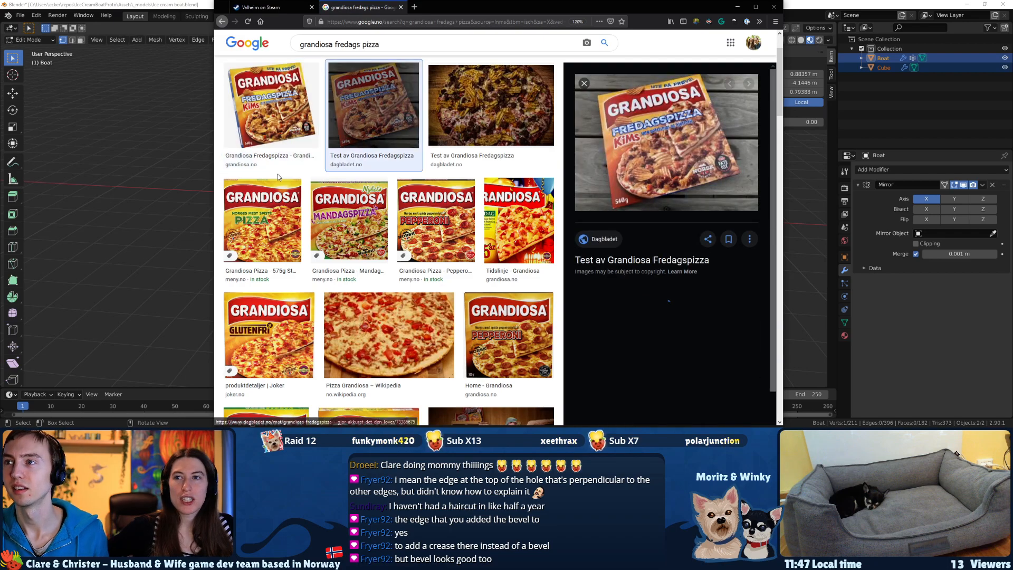
key(Right)
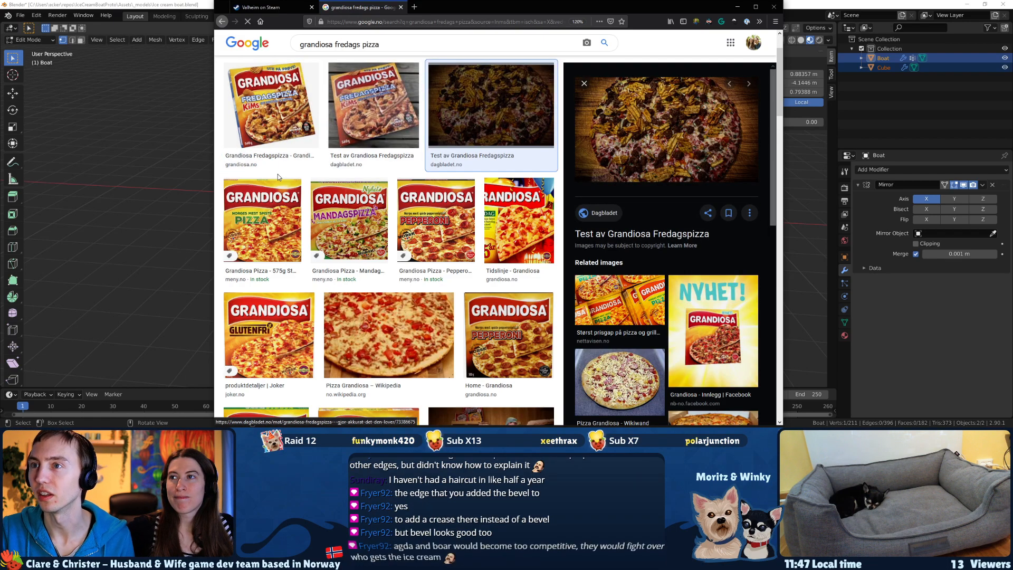
key(Left)
key(Left)
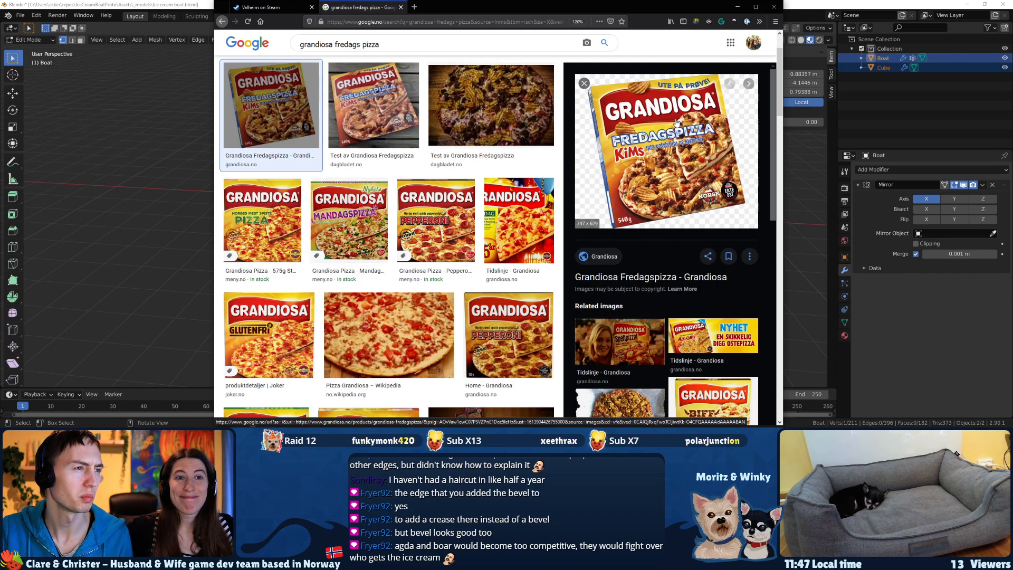
click(668, 145)
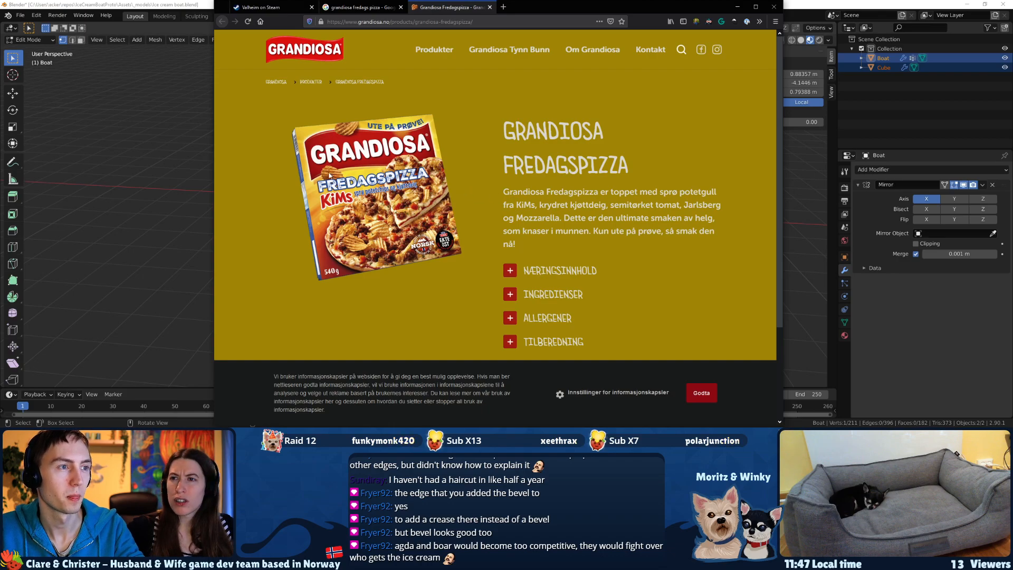
Switch back to Blender and save the boat file.
click(203, 5)
middle_drag(409, 172, 430, 166)
key(ctrl+s)
Examine the boat's bow, deck and rim from several angles, including in Object Mode.
scroll(402, 222, up, 3)
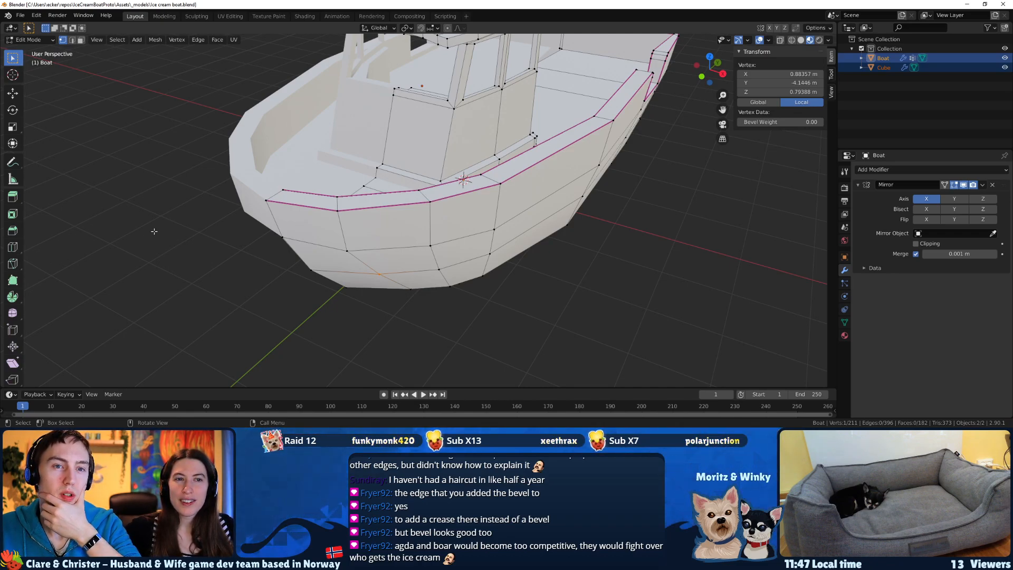
middle_drag(154, 231, 279, 283)
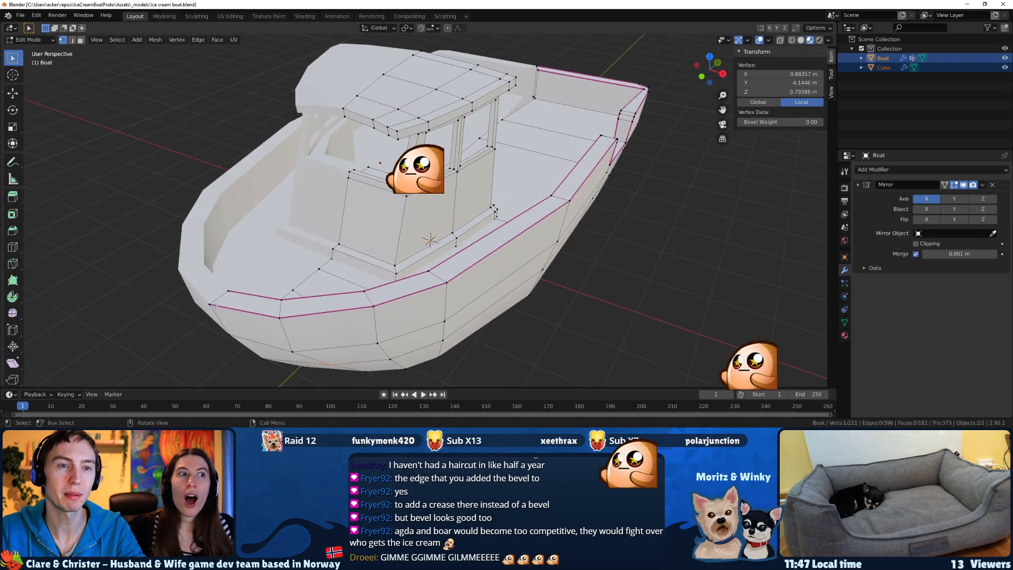
key(alt+Tab)
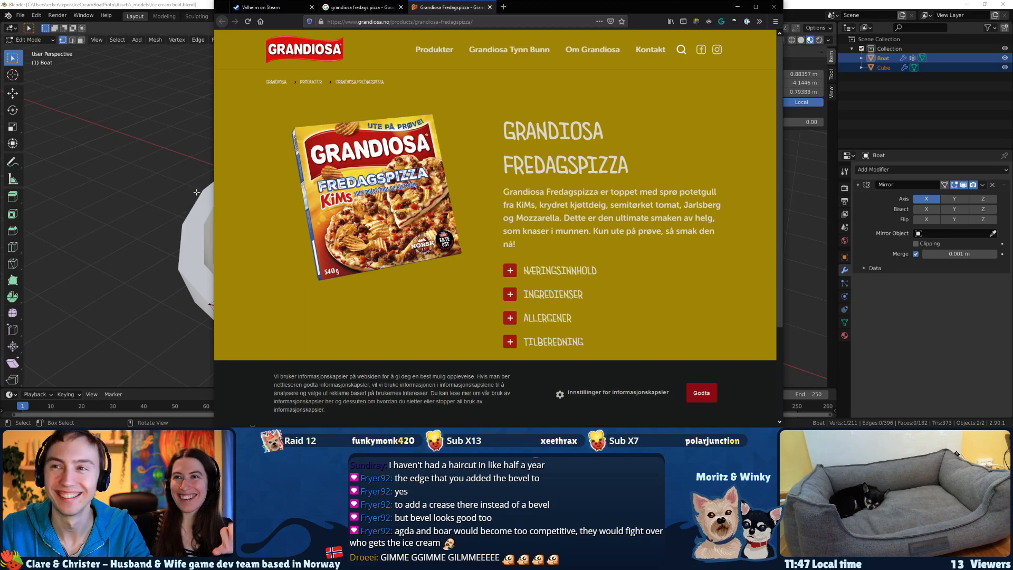
key(alt+Tab)
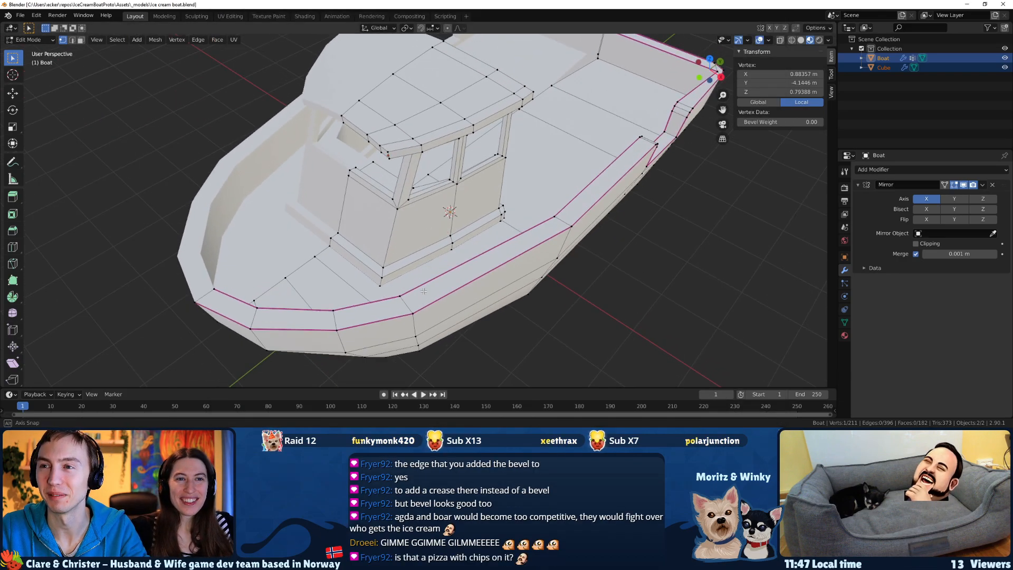
key(Tab)
middle_drag(424, 291, 369, 246)
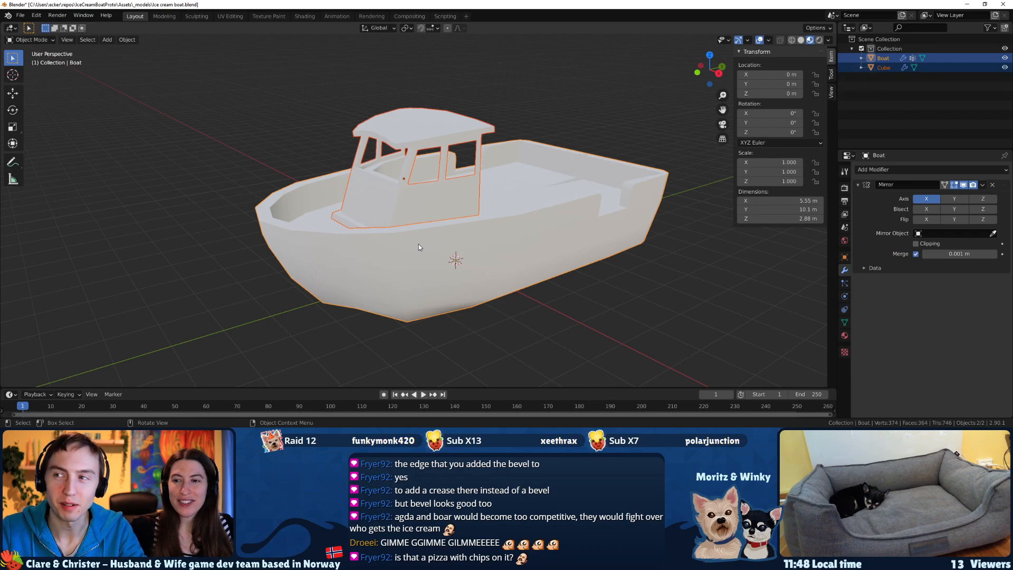
In Edit Mode, select the lower hull side's lengthwise row of seven vertices from the bow cut to the stern and edge-slide it toward the bottom.
key(Tab)
middle_drag(419, 244, 399, 290)
drag(366, 248, 366, 249)
middle_drag(366, 249, 419, 266)
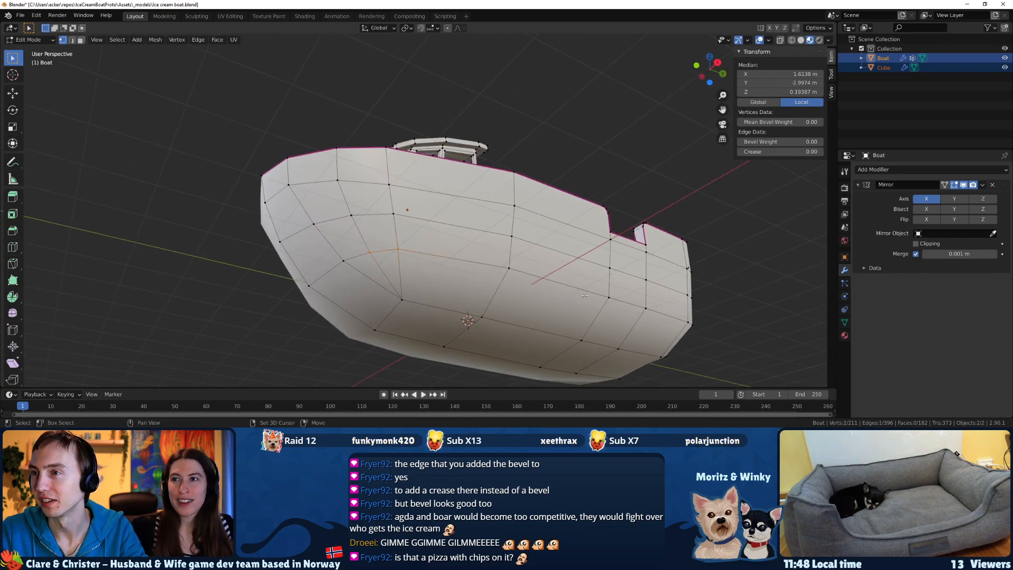
ctrl+click(691, 323)
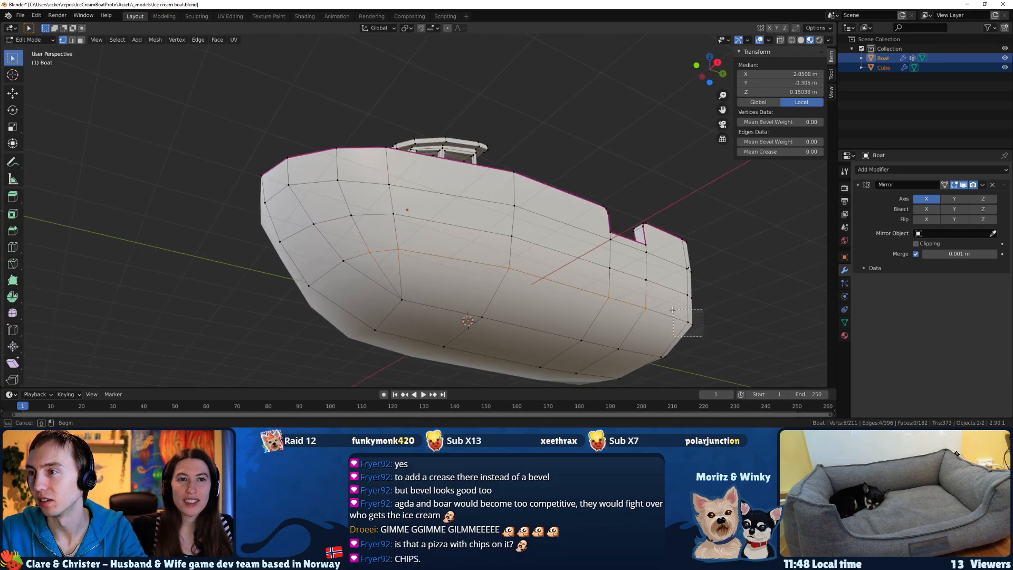
middle_drag(669, 321, 686, 330)
key(g)
key(z)
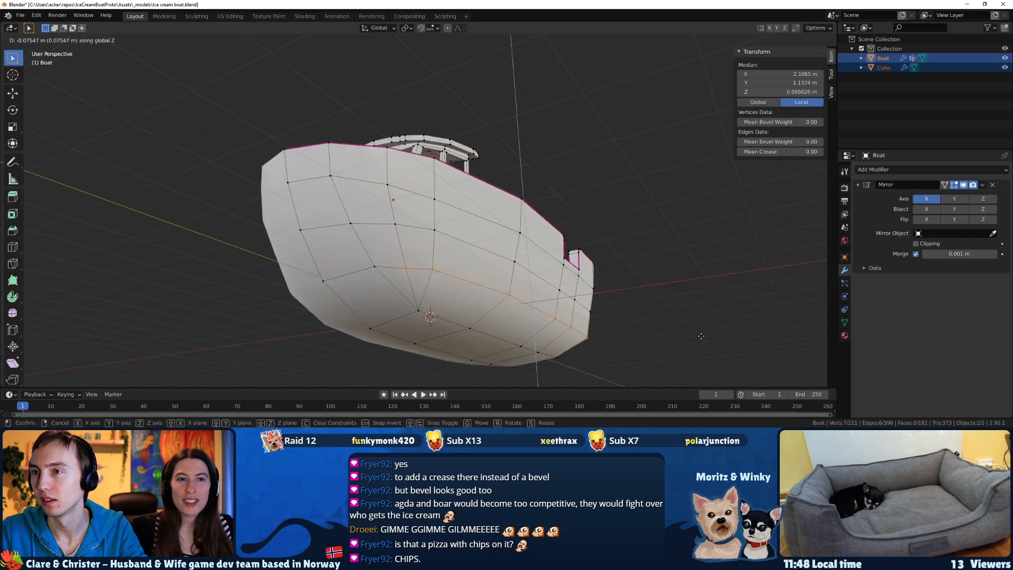
key(g)
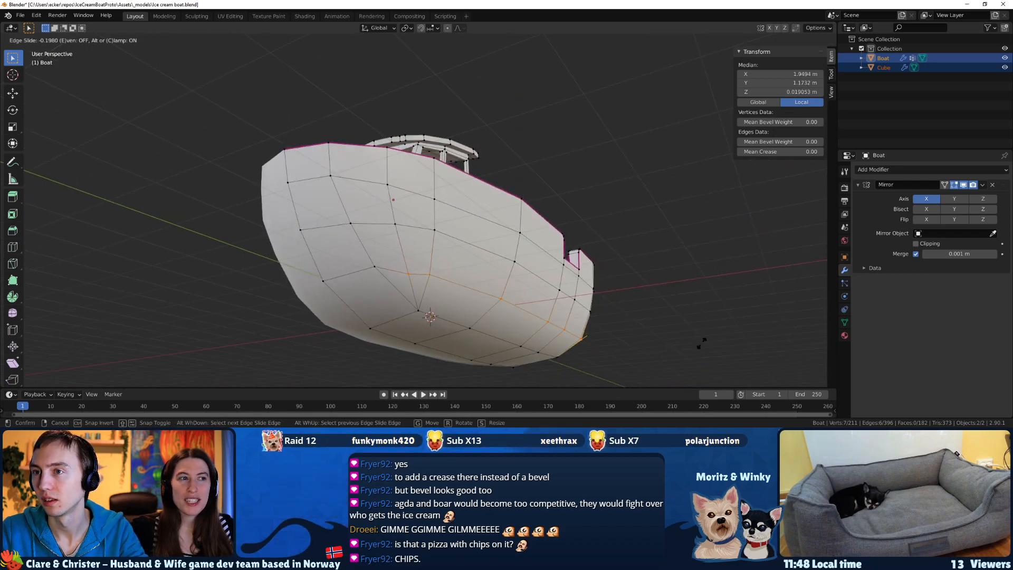
click(597, 328)
Drop the foremost vertex from the selected lower hull row and edge-slide the remaining six toward the bottom by a factor of about 0.156.
ctrl+drag(399, 269, 422, 258)
key(g)
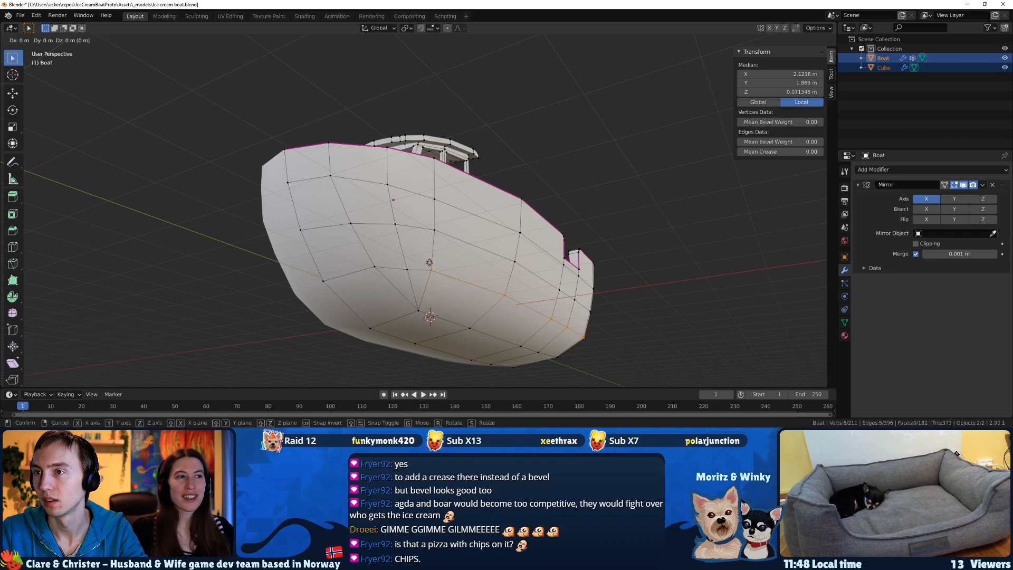
key(g)
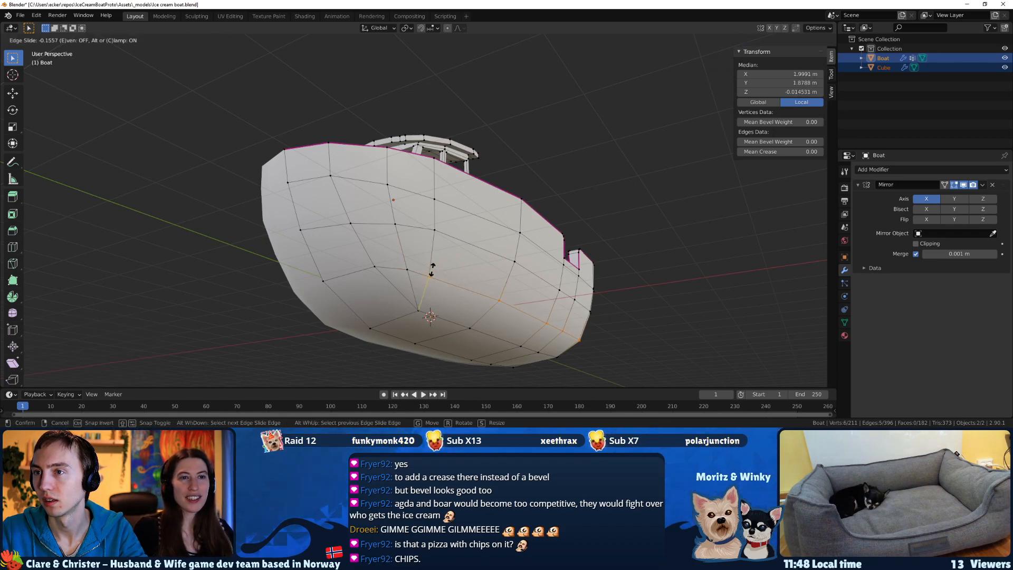
click(432, 270)
middle_drag(432, 269, 467, 290)
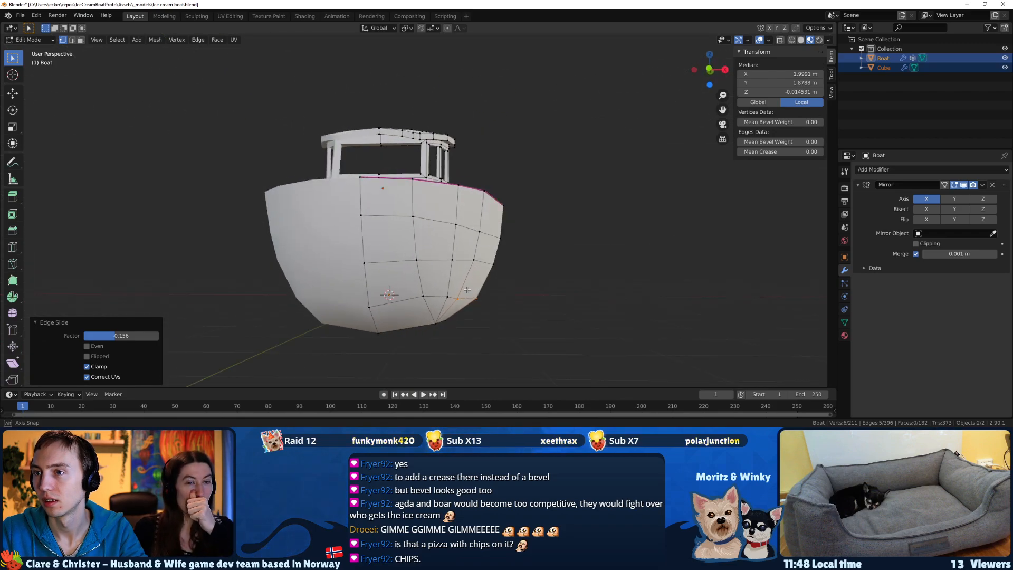
Select the lowest bow centreline vertex above the keel and vertex-slide it up the stem by a factor of about 0.237.
click(385, 313)
middle_drag(386, 313, 264, 299)
key(g)
key(g)
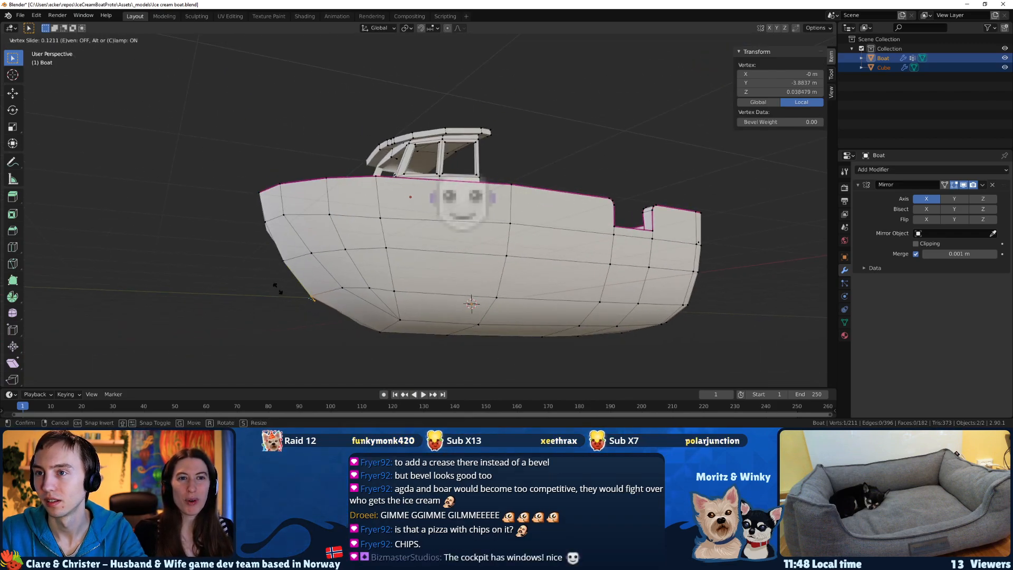
click(274, 284)
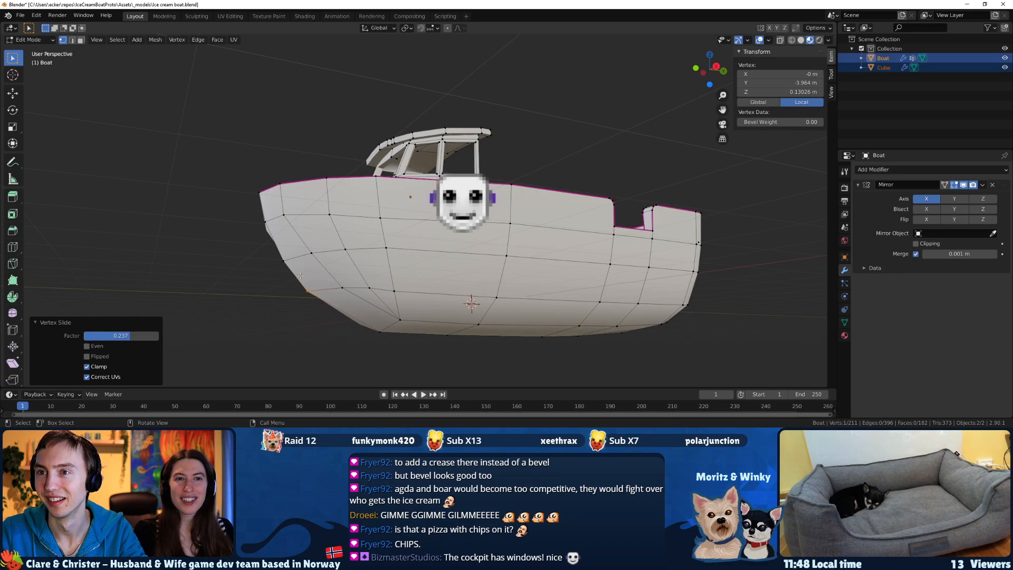
Select the next centreline vertex up the bow and vertex-slide it along the stem to smooth the curve.
drag(268, 257, 266, 256)
middle_drag(266, 255, 285, 257)
key(g)
key(g)
click(265, 259)
Vertex-slide the centreline vertex just below the bow's rim and check the stem's profile in Object Mode.
drag(255, 211, 257, 212)
middle_drag(257, 211, 233, 215)
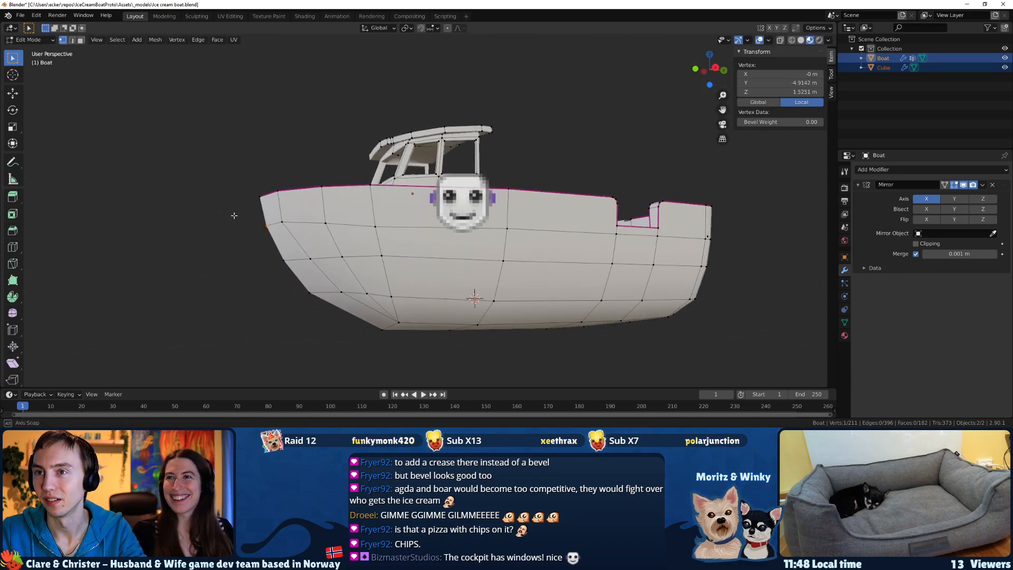
key(g)
key(g)
click(228, 211)
middle_drag(329, 246, 401, 259)
key(Tab)
In Object Mode, select the cabin and rename its Cube object as Cocpit.
key(Tab)
scroll(452, 251, up, 5)
key(Tab)
click(448, 250)
click(607, 160)
double_click(884, 67)
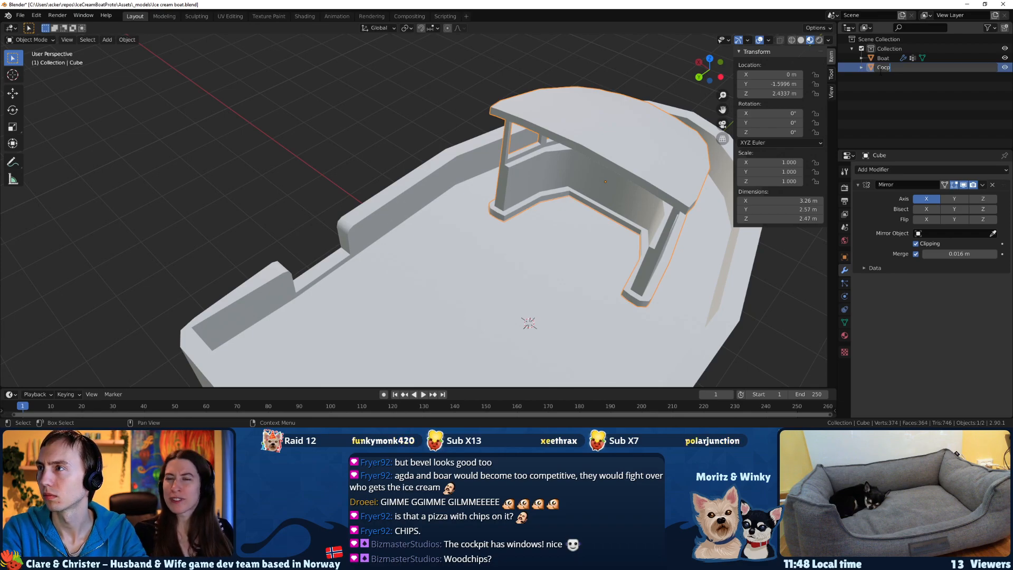
text(Cocpit)
key(Return)
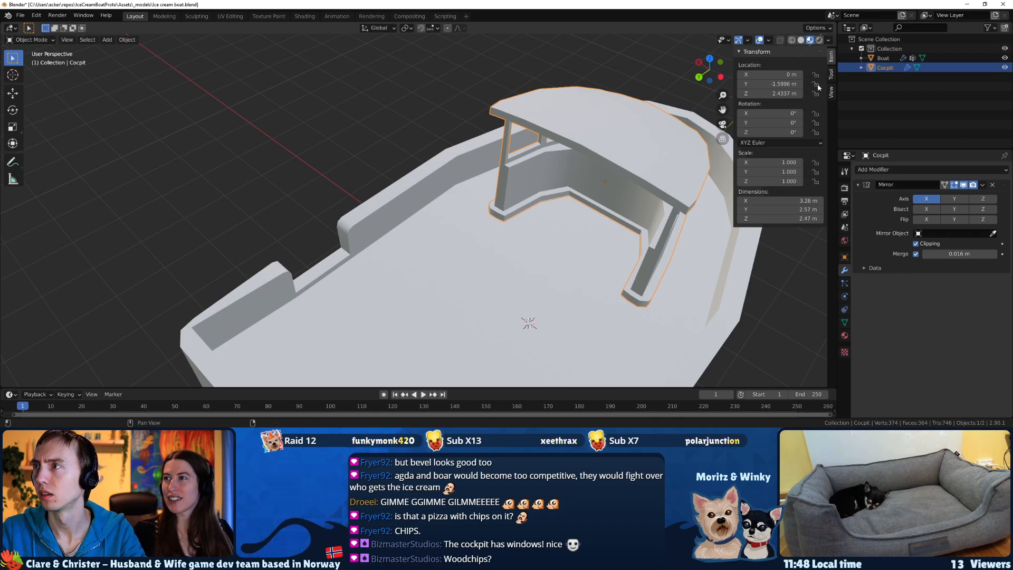
Correct the cabin object's name to Cockpit and save the boat file.
double_click(885, 67)
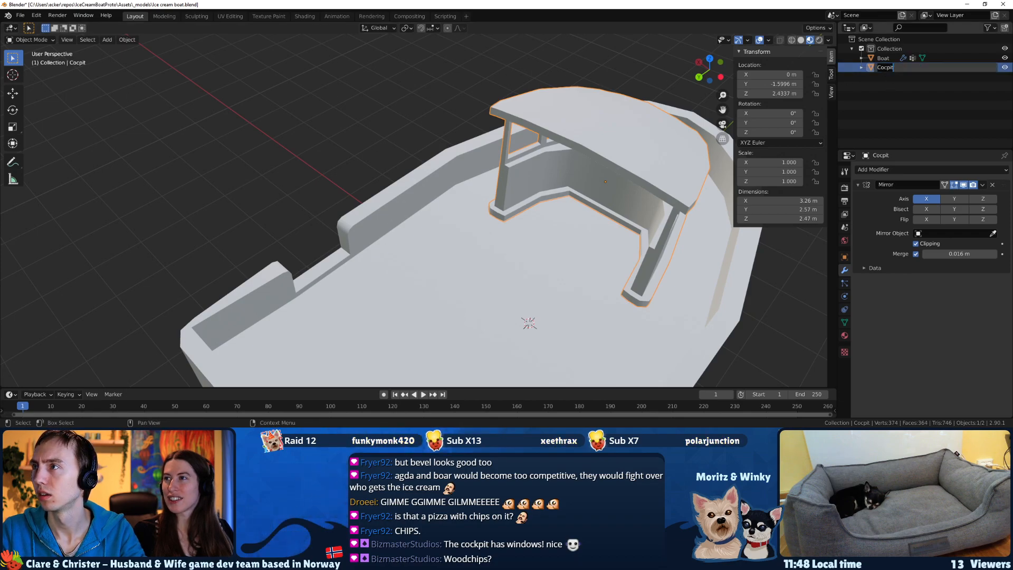
click(888, 73)
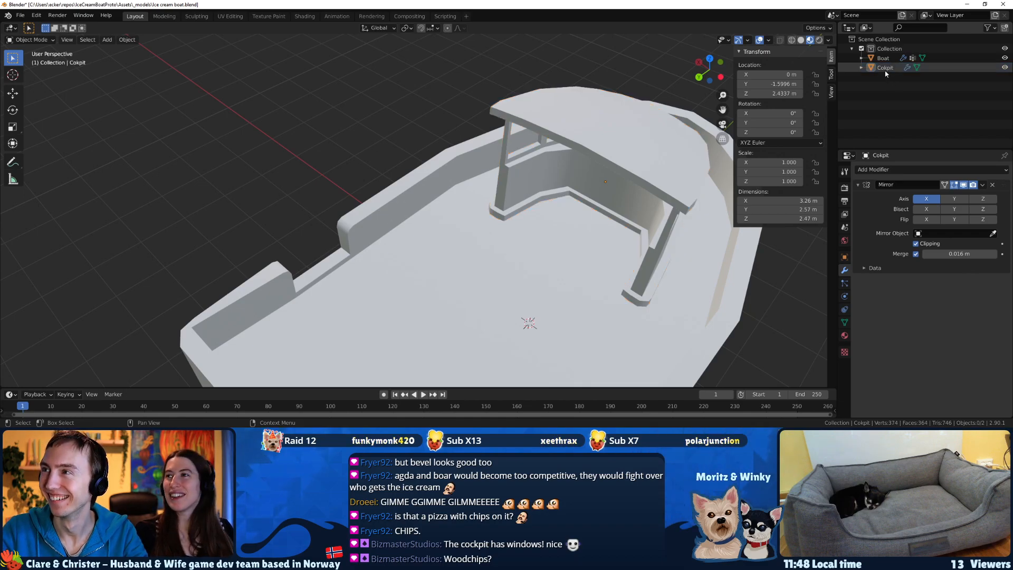
double_click(885, 67)
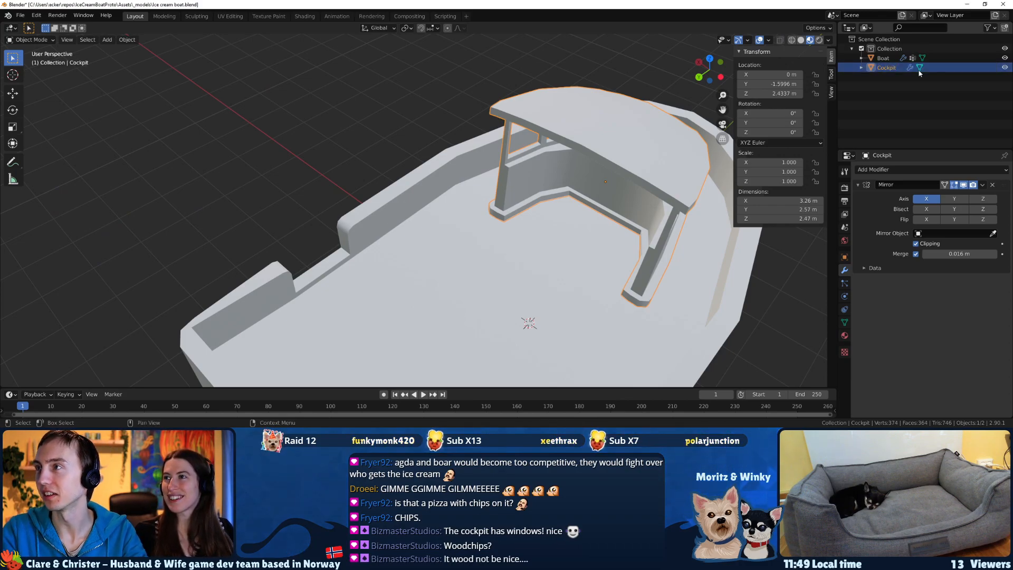
key(Return)
key(ctrl+s)
In the boat's Edit Mode, select the two inner vertices at the stern's centre seam and move them about -0.144 m along X.
middle_drag(505, 175, 225, 284)
key(Tab)
key(Tab)
click(222, 259)
key(Tab)
drag(213, 310, 211, 307)
middle_drag(227, 306, 337, 335)
shift+middle_drag(445, 322, 384, 208)
scroll(391, 185, up, 4)
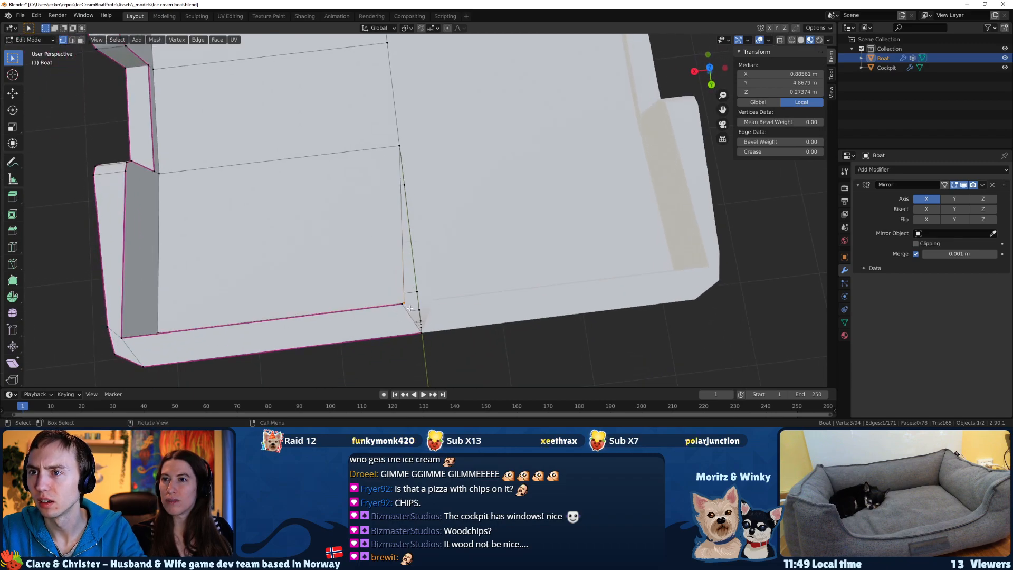
key(g)
key(x)
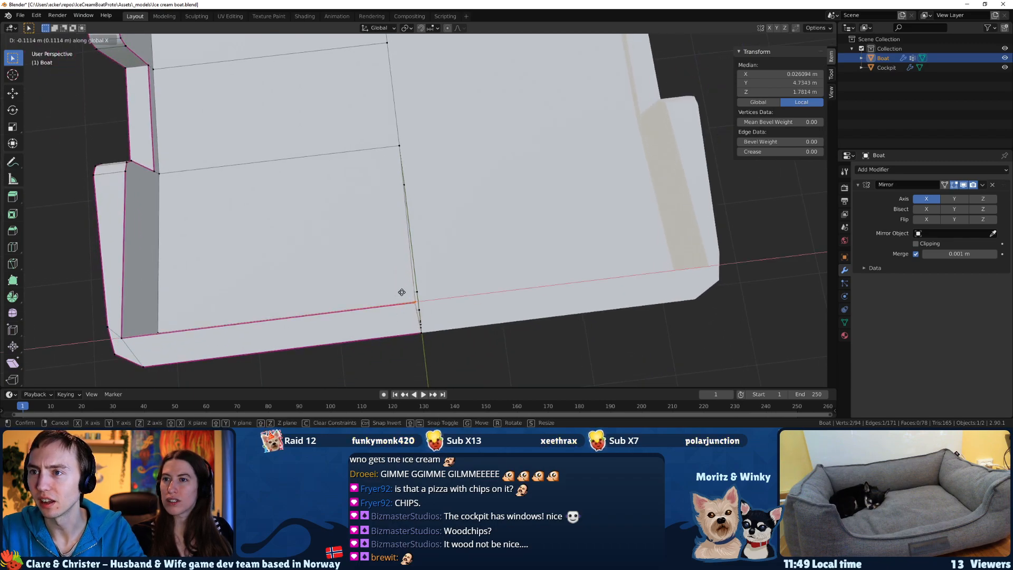
click(404, 293)
View the boat in wireframe, set its Mirror modifier's merge distance to 0.01 m and turn on Clipping.
middle_drag(404, 290, 262, 263)
mouse_move(470, 219)
middle_down()
mouse_move(416, 193)
mouse_move(399, 169)
mouse_move(448, 190)
mouse_move(472, 227)
mouse_move(471, 242)
mouse_move(473, 233)
middle_up()
key(z)
click(370, 204)
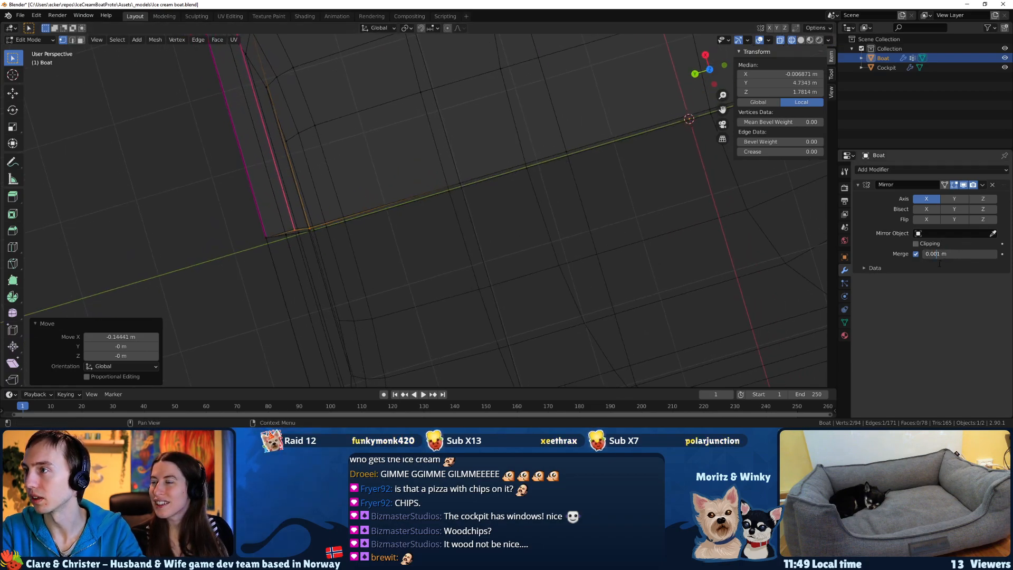
middle_drag(404, 220, 455, 209)
key(Tab)
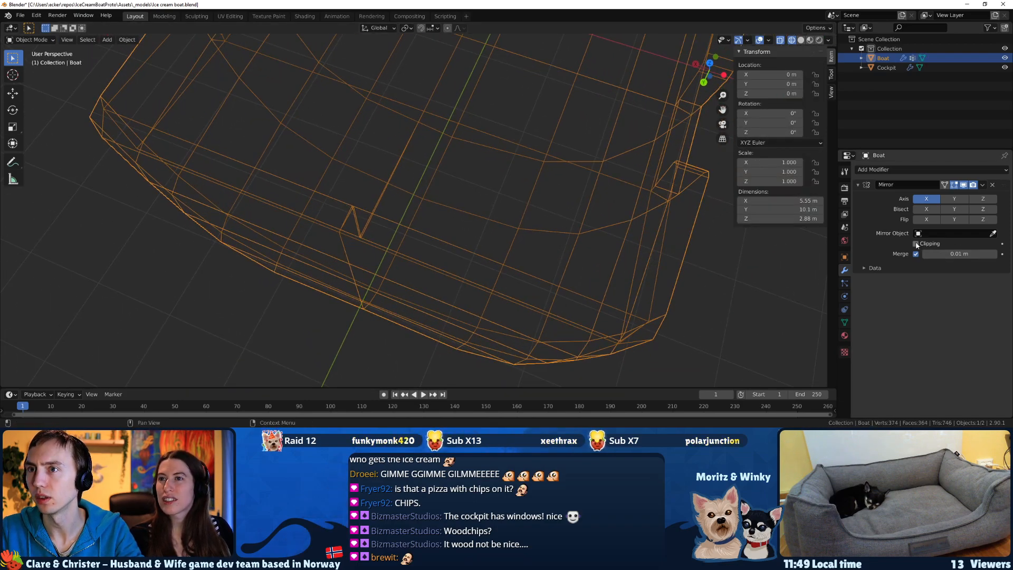
scroll(389, 230, up, 3)
Move the two stern seam vertices along X until they snap onto the mirror plane.
key(Tab)
middle_drag(339, 224, 457, 236)
key(g)
key(x)
click(346, 218)
key(Tab)
key(Tab)
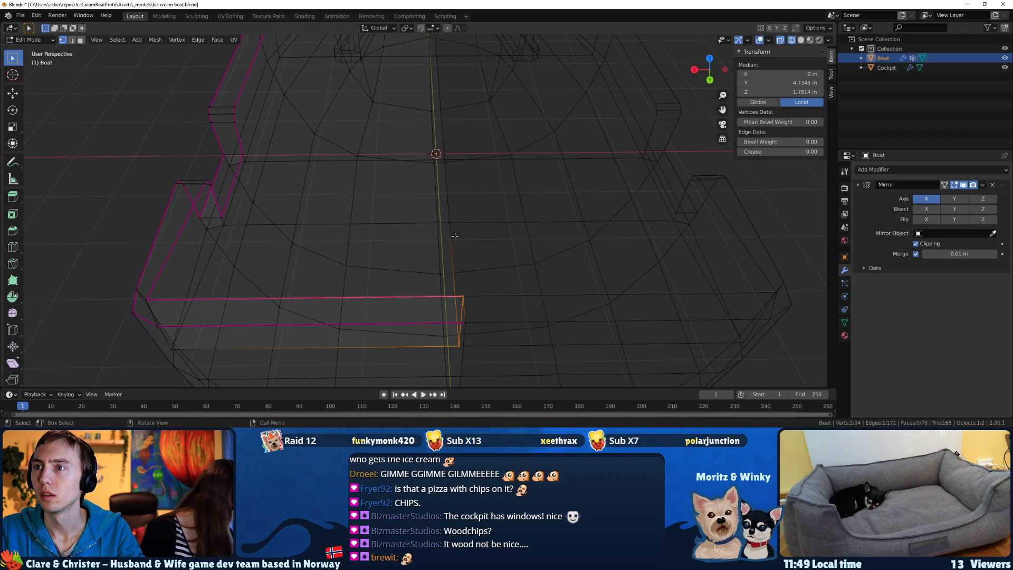
click(451, 225)
key(g)
right_click(475, 237)
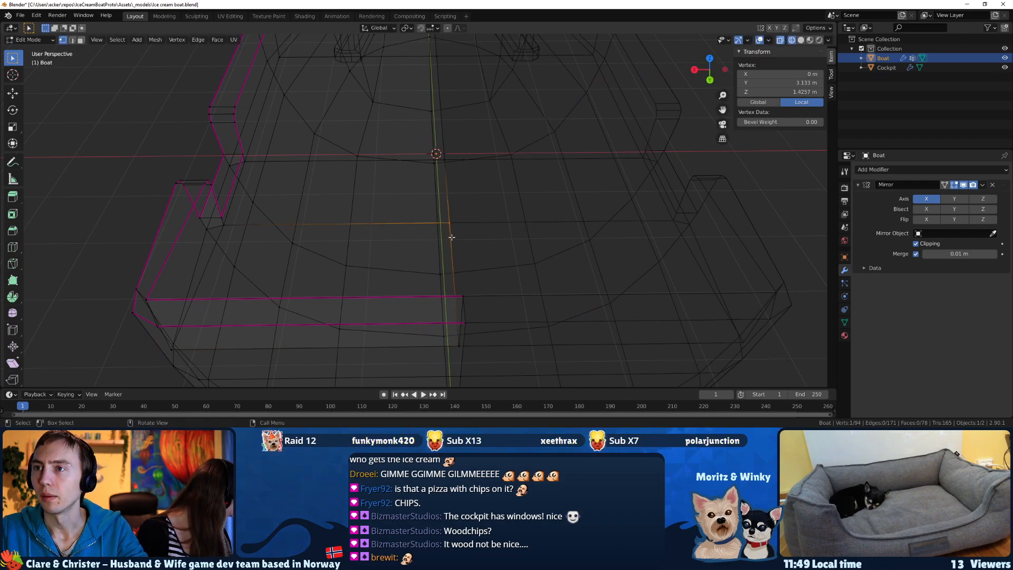
Return to Object Mode with Material Preview shading and save the boat file.
scroll(456, 238, down, 4)
middle_drag(490, 219, 452, 219)
key(Tab)
key(z)
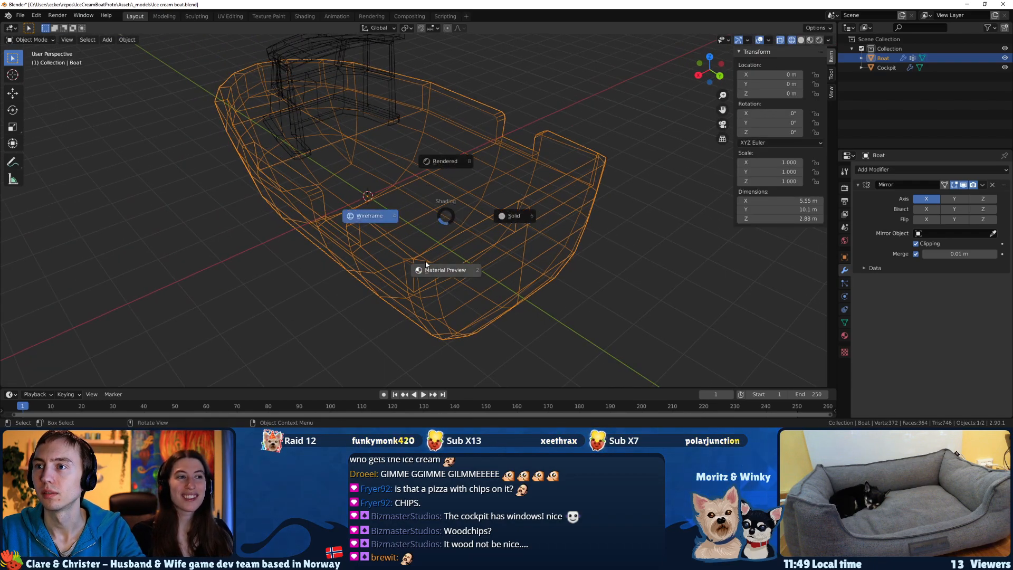
click(437, 269)
middle_drag(421, 222, 483, 271)
key(ctrl+s)
Enter Edit Mode on the Cockpit object and select the four centreline vertices at the front of the roof.
scroll(482, 271, up, 4)
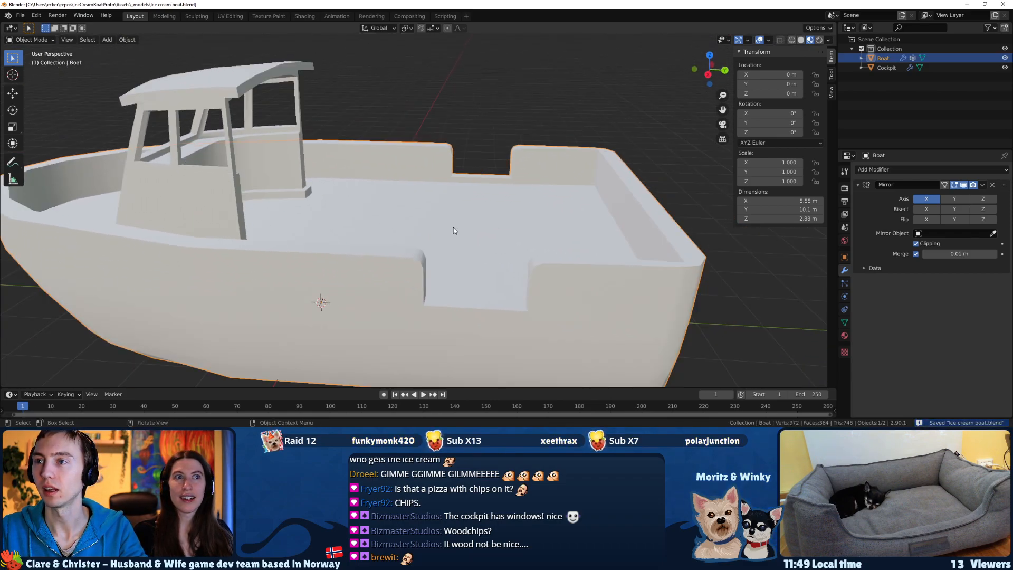
middle_drag(454, 230, 440, 236)
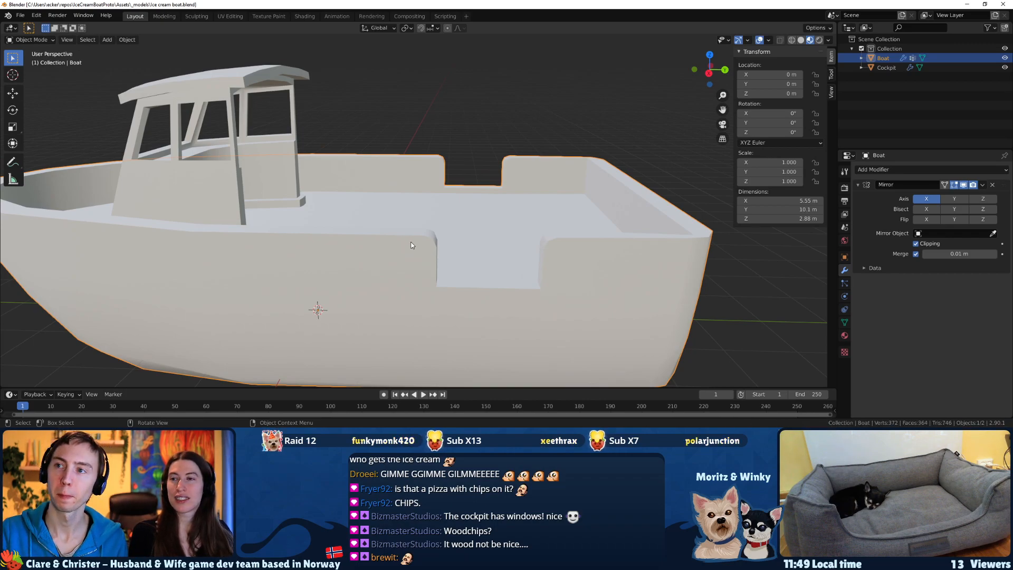
middle_drag(296, 242, 500, 135)
key(Tab)
scroll(460, 92, up, 2)
key(Tab)
click(465, 63)
scroll(466, 67, down, 2)
key(Tab)
scroll(488, 183, up, 2)
drag(499, 131, 464, 101)
middle_drag(464, 101, 472, 113)
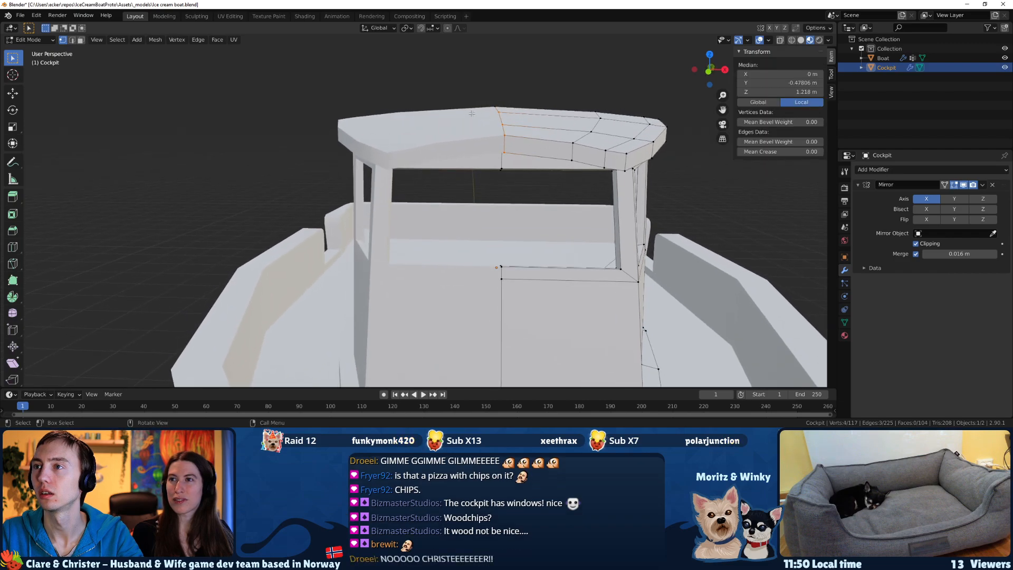
Select the short vertical edge on the roof's front rim beside the centreline and edge-slide it toward the centre.
drag(555, 136, 555, 136)
middle_drag(555, 136, 533, 135)
shift+click(583, 142)
key(g)
key(g)
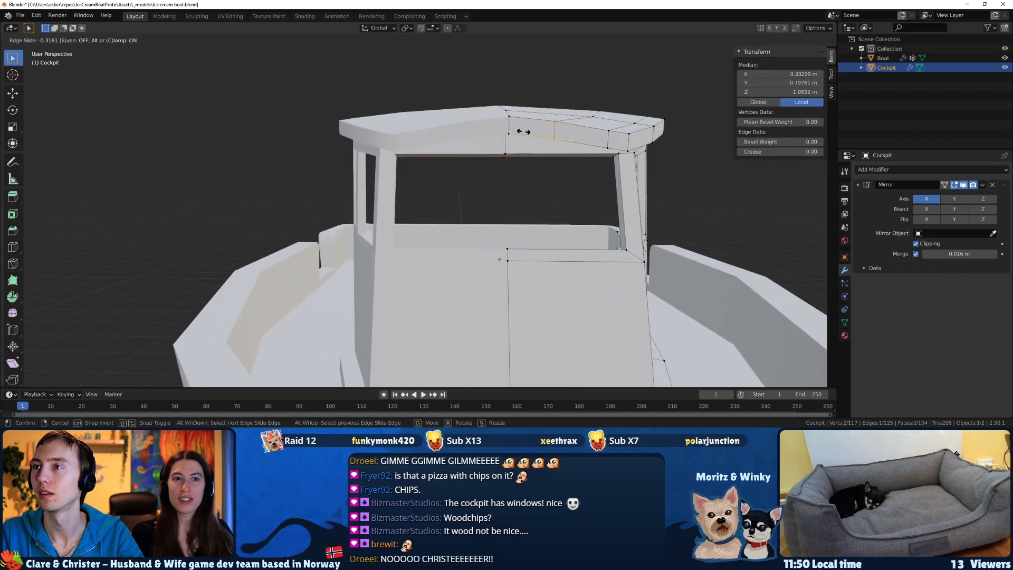
click(528, 133)
Select the roof's five centreline vertices and lower them about 0.027 m along Z.
mouse_move(541, 143)
middle_down()
mouse_move(548, 175)
mouse_move(553, 156)
middle_up()
drag(497, 97, 484, 75)
middle_drag(483, 83, 523, 123)
key(g)
key(z)
click(476, 77)
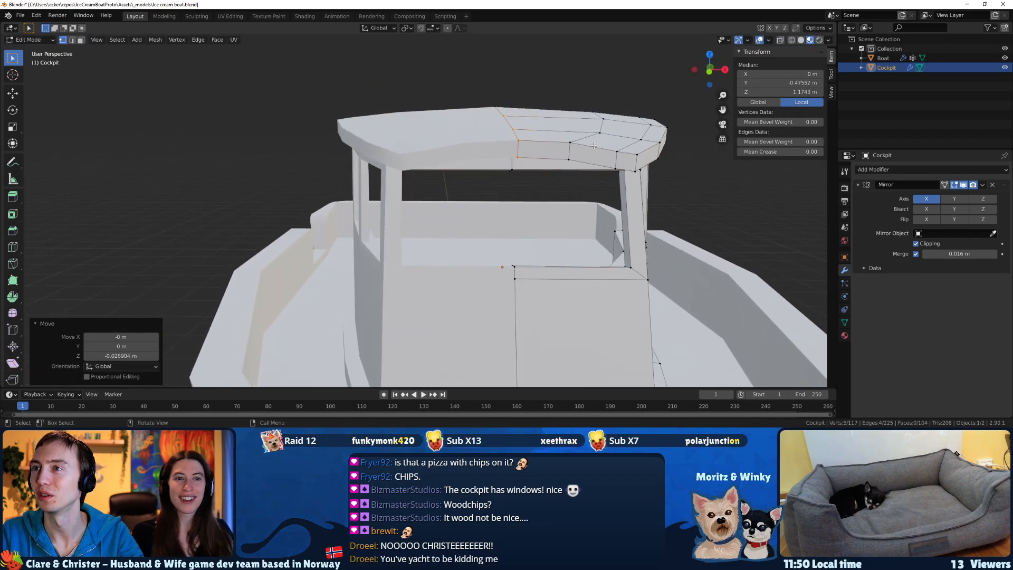
Select a vertex on the cockpit roof and vertex-slide it to refine the roof's shape.
click(588, 127)
middle_drag(588, 127, 390, 169)
key(shift+v)
click(504, 190)
Inspect the reshaped cockpit roof in Object Mode from inside the boat and save the file.
scroll(505, 190, down, 2)
key(Tab)
scroll(542, 185, down, 3)
scroll(362, 188, up, 4)
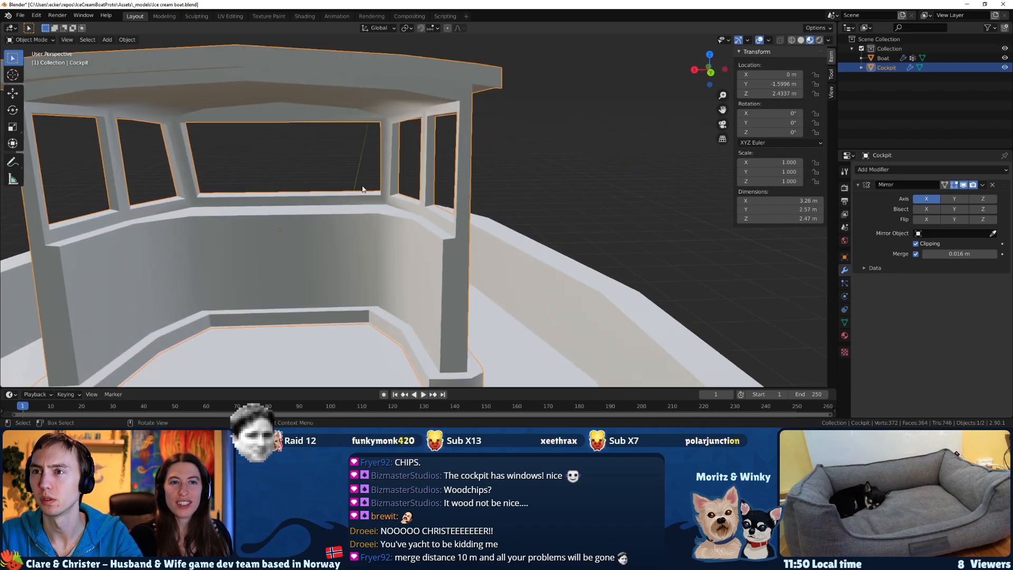
middle_drag(347, 198, 458, 179)
key(ctrl+s)
scroll(458, 180, down, 5)
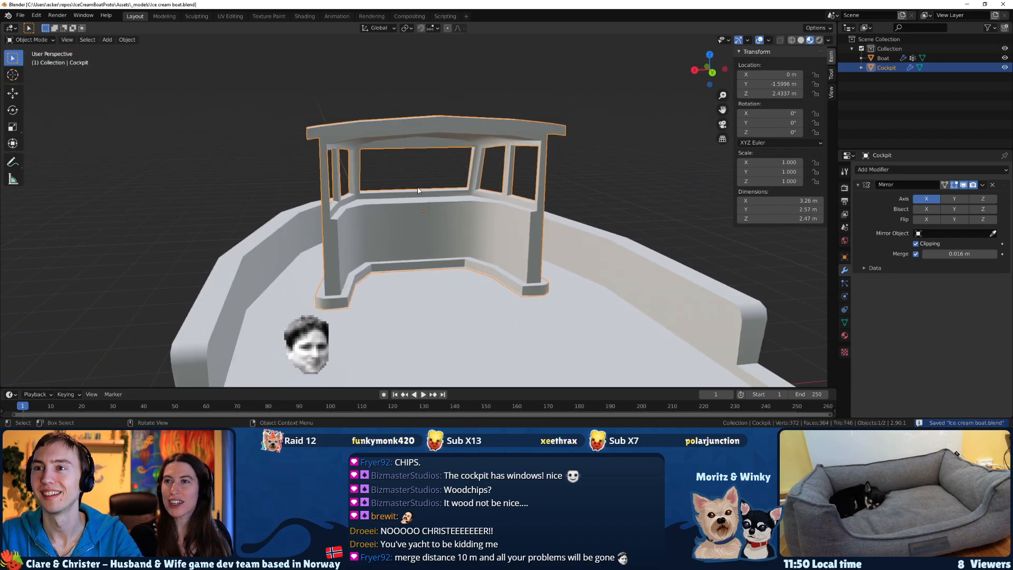
Try Mirror merge distances of 1 m and 10 m on the boat, then undo the change.
click(431, 265)
click(959, 254)
text(1)
key(Return)
middle_drag(660, 263, 817, 270)
key(Tab)
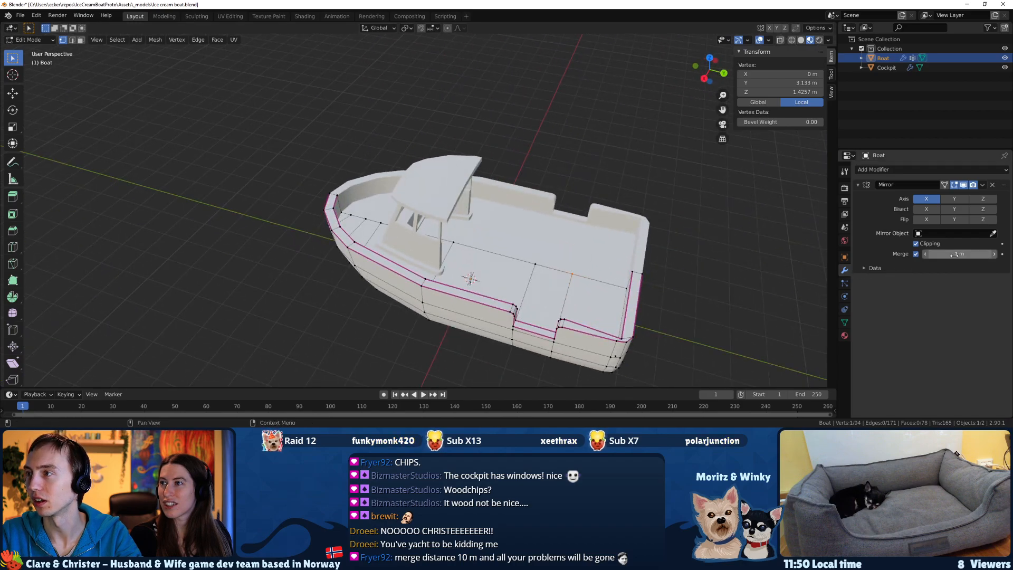
key(Tab)
key(Tab)
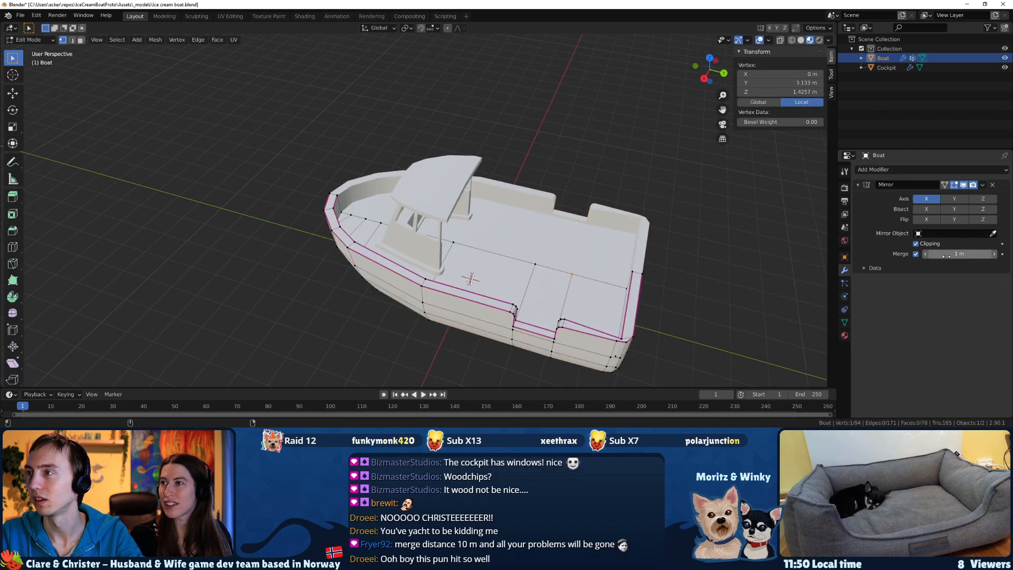
key(Return)
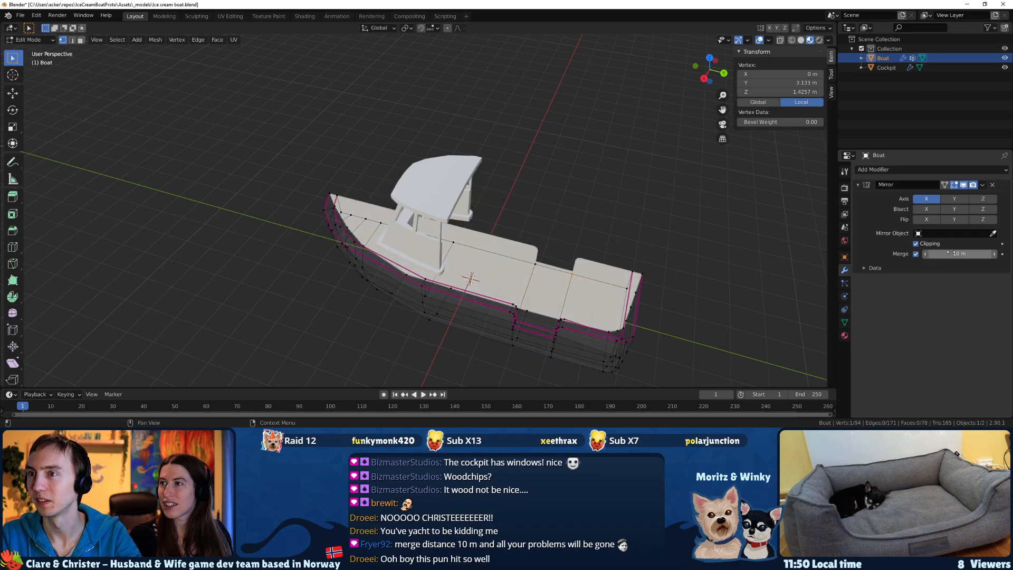
middle_drag(316, 185, 488, 235)
key(ctrl+z)
Return to Object Mode, save the boat file and check the hull up close.
key(Tab)
scroll(306, 198, up, 3)
mouse_move(306, 198)
middle_down()
mouse_move(365, 216)
mouse_move(307, 201)
middle_up()
key(ctrl+s)
click(365, 217)
key(Tab)
scroll(435, 233, up, 2)
scroll(498, 238, down, 2)
Add a cube mesh and rename it as Interior ice cream display.
middle_drag(544, 233, 372, 236)
shift+middle_drag(371, 235, 528, 234)
scroll(475, 237, up, 2)
shift+middle_drag(464, 242, 414, 229)
key(shift+a)
mouse_move(414, 231)
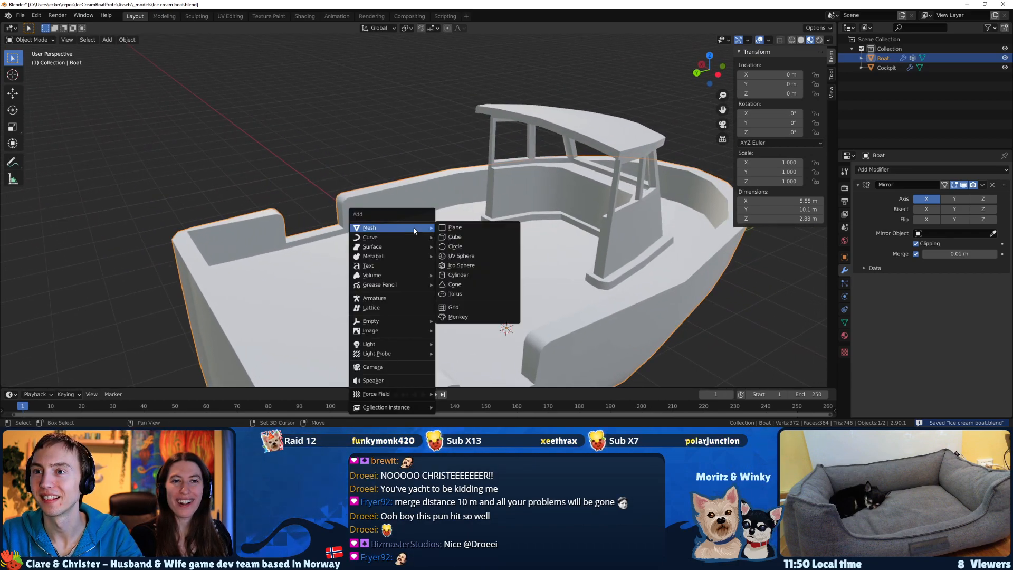
click(451, 239)
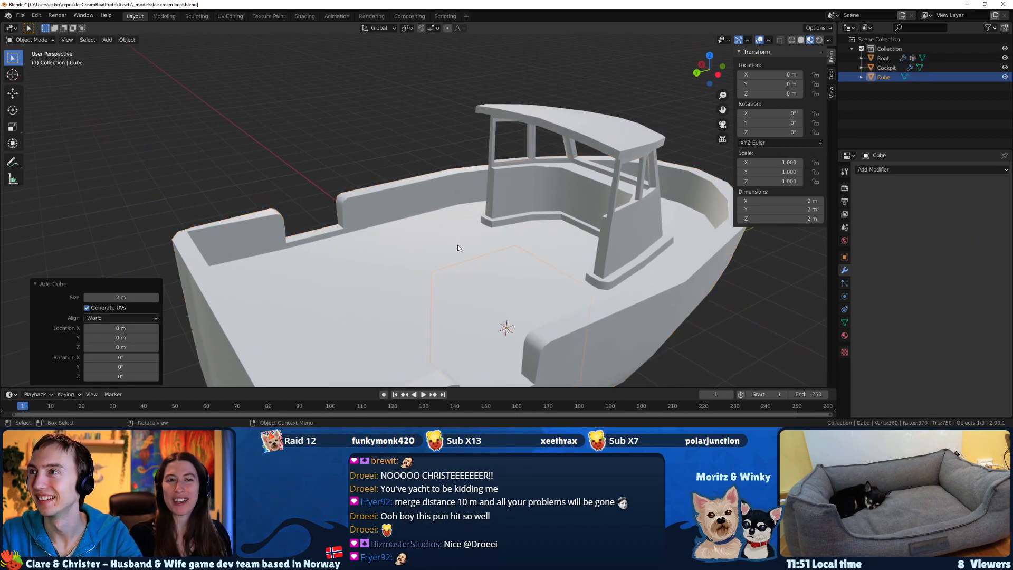
scroll(458, 247, down, 1)
double_click(883, 77)
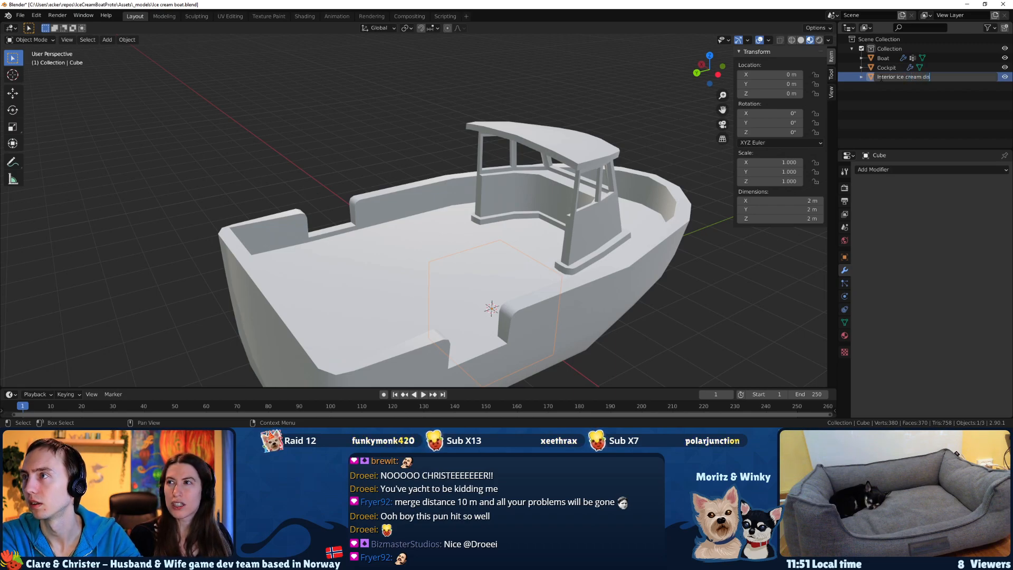
key(Return)
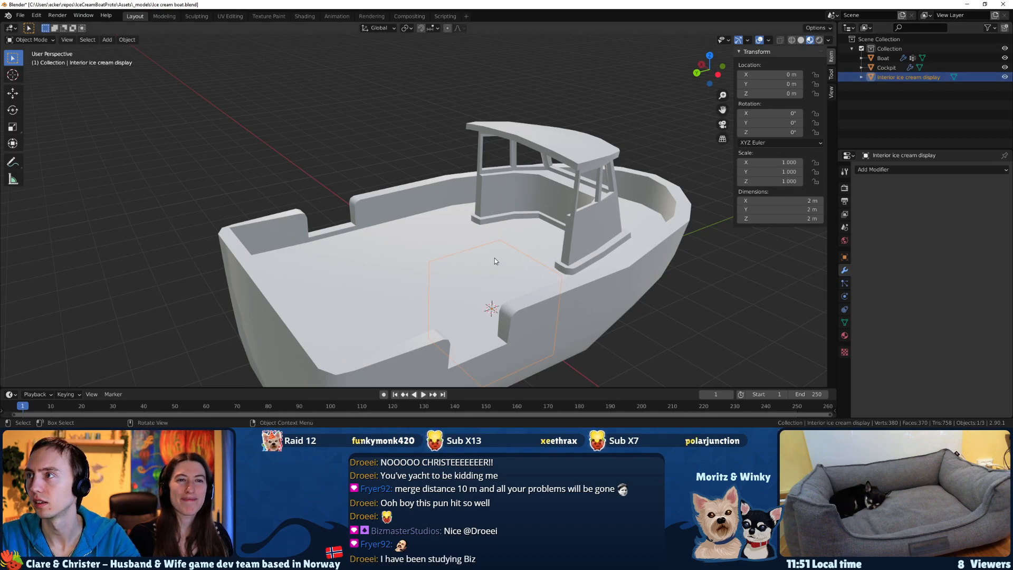
In Edit Mode, raise the display cube about 1.89 m along Z and scale it by about 0.522.
key(Tab)
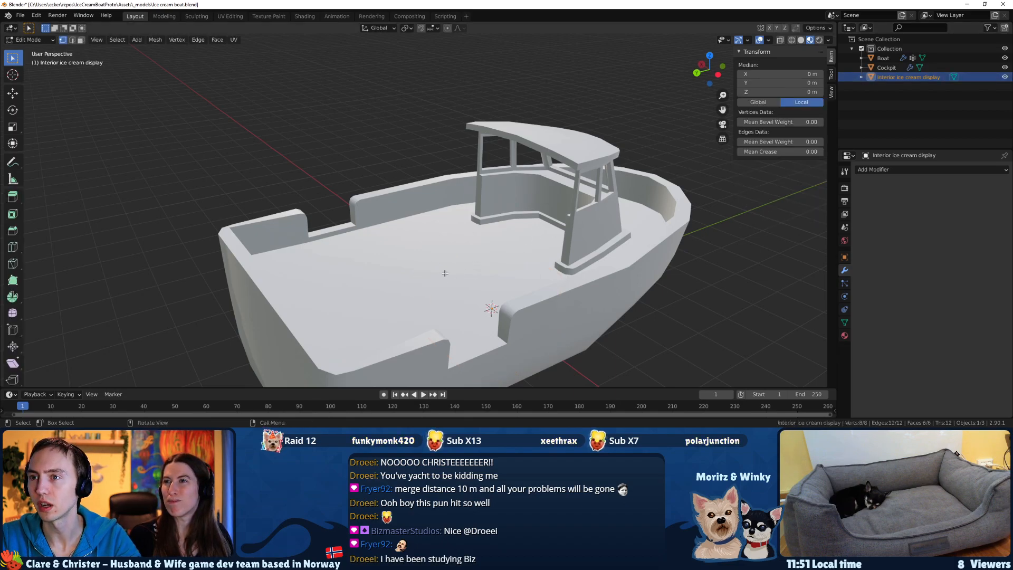
middle_drag(444, 274, 448, 264)
key(g)
key(z)
click(439, 179)
middle_drag(439, 178, 636, 193)
key(s)
click(570, 199)
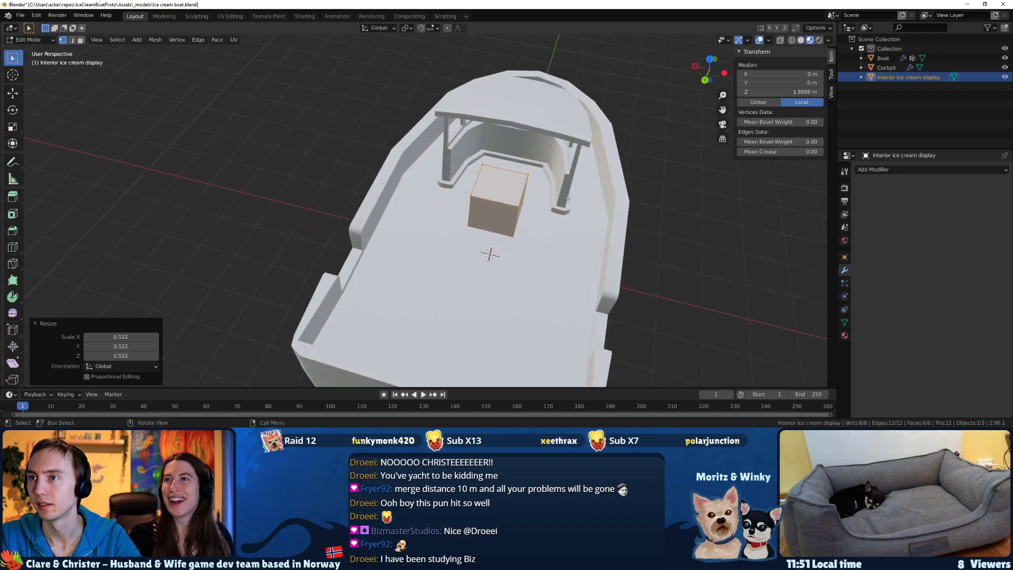
Try to move the display mesh horizontally across the deck to the hull's side wall in Edit Mode.
key(g)
key(shift+z)
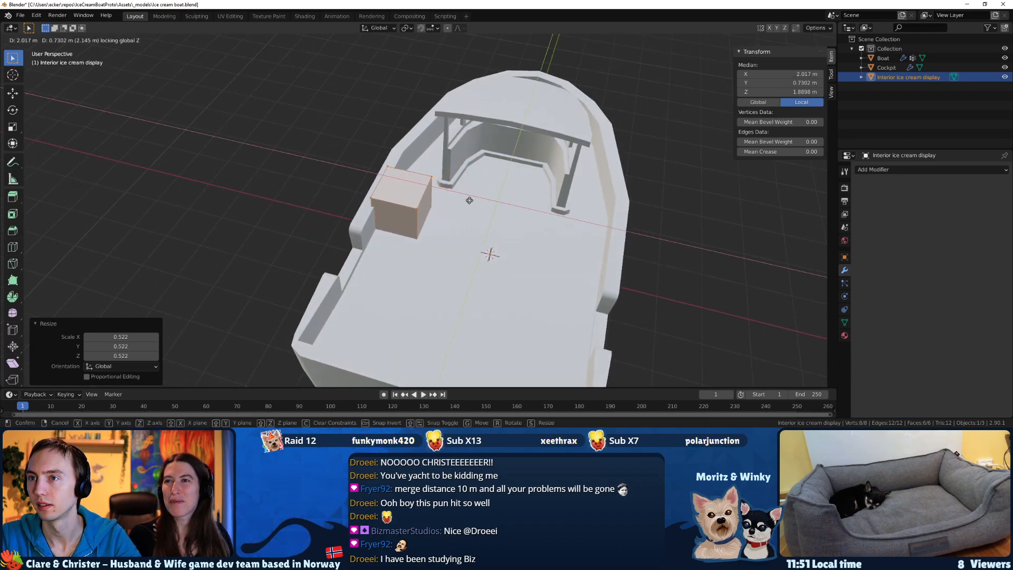
click(468, 208)
mouse_move(468, 208)
middle_down()
mouse_move(380, 185)
mouse_move(462, 192)
middle_up()
key(ctrl+z)
key(ctrl+z)
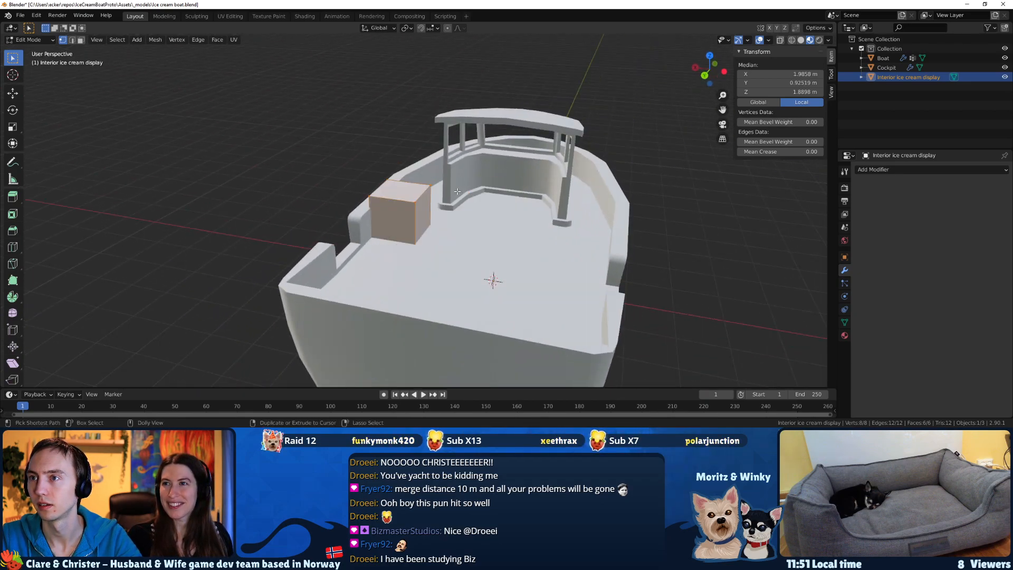
middle_drag(460, 193, 429, 229)
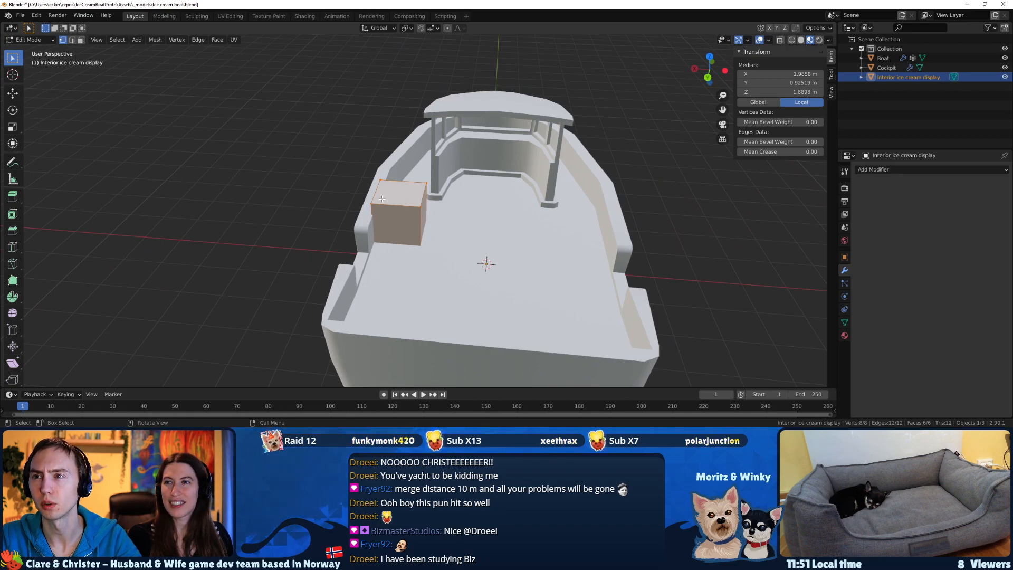
middle_drag(510, 216, 529, 228)
Undo the display mesh's horizontal move, scaling and raising, and return to Object Mode.
key(ctrl+z)
key(ctrl+z)
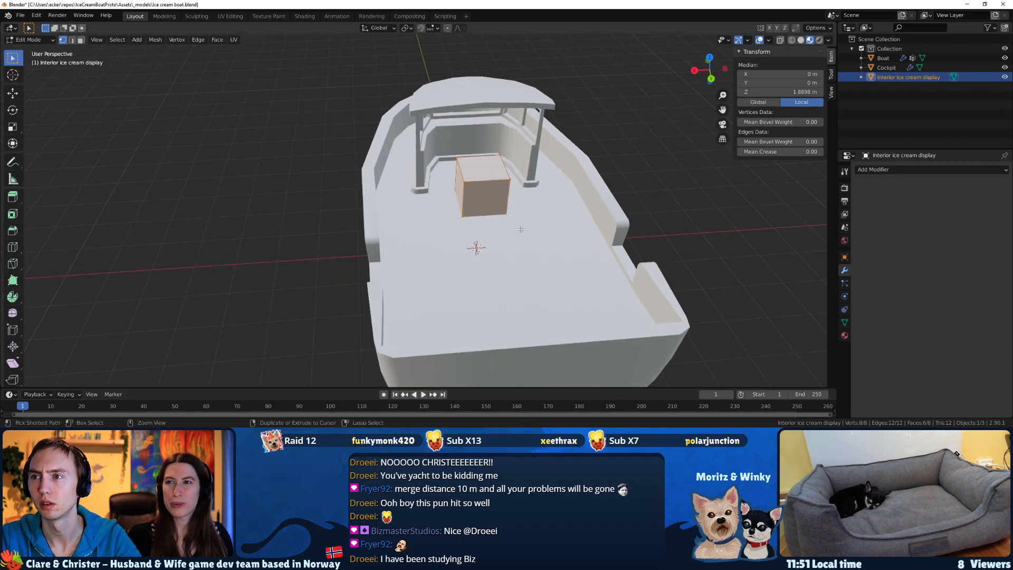
key(ctrl+z)
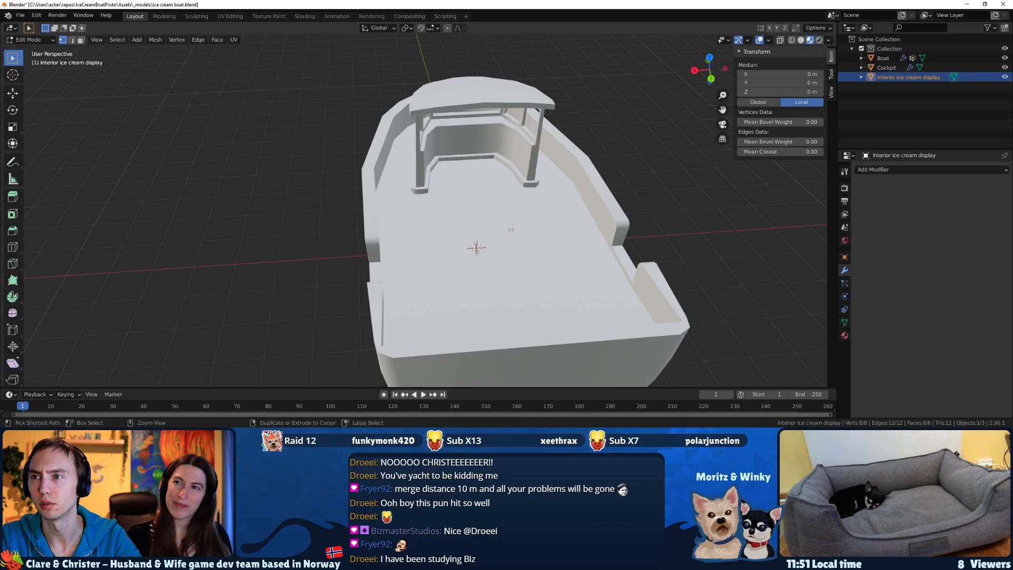
key(Tab)
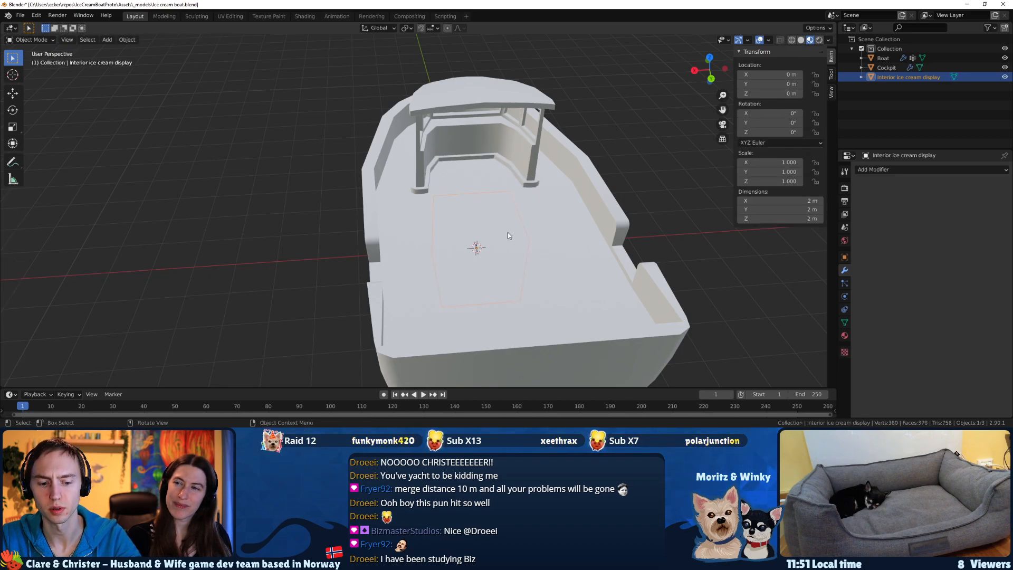
Move the display object against the hull's side wall, to about X 2.01 m, Y 0.70 m and Z 1.15 m.
key(g)
click(440, 178)
middle_drag(440, 178, 351, 178)
key(g)
click(409, 210)
middle_drag(409, 210, 504, 199)
key(g)
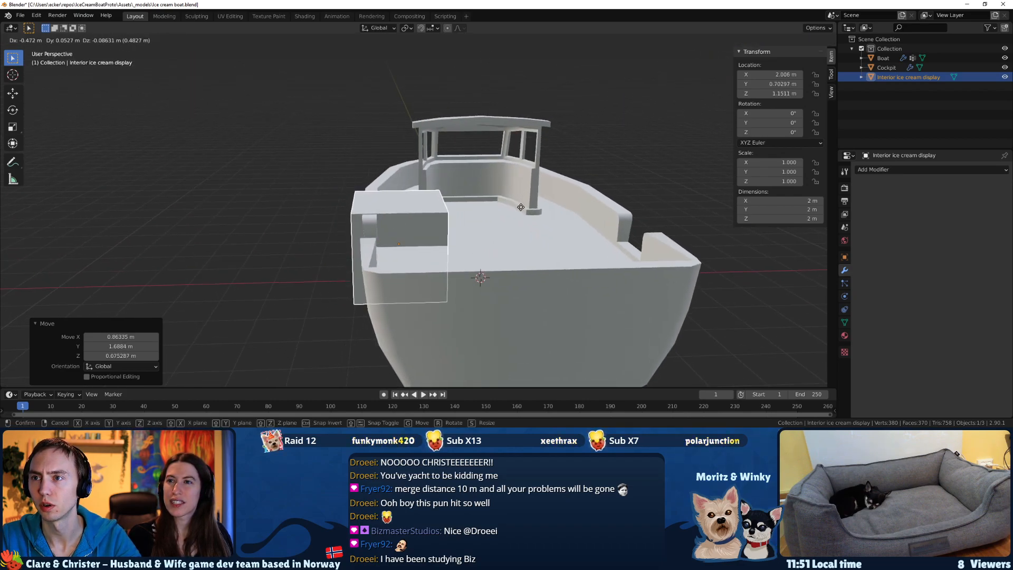
click(521, 207)
In the right-side wireframe view, raise the display object to about Z 1.36 m, aligning its origin with the deck.
key(KP_1)
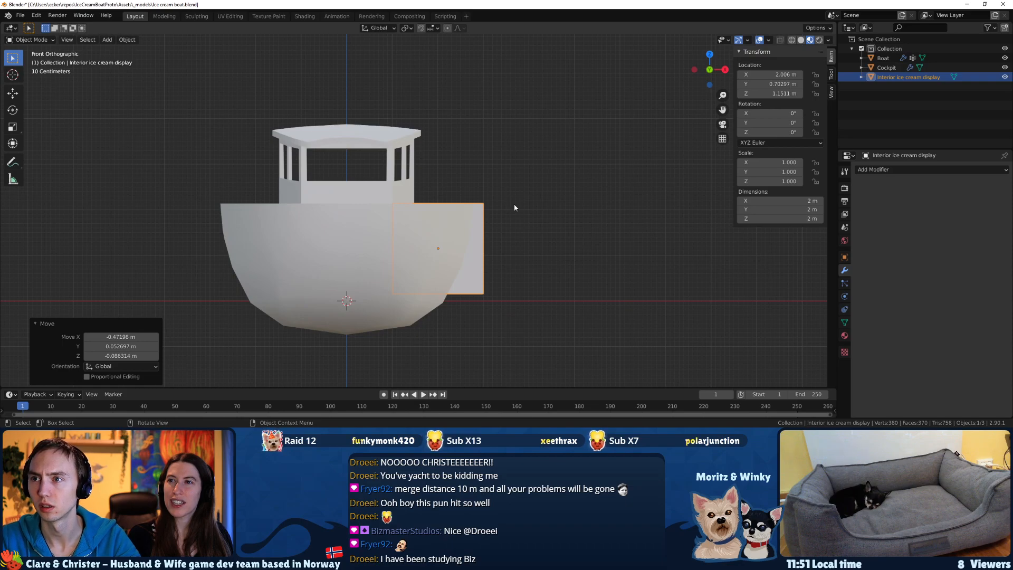
key(KP_3)
scroll(483, 204, up, 5)
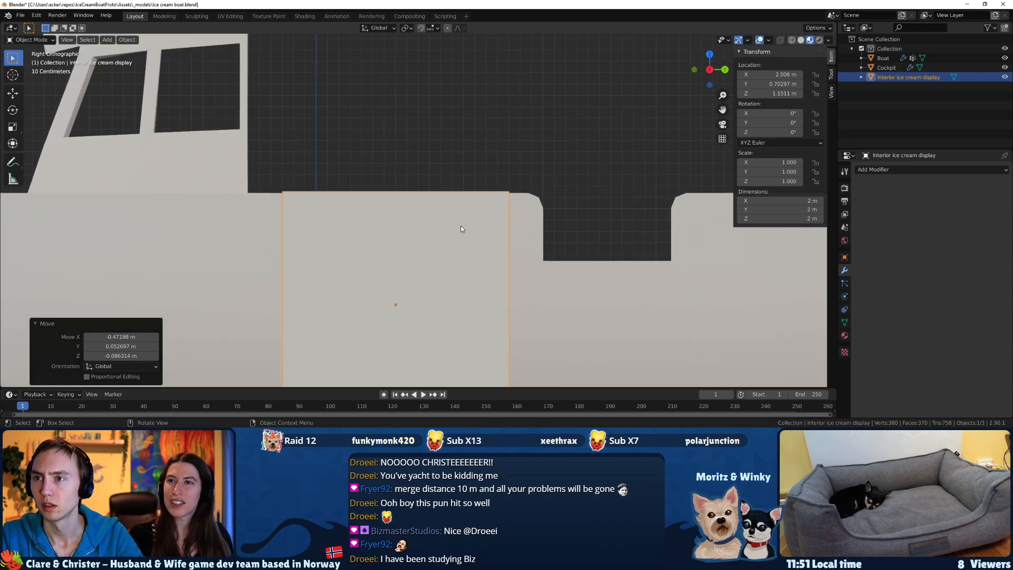
key(z)
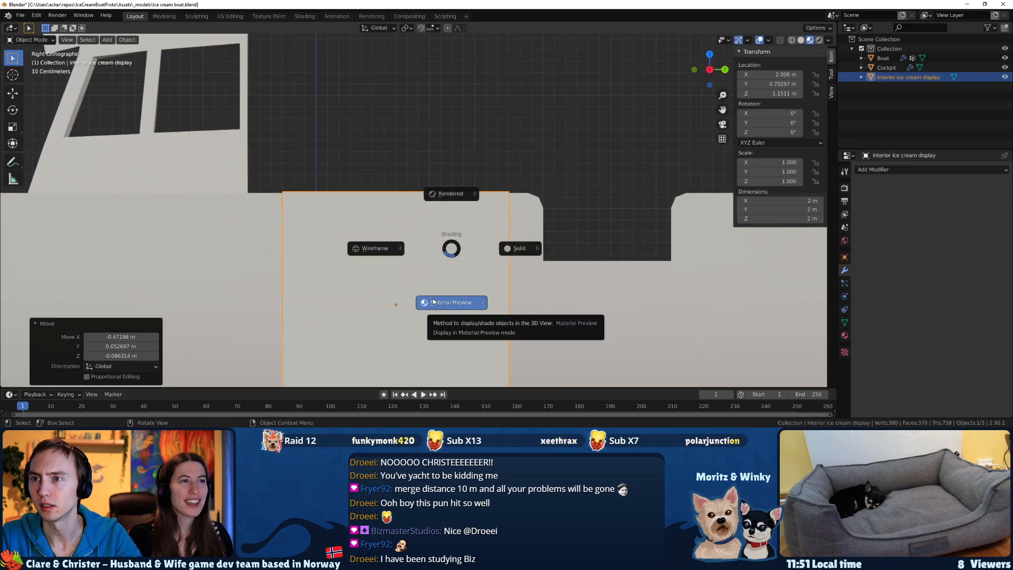
click(432, 299)
key(z)
click(385, 311)
key(g)
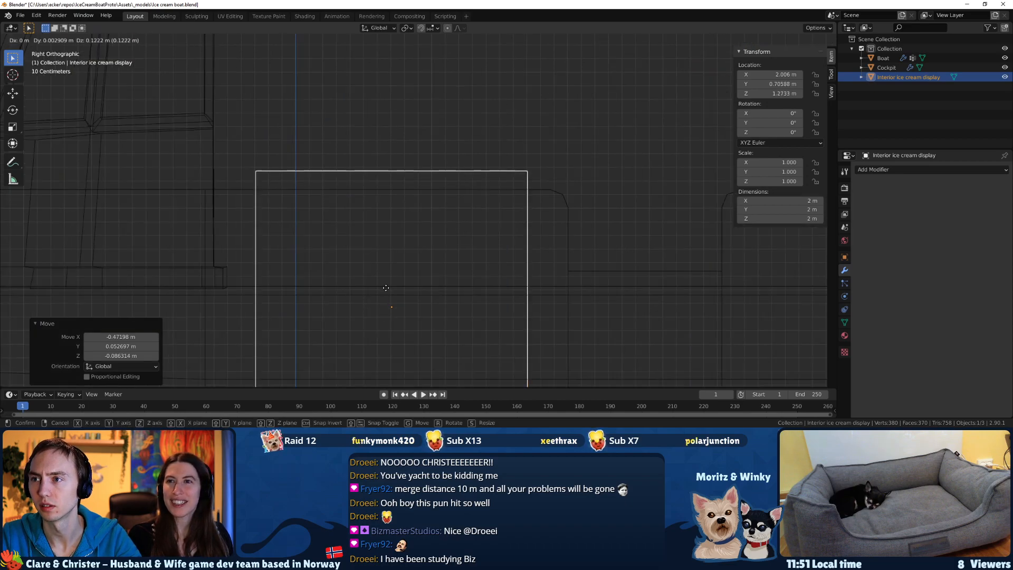
click(388, 281)
In Edit Mode, move the whole display mesh 1 m up along Z.
scroll(422, 283, down, 1)
scroll(422, 283, down, 1)
key(Tab)
key(z)
key(Escape)
key(g)
key(z)
key(1)
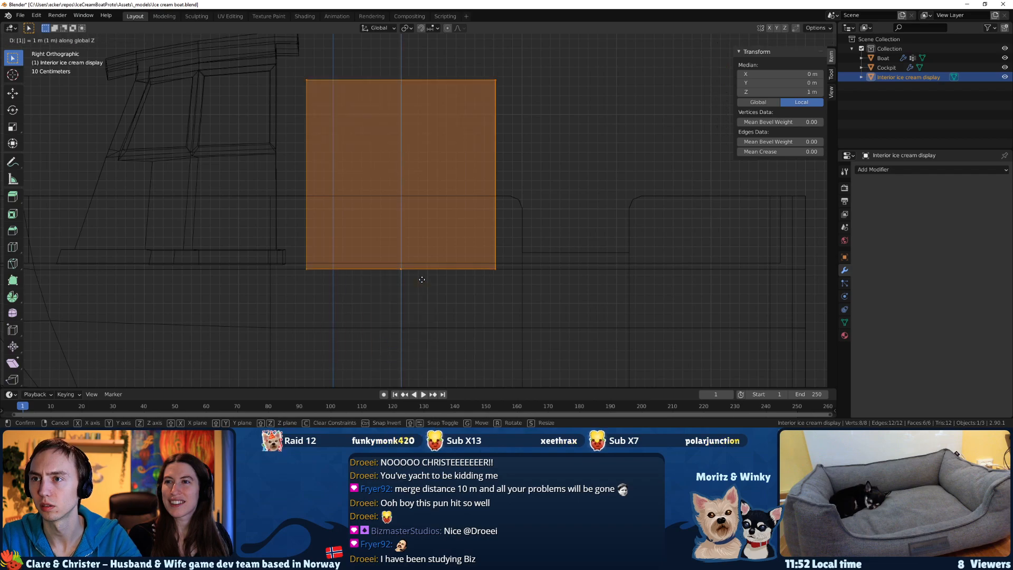
key(Return)
Lower the display's top vertices along Z so the box is about 1.13 m tall.
middle_drag(503, 224, 488, 208)
drag(492, 200, 261, 103)
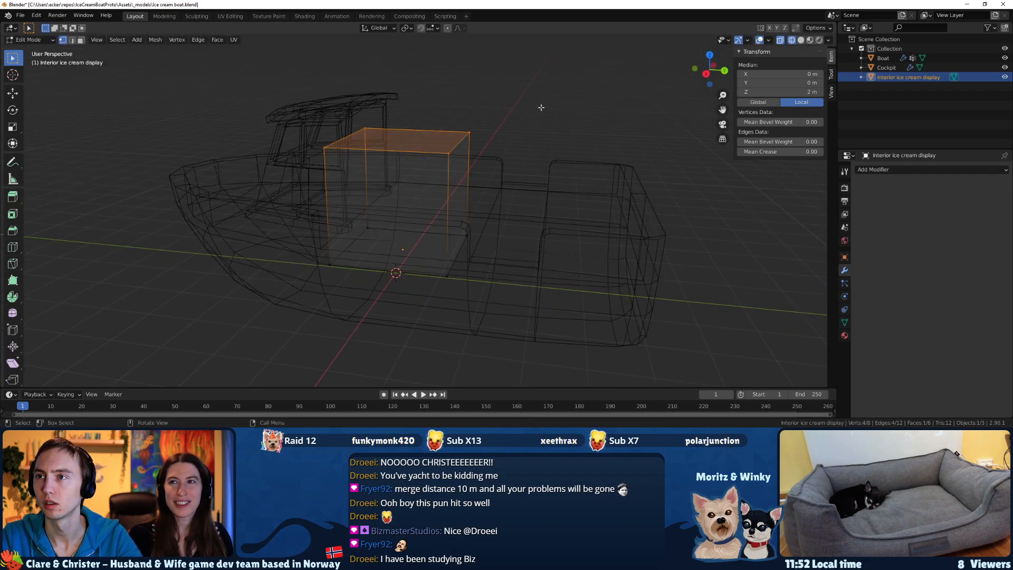
key(g)
key(z)
click(525, 161)
Move the display's outer side inward along X to about 0.61 m width, and return to Object Mode with Material Preview shading.
middle_drag(523, 164, 443, 185)
drag(339, 279, 276, 158)
drag(380, 277, 276, 164)
key(g)
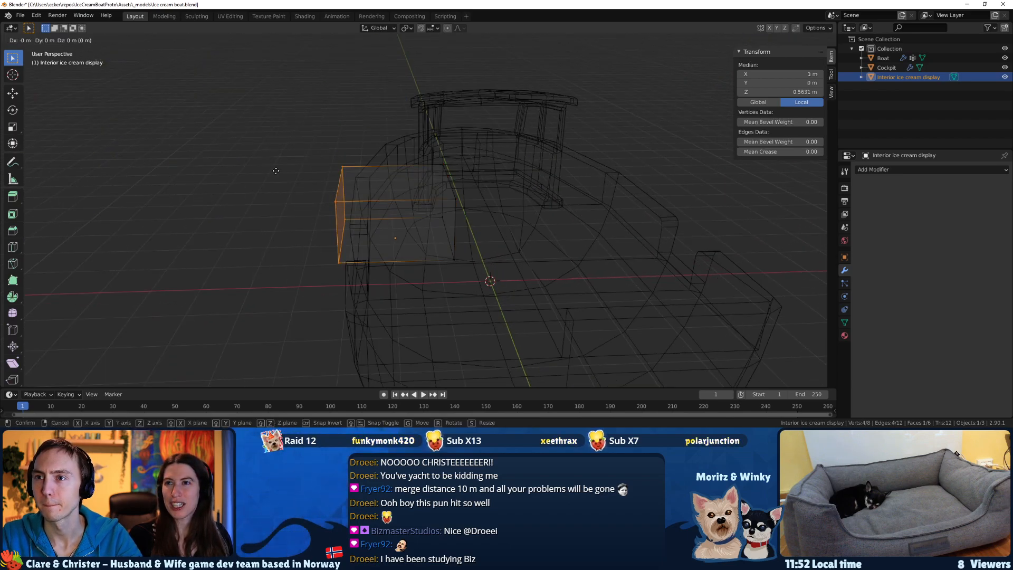
key(x)
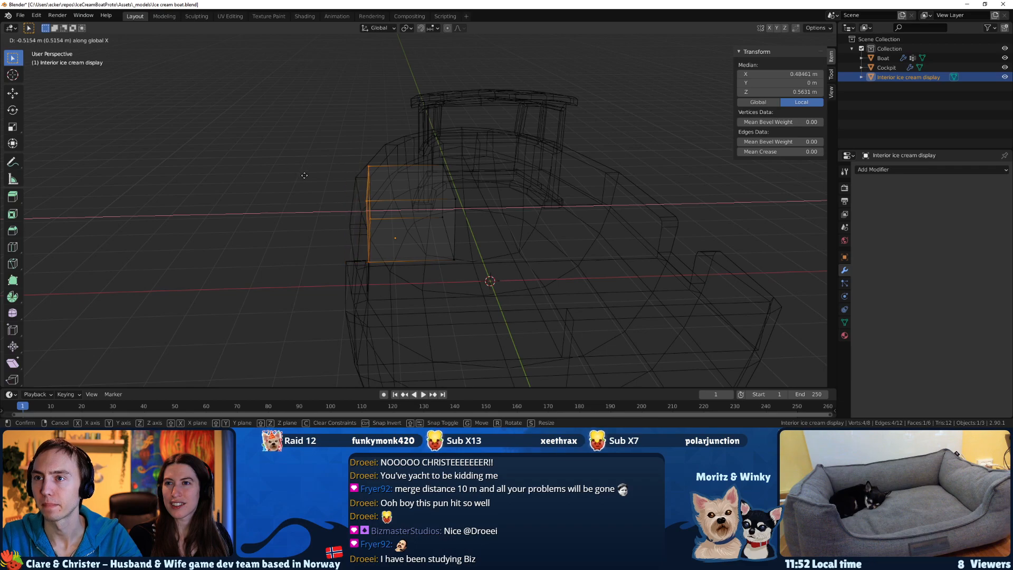
click(301, 174)
middle_drag(300, 174, 390, 225)
key(Tab)
middle_drag(334, 165, 397, 185)
scroll(369, 198, up, 3)
key(z)
click(364, 248)
scroll(354, 240, up, 3)
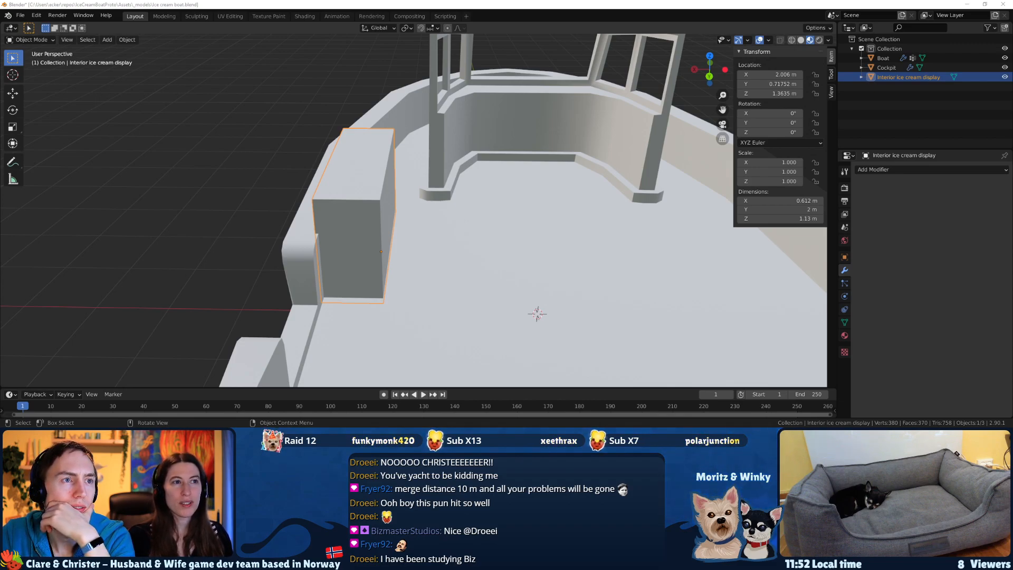
Switch to the boat reference sketch in the chat app and examine the ice cream selling station up close.
drag(0, 29, 532, 40)
click(397, 201)
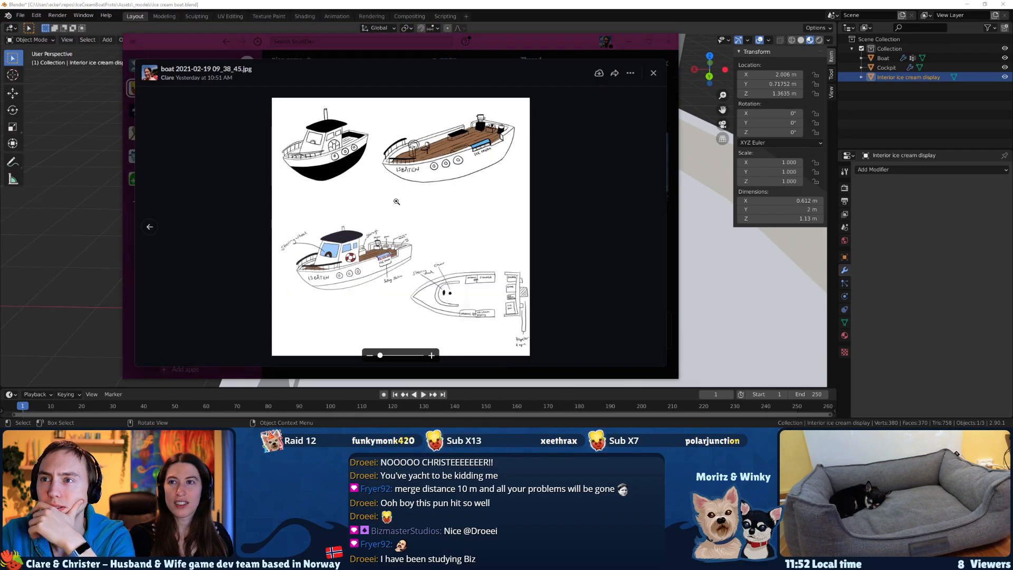
double_click(568, 46)
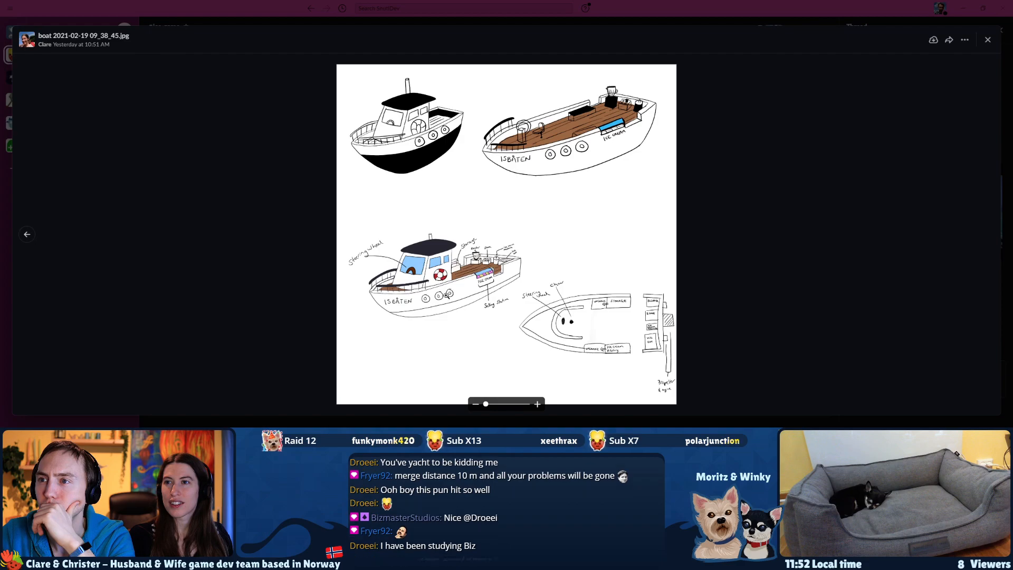
click(446, 295)
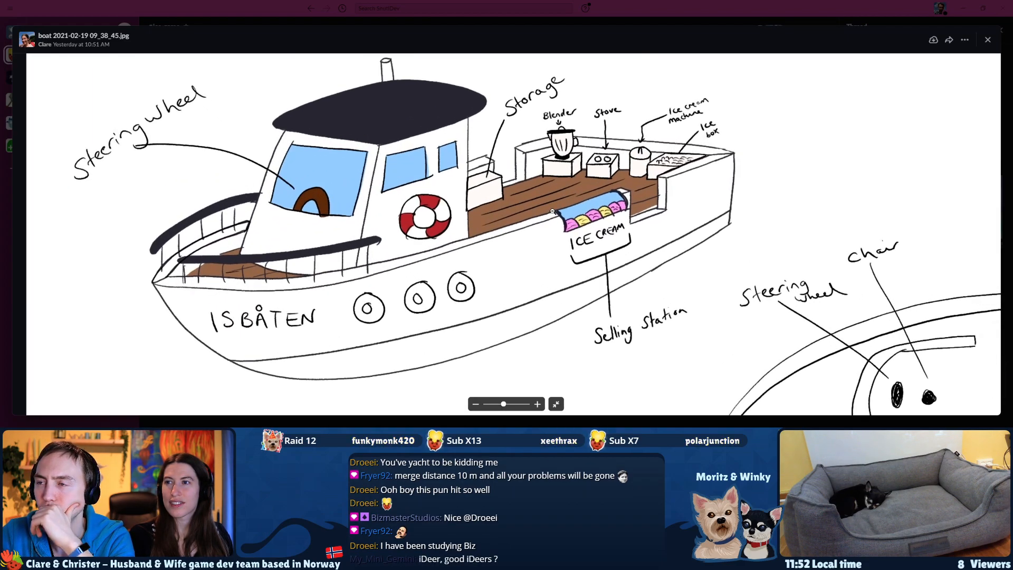
click(537, 404)
drag(716, 254, 542, 290)
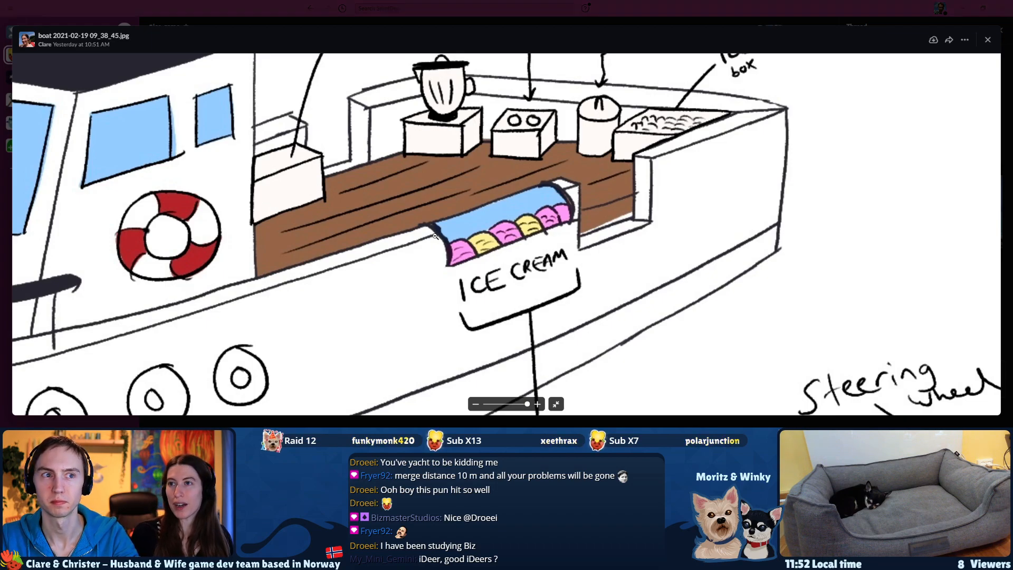
key(alt+Tab)
Back in Blender, move the display outward along X into the side wall, to about X 2.26 m.
middle_drag(319, 240, 366, 236)
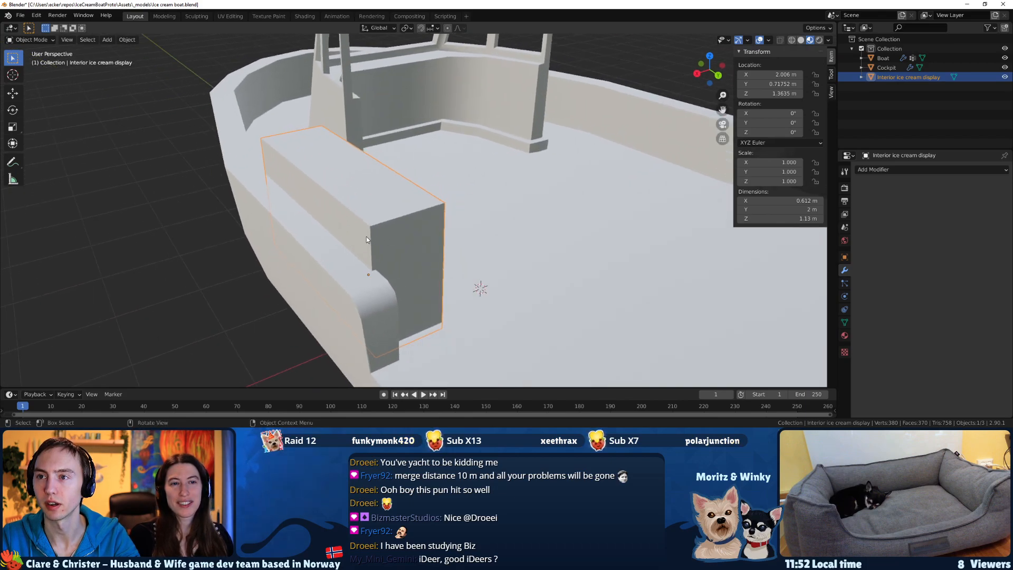
scroll(366, 237, up, 3)
key(g)
key(x)
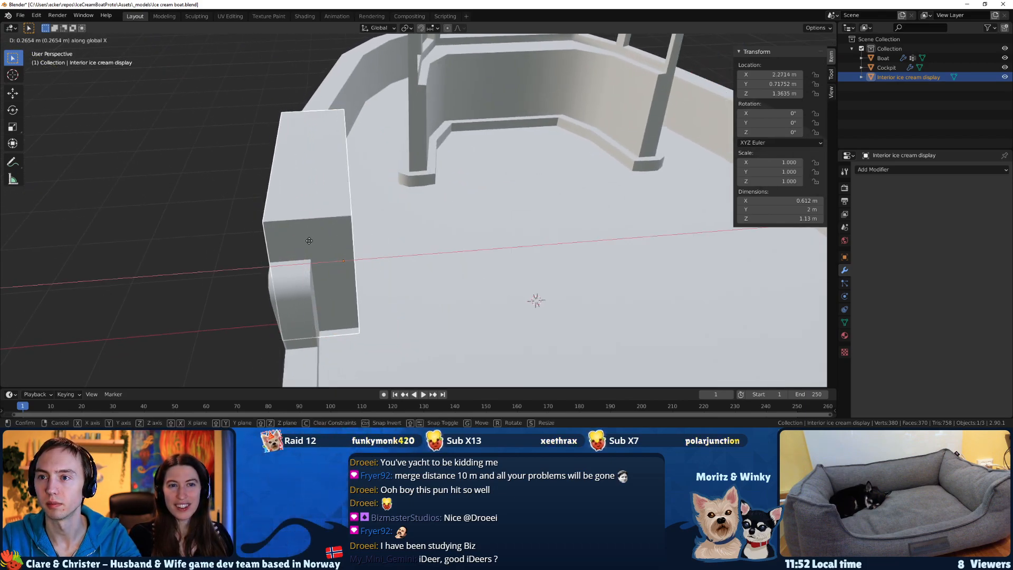
click(308, 242)
middle_drag(308, 244, 361, 230)
key(g)
key(x)
click(324, 235)
Compare the display box on the hull with the ice cream selling station in the reference sketch.
click(413, 255)
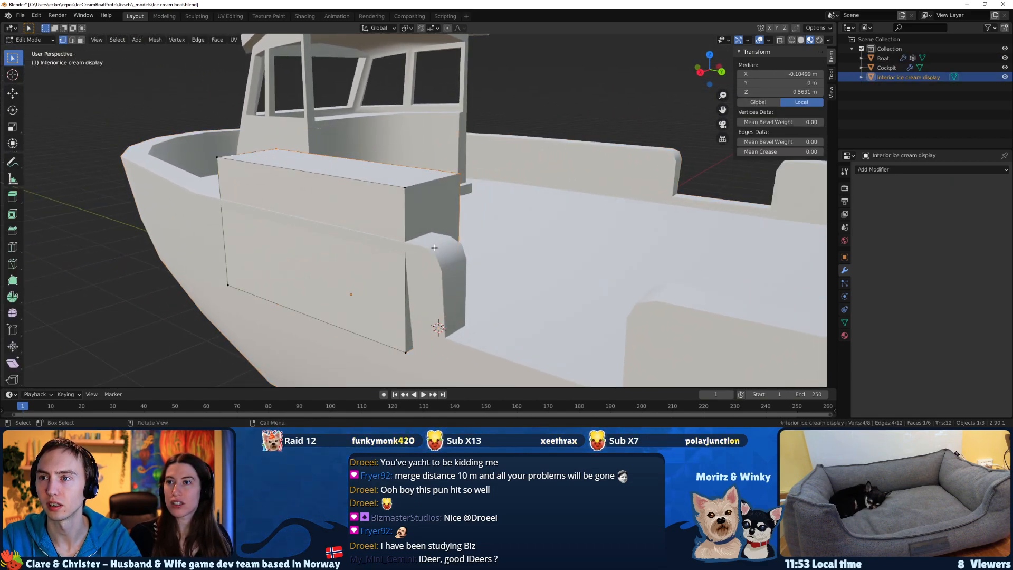
middle_drag(434, 263, 480, 276)
key(alt+Tab)
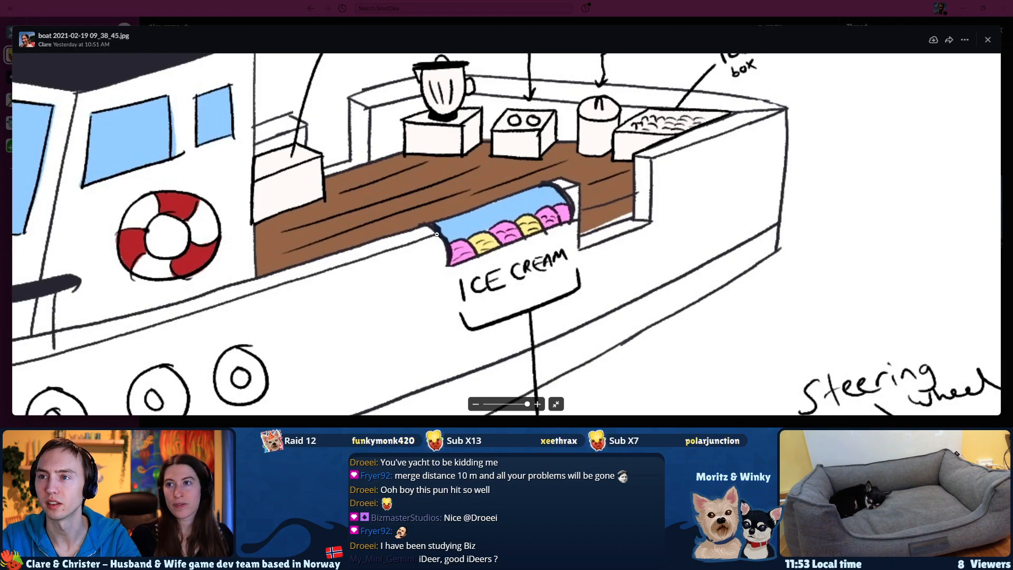
key(alt+Tab)
middle_drag(433, 232, 488, 241)
click(347, 214)
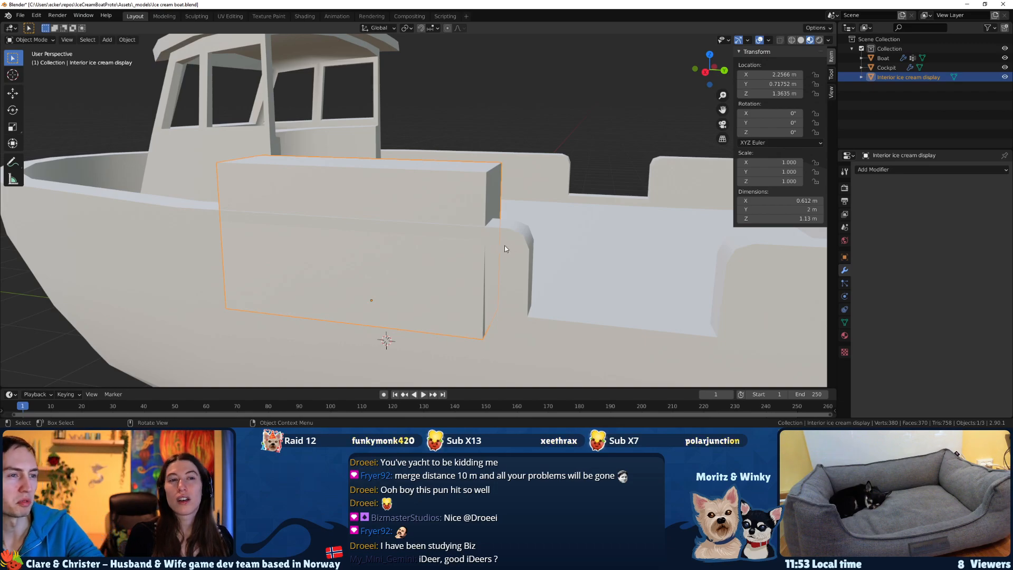
Save the boat file and inspect where the display meets the hull's side wall.
key(ctrl+s)
middle_drag(501, 244, 537, 214)
click(513, 255)
middle_drag(513, 255, 527, 254)
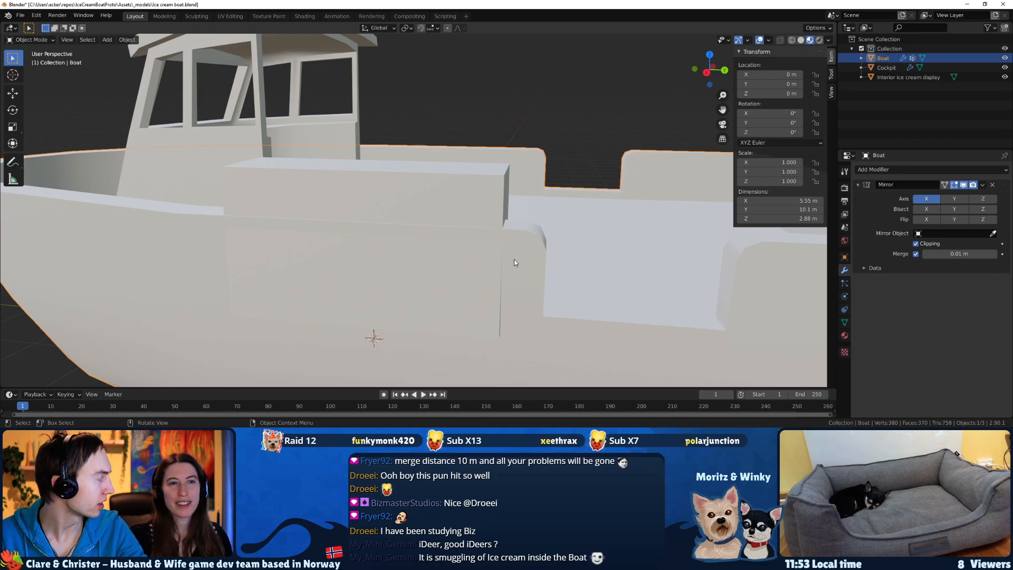
click(388, 171)
middle_drag(388, 171, 520, 239)
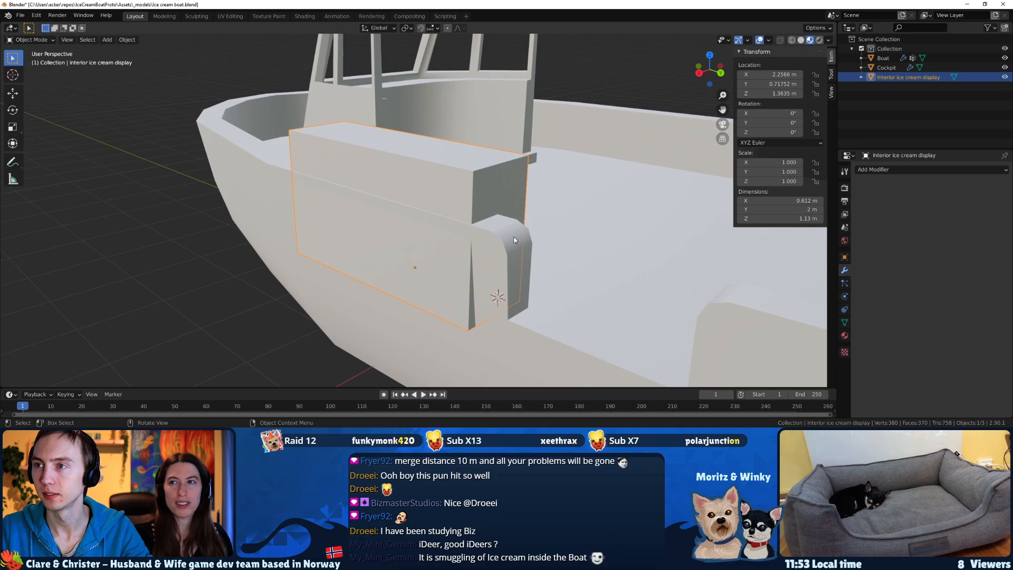
Try a Knife cut across the boat's side wall rim at the display's front edge in Edit Mode.
click(540, 270)
click(479, 309)
middle_drag(479, 309, 613, 316)
click(589, 311)
key(Tab)
middle_drag(464, 245, 376, 226)
key(k)
click(327, 212)
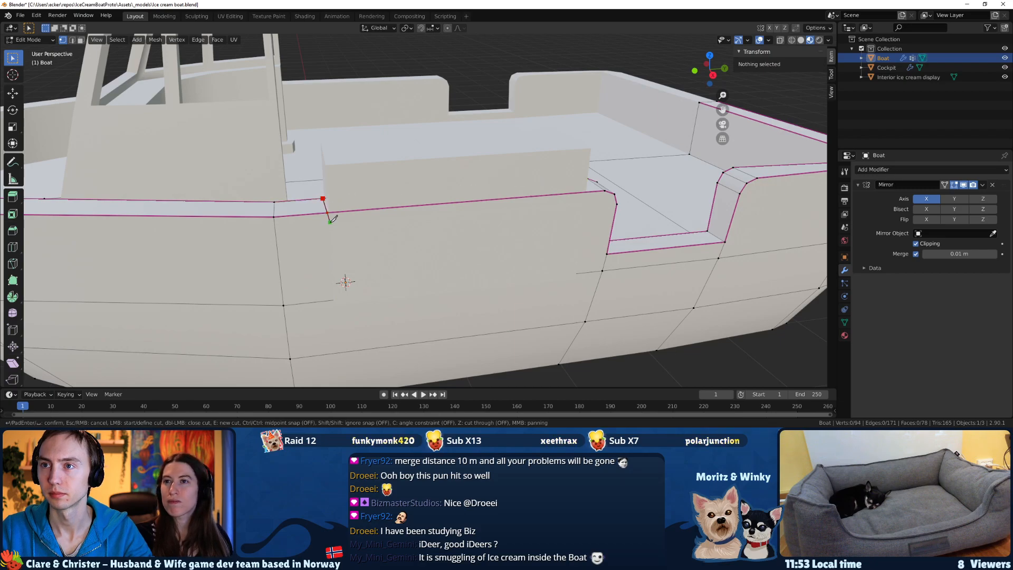
key(Return)
middle_drag(334, 216, 352, 204)
key(ctrl+z)
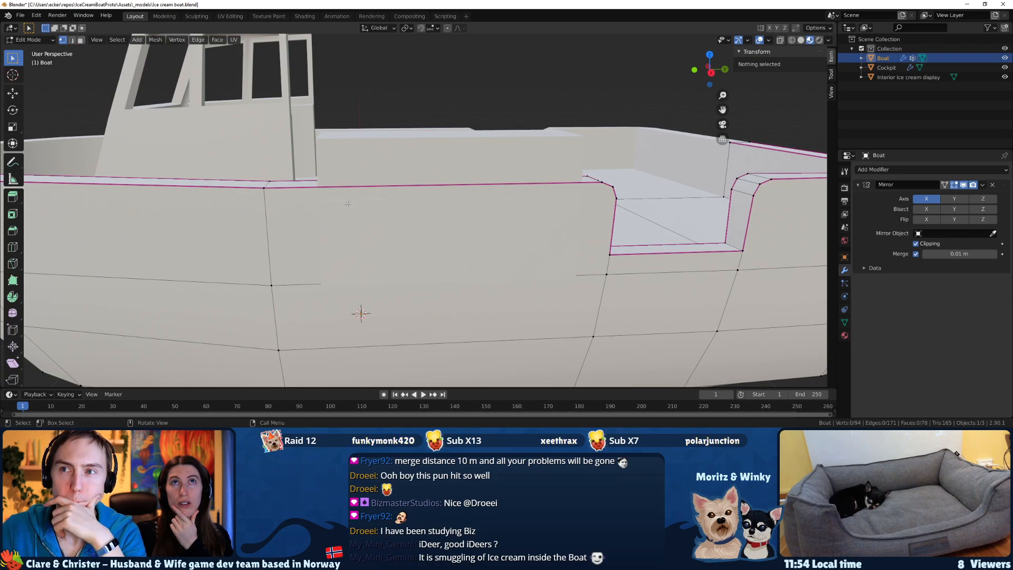
mouse_move(348, 204)
middle_down()
mouse_move(387, 228)
mouse_move(336, 211)
mouse_move(303, 222)
mouse_move(370, 202)
mouse_move(337, 215)
middle_up()
key(Tab)
click(398, 189)
middle_drag(428, 205, 403, 199)
mouse_move(636, 210)
middle_down()
mouse_move(617, 191)
mouse_move(635, 190)
middle_up()
key(s)
key(x)
key(y)
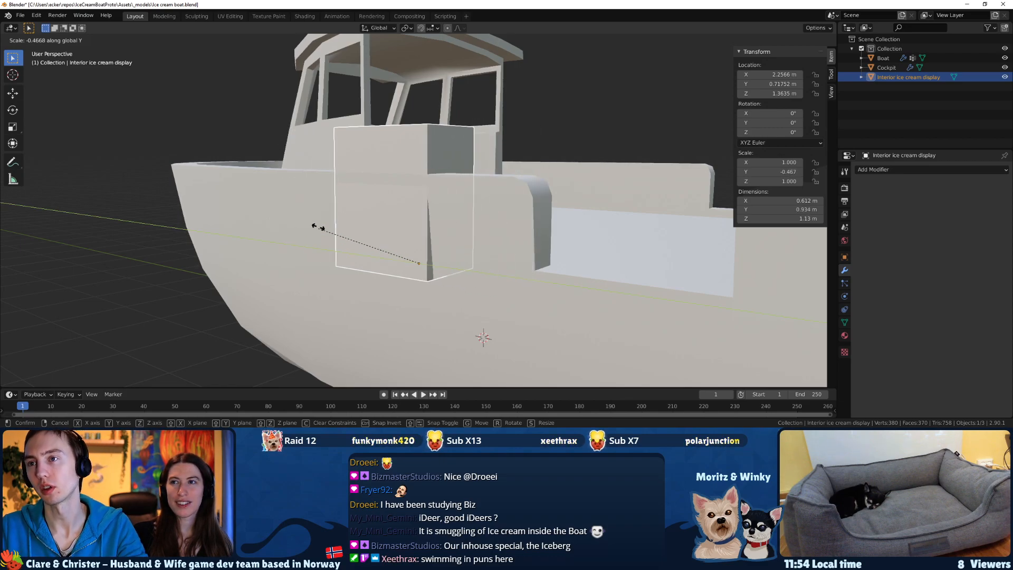
right_click(283, 159)
middle_drag(310, 171, 452, 212)
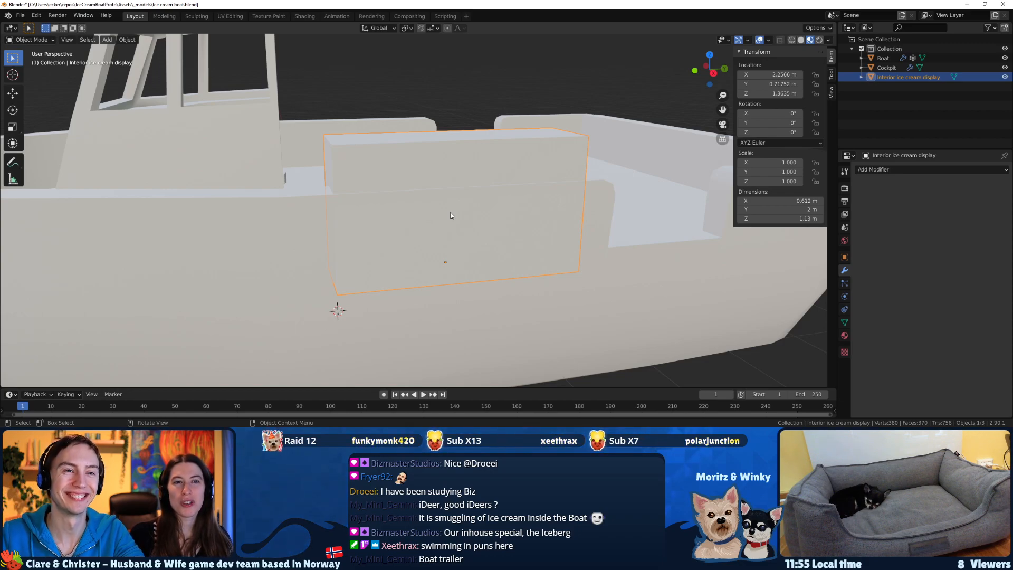
Try to move the display's bottom face up along Z in Edit Mode.
middle_drag(764, 188, 569, 143)
key(Tab)
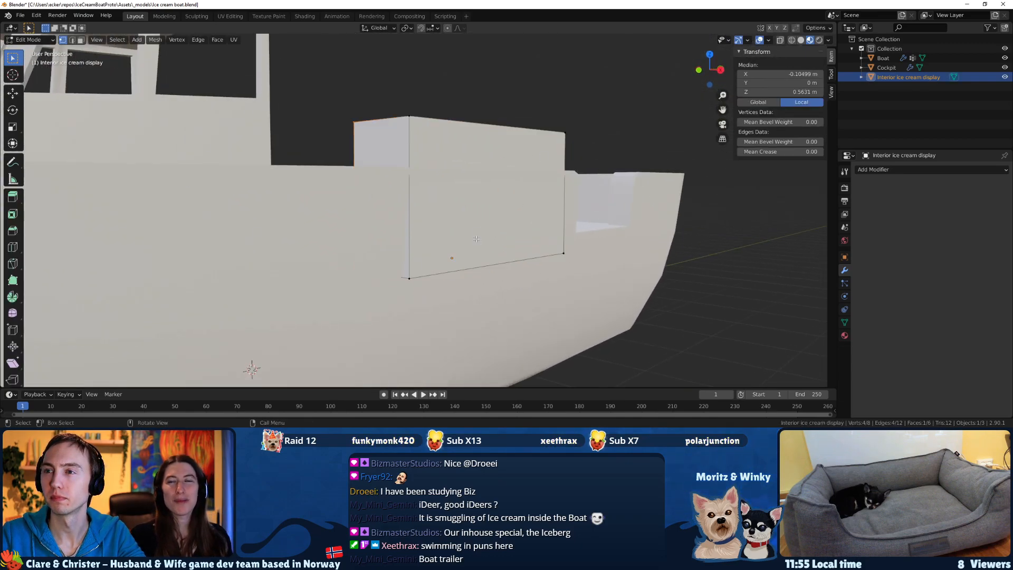
key(2)
click(466, 273)
middle_drag(466, 273, 278, 225)
key(3)
click(494, 237)
key(g)
key(z)
click(493, 219)
key(ctrl+z)
key(Tab)
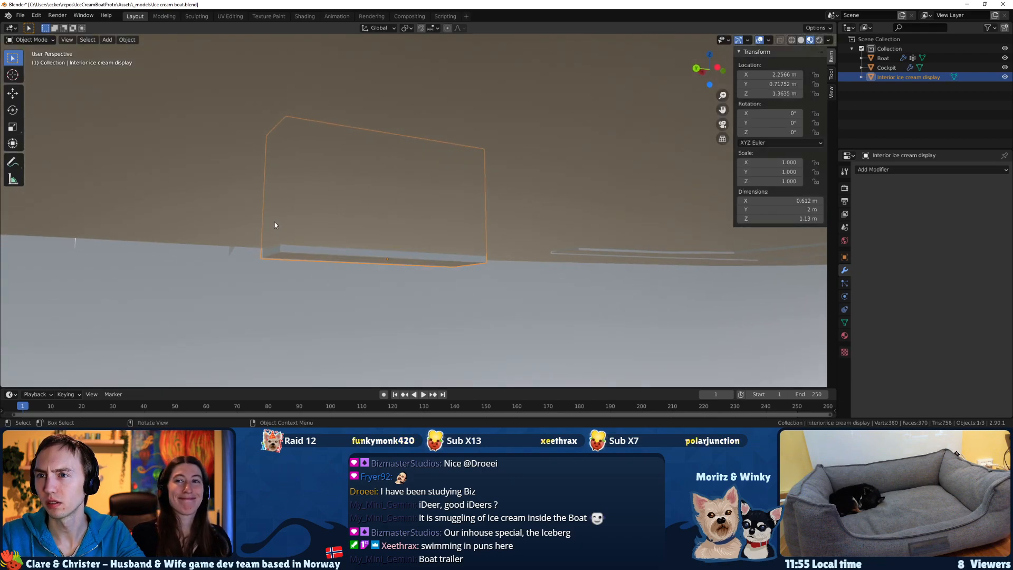
In the right-side wireframe view, raise the display about 0.063 m along Z so its base sits on the deck.
key(KP_3)
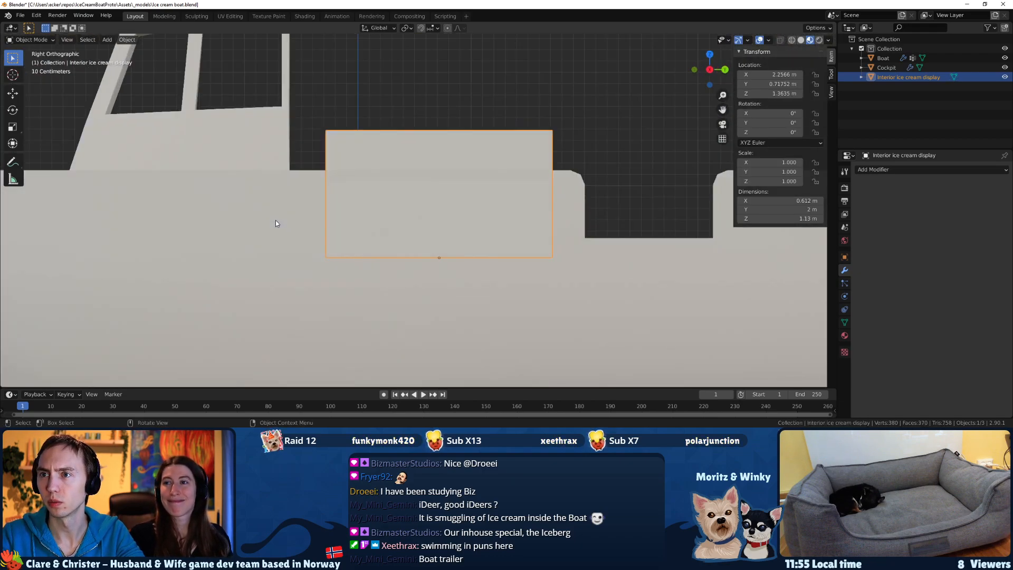
key(z)
click(268, 220)
scroll(415, 258, up, 3)
key(g)
key(z)
click(416, 246)
scroll(416, 246, down, 3)
key(z)
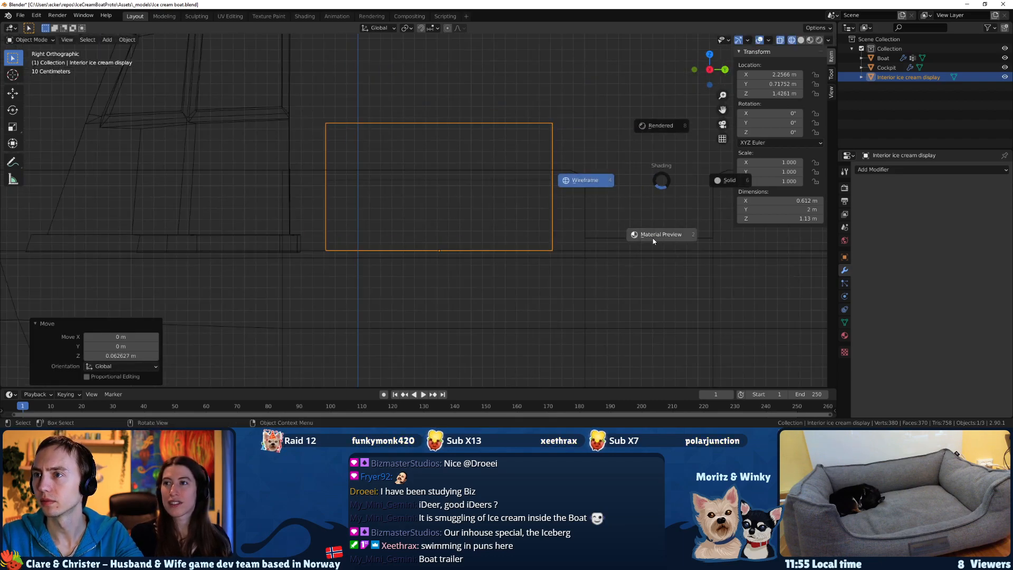
Lower the display about 0.006 m along Z onto the deck and switch the shading to Material Preview.
click(466, 268)
scroll(466, 267, up, 3)
key(g)
key(z)
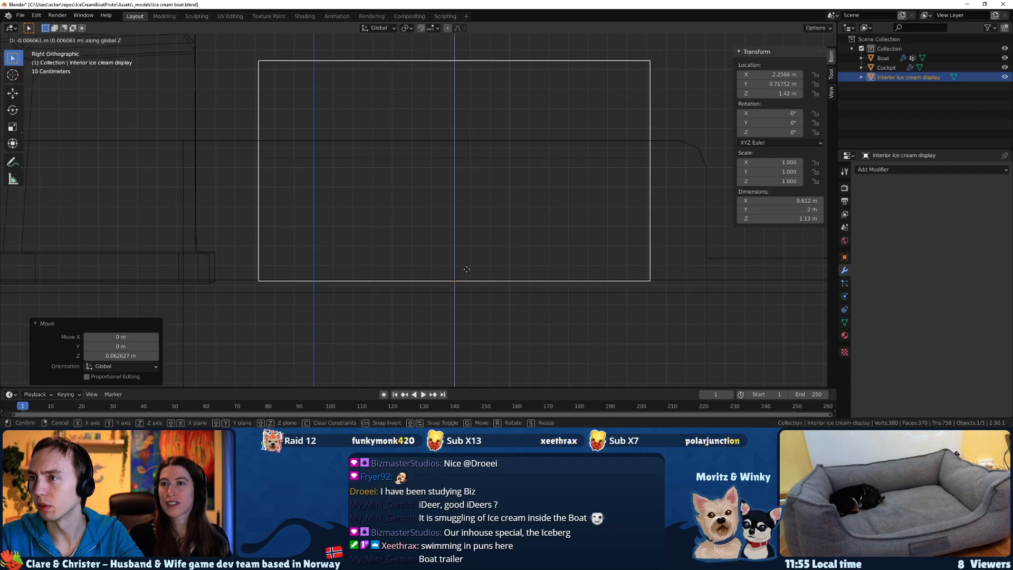
click(466, 269)
middle_drag(479, 270, 369, 229)
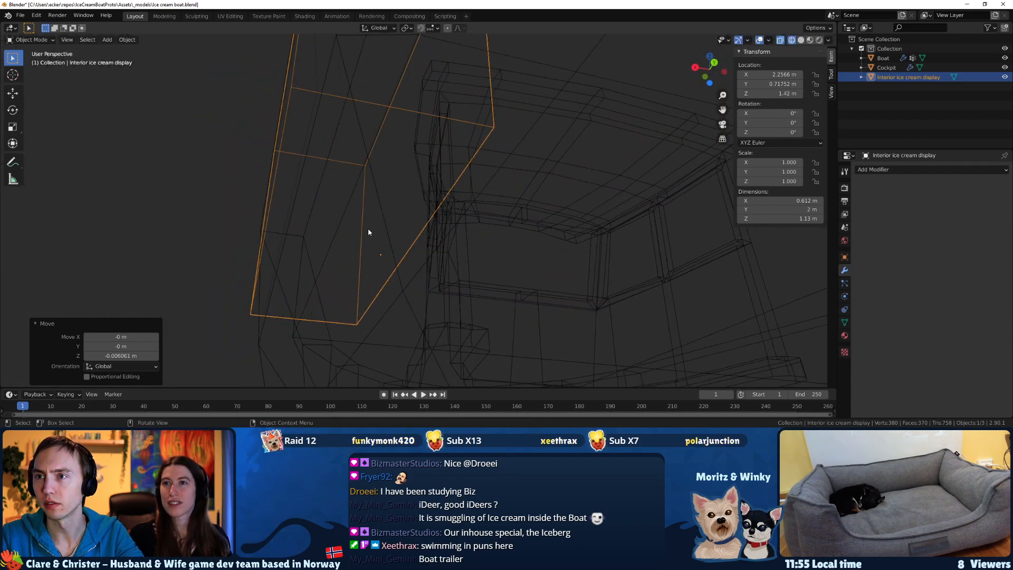
key(z)
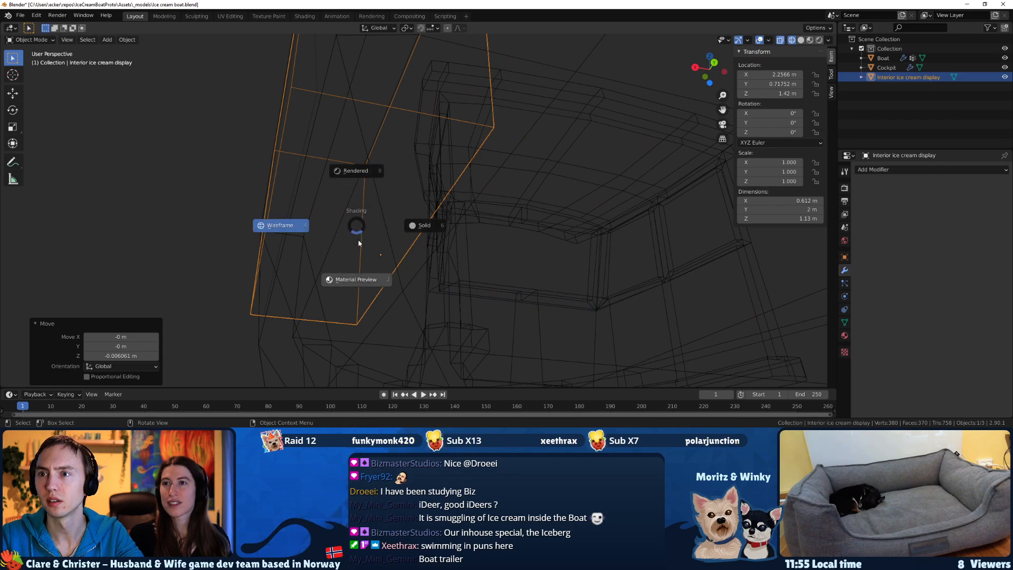
click(356, 274)
Delete the bottom face of the interior ice cream display in Edit Mode.
key(Tab)
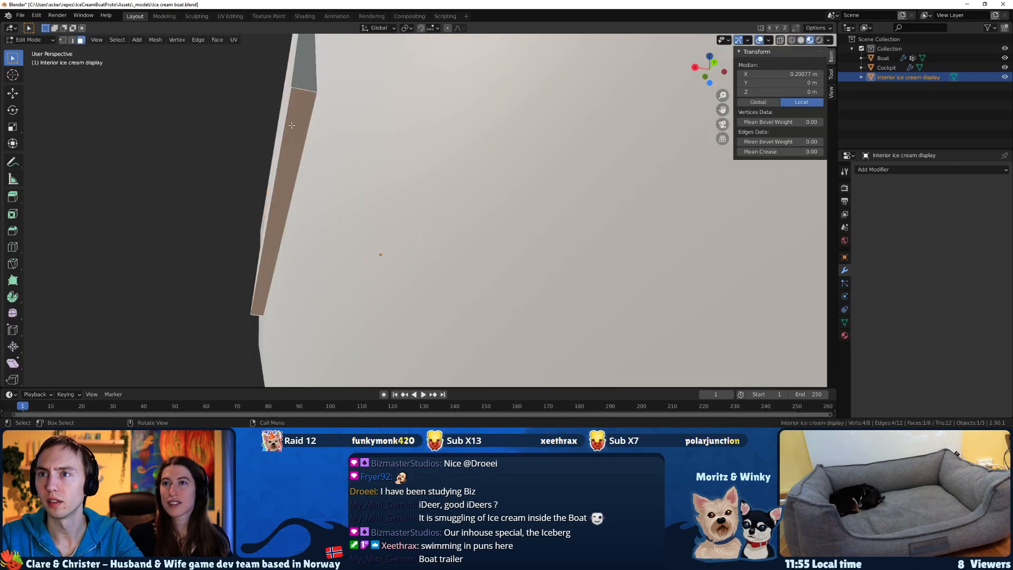
key(x)
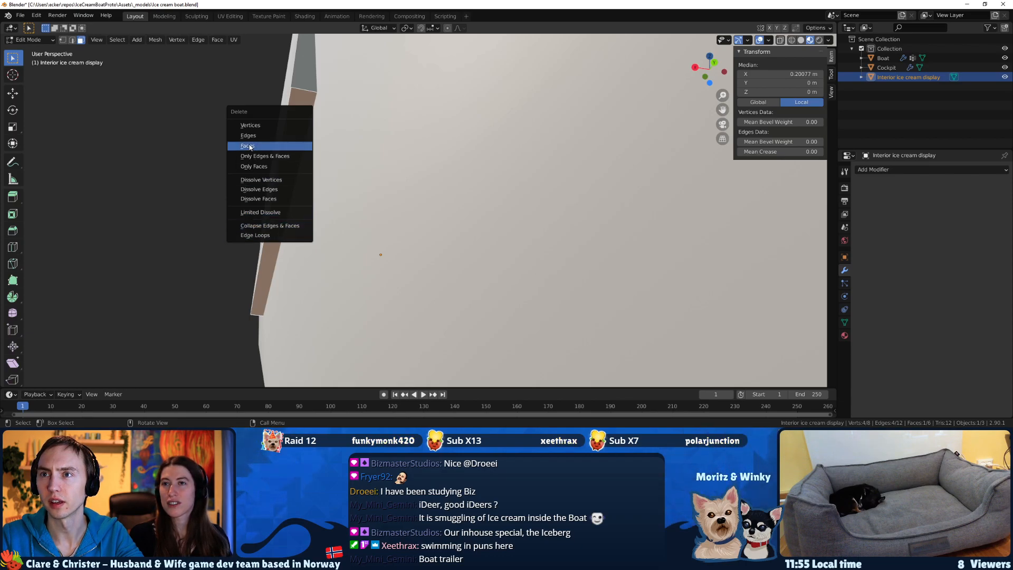
click(250, 147)
Move the display's outer bottom edge inward along X, inside the hull's side wall, and leave Edit Mode.
middle_drag(433, 168, 461, 178)
click(453, 176)
key(g)
key(z)
key(x)
click(480, 182)
middle_drag(473, 183, 473, 226)
scroll(445, 220, down, 2)
key(Tab)
Try a Knife cut on the boat's side wall outlining the part the display overlaps.
click(583, 251)
middle_drag(584, 252, 610, 246)
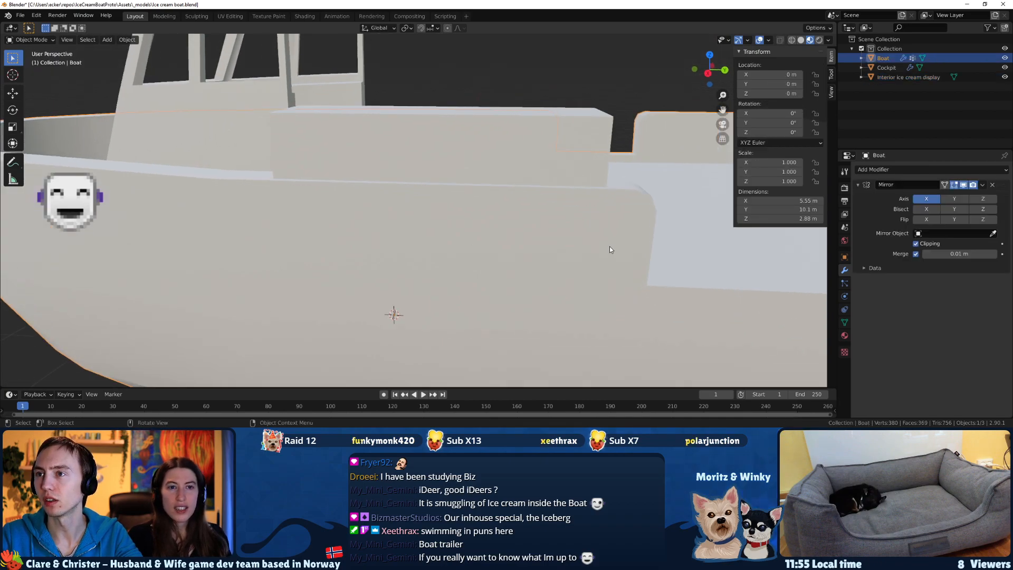
scroll(609, 246, down, 3)
key(Tab)
middle_drag(500, 257, 489, 239)
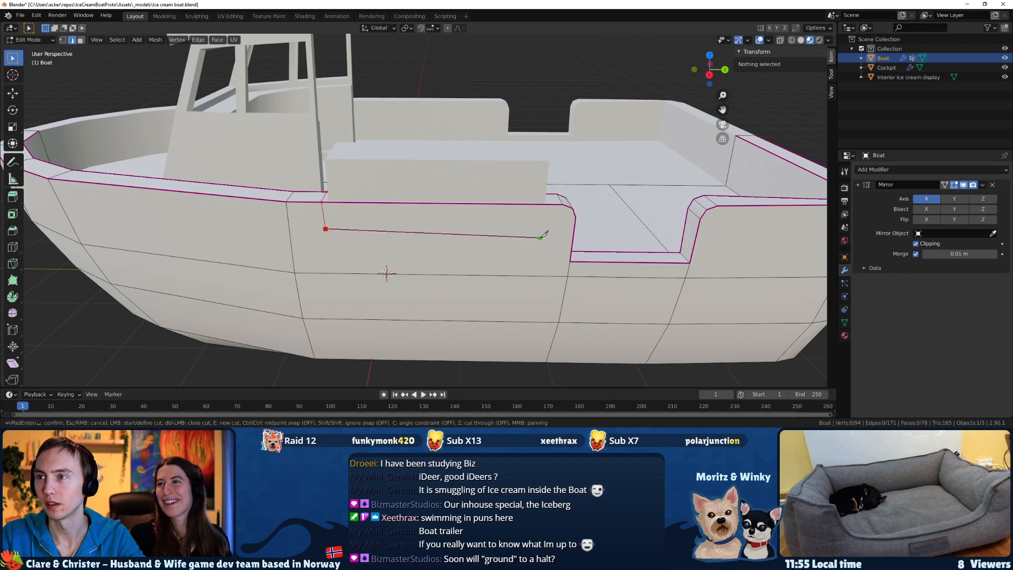
middle_drag(551, 190, 302, 181)
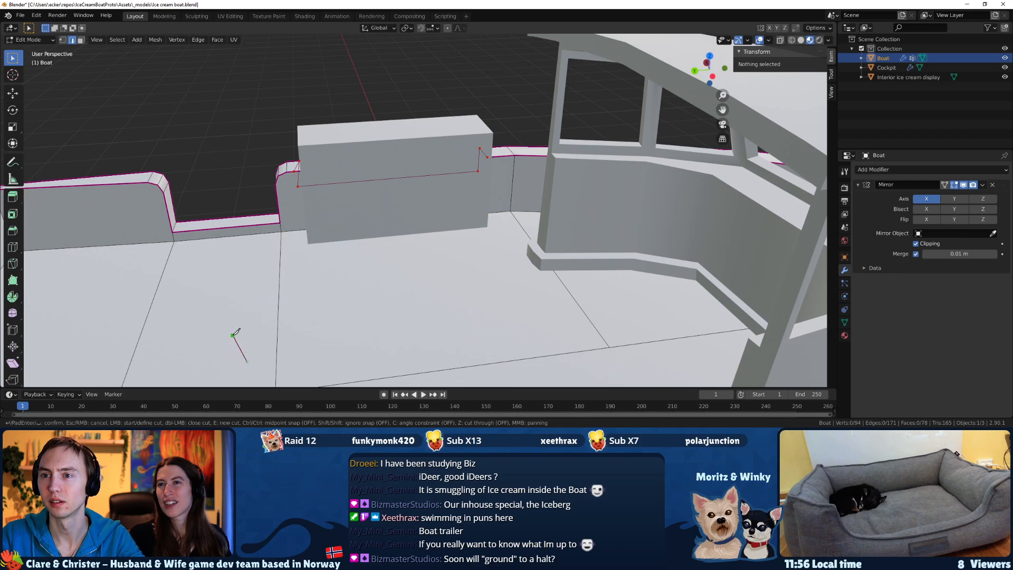
key(Return)
middle_drag(239, 332, 524, 295)
key(ctrl+x)
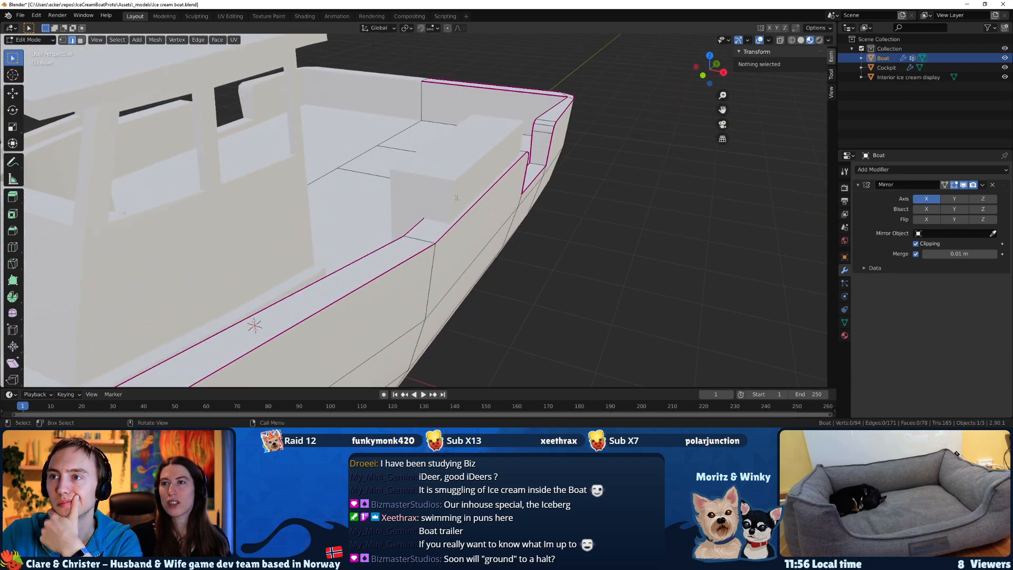
Switch to editing the interior ice cream display and add one horizontal loop cut around its sides.
click(418, 224)
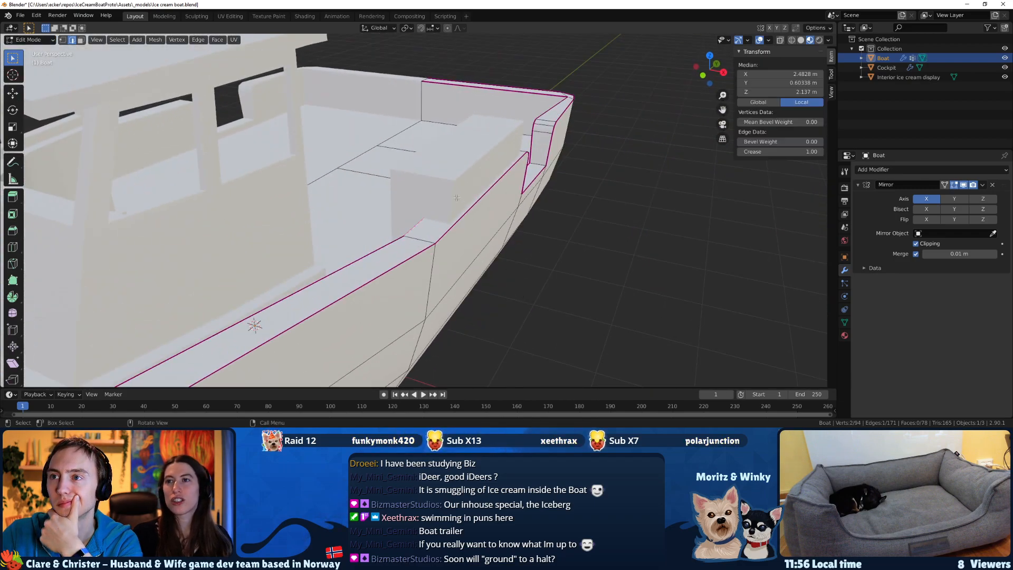
middle_drag(418, 224, 398, 183)
key(Tab)
click(410, 196)
key(Tab)
click(419, 163)
key(k)
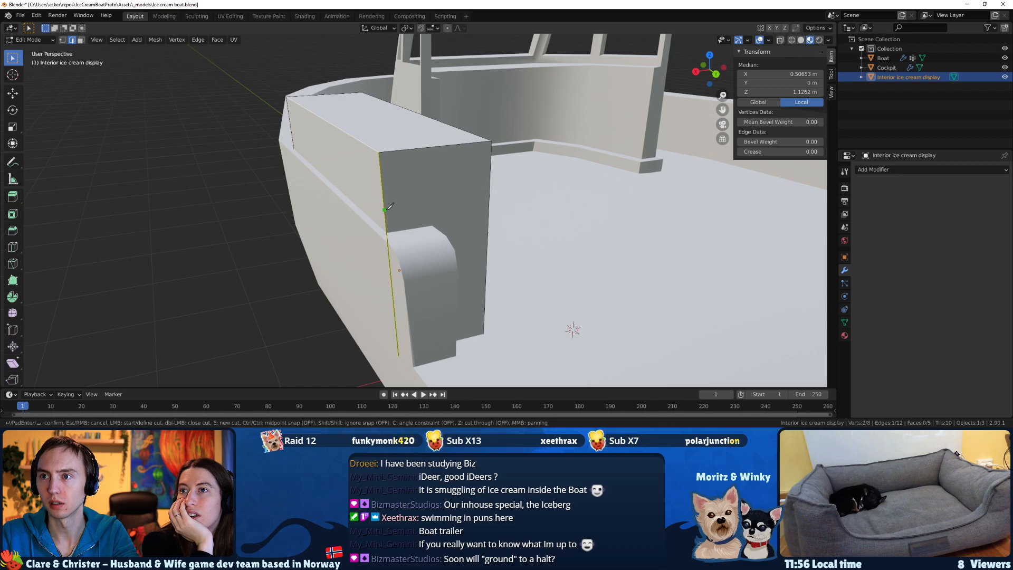
key(Escape)
click(13, 247)
click(383, 211)
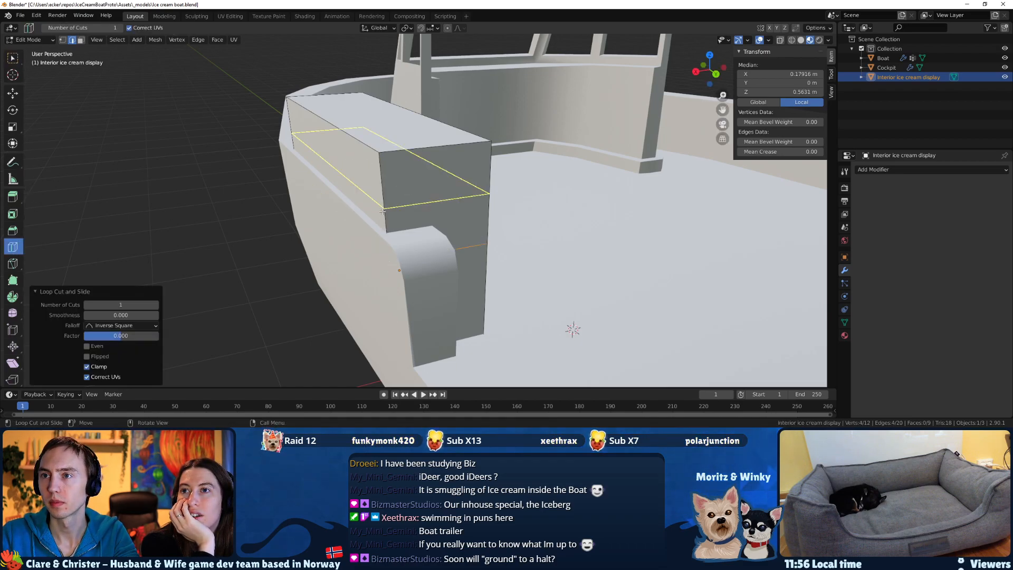
Raise the display's new horizontal edge loop about 0.171 m along Z to the level of the hull's rim.
key(g)
key(z)
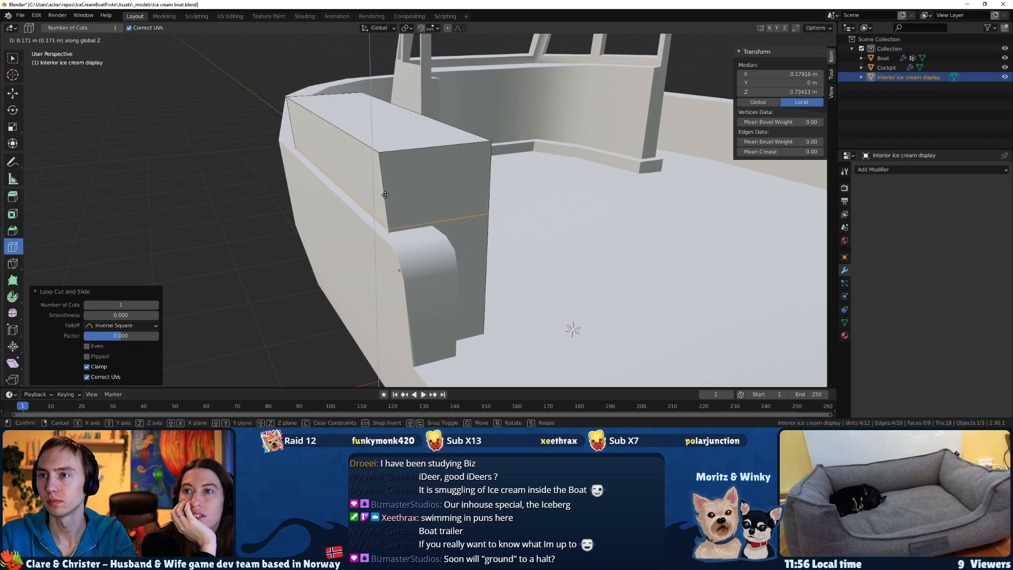
click(385, 195)
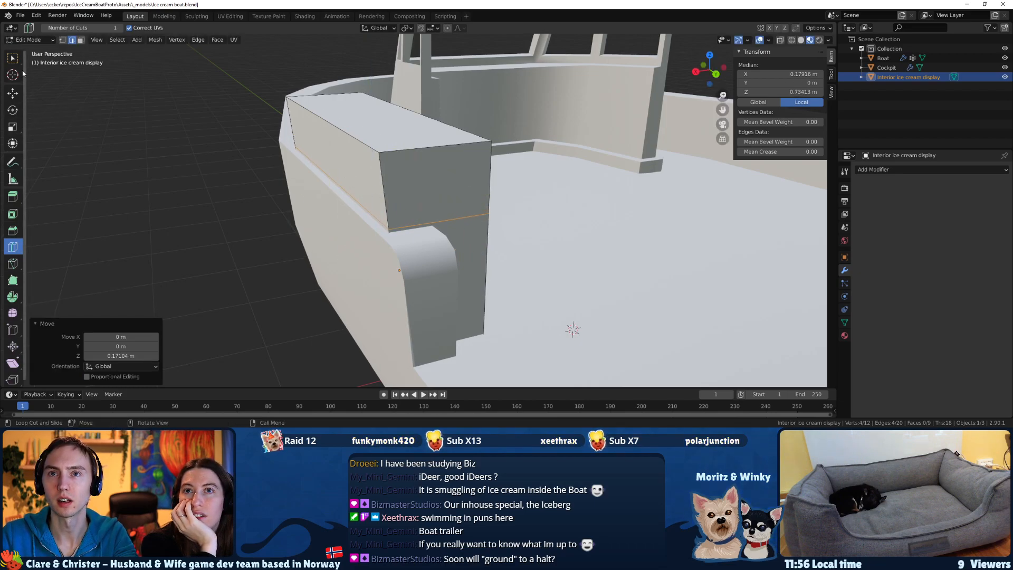
Extrude the display's upper outer face outward over the hull's side wall.
click(81, 40)
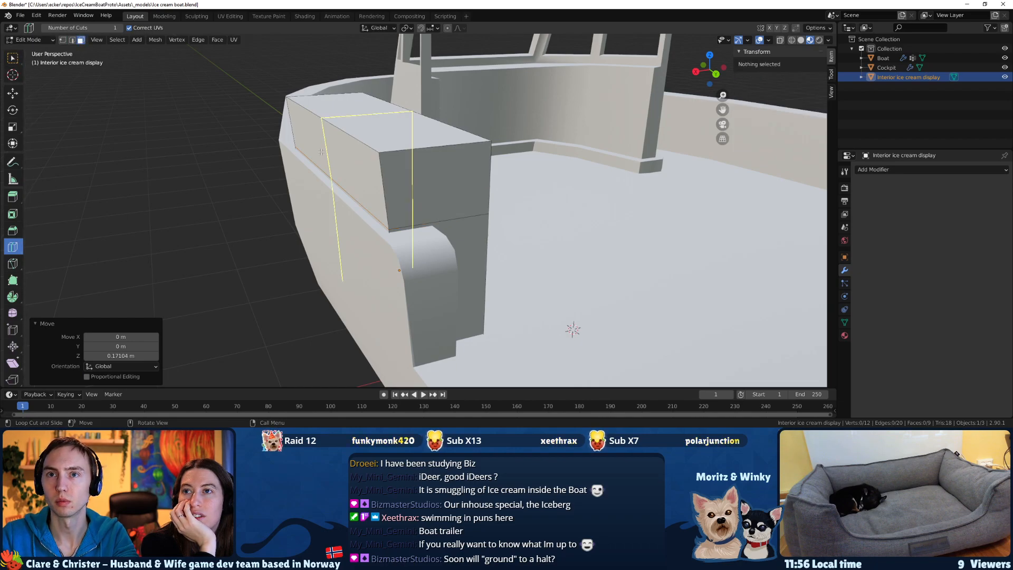
click(13, 58)
click(329, 164)
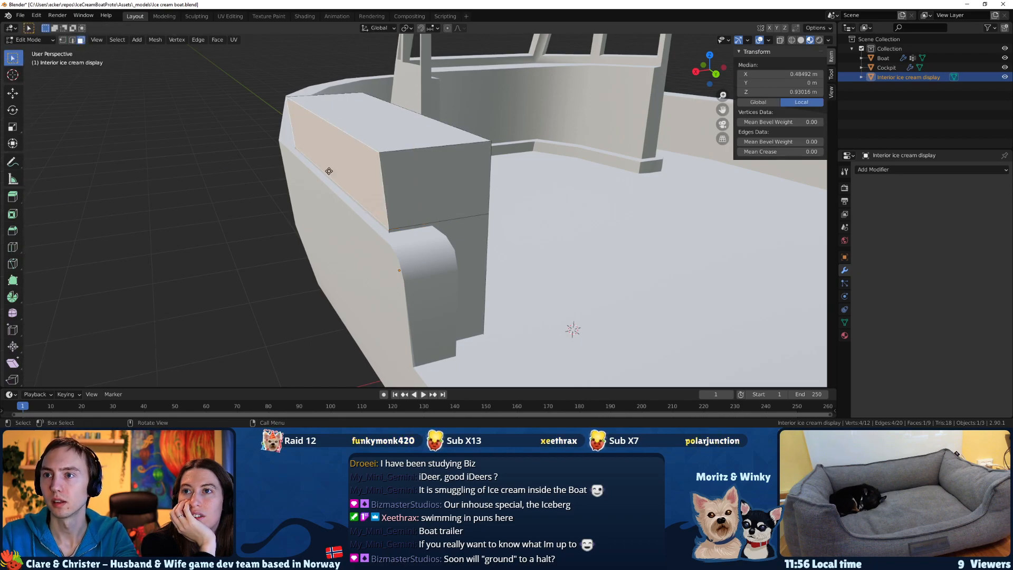
key(e)
click(294, 172)
middle_drag(294, 172, 309, 149)
Lower the extruded outer face along Z so the display's overhang slopes downward.
click(326, 149)
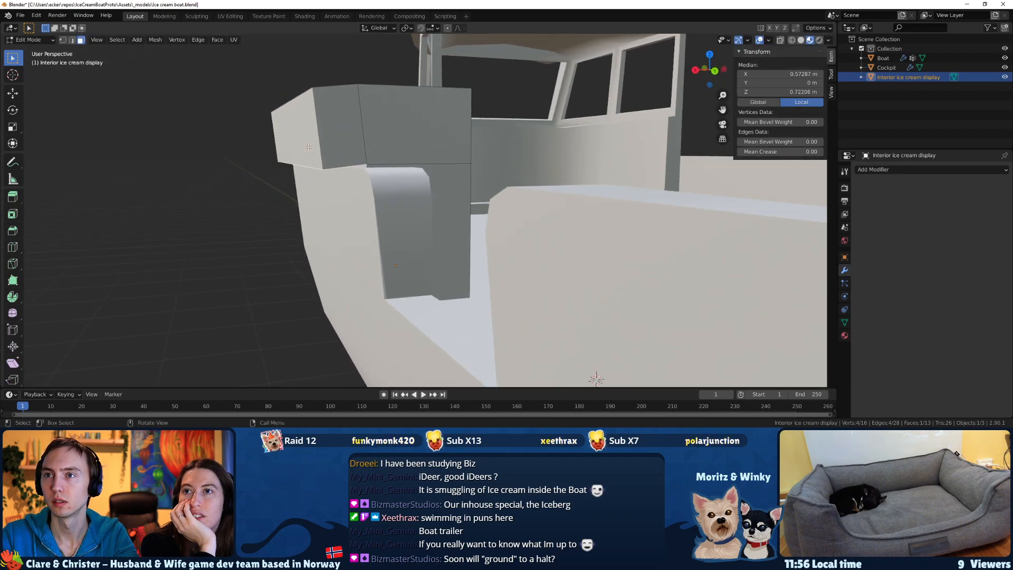
key(g)
key(z)
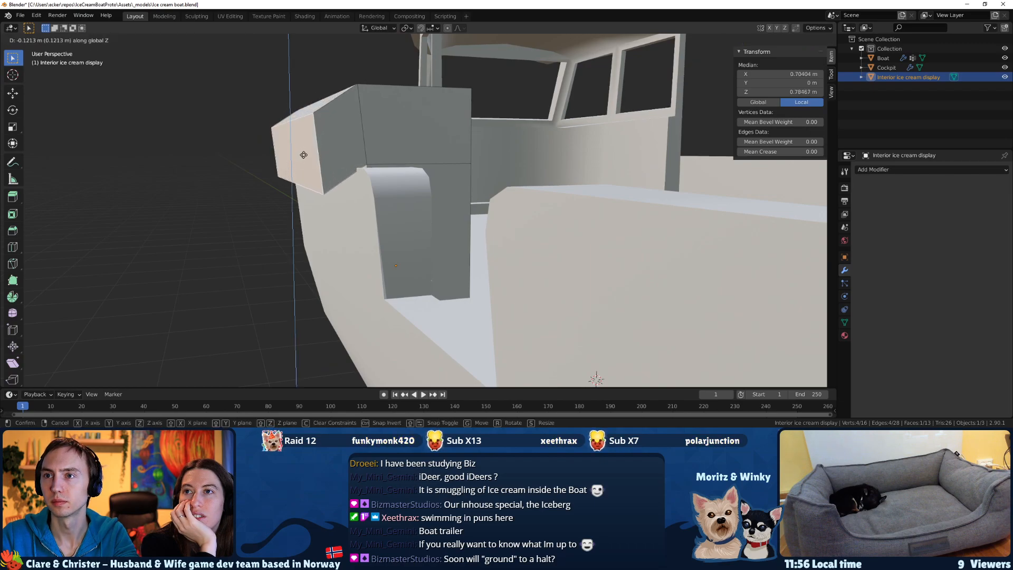
click(304, 160)
middle_drag(304, 159, 356, 150)
Try a three-segment bevel about 0.217 m wide on the edge between the display's flat top and sloped overhang.
click(356, 150)
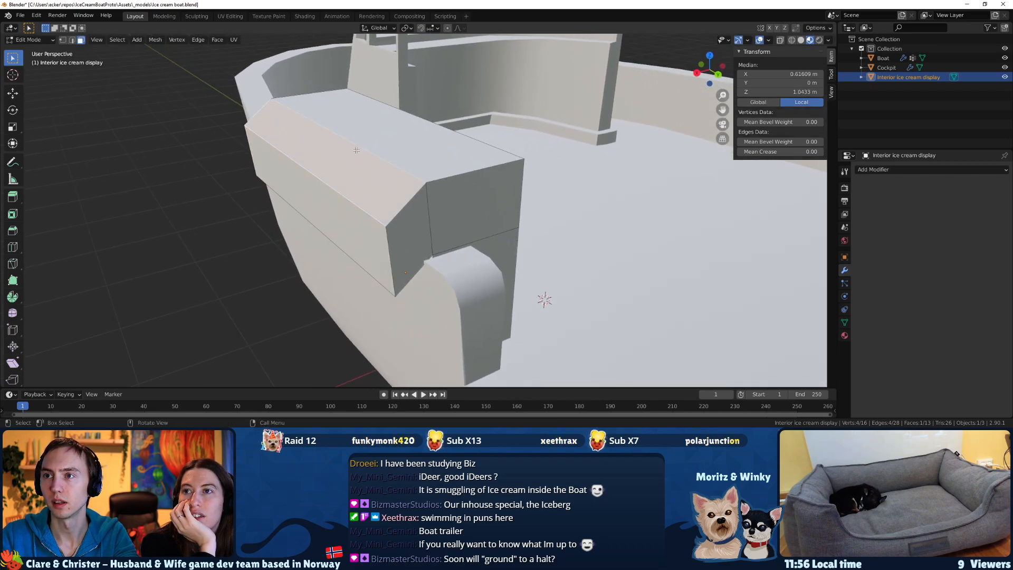
key(F3)
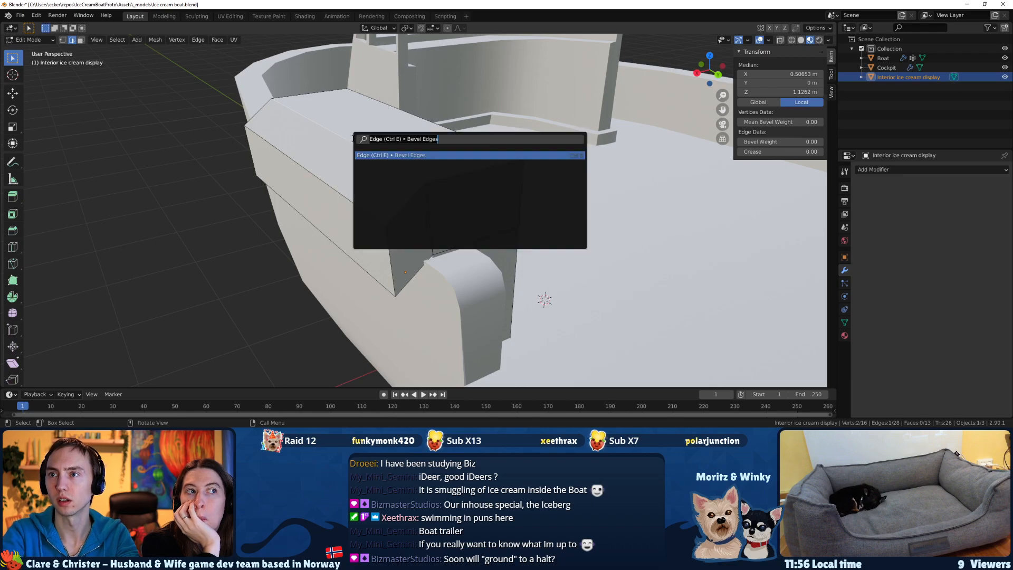
key(Return)
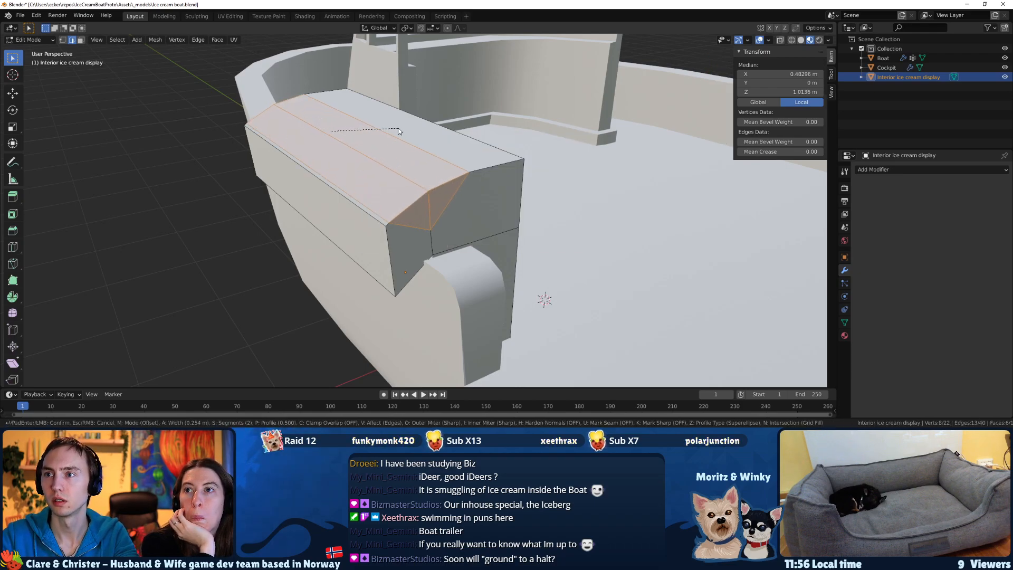
scroll(392, 128, up, 1)
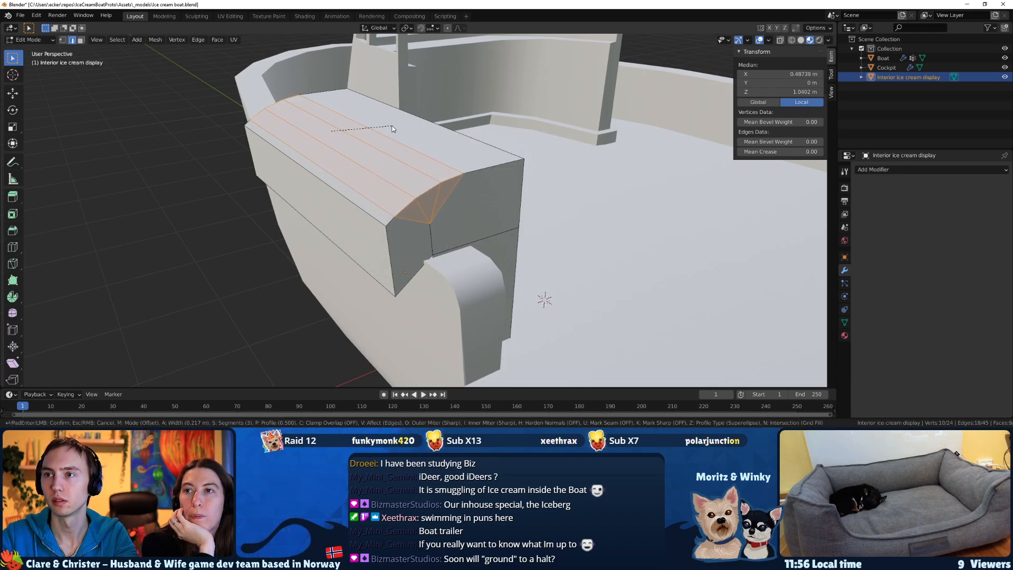
click(391, 129)
key(ctrl+z)
Lower the upper outer edge of the display's overhang about 0.3 m along Z.
middle_drag(365, 178, 347, 142)
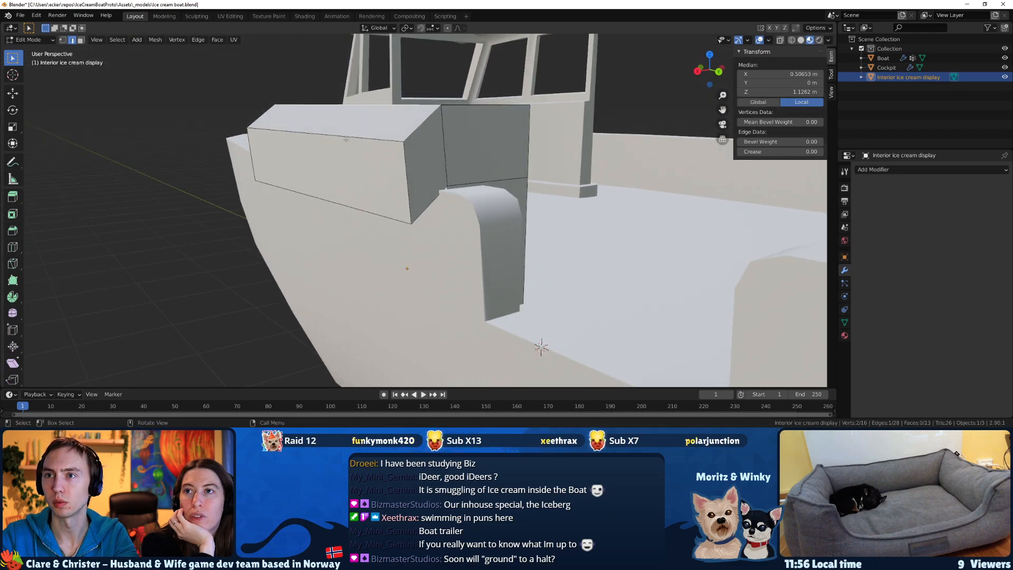
key(g)
key(z)
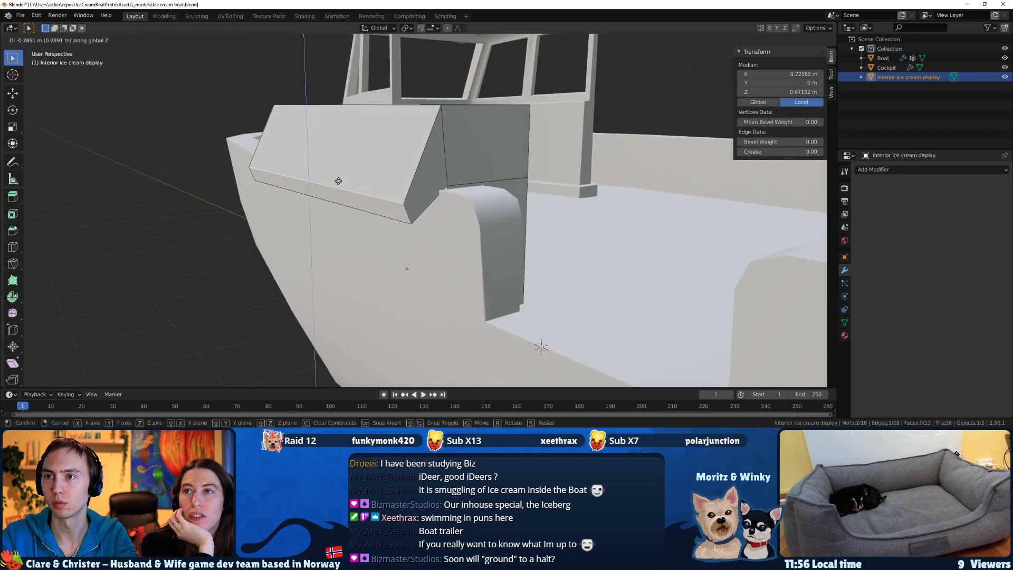
click(340, 185)
middle_drag(340, 186, 309, 213)
Try to move the display's top outer edge outward and downward with Y locked.
click(349, 153)
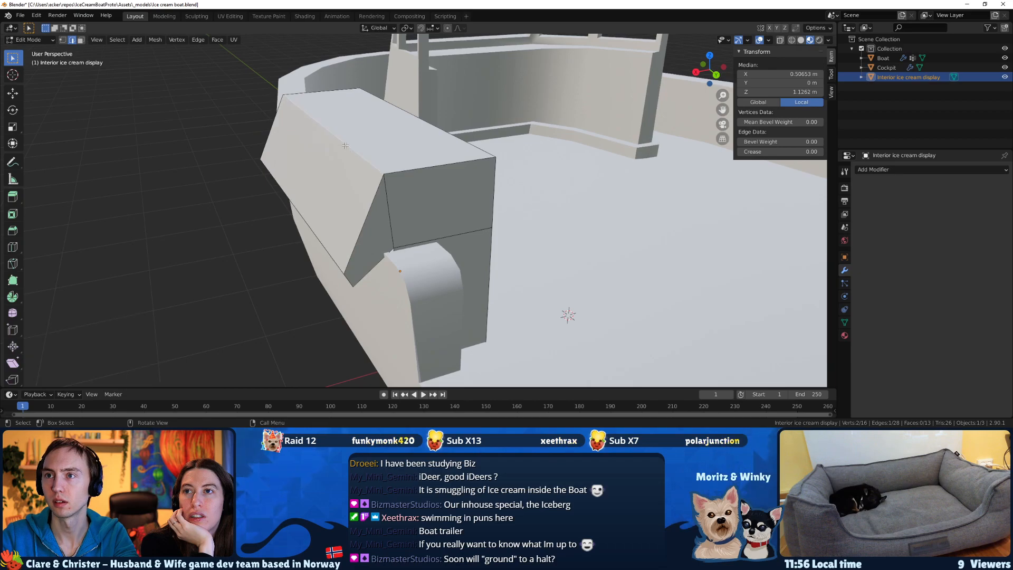
middle_drag(350, 156, 328, 134)
key(g)
key(shift+z)
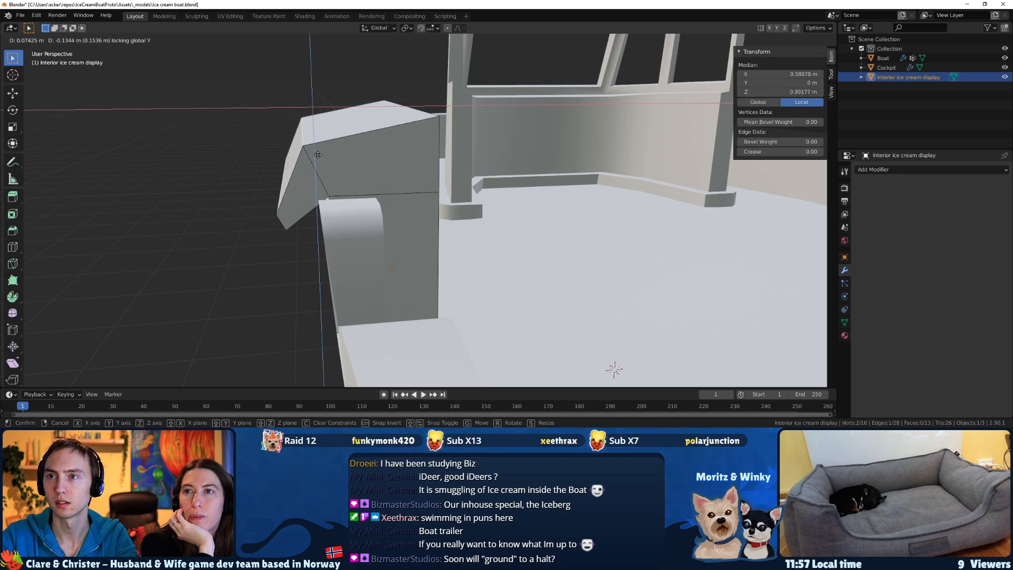
click(317, 155)
middle_drag(348, 128, 352, 150)
key(ctrl+z)
Add one lengthwise loop cut running along the display's top and down both ends.
key(k)
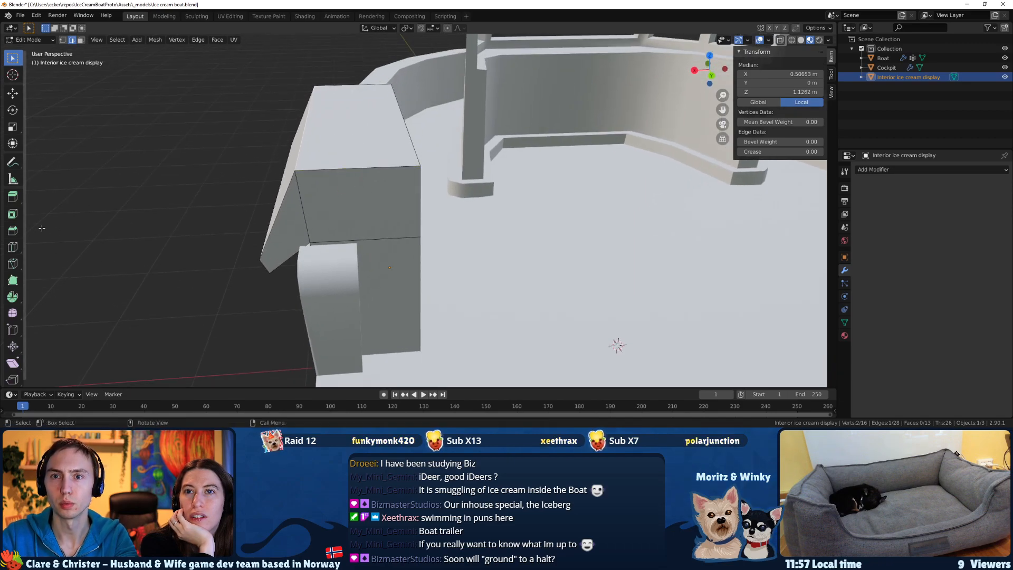
click(12, 246)
click(358, 172)
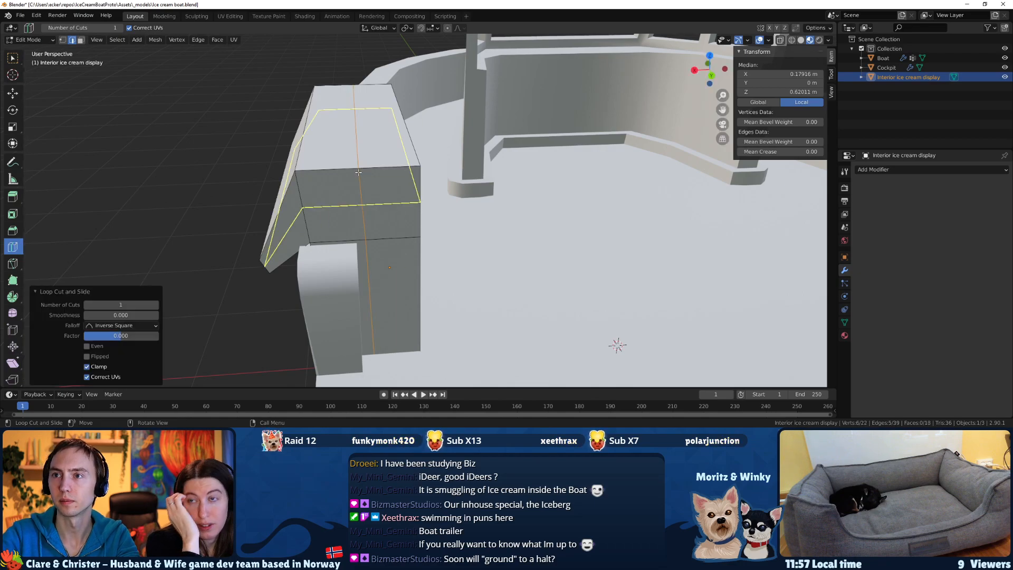
Move the display's top outer edge about 0.088 m along X and -0.096 m along Z with Y locked.
middle_drag(358, 172, 306, 127)
key(w)
click(312, 142)
key(g)
key(shift+y)
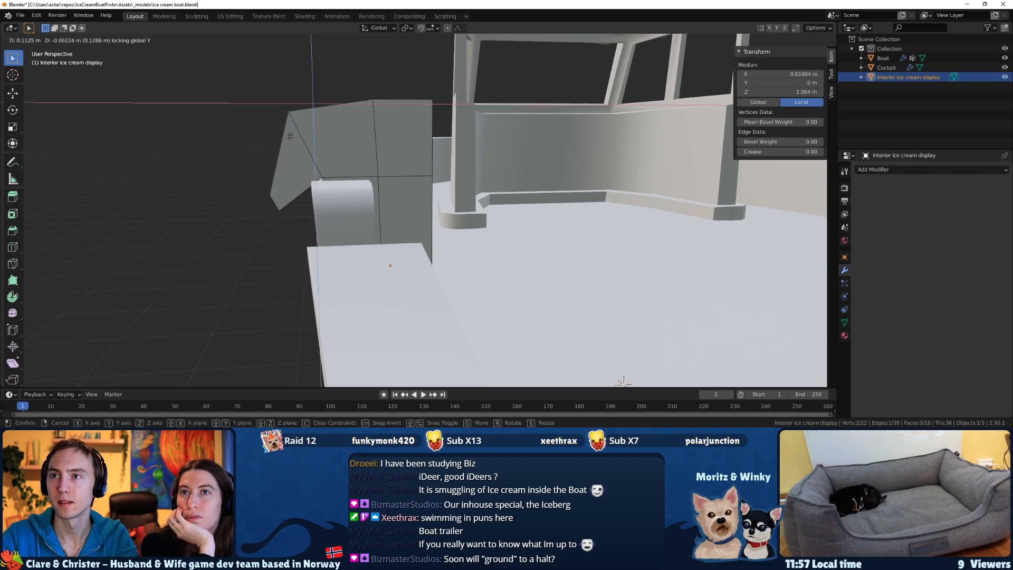
click(289, 136)
middle_drag(290, 136, 317, 151)
Try a five-segment bevel 0.347 m wide on the display's top outer edge.
key(F3)
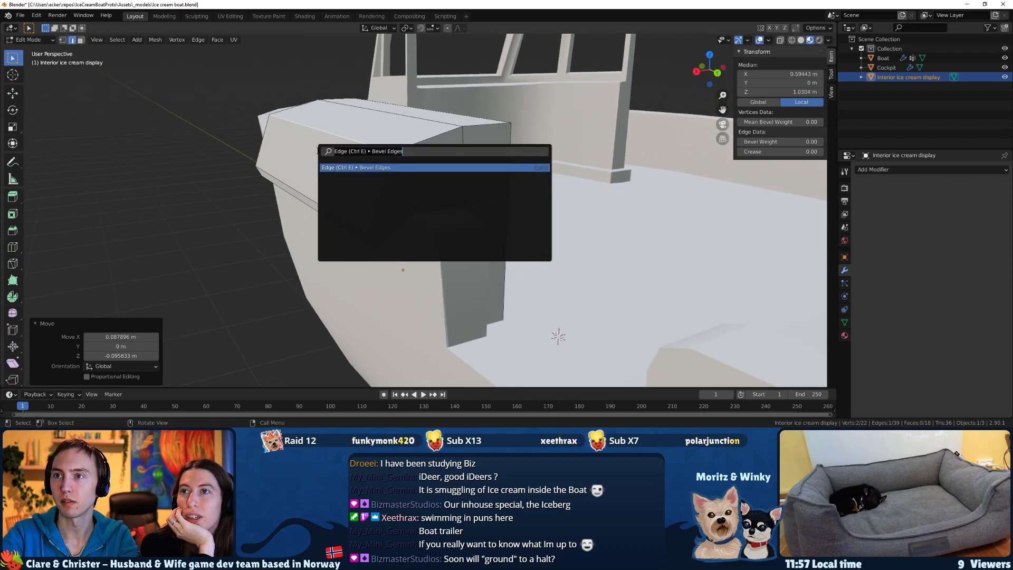
key(Return)
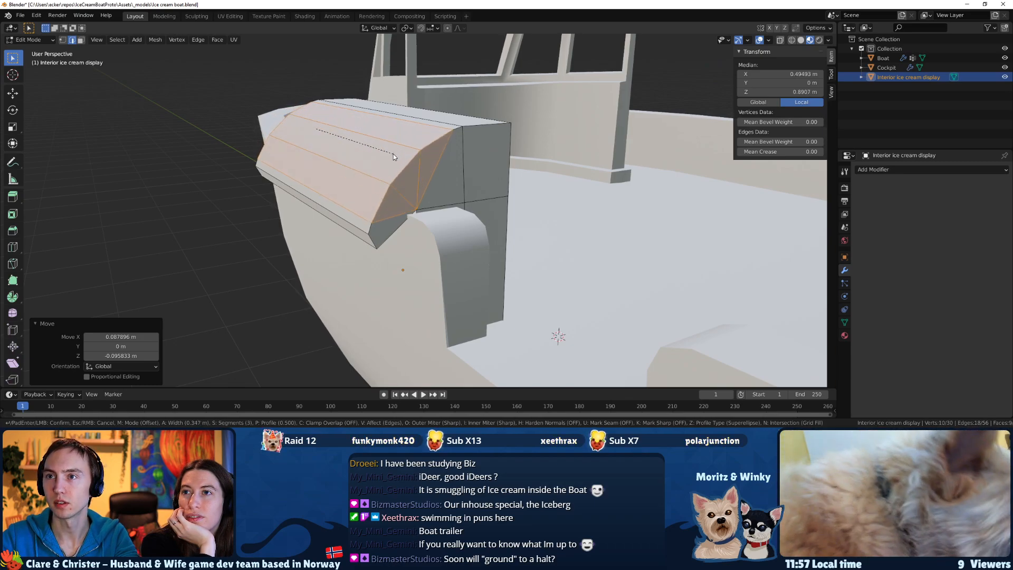
scroll(393, 154, up, 2)
click(394, 154)
middle_drag(393, 154, 390, 181)
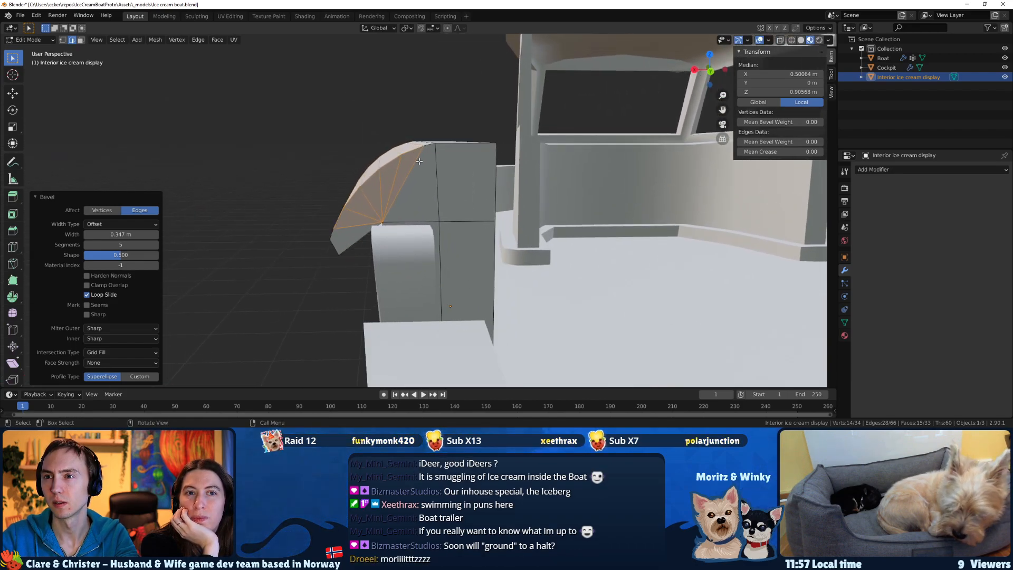
key(ctrl+z)
Raise the overhang's two outermost edges about 0.079 m along Z and move them inward about 0.068 m along X.
middle_drag(338, 239, 377, 230)
key(g)
key(z)
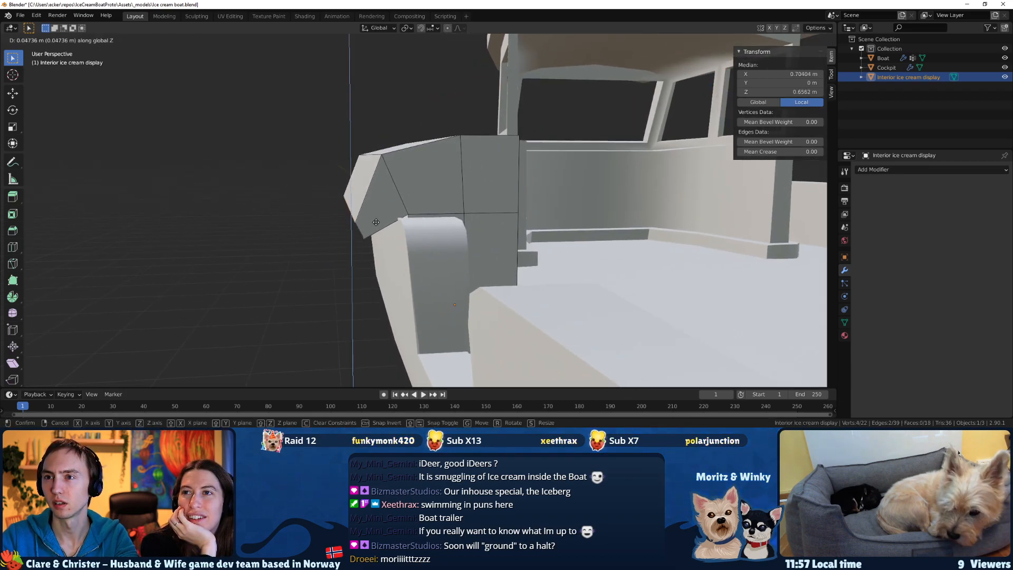
click(377, 217)
key(g)
key(y)
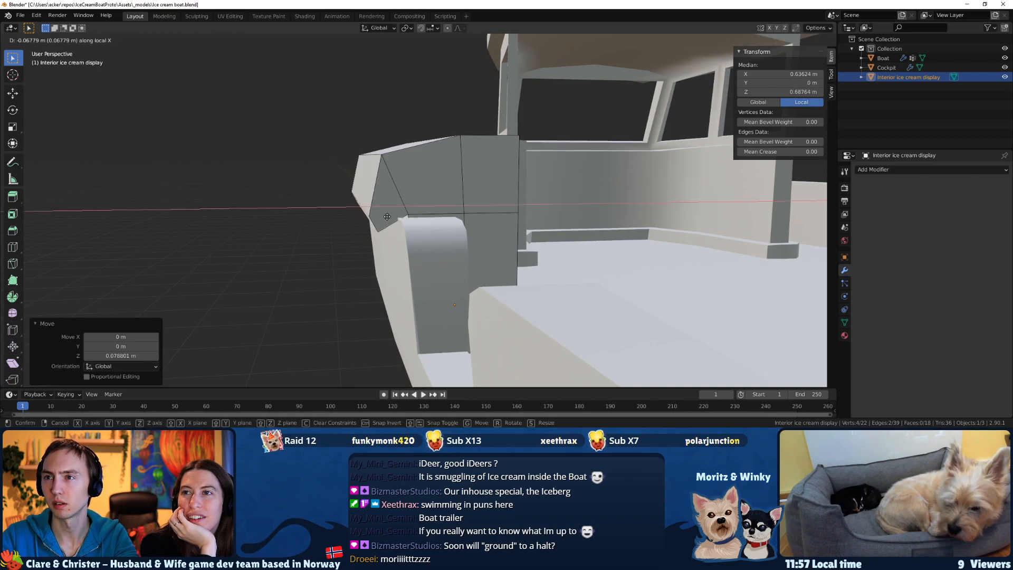
click(387, 217)
Move the display's top outer edge back about -0.039 m along X and -0.003 m along Z with Y locked.
click(363, 151)
click(369, 154)
middle_drag(369, 155, 366, 164)
key(g)
key(shift+z)
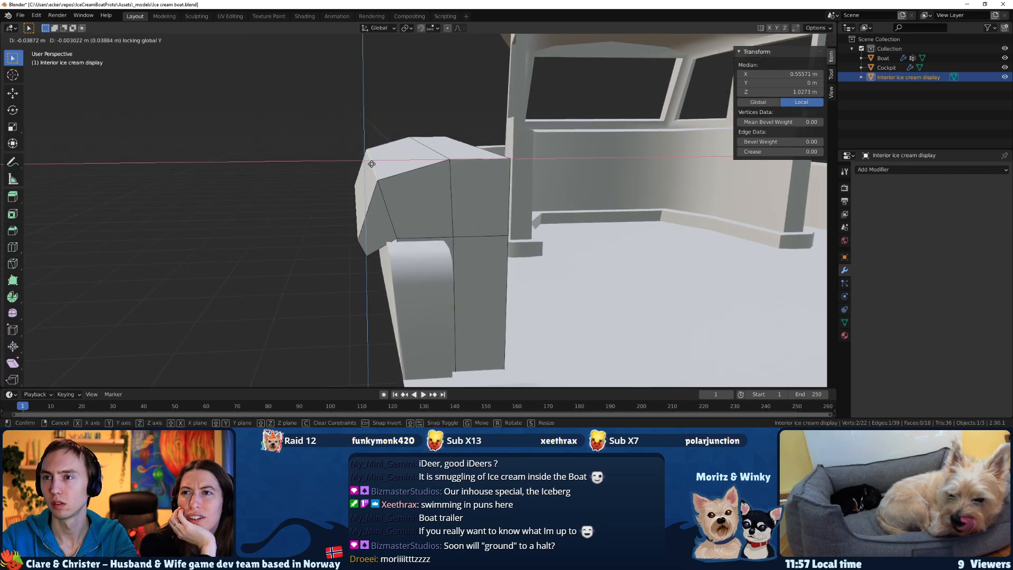
click(372, 164)
Bevel the display's top outer edge with four segments about 0.246 m wide and return to Object Mode.
key(F3)
key(Return)
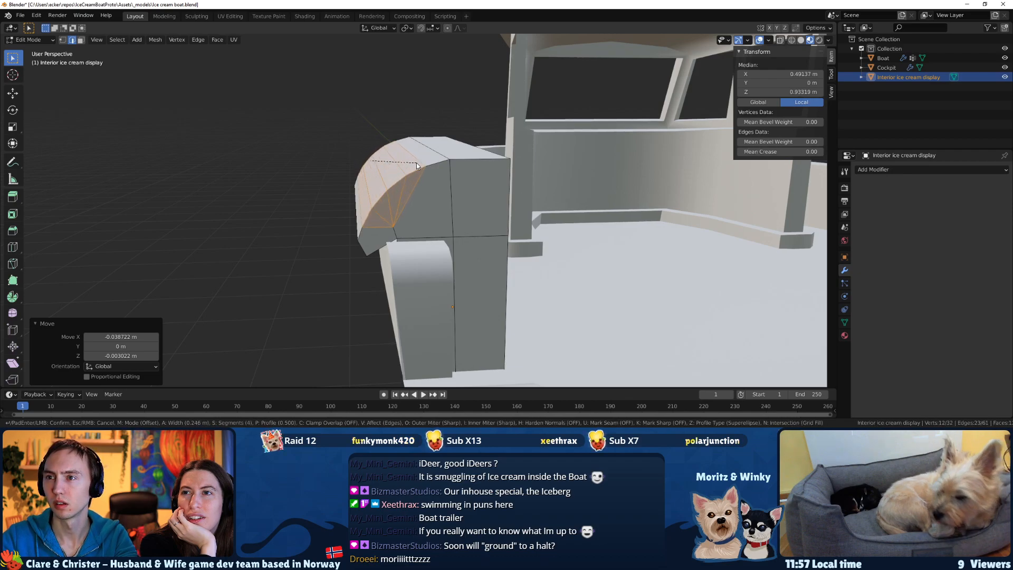
click(417, 166)
middle_drag(416, 166, 376, 209)
key(Tab)
Examine from below and outside how the display's overhang meets the hull's side wall.
mouse_move(414, 212)
middle_down()
mouse_move(376, 211)
mouse_move(422, 194)
middle_up()
scroll(376, 211, up, 2)
scroll(458, 120, up, 3)
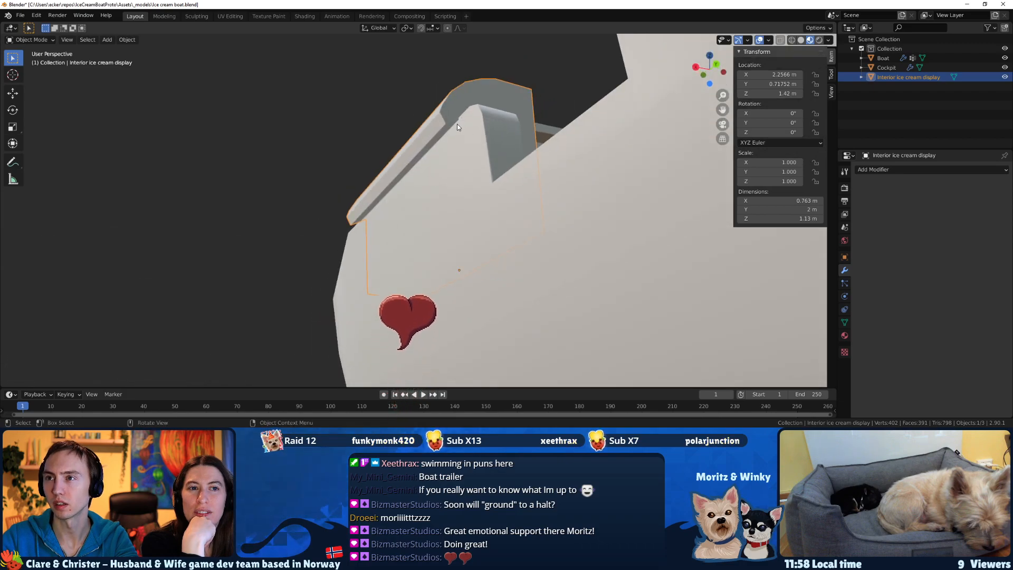
scroll(446, 132, up, 3)
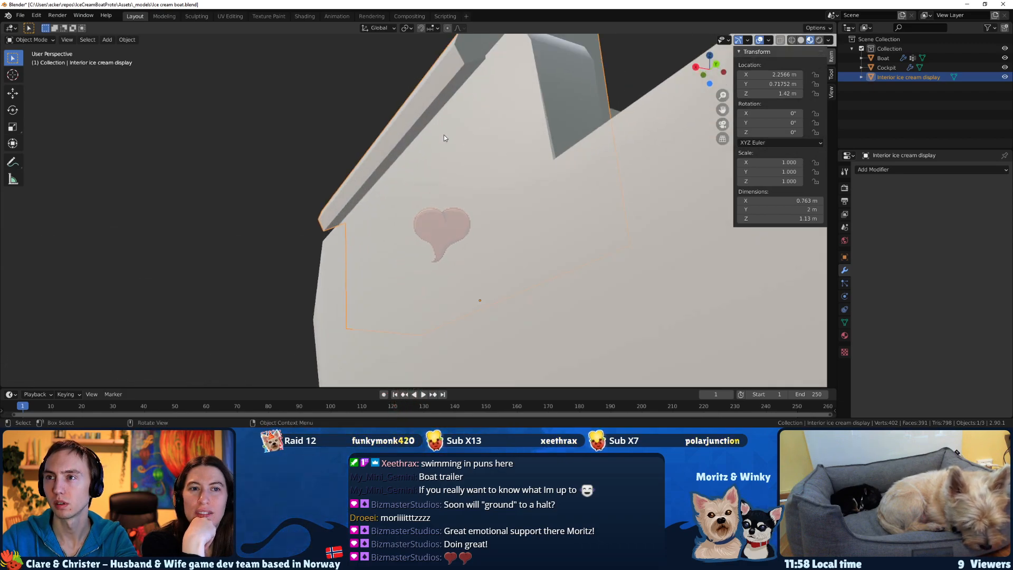
click(437, 126)
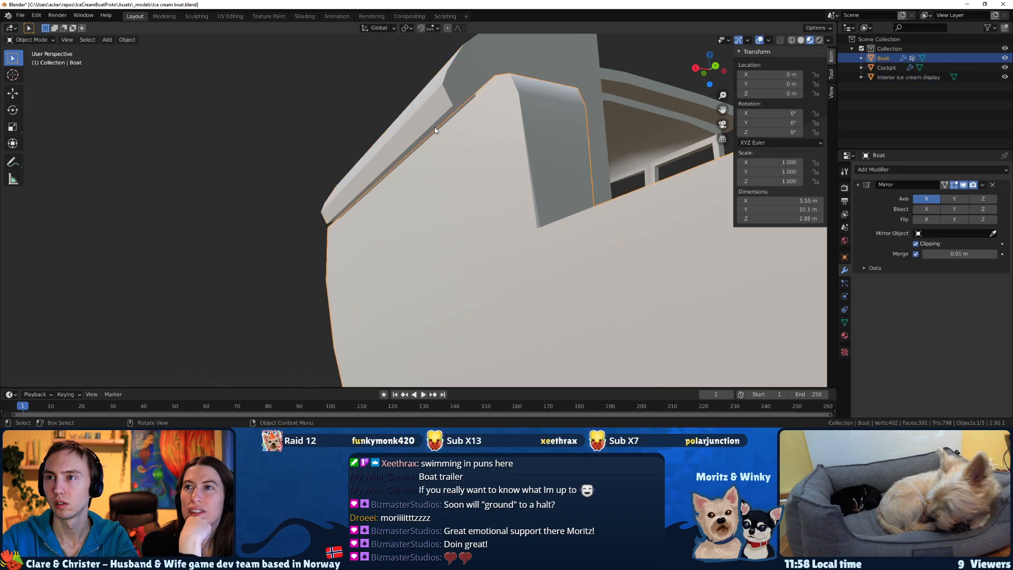
scroll(448, 147, down, 3)
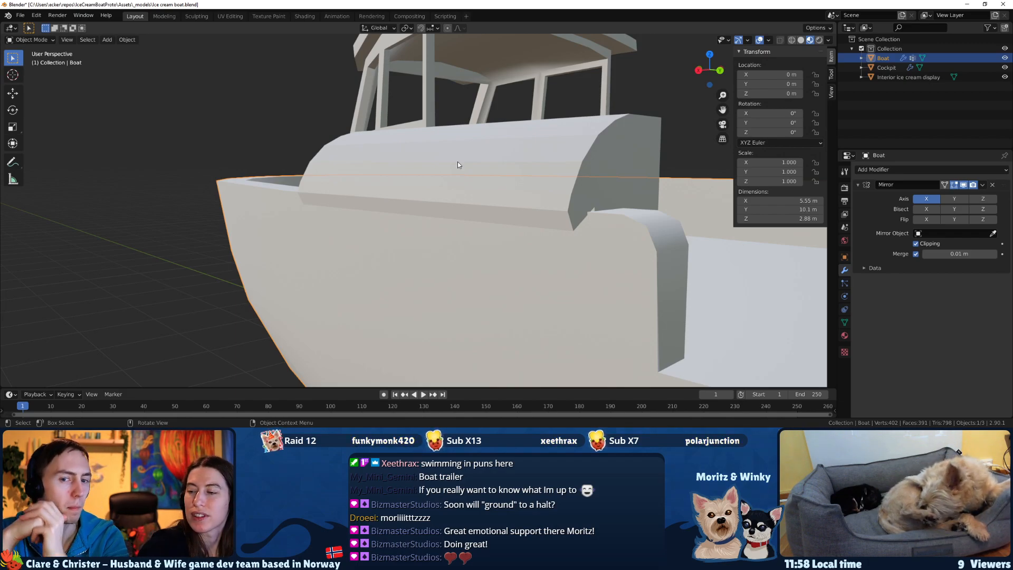
middle_drag(716, 297, 636, 286)
middle_drag(518, 234, 495, 230)
Move the lower inner edge of the ice cream display's overhang inward along its local X axis.
click(340, 178)
key(KP_Decimal)
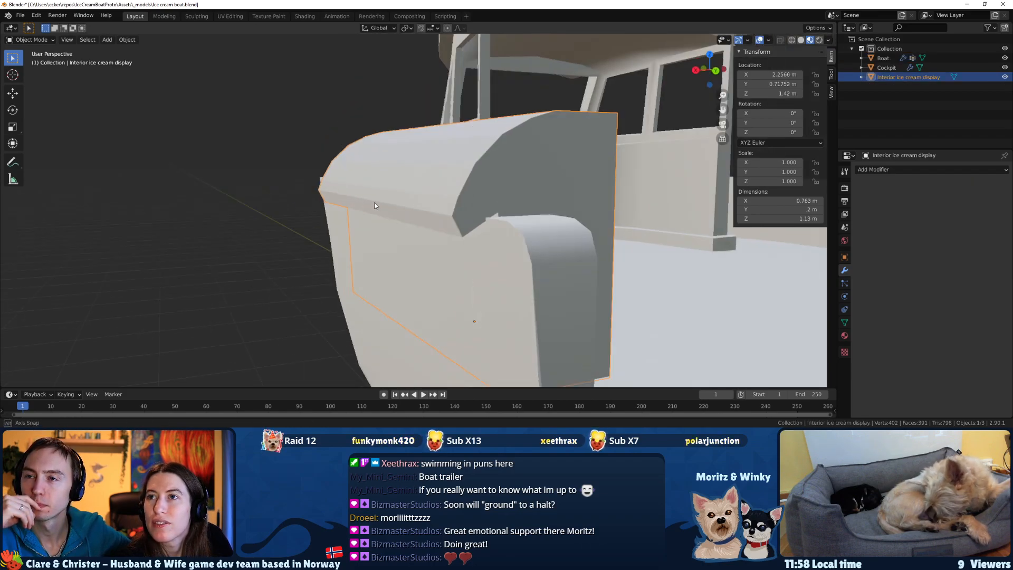
key(Tab)
middle_drag(424, 188, 406, 192)
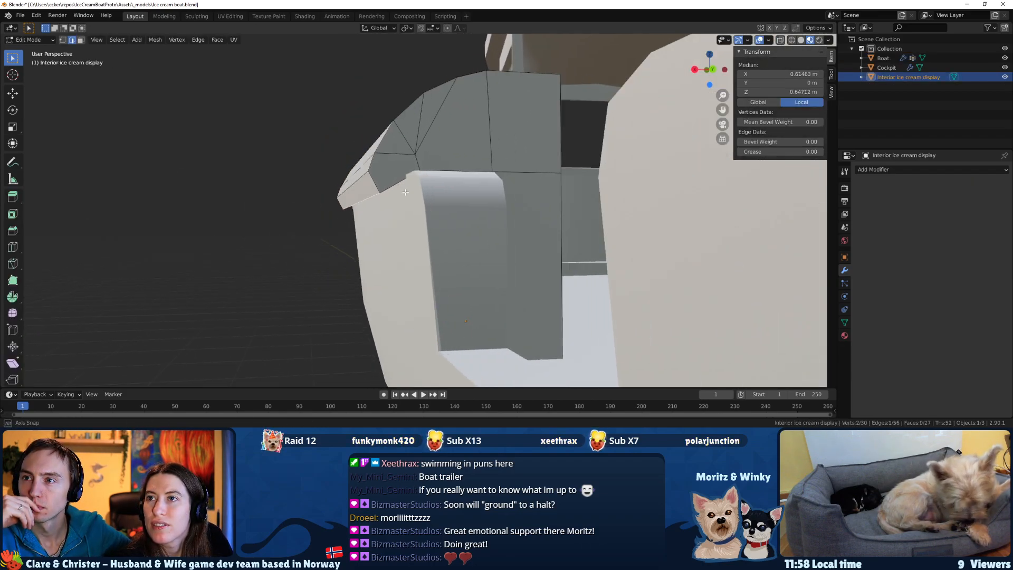
key(g)
key(z)
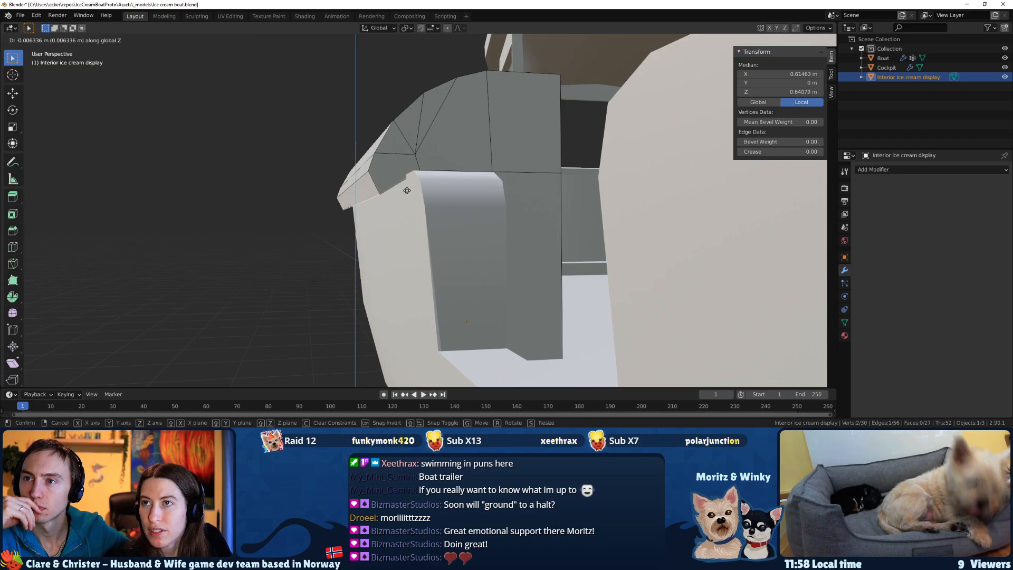
key(x)
key(x)
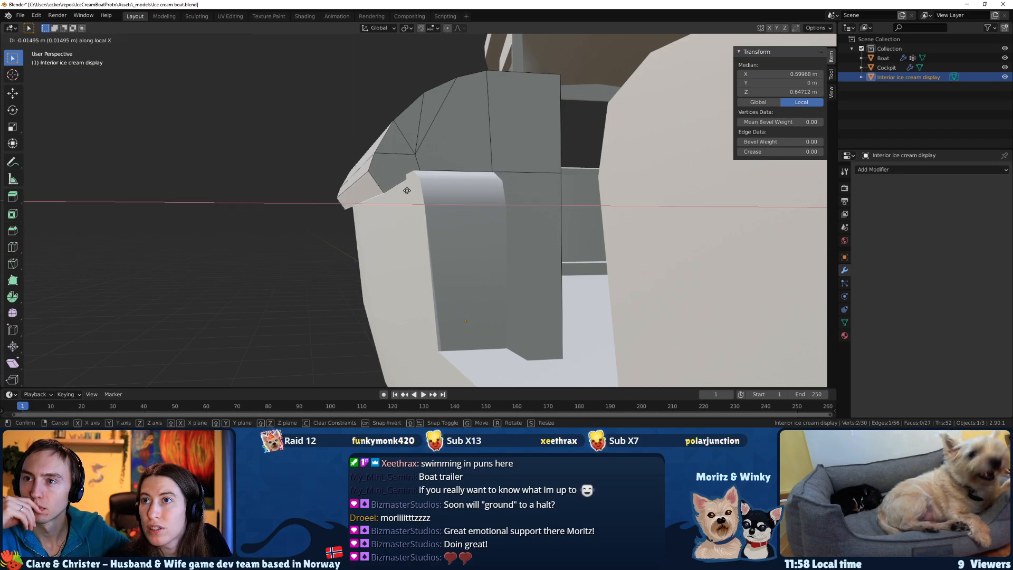
click(421, 200)
middle_drag(421, 199, 444, 215)
Lower the overhang's bottom outer edge about 0.05 m along Z.
click(444, 214)
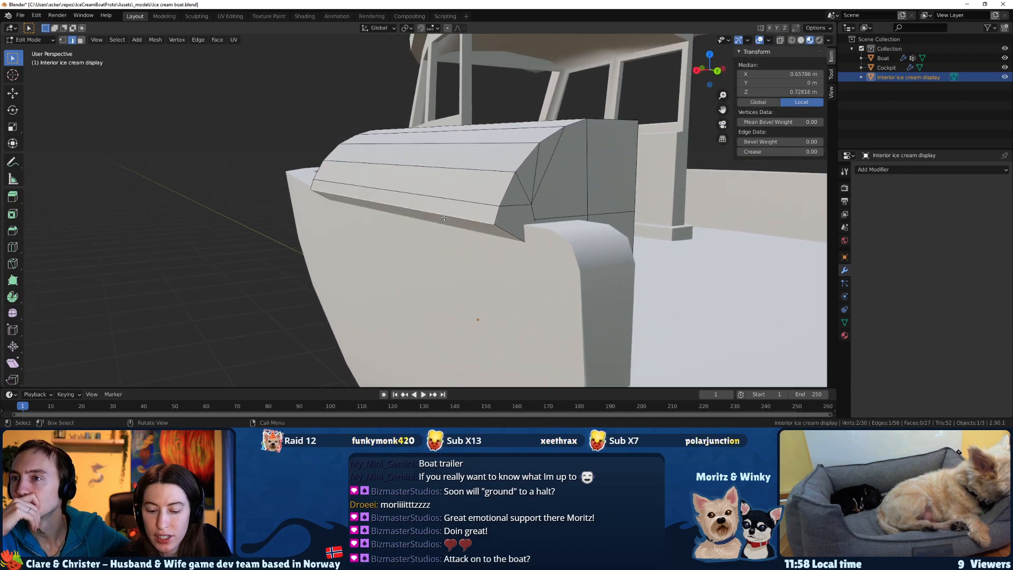
key(g)
key(z)
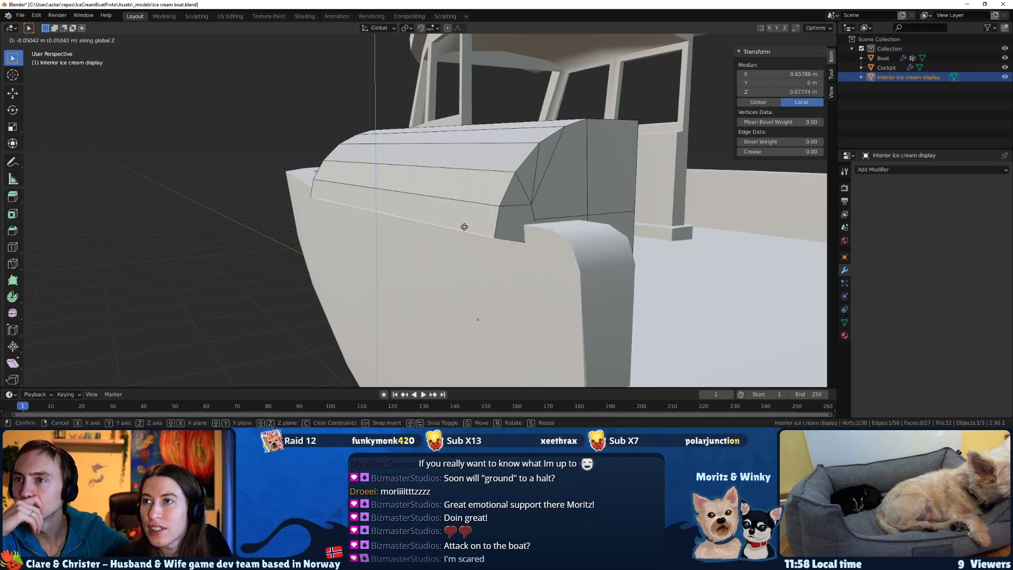
click(461, 221)
middle_drag(461, 221, 451, 218)
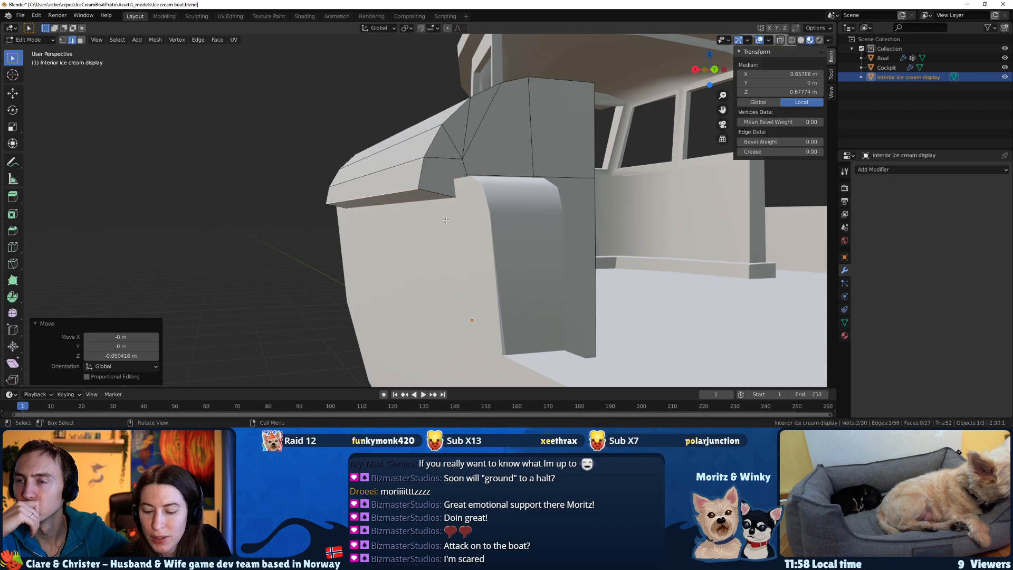
Move the overhang's bottom outer edge inward along X and return to Object Mode.
key(g)
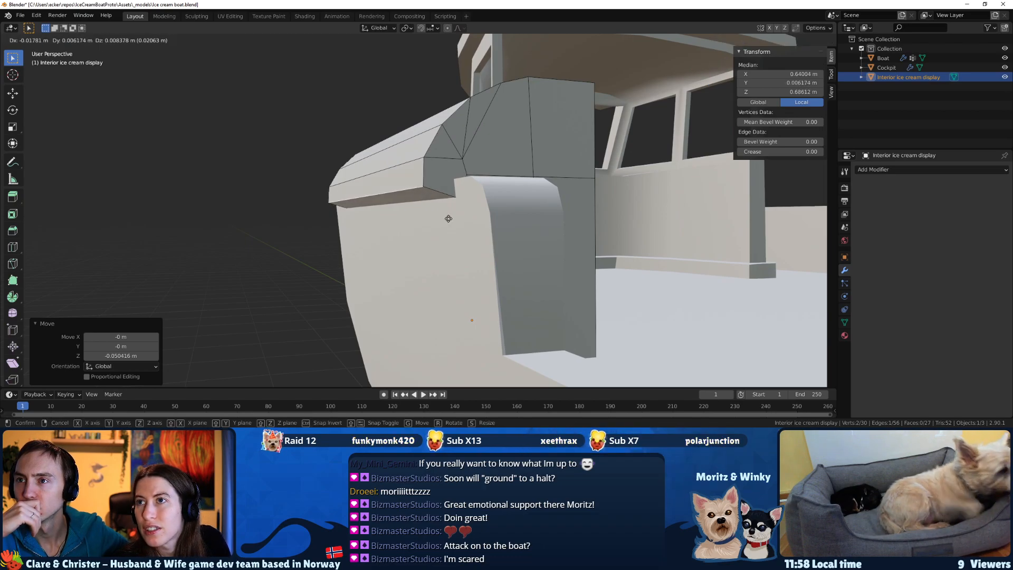
key(y)
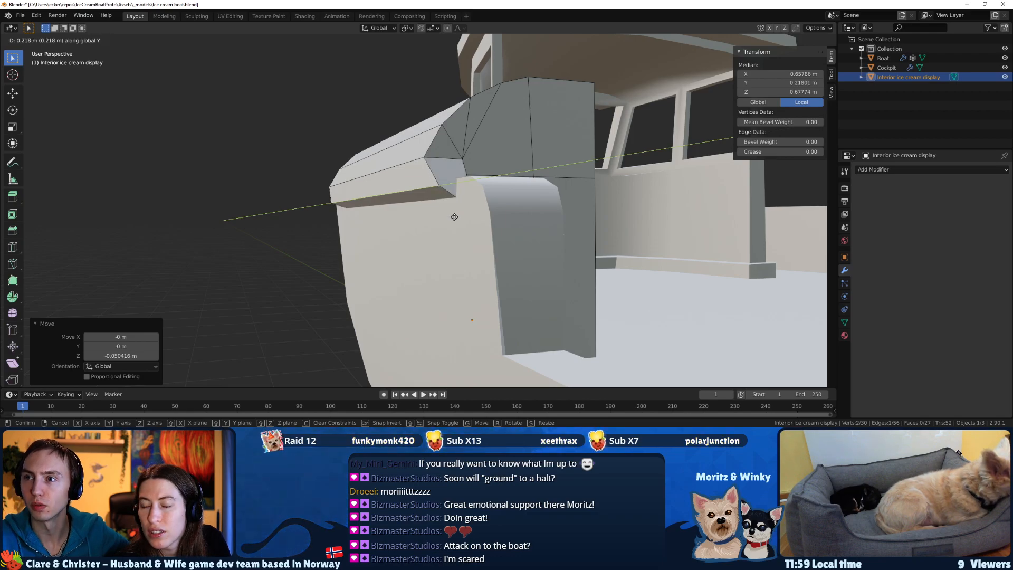
key(x)
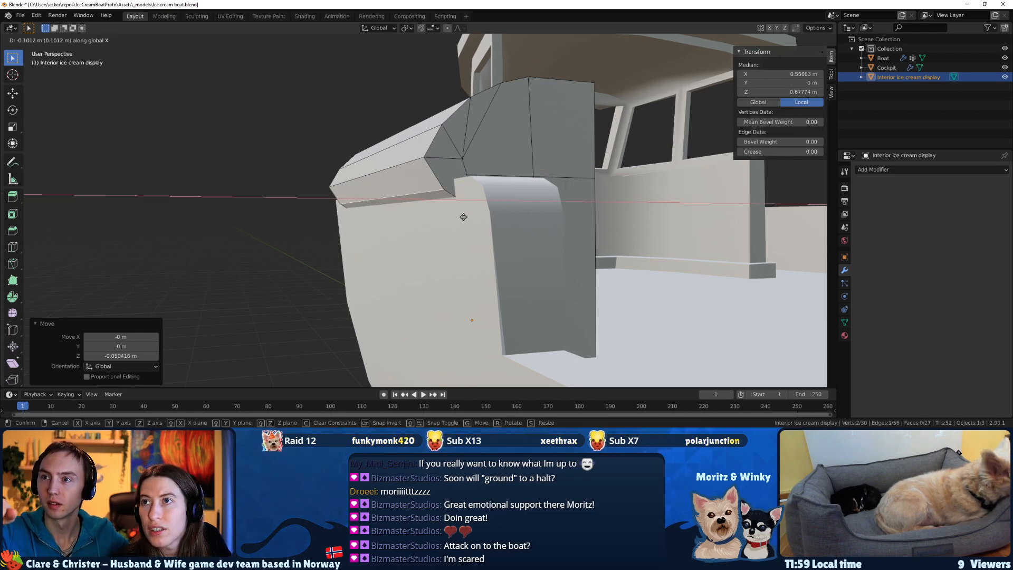
click(460, 215)
mouse_move(459, 215)
middle_down()
mouse_move(487, 234)
mouse_move(391, 214)
mouse_move(451, 234)
mouse_move(458, 222)
middle_up()
key(Tab)
click(444, 215)
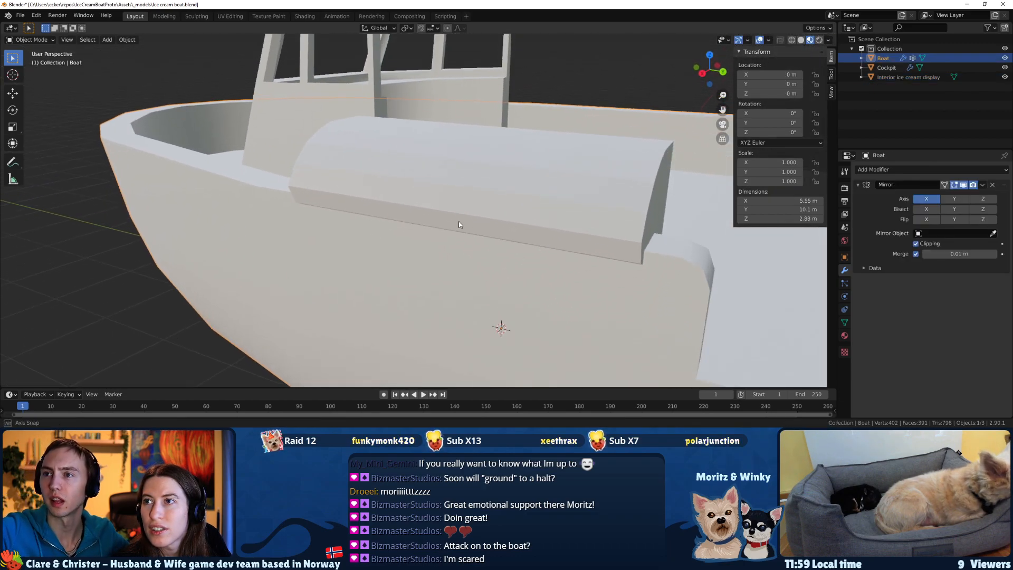
key(Tab)
Bevel the overhang's outermost edge on the ice cream display with two segments about 0.09 m wide.
key(Tab)
click(537, 221)
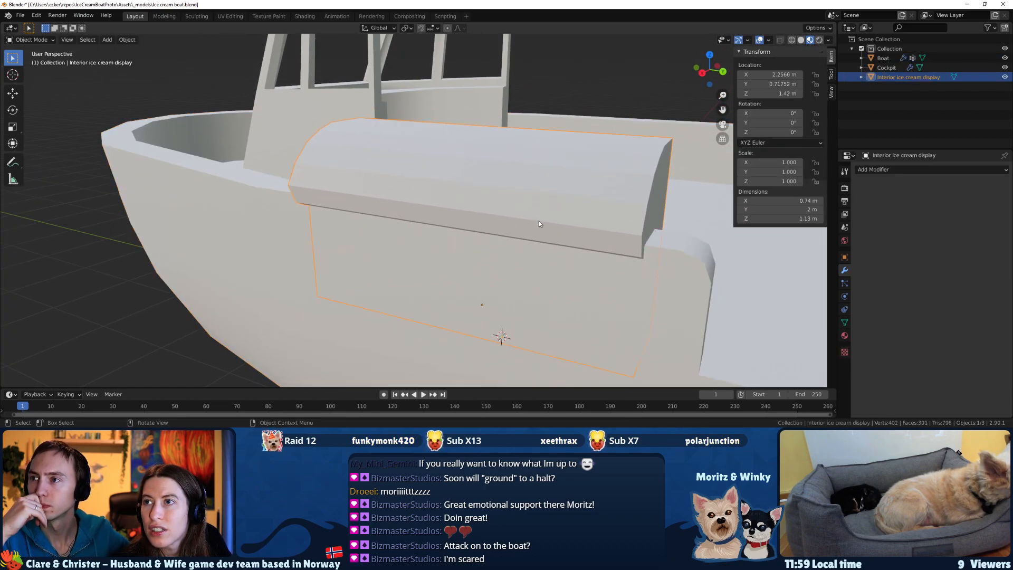
key(Tab)
middle_drag(548, 231, 504, 224)
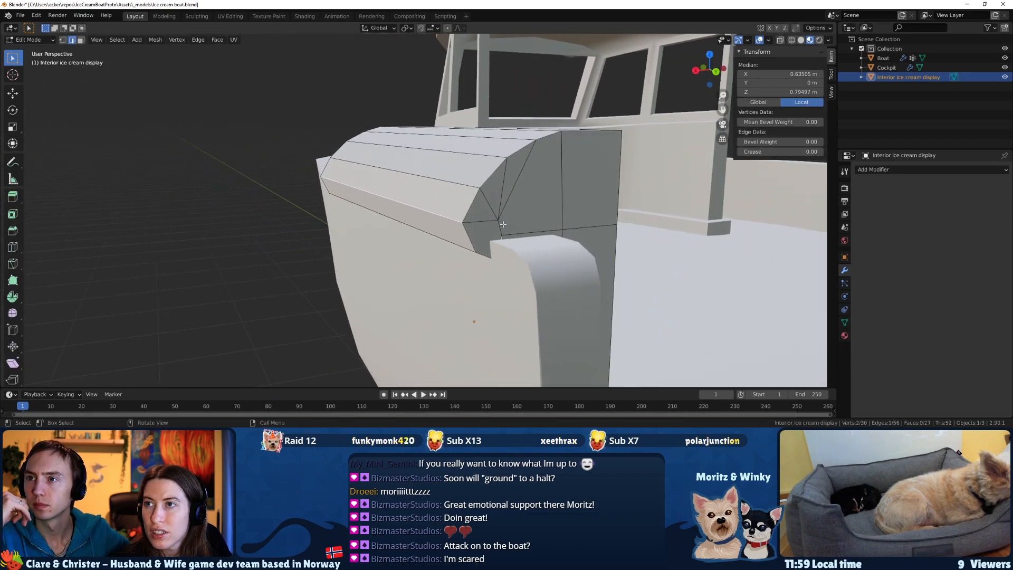
middle_drag(450, 244, 453, 222)
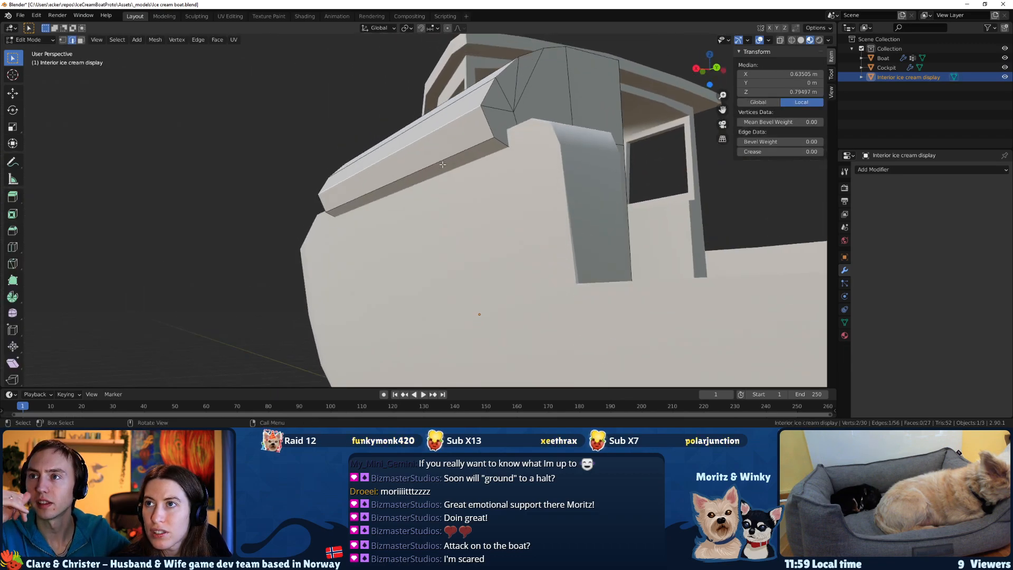
key(F3)
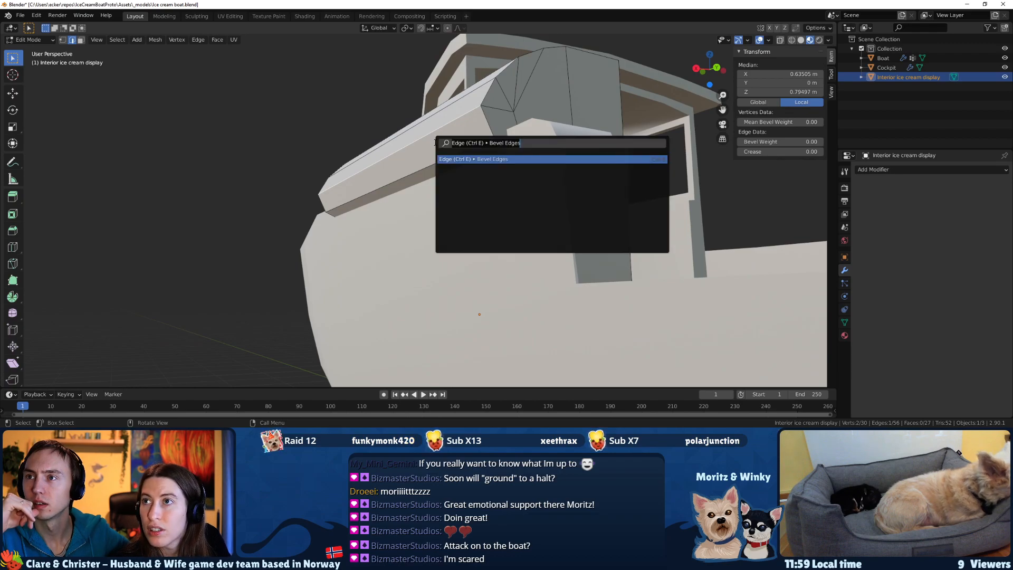
key(Return)
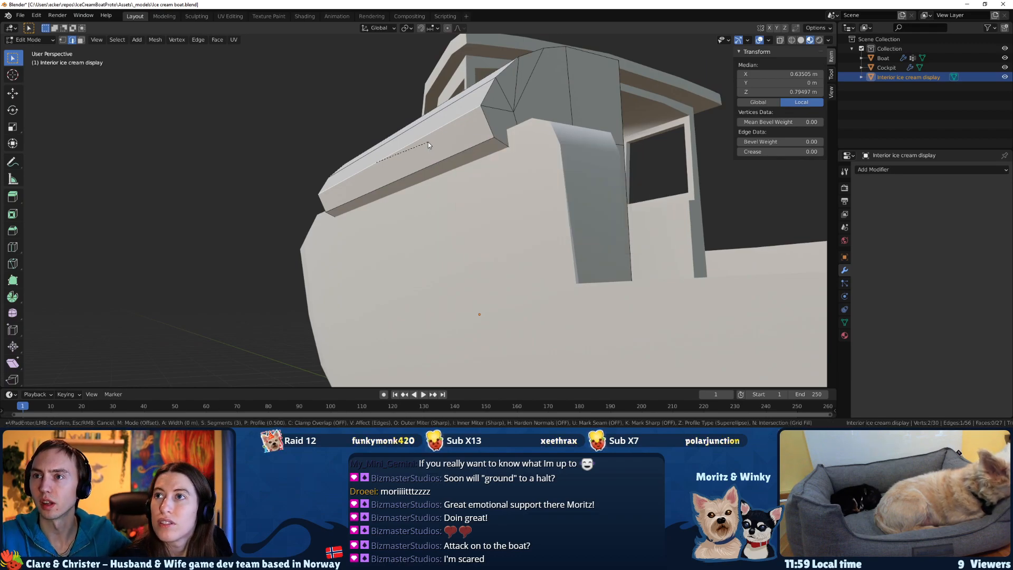
scroll(454, 138, down, 1)
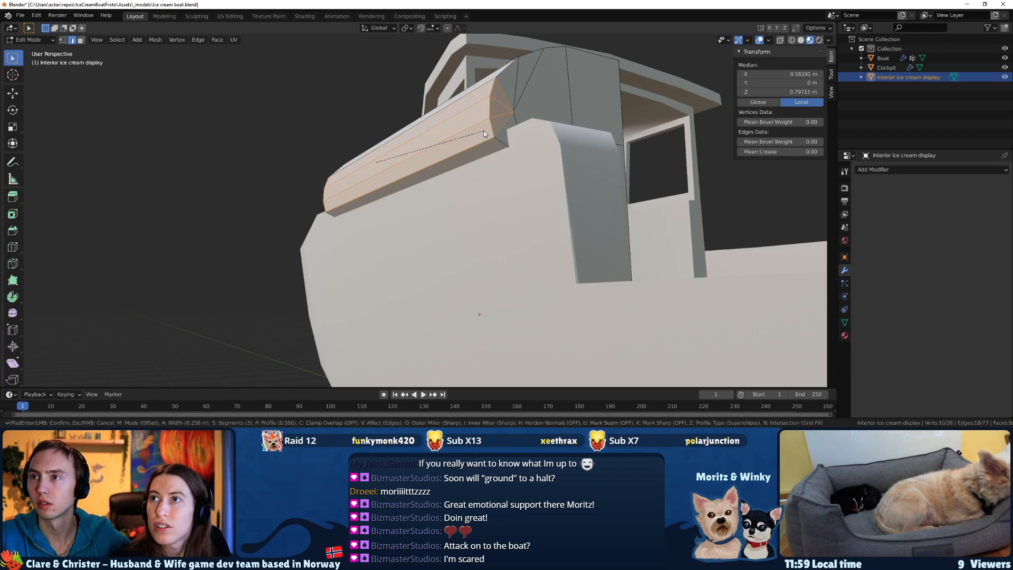
click(448, 127)
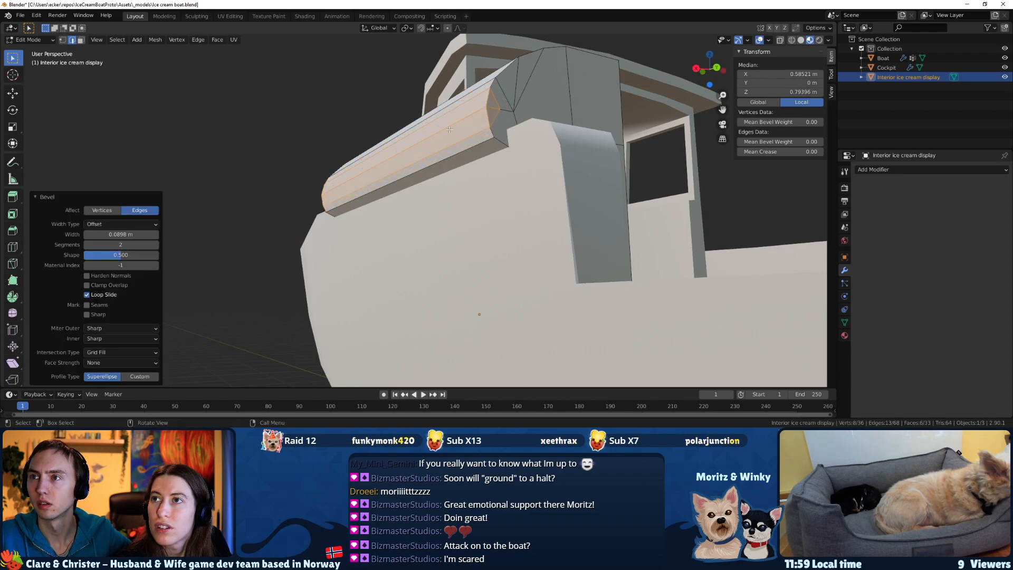
click(467, 232)
middle_drag(467, 233, 504, 254)
key(Tab)
Switch to the boat reference sketch, examine the height and shape of the ice cream display, and return to Blender.
middle_drag(487, 220, 501, 293)
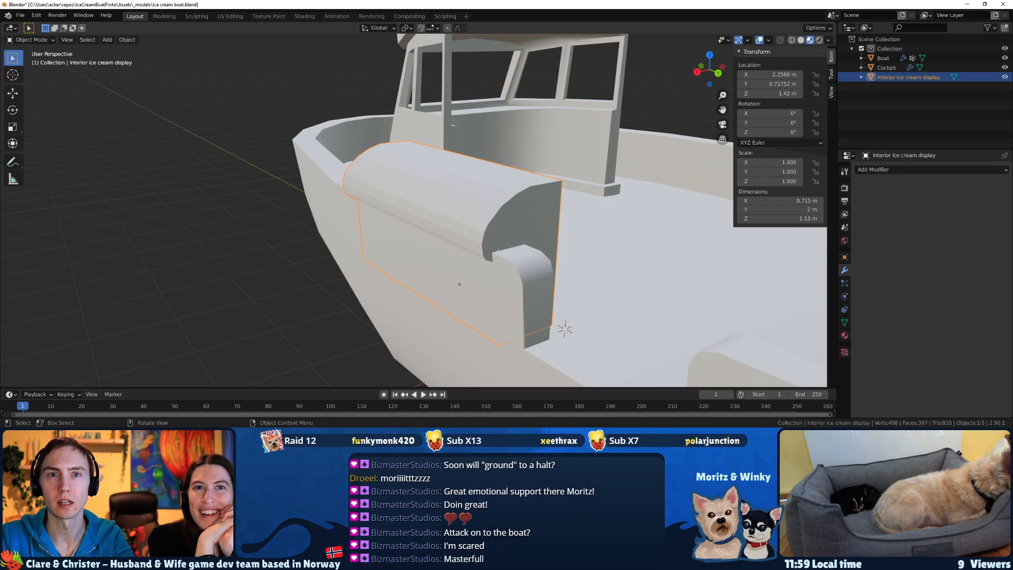
key(alt+Tab)
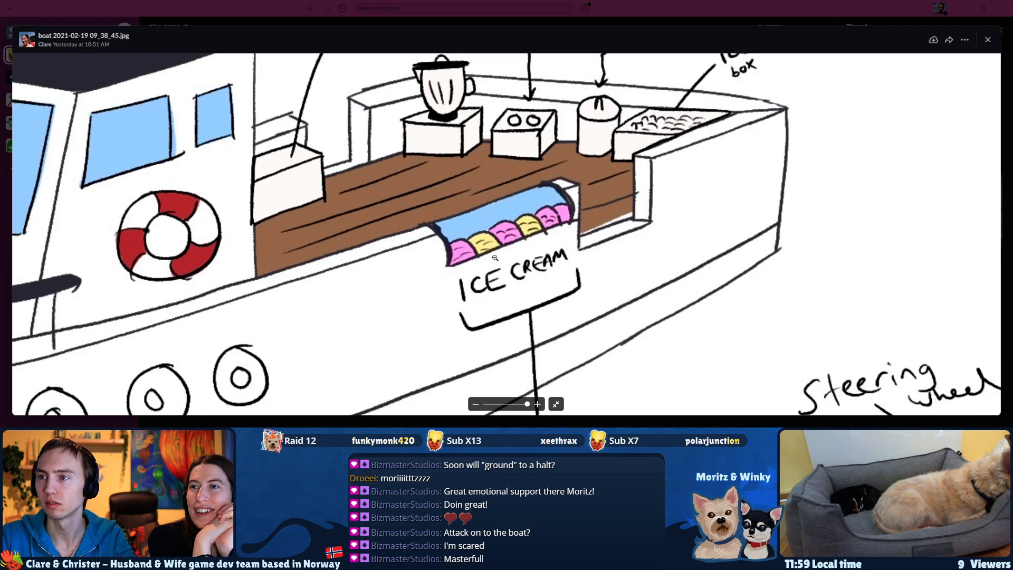
scroll(492, 264, down, 1)
key(alt+Tab)
Try to lower the whole ice cream display along Z and undo the move.
middle_drag(481, 266, 647, 263)
key(Tab)
mouse_move(440, 186)
middle_down()
mouse_move(455, 186)
mouse_move(428, 185)
middle_up()
key(Tab)
key(g)
key(z)
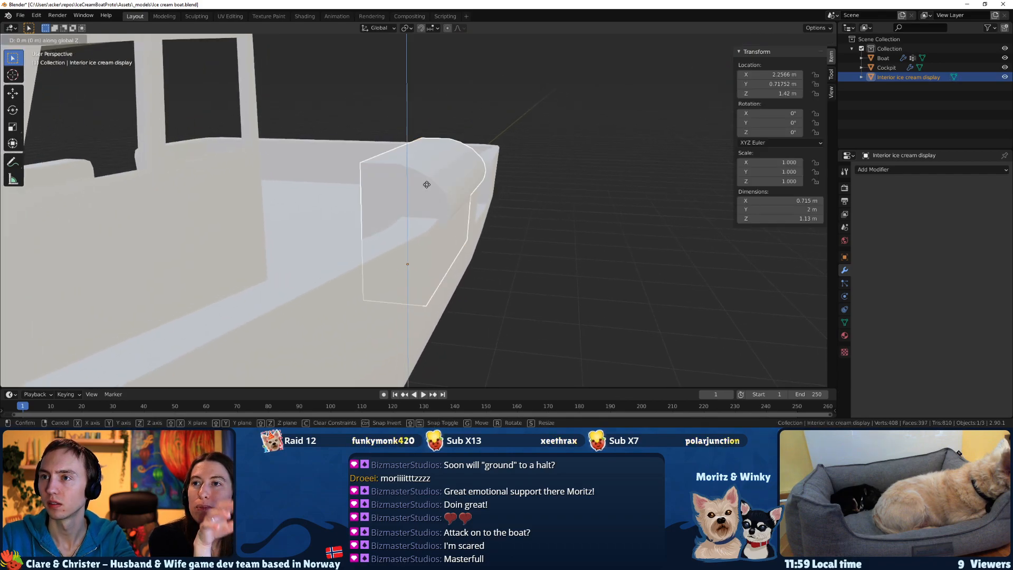
click(424, 209)
middle_drag(425, 208, 279, 208)
key(ctrl+z)
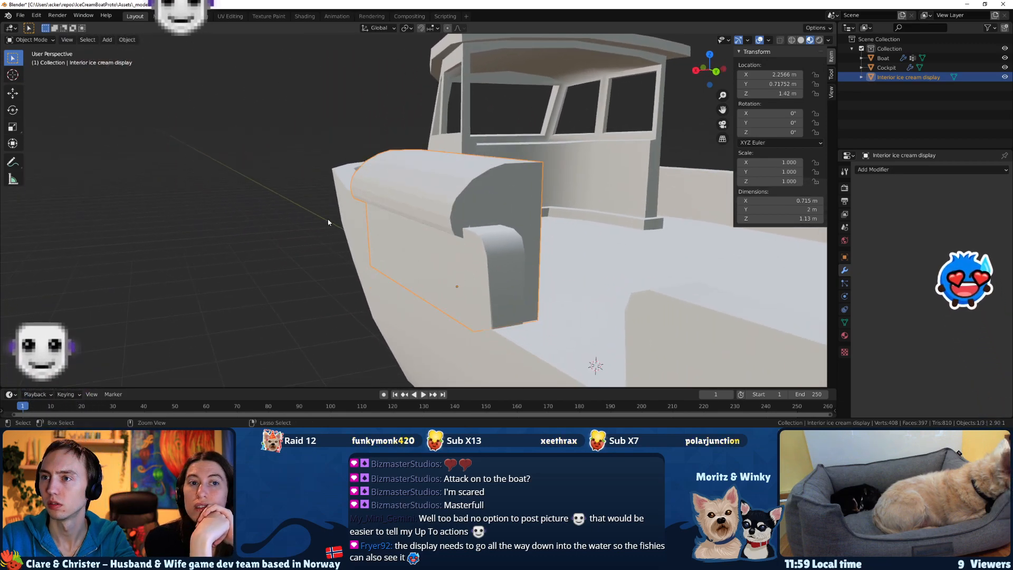
In wireframe view, lower the display's upper section with the overhang along Z, finishing with a move of about -0.034 m.
key(z)
click(261, 222)
key(z)
key(Escape)
key(Tab)
drag(538, 239, 256, 118)
middle_drag(256, 119, 484, 194)
key(g)
key(z)
click(434, 189)
key(g)
key(z)
click(480, 193)
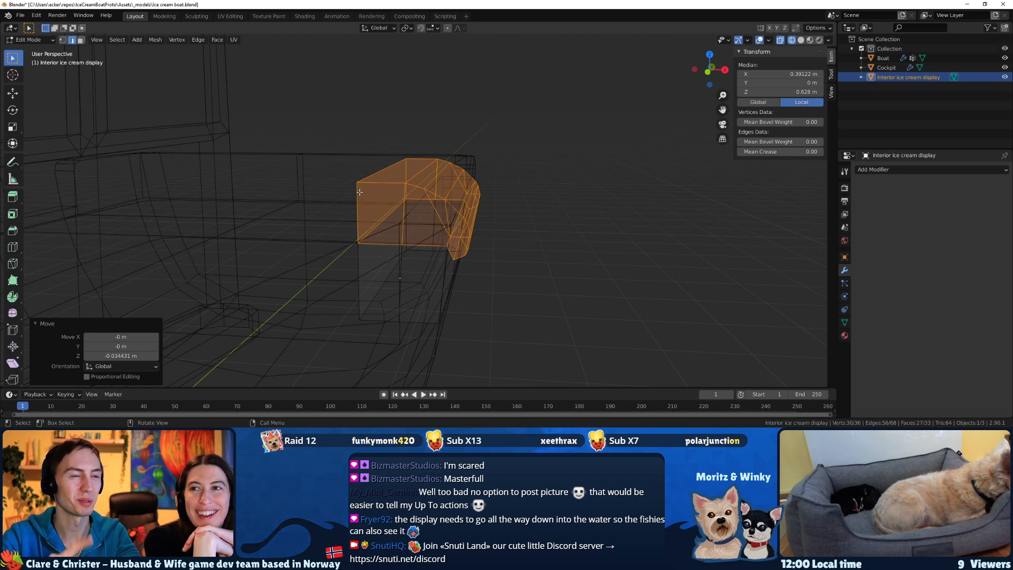
Return to Object Mode and restore Material Preview shading to view the shortened display against the hull.
middle_drag(368, 191, 356, 200)
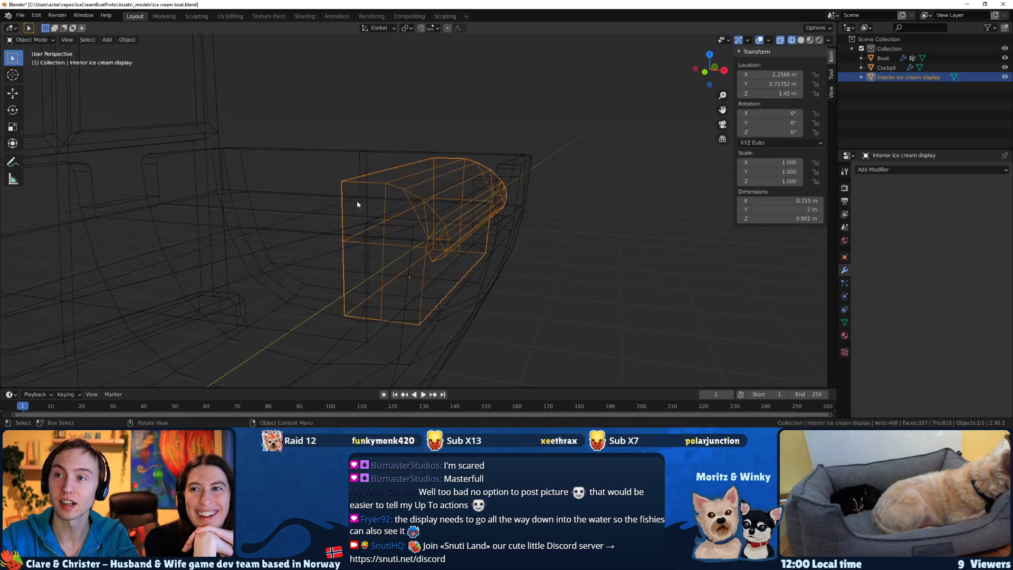
key(Tab)
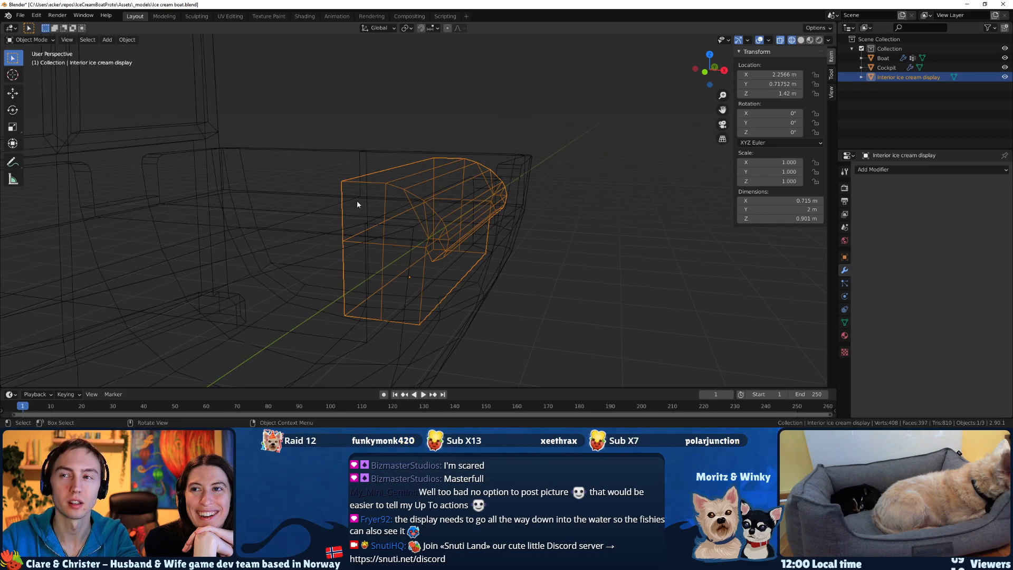
key(z)
click(375, 257)
scroll(426, 257, down, 1)
middle_drag(426, 256, 514, 249)
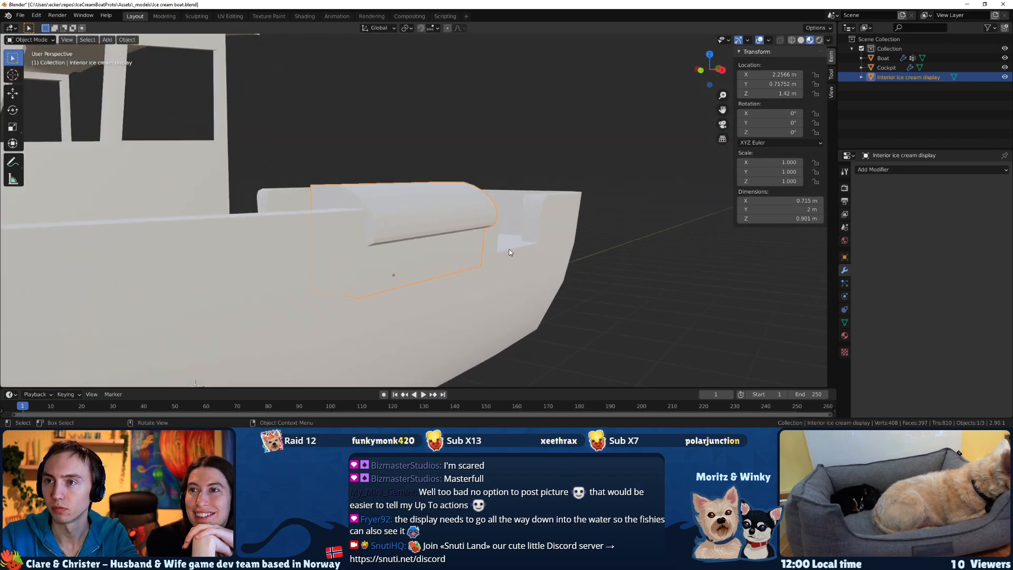
Try to scale the display's upper section by 4.757 along Z and move it -0.387 m along Z, and undo both changes.
scroll(509, 252, down, 3)
key(Tab)
key(s)
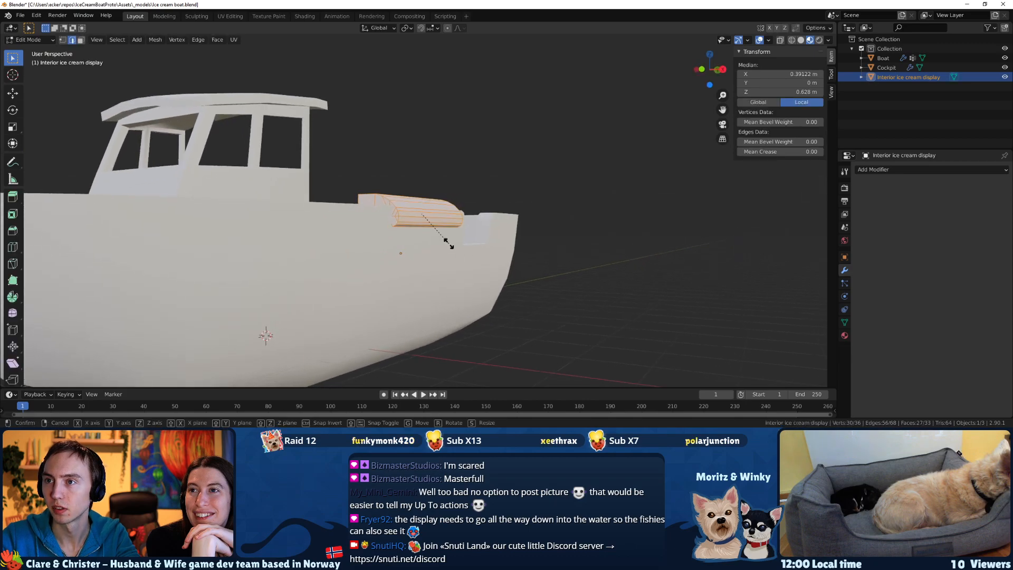
key(z)
click(598, 274)
key(g)
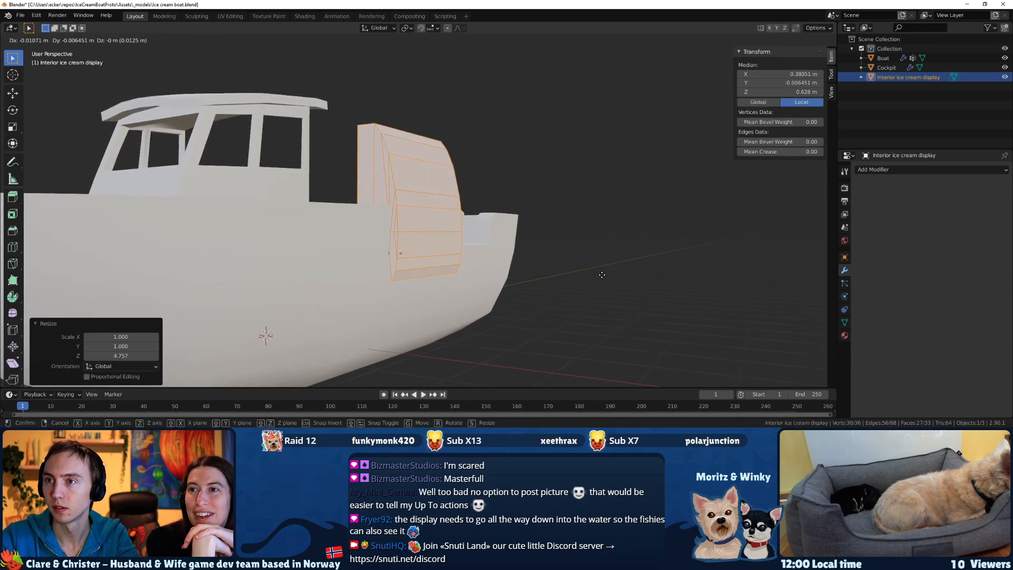
key(z)
click(587, 296)
middle_drag(588, 295, 454, 300)
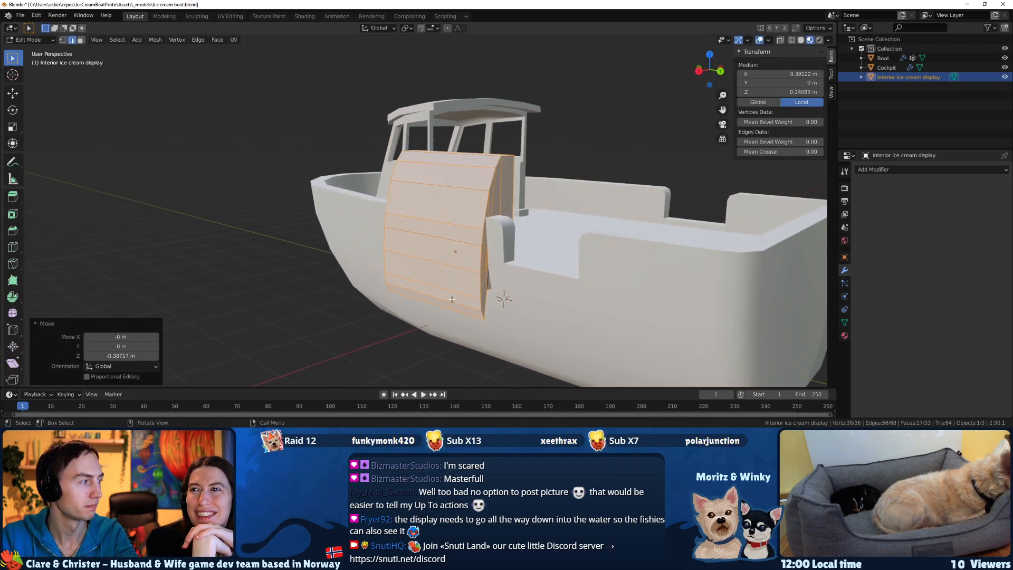
middle_drag(526, 323, 567, 209)
key(ctrl+z)
key(ctrl+z)
Save the ice cream boat file and return to Object Mode with the whole boat in view.
middle_drag(335, 232, 345, 262)
key(ctrl+s)
scroll(424, 232, up, 2)
key(Tab)
scroll(382, 239, down, 5)
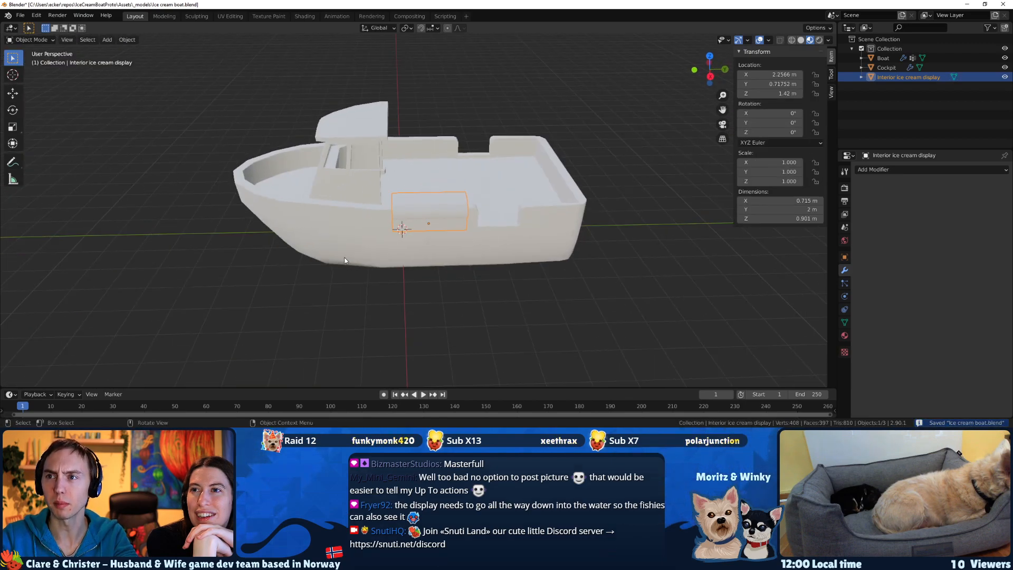
Deselect the interior ice cream display and examine the whole boat from the side and the bow.
click(485, 275)
middle_drag(485, 276, 410, 275)
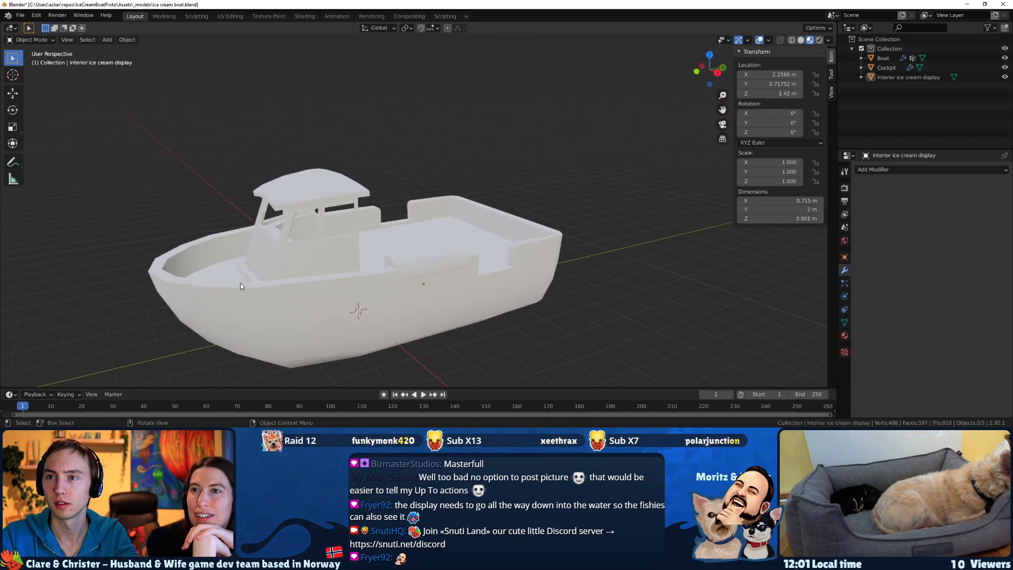
middle_drag(321, 277, 368, 275)
Save the boat file in Blender and enter the commit summary "Made first draft of ice cream boat model." in GitHub Desktop.
key(alt+Tab)
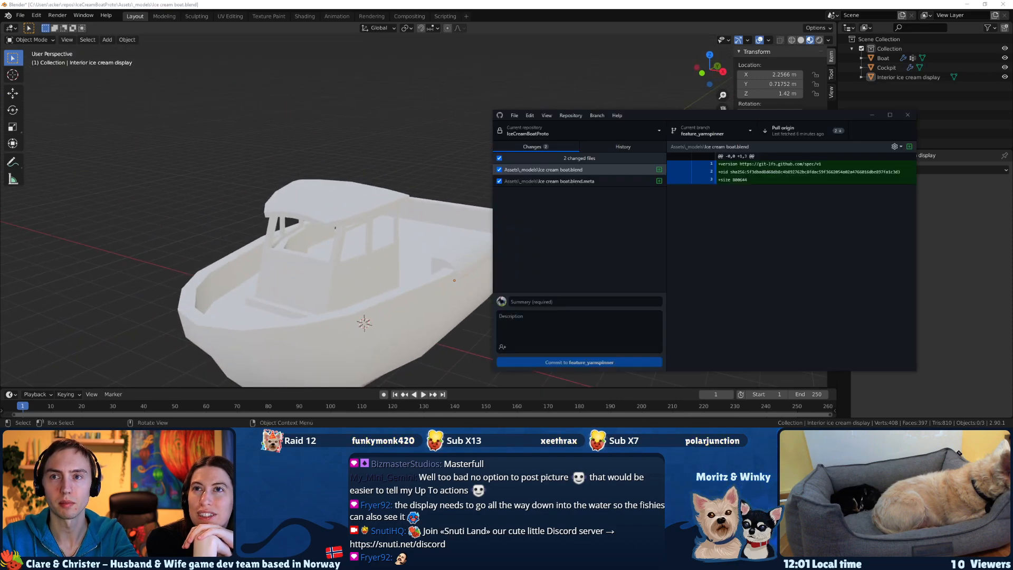
drag(669, 121, 572, 123)
click(481, 300)
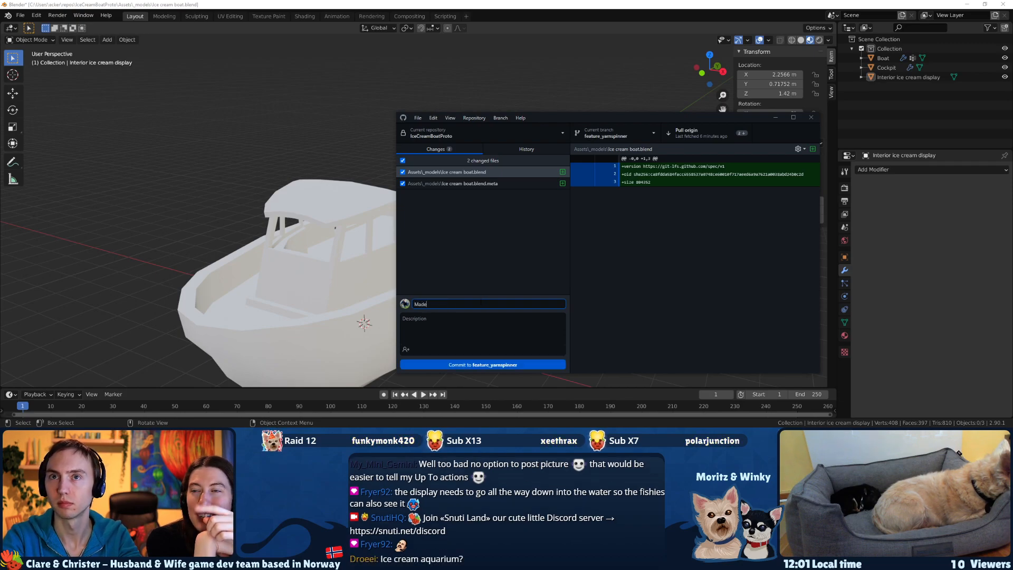
key(alt+Tab)
key(ctrl+s)
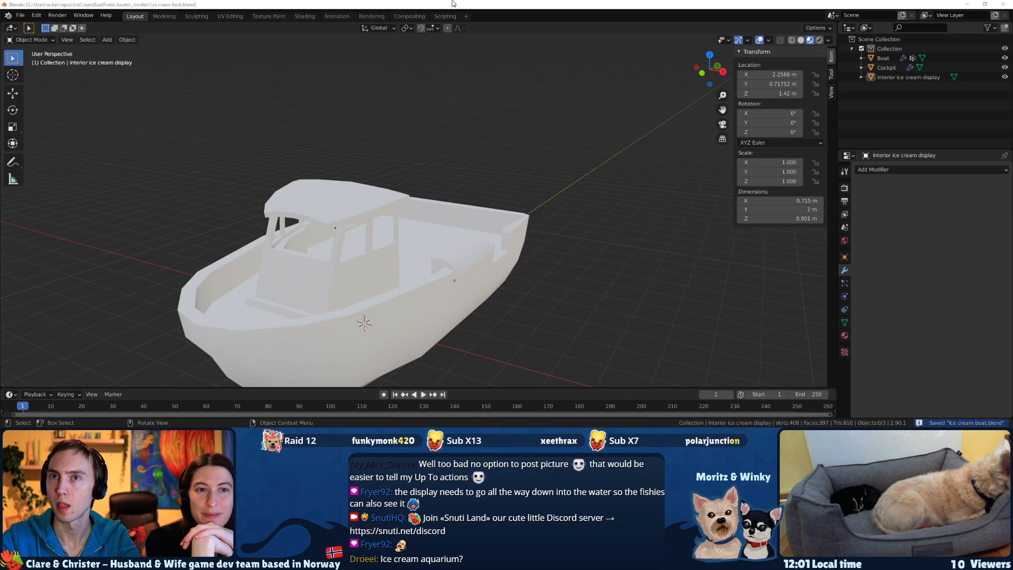
key(alt+Tab)
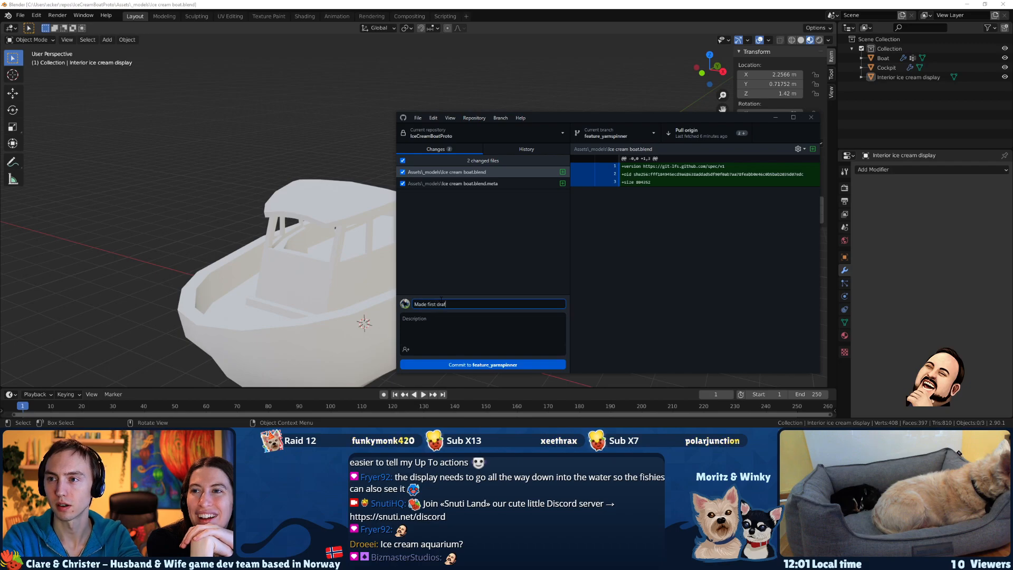
text(first draft of ice cream bo)
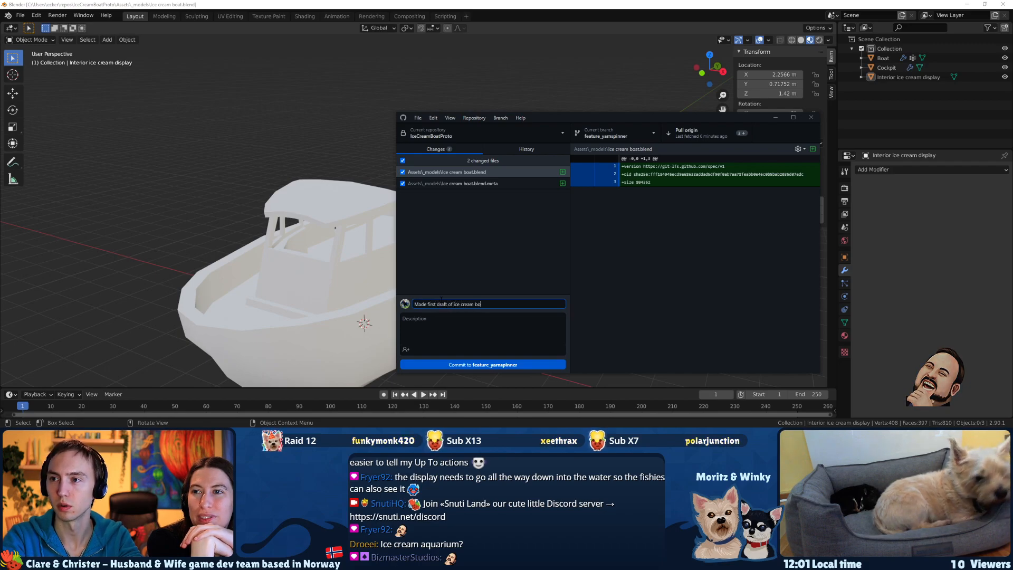
text(at model.)
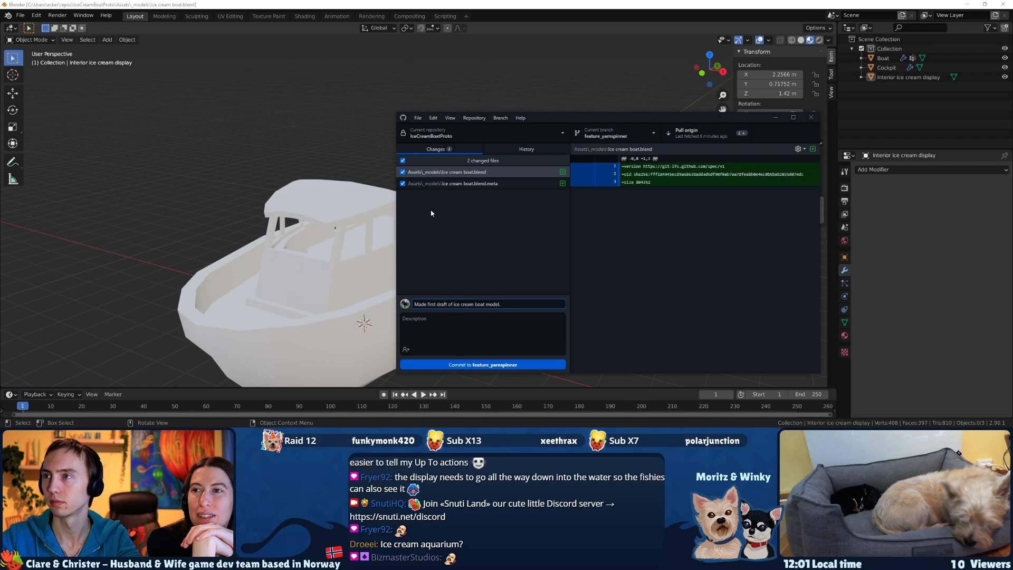
Pull from origin and review the latest merge and "Searchbar for quests" commits in the history.
click(687, 134)
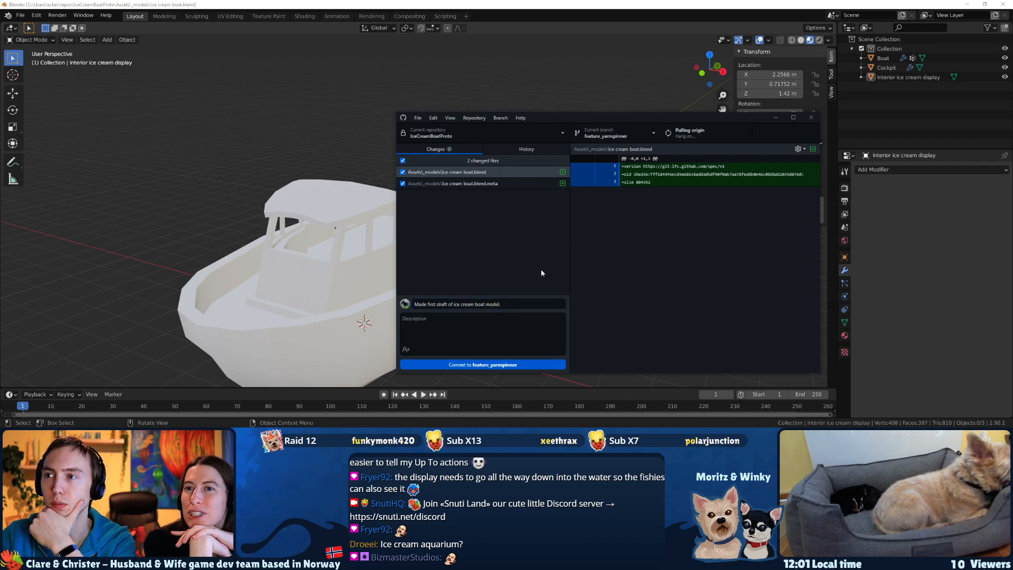
click(518, 149)
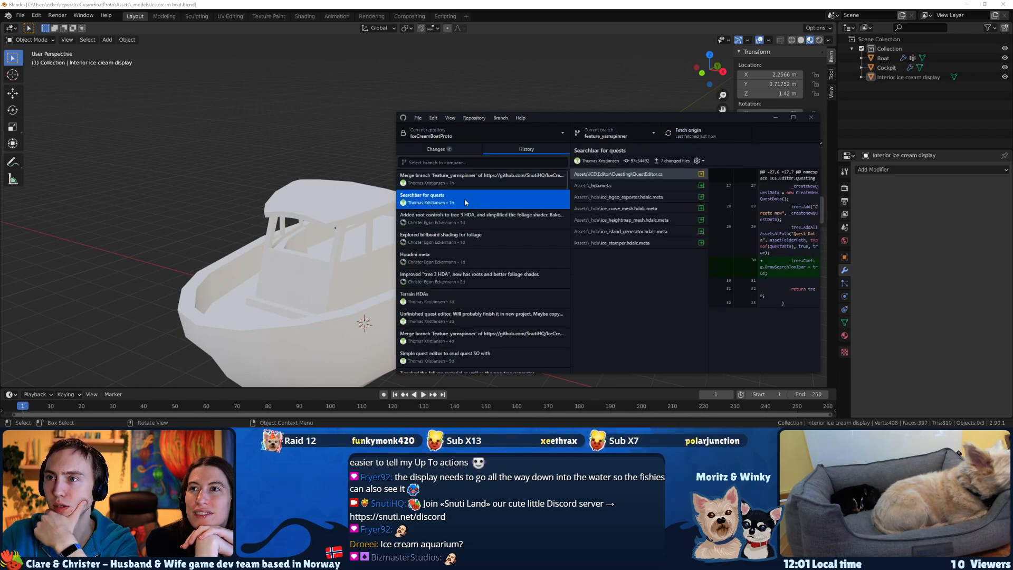
click(464, 182)
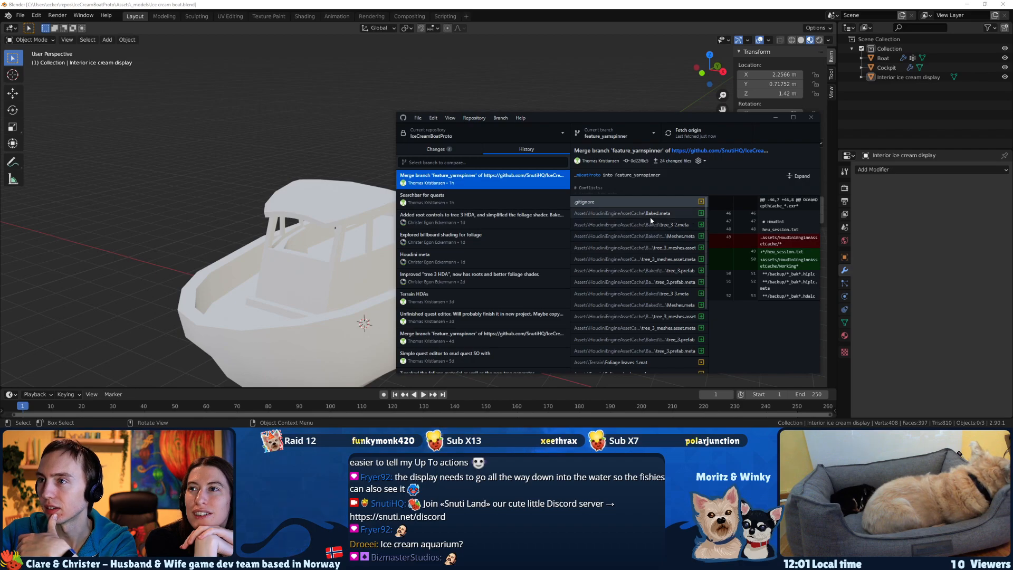
click(465, 198)
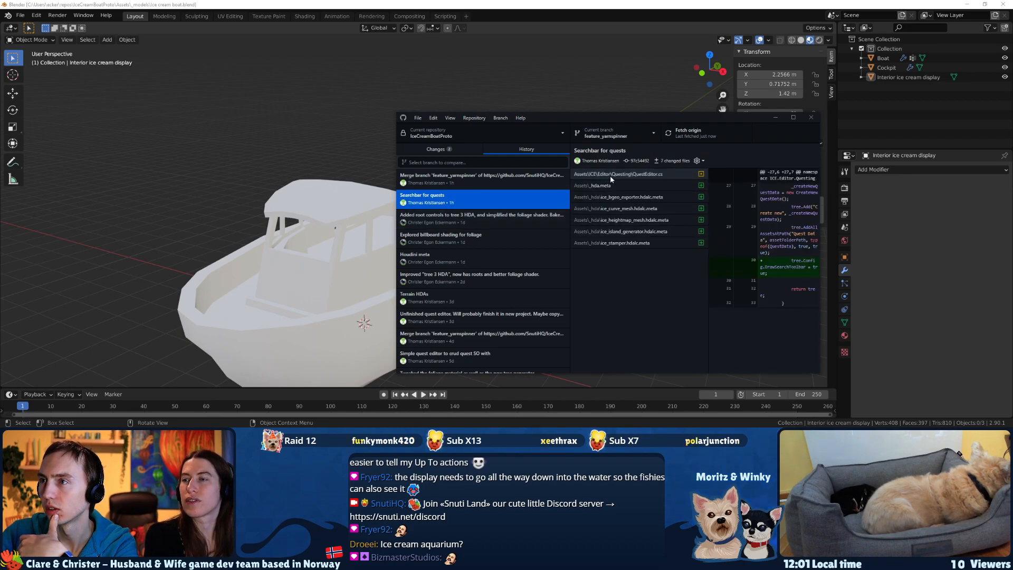
Commit the two ice cream boat files to feature_yarnspinner and push the commit to origin.
click(438, 150)
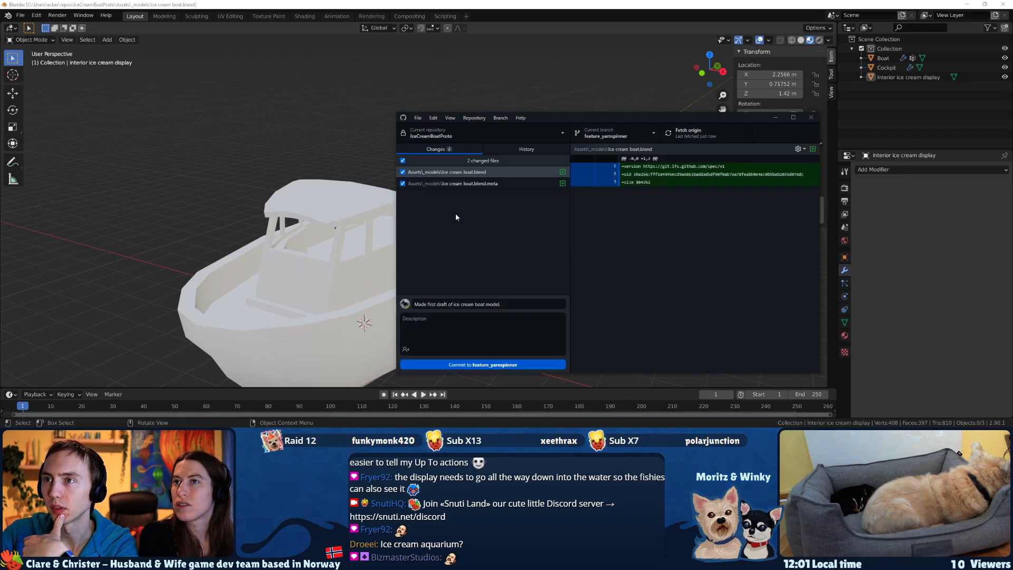
click(477, 365)
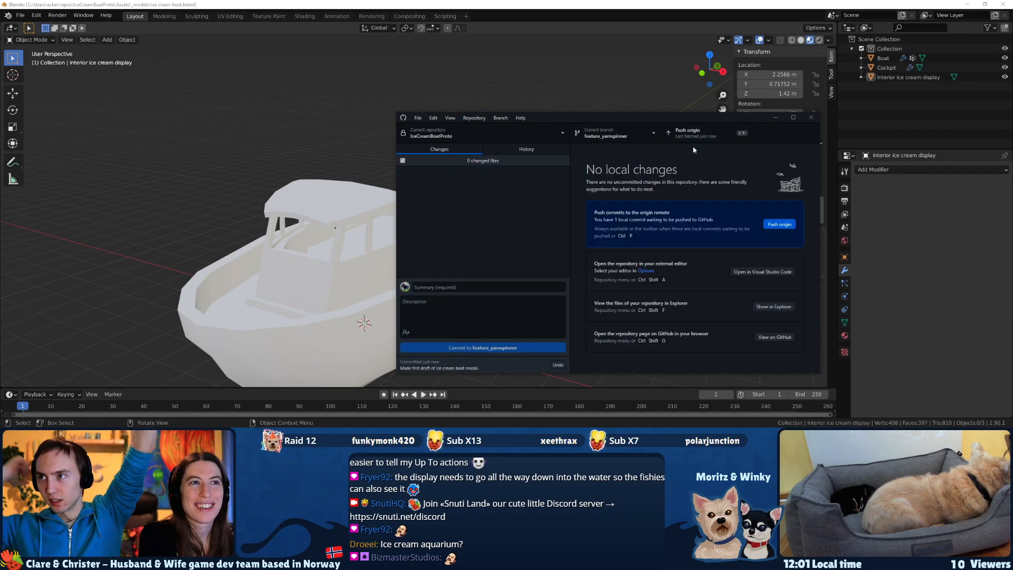
click(688, 132)
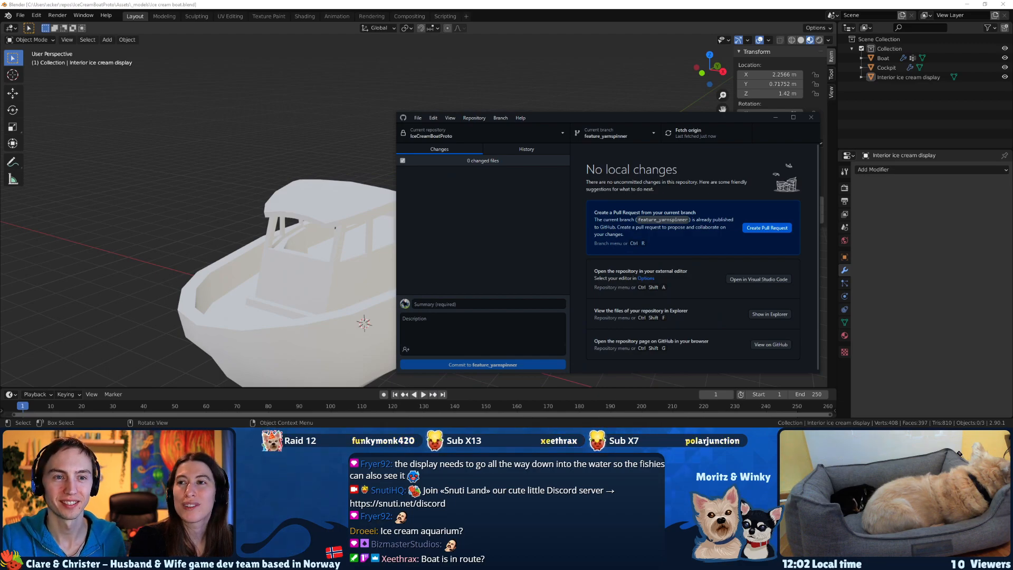
Switch to Blender to examine the display's overhang on the hull and compare it with the ice cream section of the boat sketch.
click(424, 7)
middle_drag(369, 202, 318, 185)
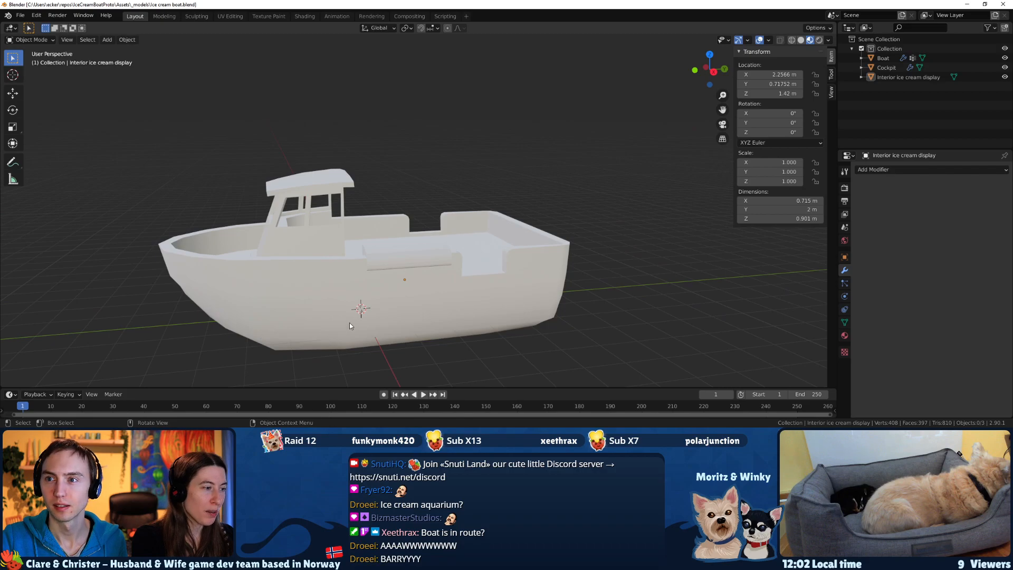
scroll(343, 330, up, 8)
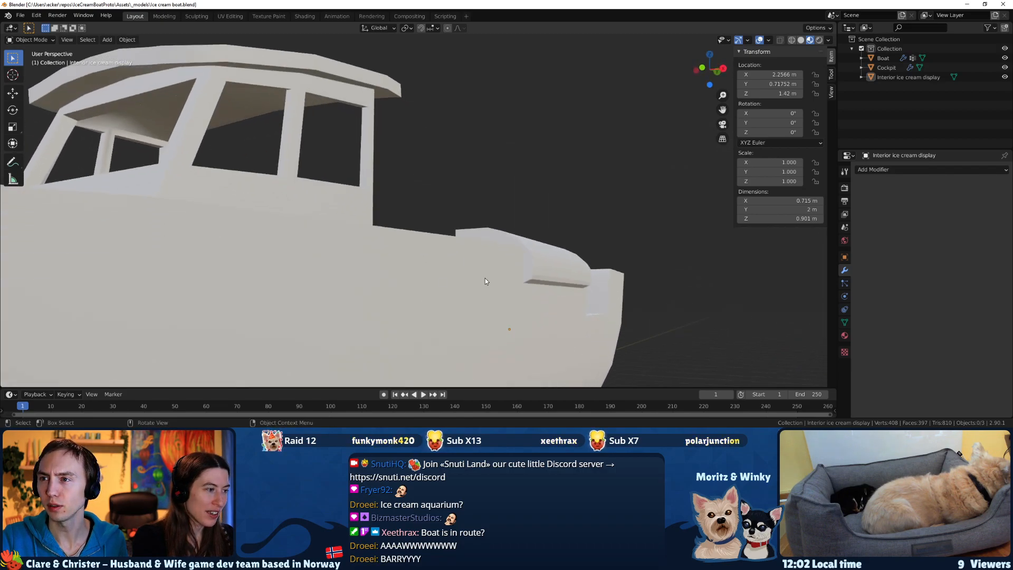
scroll(527, 273, down, 6)
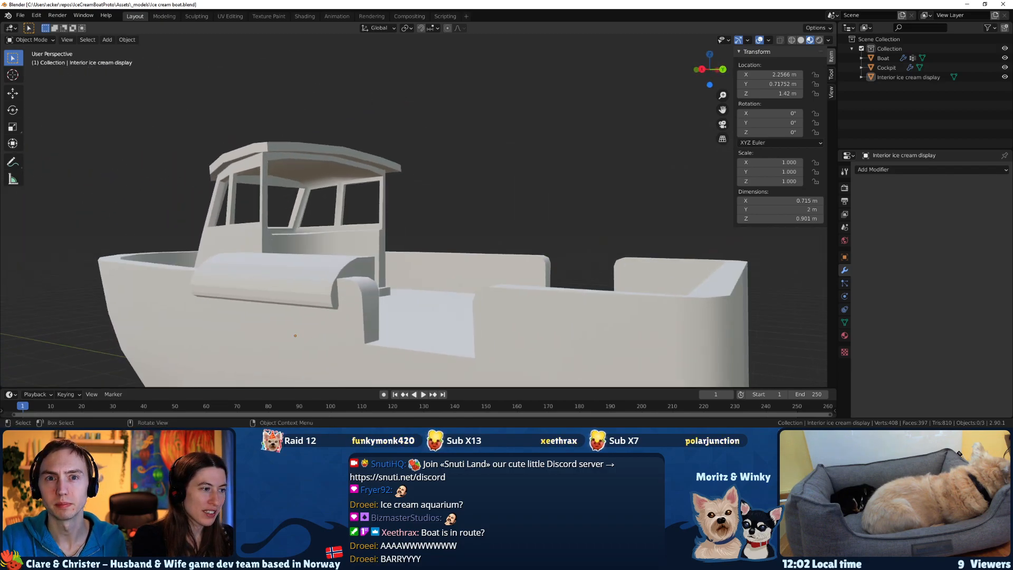
key(alt+Tab)
drag(391, 246, 409, 262)
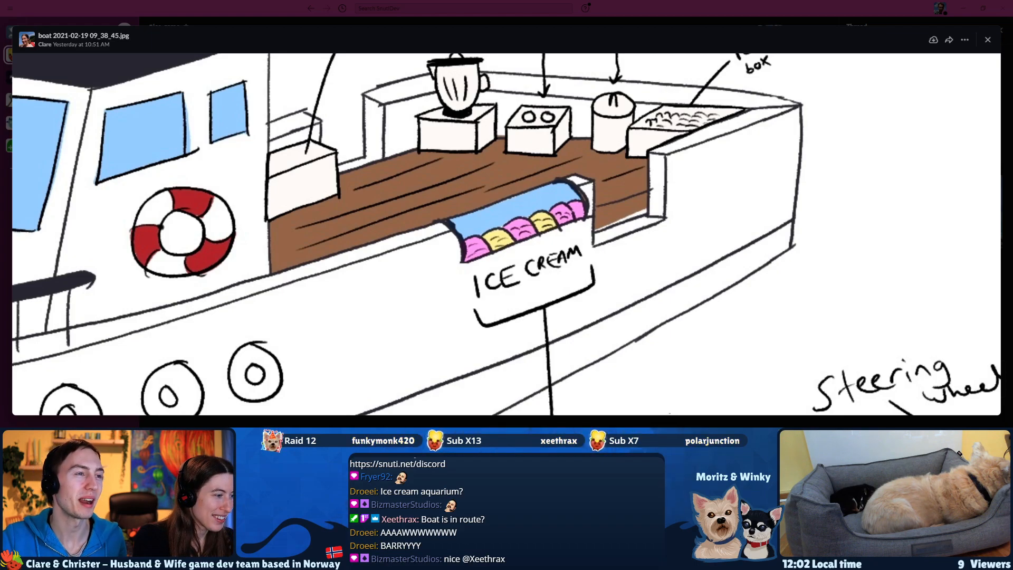
key(super+d)
key(super+d)
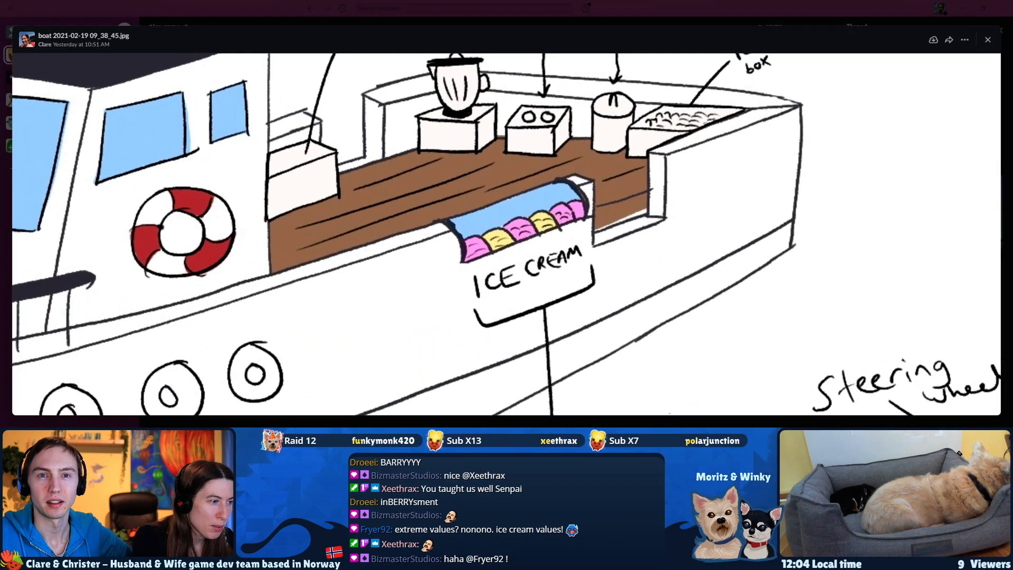
Switch to the Unity project and maximize the Scene view.
key(alt+Tab)
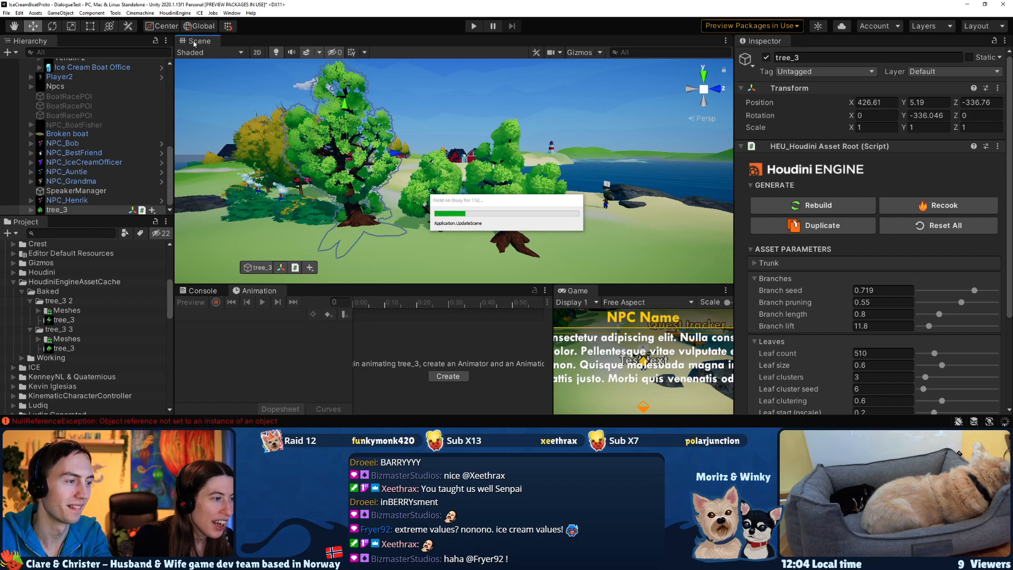
right_click(194, 44)
click(211, 46)
Fly around the tree_3 variants in the scene and examine their trunks, roots and foliage from several sides.
right_drag(471, 195, 517, 212)
click(538, 224)
key(d)
right_drag(607, 268, 500, 135)
key(w)
key(s)
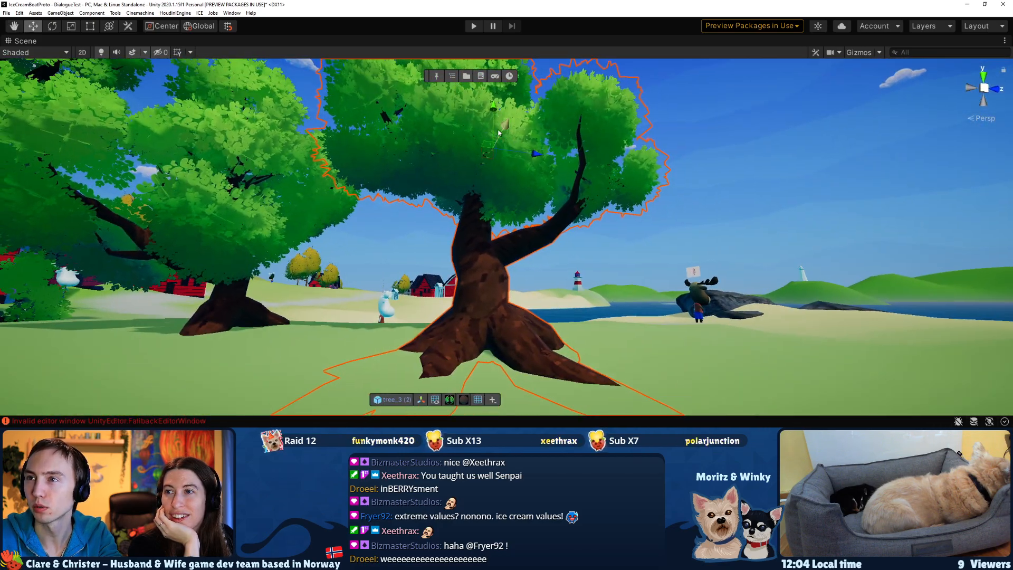
drag(495, 112, 498, 118)
right_drag(477, 267, 489, 236)
key(s)
right_drag(500, 161, 449, 257)
key(s)
key(d)
key(w)
key(a)
click(459, 272)
key(q)
click(543, 275)
key(q)
Try to scale the small tree_3 (1) tree, and undo both changes.
alt+drag(411, 194, 509, 192)
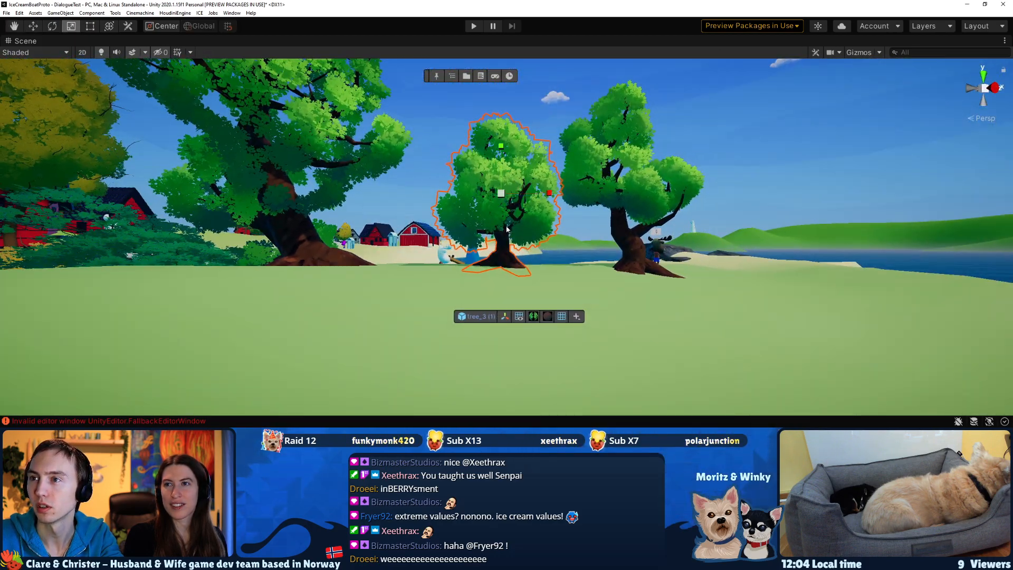
scroll(512, 174, up, 5)
middle_drag(514, 161, 512, 90)
alt+drag(538, 191, 509, 165)
key(ctrl+z)
key(ctrl+z)
Select the large tree_3 and open its HEU Houdini Asset Root component in a separate window, placed clear of the trees.
right_drag(509, 166, 469, 171)
click(414, 195)
right_drag(414, 195, 475, 267)
key(w)
key(s)
key(a)
key(q)
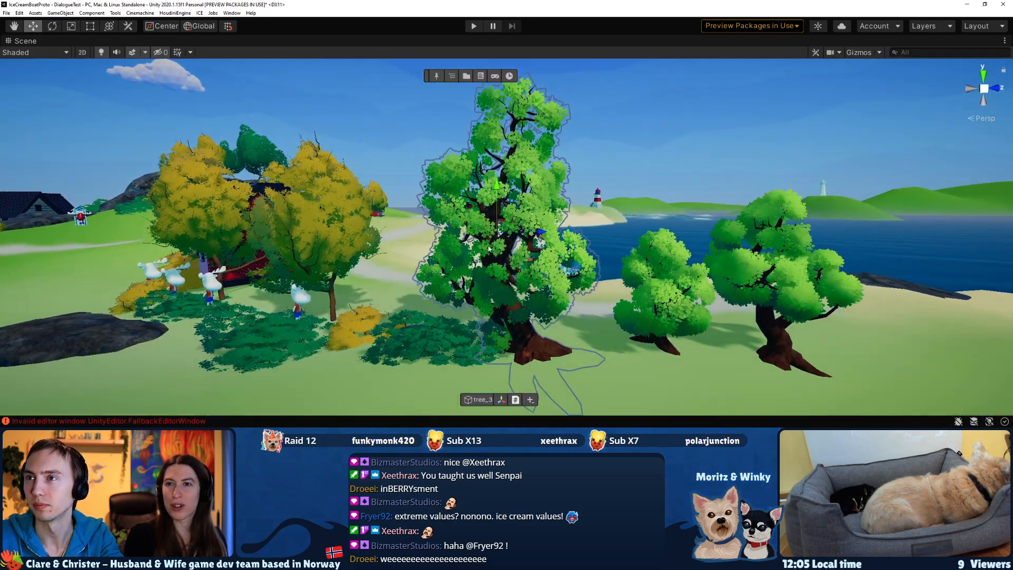
click(515, 399)
click(699, 37)
drag(620, 23, 897, 37)
Set the leaf count of tree_3 to 1510 and look over the denser foliage.
key(d)
right_drag(624, 166, 599, 148)
key(s)
click(900, 256)
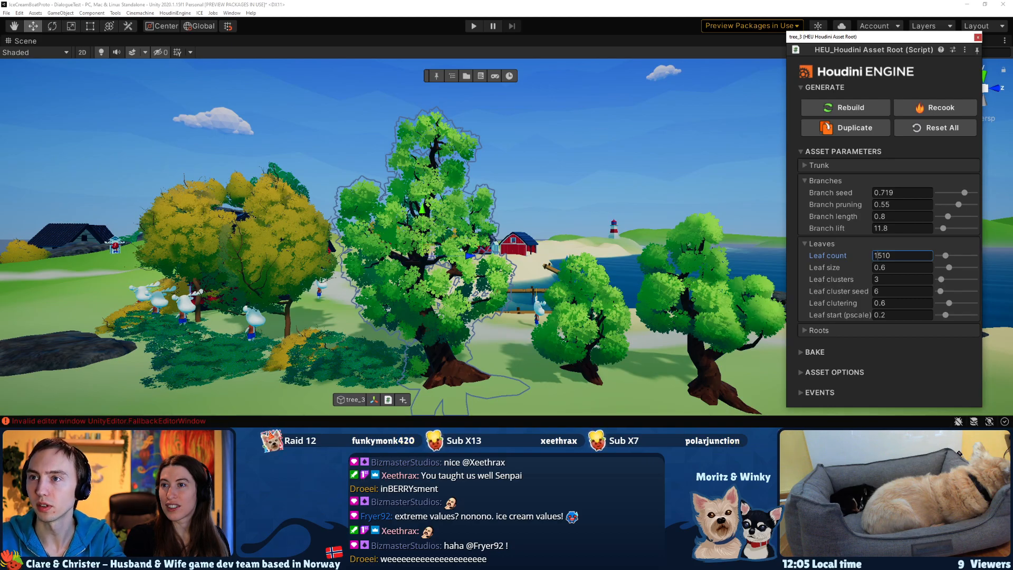
key(Return)
right_drag(487, 300, 428, 277)
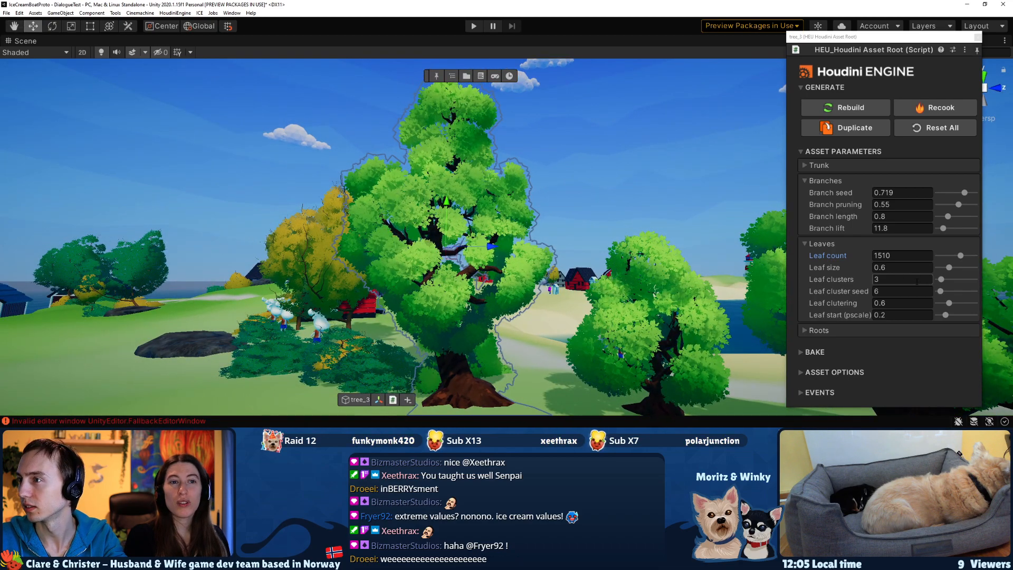
Try lowering the leaf clustering of tree_3 to 0.
click(950, 302)
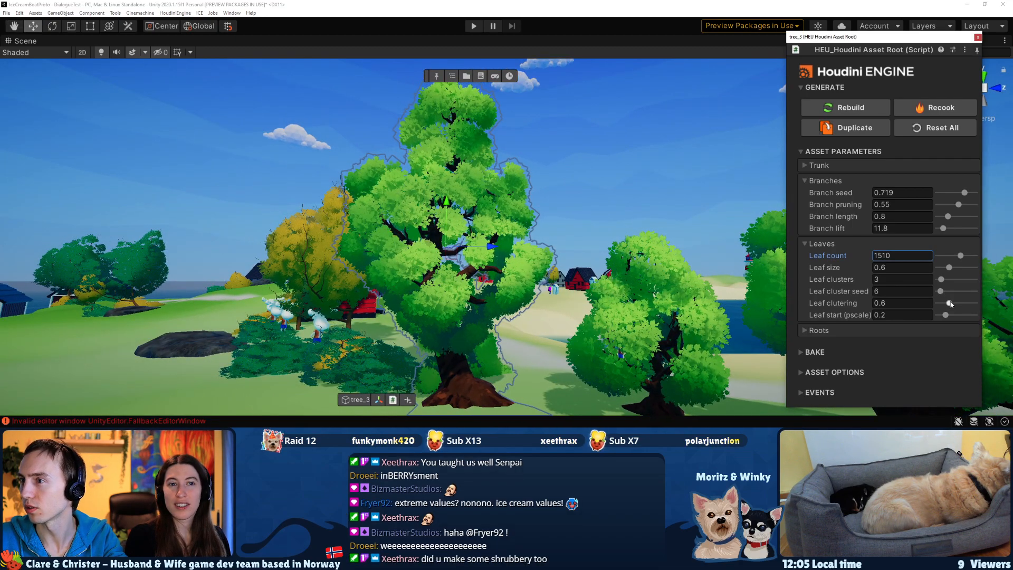
drag(947, 303, 937, 305)
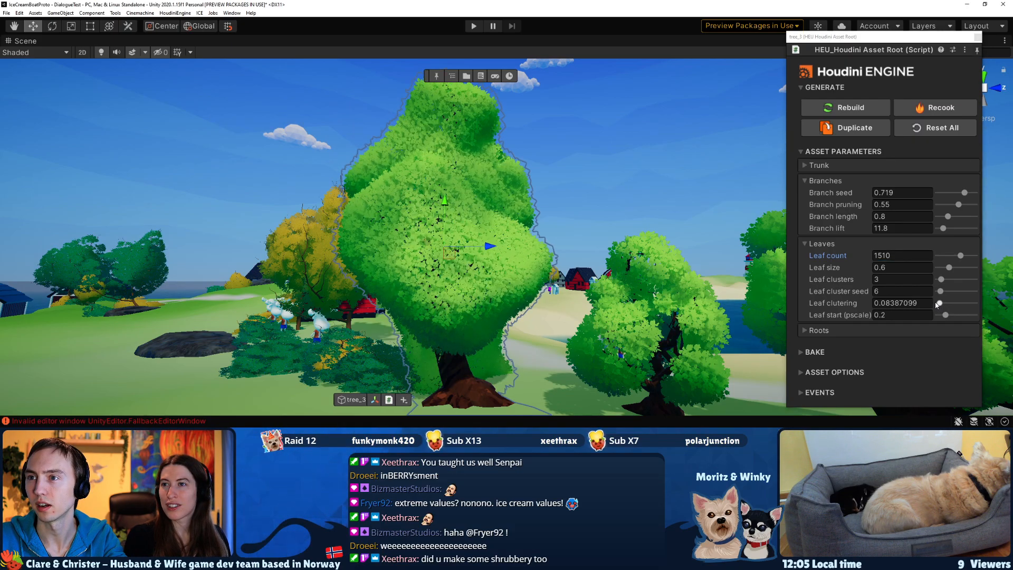
alt+drag(757, 290, 547, 264)
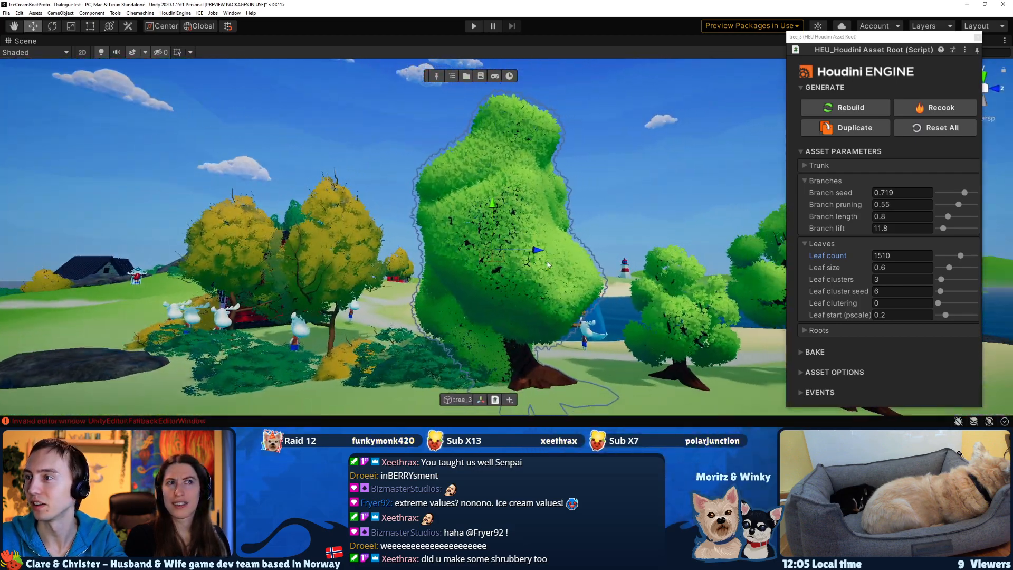
Set the leaf clustering of tree_3 to about 0.677.
click(939, 304)
drag(942, 305, 952, 304)
alt+drag(464, 259, 686, 297)
Adjust the leaf start (pscale) of tree_3, ending at about 0.306.
click(947, 315)
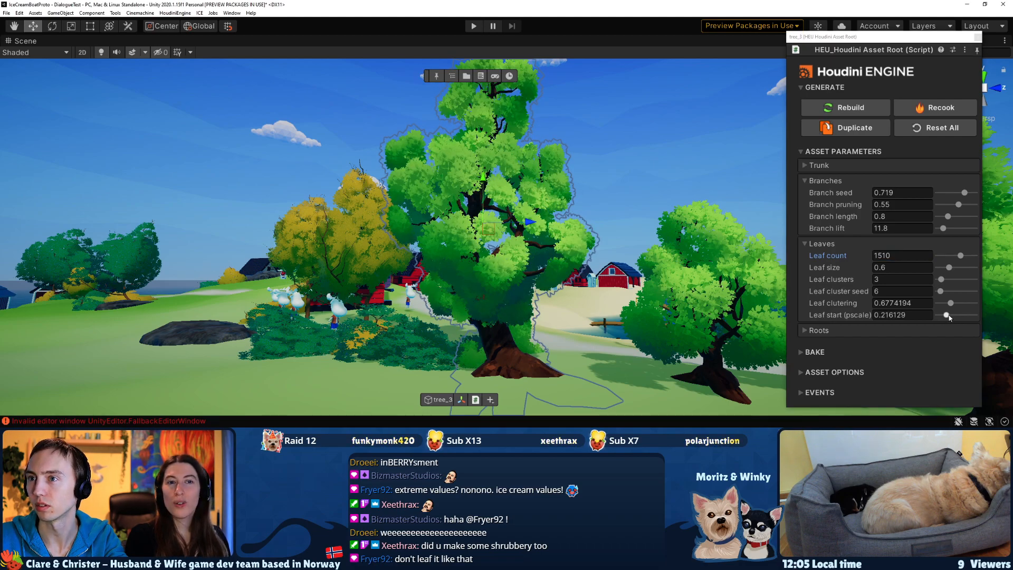
click(950, 316)
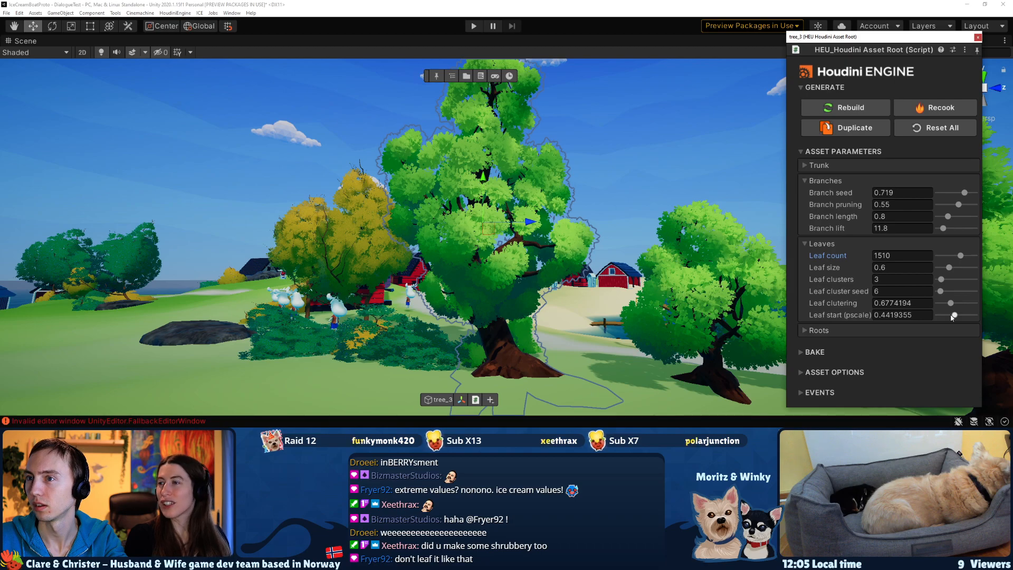
alt+drag(601, 290, 553, 281)
key(w)
right_drag(553, 281, 554, 271)
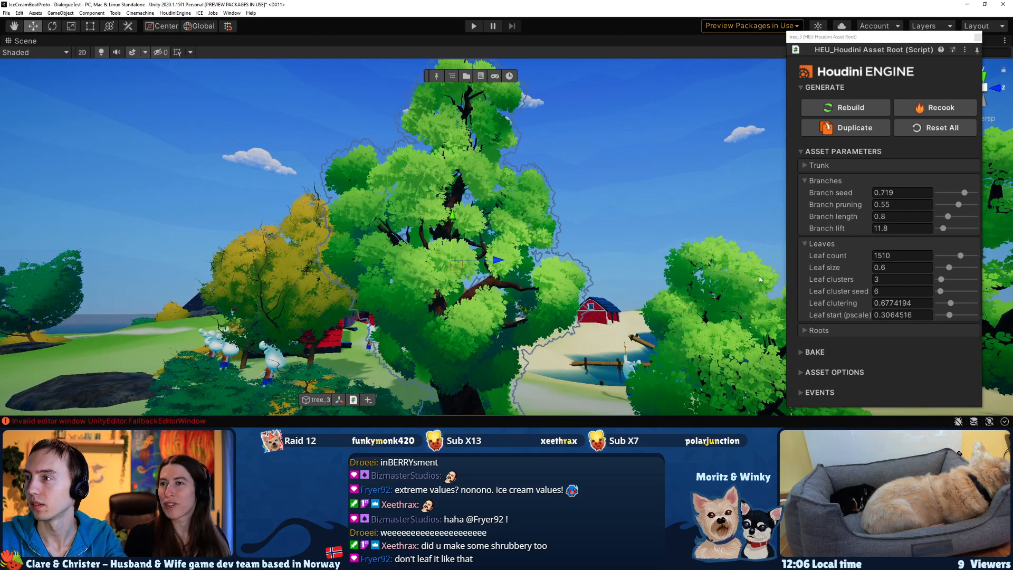
alt+drag(446, 273, 509, 282)
Try different leaf sizes on tree_3, including the values 1 and -4.
click(948, 267)
drag(955, 269, 934, 268)
right_drag(563, 242, 540, 267)
key(s)
click(883, 268)
text(1)
key(Return)
alt+drag(649, 228, 712, 236)
click(860, 264)
text(-)
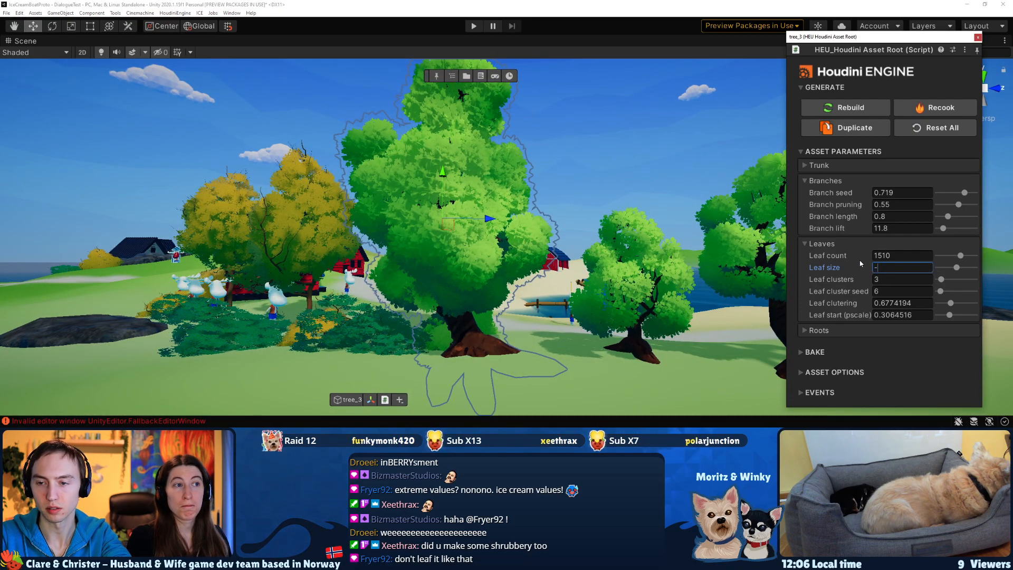
text(4)
key(Return)
Set the leaf size of tree_3 to 0.4.
click(876, 268)
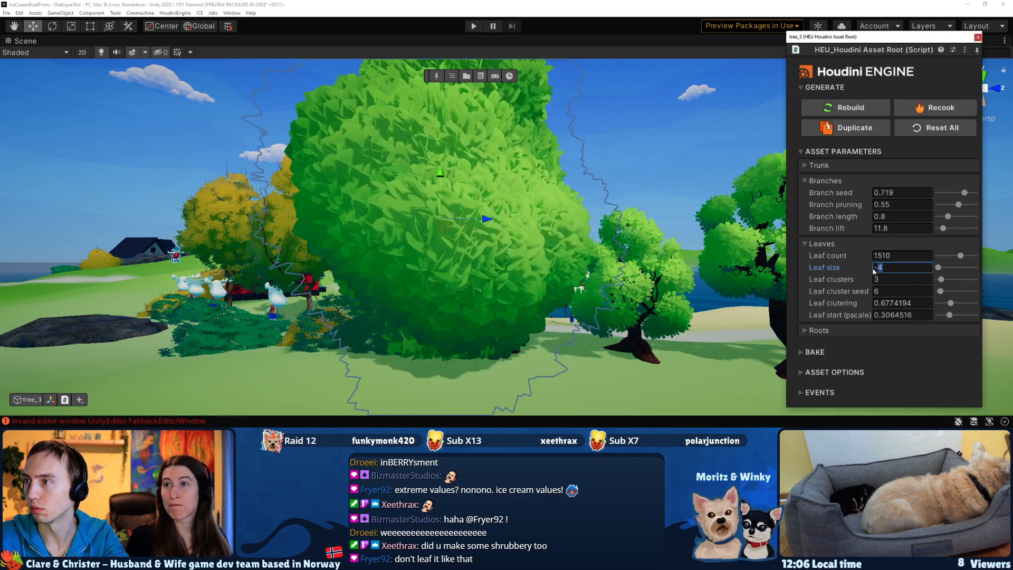
text(.4)
key(Return)
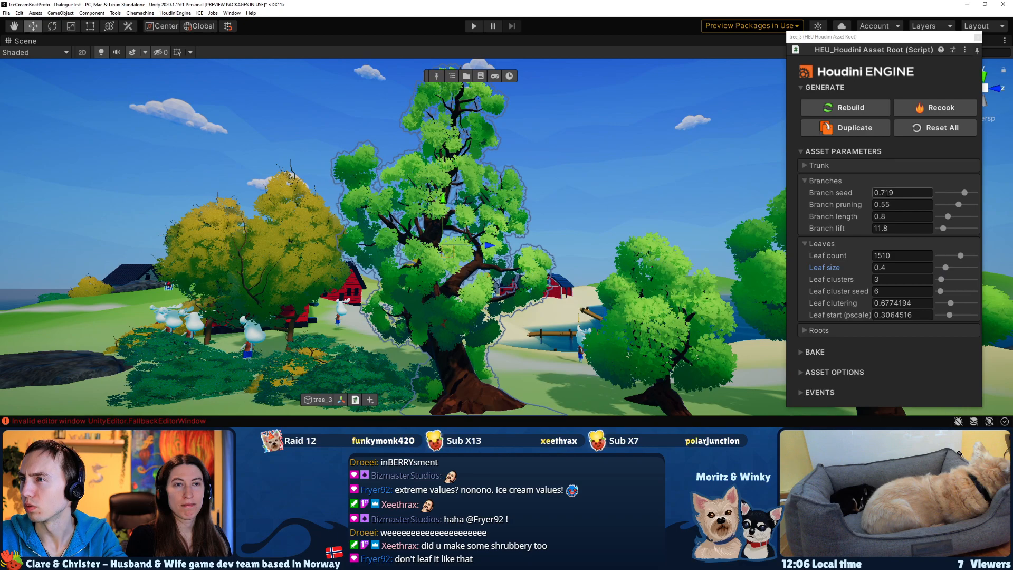
Set the tree height of tree_3 to 0.6 in its trunk parameters.
click(804, 166)
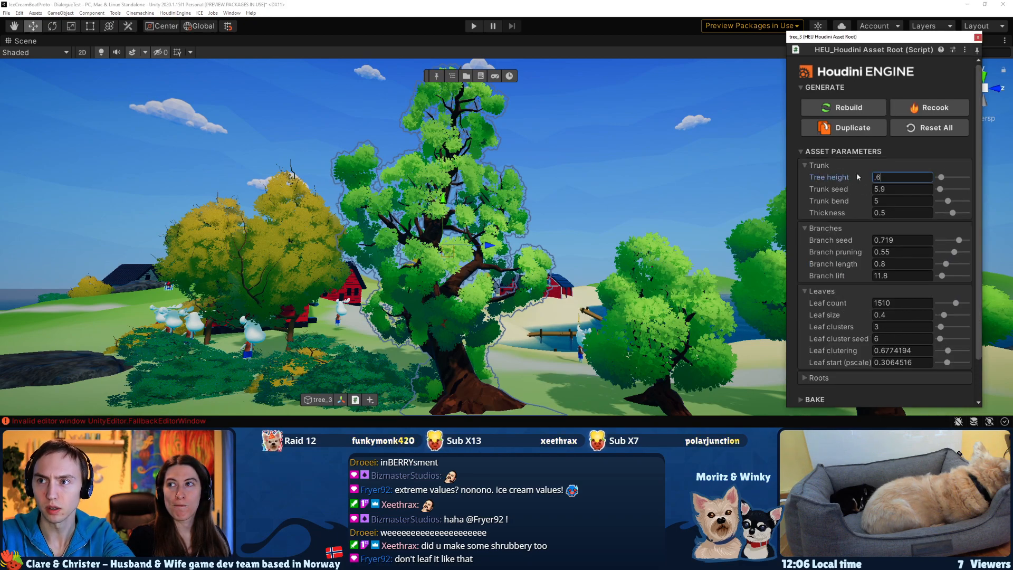
key(Return)
right_drag(534, 250, 633, 295)
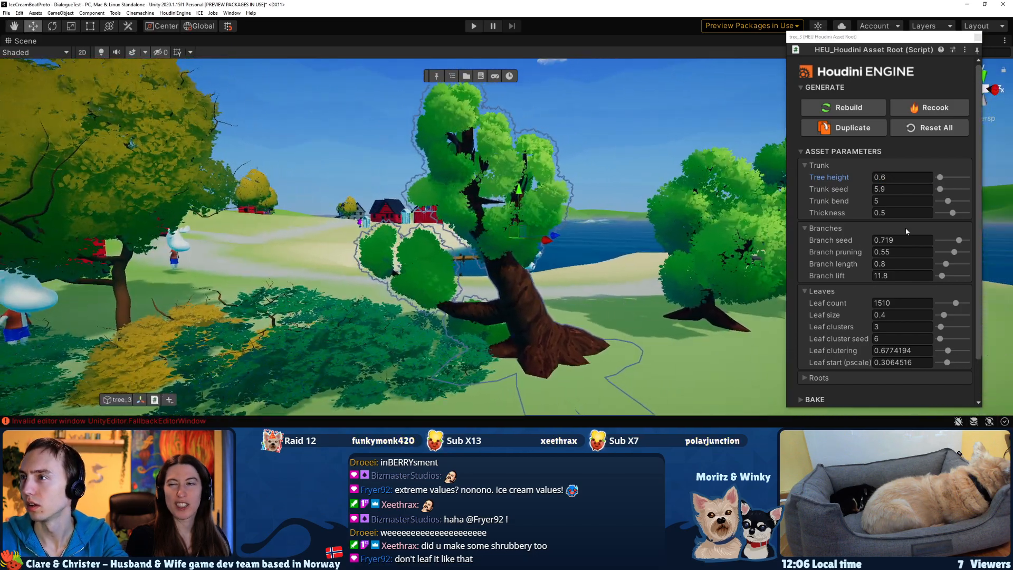
Set the trunk seed of tree_3 to about 34.69 and its branch pruning to about 0.305.
click(949, 190)
right_drag(567, 252, 443, 259)
key(d)
right_drag(768, 234, 739, 227)
key(w)
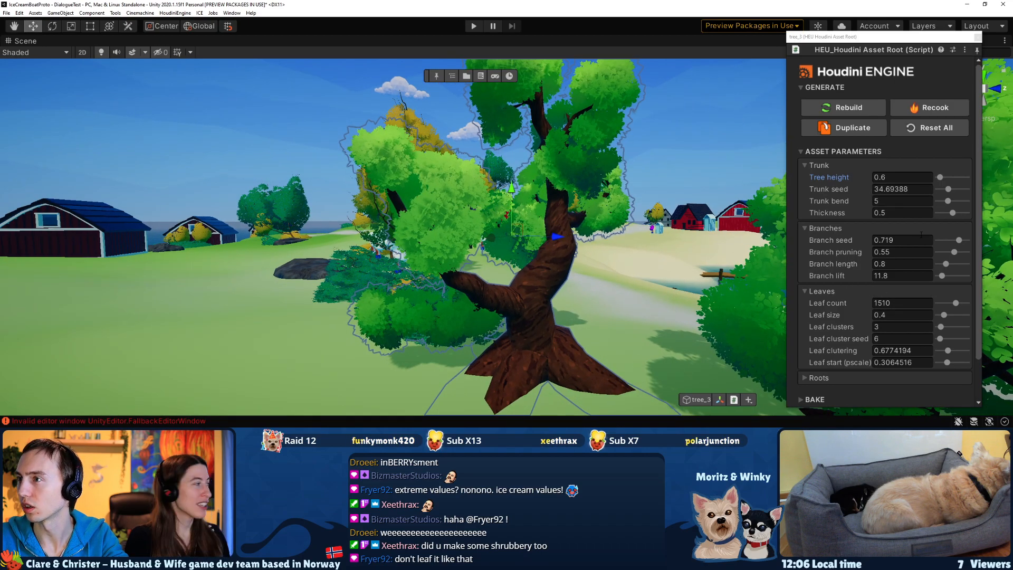
click(954, 253)
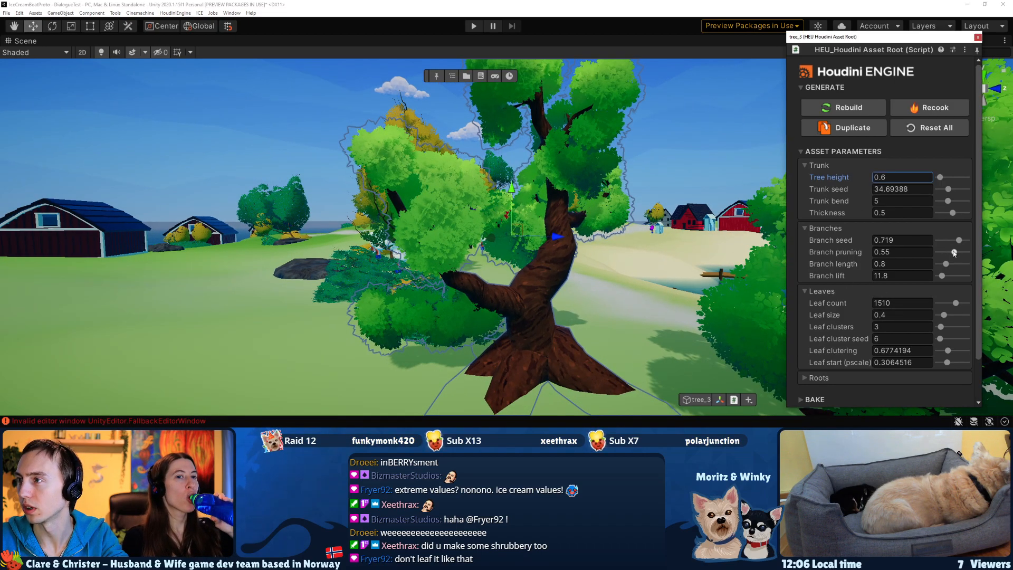
drag(947, 255, 943, 256)
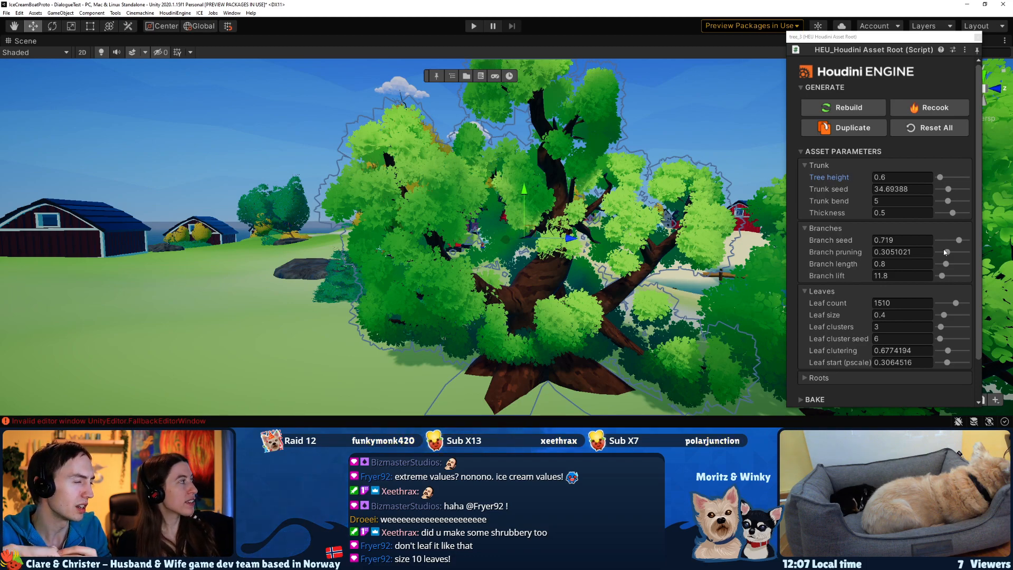
Move tree_3 away from the path and bushes onto the open grass near the barns.
key(s)
right_drag(531, 240, 532, 330)
key(e)
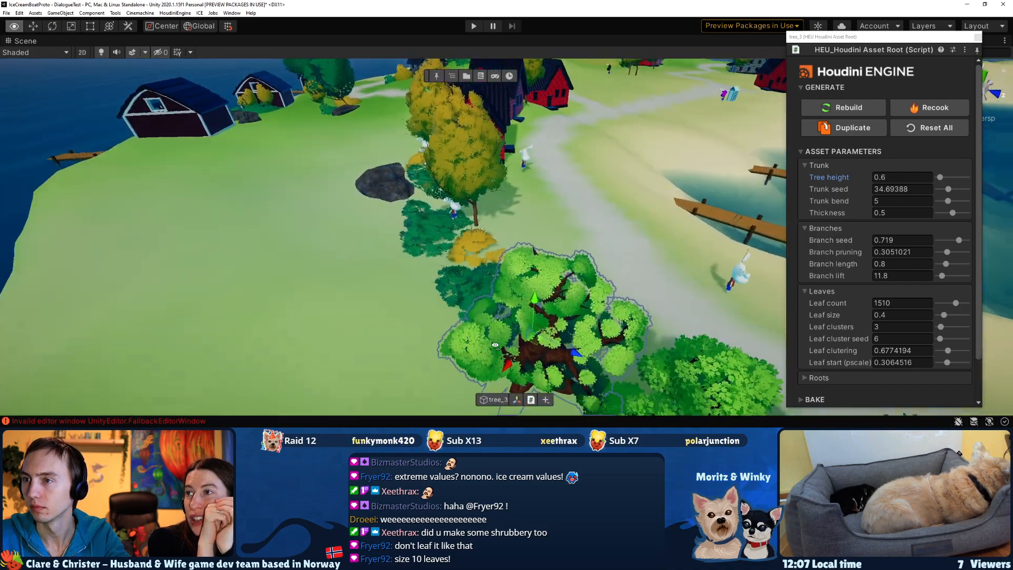
drag(561, 328, 187, 280)
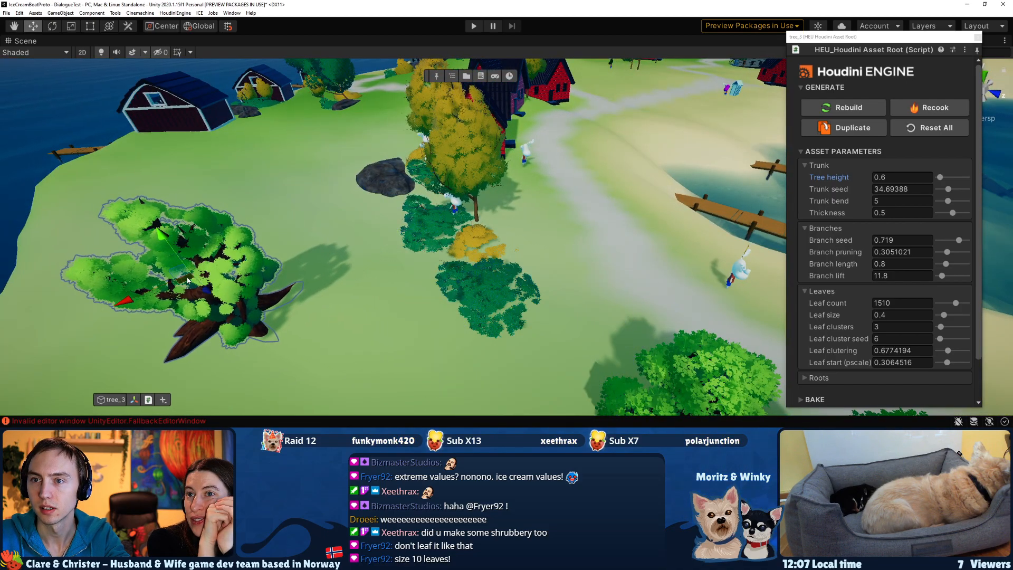
drag(170, 240, 176, 248)
Try a leaf size of 10 on tree_3 and view the foliage from several sides.
right_drag(288, 306, 398, 195)
key(a)
key(w)
click(890, 314)
text(10)
key(Return)
right_drag(469, 246, 613, 258)
key(s)
key(d)
key(w)
key(a)
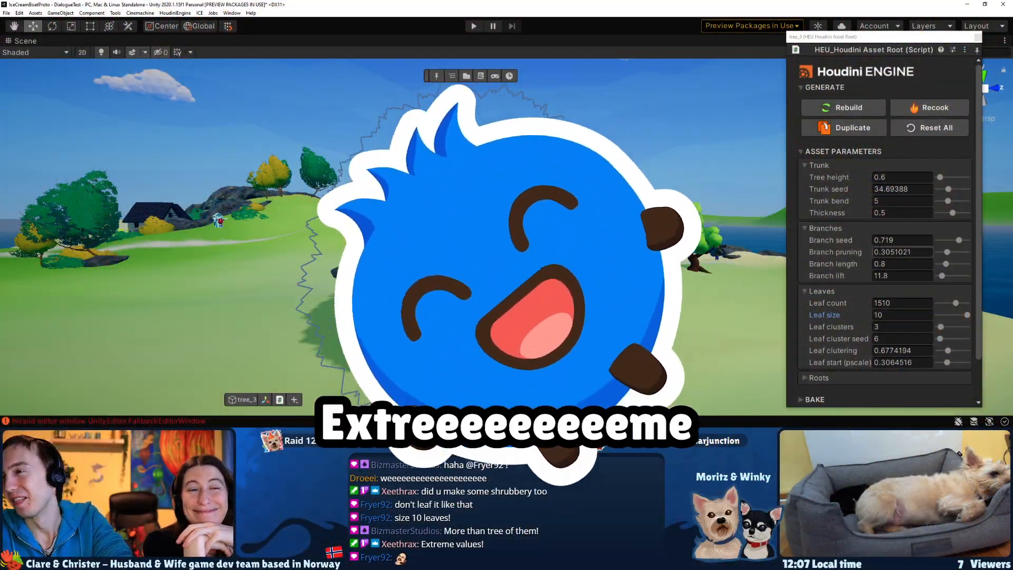
Try a leaf size of 2 on tree_3, and return it to 0.4.
click(866, 312)
text(2)
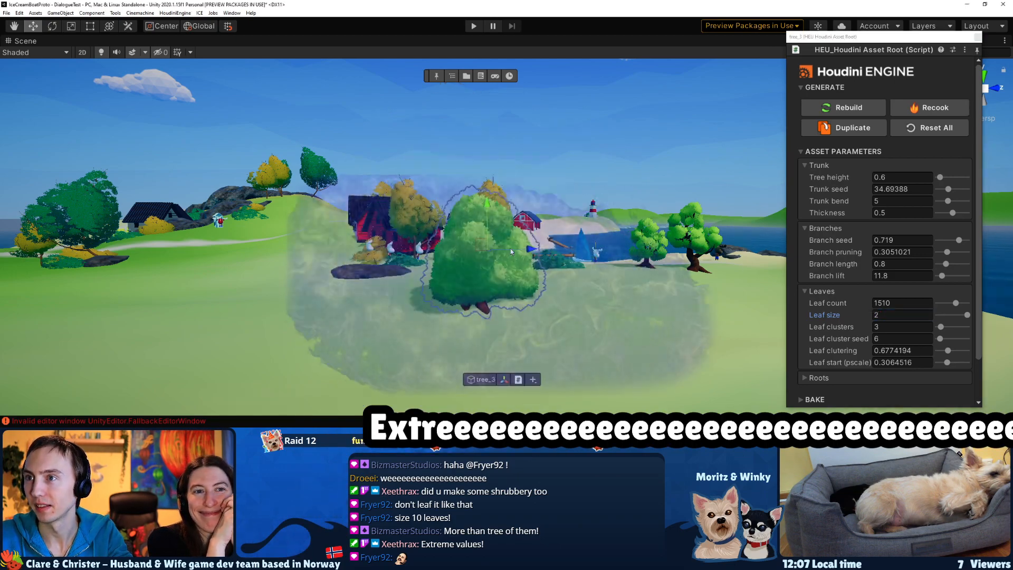
right_drag(555, 266, 481, 275)
click(891, 314)
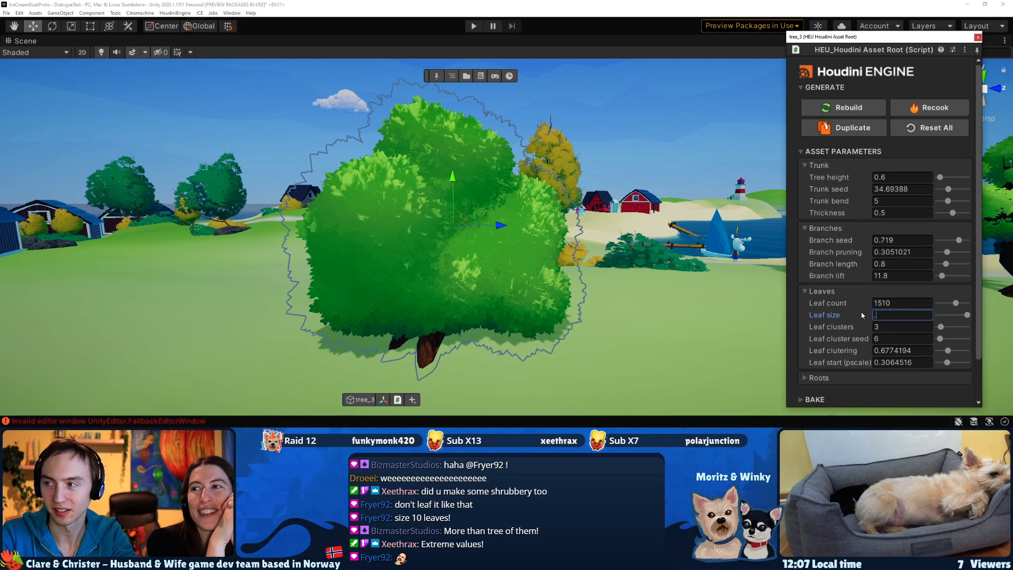
key(Return)
right_drag(538, 264, 409, 251)
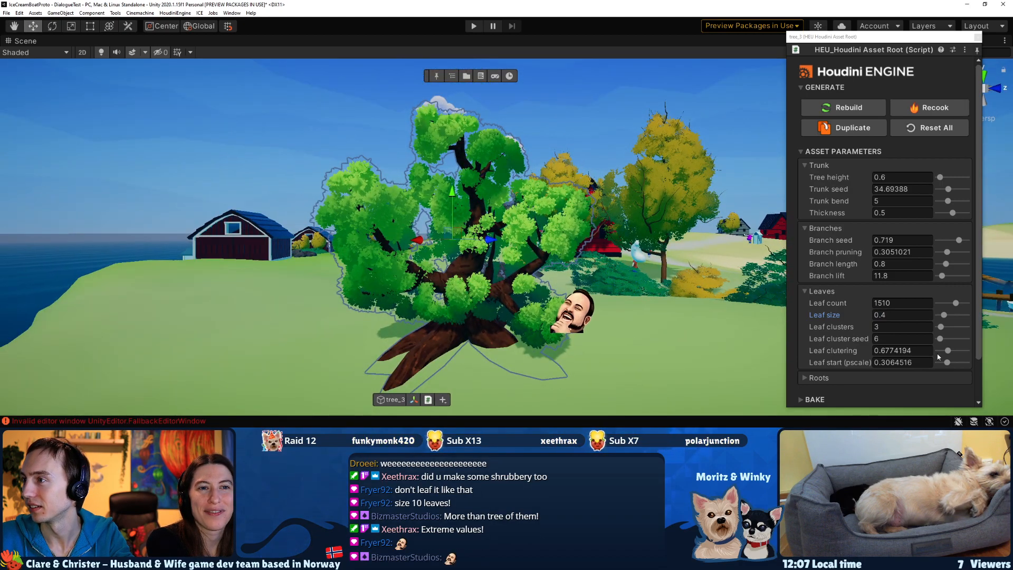
Adjust the leaf clustering of tree_3, ending at about 1.453.
drag(948, 351, 943, 355)
click(961, 351)
right_drag(666, 284, 649, 295)
key(w)
Try tree_3 without roots by setting Enable roots to 0, and return it to 1.
click(803, 376)
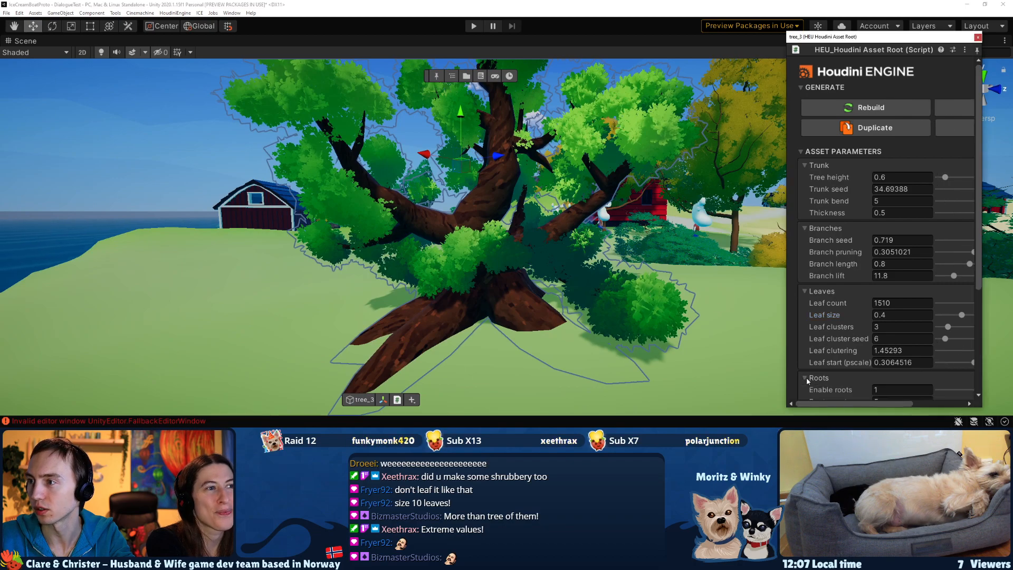
scroll(891, 276, down, 3)
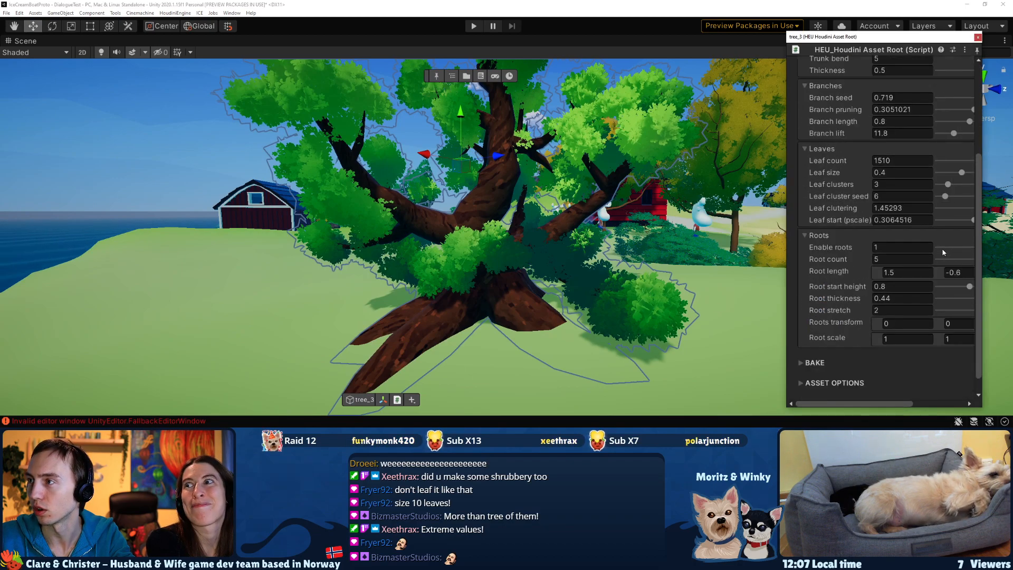
click(936, 247)
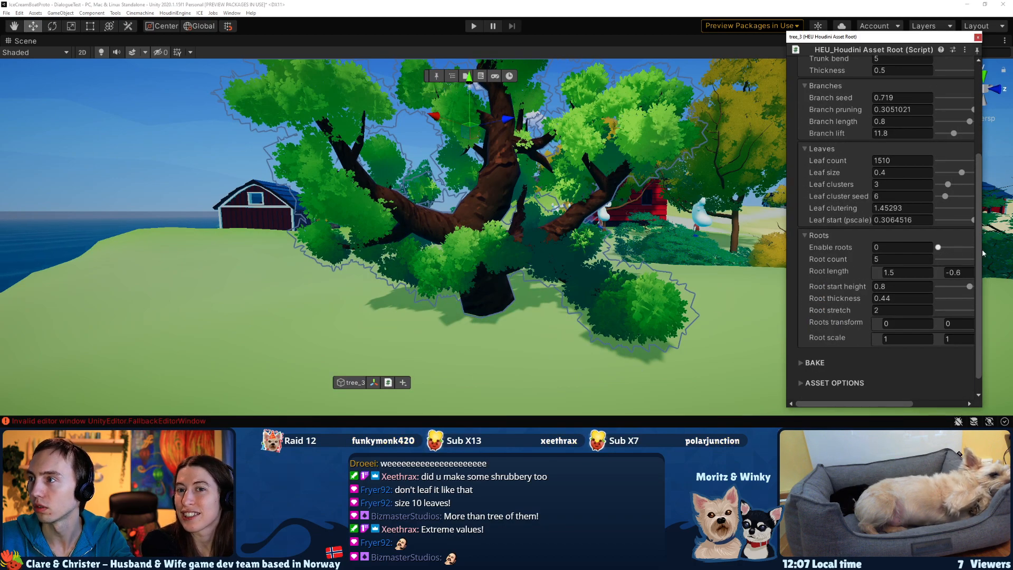
click(925, 248)
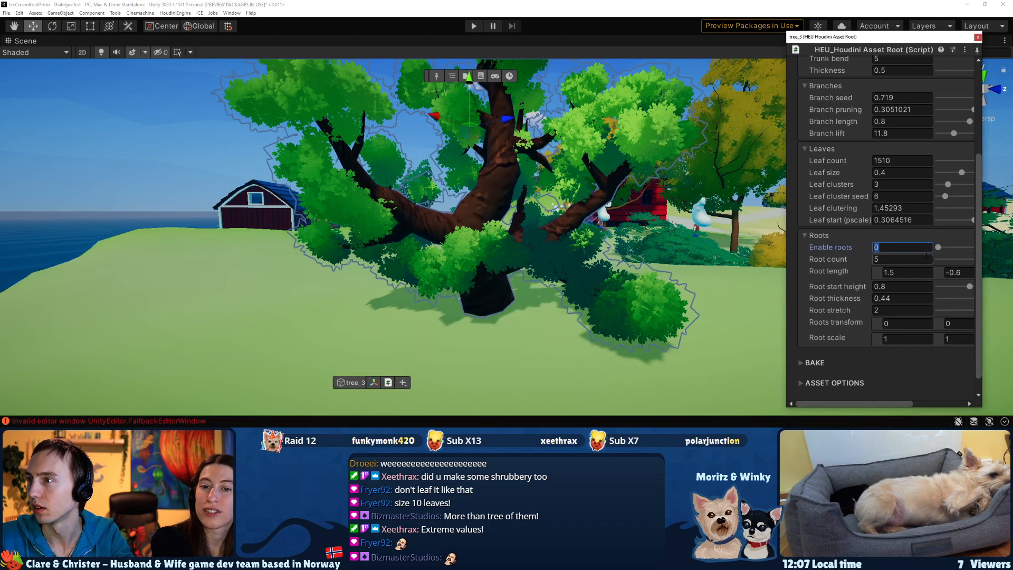
text(1)
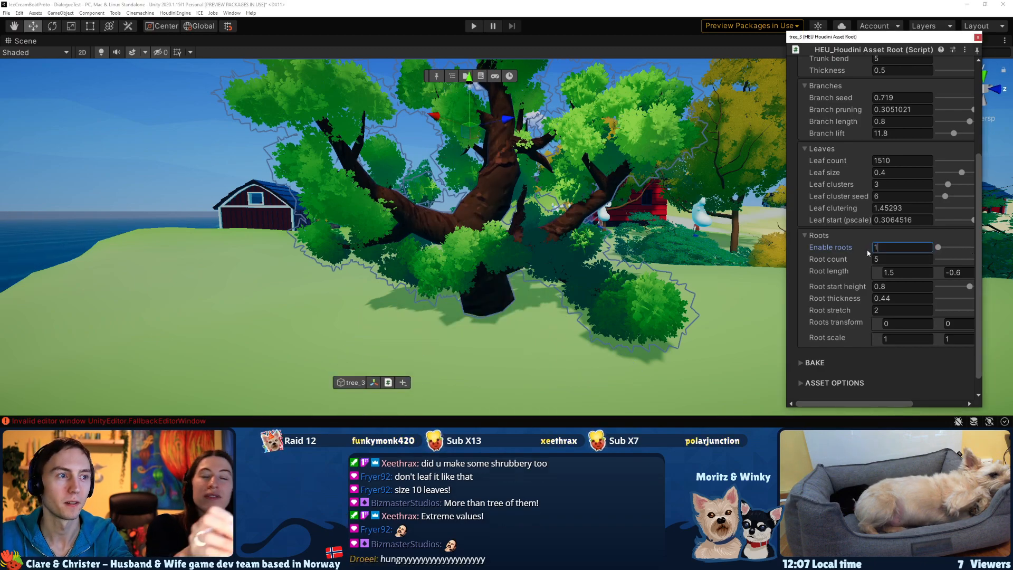
Set the root count of tree_3 to 12 and view the root base.
click(820, 257)
click(874, 259)
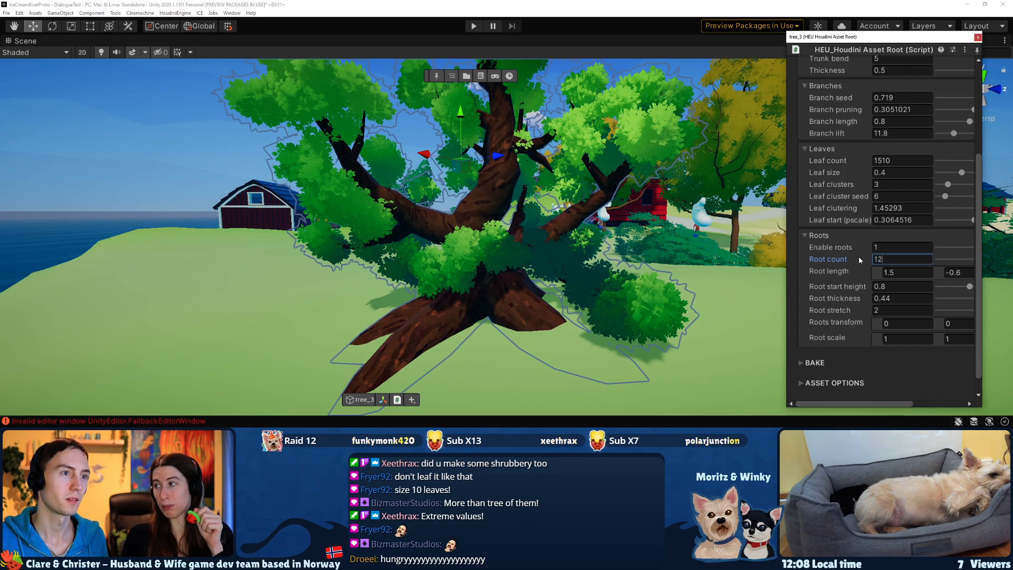
text(12)
key(Return)
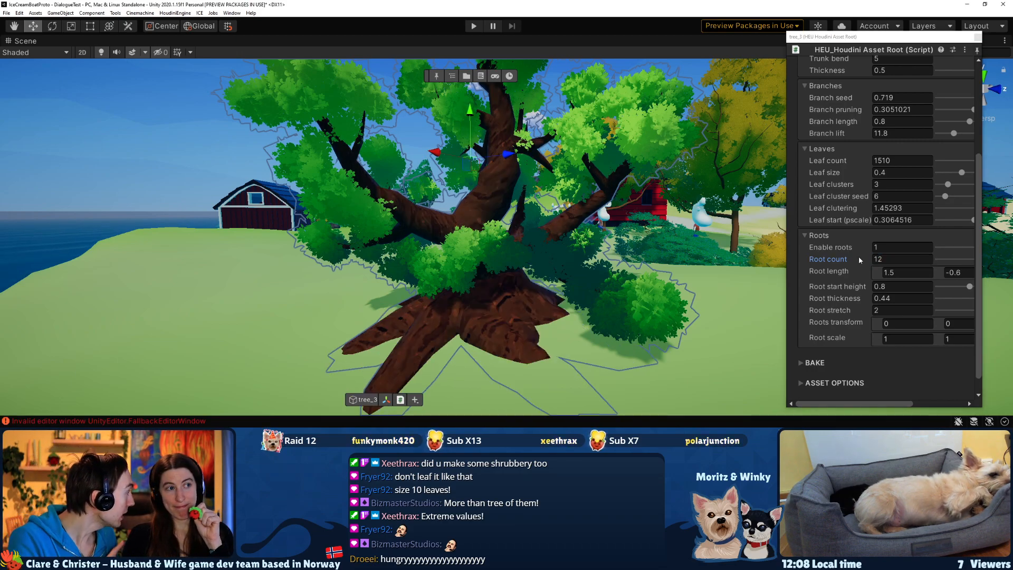
right_drag(6, 176, 71, 179)
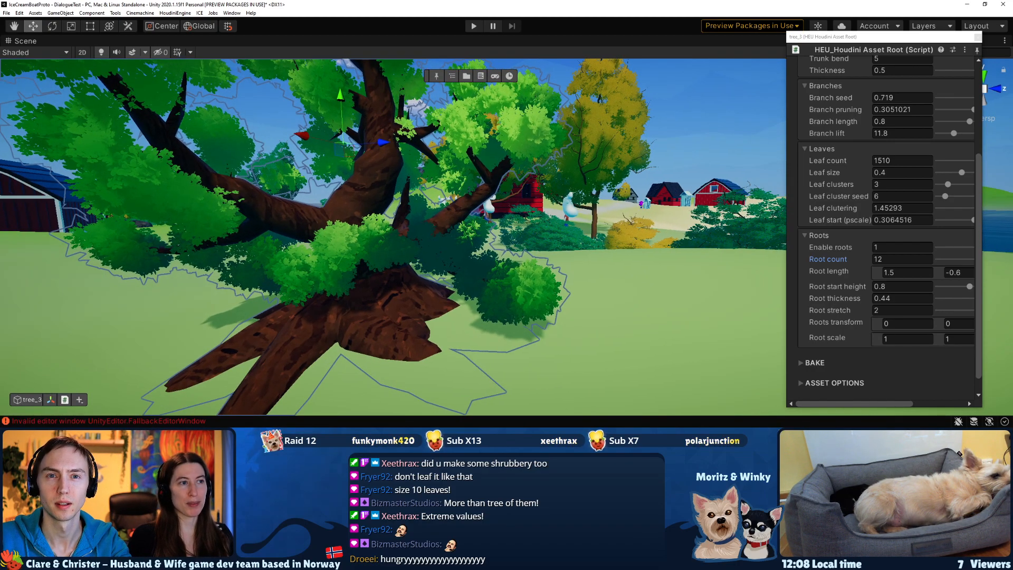